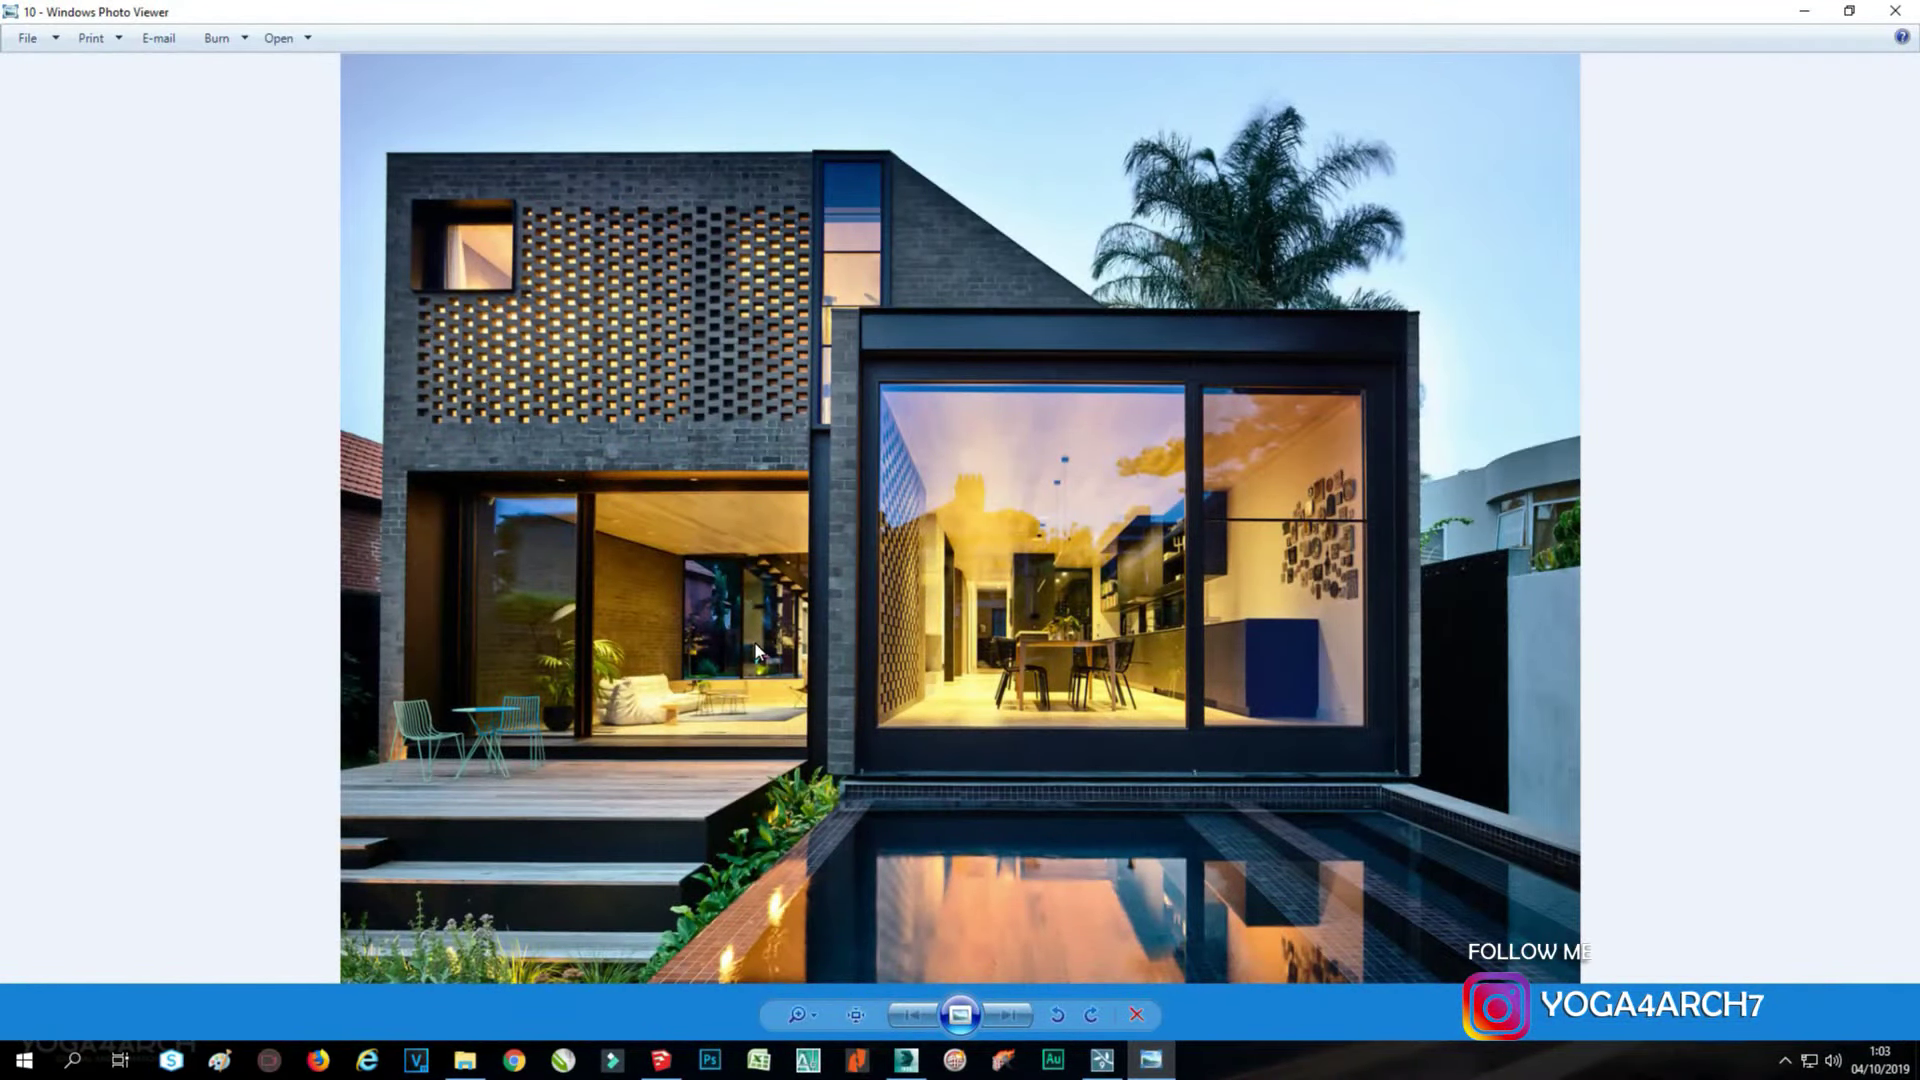
Hide the brick-house reference photo and bring the SketchUp Pro 2019 house model forward.
left_click(1804, 10)
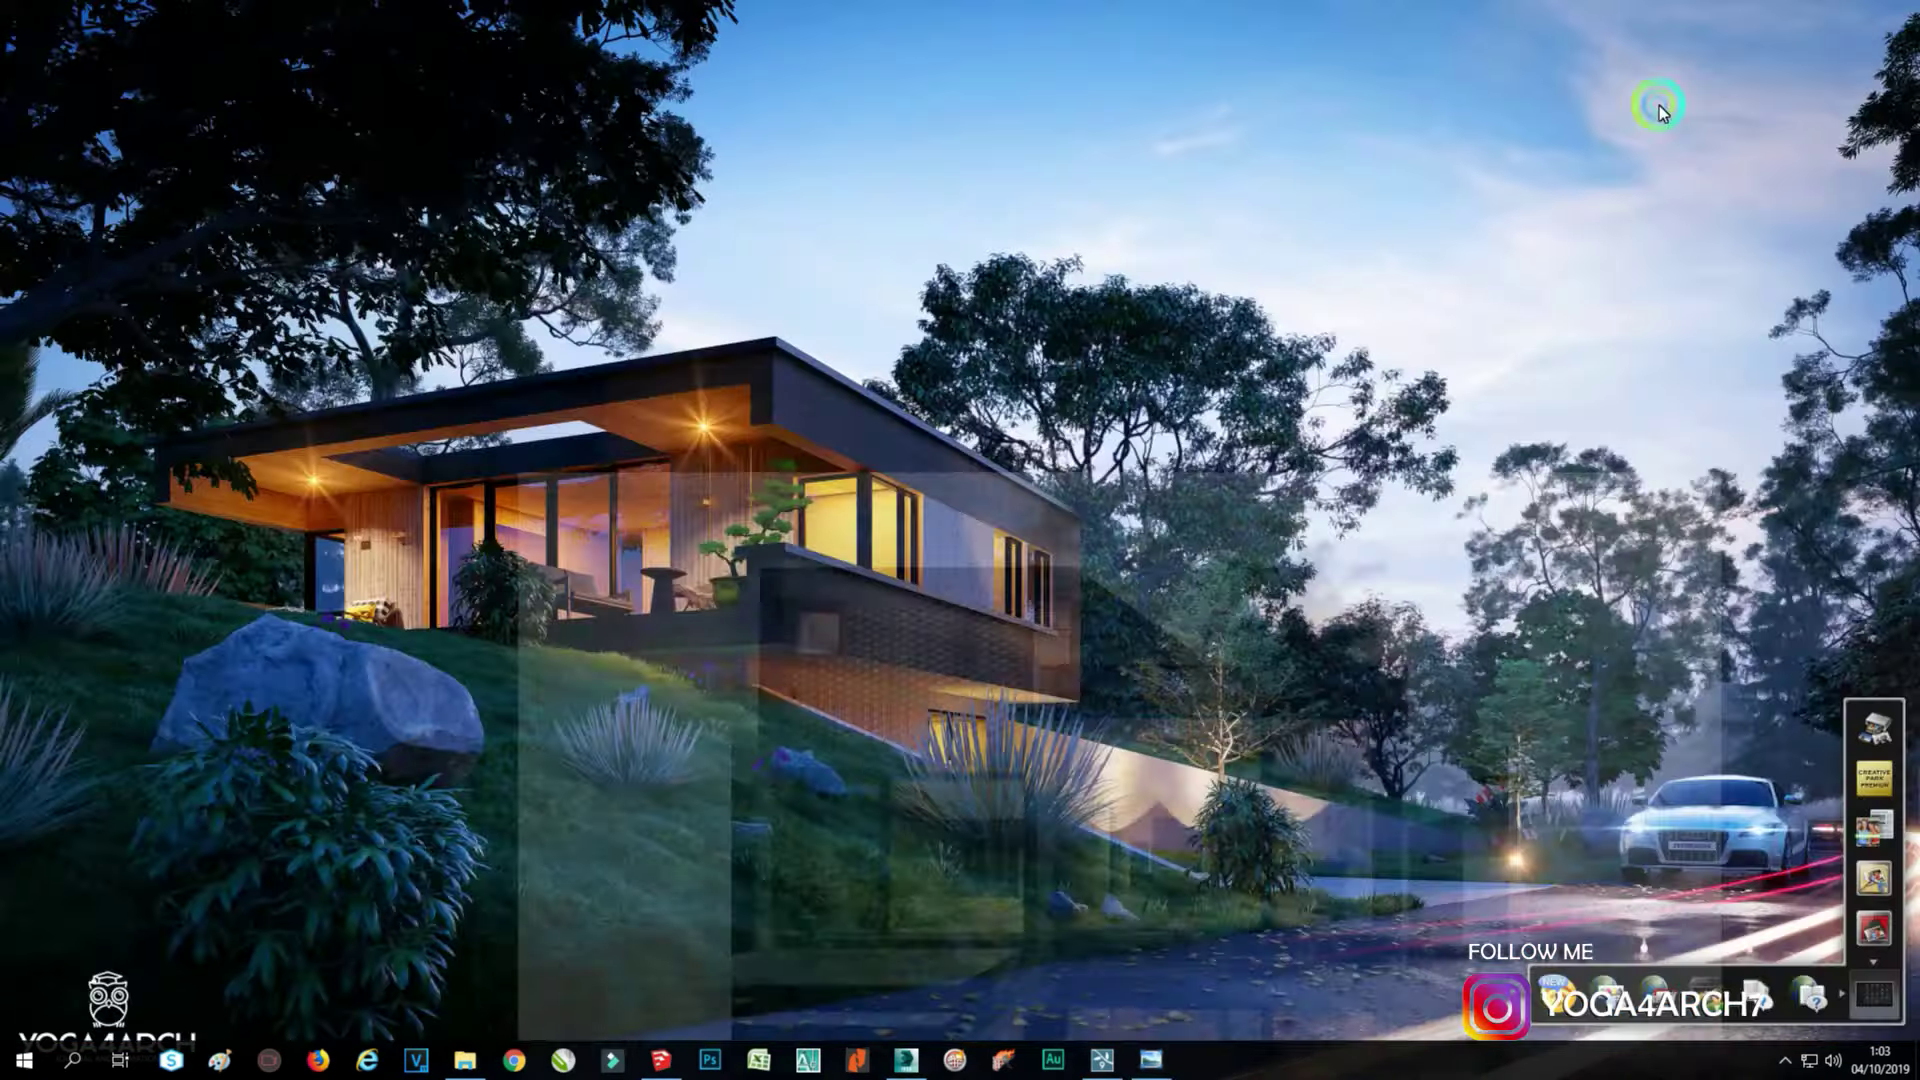
left_click(660, 1060)
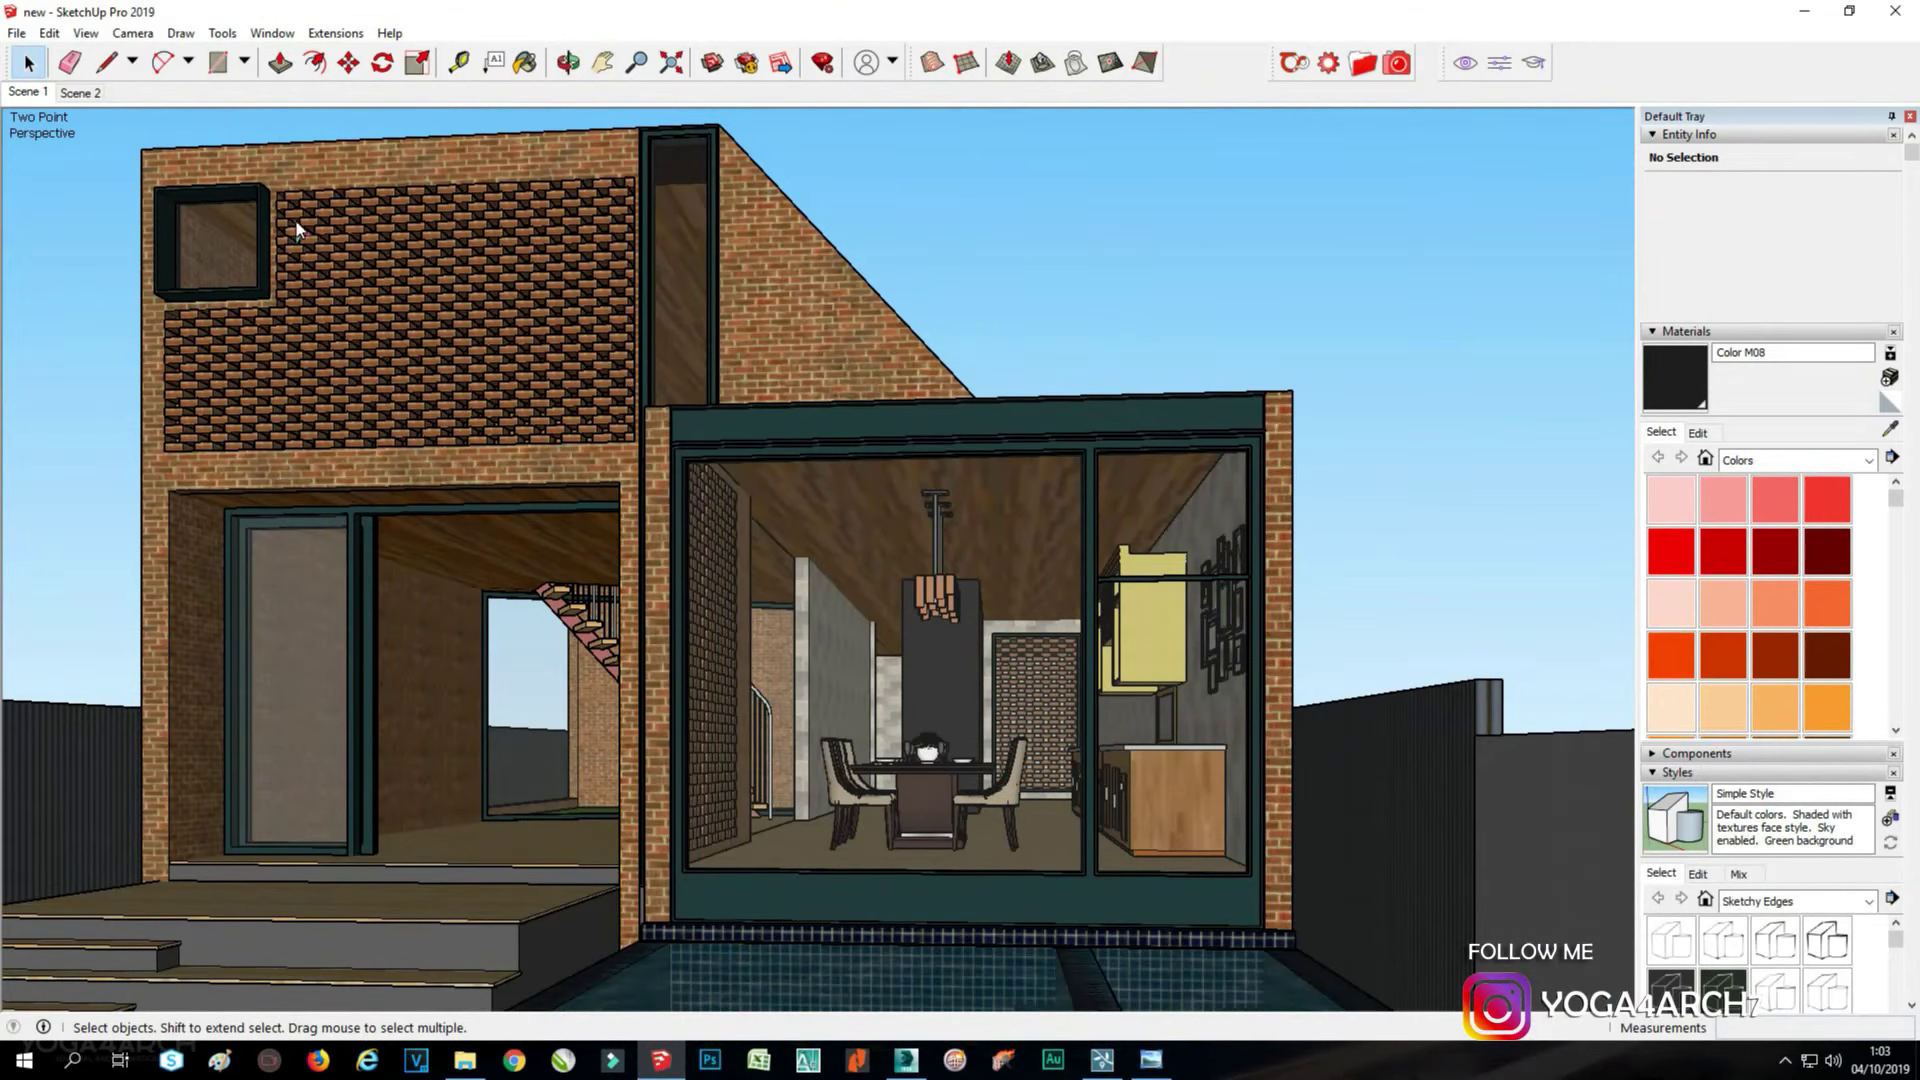
left_click(80, 92)
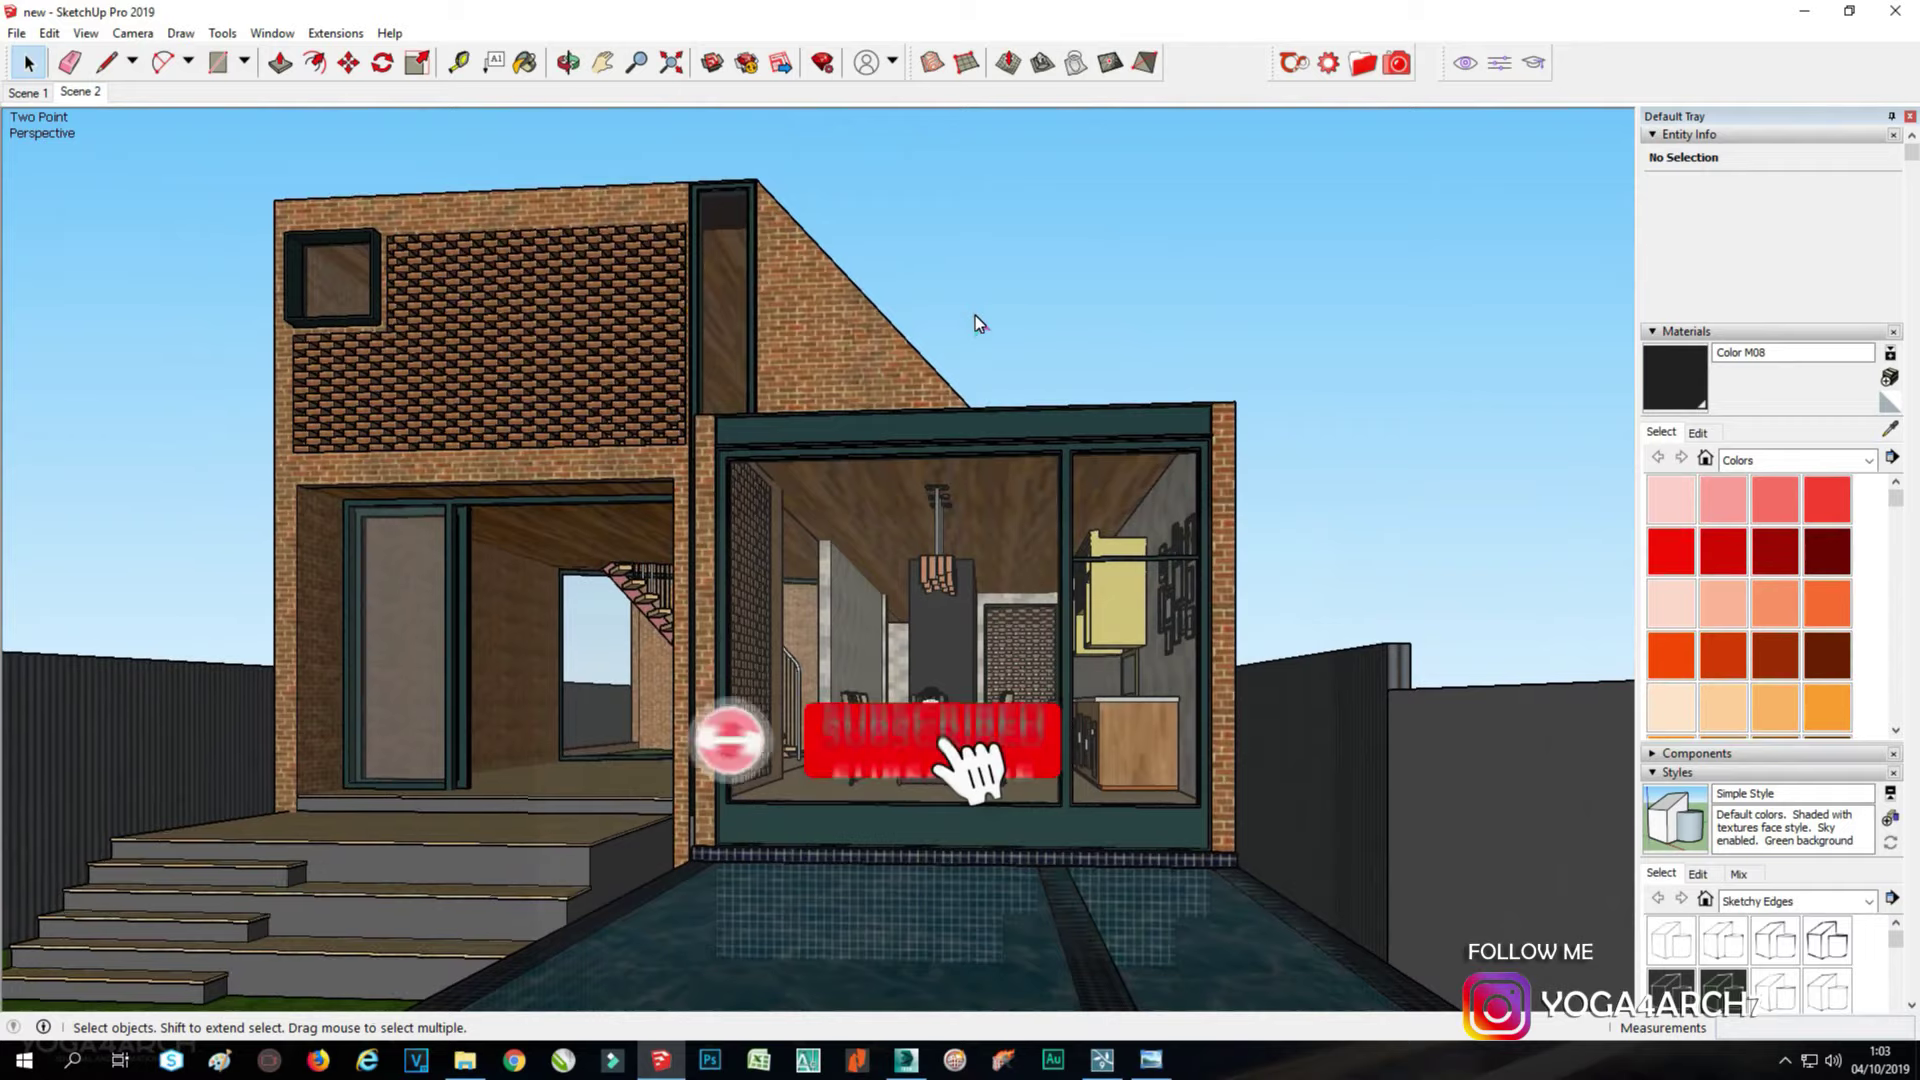
left_click(568, 62)
mouse_move(1000, 330)
left_mouse_down()
mouse_move(1078, 459)
mouse_move(952, 574)
mouse_move(370, 542)
mouse_move(1185, 734)
mouse_move(988, 616)
mouse_move(1047, 685)
mouse_move(742, 674)
mouse_move(62, 124)
left_mouse_up()
left_click(28, 93)
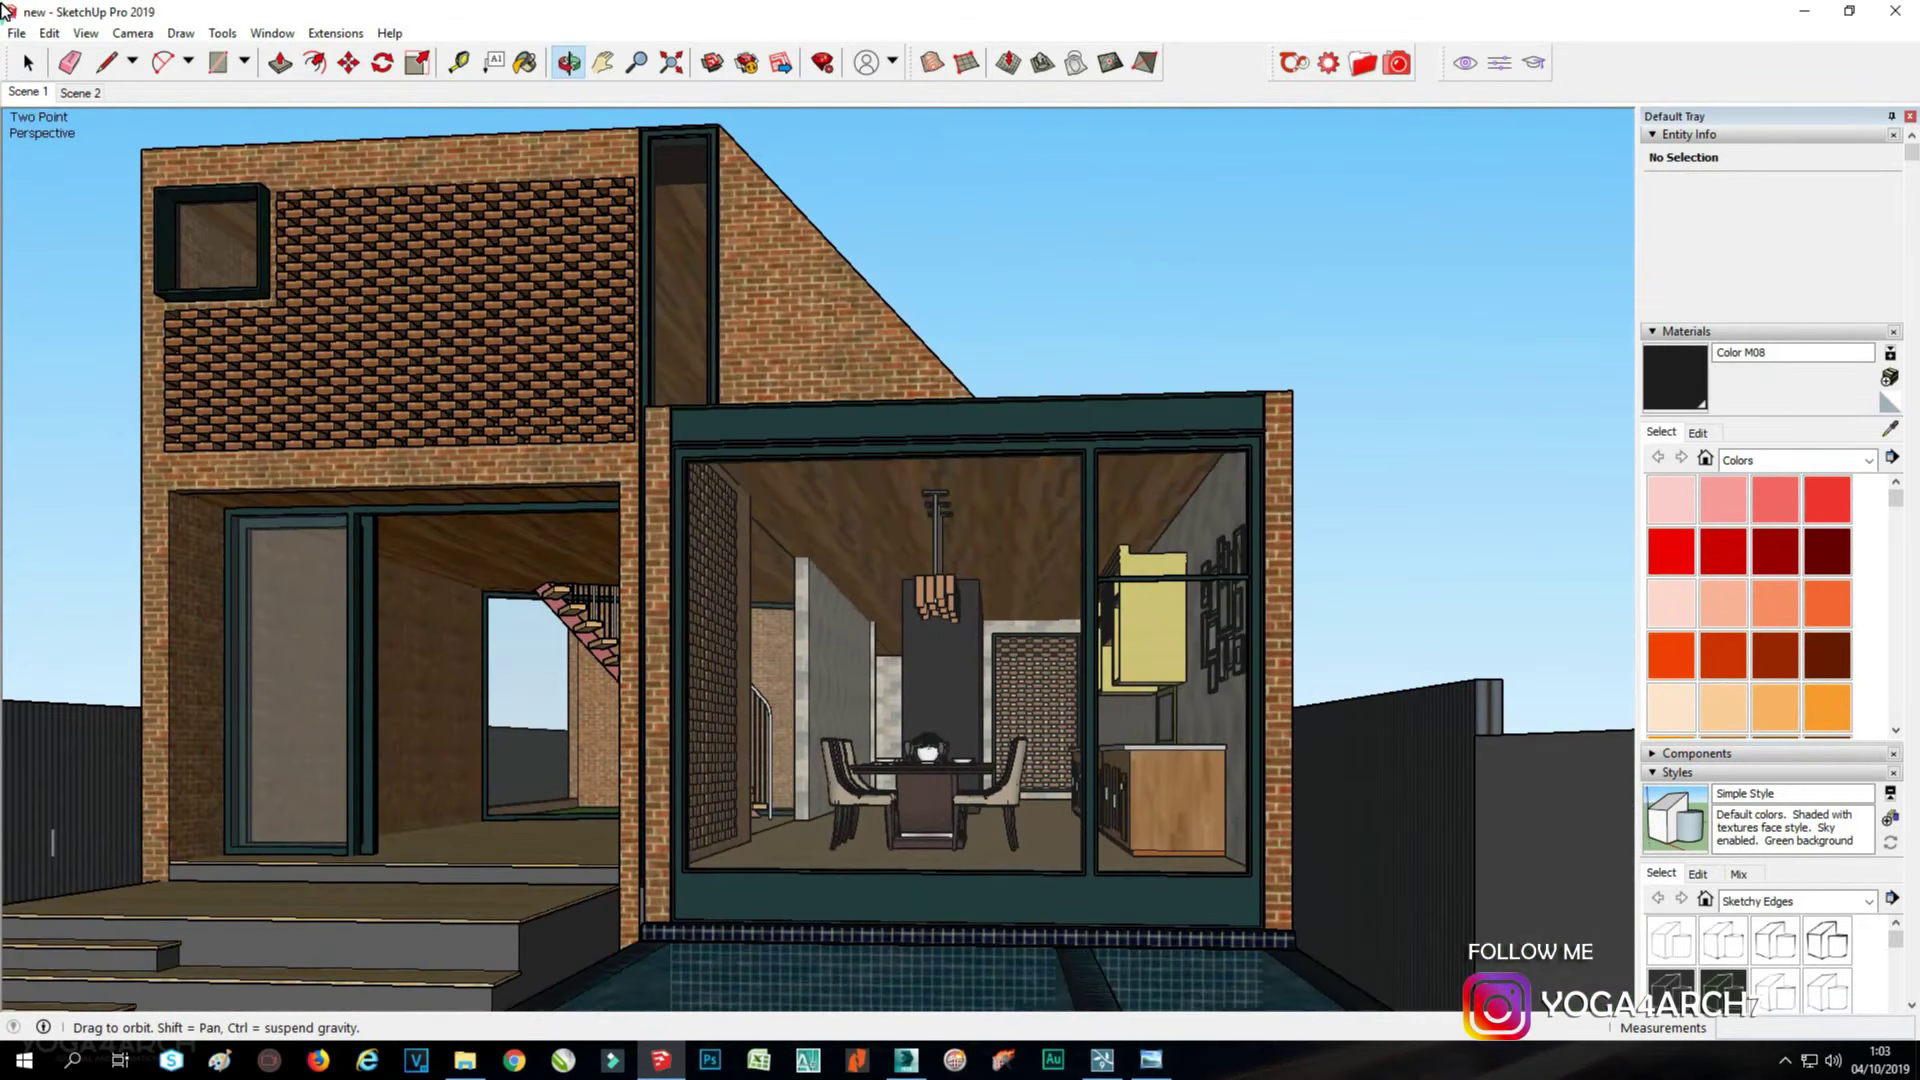
Save the model as 'new' in New folder in SketchUp Version 8 format, then minimize SketchUp.
left_click(16, 33)
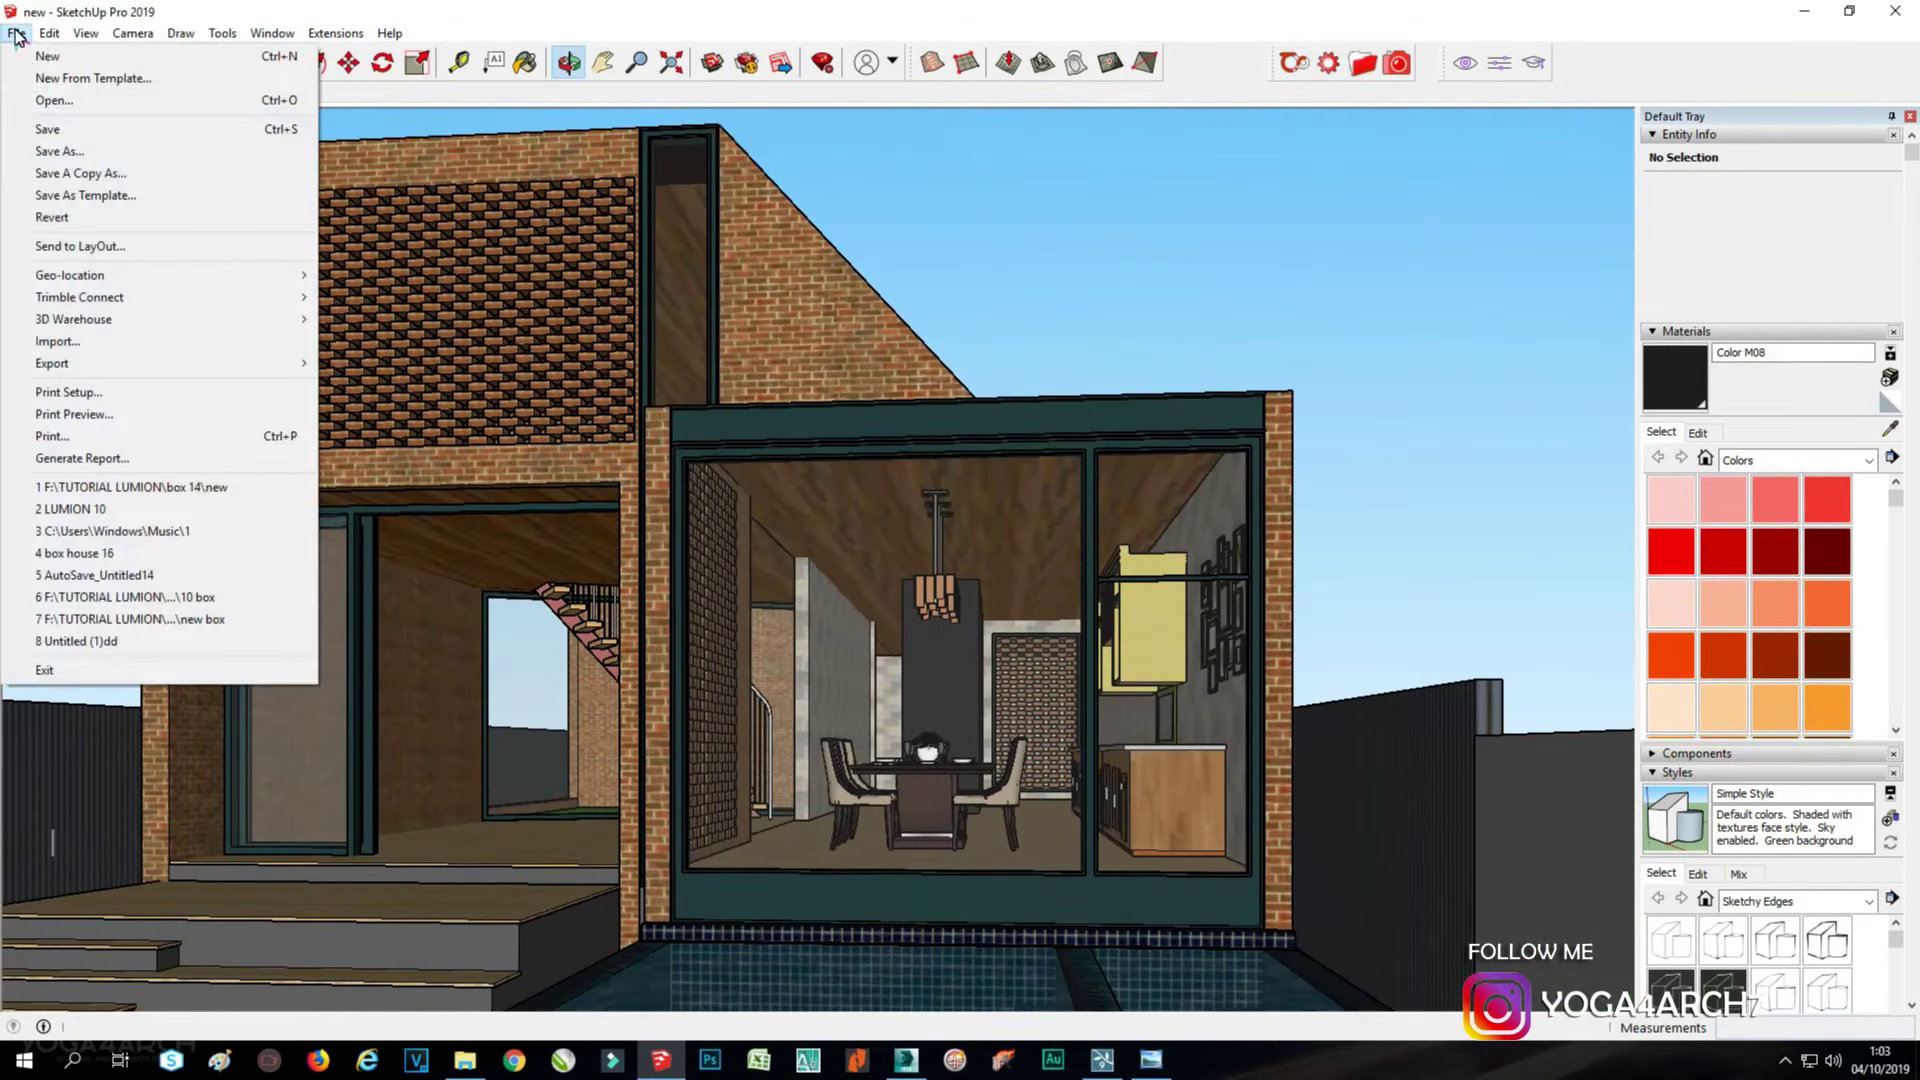
left_click(64, 150)
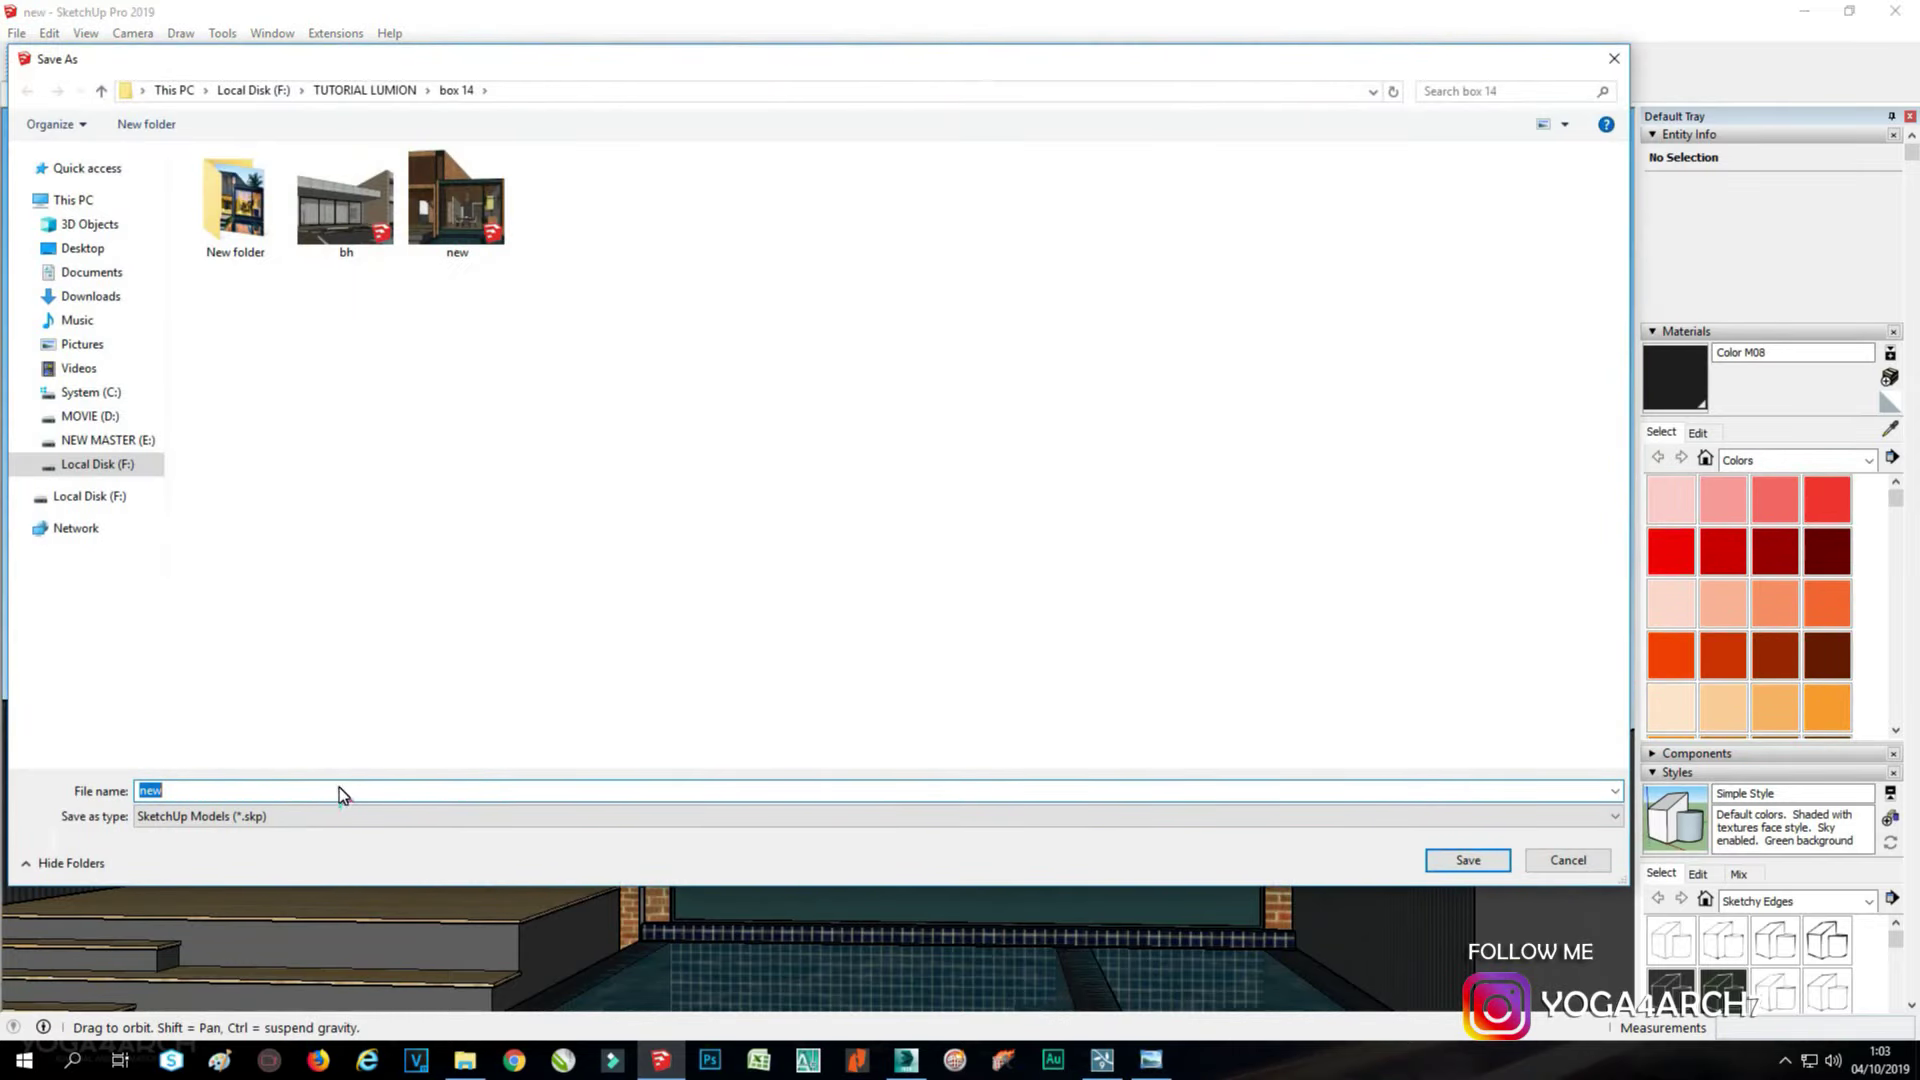
double_click(235, 205)
left_click(291, 814)
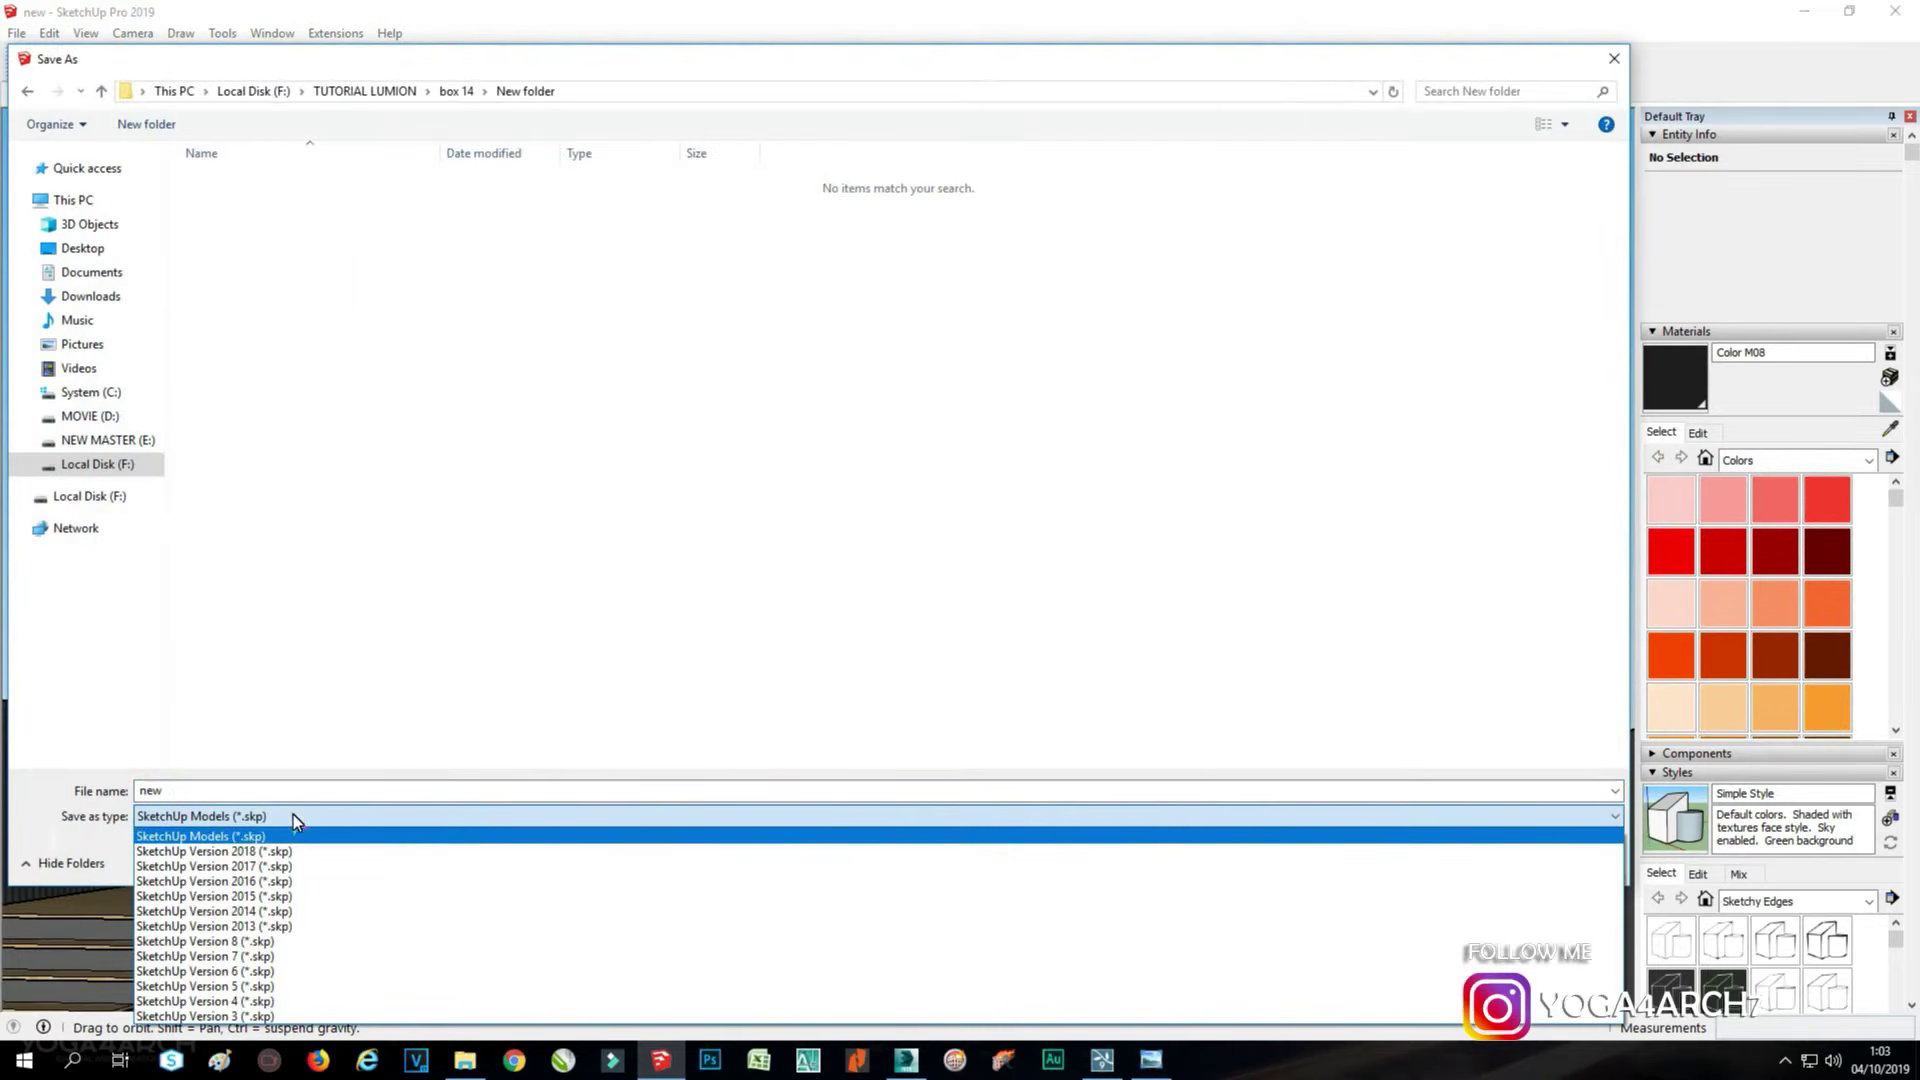
left_click(311, 943)
left_click(1472, 861)
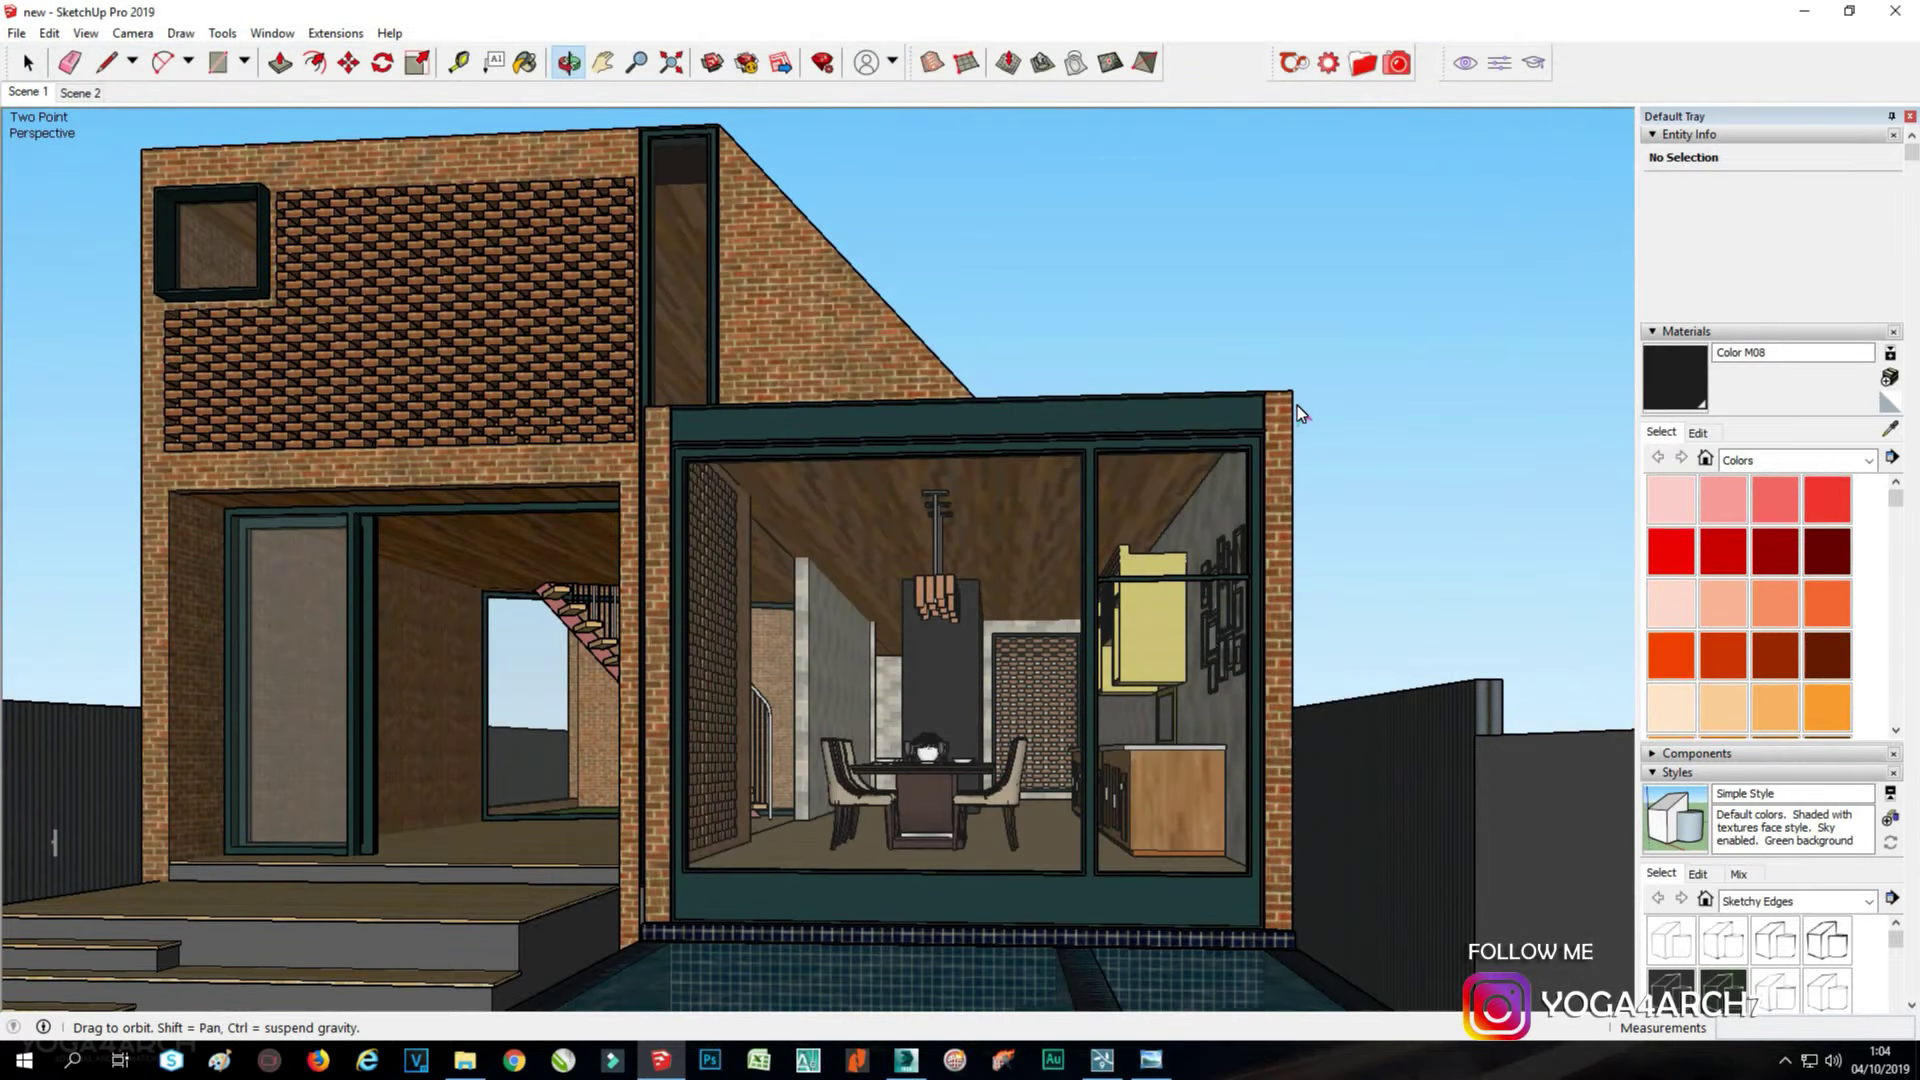
left_click(1806, 14)
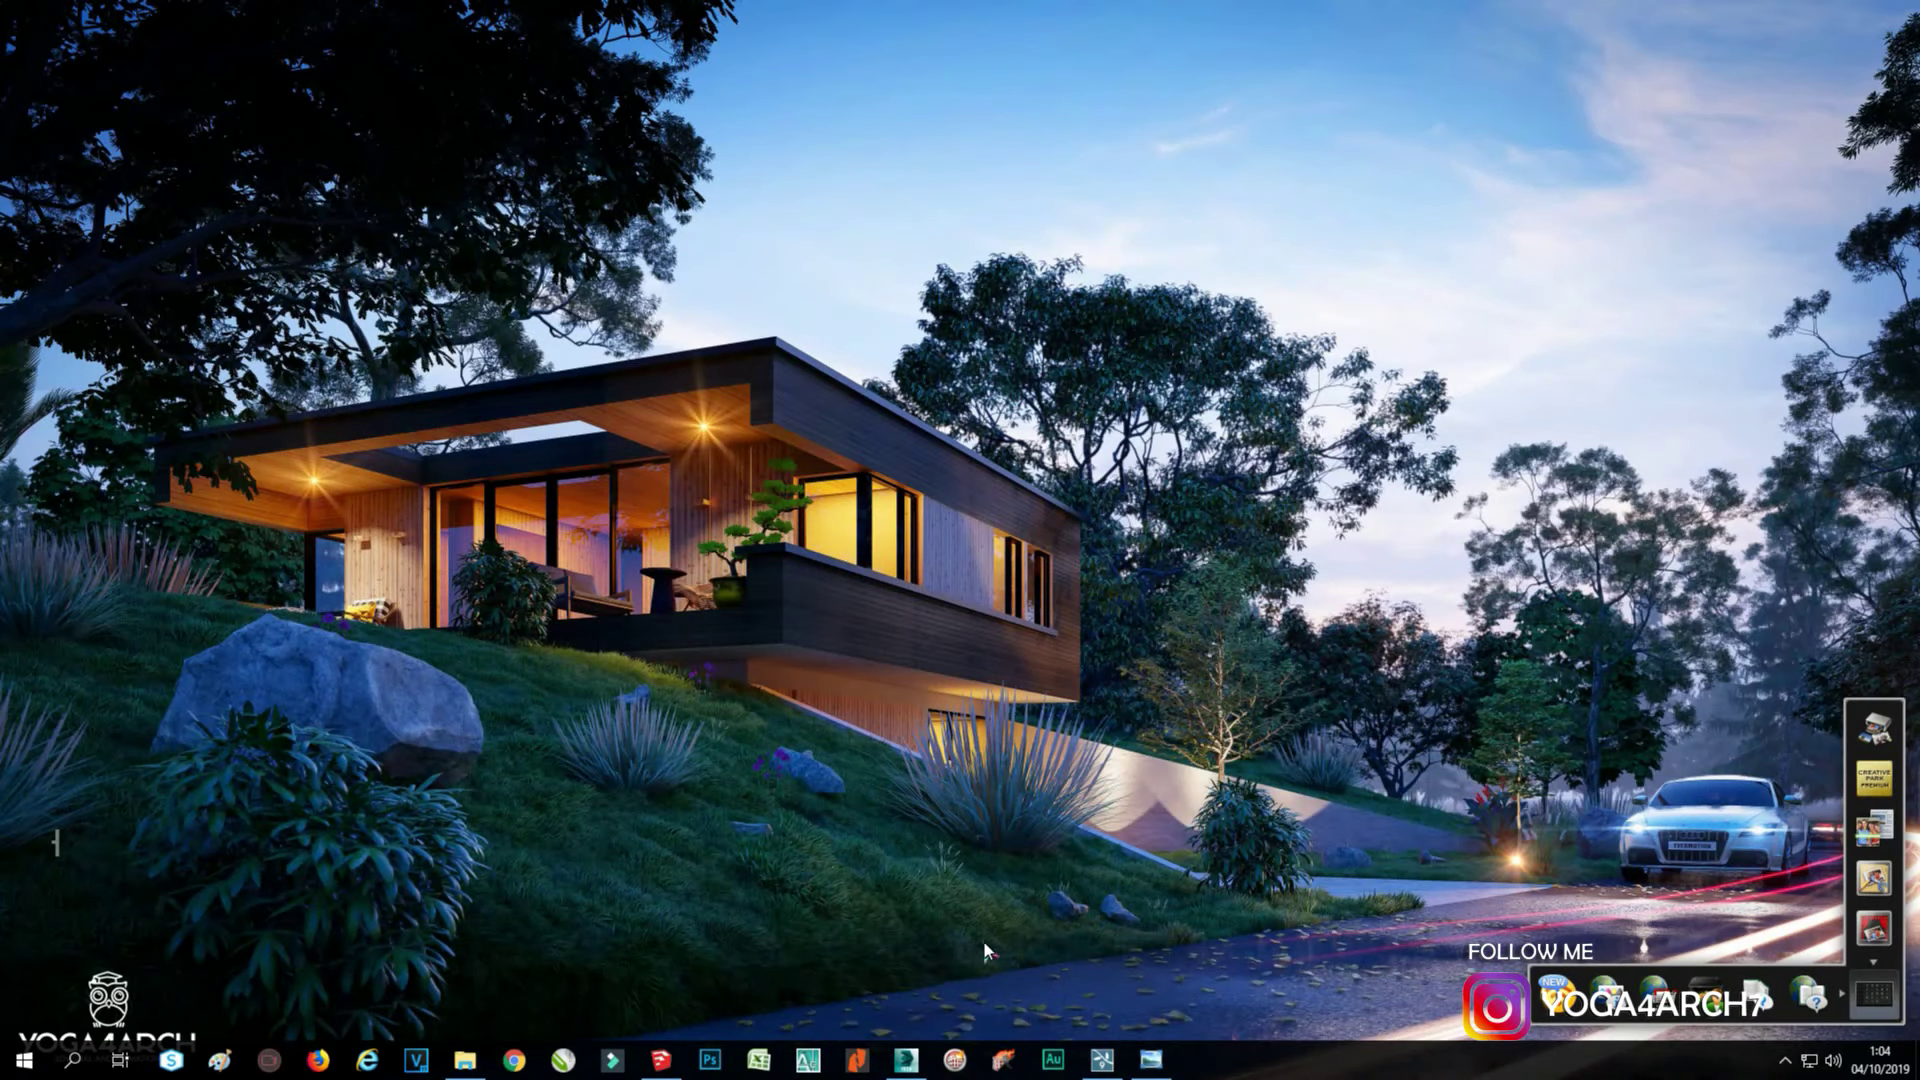
Start a Plain Lumion scene and import new.skp from F:\TUTORIAL LUMION\box 14\New folder.
left_click(1101, 1059)
left_click(670, 355)
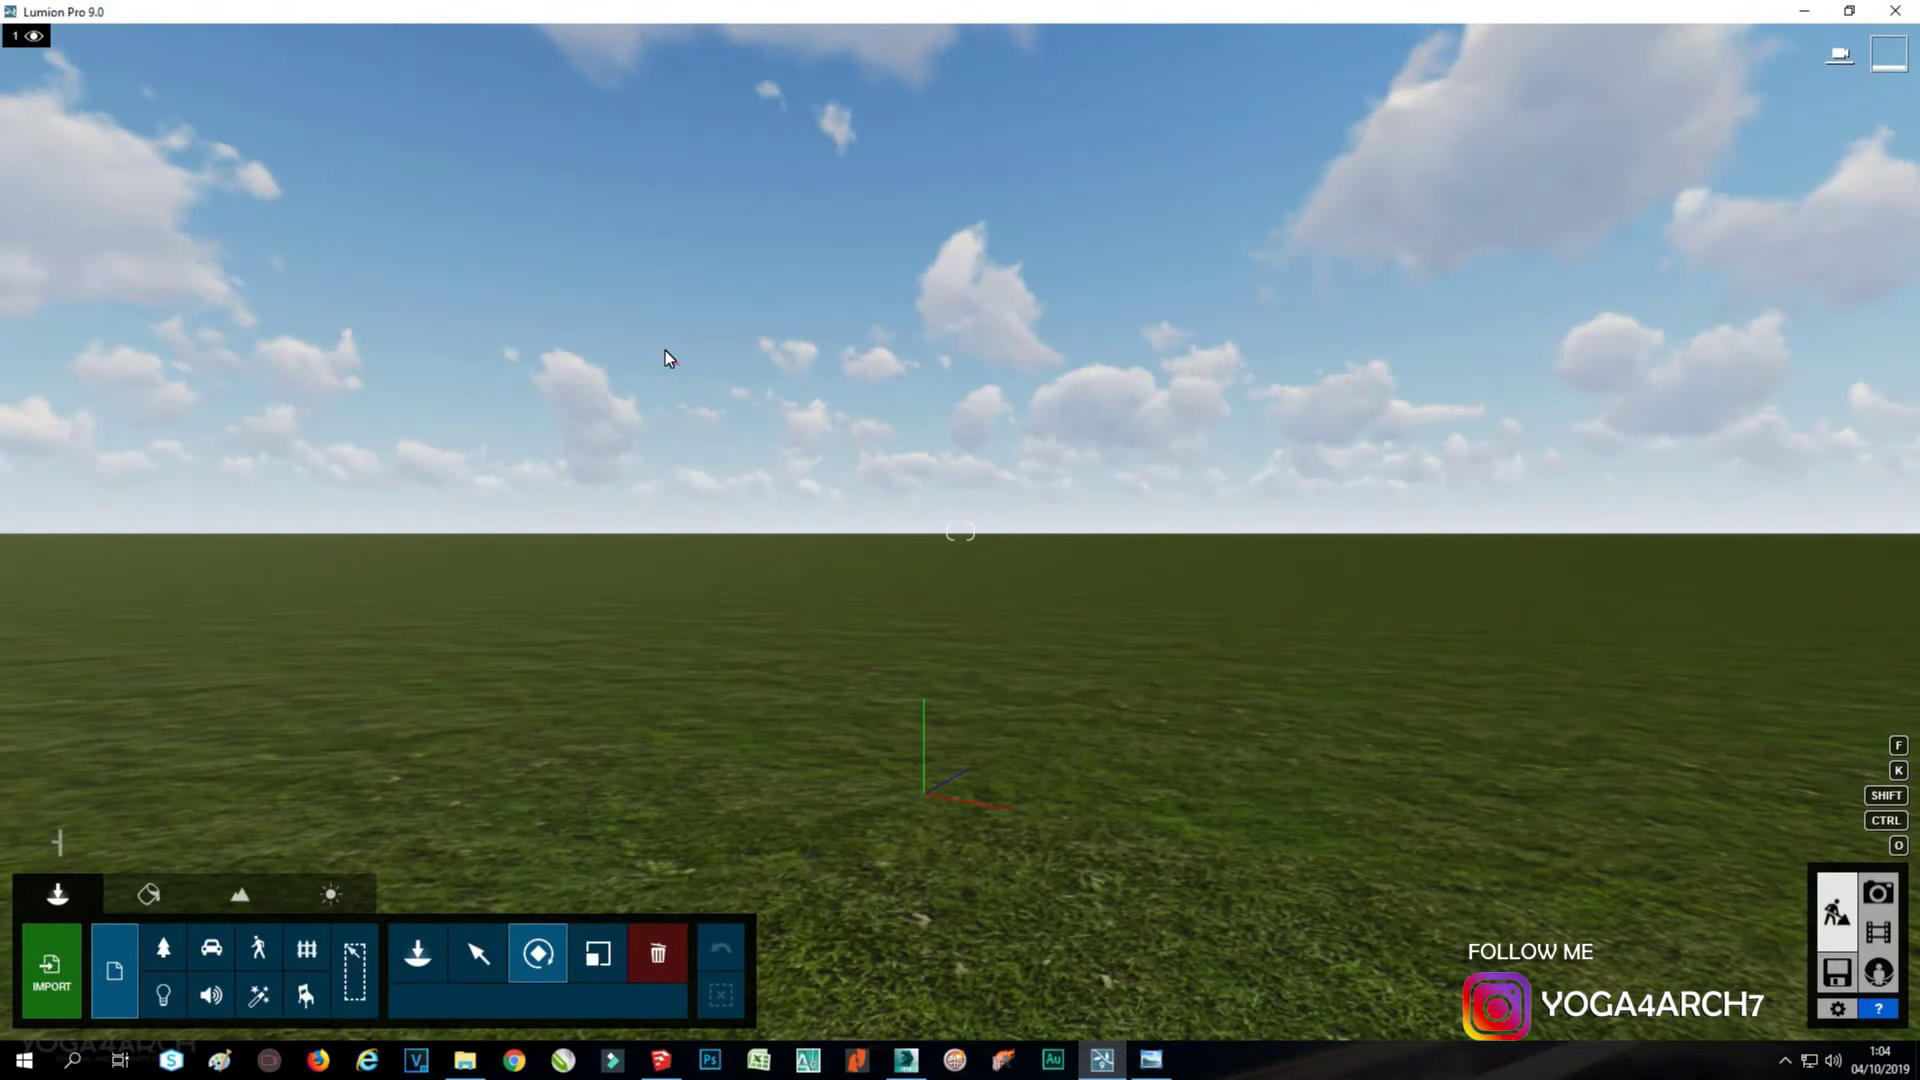
left_click(51, 965)
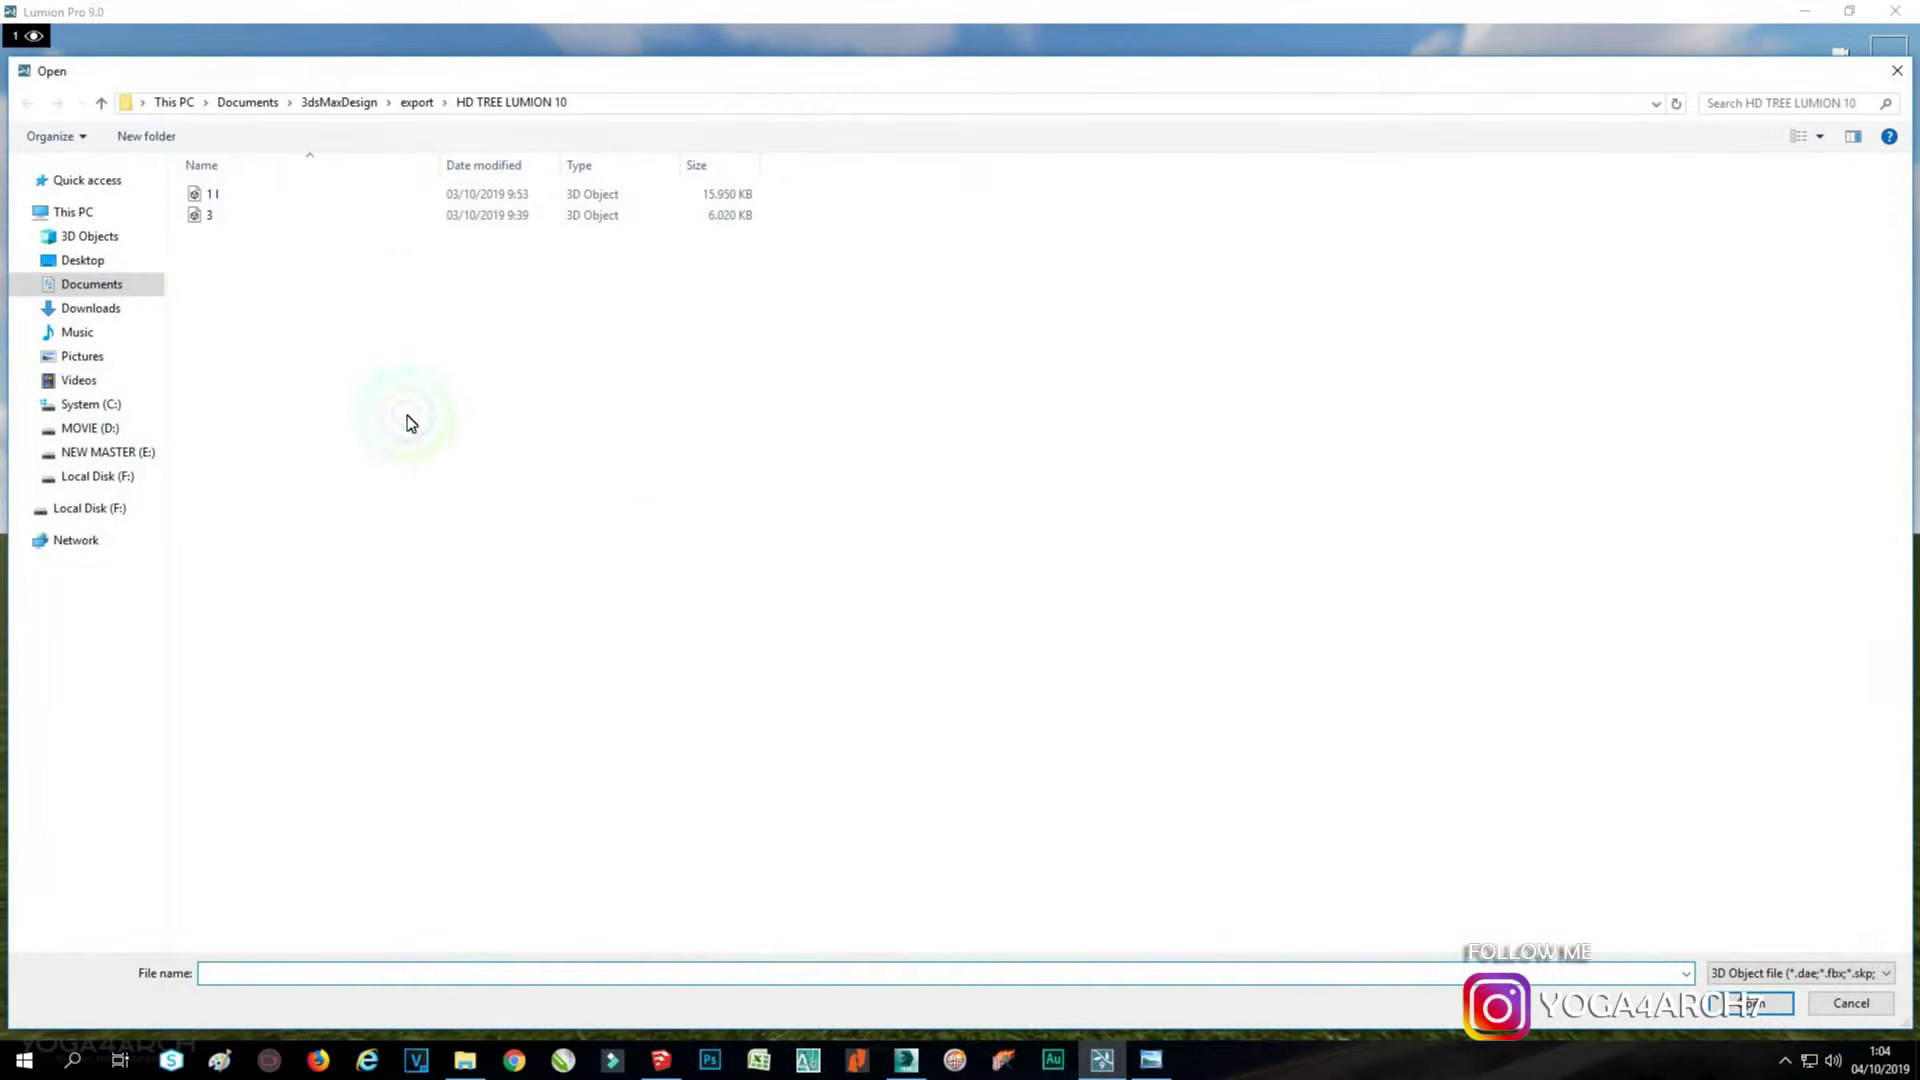
left_click(122, 508)
double_click(309, 236)
double_click(392, 289)
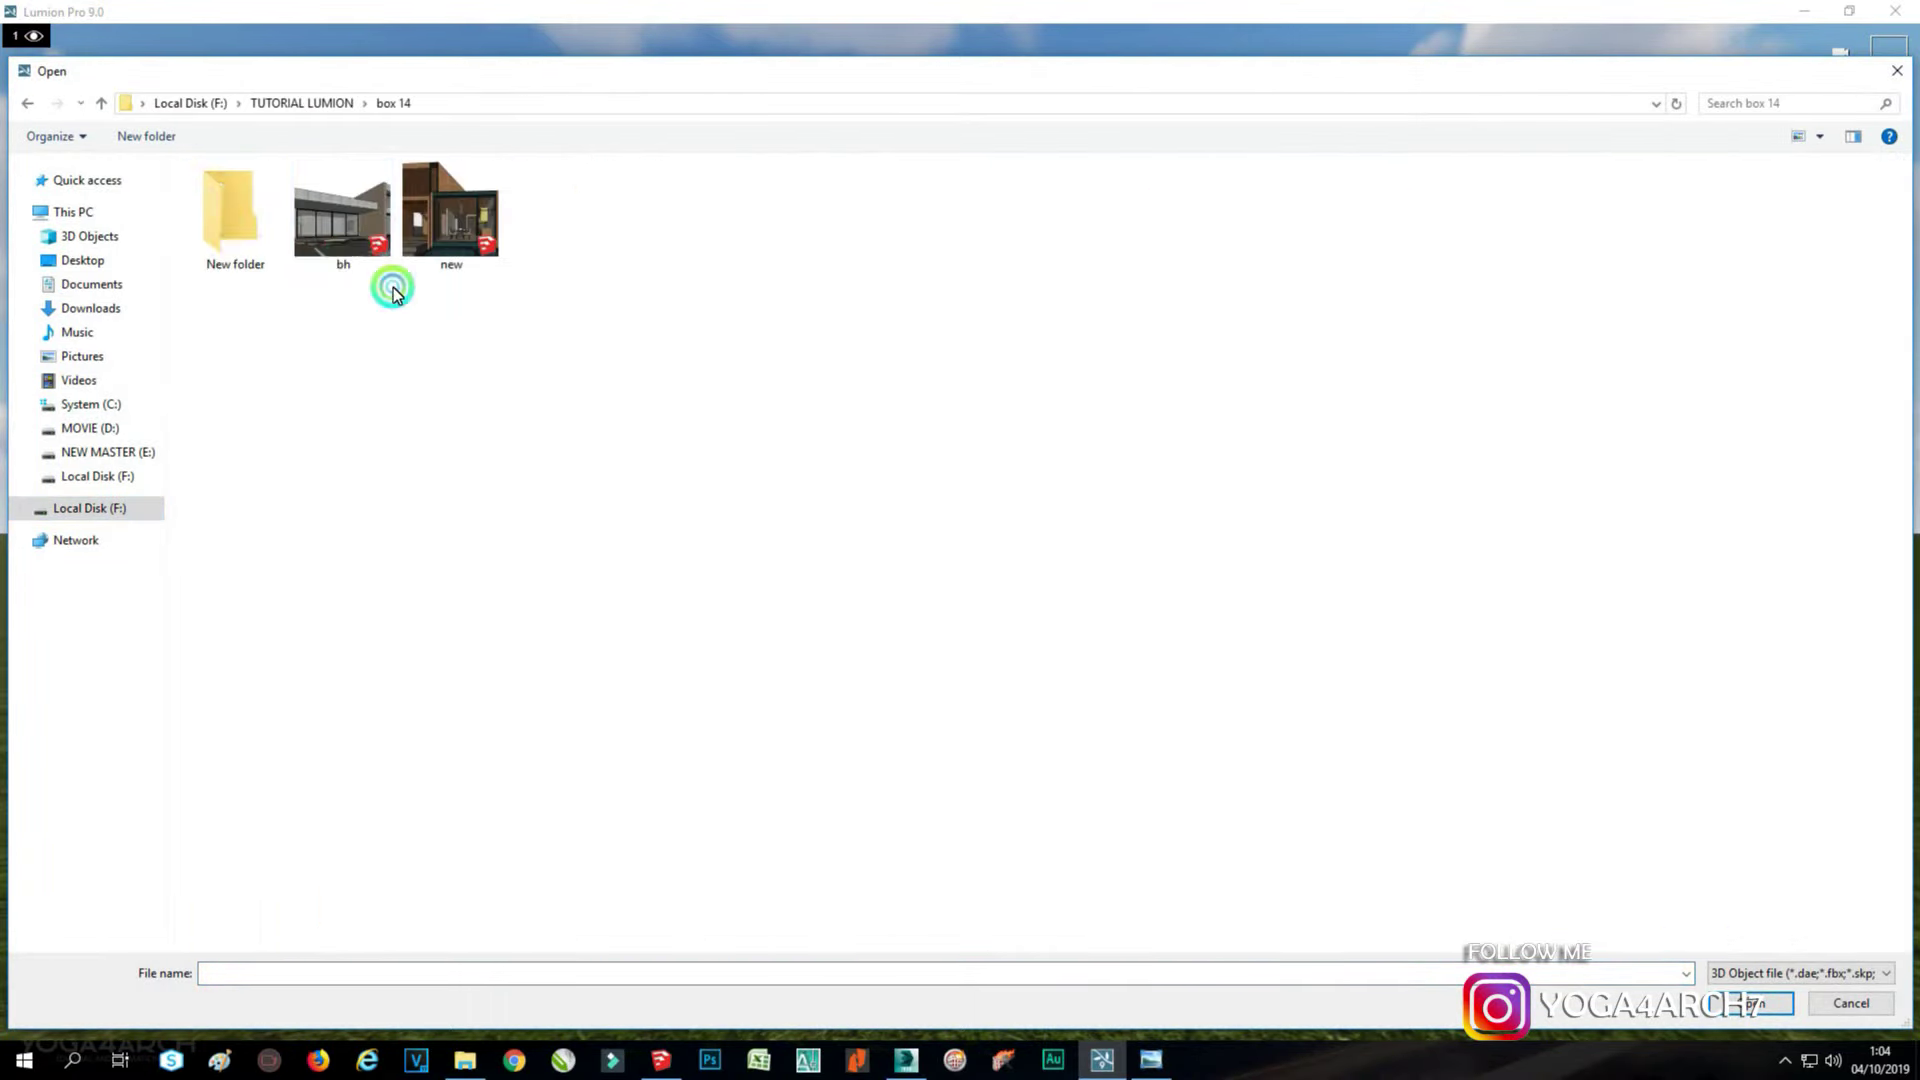
double_click(235, 214)
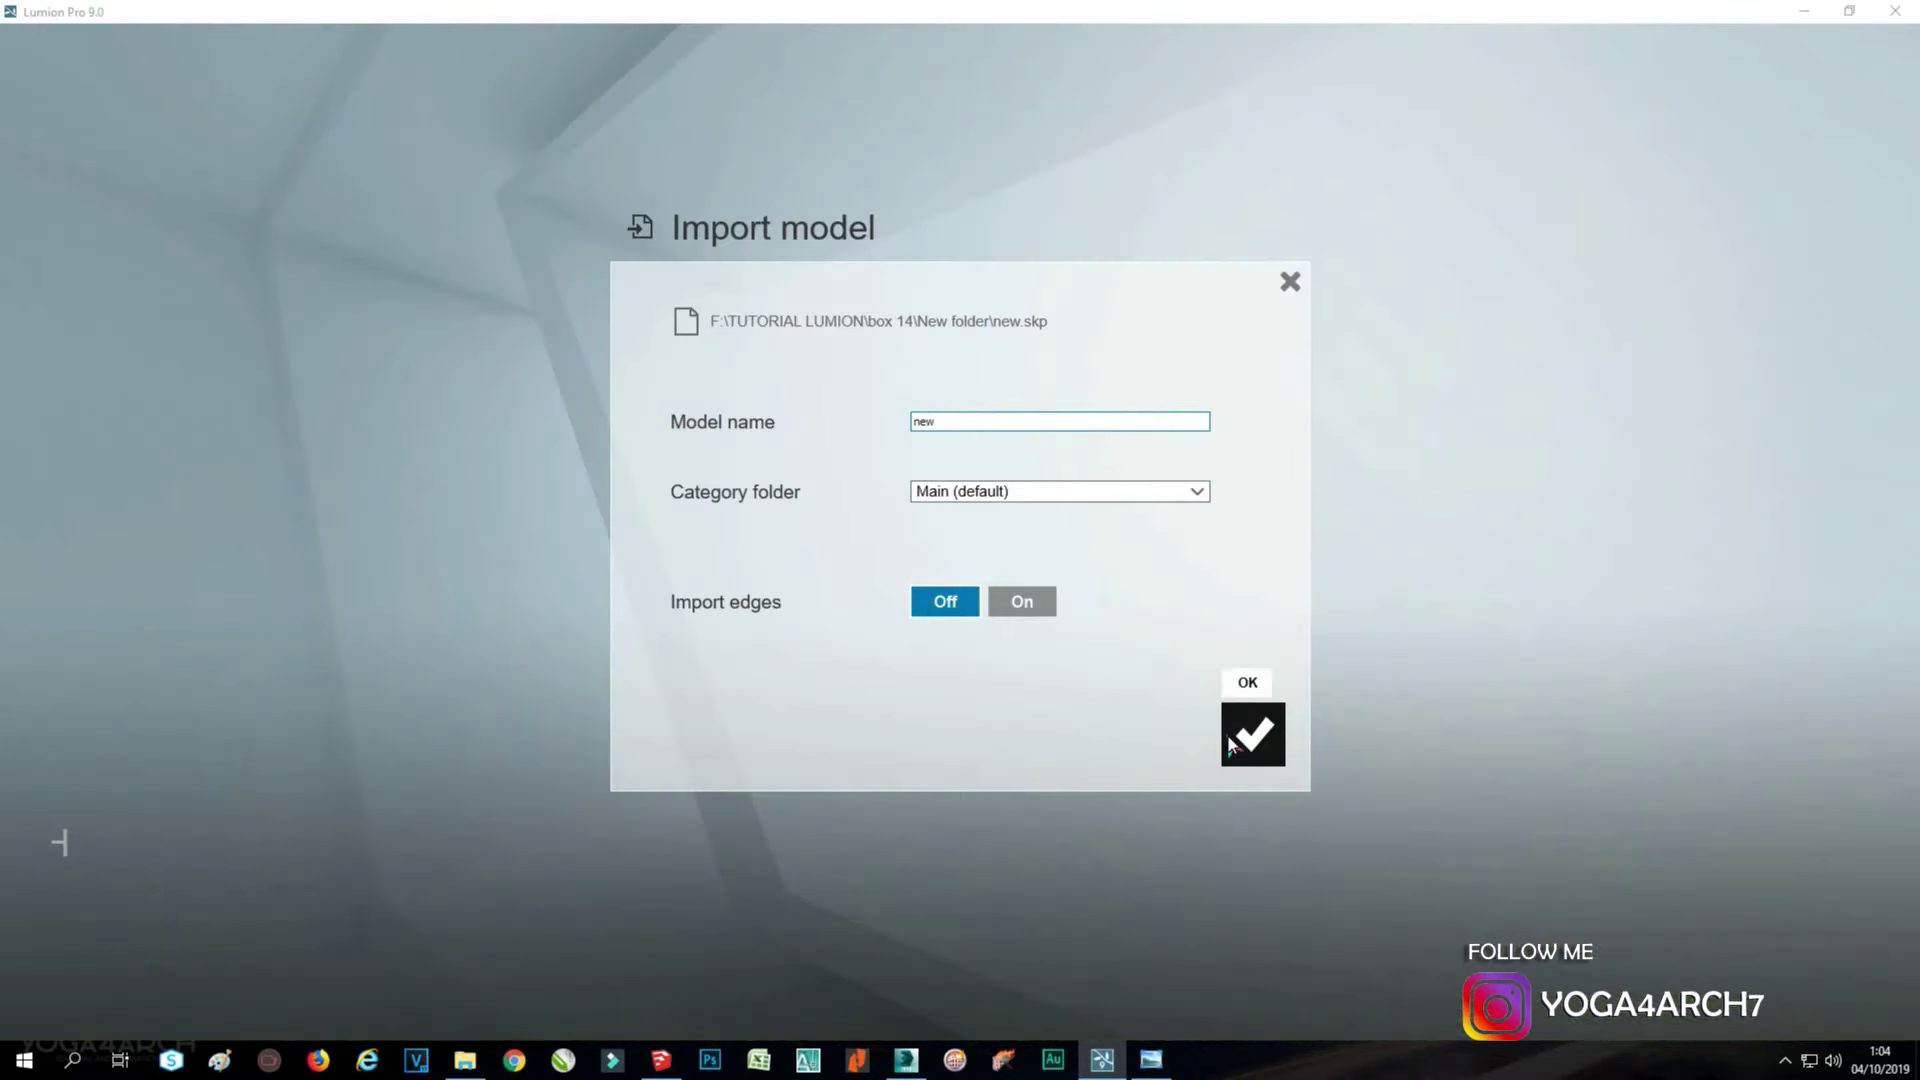
left_click(1250, 736)
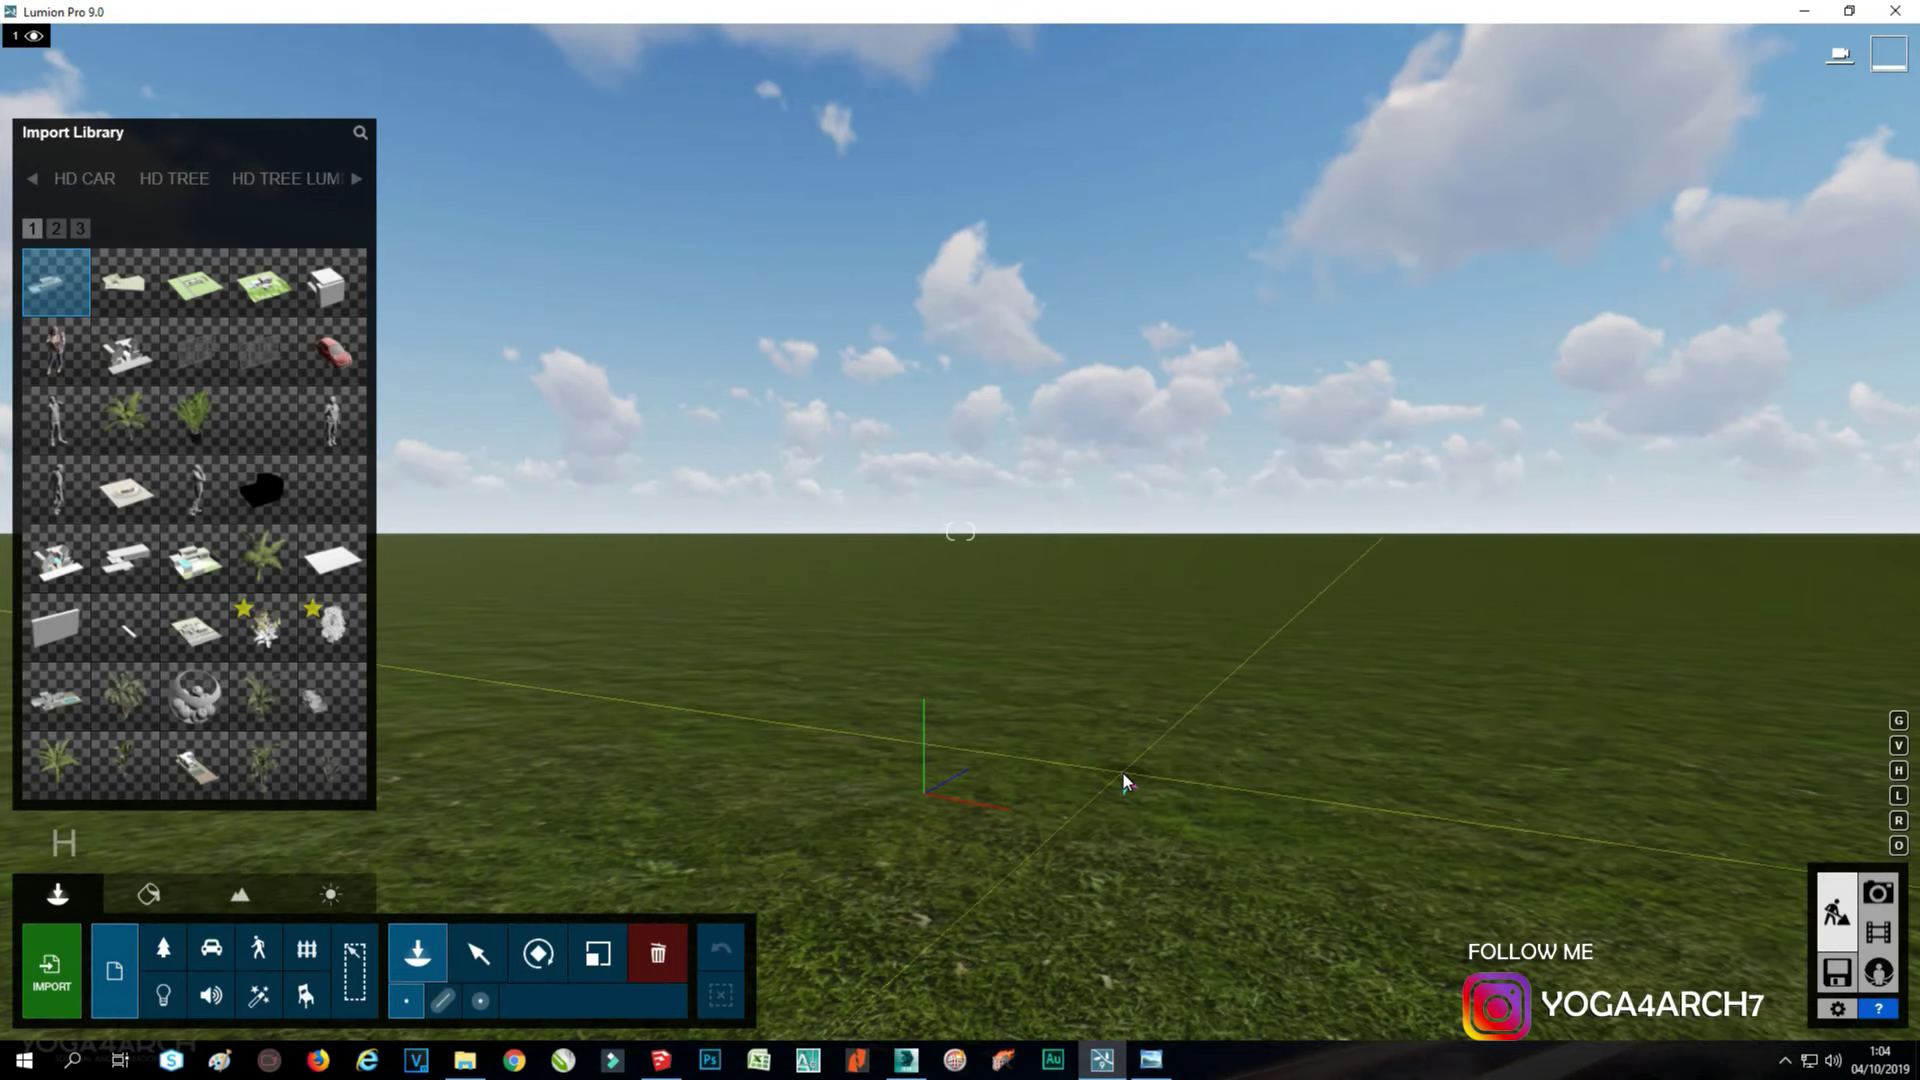
Place the imported house on the grass and select it.
left_click(1081, 632)
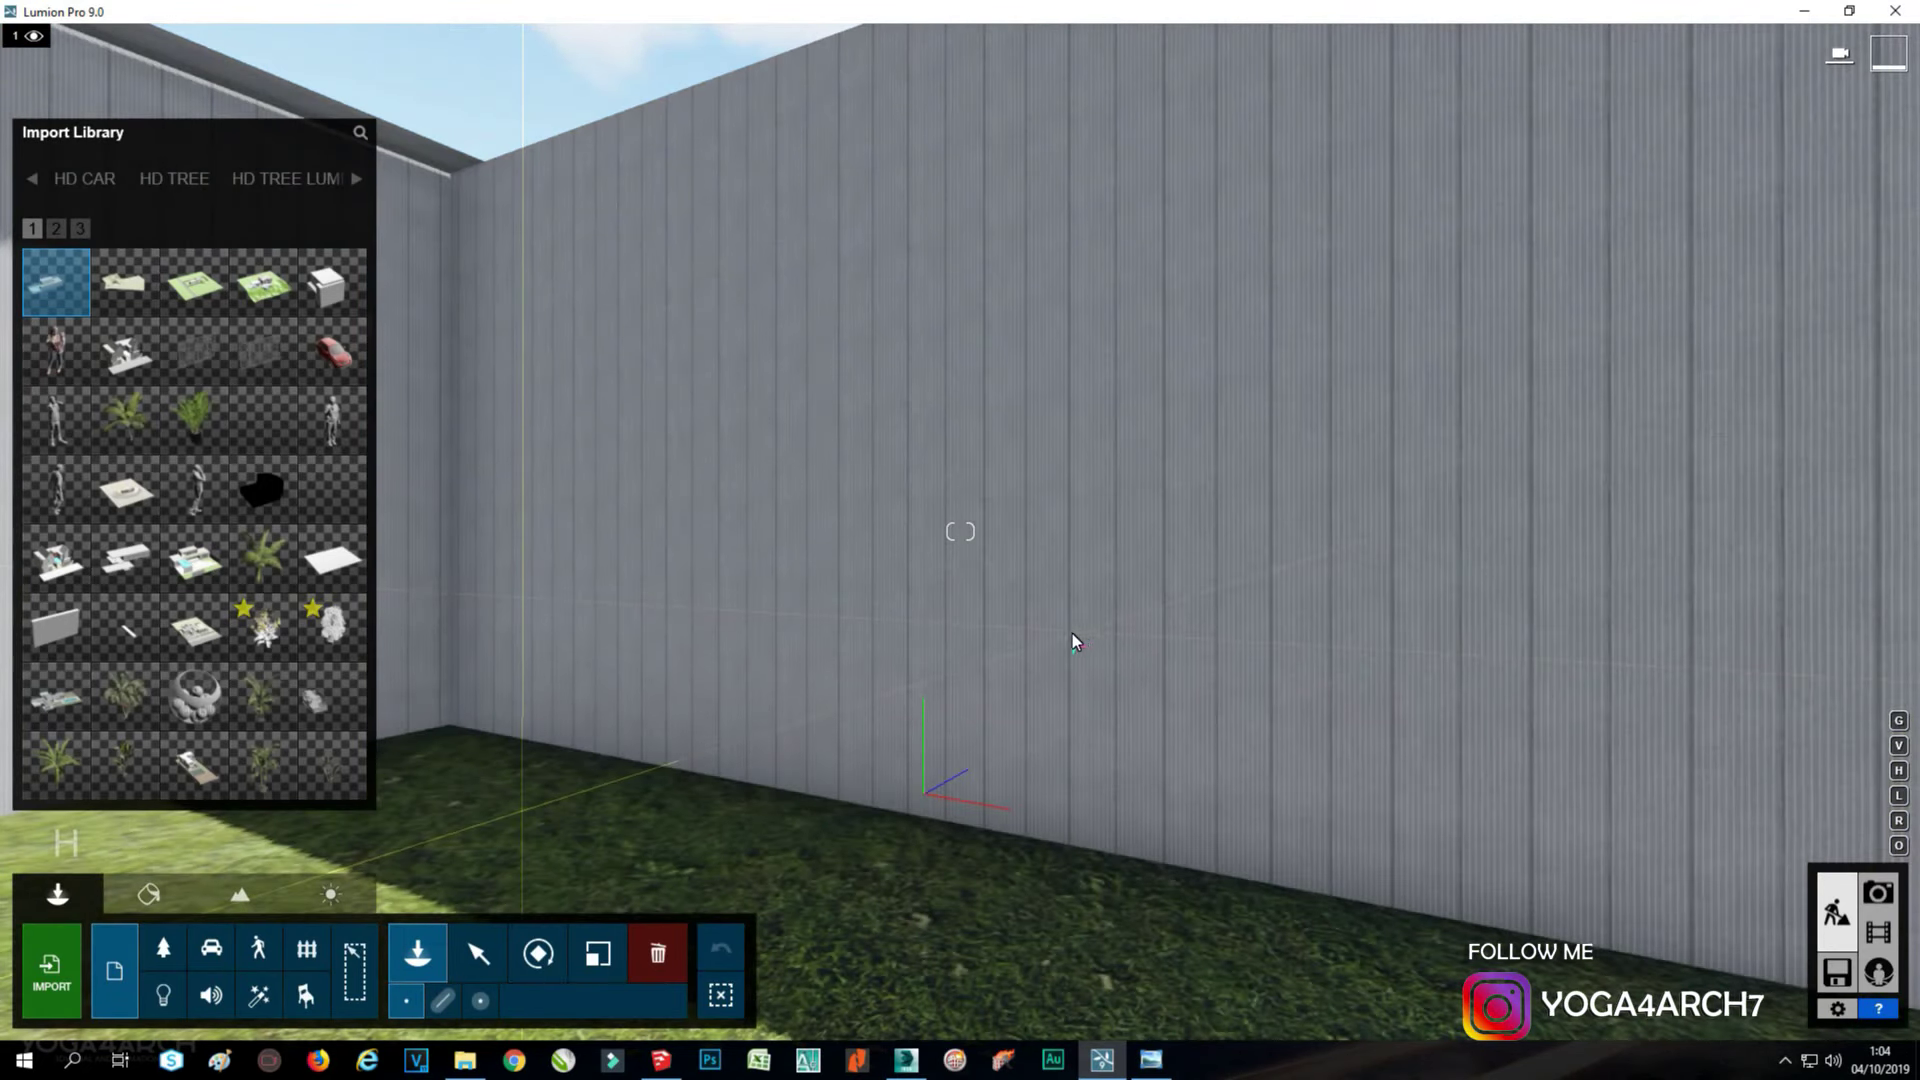
right_click_drag(1072, 633, 982, 652)
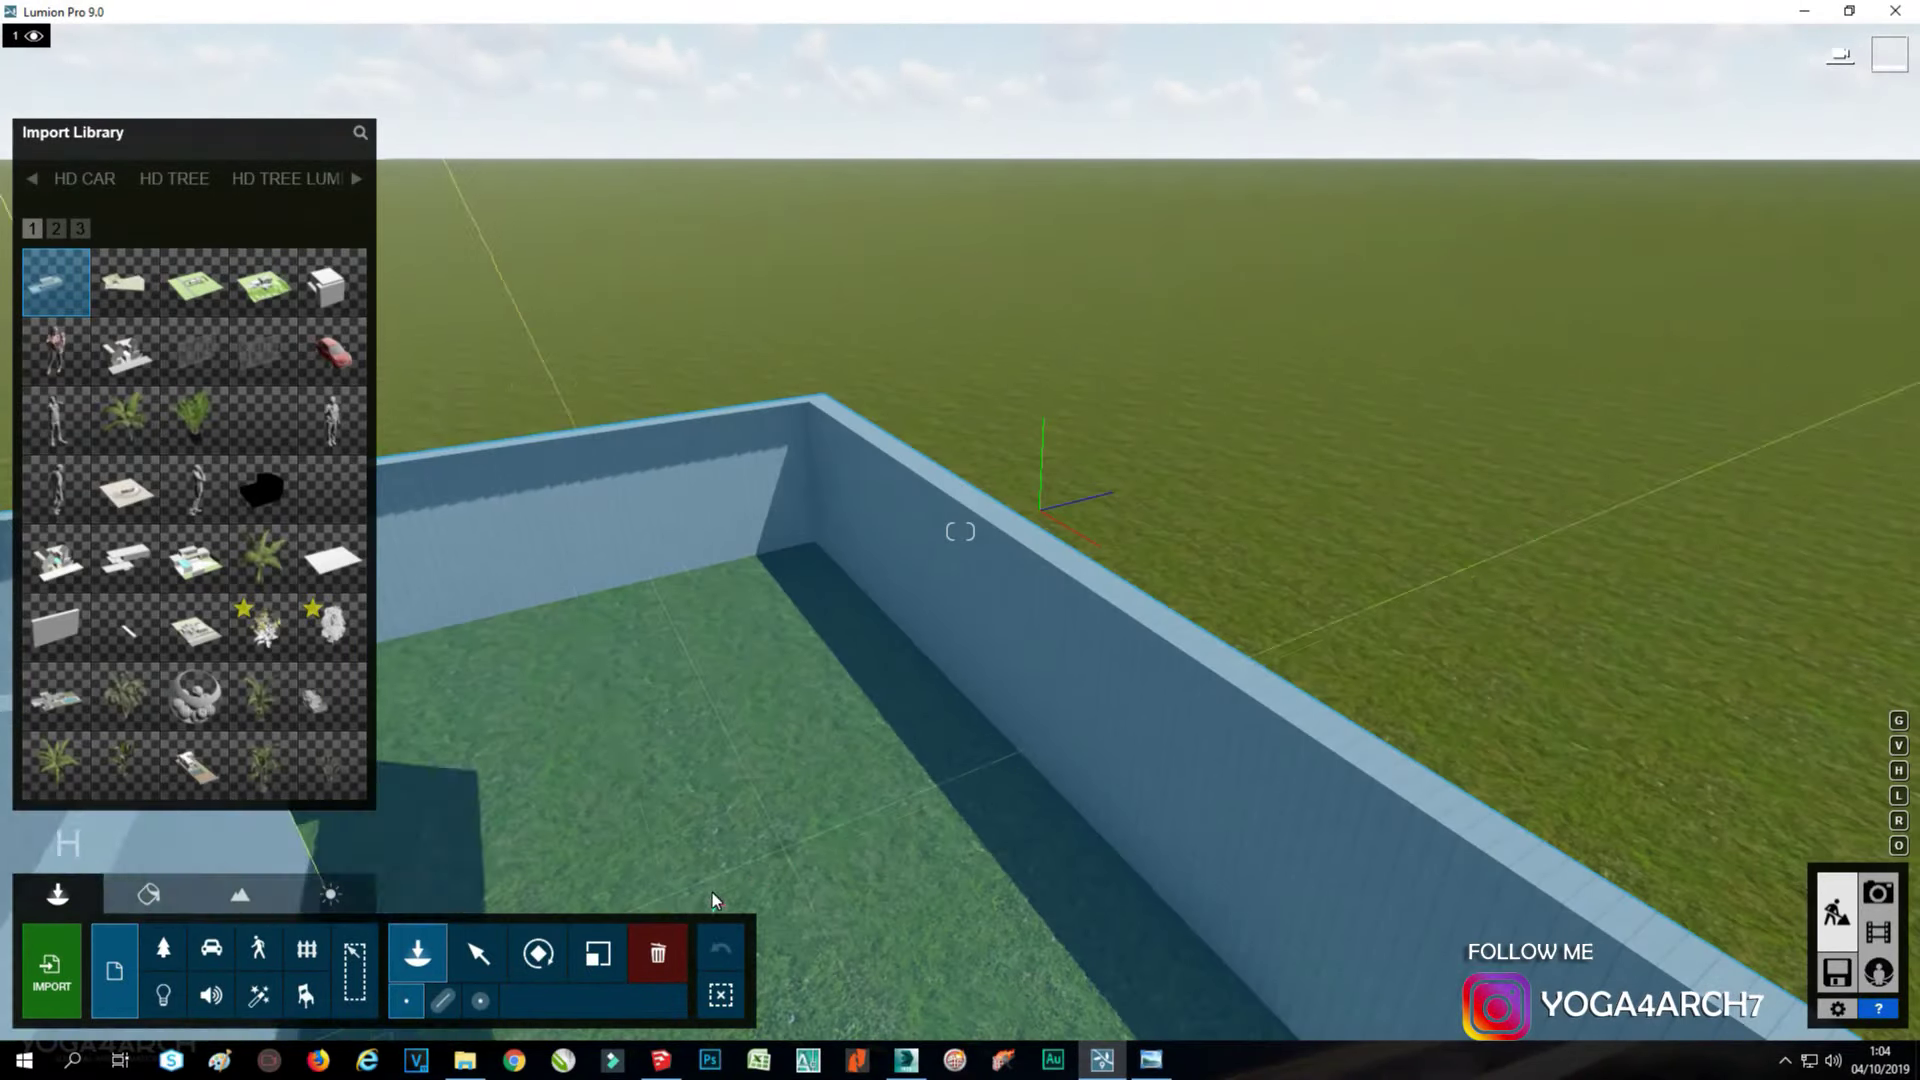
left_click(477, 953)
left_click(789, 656)
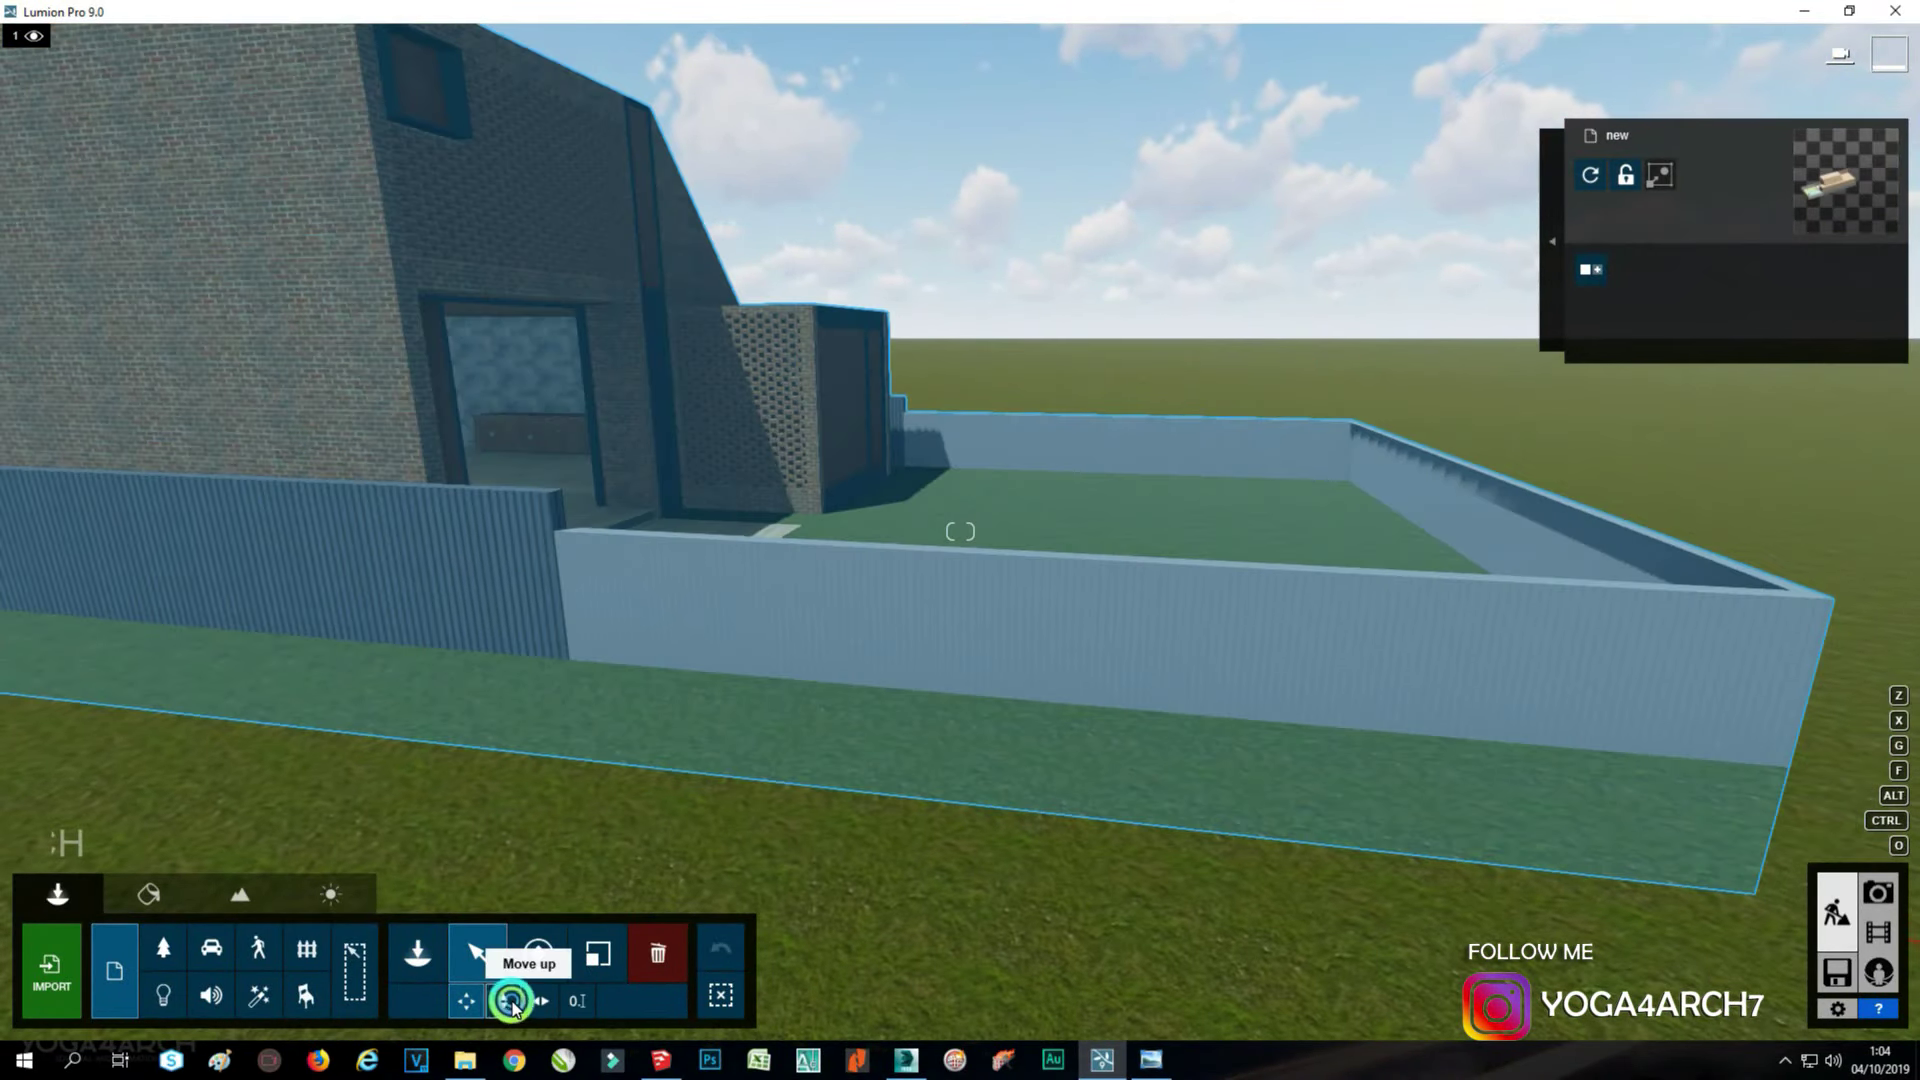
Raise the house above the ground with the height gizmo, then deselect it.
left_click(503, 1000)
scroll(1508, 789, "down", 5)
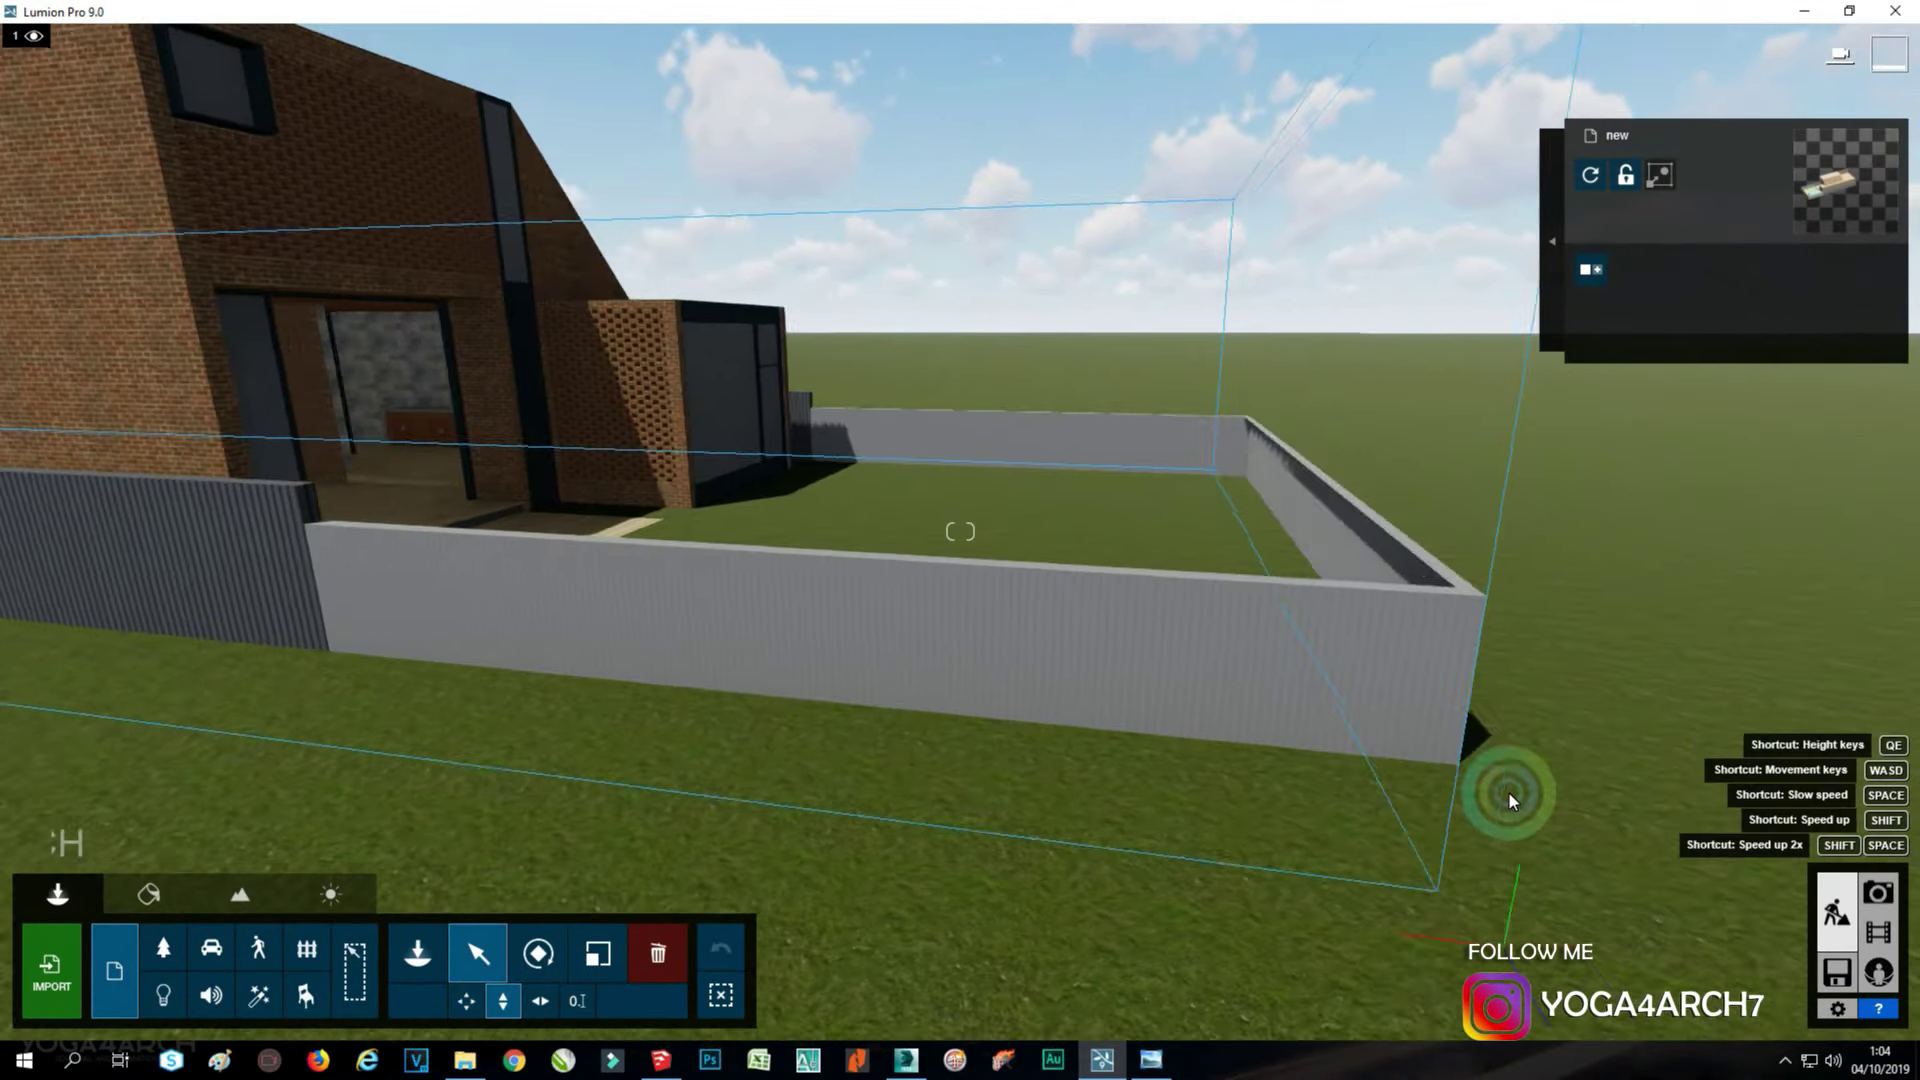
right_click_drag(1507, 790, 1556, 717)
left_click_drag(922, 697, 924, 585)
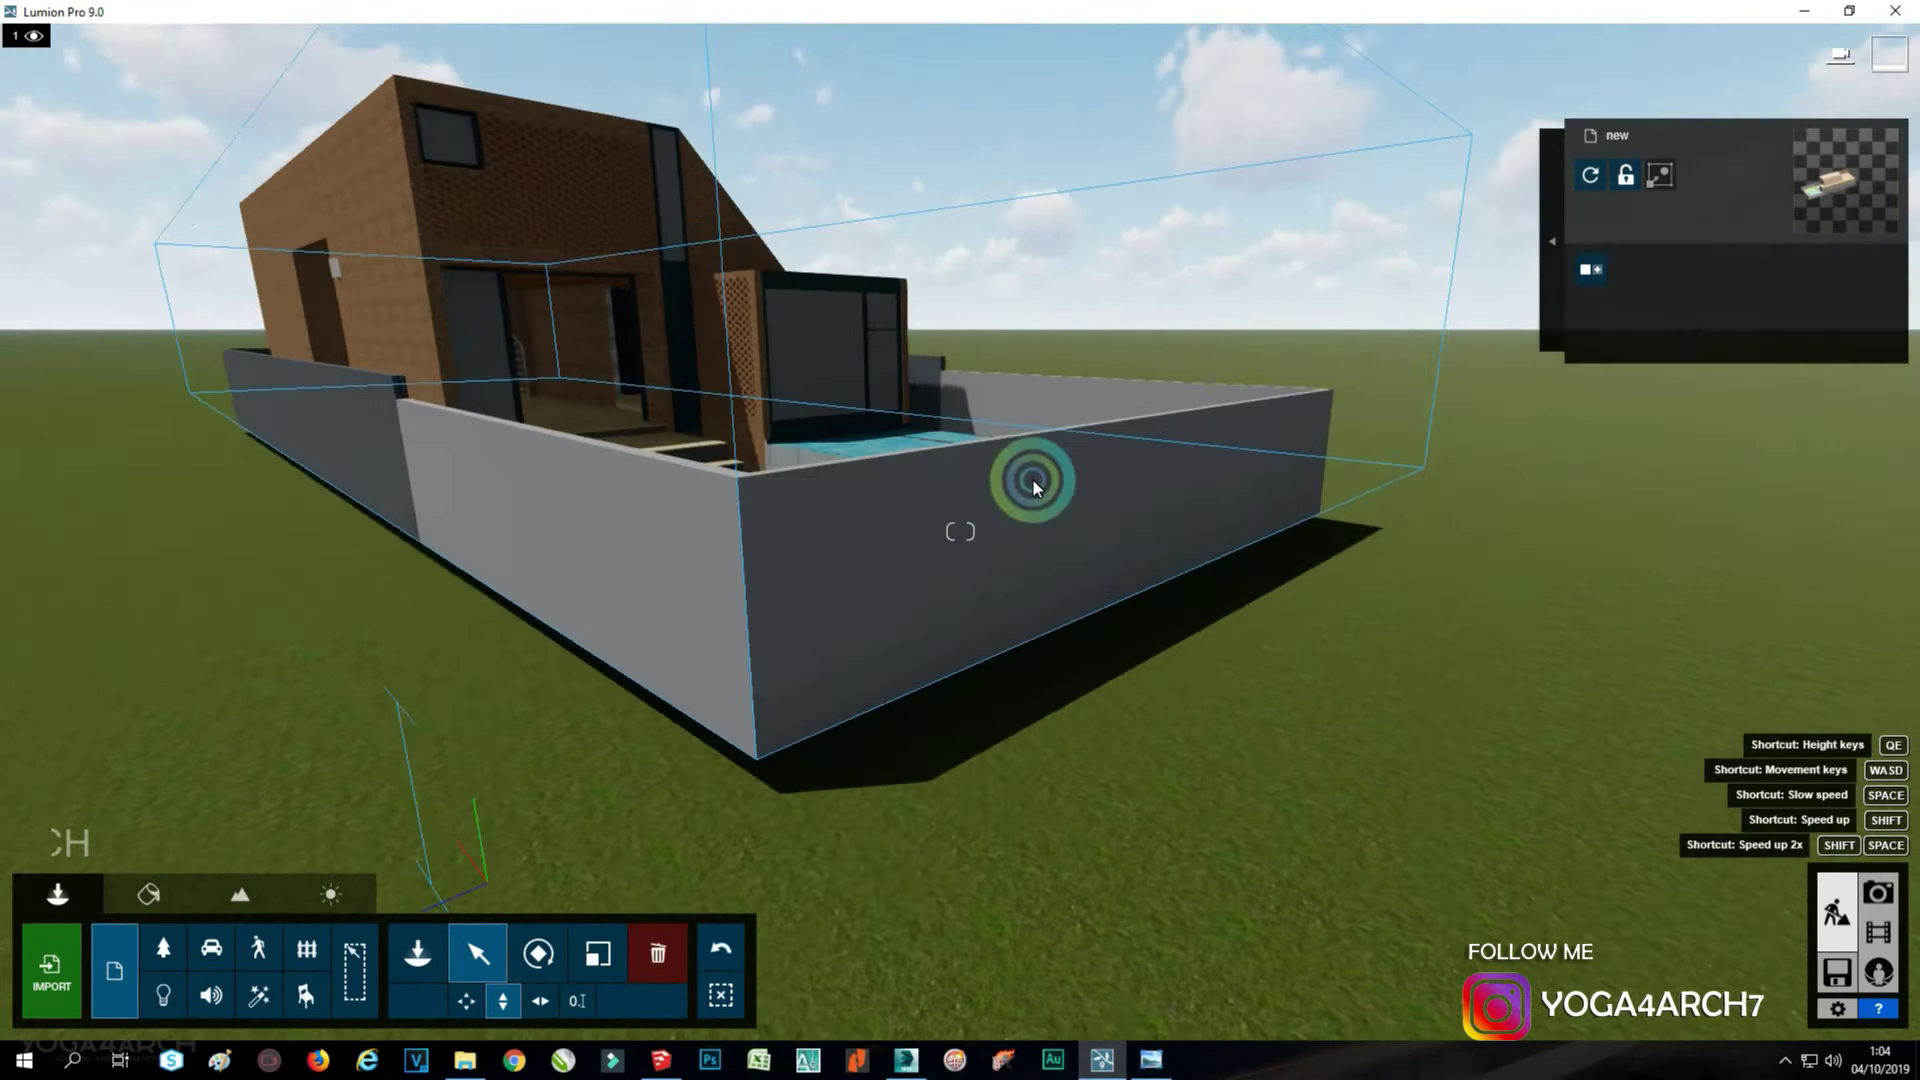
scroll(1033, 479, "up", 5)
scroll(1034, 478, "down", 5)
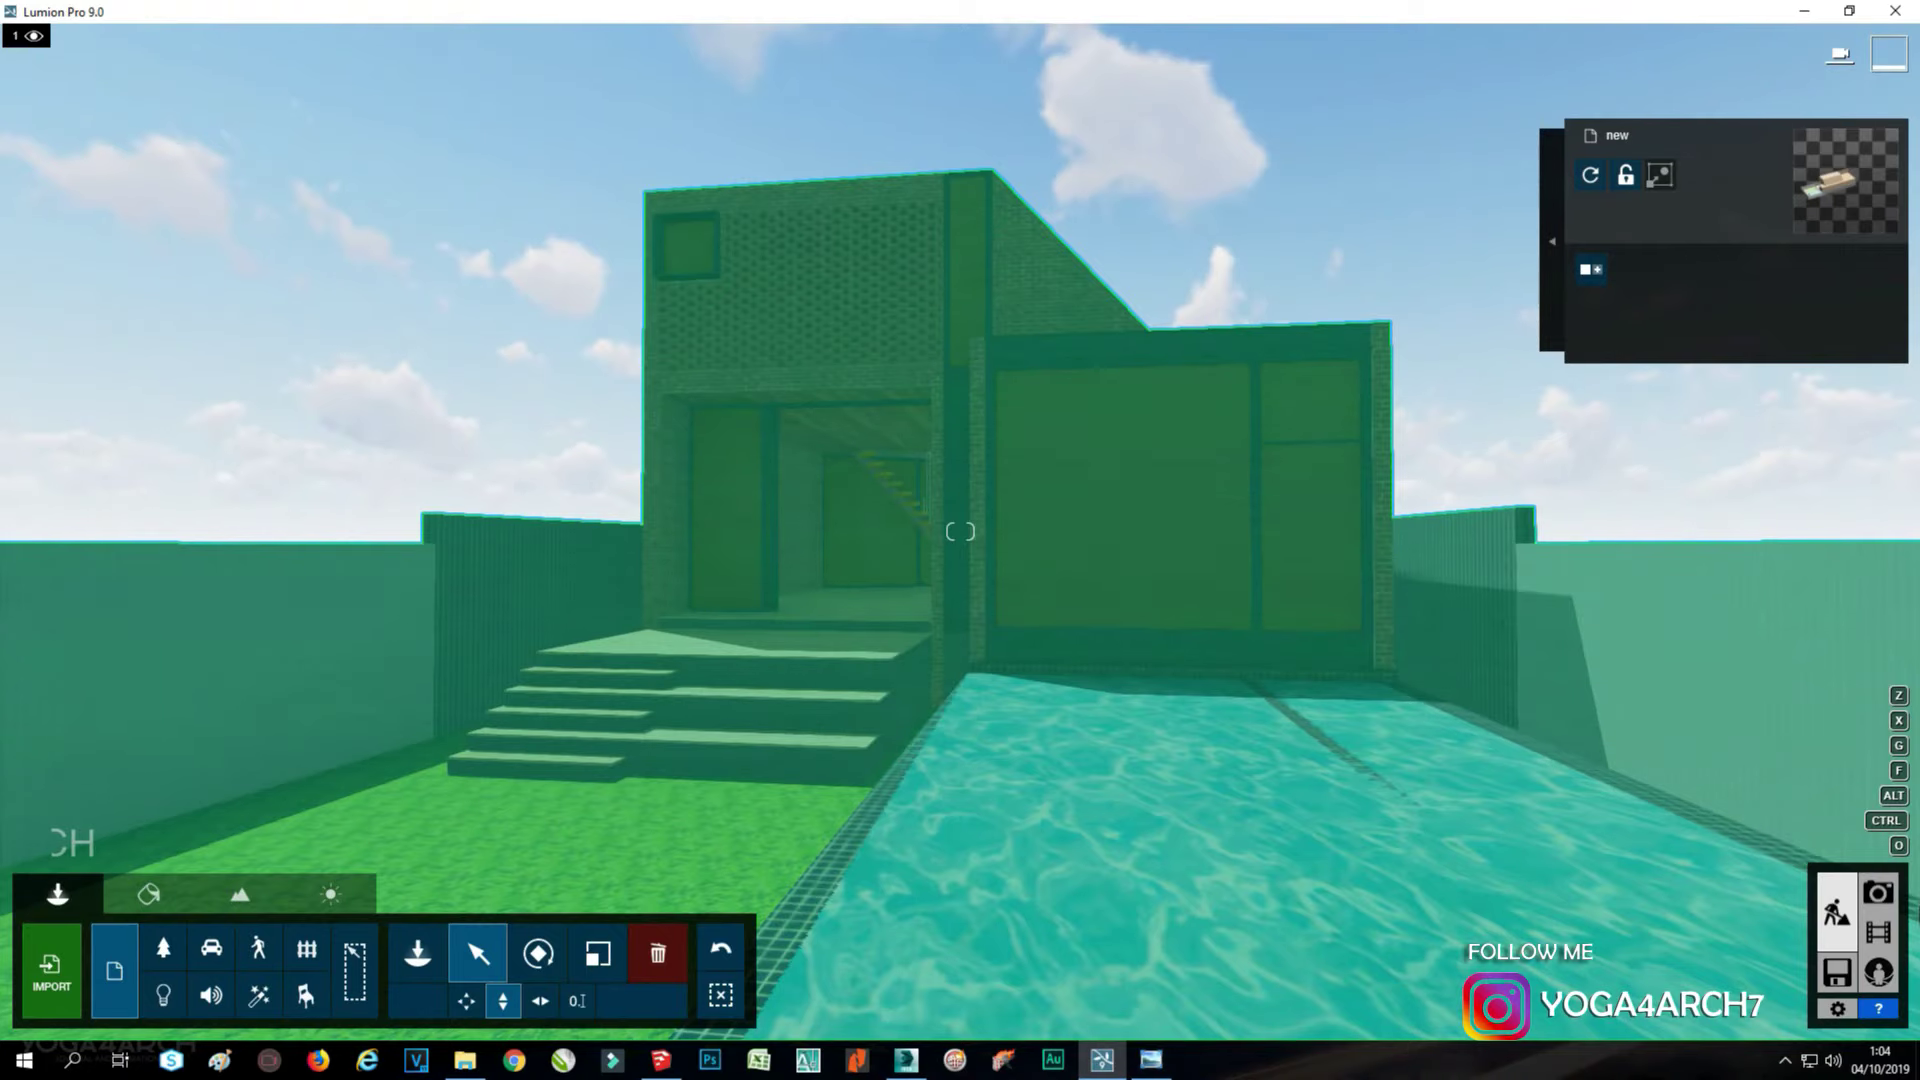
left_click(1253, 497)
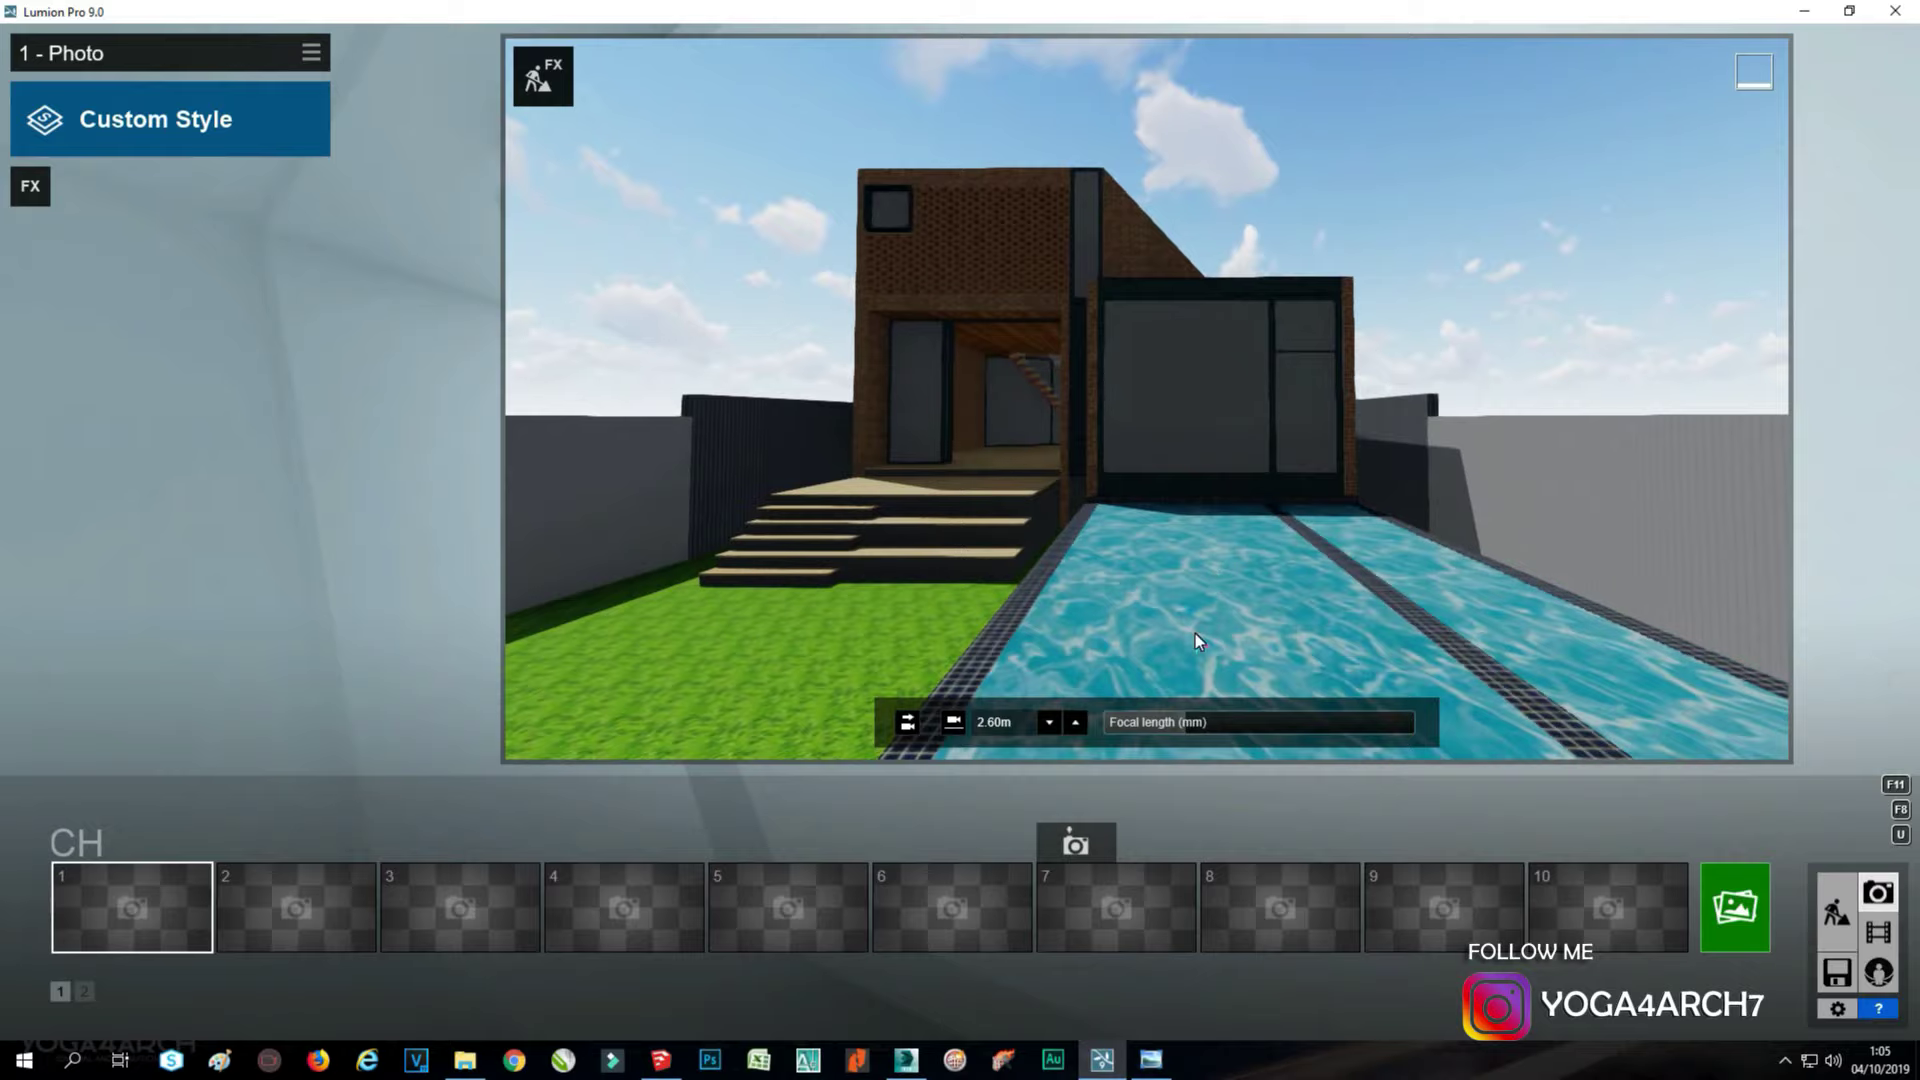
Frame the house front and pool at 24.8mm focal length and 2.61m camera height.
left_click_drag(1198, 722, 1224, 726)
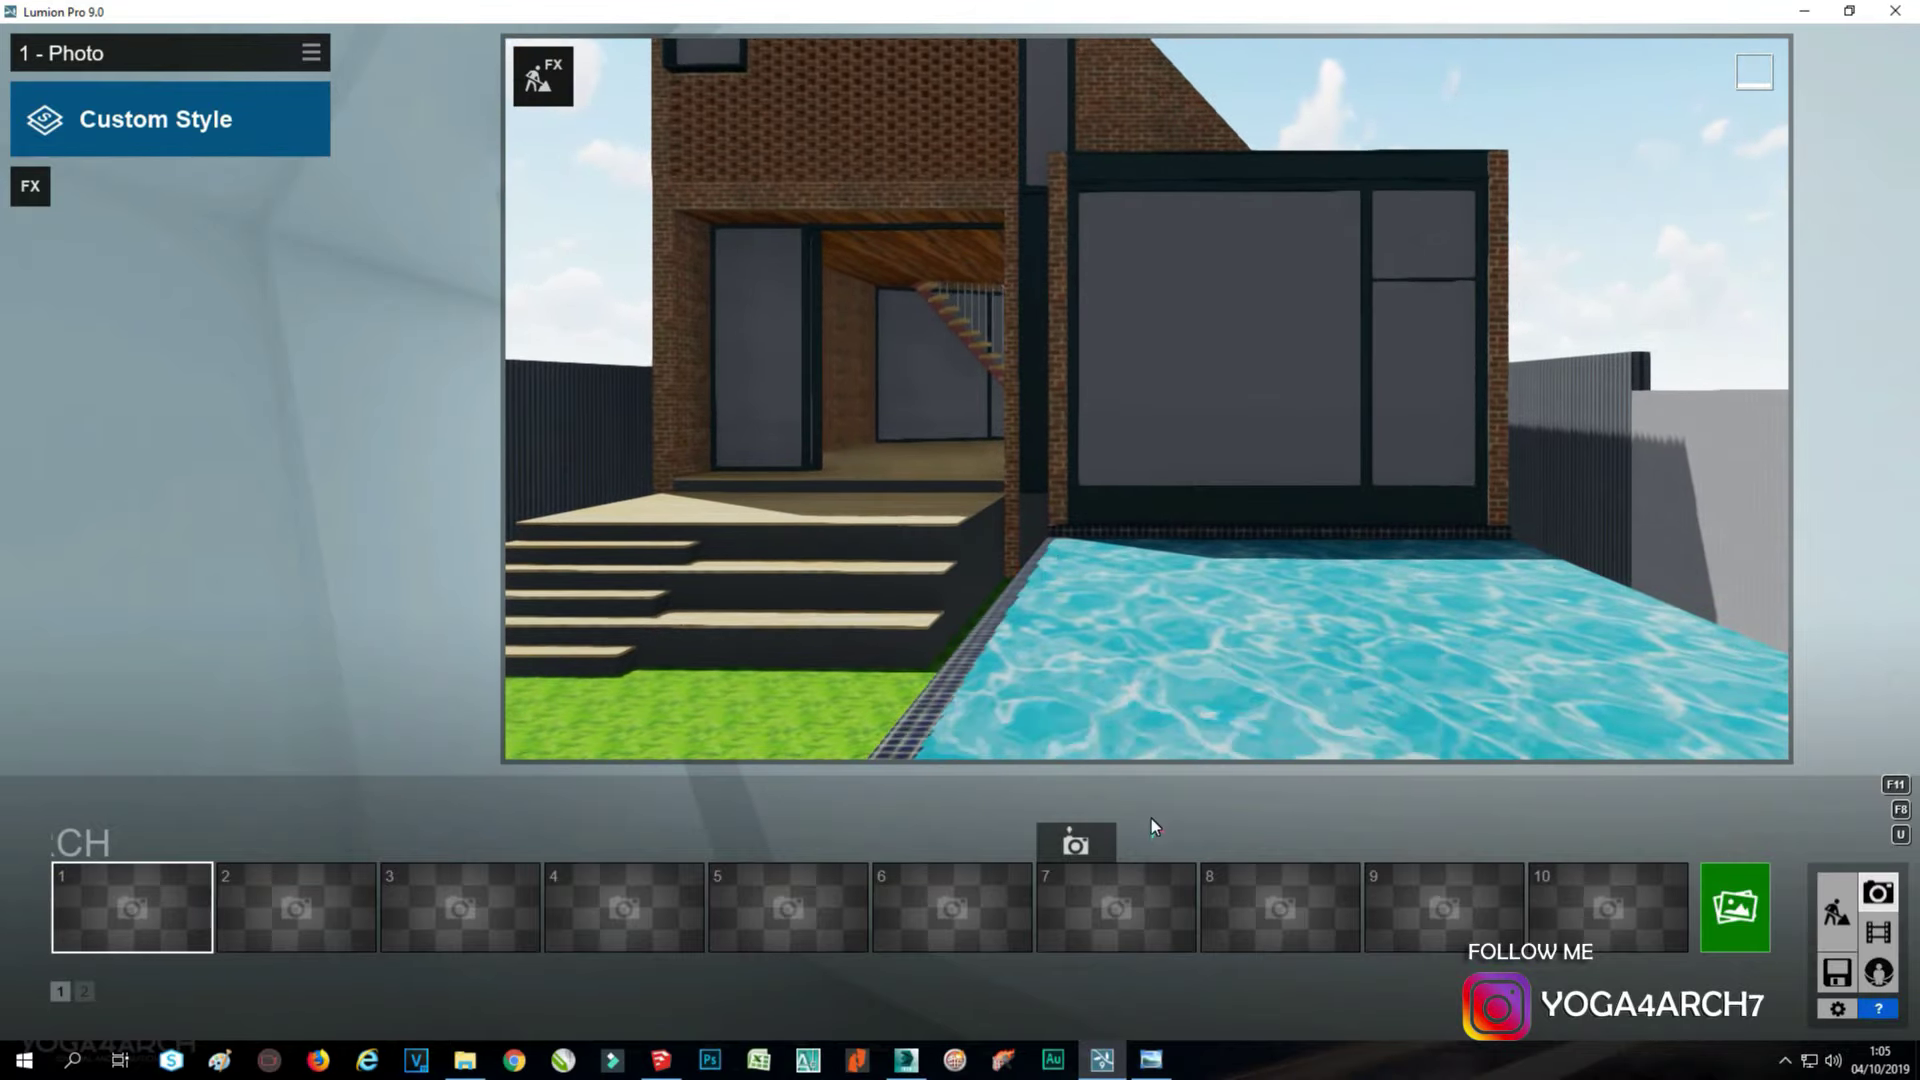
left_click(1150, 1062)
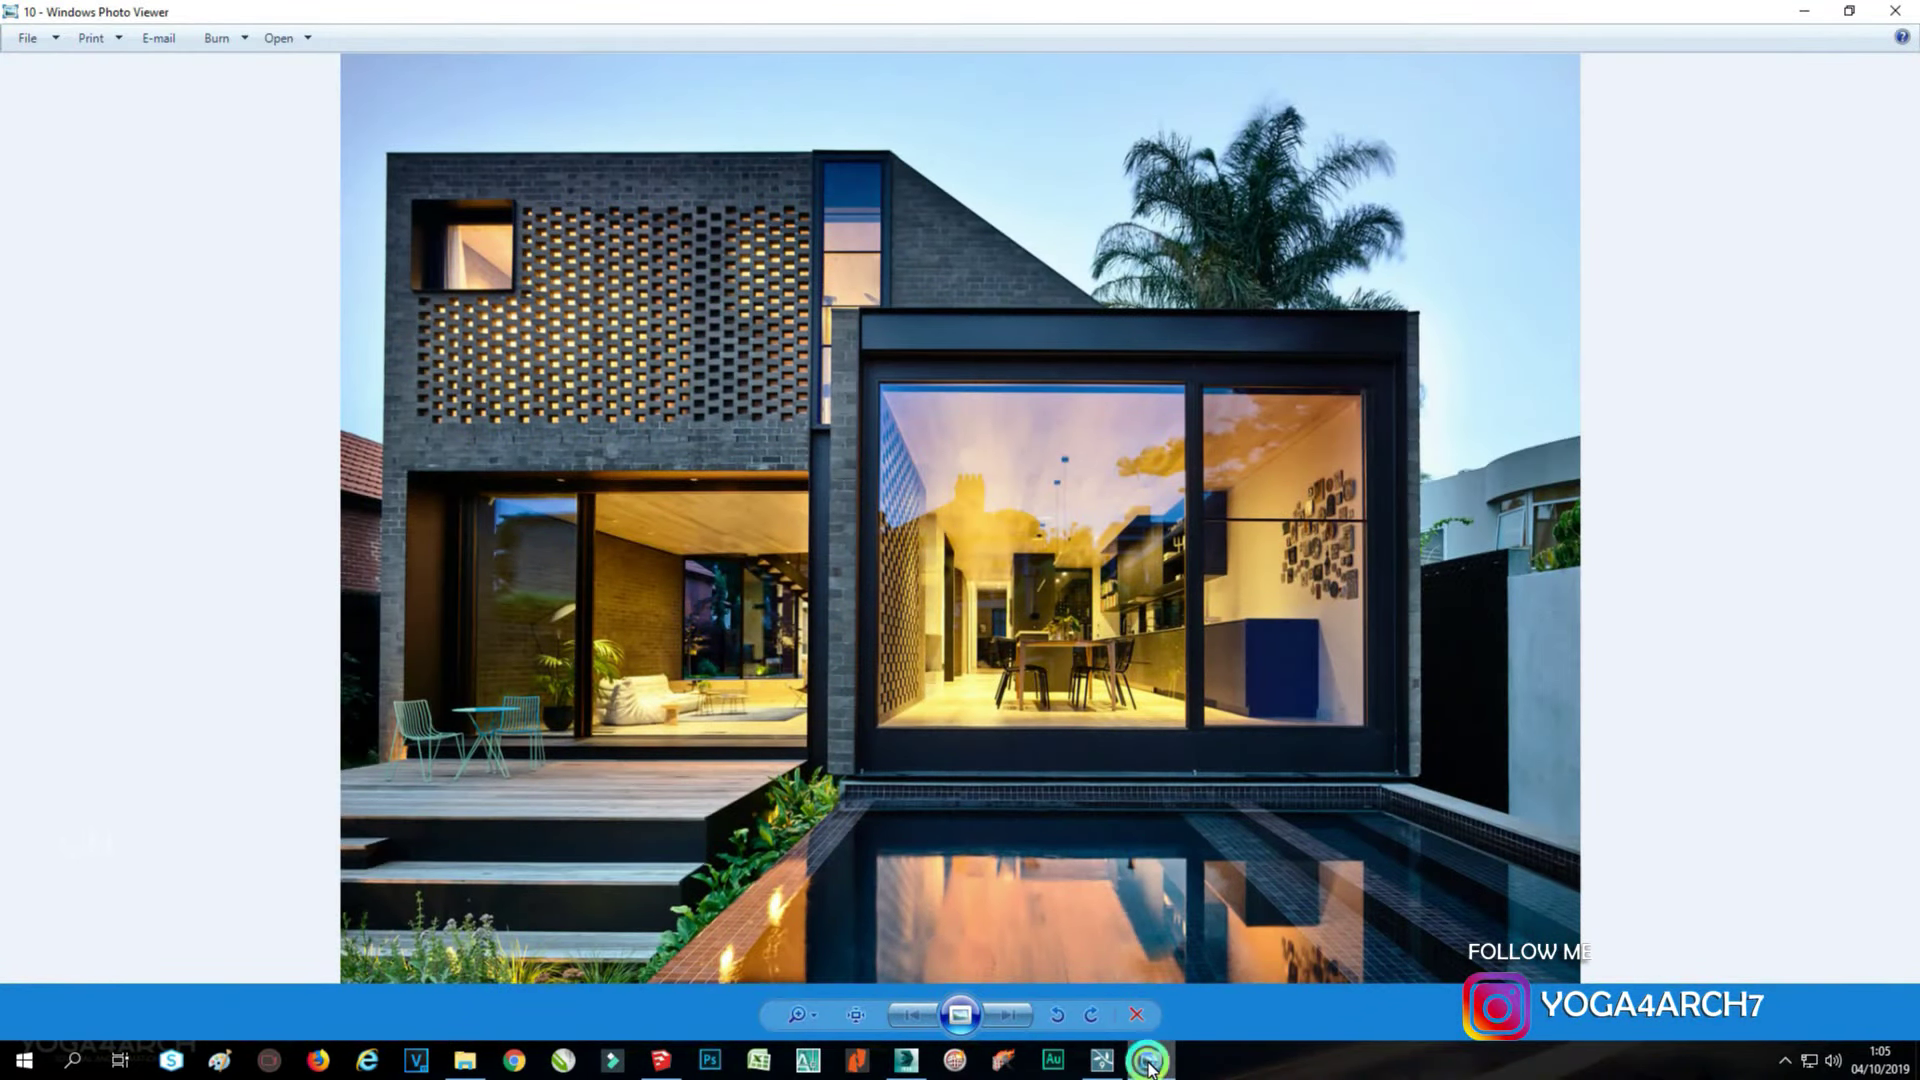
left_click(1148, 1063)
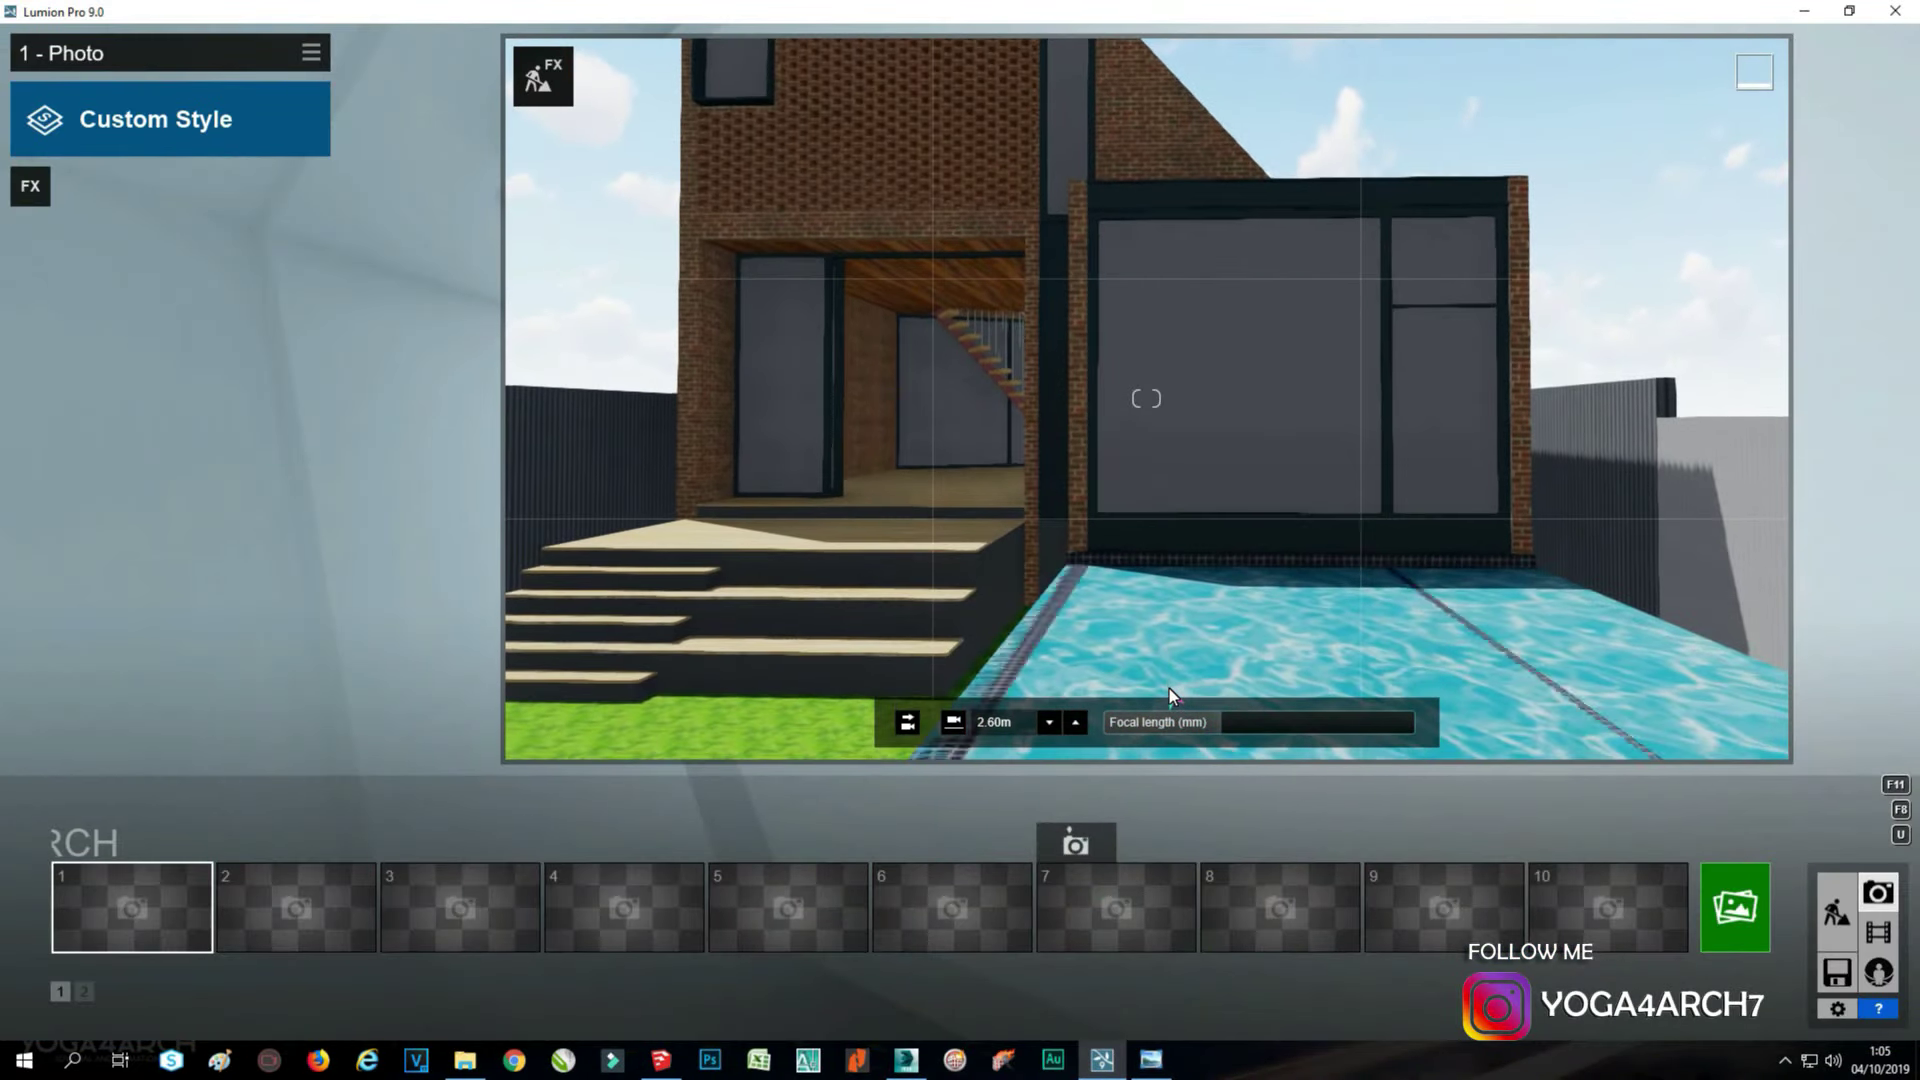
key("s")
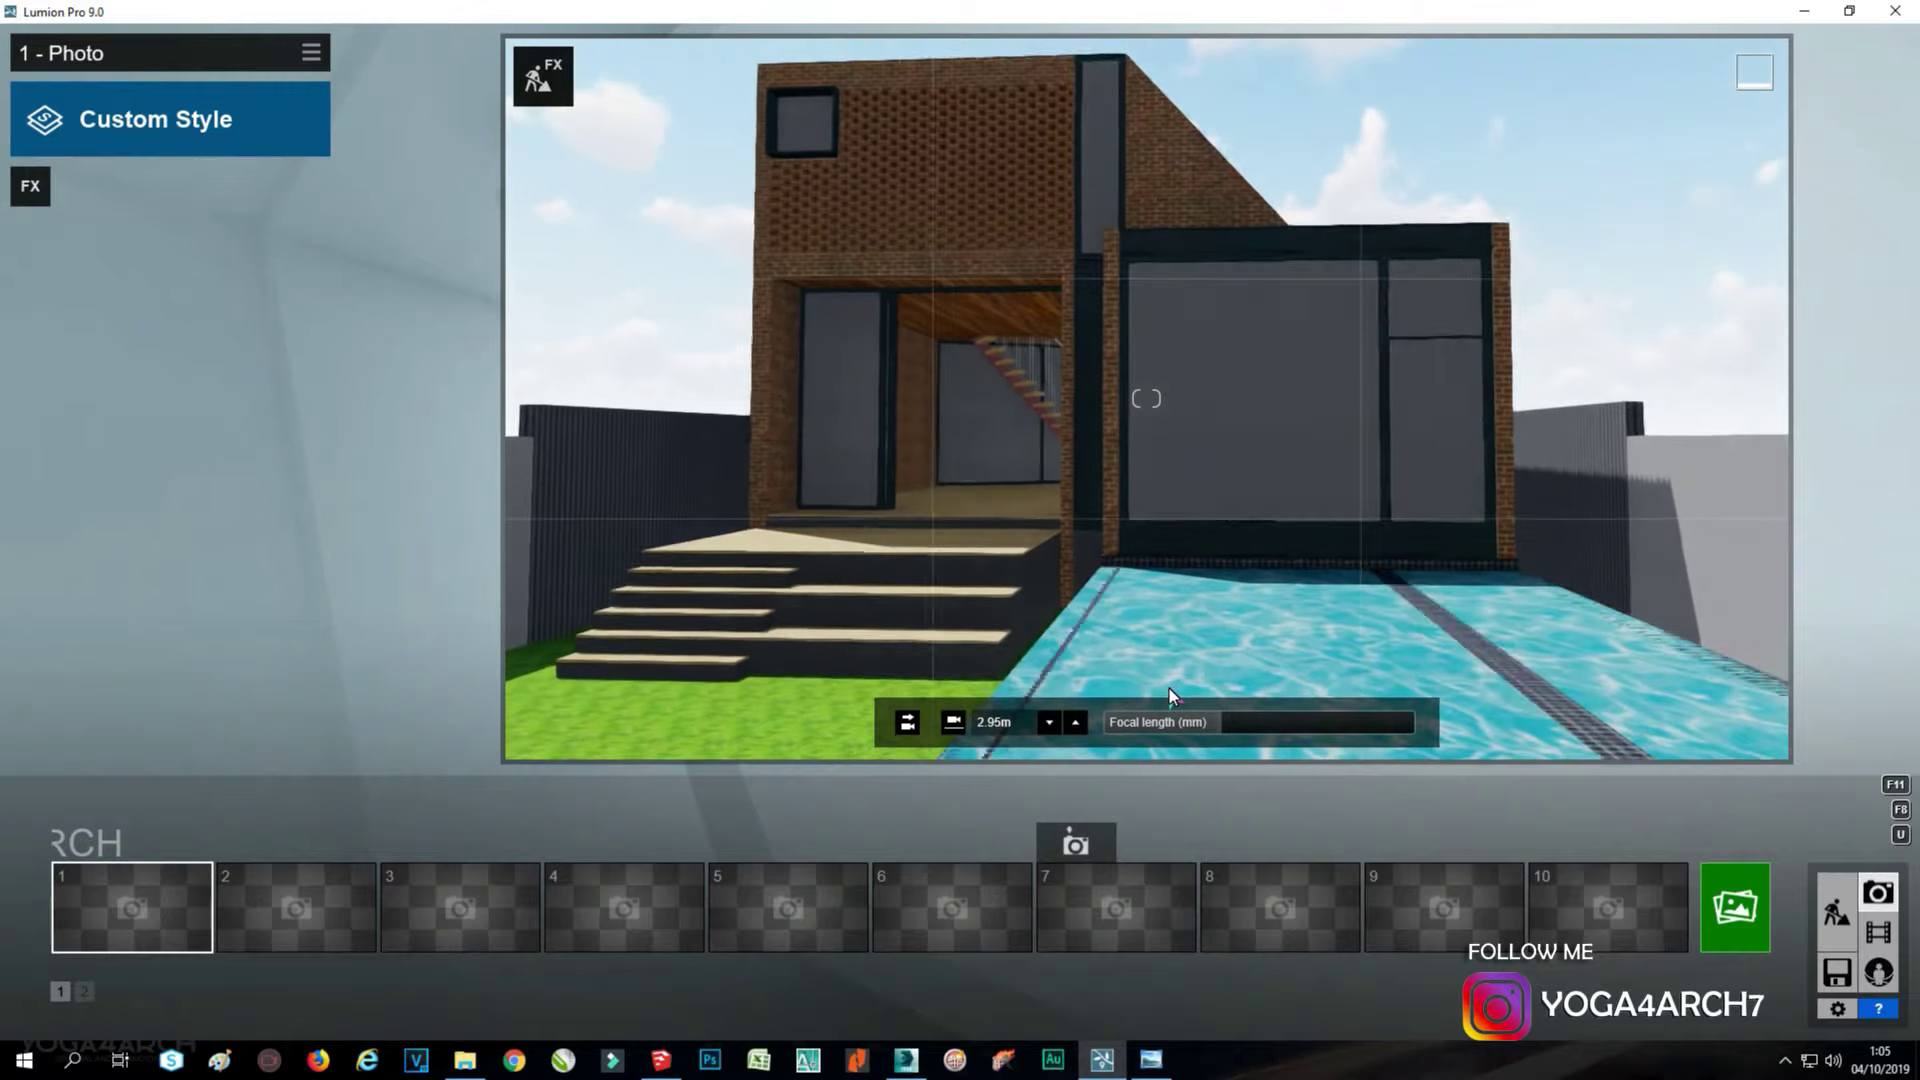
key("w")
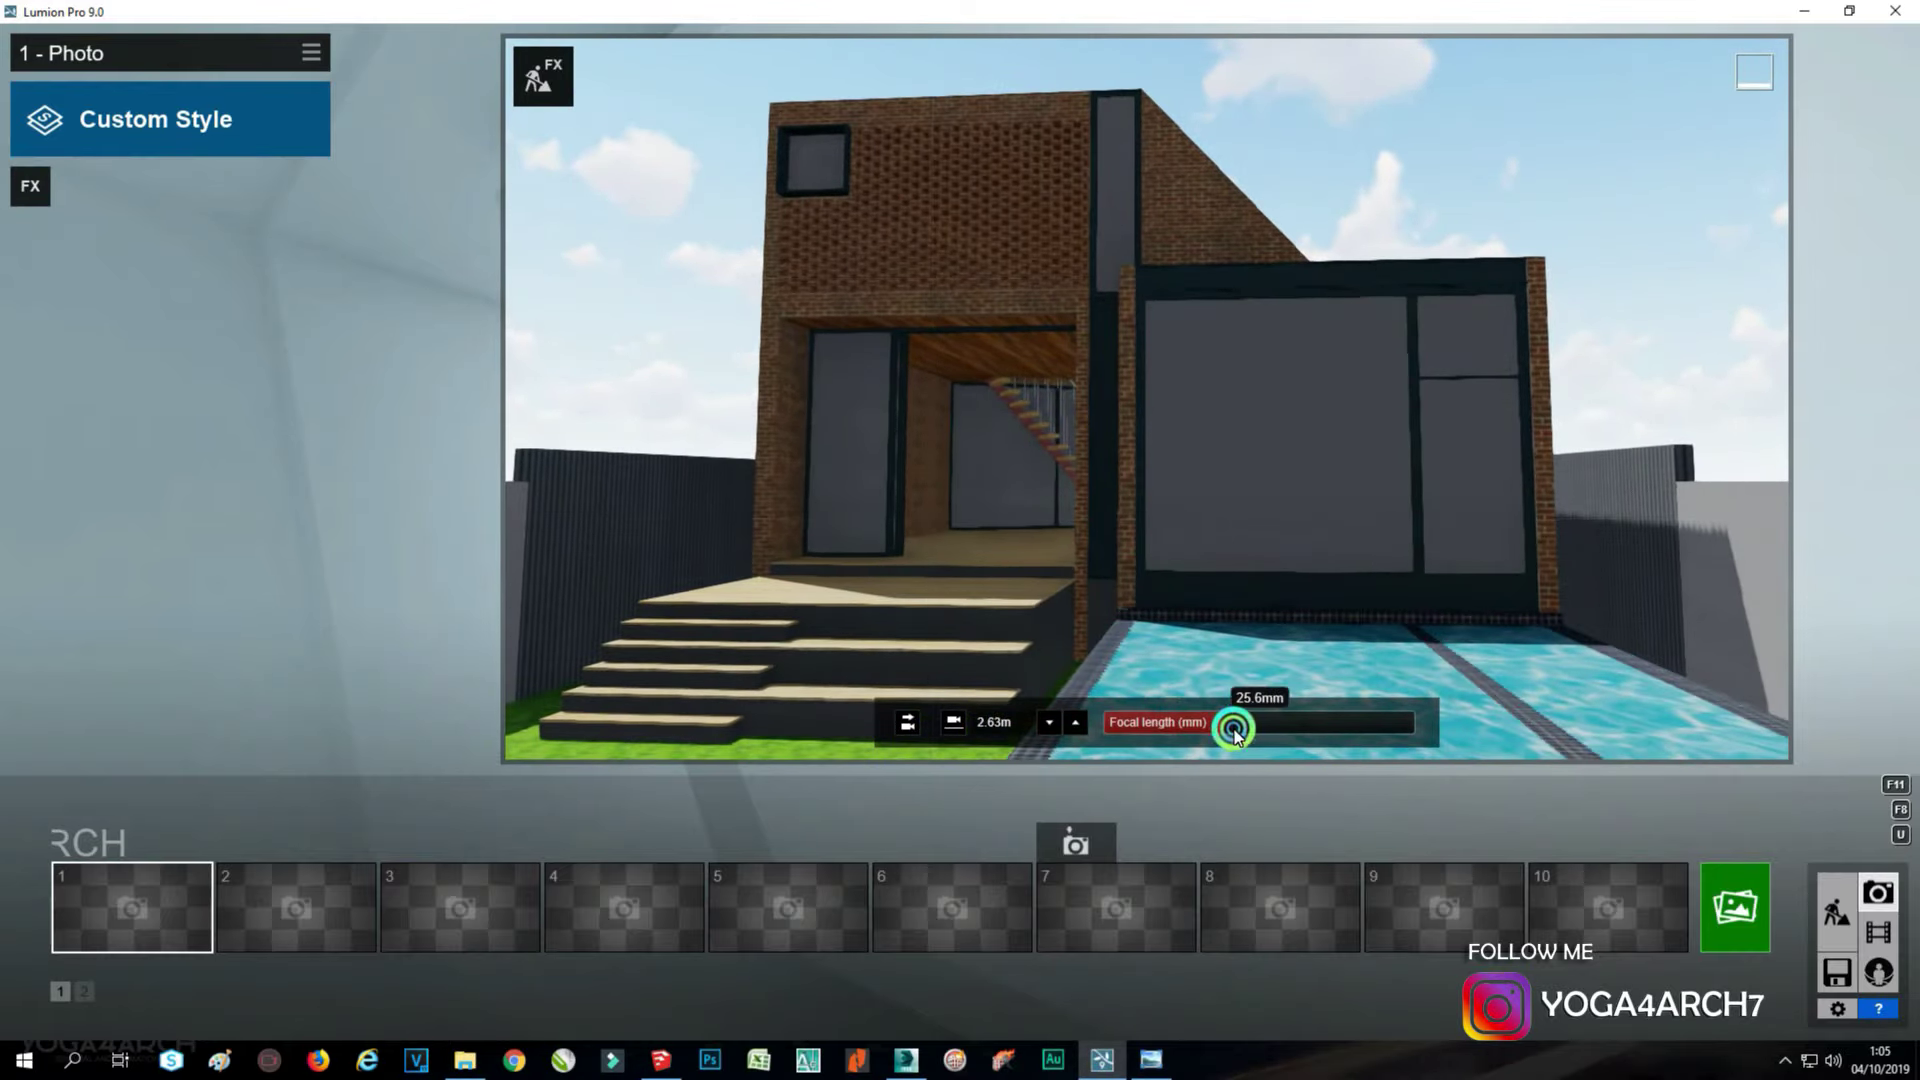
left_click_drag(1235, 733, 1226, 738)
key("s")
key("w")
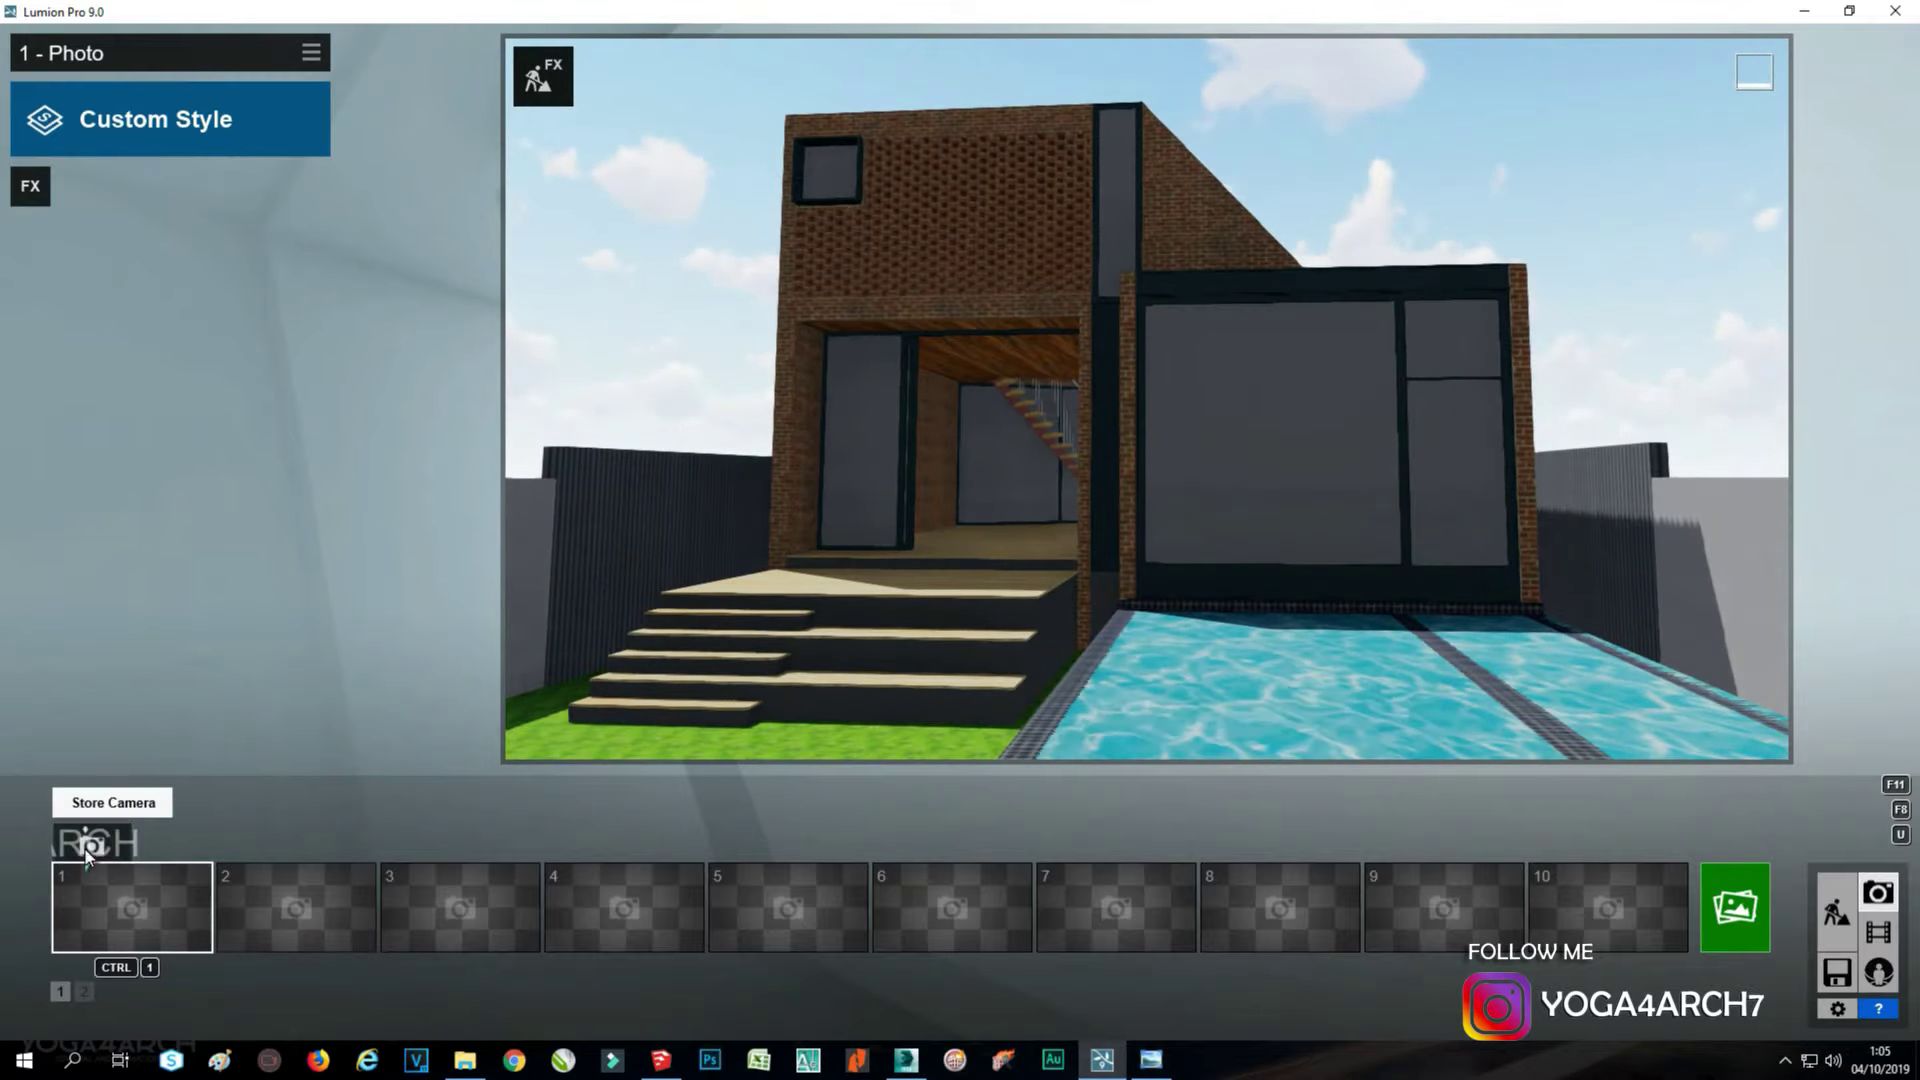
Store the camera in Photo 1 and add the 2-Point Perspective effect.
left_click(86, 845)
left_click(38, 196)
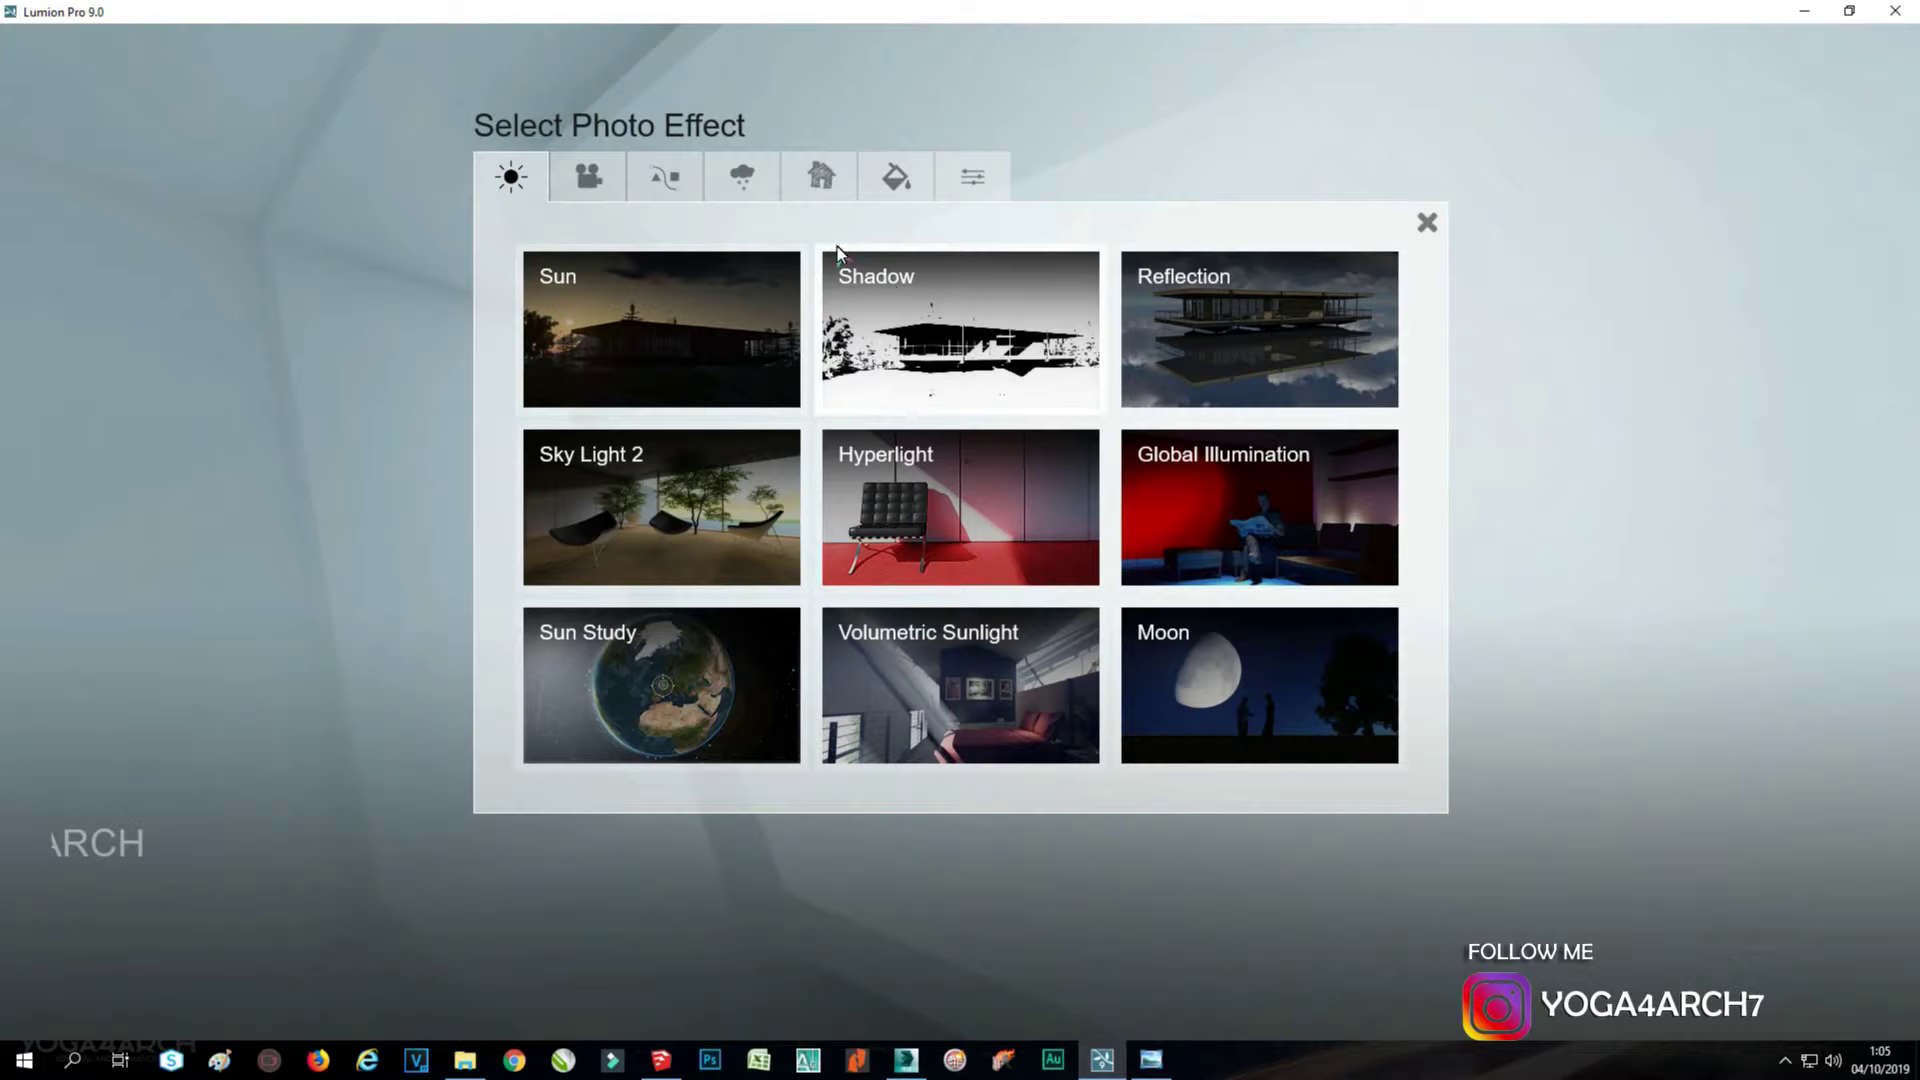
left_click(589, 176)
left_click(1179, 330)
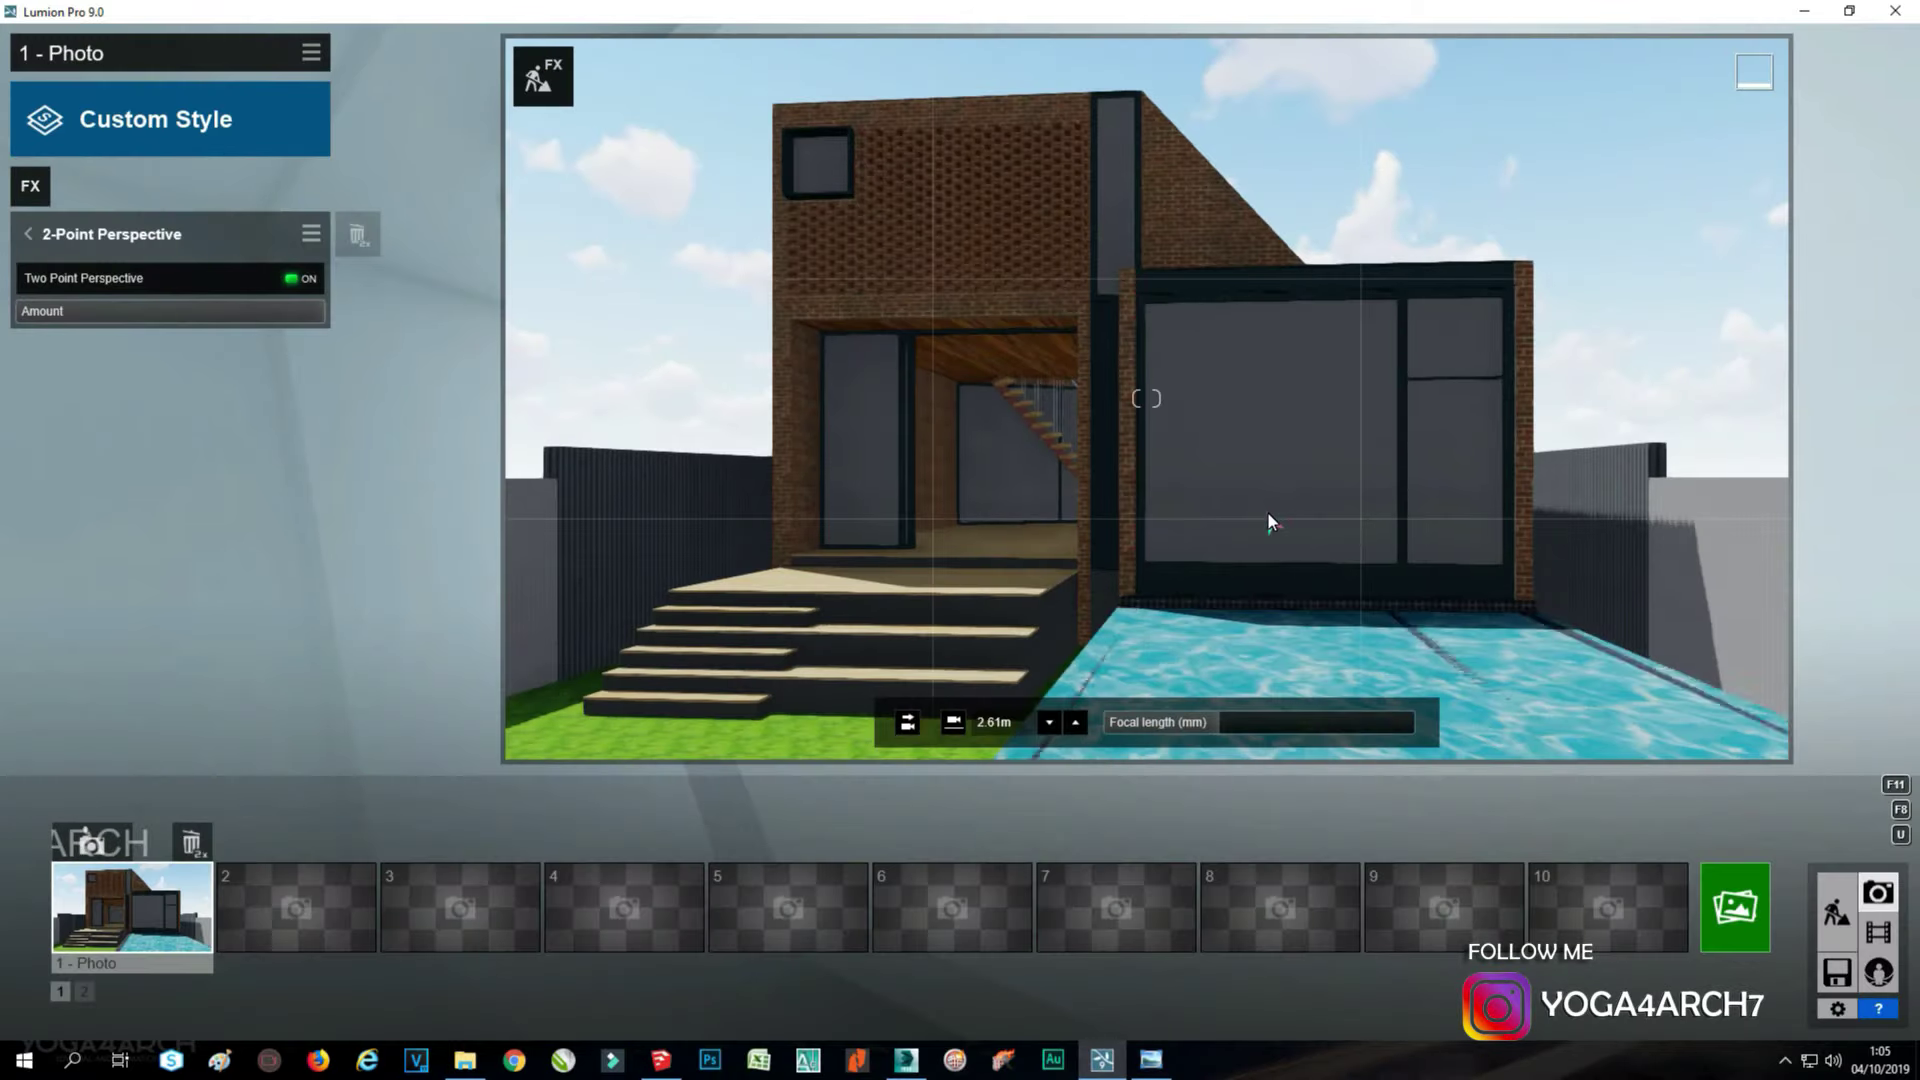
Reframe the house front sideways and forward, checking against the reference photo.
key("d")
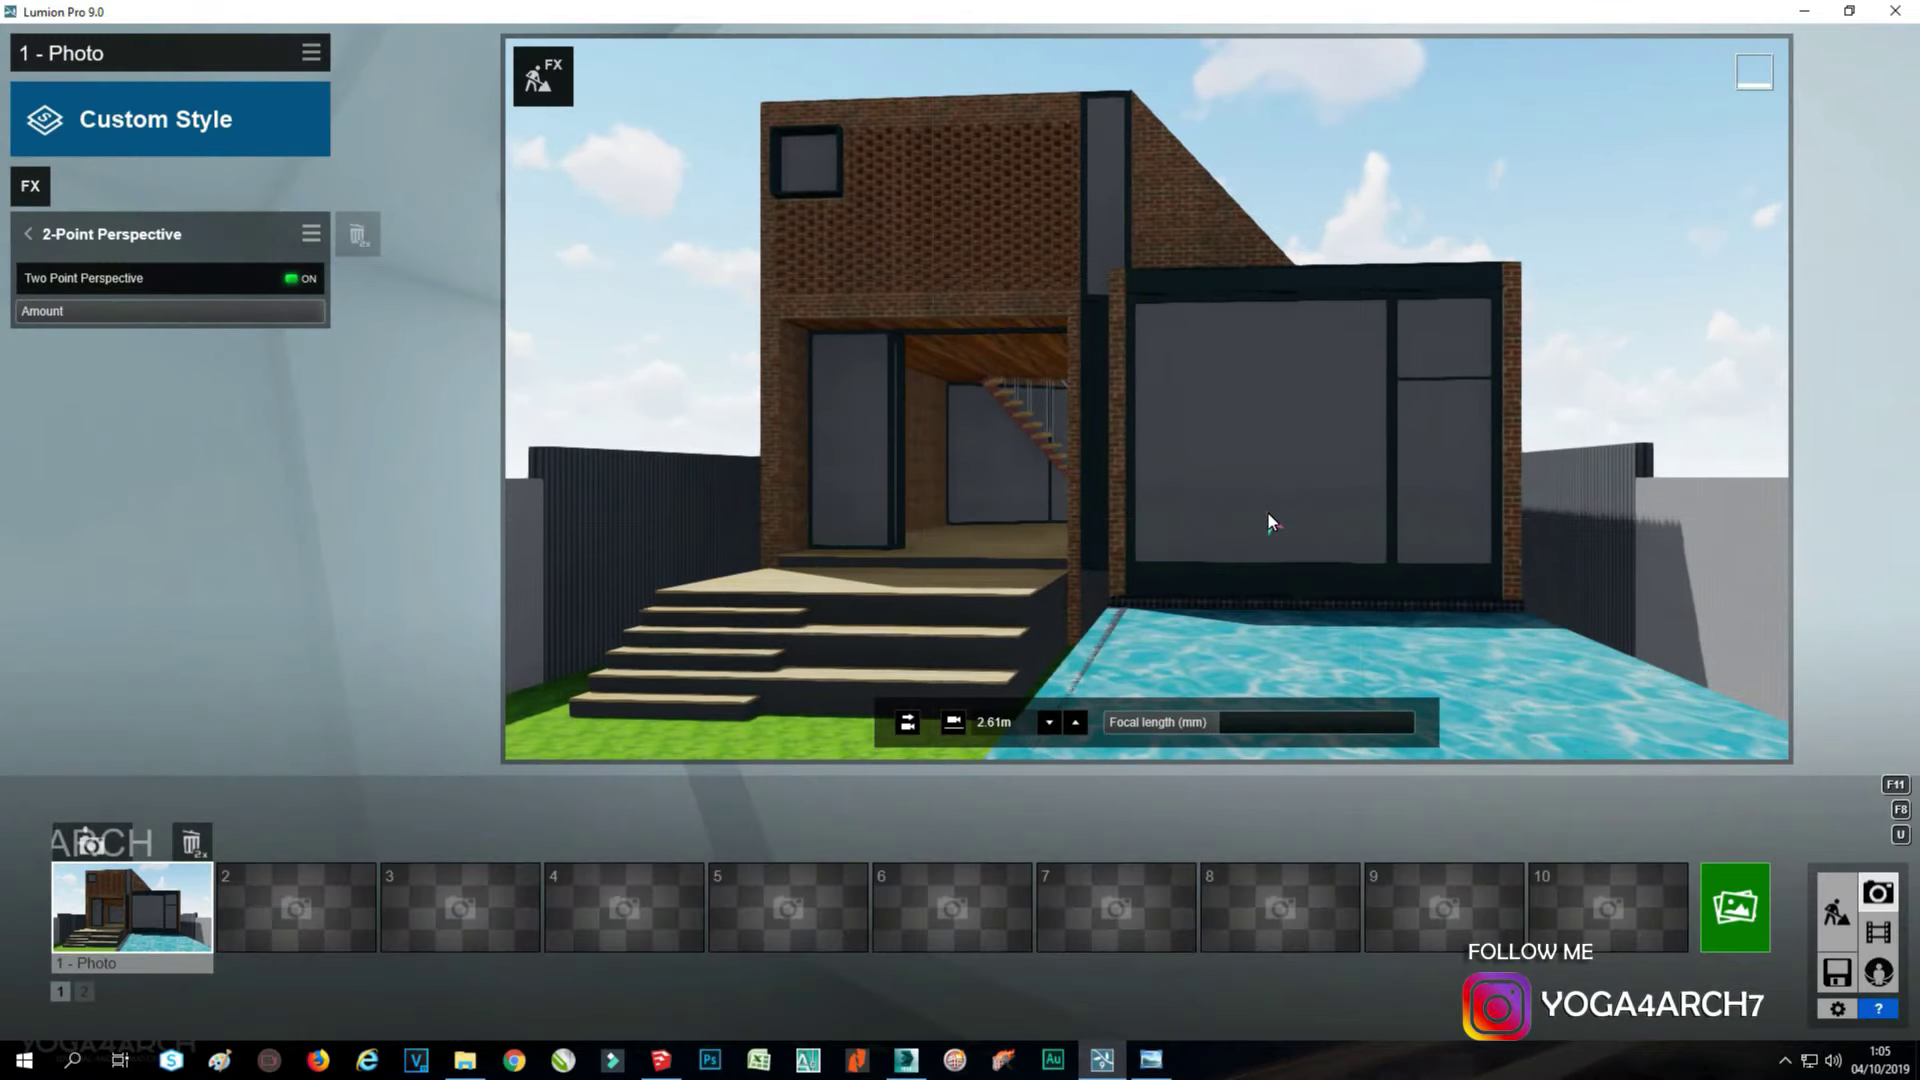
left_click(1160, 1059)
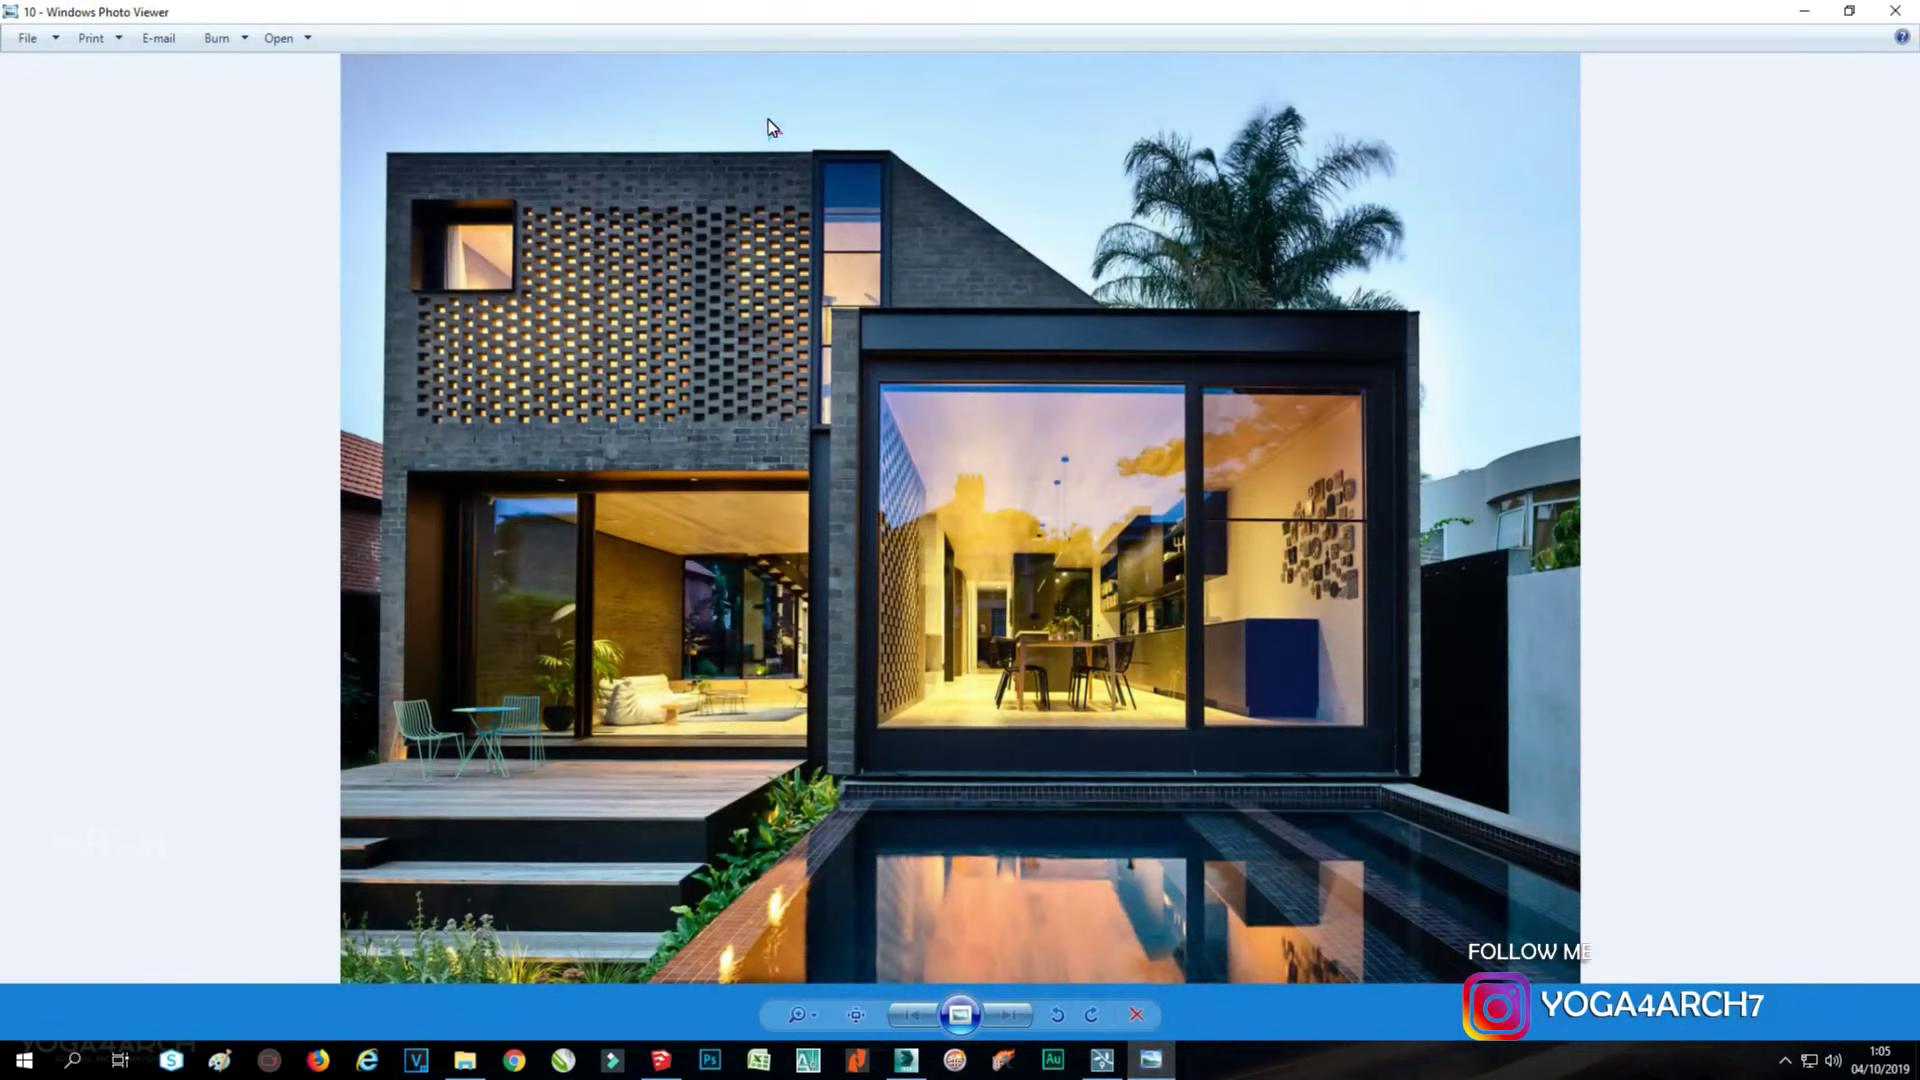
left_click(1806, 12)
key("d")
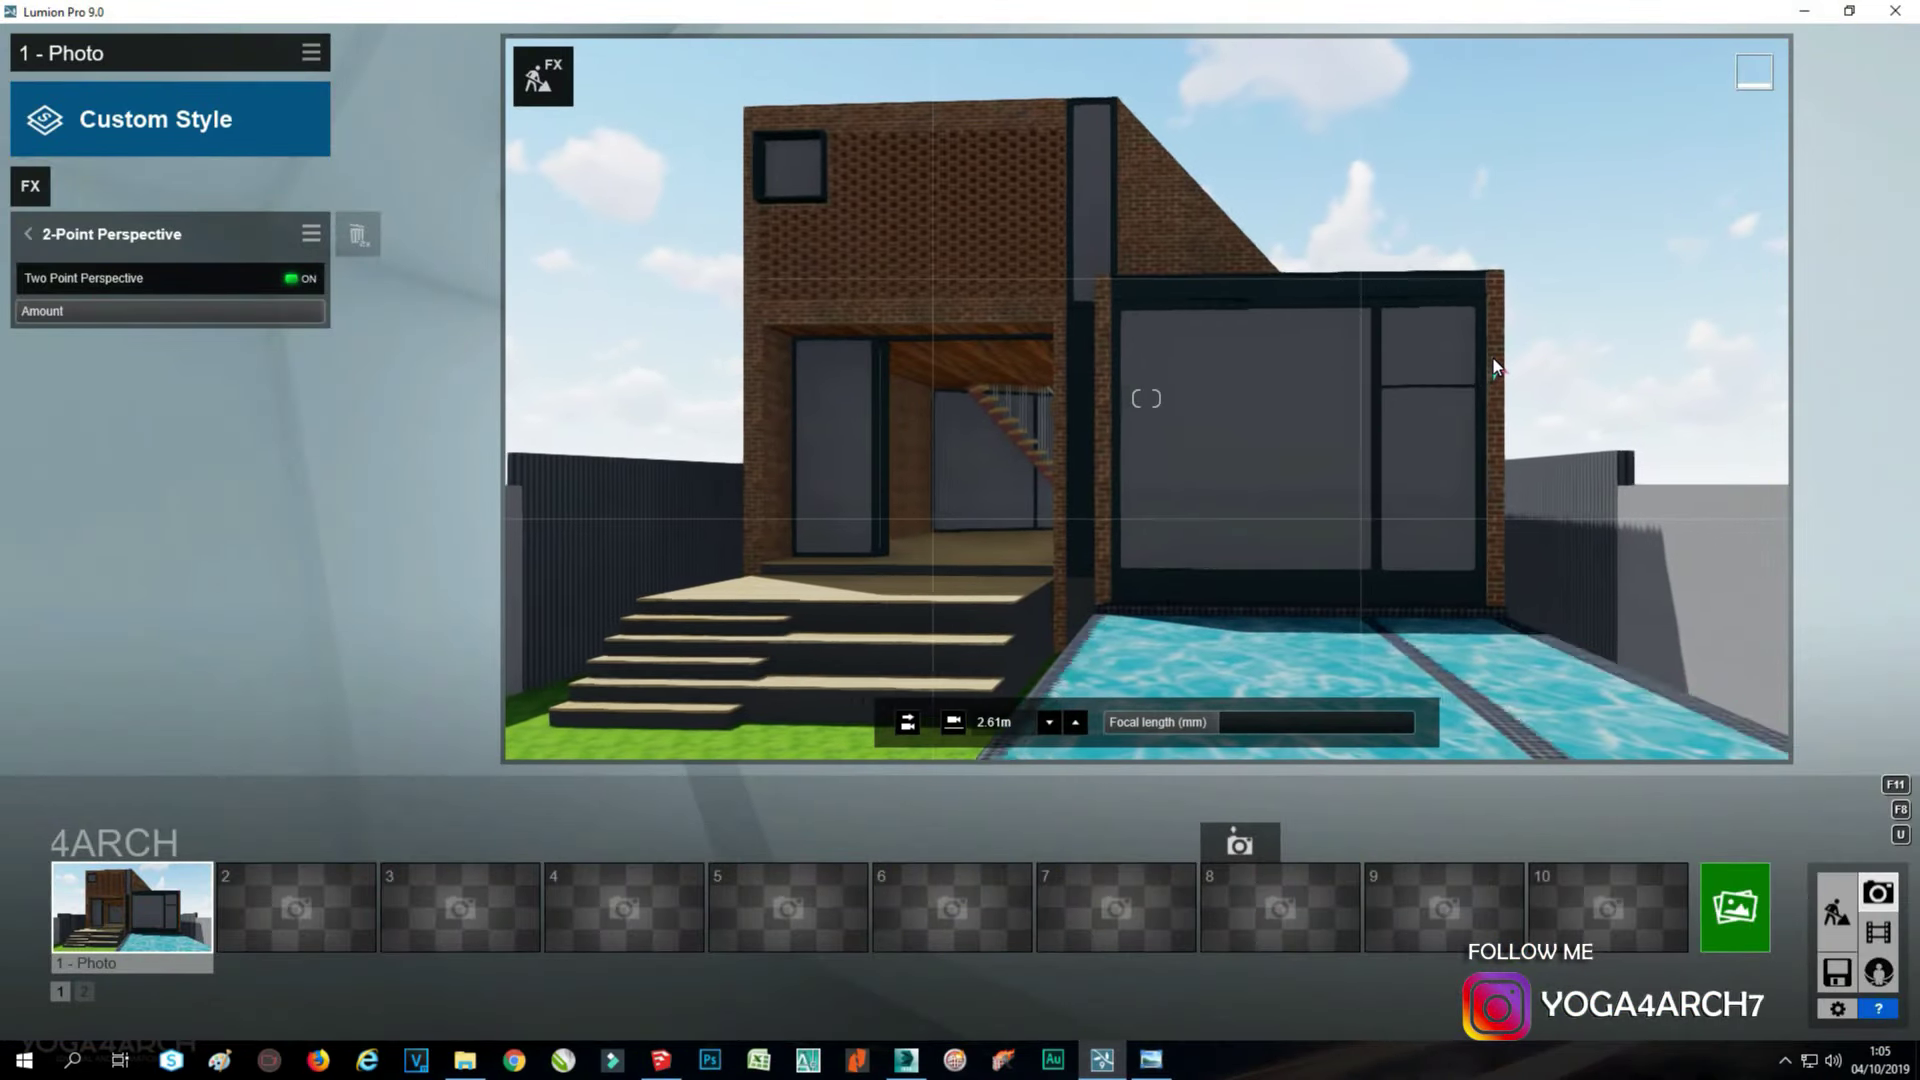
key("w")
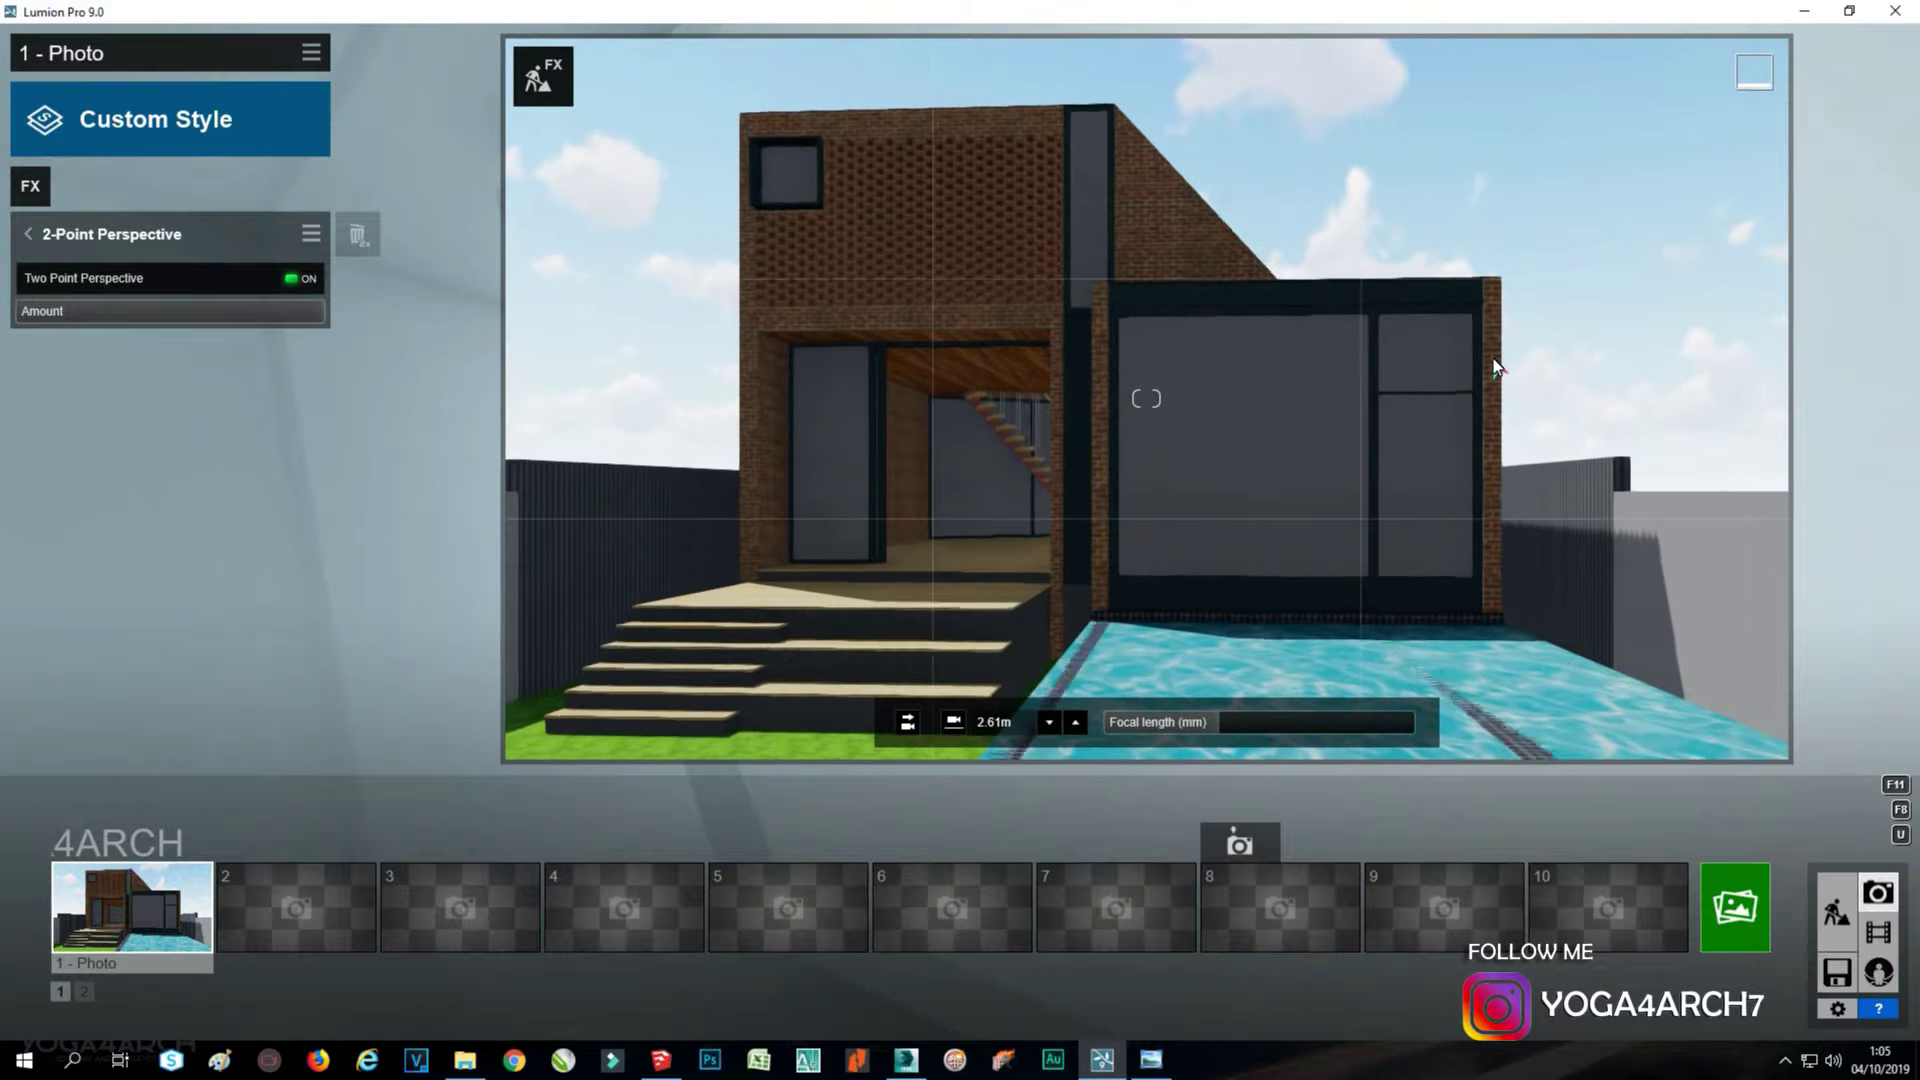
key("s")
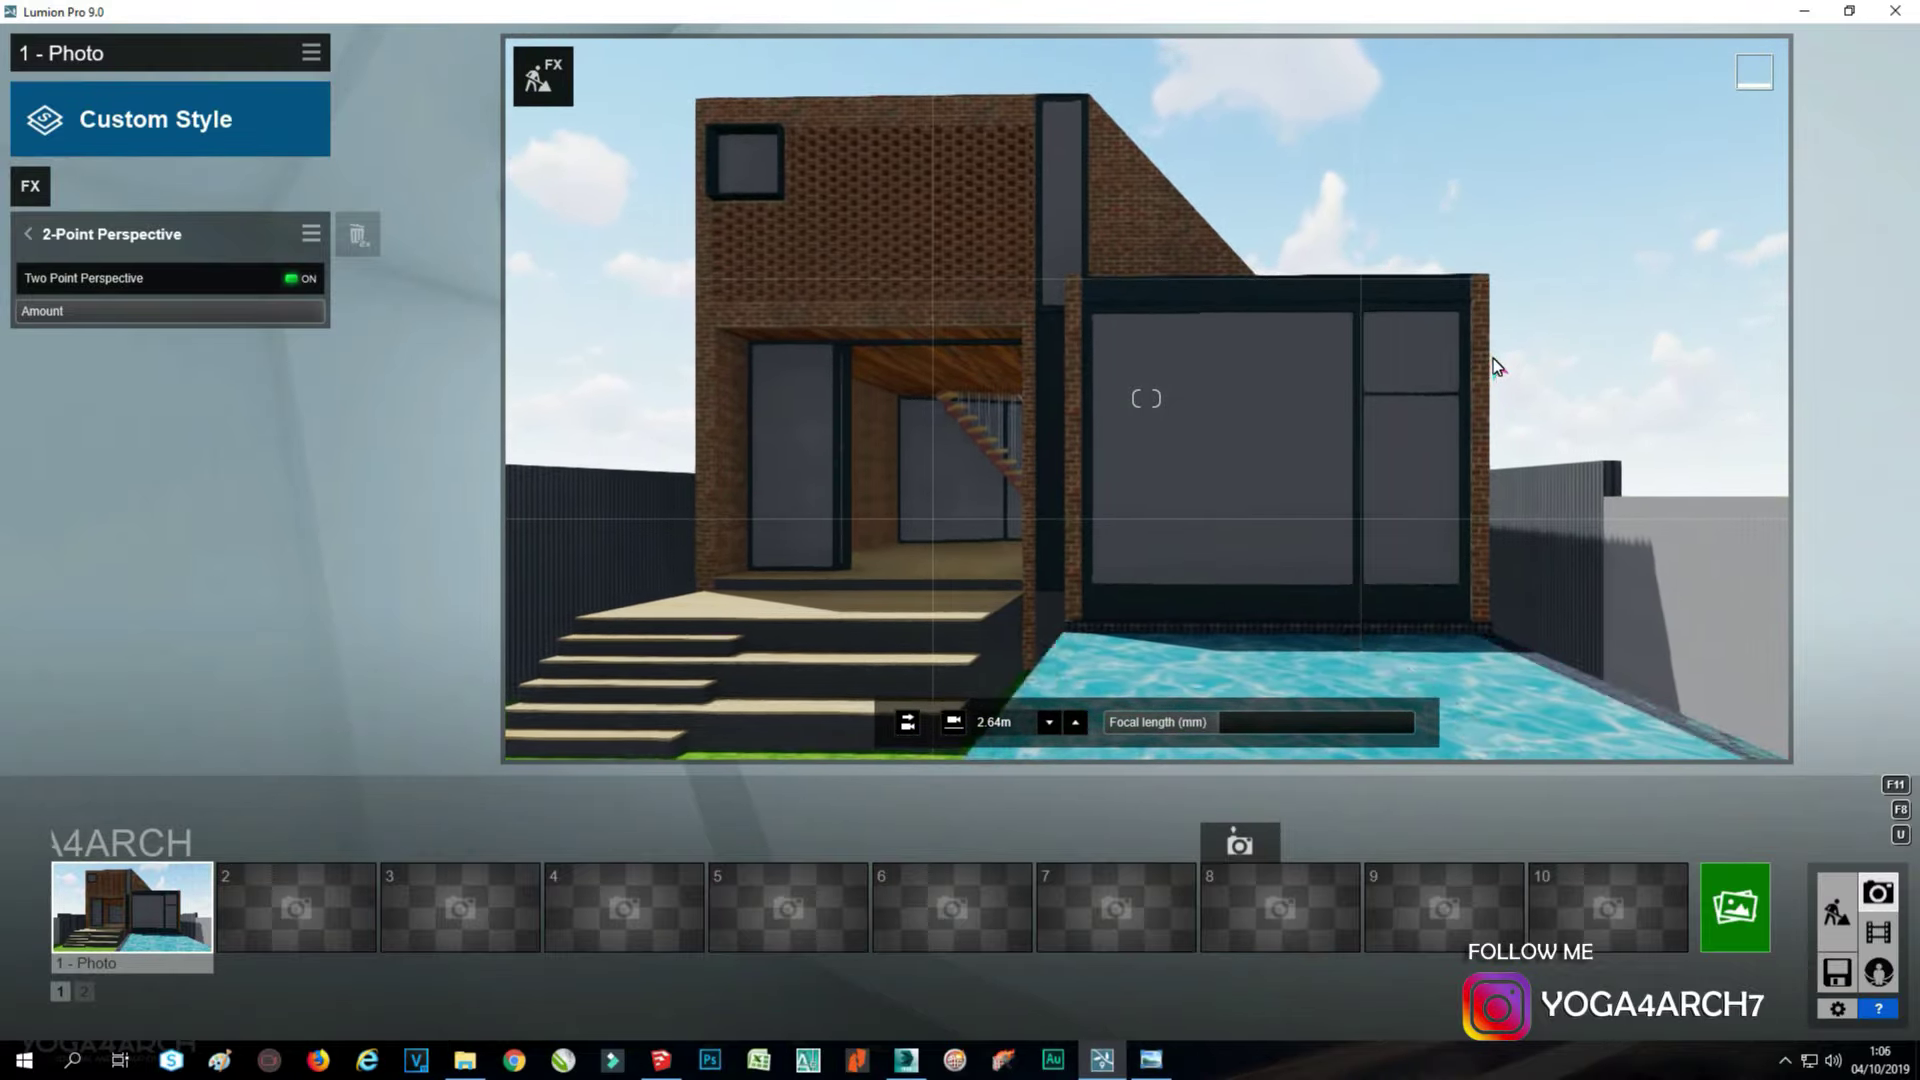
key("a")
key("d")
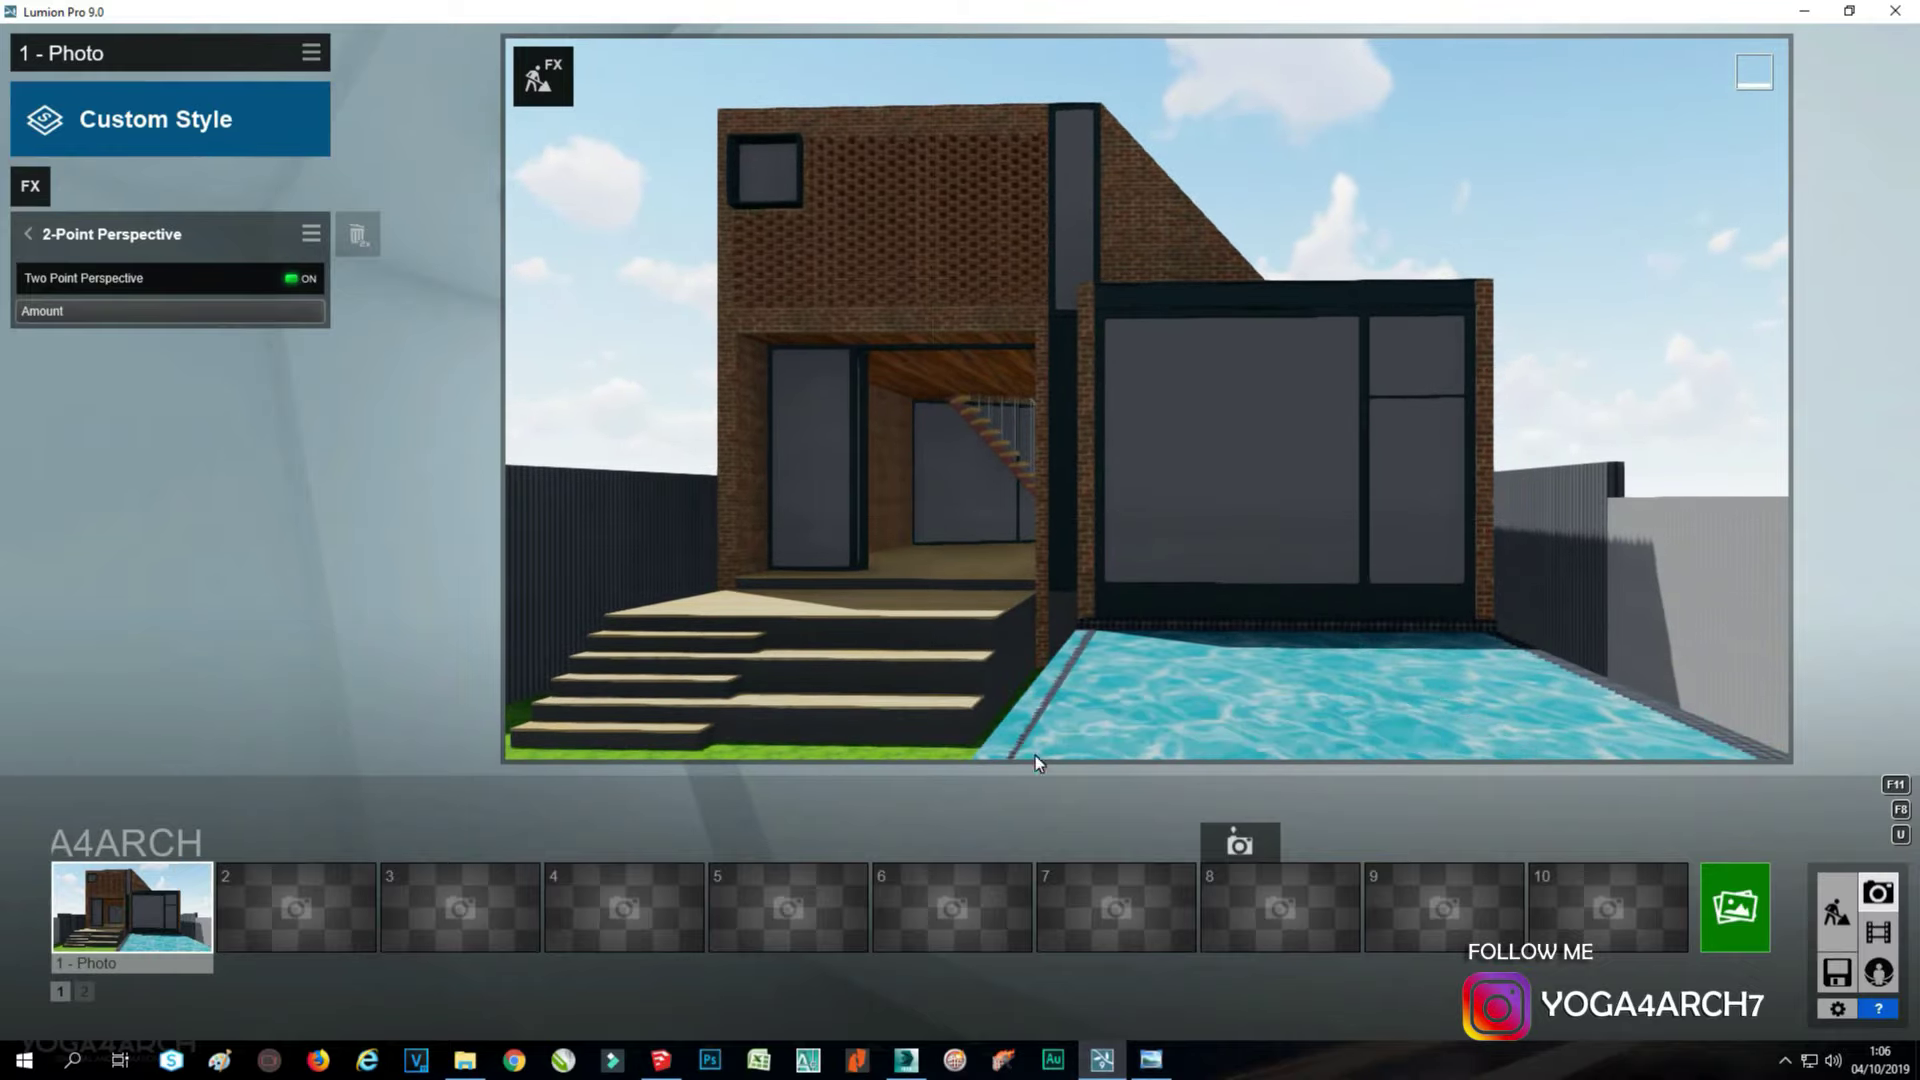
Store the refined view as Photo 1 and compare it with the reference photo.
left_click(90, 843)
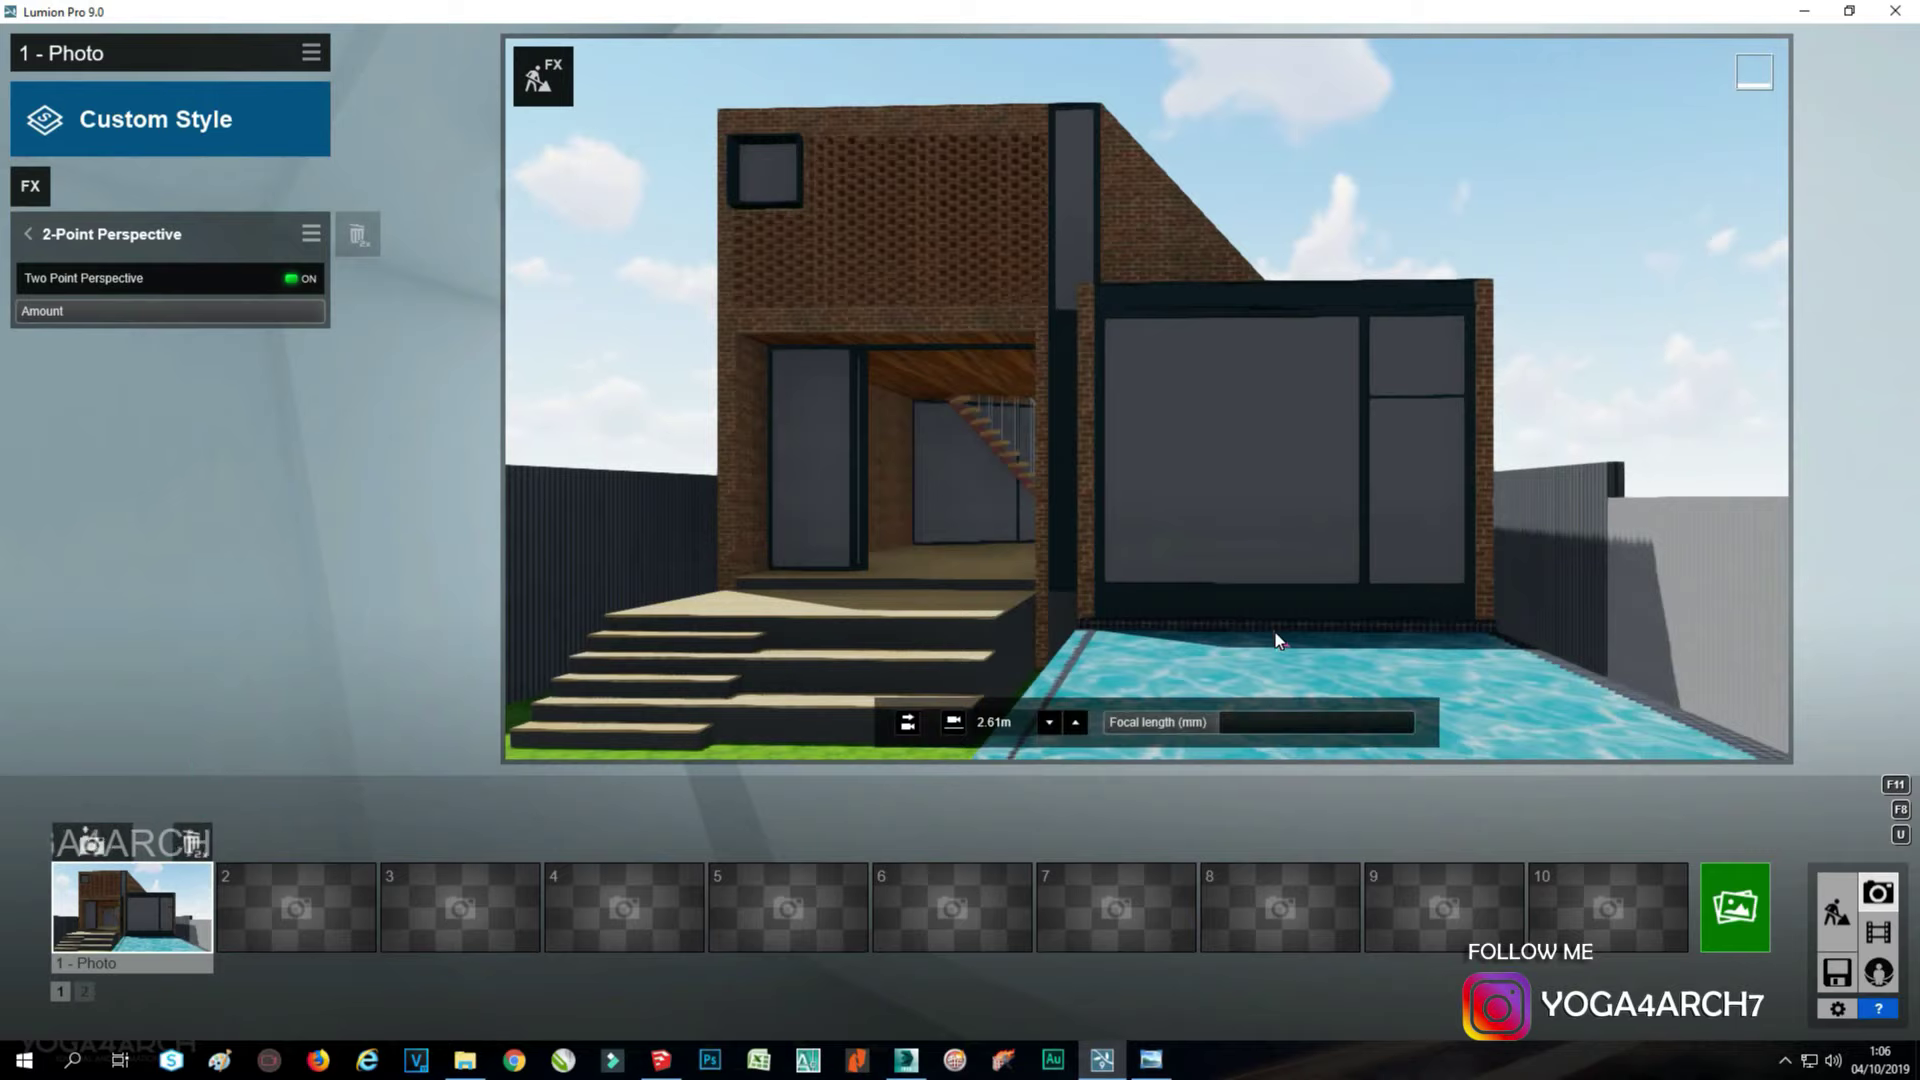
mouse_move(951, 908)
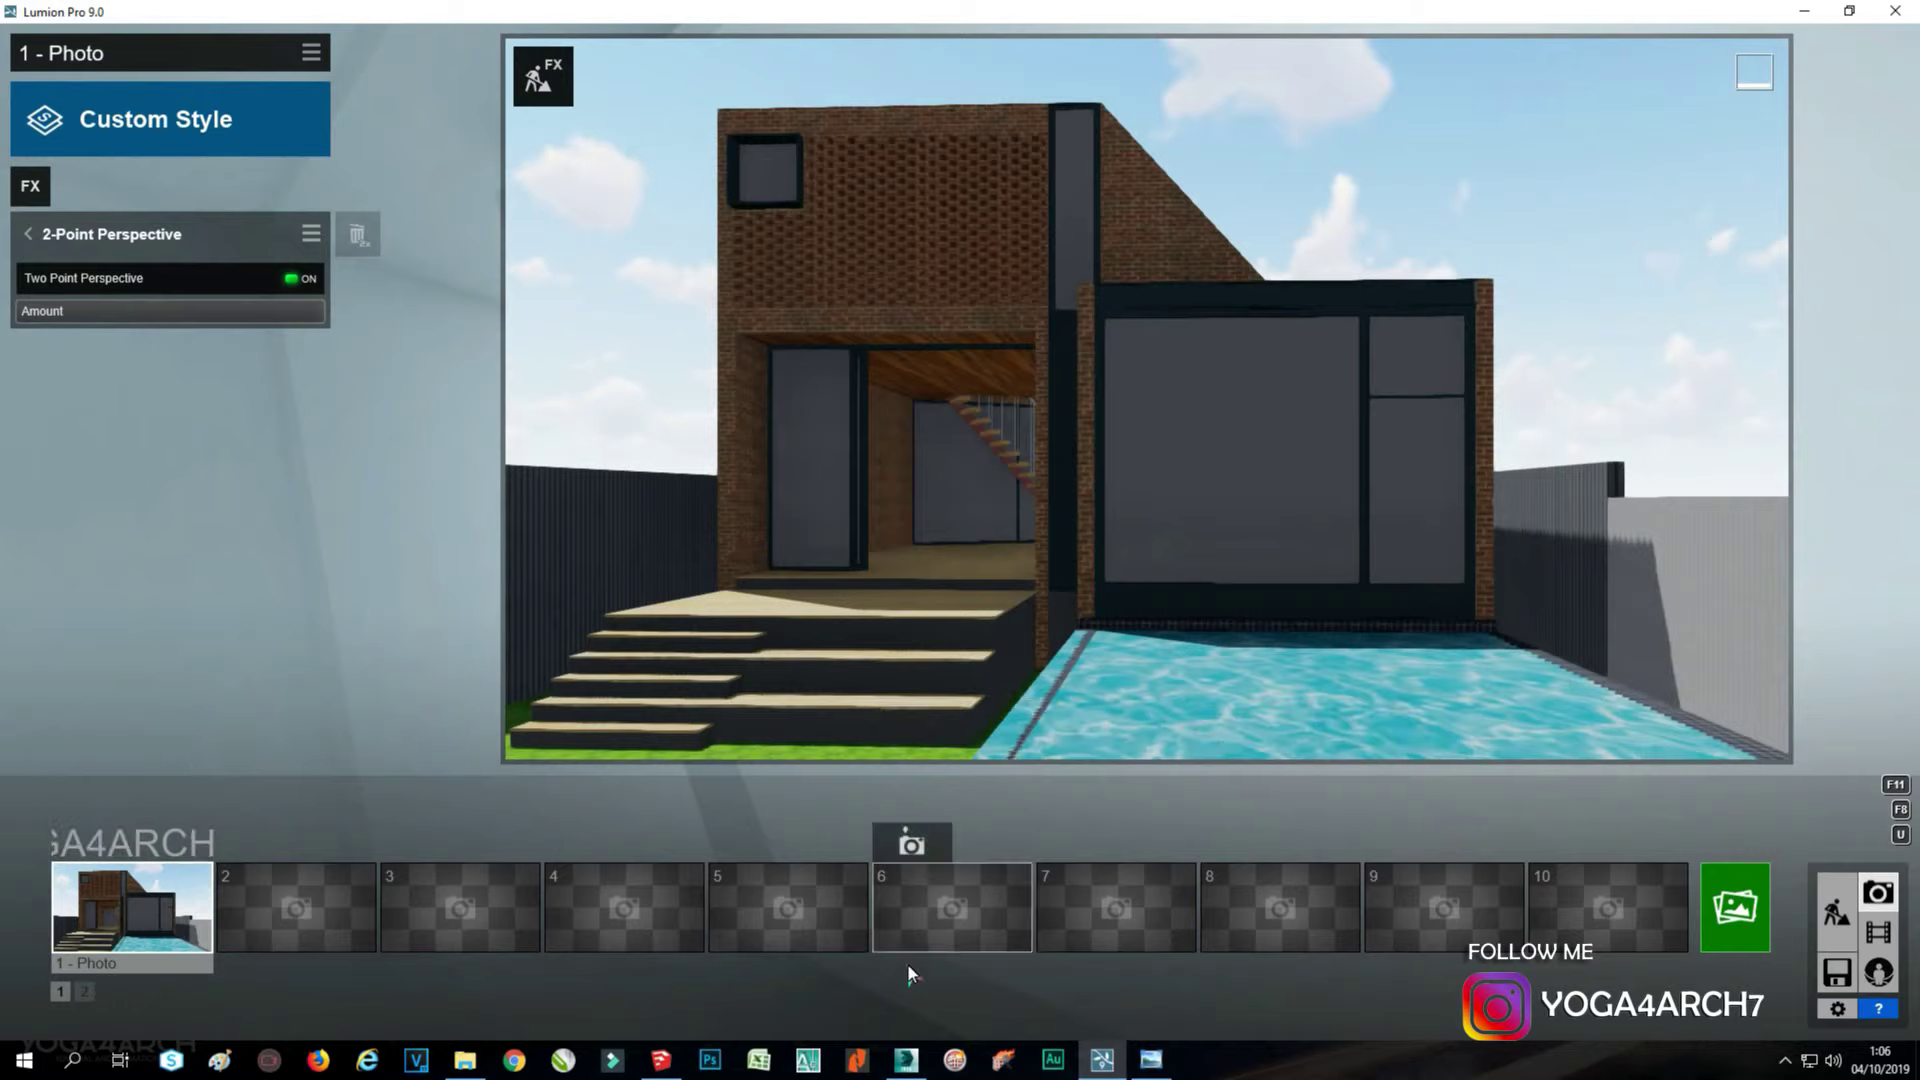
left_click(1153, 1069)
left_click(1153, 1069)
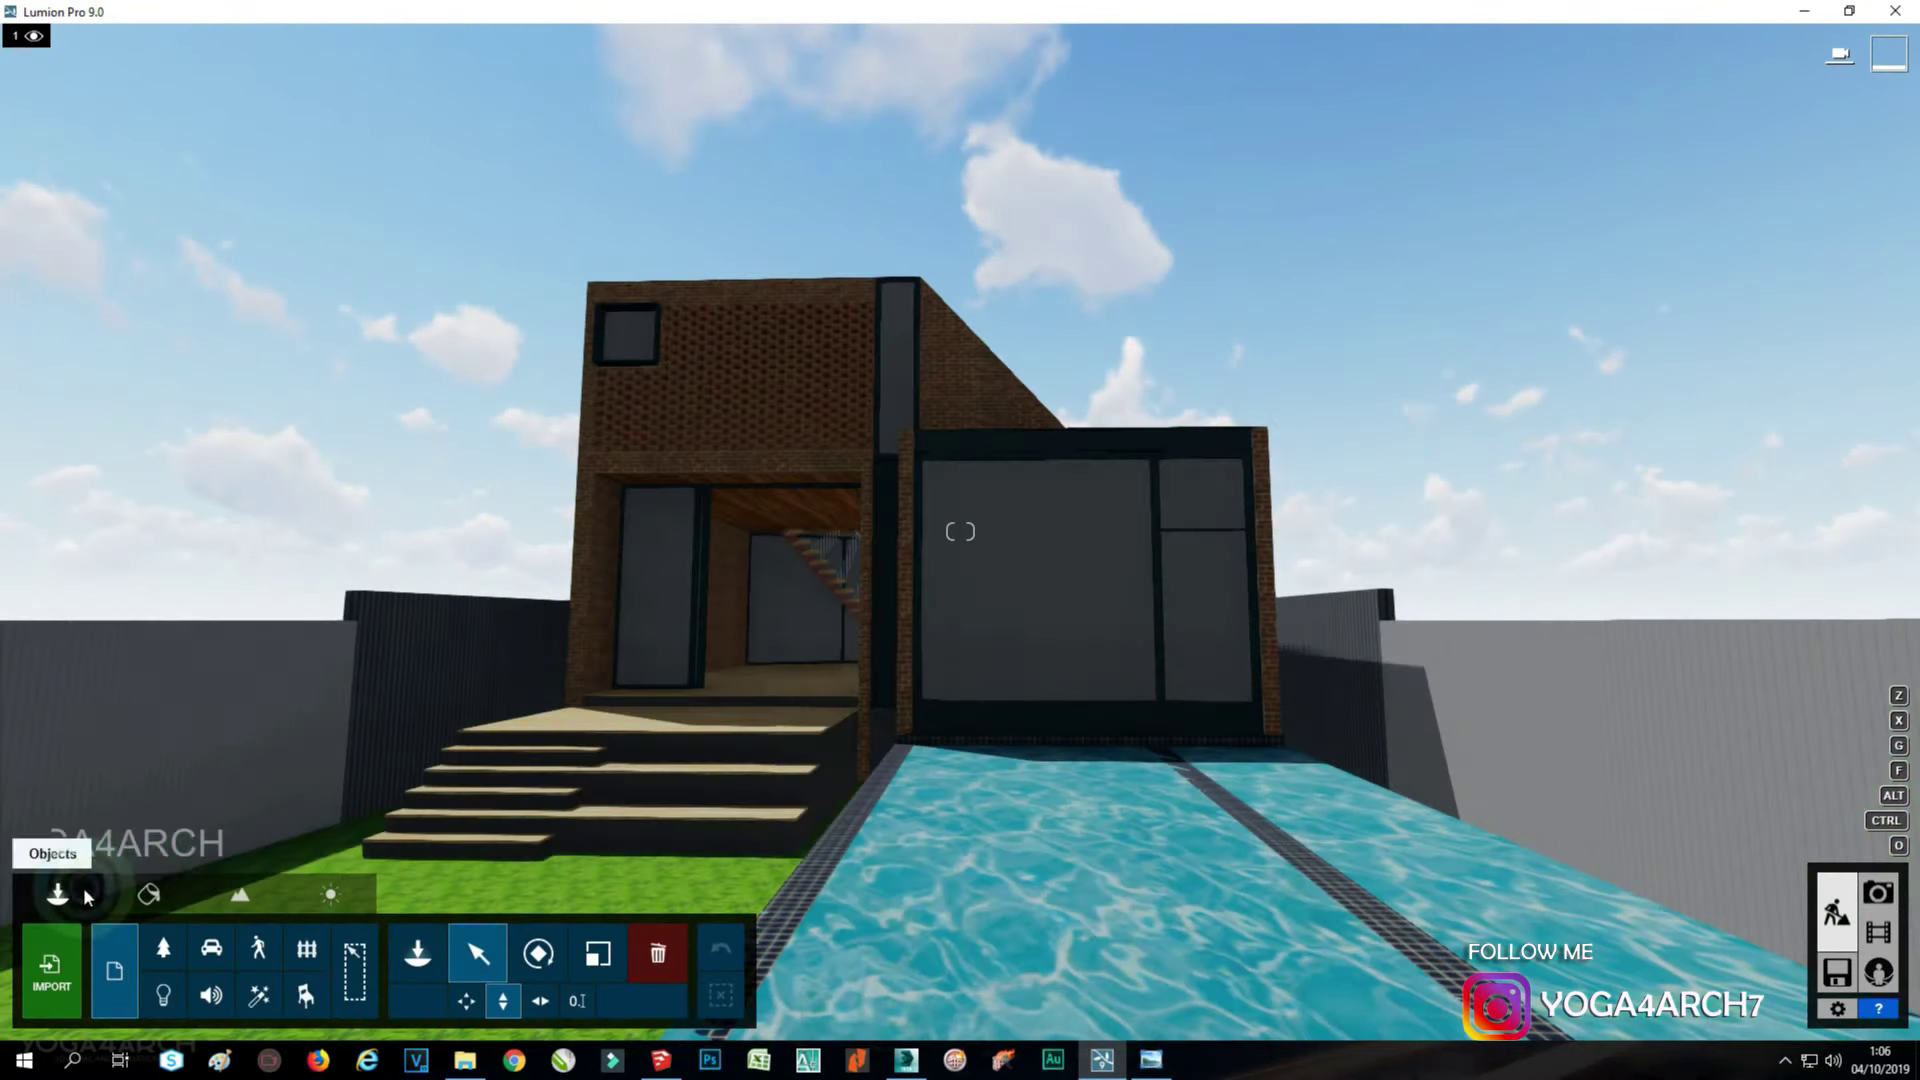
Give the windows Indoor > Interior Glass 001 with adjusted reflectivity.
left_click(60, 880)
left_click(714, 600)
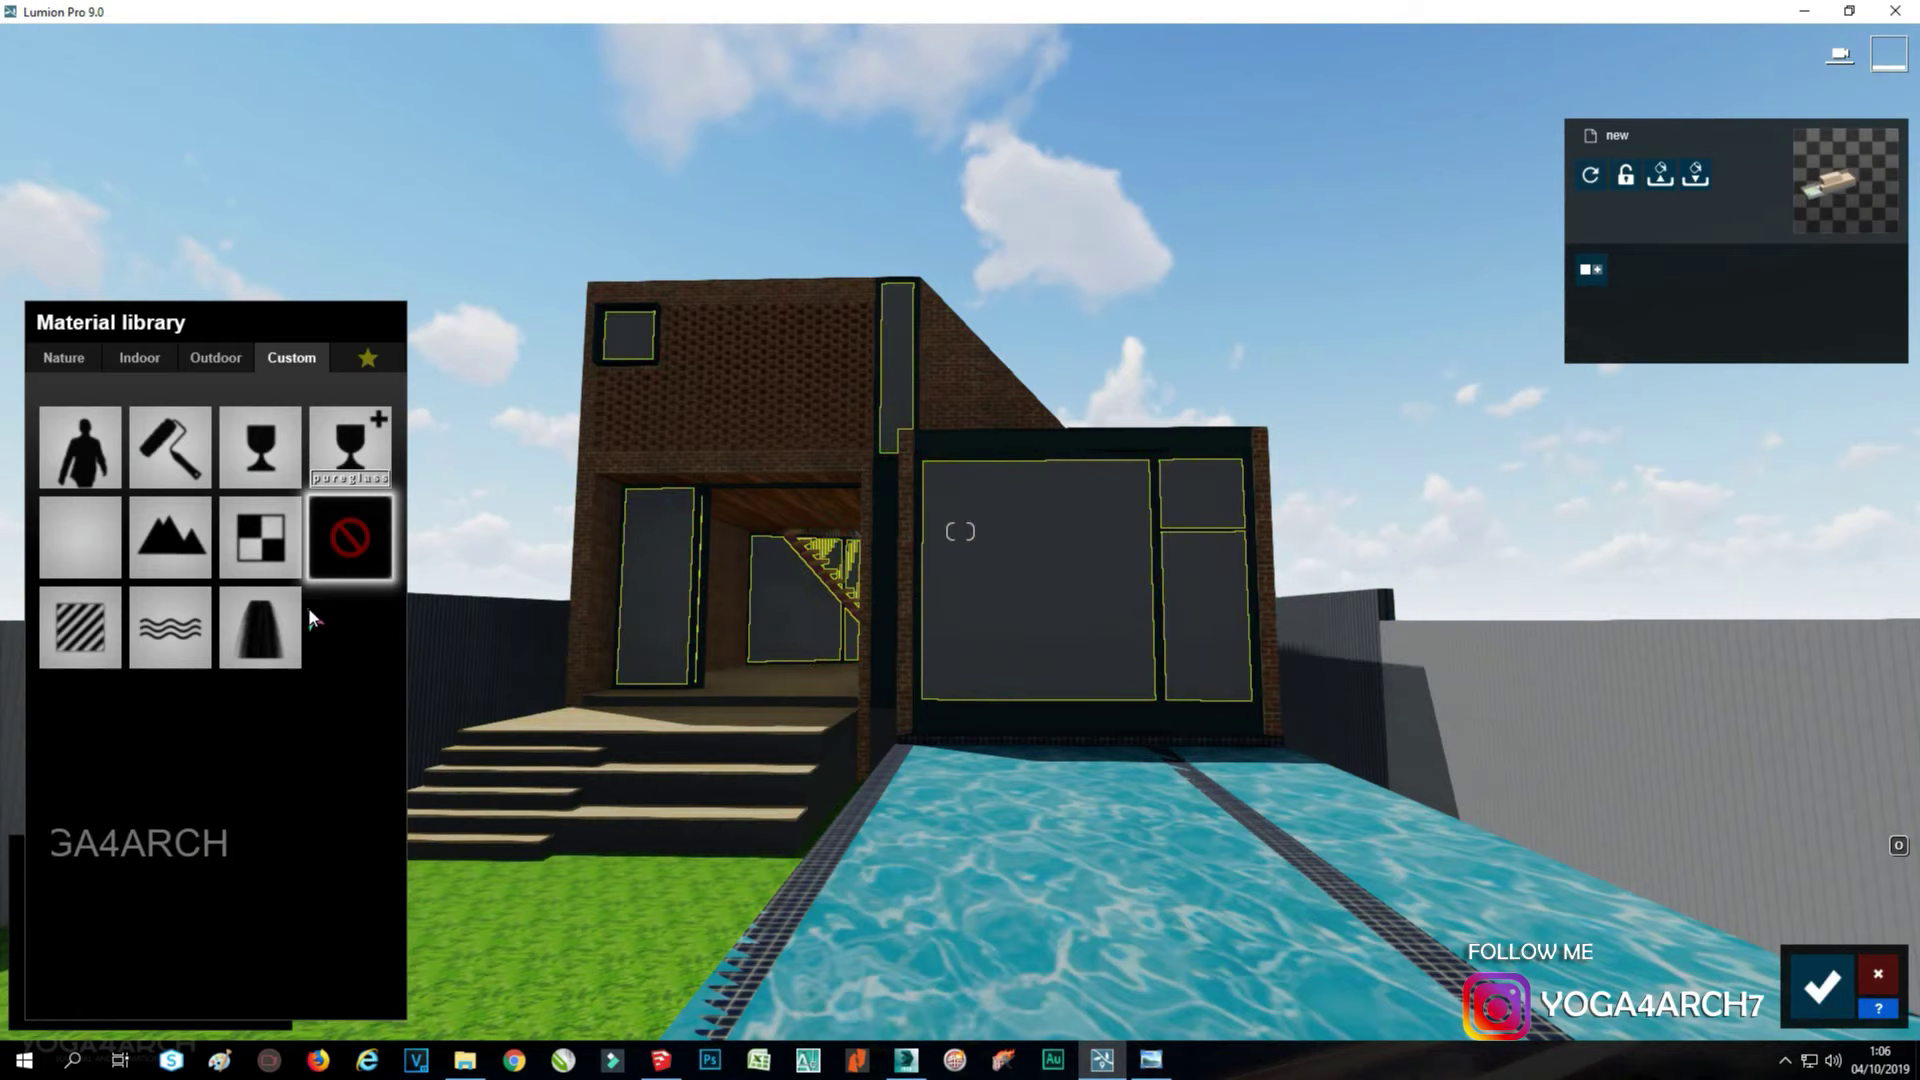
left_click(143, 362)
left_click(80, 598)
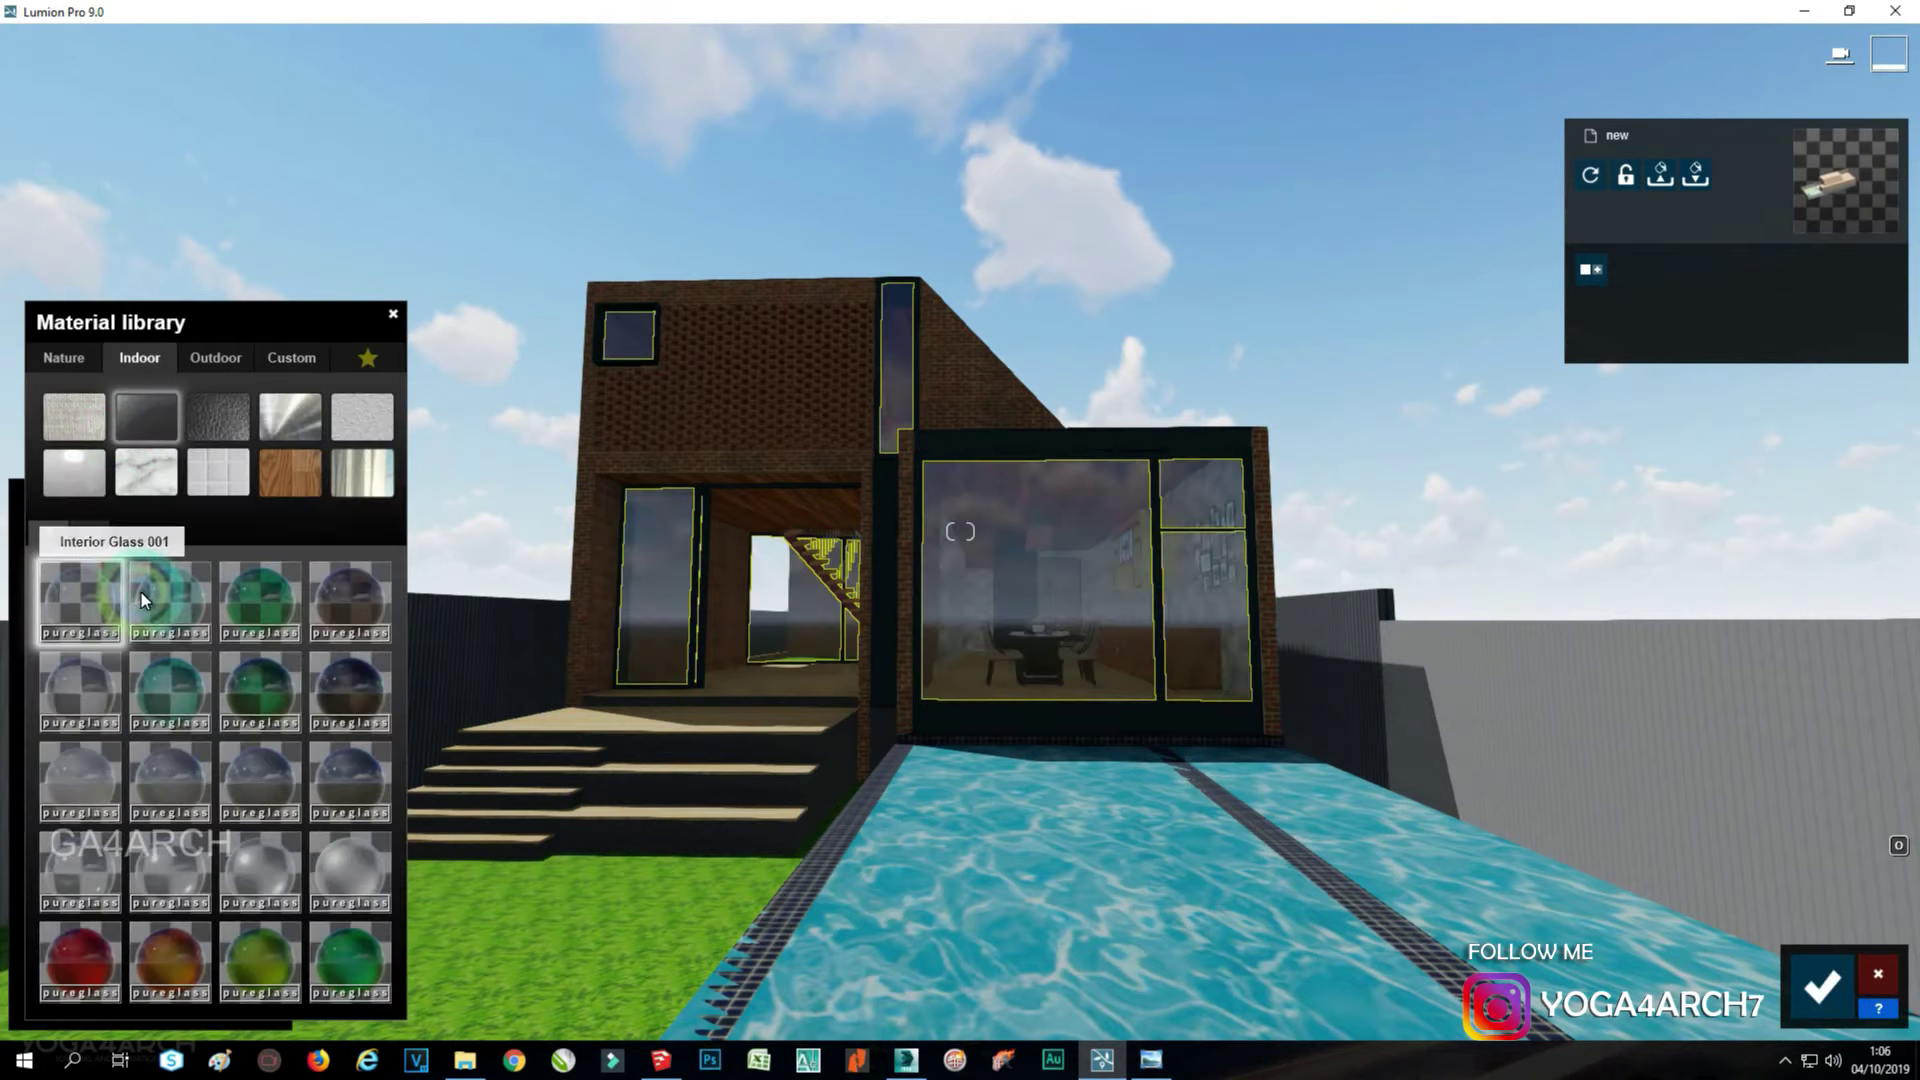
left_click(122, 733)
left_click_drag(86, 812, 103, 783)
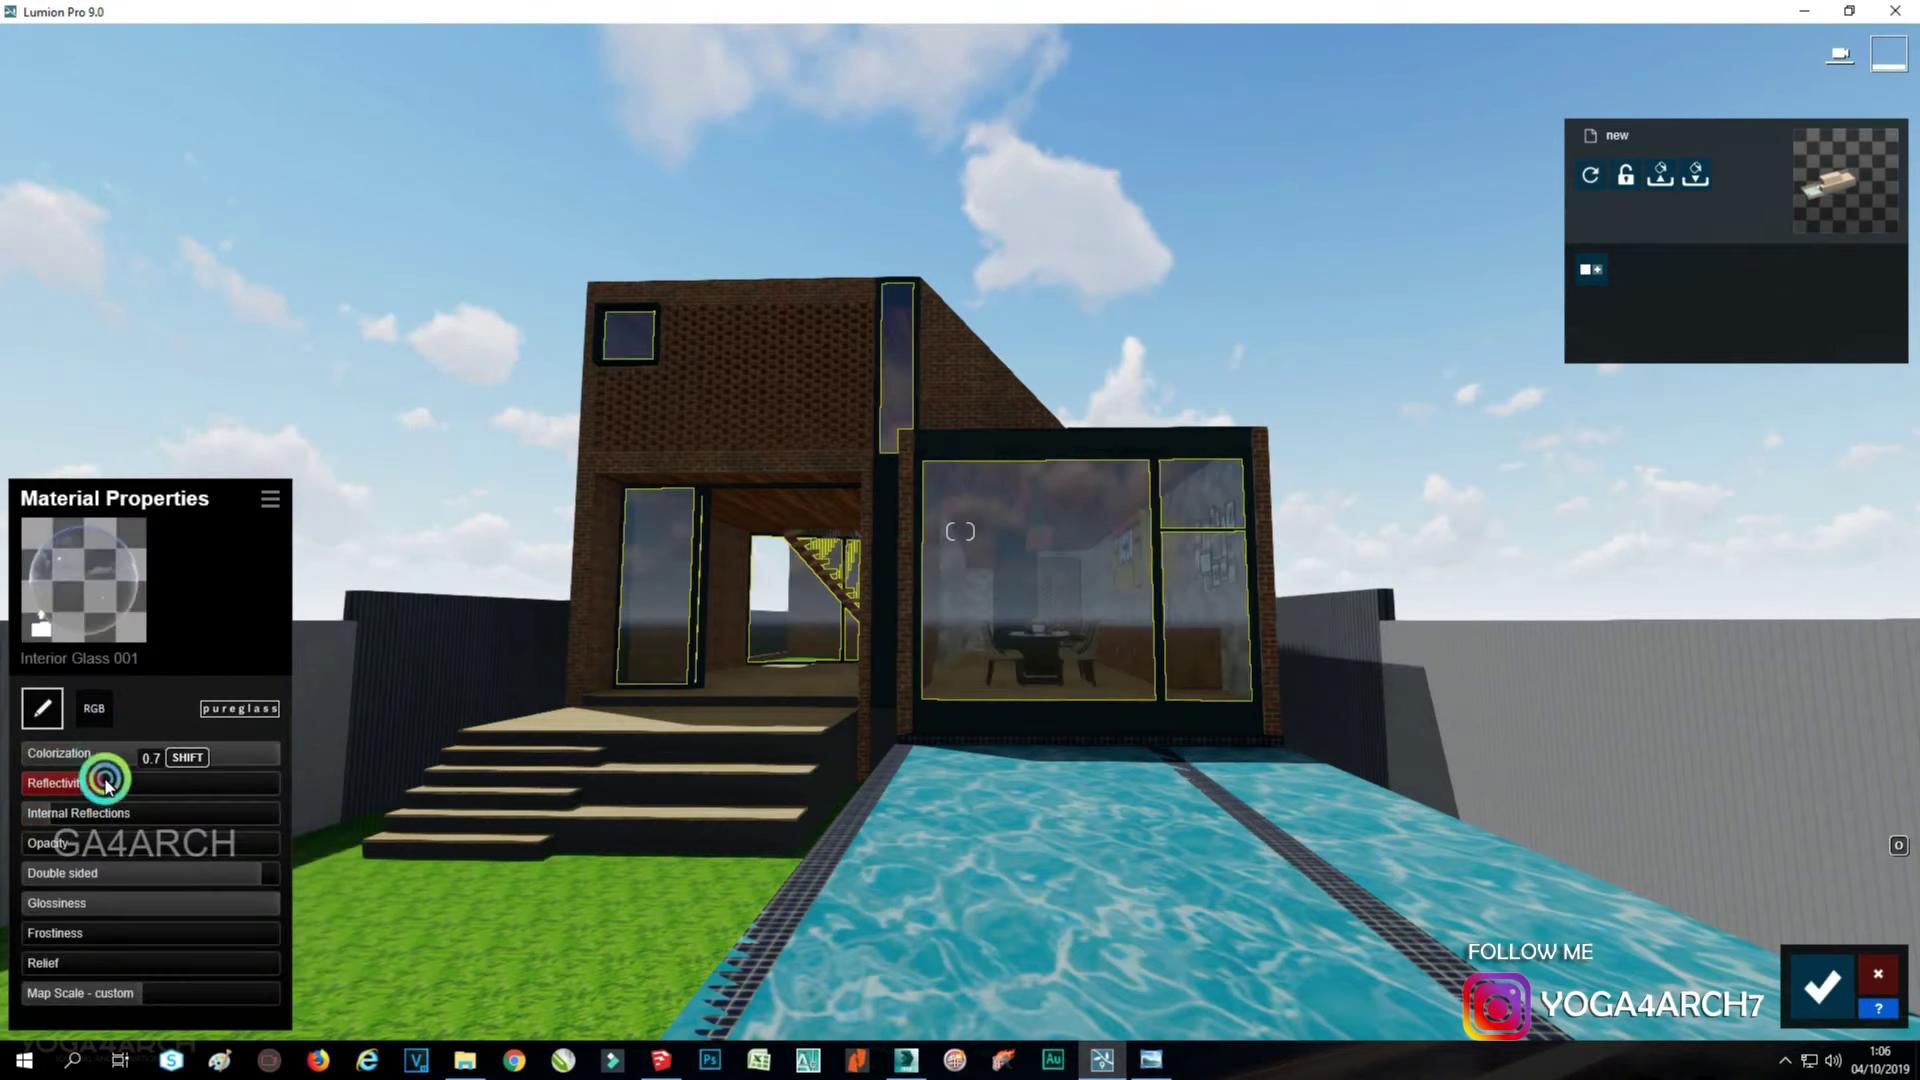
scroll(1026, 776, "up", 3)
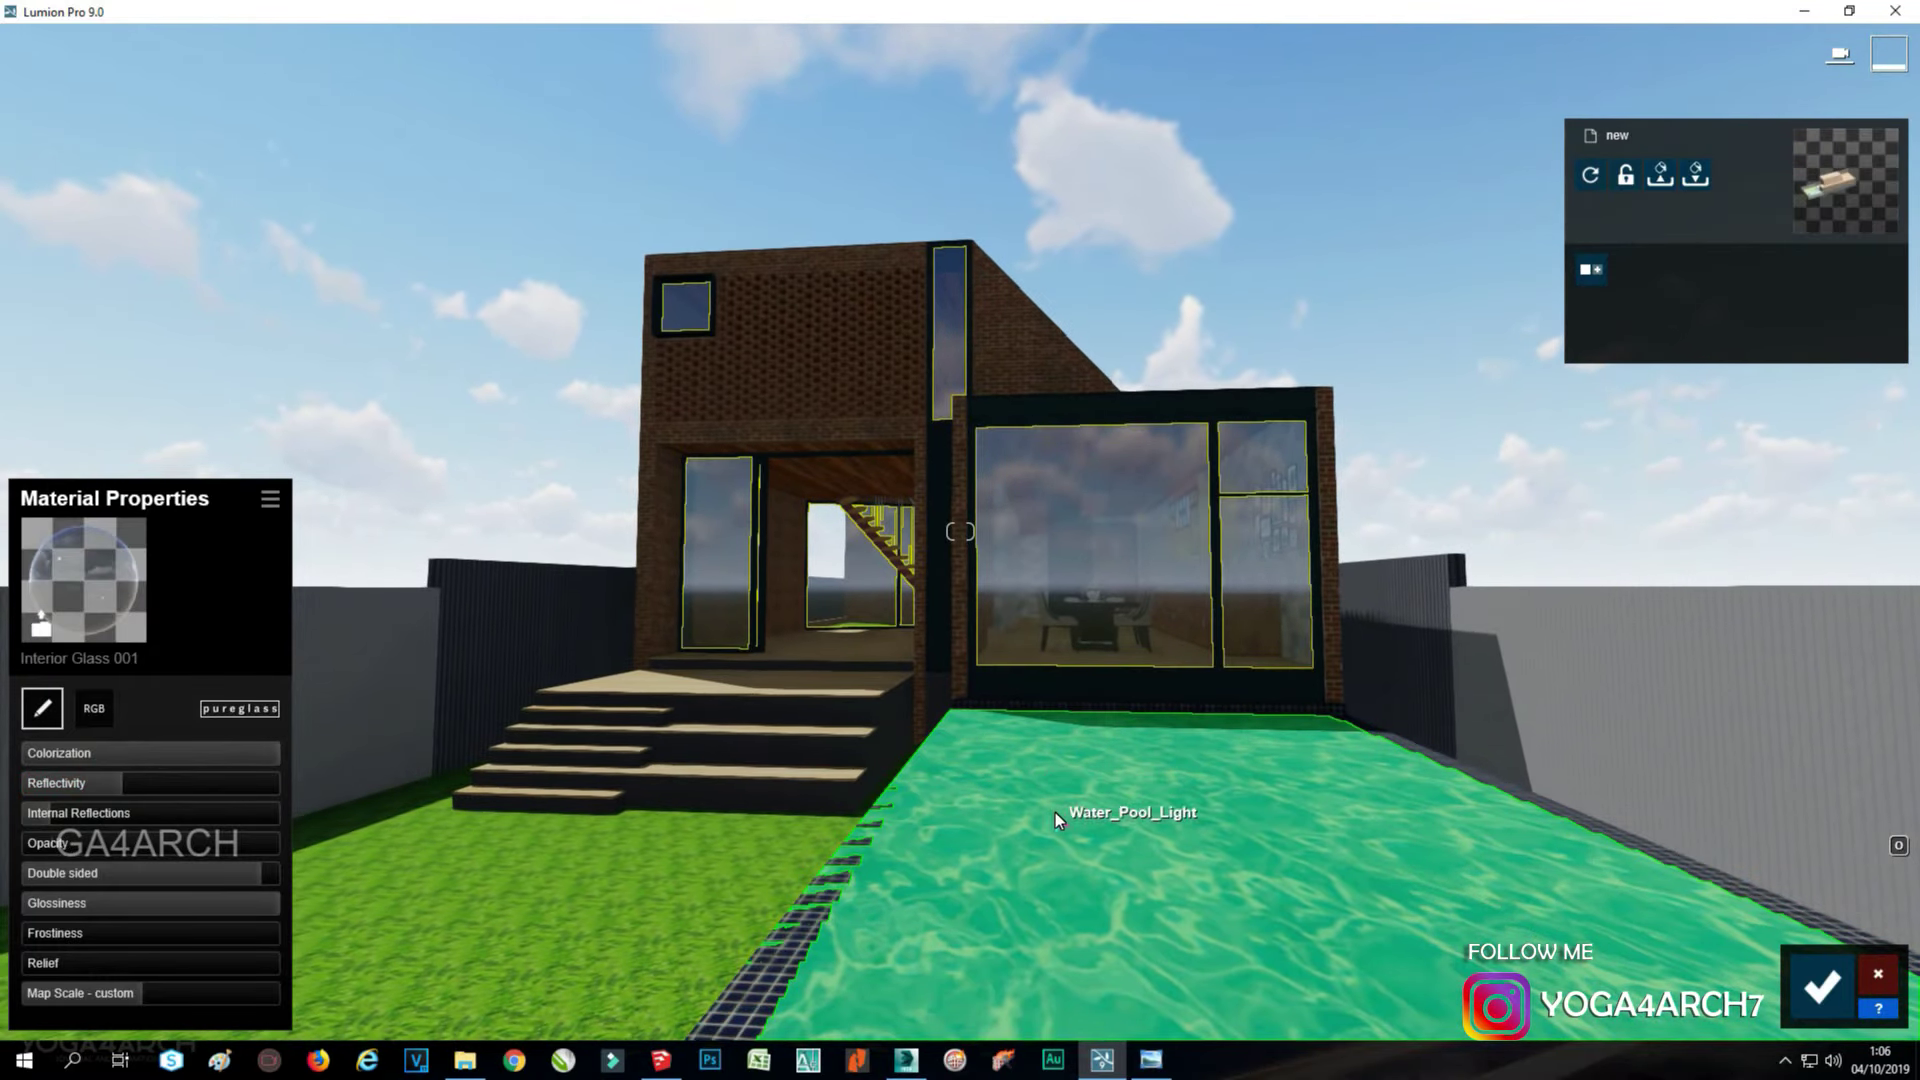
Select the pool and browse the Nature > Water materials.
left_click(1054, 811)
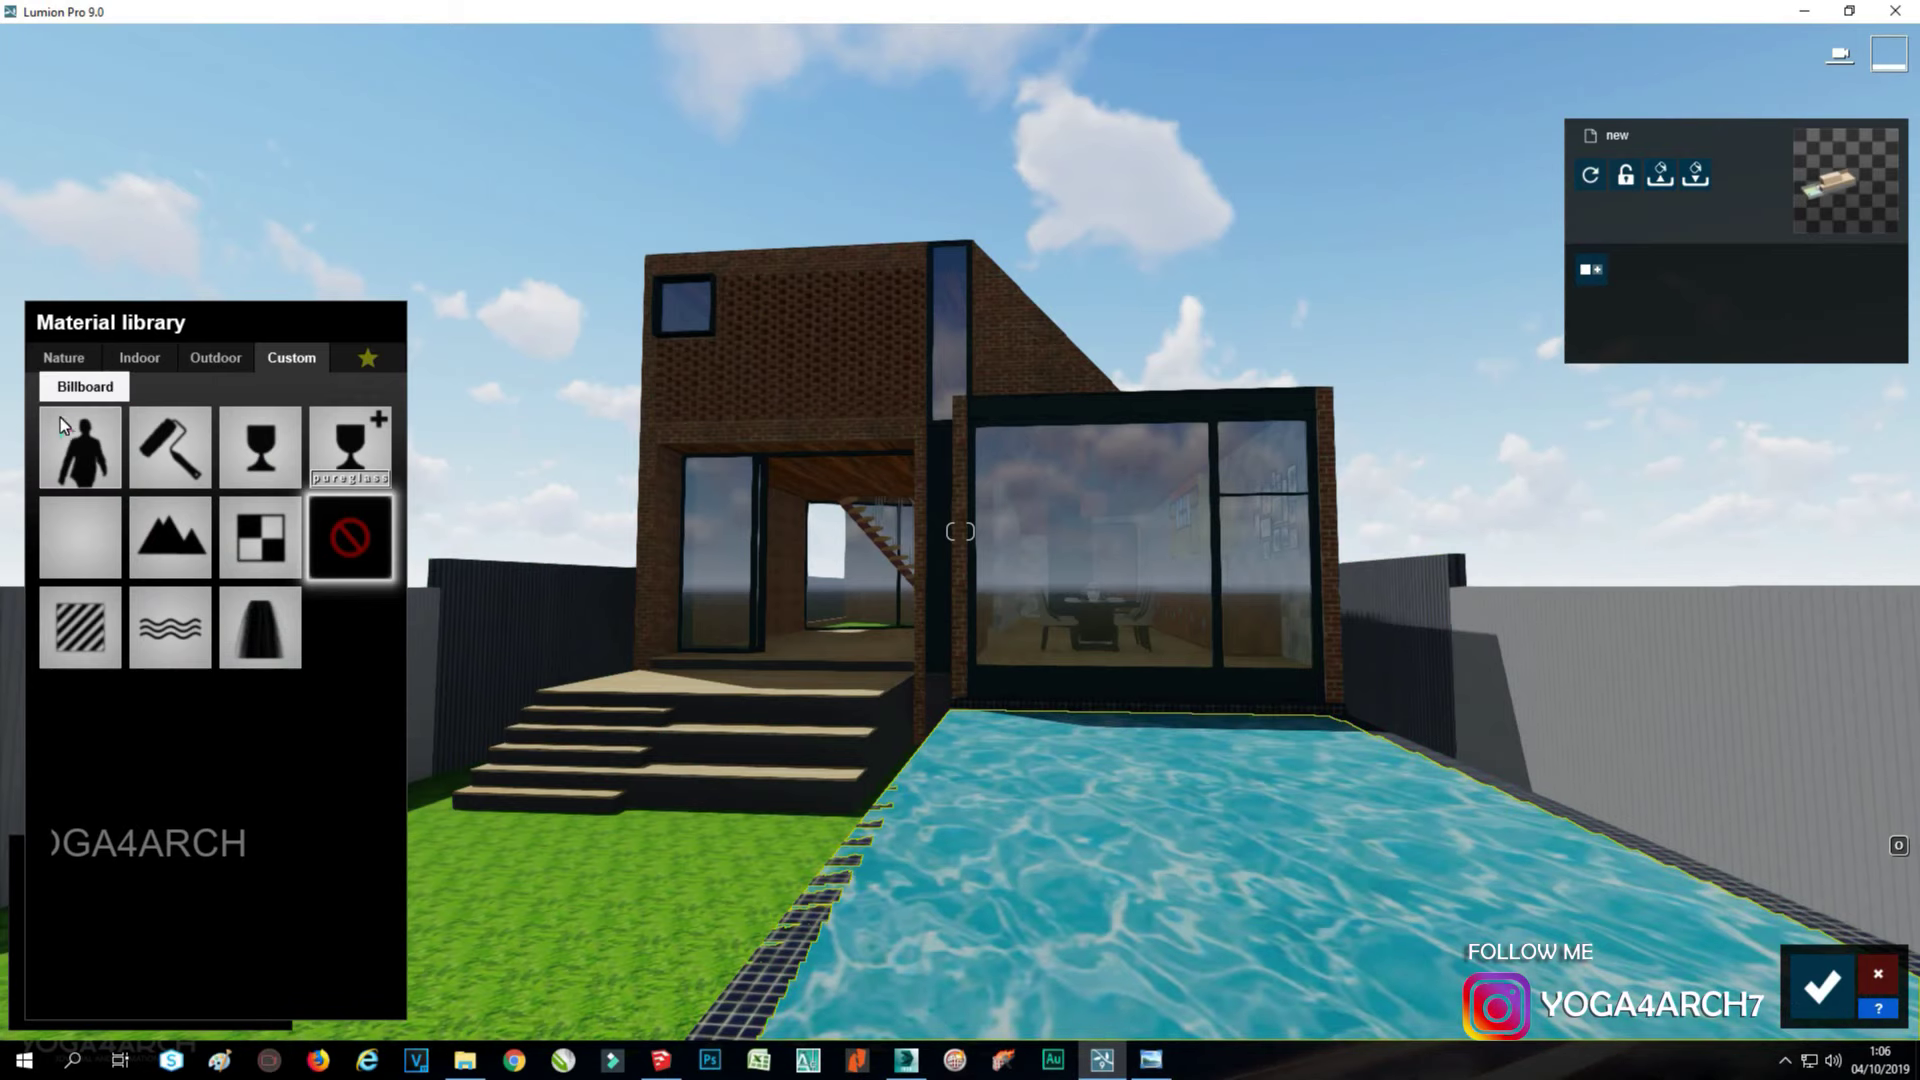
left_click(134, 363)
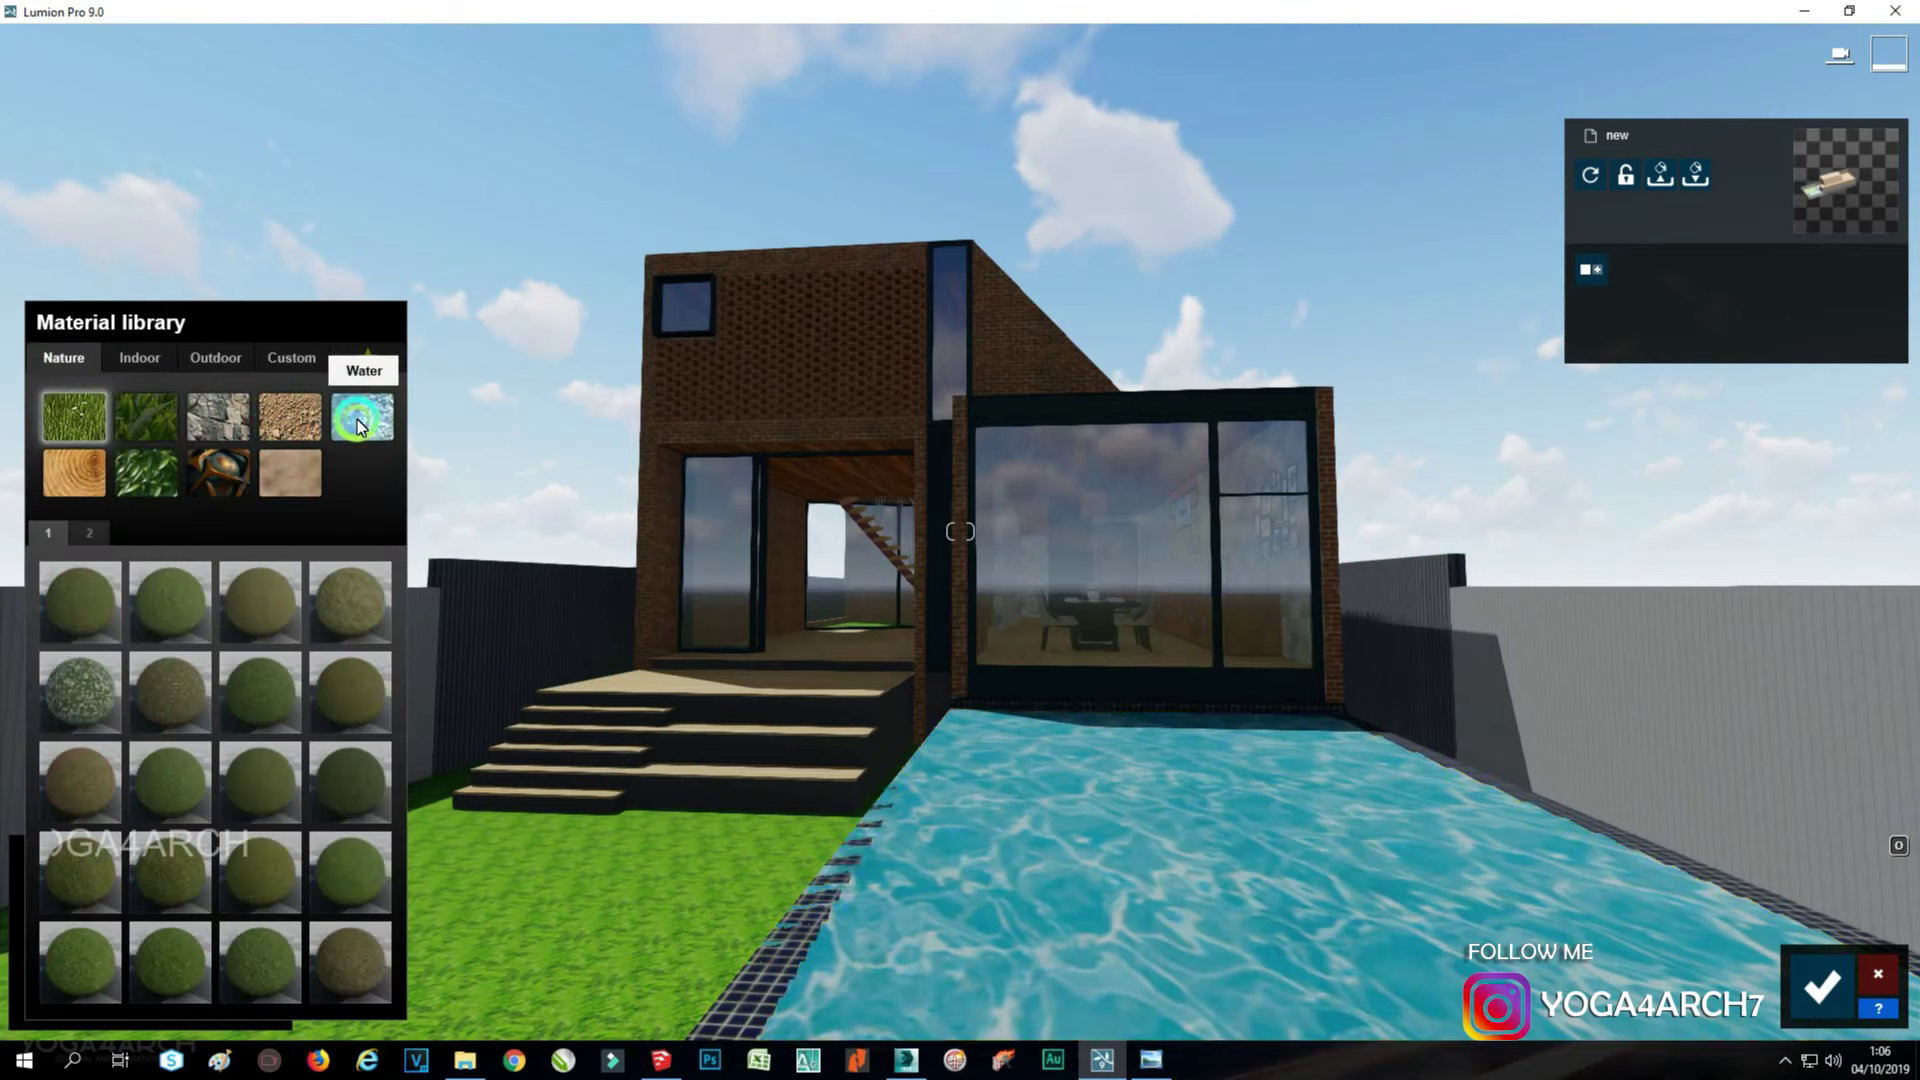
left_click(360, 417)
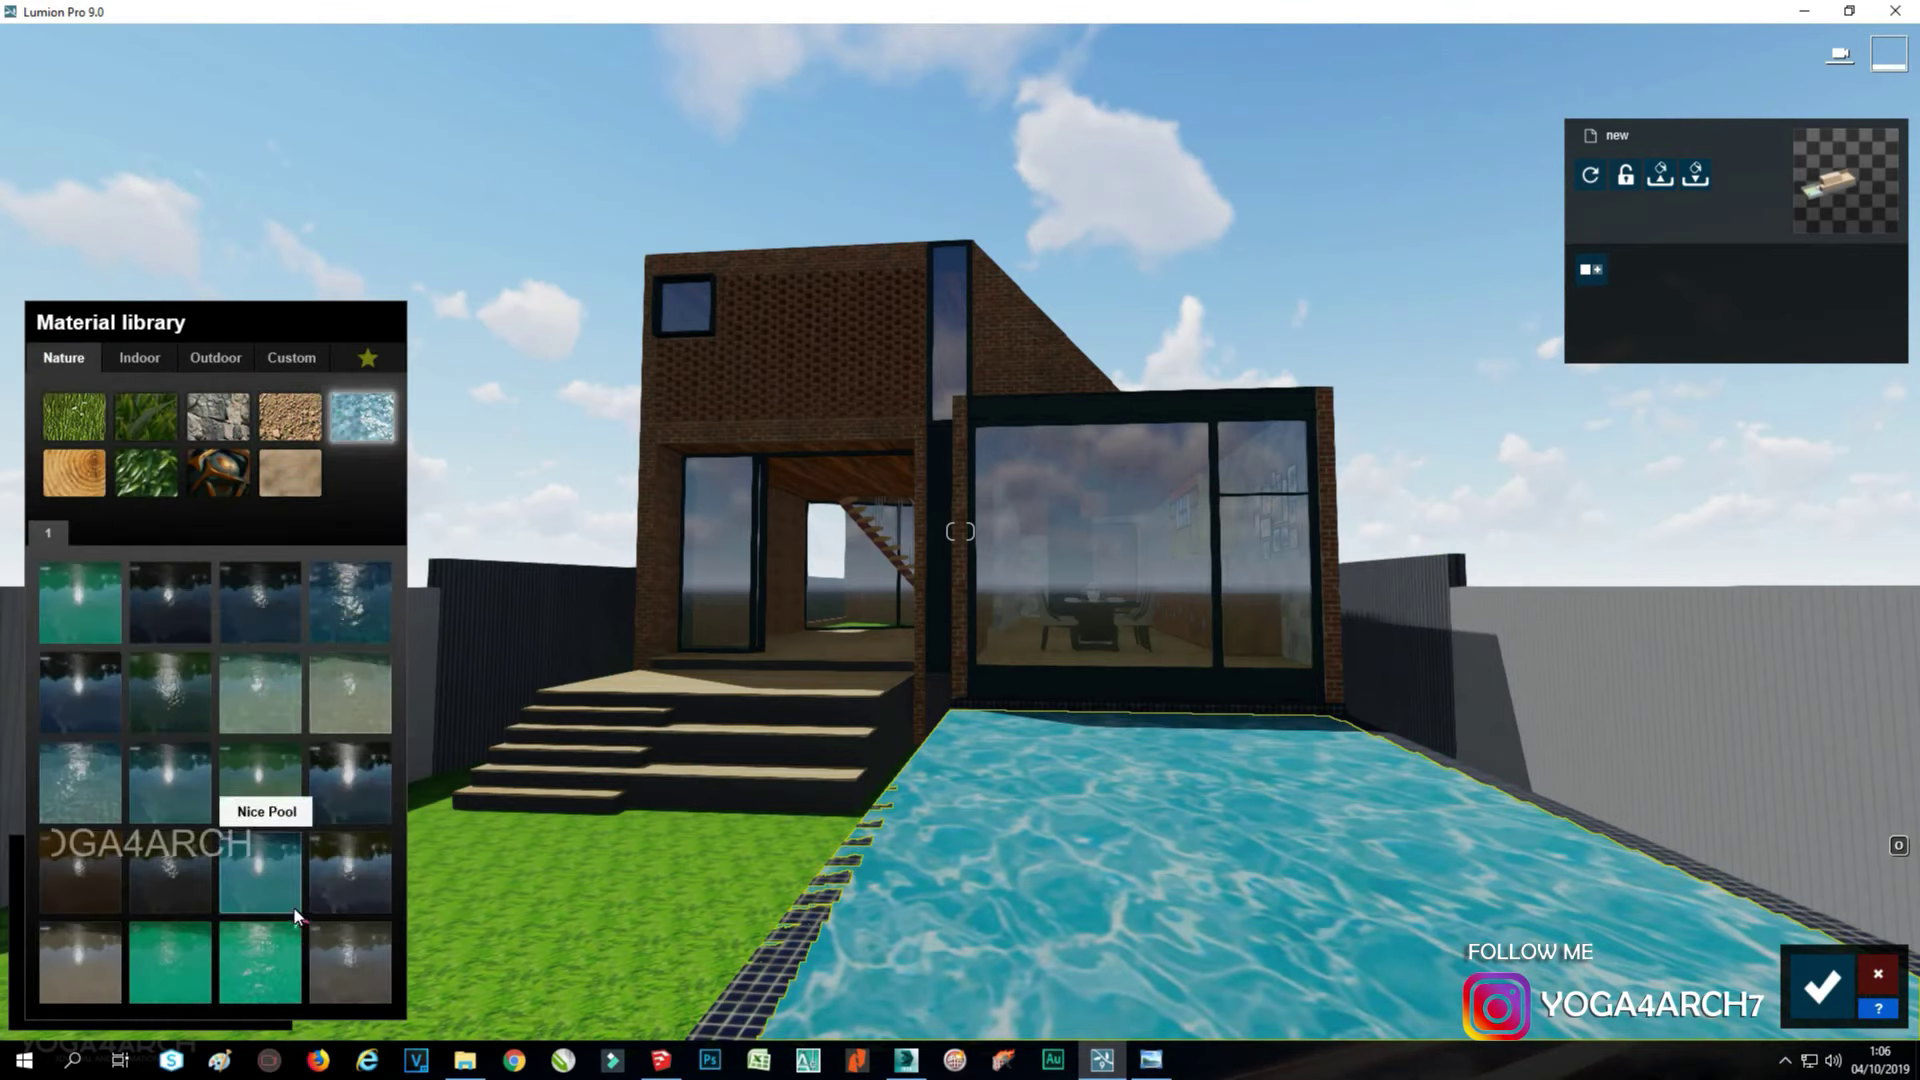
Apply Nice Pool water to the pool and a Standard material to its tiled edge.
left_click(266, 888)
left_click(266, 890)
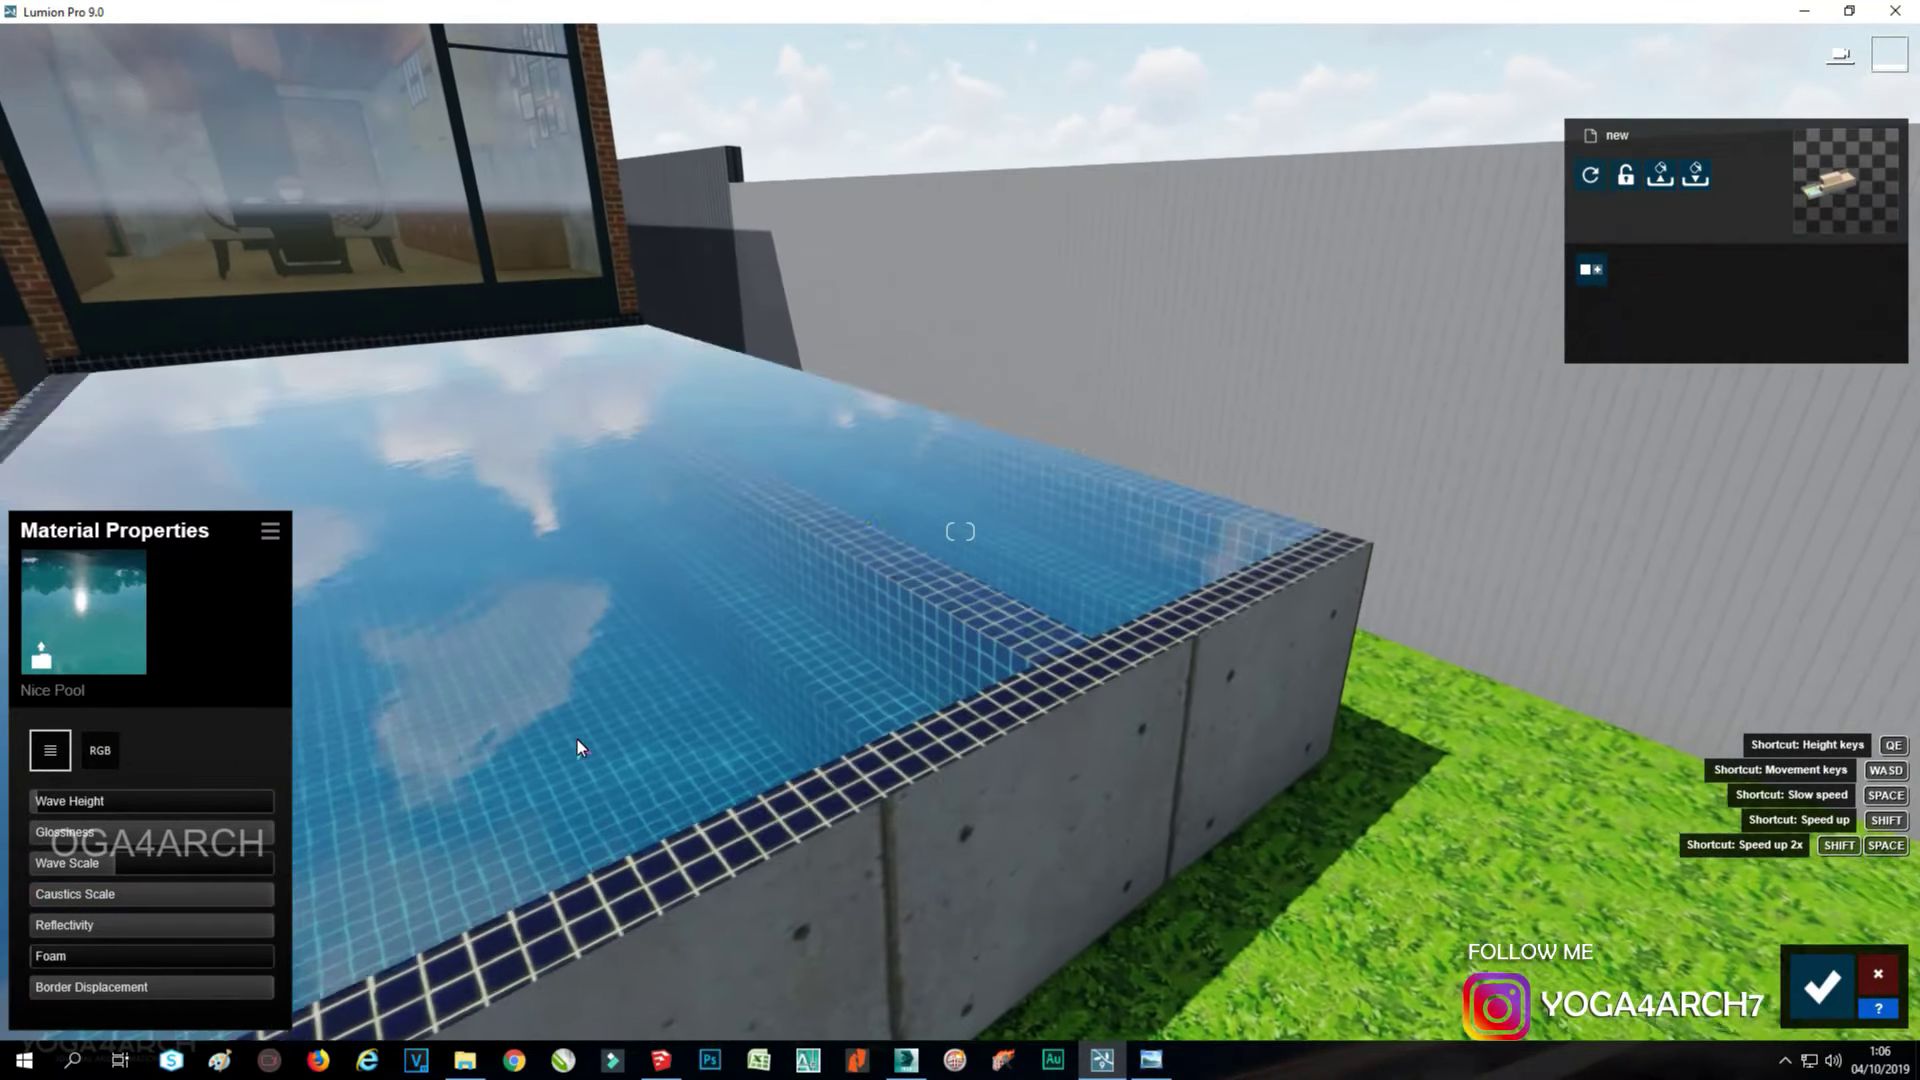
left_click(1006, 730)
left_click(72, 645)
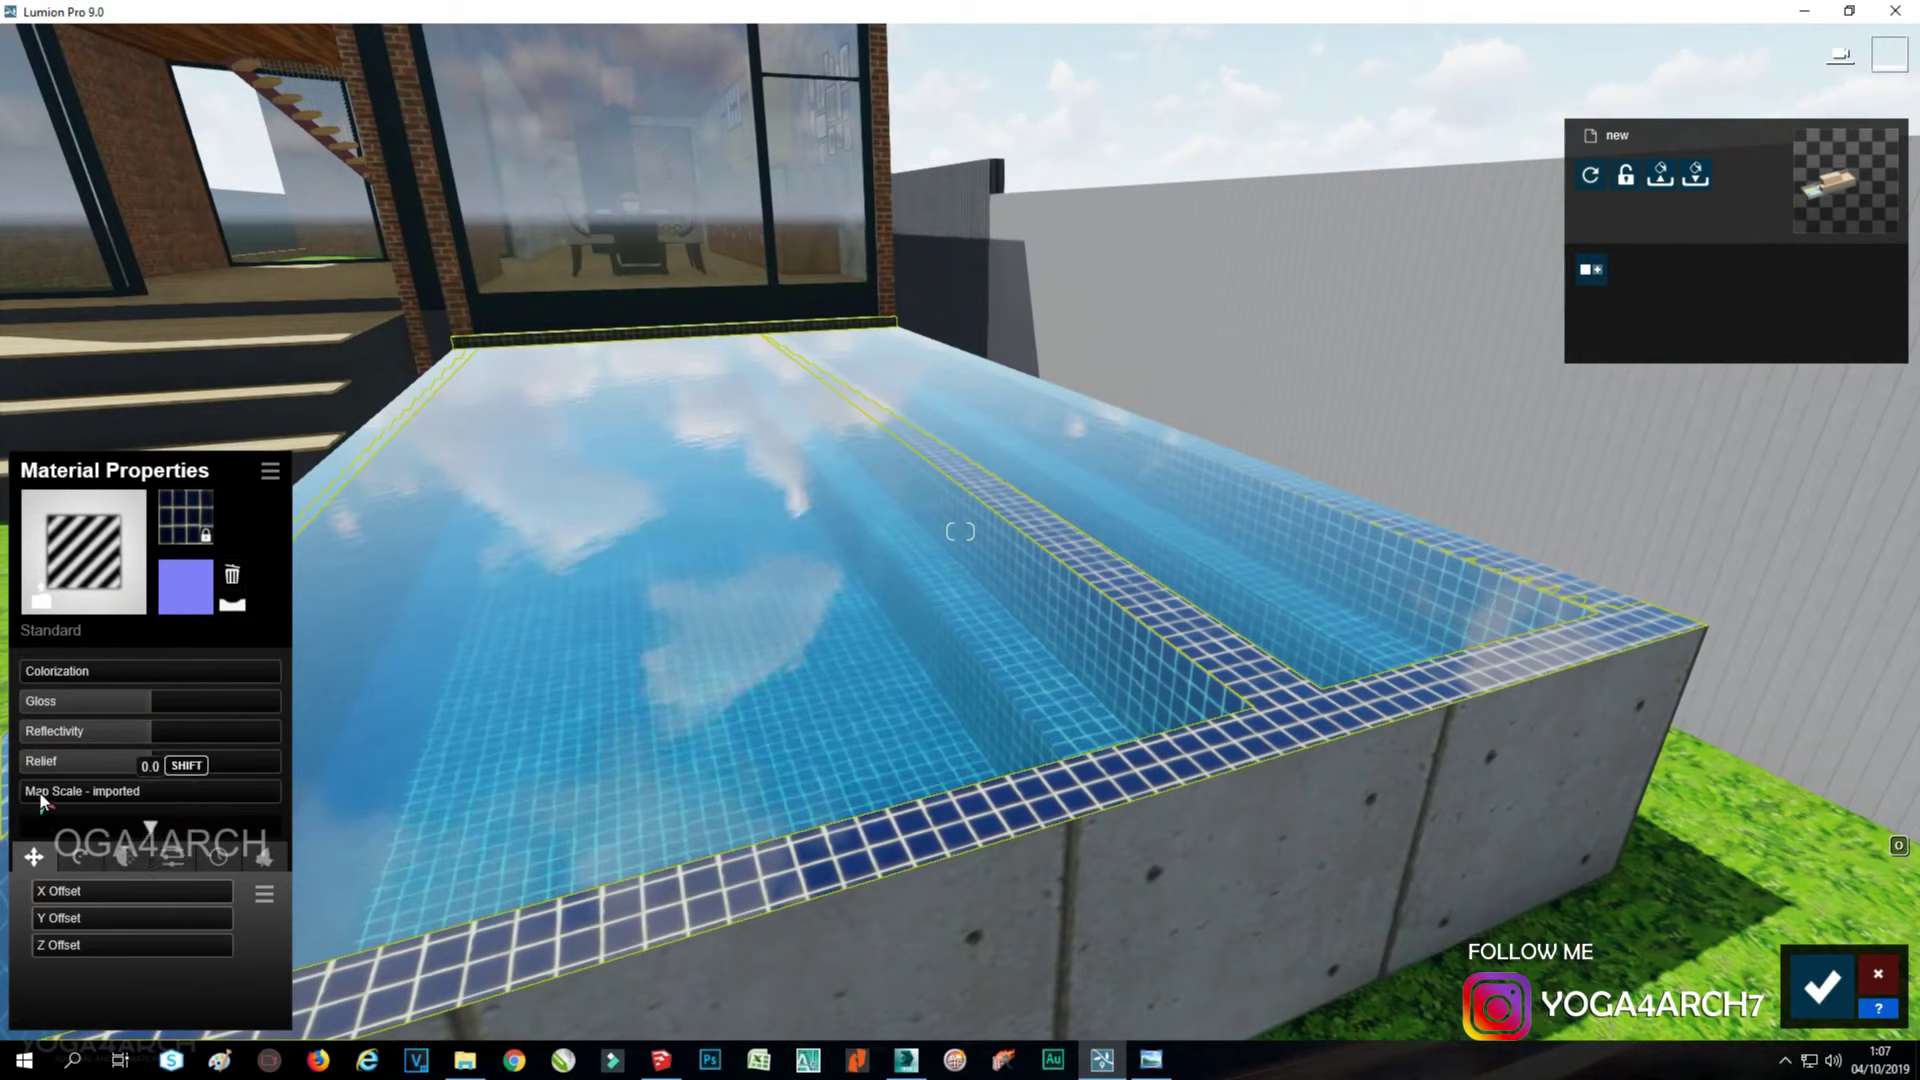
Give the edge tiles a custom map scale, weathering, and 6.8cm flicker reduction.
left_click(52, 793)
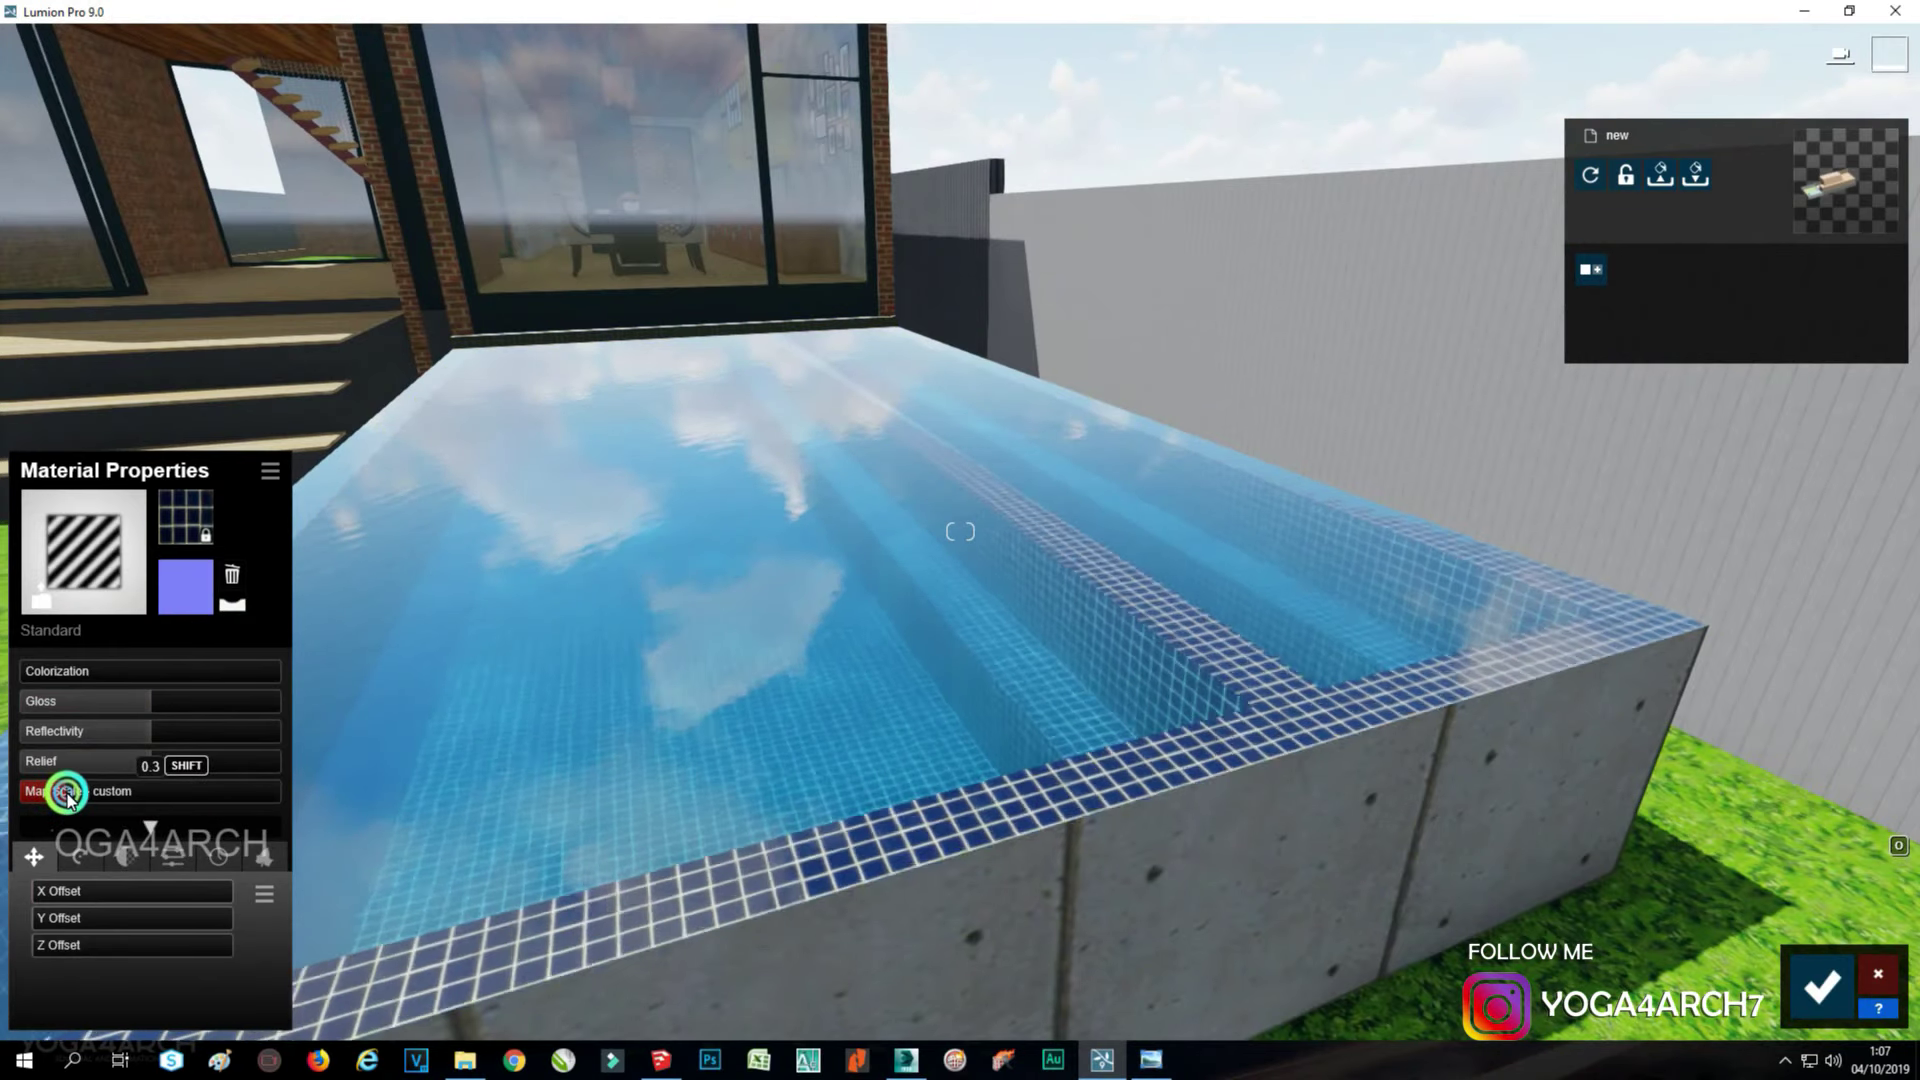
left_click(226, 858)
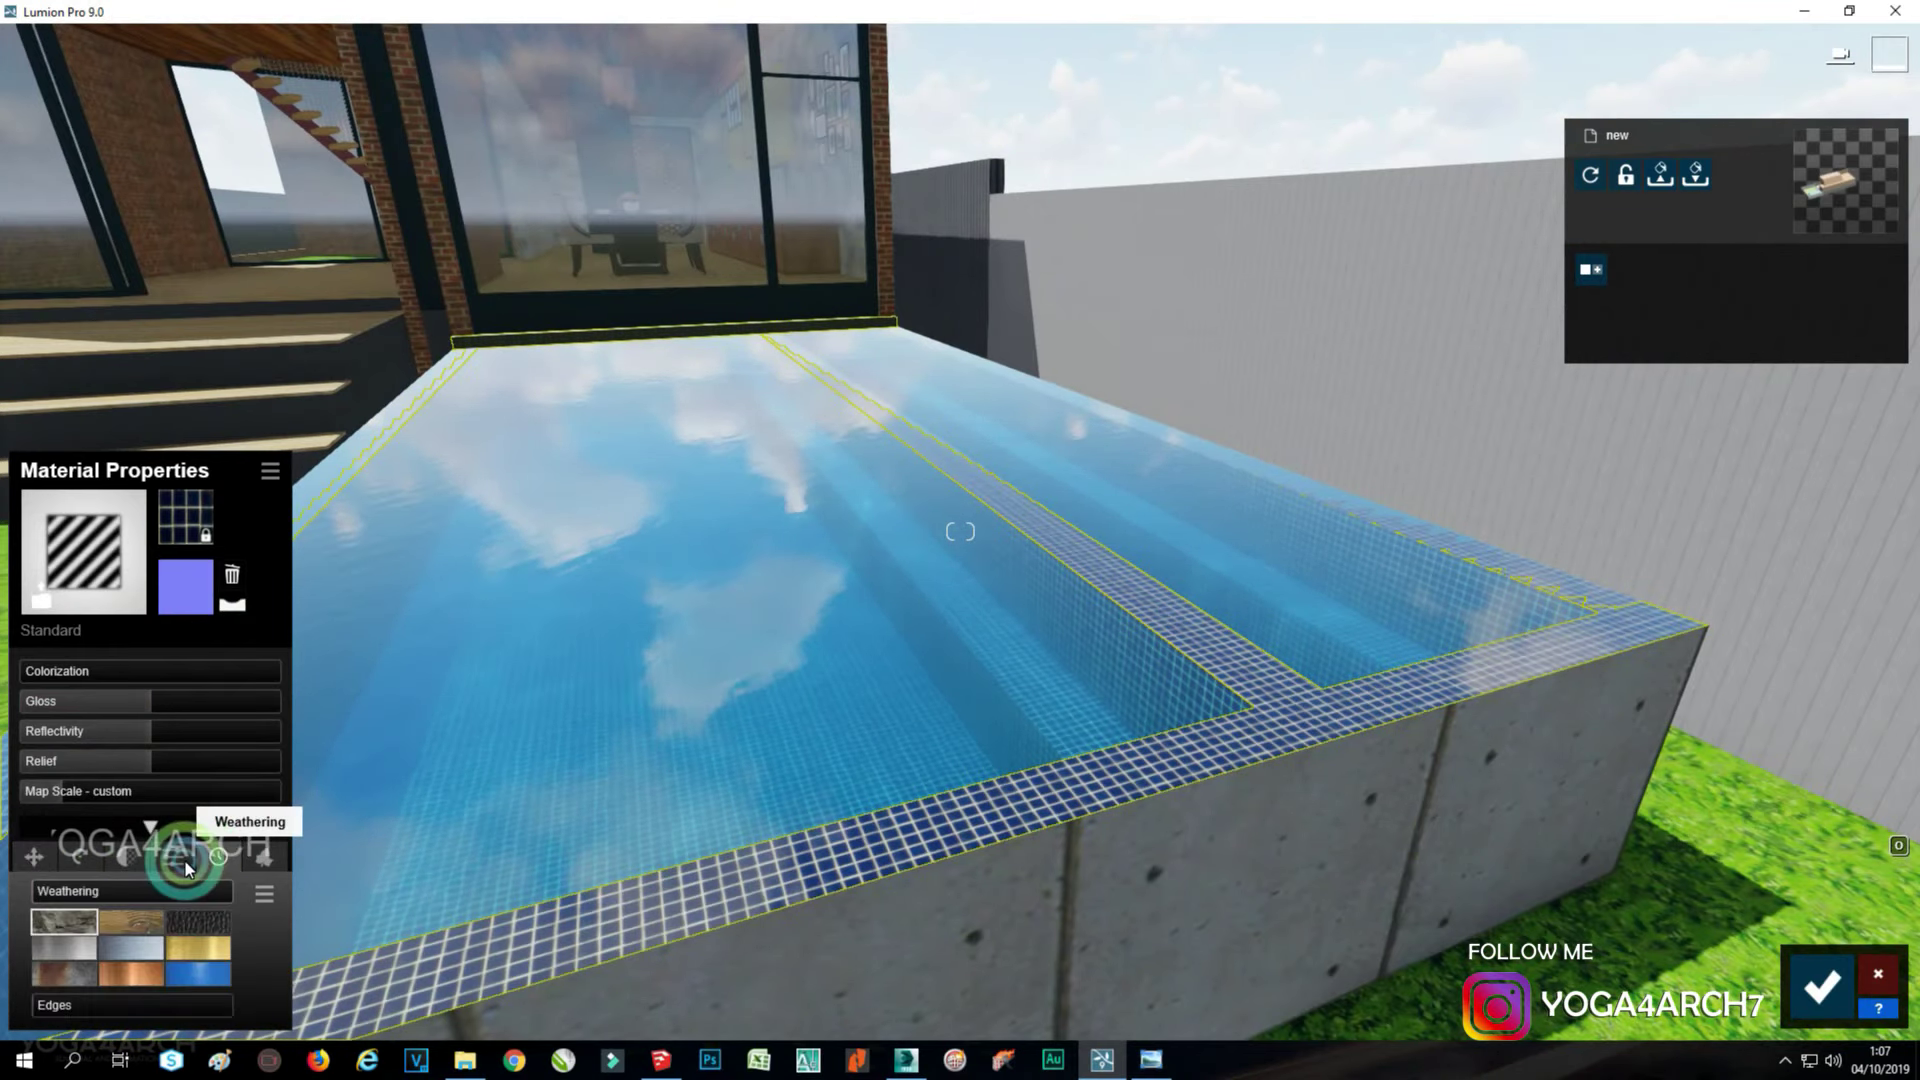
left_click(85, 967)
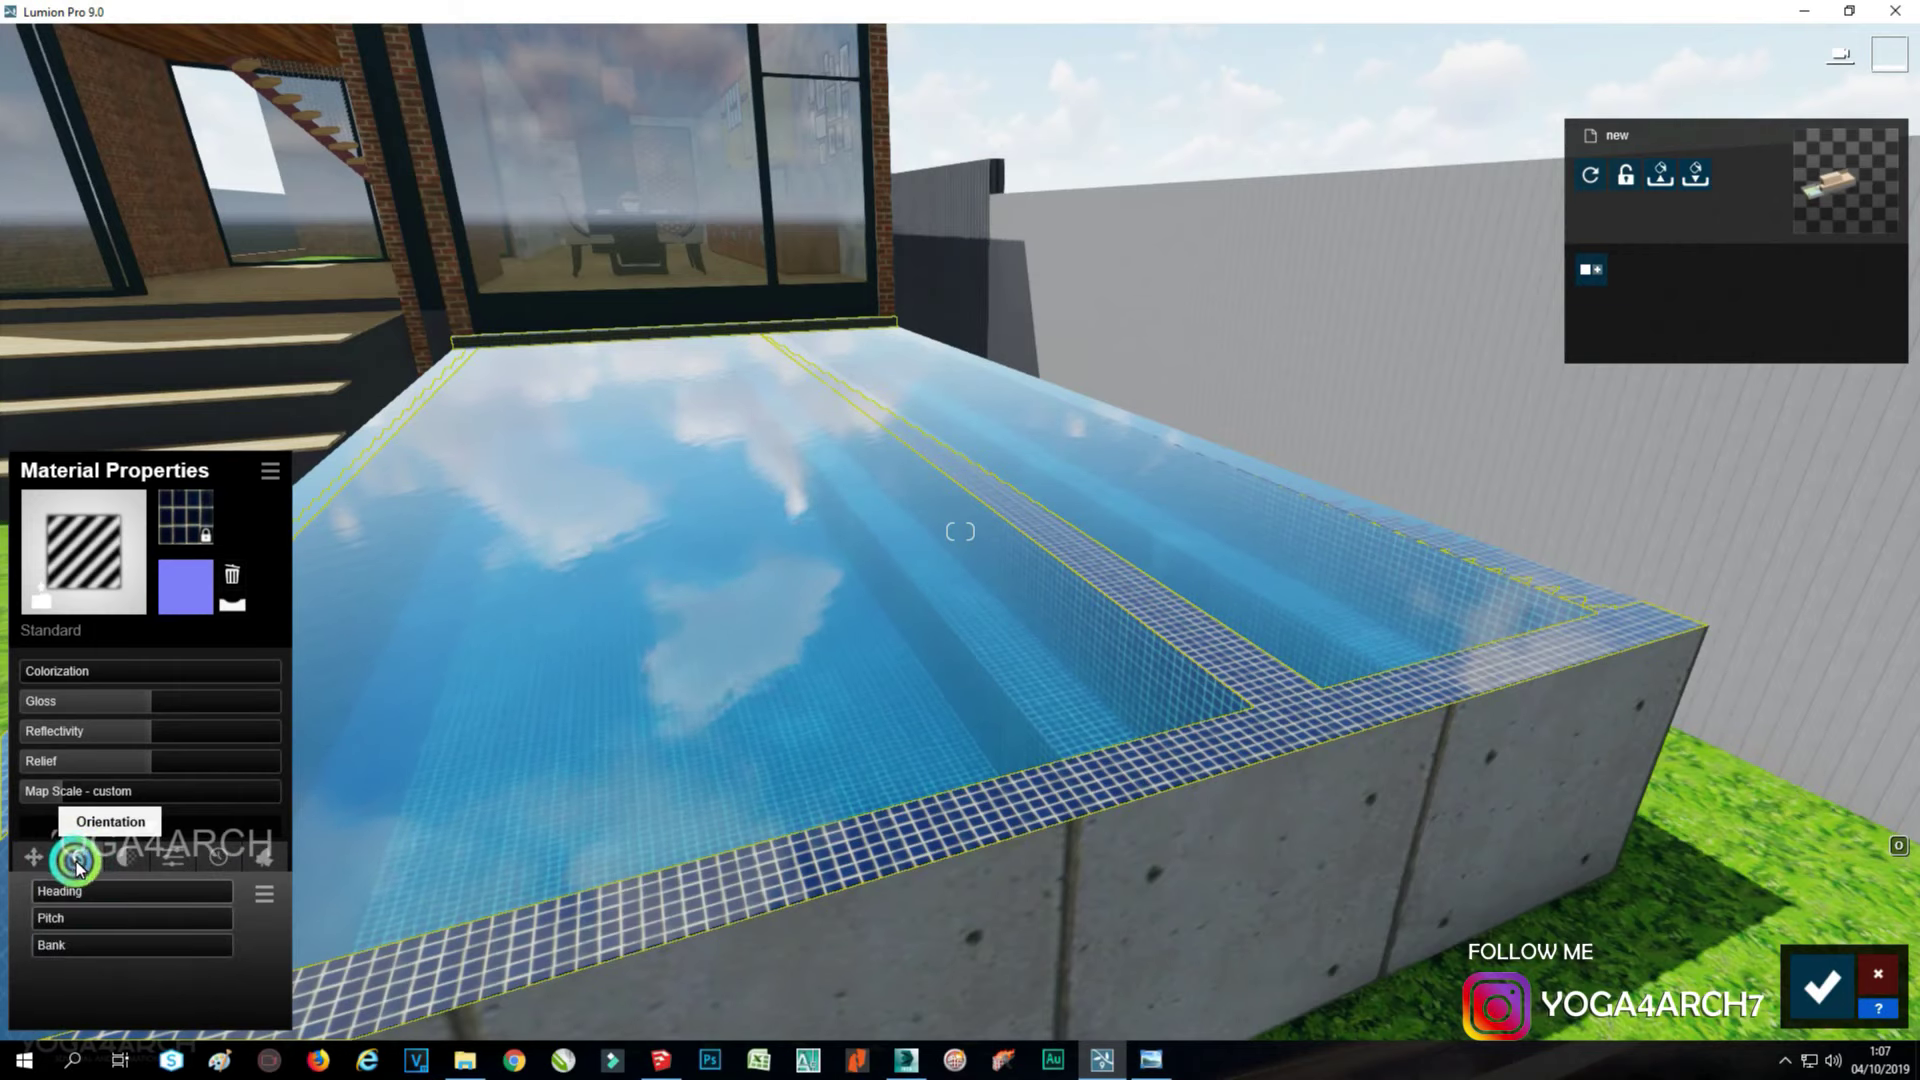
left_click(115, 858)
left_click(165, 858)
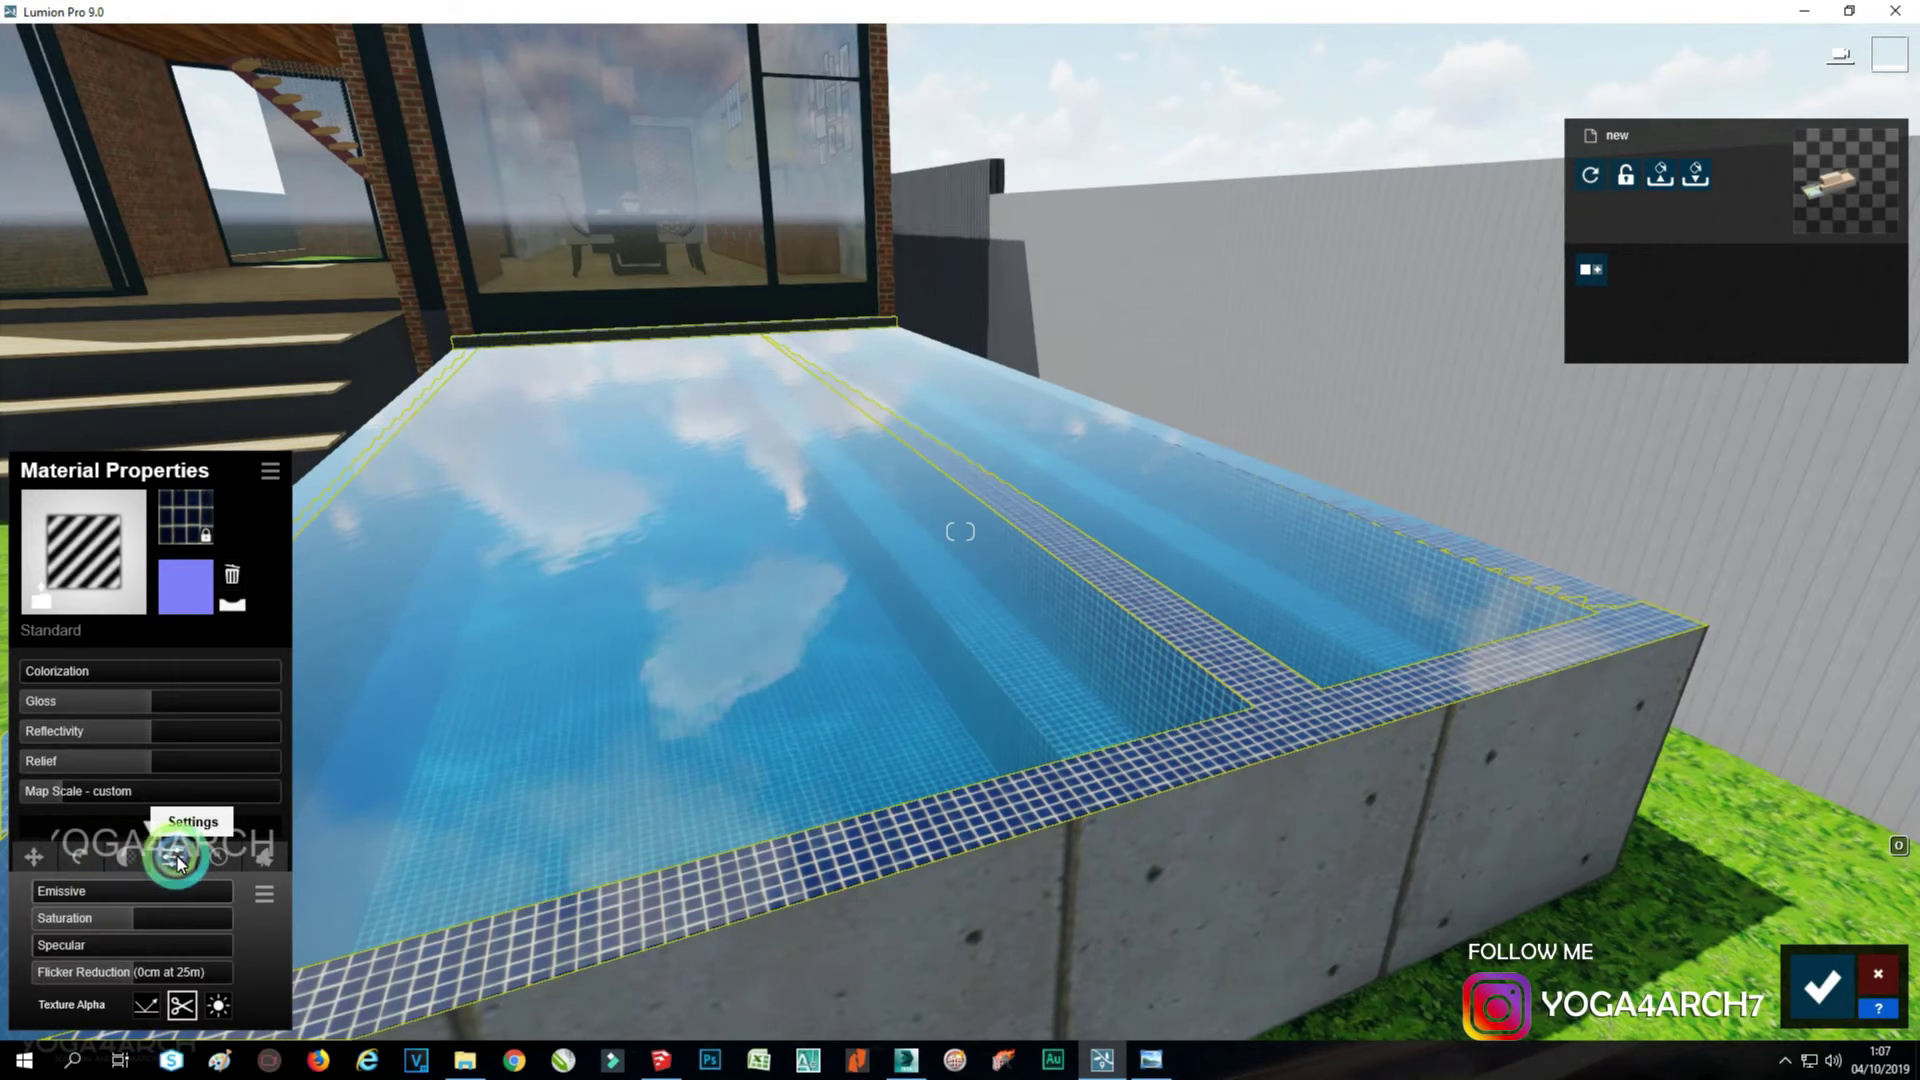
left_click(90, 967)
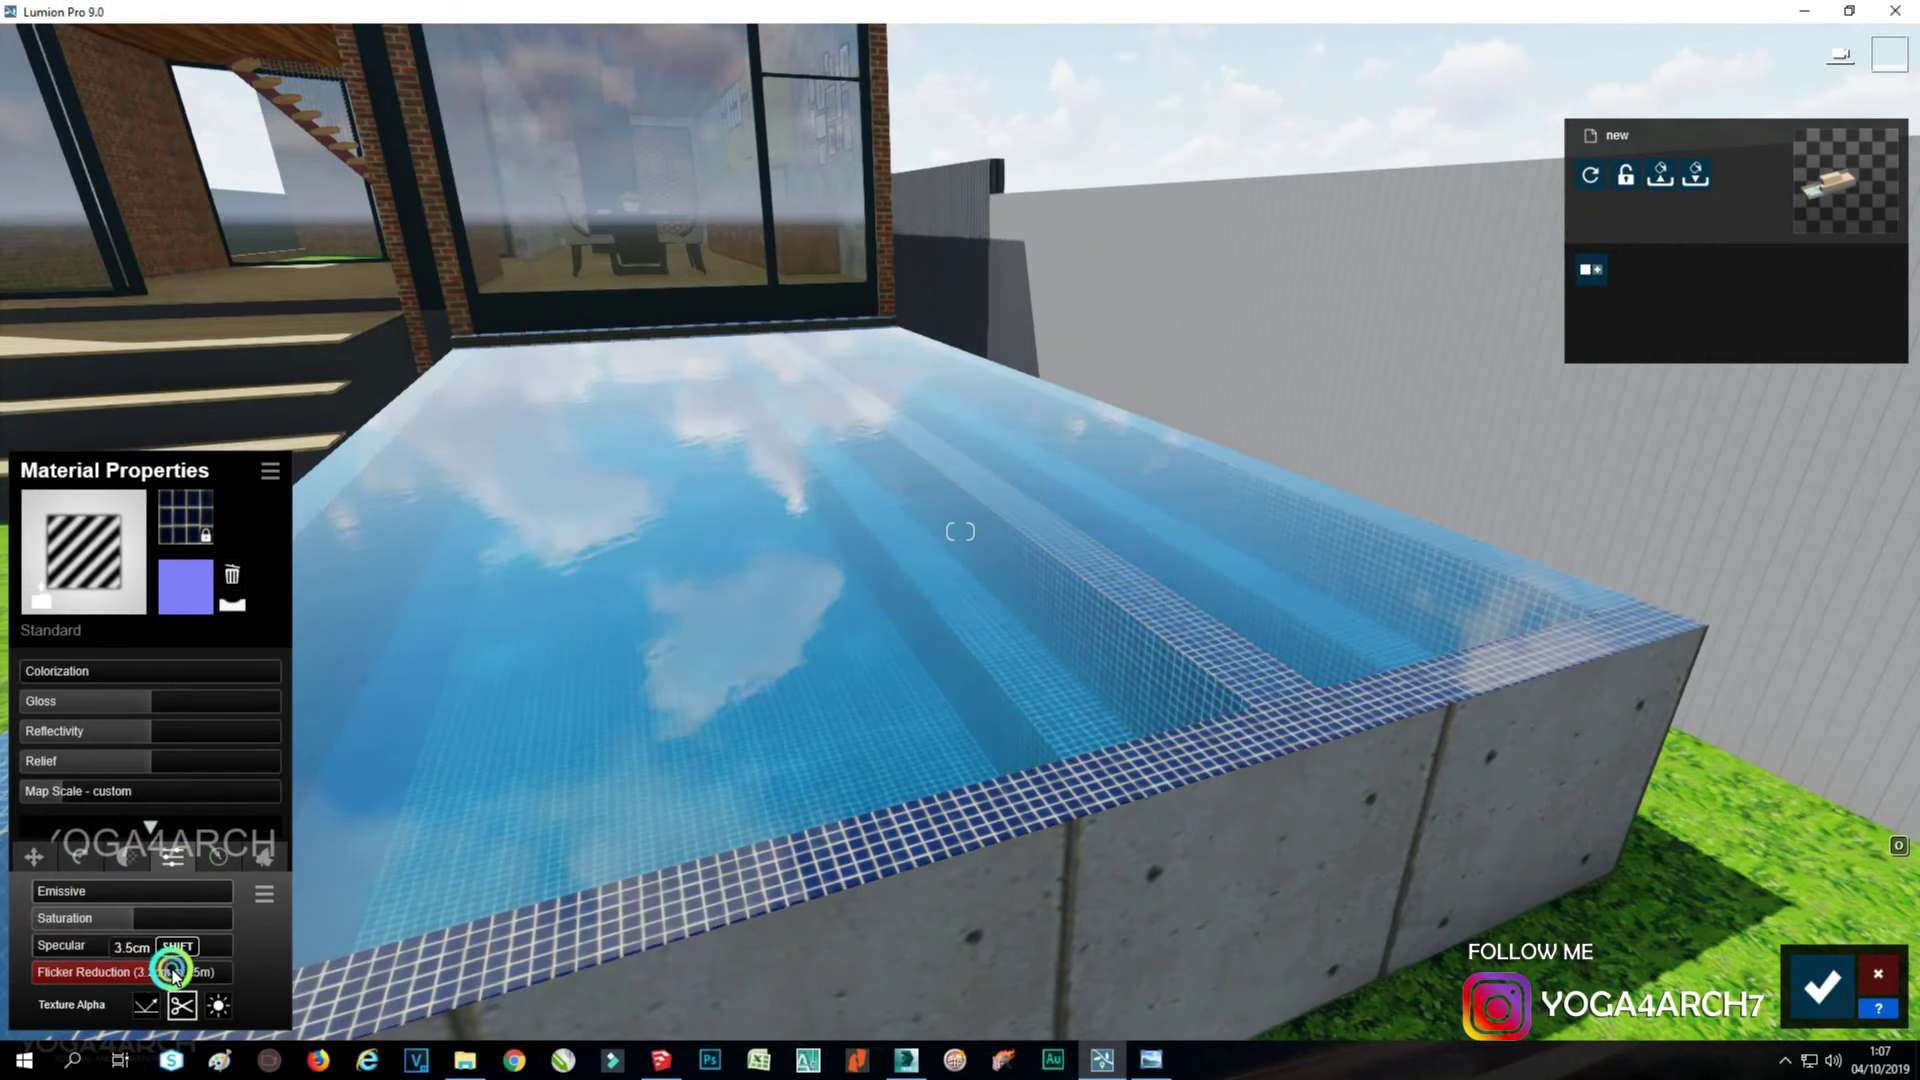
left_click_drag(90, 972, 205, 968)
right_click_drag(560, 620, 572, 614)
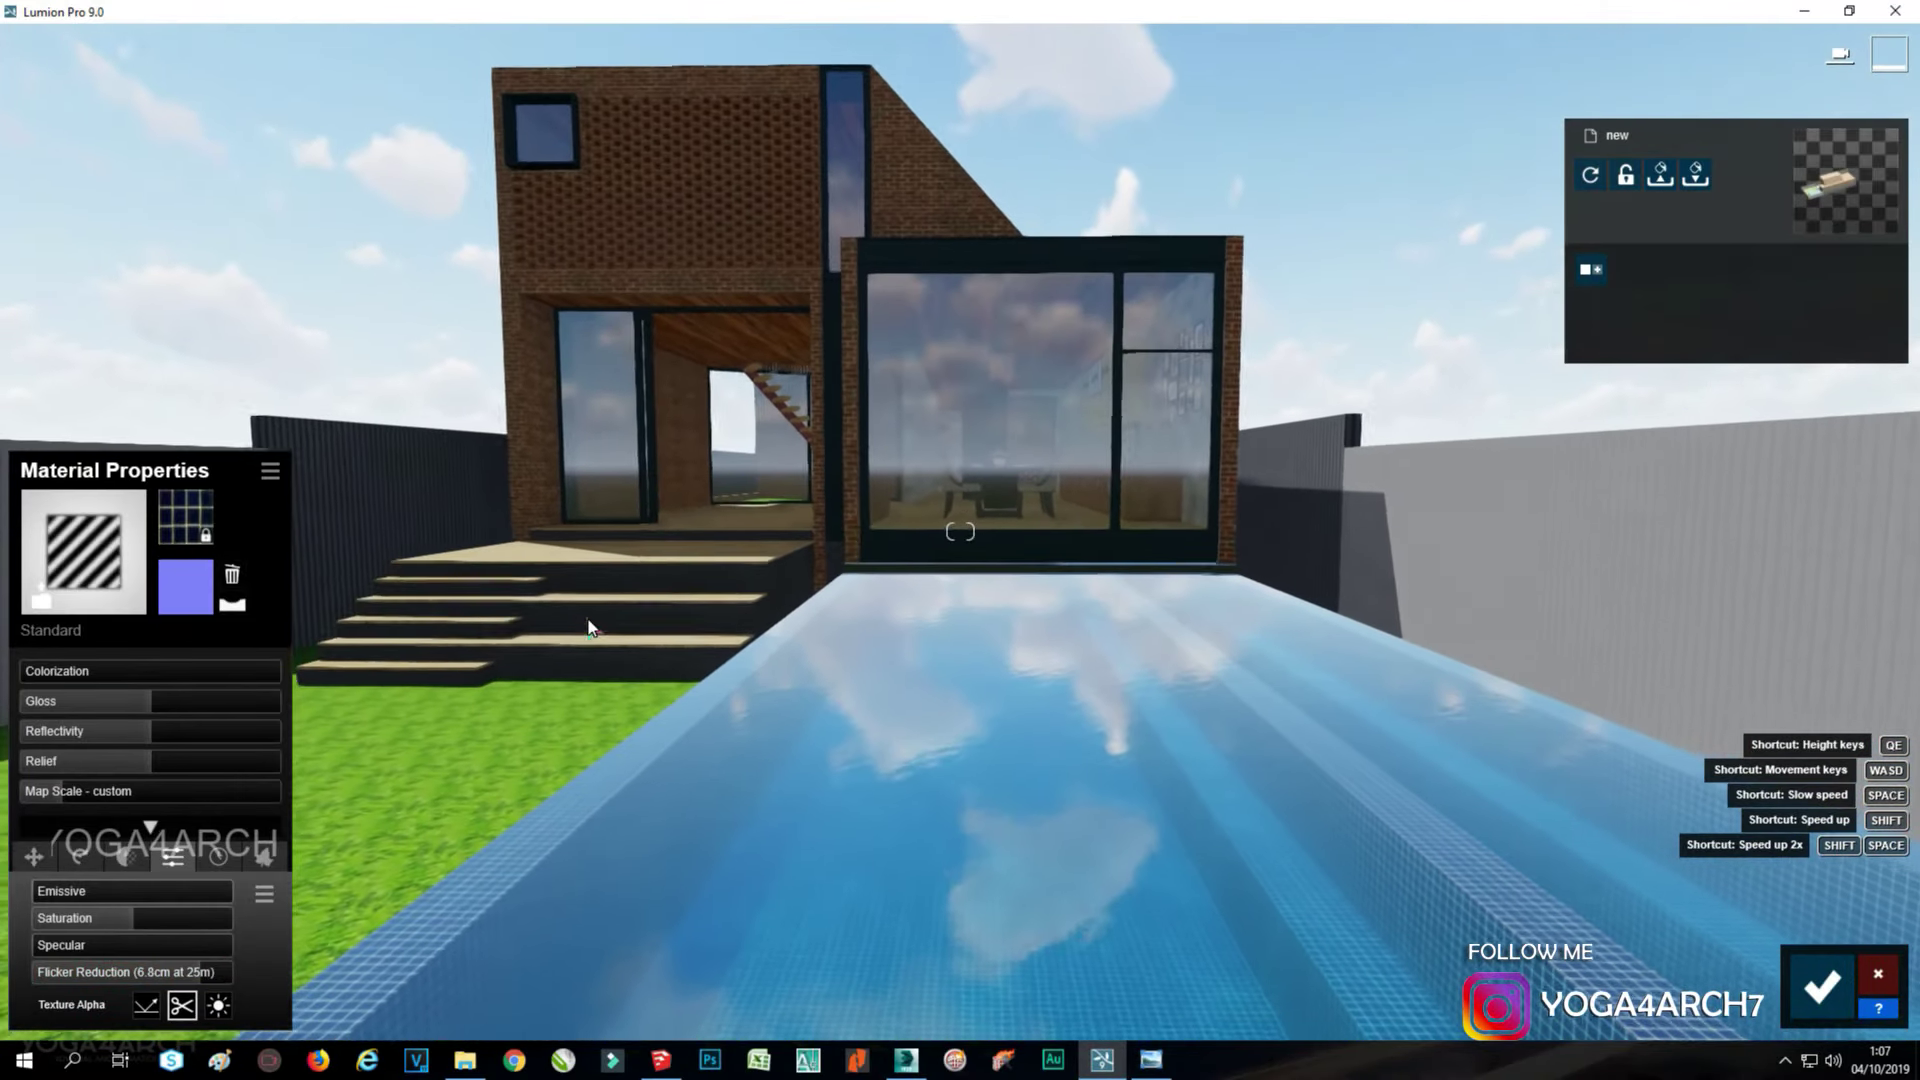
Give the window frames a lower-gloss Standard material with Aluminium weathering.
left_click(935, 275)
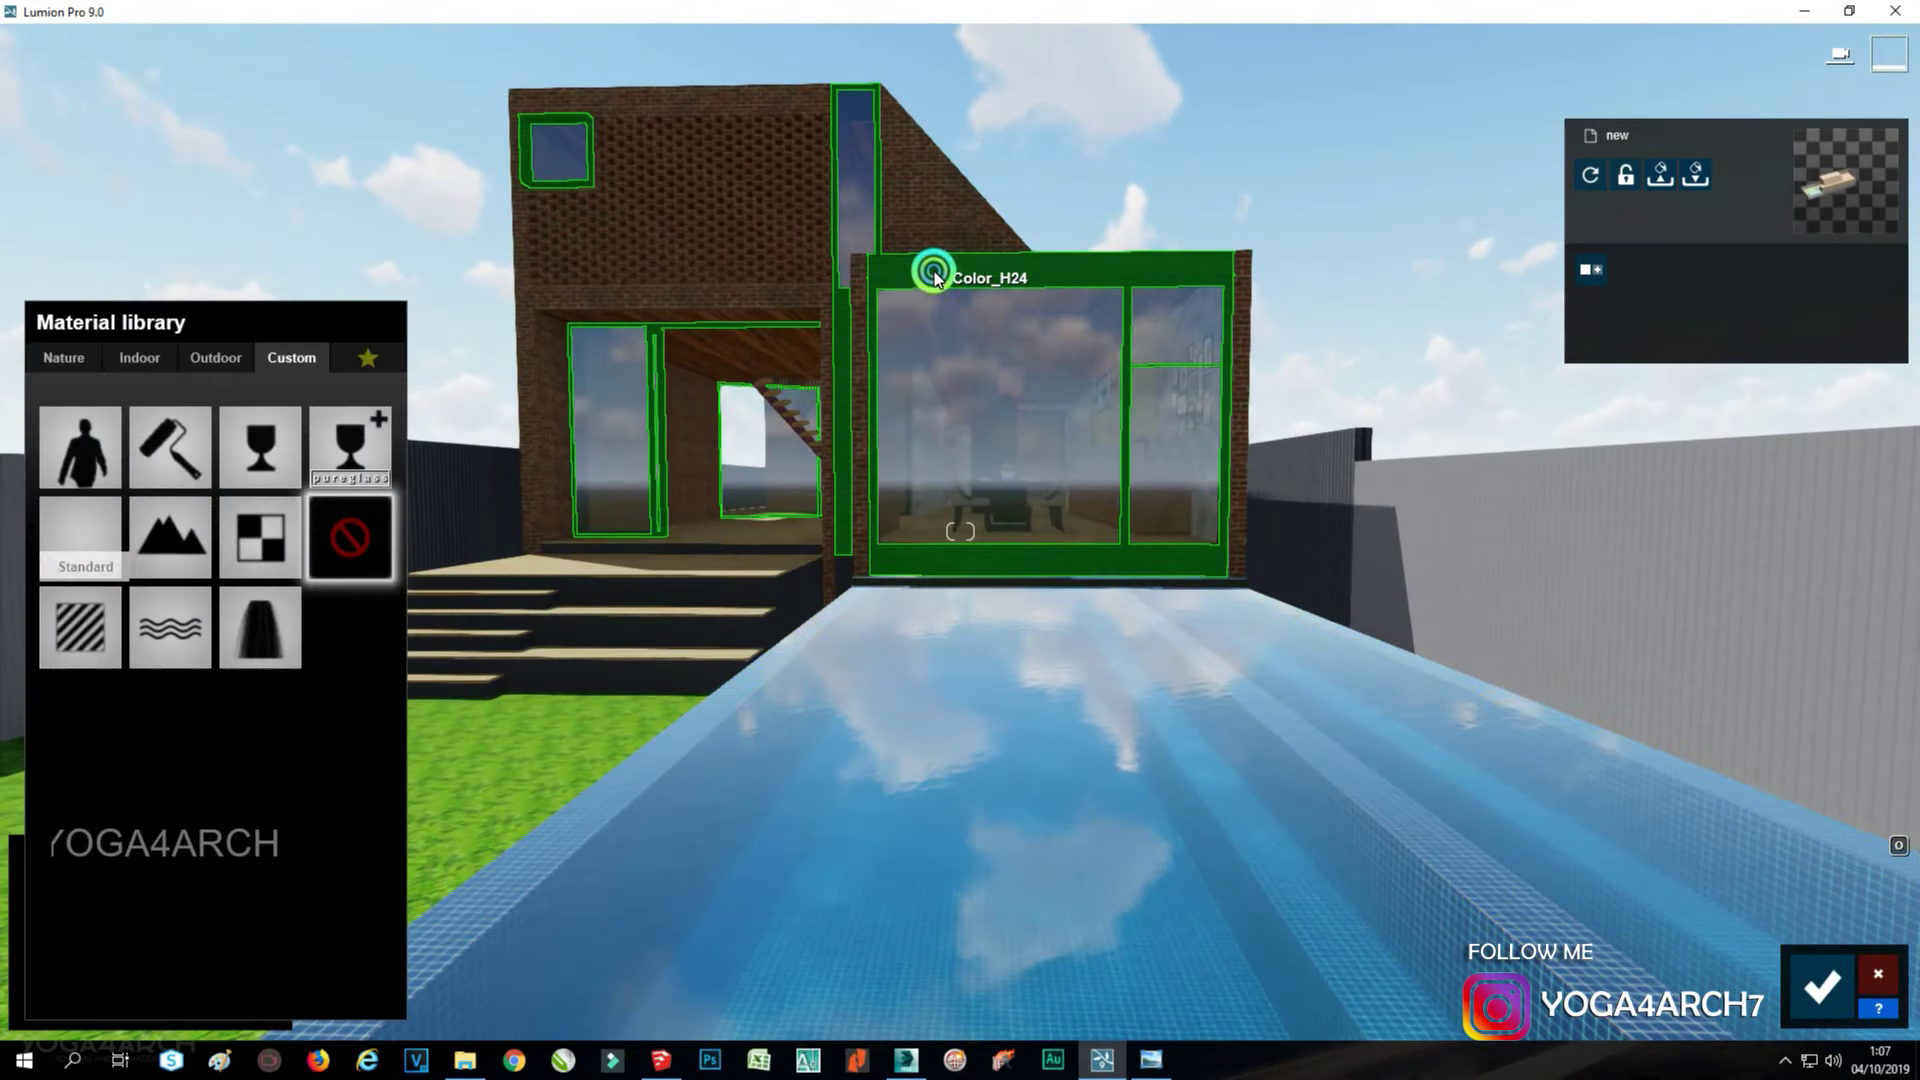
left_click(70, 636)
left_click(122, 701)
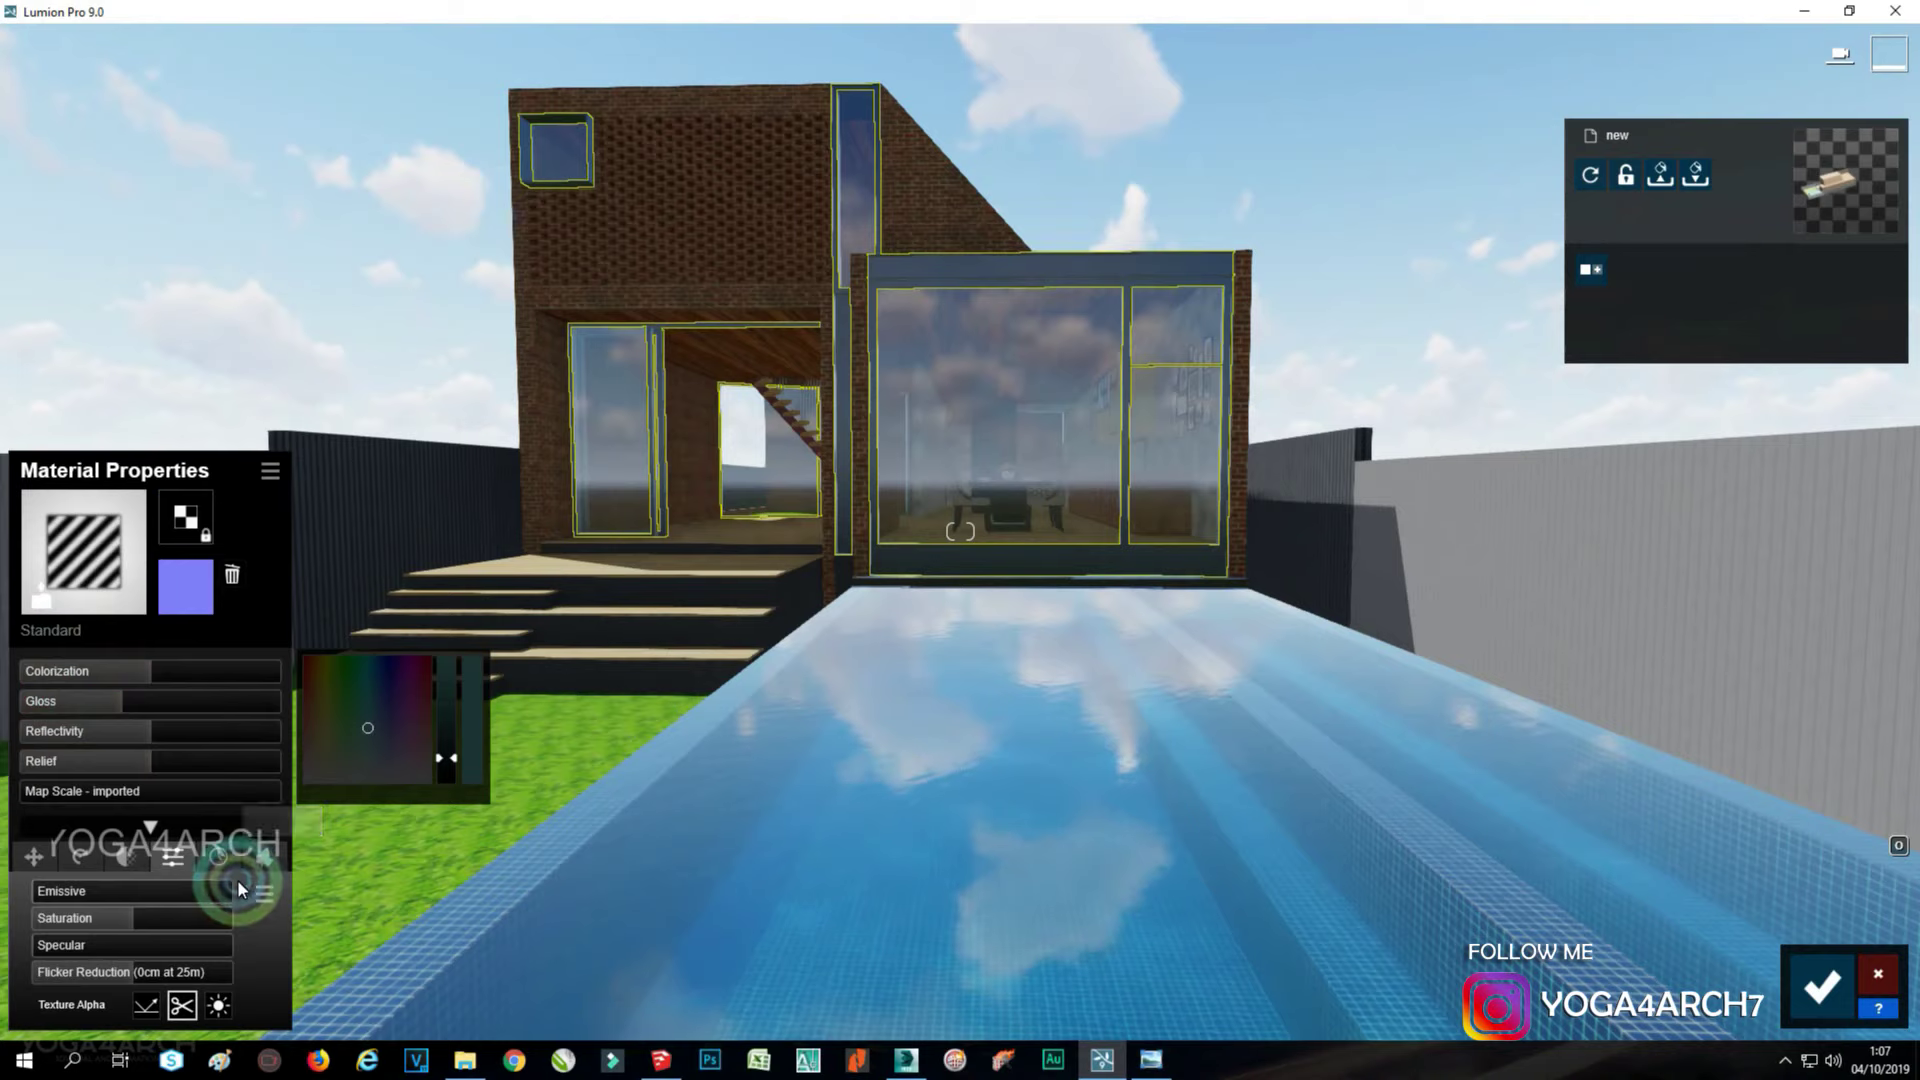
left_click(218, 856)
left_click(138, 931)
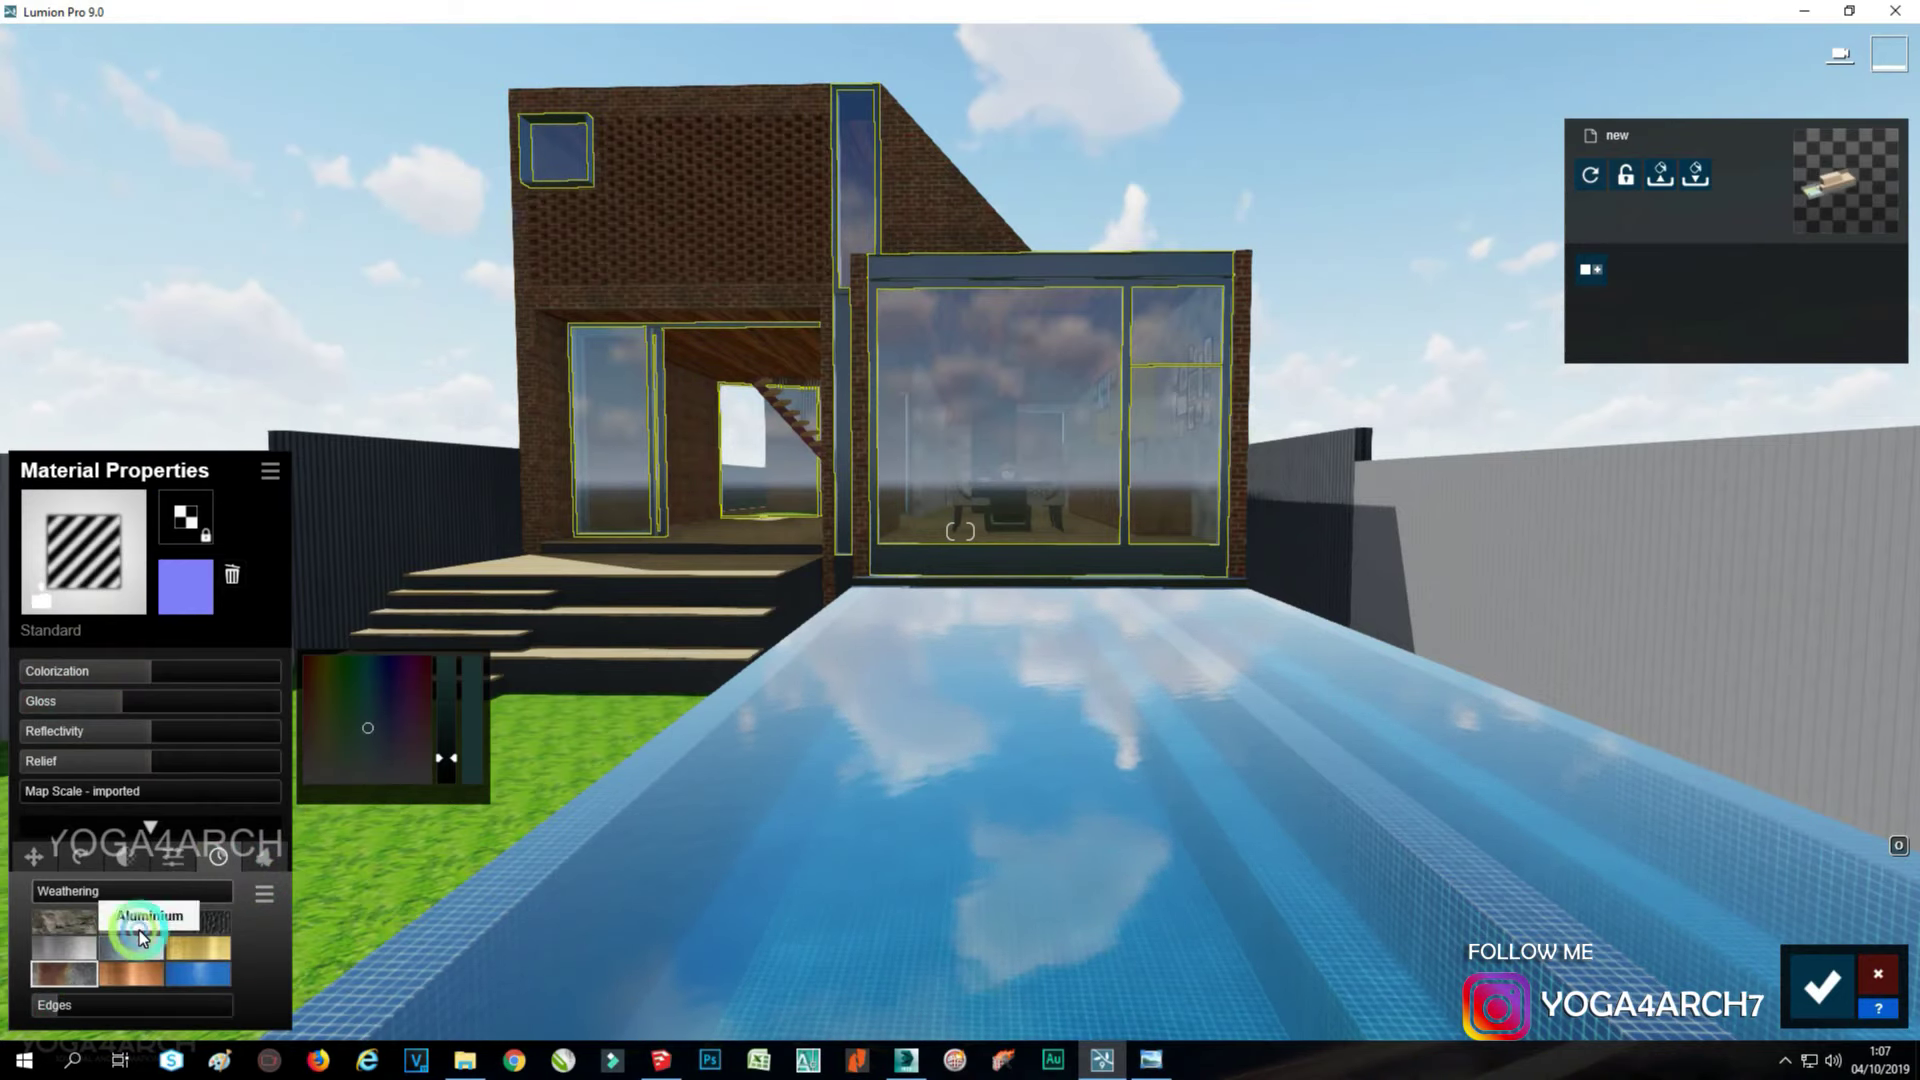
left_click(62, 944)
left_click_drag(158, 890, 117, 897, "shift")
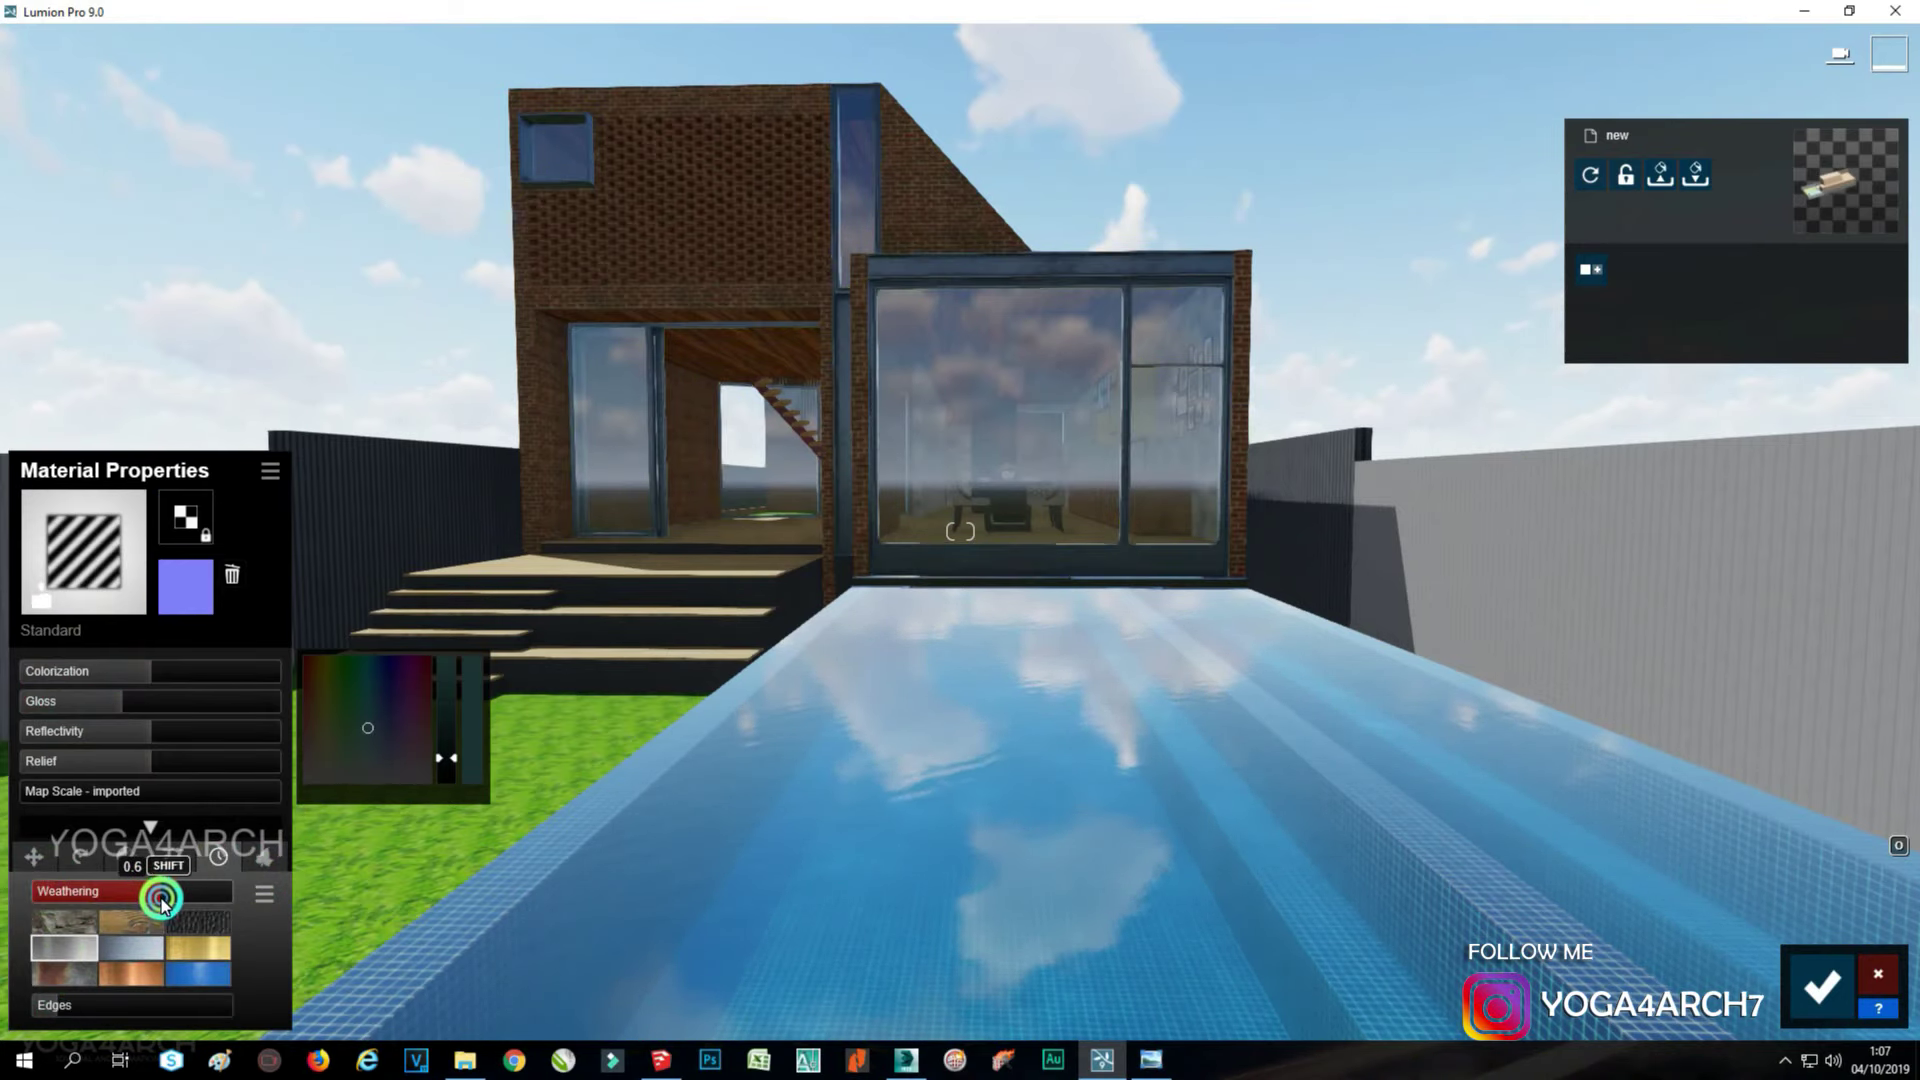
Turn the lawn into Wild Grass 01 from Nature > Grass, then close the editor.
left_click(771, 747)
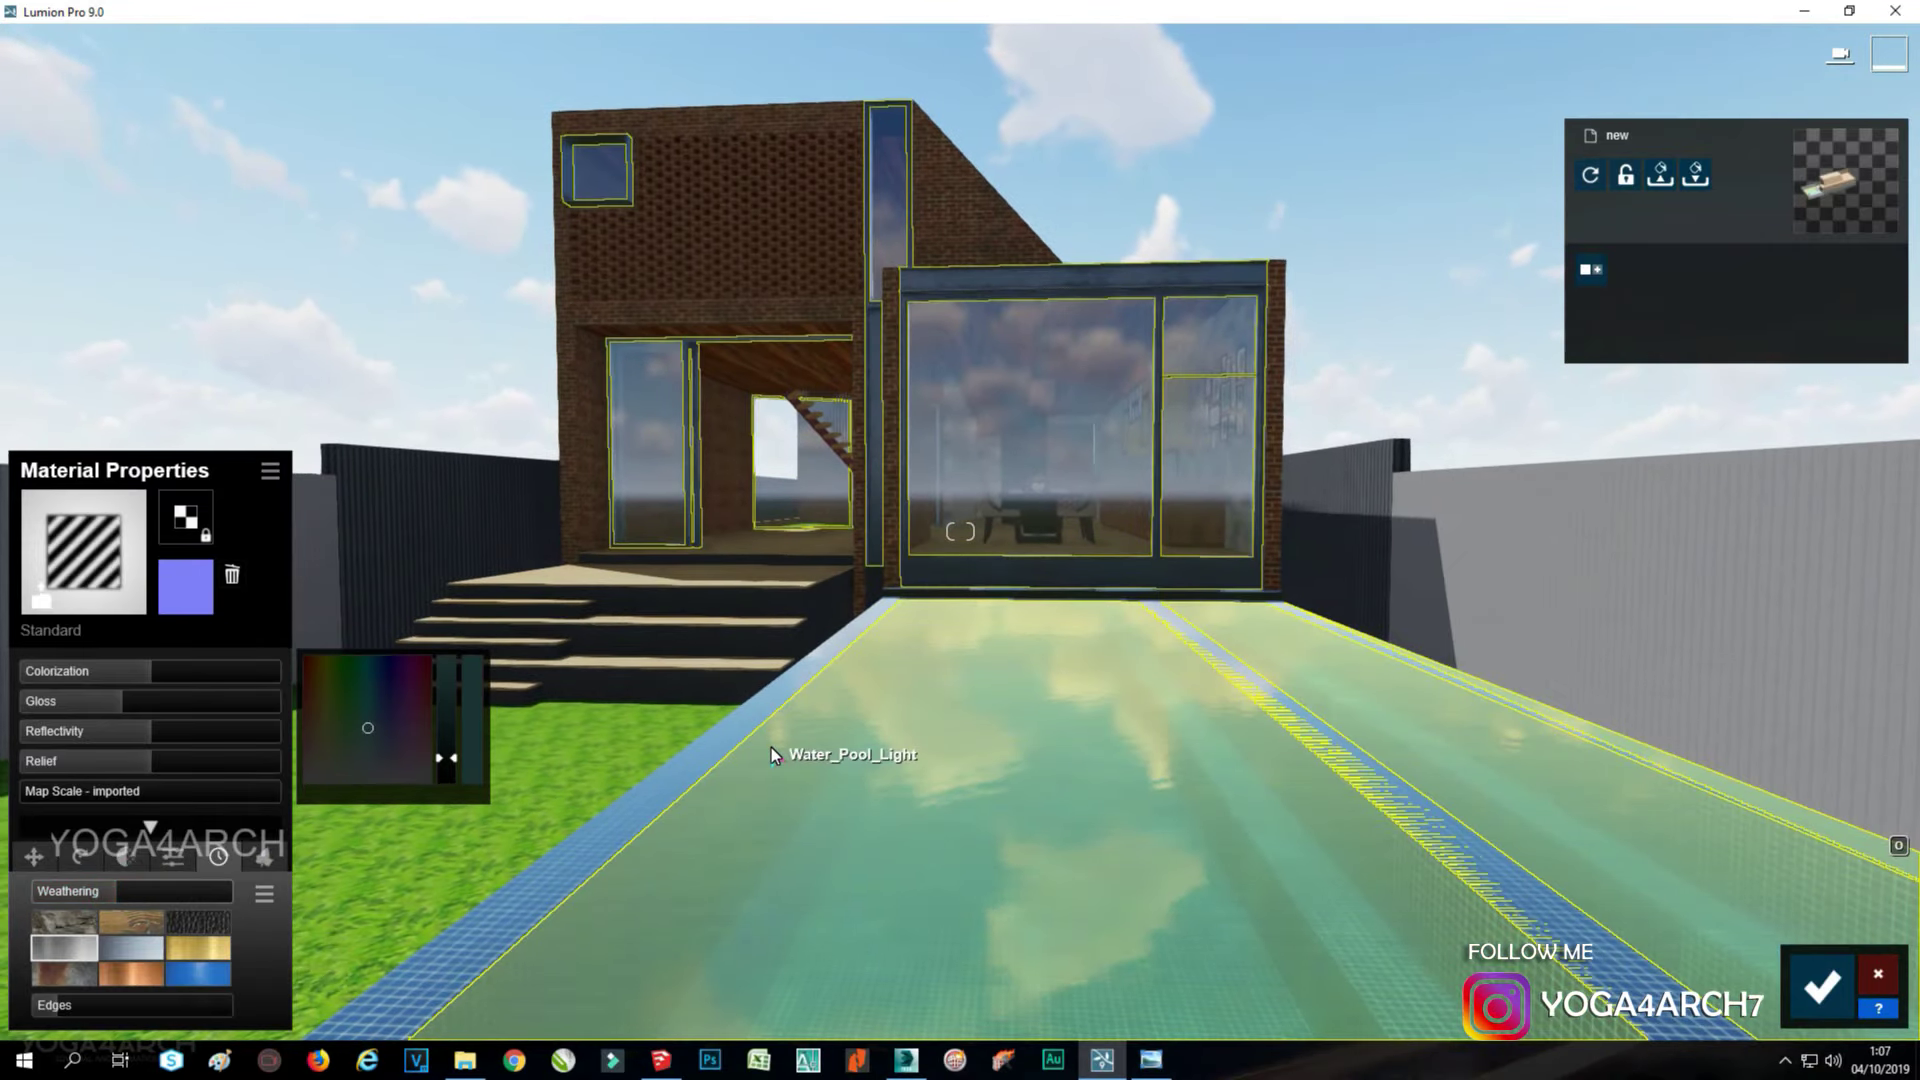
left_click(140, 358)
left_click(64, 358)
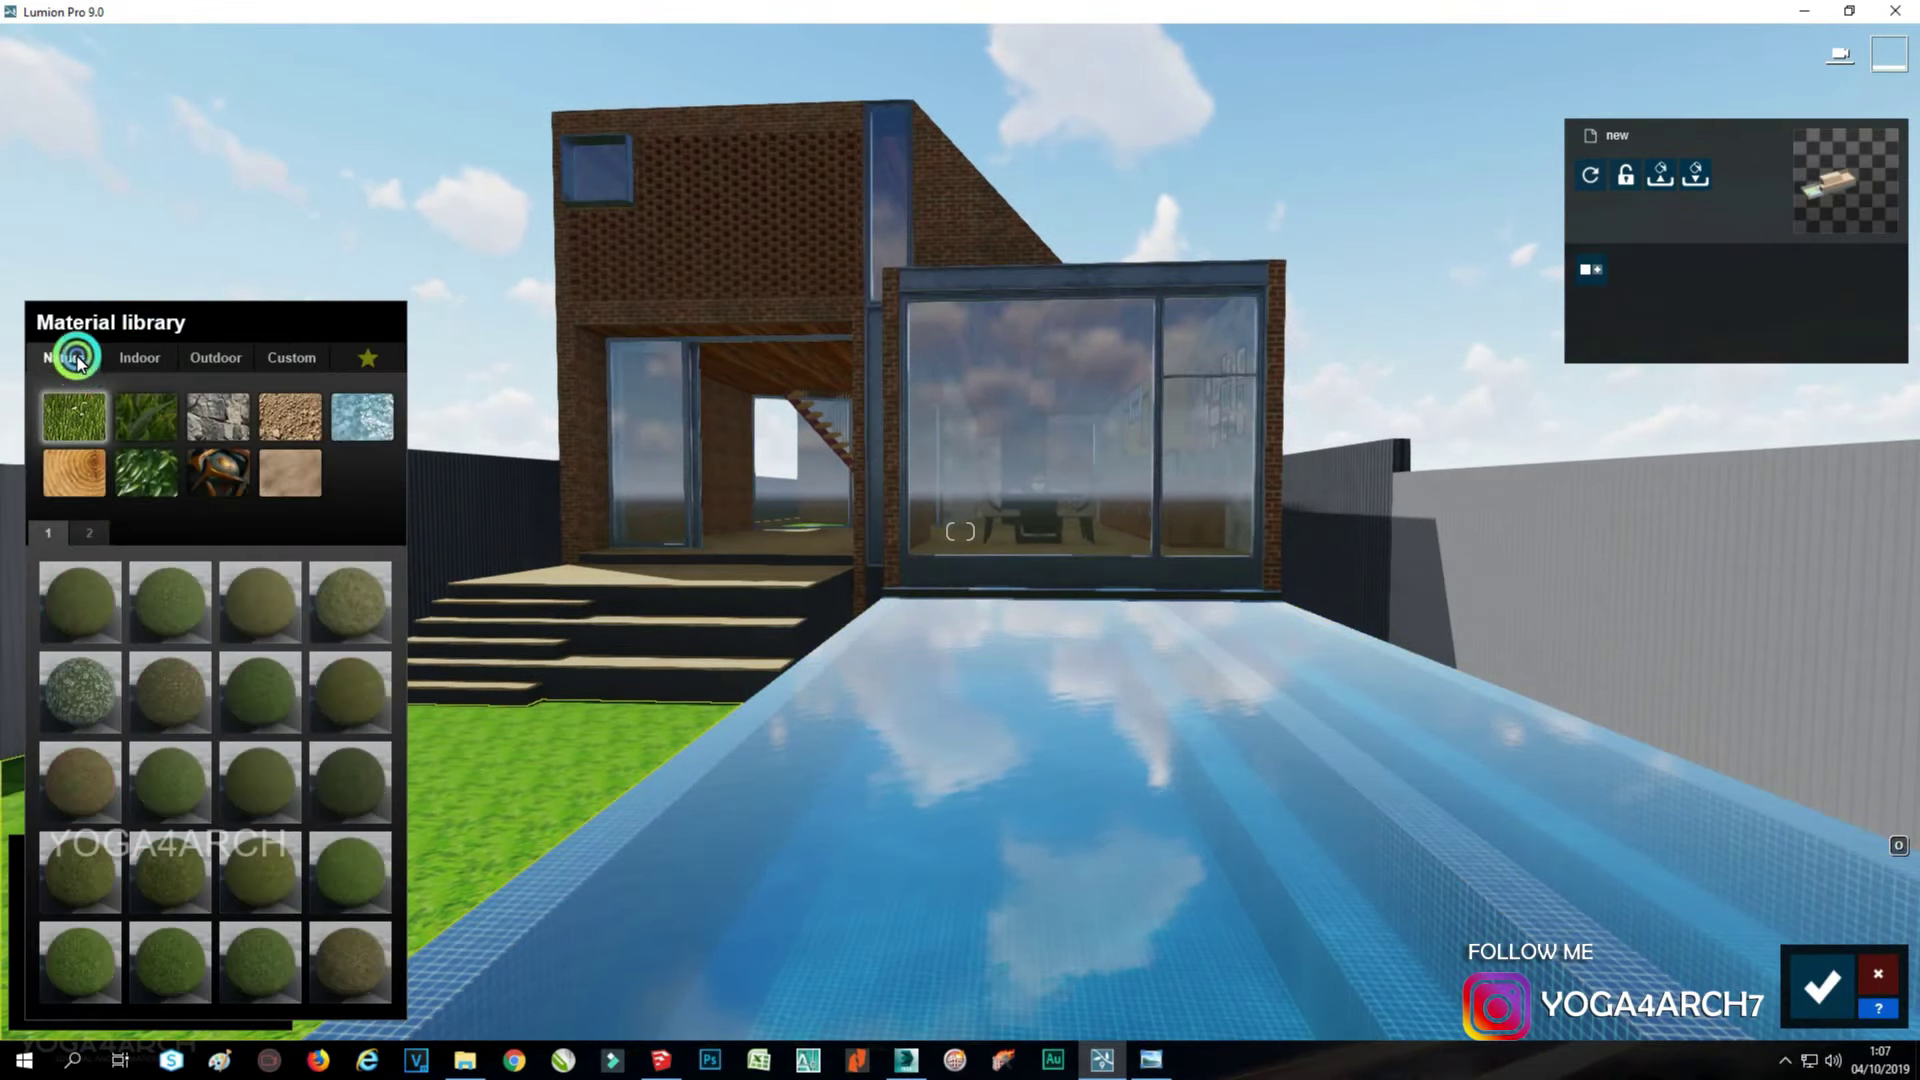
left_click(145, 415)
left_click(92, 880)
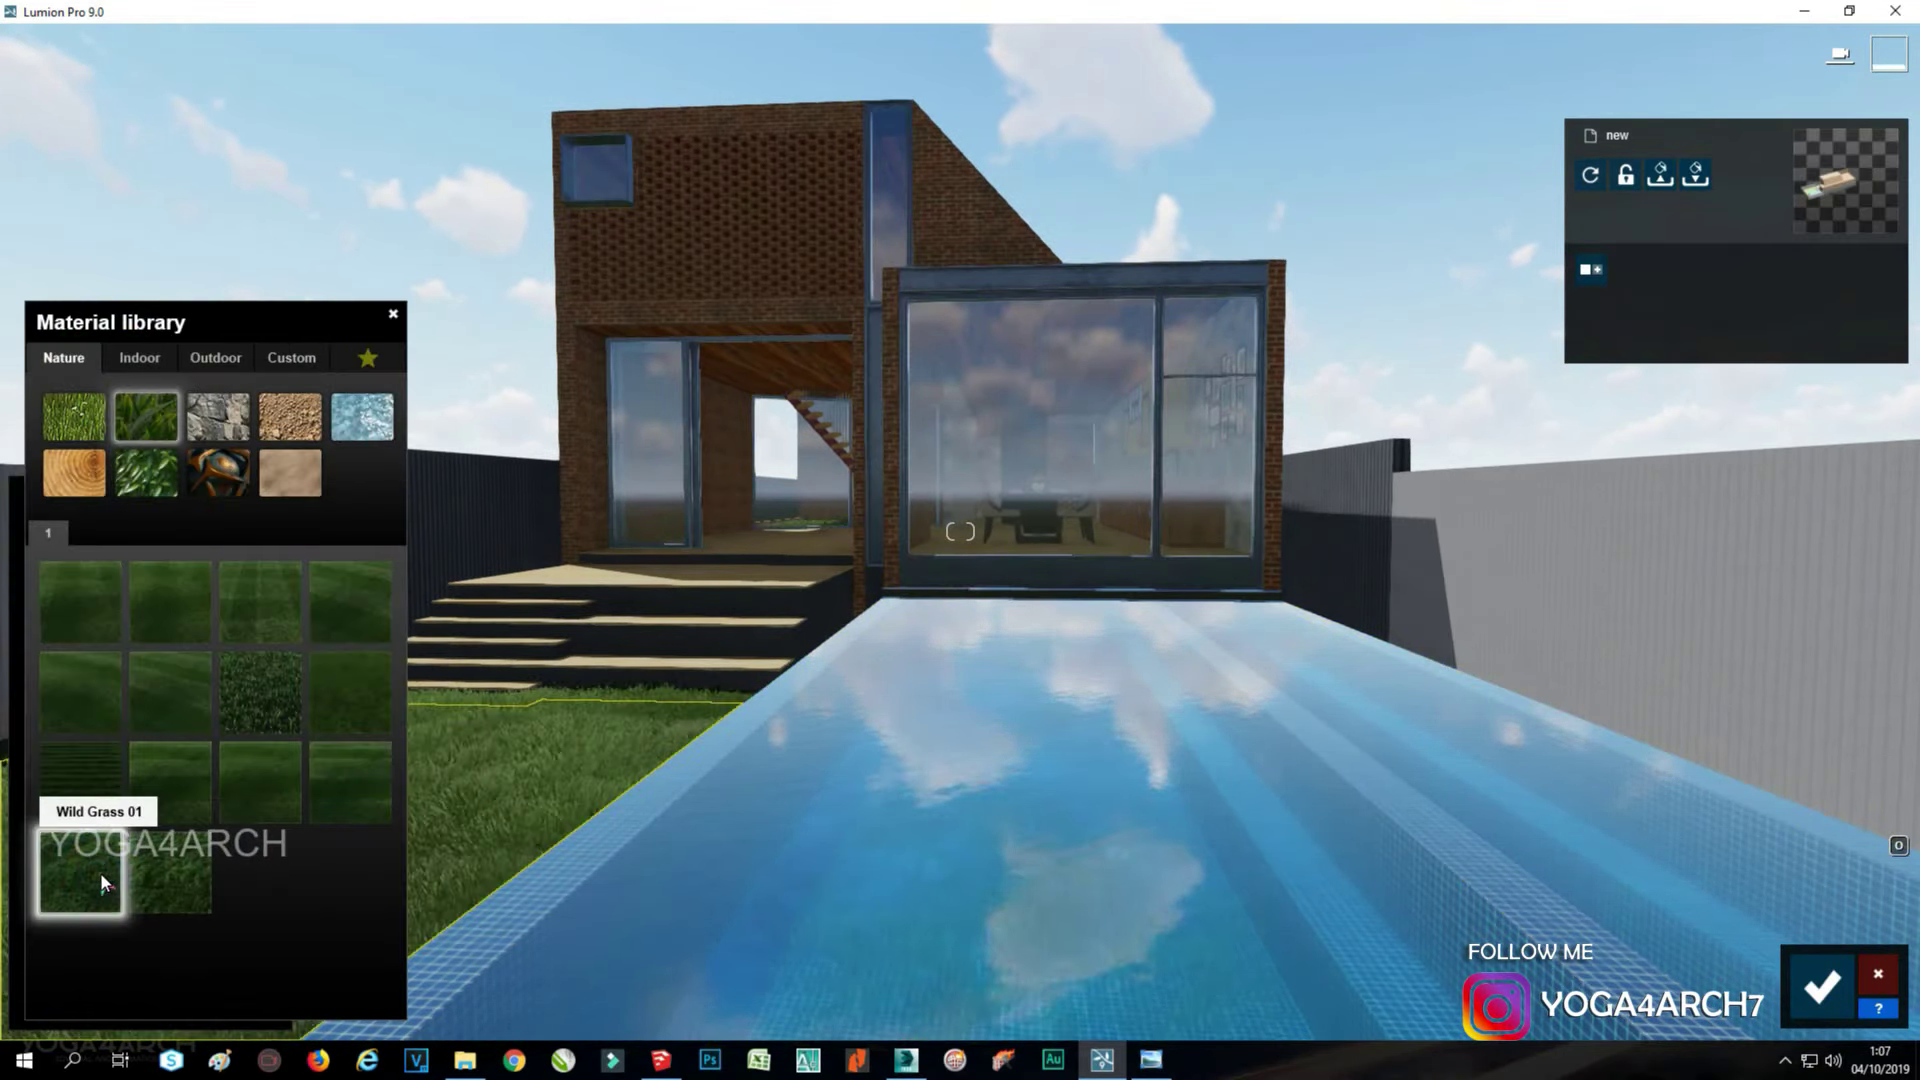
left_click(177, 885)
left_click(1820, 987)
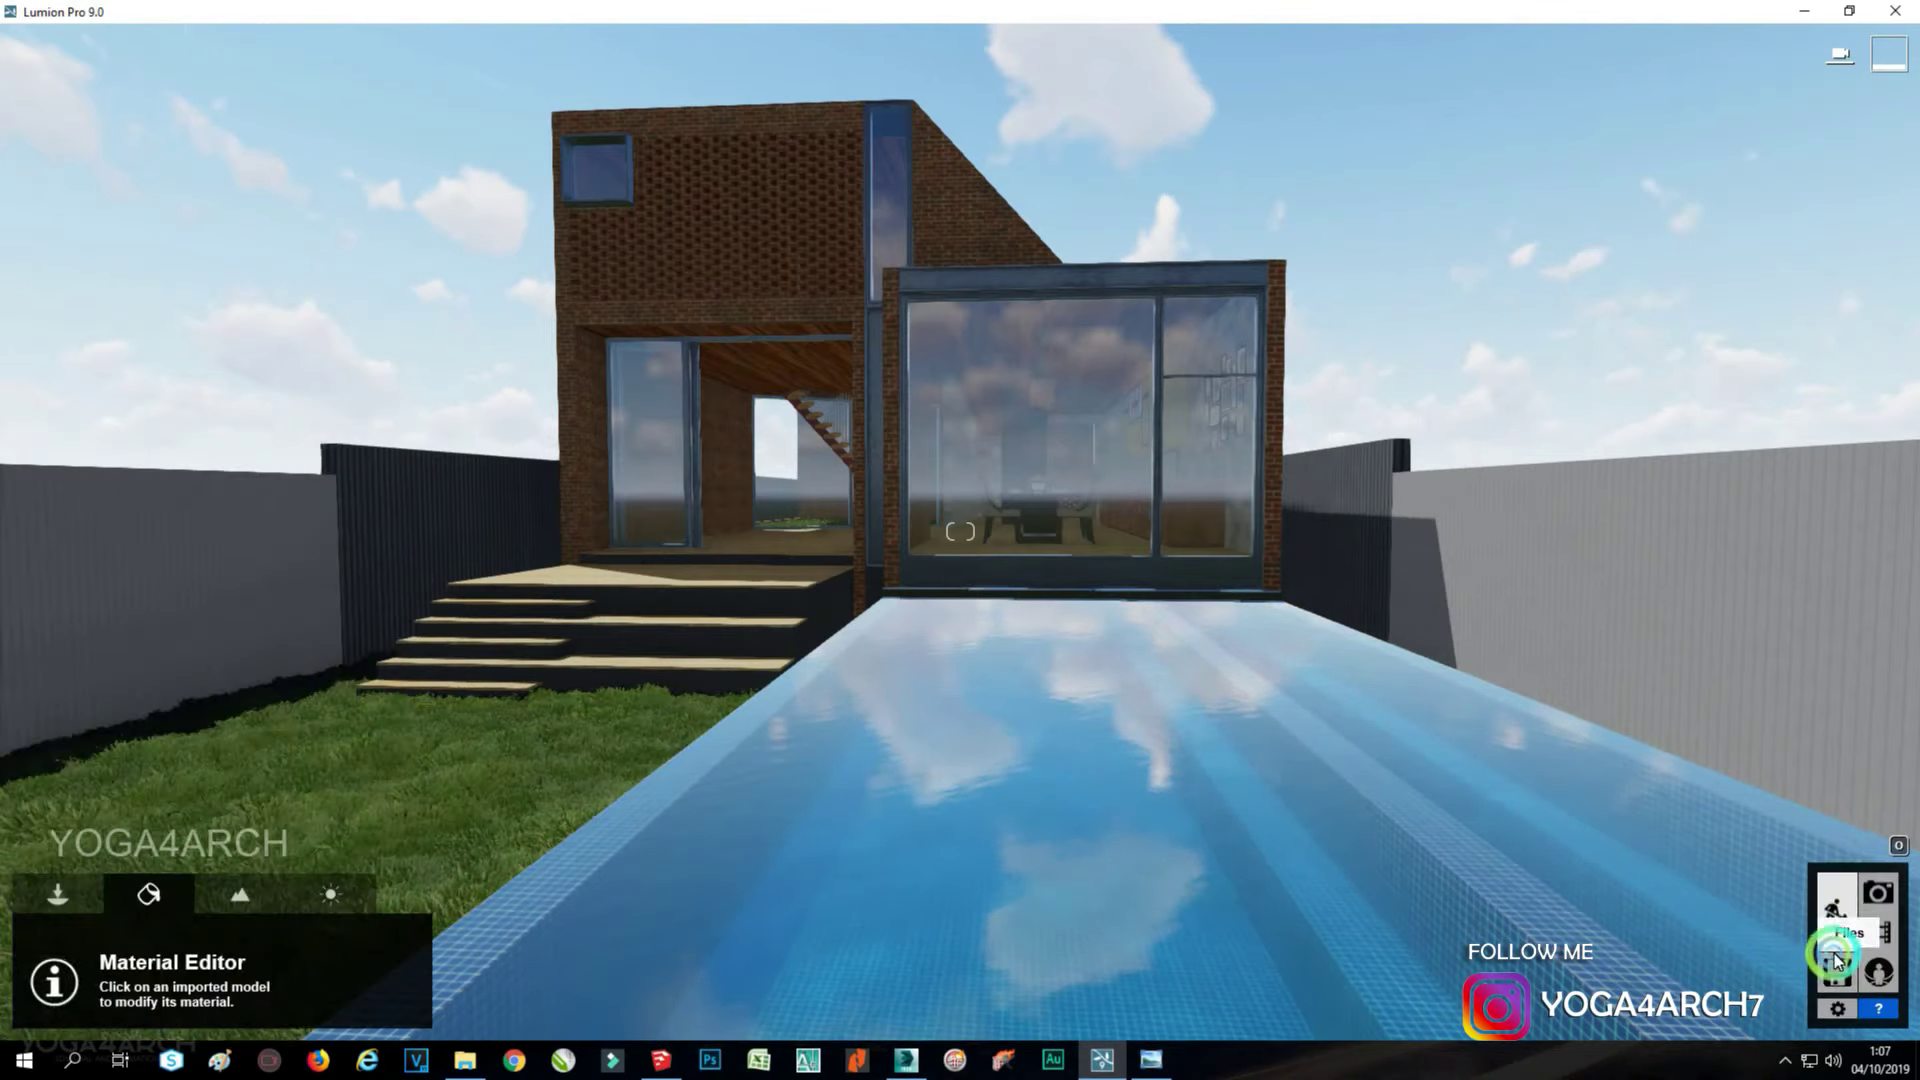
Restore the Photo 1 camera and apply the Overcast style.
left_click(1878, 891)
key("shift+1")
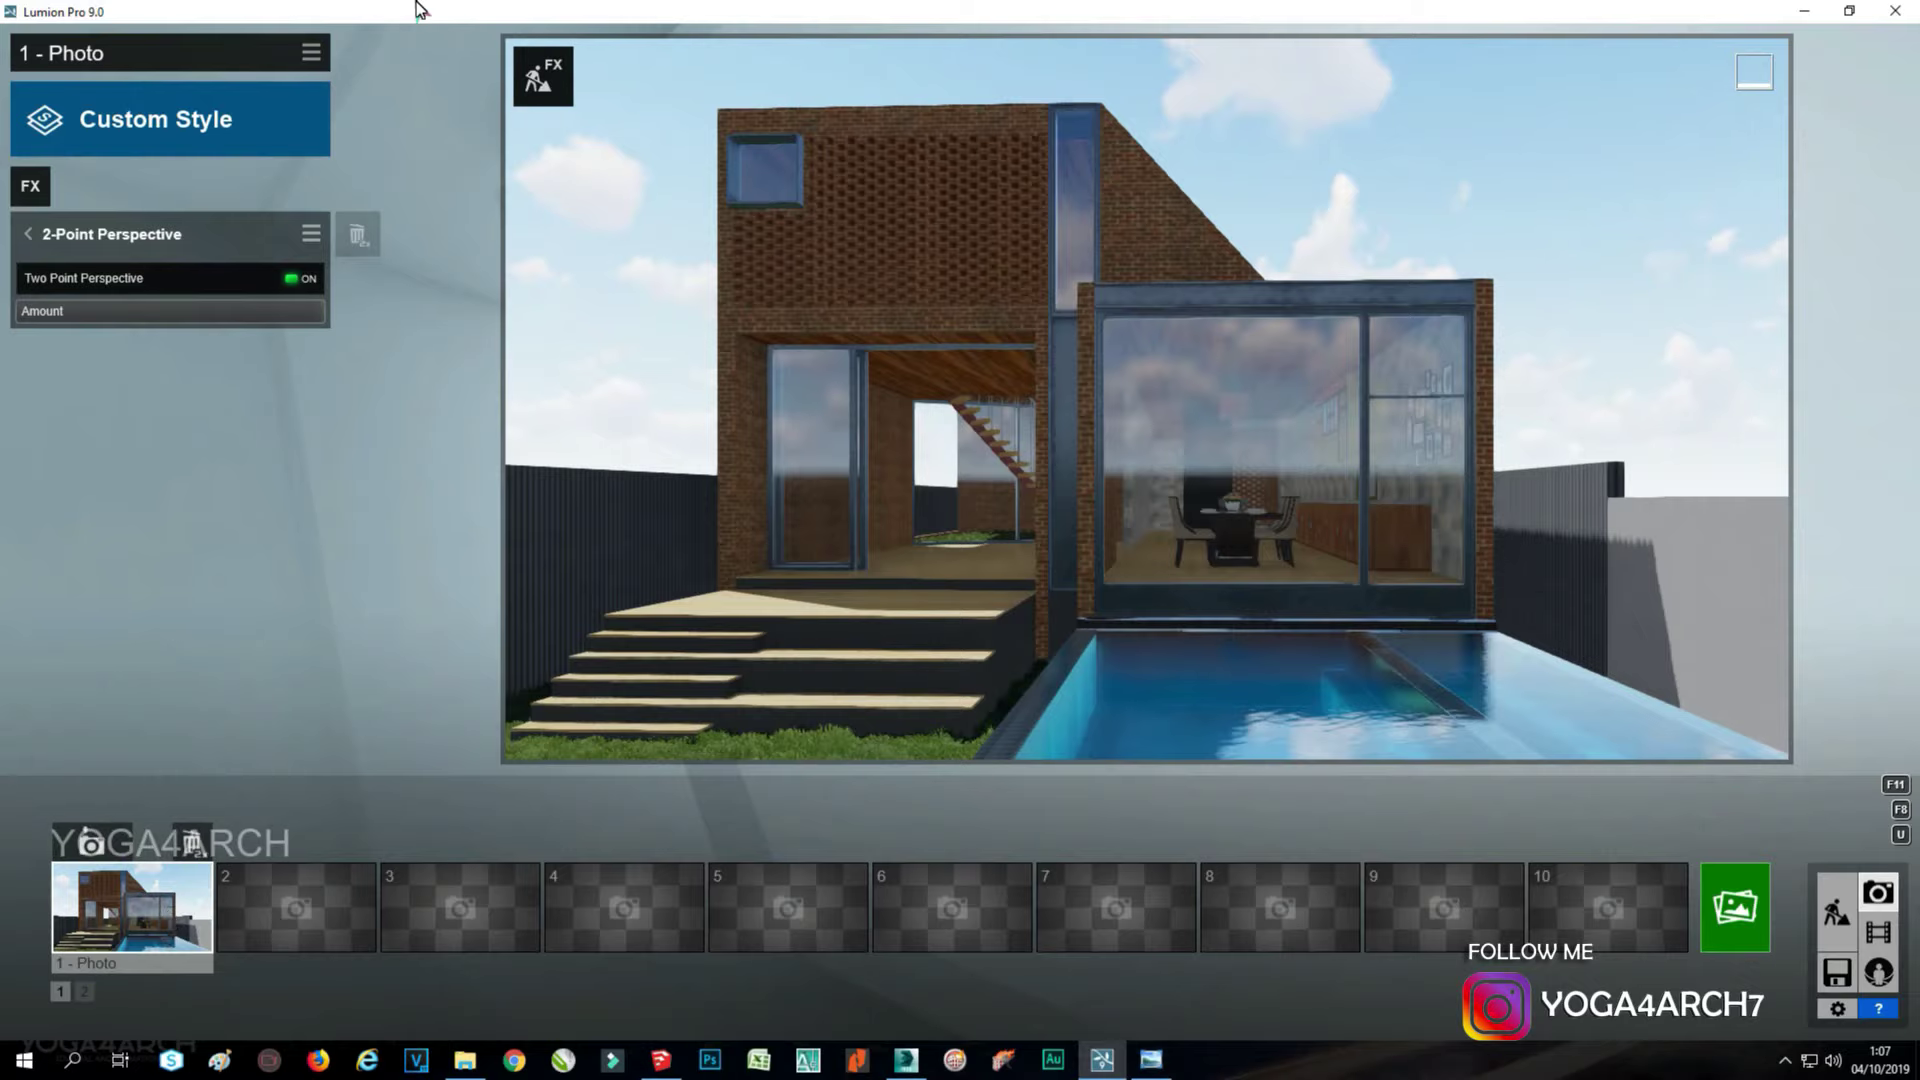
left_click(158, 117)
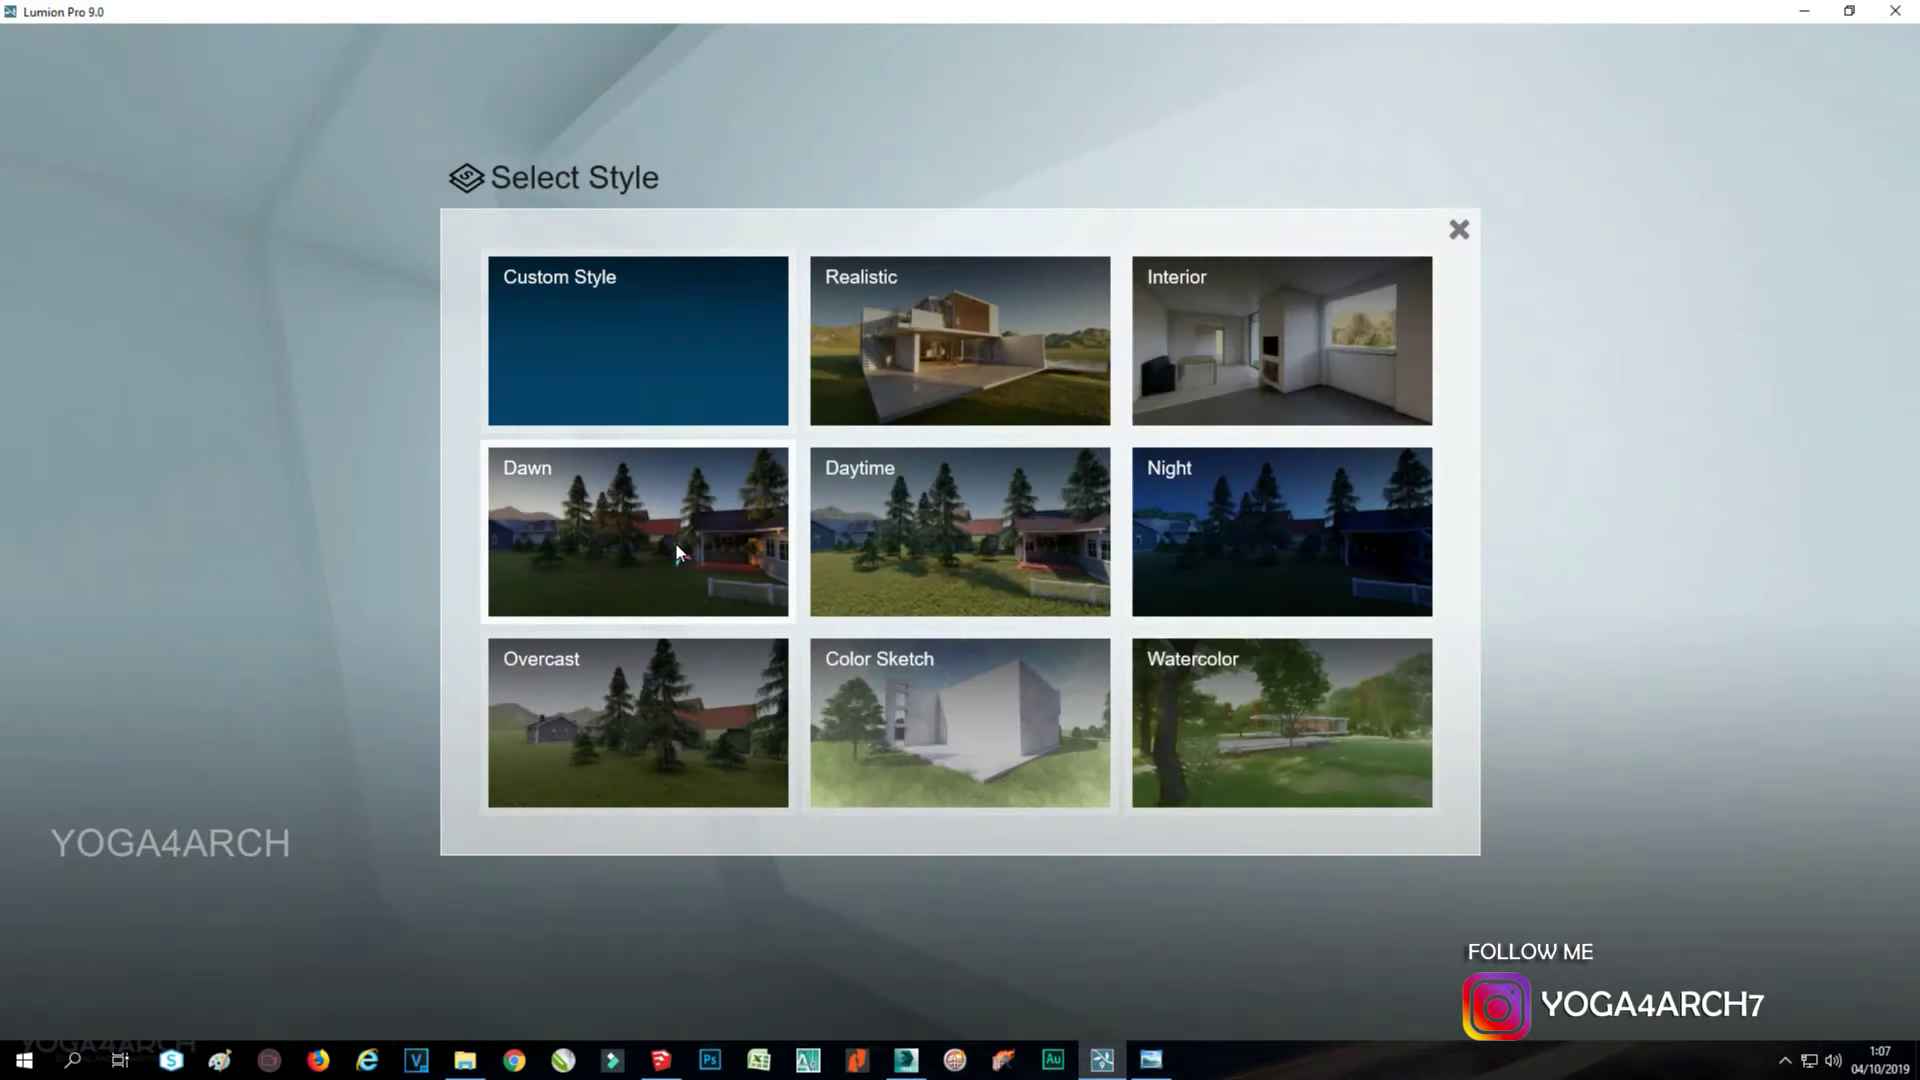
left_click(625, 645)
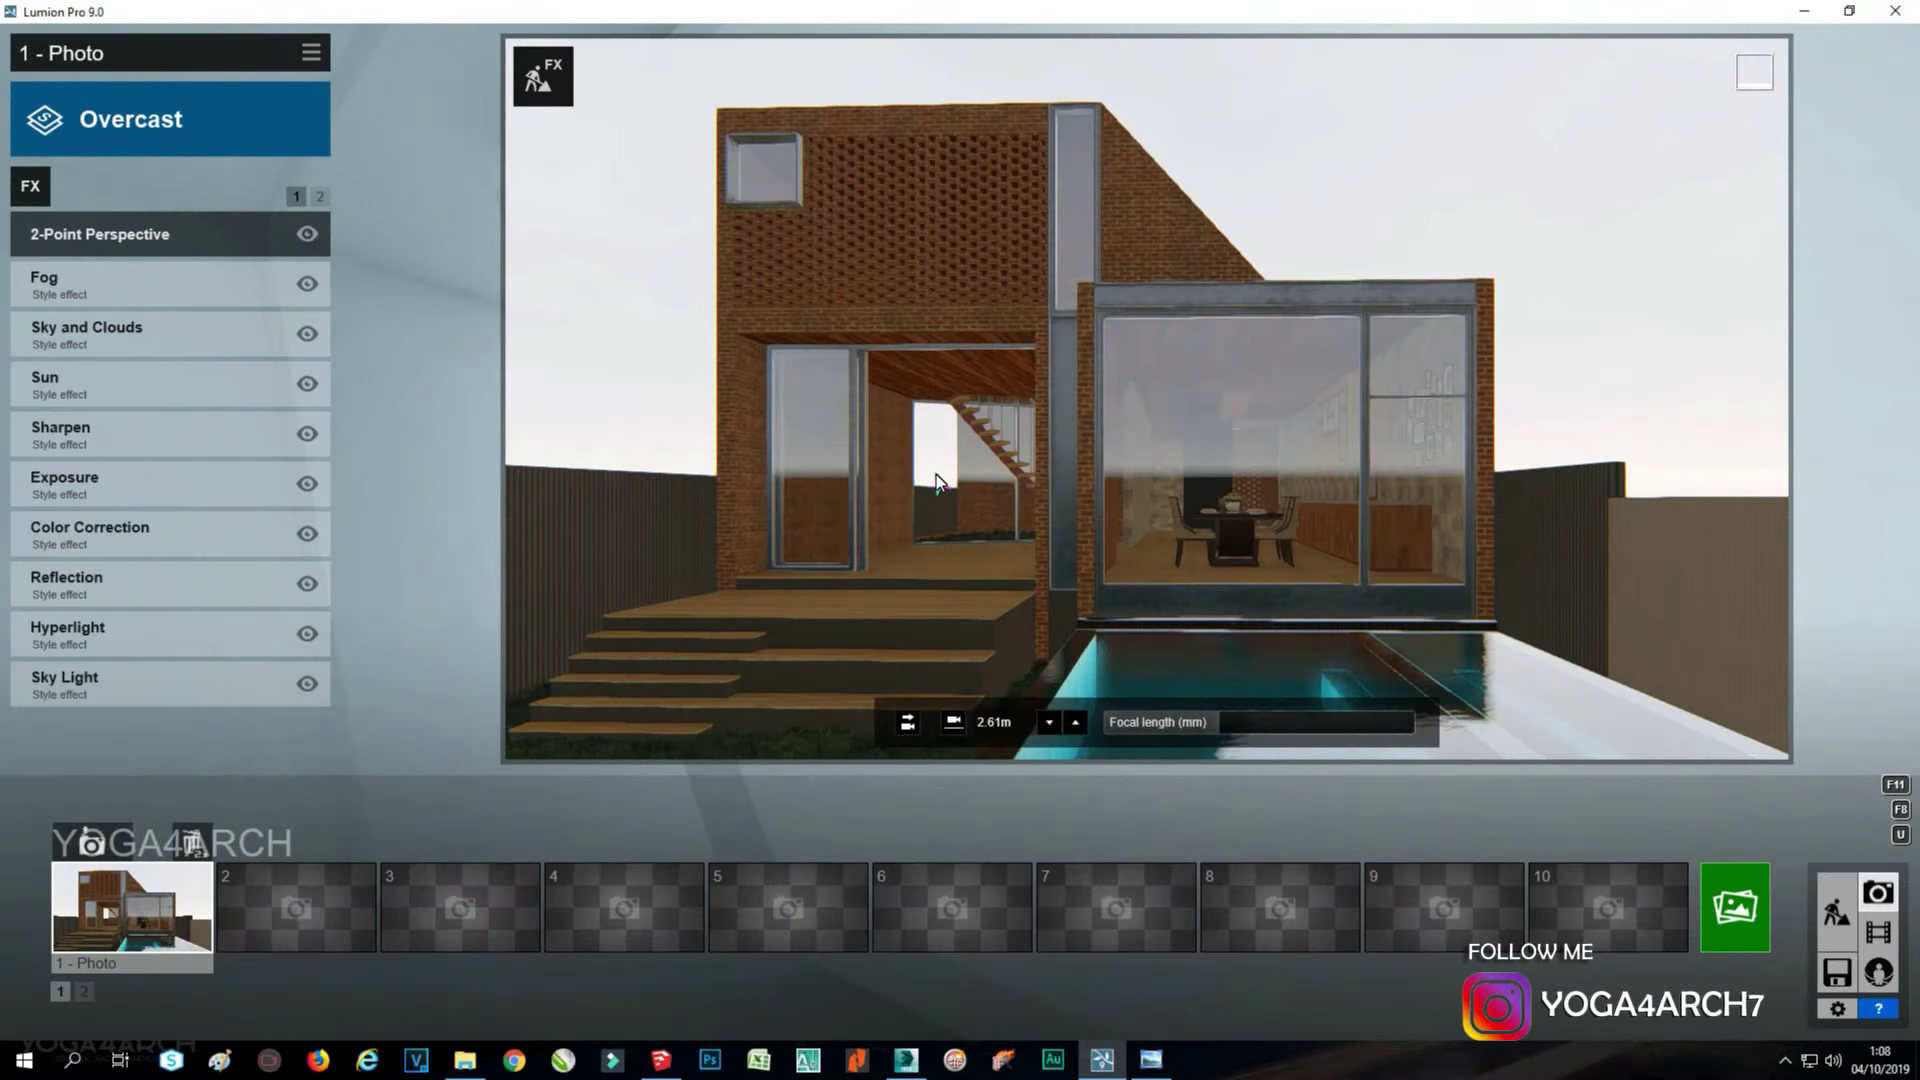
Move the camera slightly closer and lower to about 2.35m, and store it in Photo 1.
key("w")
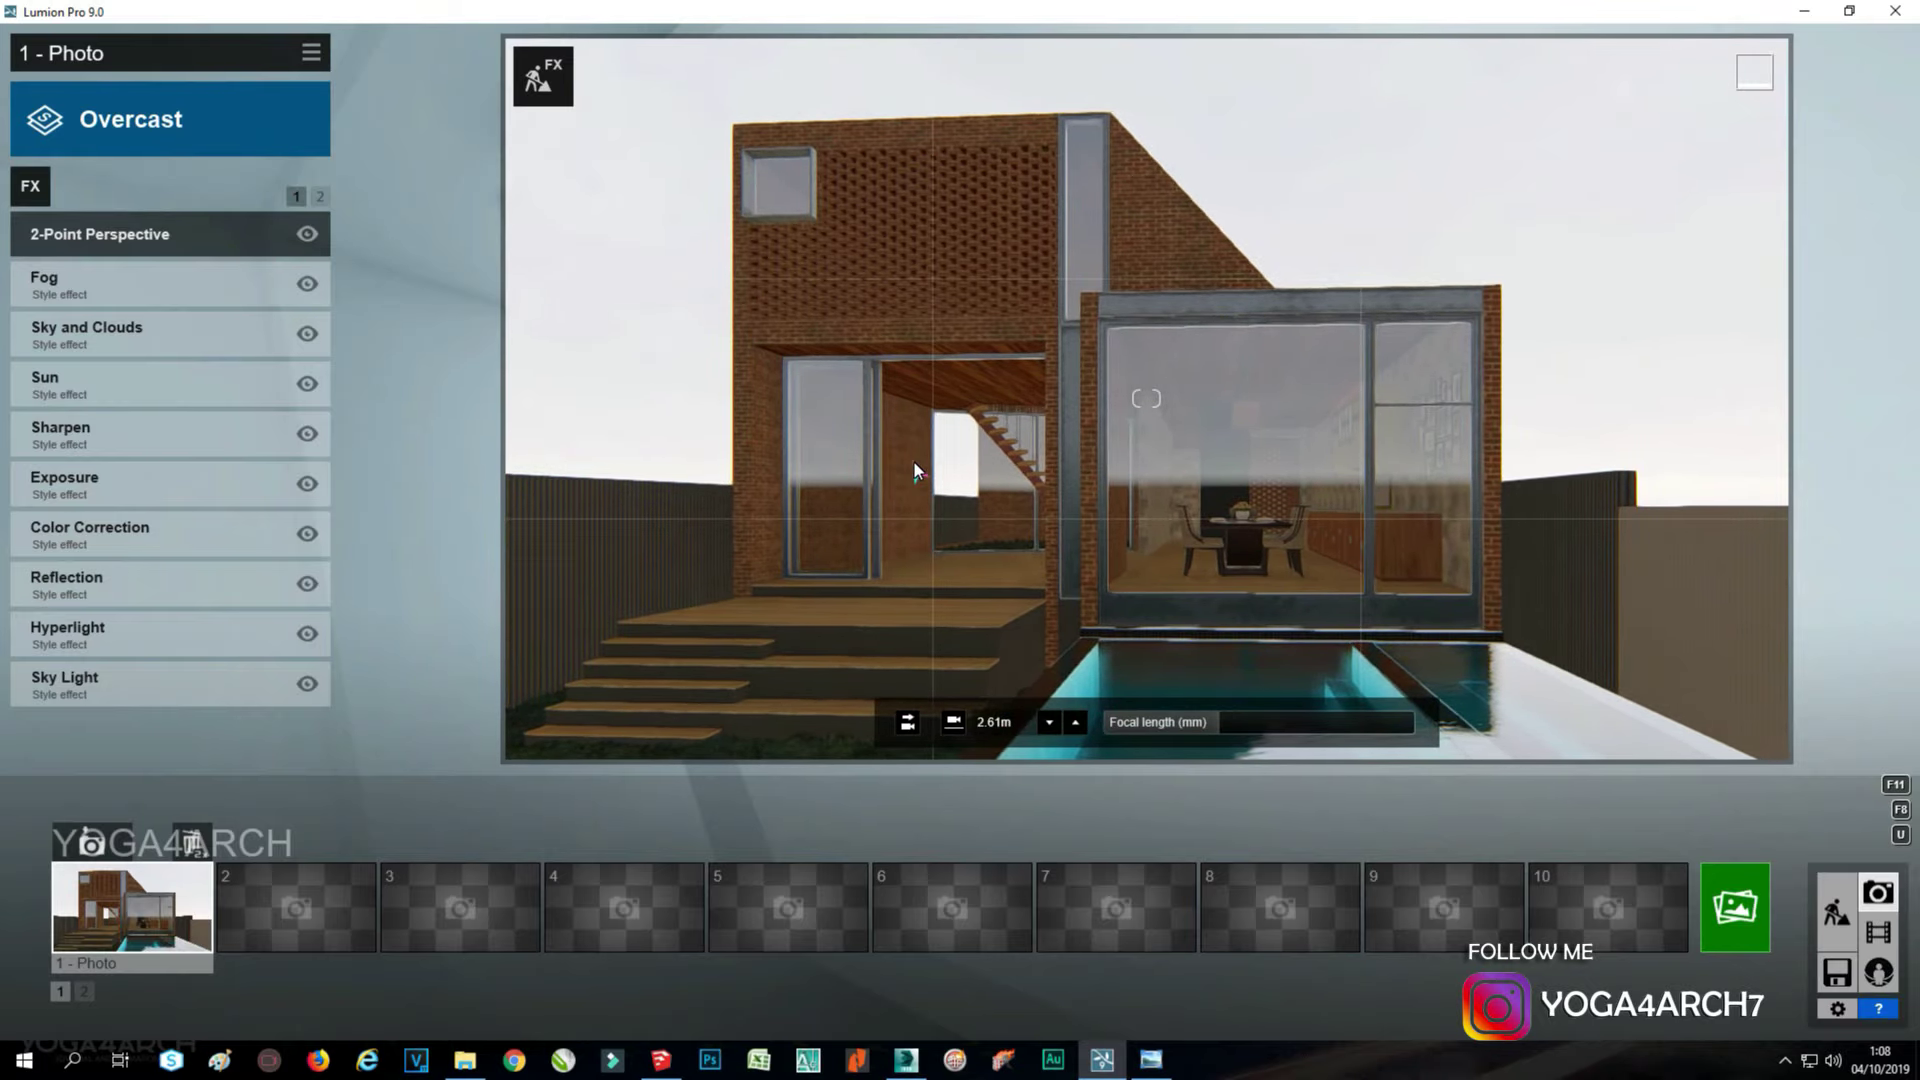
key("e")
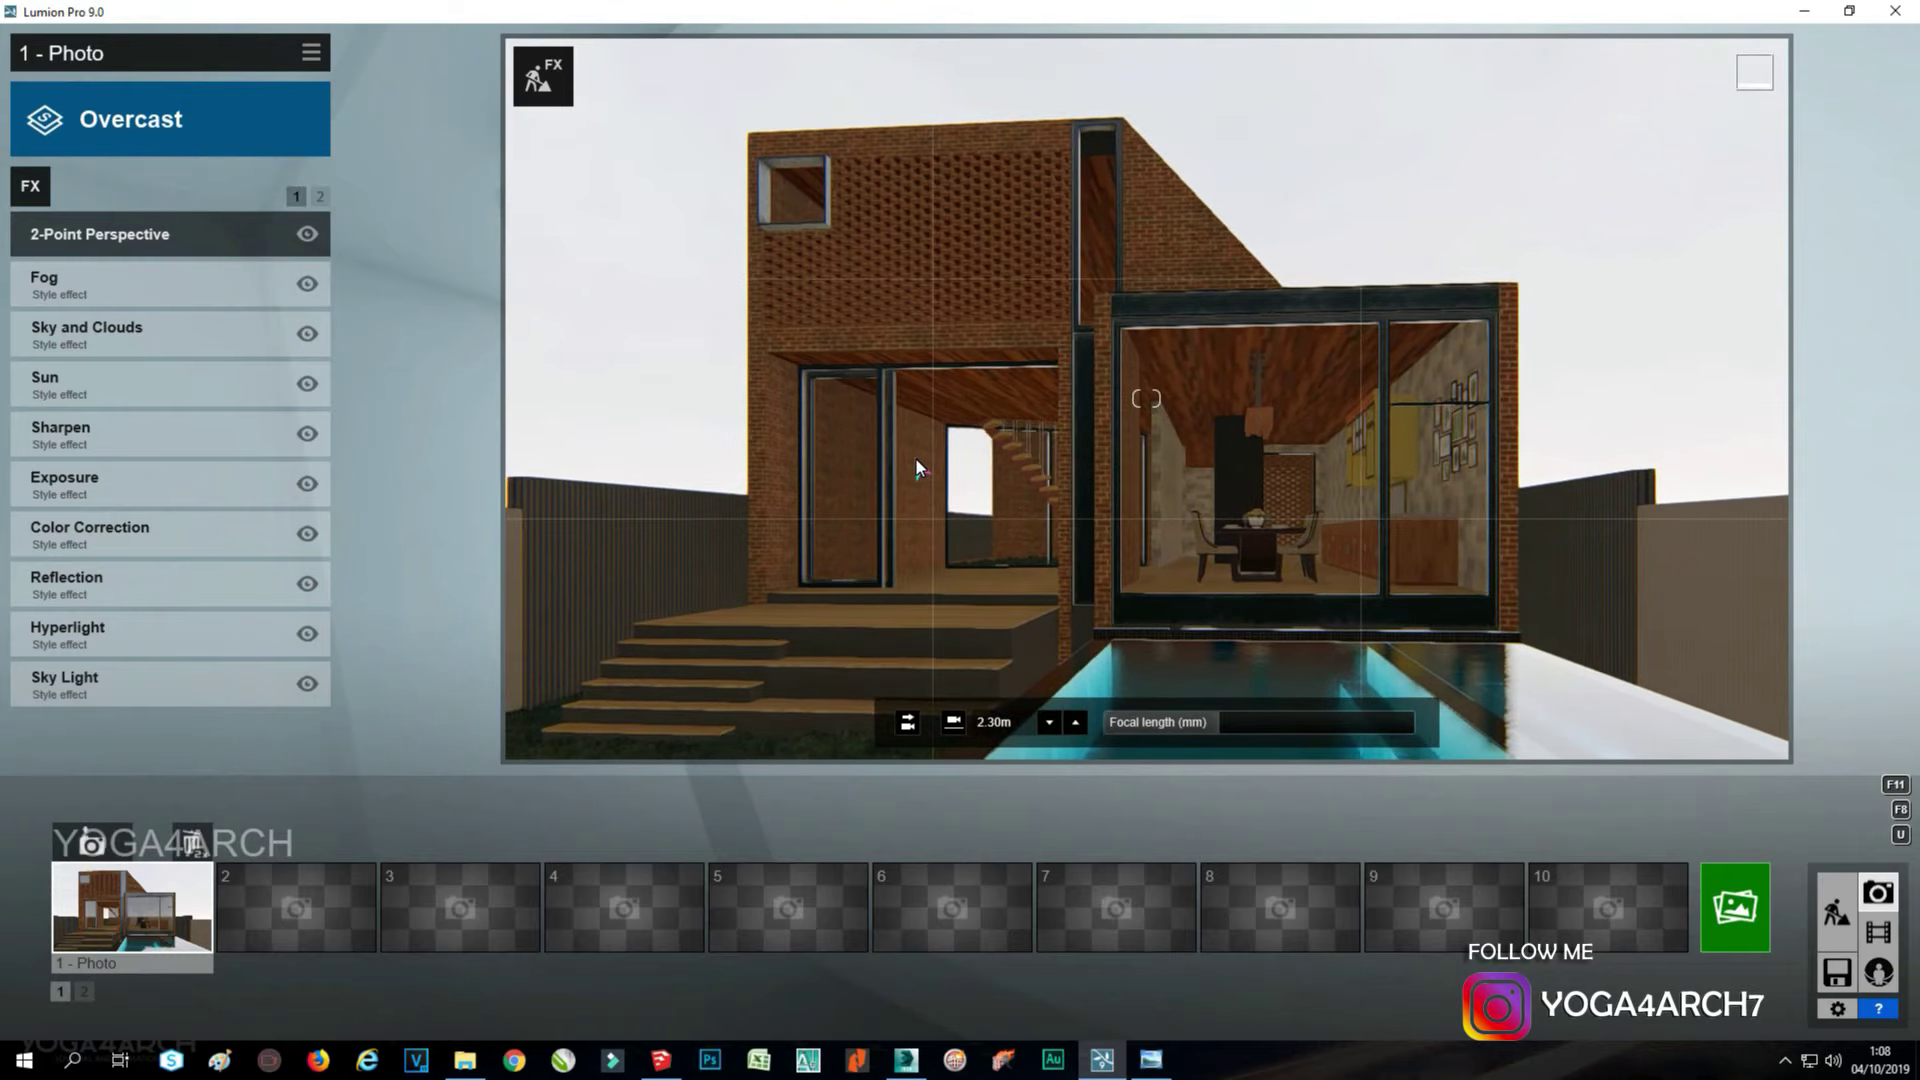
key("w")
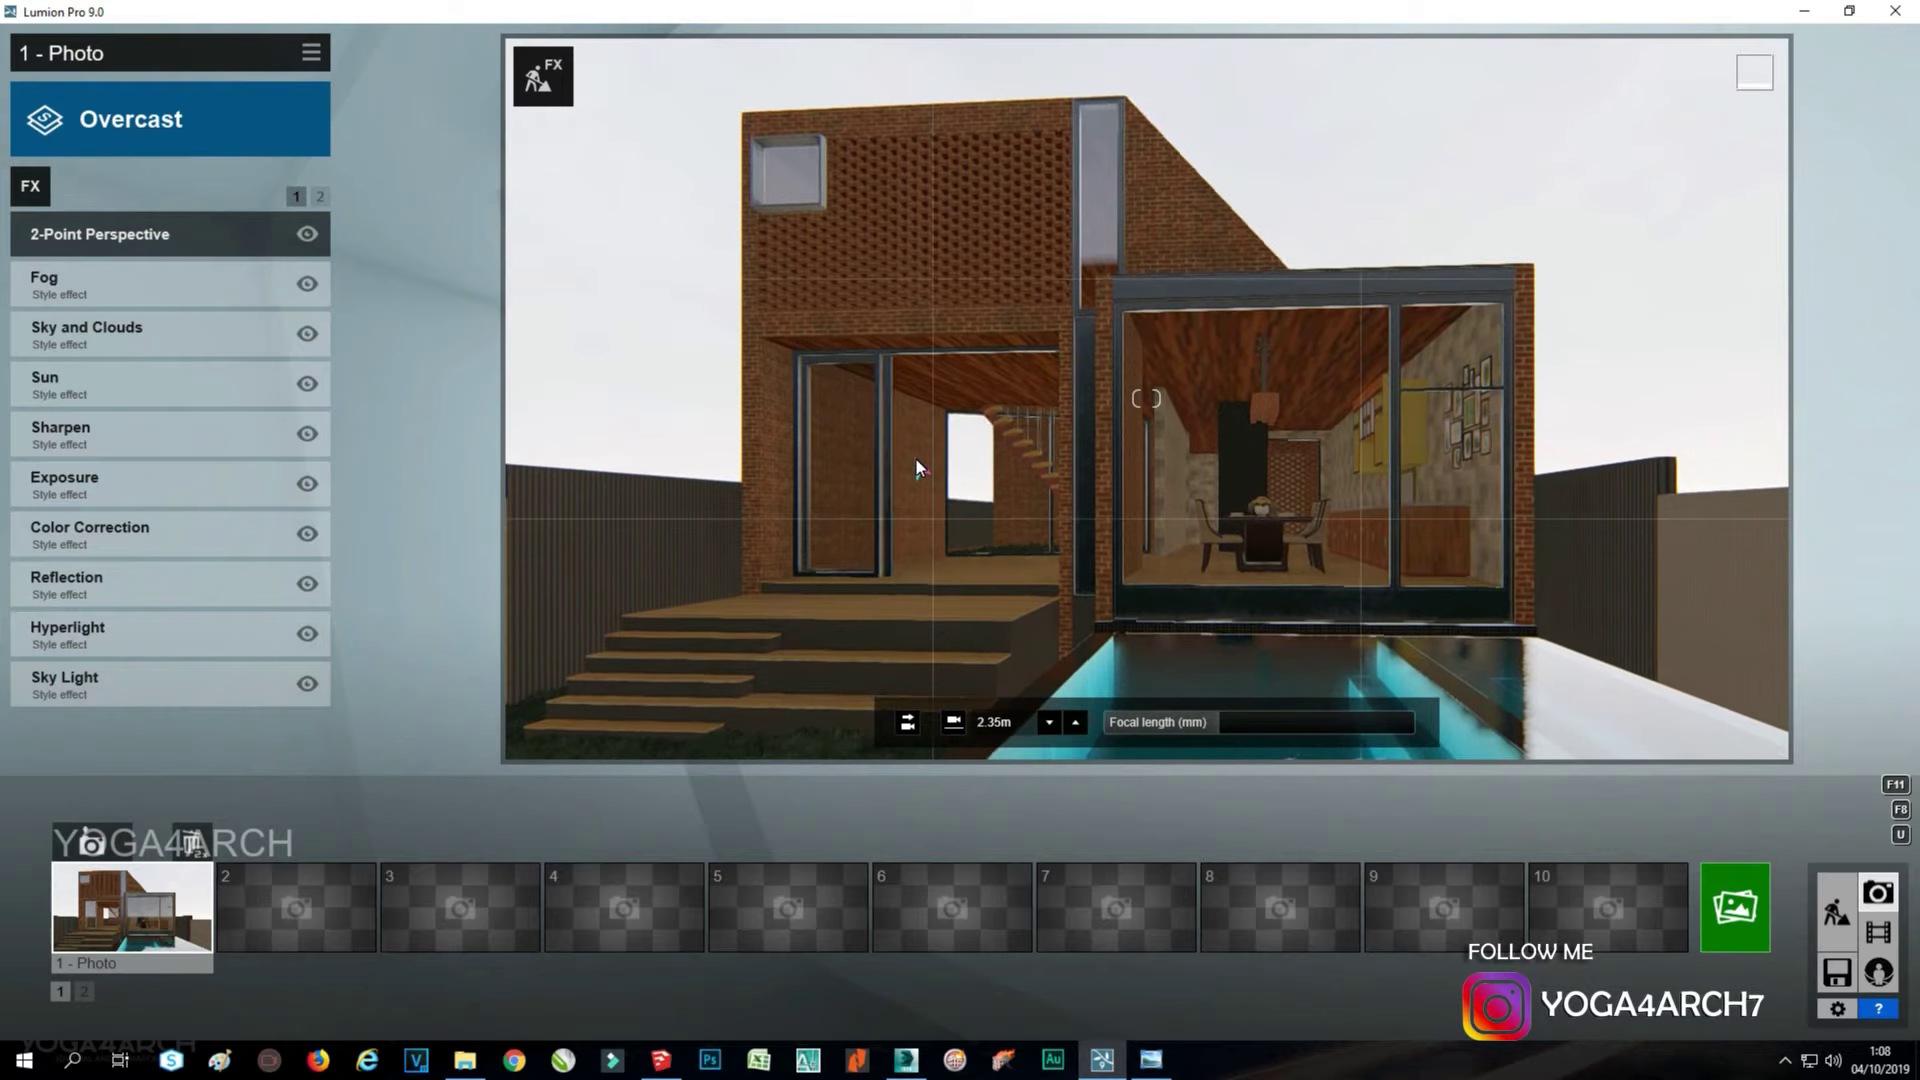
left_click(91, 843)
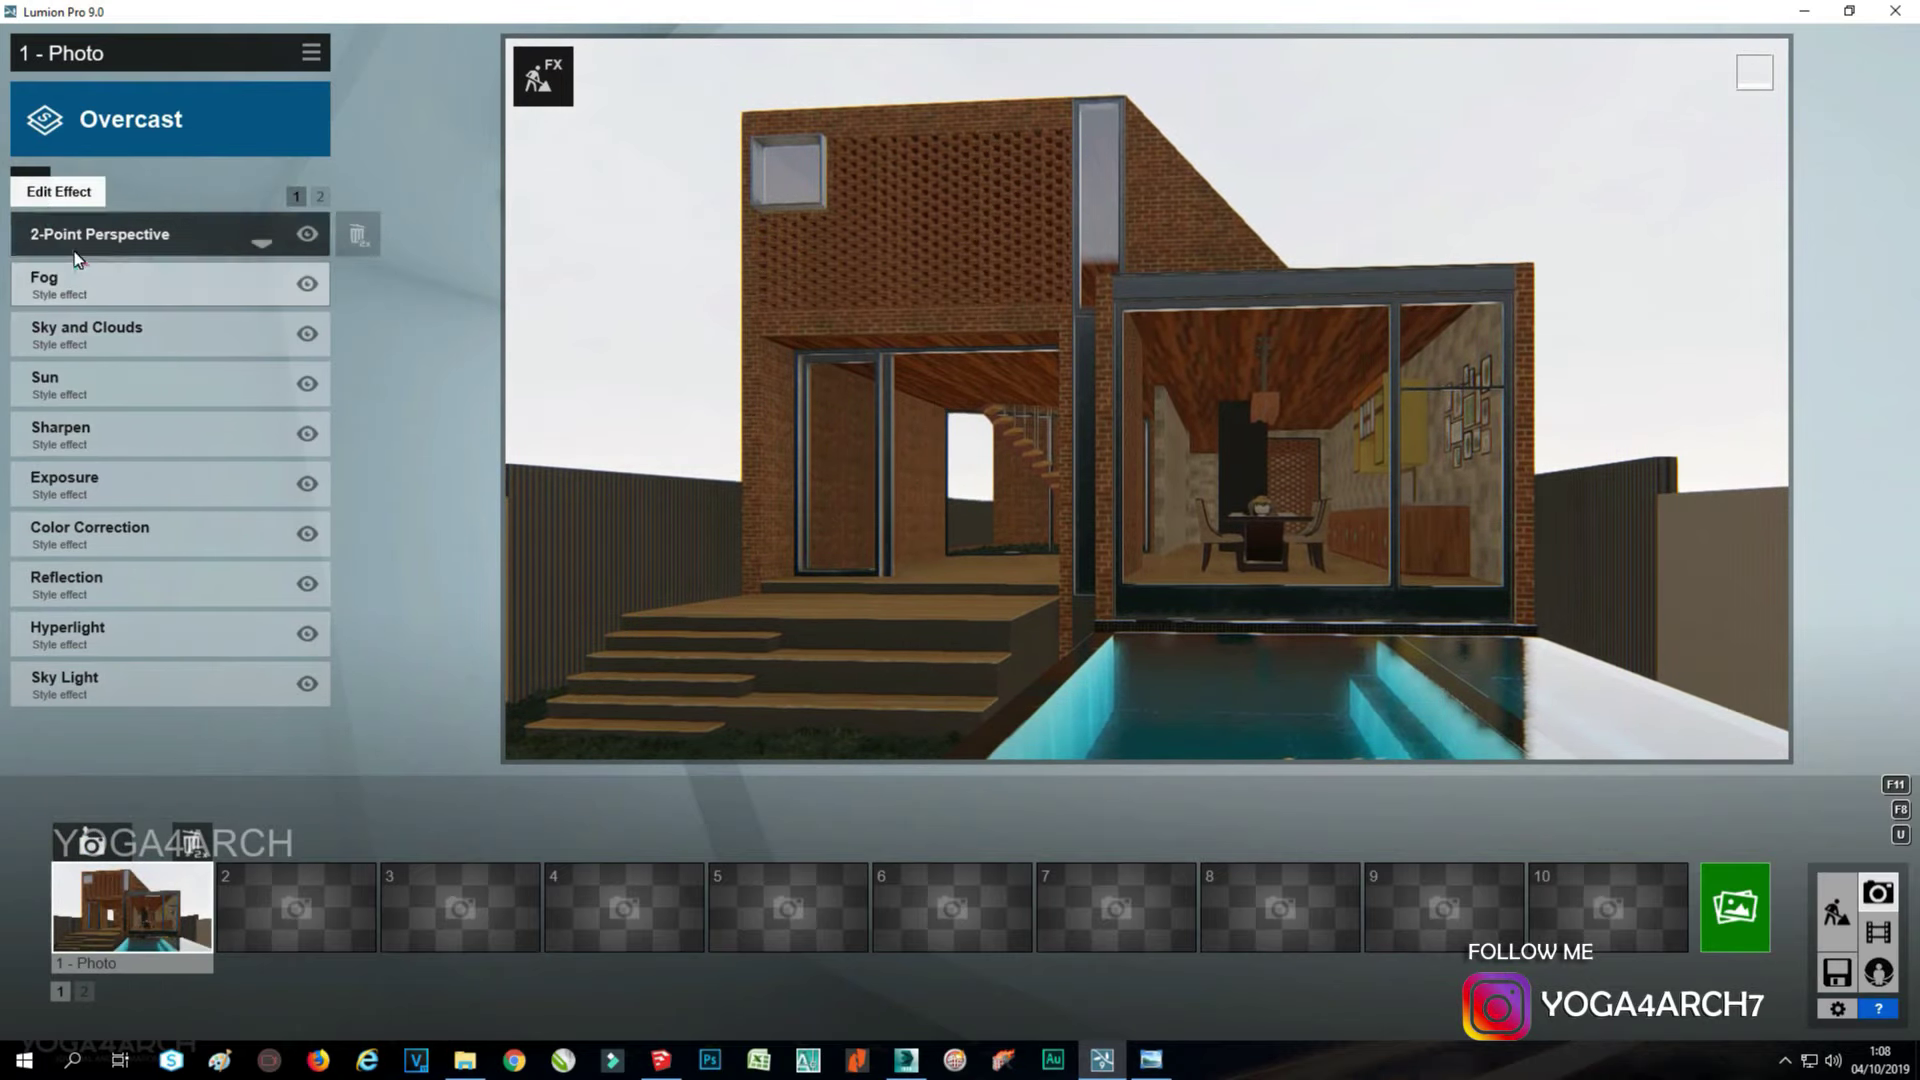
mouse_move(1442, 906)
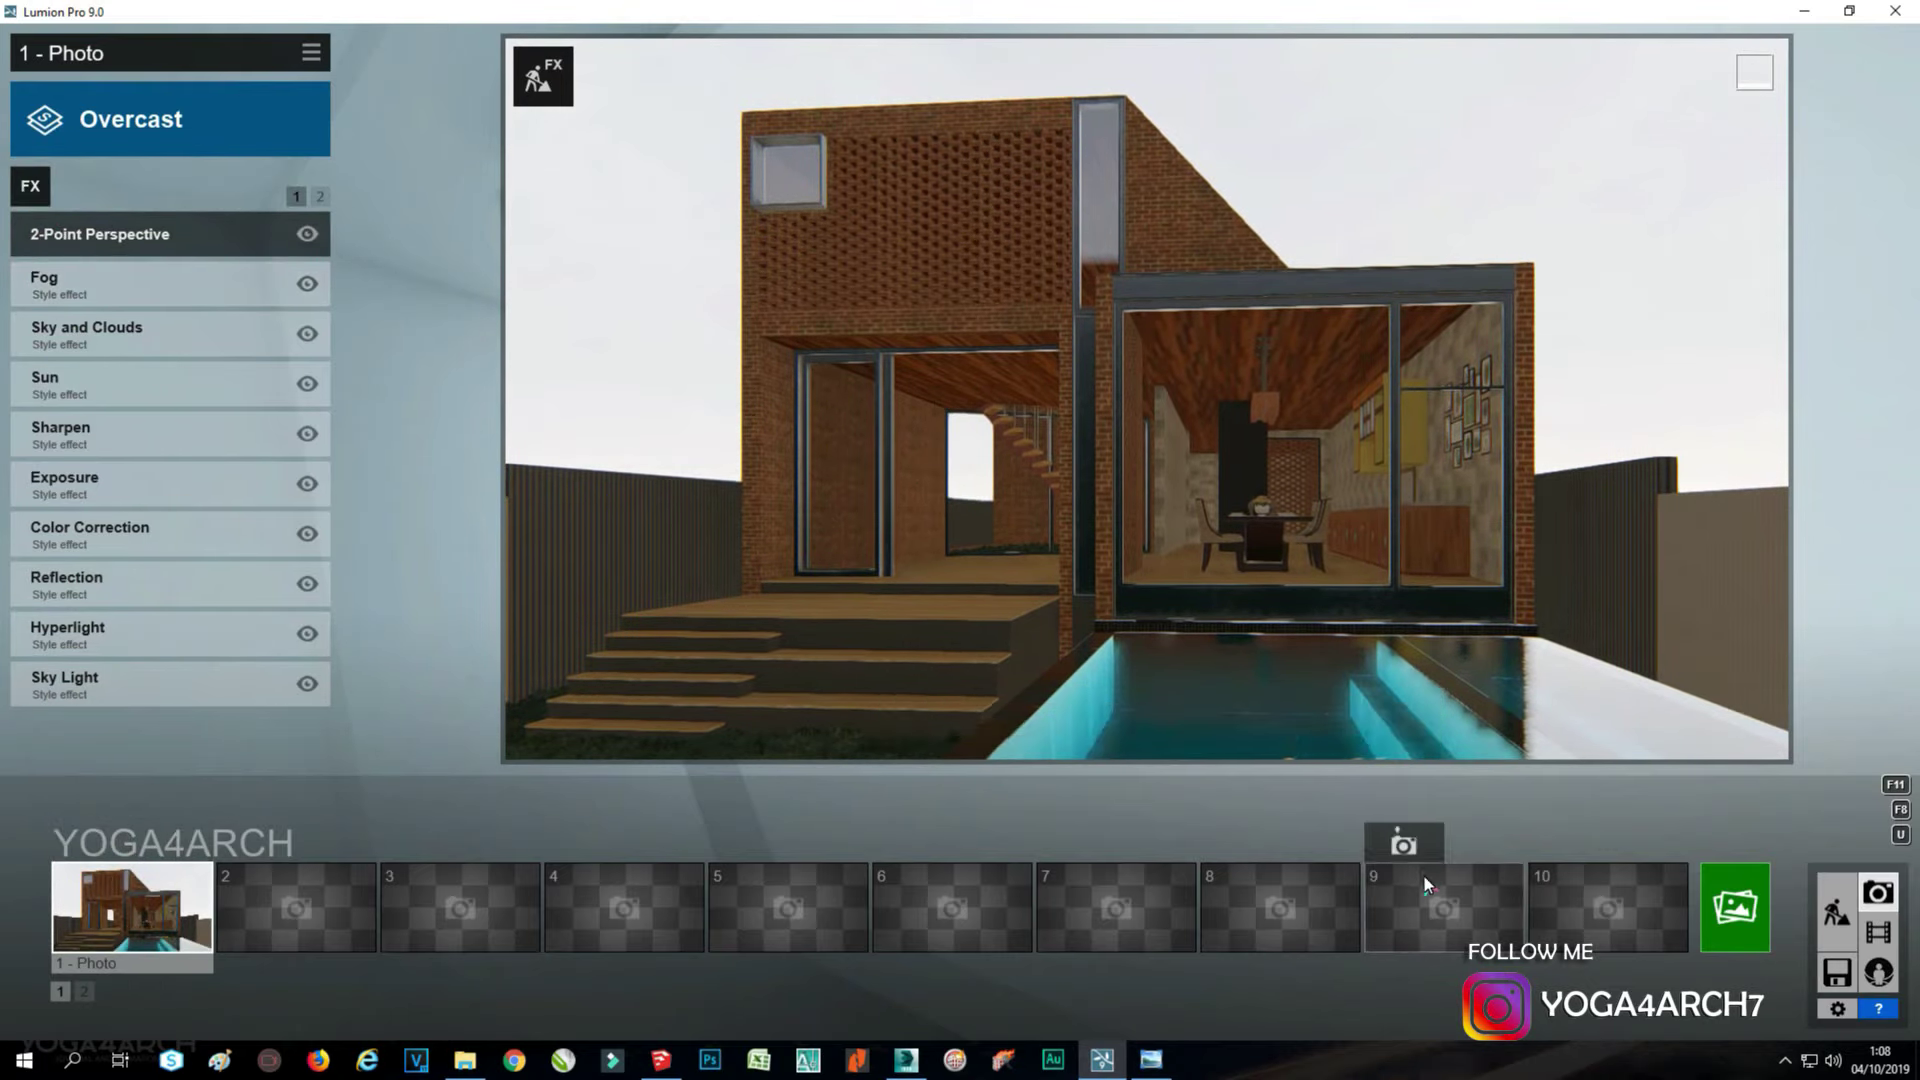
Render Photo 1 at Desktop 1920x1080 as a JPG file named '1'.
left_click(1741, 915)
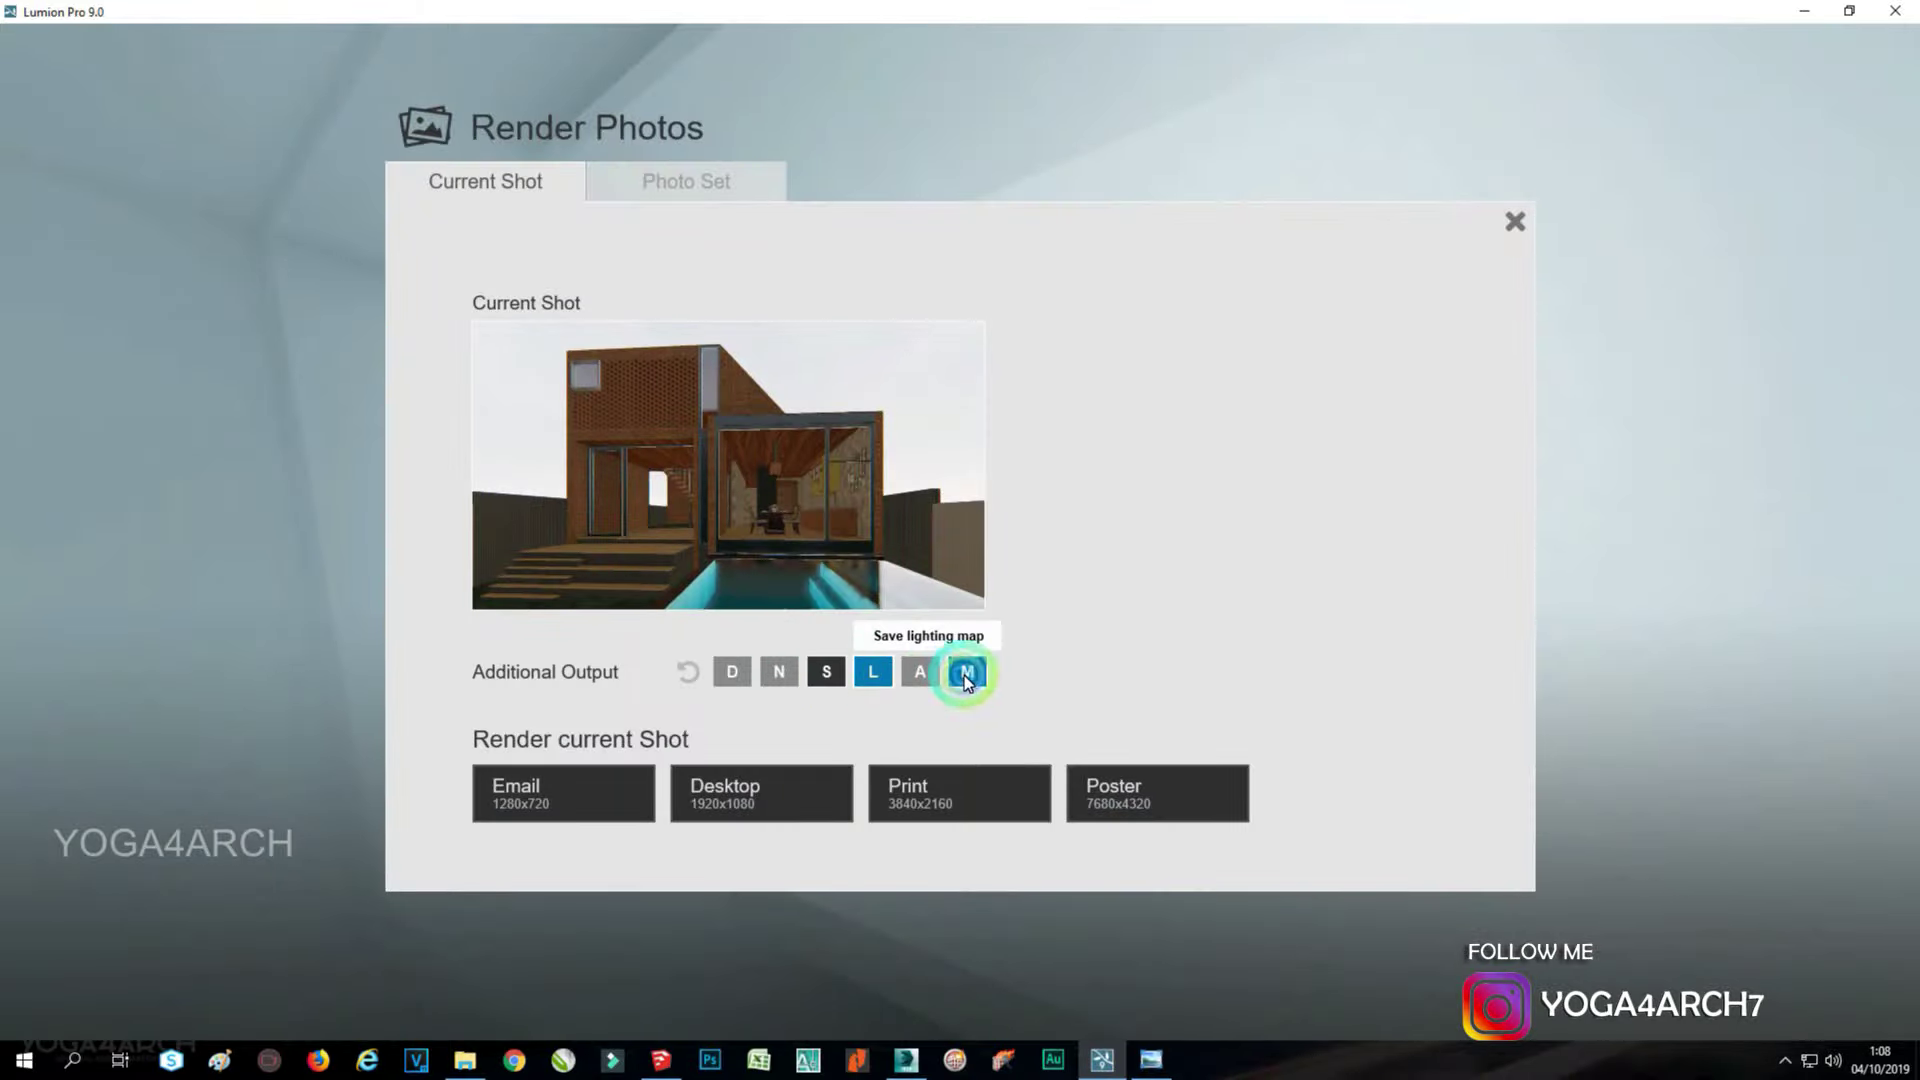
left_click(800, 780)
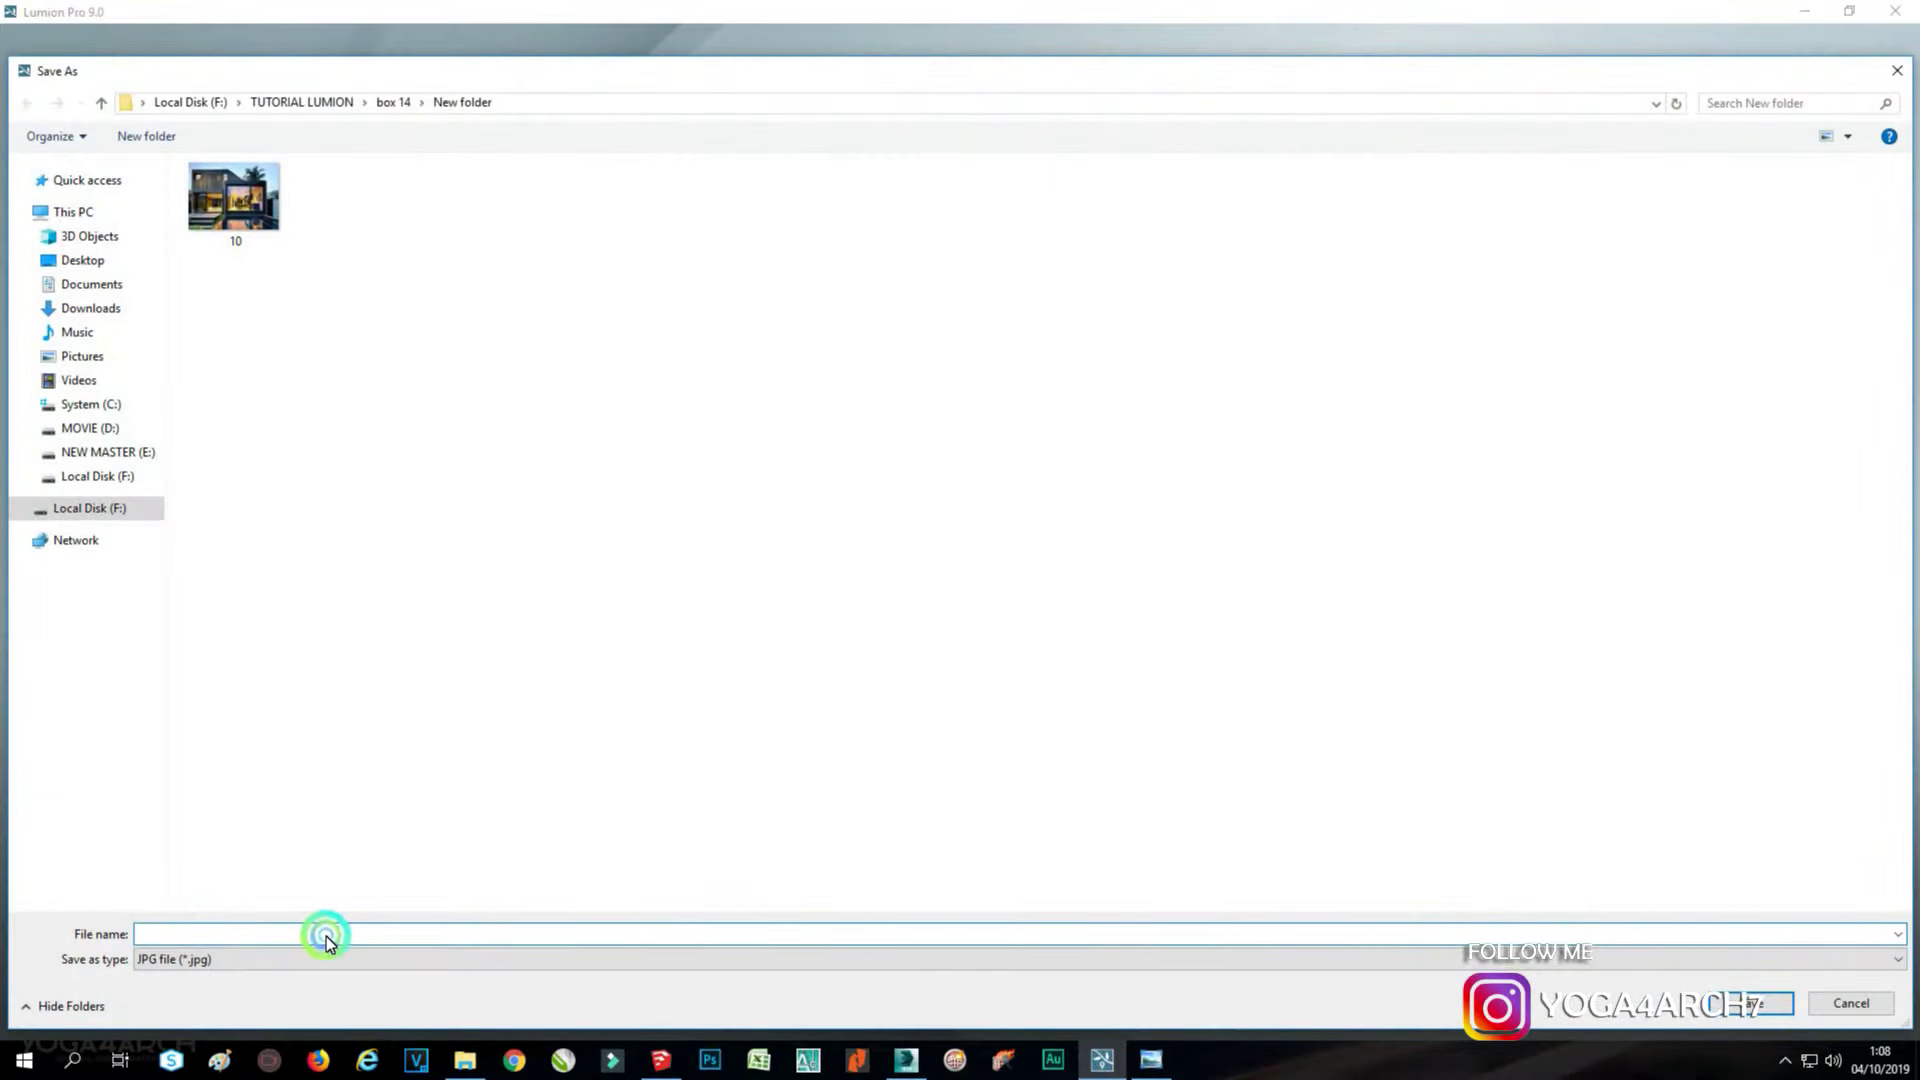
type("1")
left_click(1779, 882)
left_click(1758, 1002)
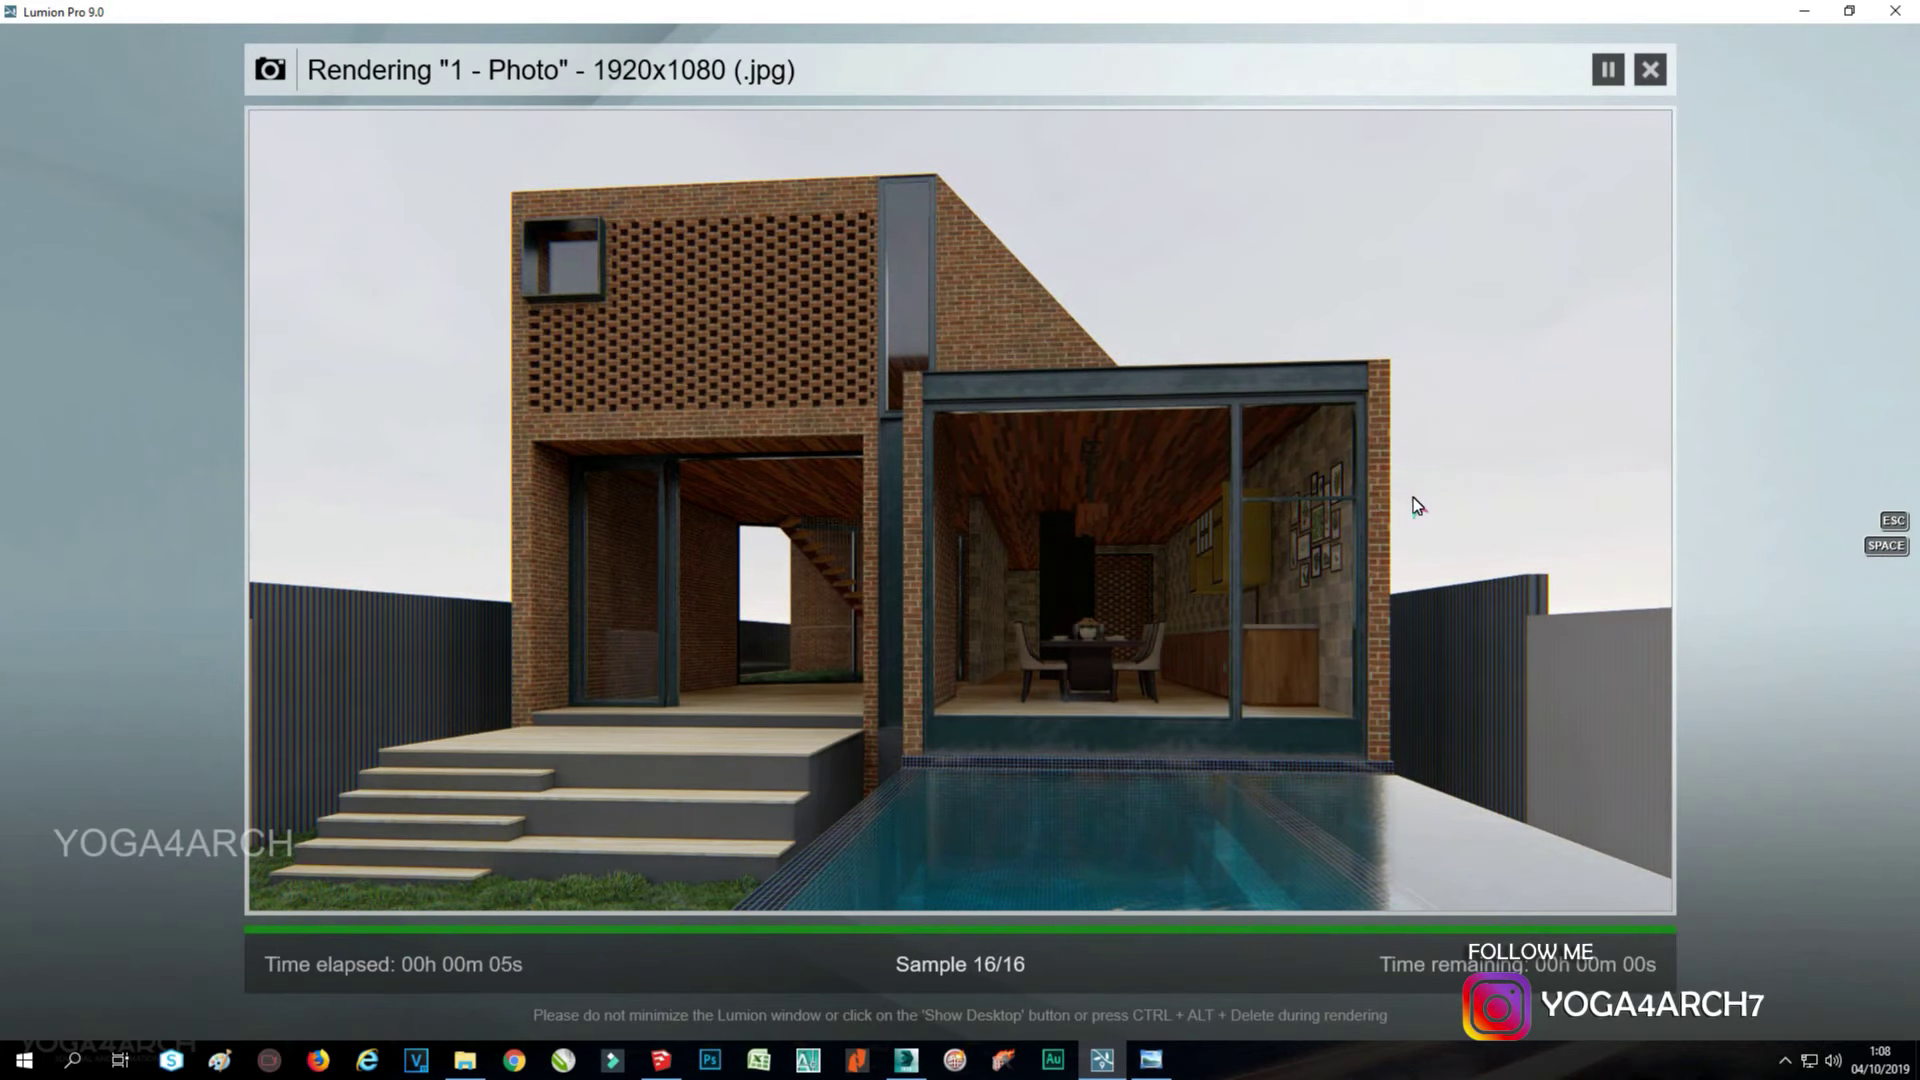
Add a Real Skies effect with a morning sky and adjust its heading and brightness.
left_click(1512, 893)
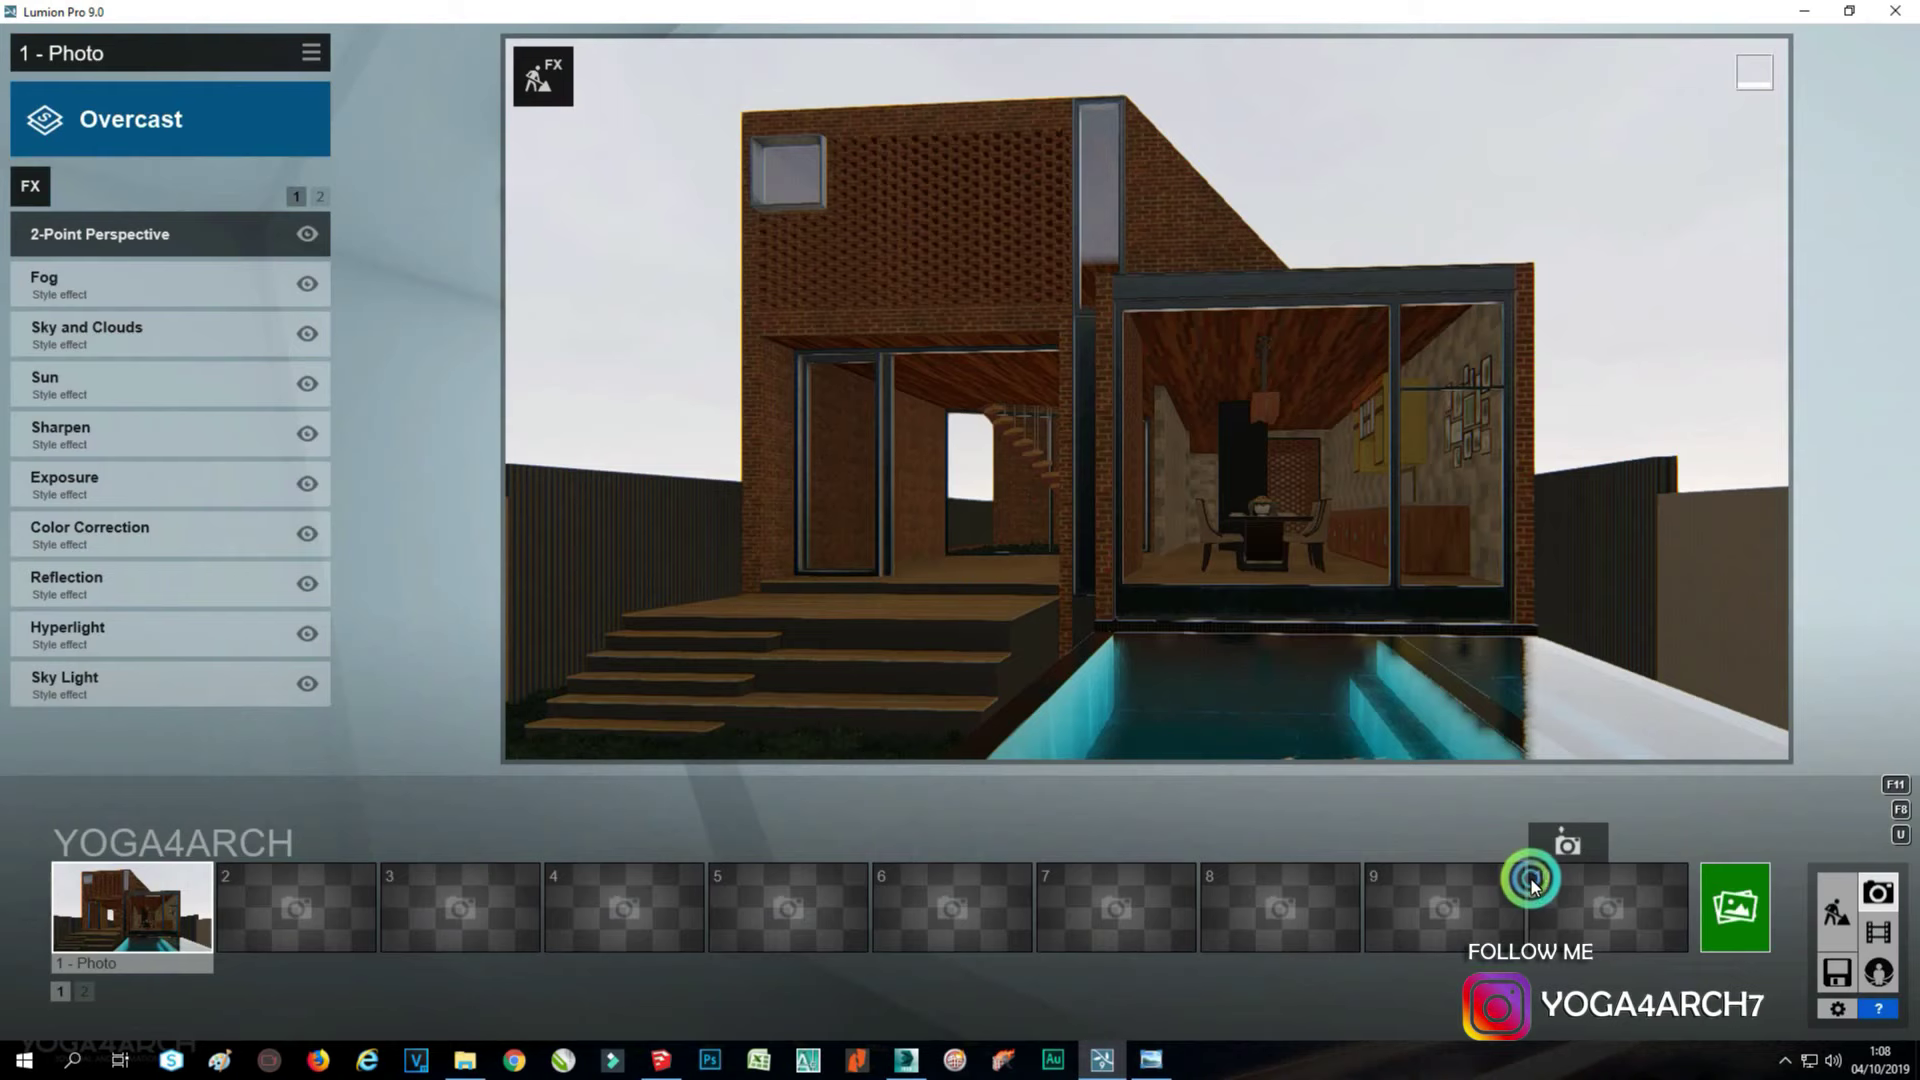
left_click(33, 190)
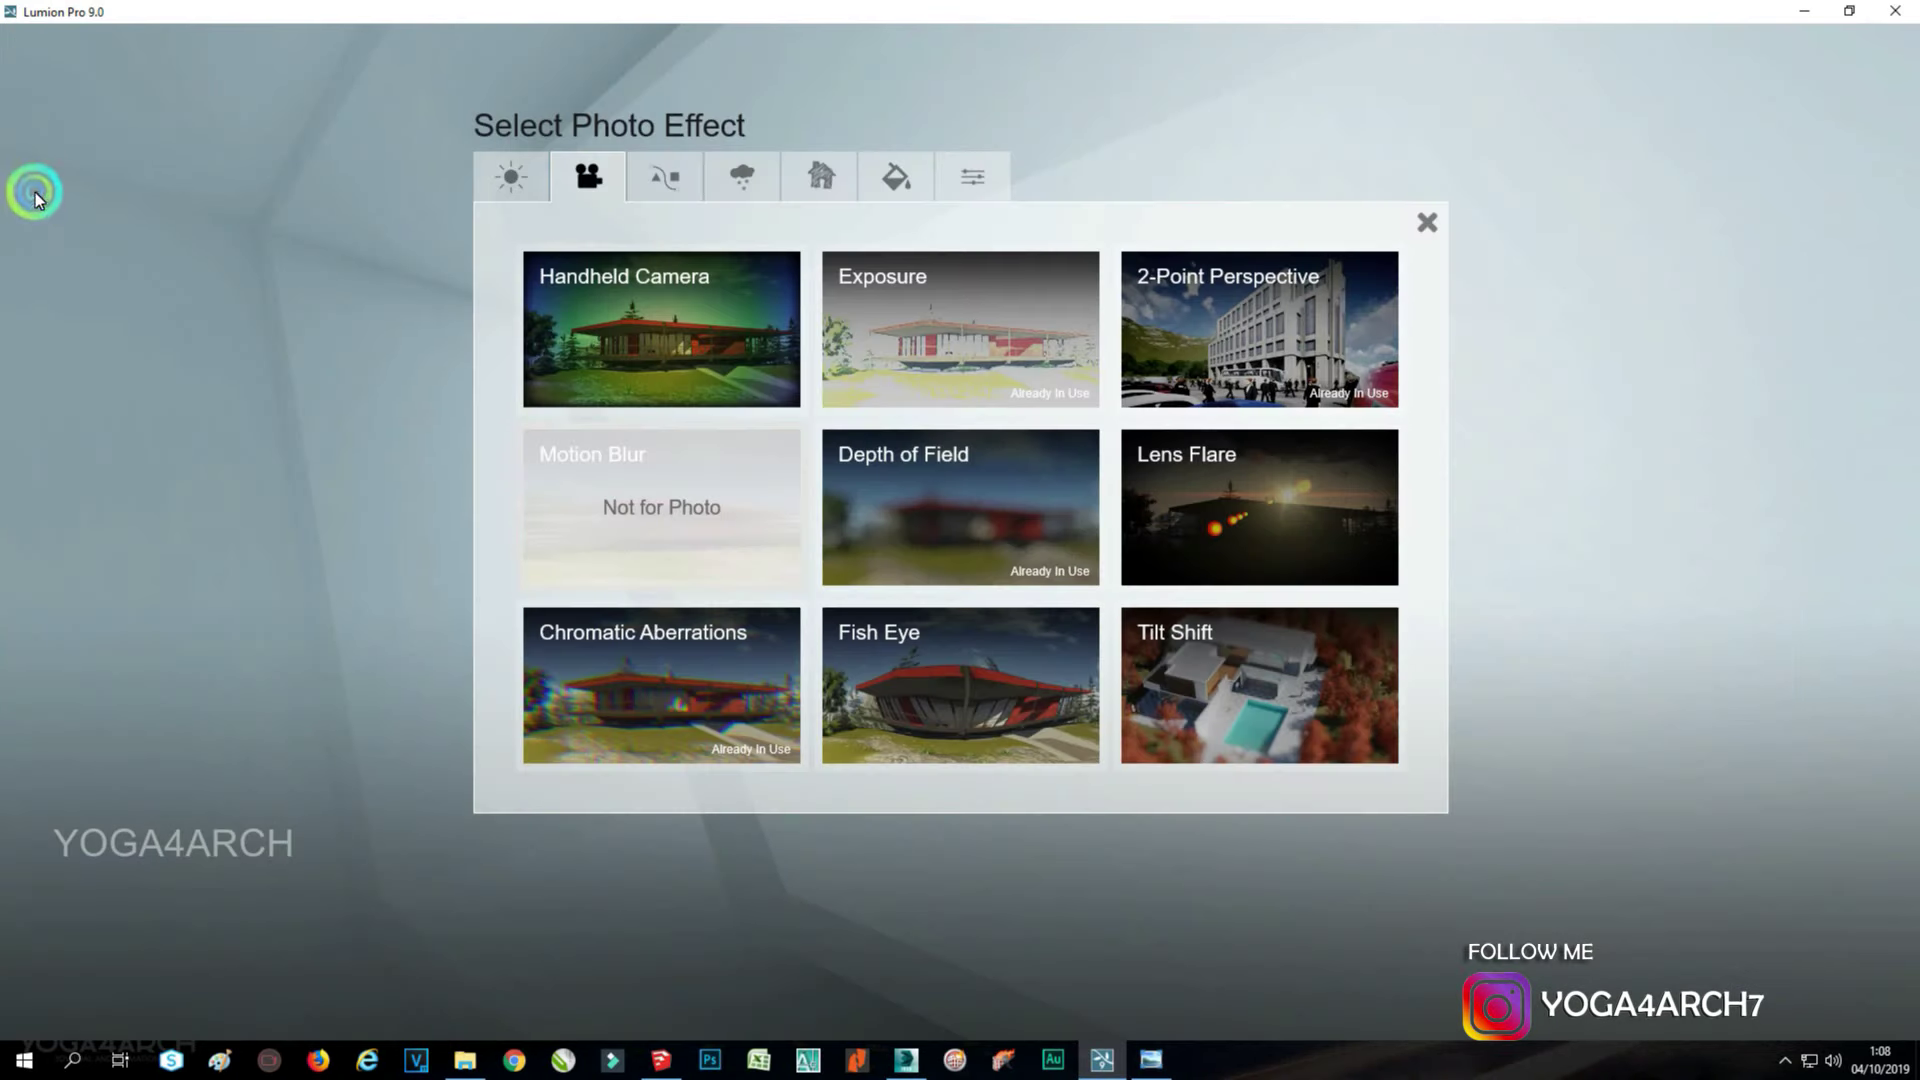
left_click(759, 198)
left_click(718, 304)
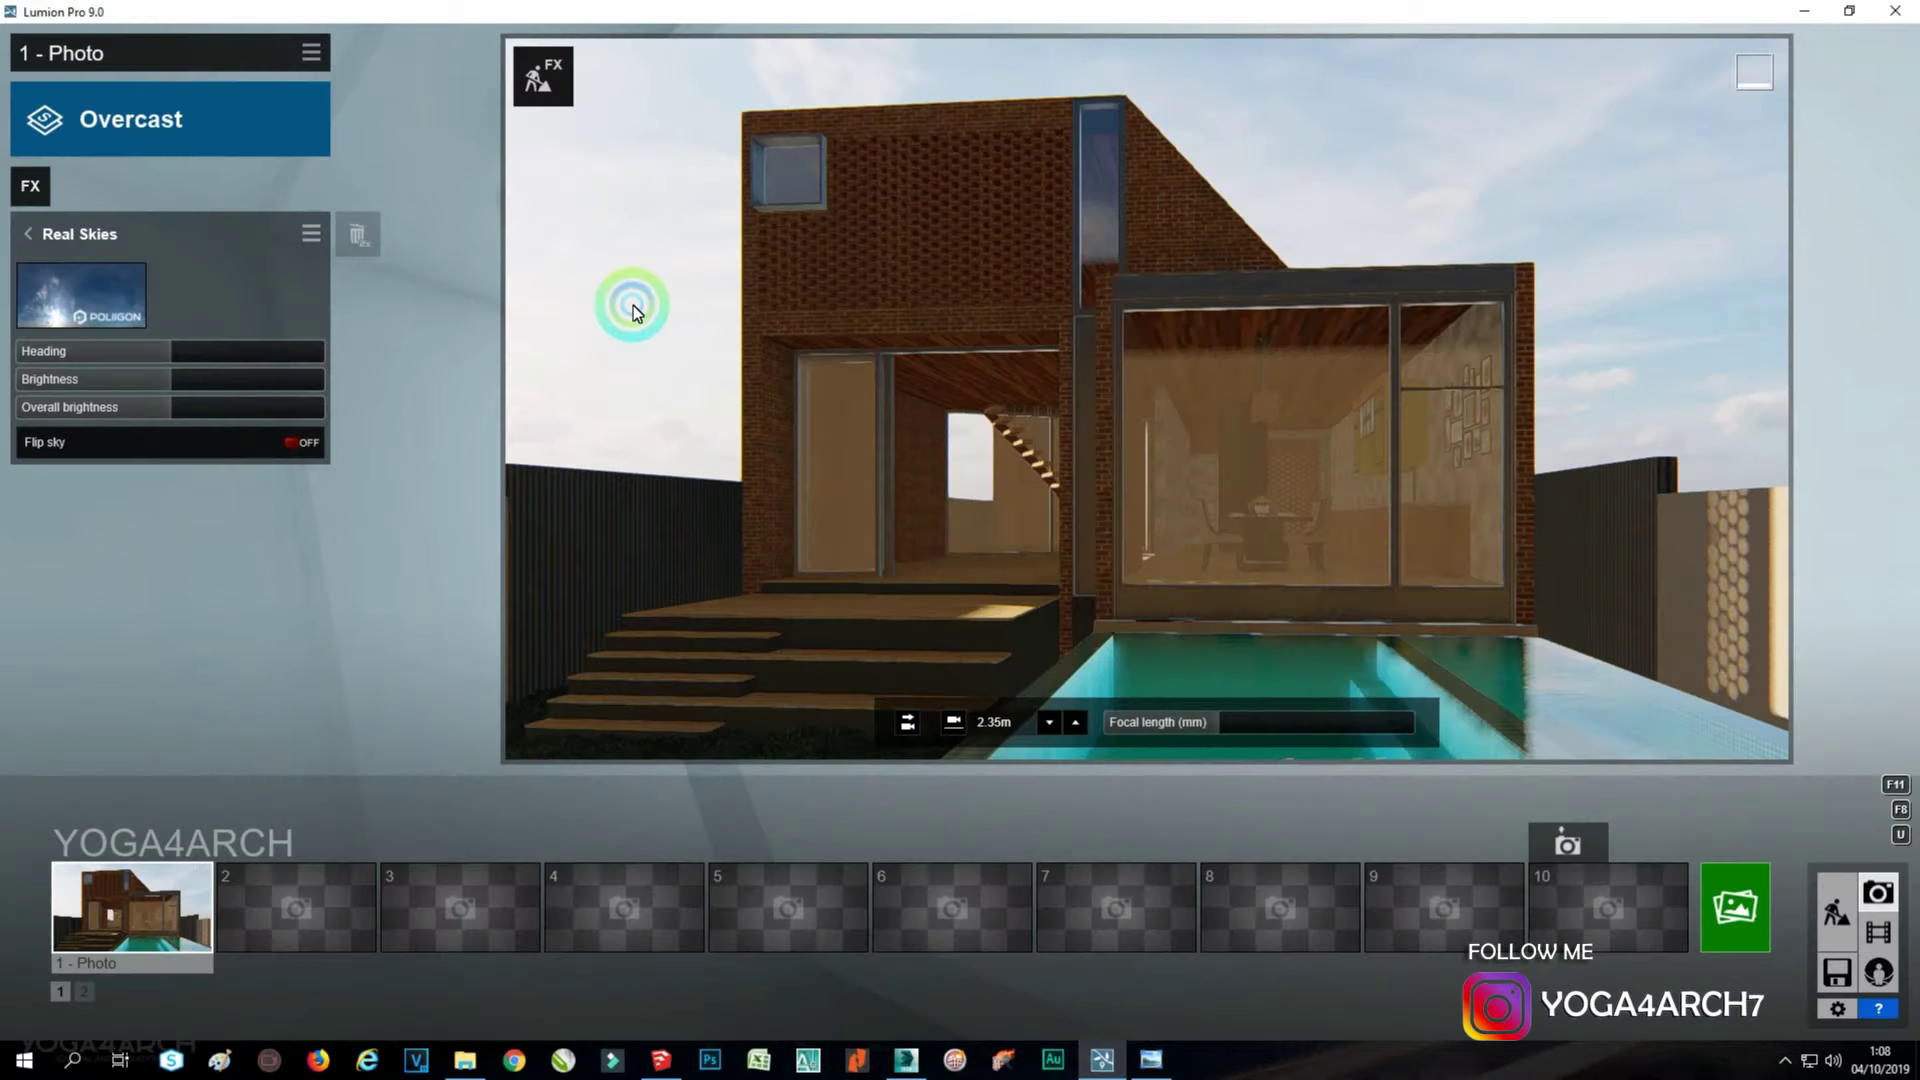
left_click(130, 300)
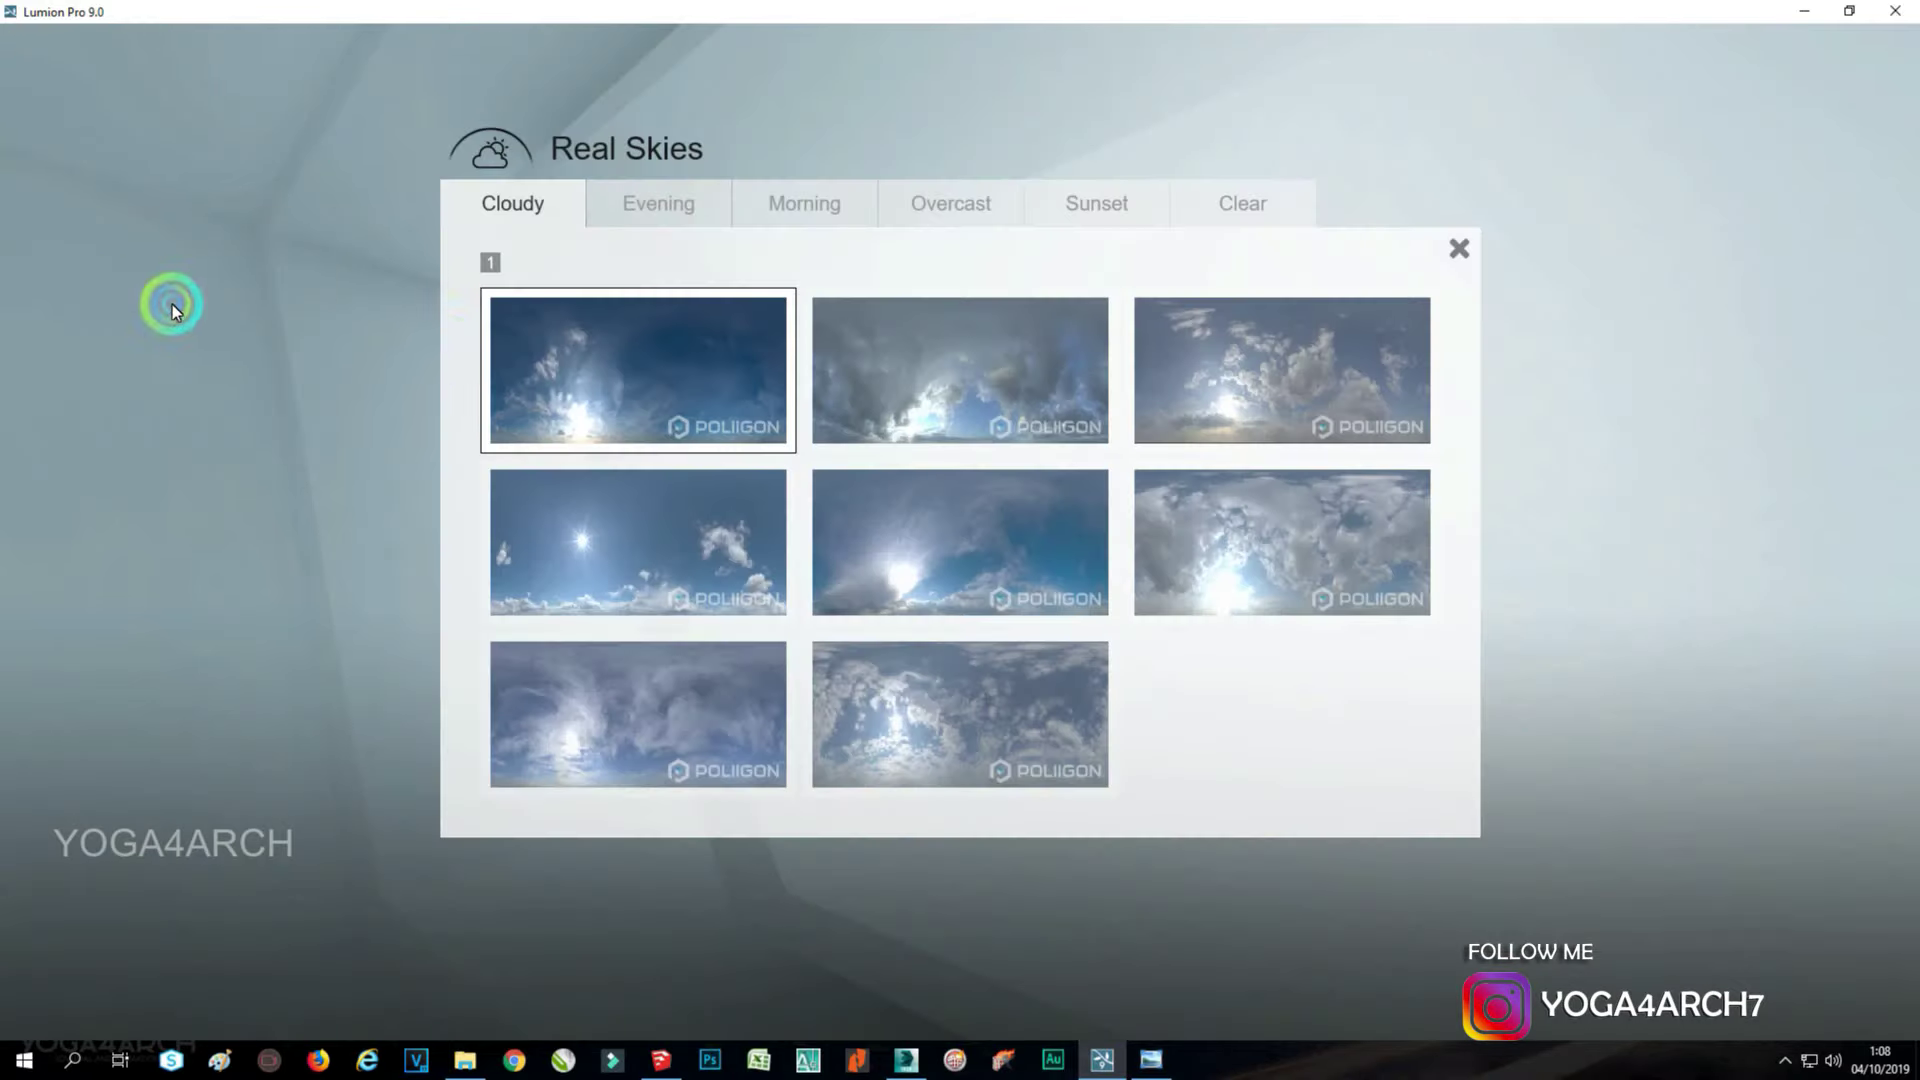
left_click(844, 225)
left_click(1231, 516)
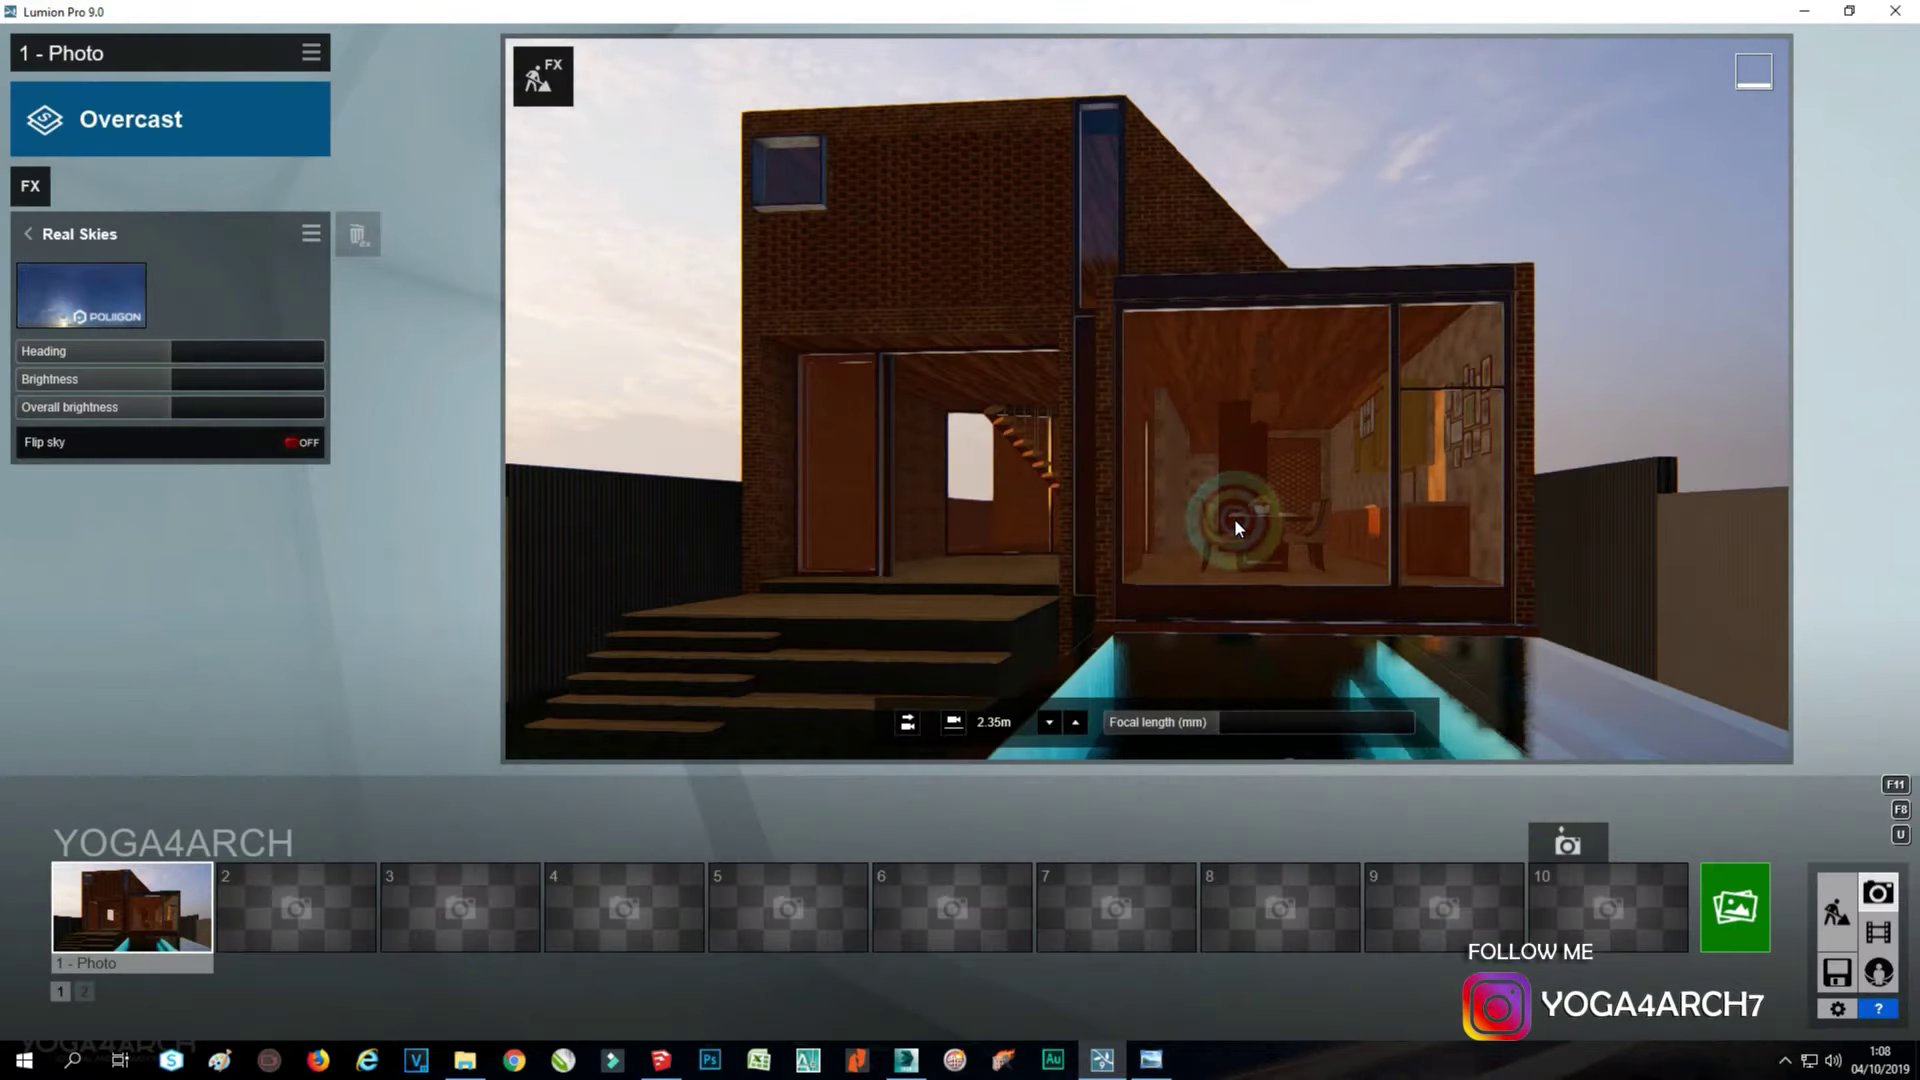
mouse_move(150, 355)
left_mouse_down()
mouse_move(60, 344)
mouse_move(82, 345)
left_mouse_up()
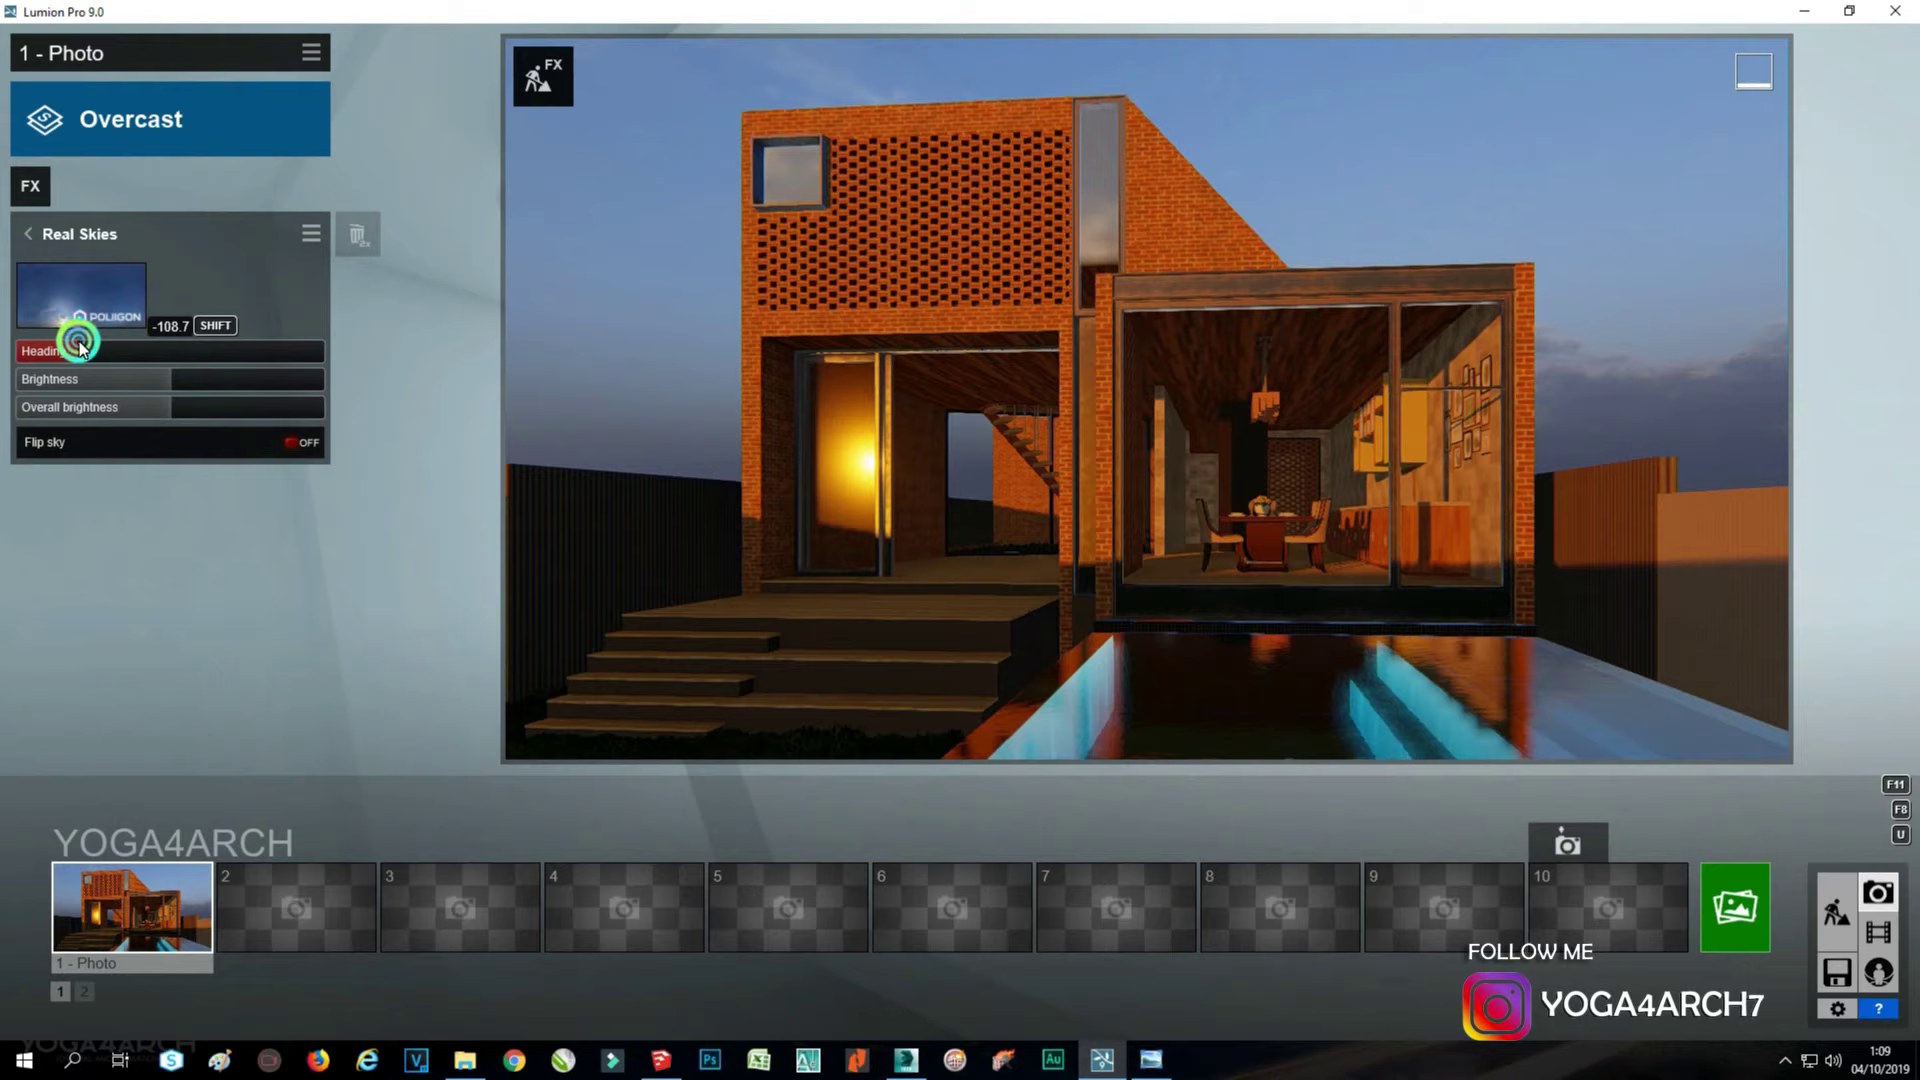
left_click_drag(180, 390, 180, 381, "shift")
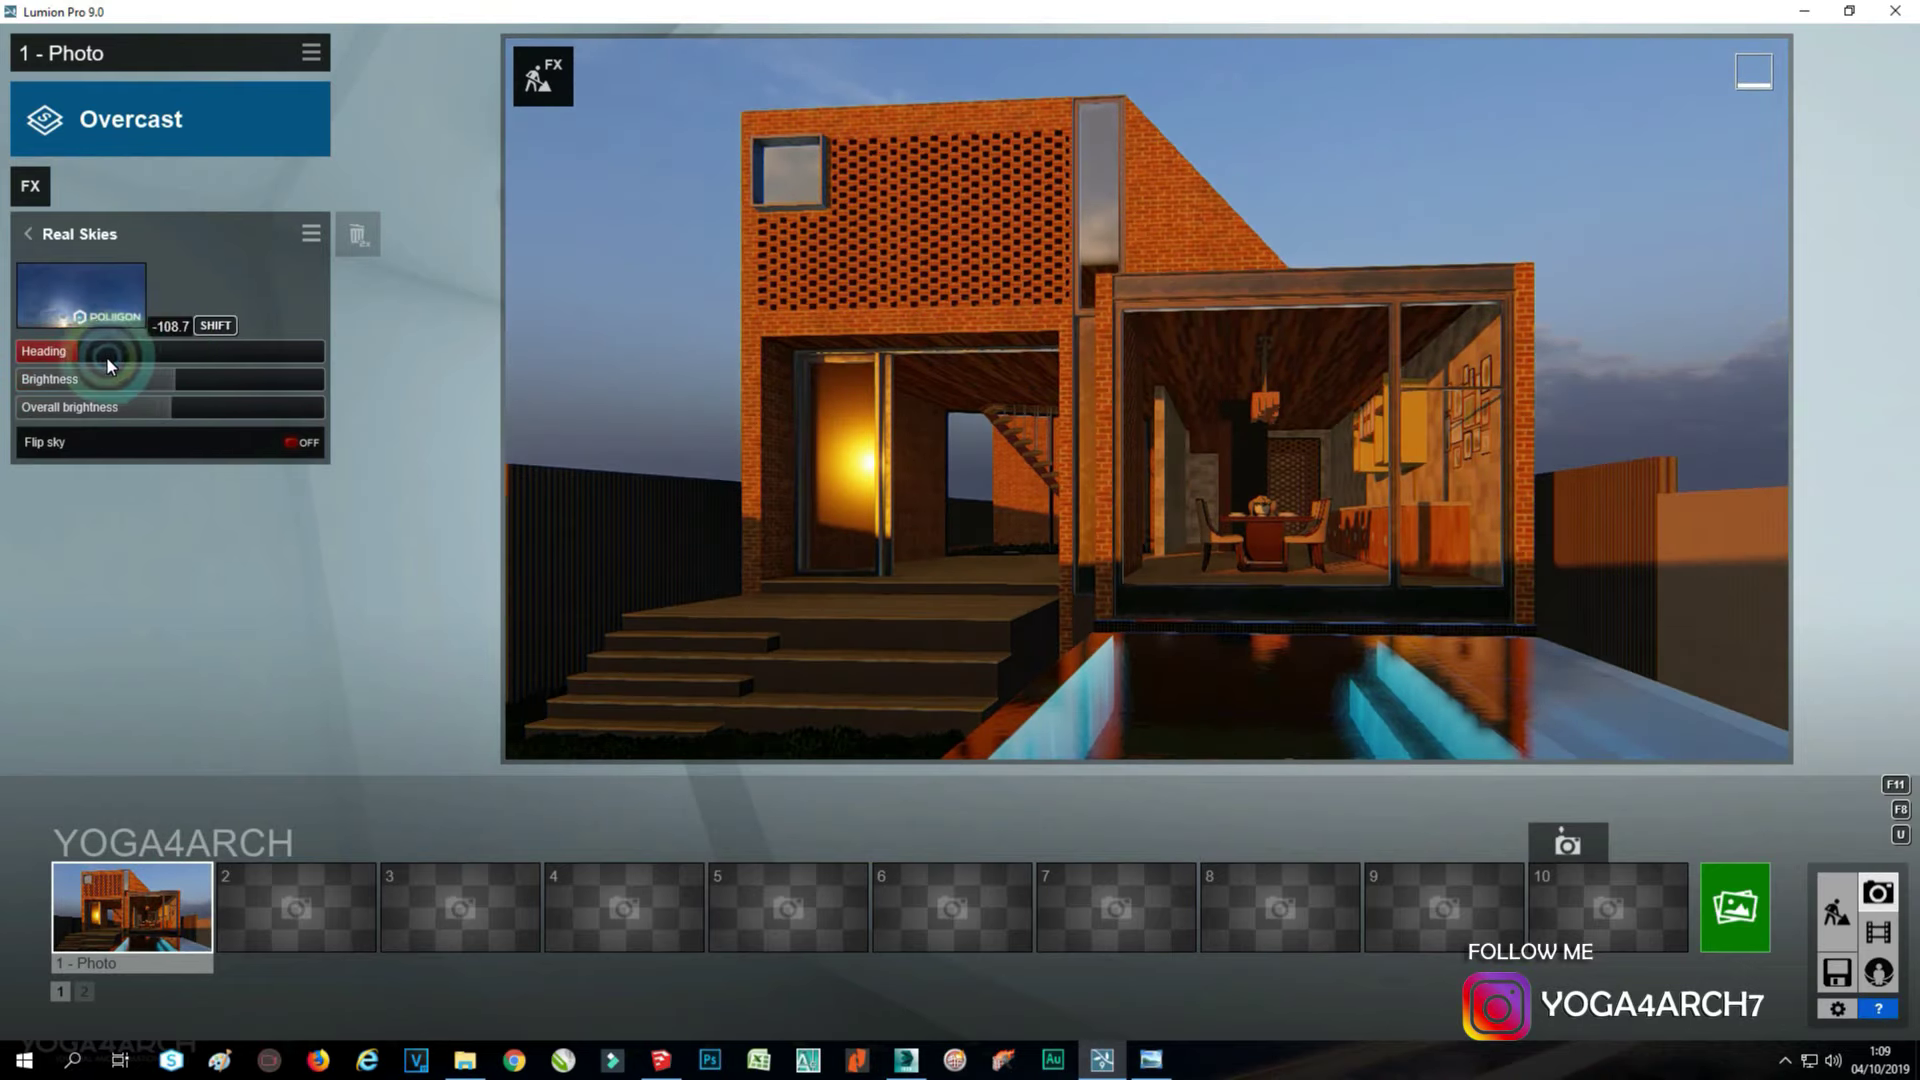
Switch to an evening sky, raise its brightness and turn the heading back near 14.
left_click(80, 294)
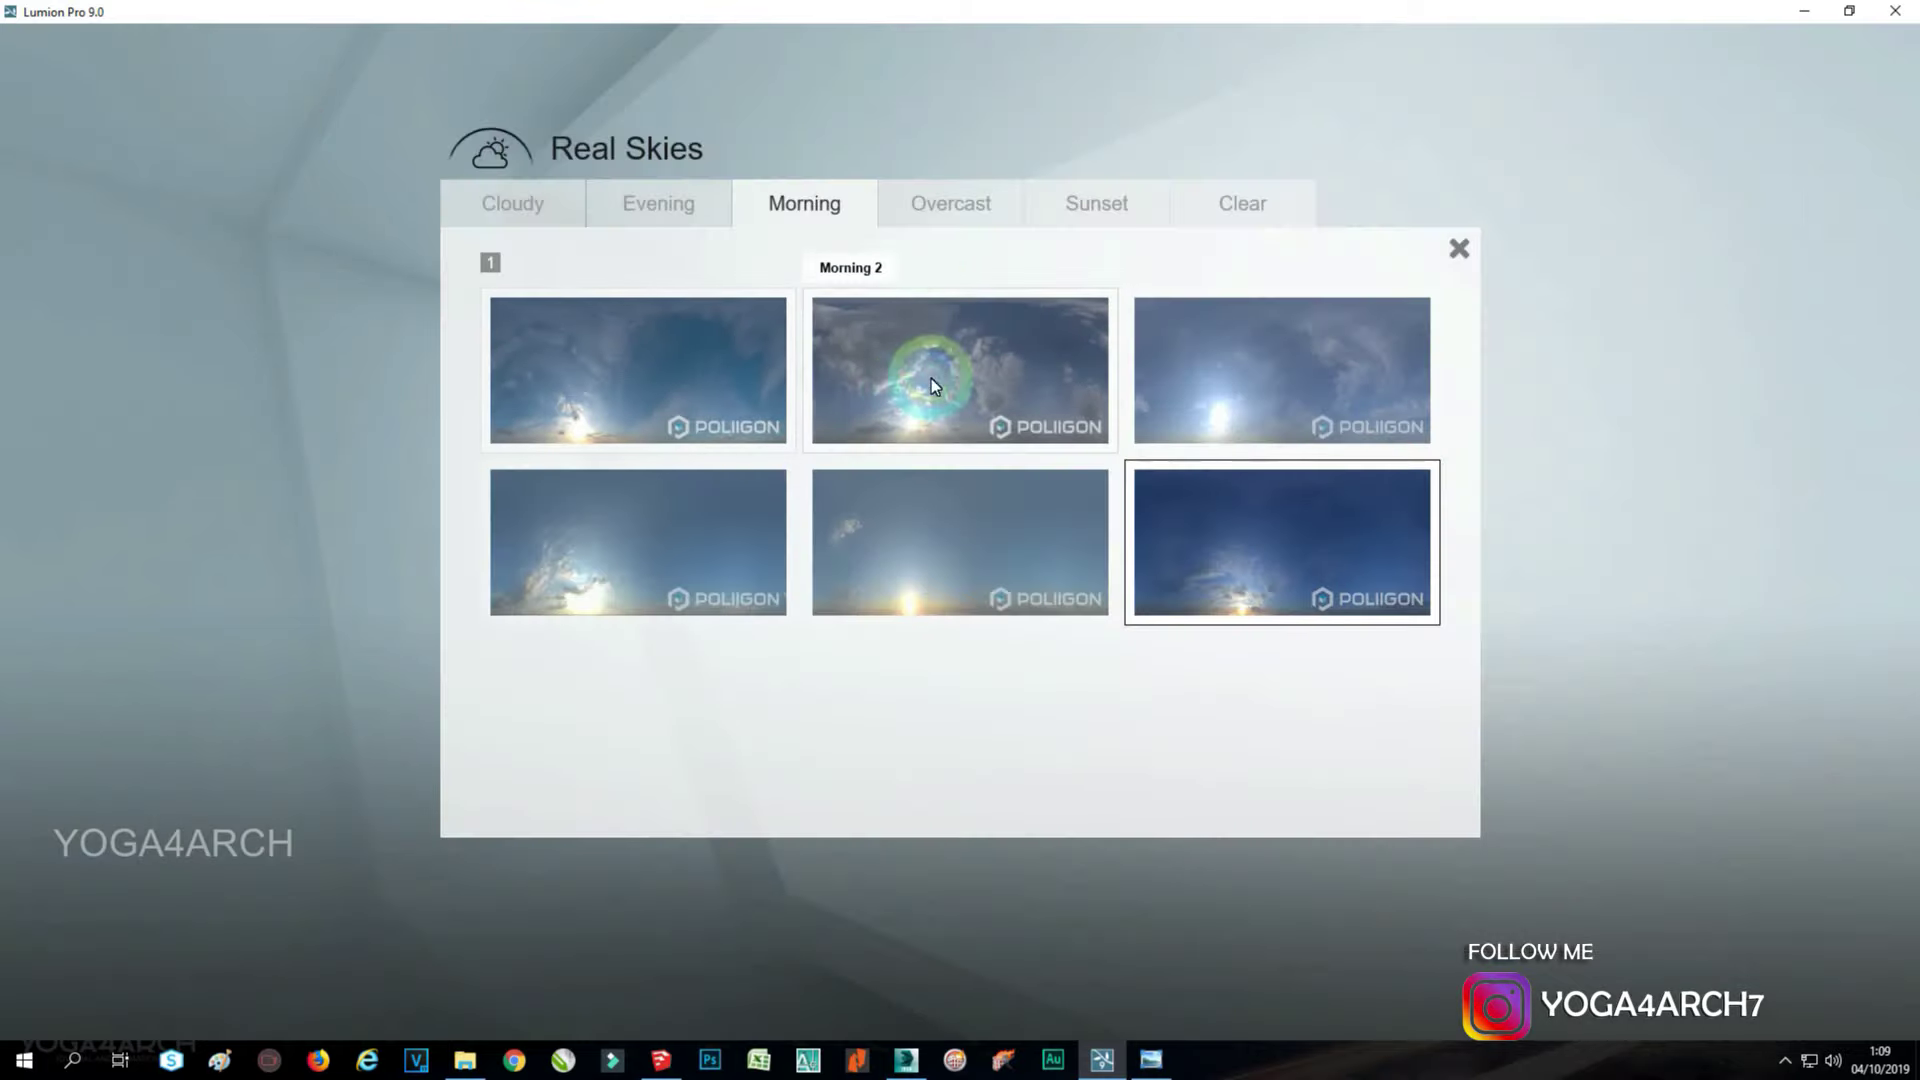
left_click(958, 202)
left_click(1093, 206)
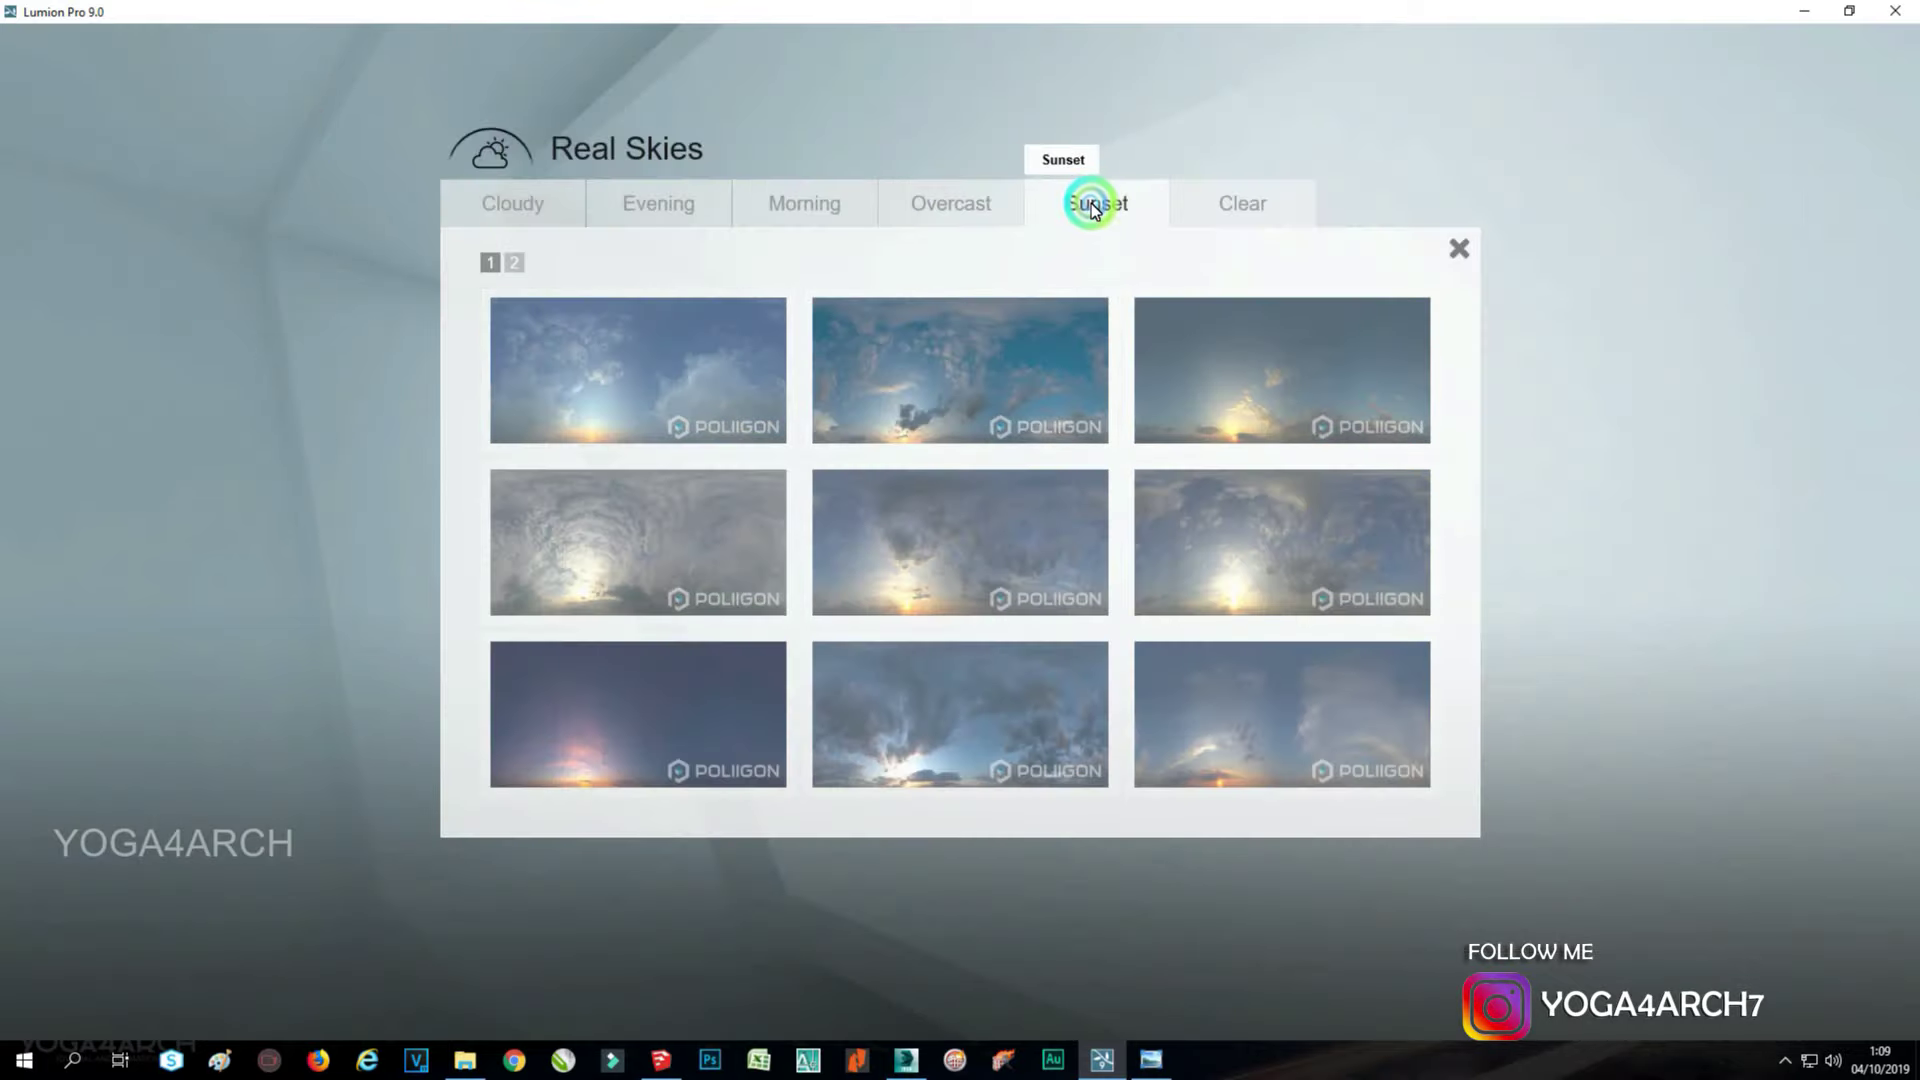
left_click(681, 208)
left_click(1199, 375)
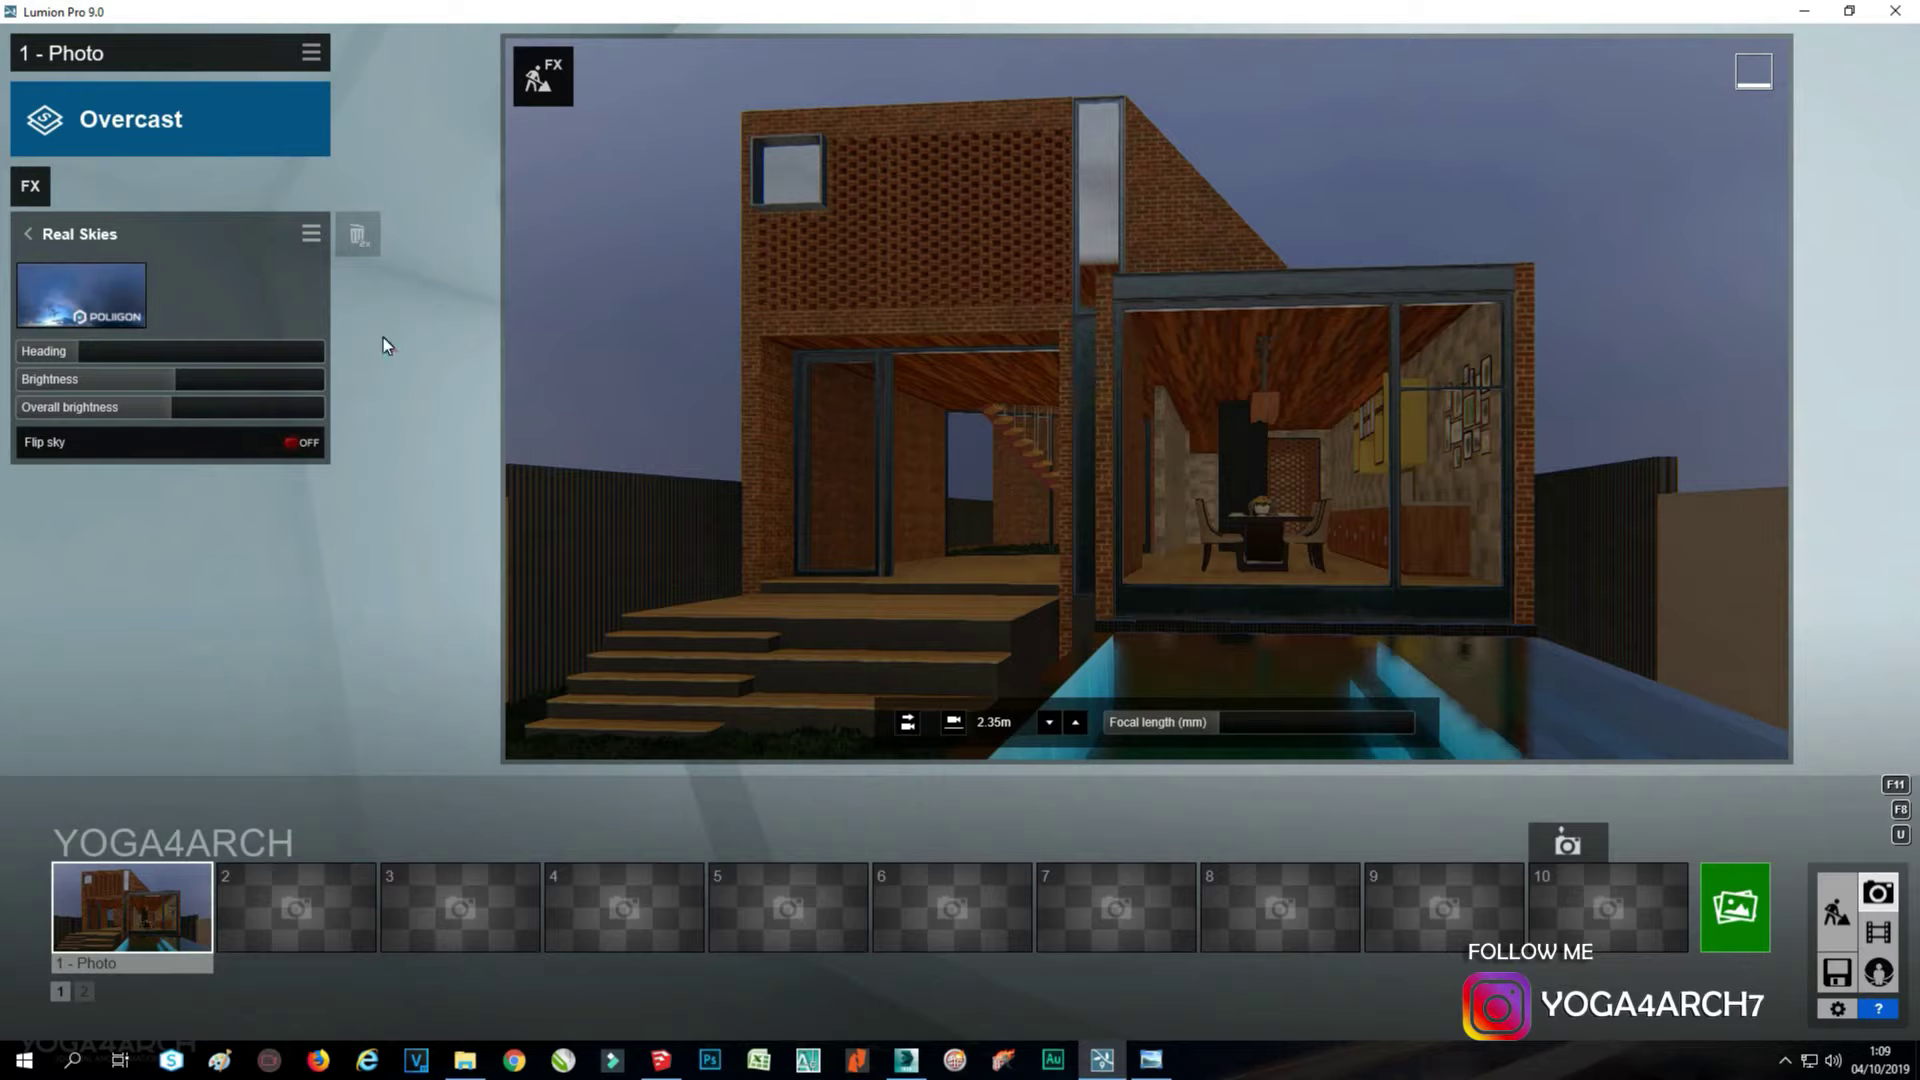
left_click_drag(146, 380, 205, 379)
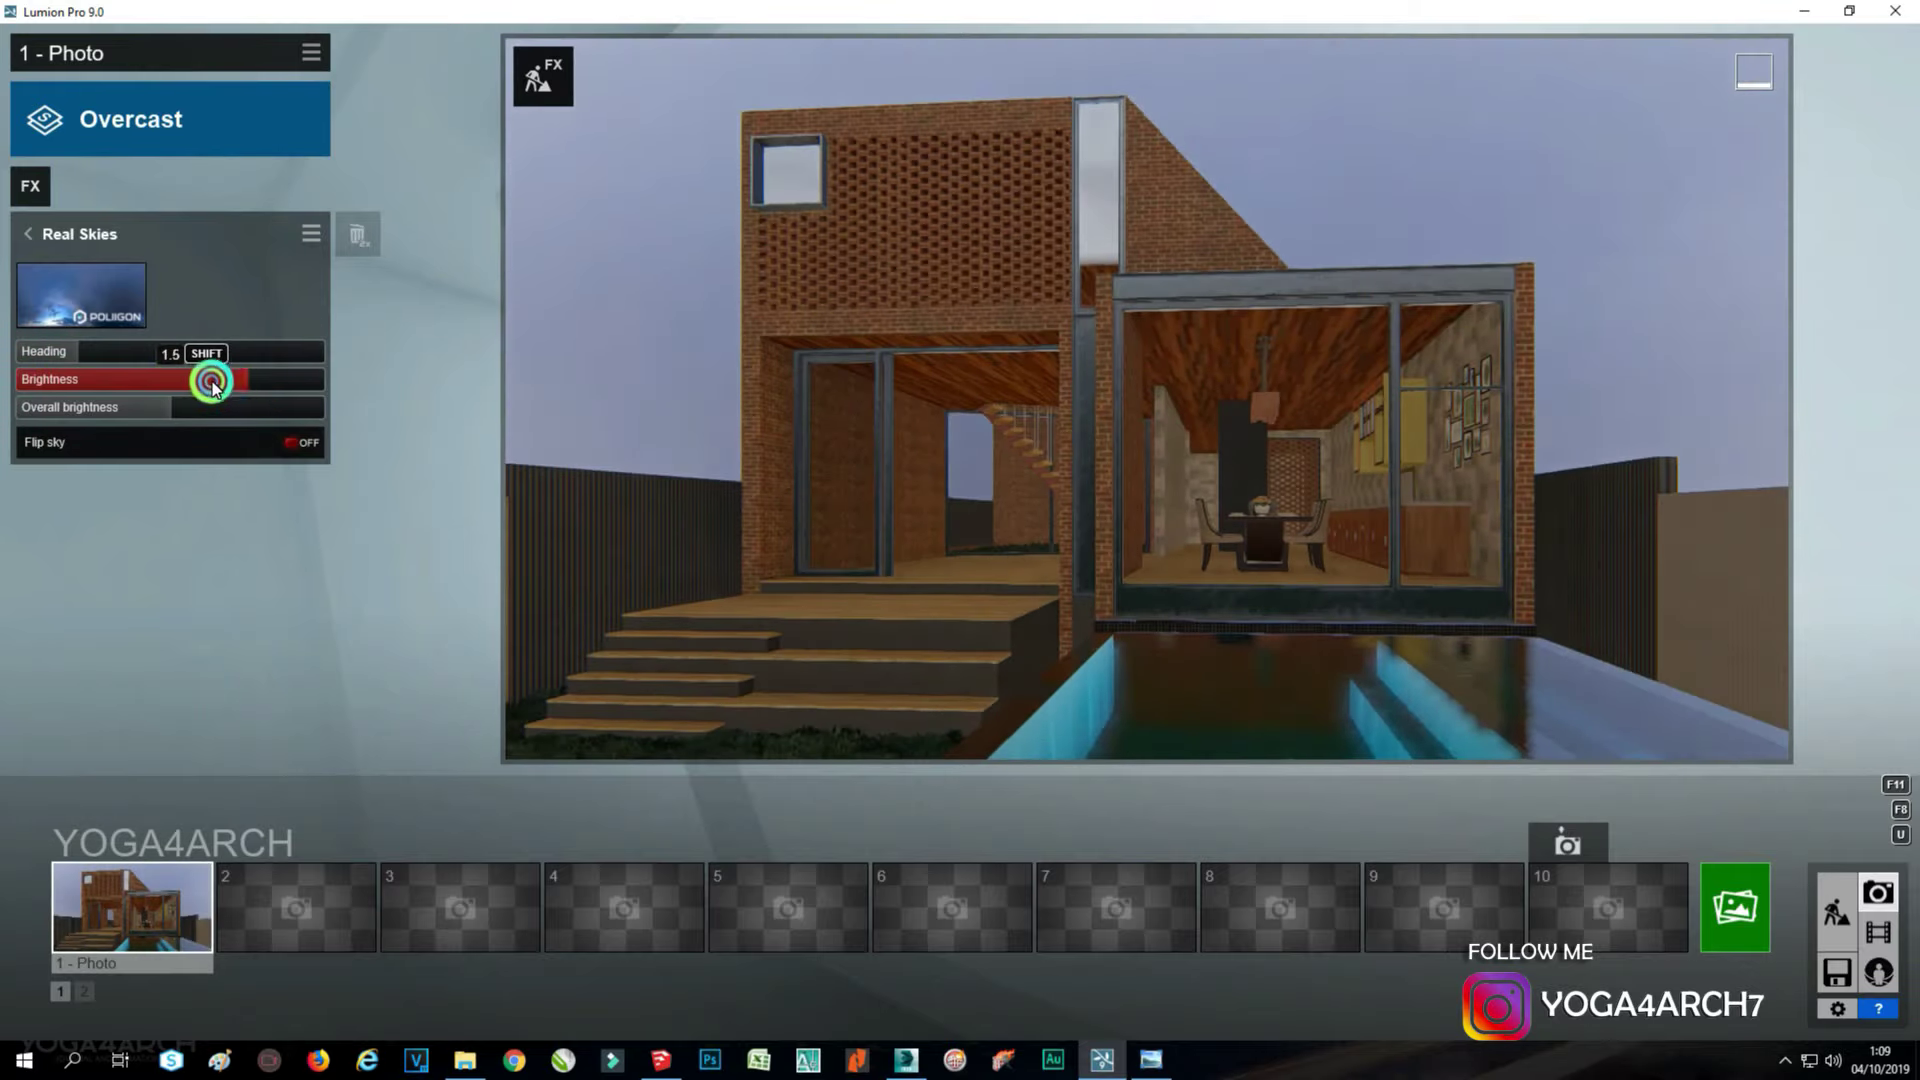
left_click(280, 448)
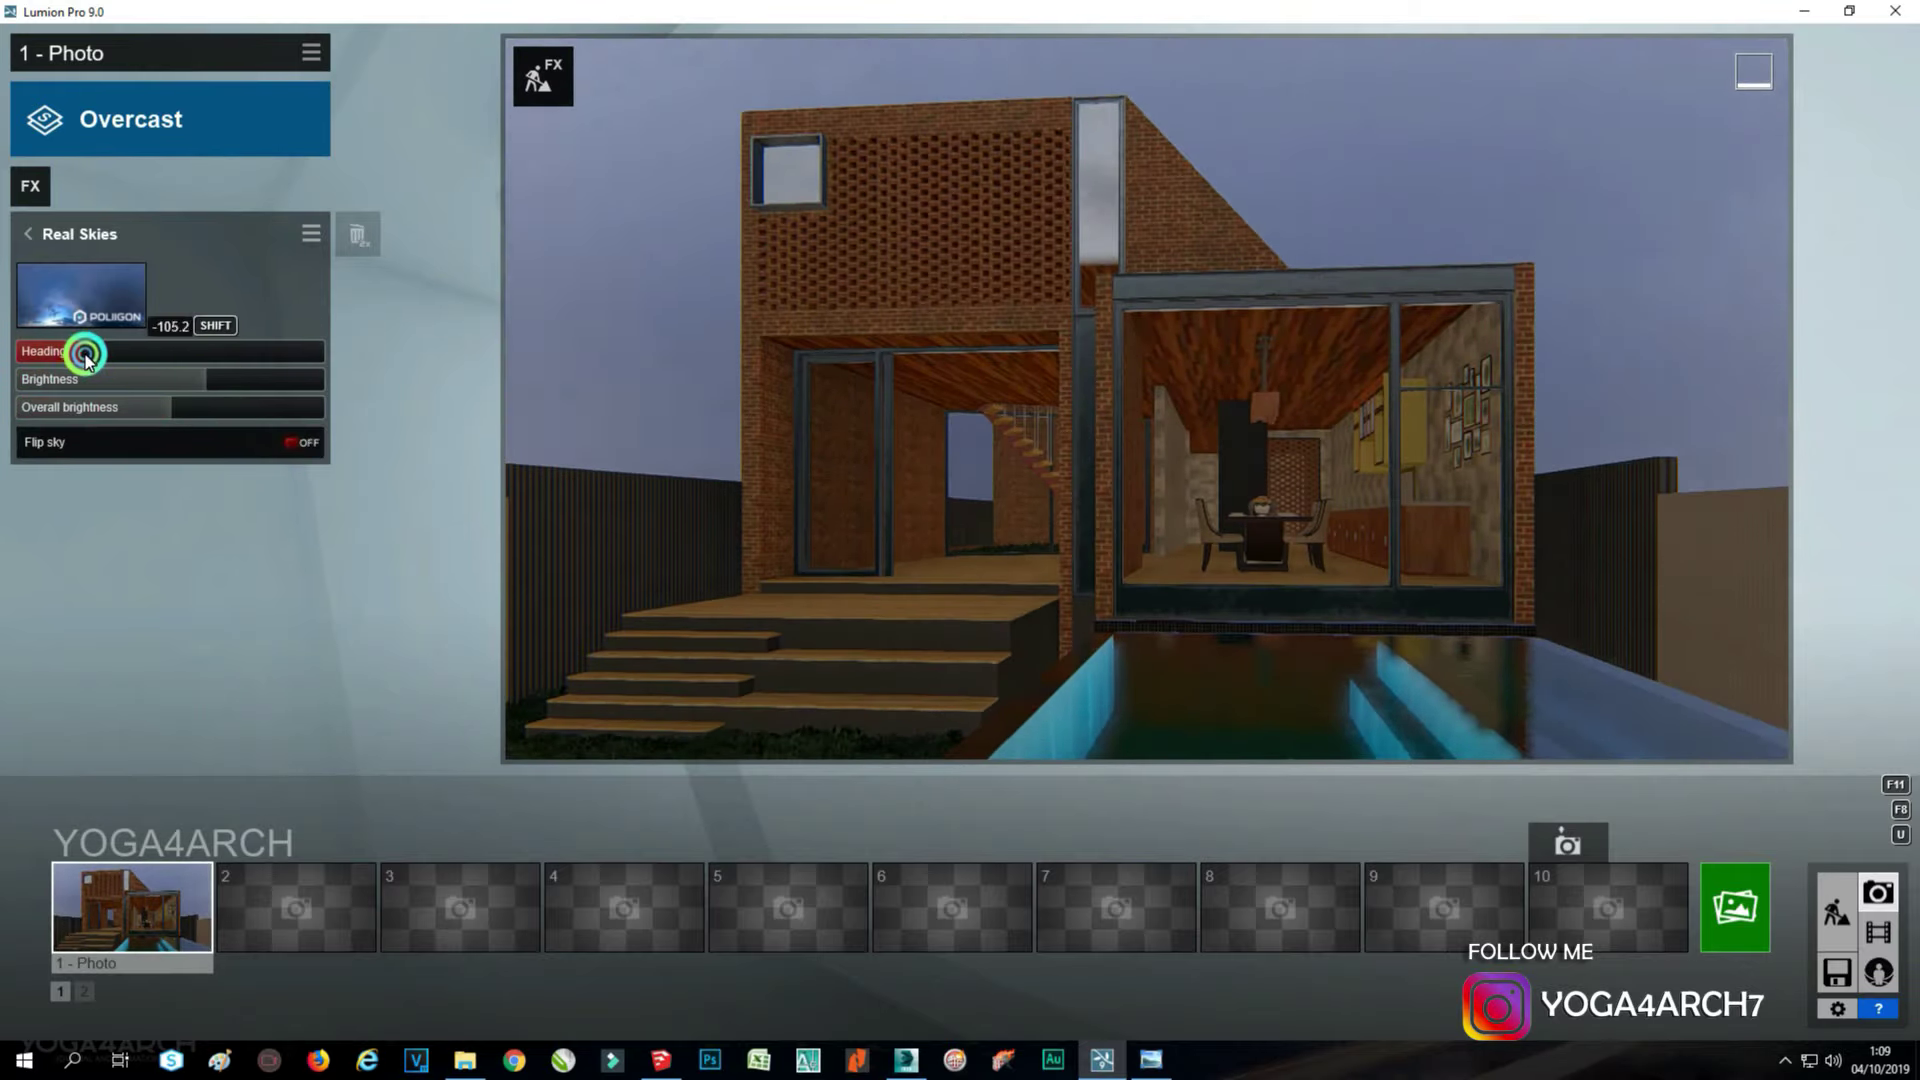
mouse_move(85, 356)
left_mouse_down()
mouse_move(180, 360)
mouse_move(103, 379)
mouse_move(155, 380)
mouse_move(186, 354)
left_mouse_up()
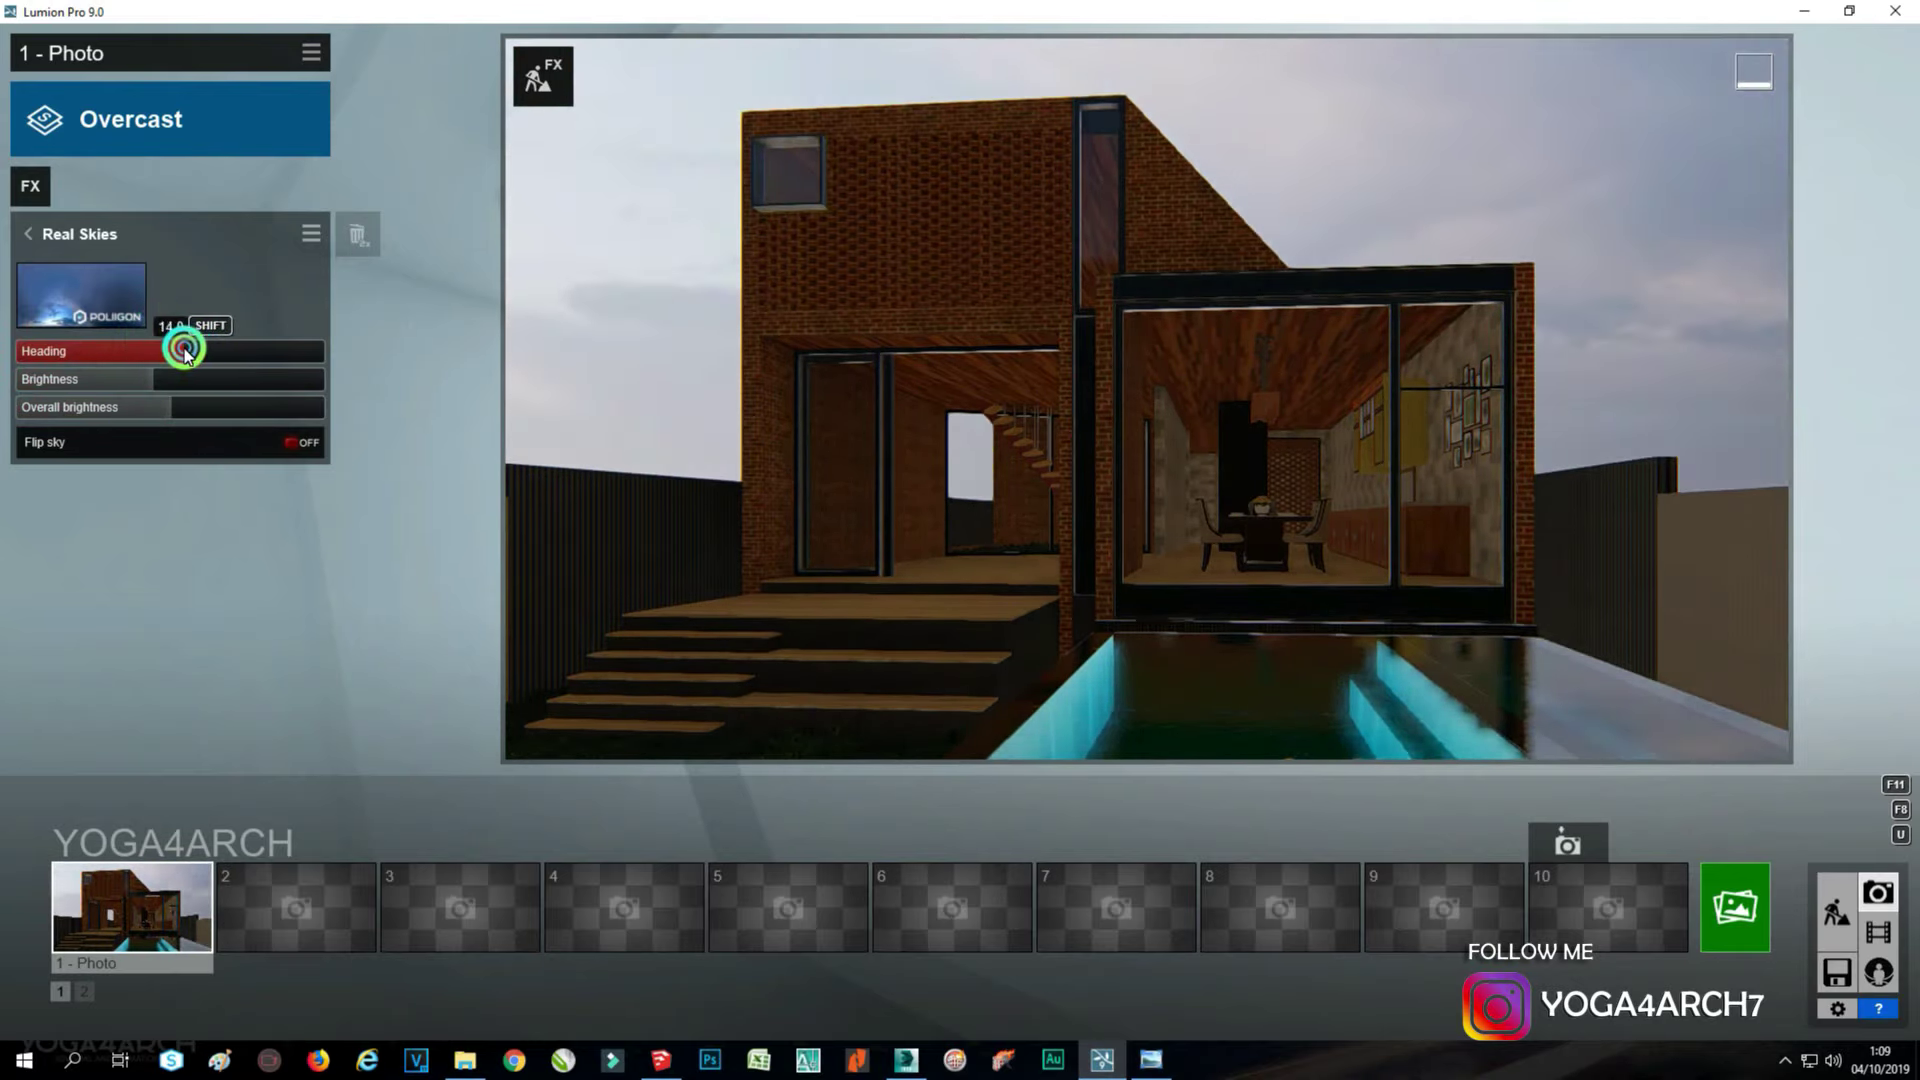
Apply Poliigon Wood Flooring 028 VAR1 to the wooden ceiling after trying several woods.
left_click(1835, 912)
scroll(1108, 500, "up", 5)
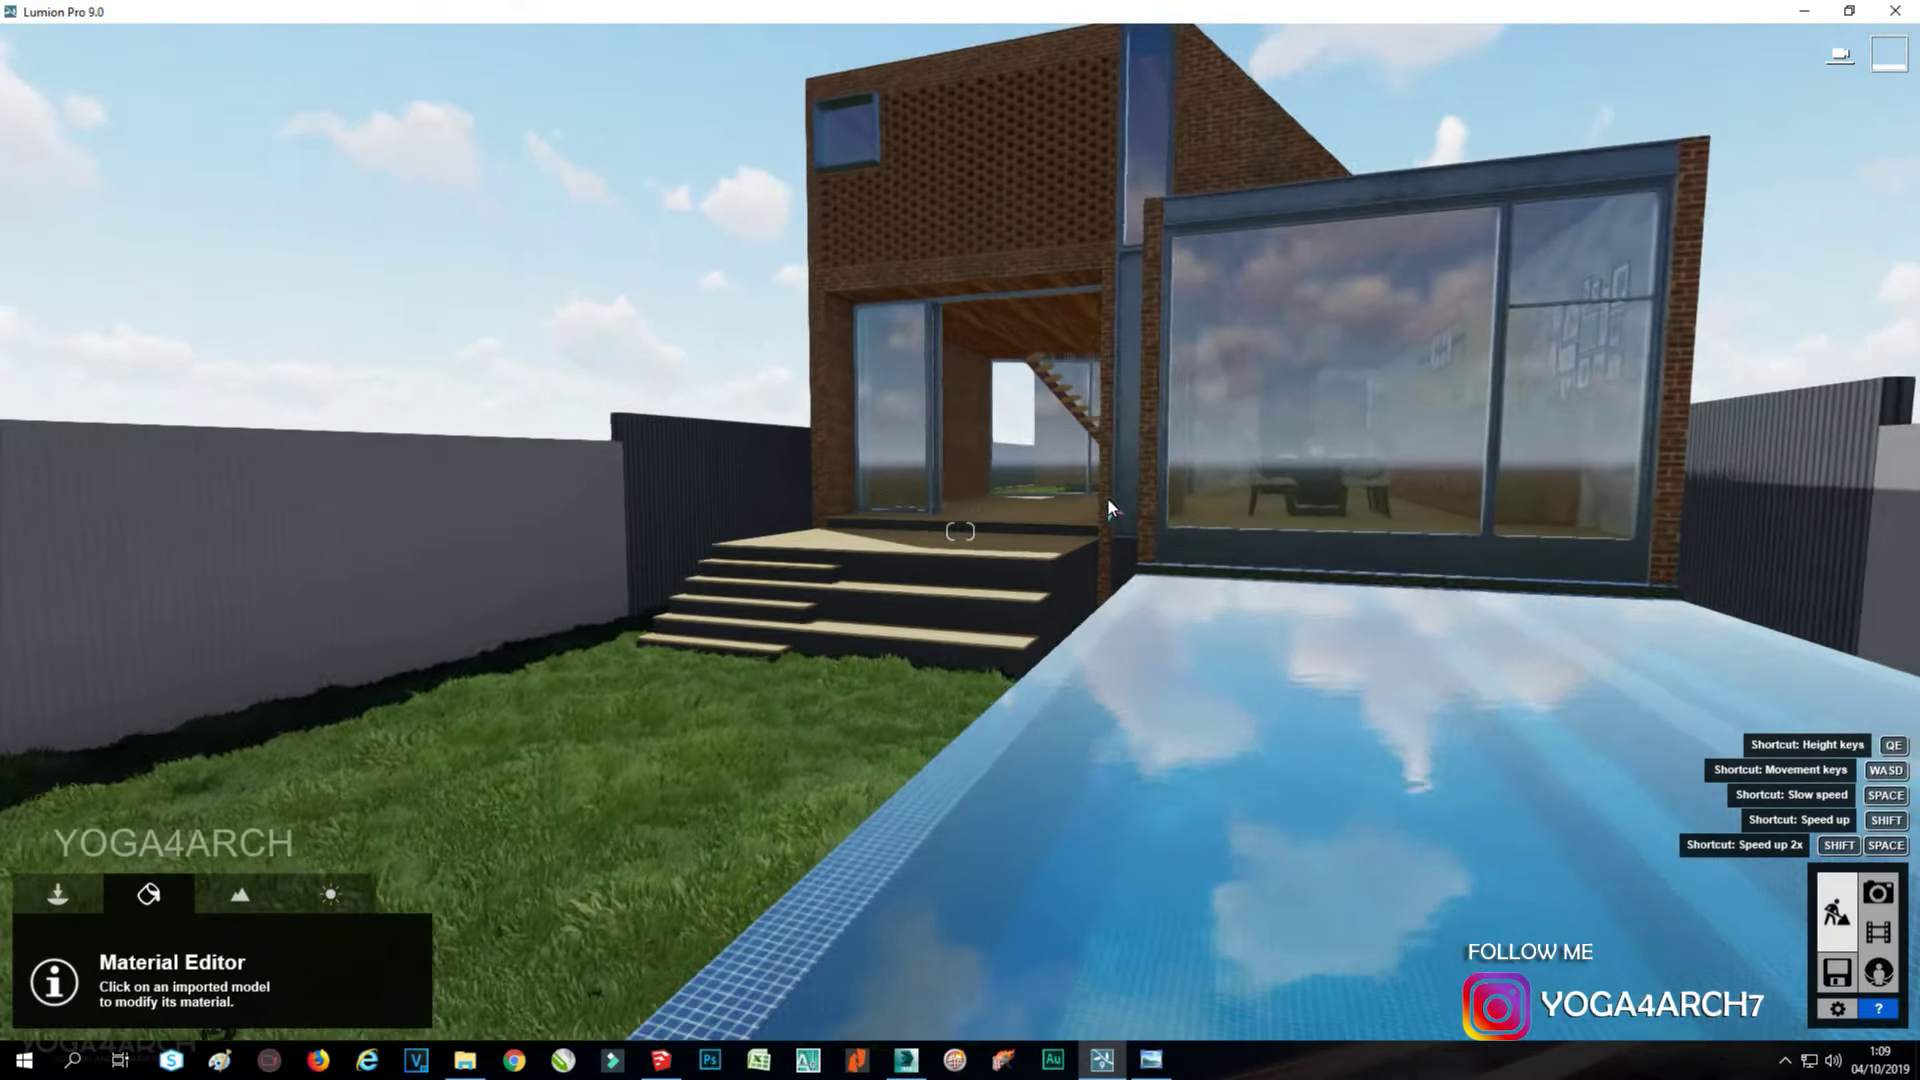
scroll(1108, 501, "up", 3)
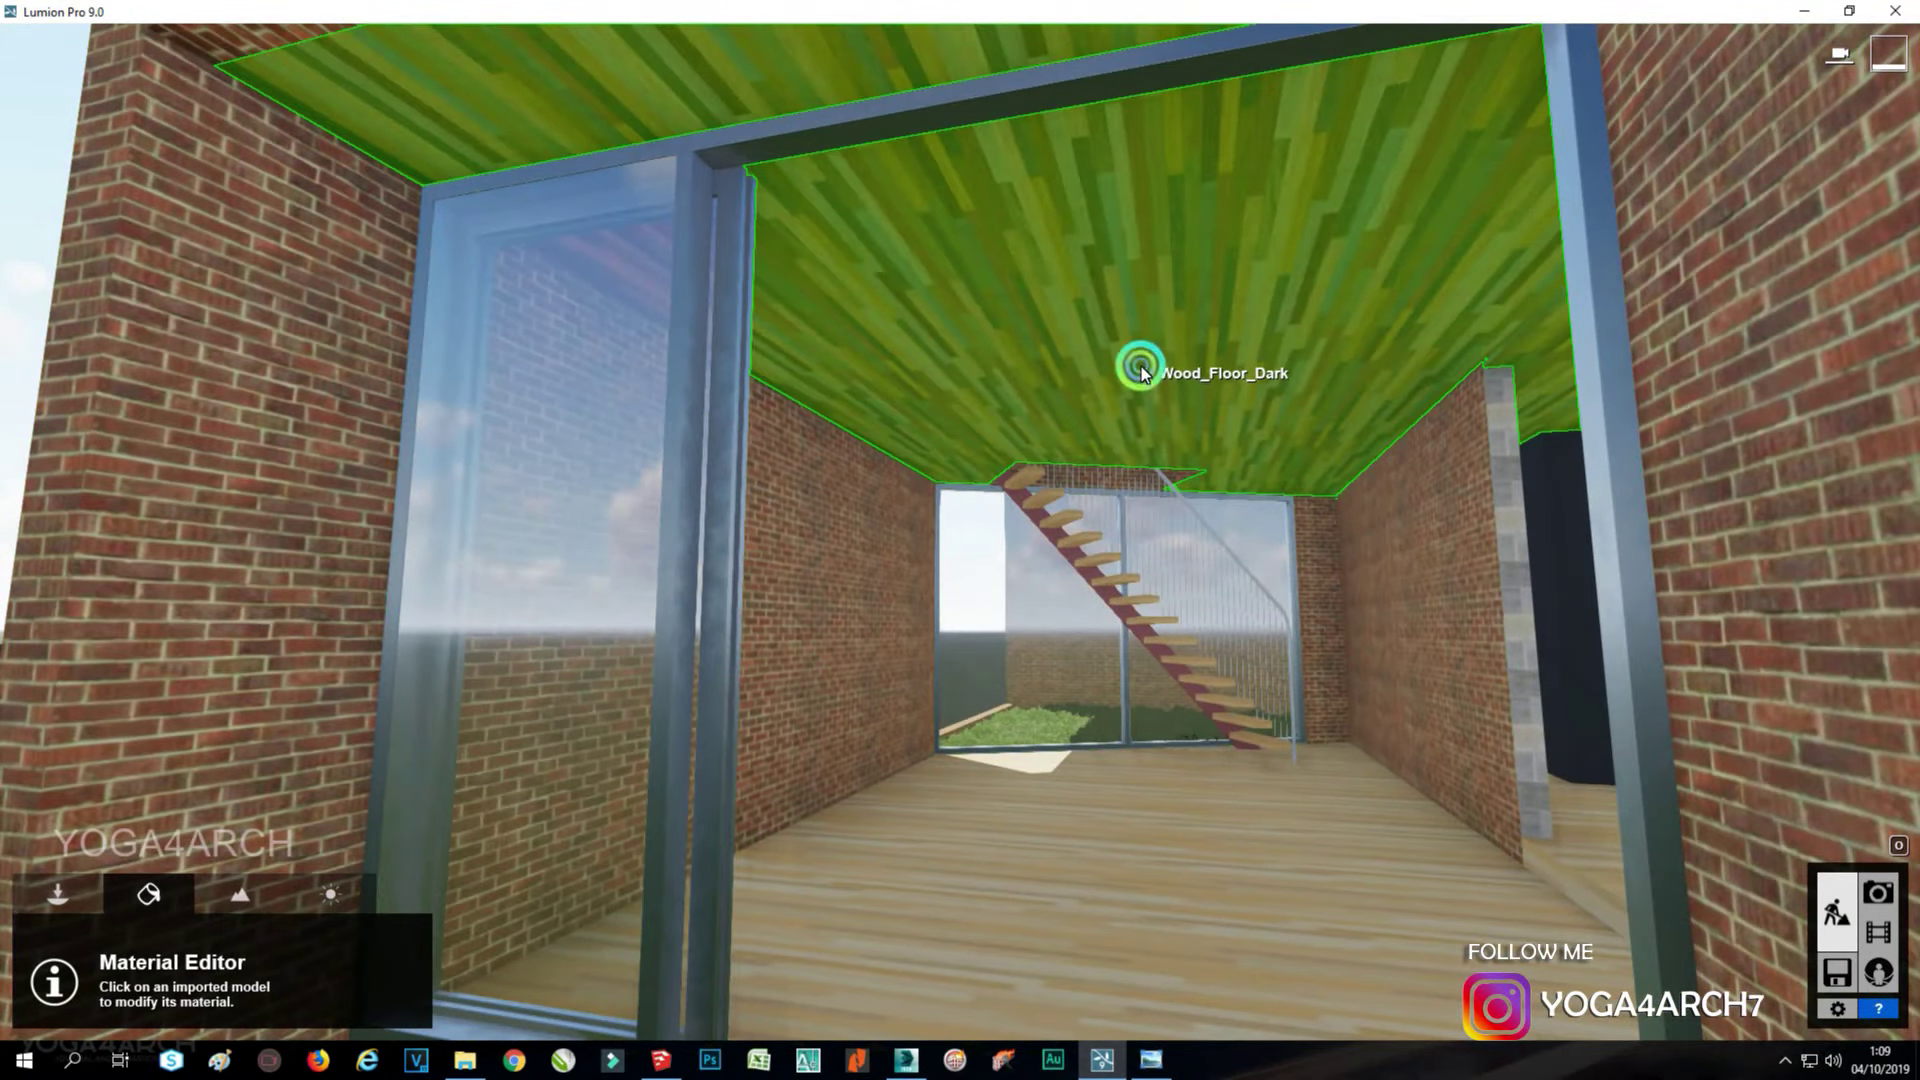
left_click(1142, 370)
left_click(141, 358)
left_click(306, 478)
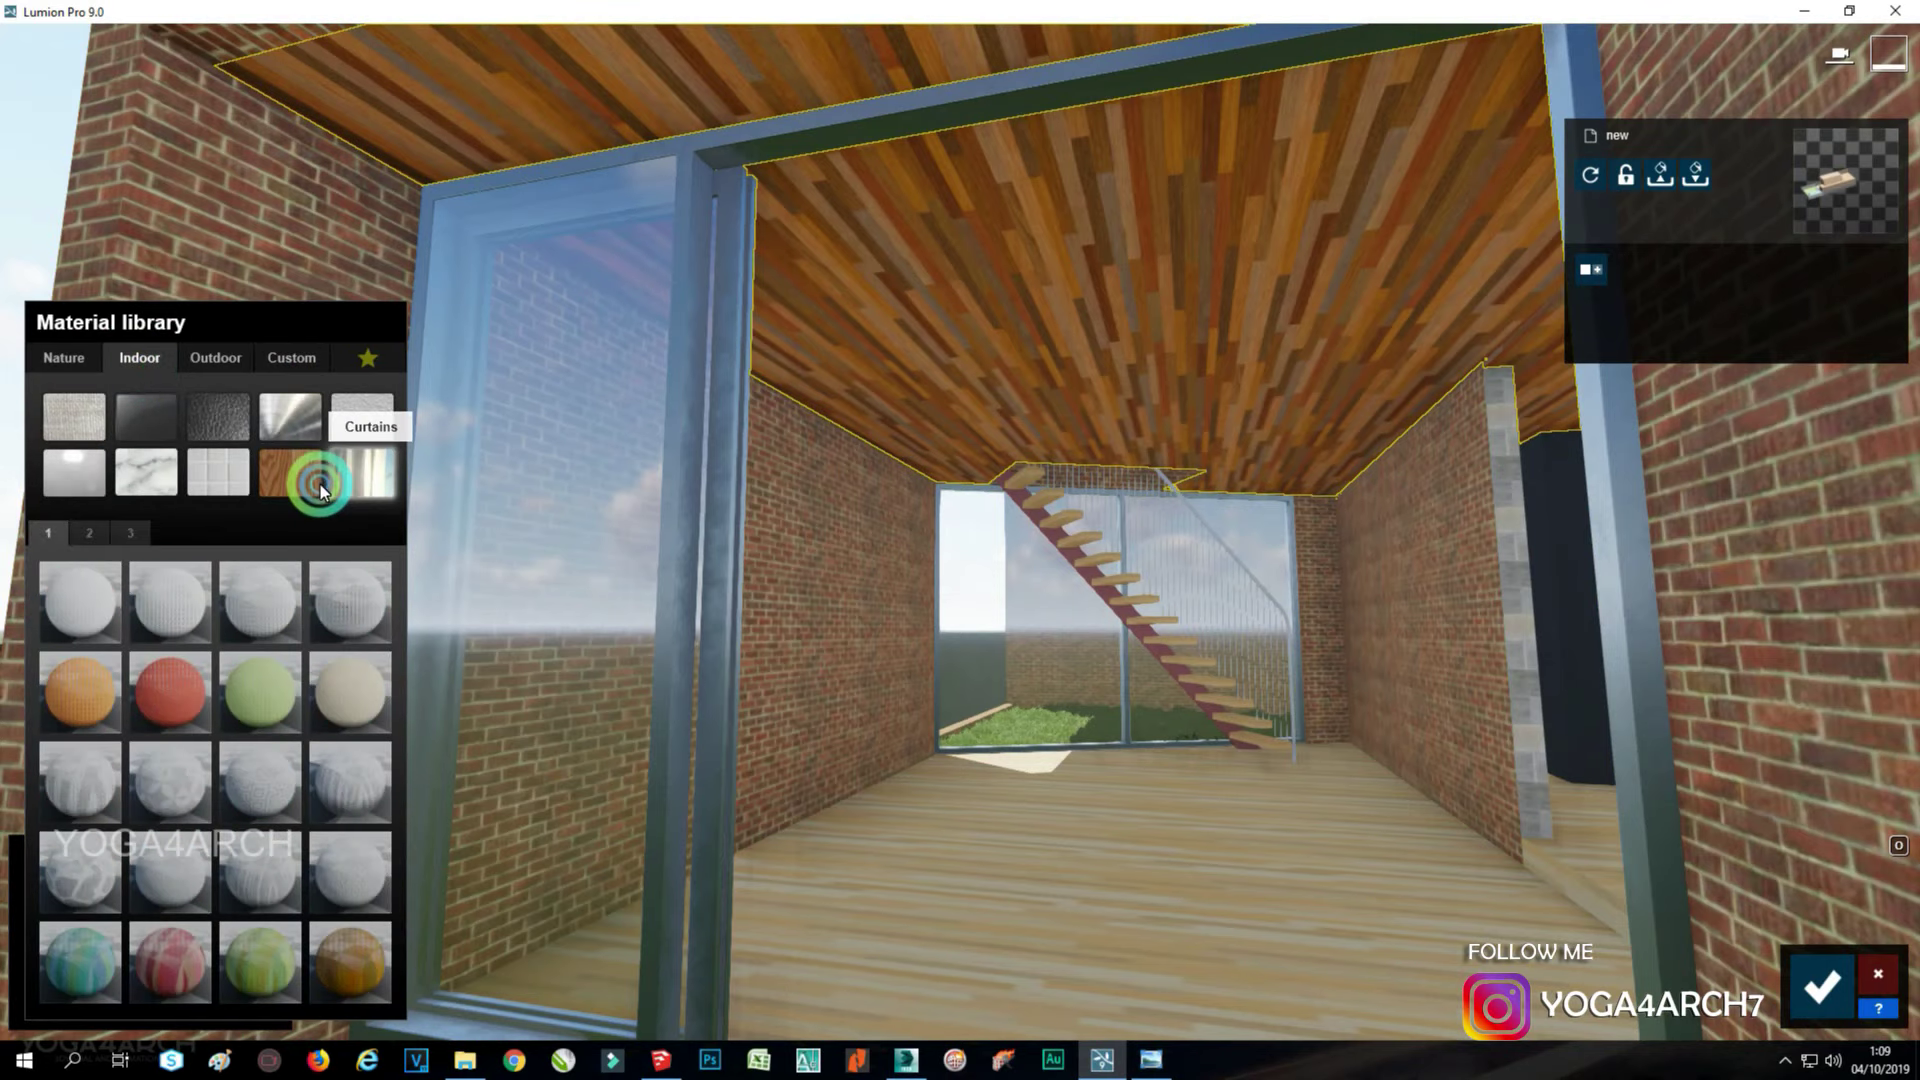
left_click(176, 686)
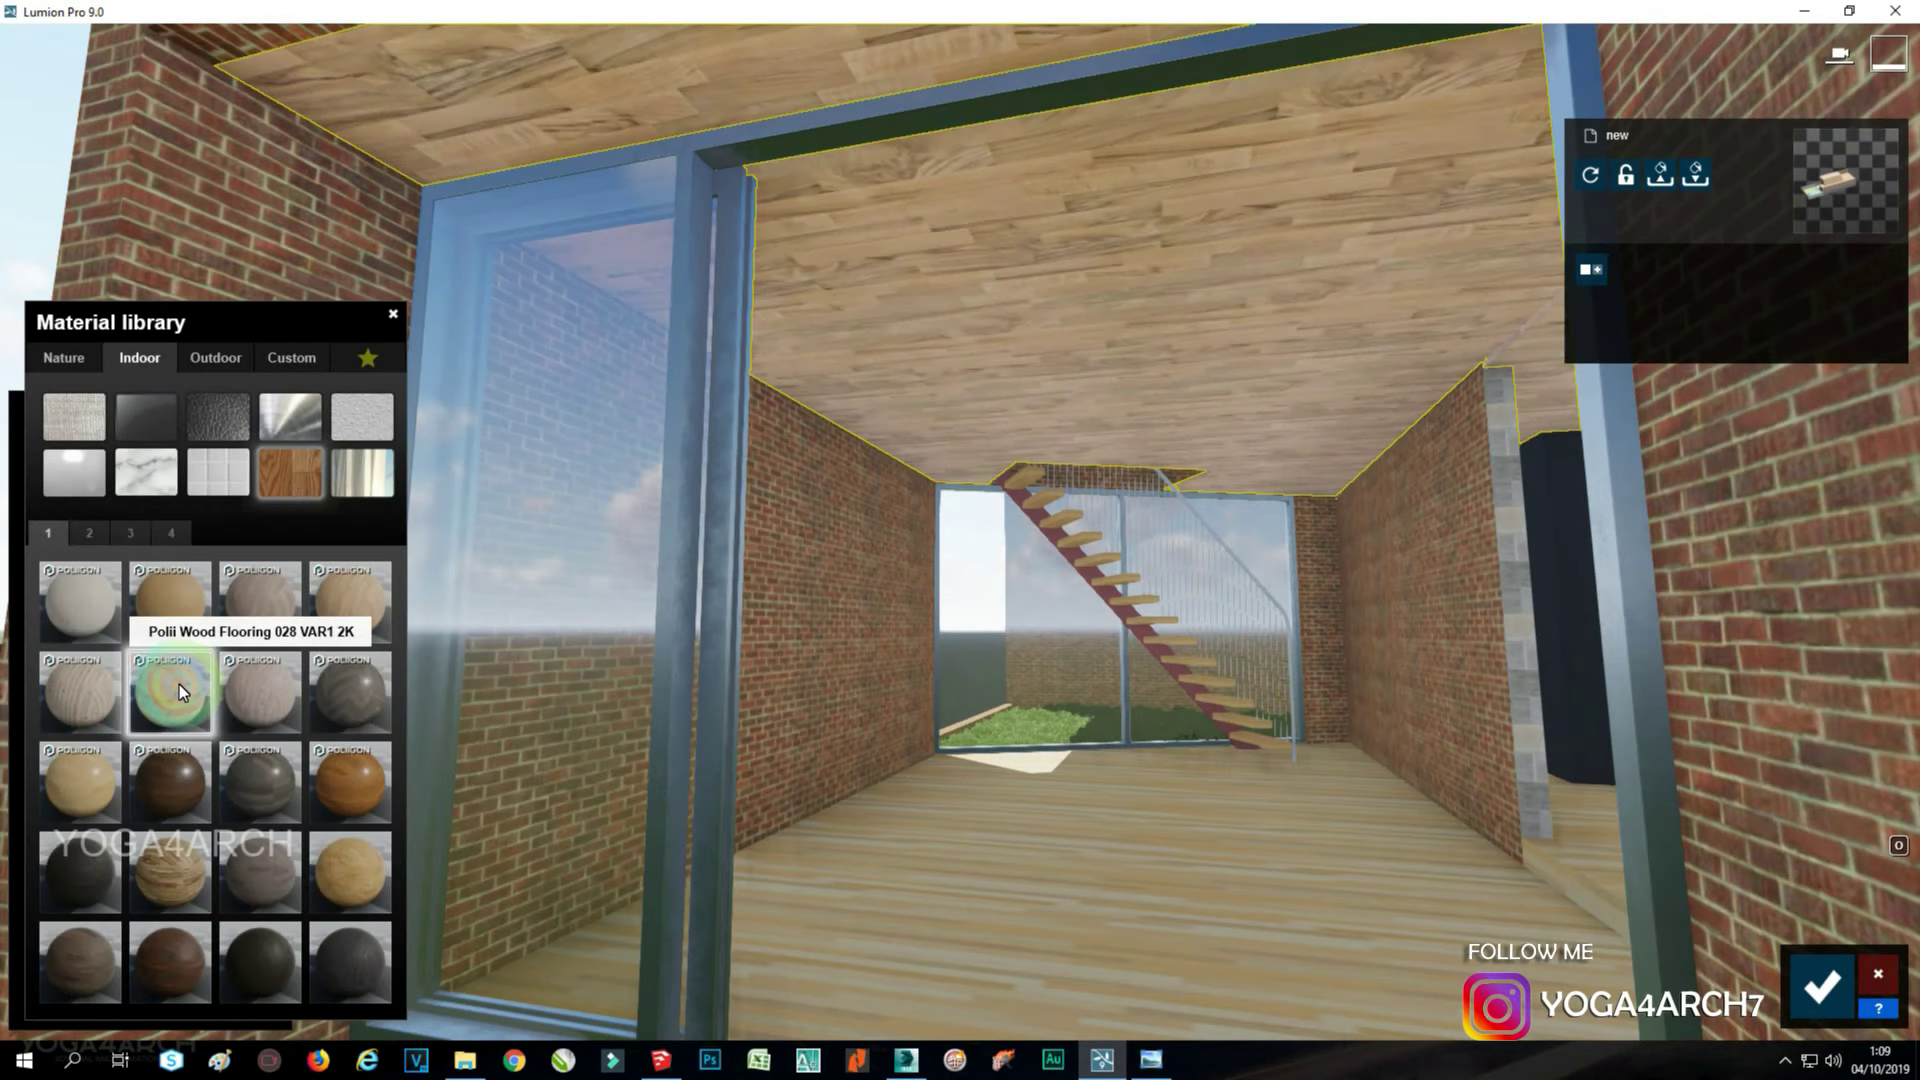
left_click(346, 600)
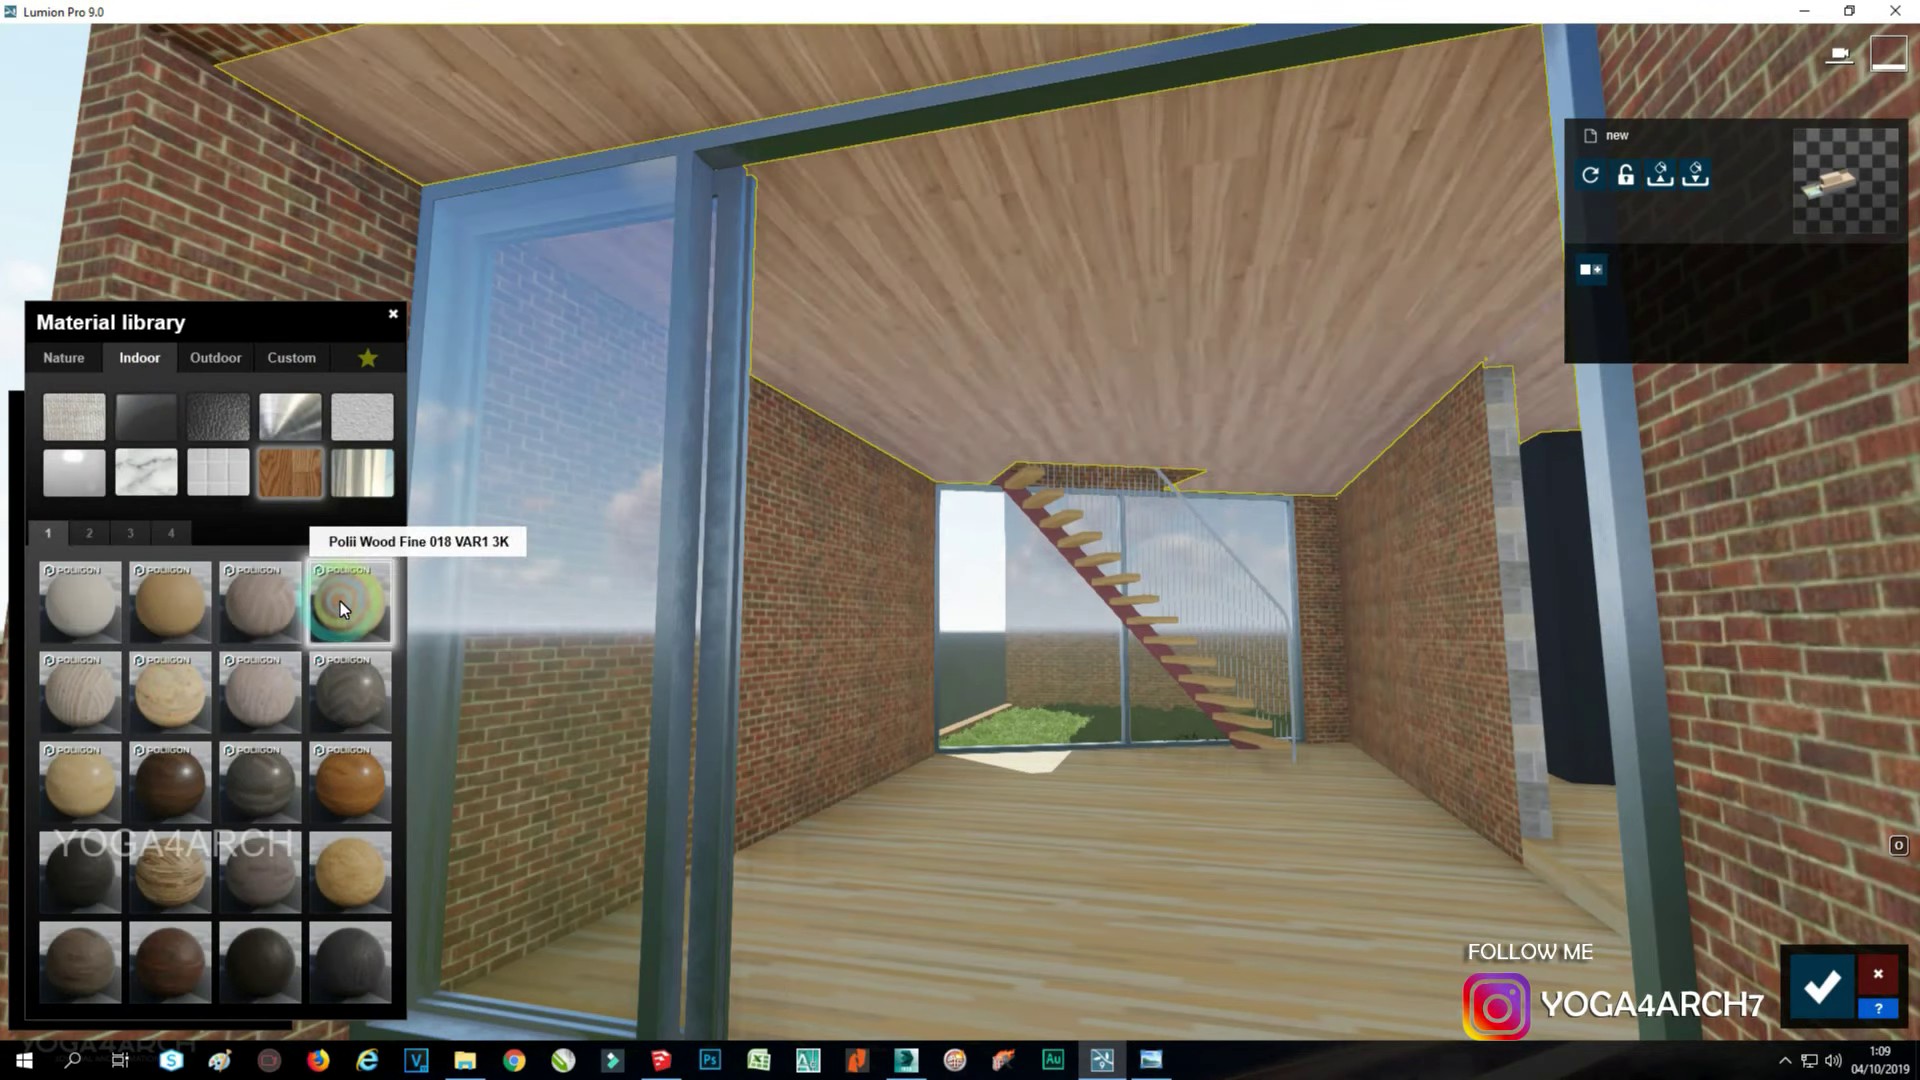
left_click(204, 695)
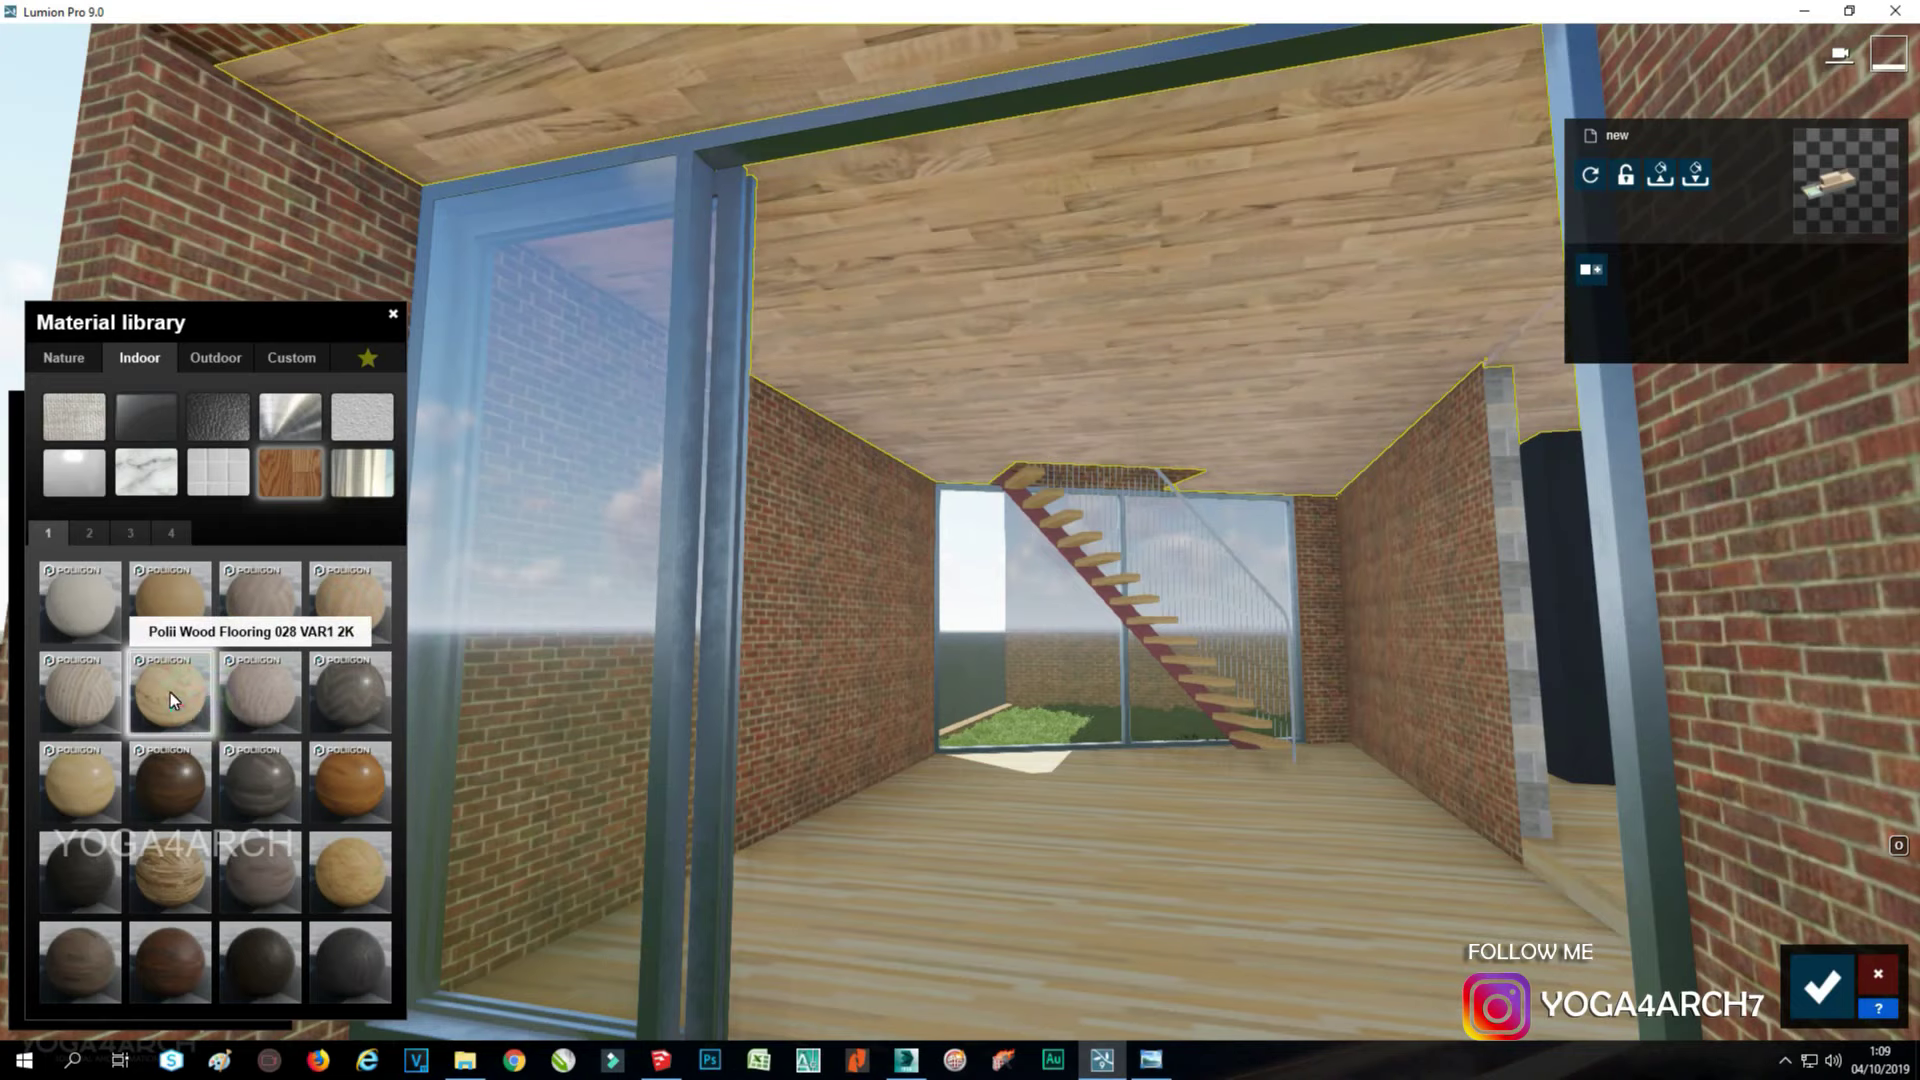
left_click(82, 795)
left_click(163, 692)
Rotate the ceiling wood texture heading to 90°.
left_click(117, 795)
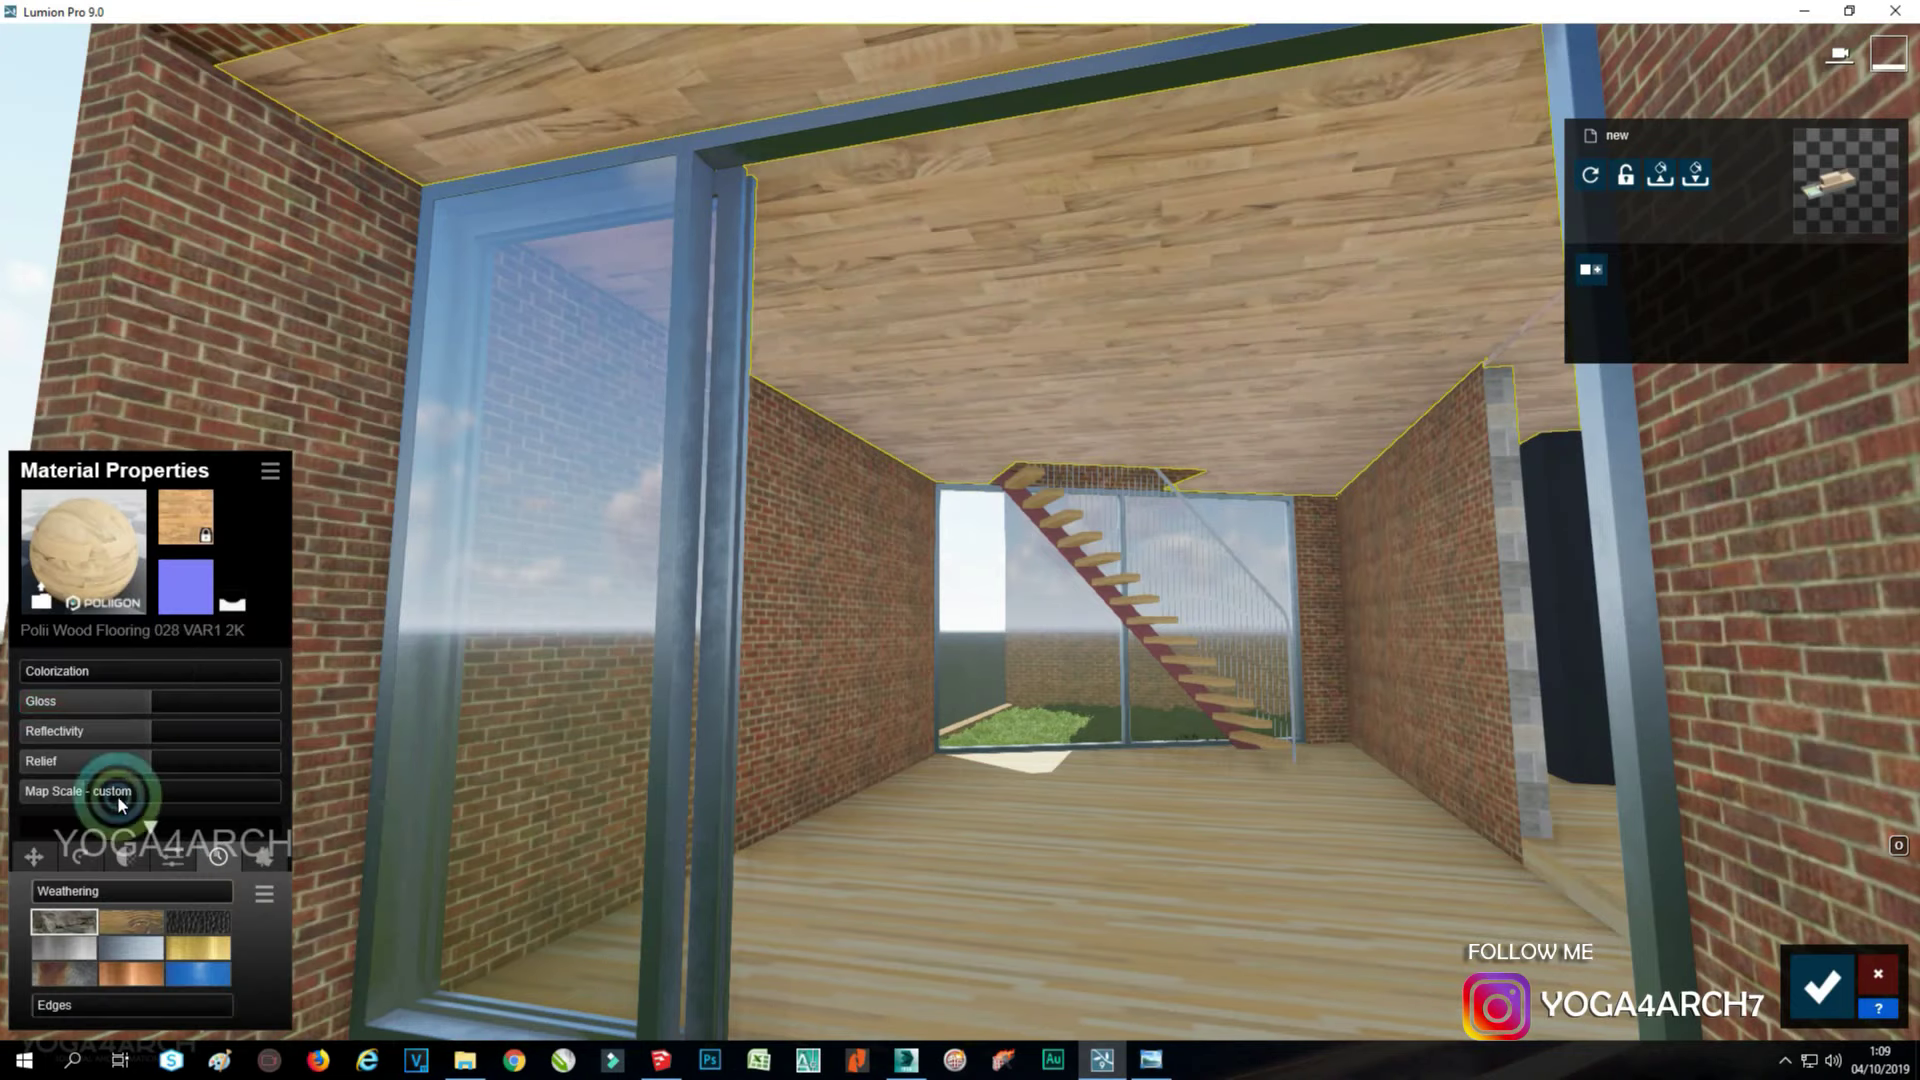
left_click(80, 856)
left_click_drag(80, 890, 88, 900)
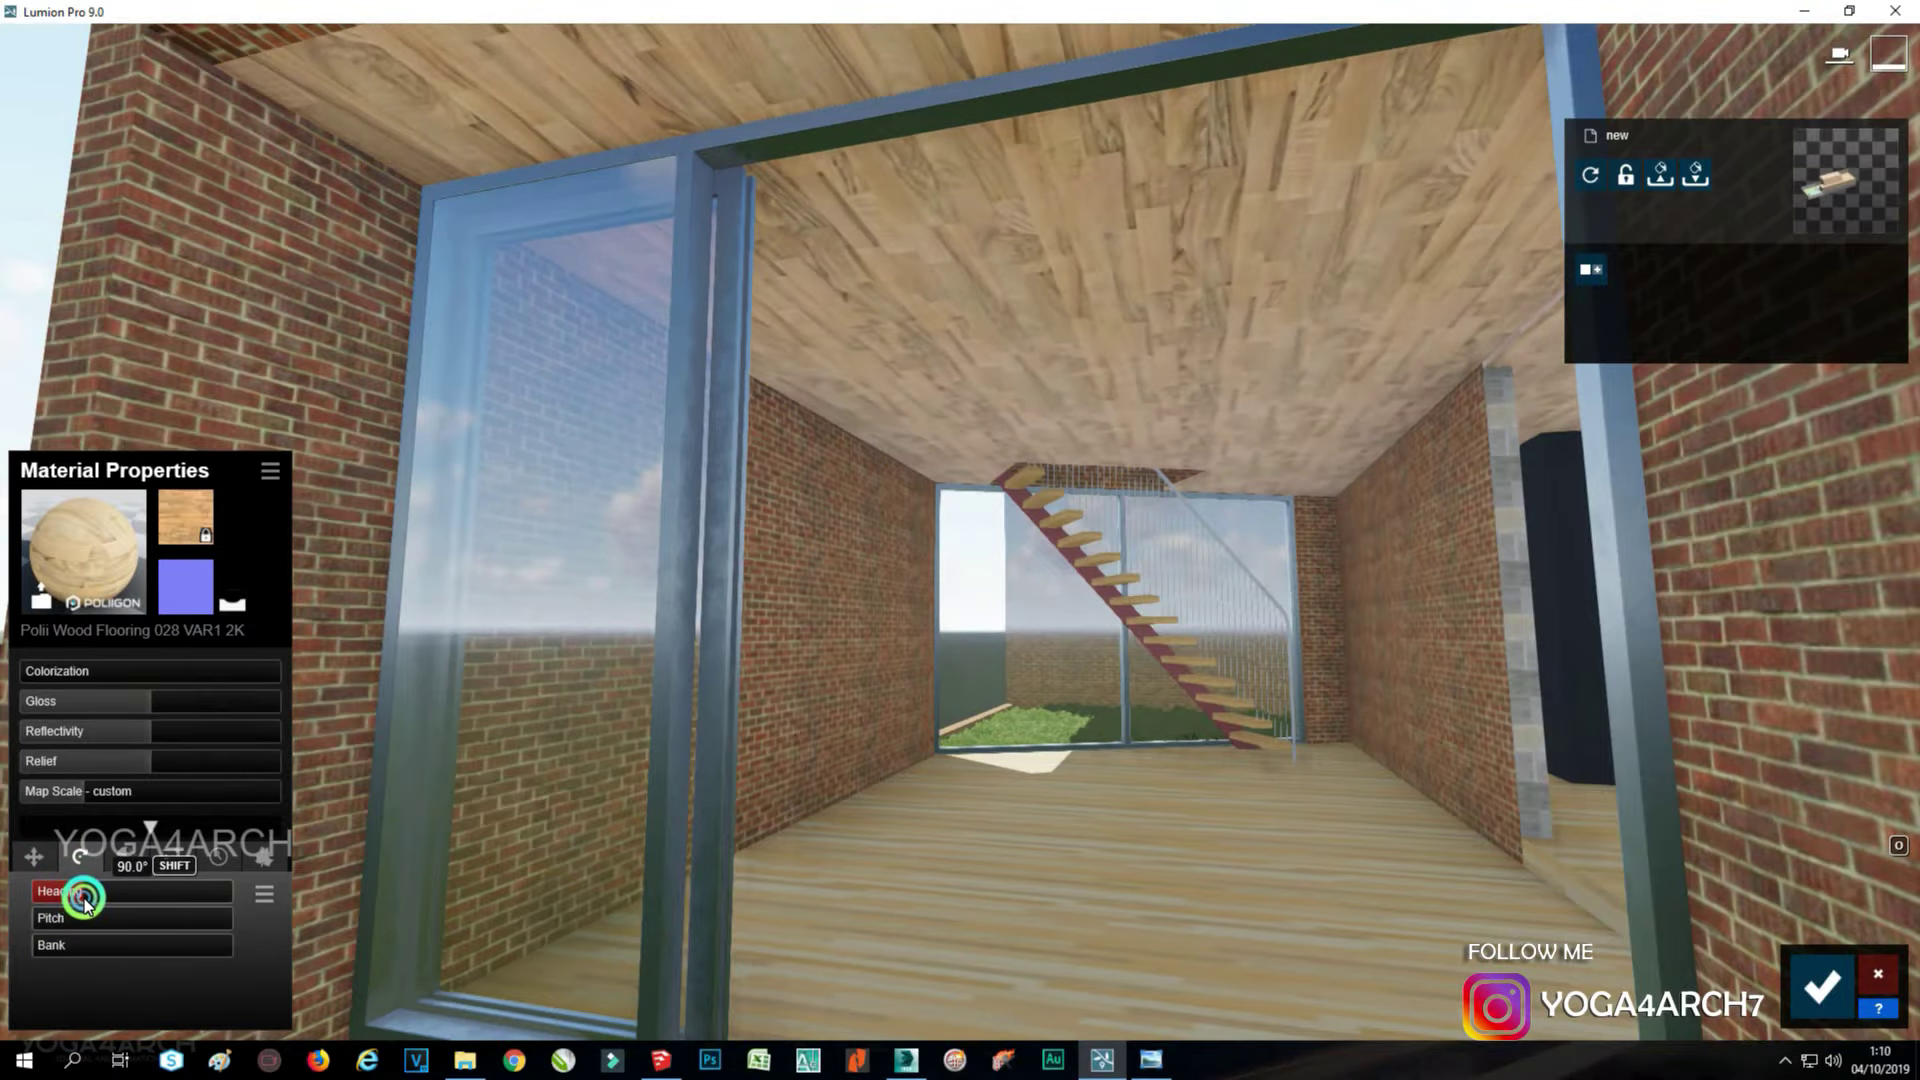
right_click(914, 626)
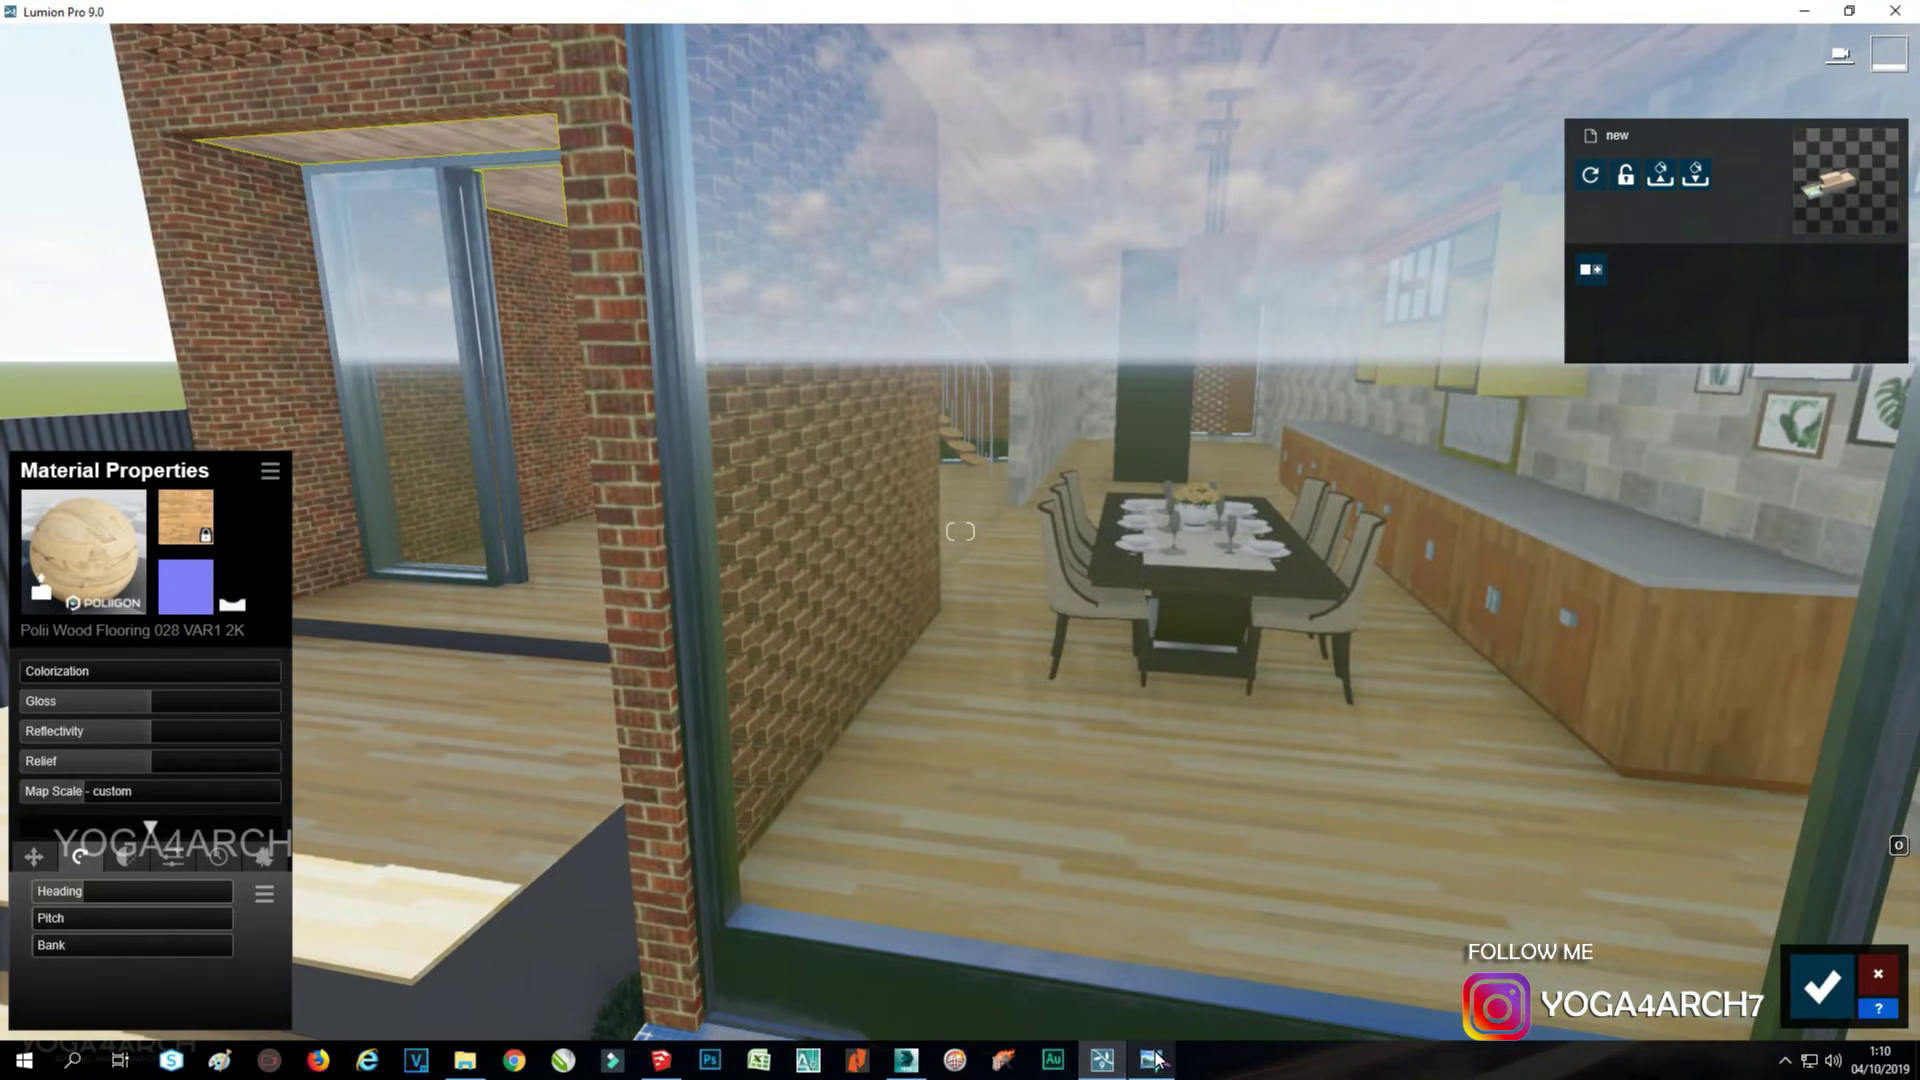
Replace the red brick with a Standard material, flip its normal map and raise the relief.
left_click(1153, 1058)
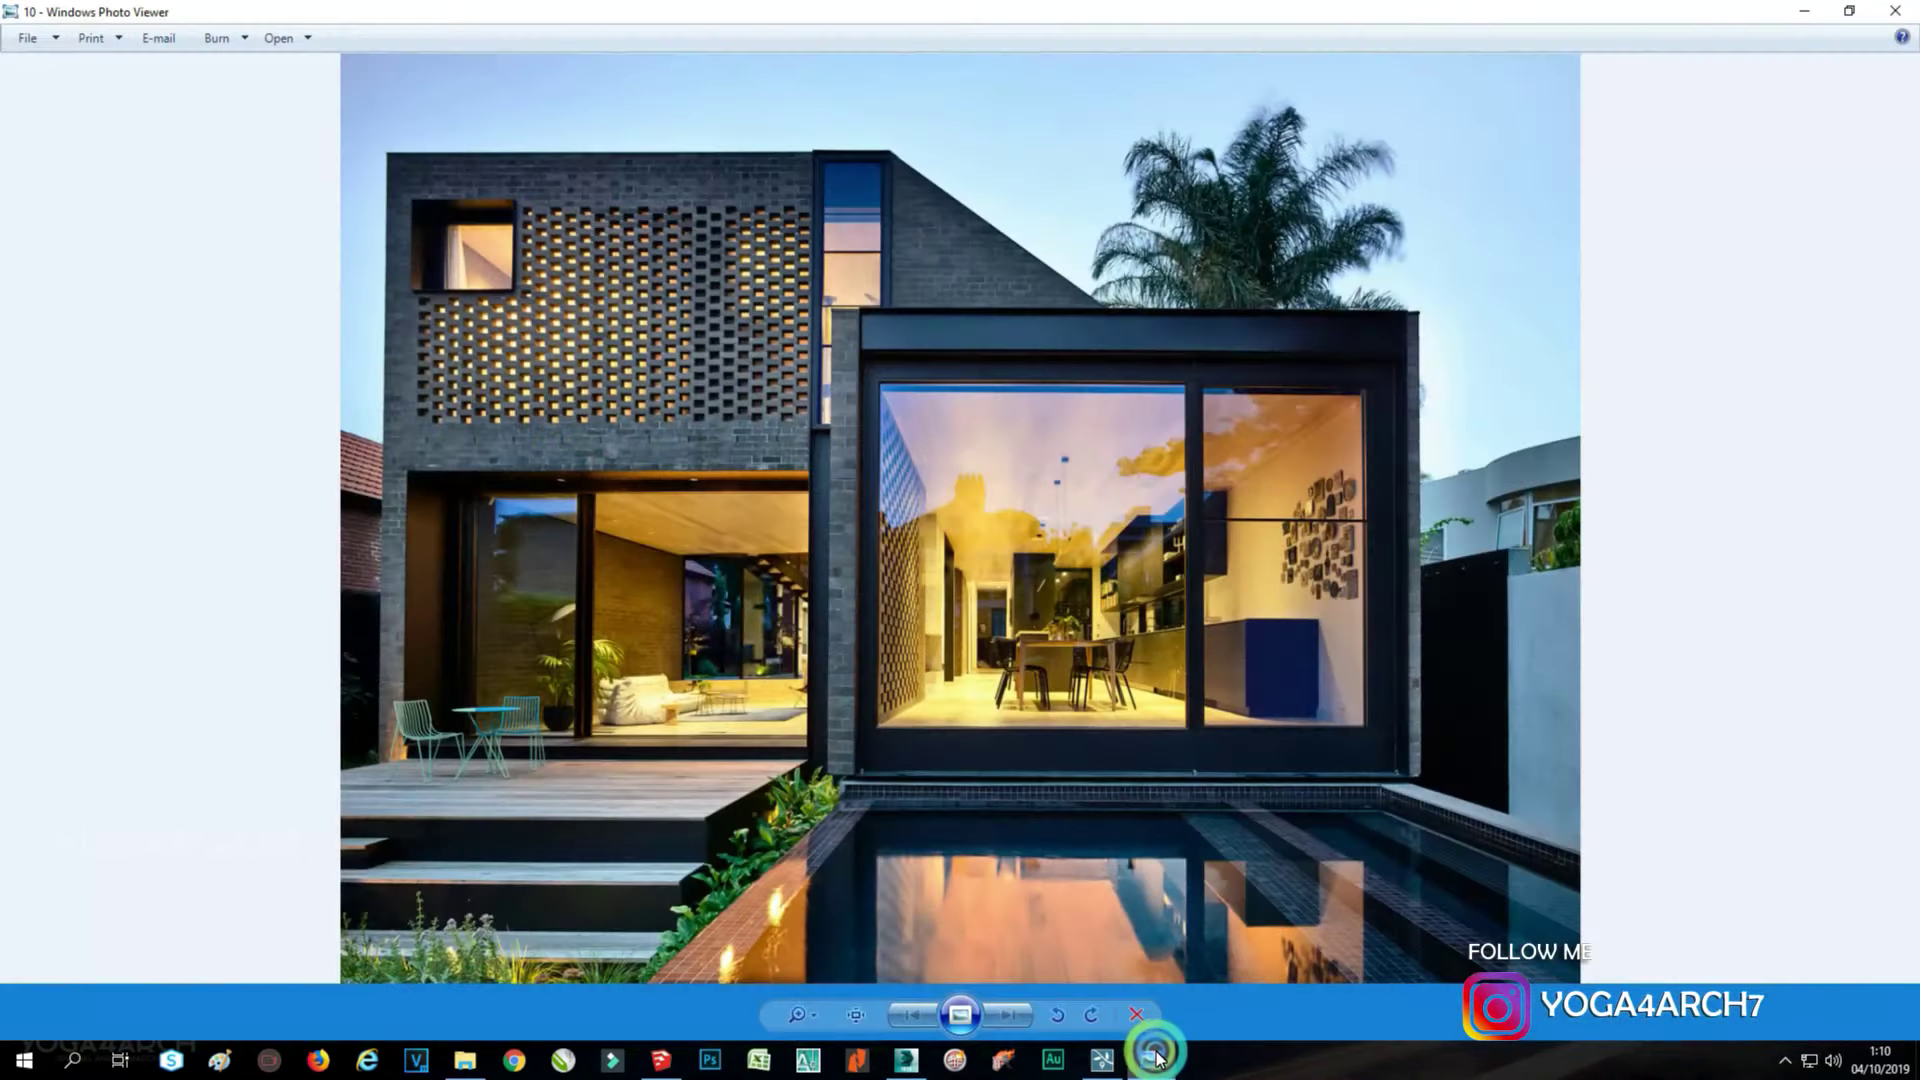
left_click(1155, 1058)
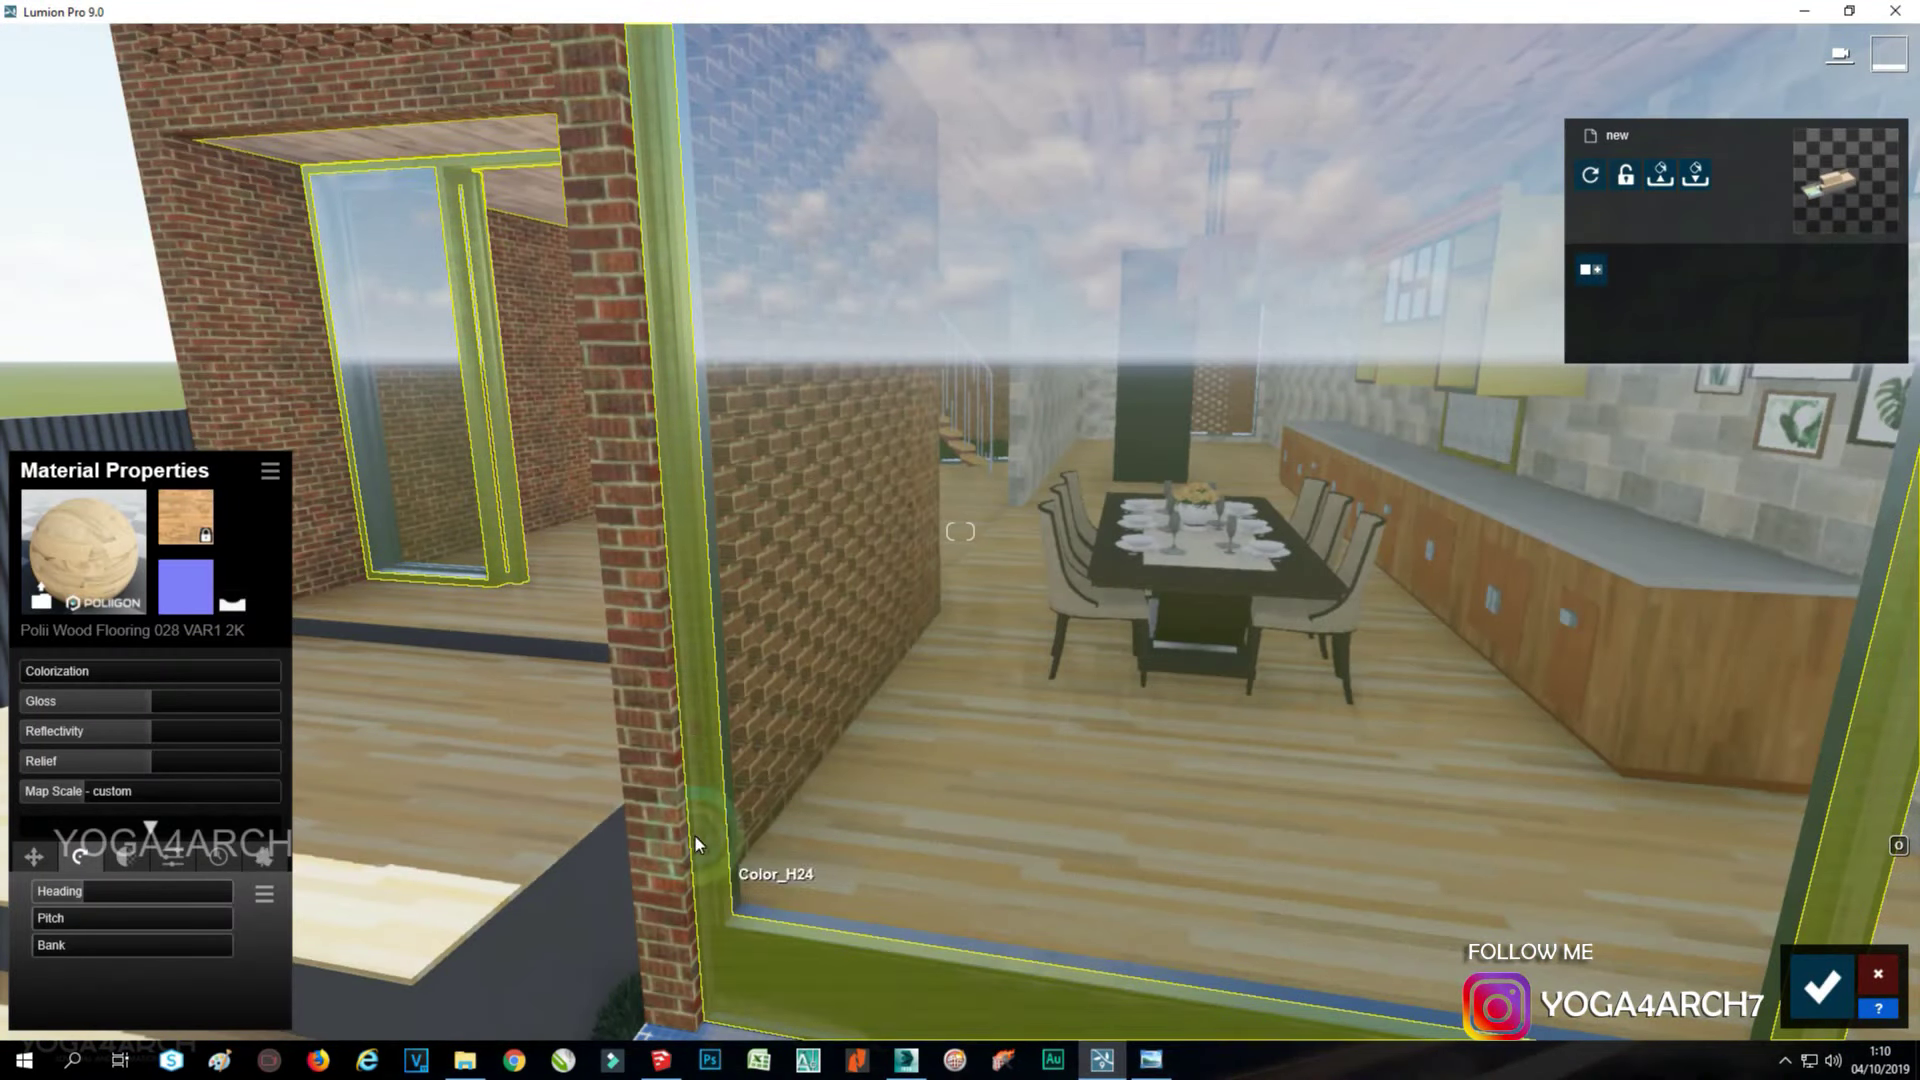
left_click(622, 654)
scroll(494, 532, "down", 3)
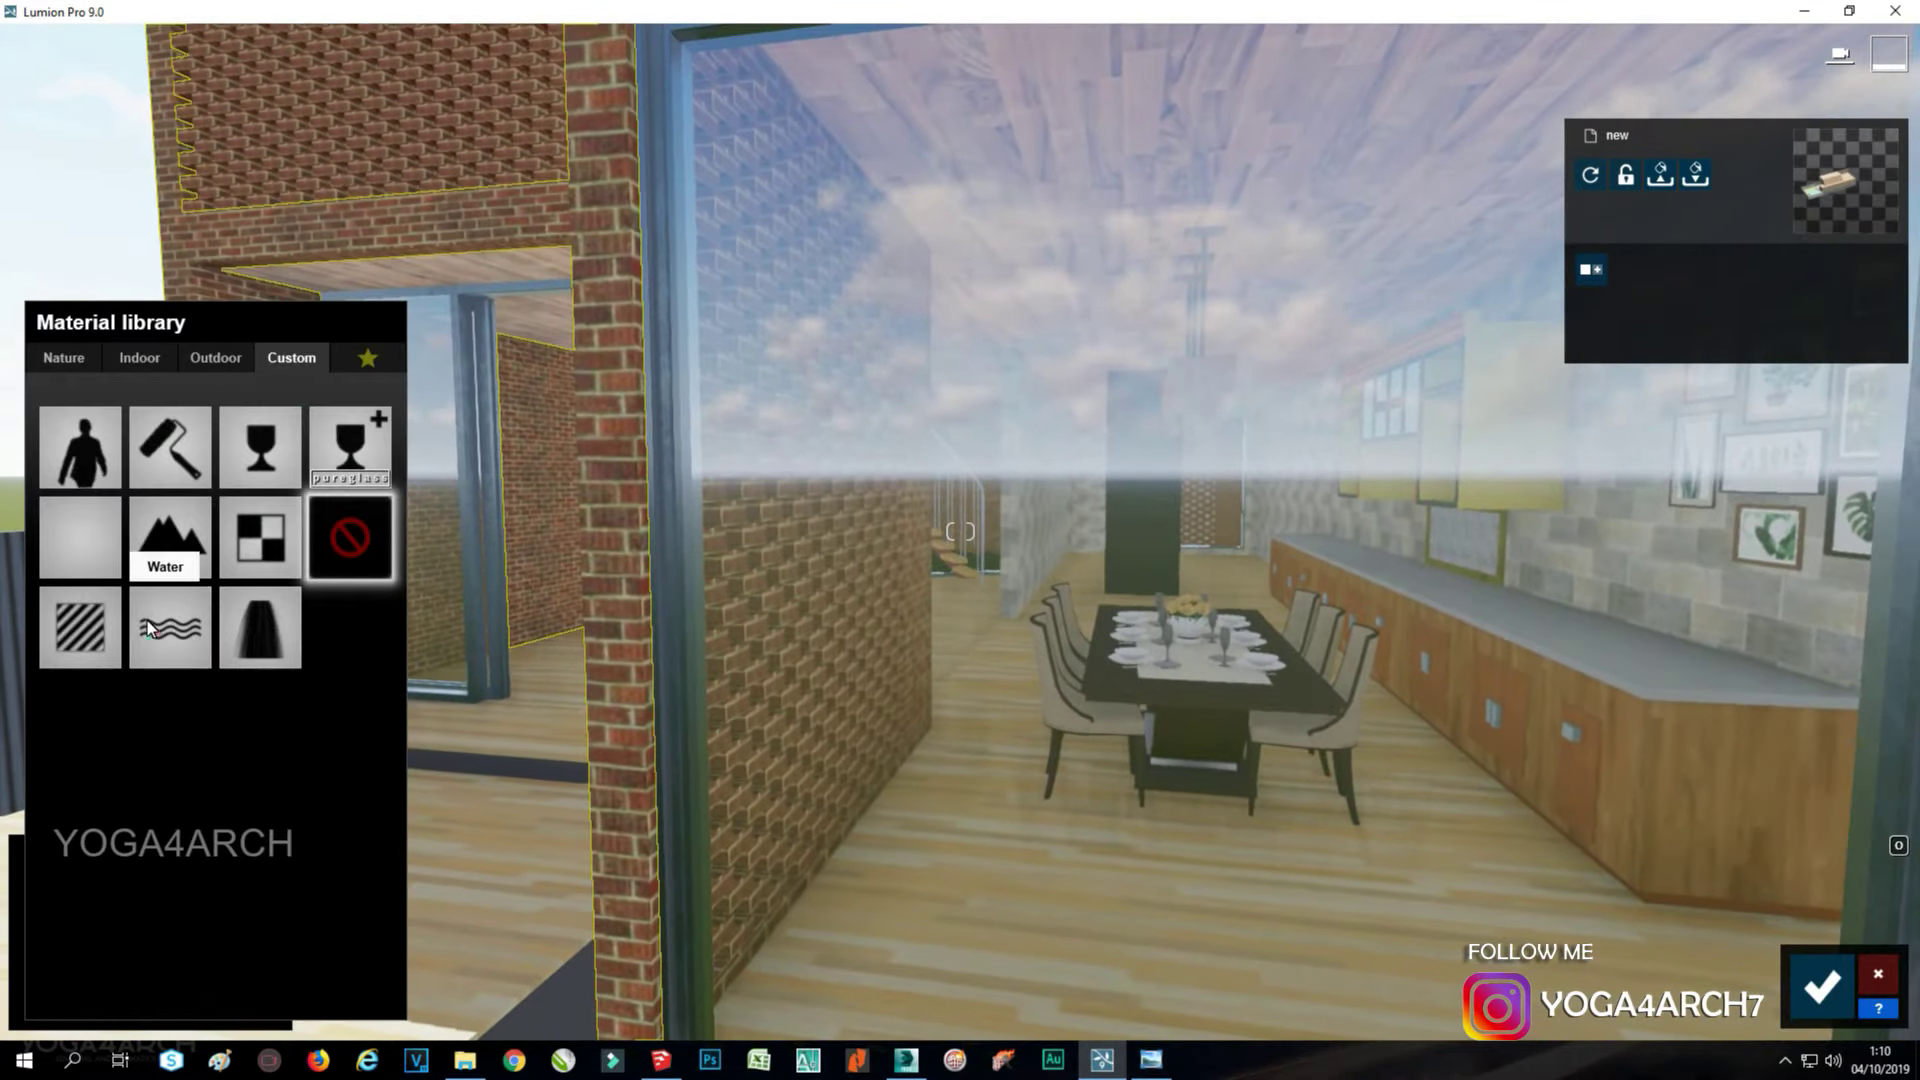
left_click(80, 627)
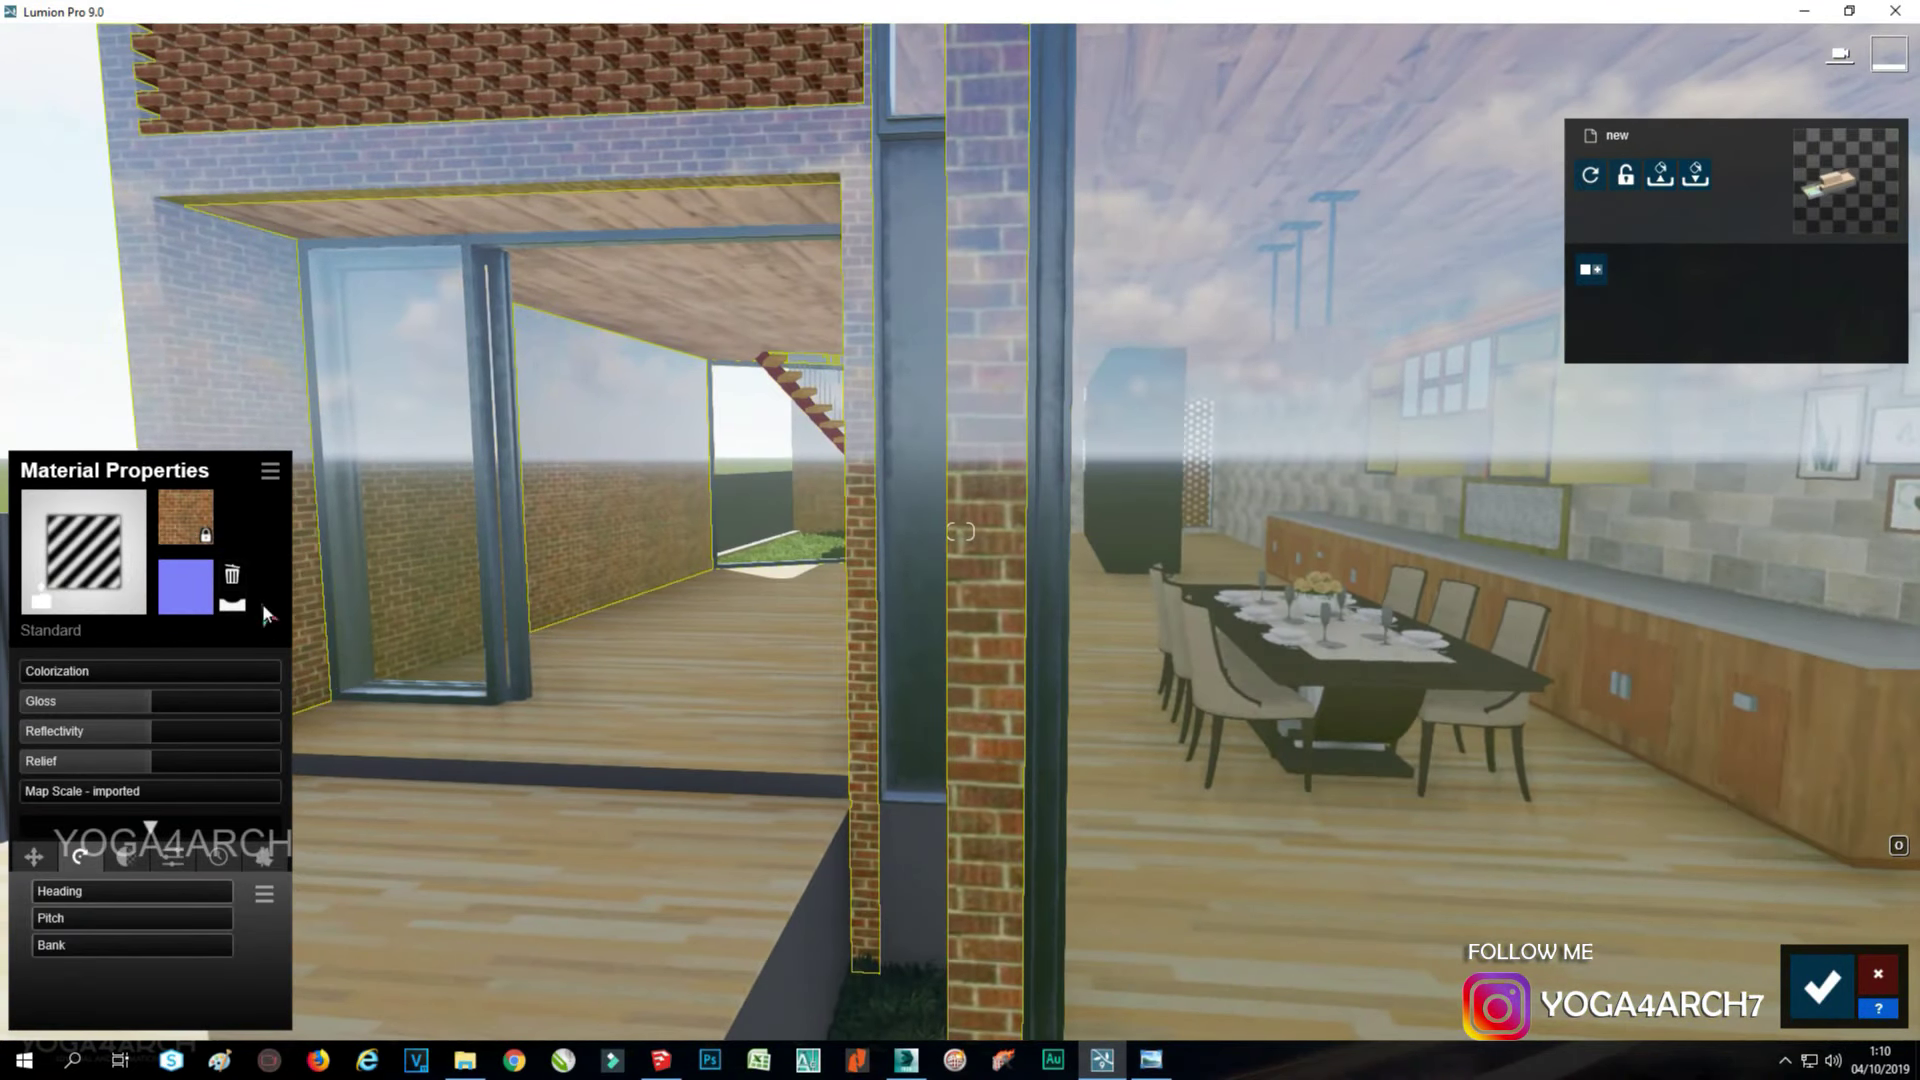
left_click(243, 595)
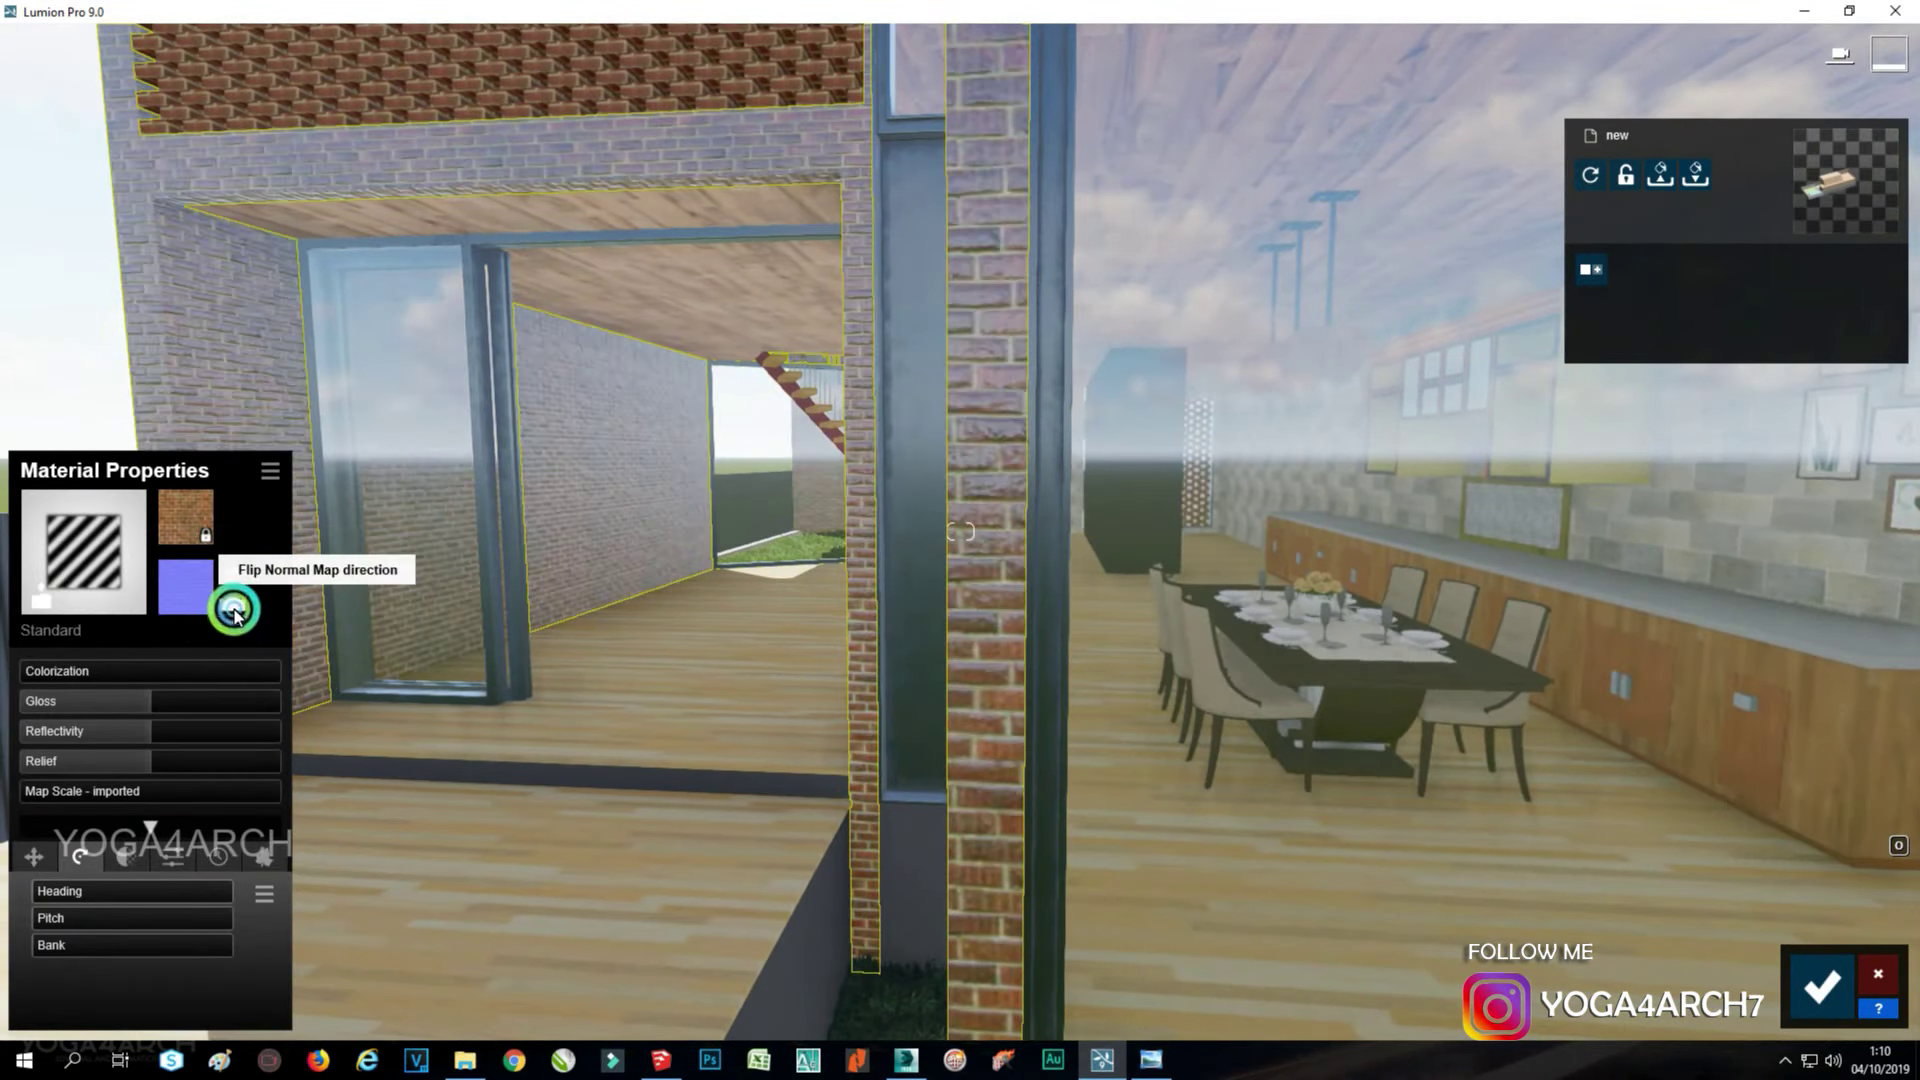
left_click_drag(148, 763, 189, 760)
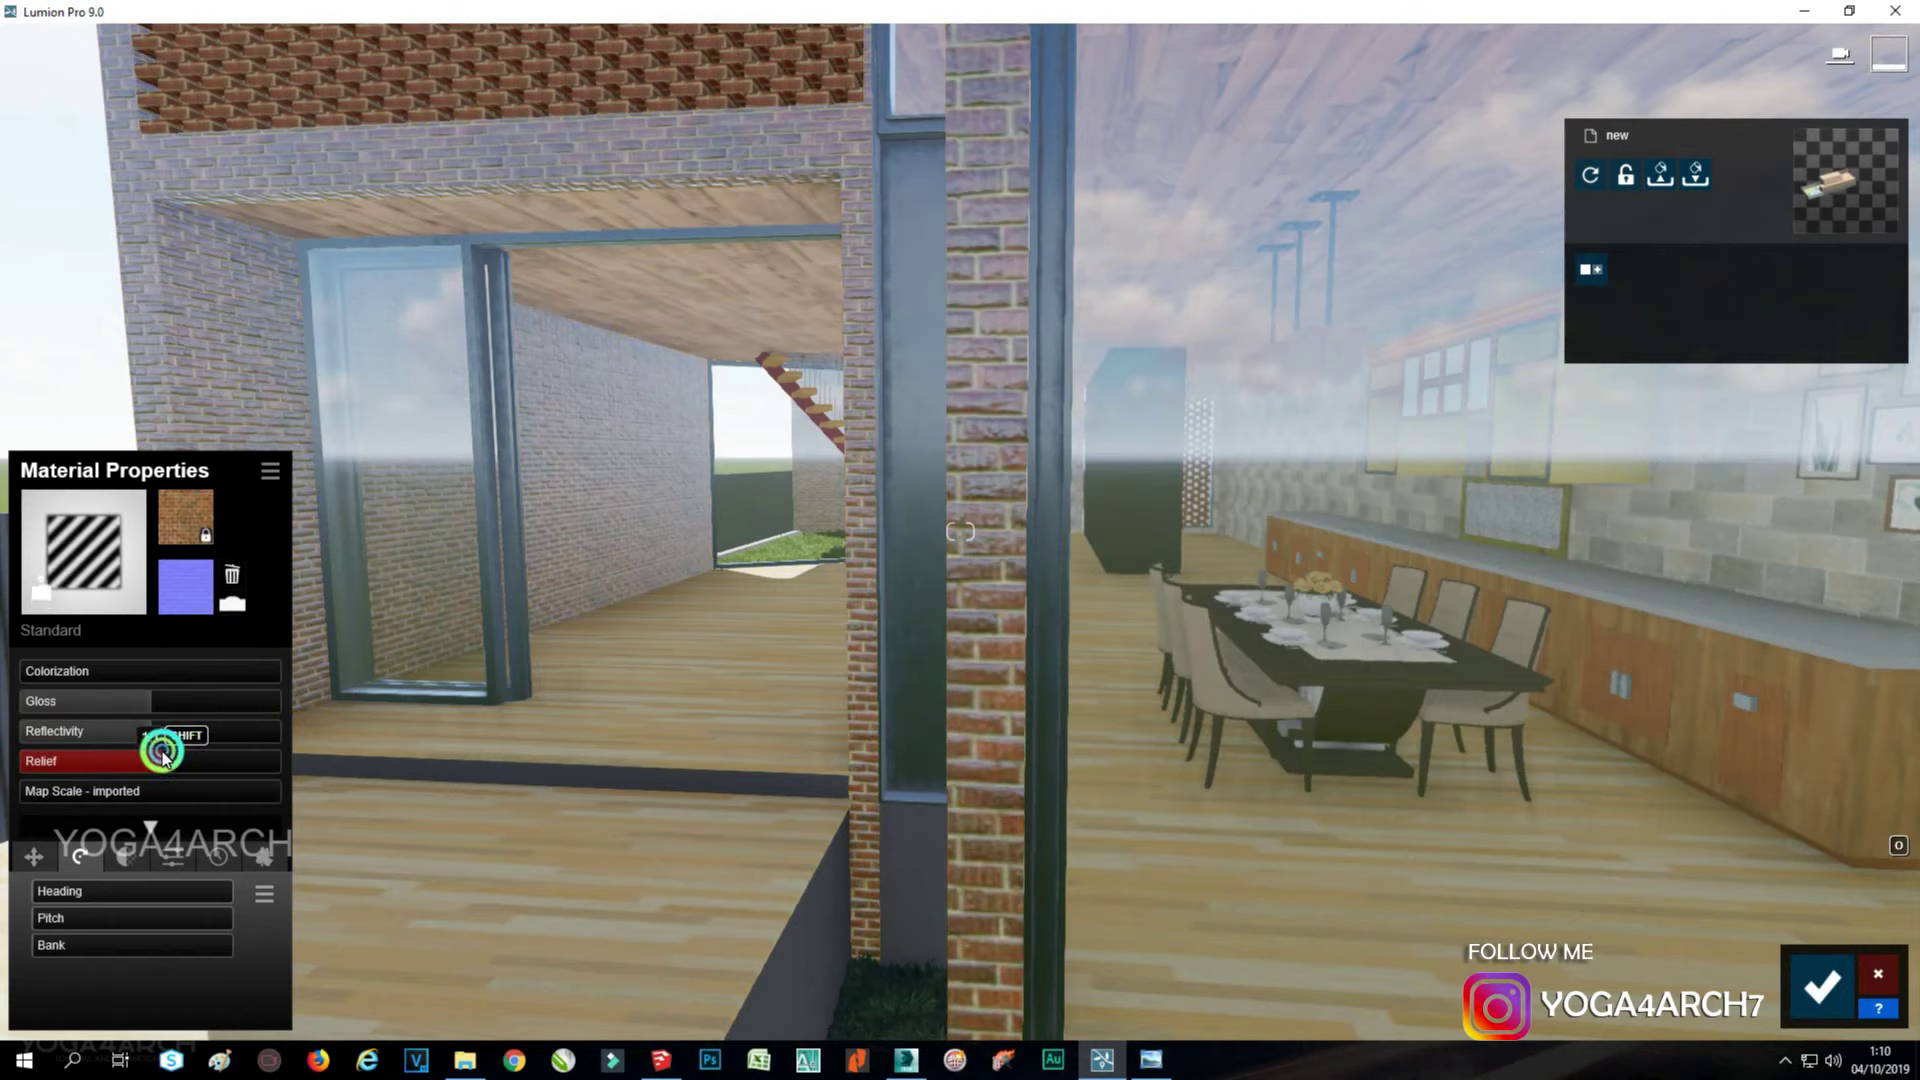
Set the brick gloss to 0.3, lower reflectivity and colorize it grey.
left_click(132, 737)
left_click(63, 708)
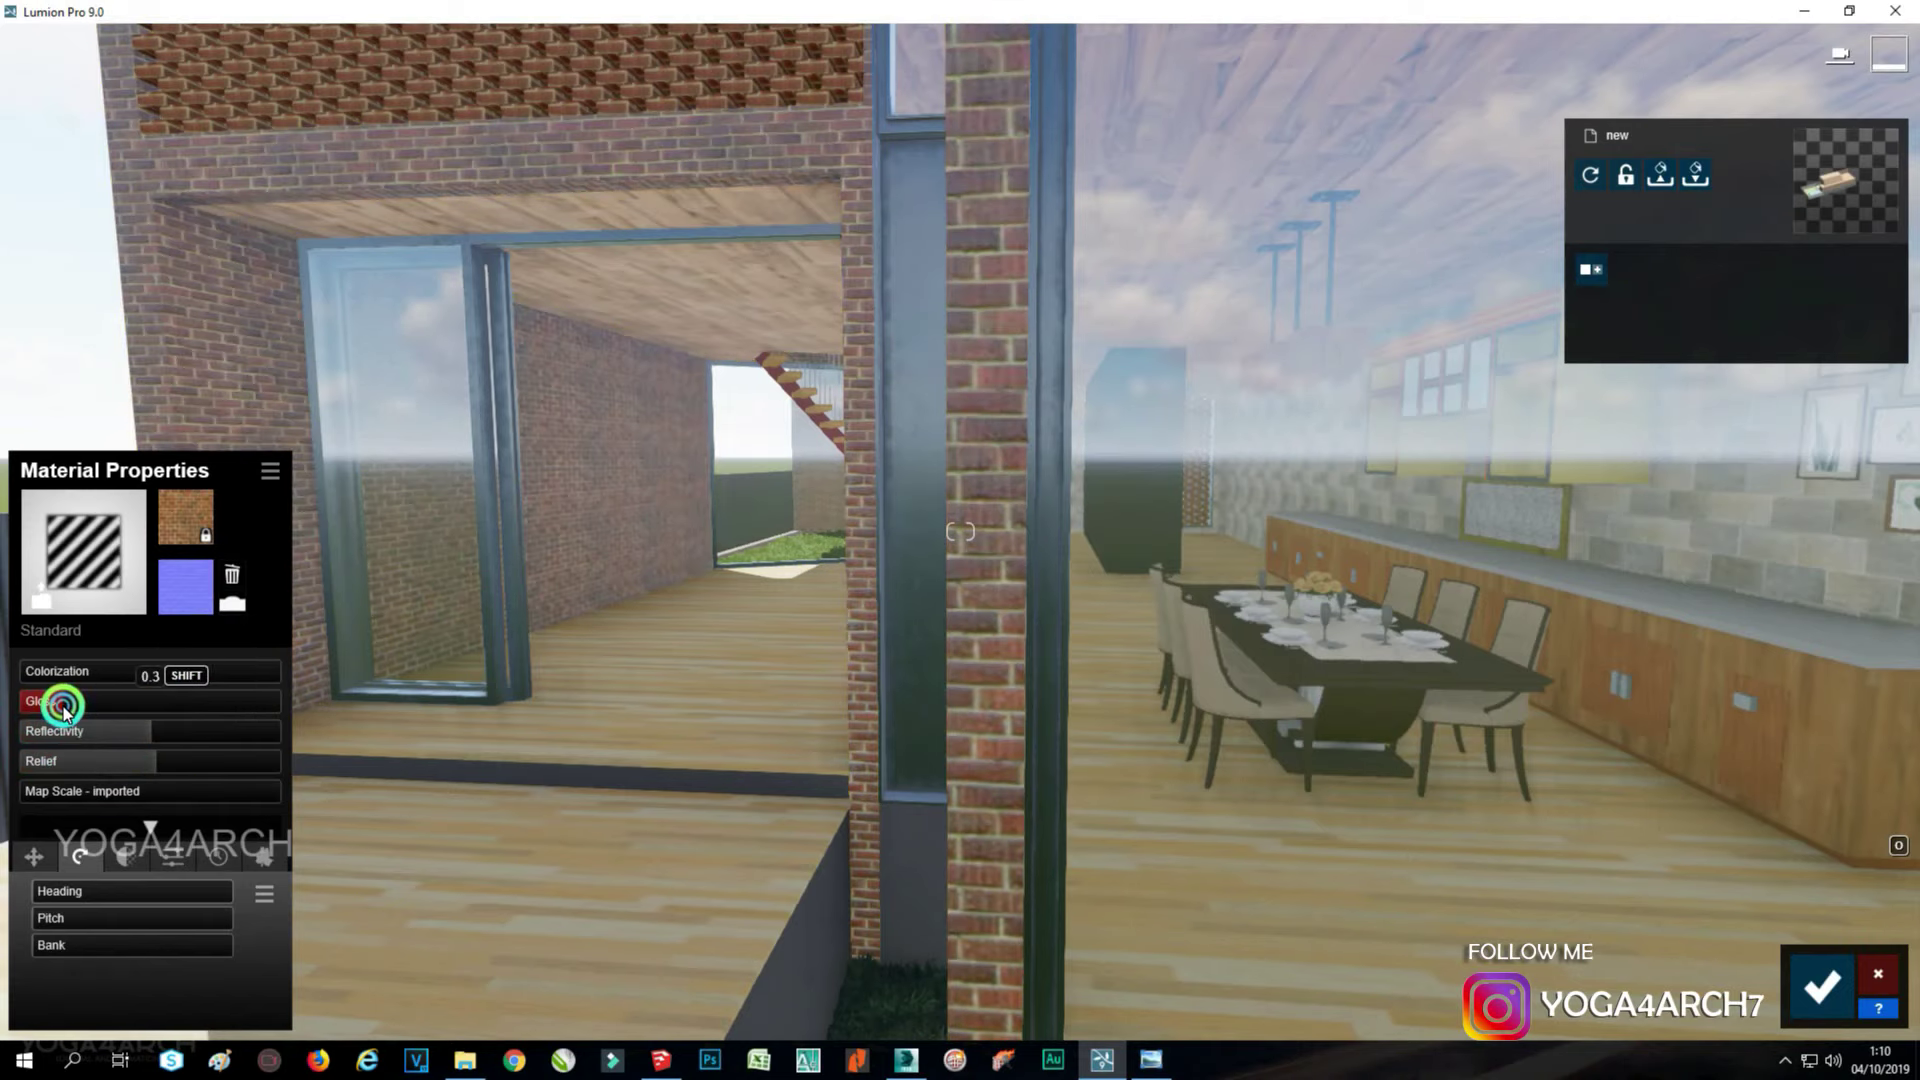
left_click(118, 730)
left_click(123, 677)
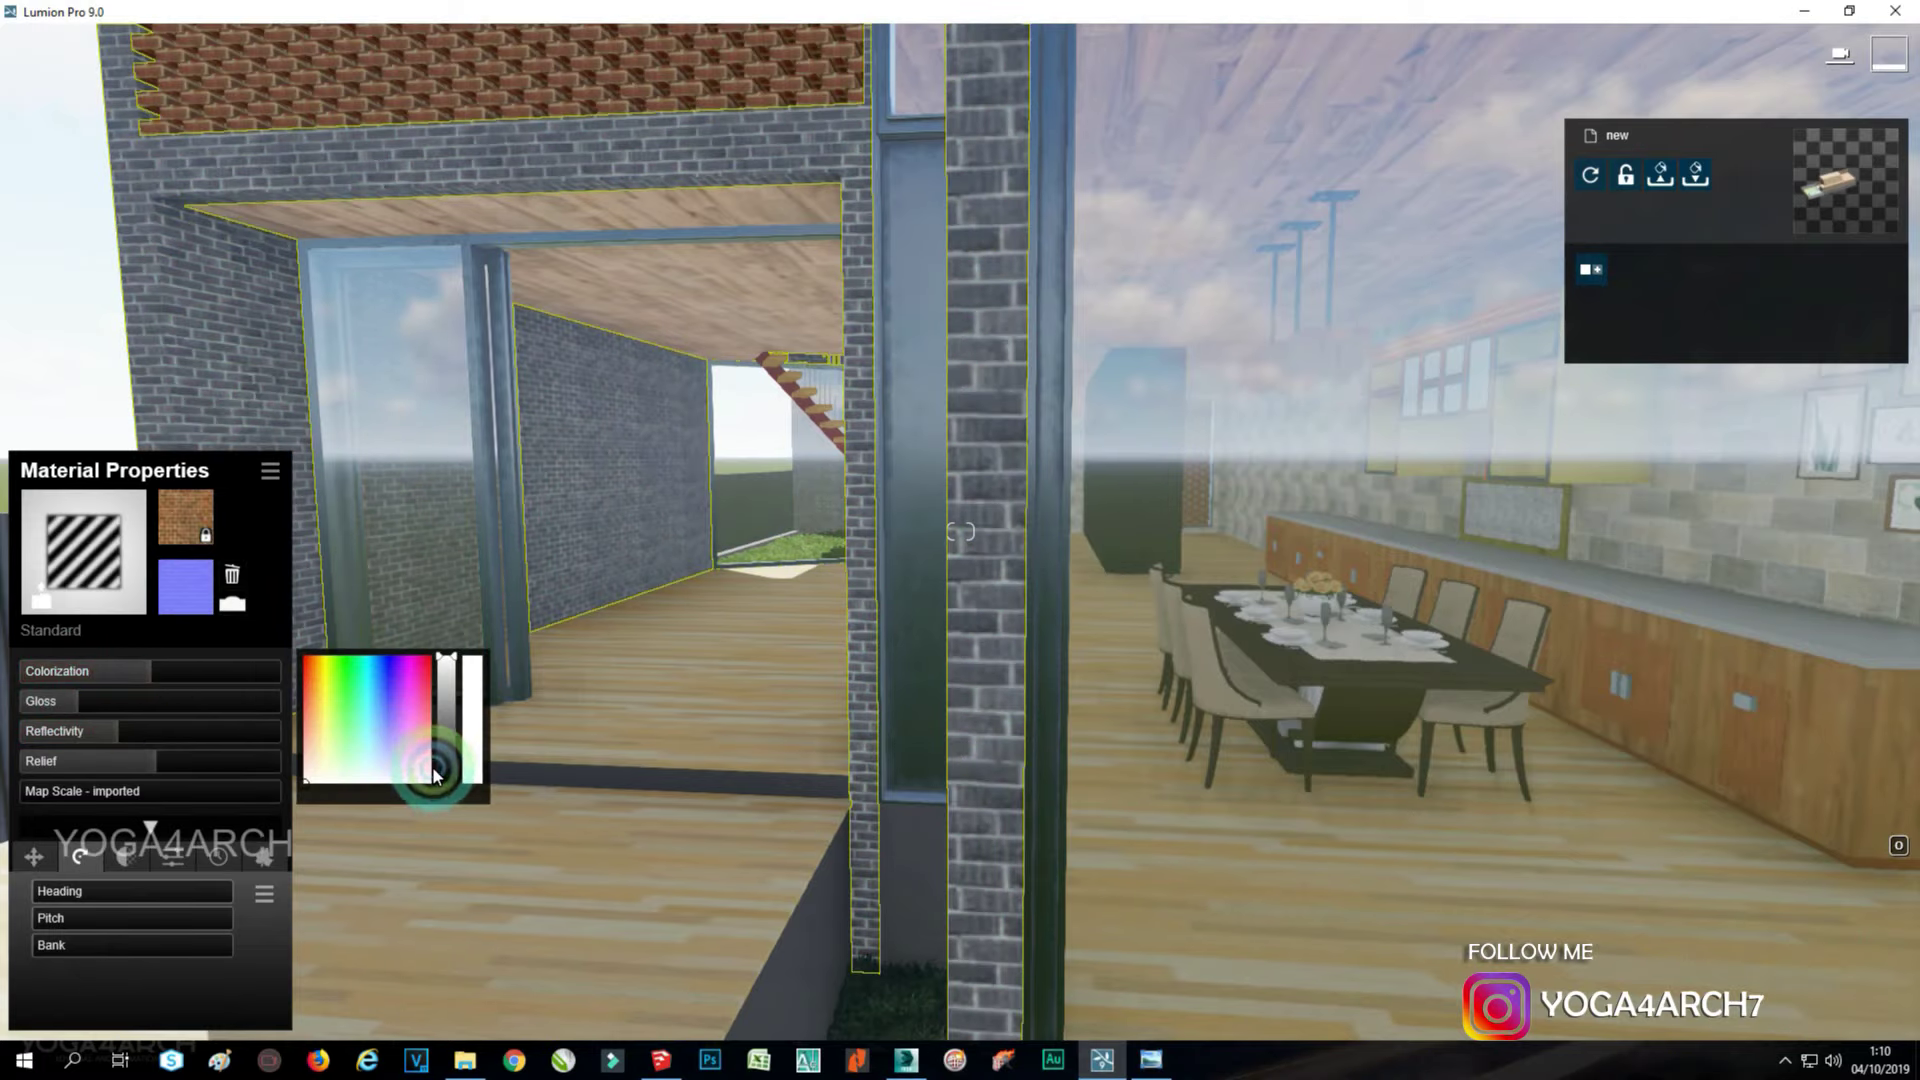
left_click(443, 757)
left_click_drag(443, 757, 470, 720)
Set the brick texture to a custom map scale of 1.2.
key("s")
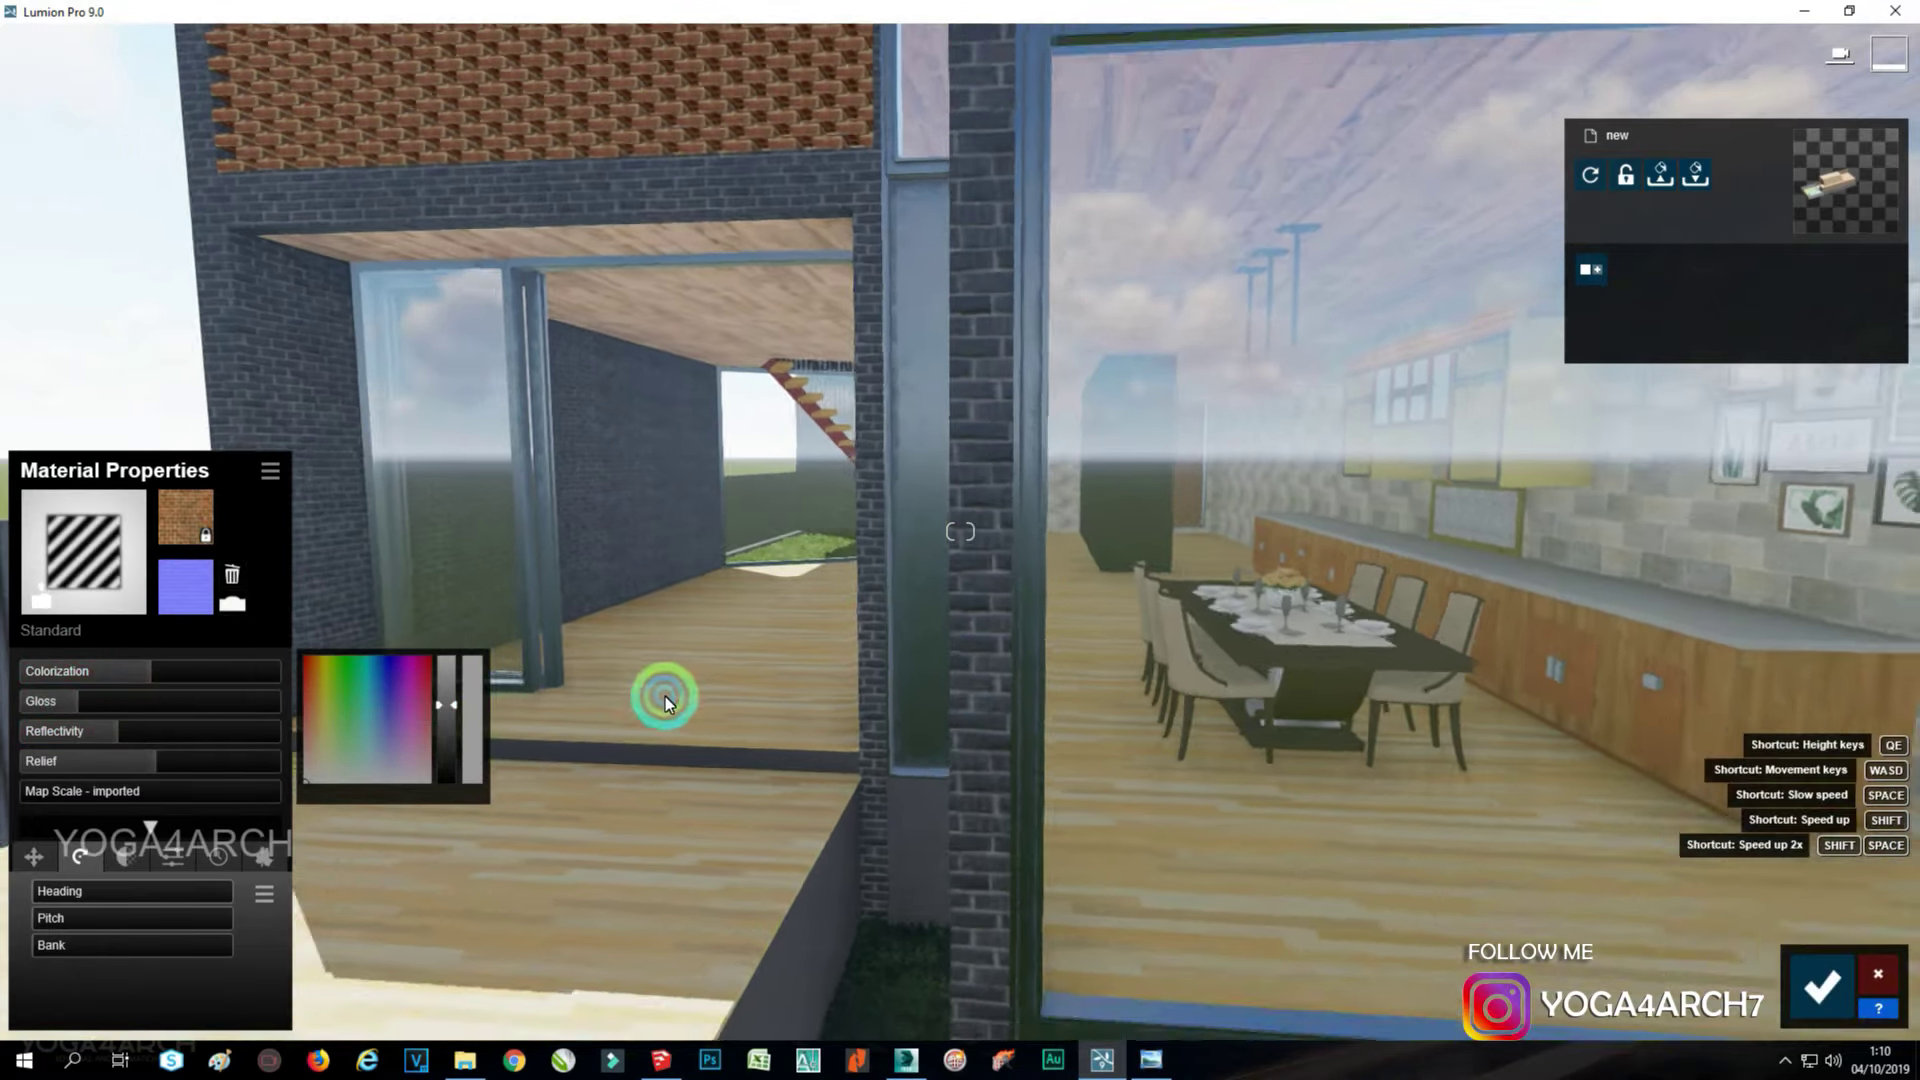
key("w")
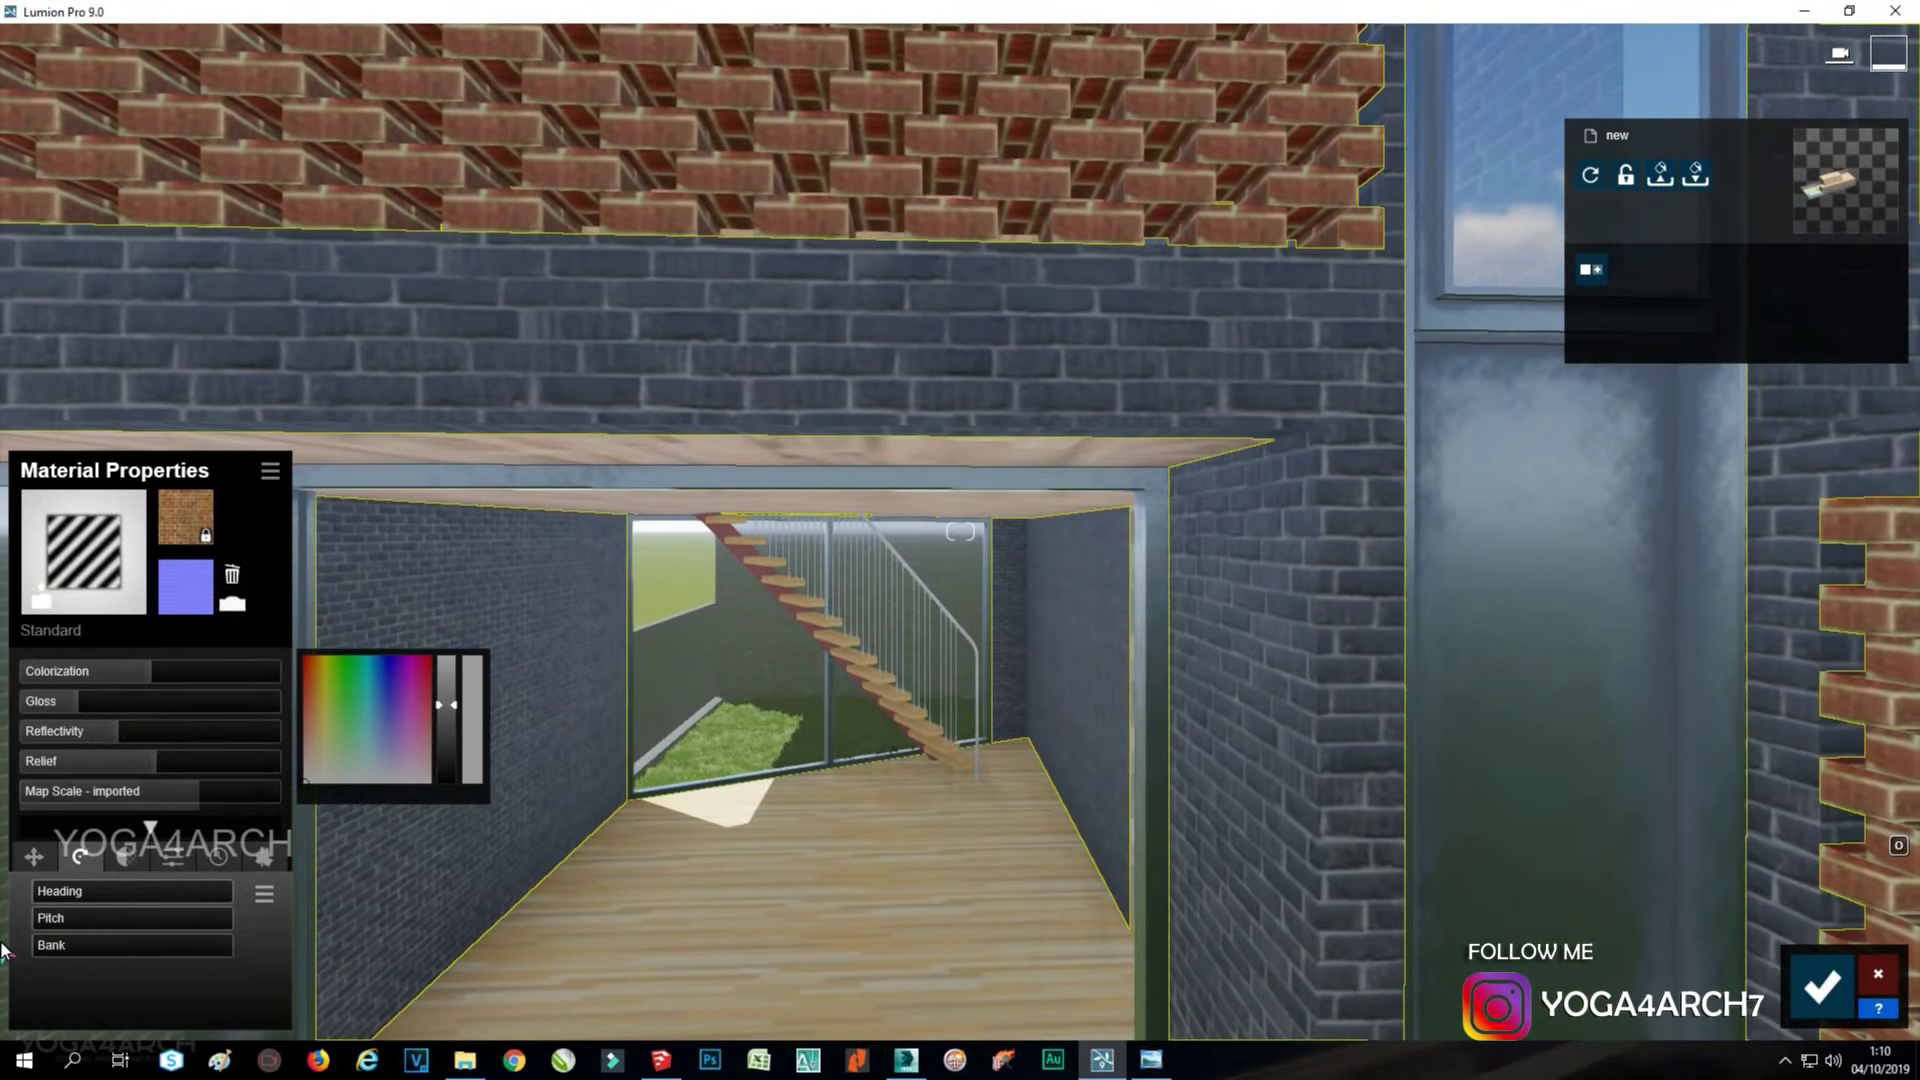
left_click(27, 792)
left_click_drag(47, 797, 81, 797)
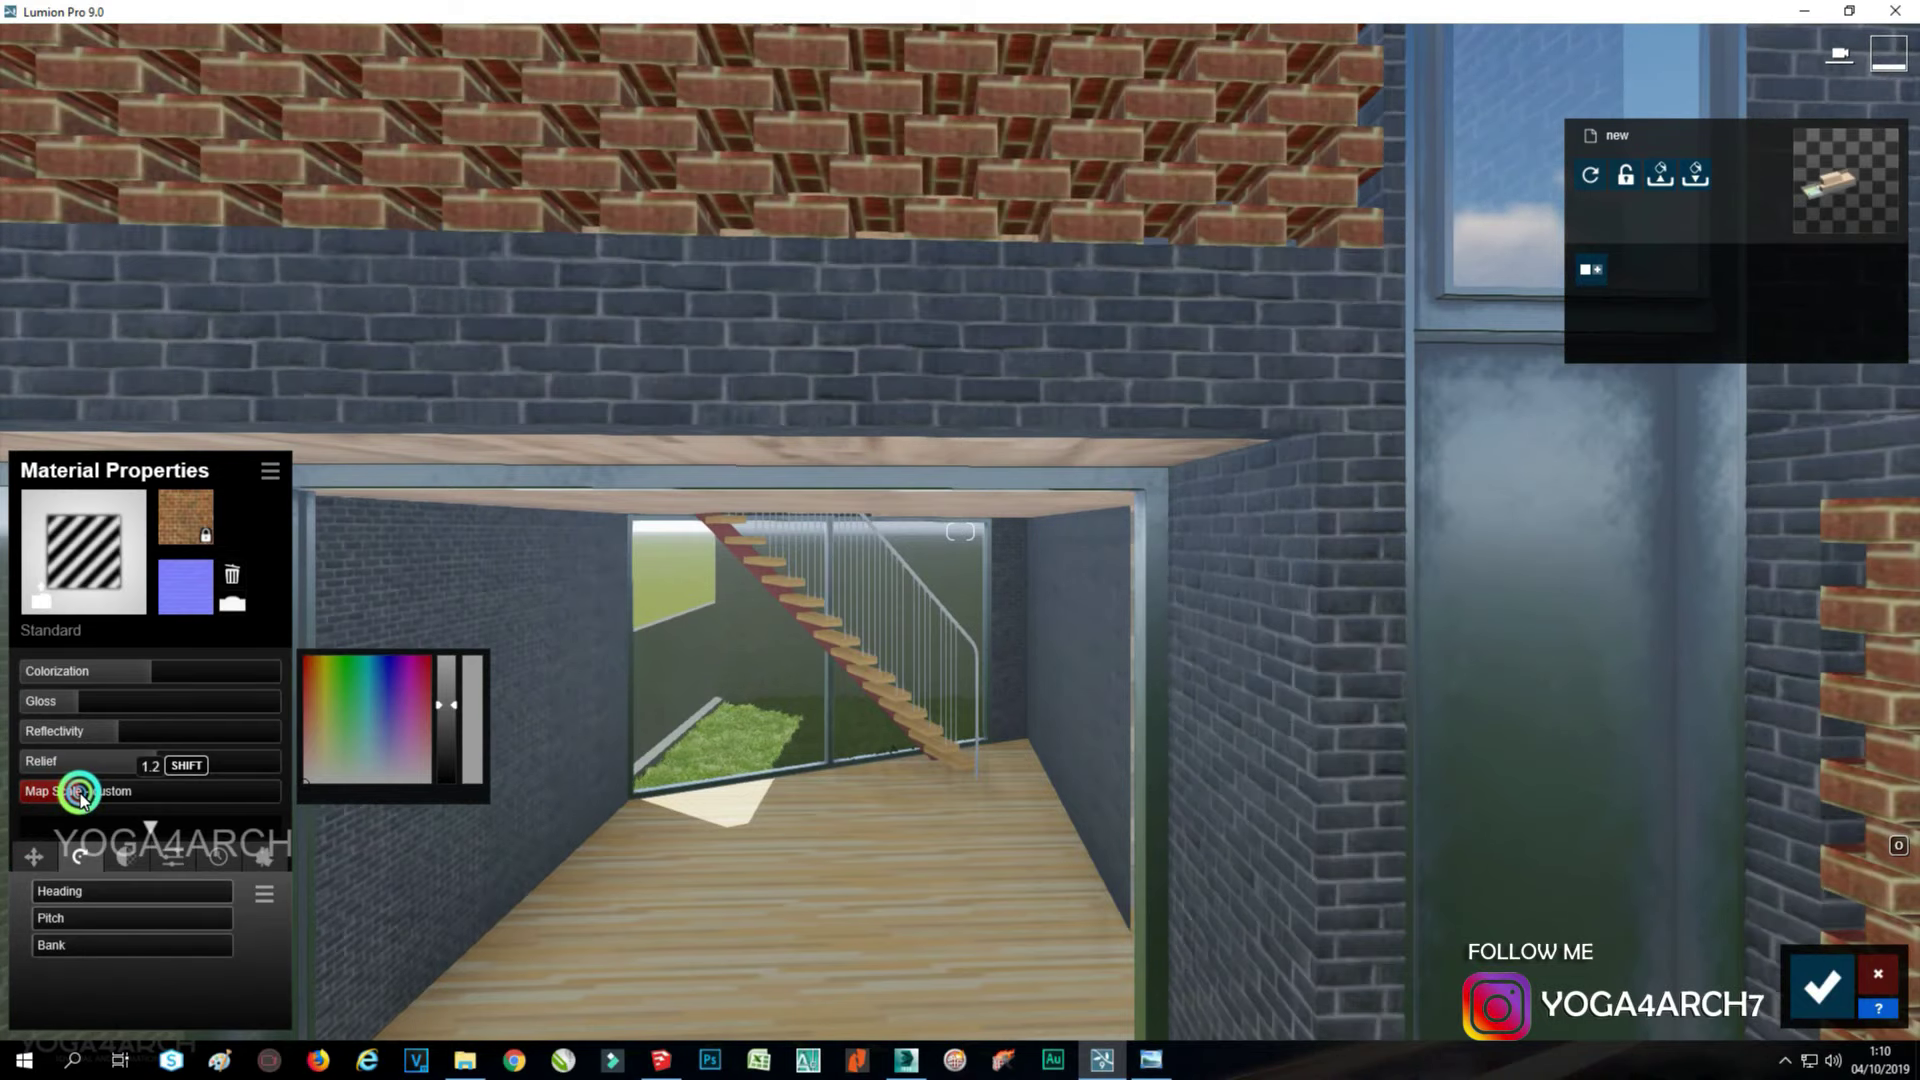
left_click(270, 480)
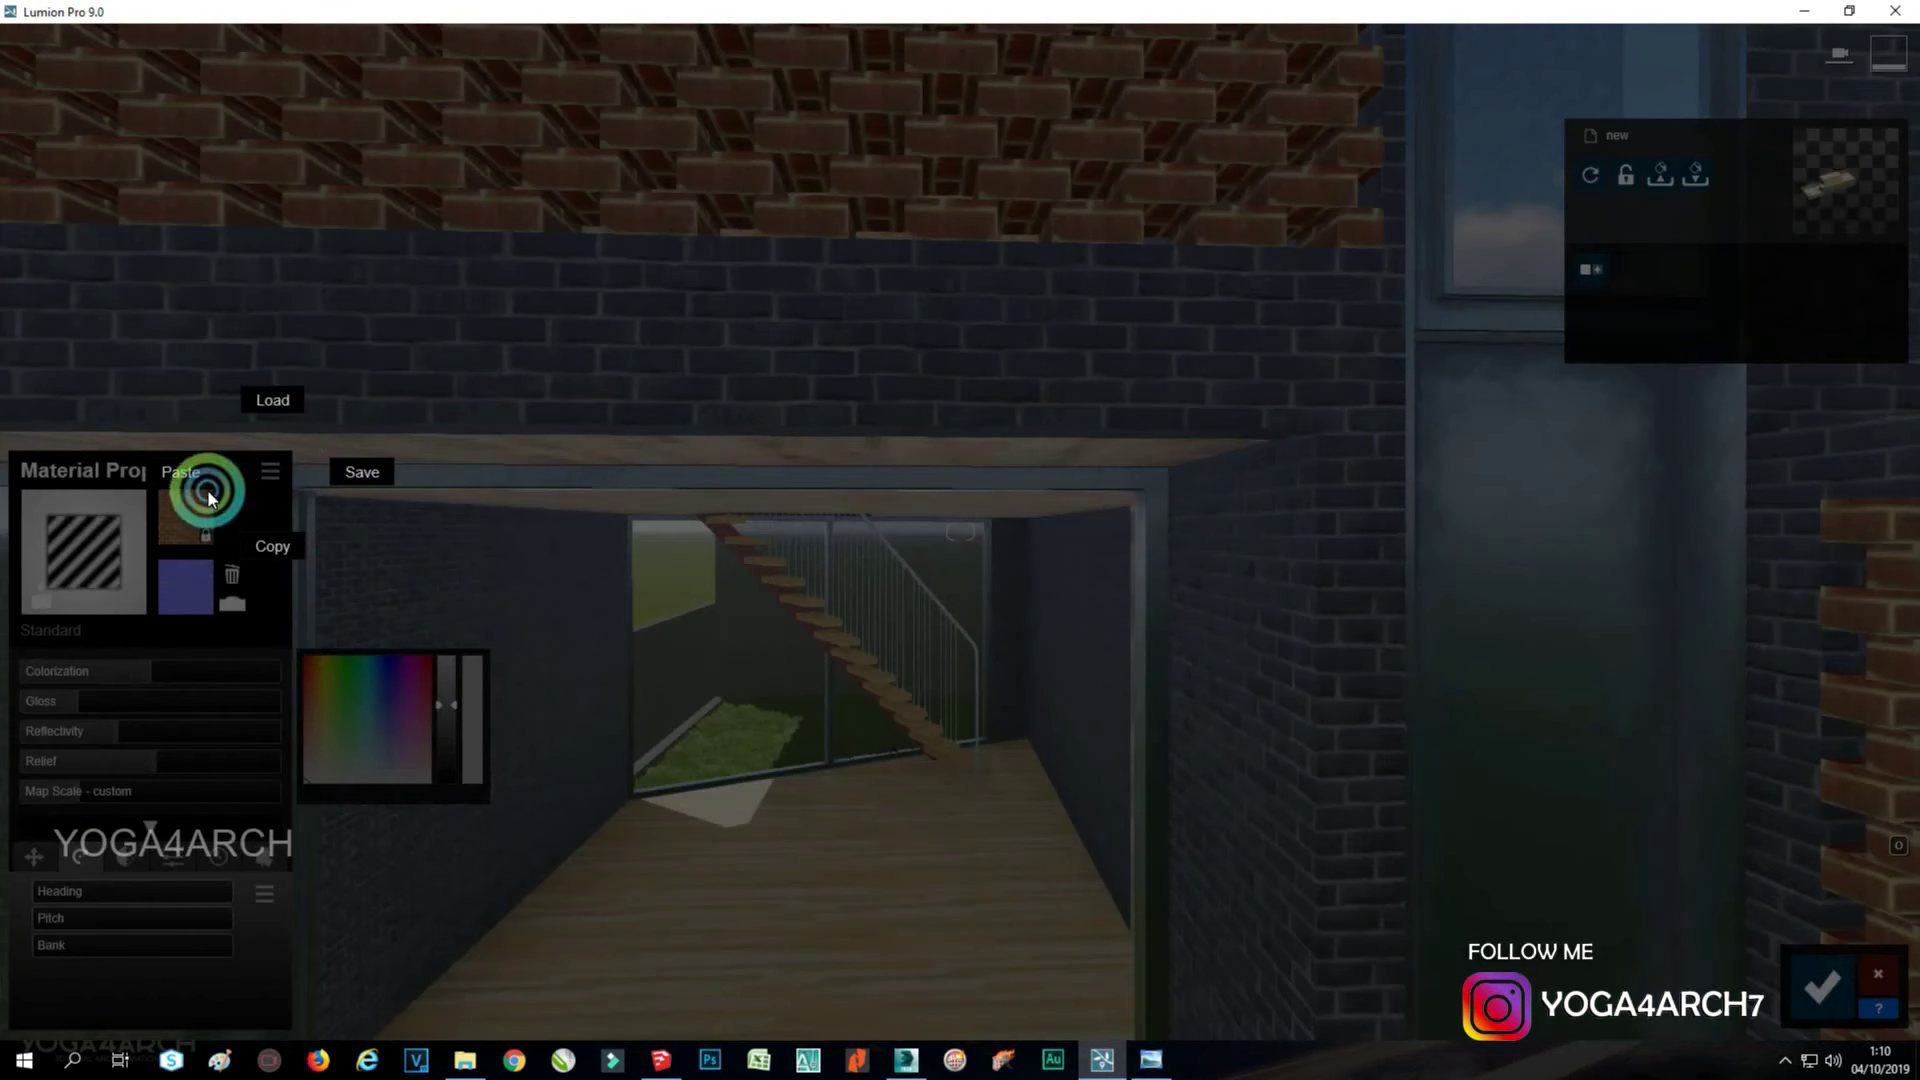
Copy the grey brick material and paste it onto the perforated brick screen.
left_click(289, 557)
left_click(621, 242)
left_click(86, 537)
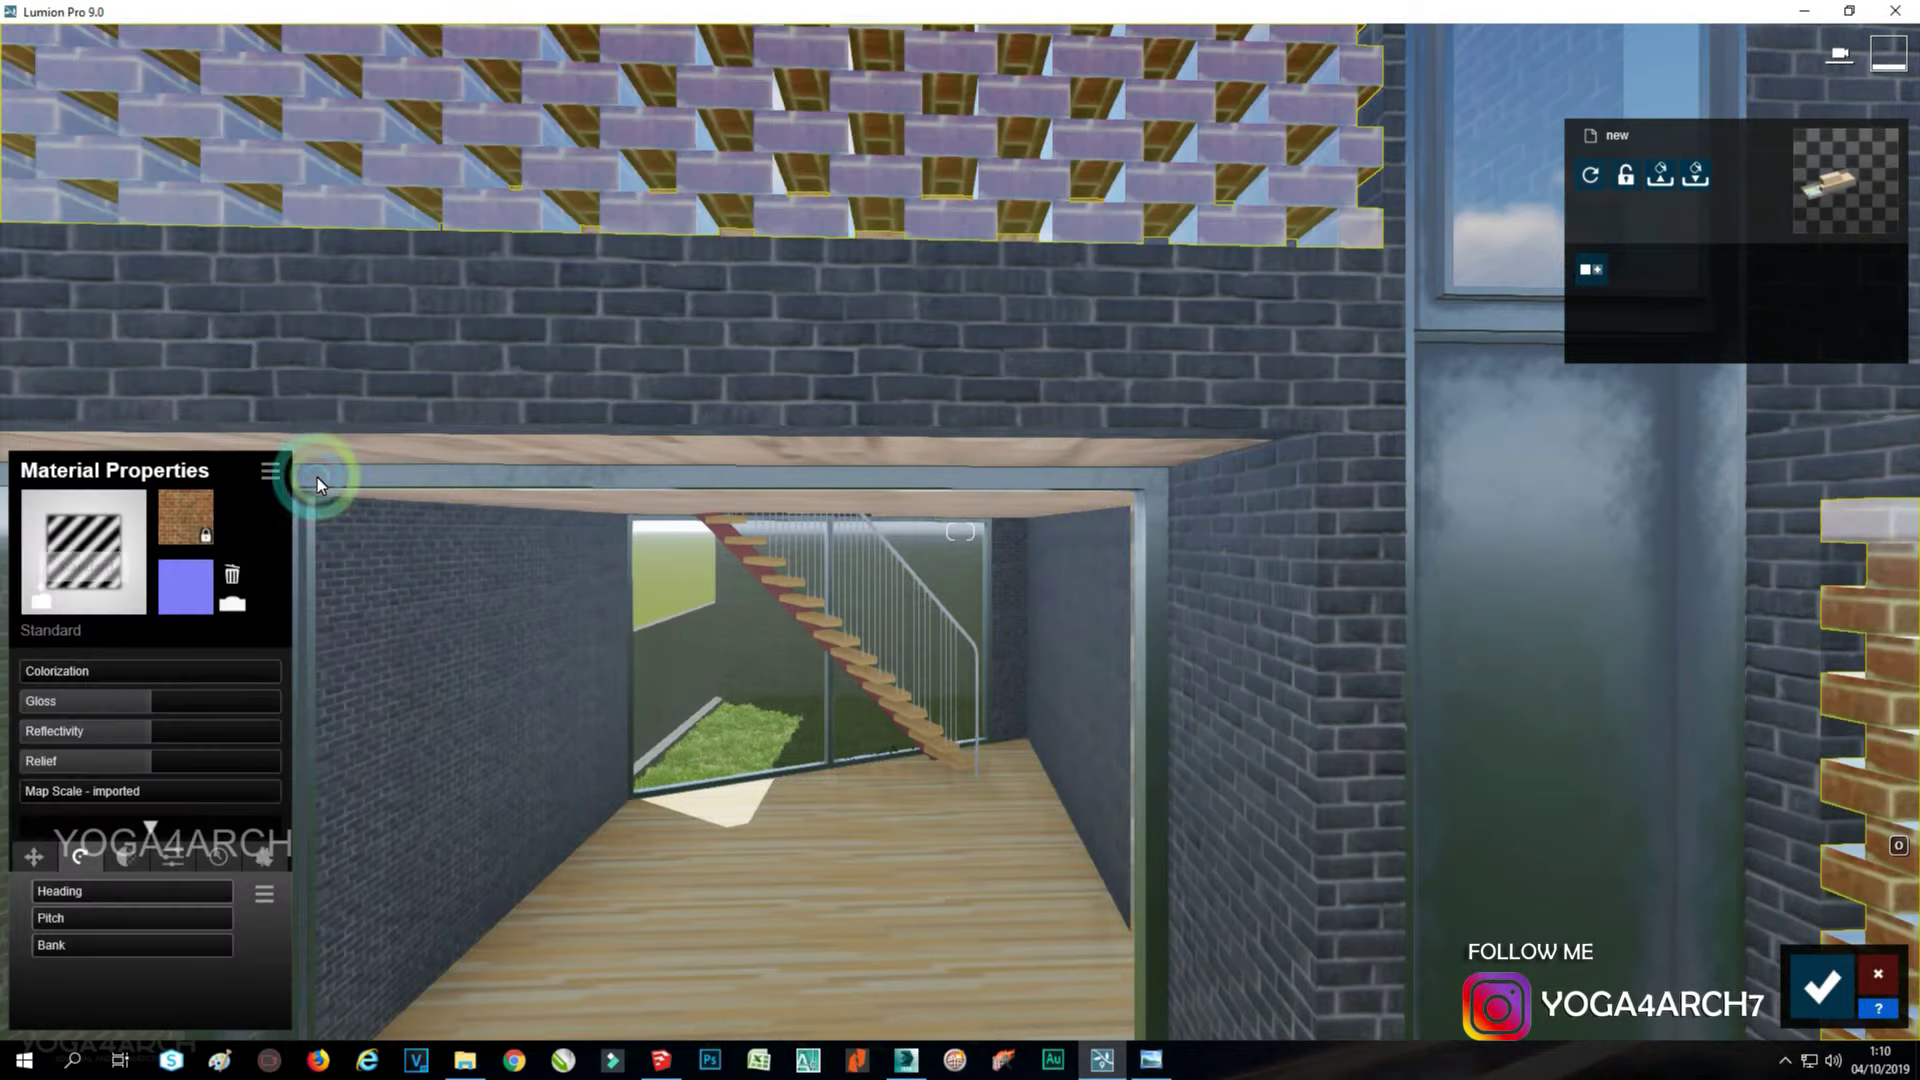
left_click(280, 478)
left_click(190, 473)
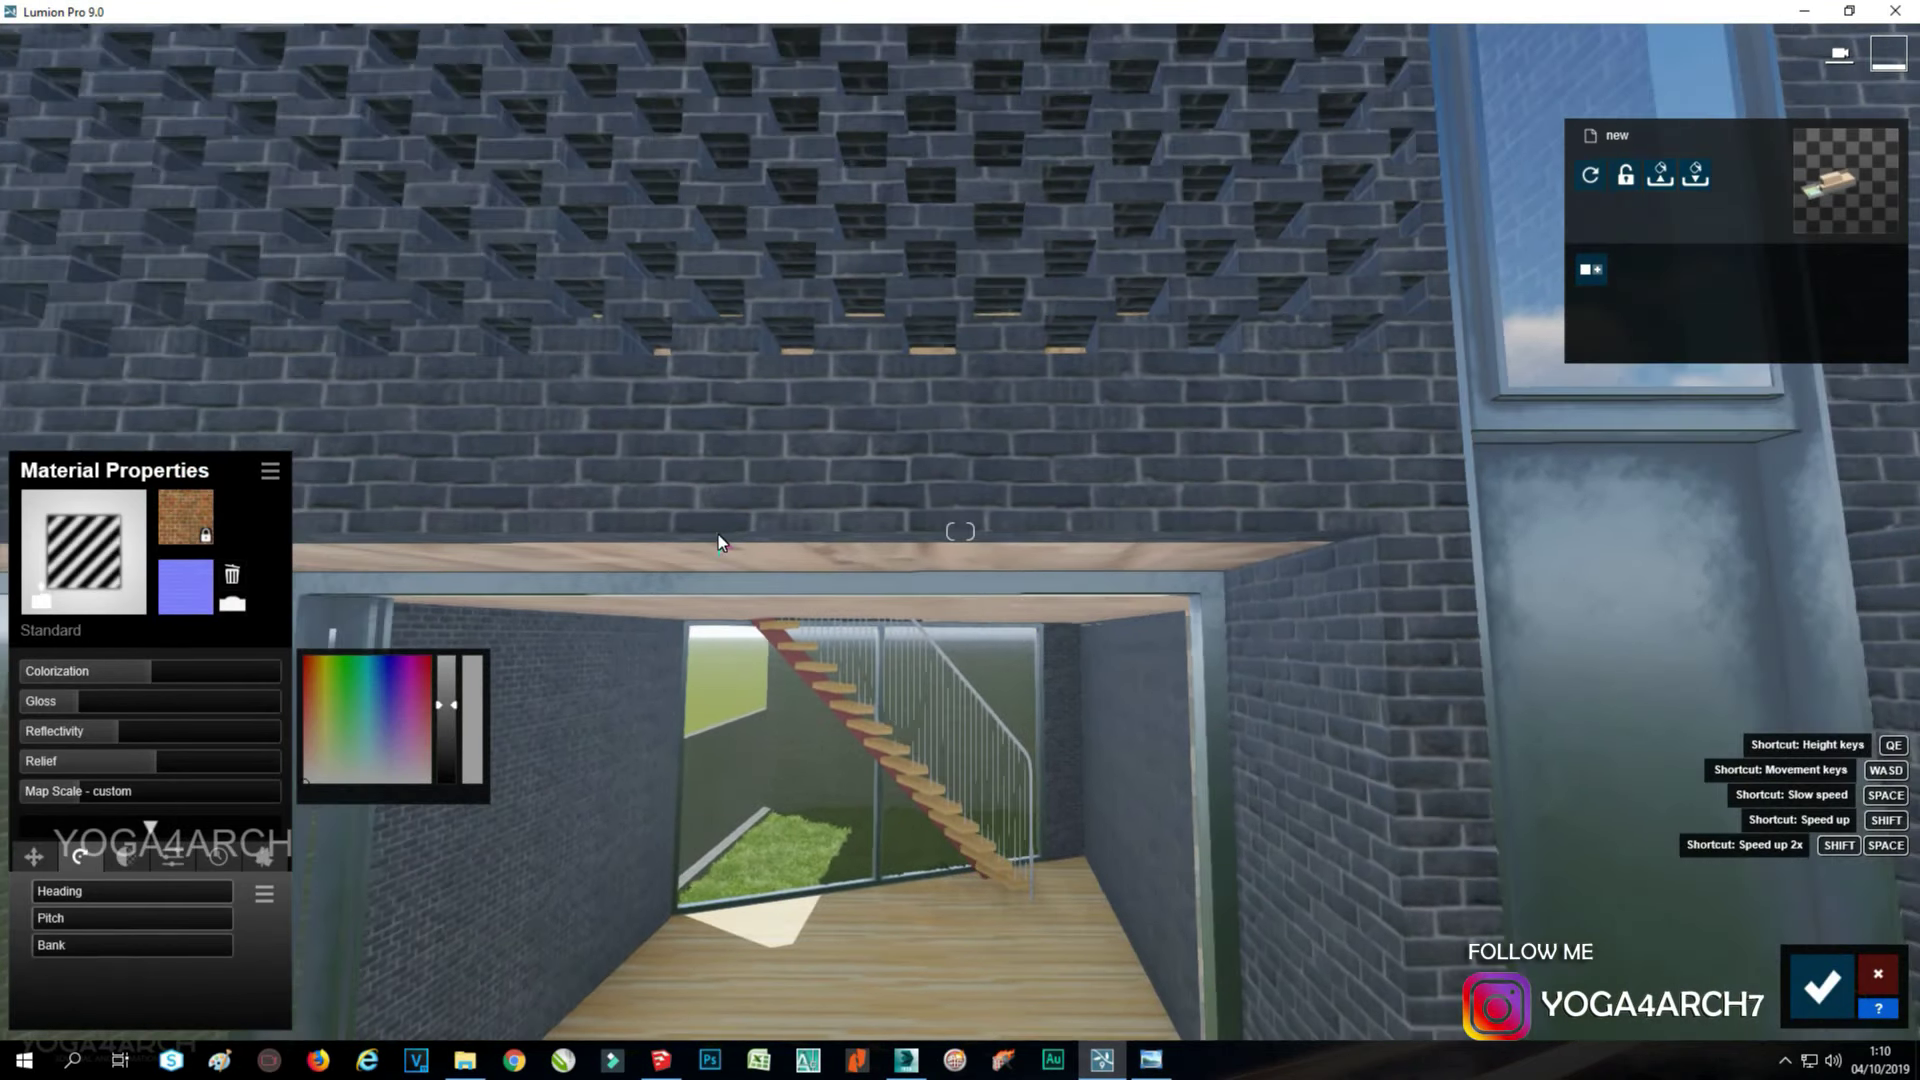
Align the screen's brick texture with X offset 0.2, Y offset 0.3 and larger scale.
right_click_drag(717, 534, 728, 582)
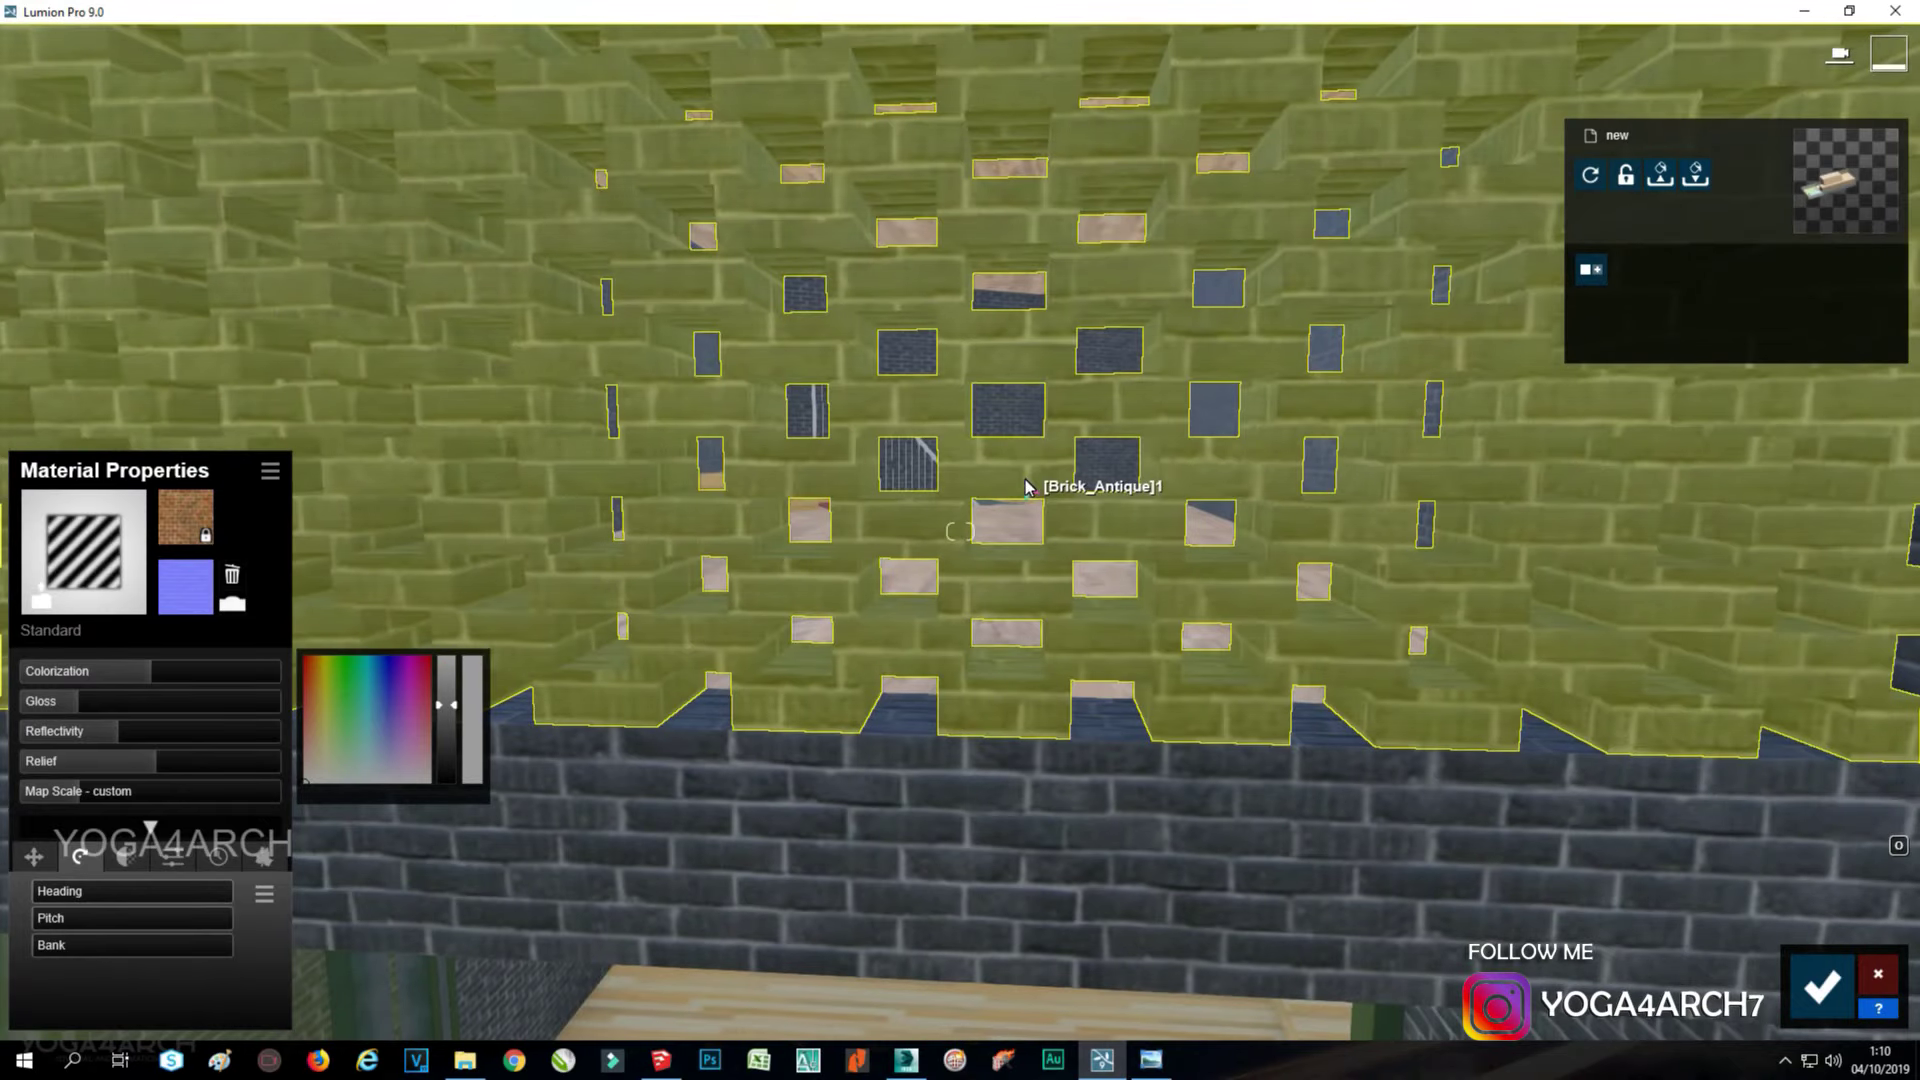
left_click(128, 758)
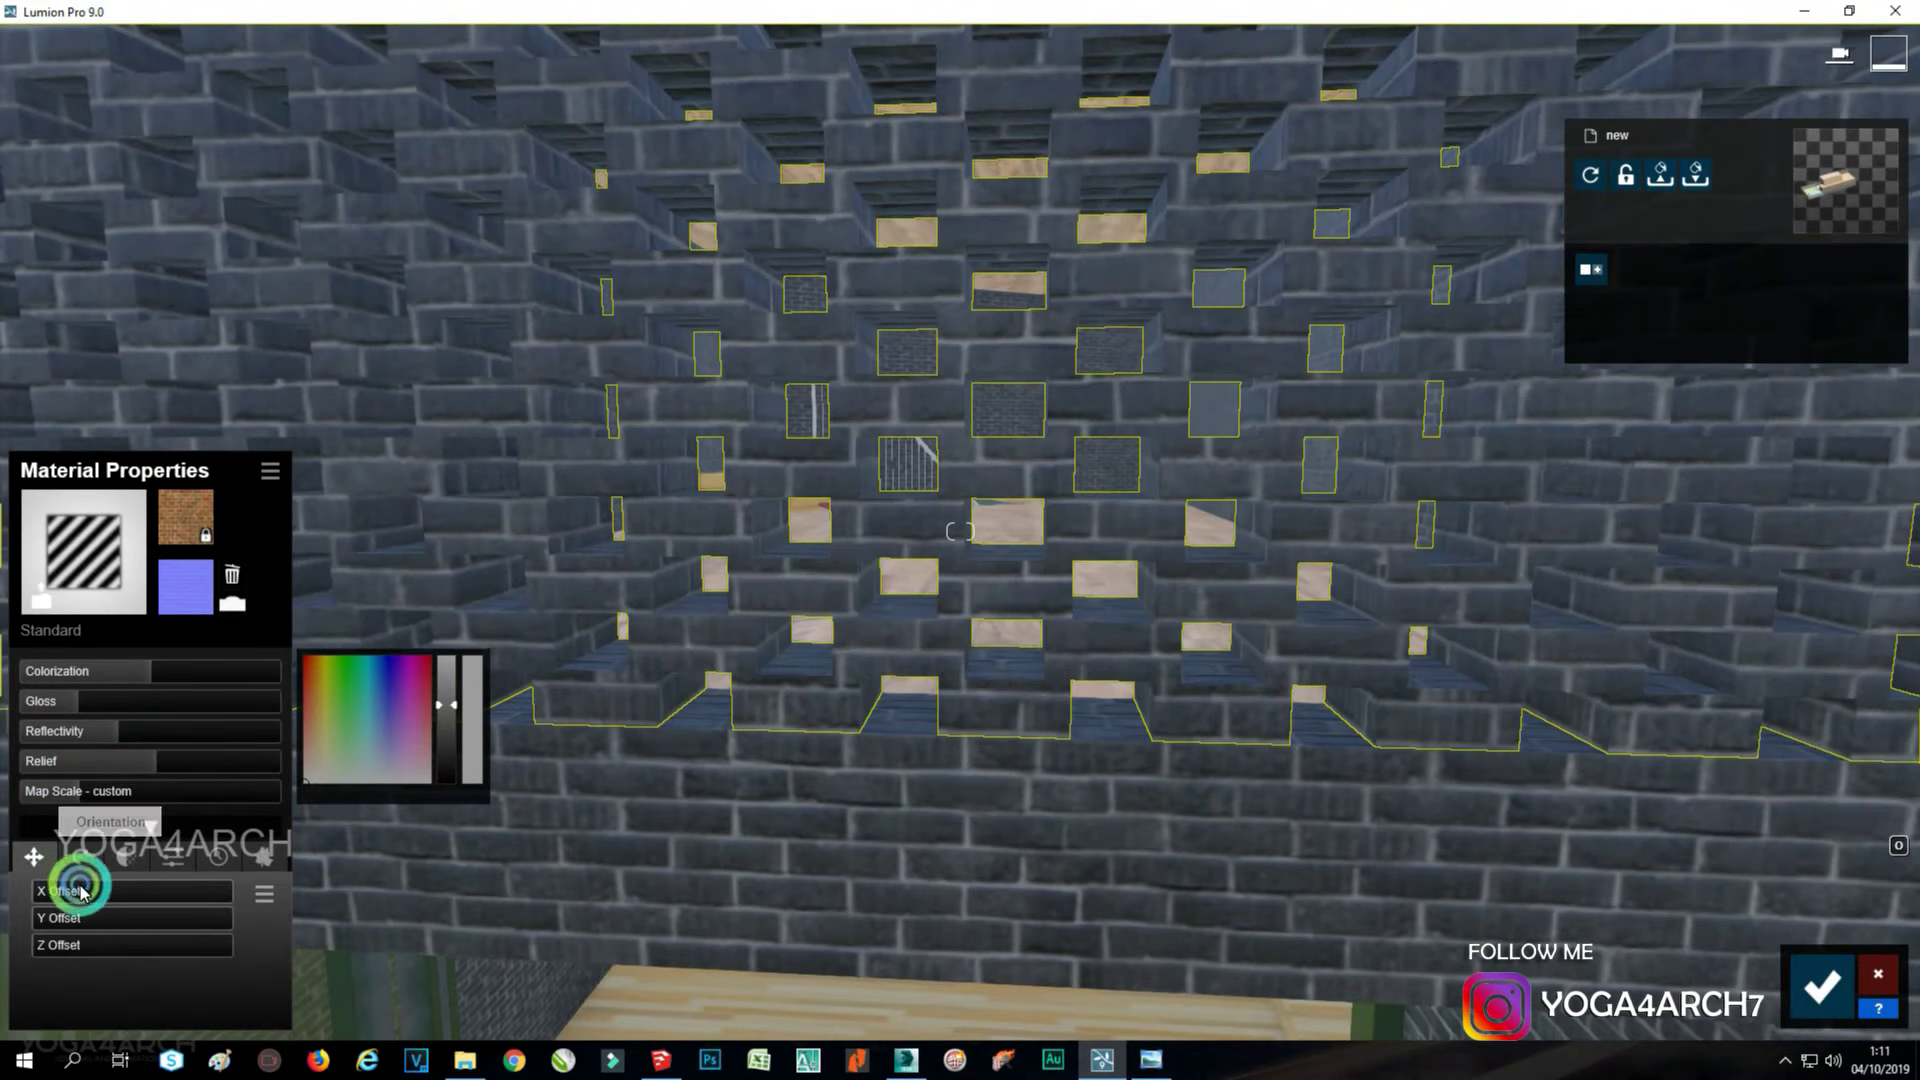
left_click_drag(80, 890, 72, 918)
left_click(64, 917)
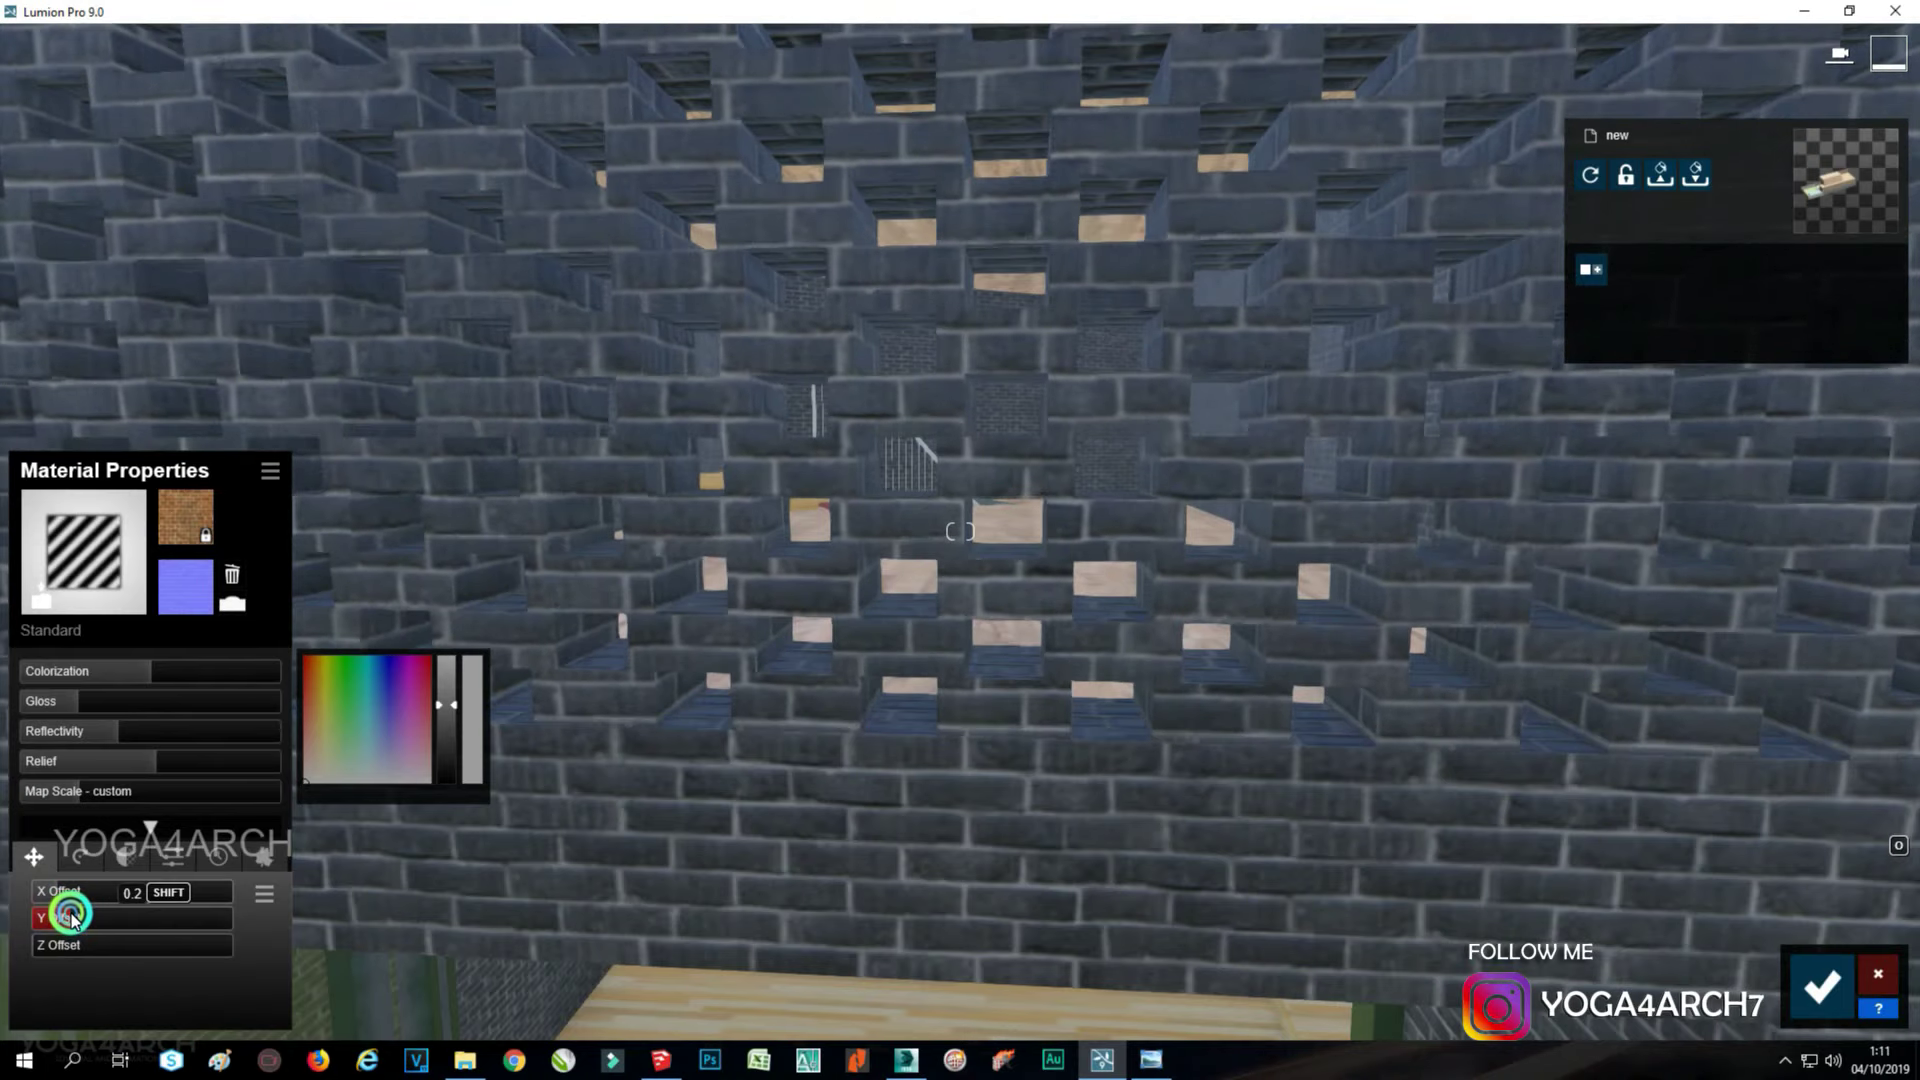
left_click_drag(71, 917, 72, 918)
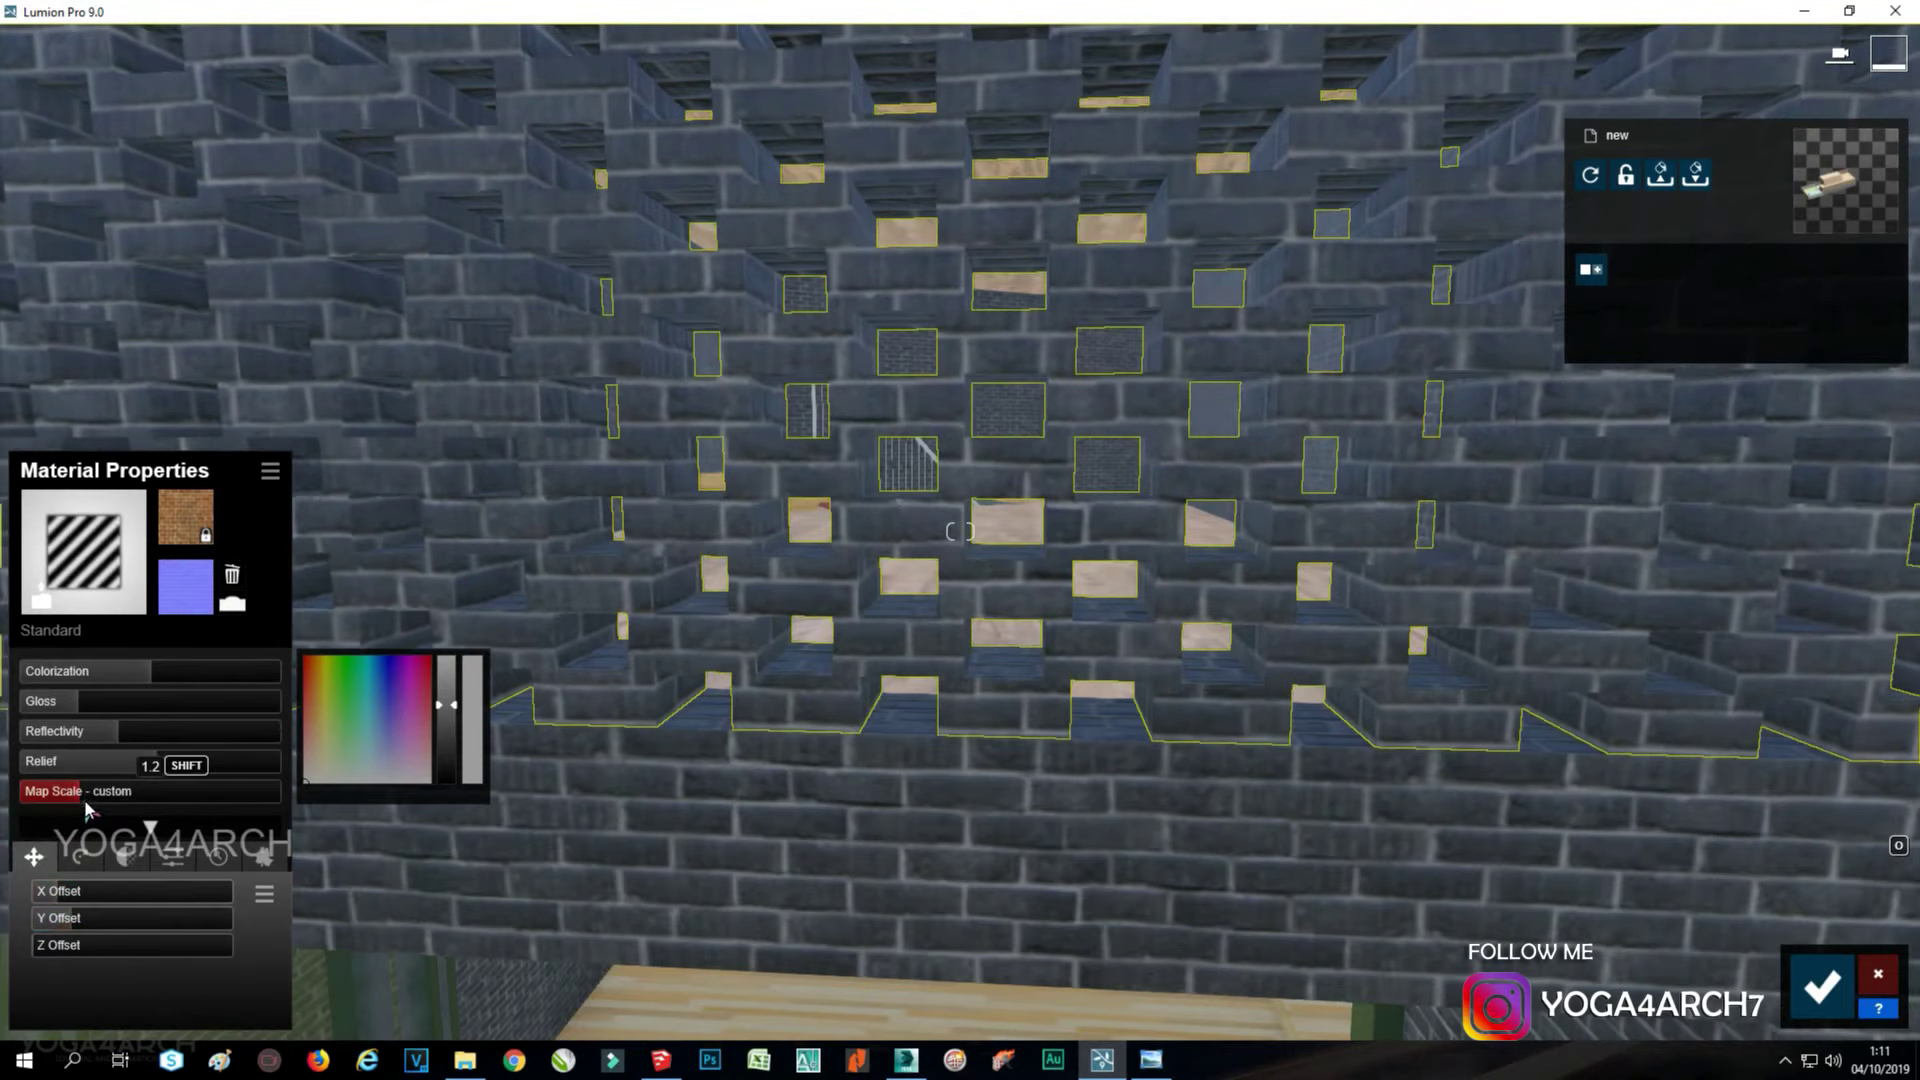
left_click_drag(86, 806, 117, 785)
left_click_drag(79, 892, 87, 920)
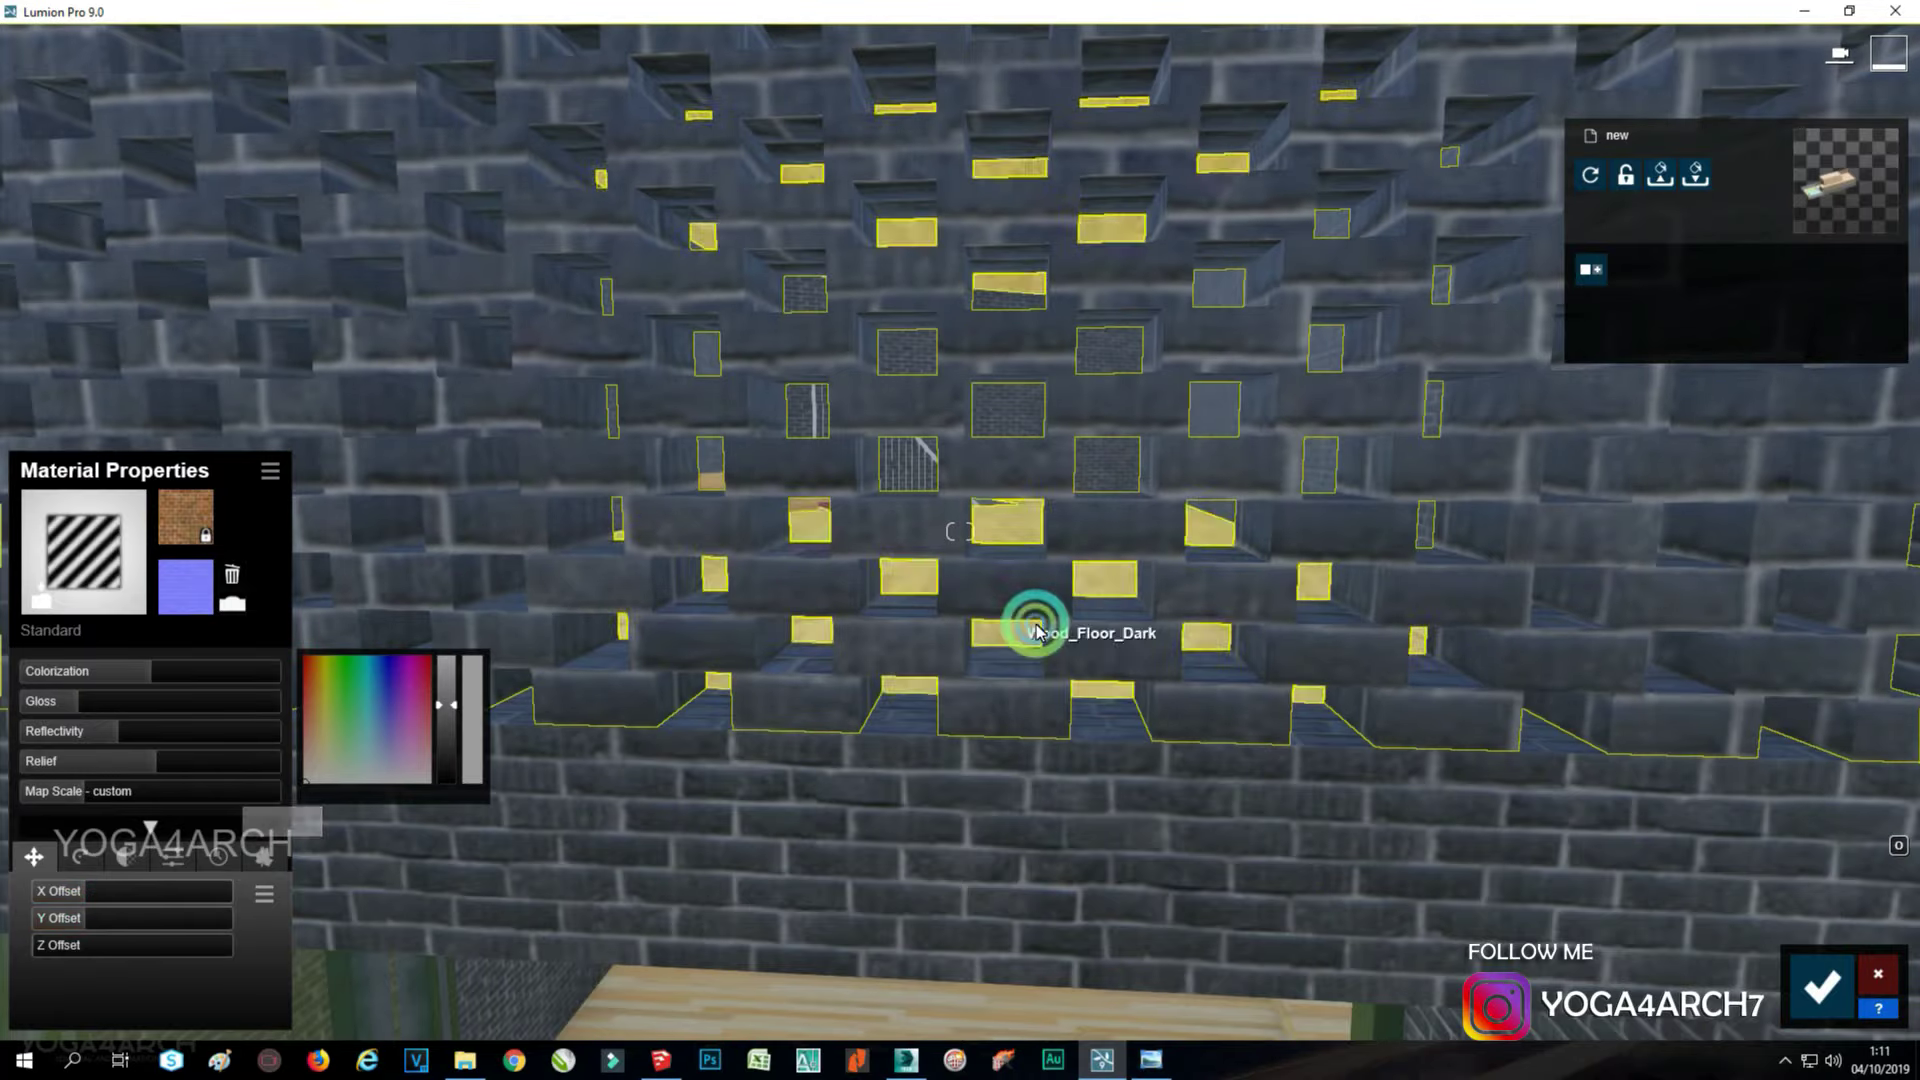
Paste the grey brick material onto the sloped side wall and confirm the changes.
key("s")
key("w")
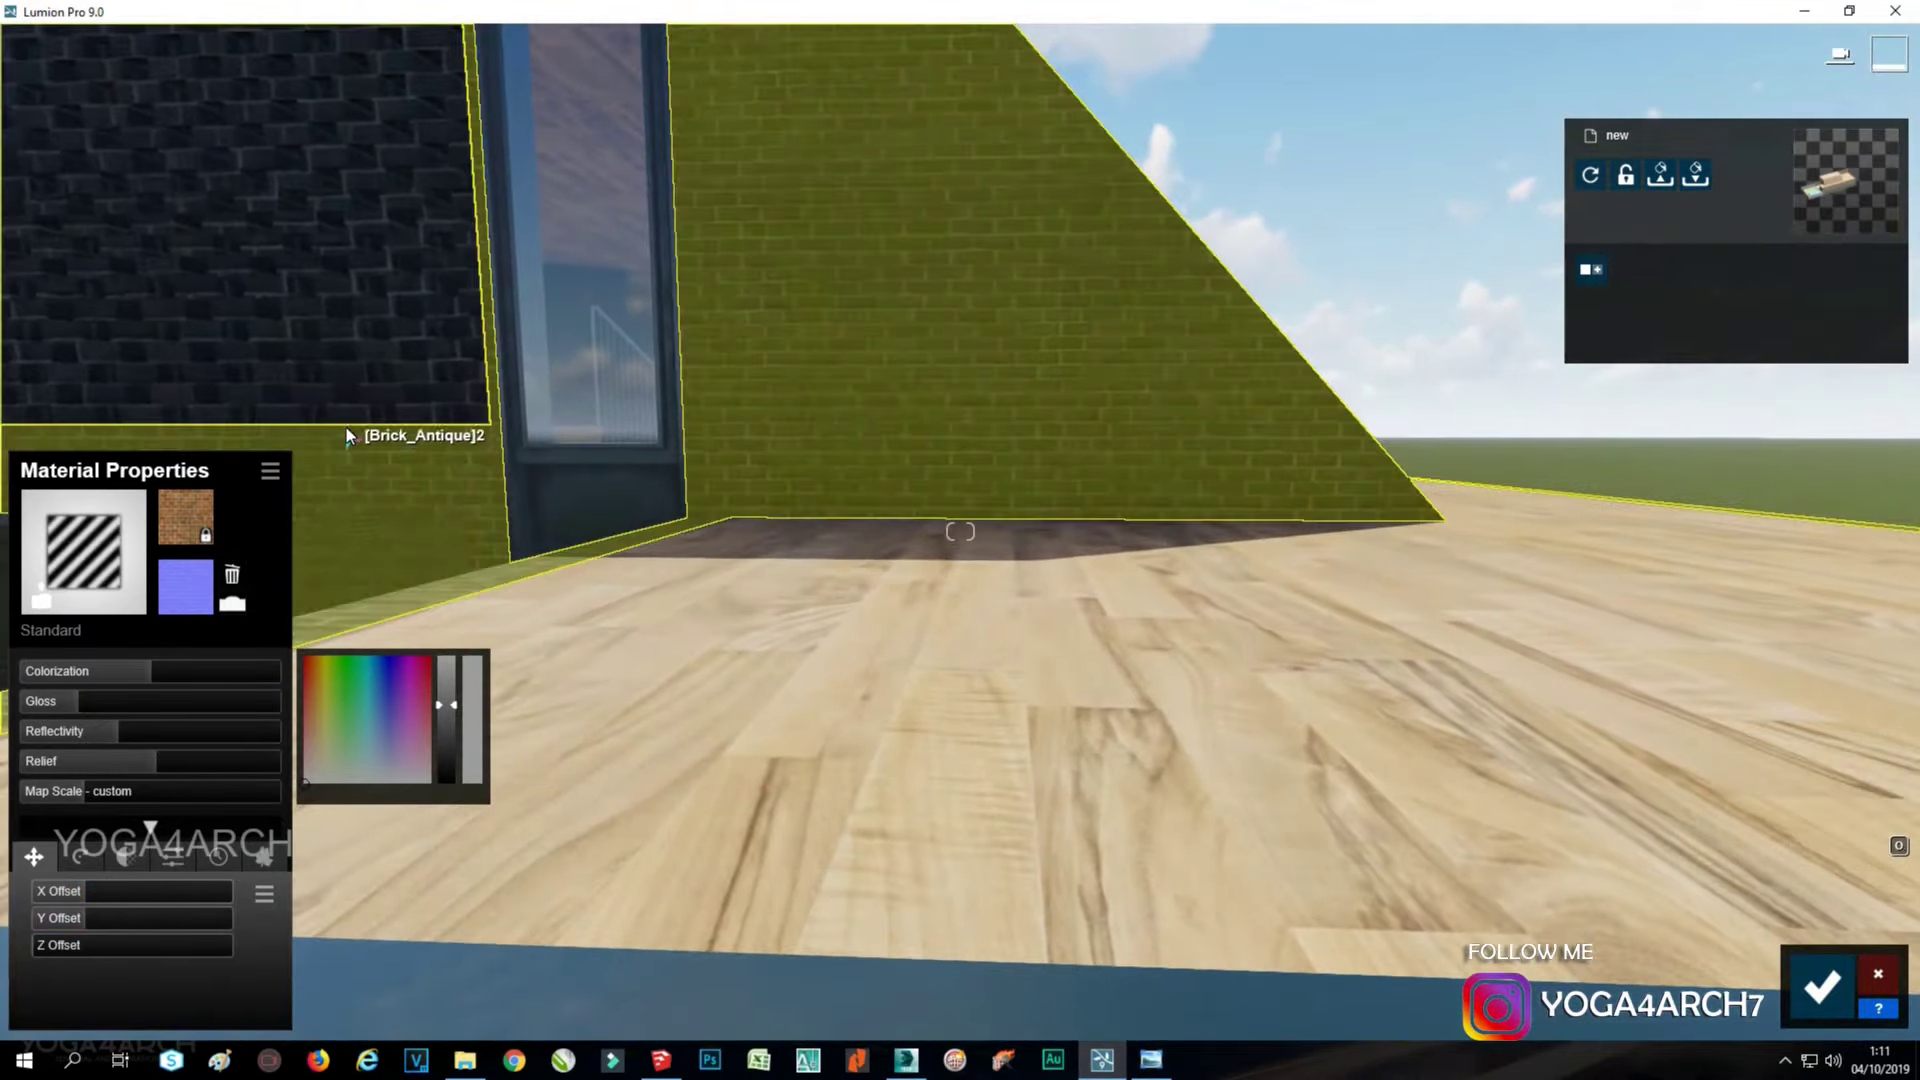
left_click(198, 505)
left_click(268, 552)
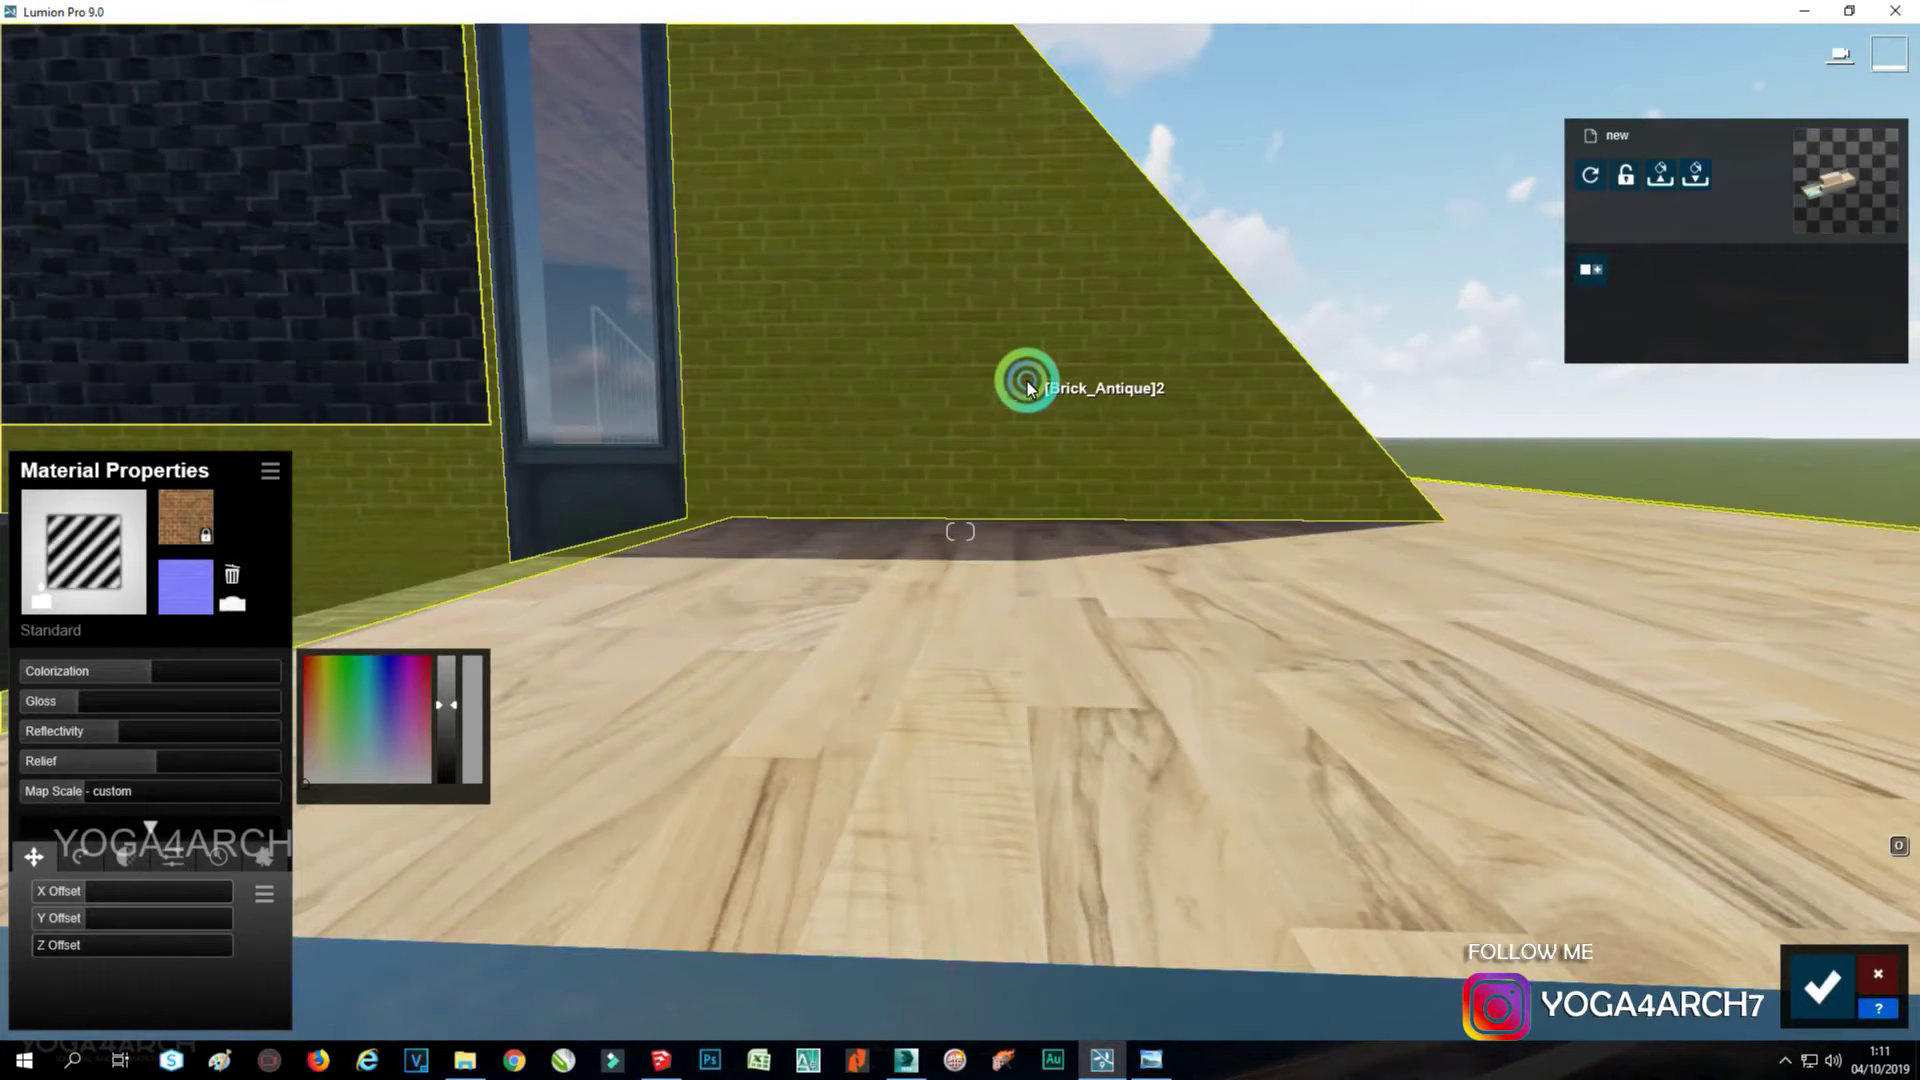
left_click(220, 486)
left_click(185, 487)
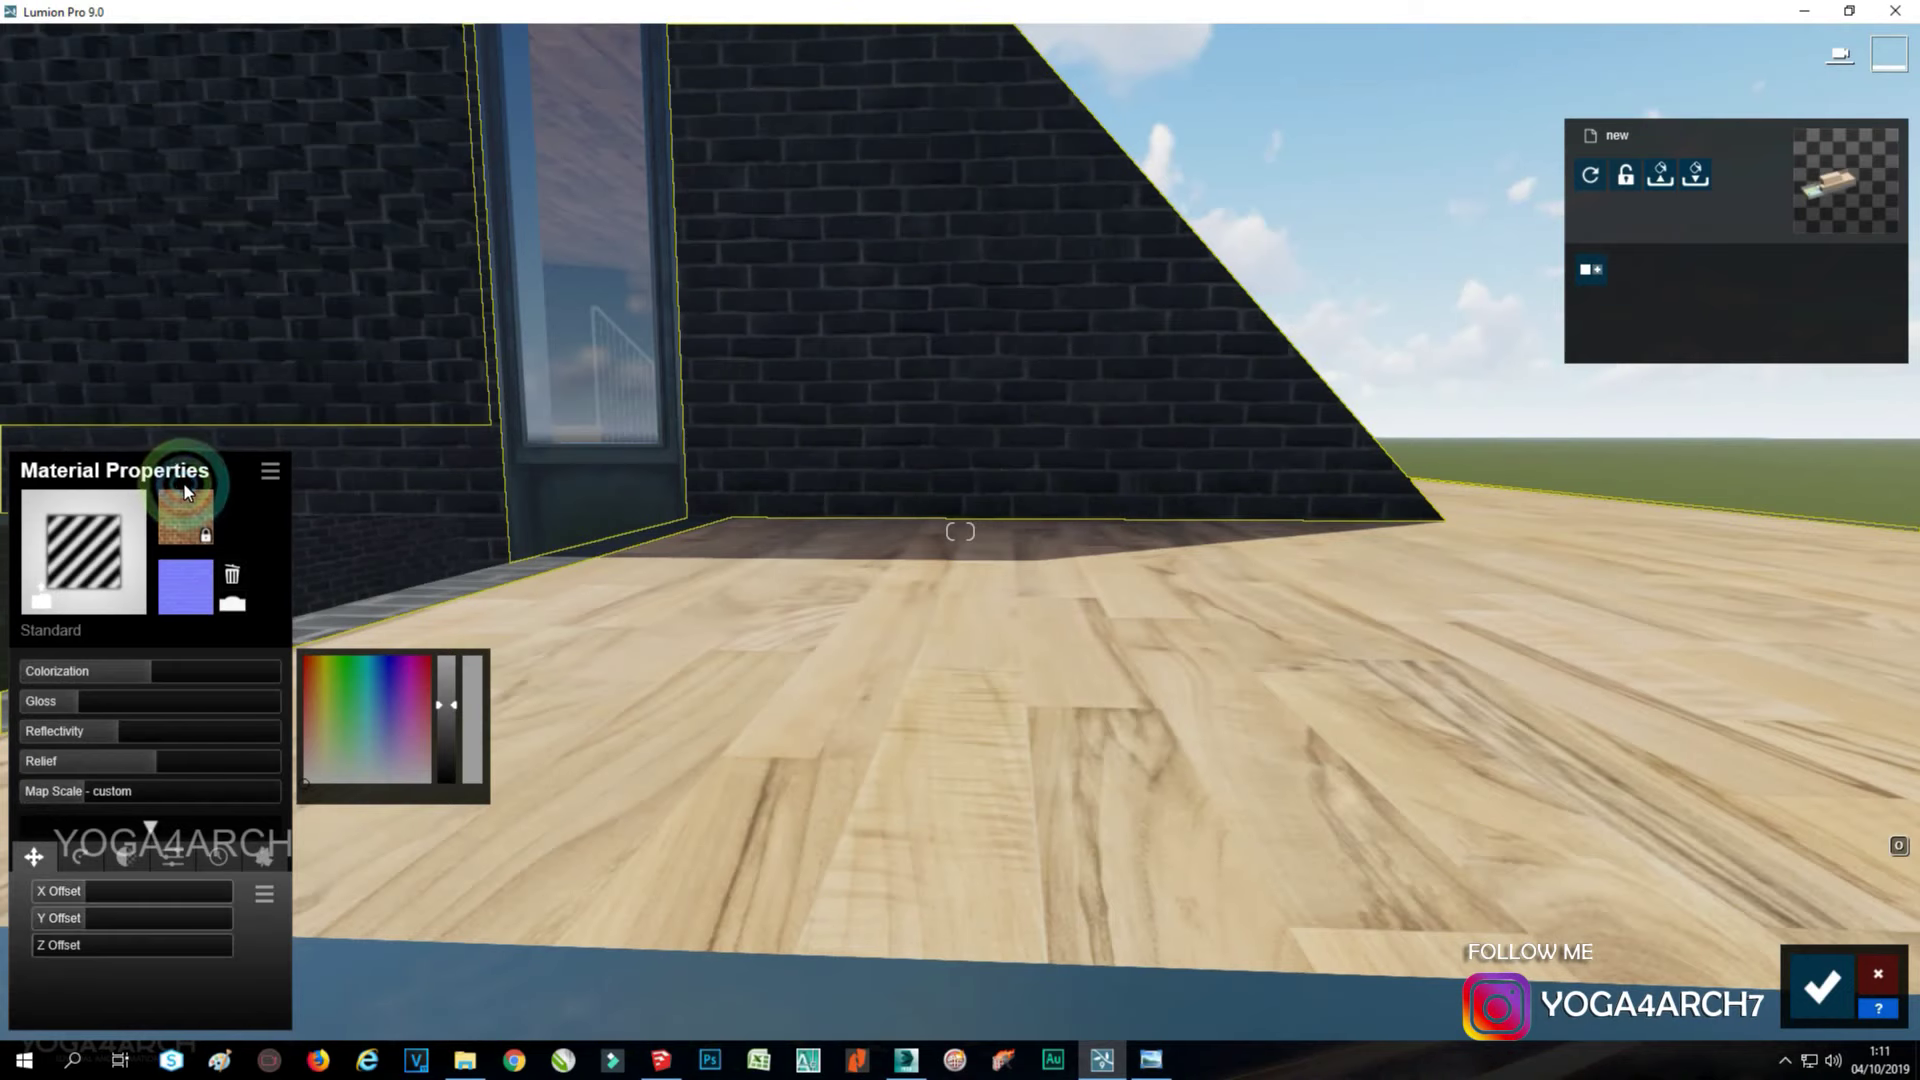
scroll(556, 478, "down", 10)
left_click(1849, 980)
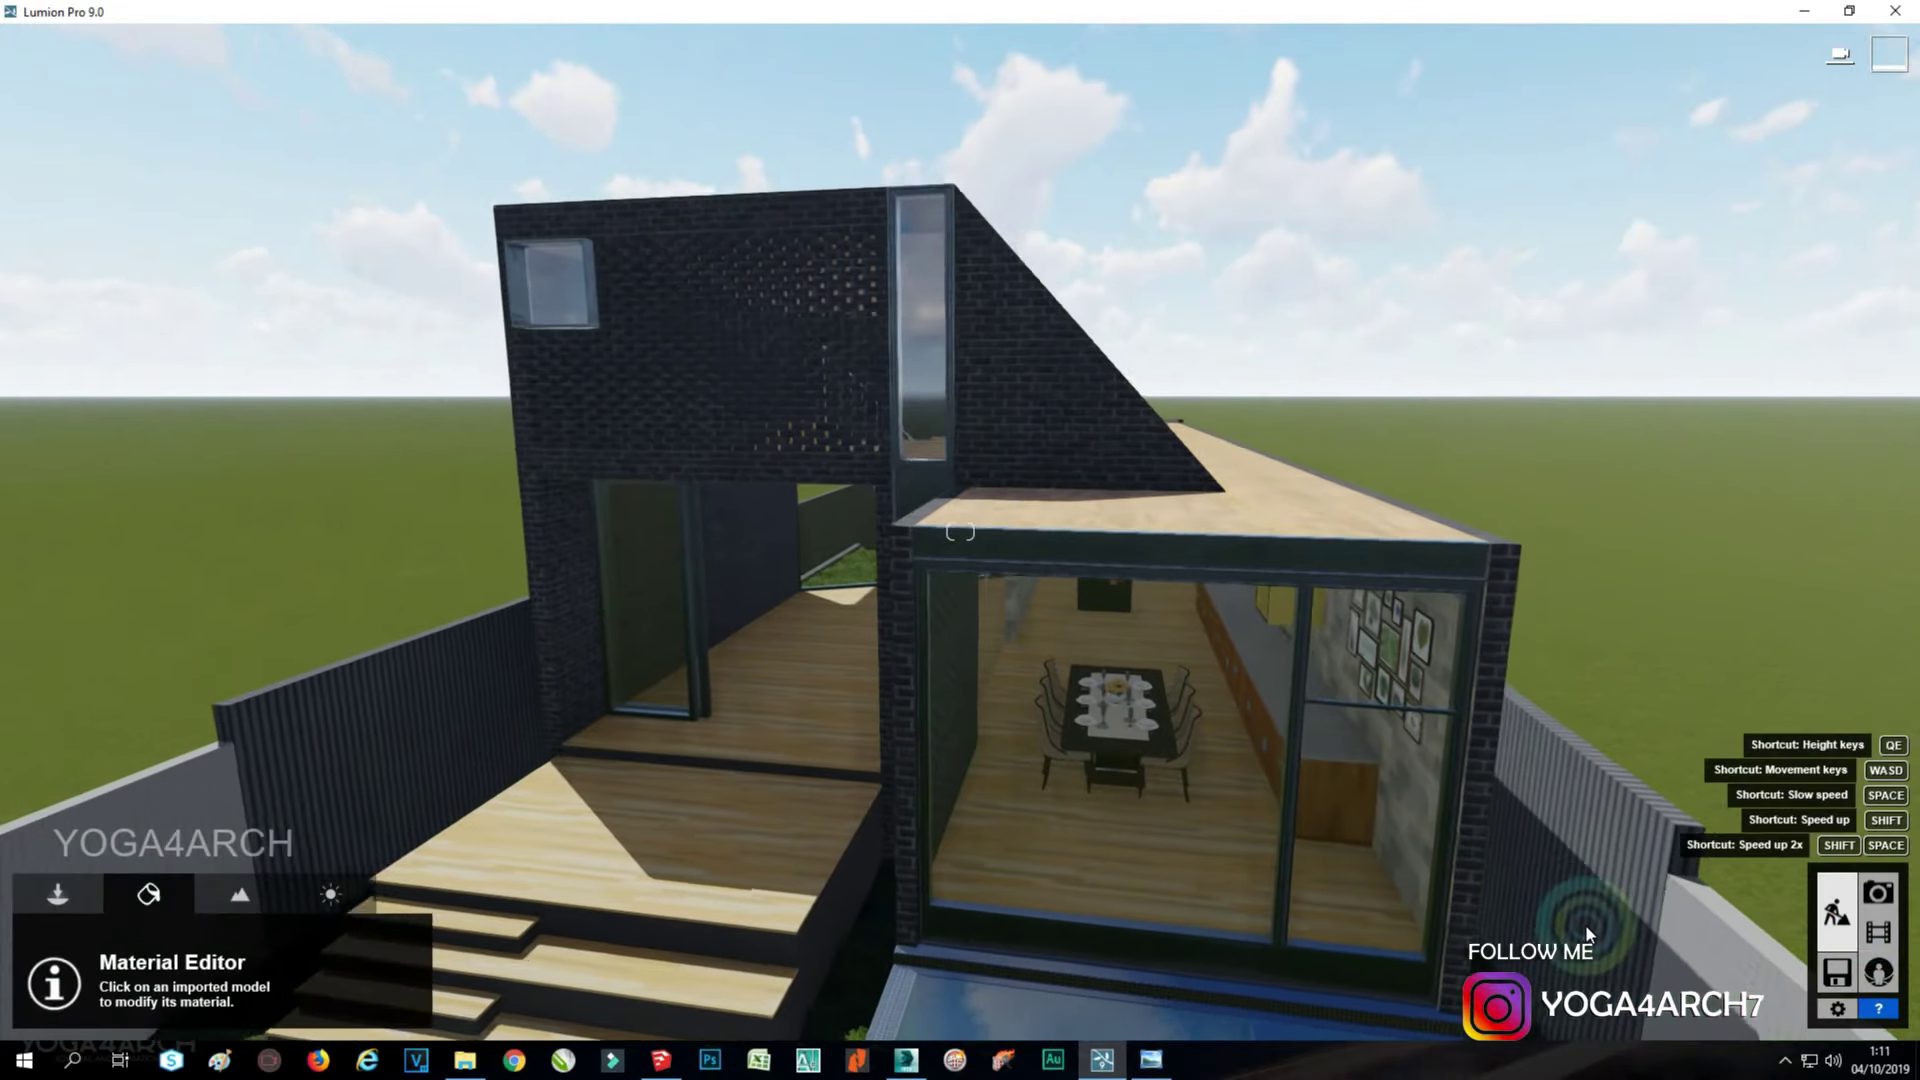
Select the pool-side boundary wall and try an outdoor plaster material on it.
scroll(1579, 908, "up", 5)
scroll(1736, 766, "up", 3)
scroll(1471, 639, "up", 2)
left_click(1330, 550)
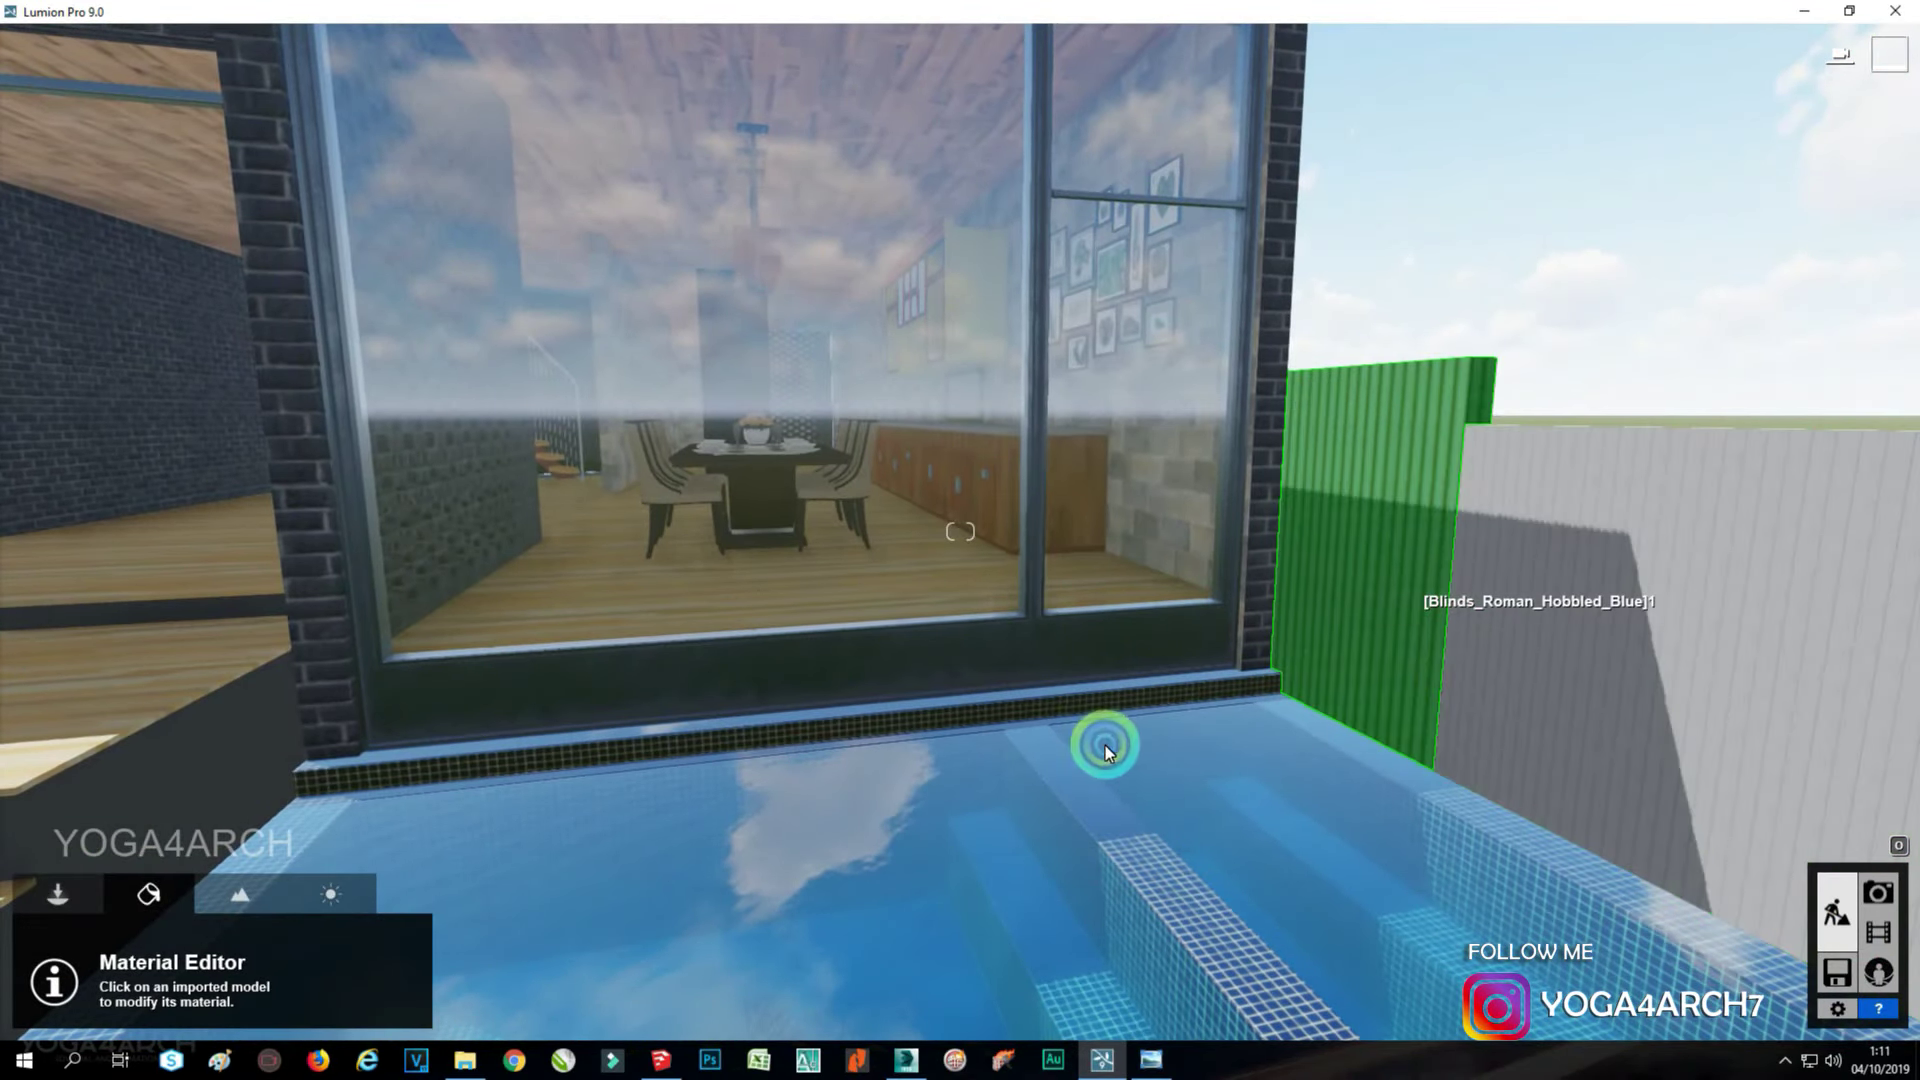
left_click(250, 376)
left_click(309, 416)
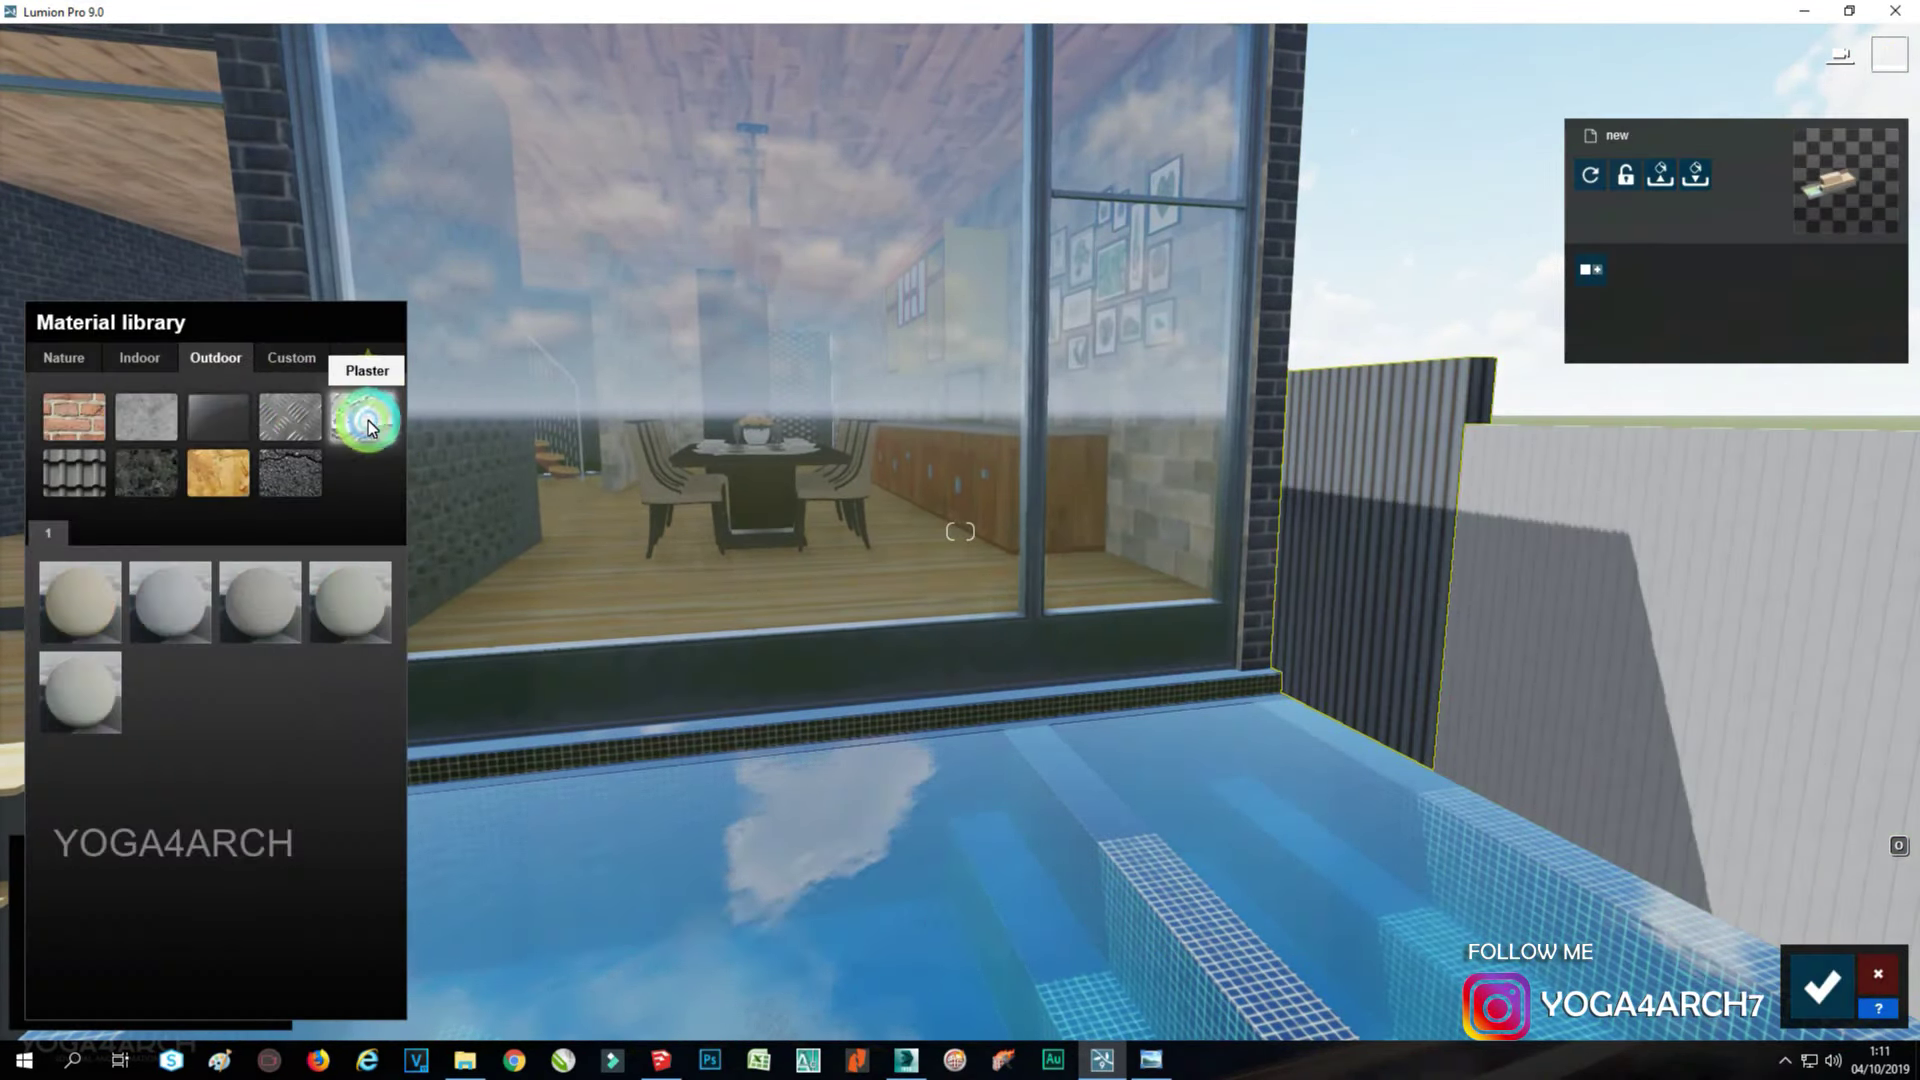
left_click(279, 615)
left_click(291, 357)
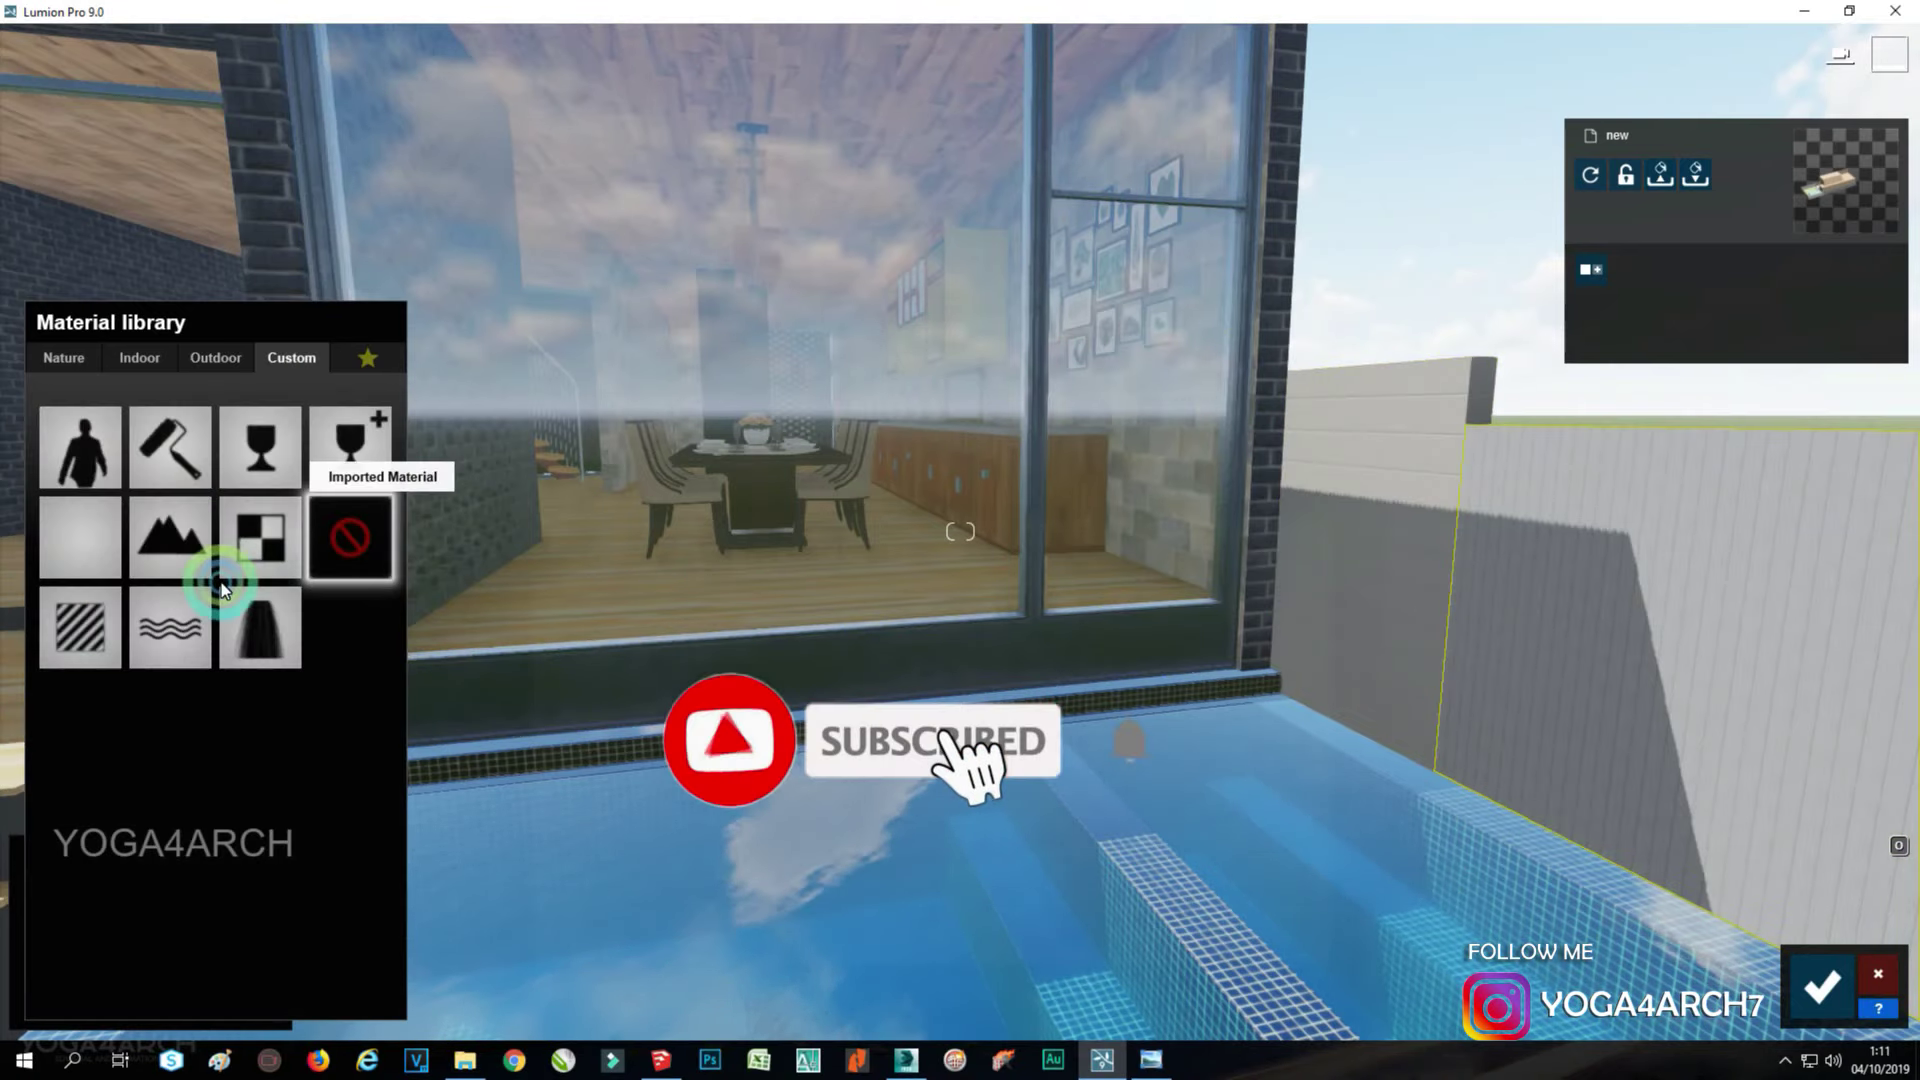
left_click(216, 357)
left_click(339, 437)
left_click(280, 658)
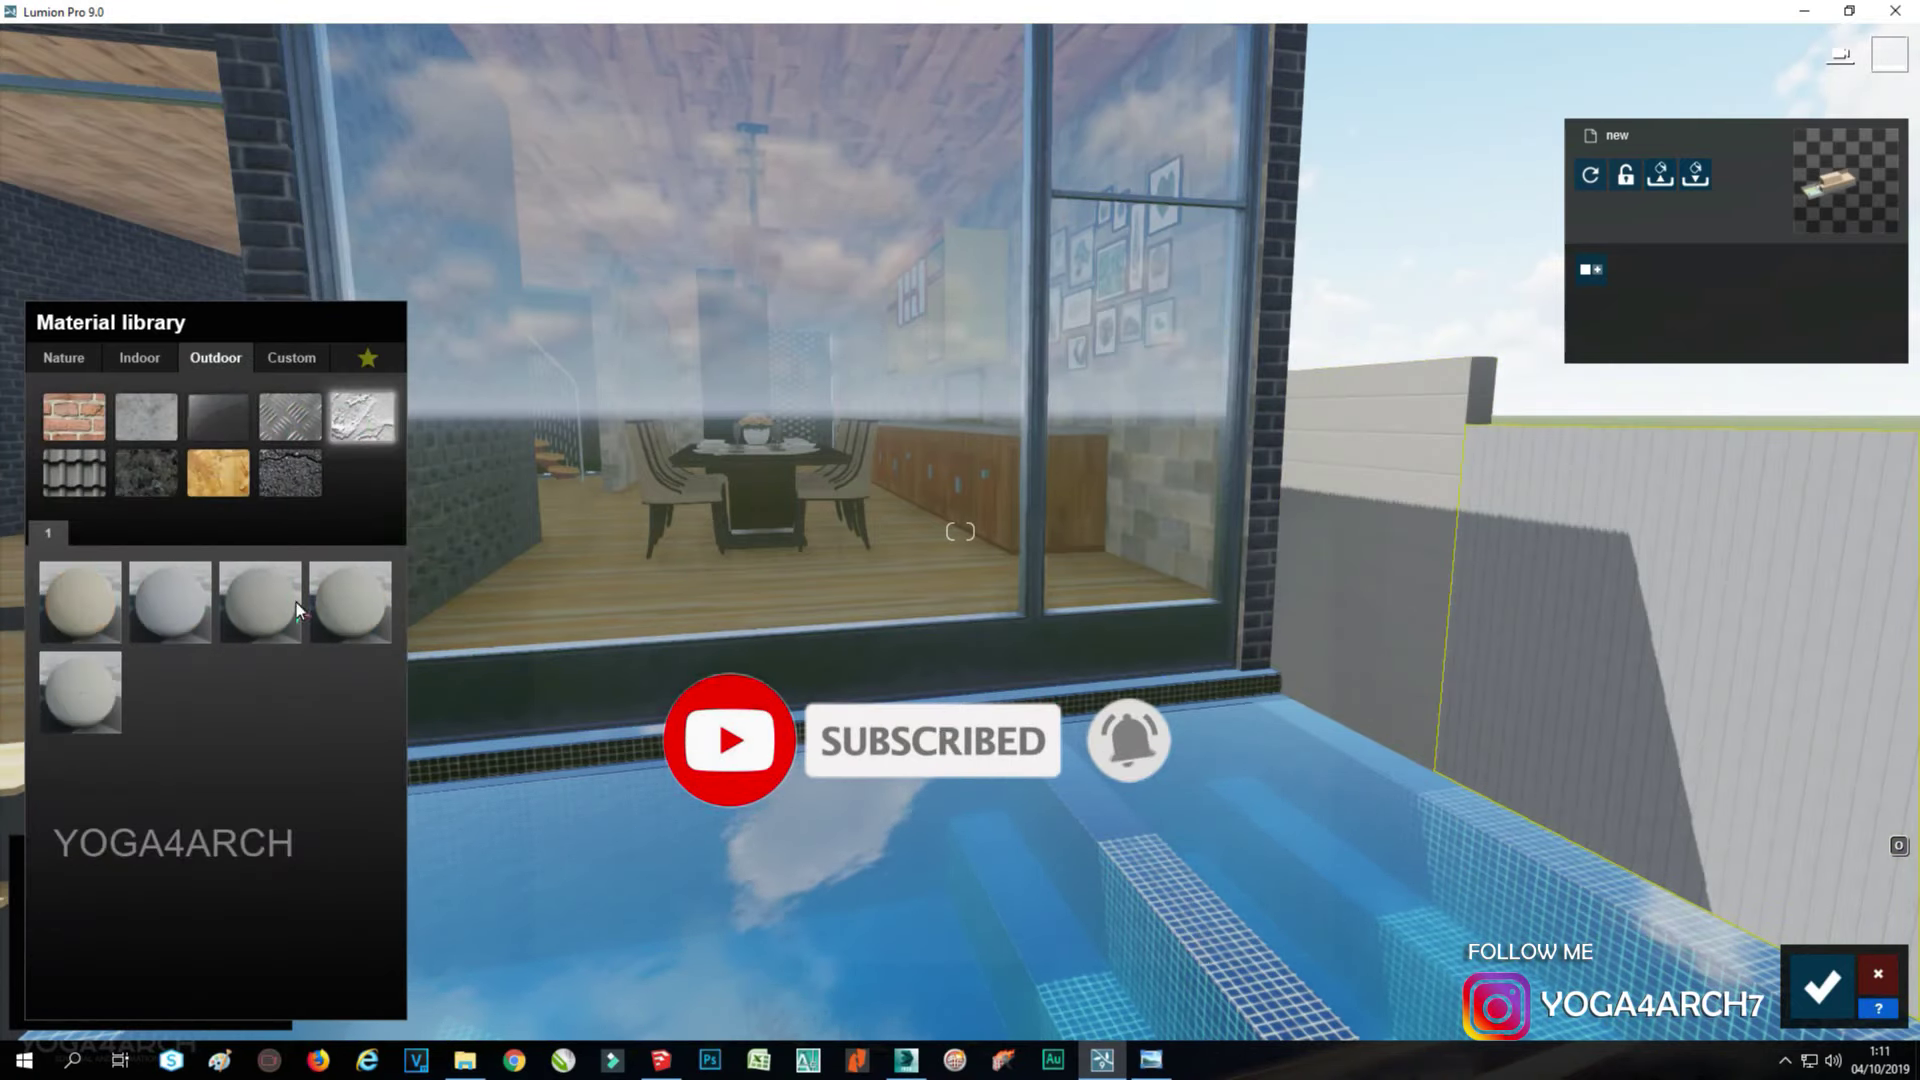
left_click(162, 608)
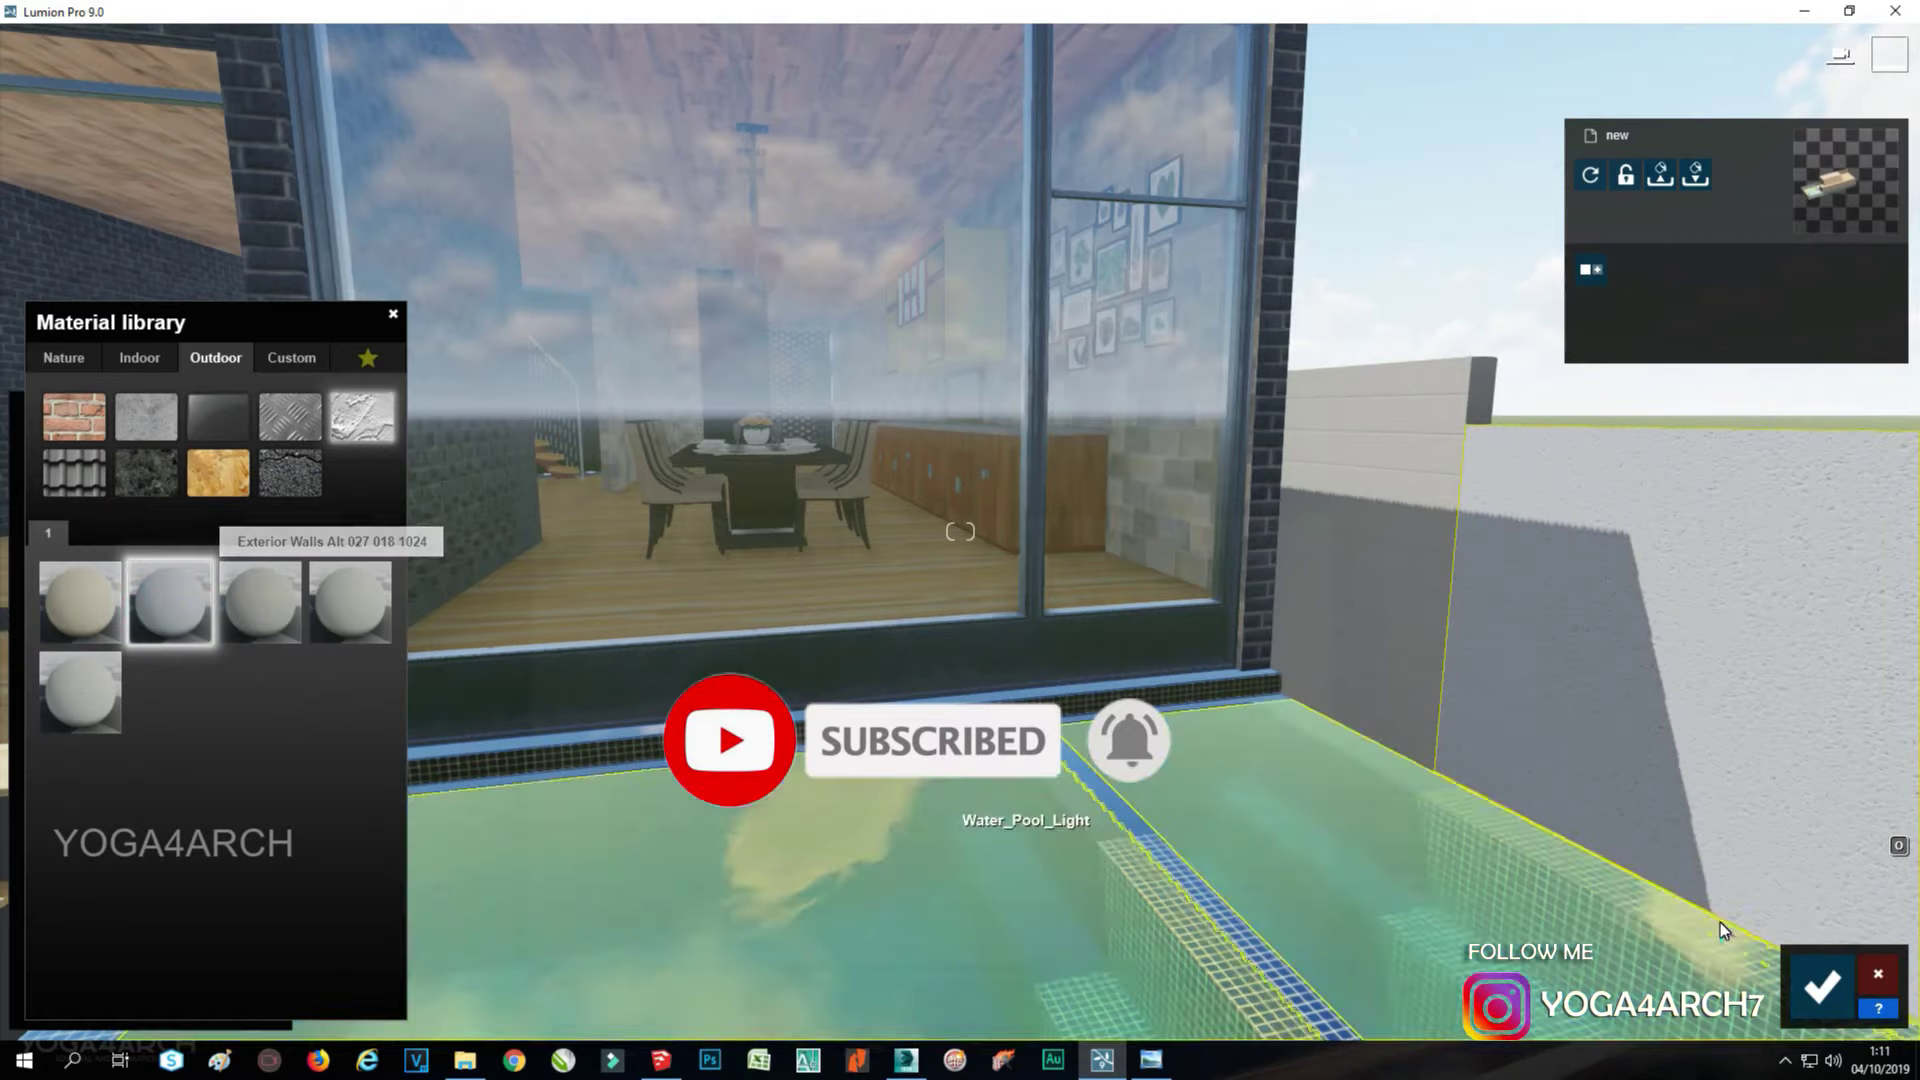
left_click(1826, 995)
left_click(1878, 892)
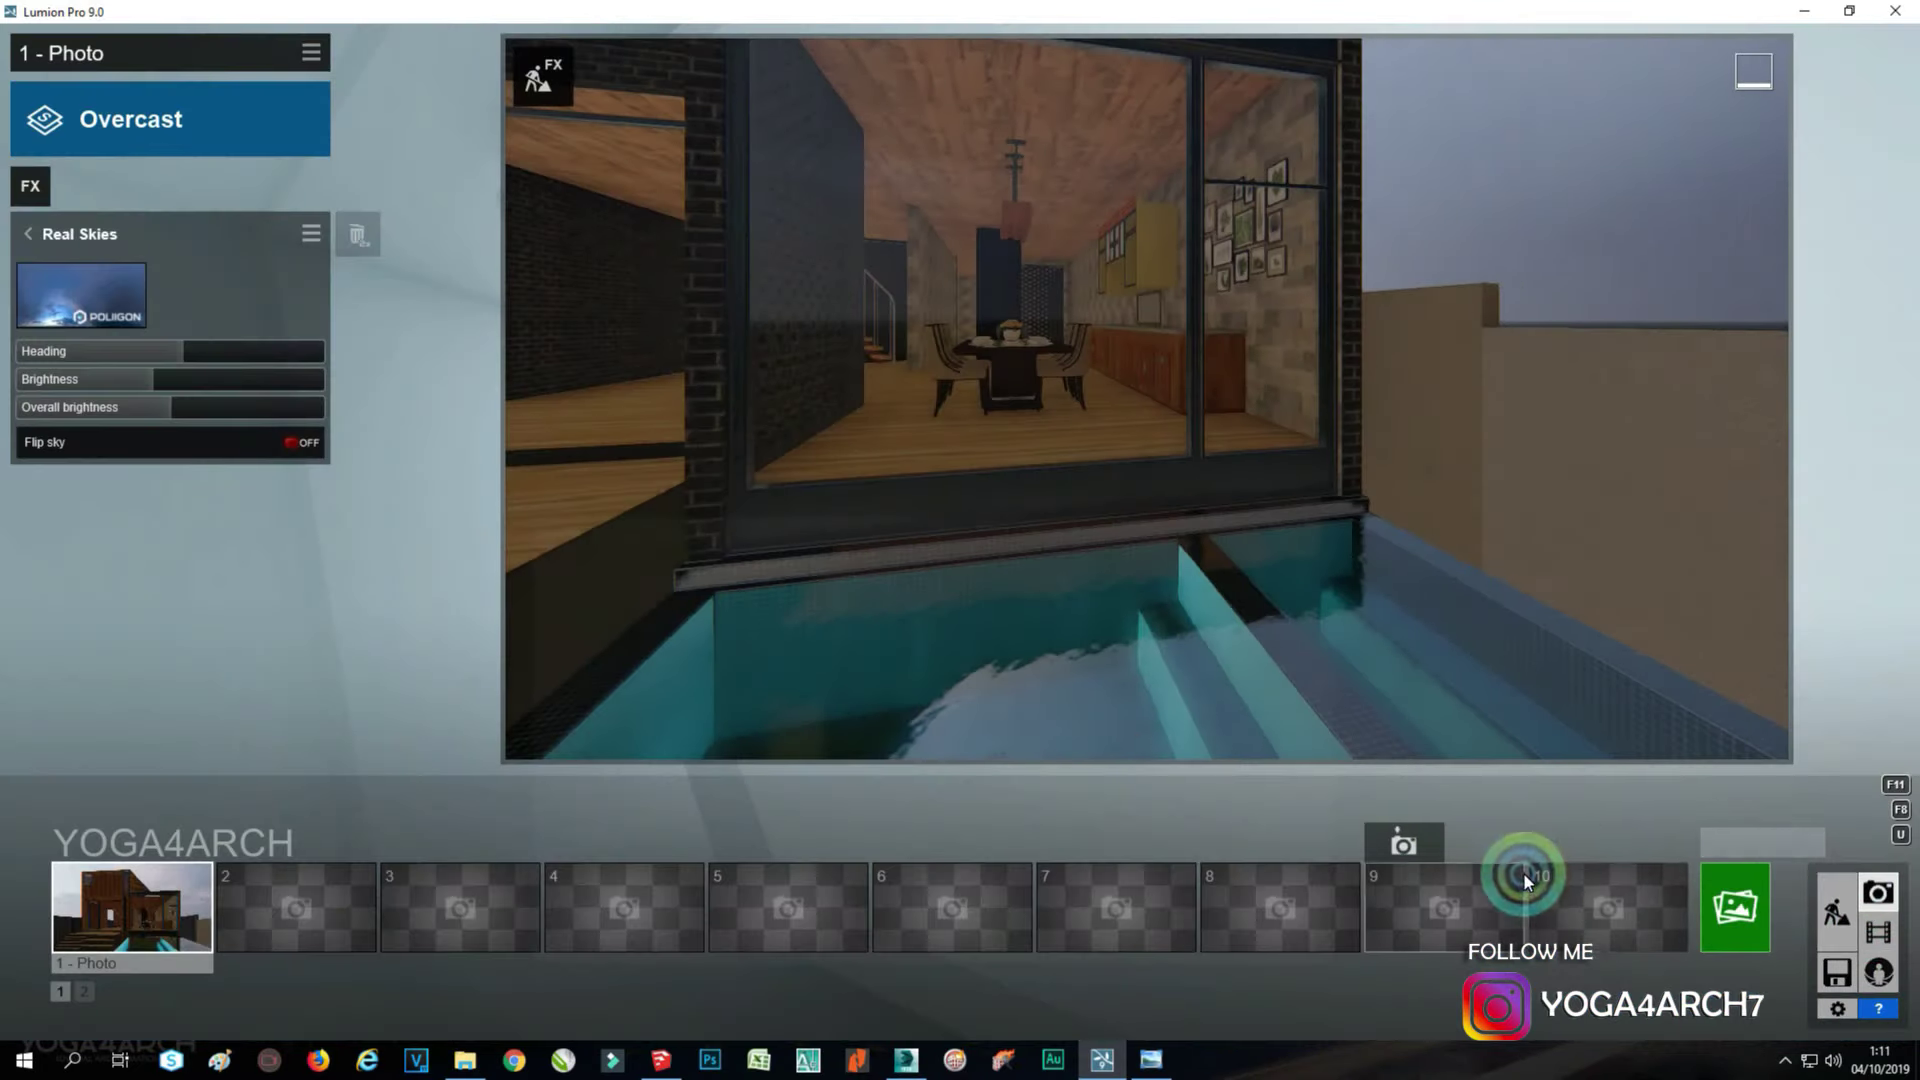
Enlarge the grass blade size of the lawn's Wild Grass 02 material.
left_click(167, 925)
mouse_move(1116, 907)
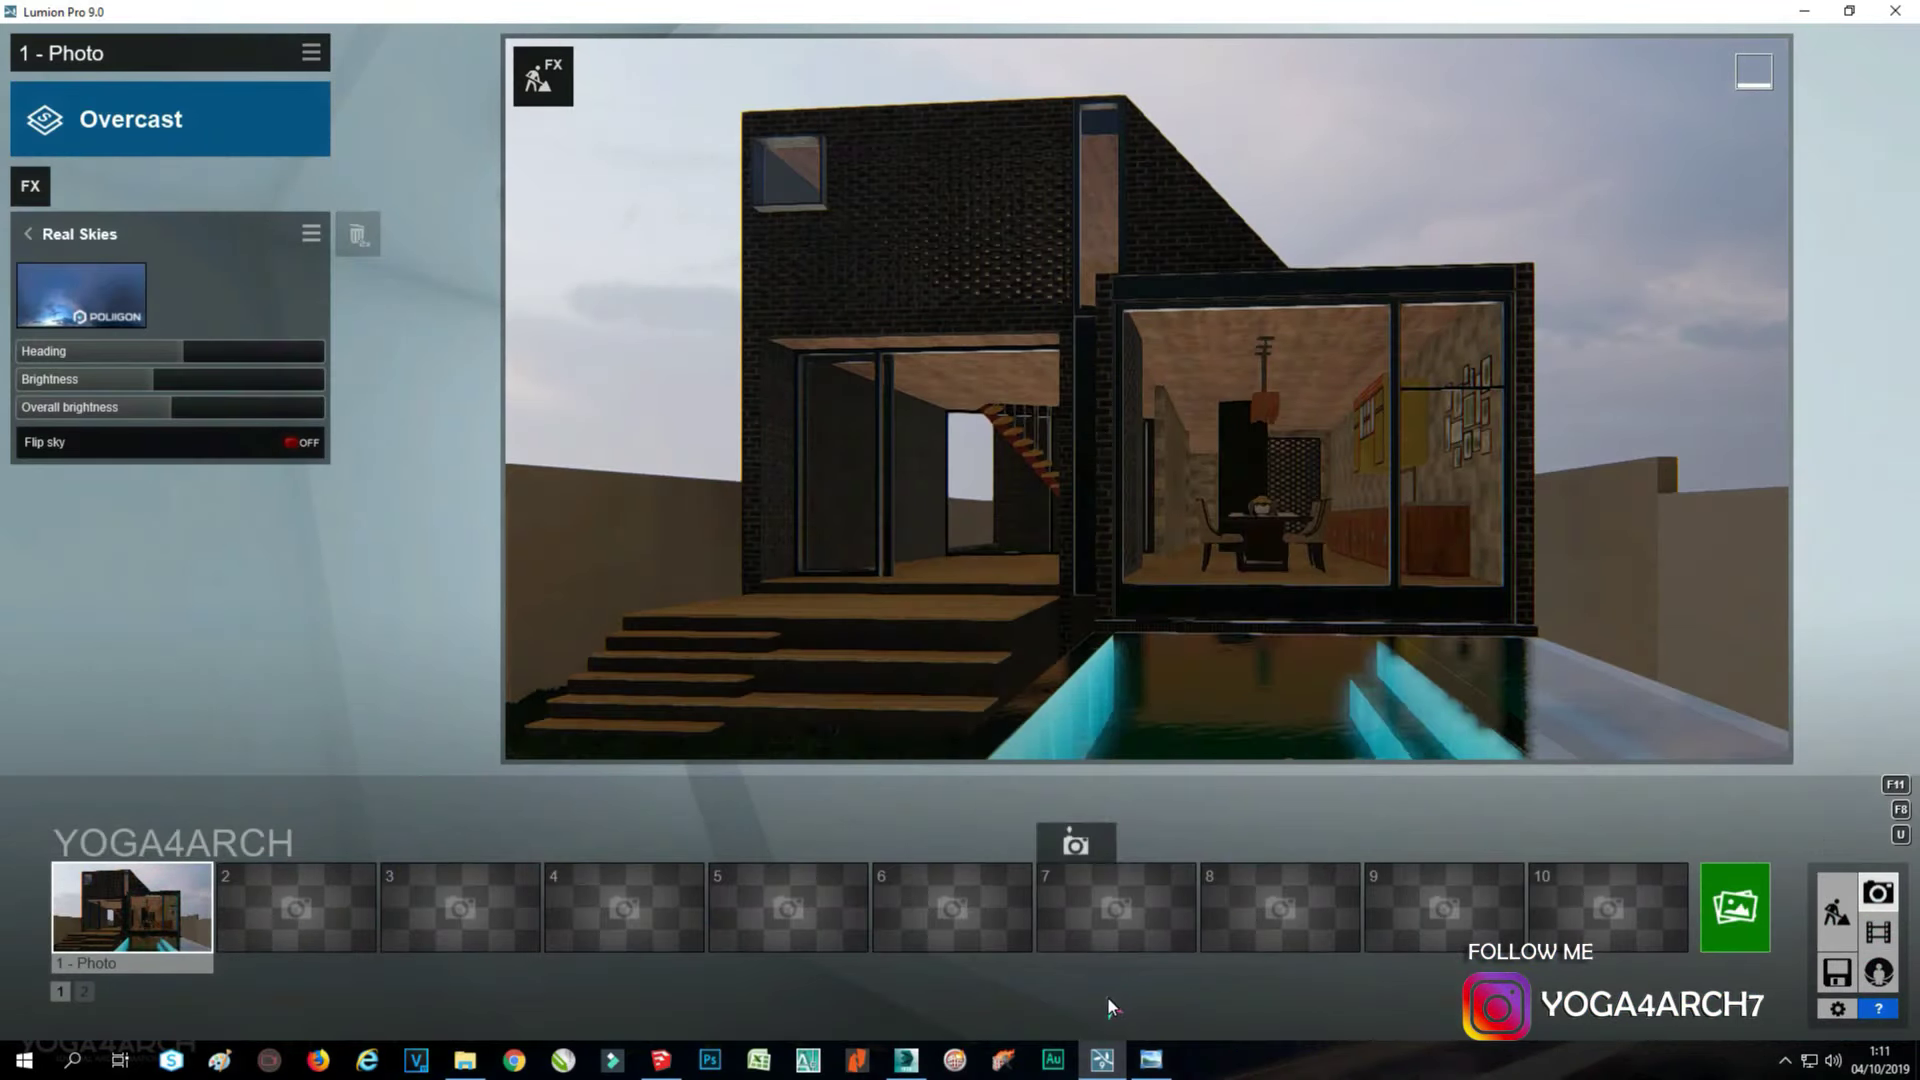
left_click(1836, 915)
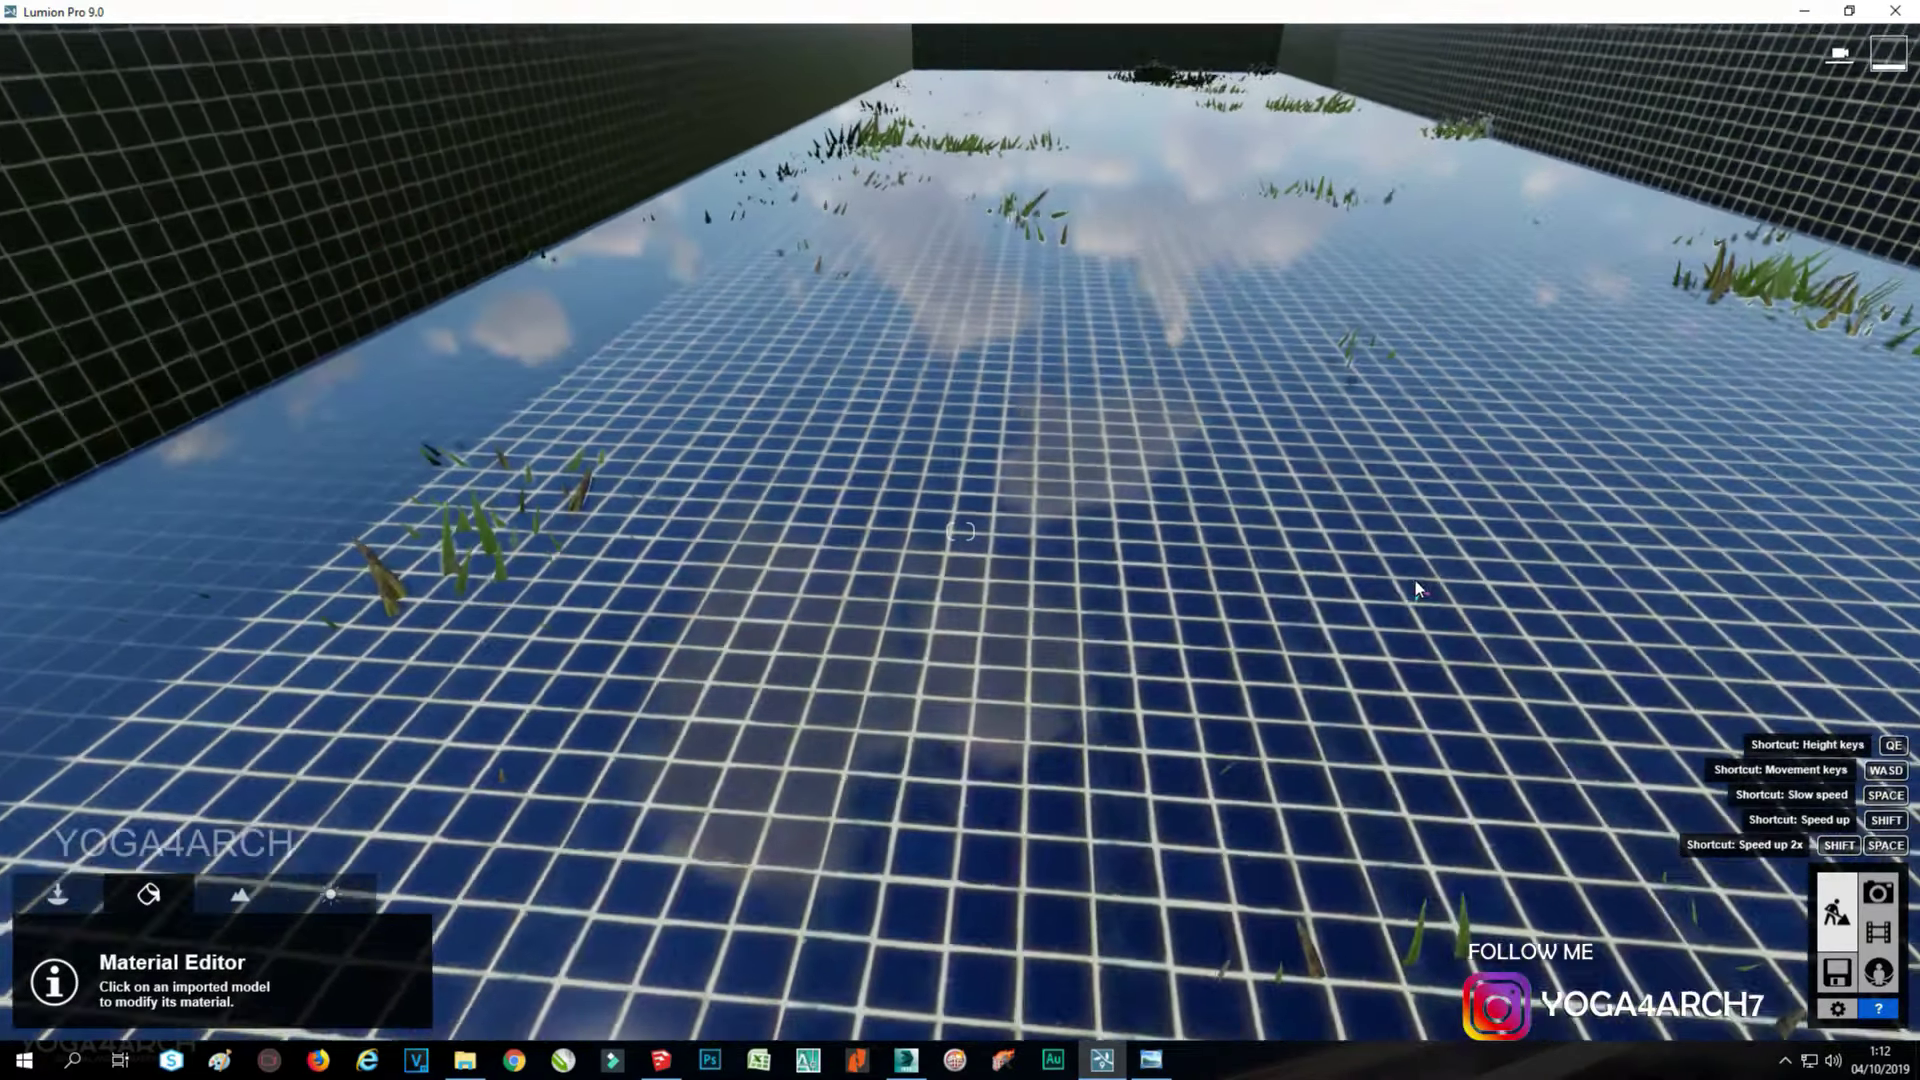
left_click(370, 377)
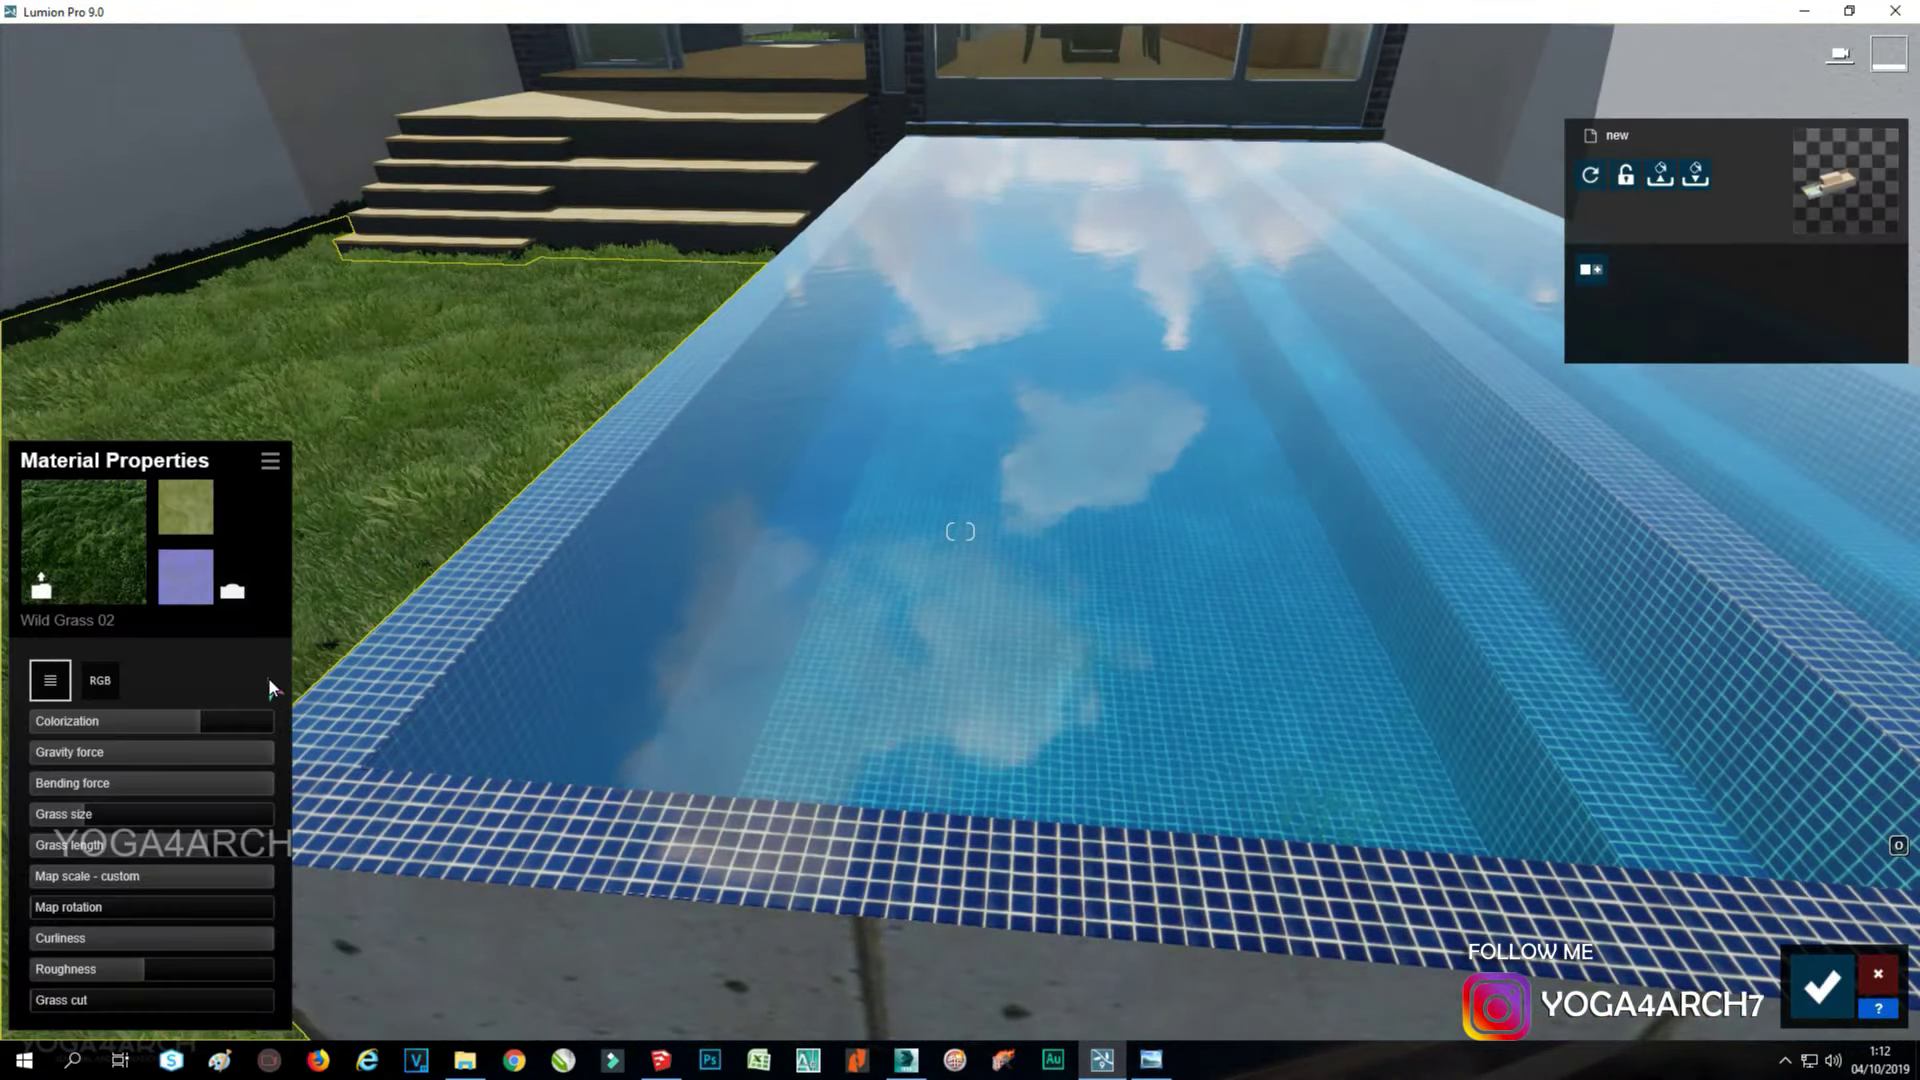
left_click_drag(73, 815, 222, 811)
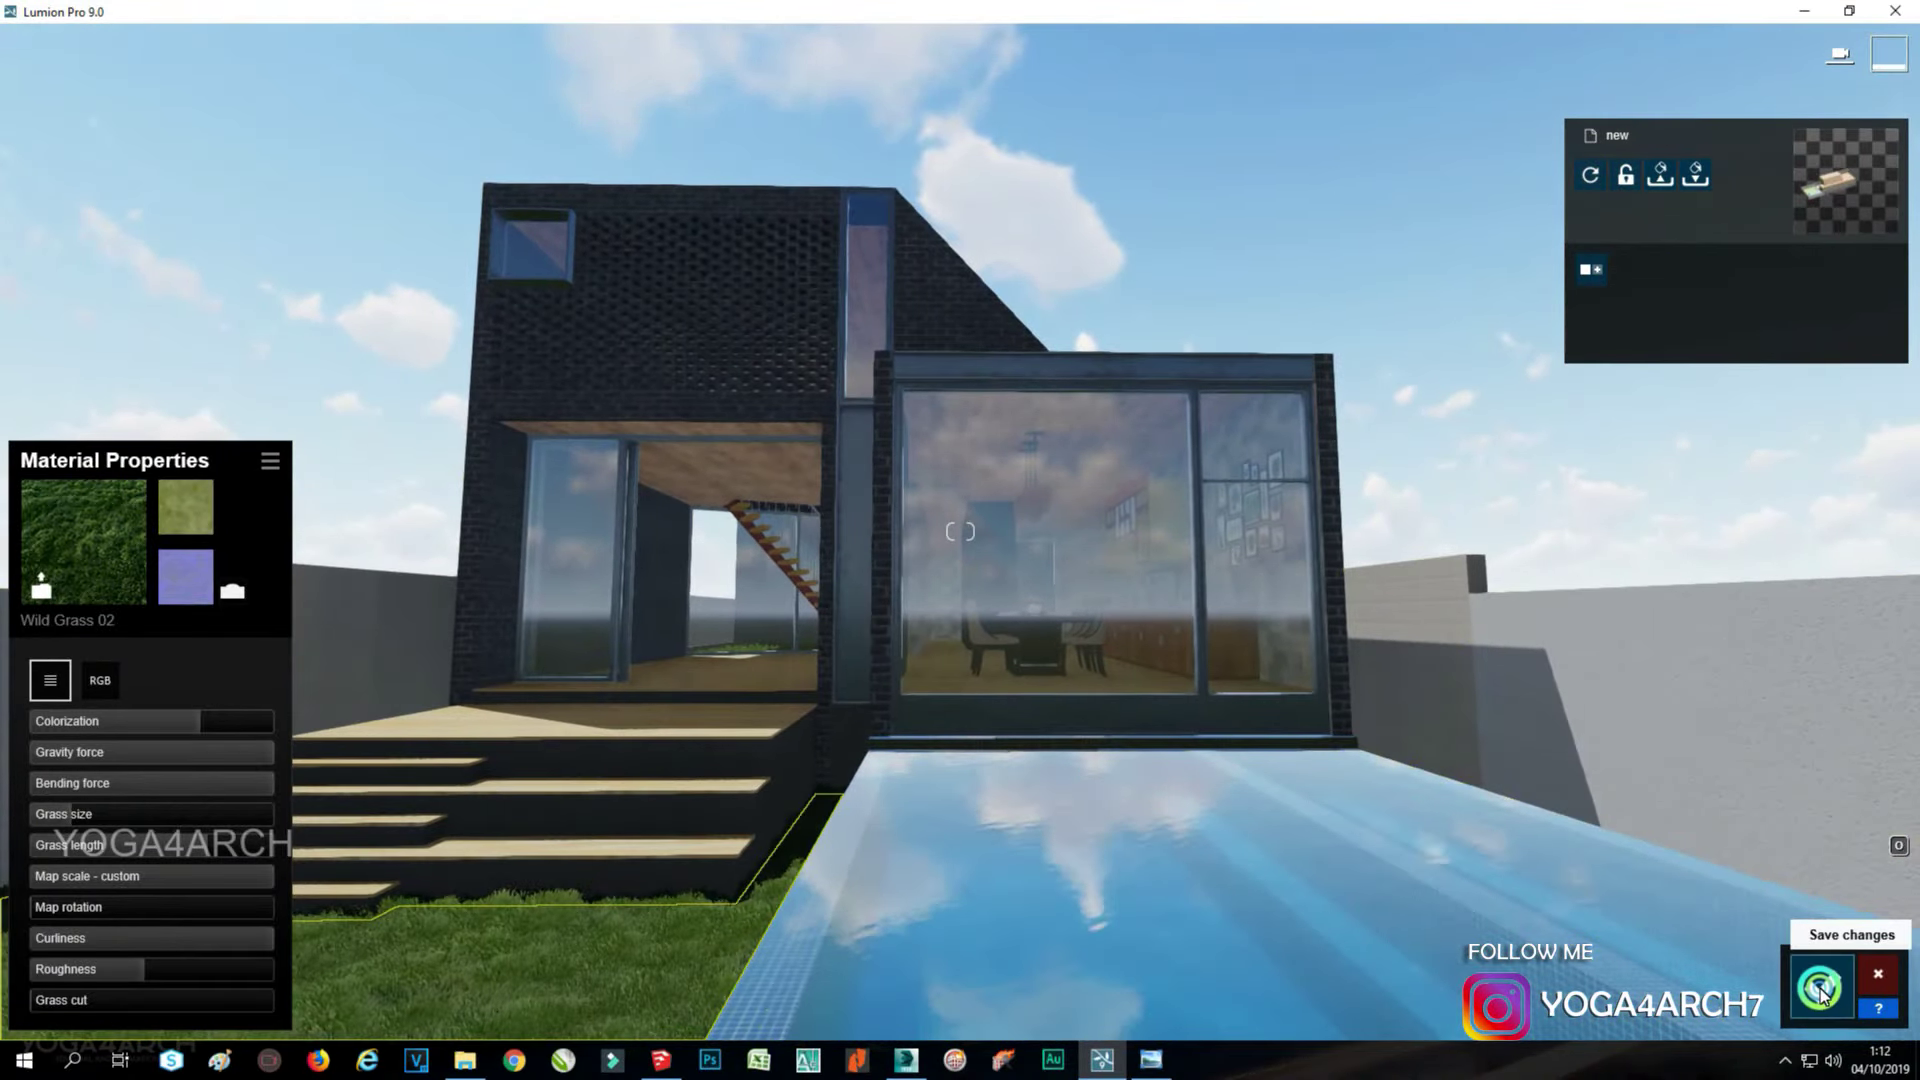
left_click(1820, 988)
Store the closer view as Photo 1's camera and show the Light and Shadow effects.
left_click(1877, 892)
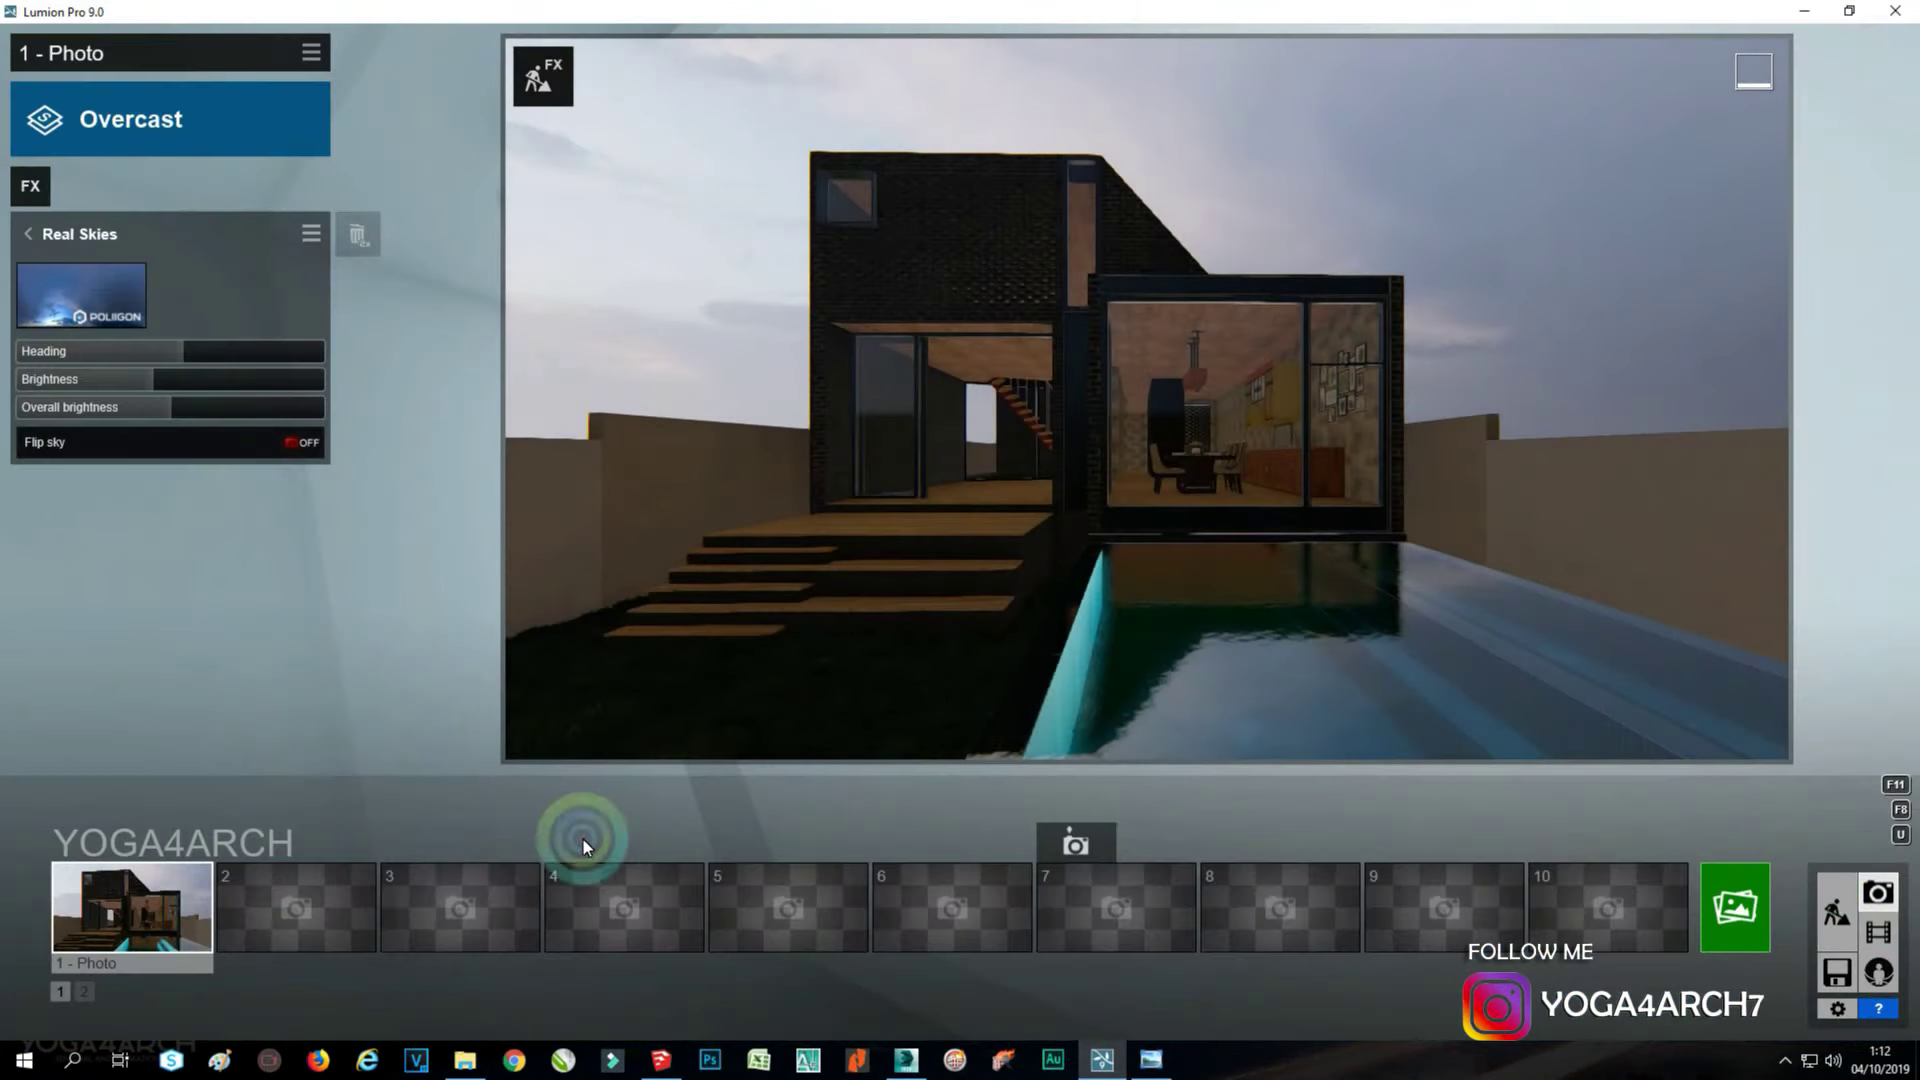
left_click(158, 890)
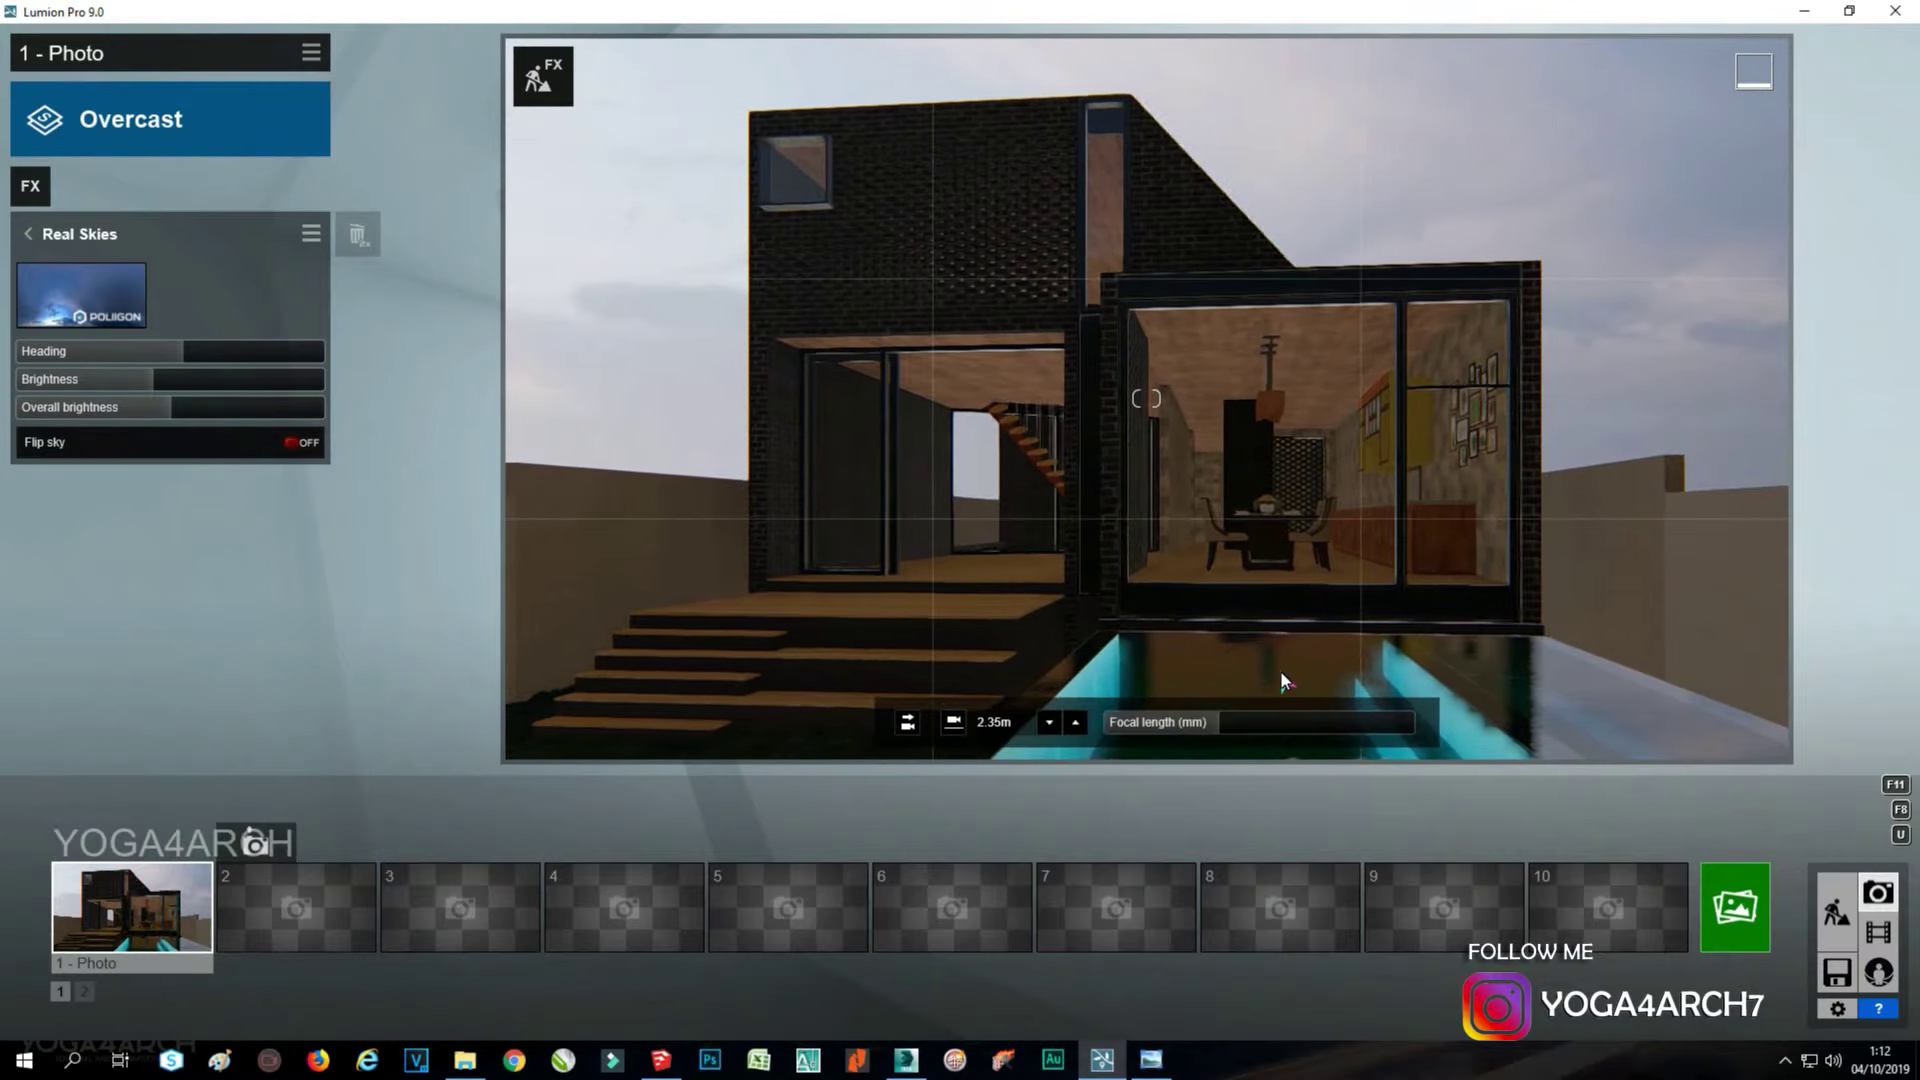
key("shift+1")
left_click(91, 845)
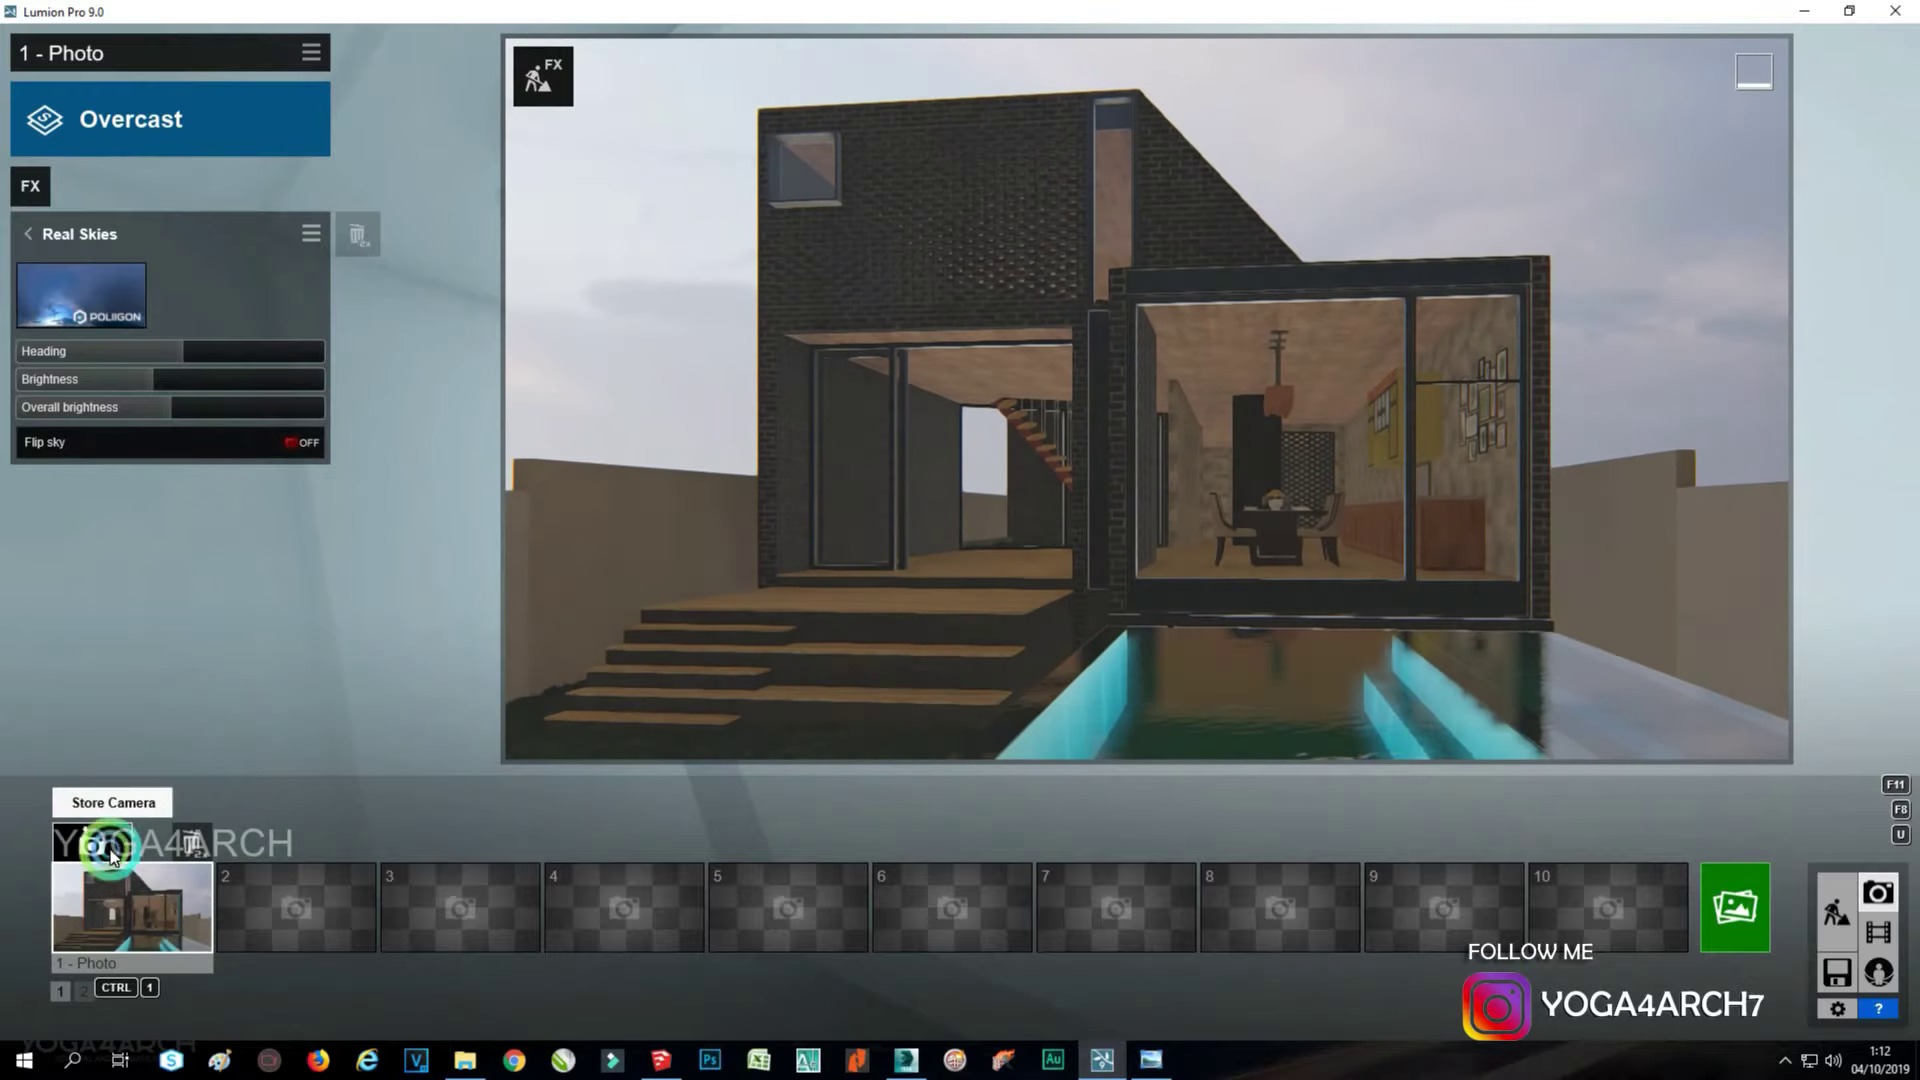
left_click(42, 215)
left_click(510, 177)
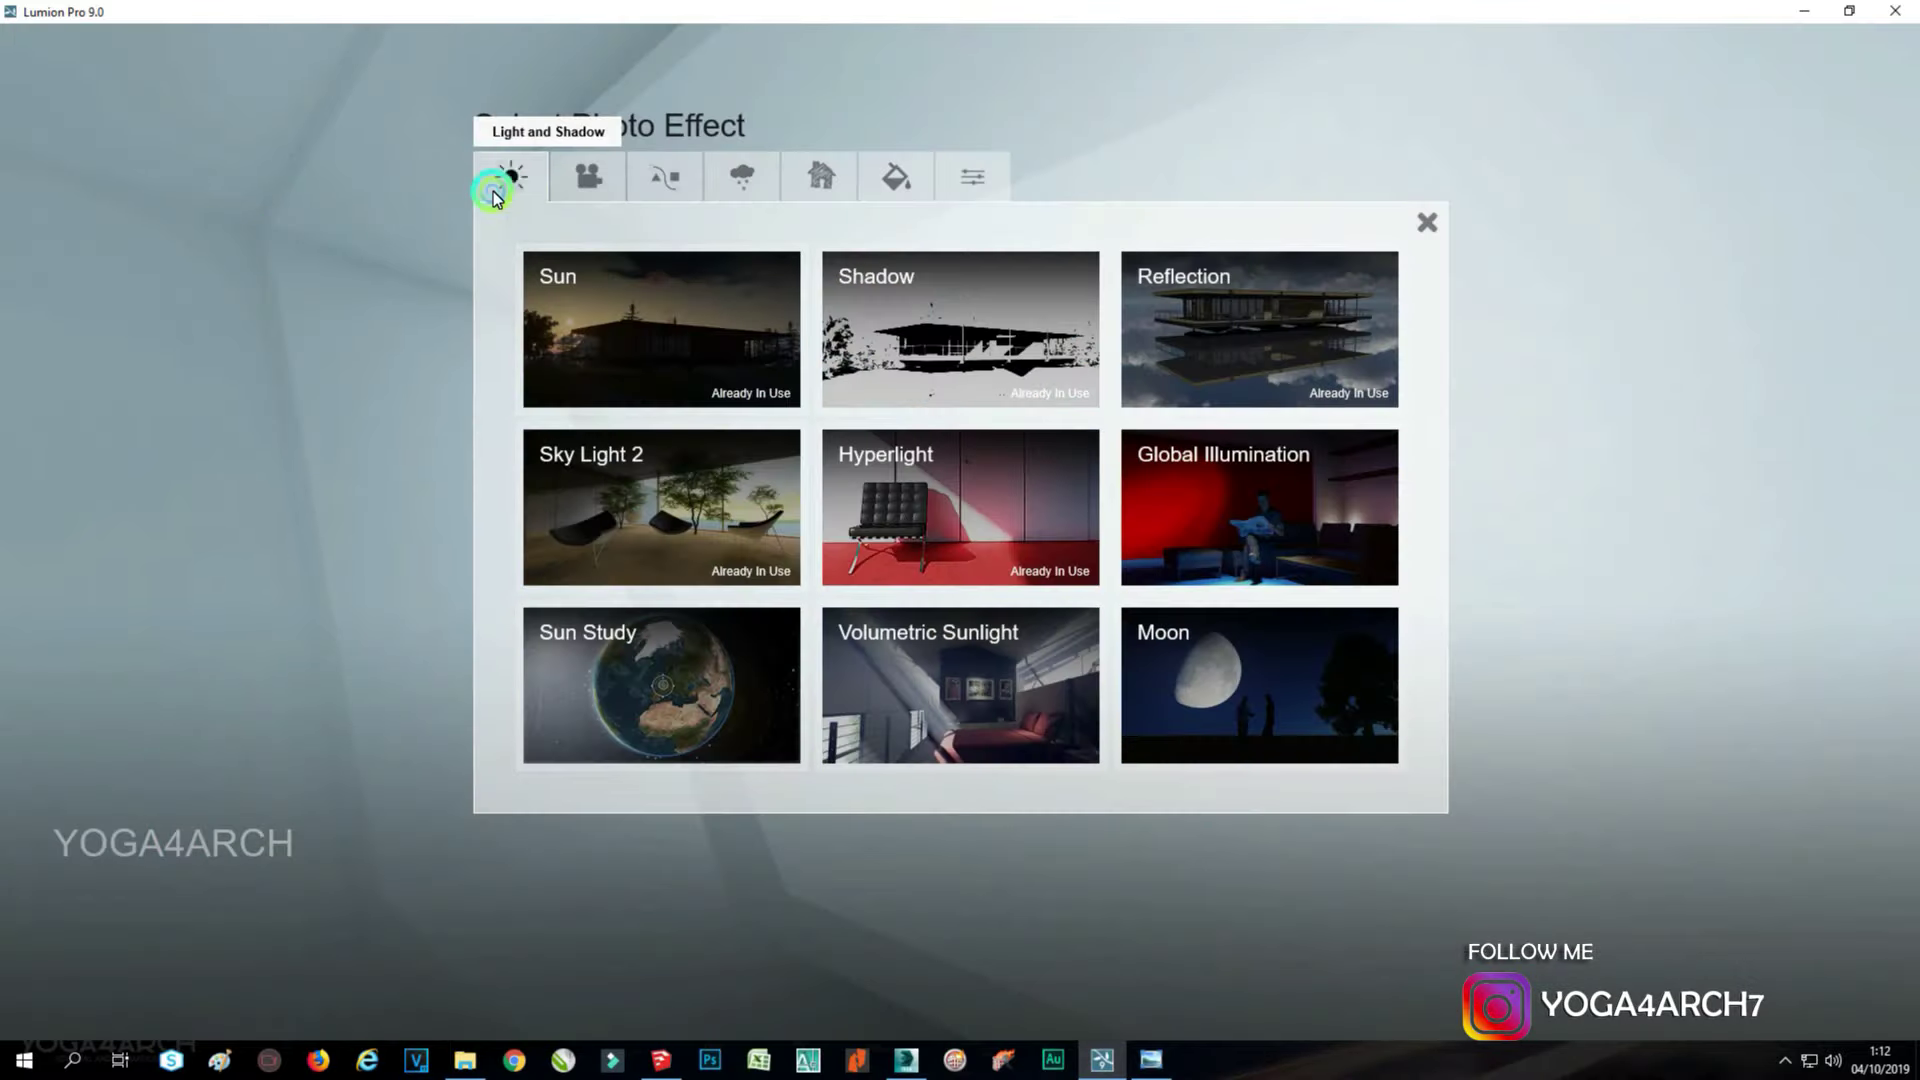
Add a Reflection effect with planes on the front glass, stair opening, upper window and brick facade.
left_click(1172, 326)
left_click(87, 312)
left_click(38, 996)
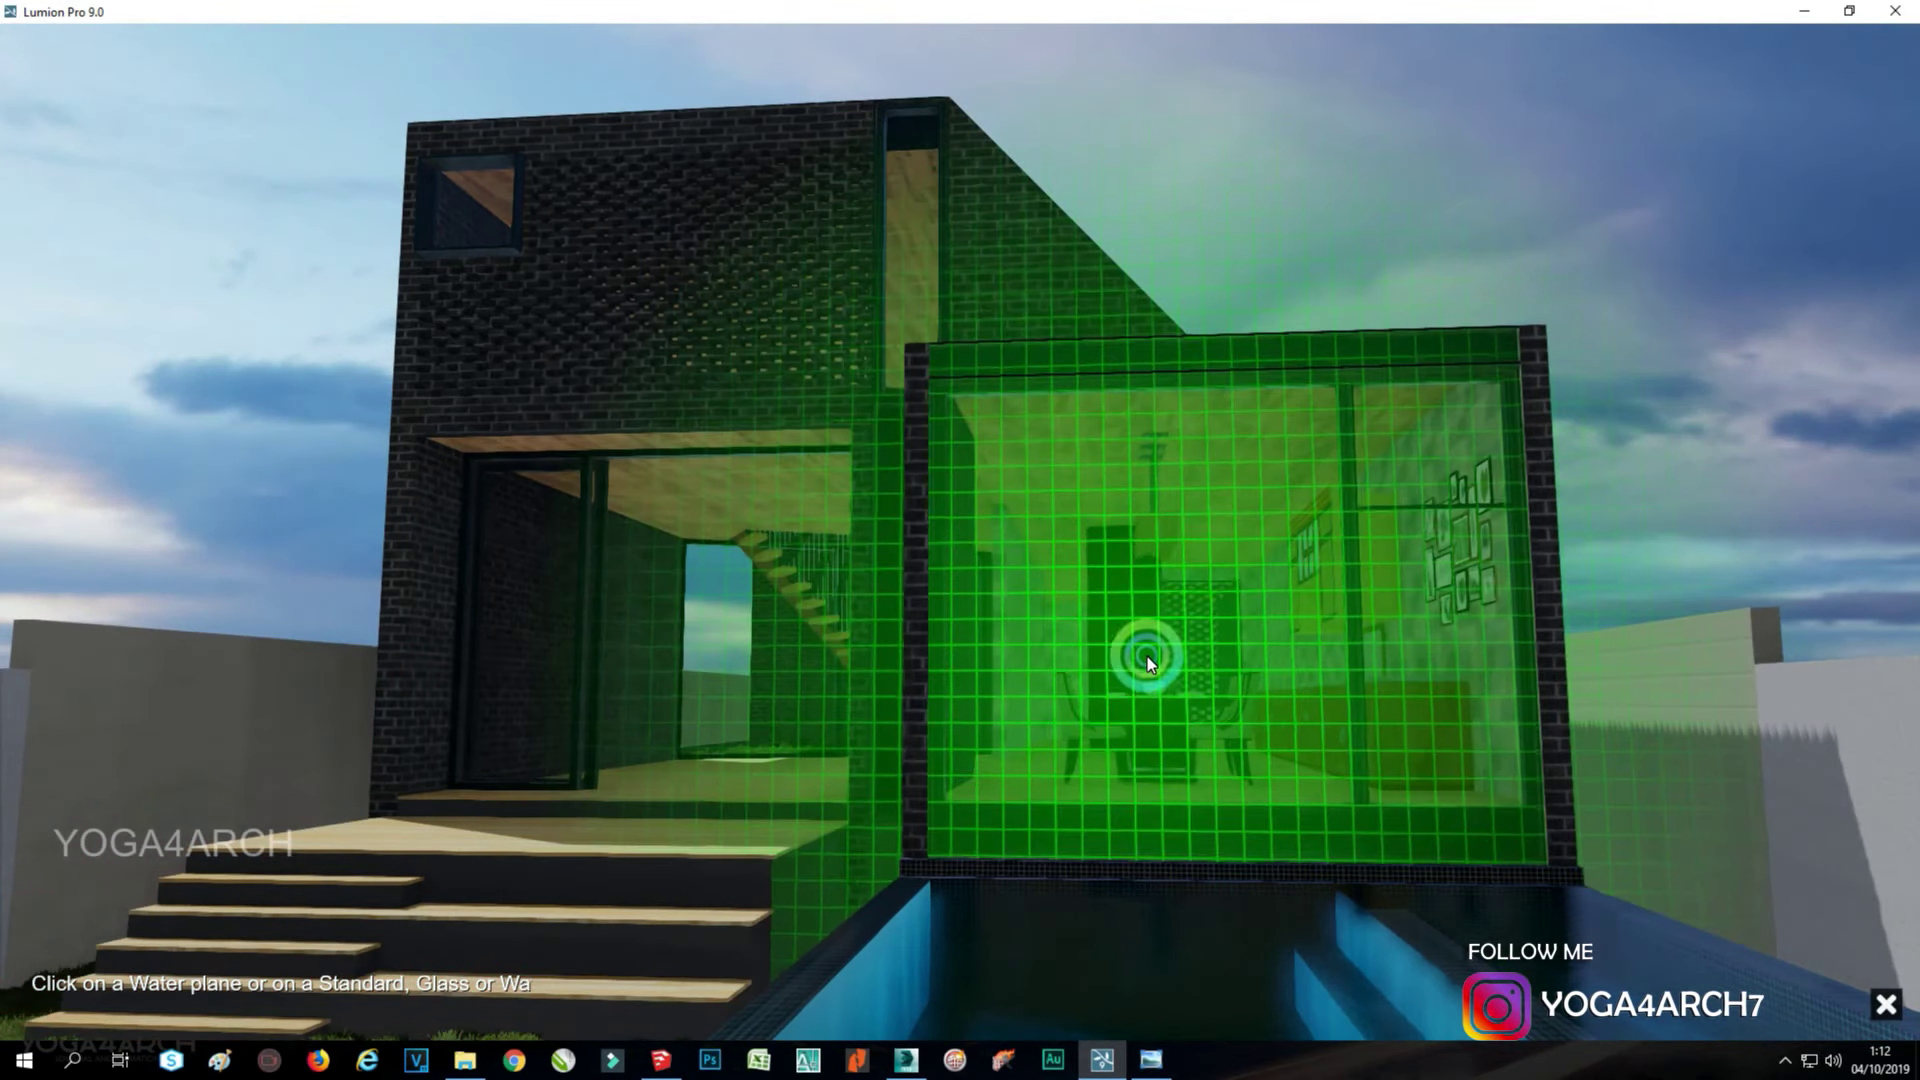
left_click(1148, 656)
left_click(92, 998)
scroll(700, 600, "up", 3)
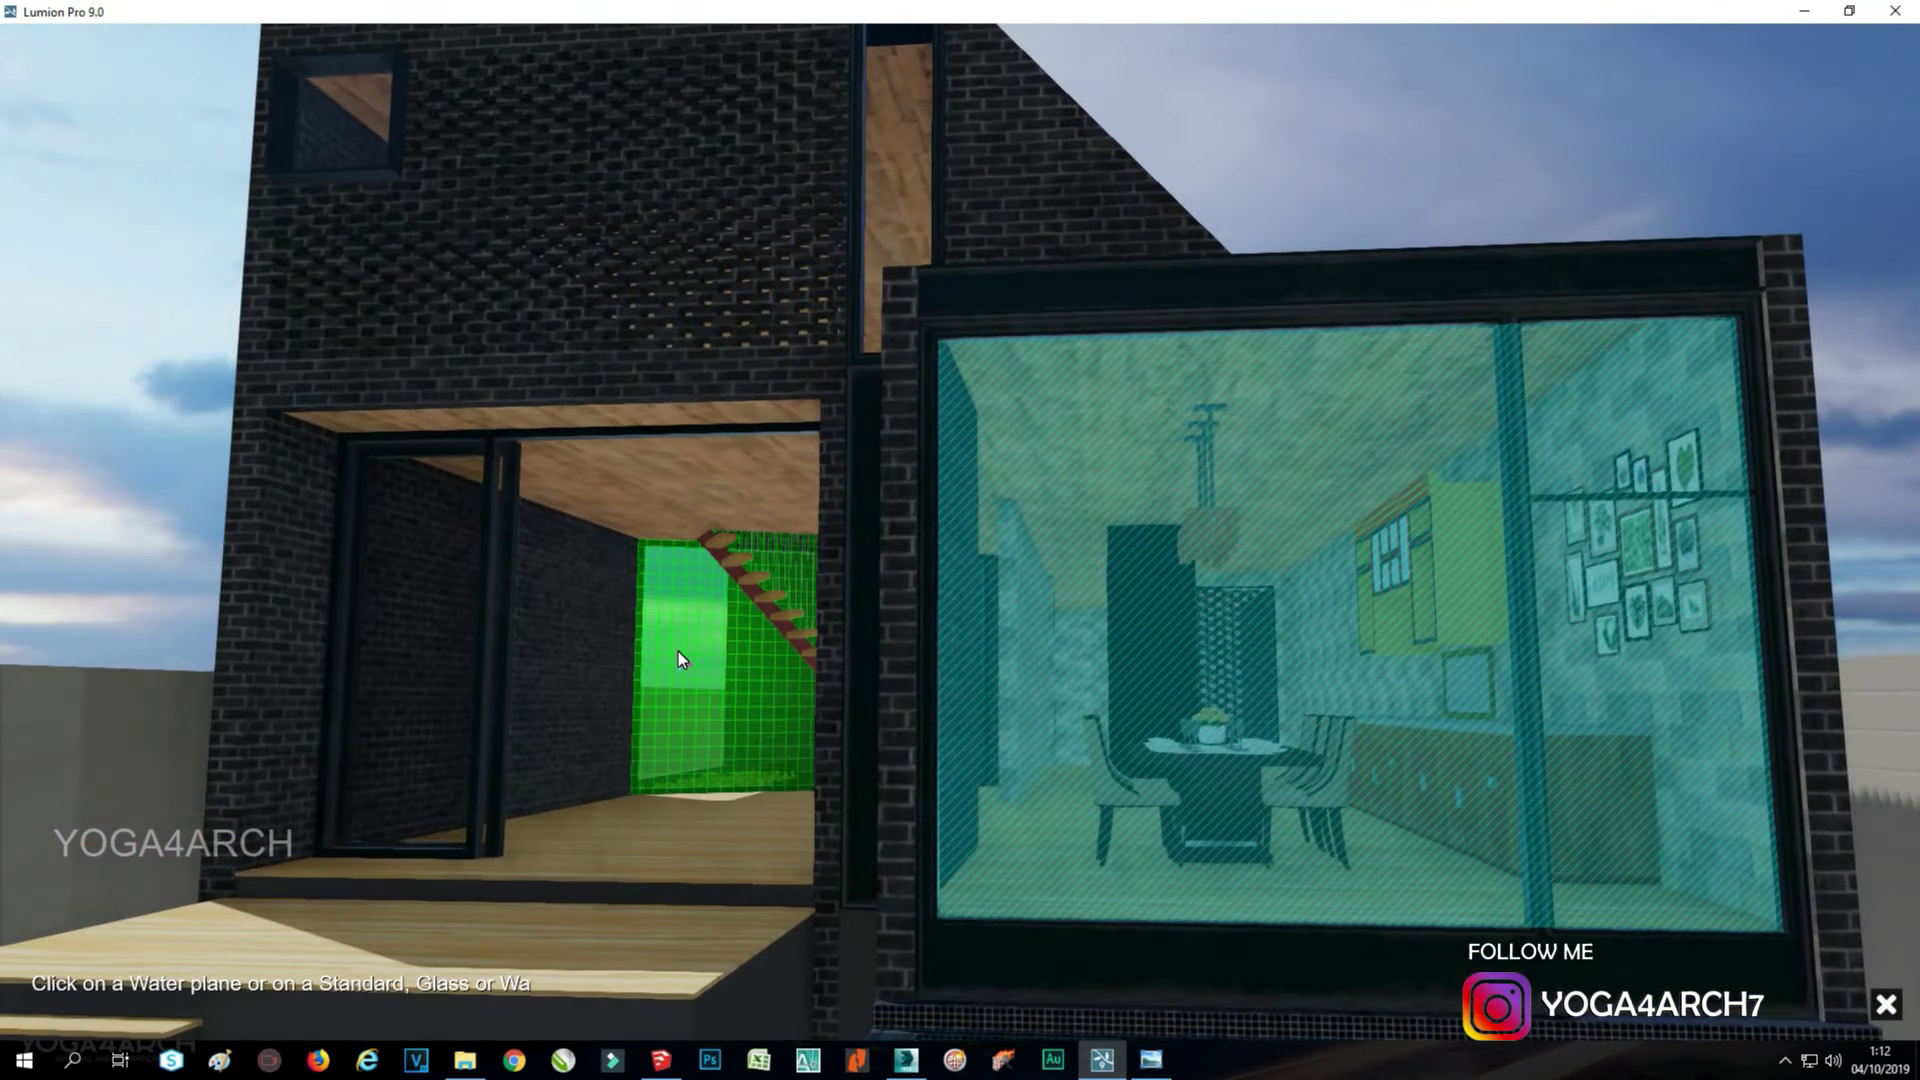
left_click(678, 650)
left_click(146, 996)
left_click(362, 128)
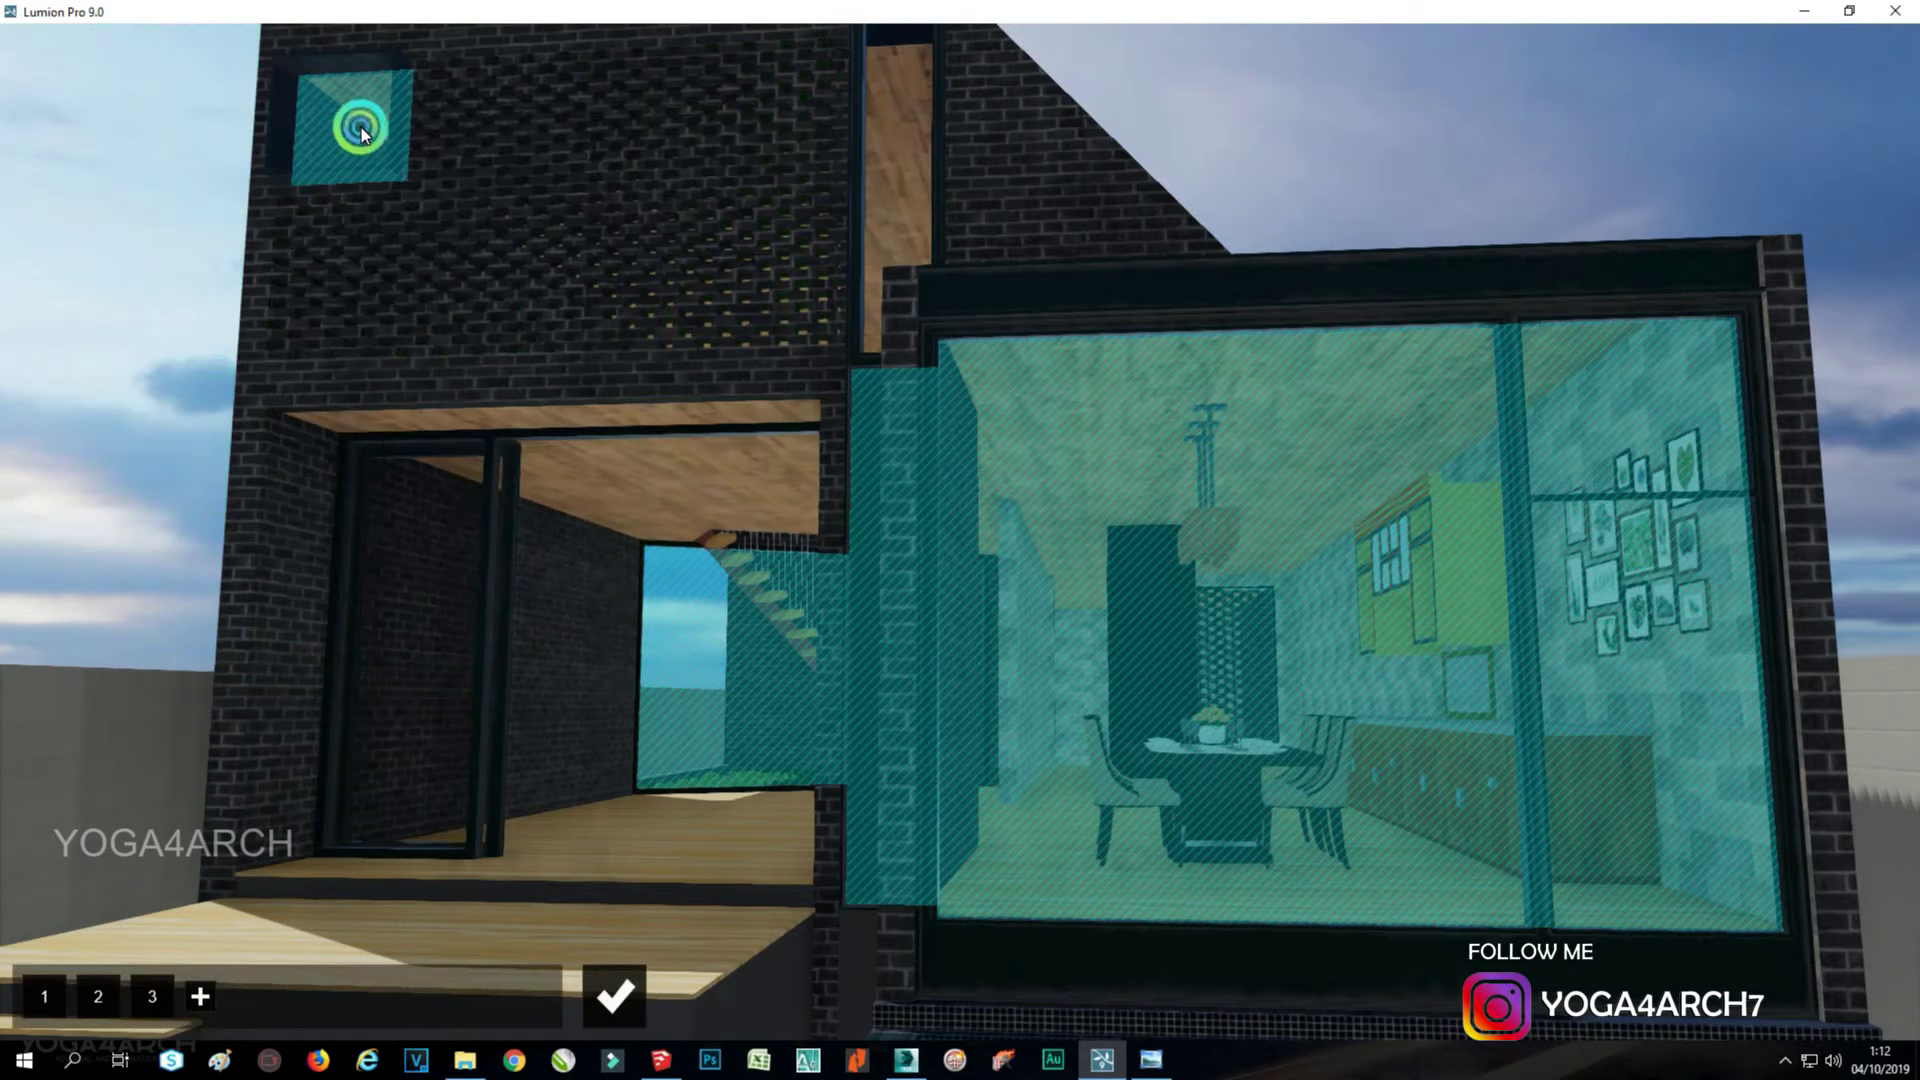
scroll(758, 668, "down", 3)
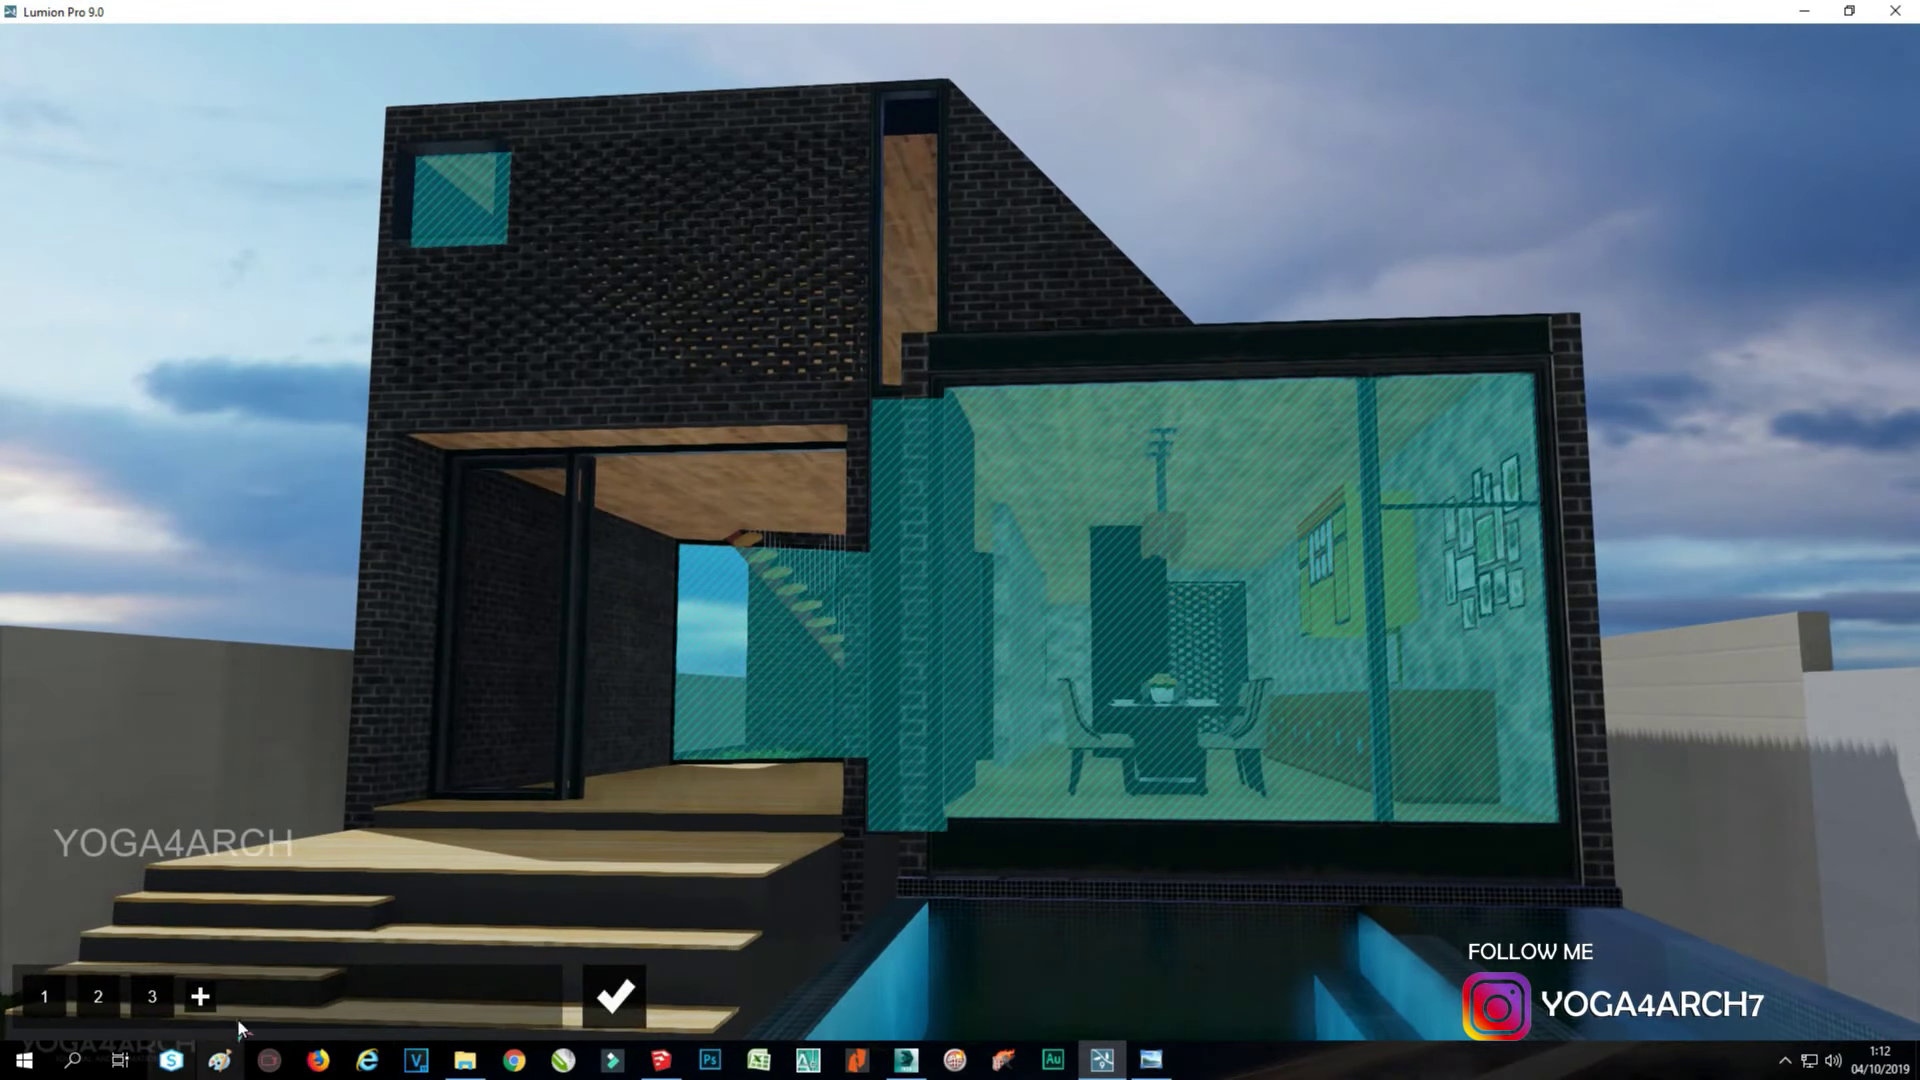
left_click(200, 996)
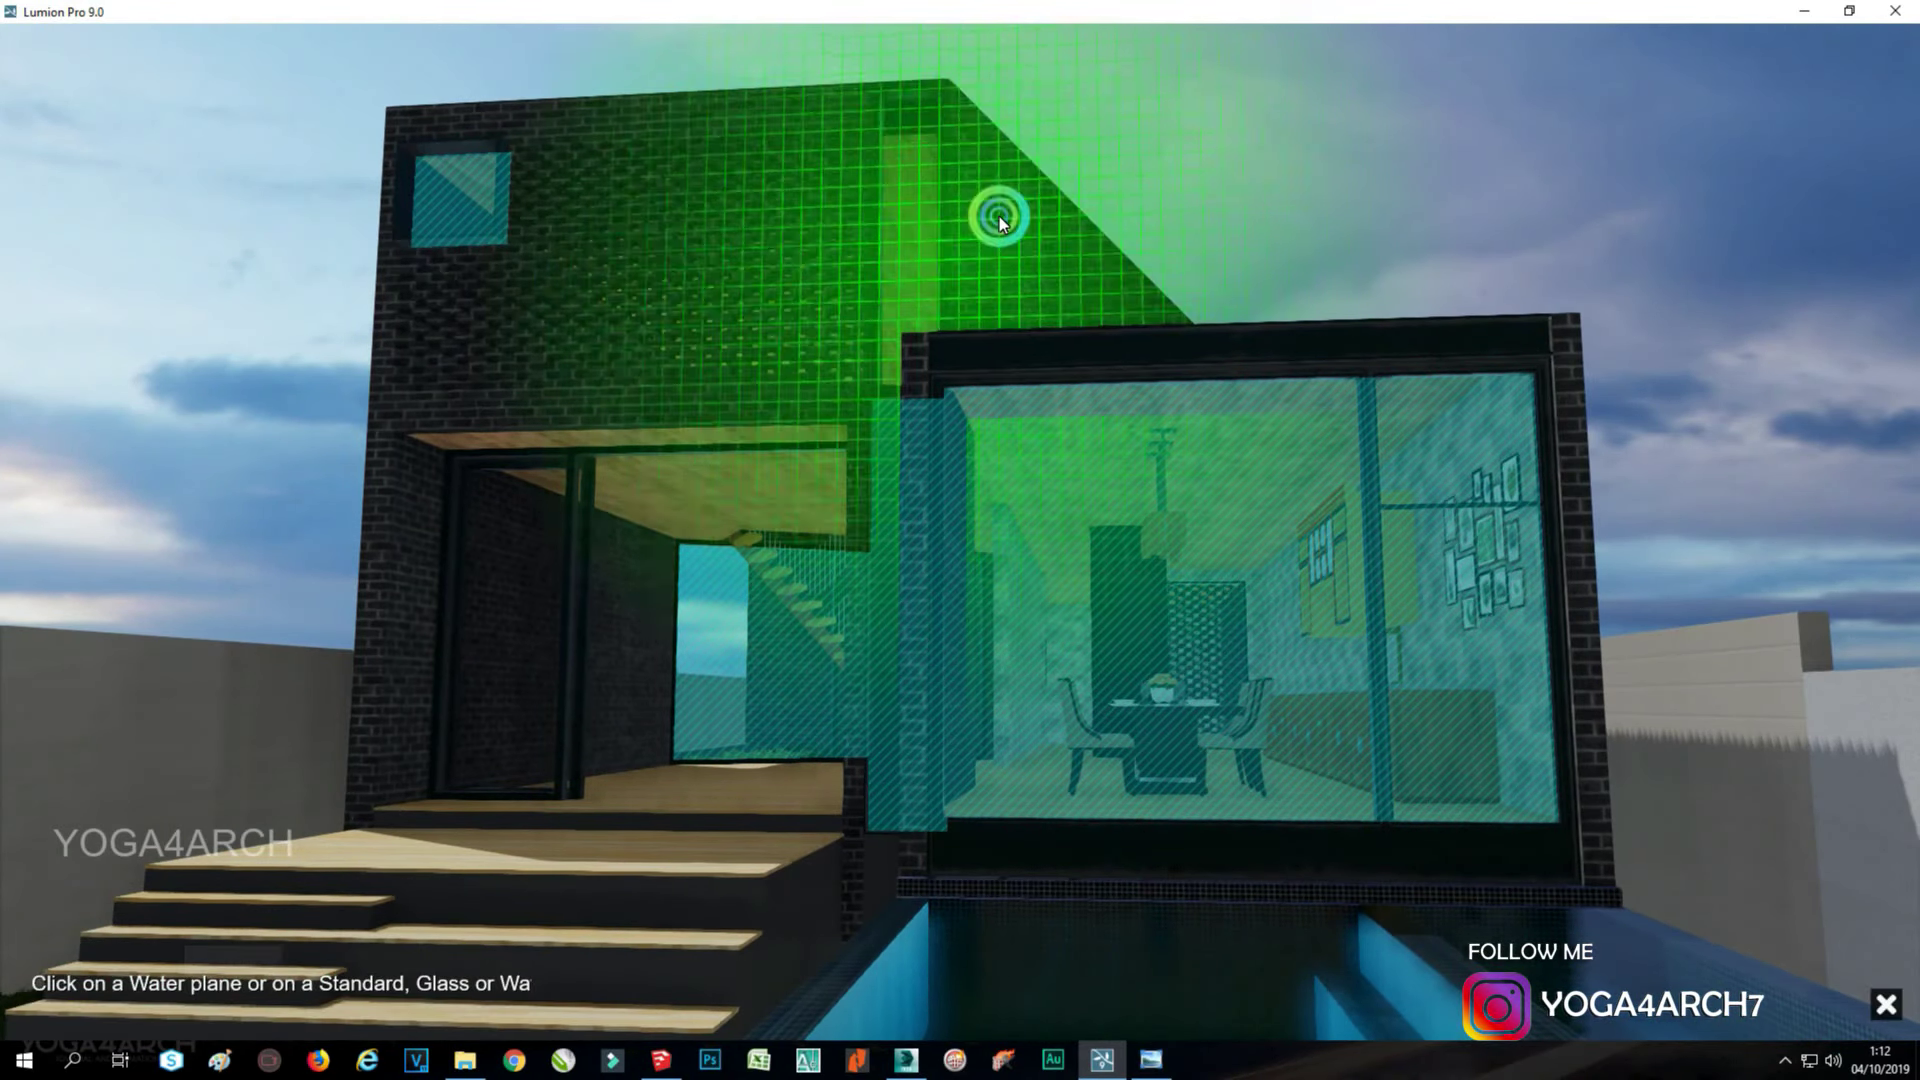
left_click(969, 678)
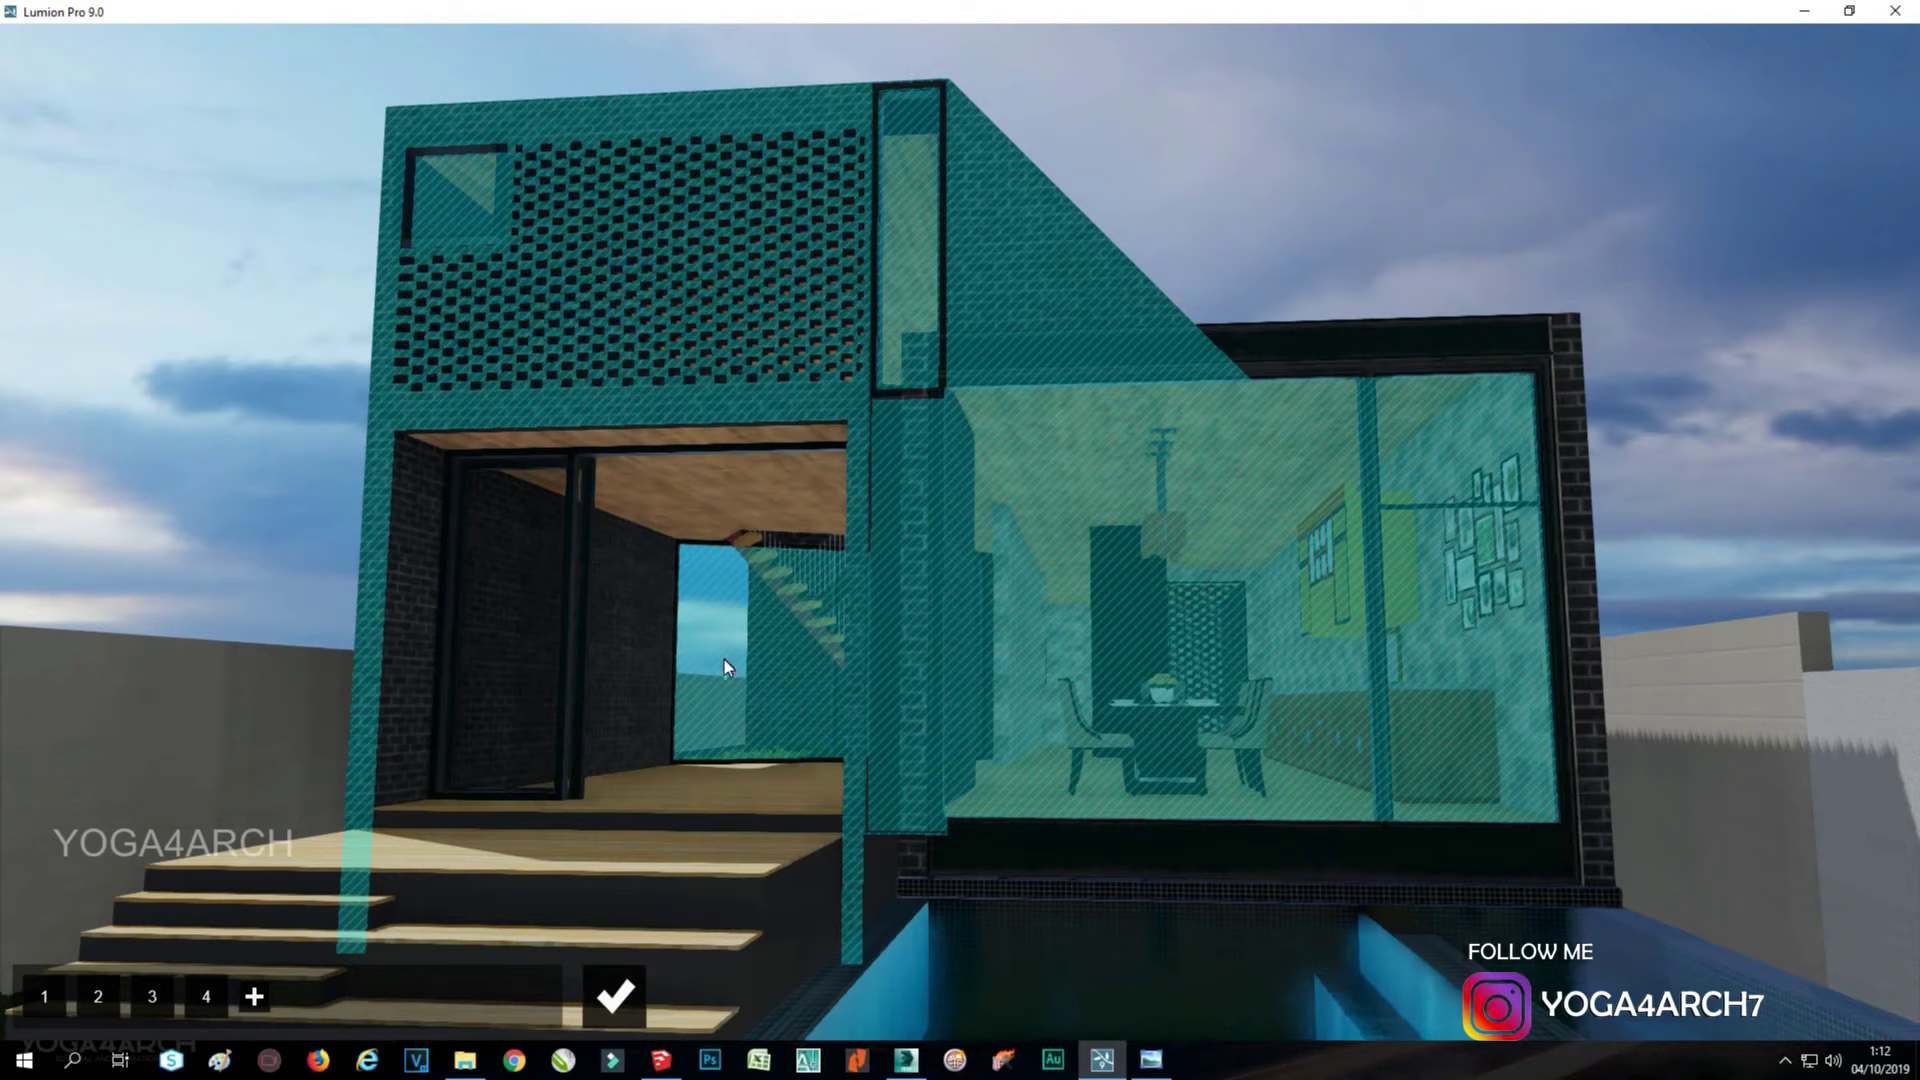
left_click(681, 940)
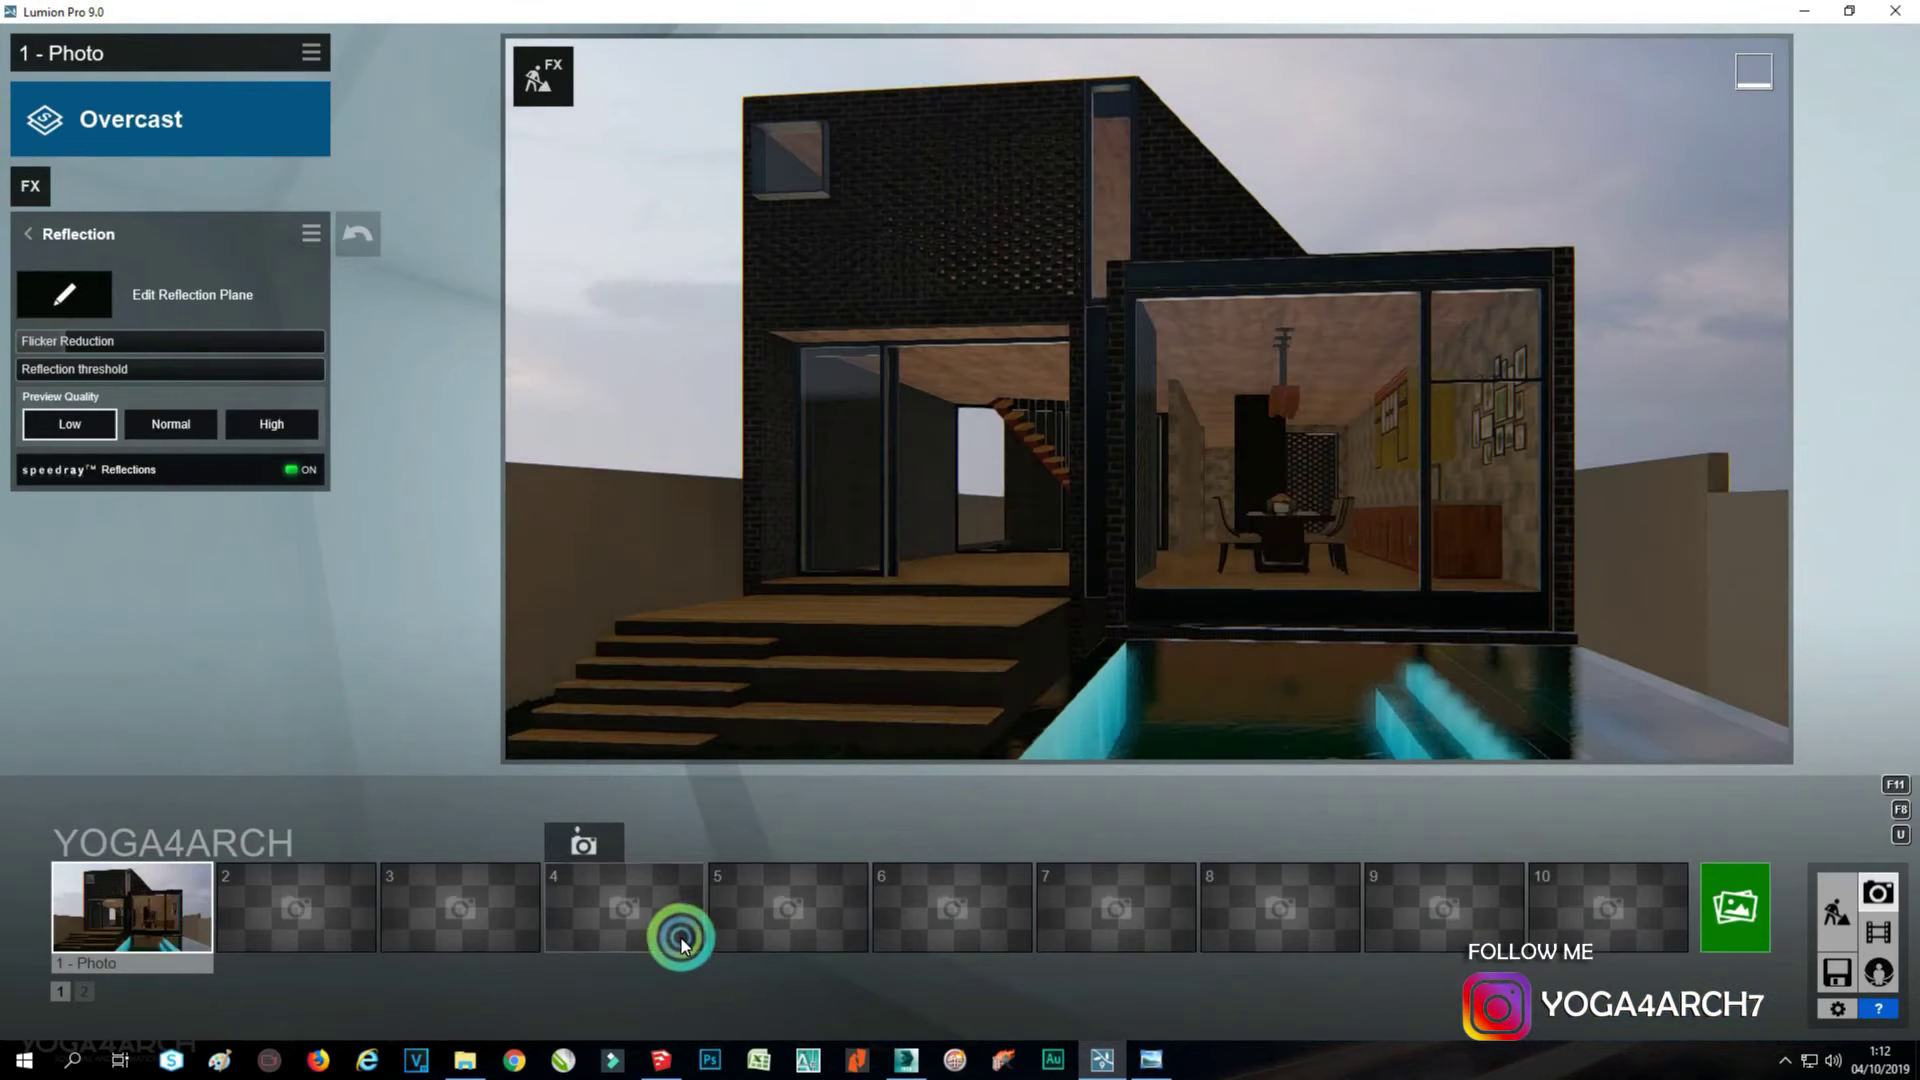
Set reflection preview quality to Normal and readjust Interior Glass 001 reflectivity.
left_click(186, 428)
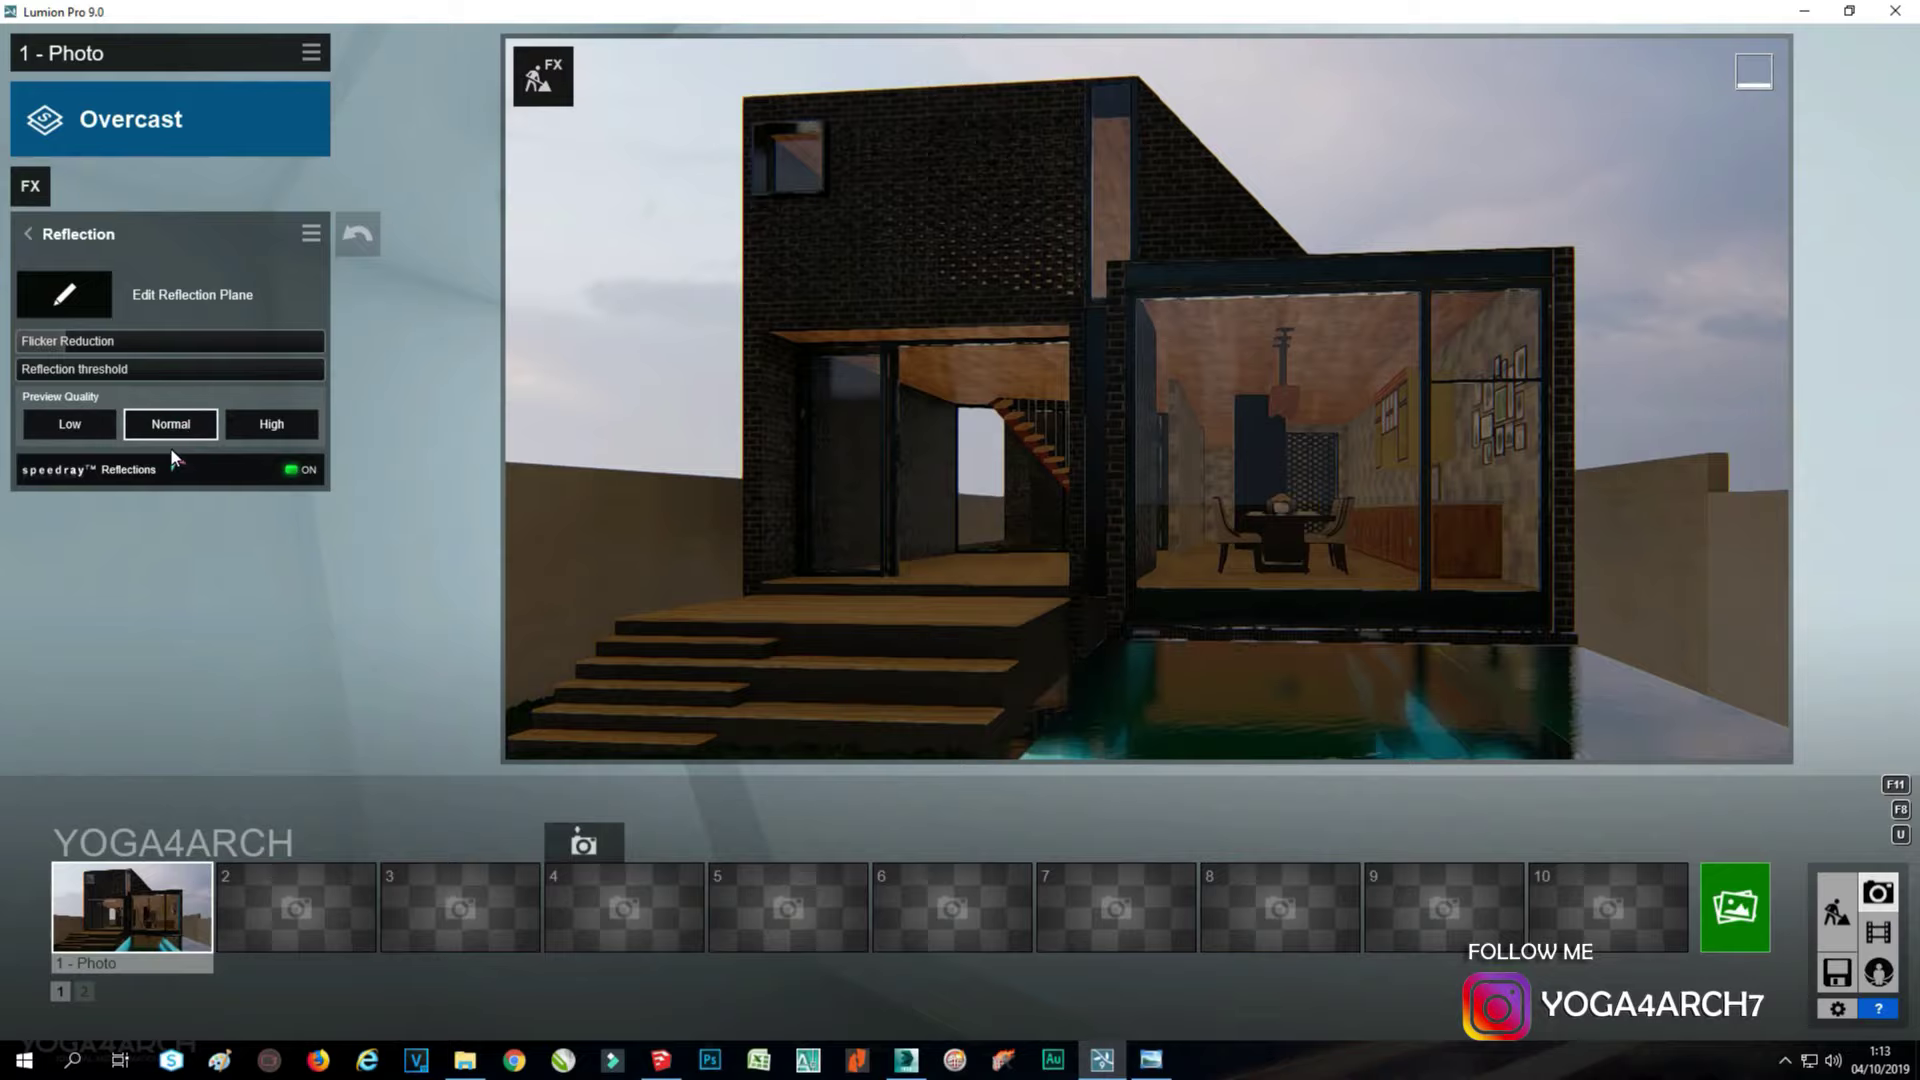
left_click(1839, 895)
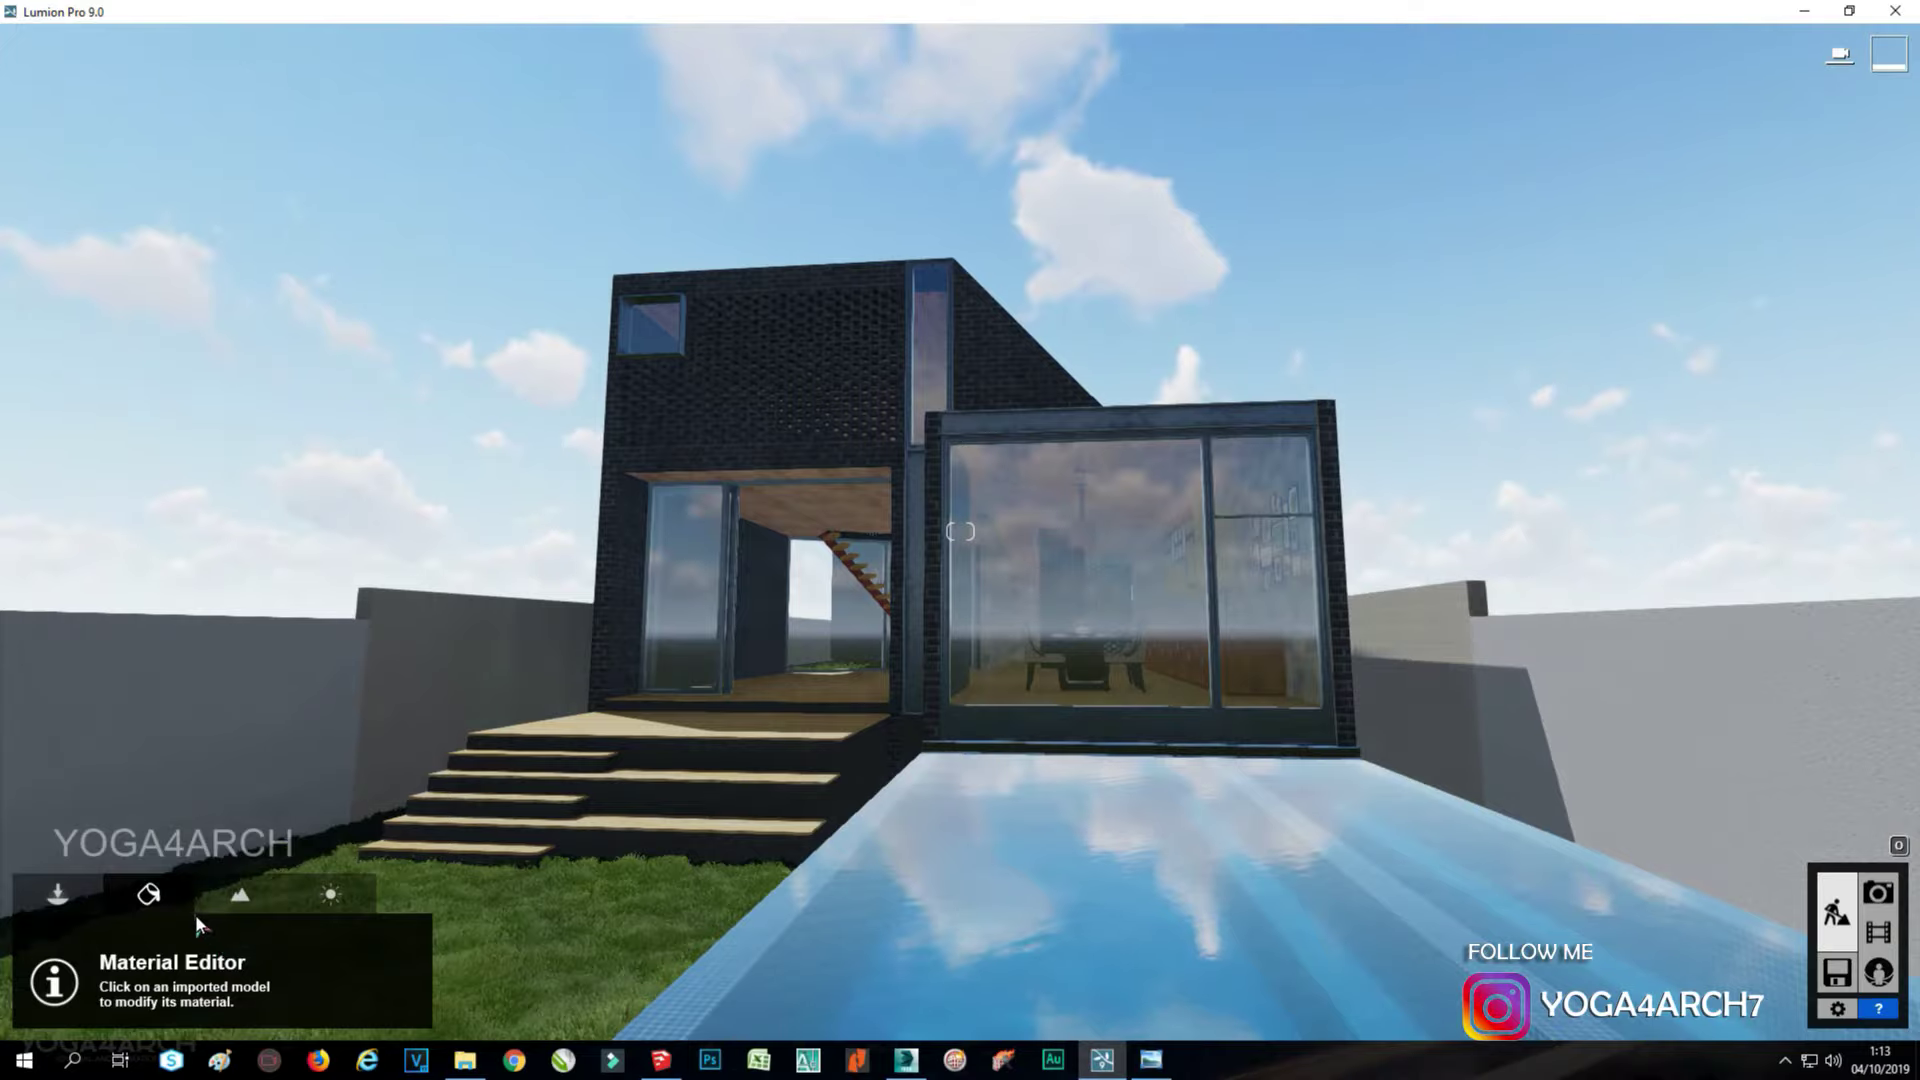
left_click(293, 722)
left_click_drag(129, 783, 142, 787)
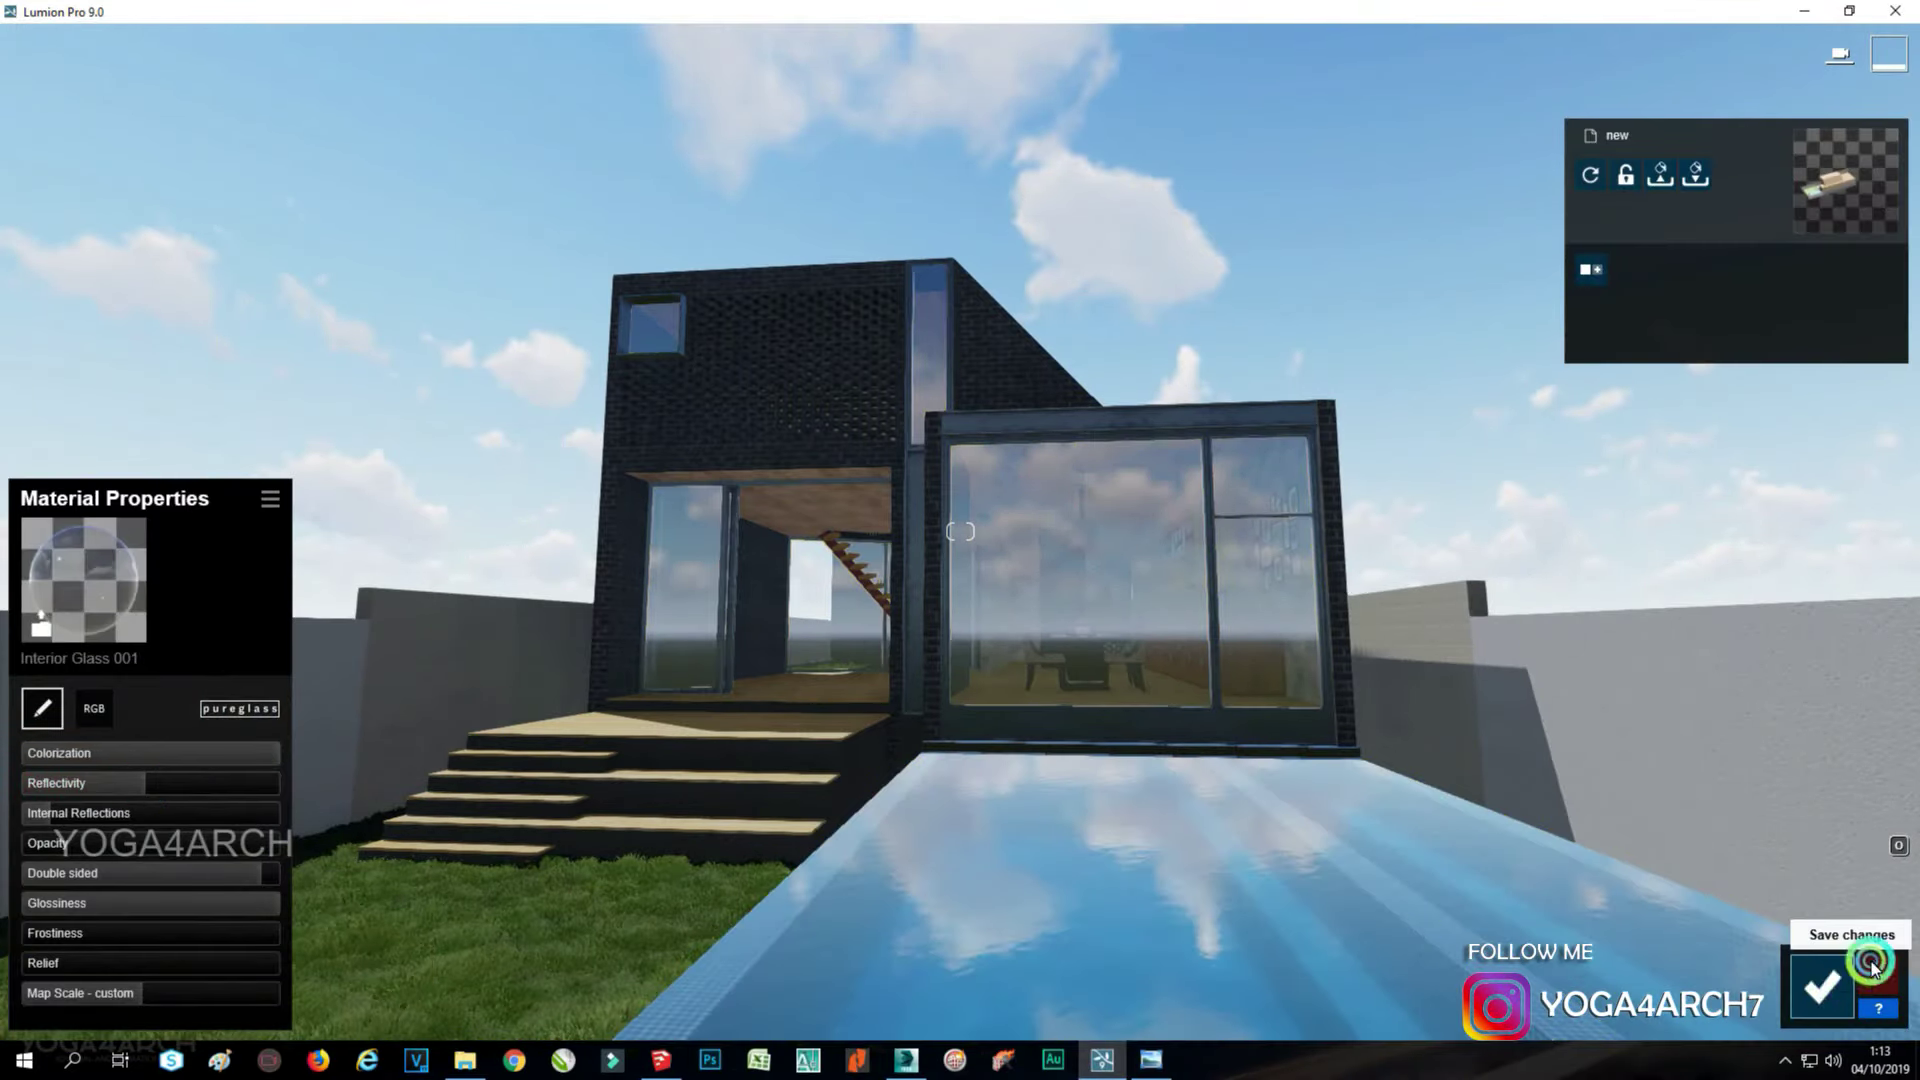
left_click(1822, 987)
left_click(1877, 892)
left_click(183, 897)
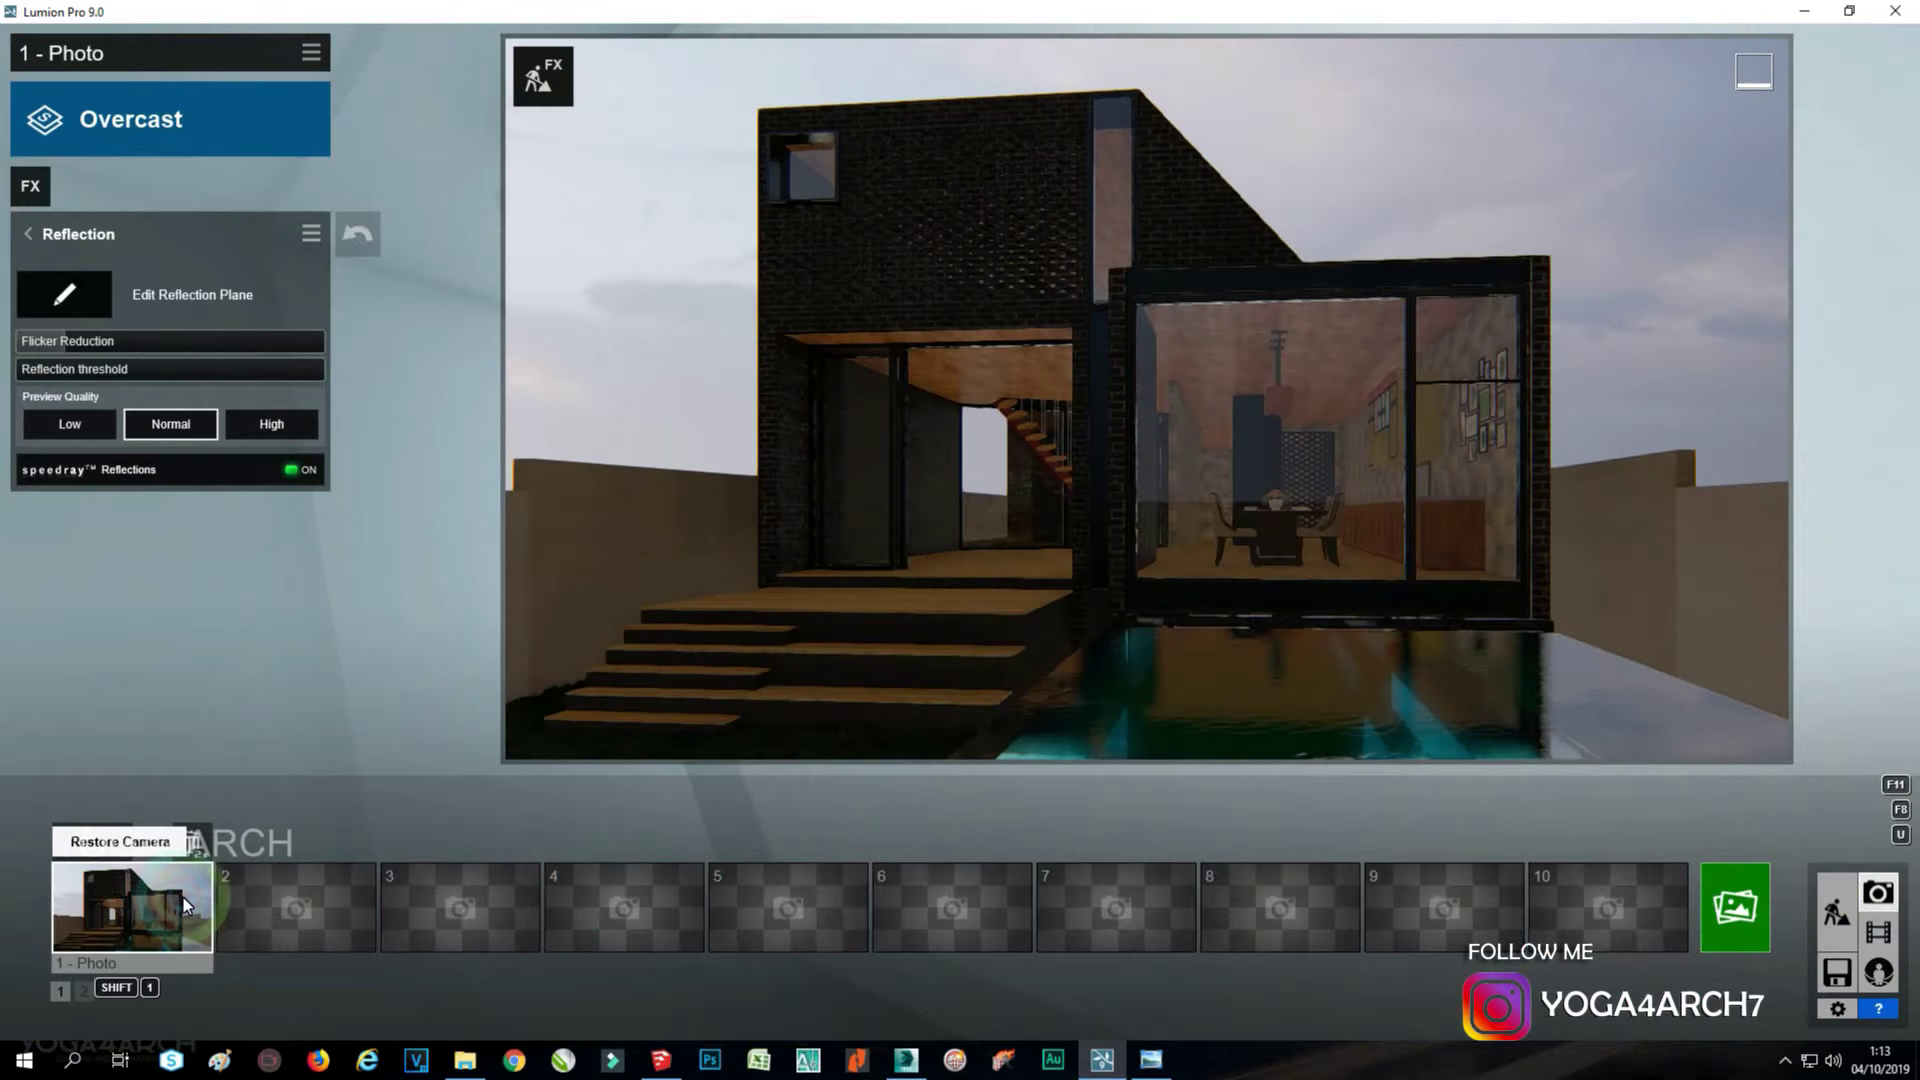
Switch Real Skies to a purple sunset sky with heading about 88.
left_click(42, 196)
left_click(750, 185)
left_click(750, 321)
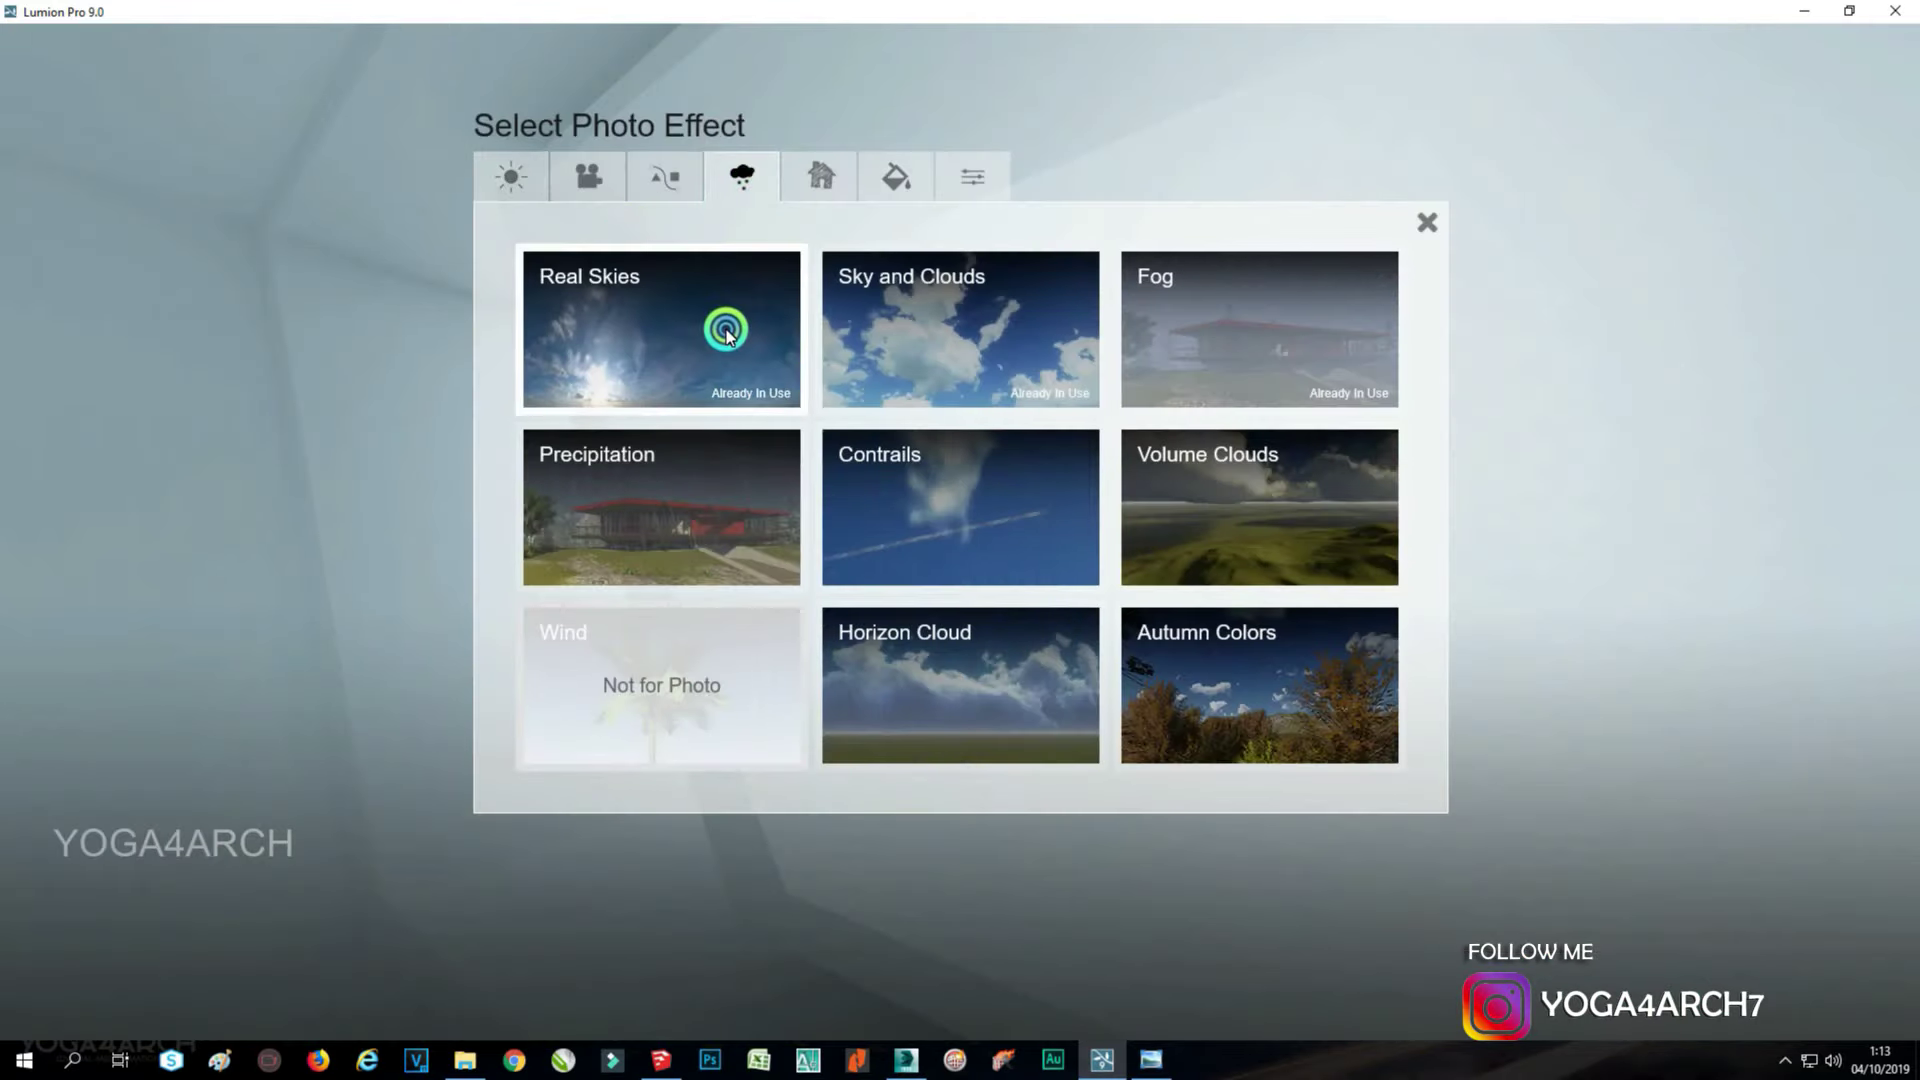
mouse_move(168, 355)
left_mouse_down()
mouse_move(134, 353)
mouse_move(153, 338)
left_mouse_up()
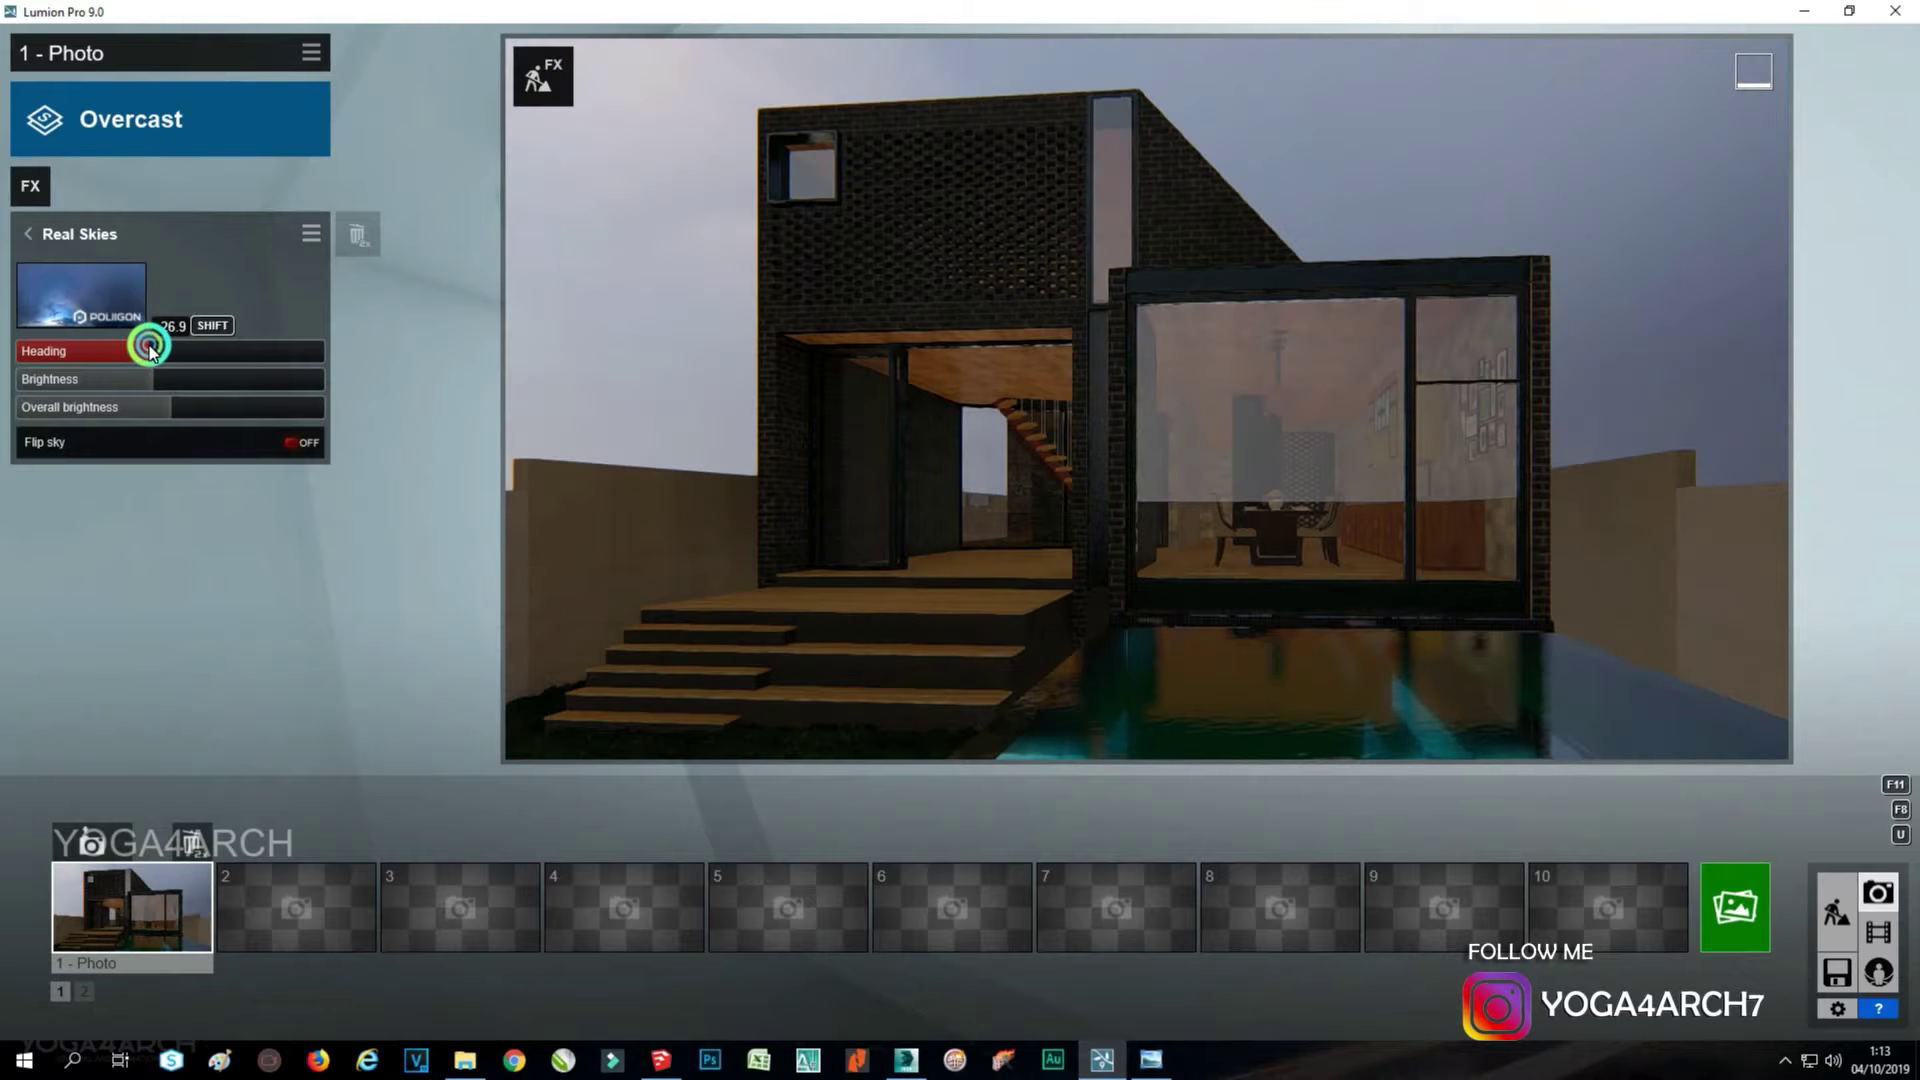
left_click(120, 300)
left_click(1270, 589)
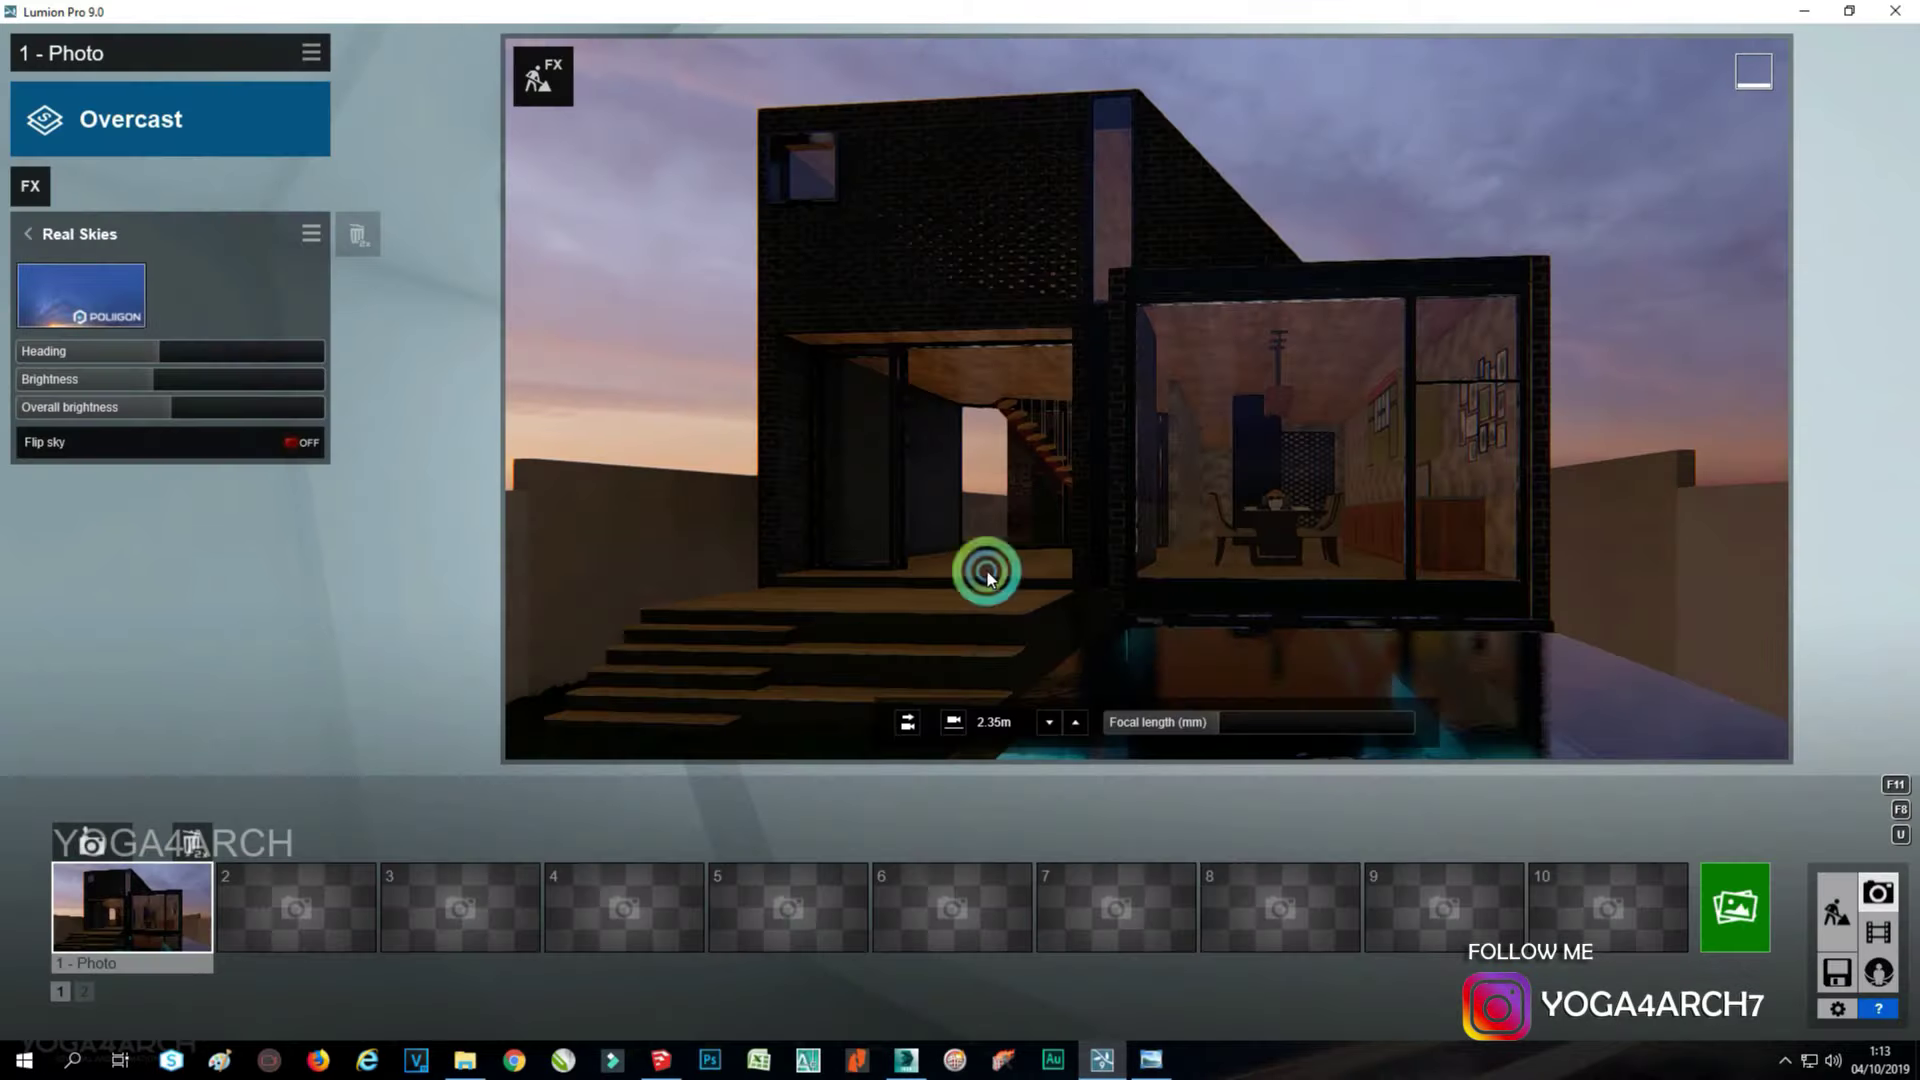
mouse_move(188, 356)
left_mouse_down()
mouse_move(355, 367)
mouse_move(283, 358)
mouse_move(305, 365)
left_mouse_up()
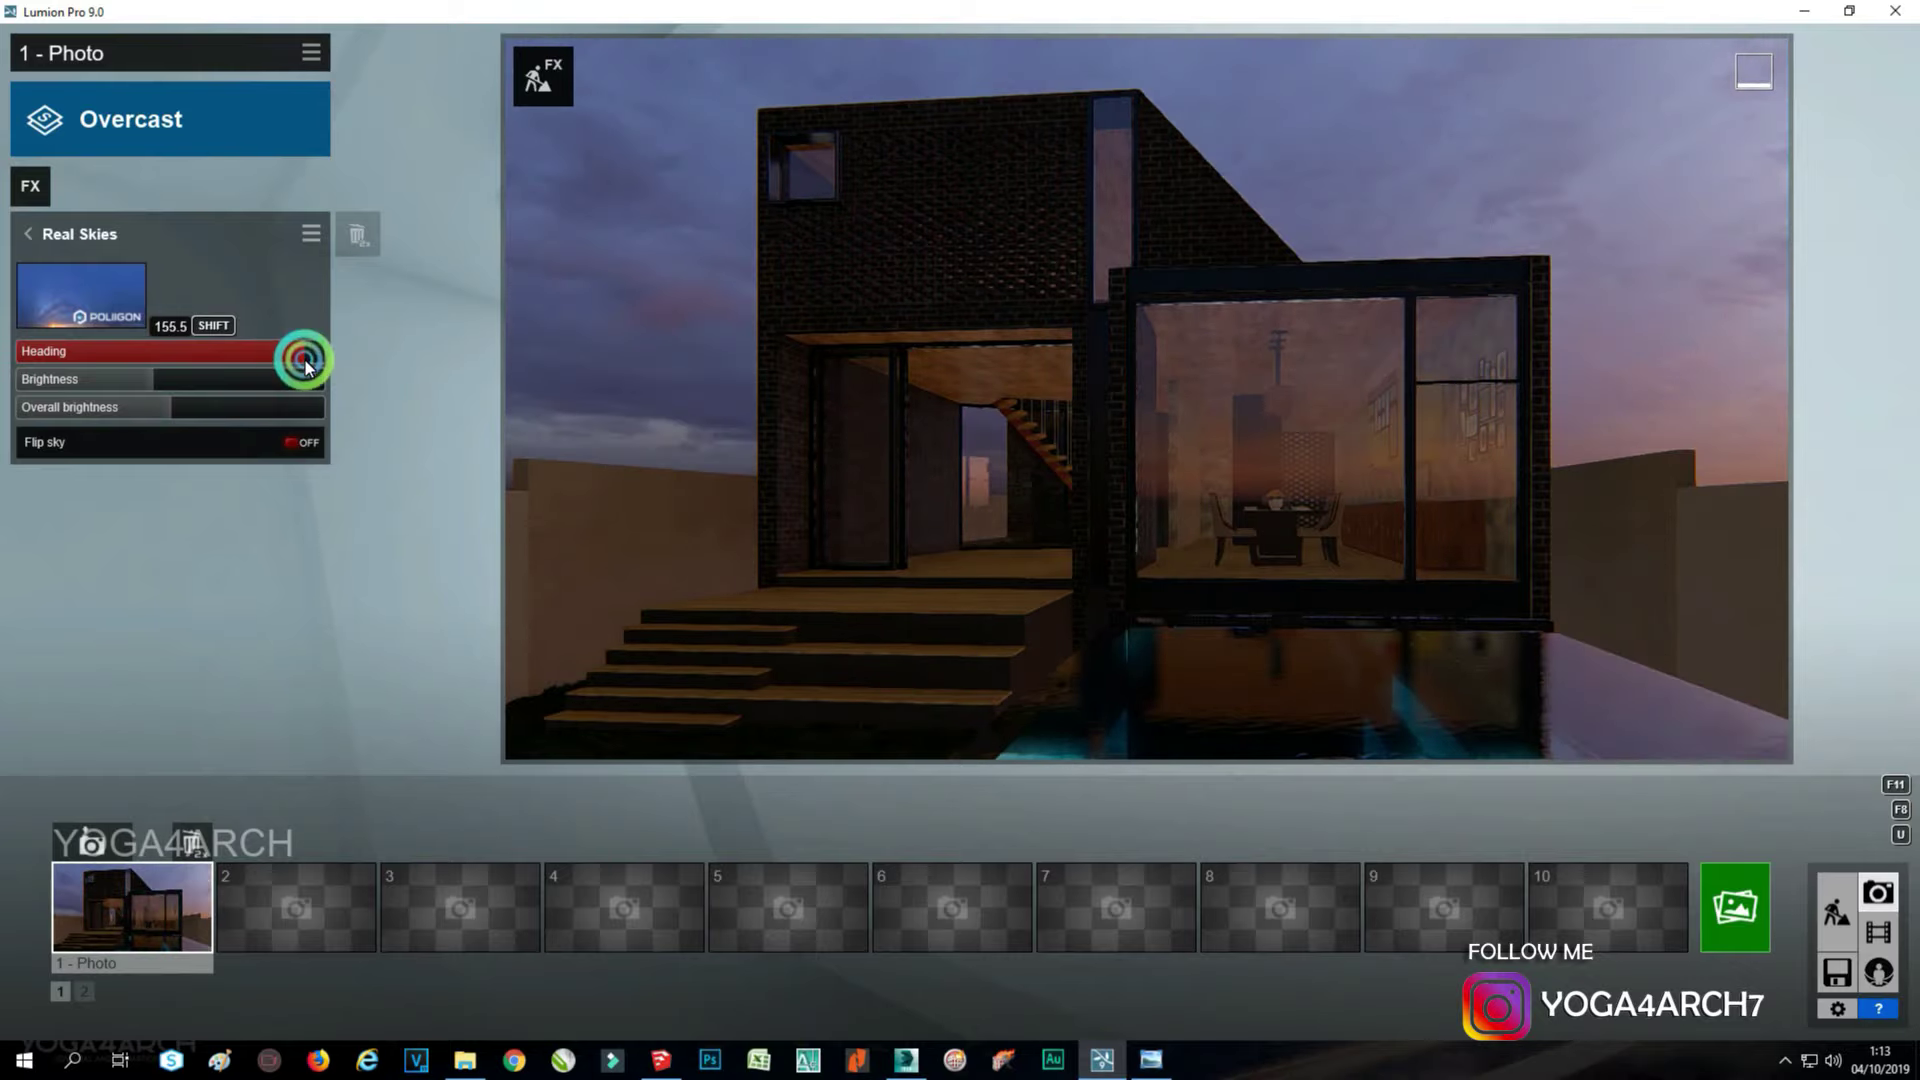
Change to a brighter, cloudier evening sky and fine-tune its brightness, leaving flip off.
left_click(128, 288)
left_click(953, 386)
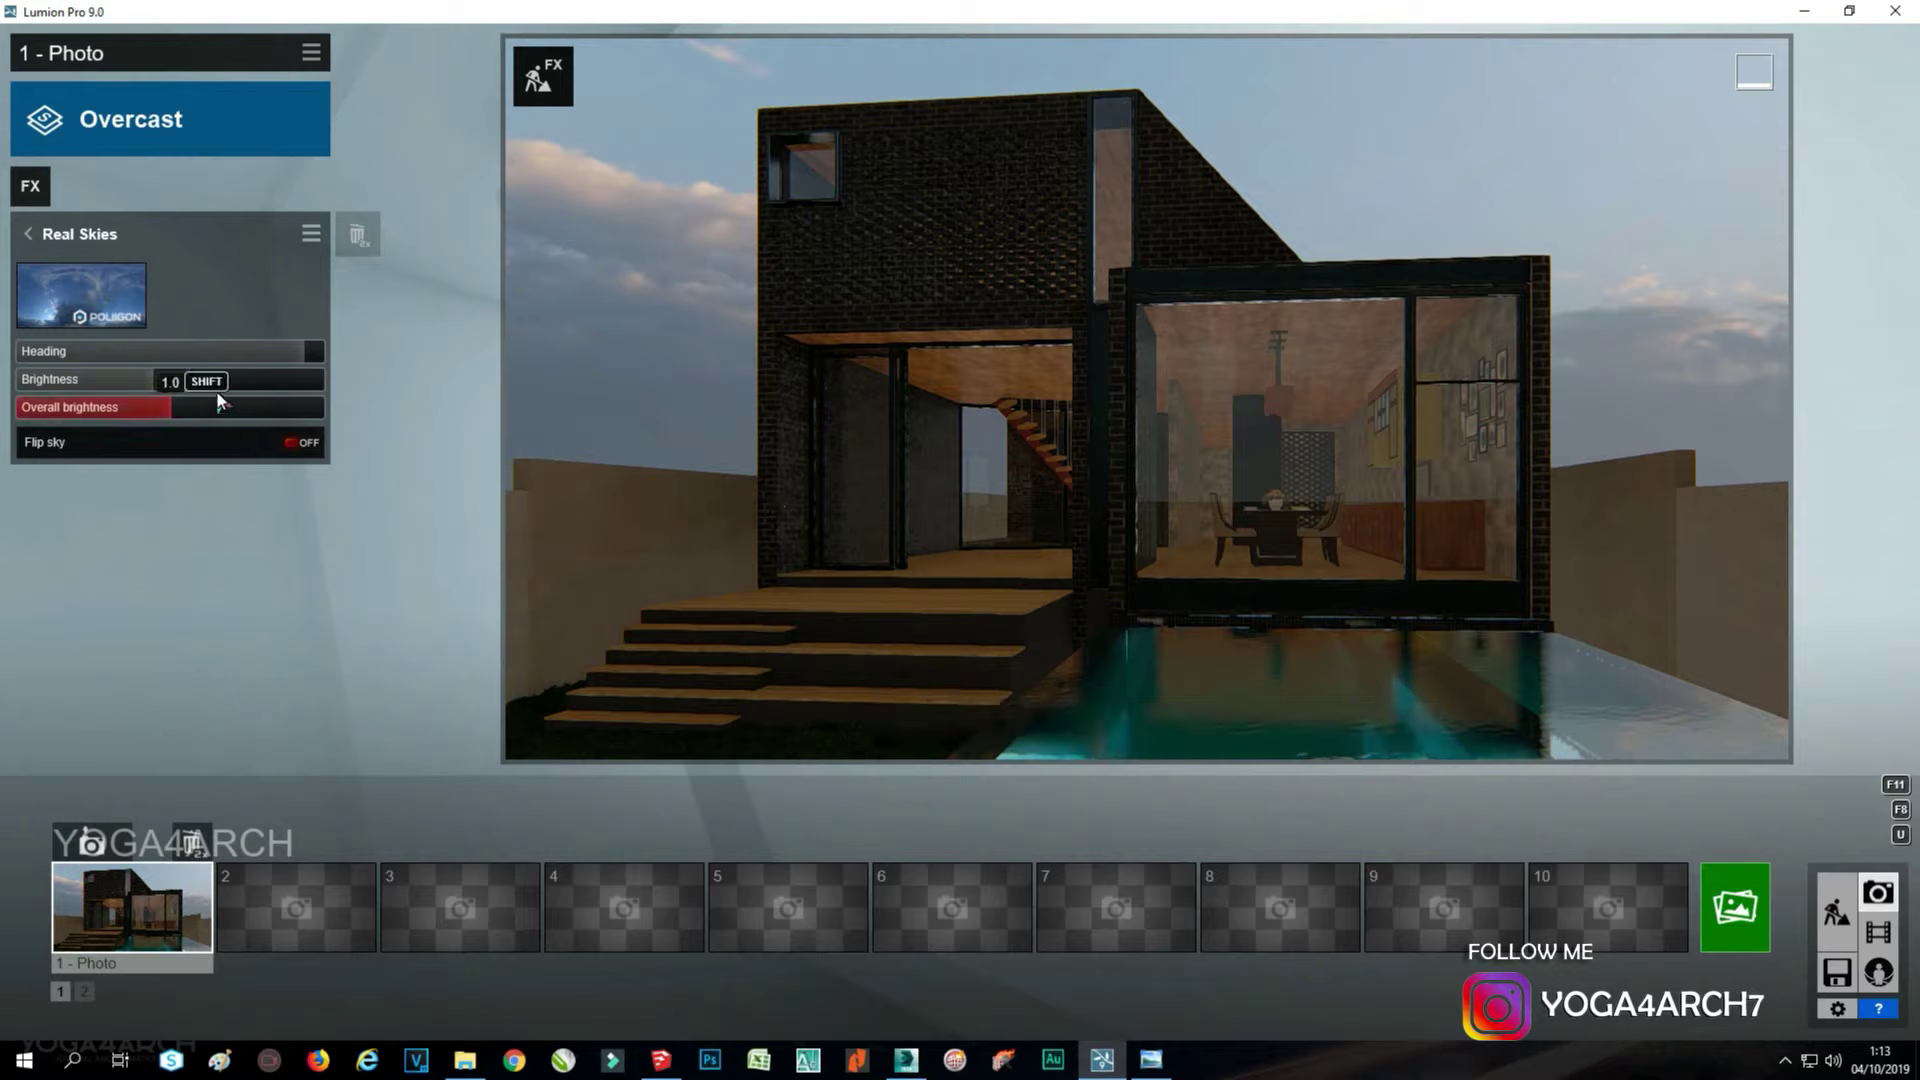
left_click(126, 380)
left_click_drag(126, 380, 248, 360)
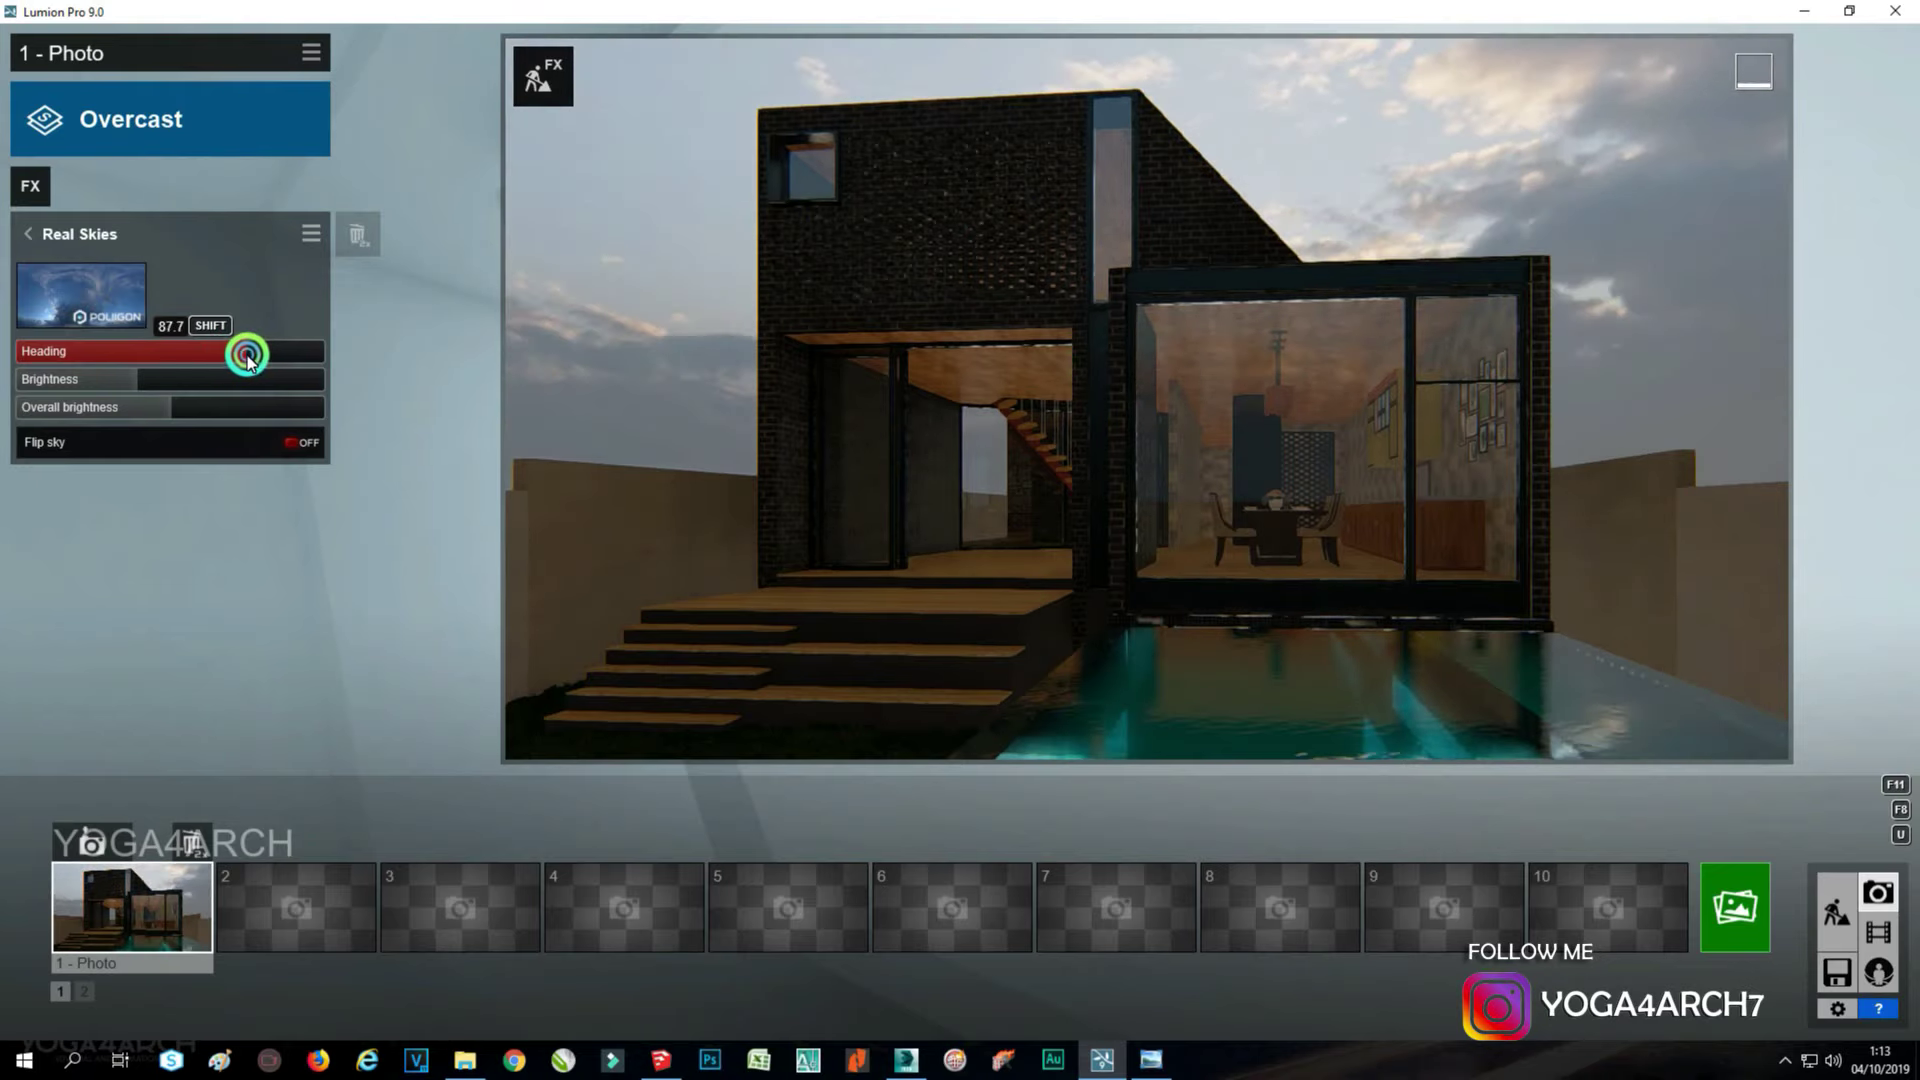
left_click(272, 445)
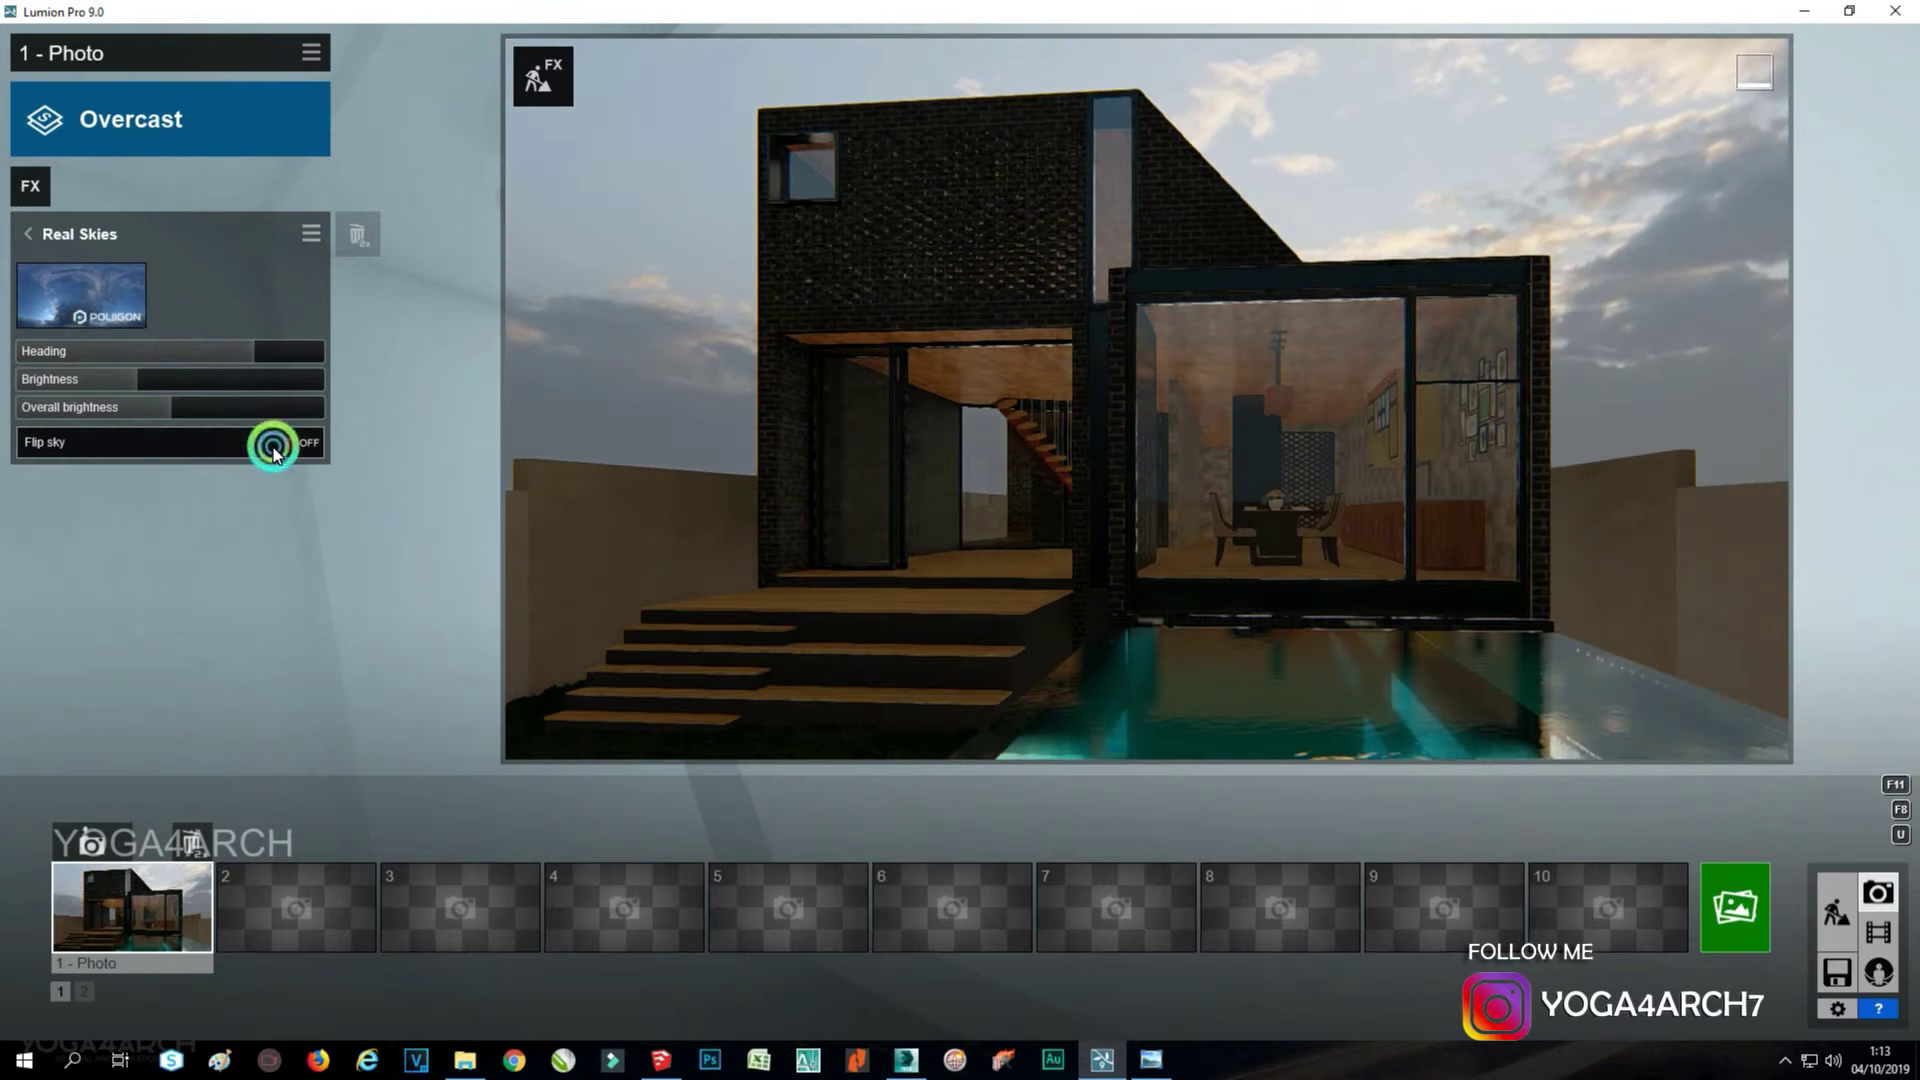
left_click(275, 452)
Render Photo 1 at 3840x2160 print size as a JPG named '1'.
left_click(1718, 905)
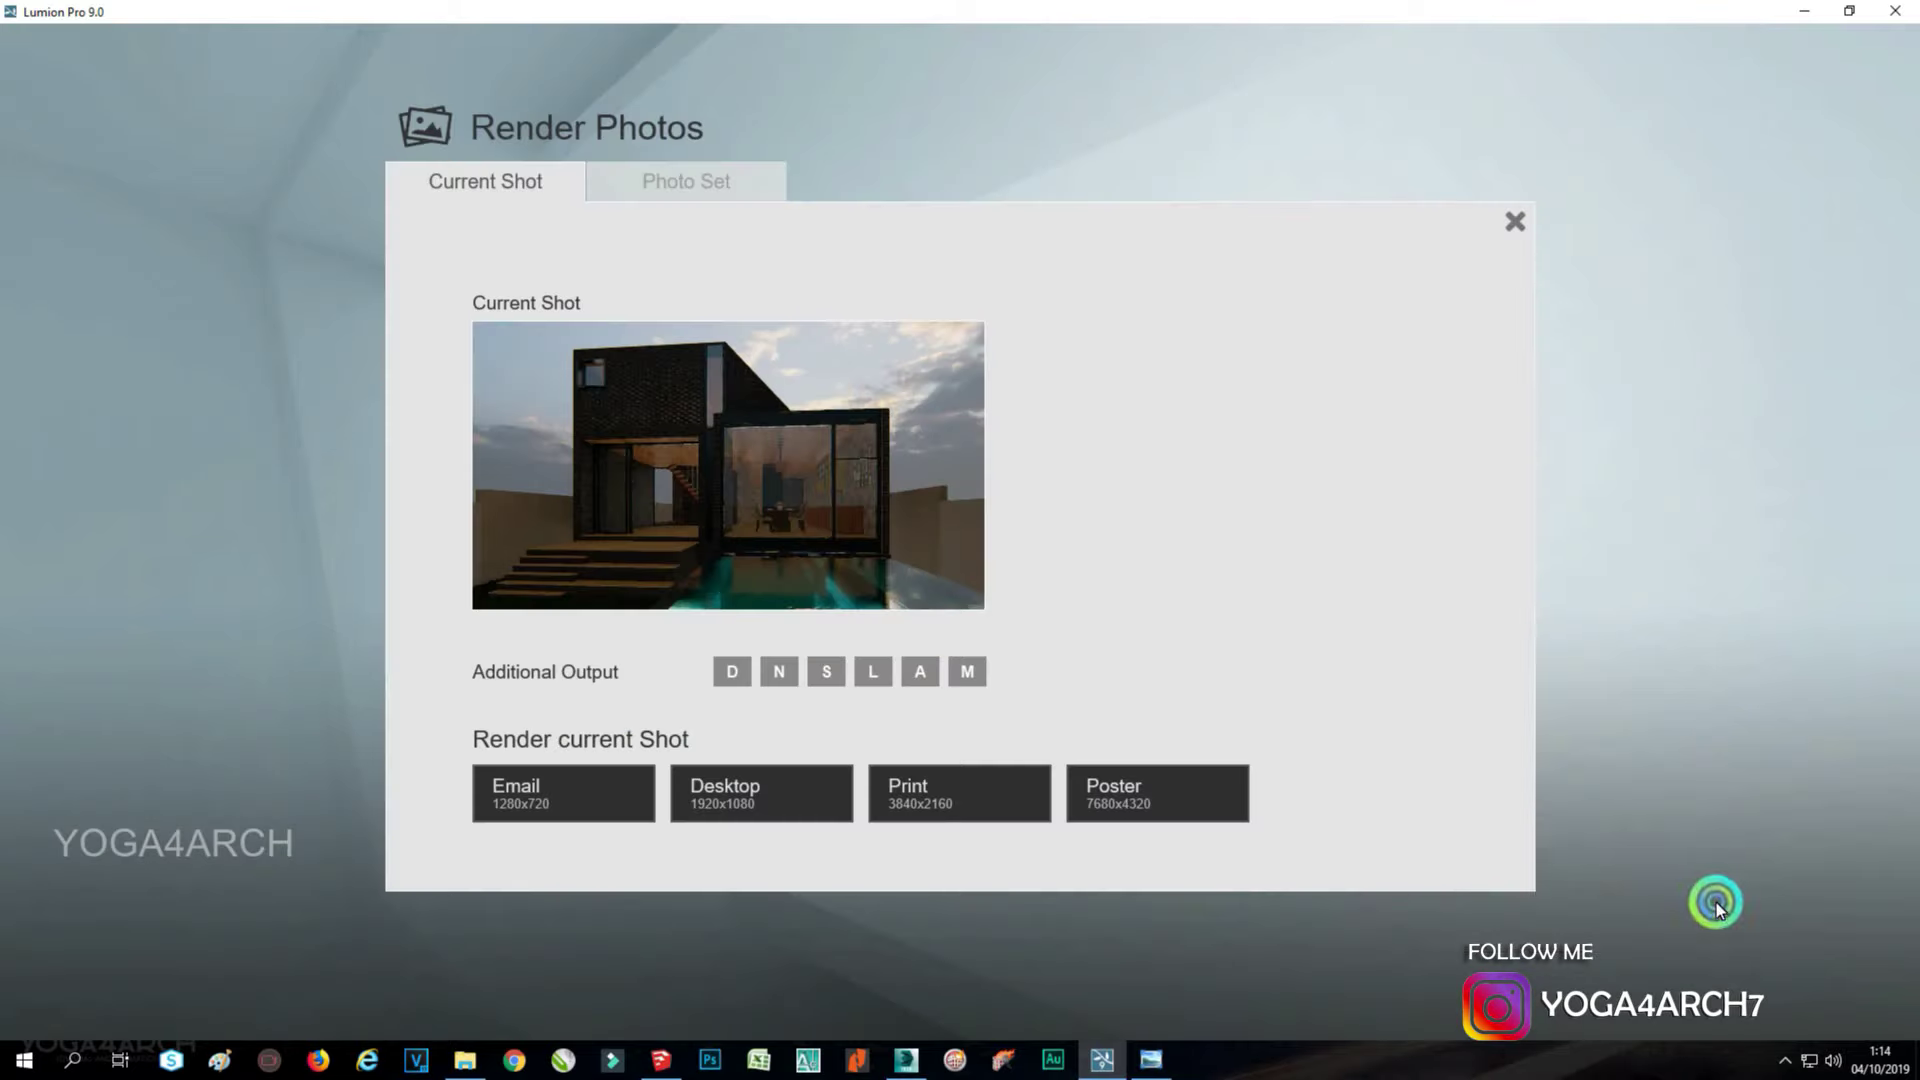
left_click(879, 800)
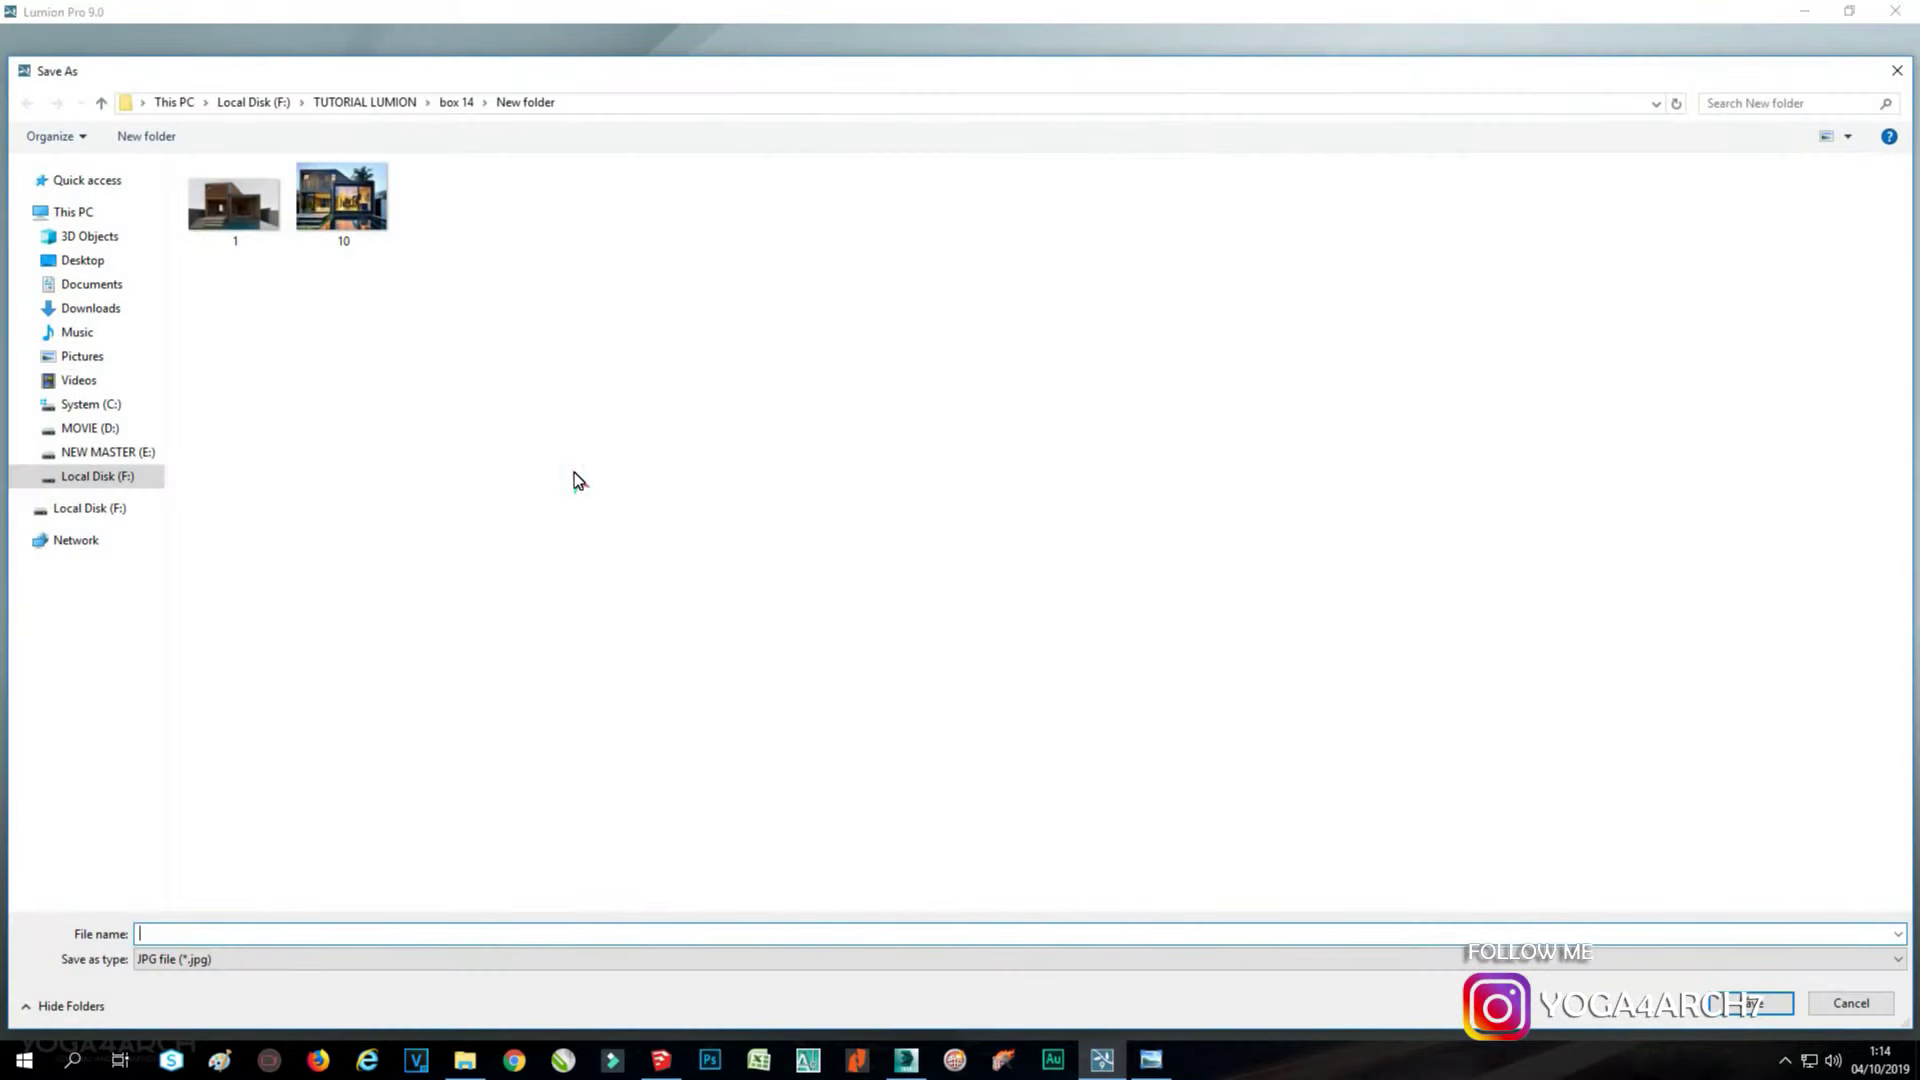
type("1")
key("Return")
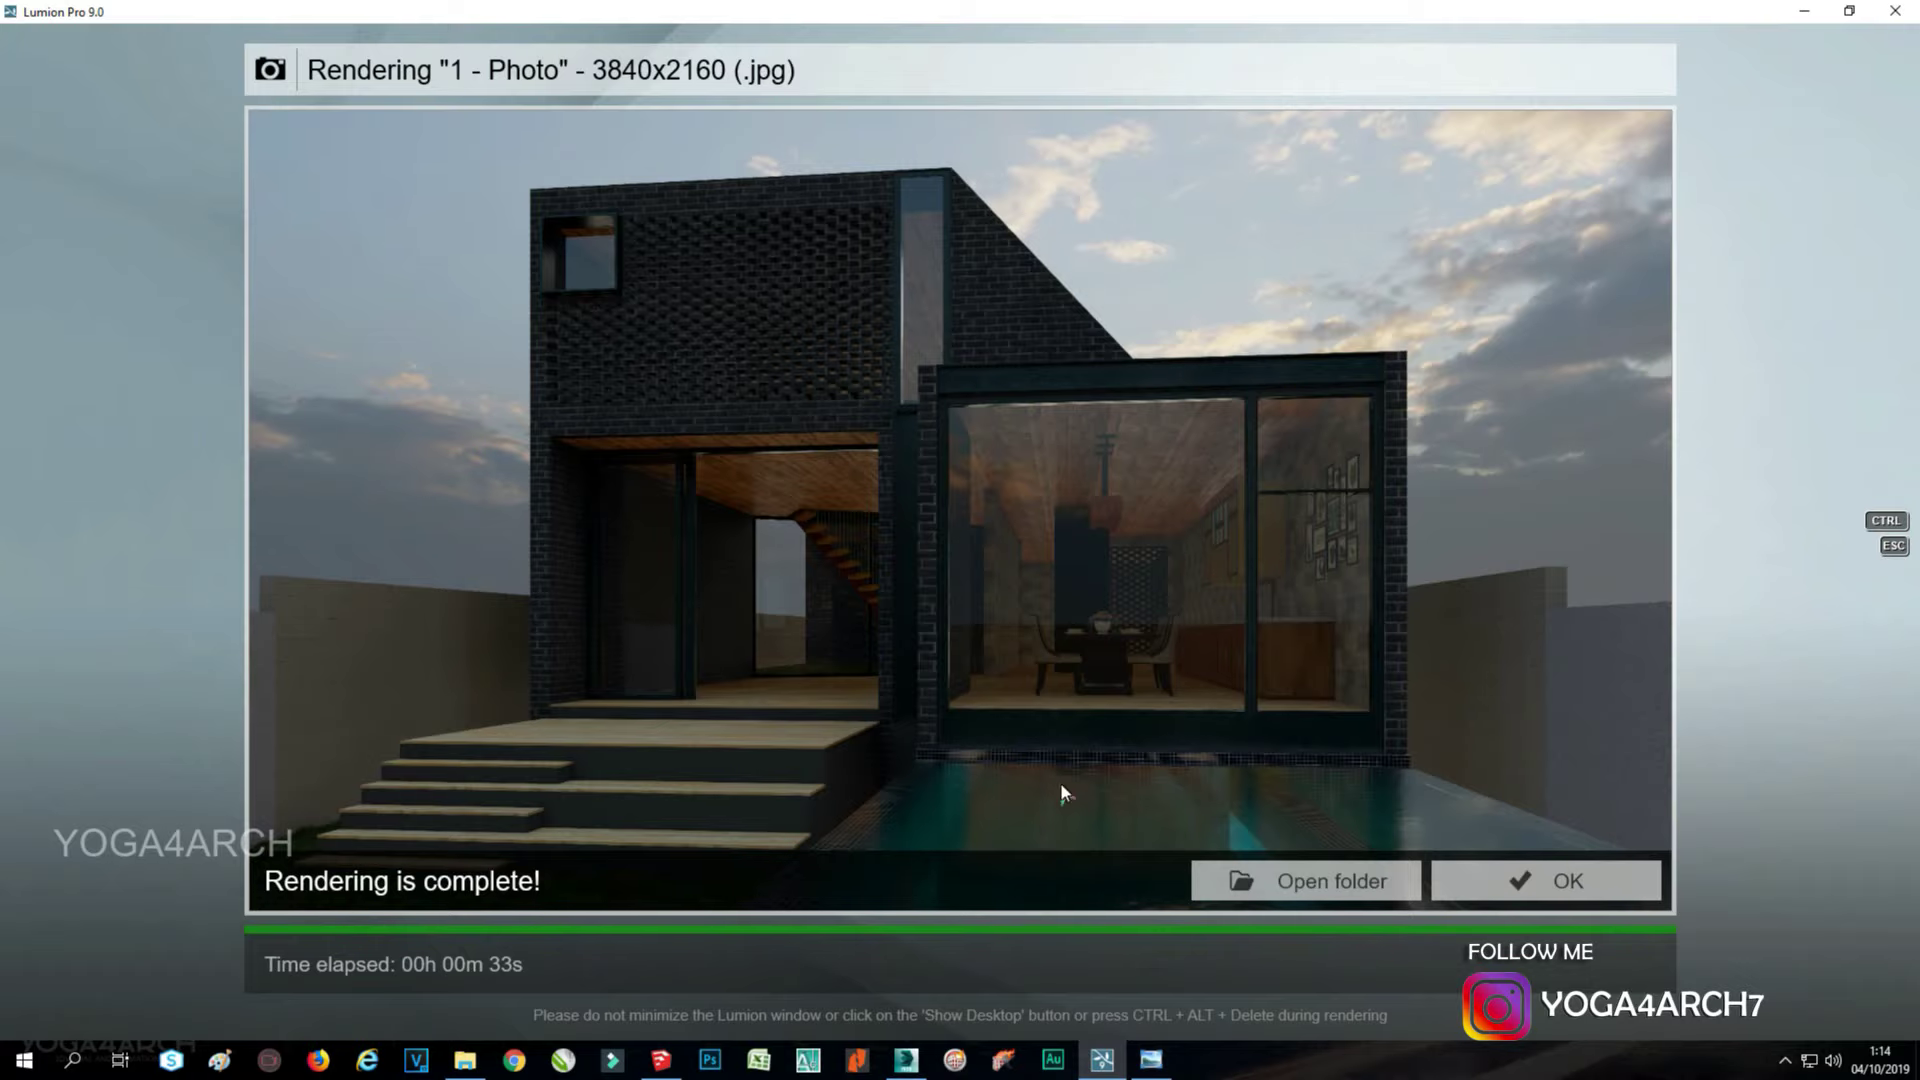
left_click(1517, 878)
Glance at the reference house photo, then minimize it.
left_click(1150, 1055)
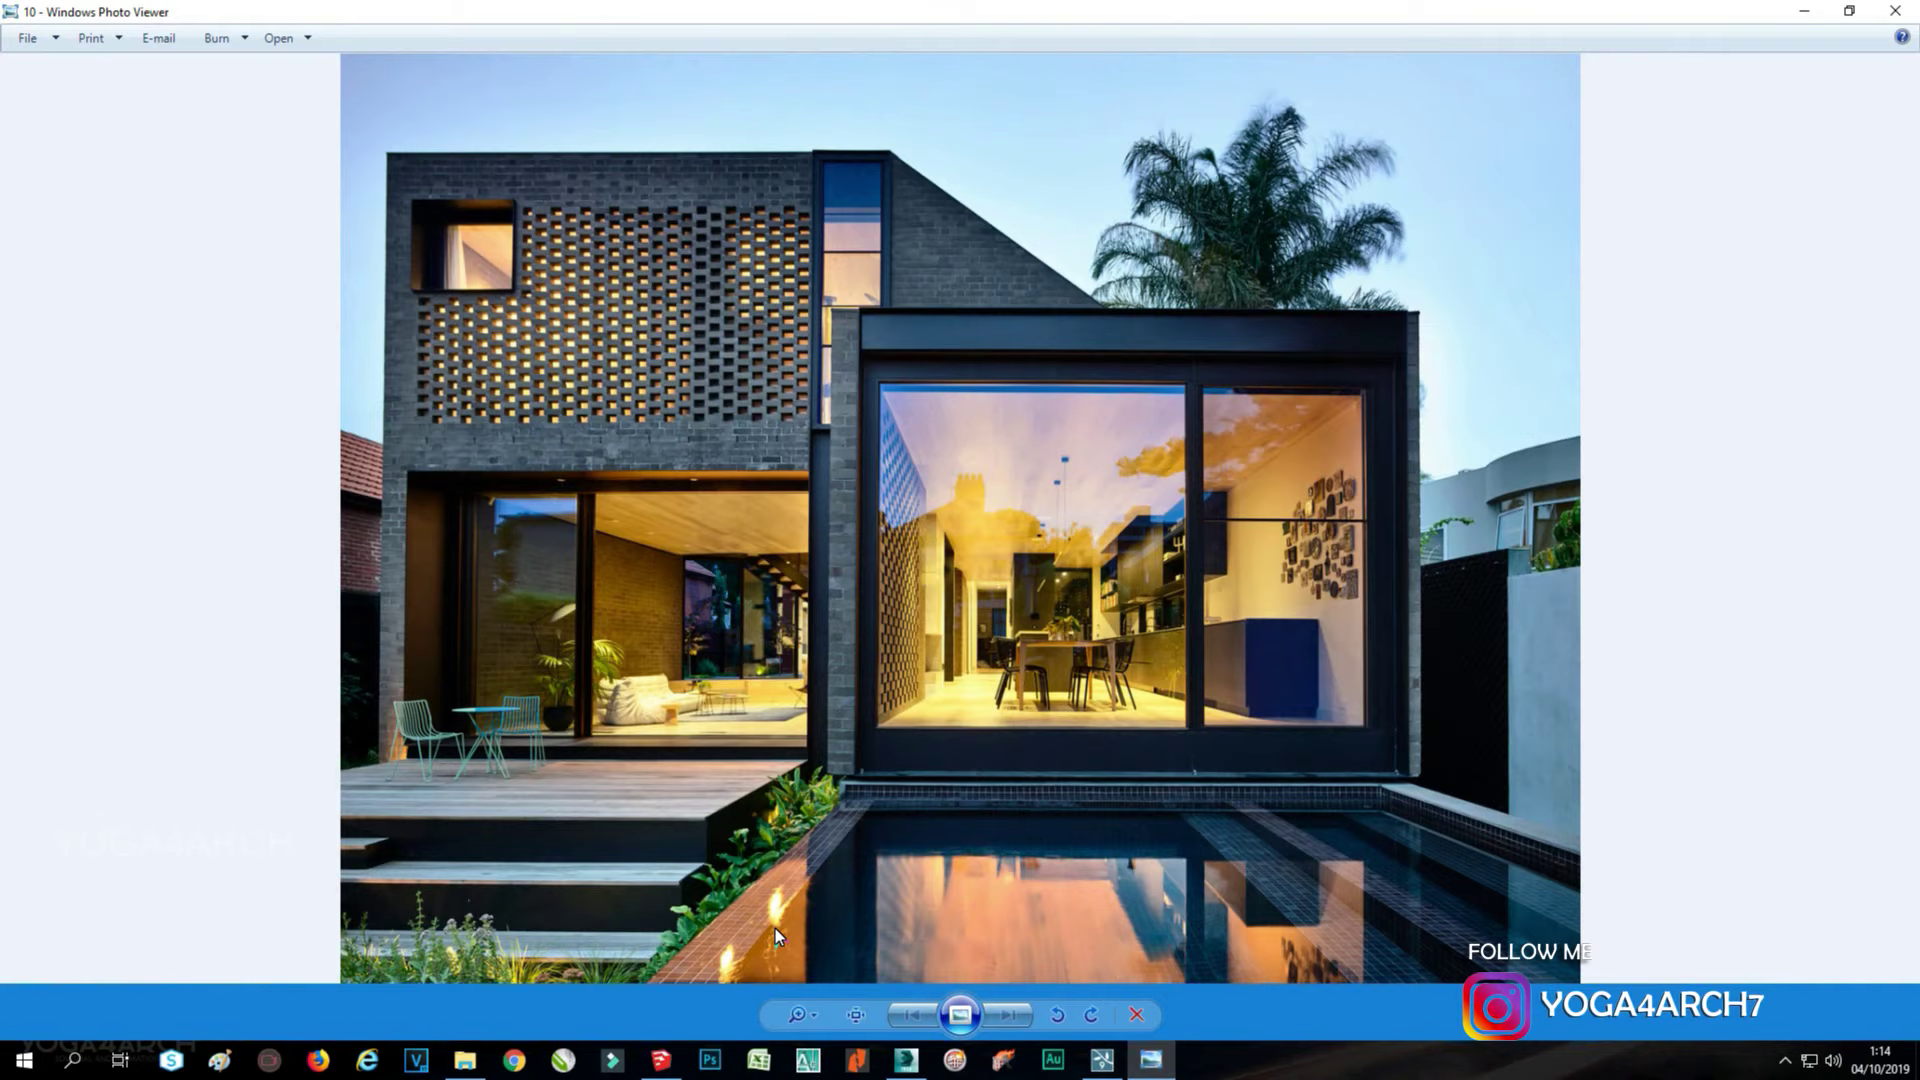
left_click(1789, 14)
left_click(1355, 524)
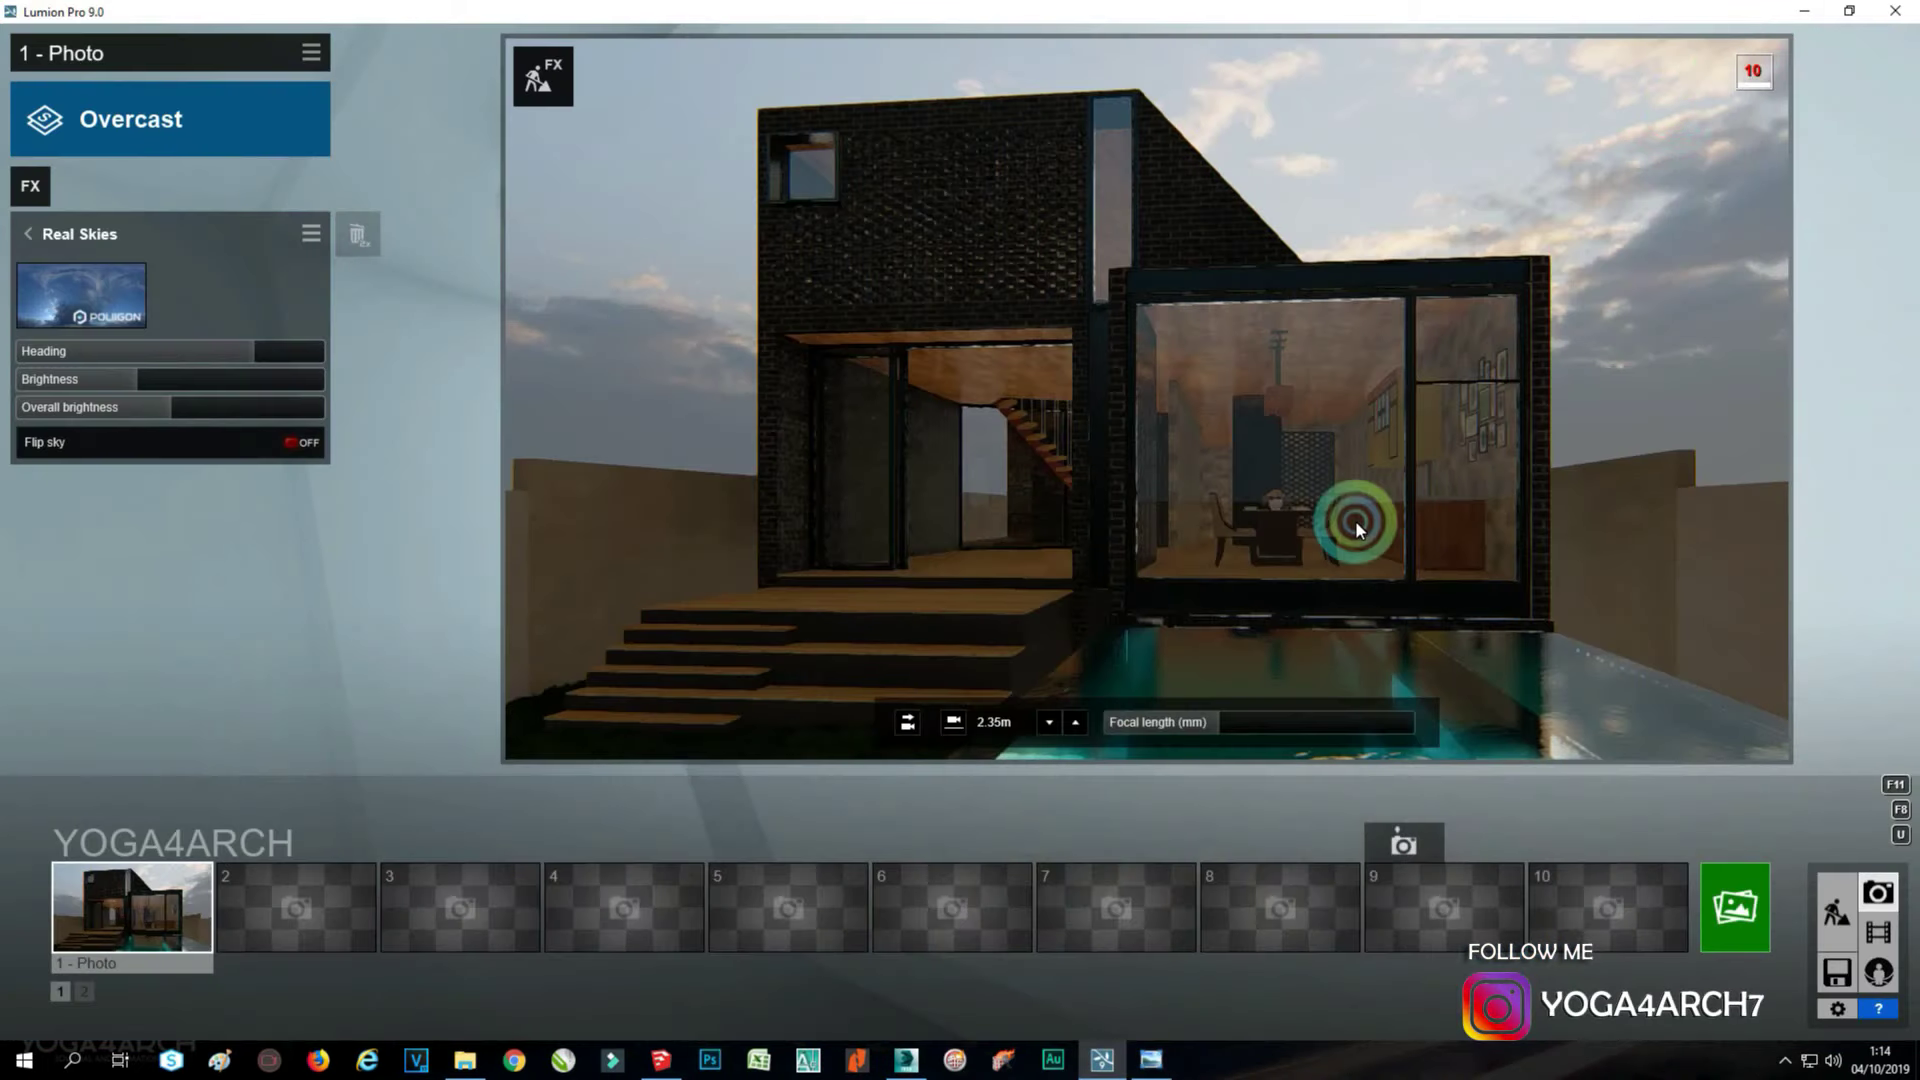
Add Color Correction with vibrance 0.7 and temperature 0.2.
left_click(38, 190)
left_click(891, 172)
left_click(726, 332)
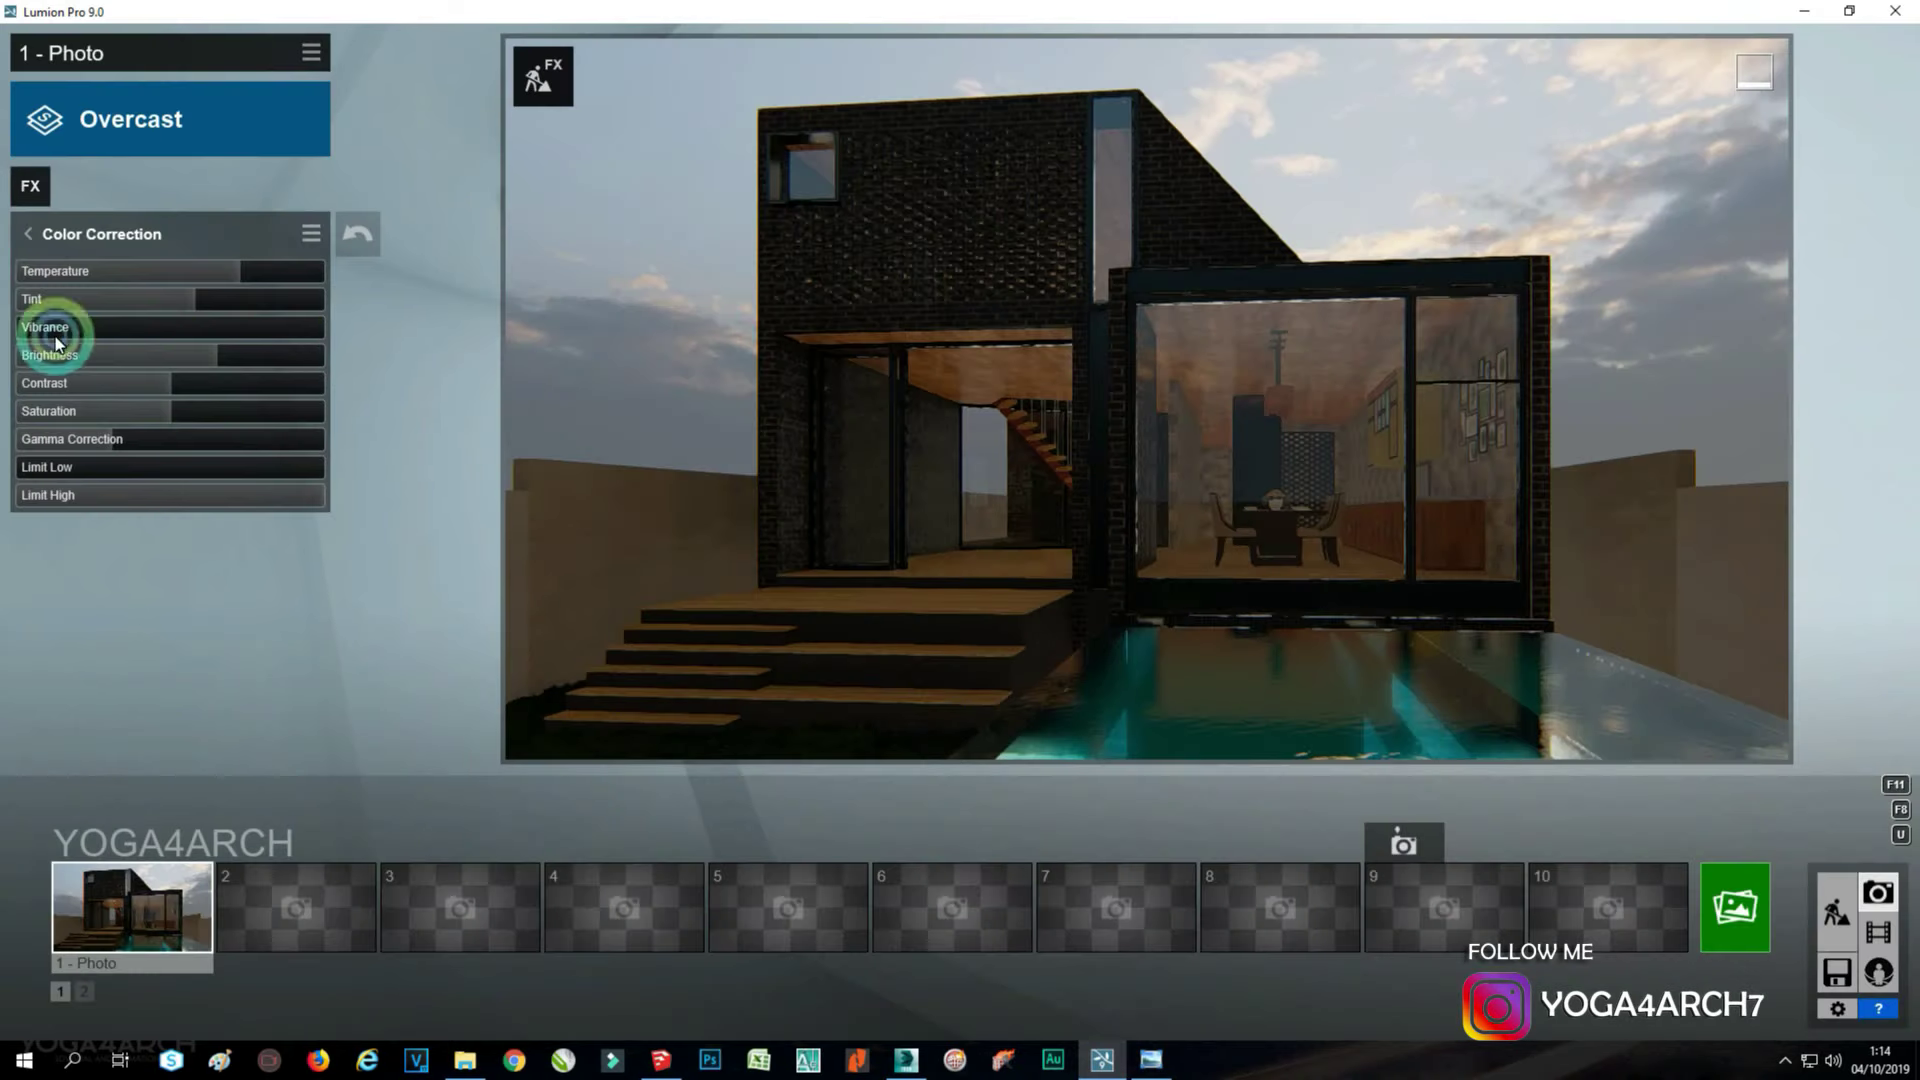
left_click_drag(70, 332, 122, 337)
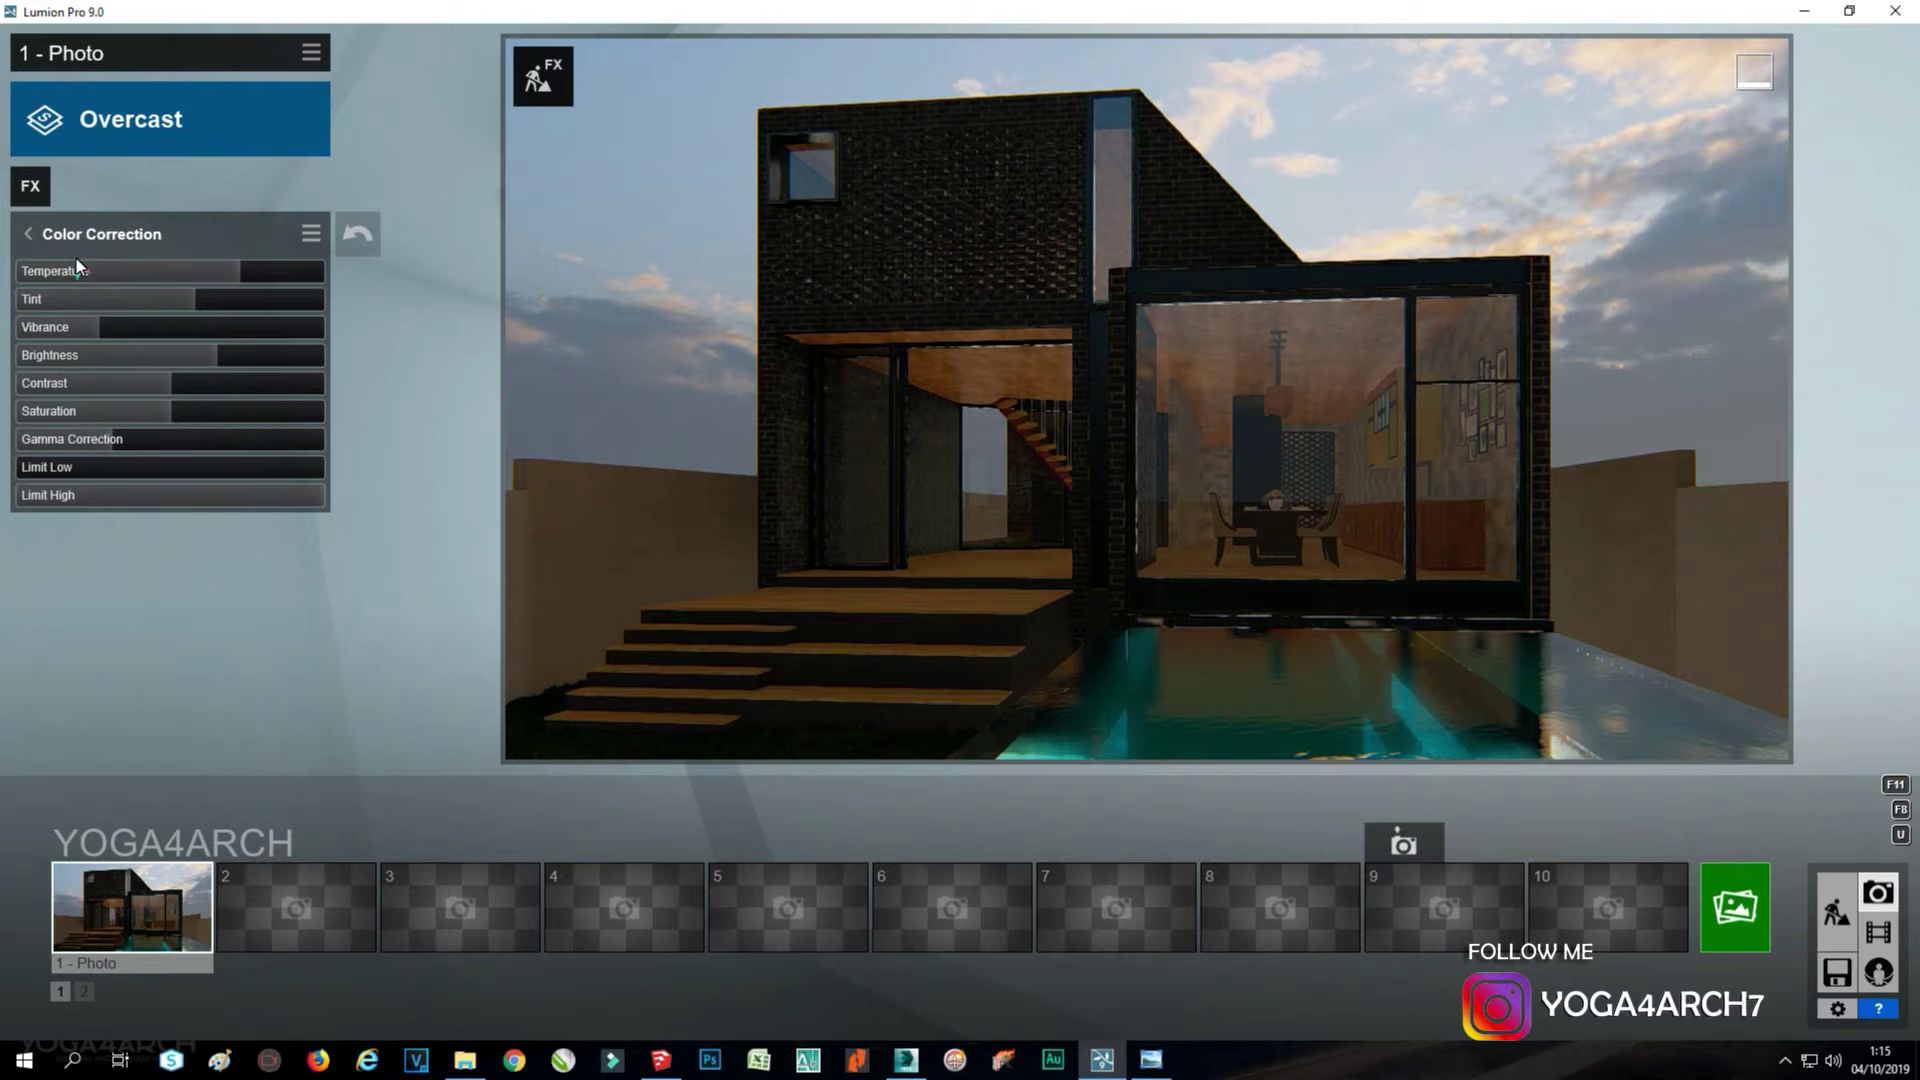
left_click_drag(234, 271, 210, 272)
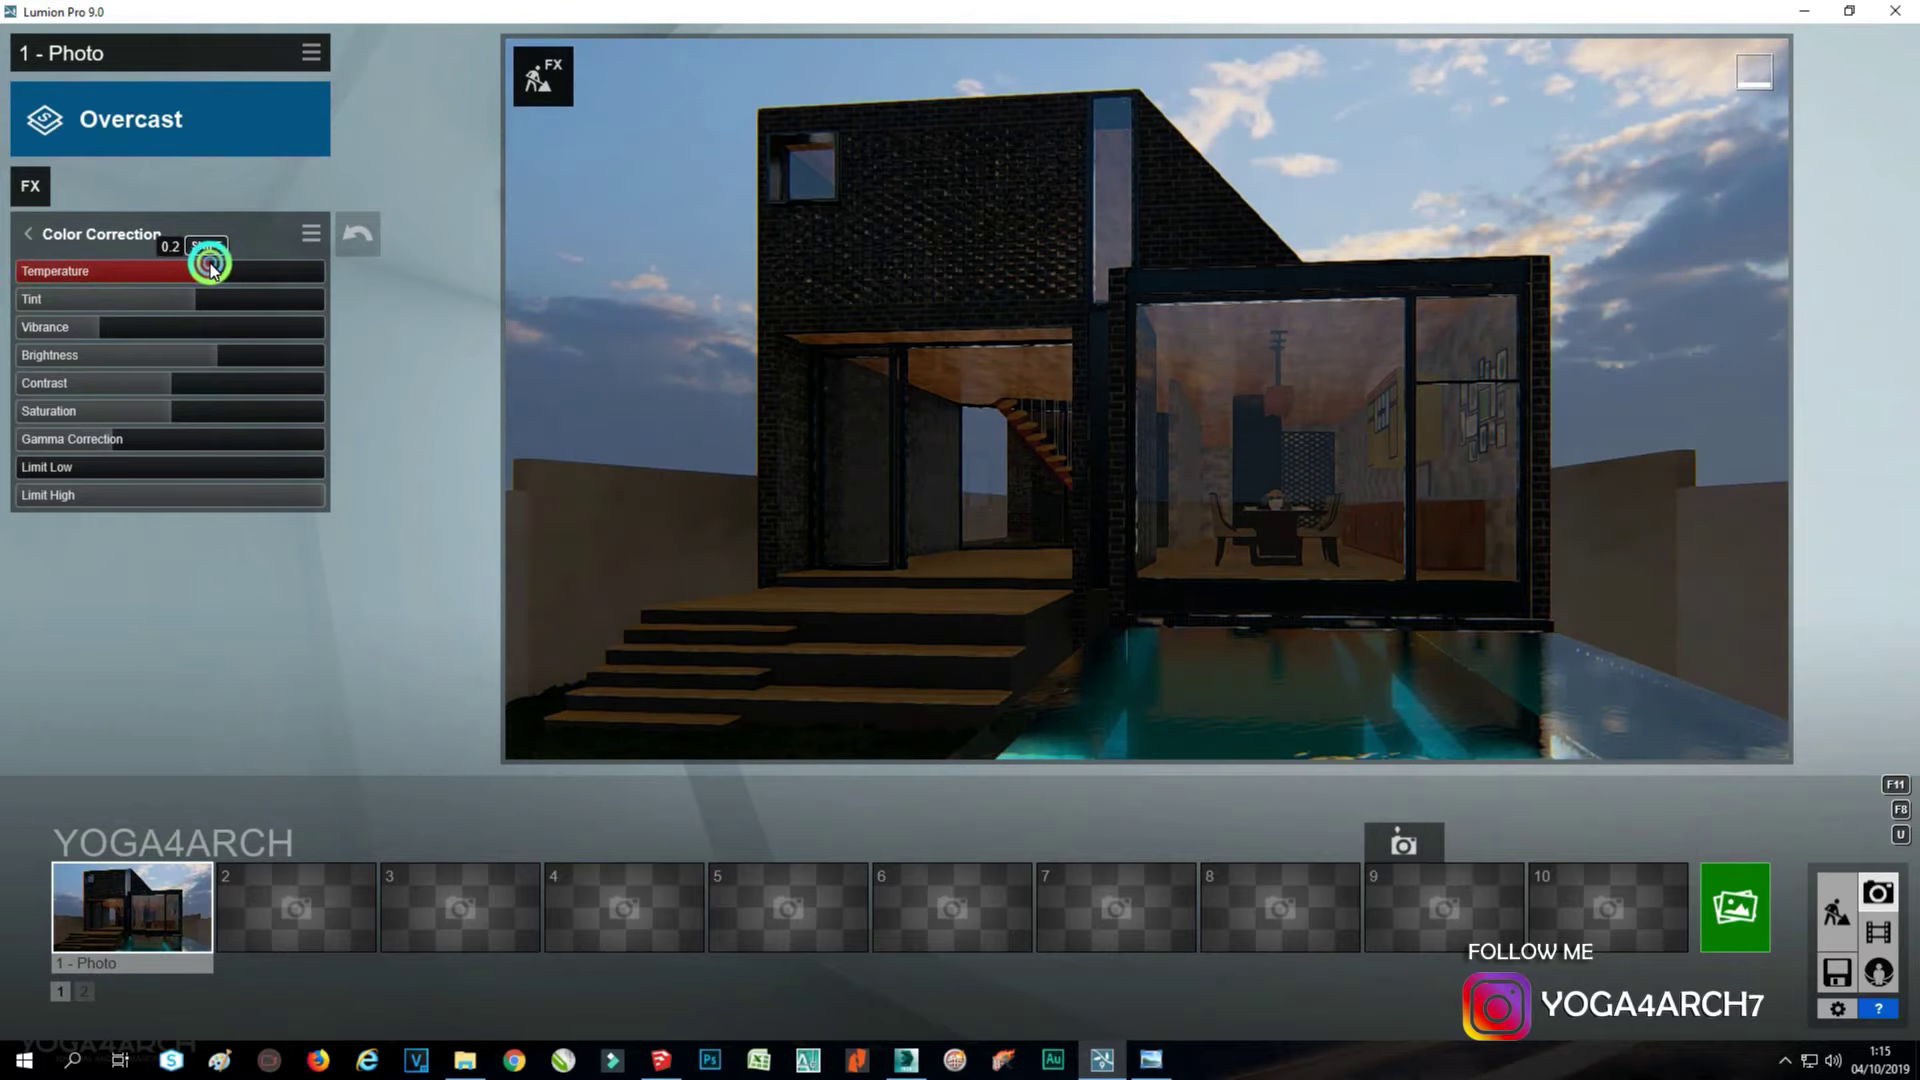
Add Real Skies, rotate its heading to about -85.3 and choose a different sky image.
left_click(30, 186)
left_click(755, 185)
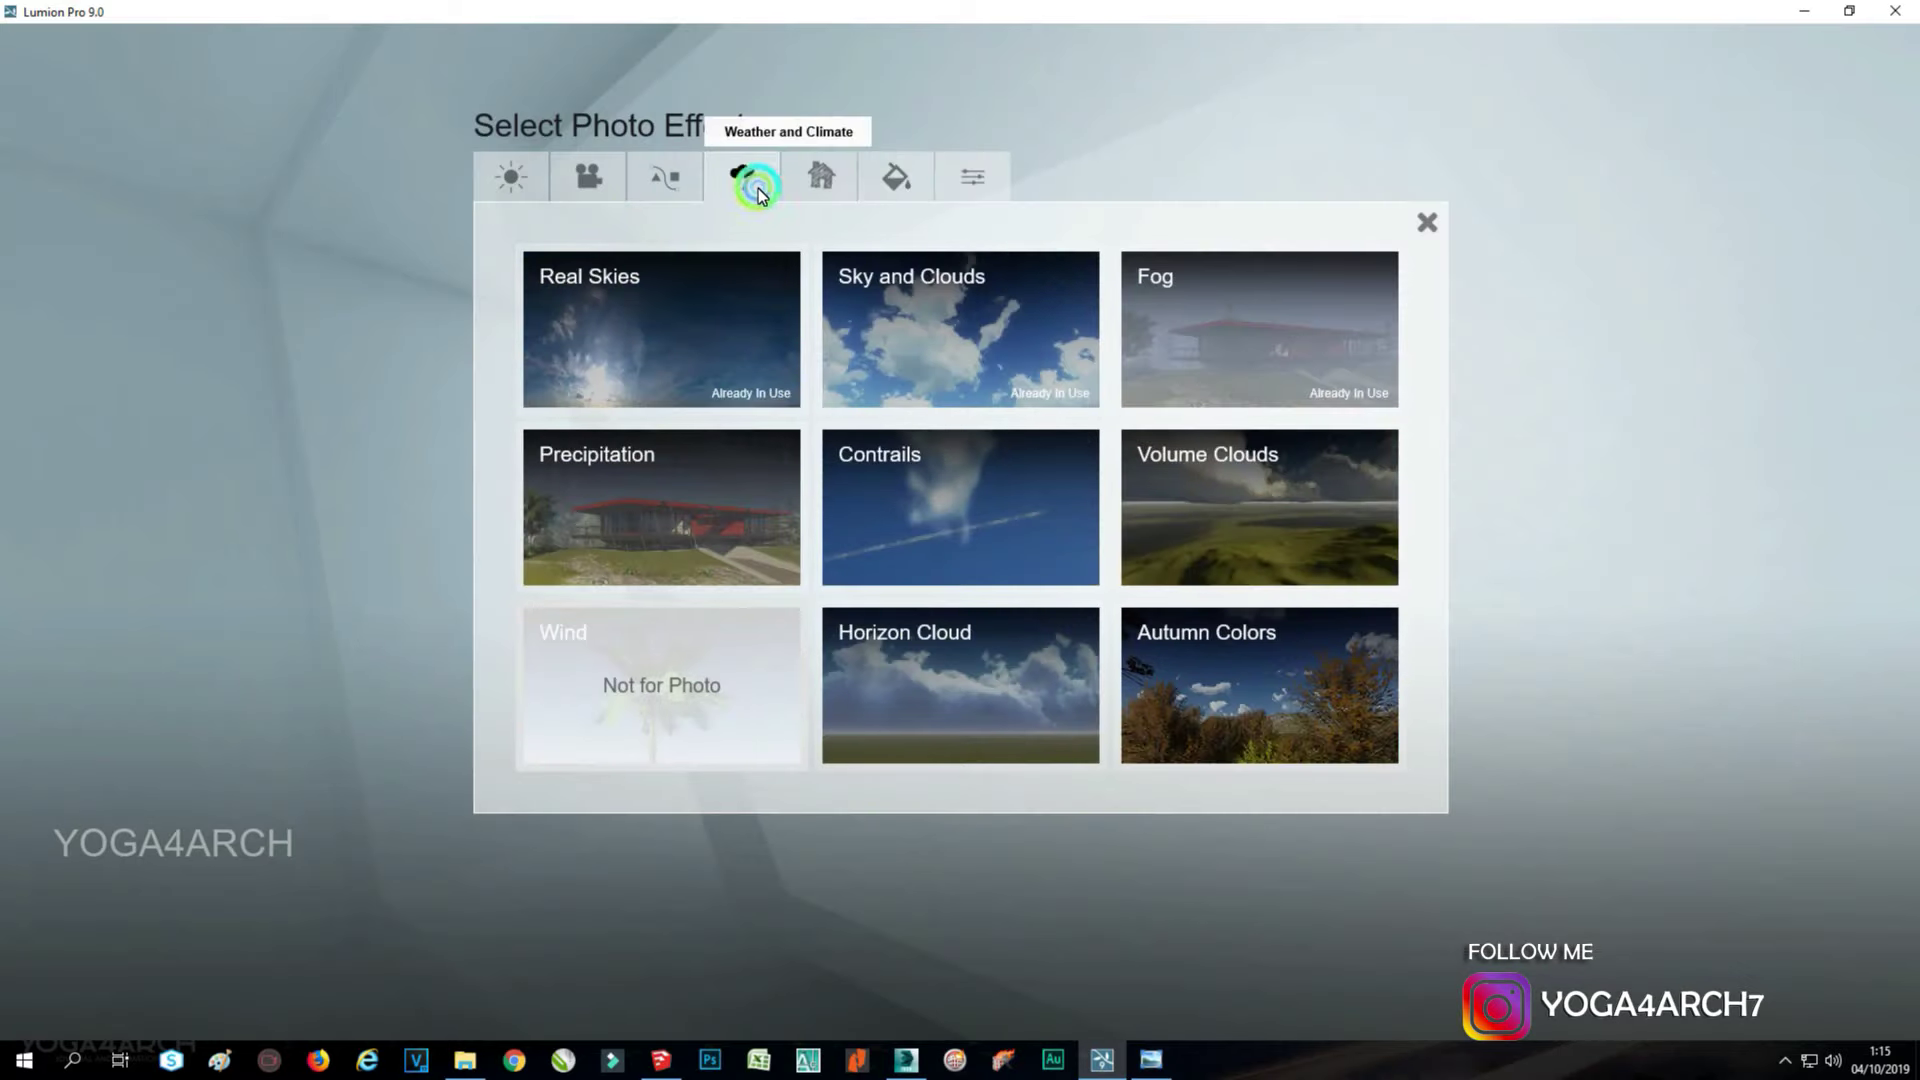
left_click(700, 300)
mouse_move(189, 349)
left_mouse_down()
mouse_move(141, 322)
mouse_move(97, 337)
mouse_move(262, 340)
left_mouse_up()
left_click(133, 290)
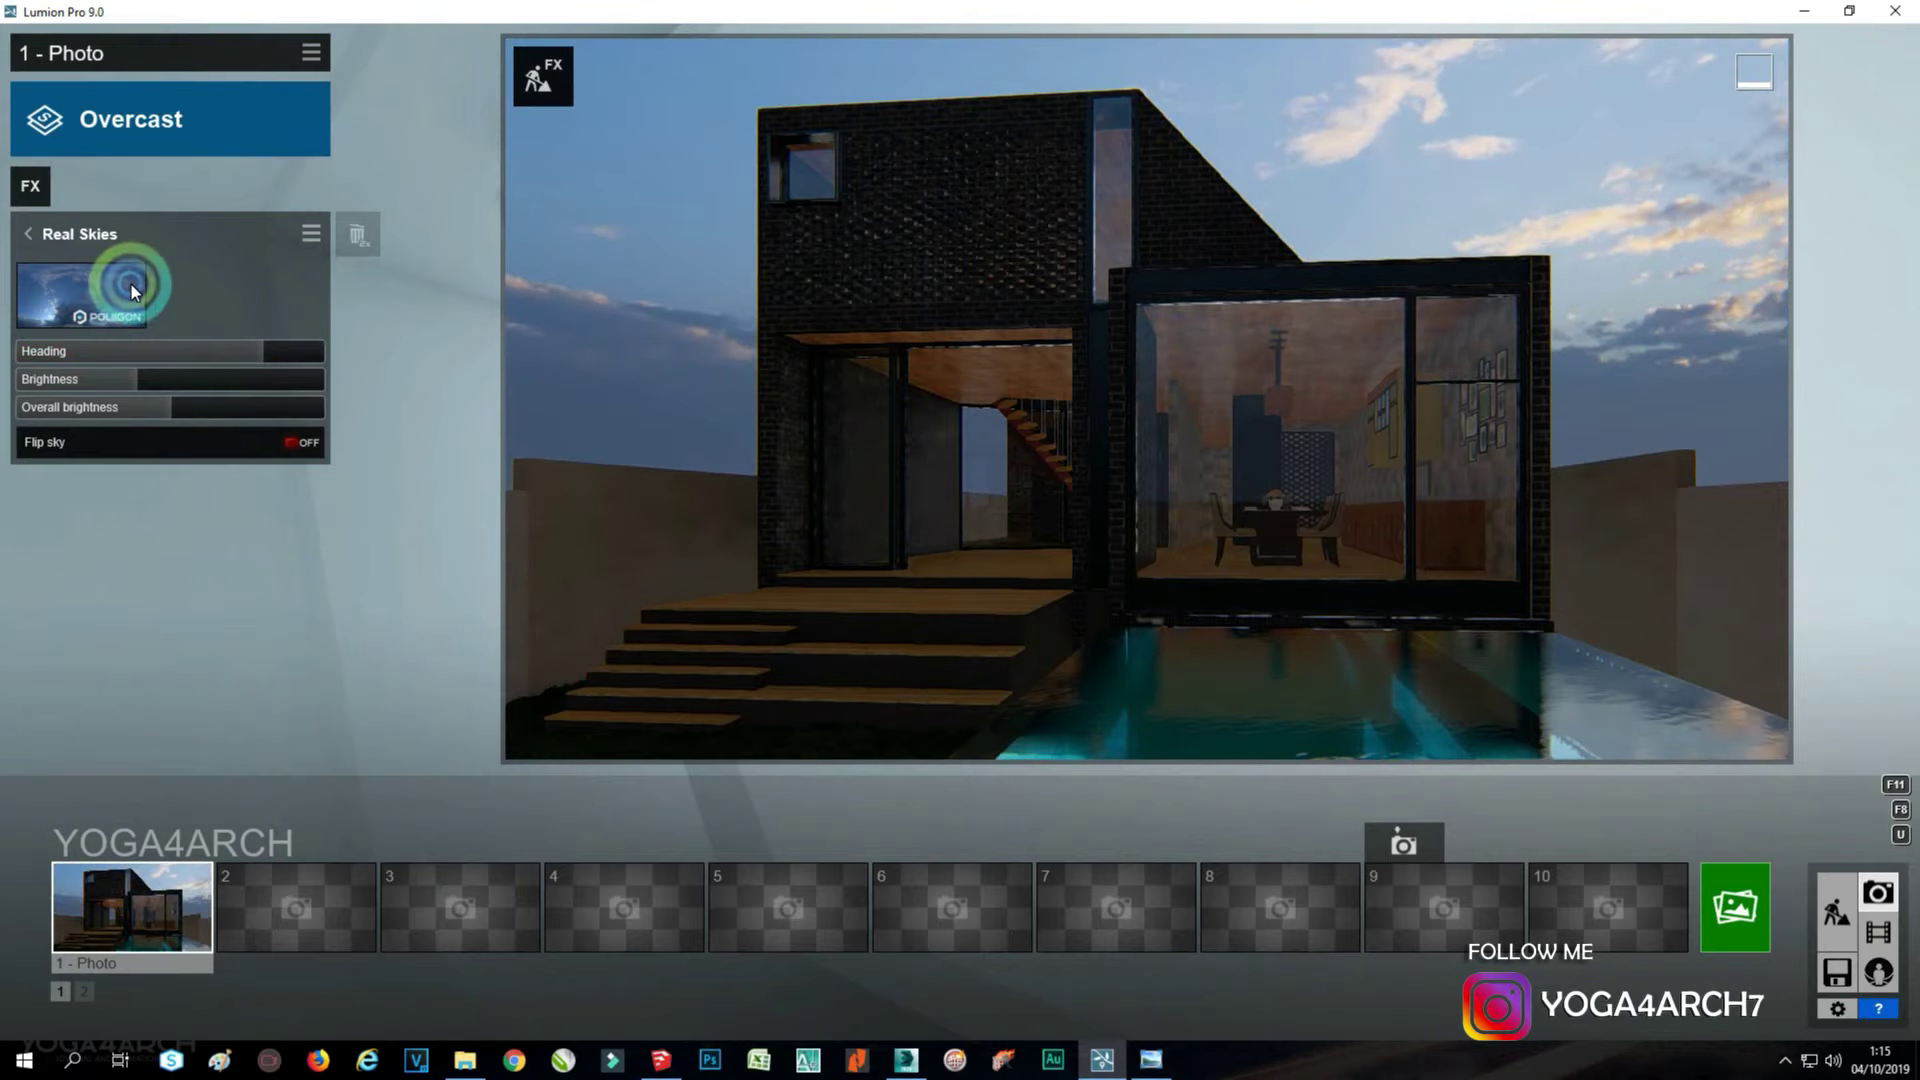
left_click(1202, 368)
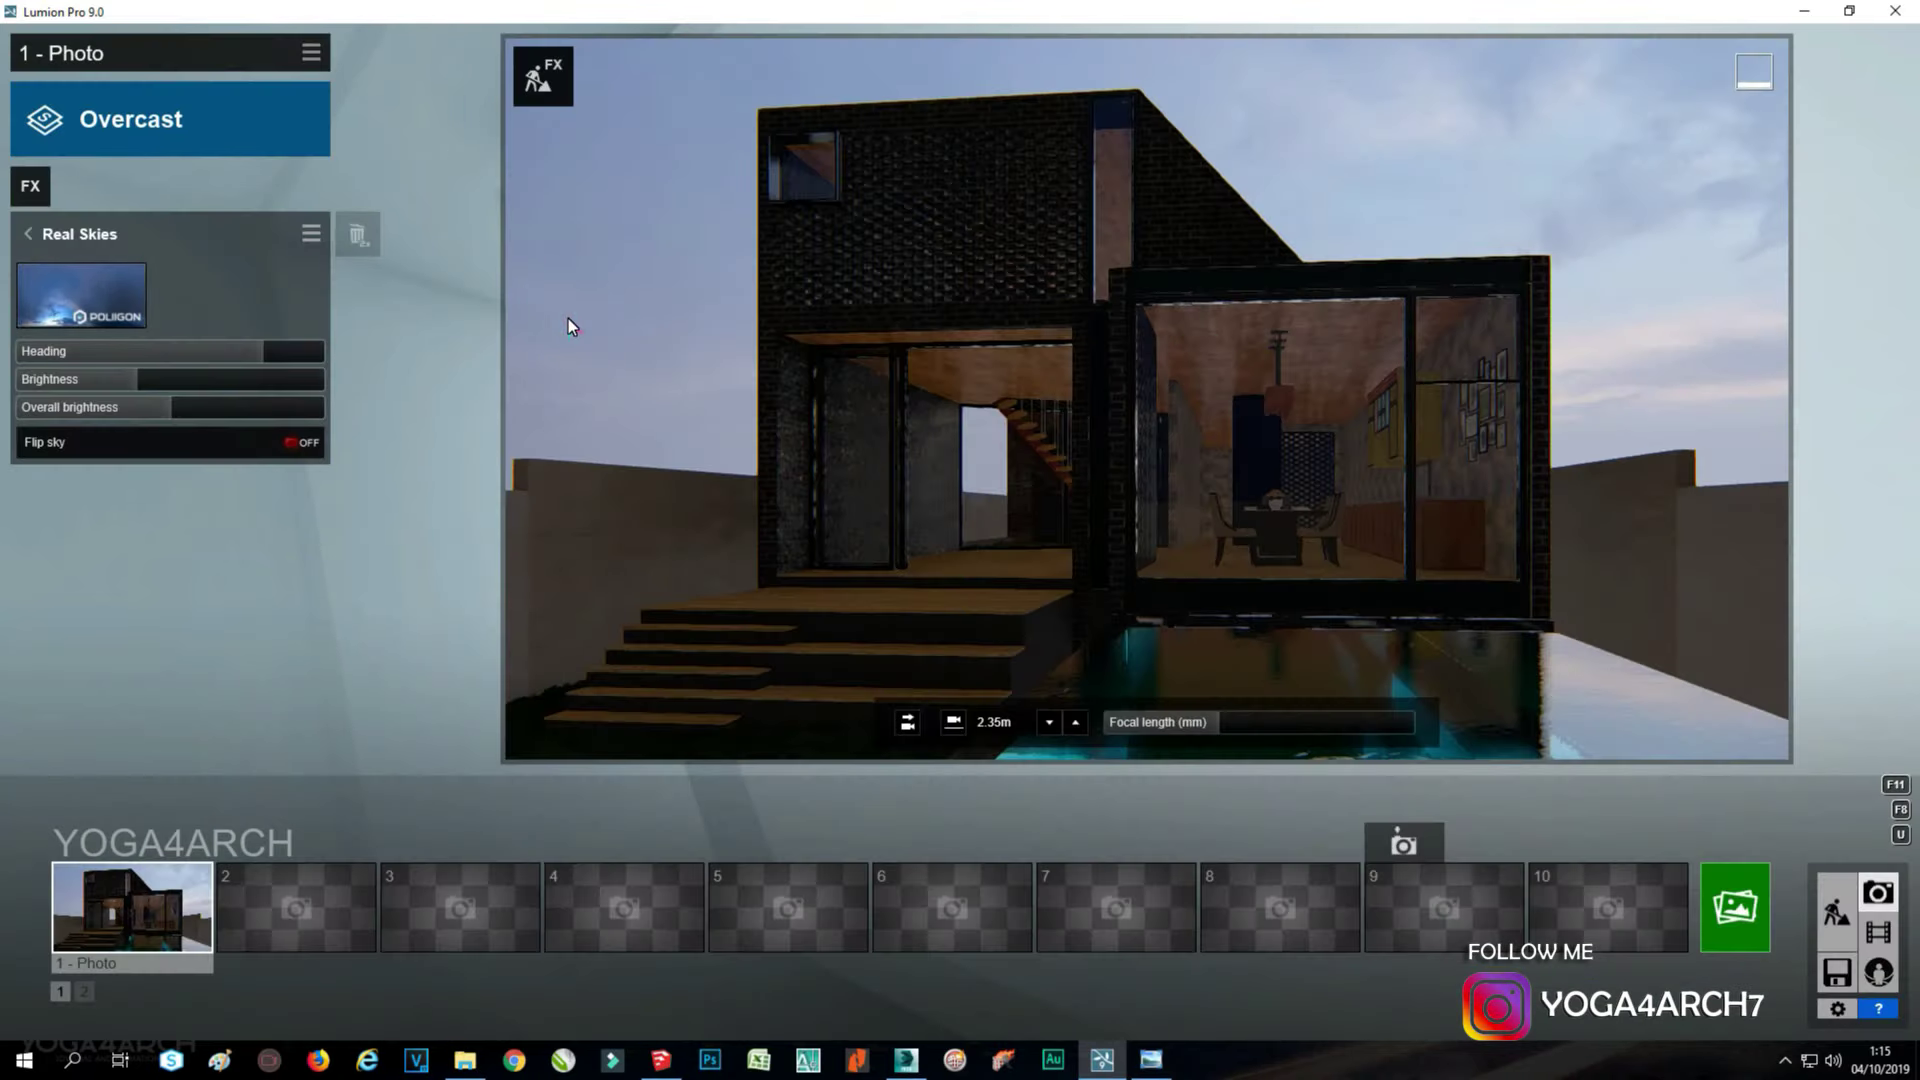
left_click(1836, 912)
Give the pool Nice Pool water with flattened wave height and save it.
left_click(1232, 894)
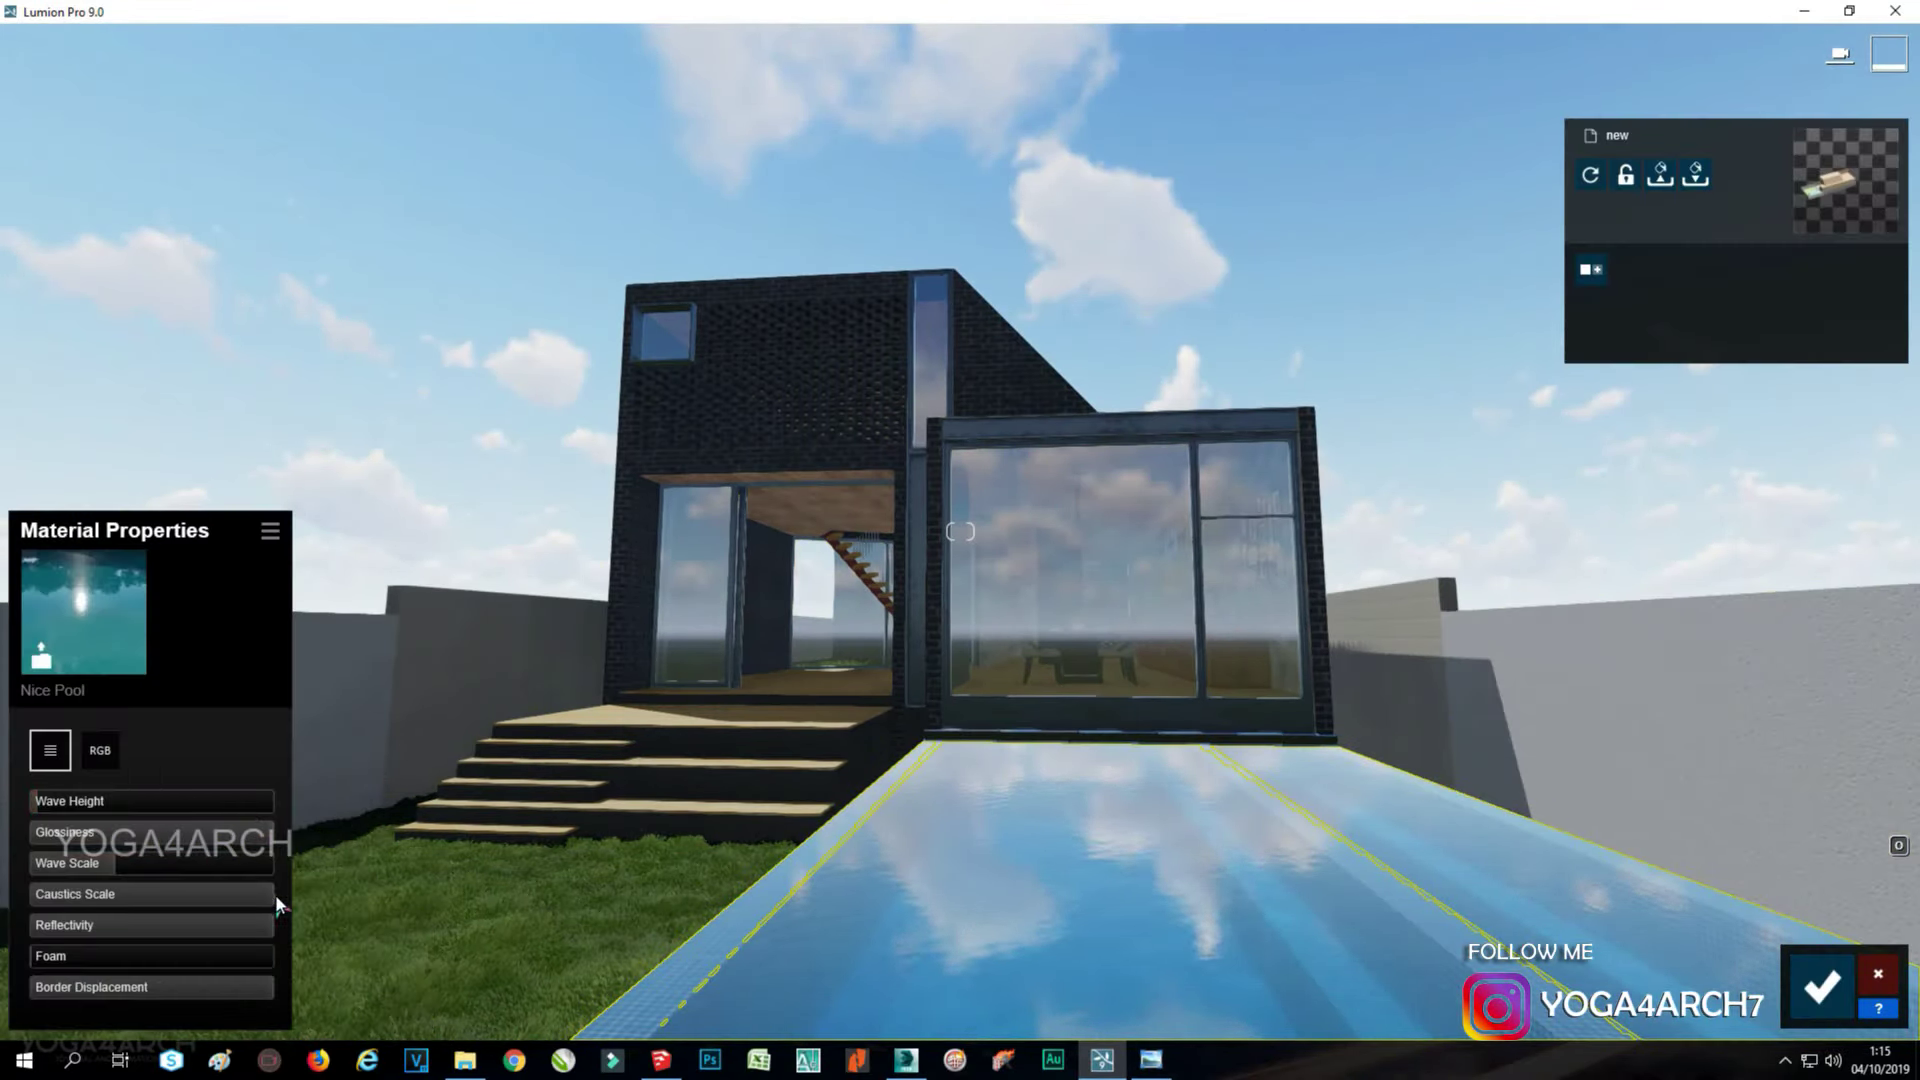
left_click(30, 802)
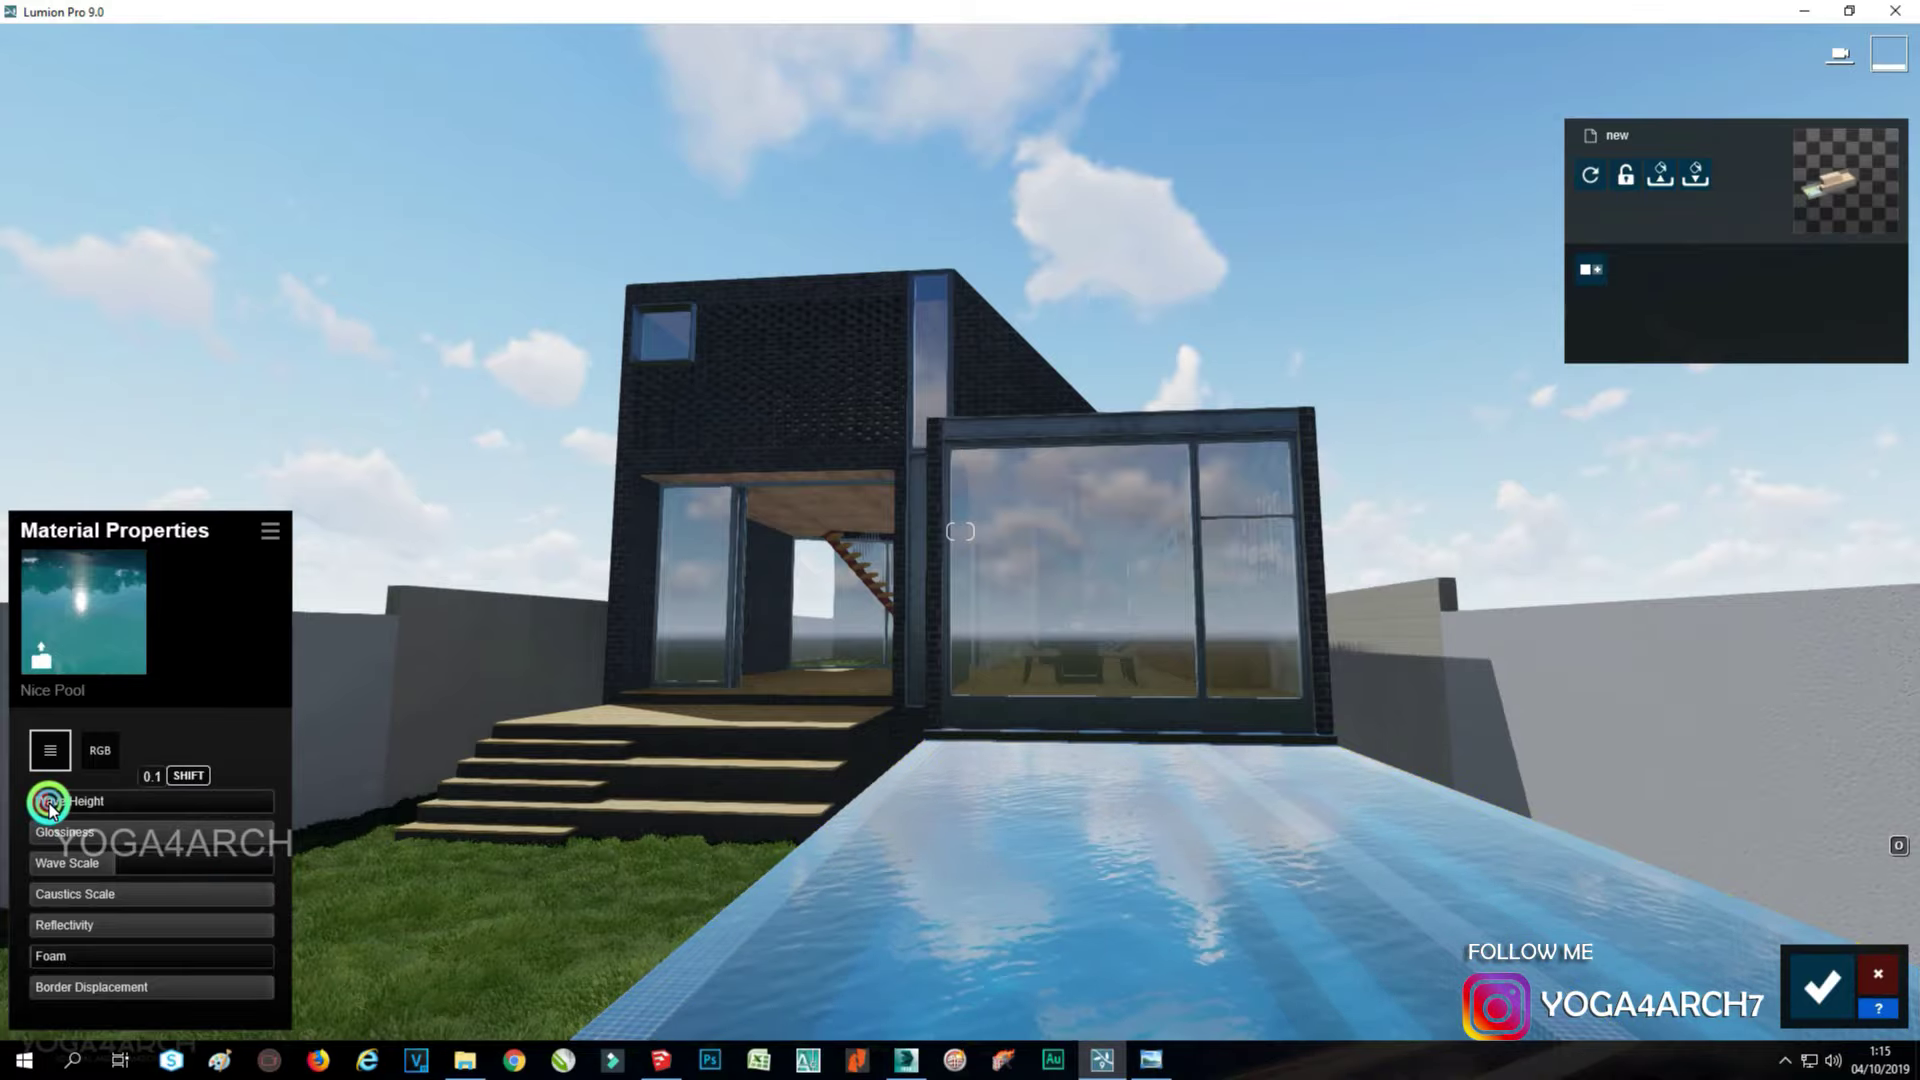
left_click(1822, 987)
Place an orange-roofed house from the outdoor construction library beside the site.
scroll(1020, 465, "down", 10)
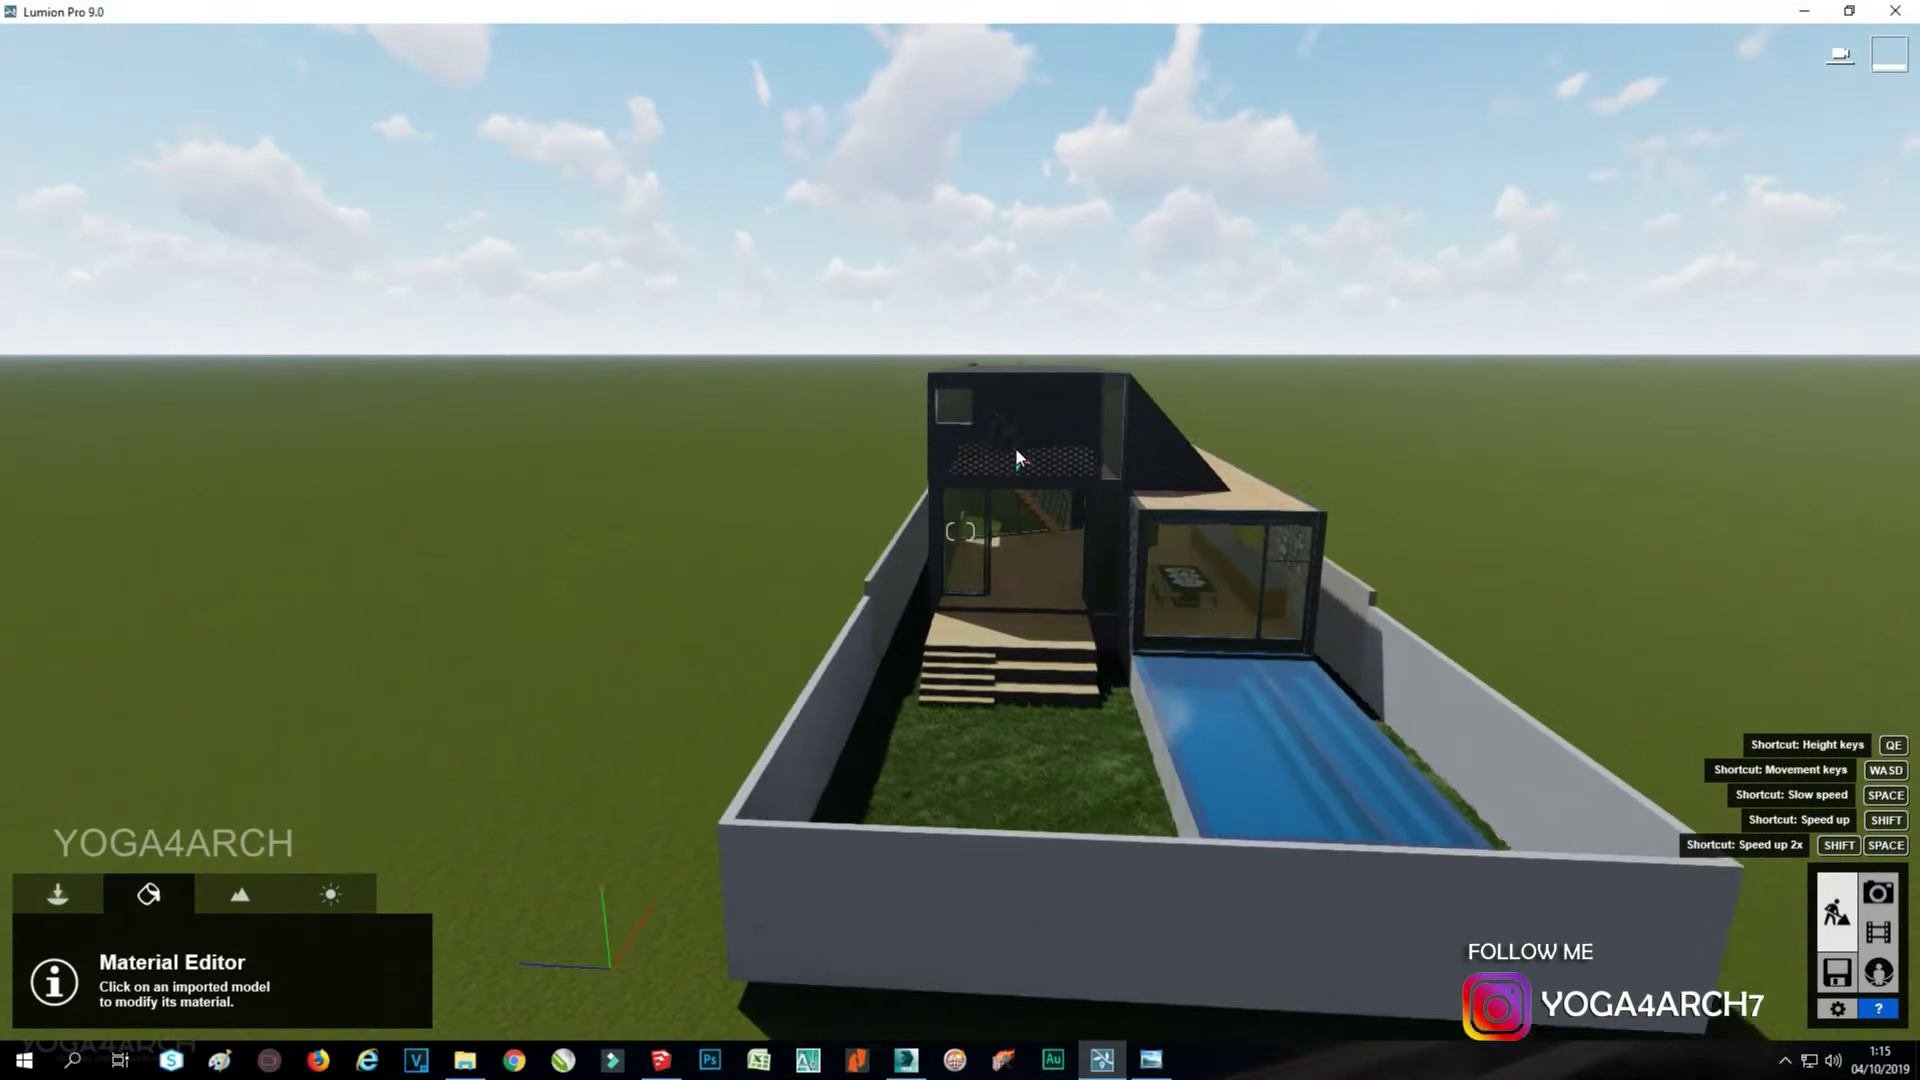
right_click_drag(1015, 447, 905, 432)
left_click(69, 895)
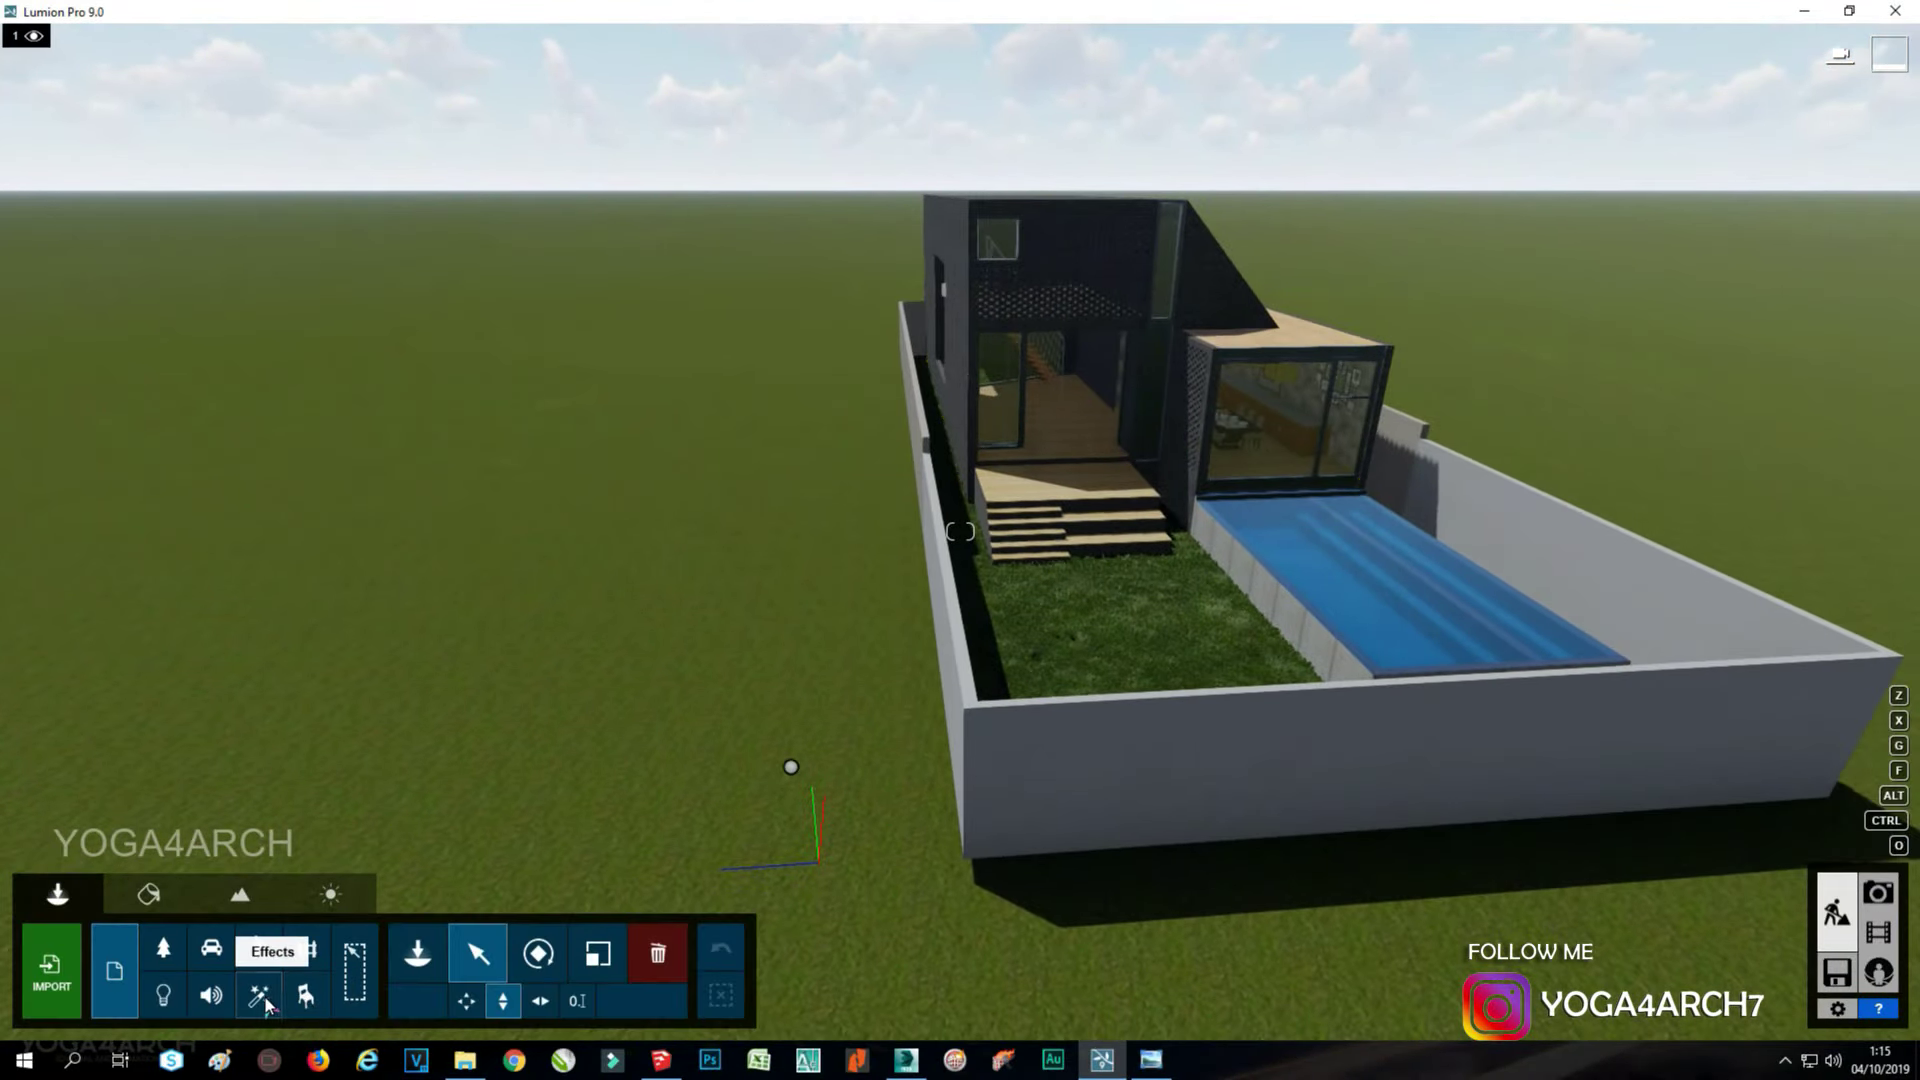
left_click(302, 950)
left_click(501, 876)
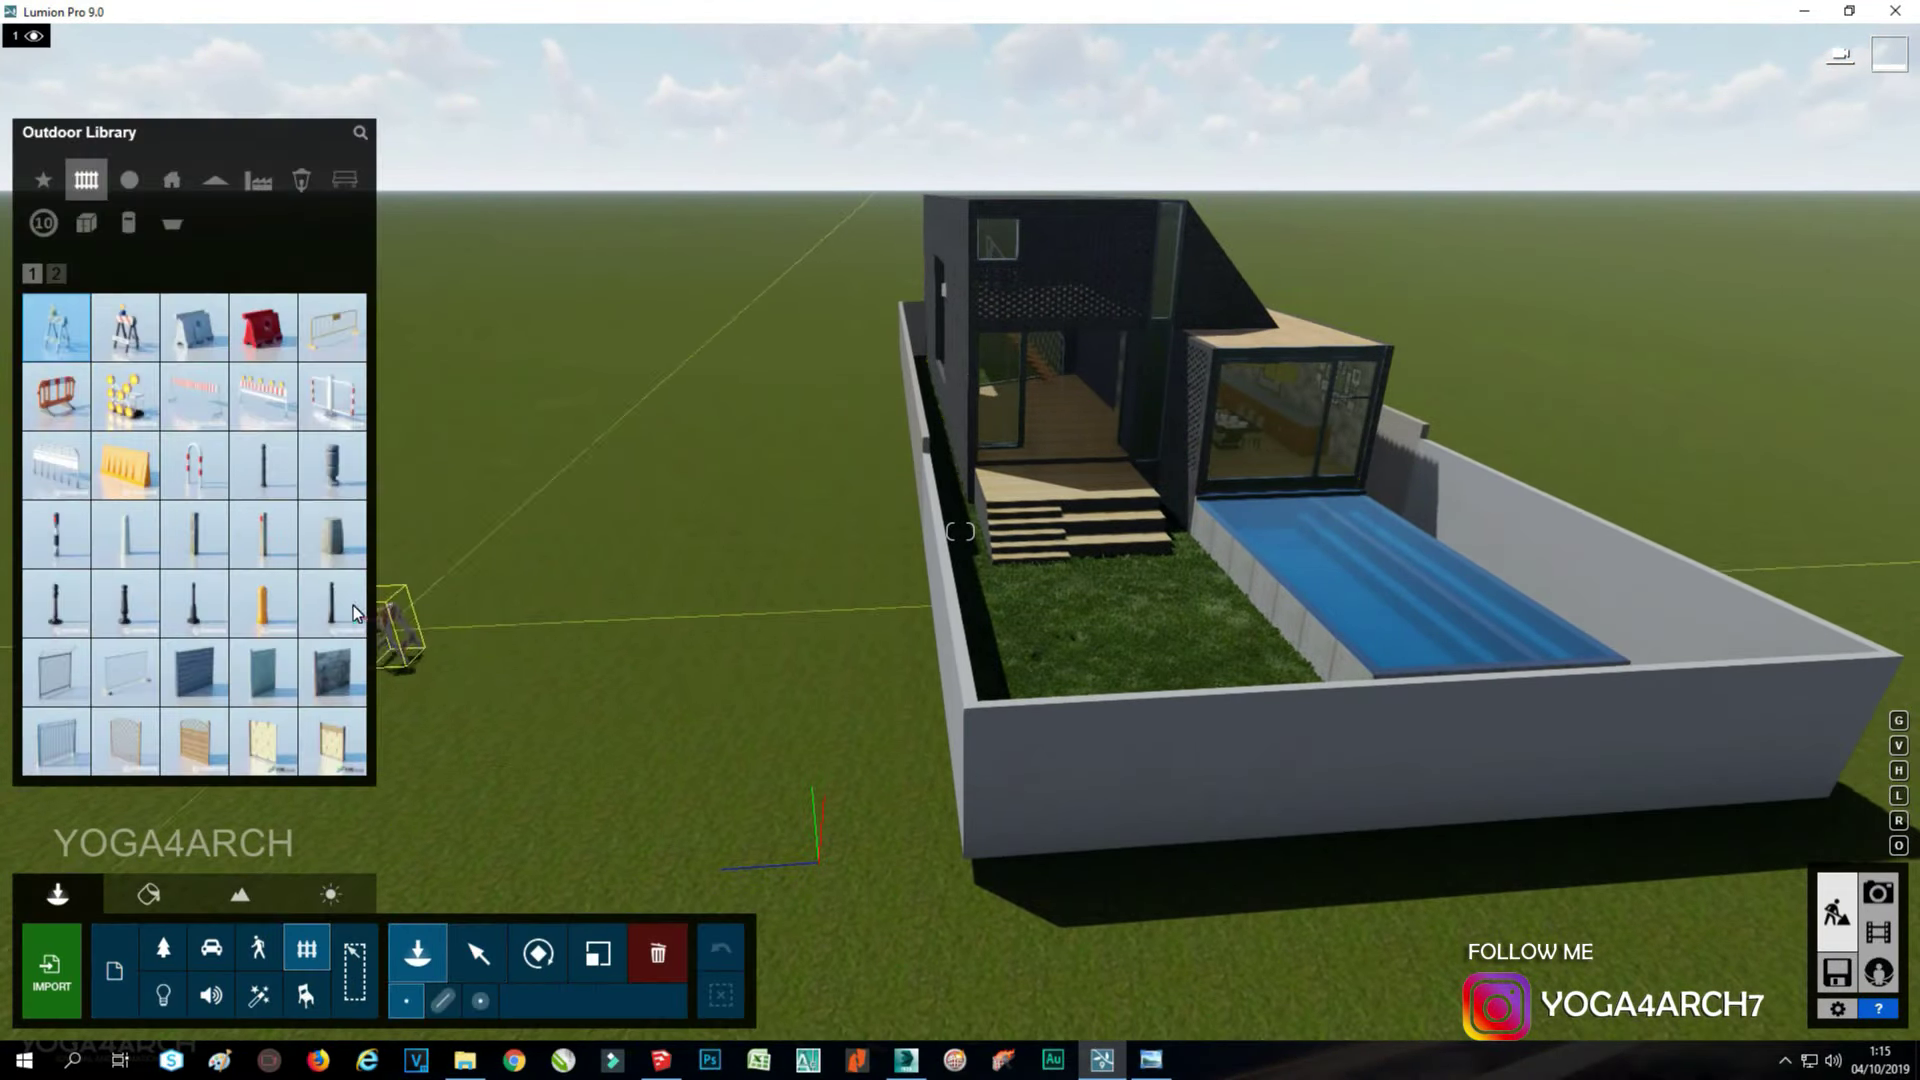
left_click(218, 192)
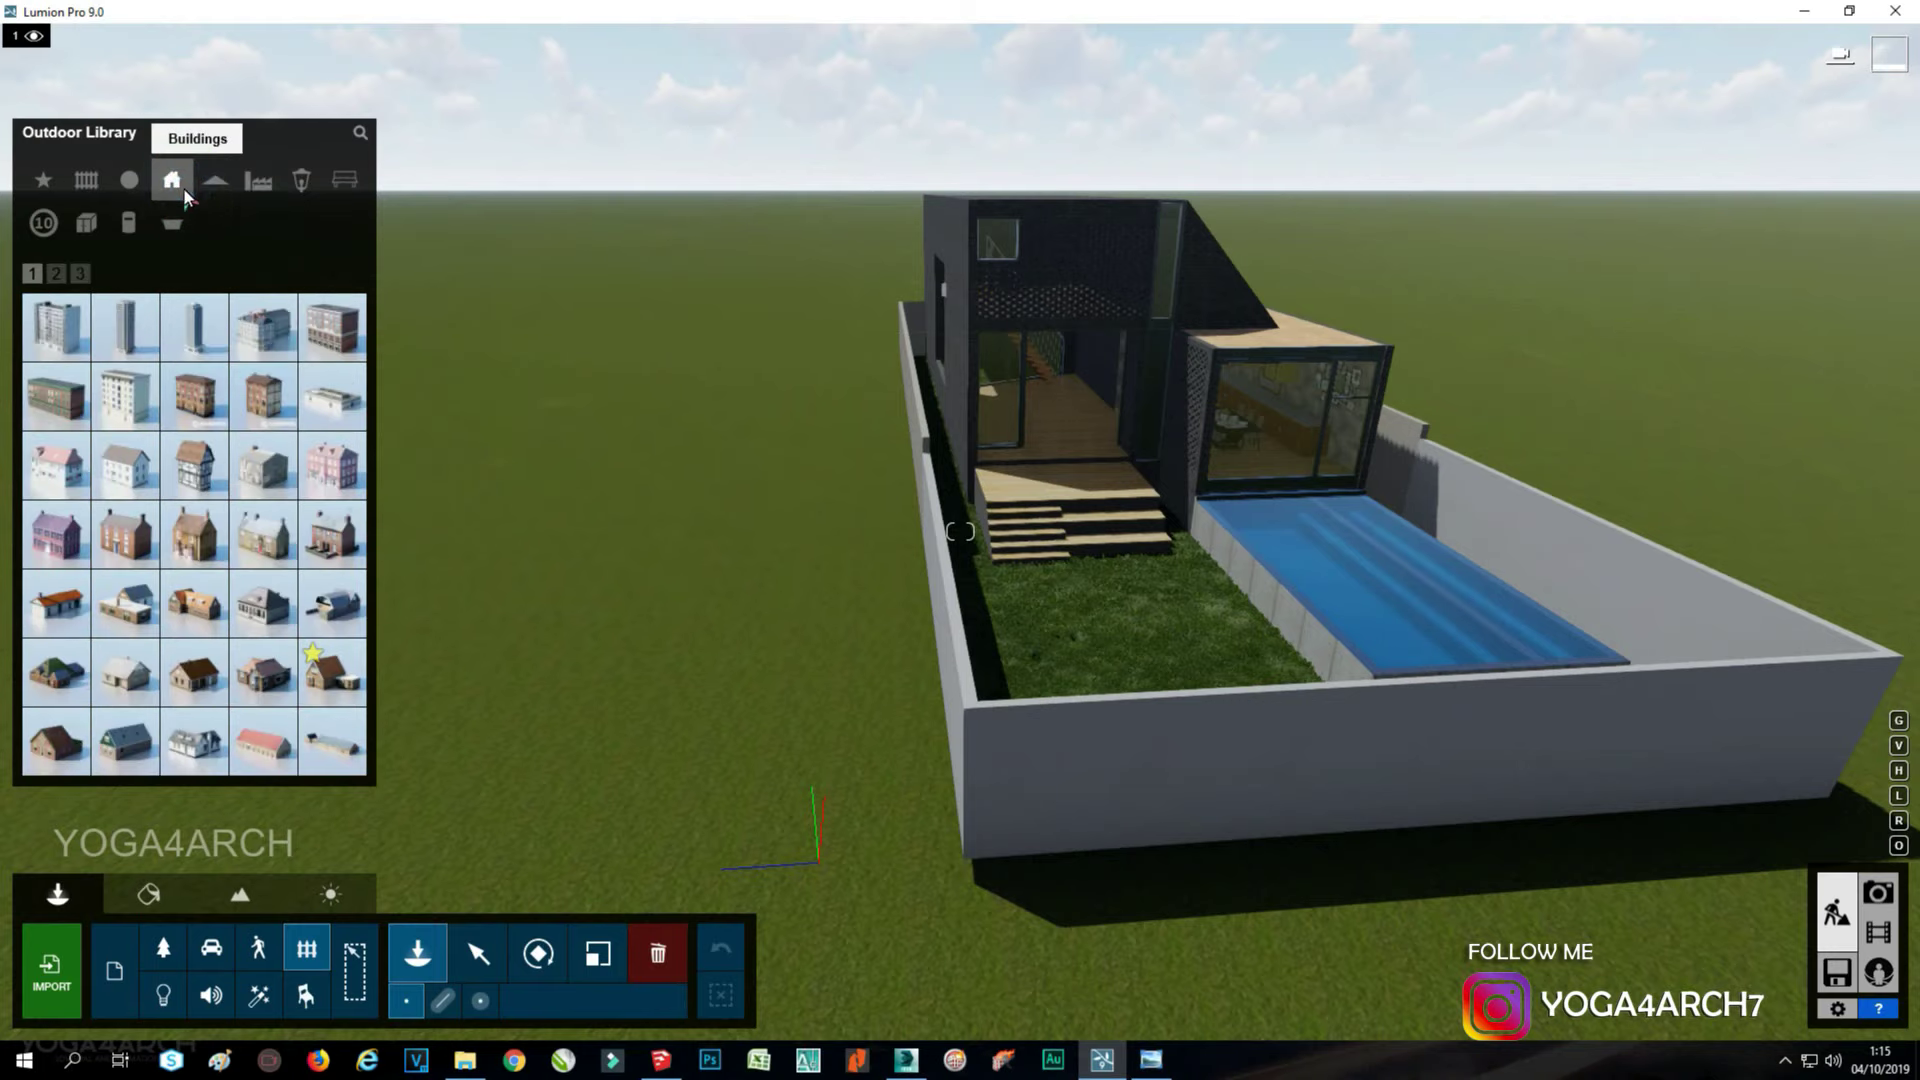
left_click(58, 603)
left_click(548, 488)
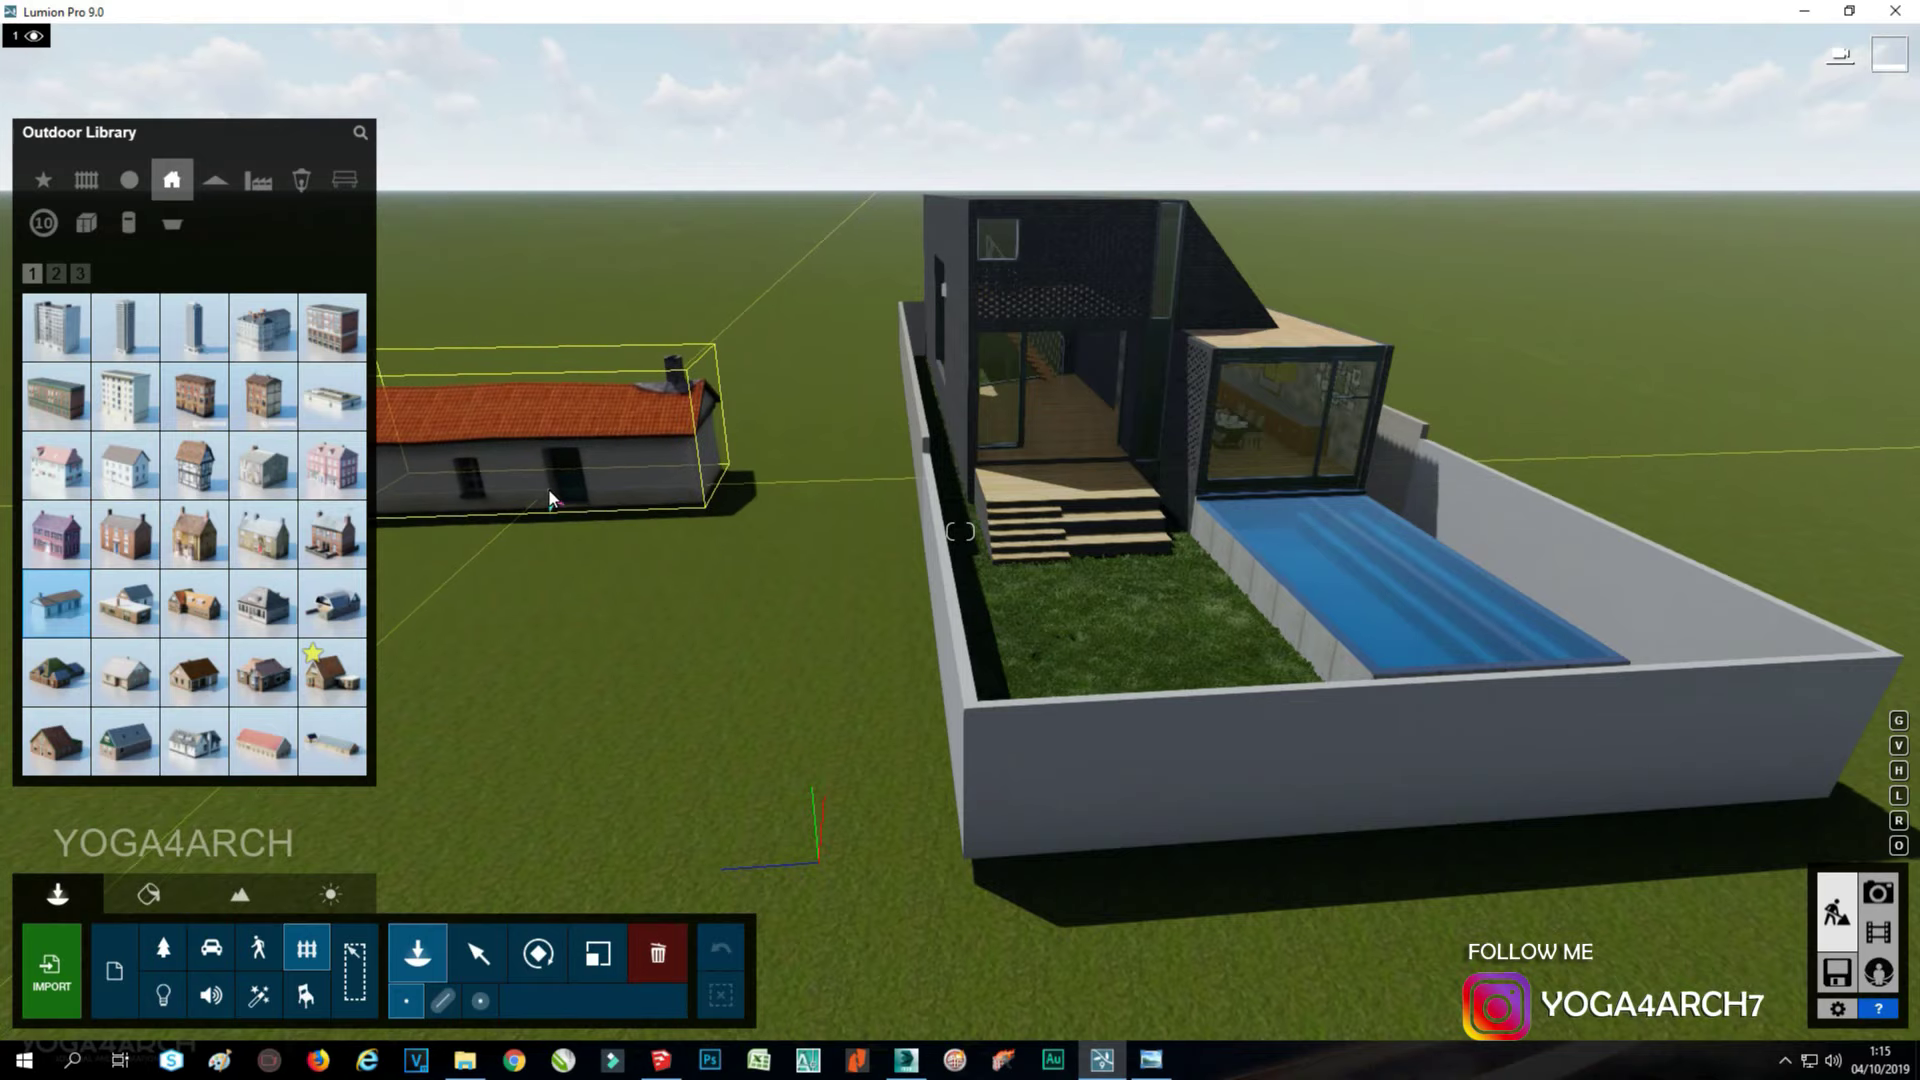
Place a brick house left of the first house and pick the starred house model.
scroll(548, 488, "up", 3)
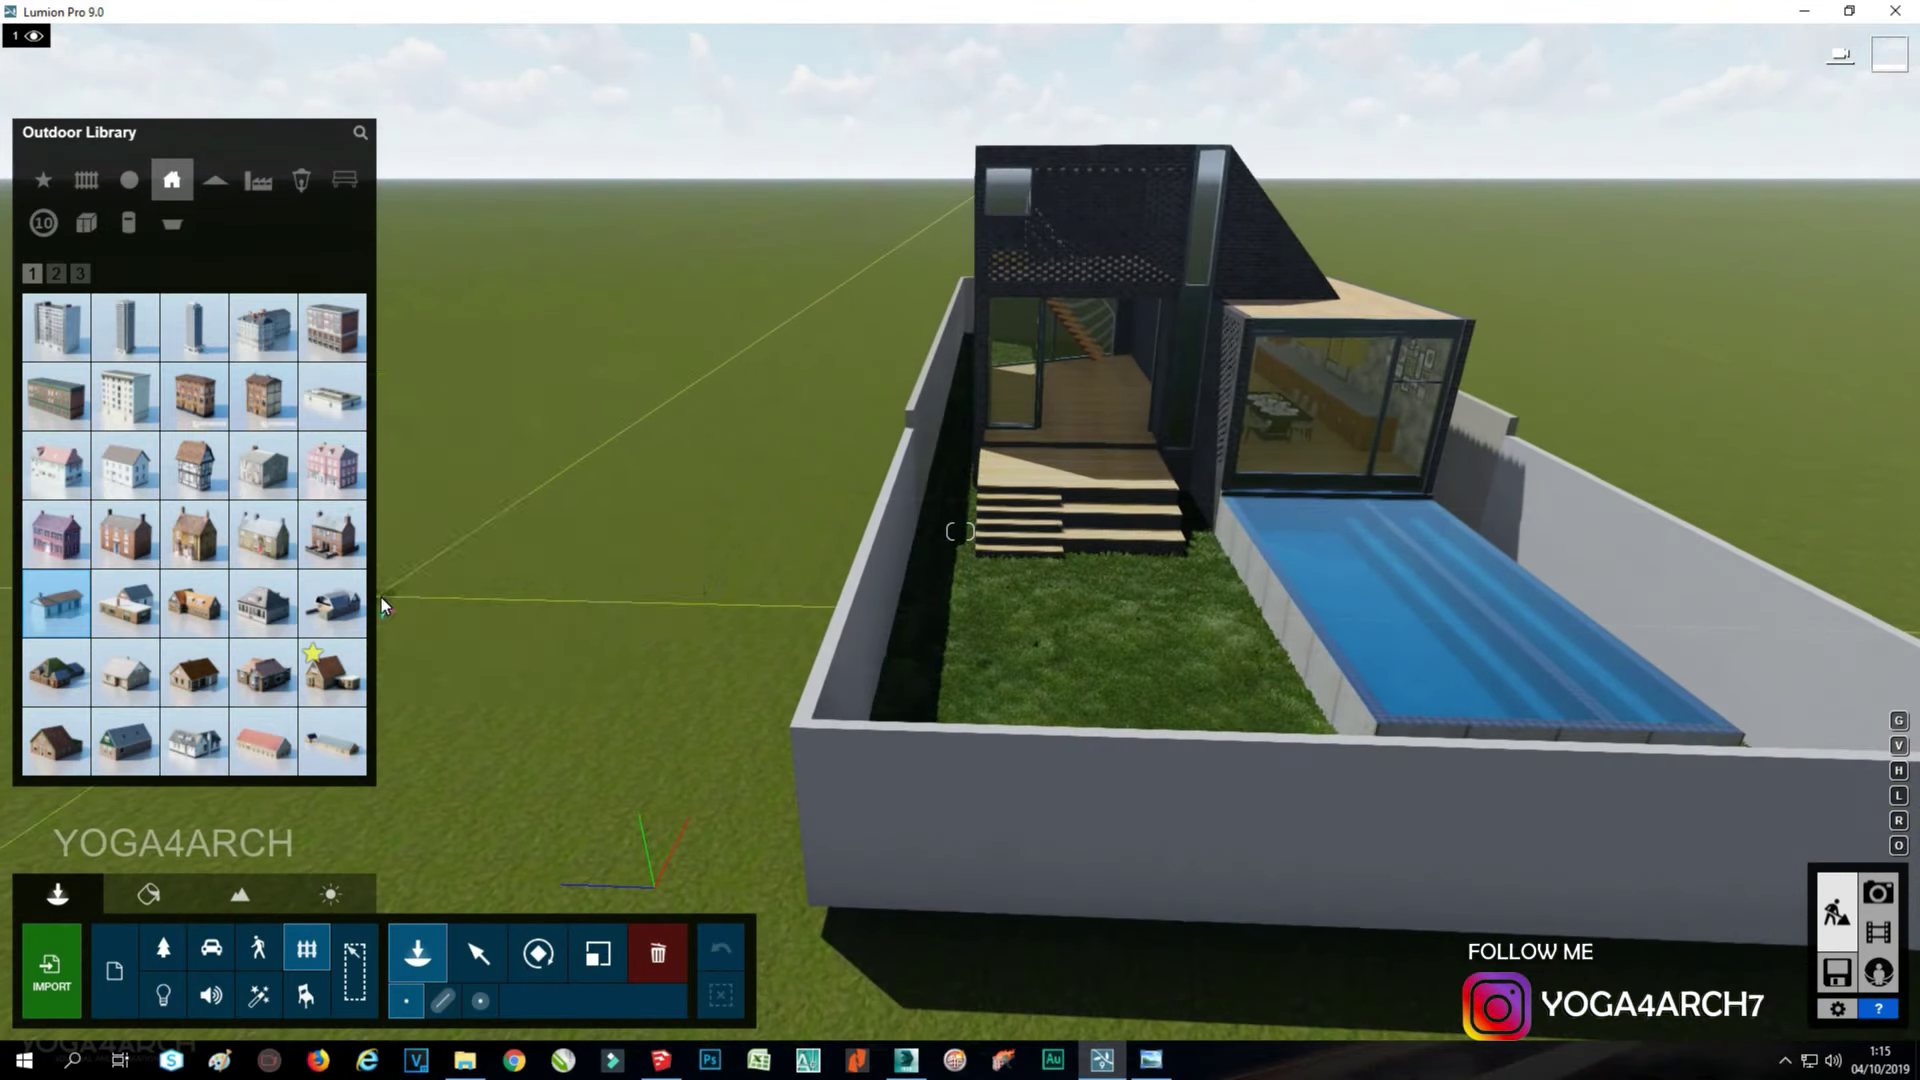
left_click(334, 540)
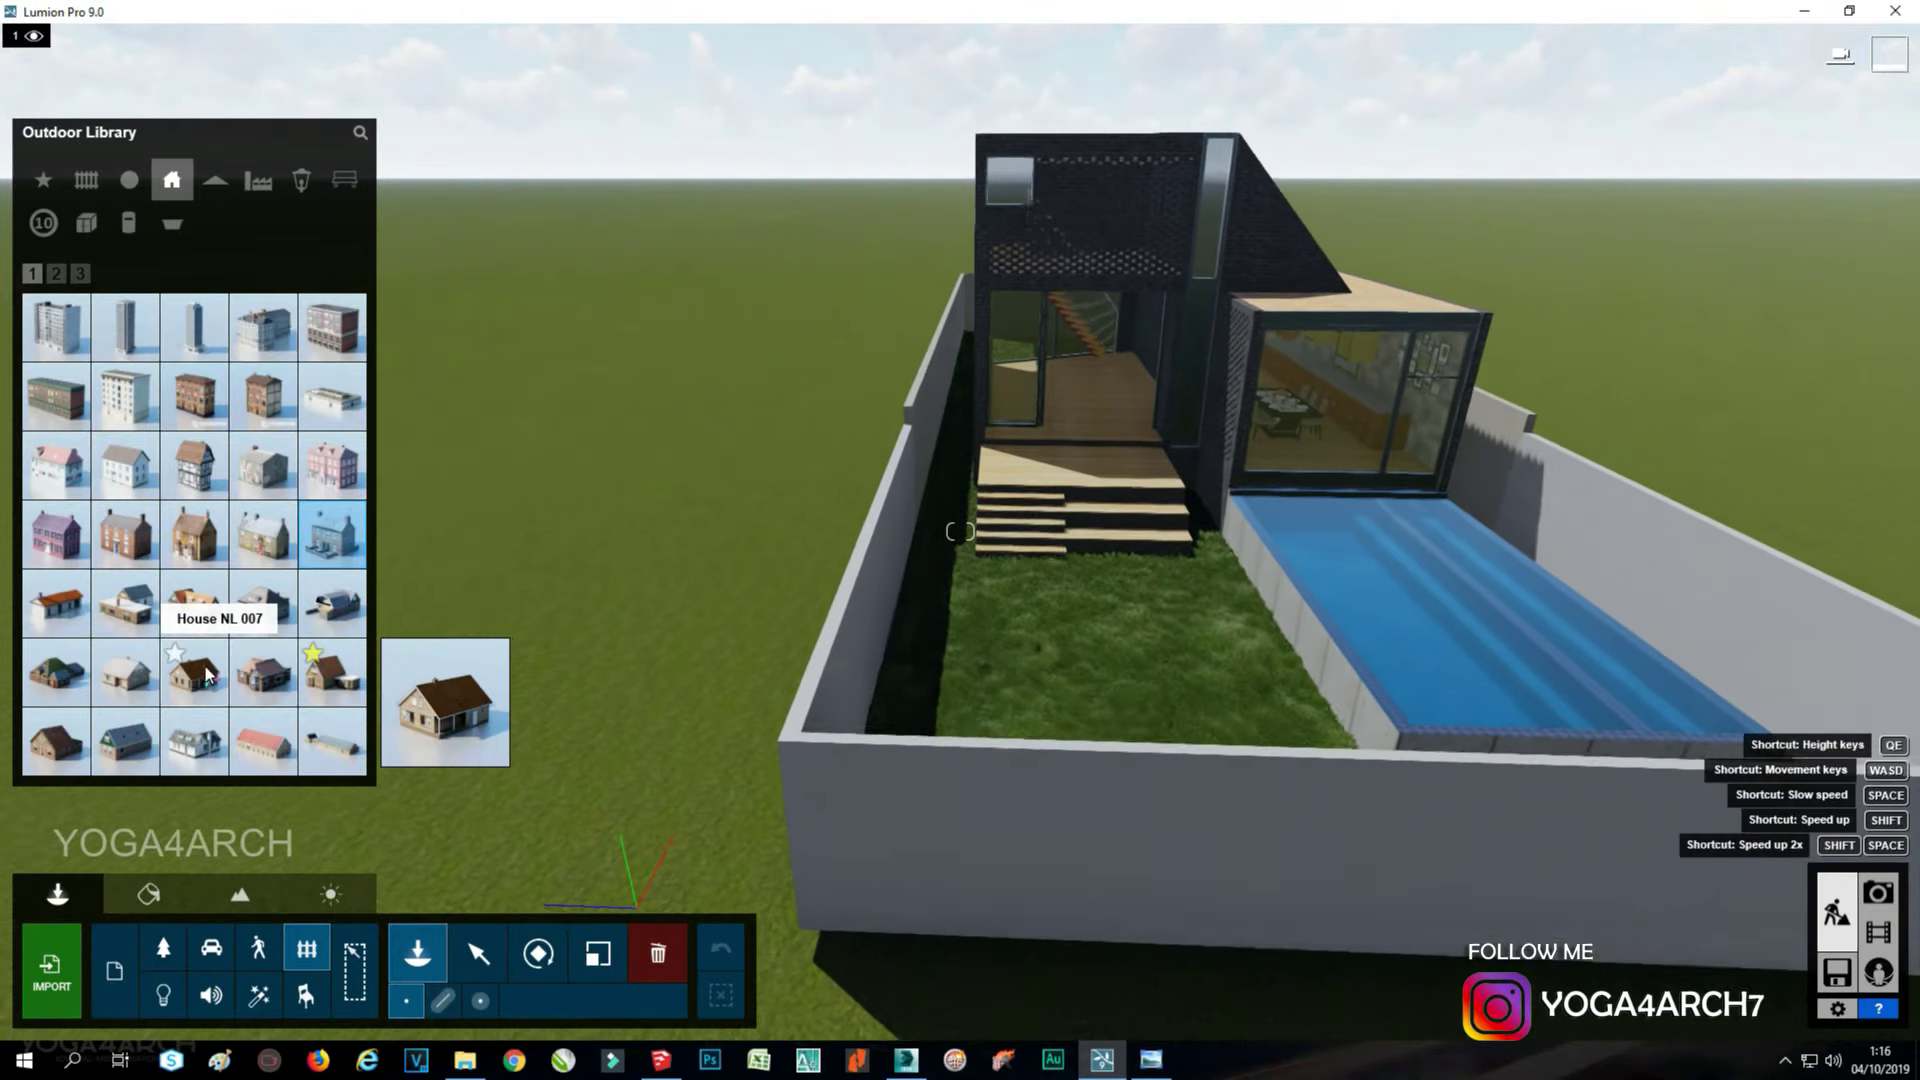
left_click(60, 741)
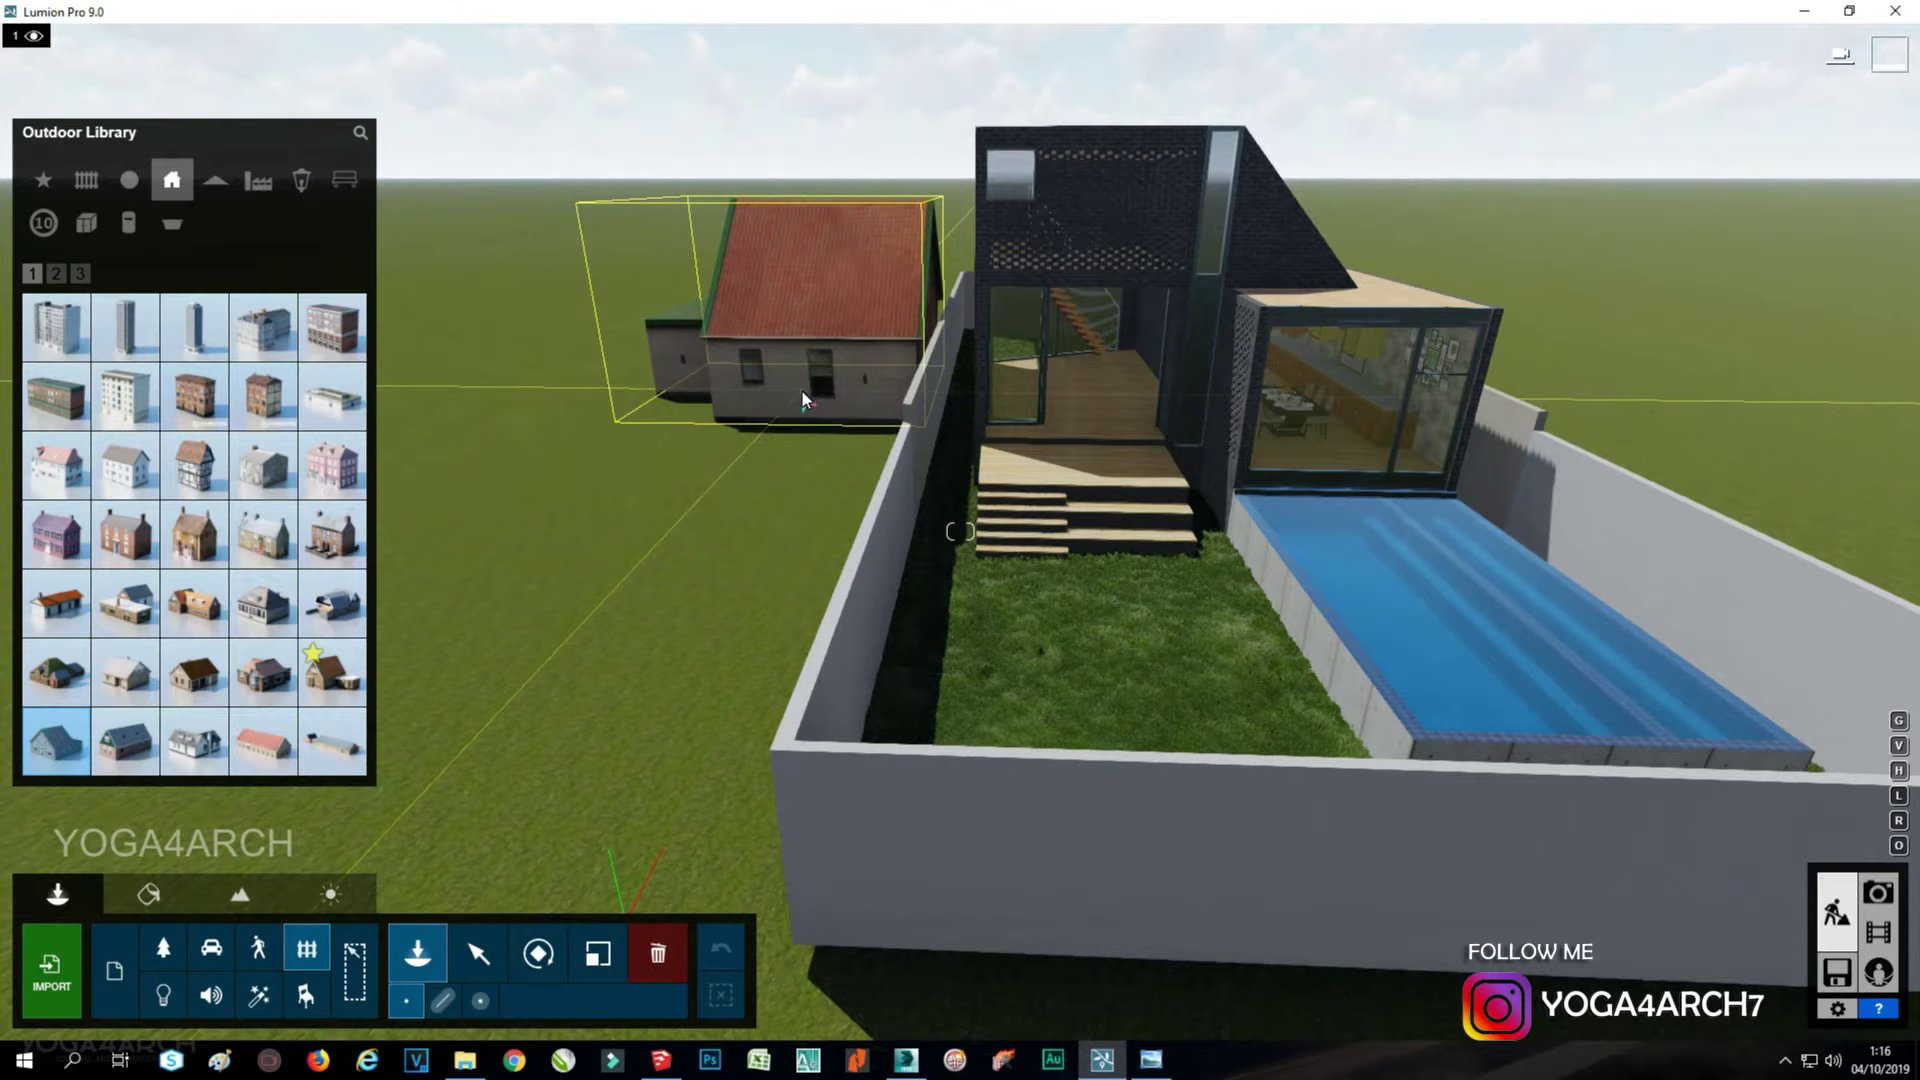
left_click(600, 463)
right_click_drag(600, 463, 520, 478)
scroll(520, 476, "down", 5)
scroll(520, 478, "down", 5)
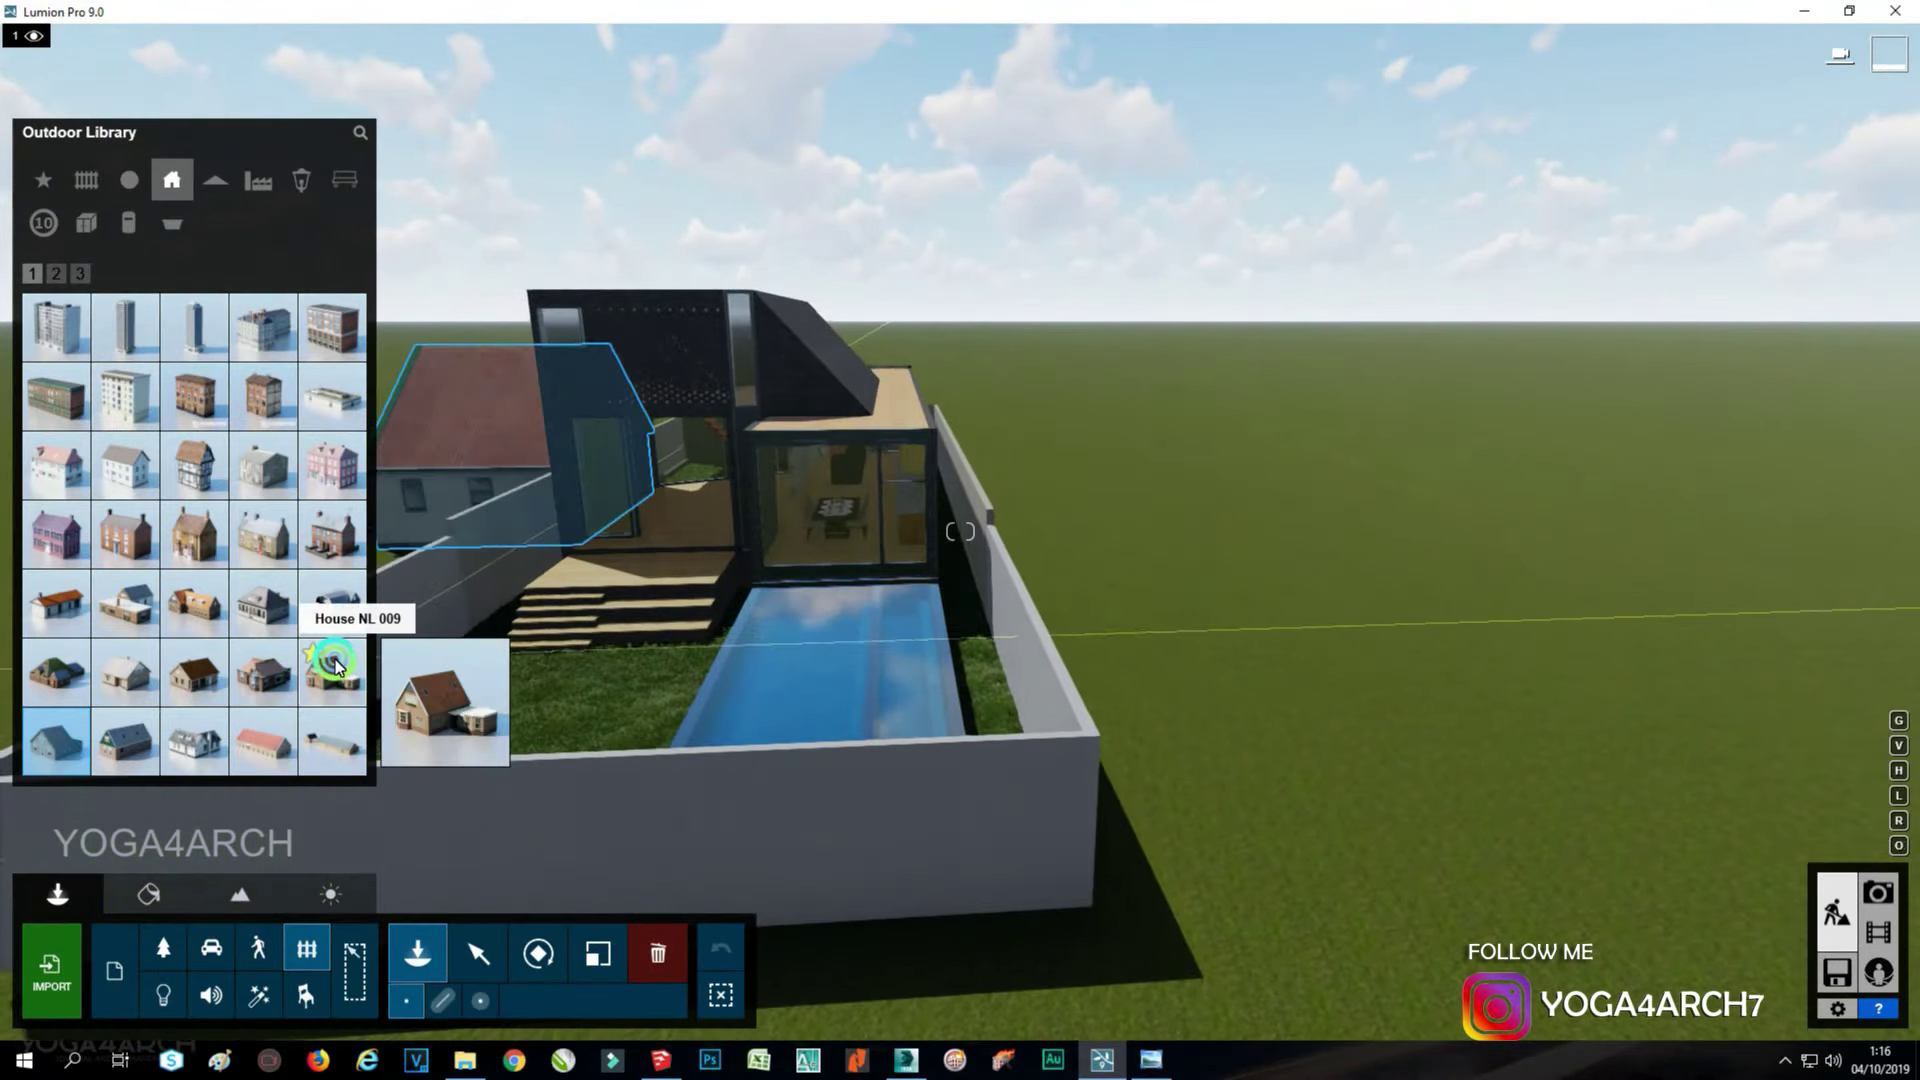
left_click(332, 672)
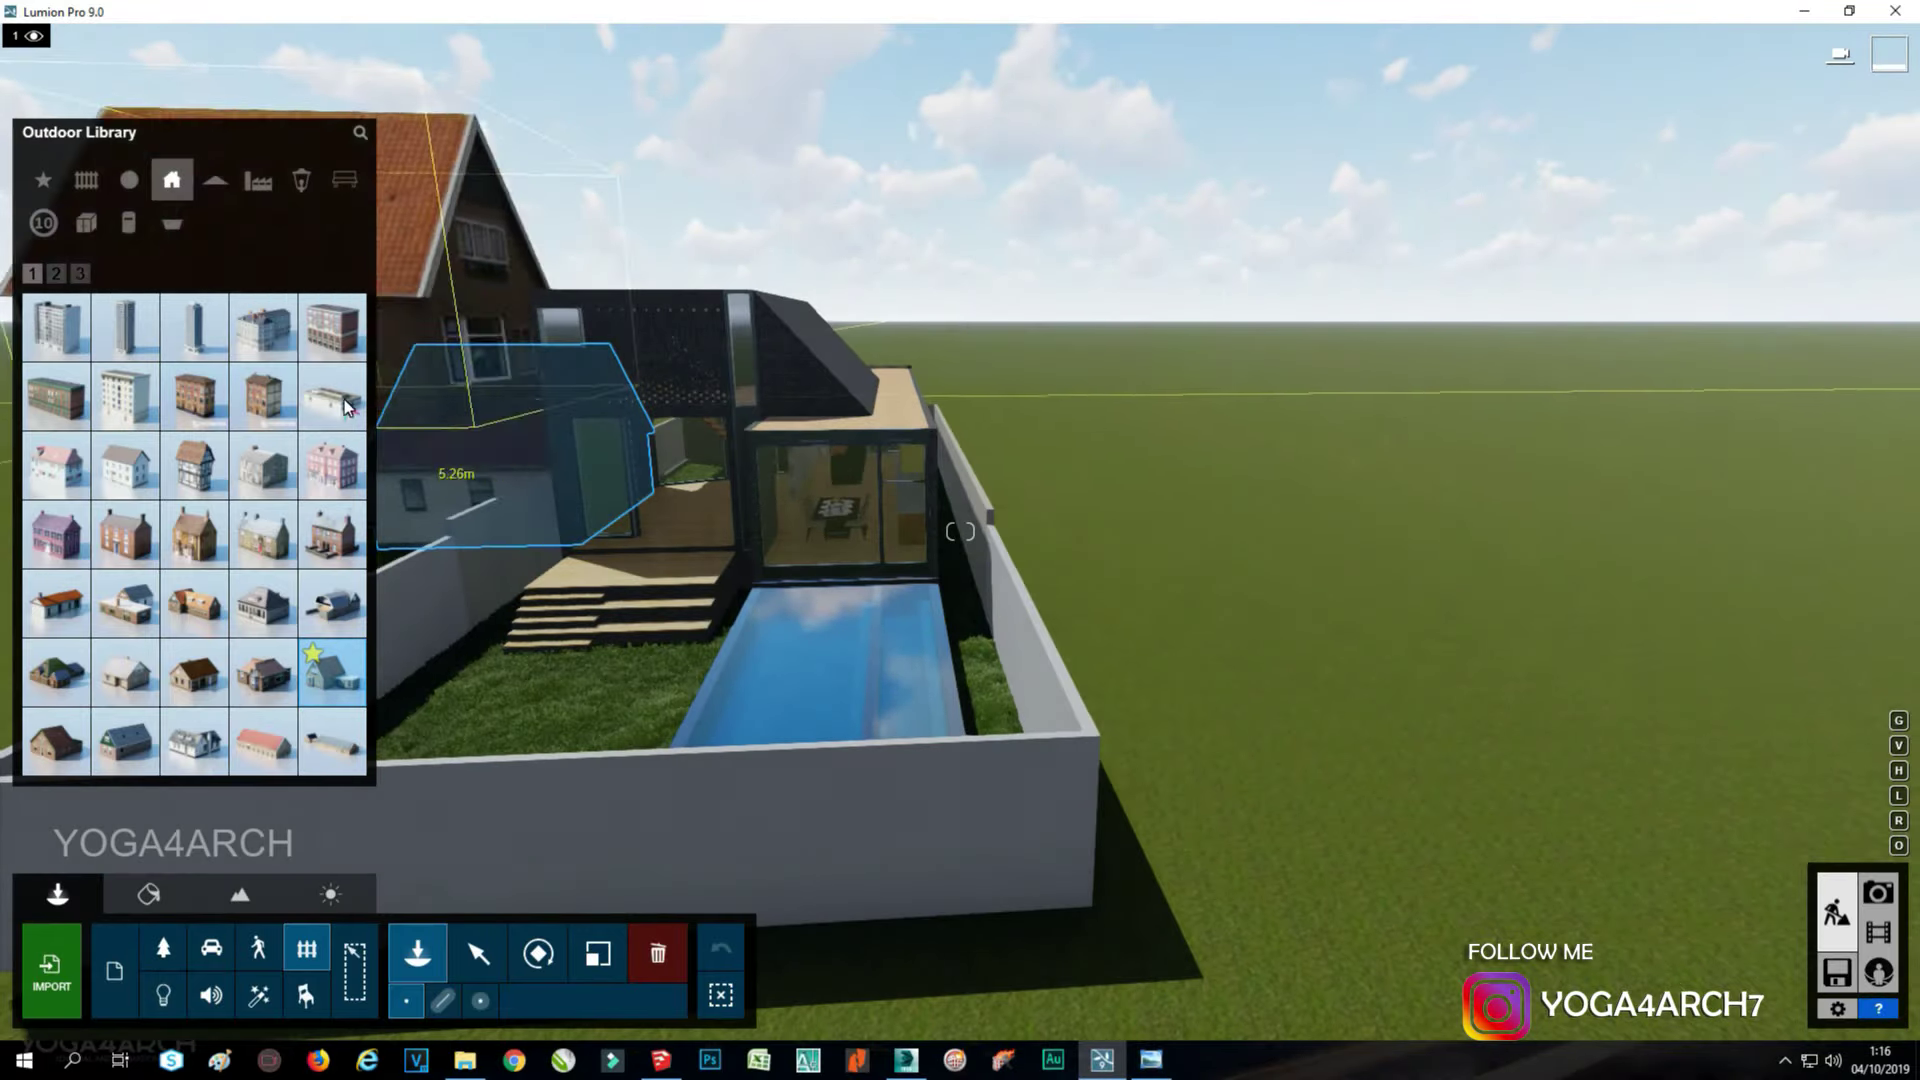
Place a factory building right of the site and return to Photo 1's view.
left_click(332, 395)
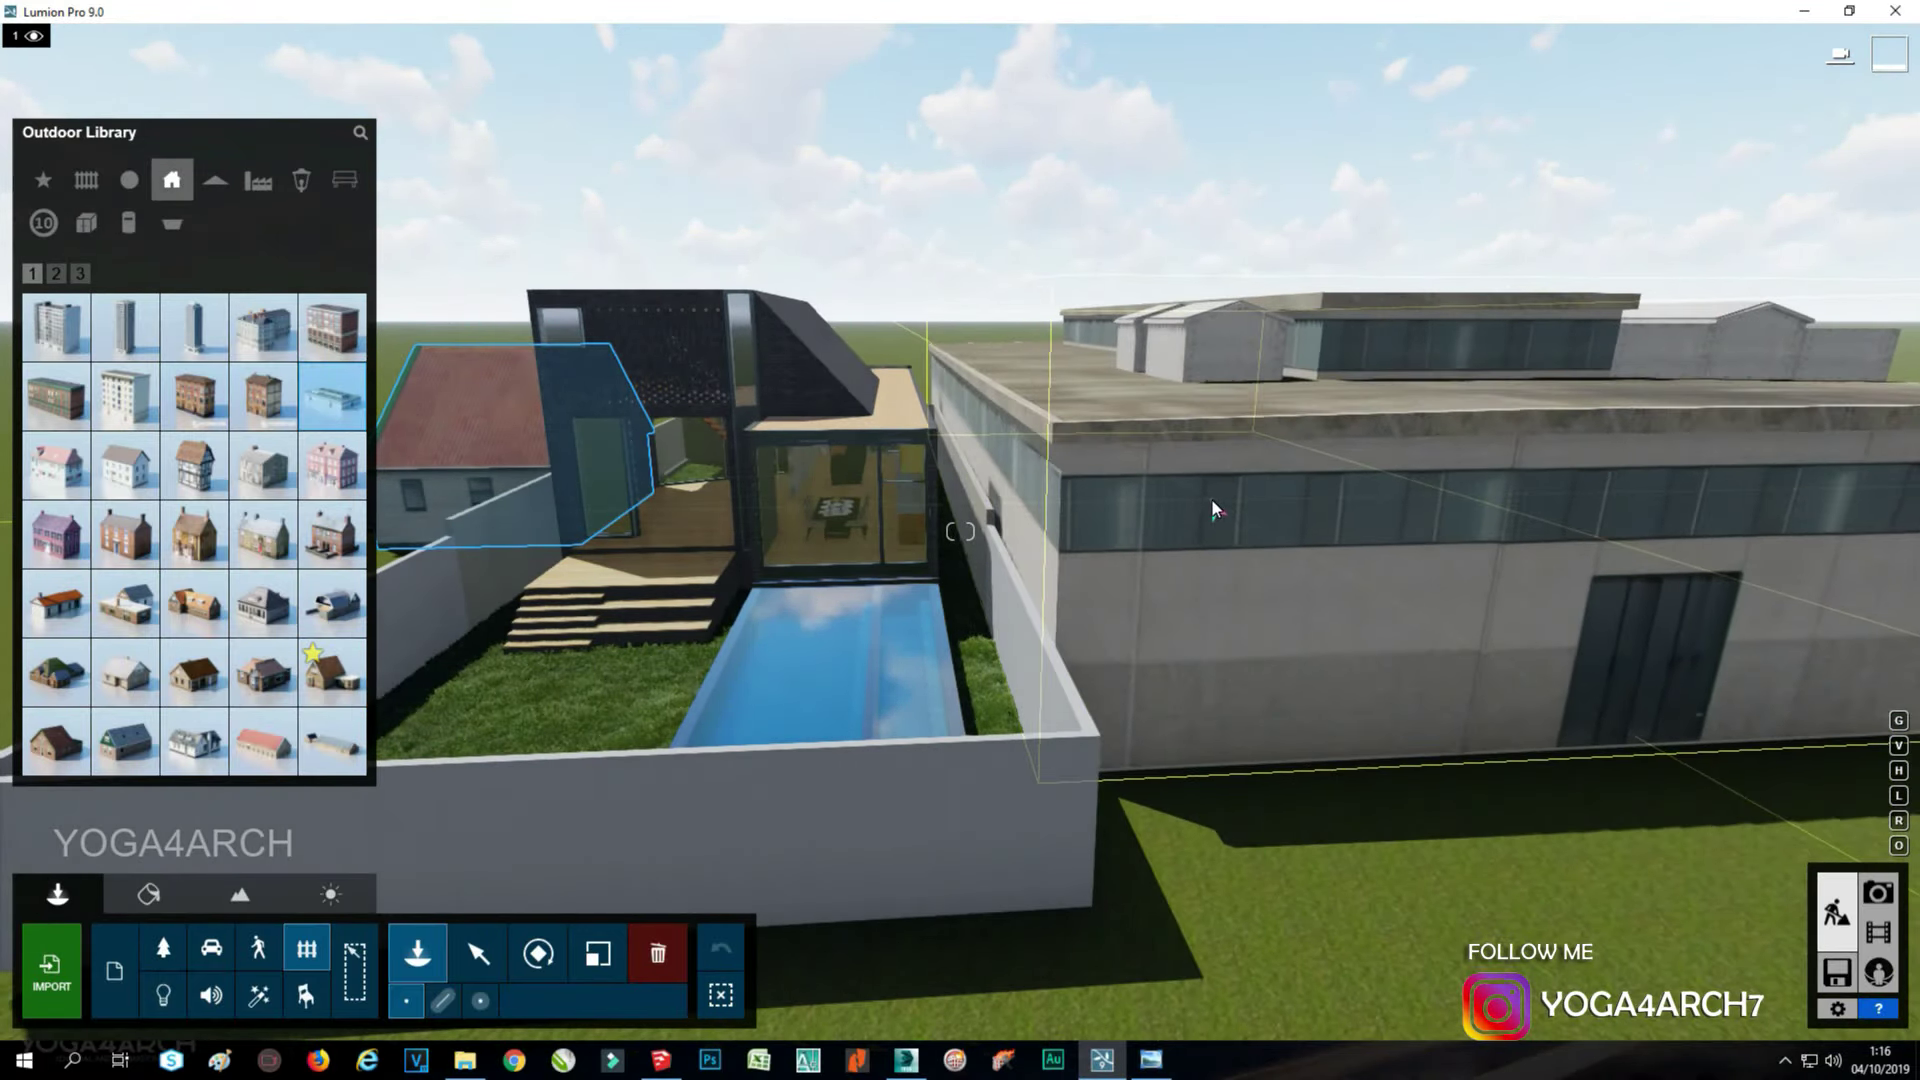
left_click(1180, 474)
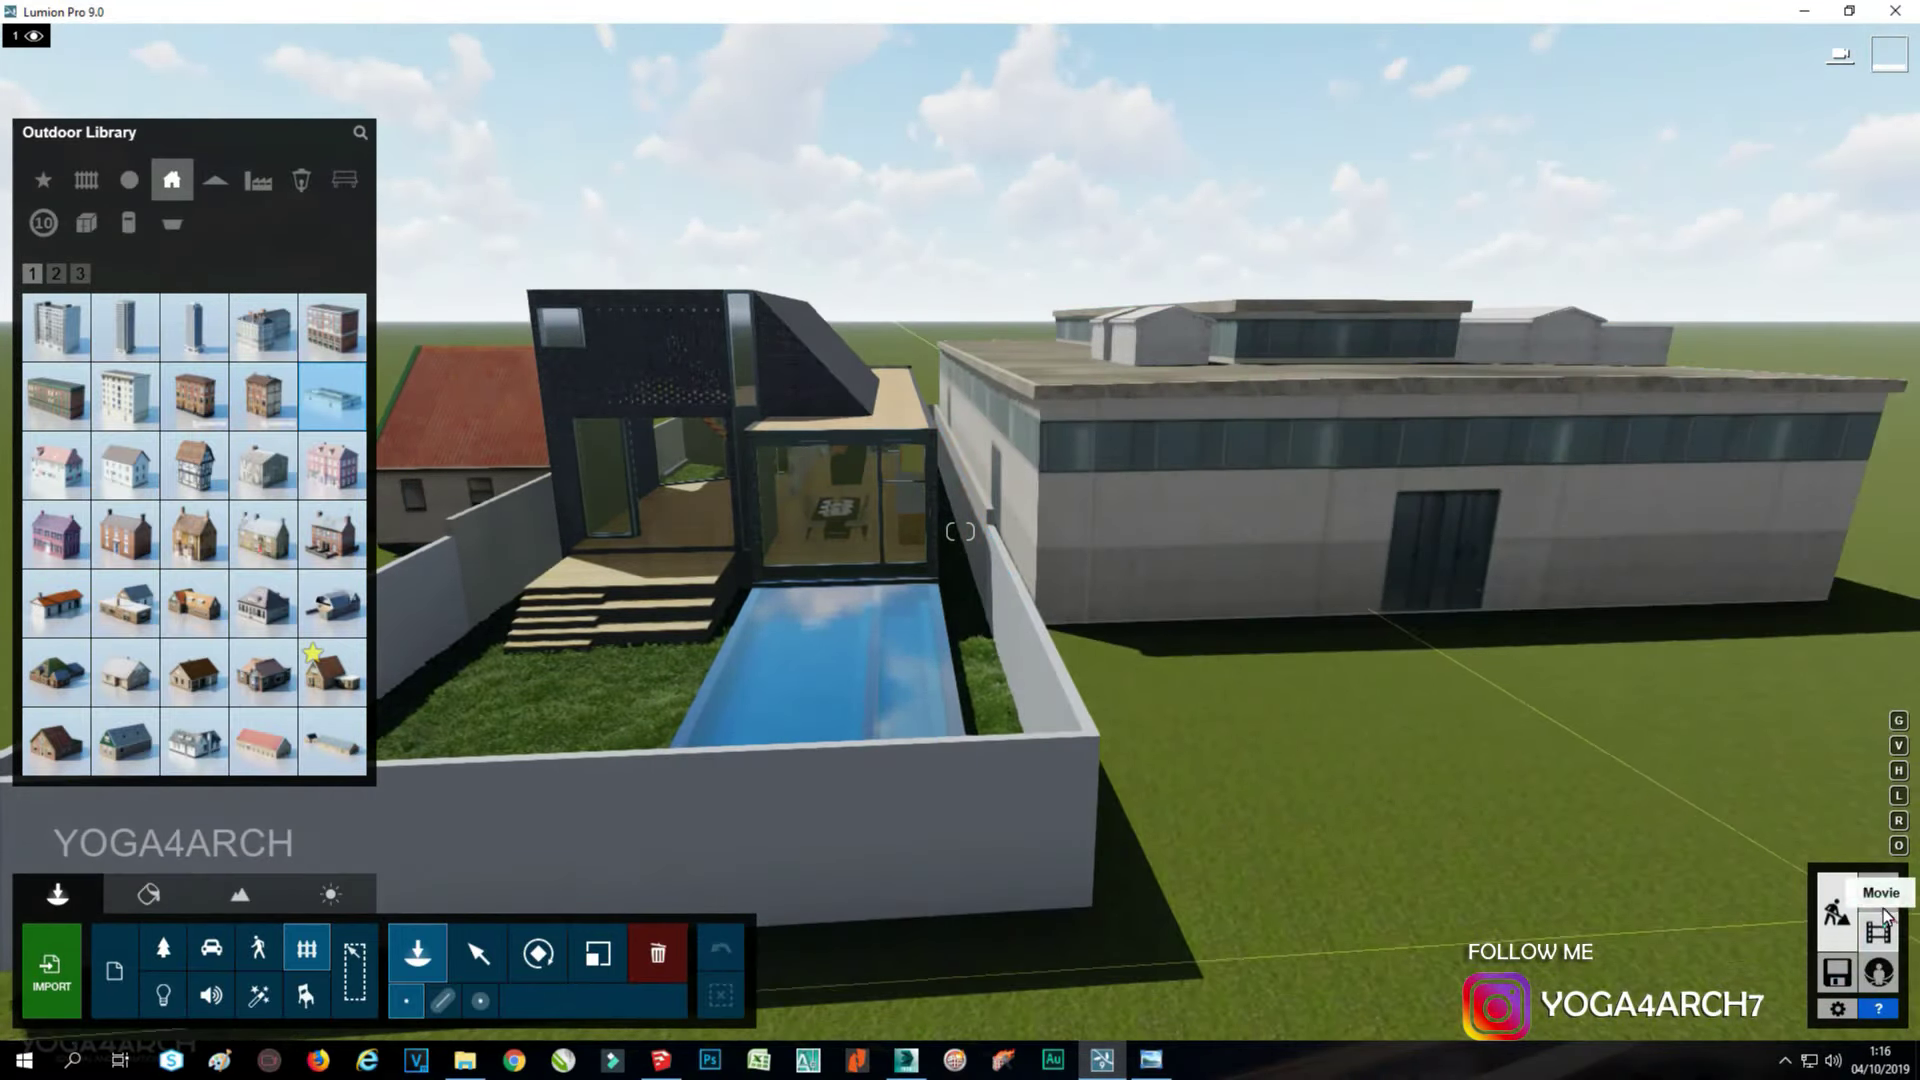
left_click(1880, 900)
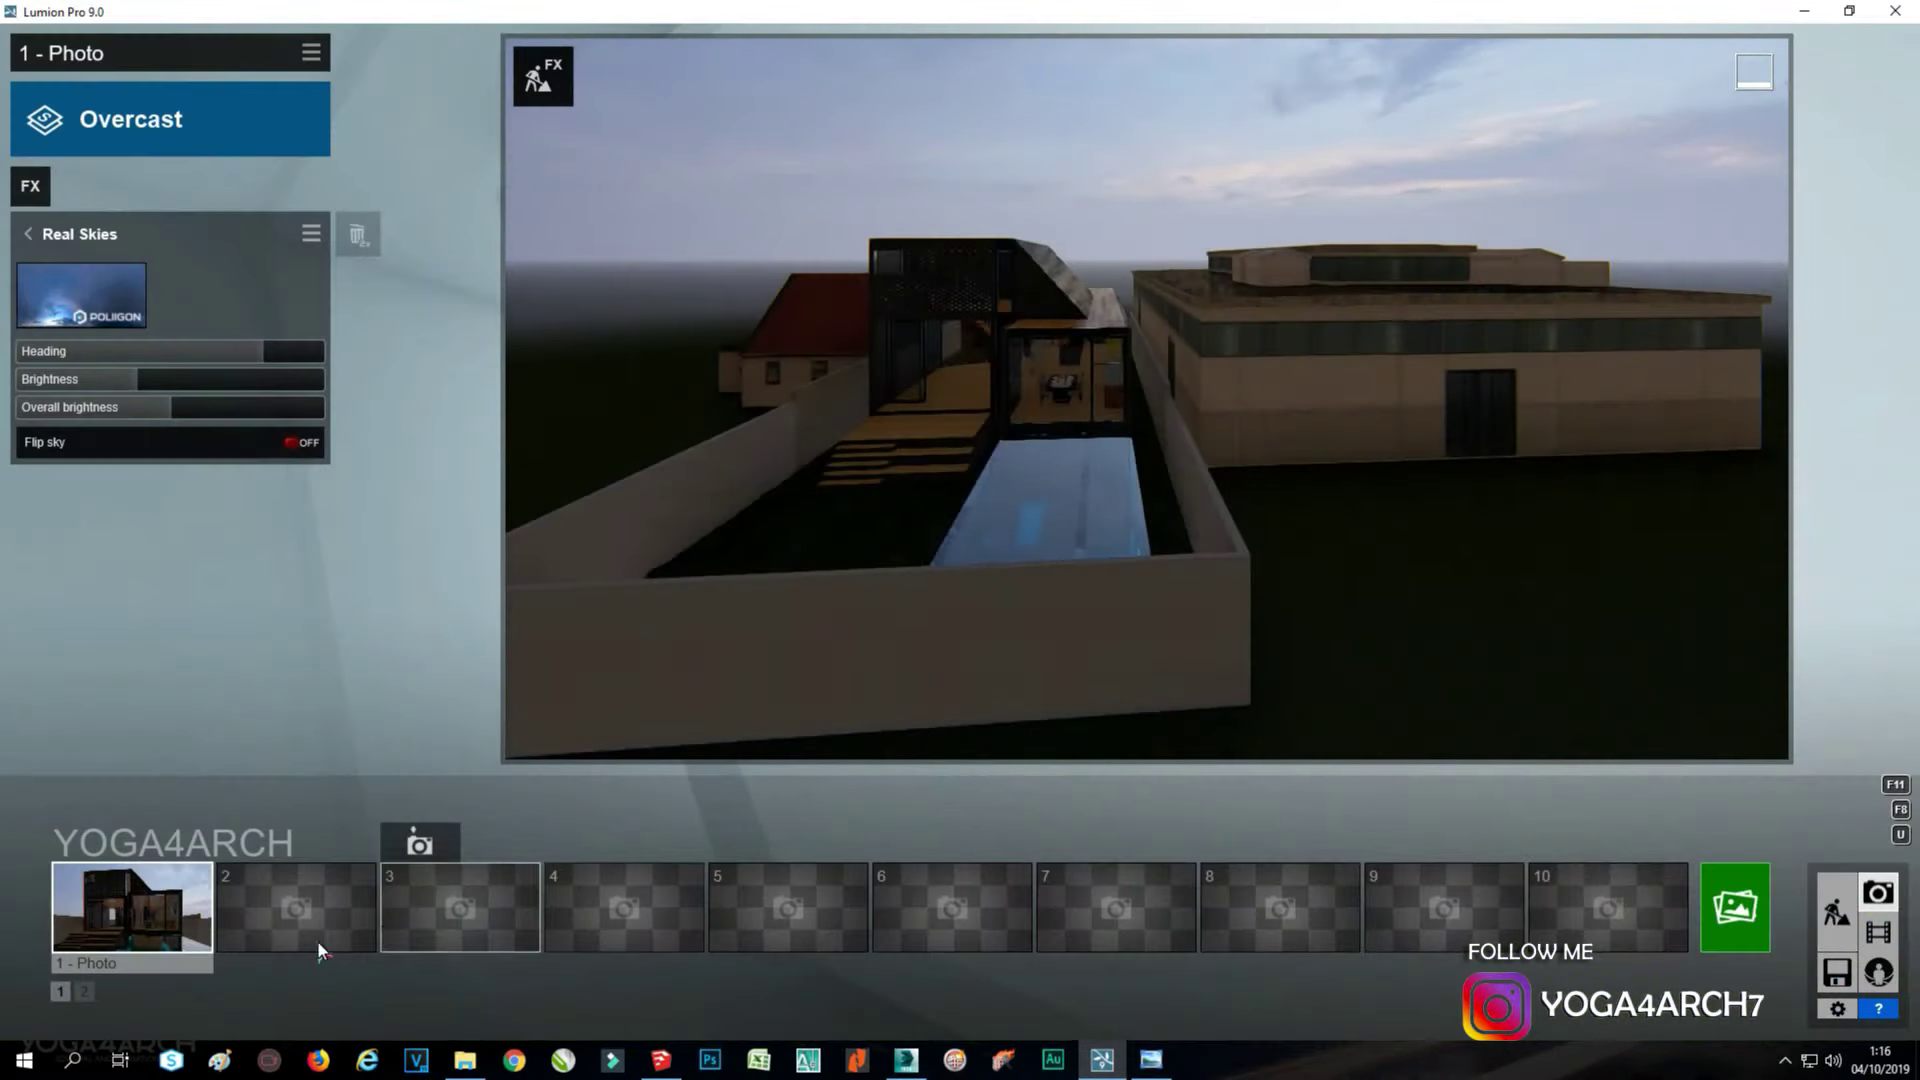
left_click(172, 921)
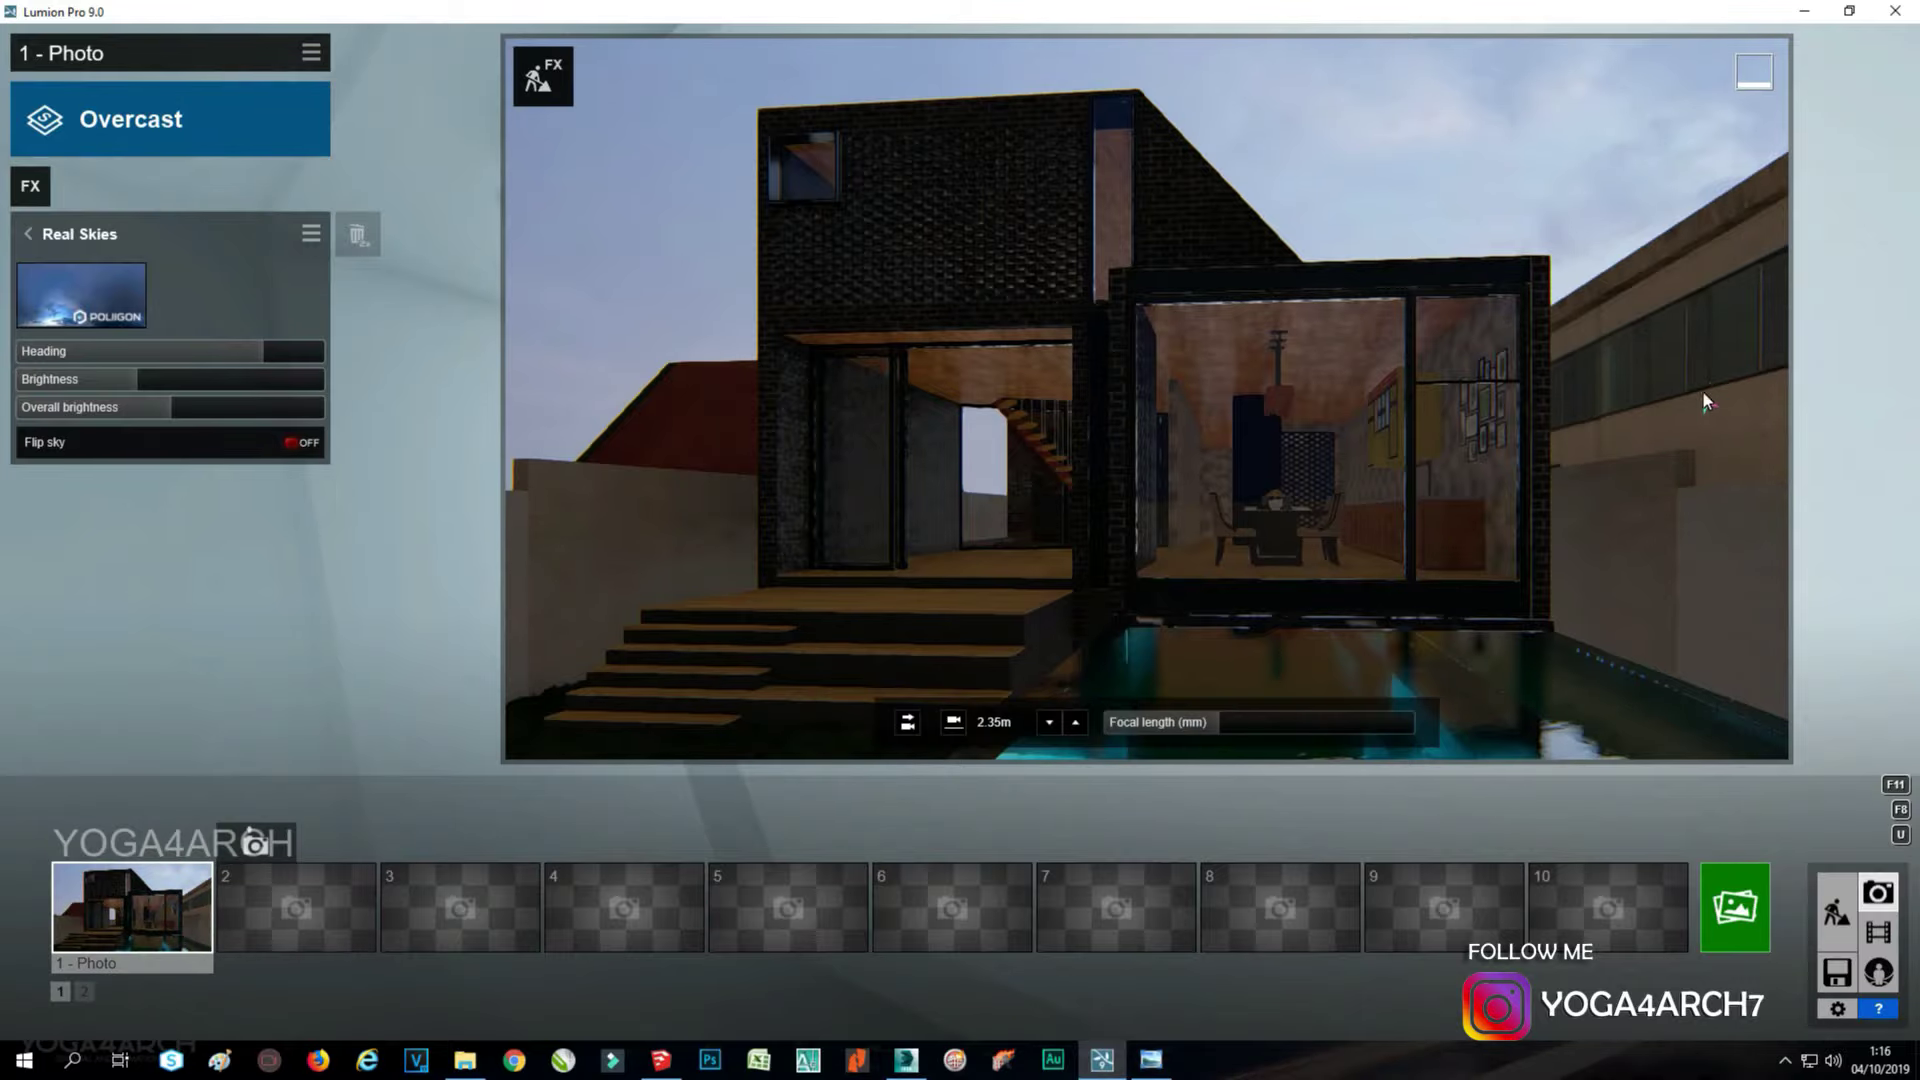
Delete the factory and the neighbouring house from the scene.
left_click(1836, 912)
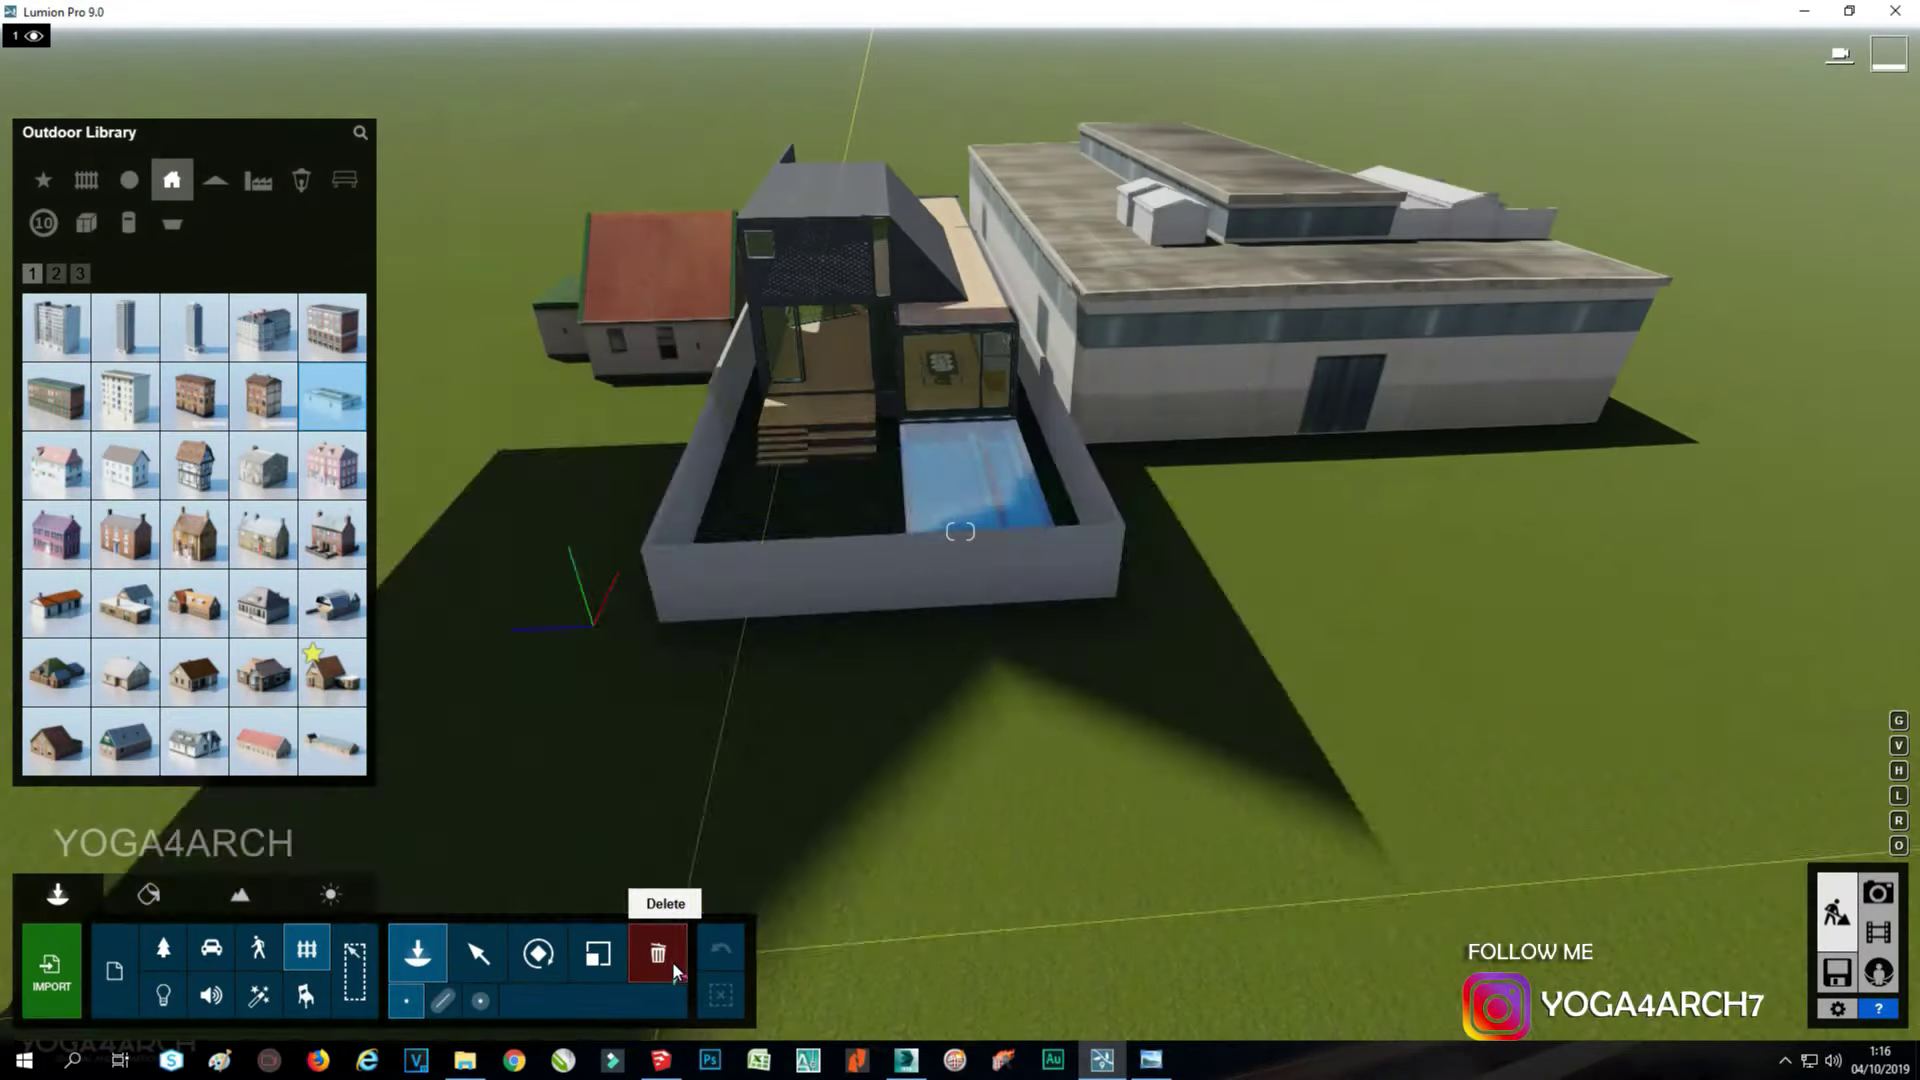
left_click(652, 952)
left_click(651, 343)
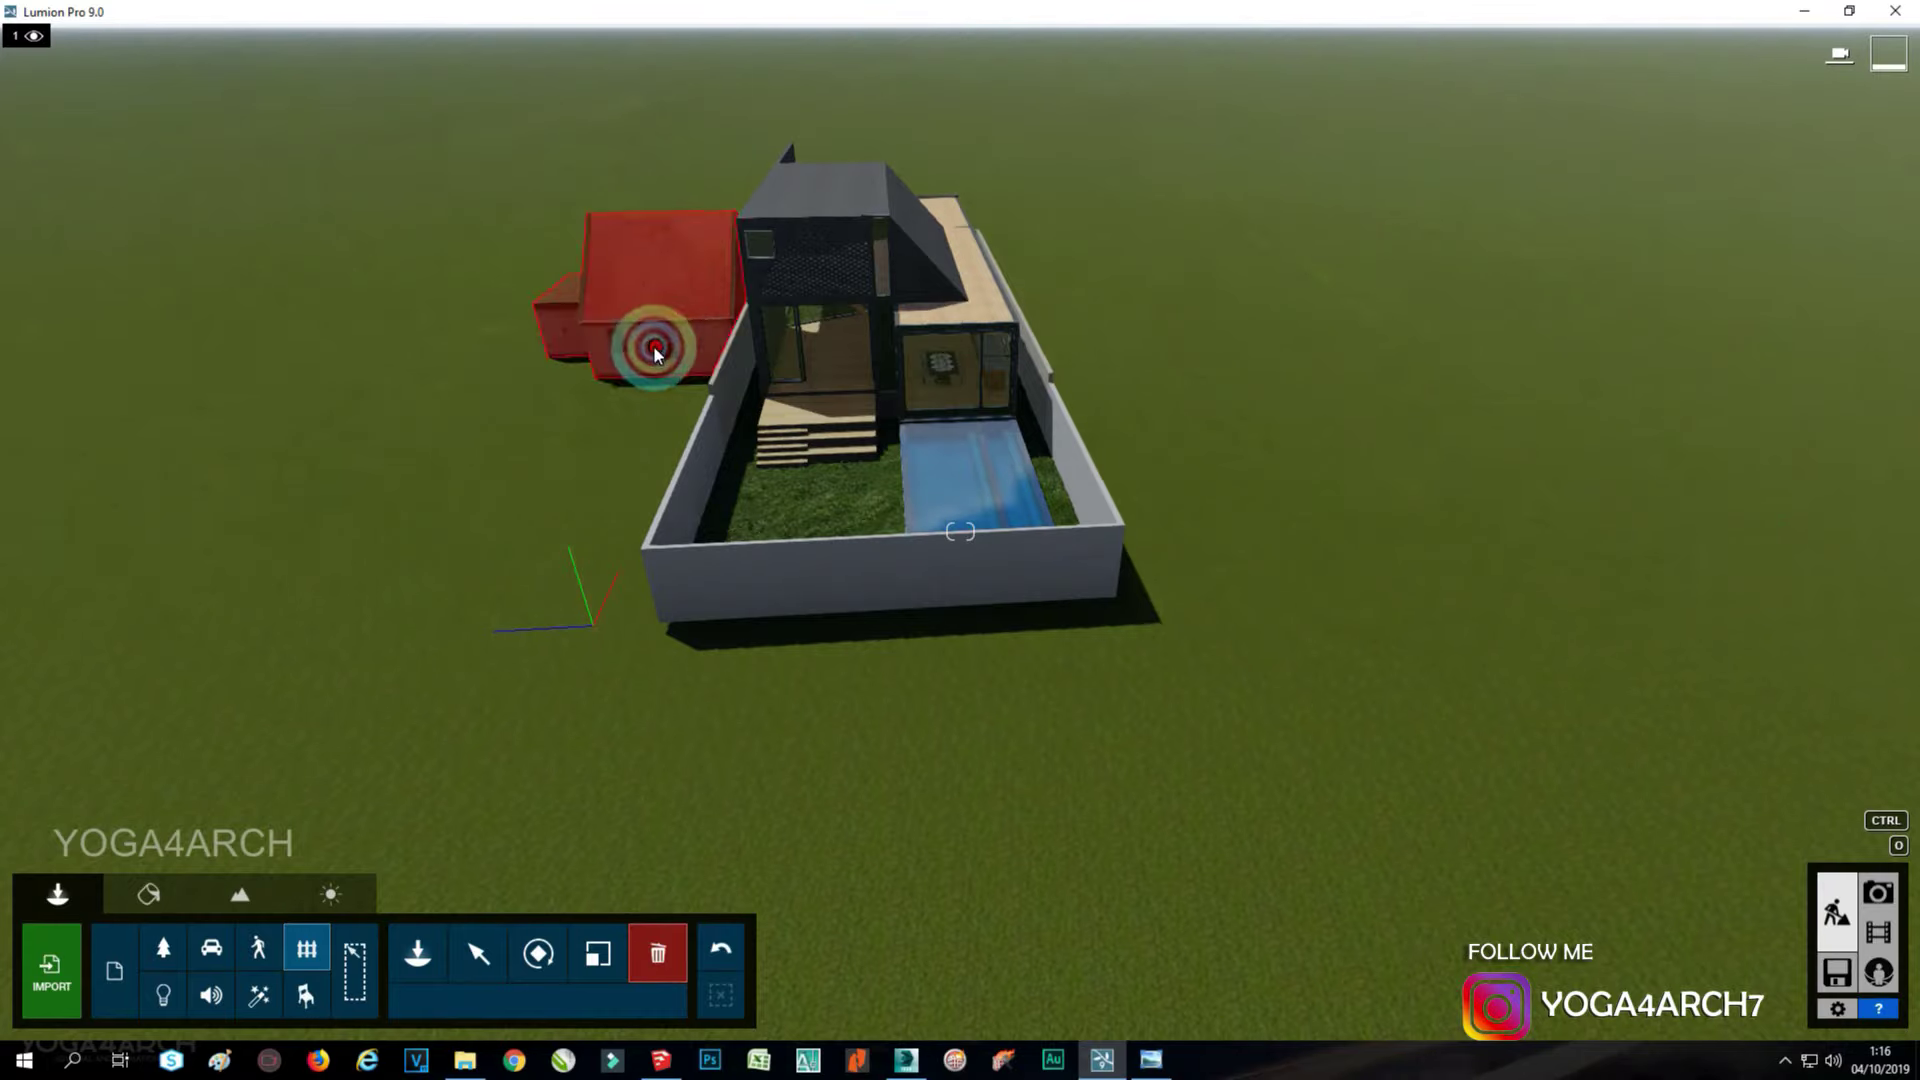
left_click(558, 455)
In Photo 1, raise the sky's overall brightness to 1.6 and lower its heading.
left_click(1877, 892)
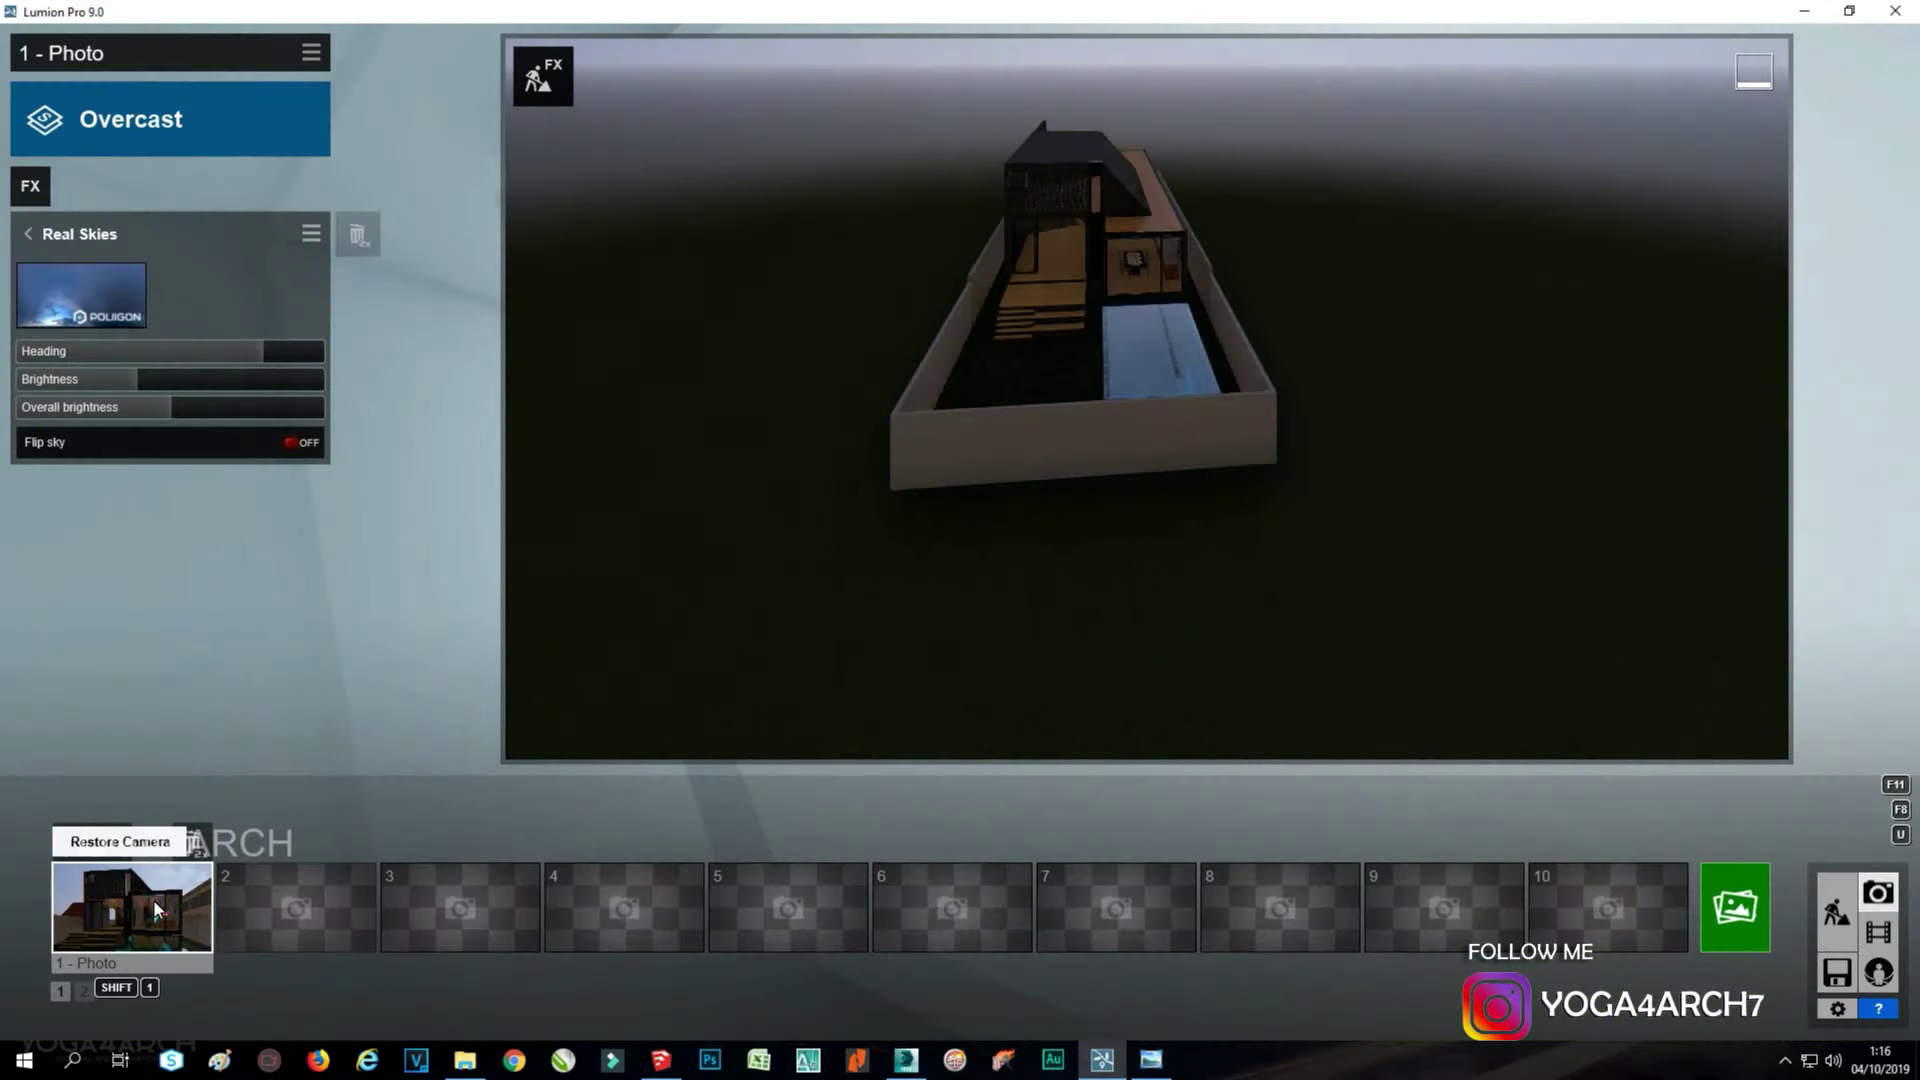
left_click(157, 908)
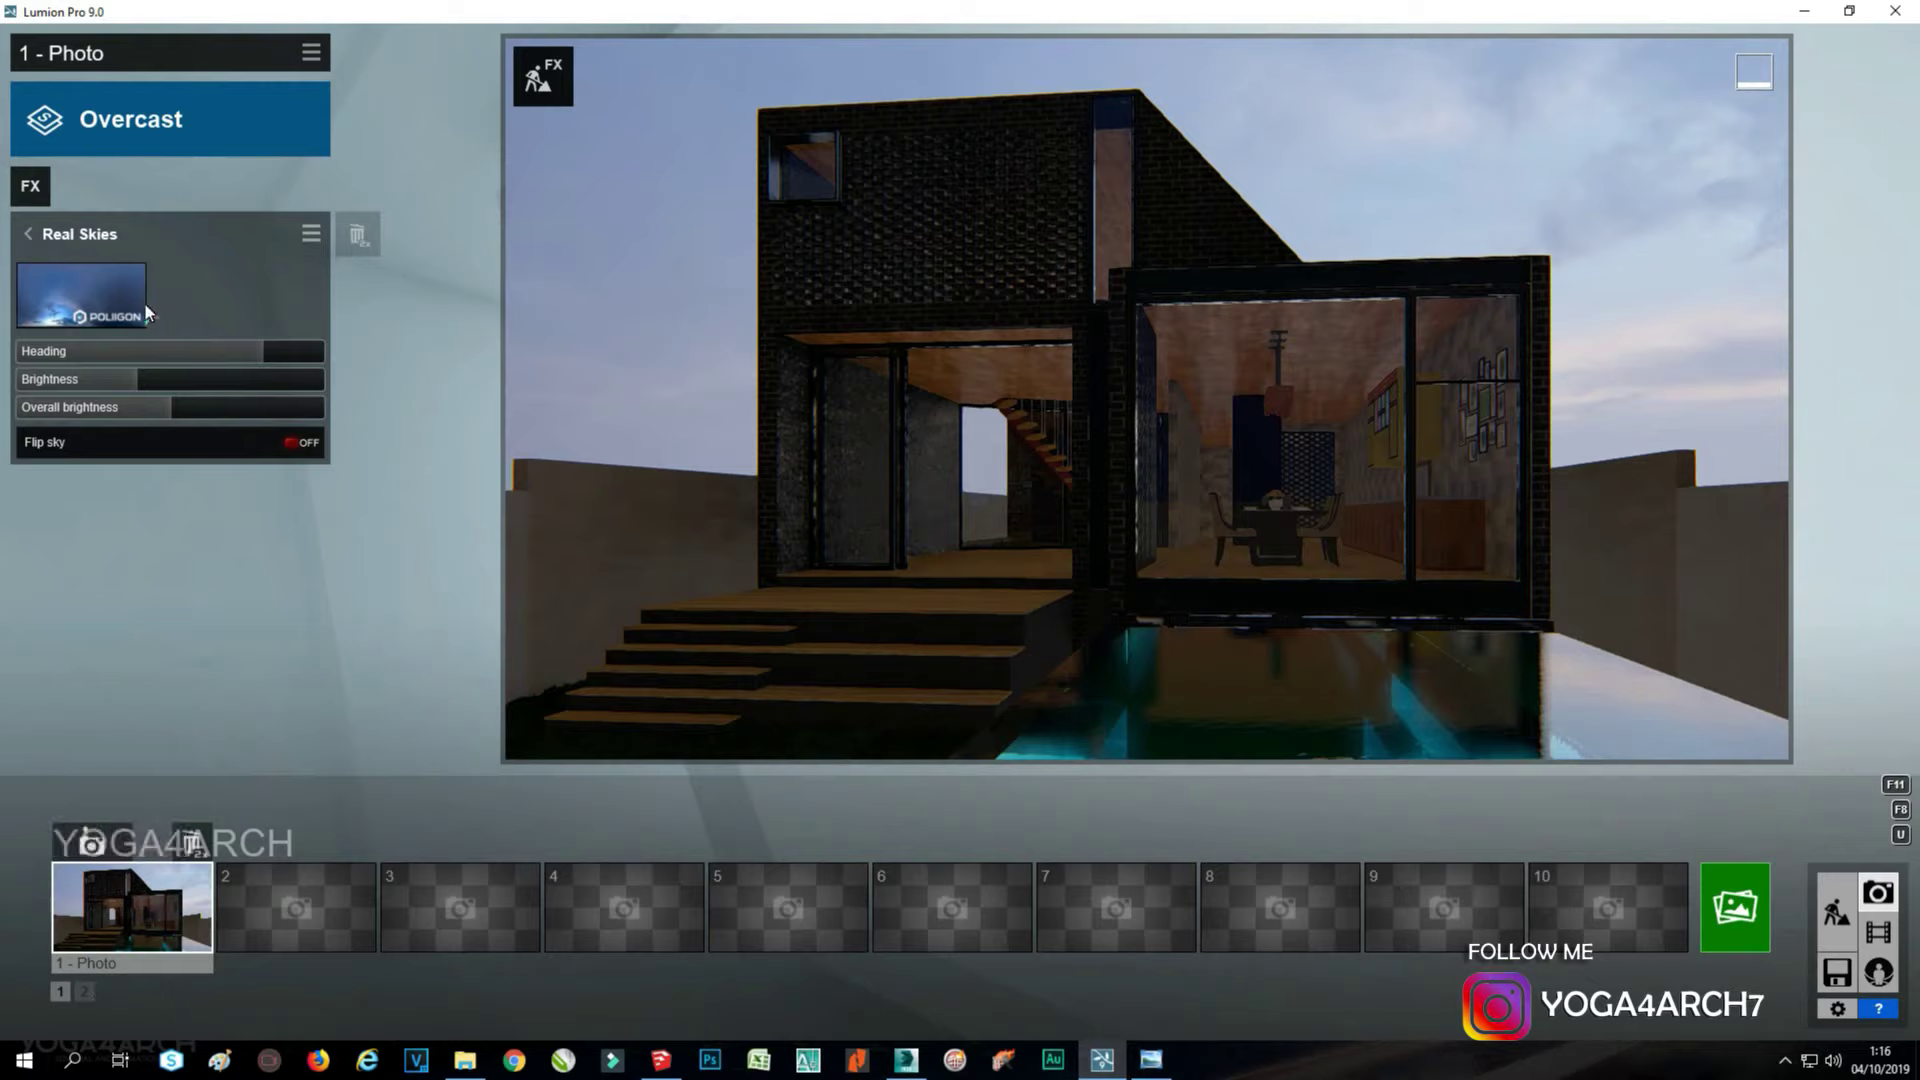
mouse_move(211, 415)
left_mouse_down()
mouse_move(267, 417)
mouse_move(180, 381)
mouse_move(80, 376)
mouse_move(116, 377)
left_mouse_up()
mouse_move(265, 350)
left_mouse_down()
mouse_move(163, 343)
mouse_move(352, 362)
mouse_move(197, 343)
mouse_move(240, 350)
left_mouse_up()
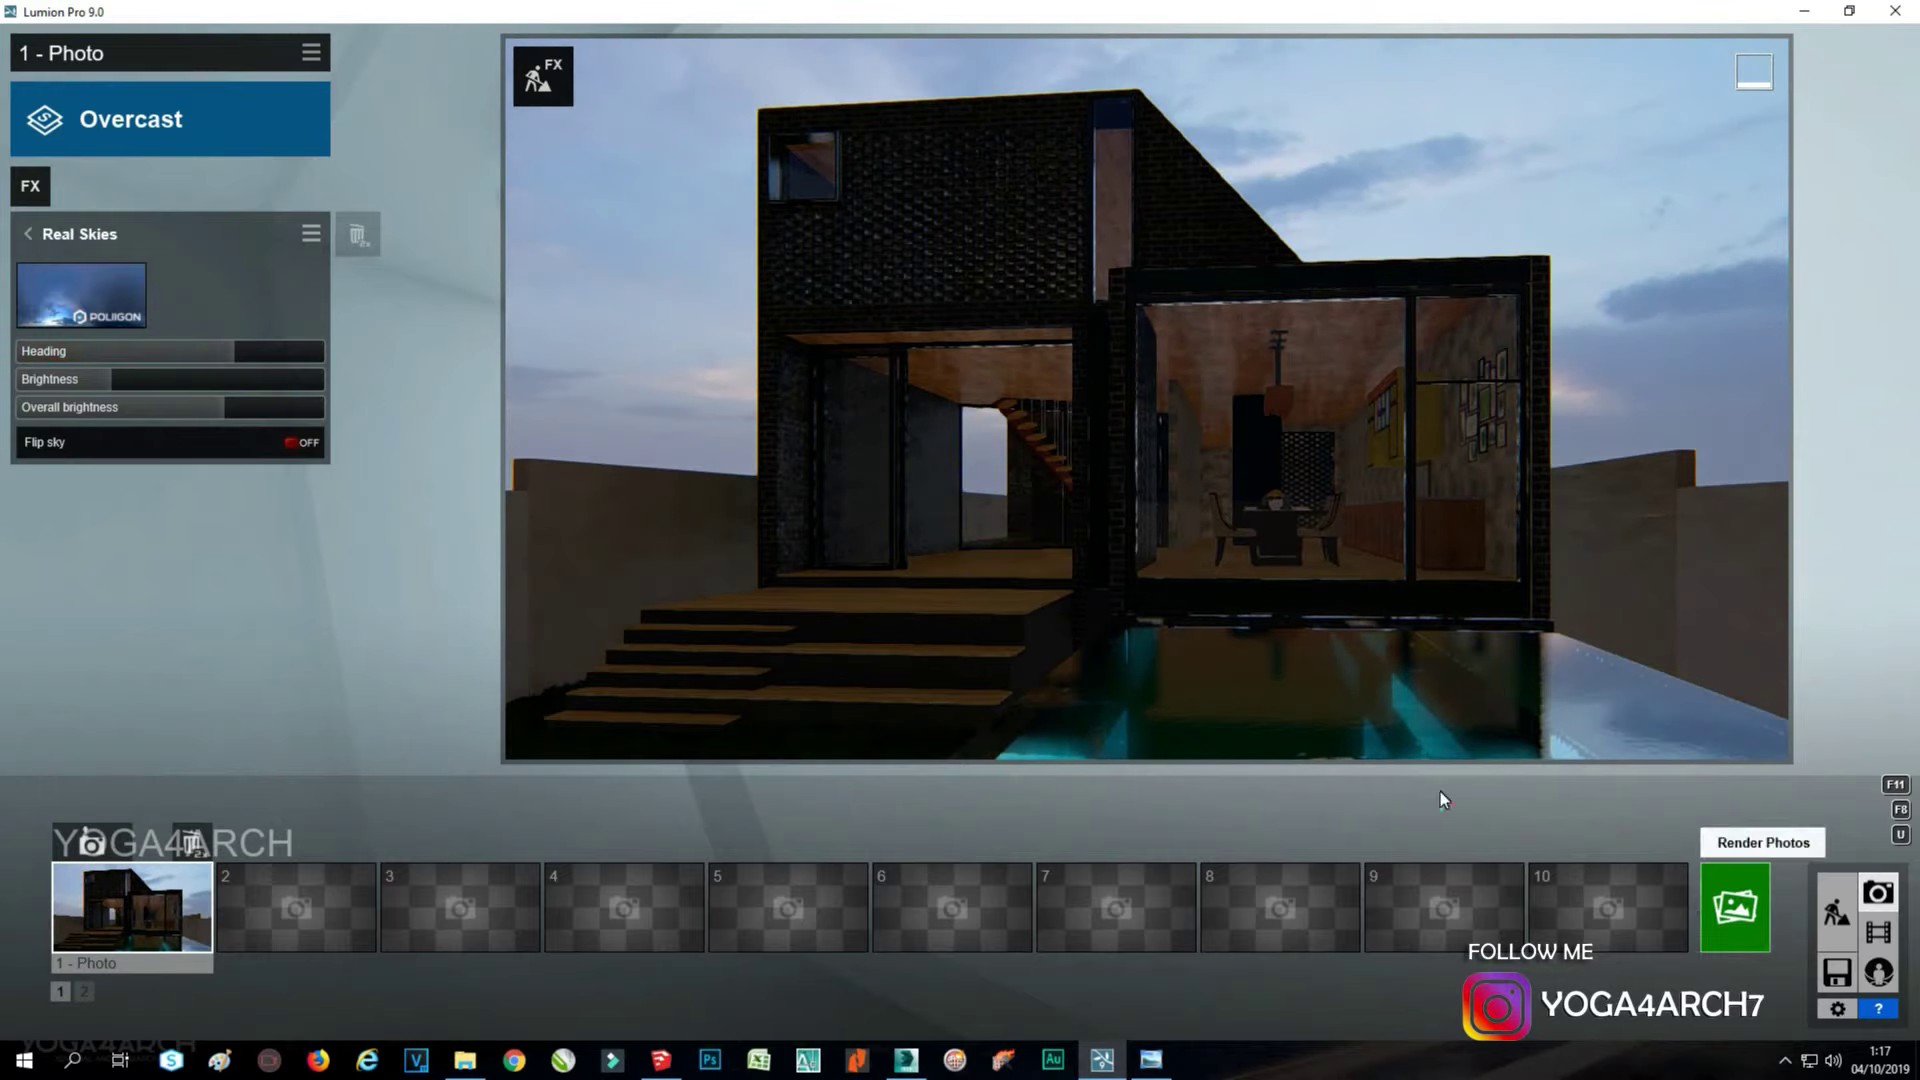
Add a Reflection effect with a new reflection plane.
left_click(30, 186)
left_click(516, 174)
left_click(1260, 326)
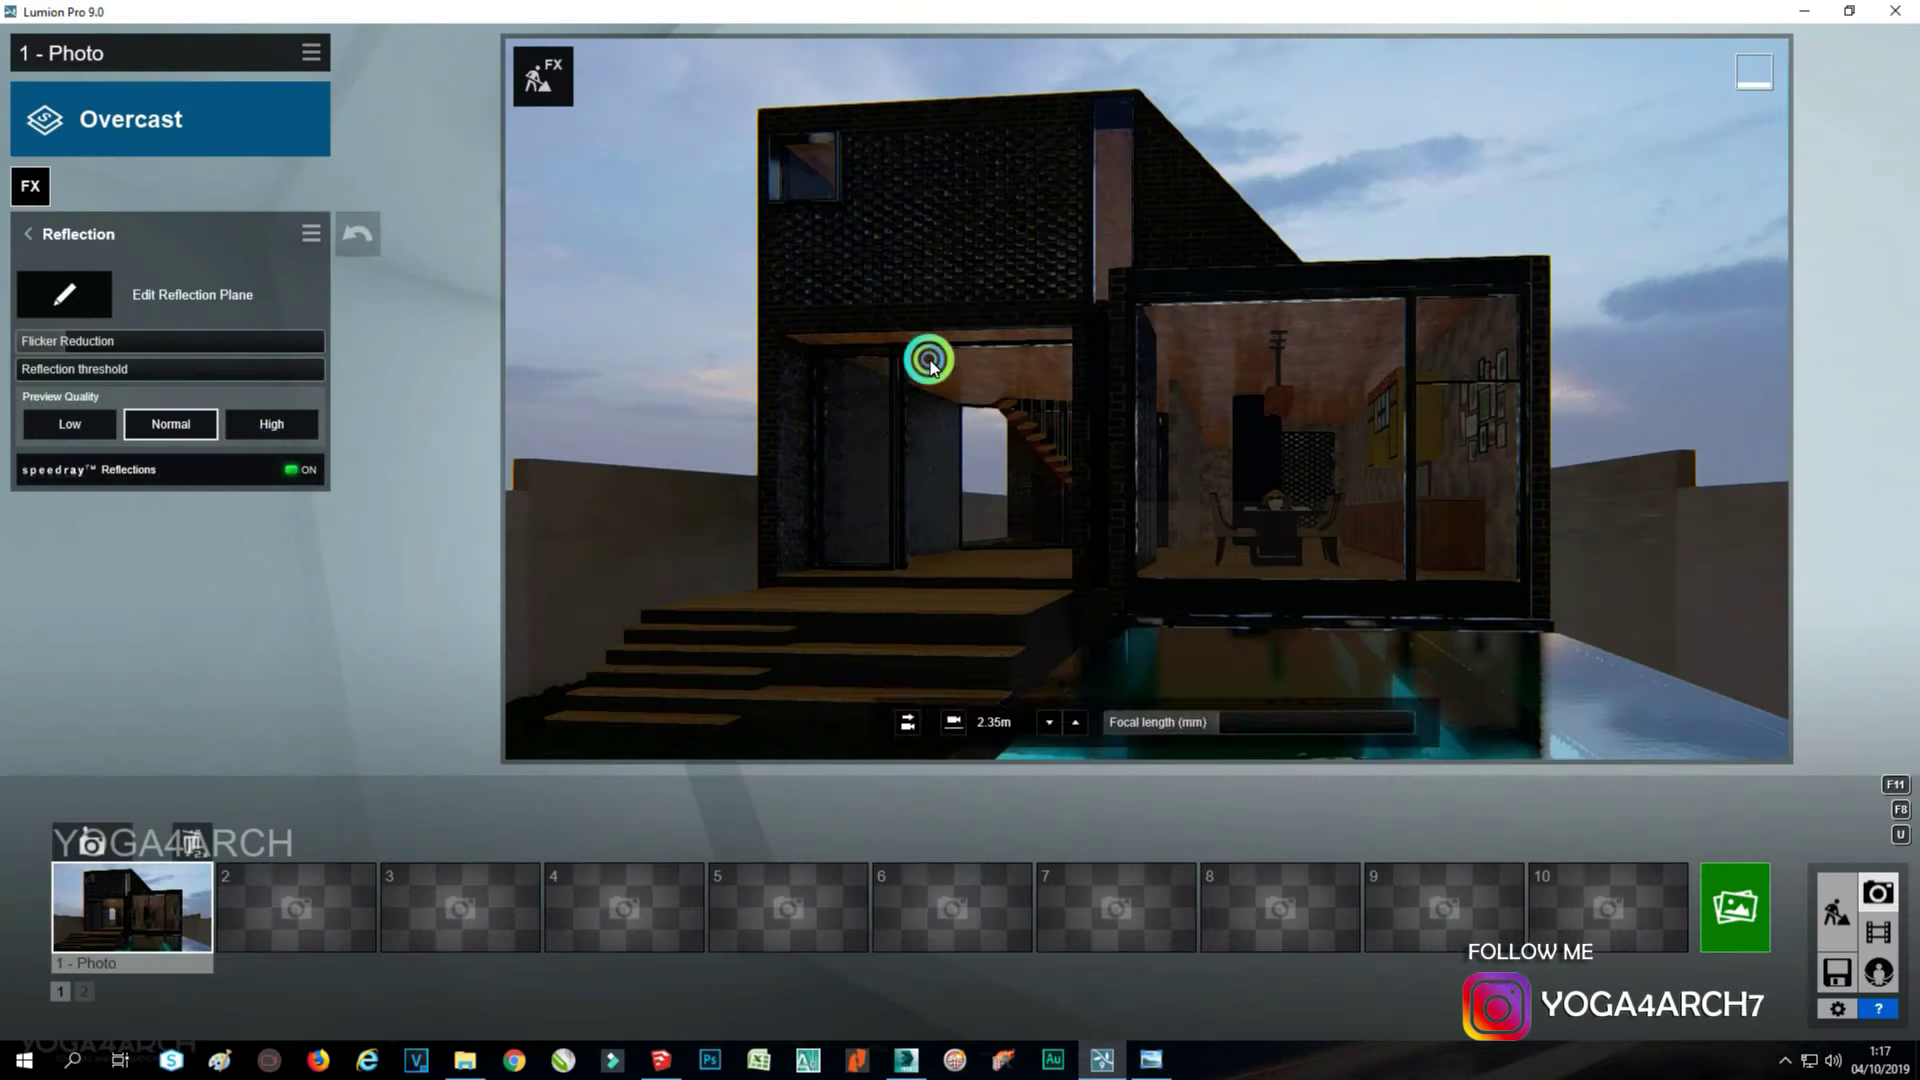
left_click(64, 294)
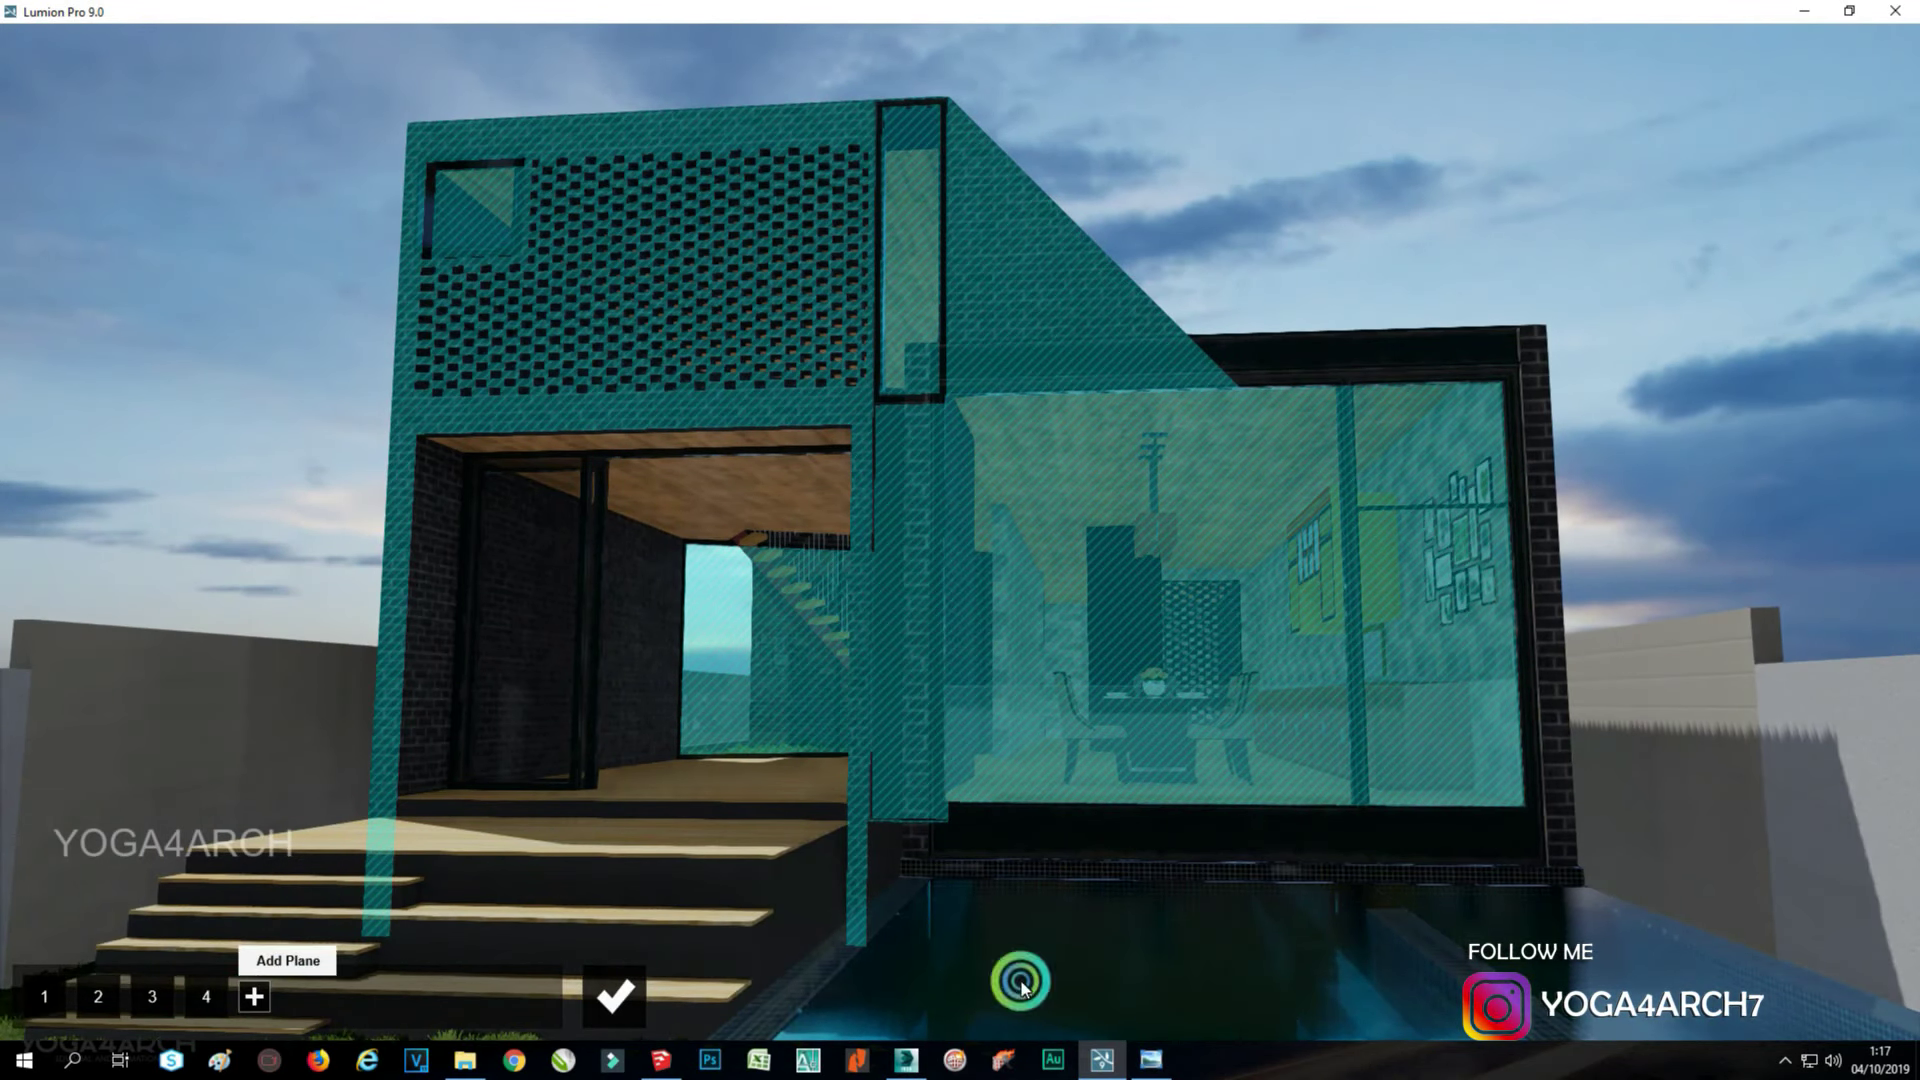
left_click(1022, 987)
left_click(629, 1000)
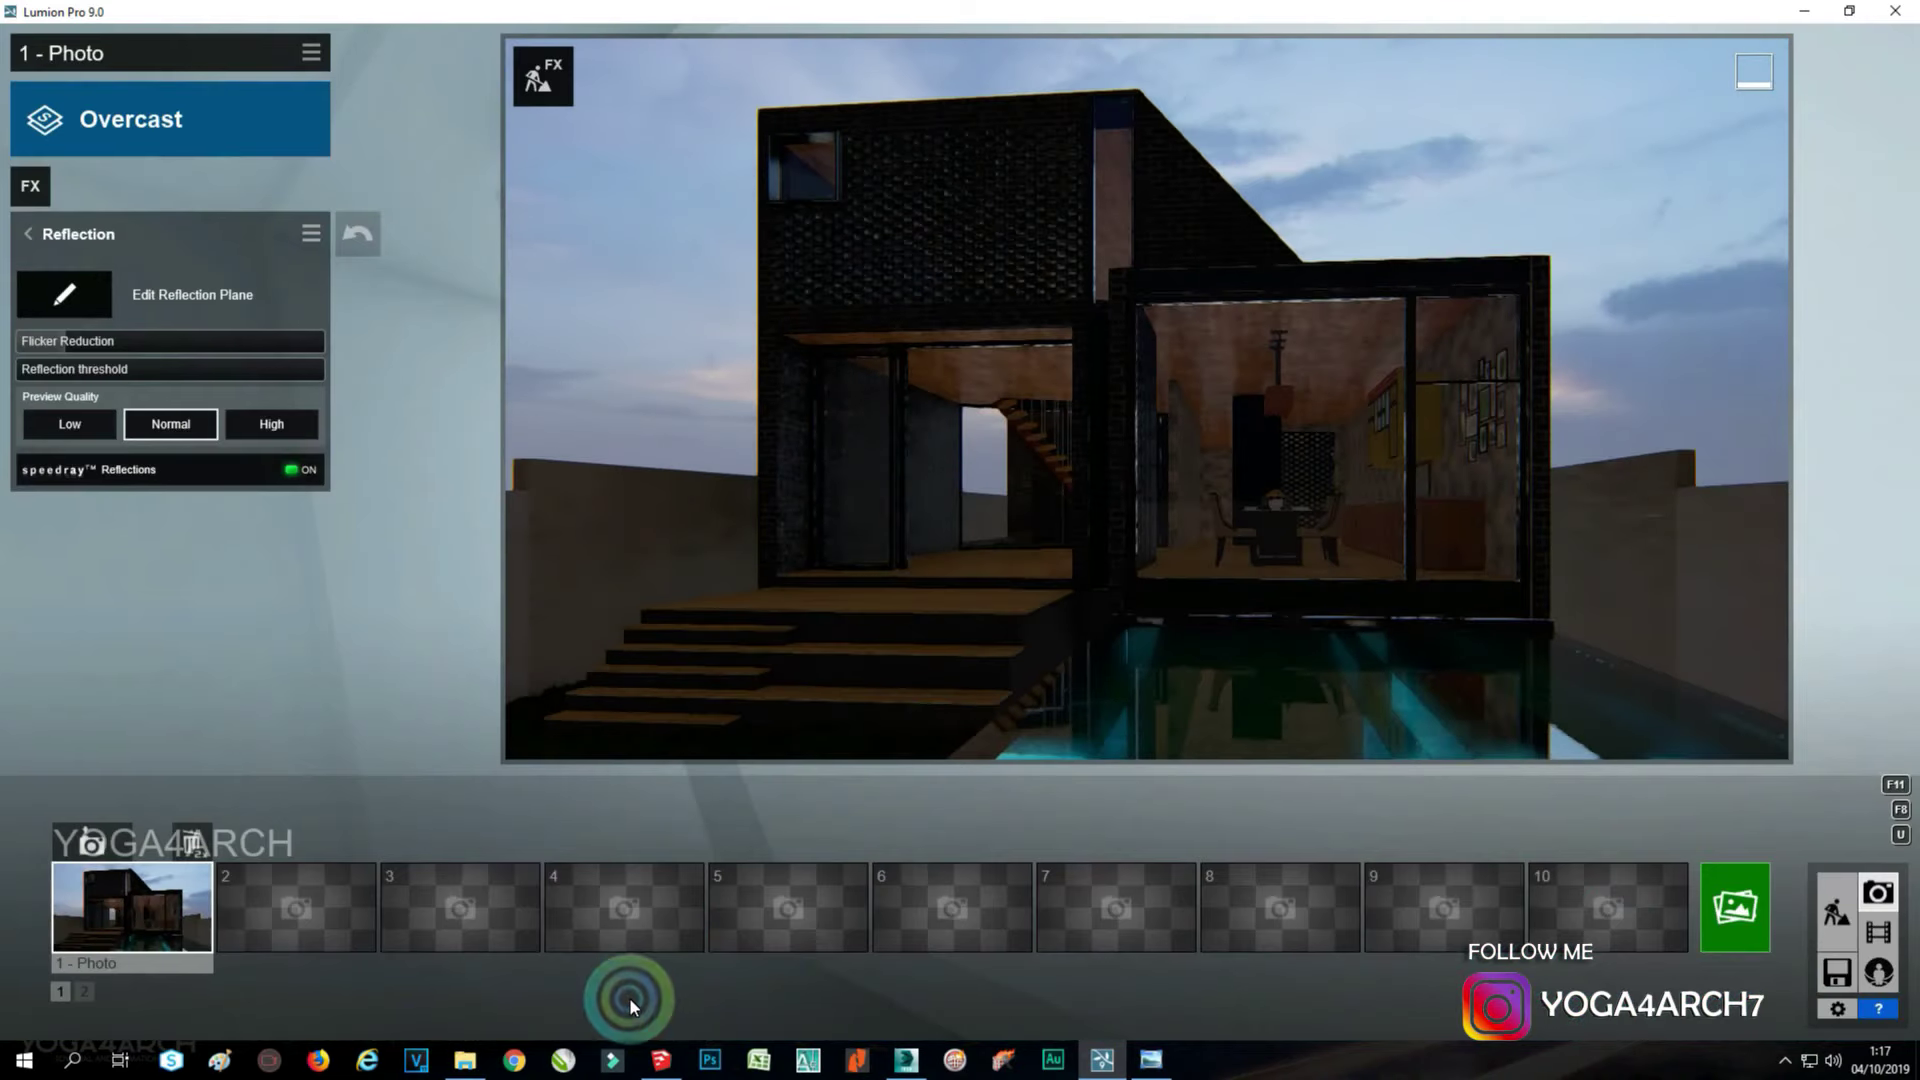
mouse_move(1146, 450)
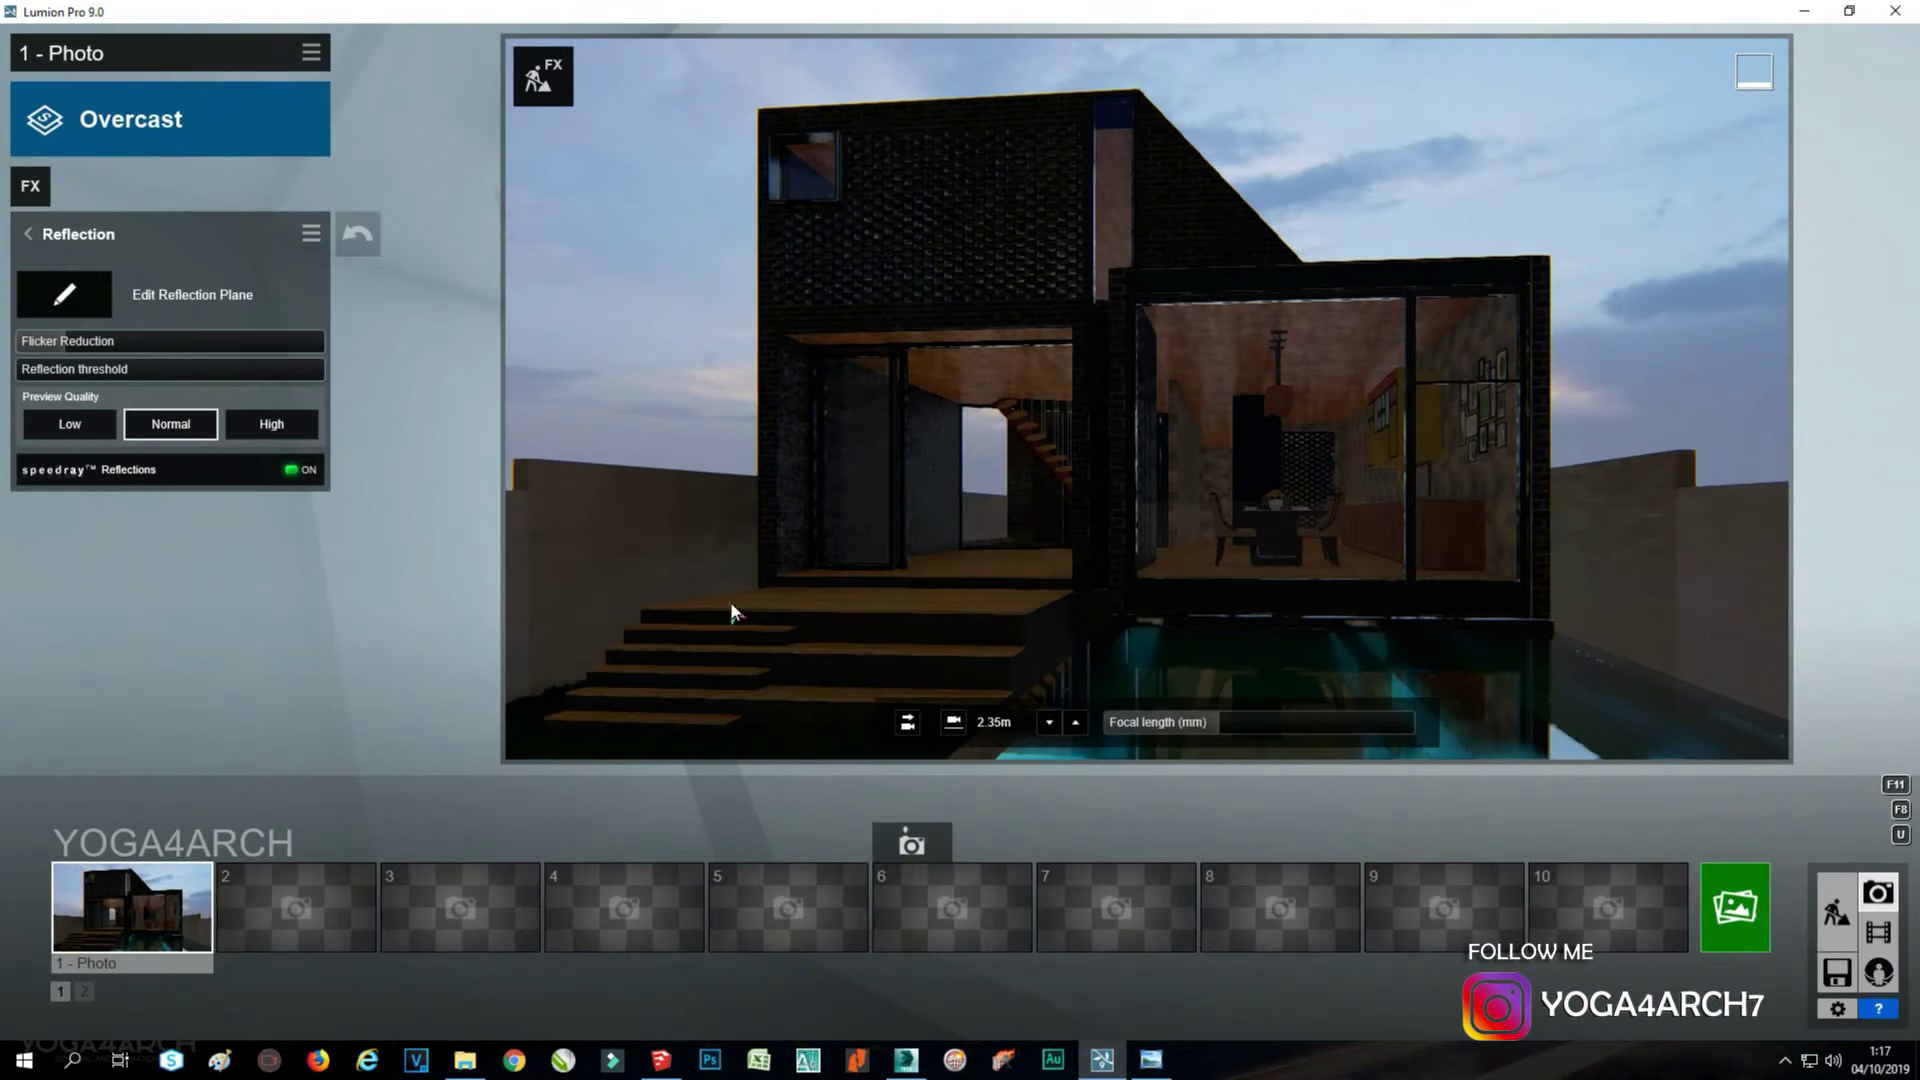
Render the photo at 1920x1080, overwriting the earlier image file.
left_click(1734, 906)
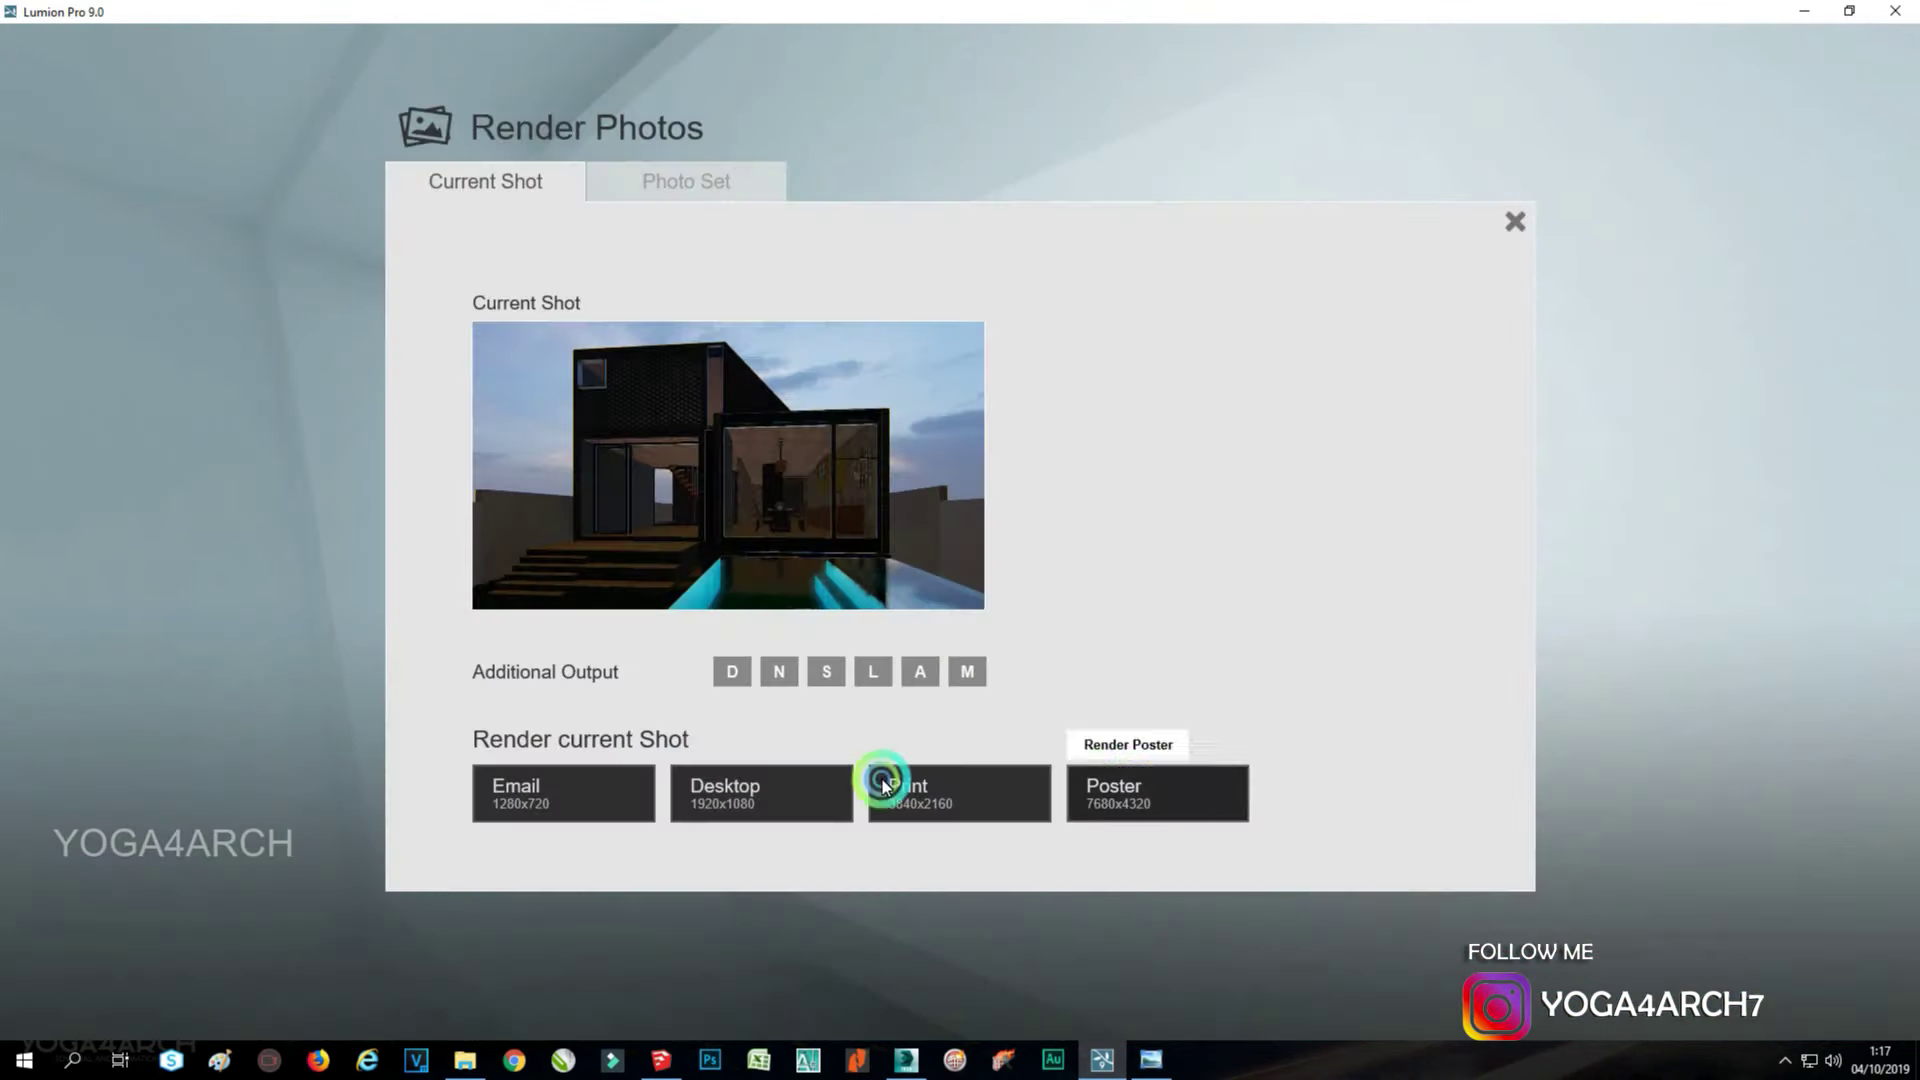
left_click(759, 793)
key("Return")
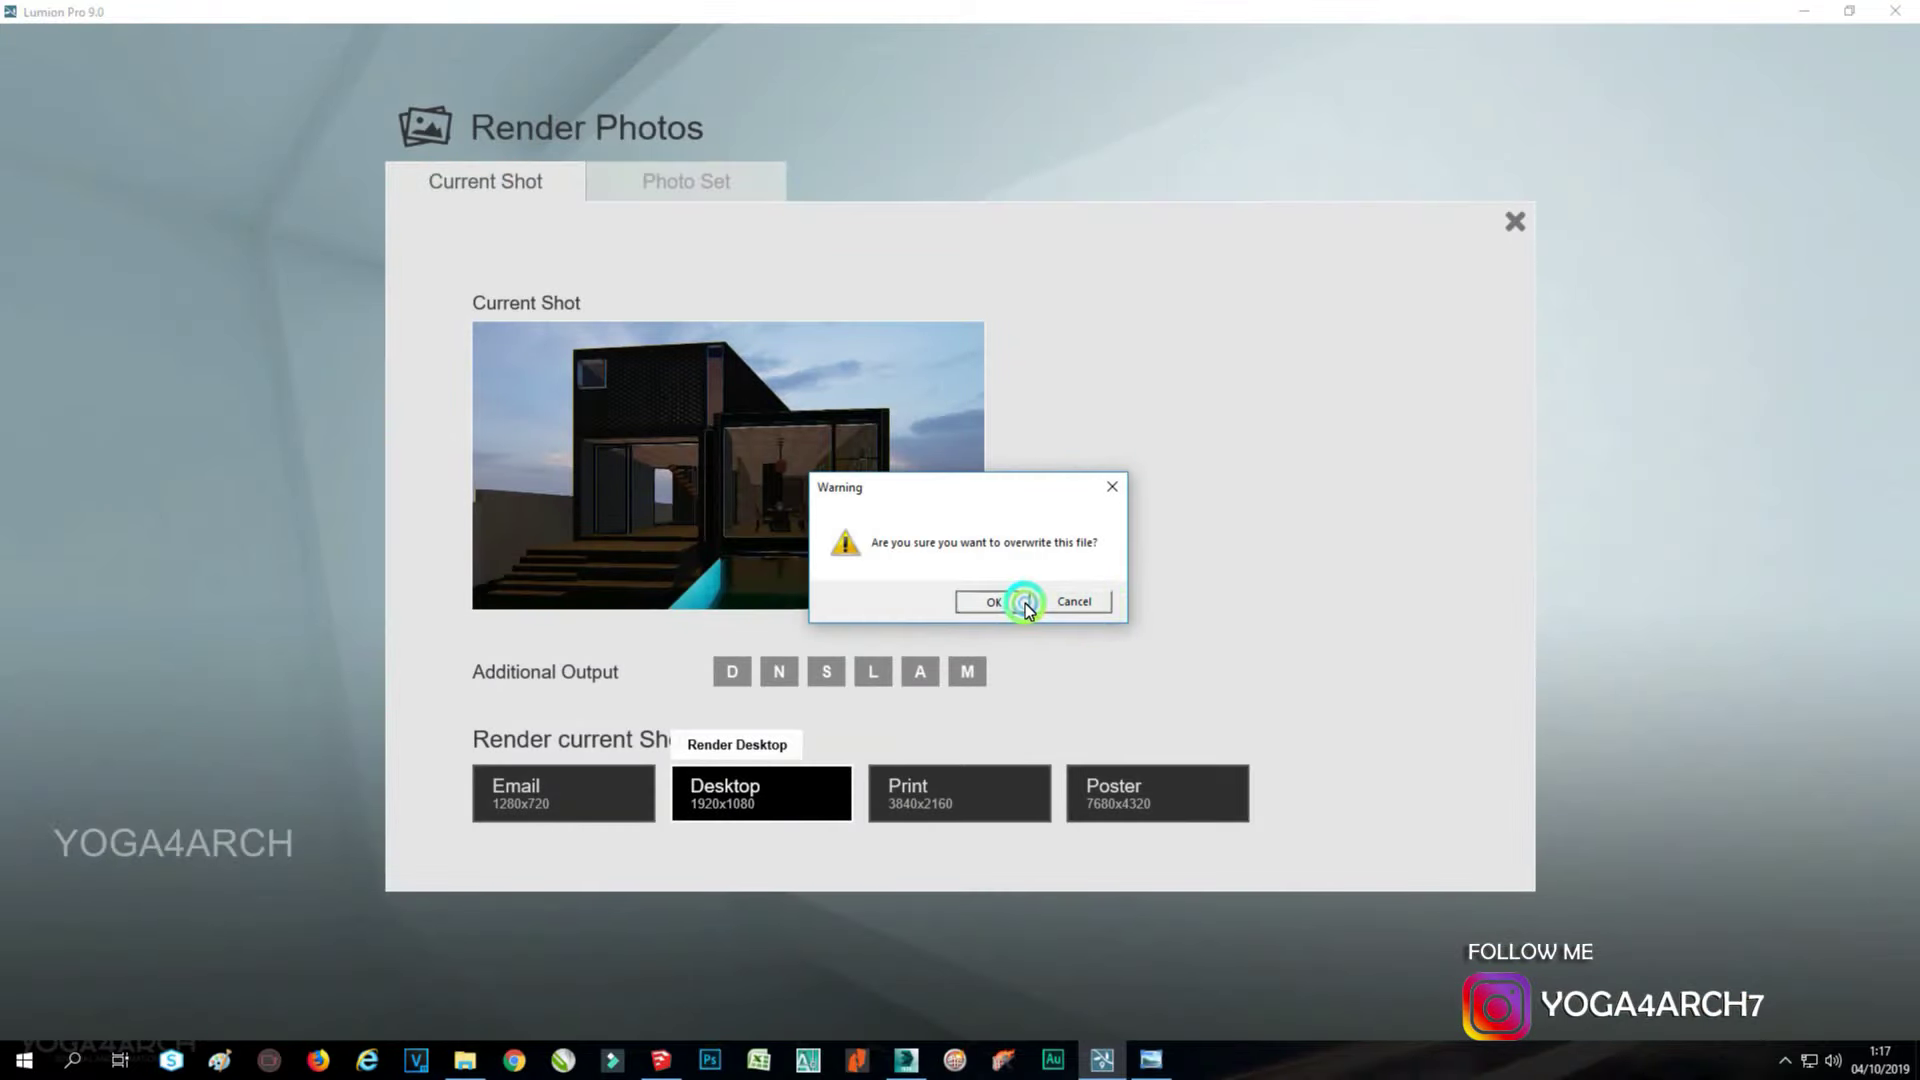
left_click(1024, 602)
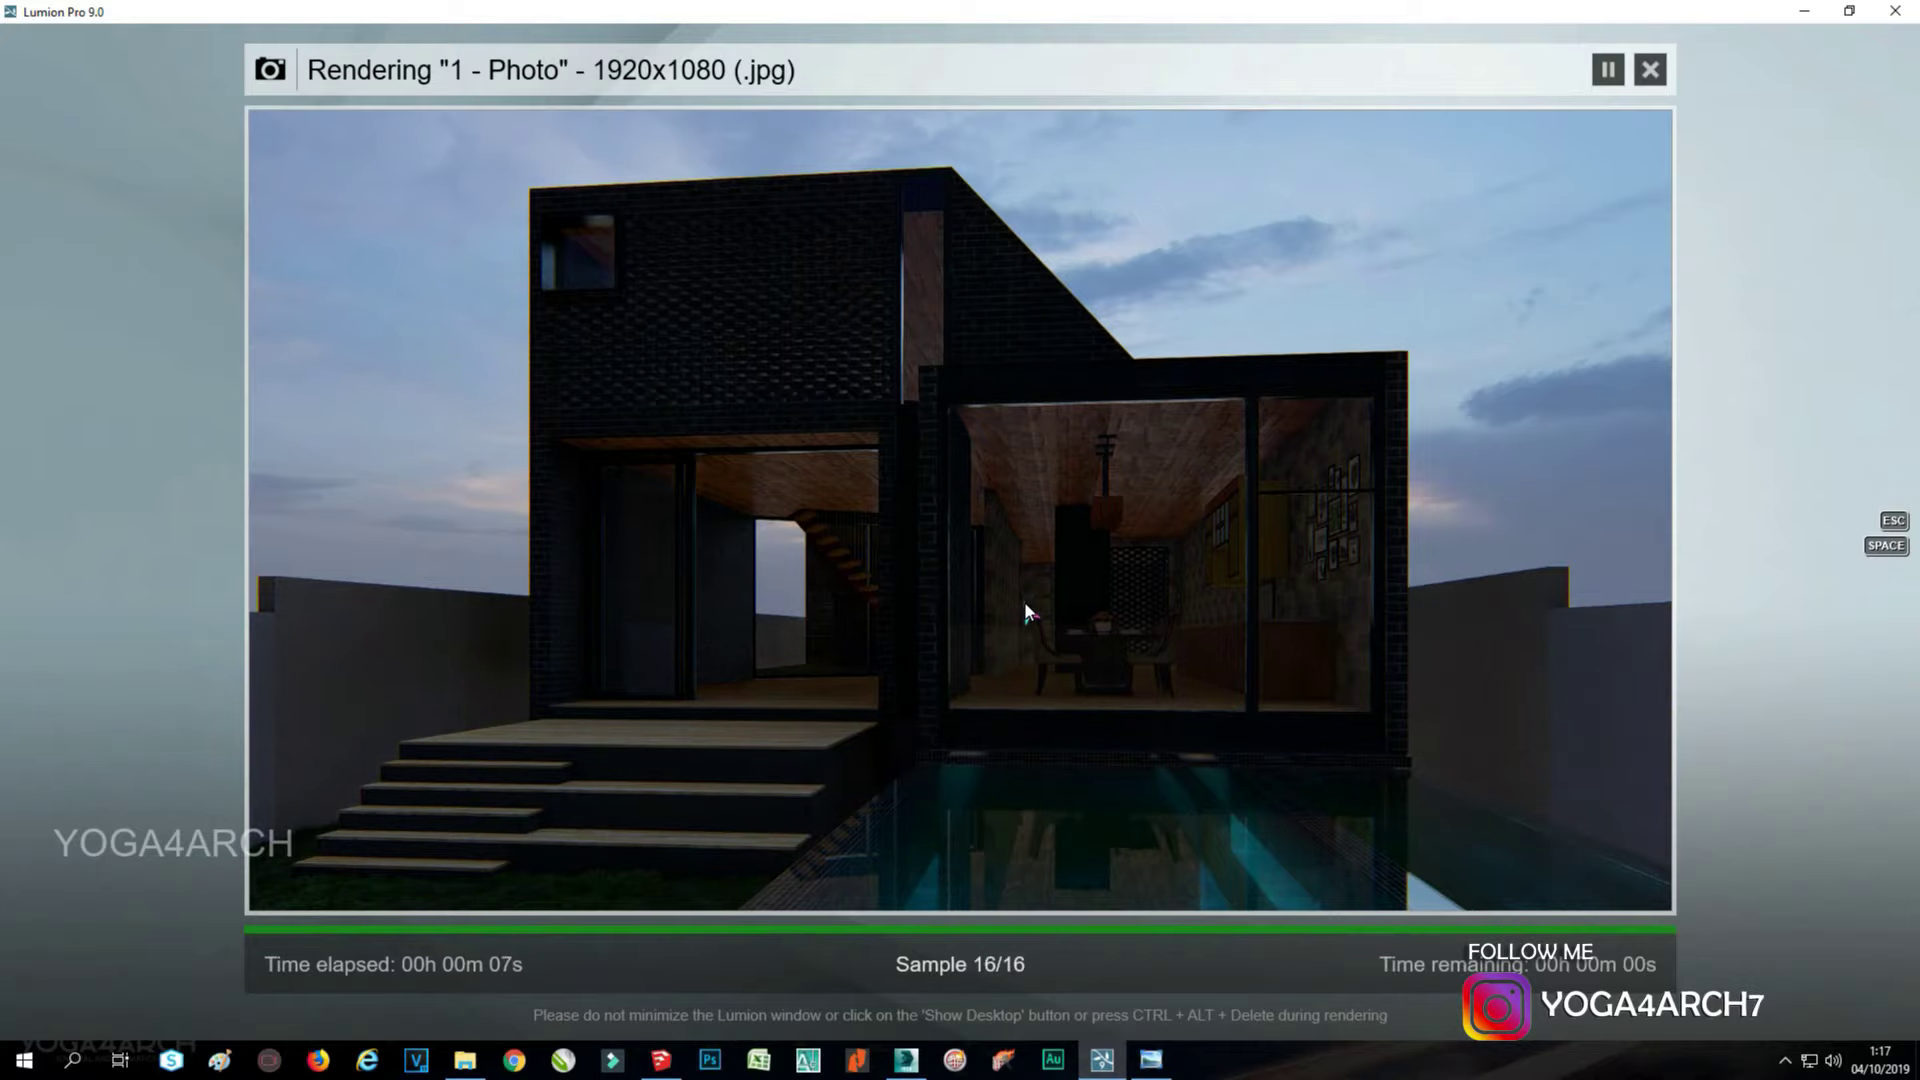
left_click(1540, 876)
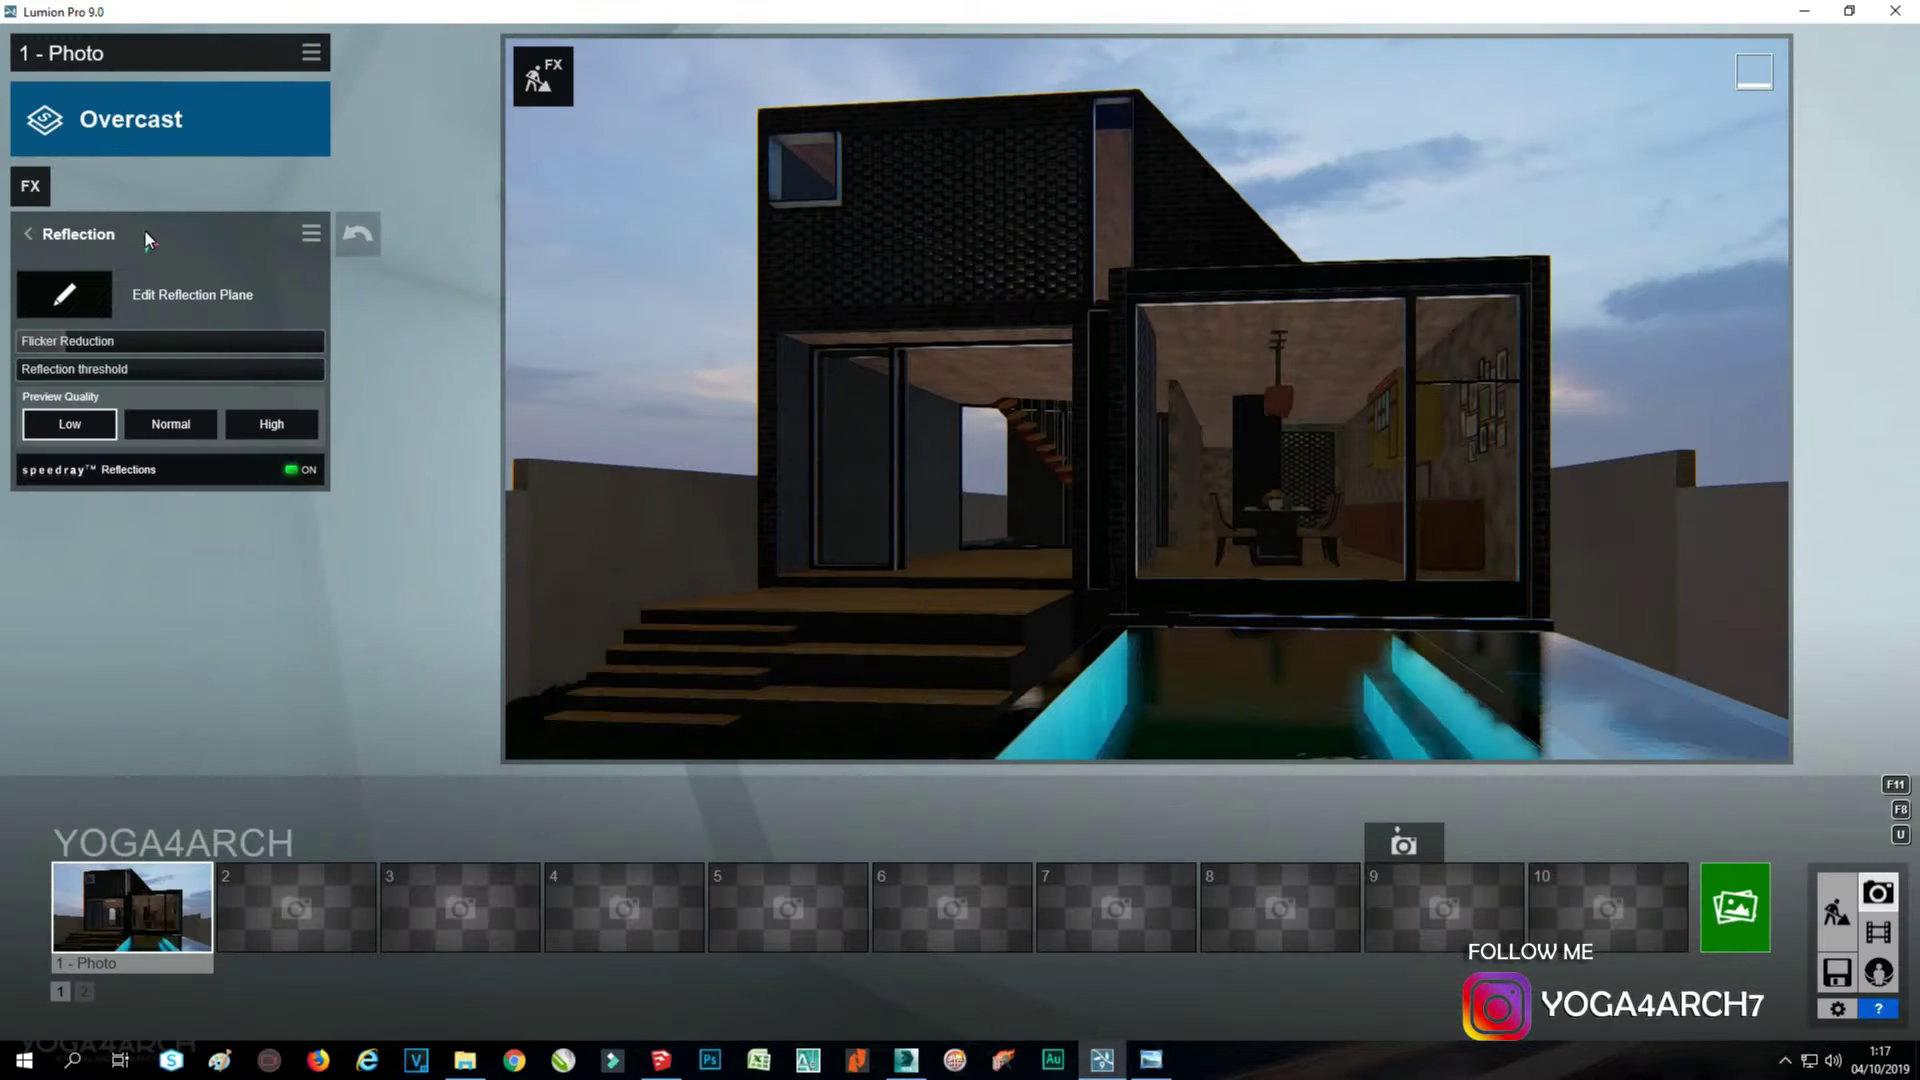
Add a Shadow effect, adjusting omnishadow strength and shadow coloring.
left_click(32, 188)
left_click(1062, 280)
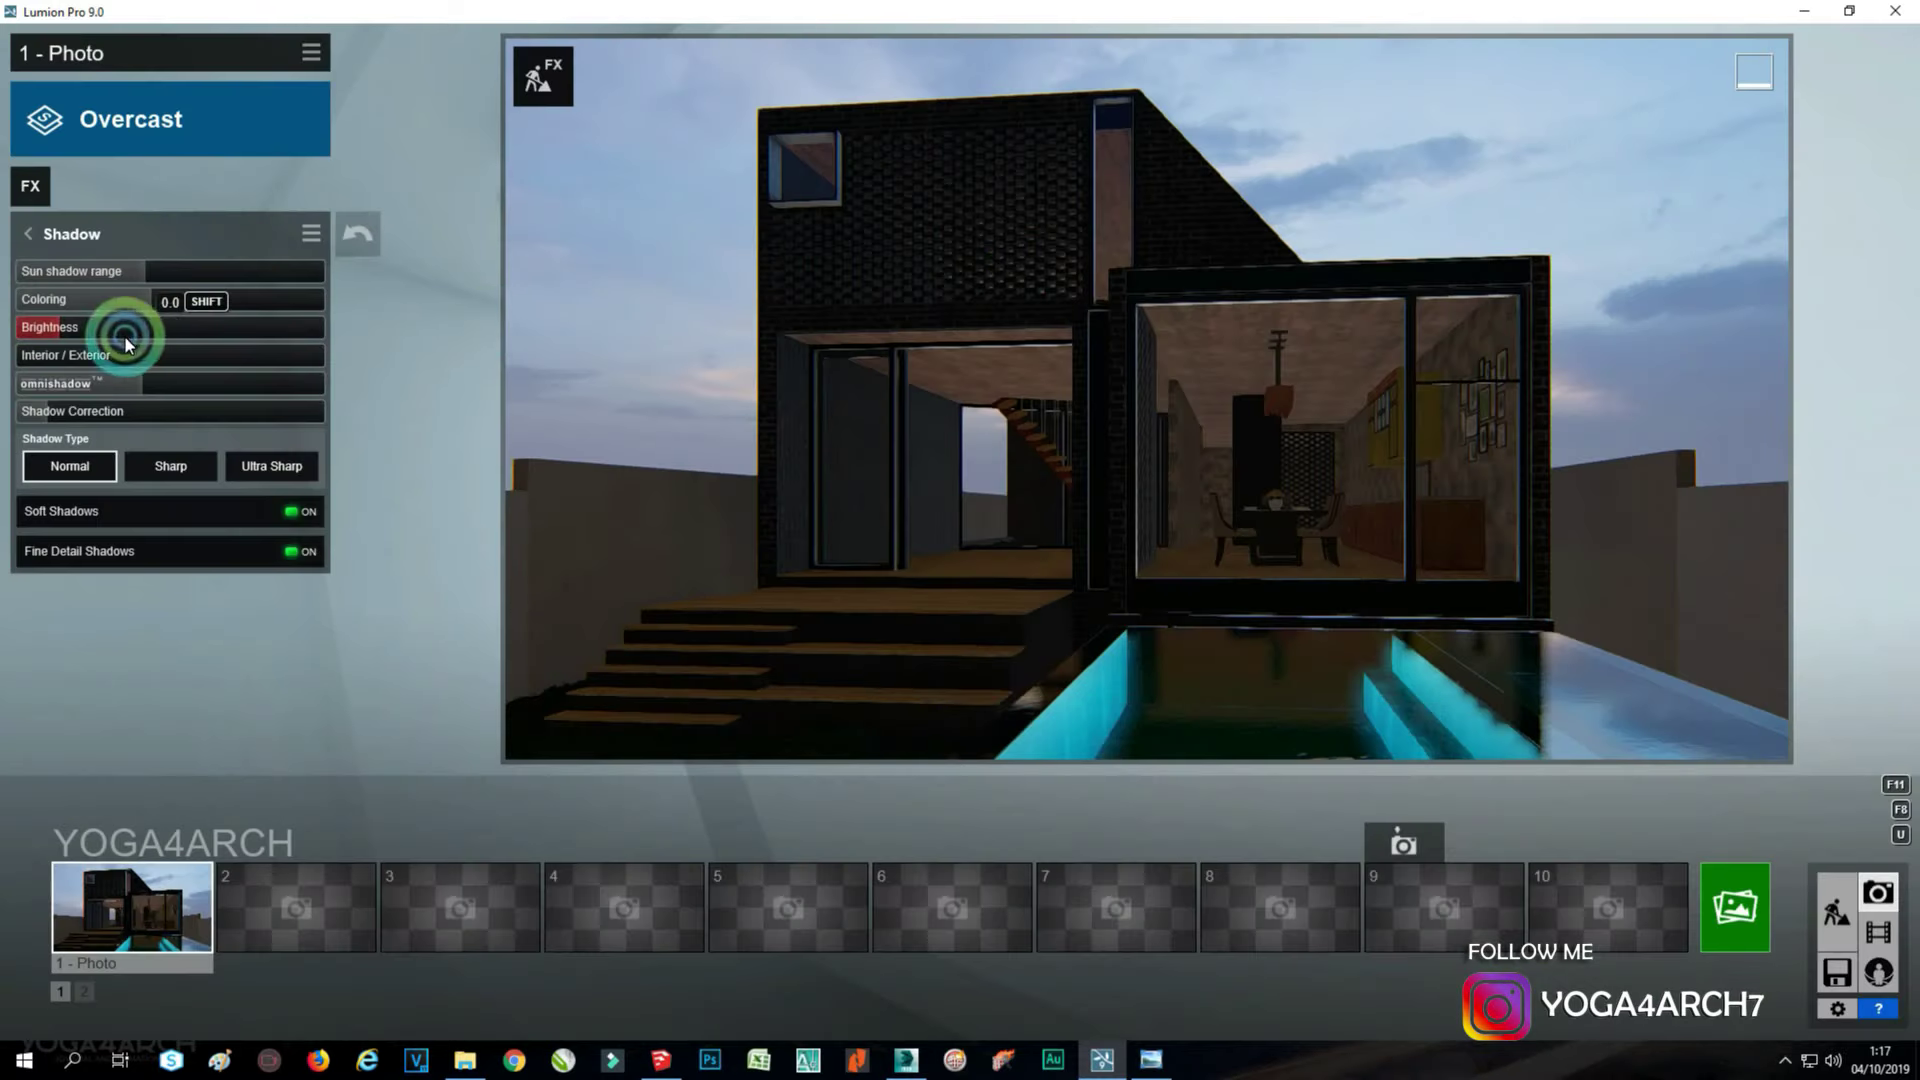
left_click(241, 390)
mouse_move(150, 298)
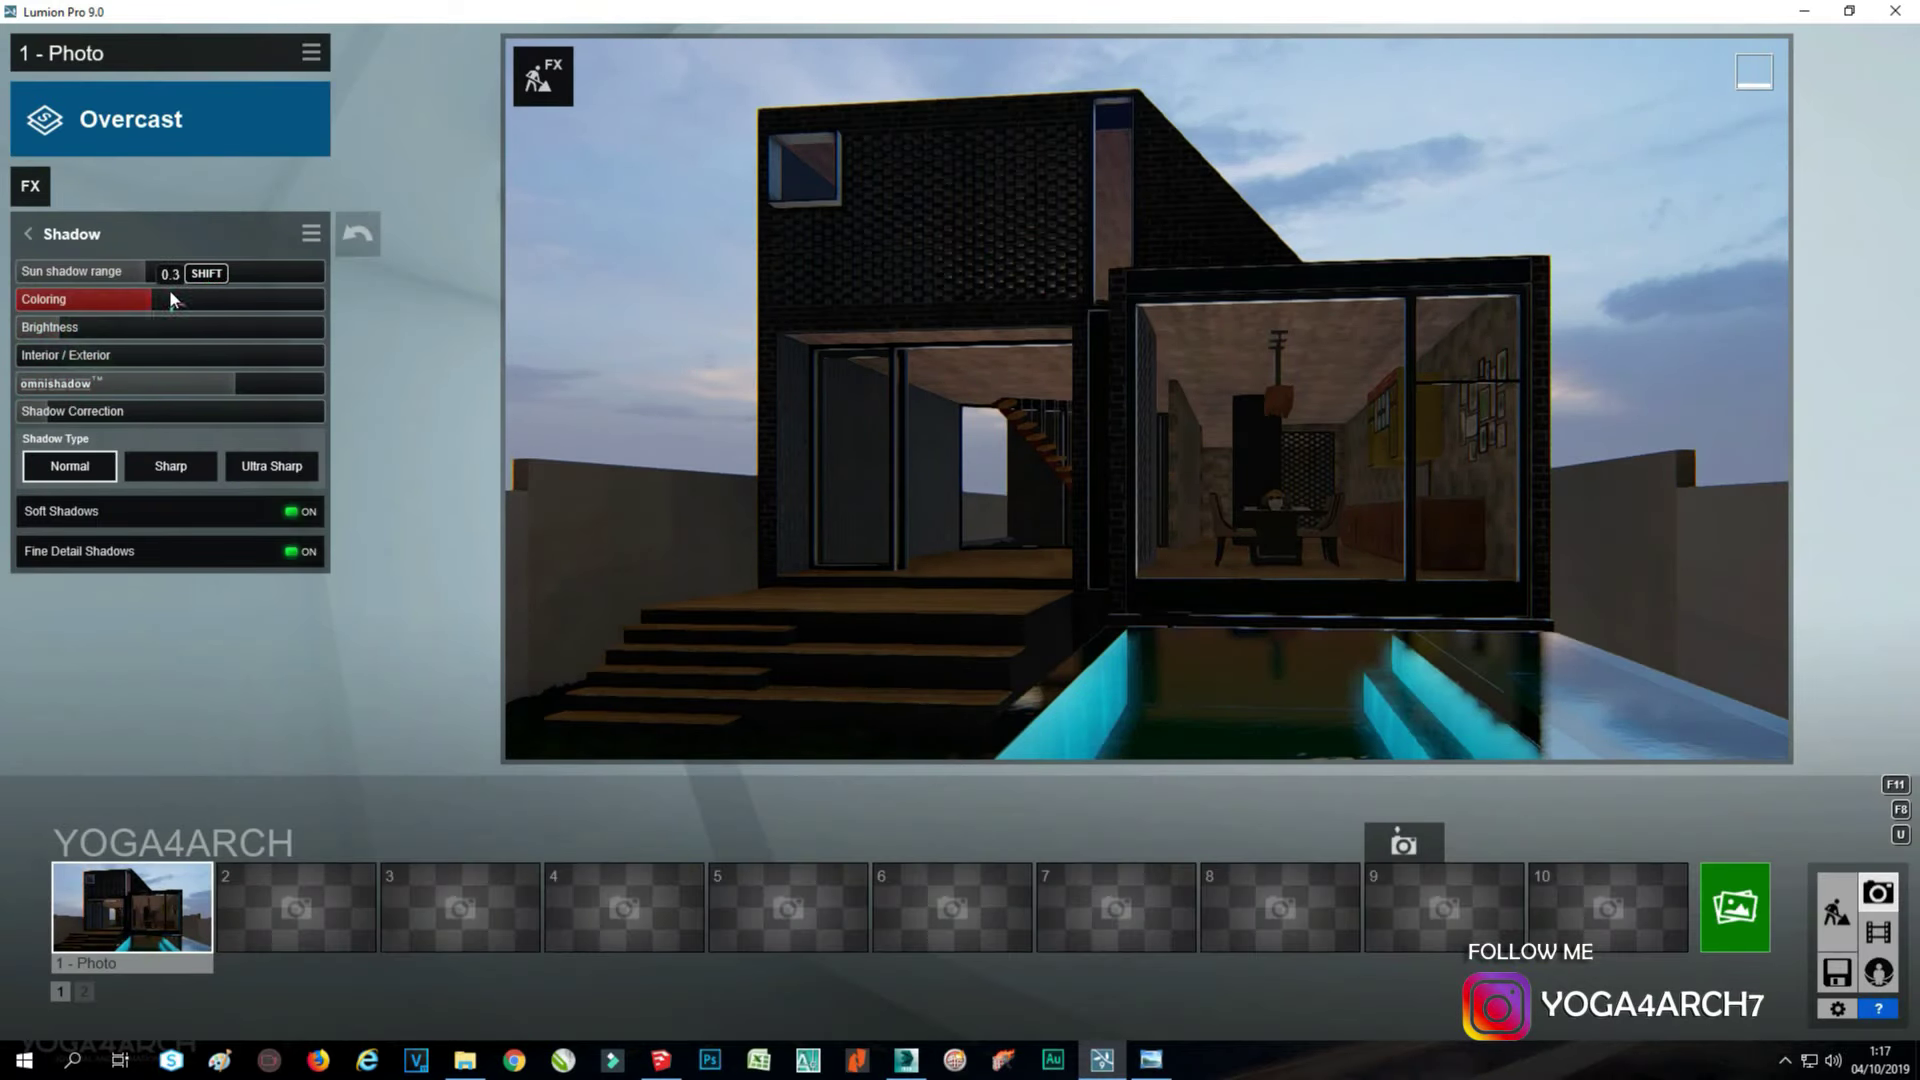
left_click_drag(37, 289, 184, 298)
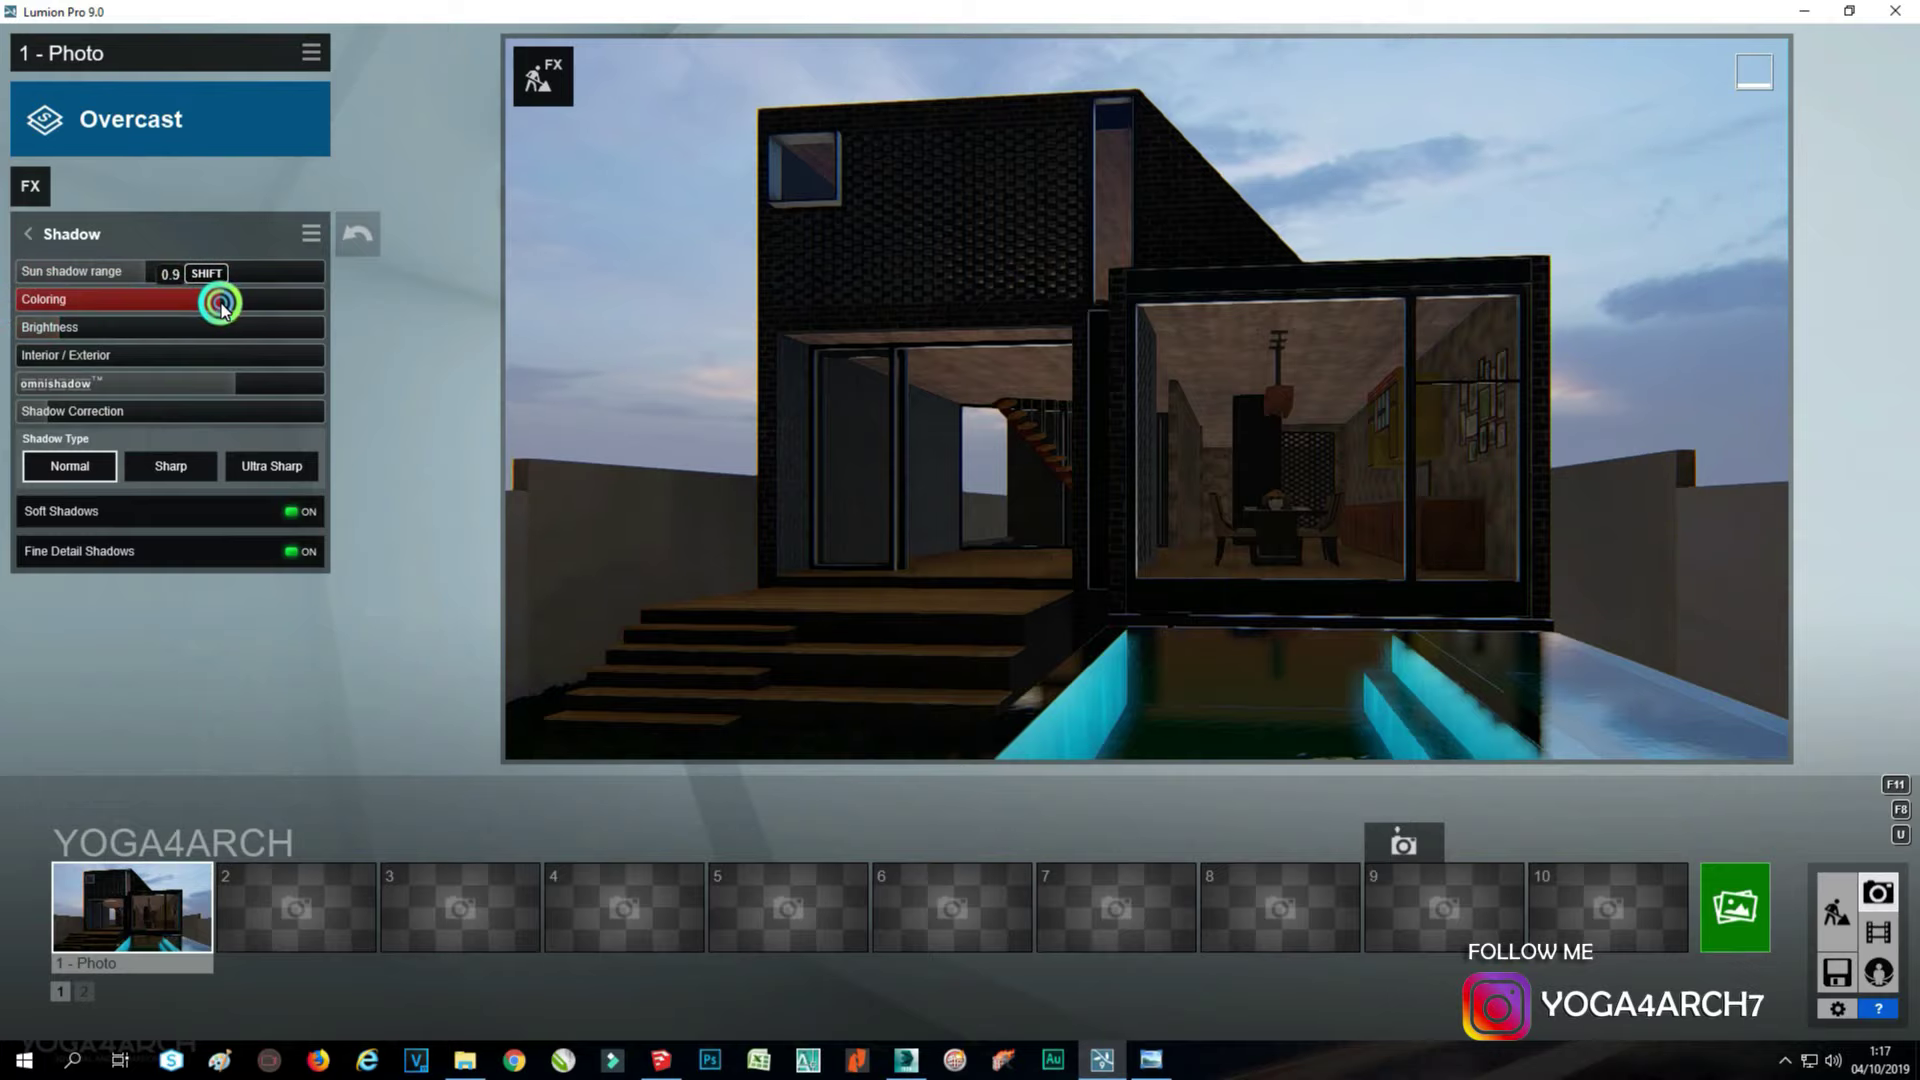
Add a Sky Light effect with increased saturation.
left_click(30, 186)
left_click(664, 425)
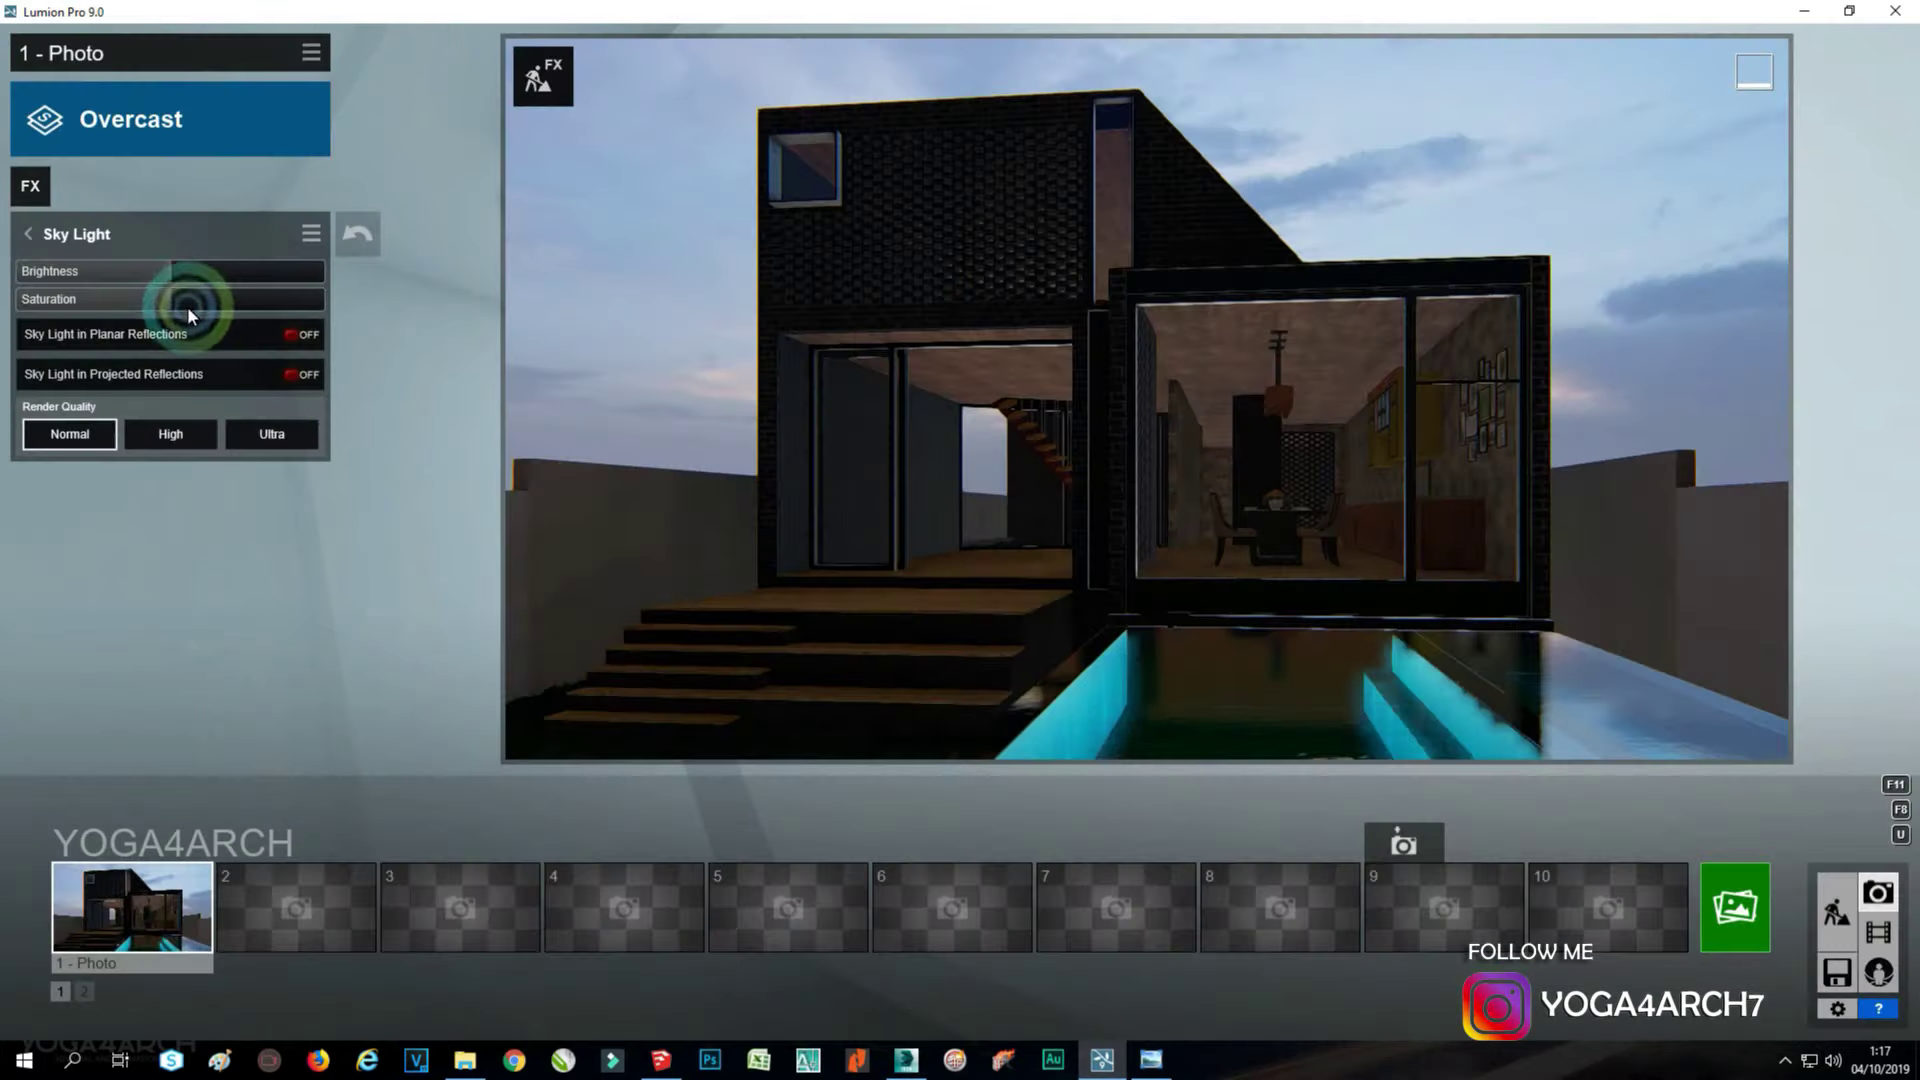
left_click_drag(190, 316, 263, 314)
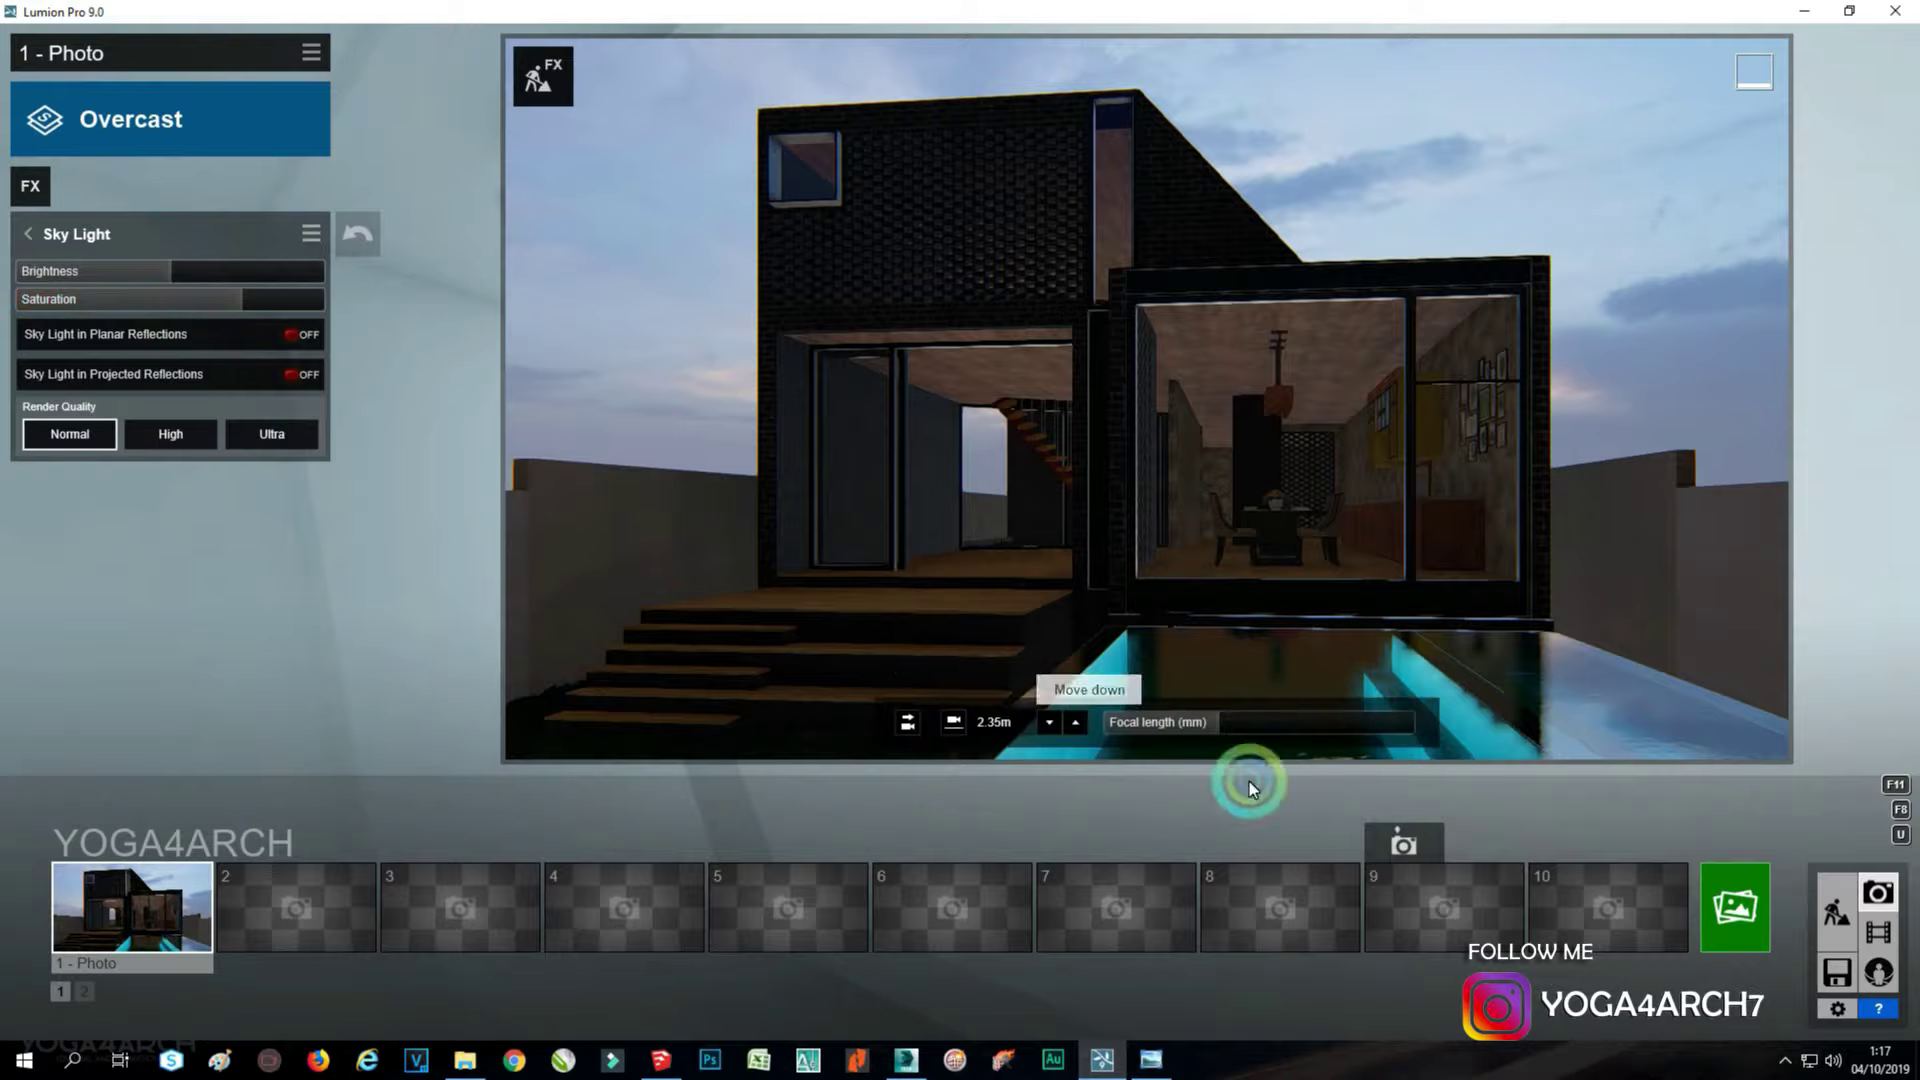
Render the photo at 3840x2160, overwriting existing image 2.
left_click(1735, 907)
left_click(986, 784)
double_click(378, 233)
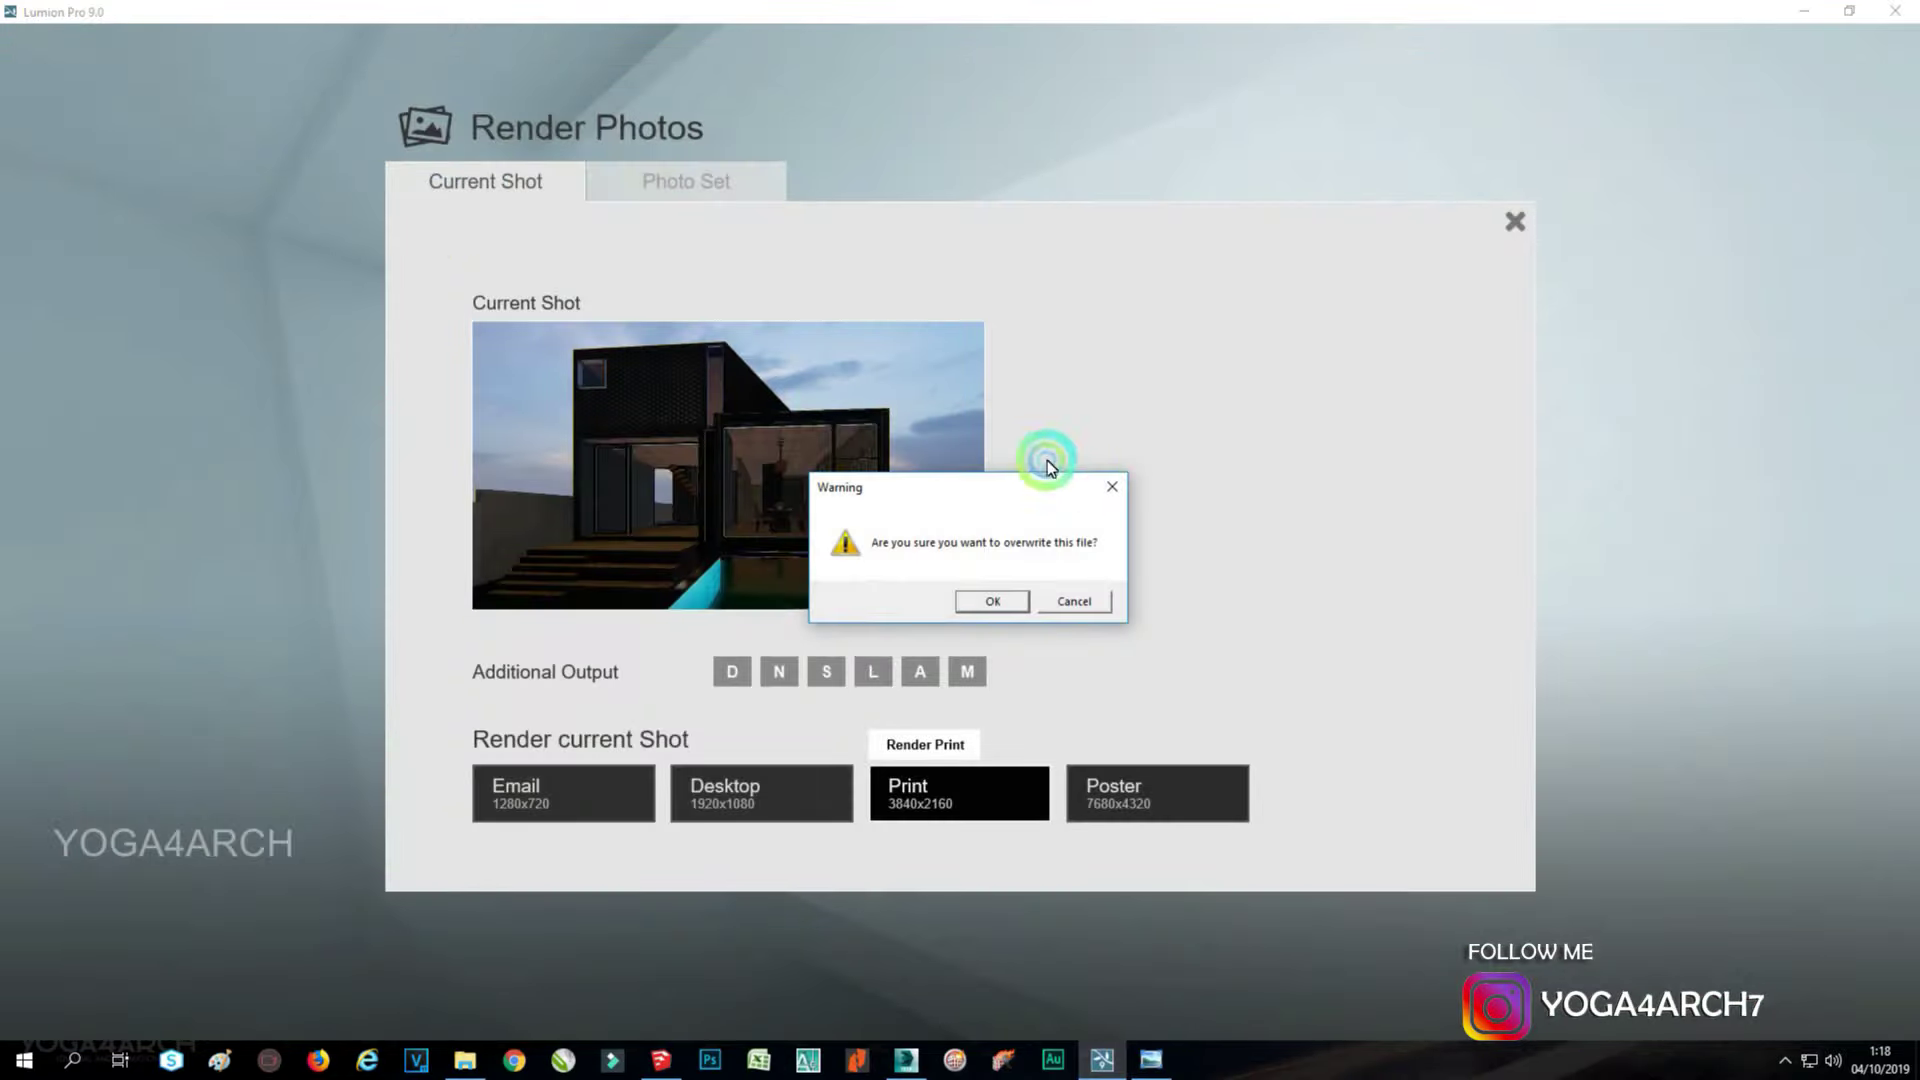
left_click(1018, 598)
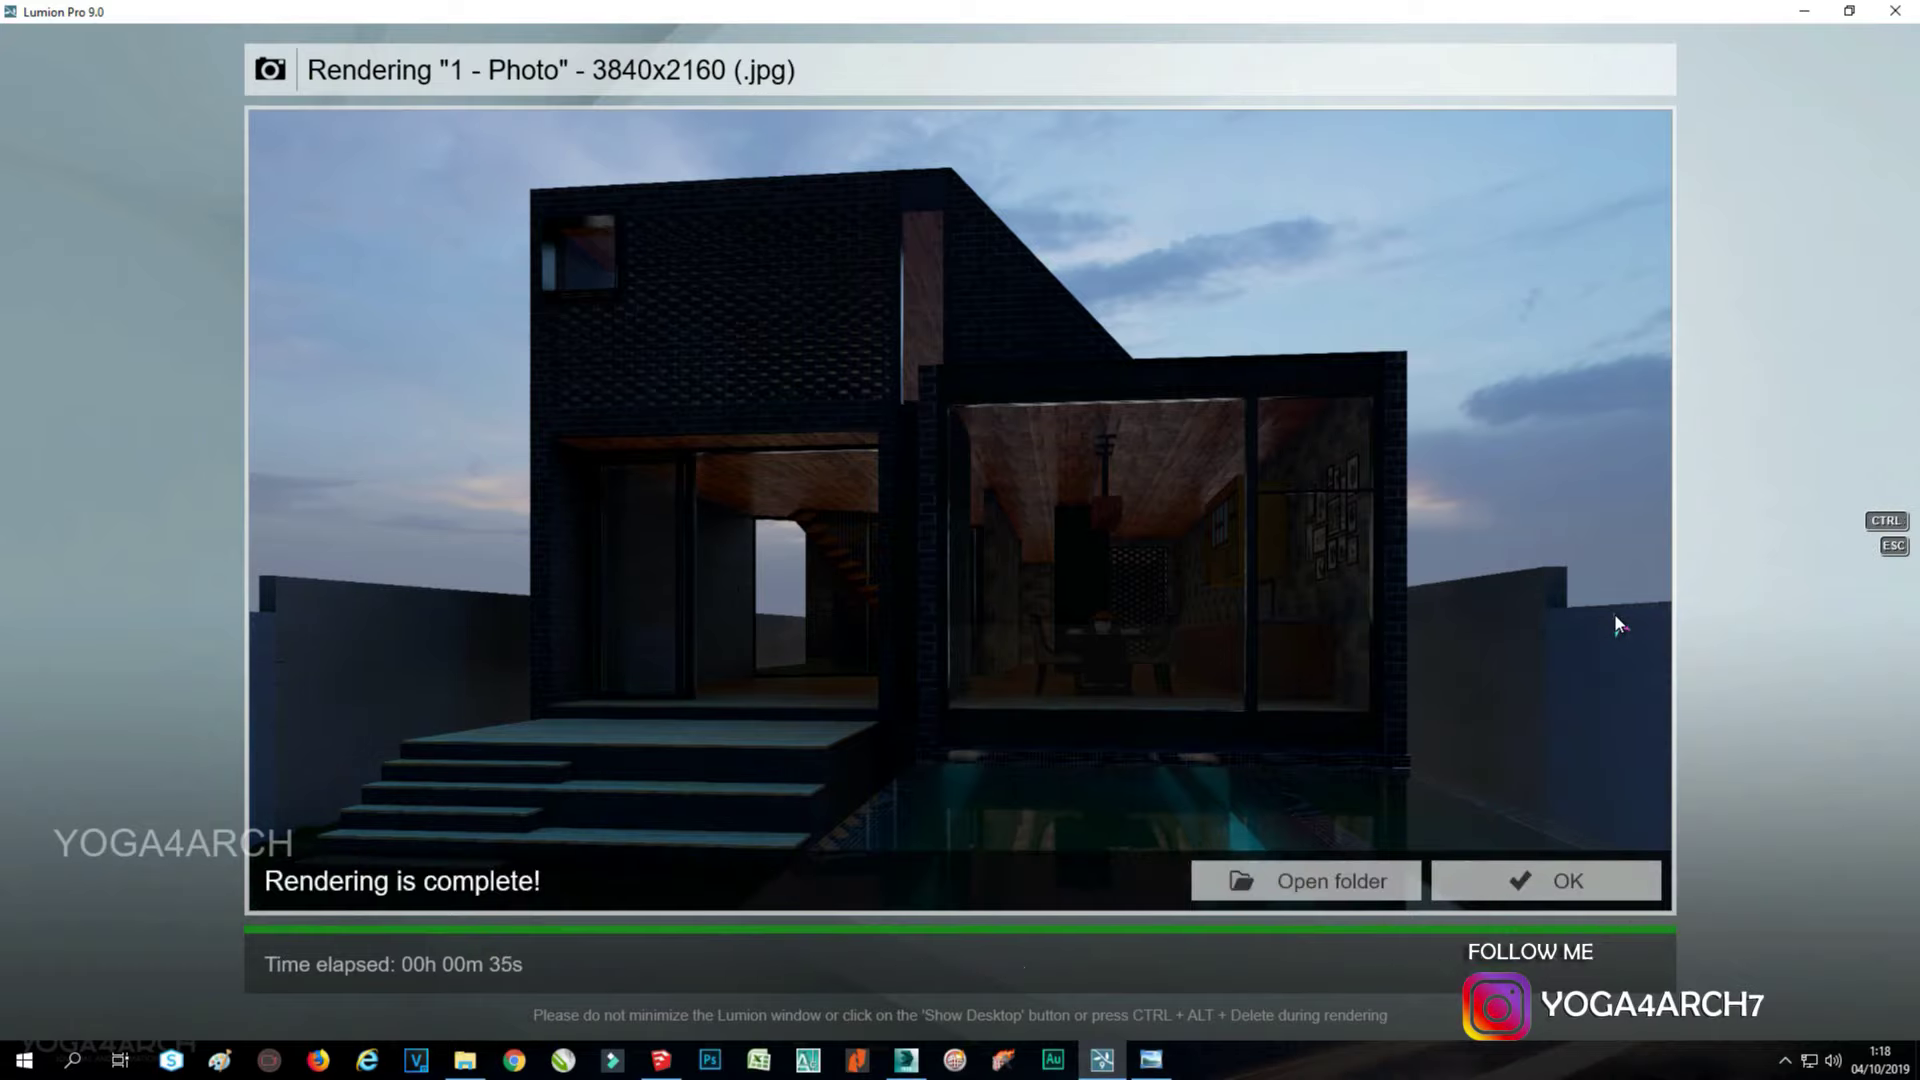
Add a camera Exposure effect set to 0.6.
left_click(1556, 866)
left_click(665, 178)
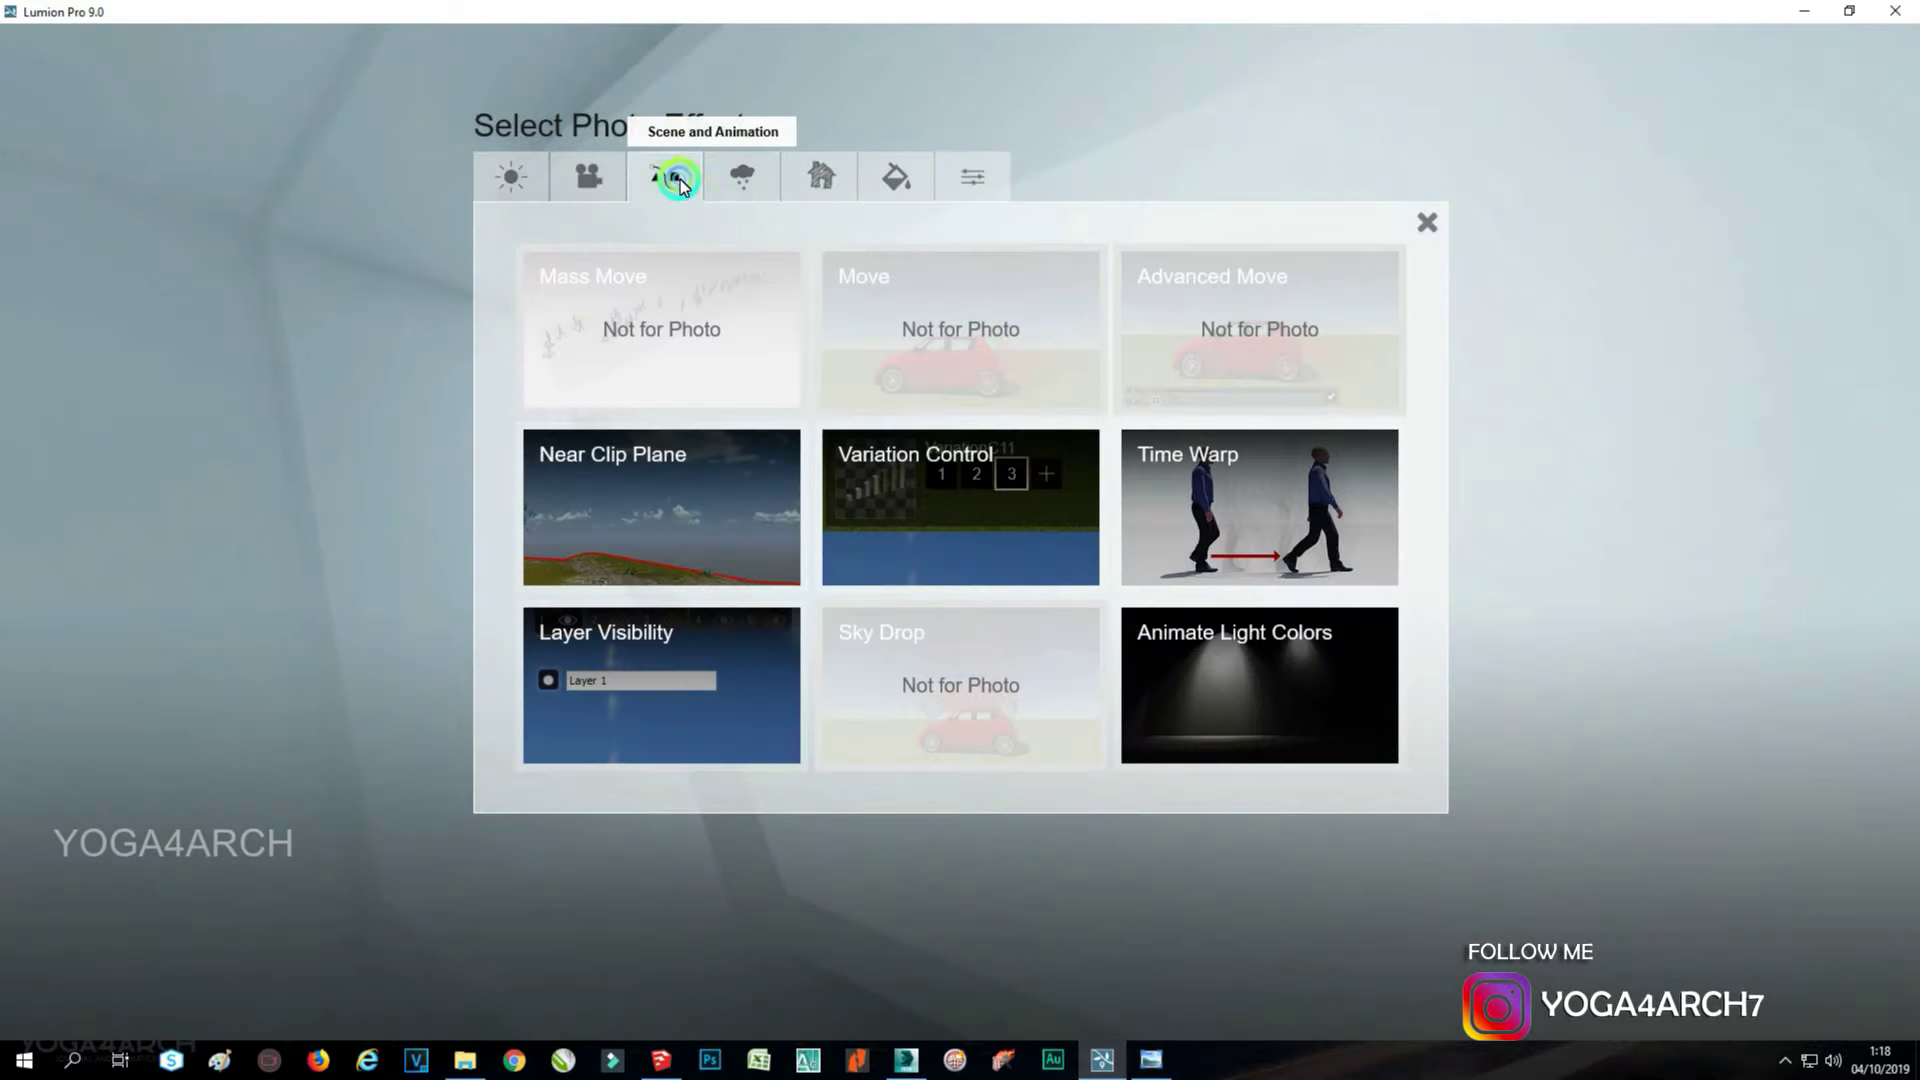
left_click(588, 177)
left_click(820, 326)
left_click(220, 278)
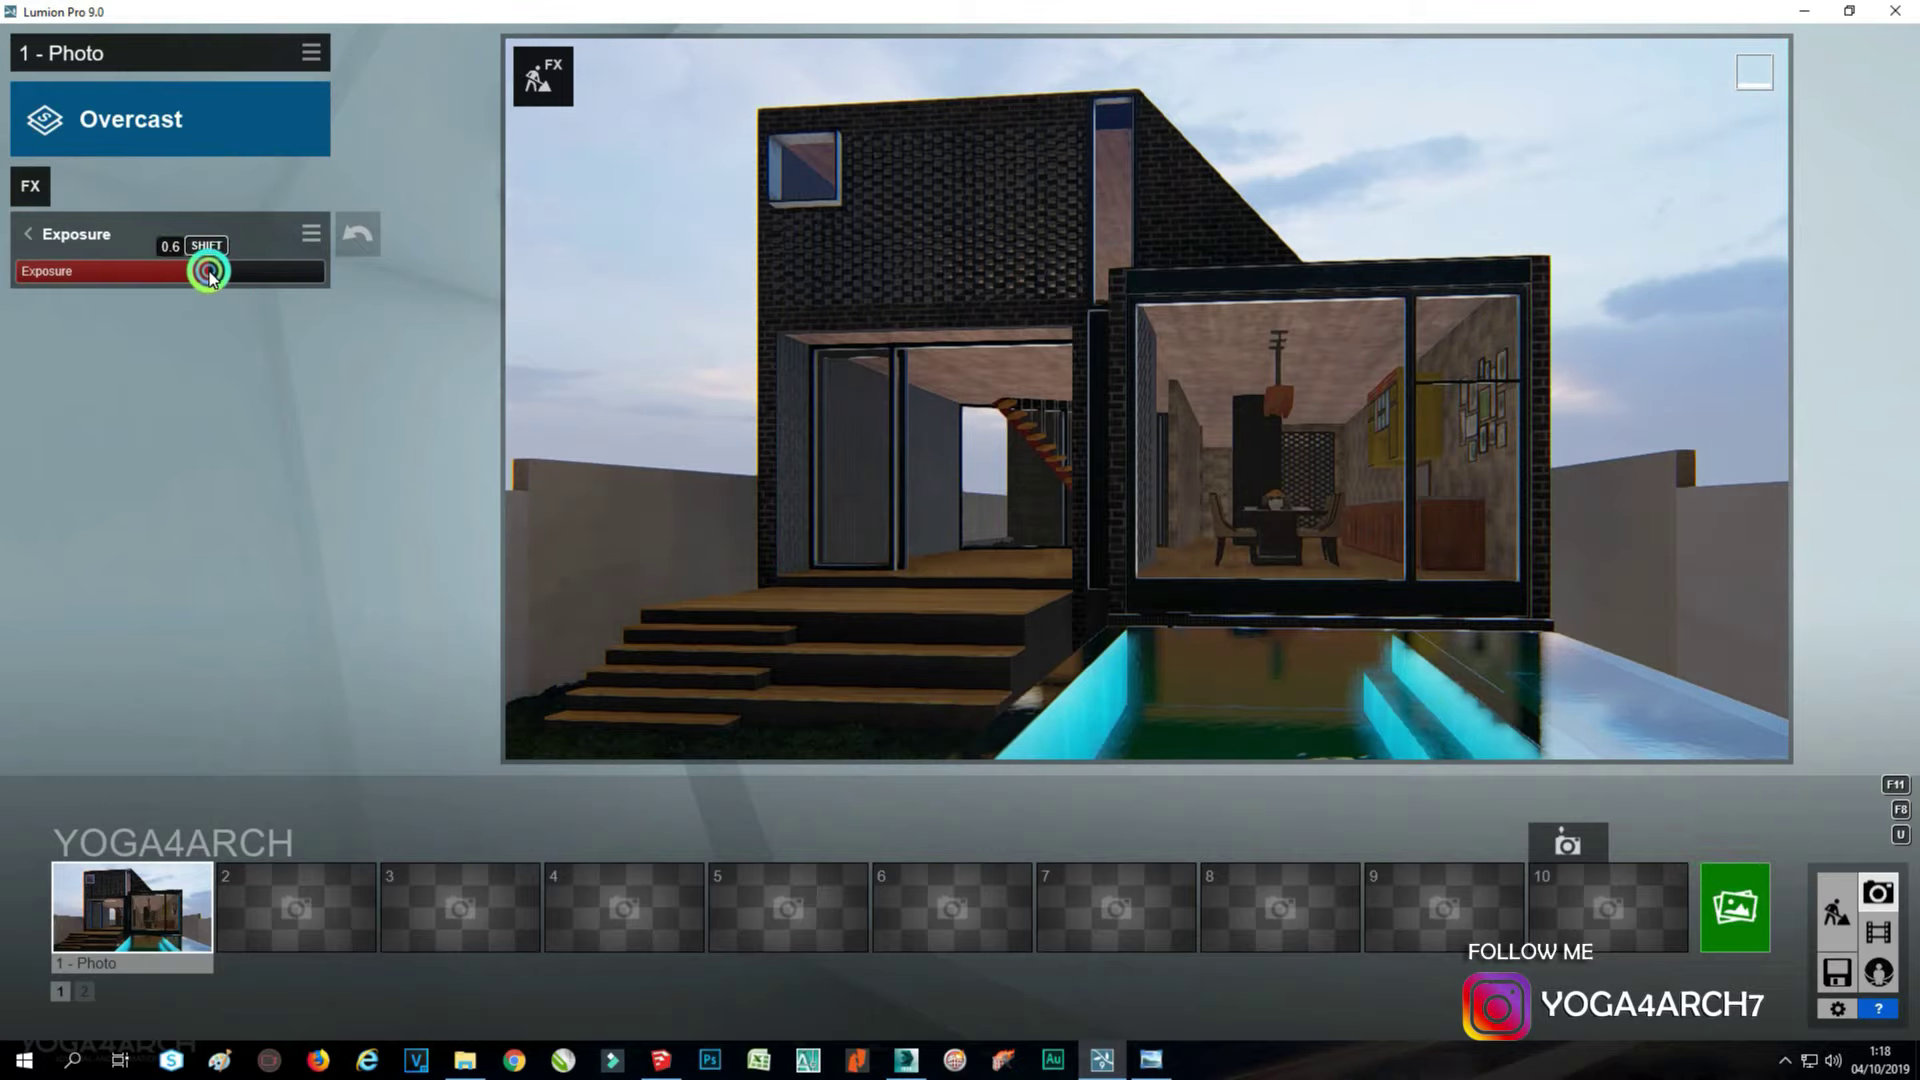
left_click(208, 272)
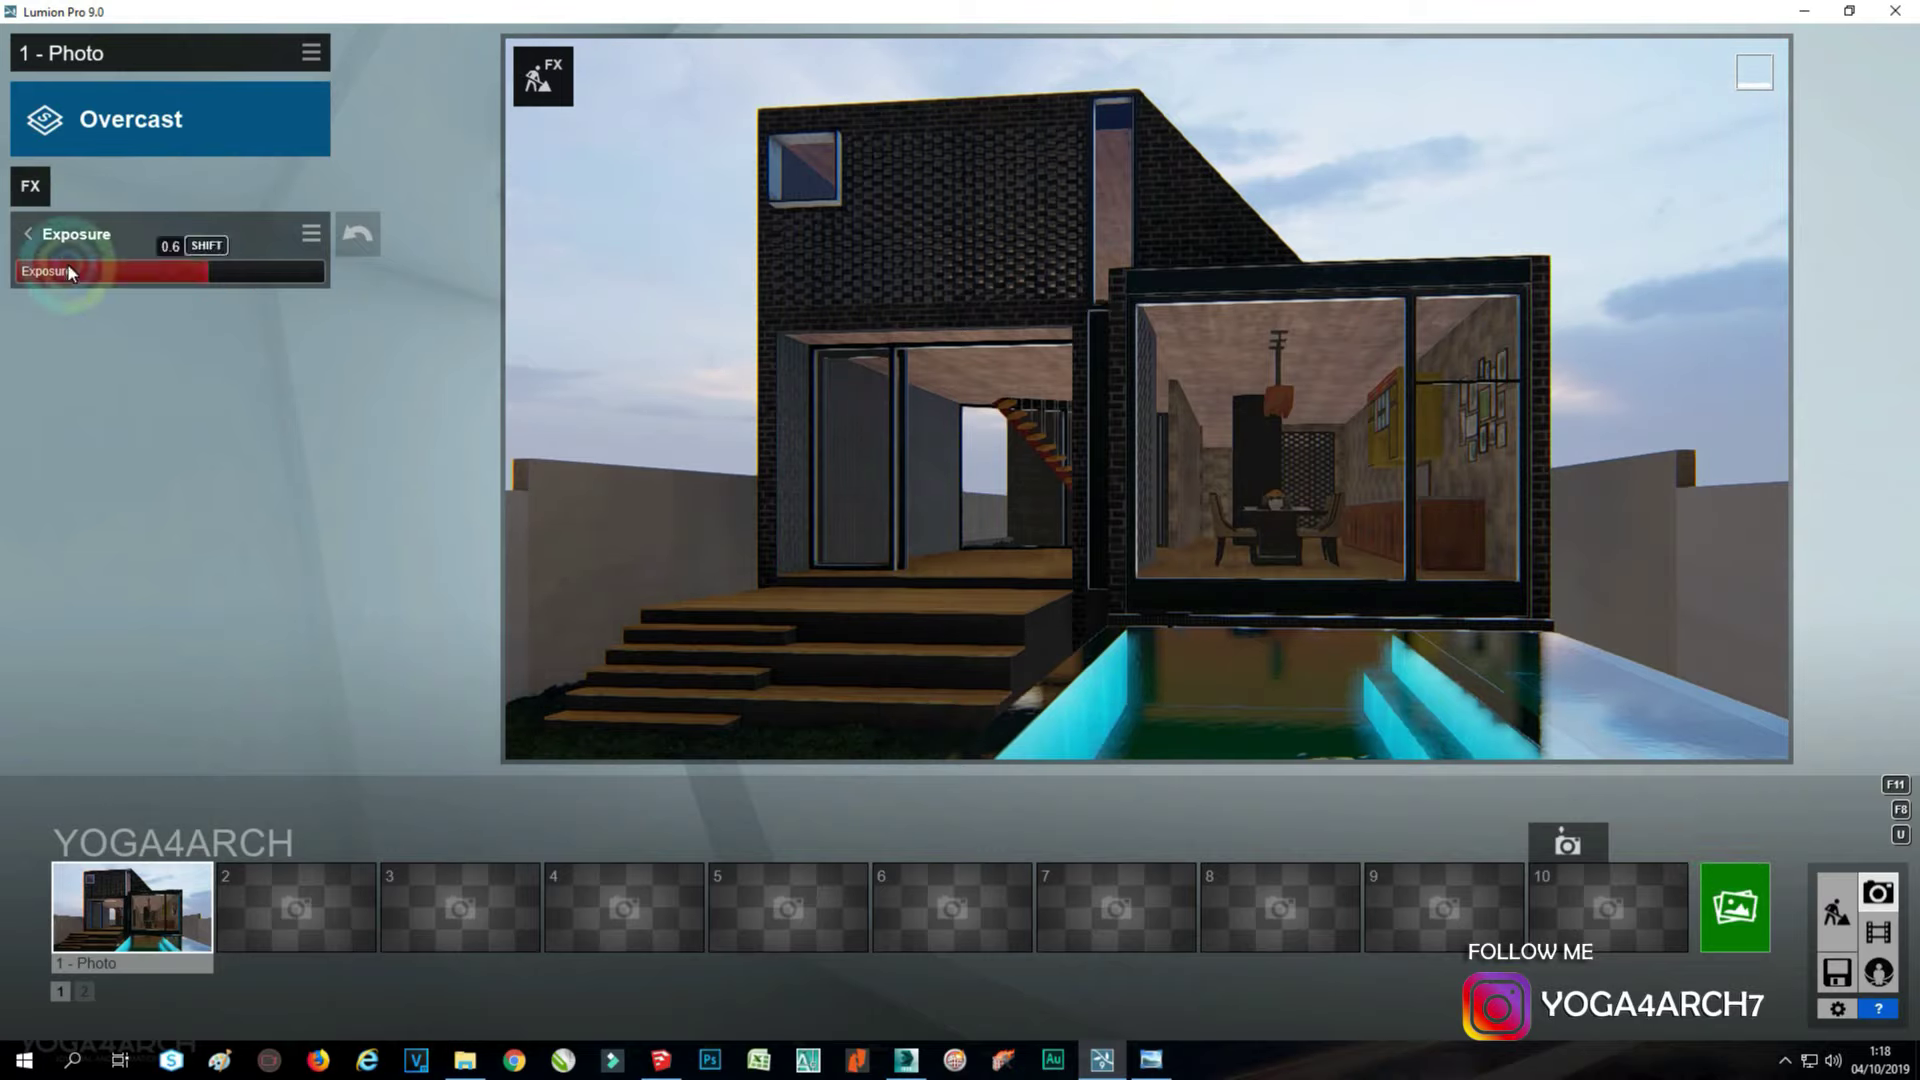
Add Sky Light with near-maximum saturation and planar reflections turned on.
left_click(30, 188)
left_click(514, 178)
left_click(633, 545)
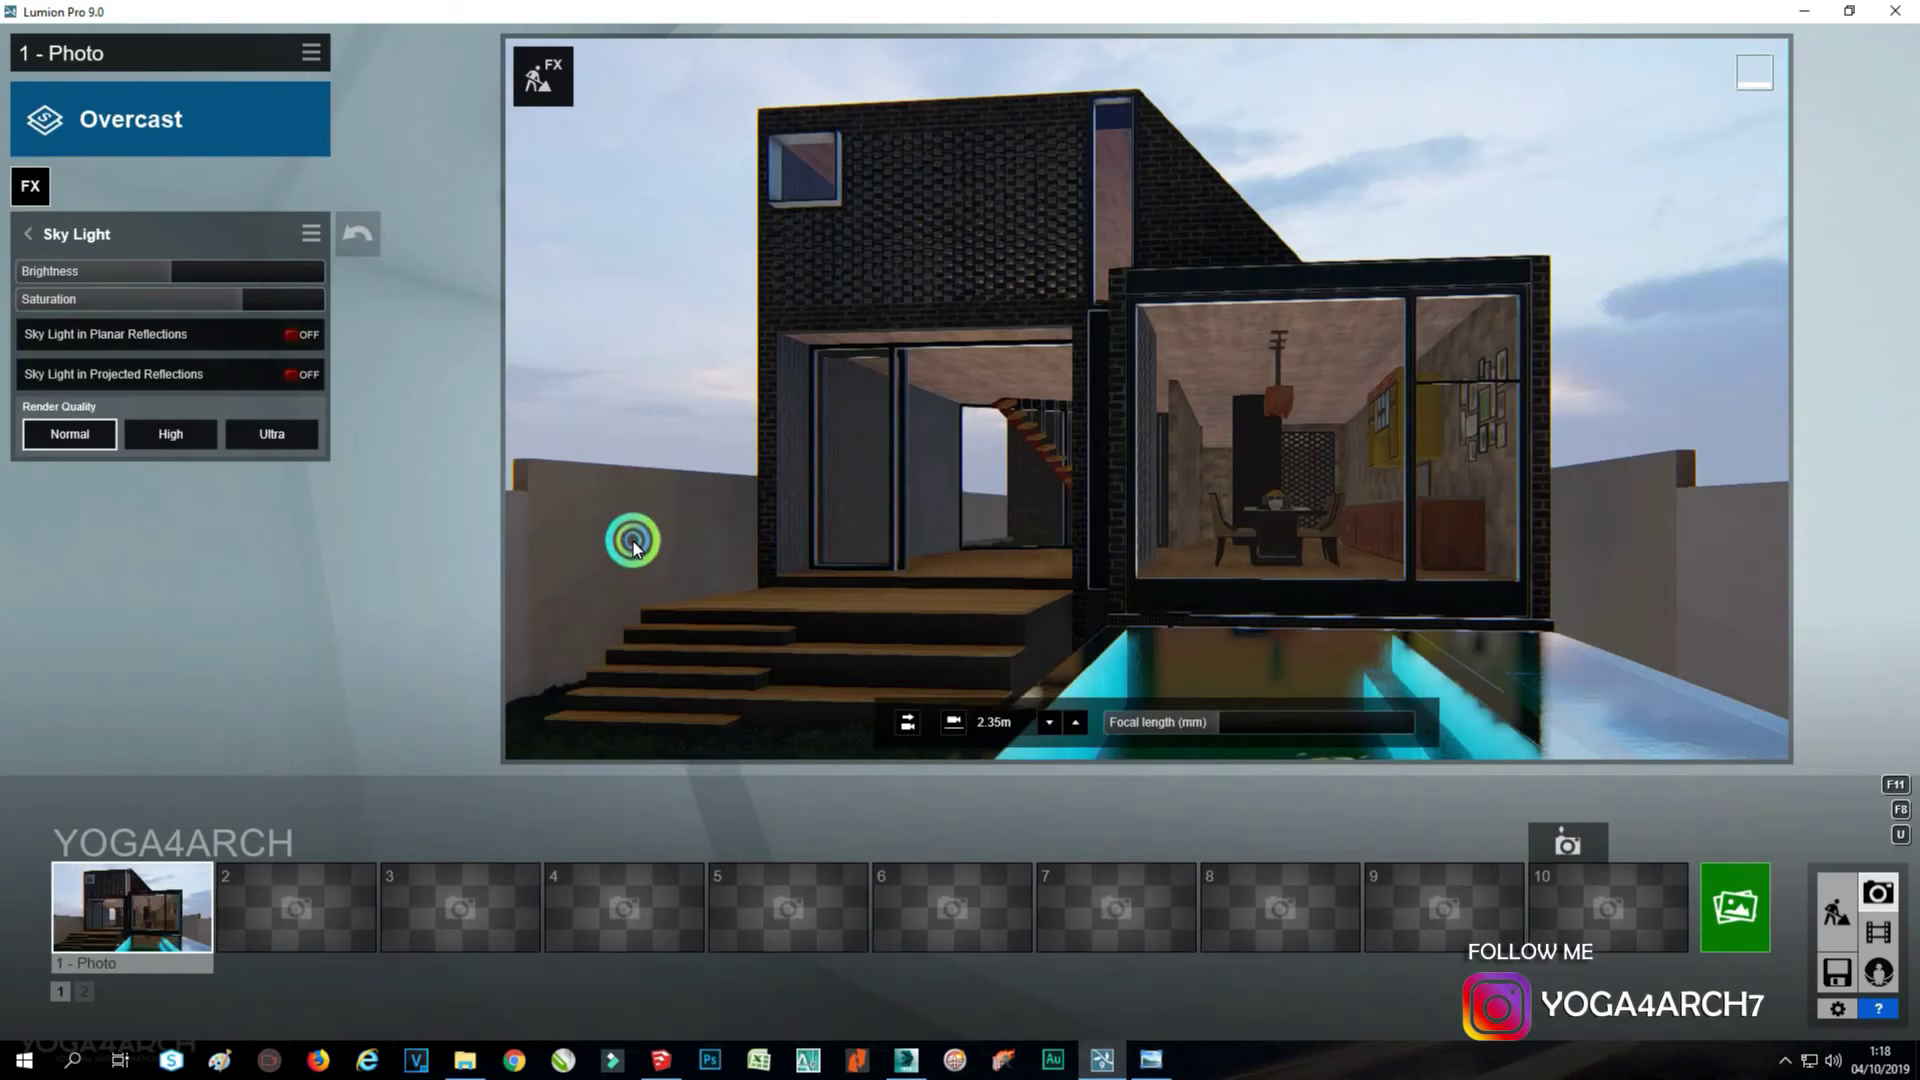
left_click(300, 299)
left_click_drag(160, 268, 125, 271)
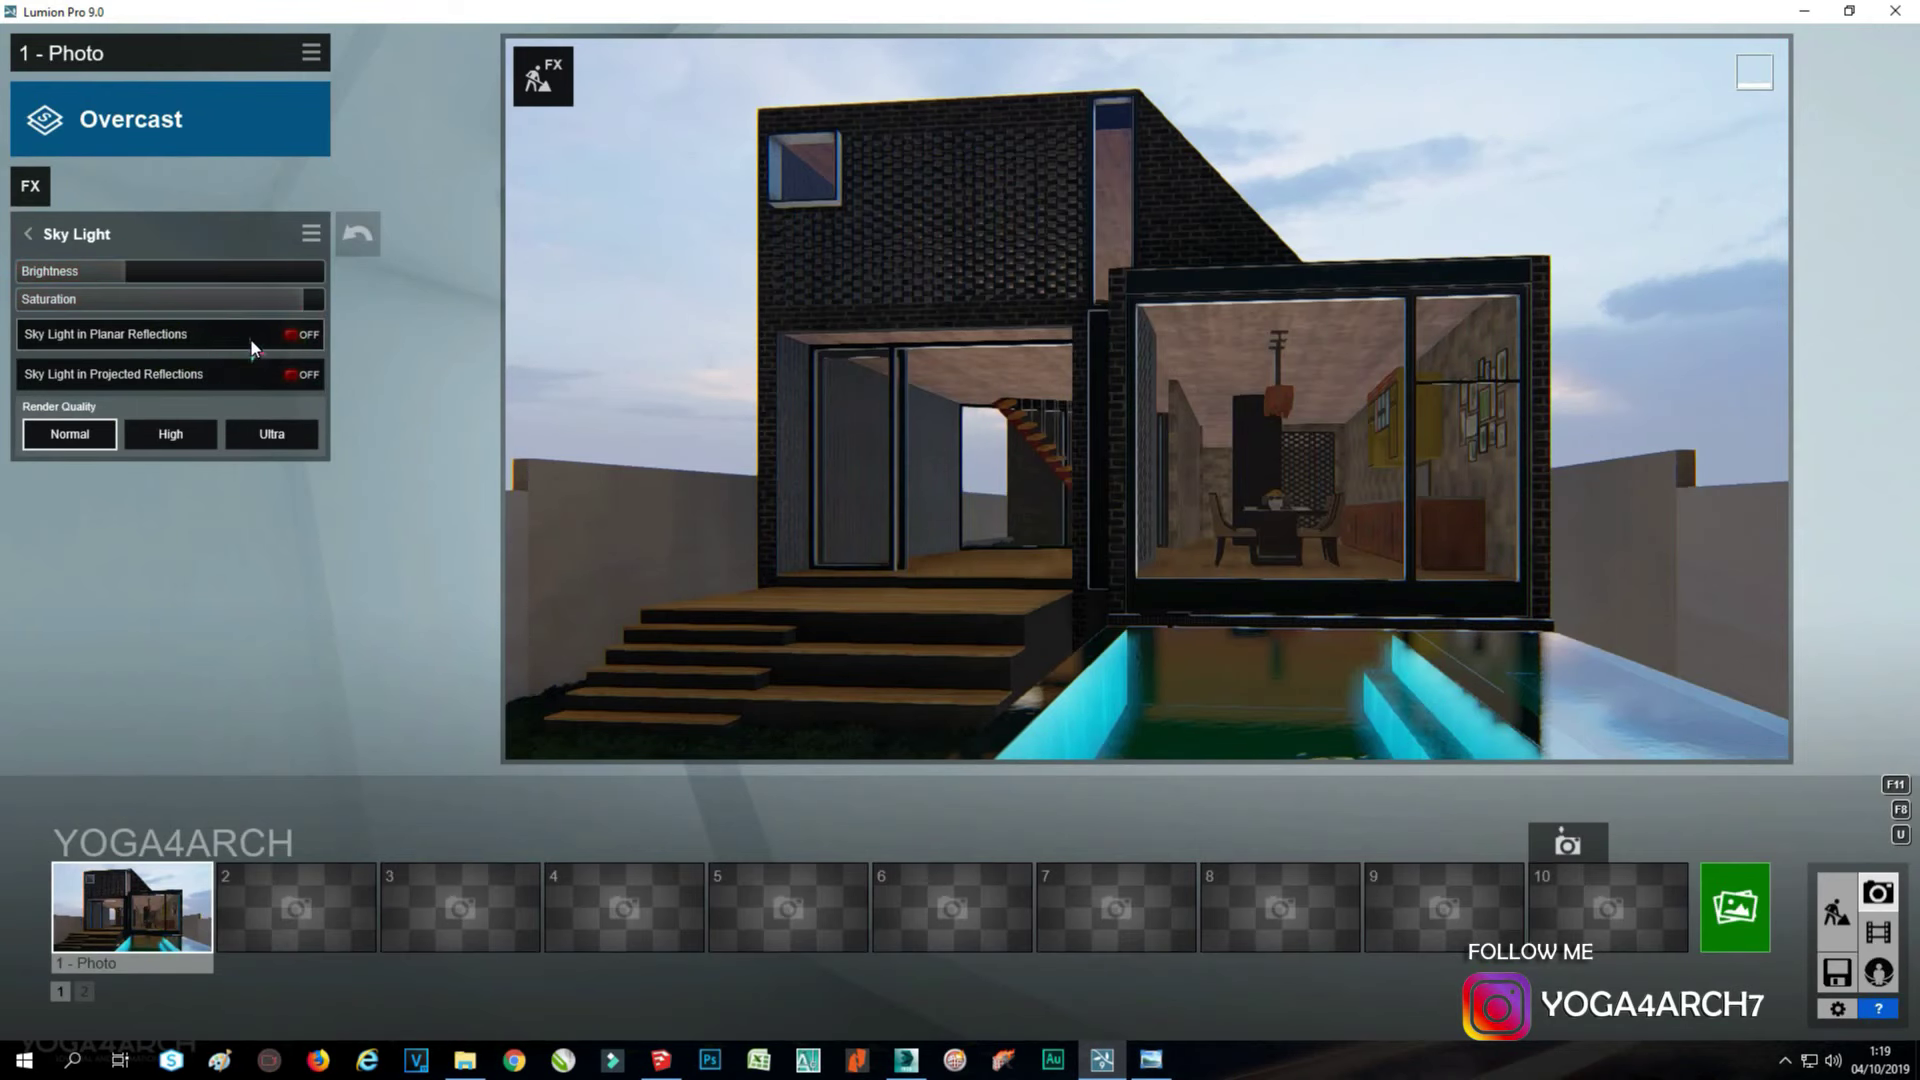
left_click(300, 334)
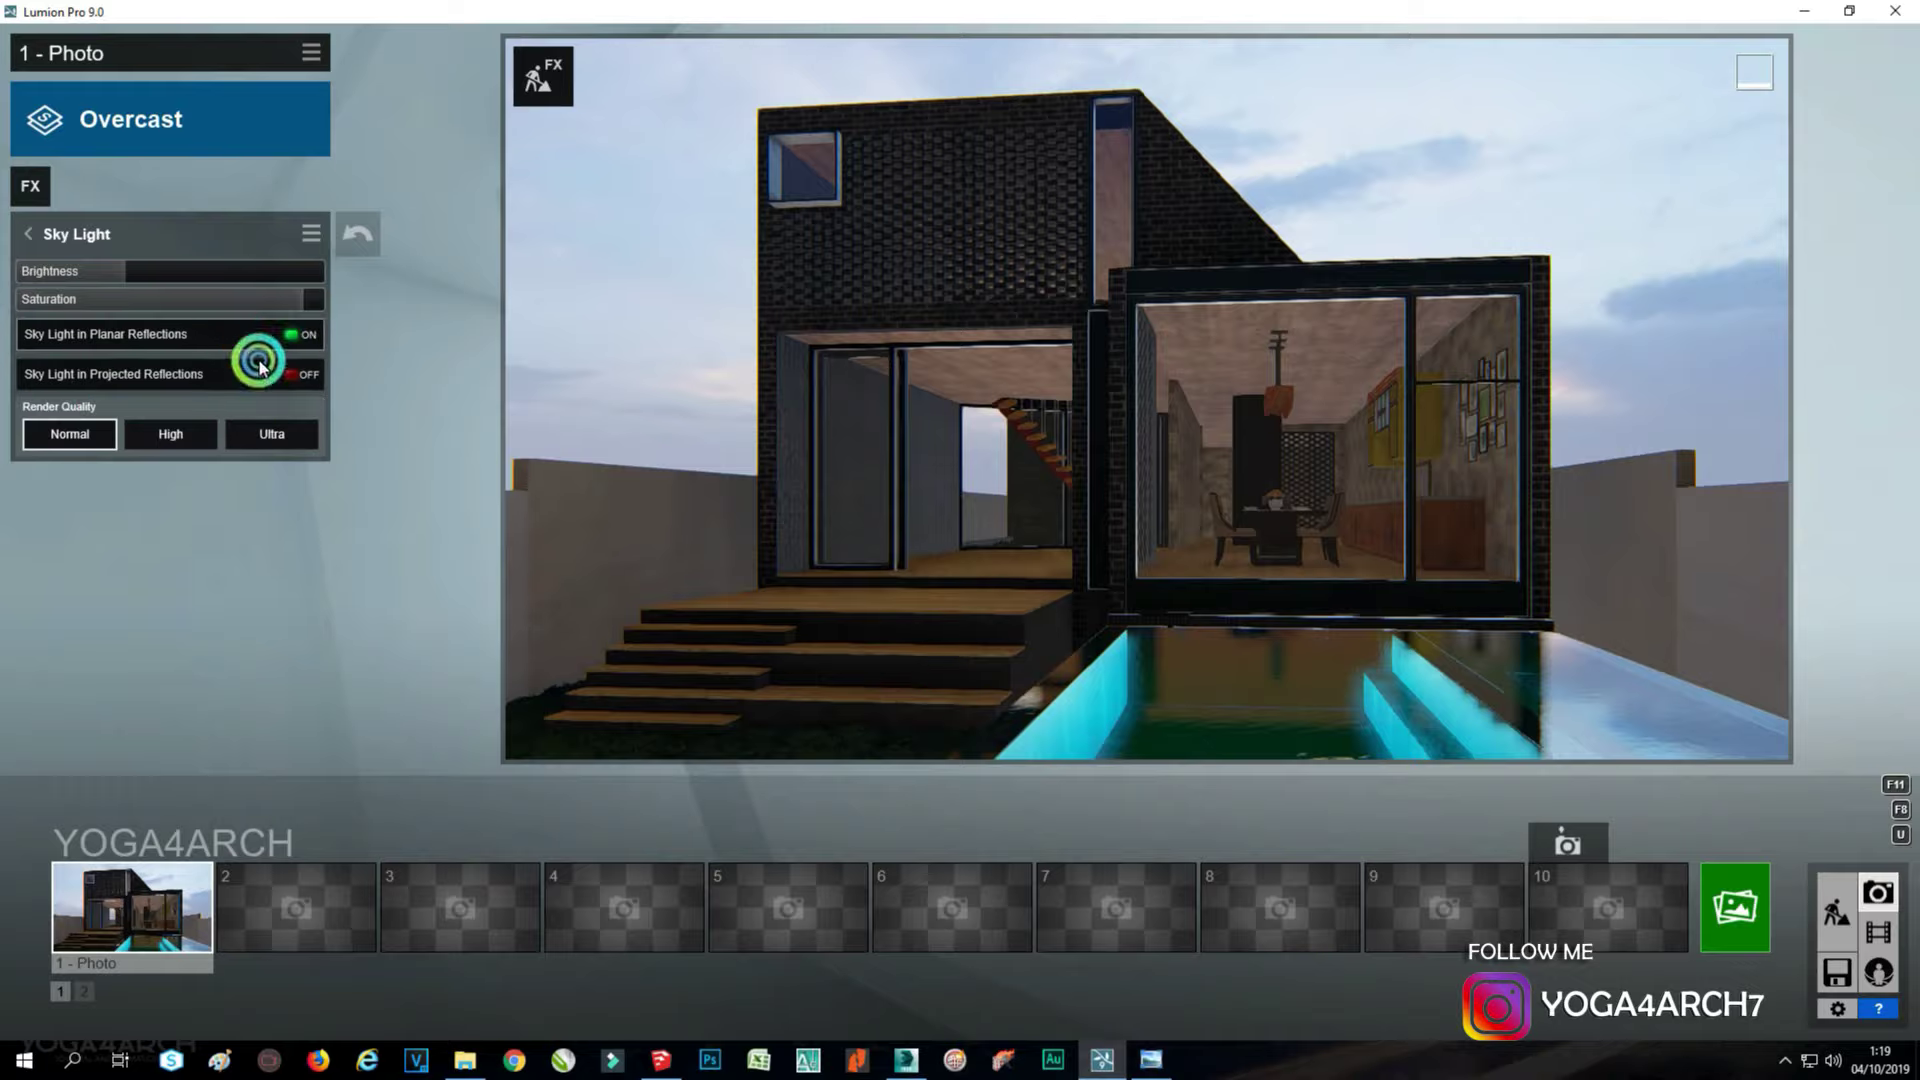
Render the photo at 1920x1080, overwriting existing image 1.
left_click(1734, 906)
left_click(762, 795)
double_click(252, 205)
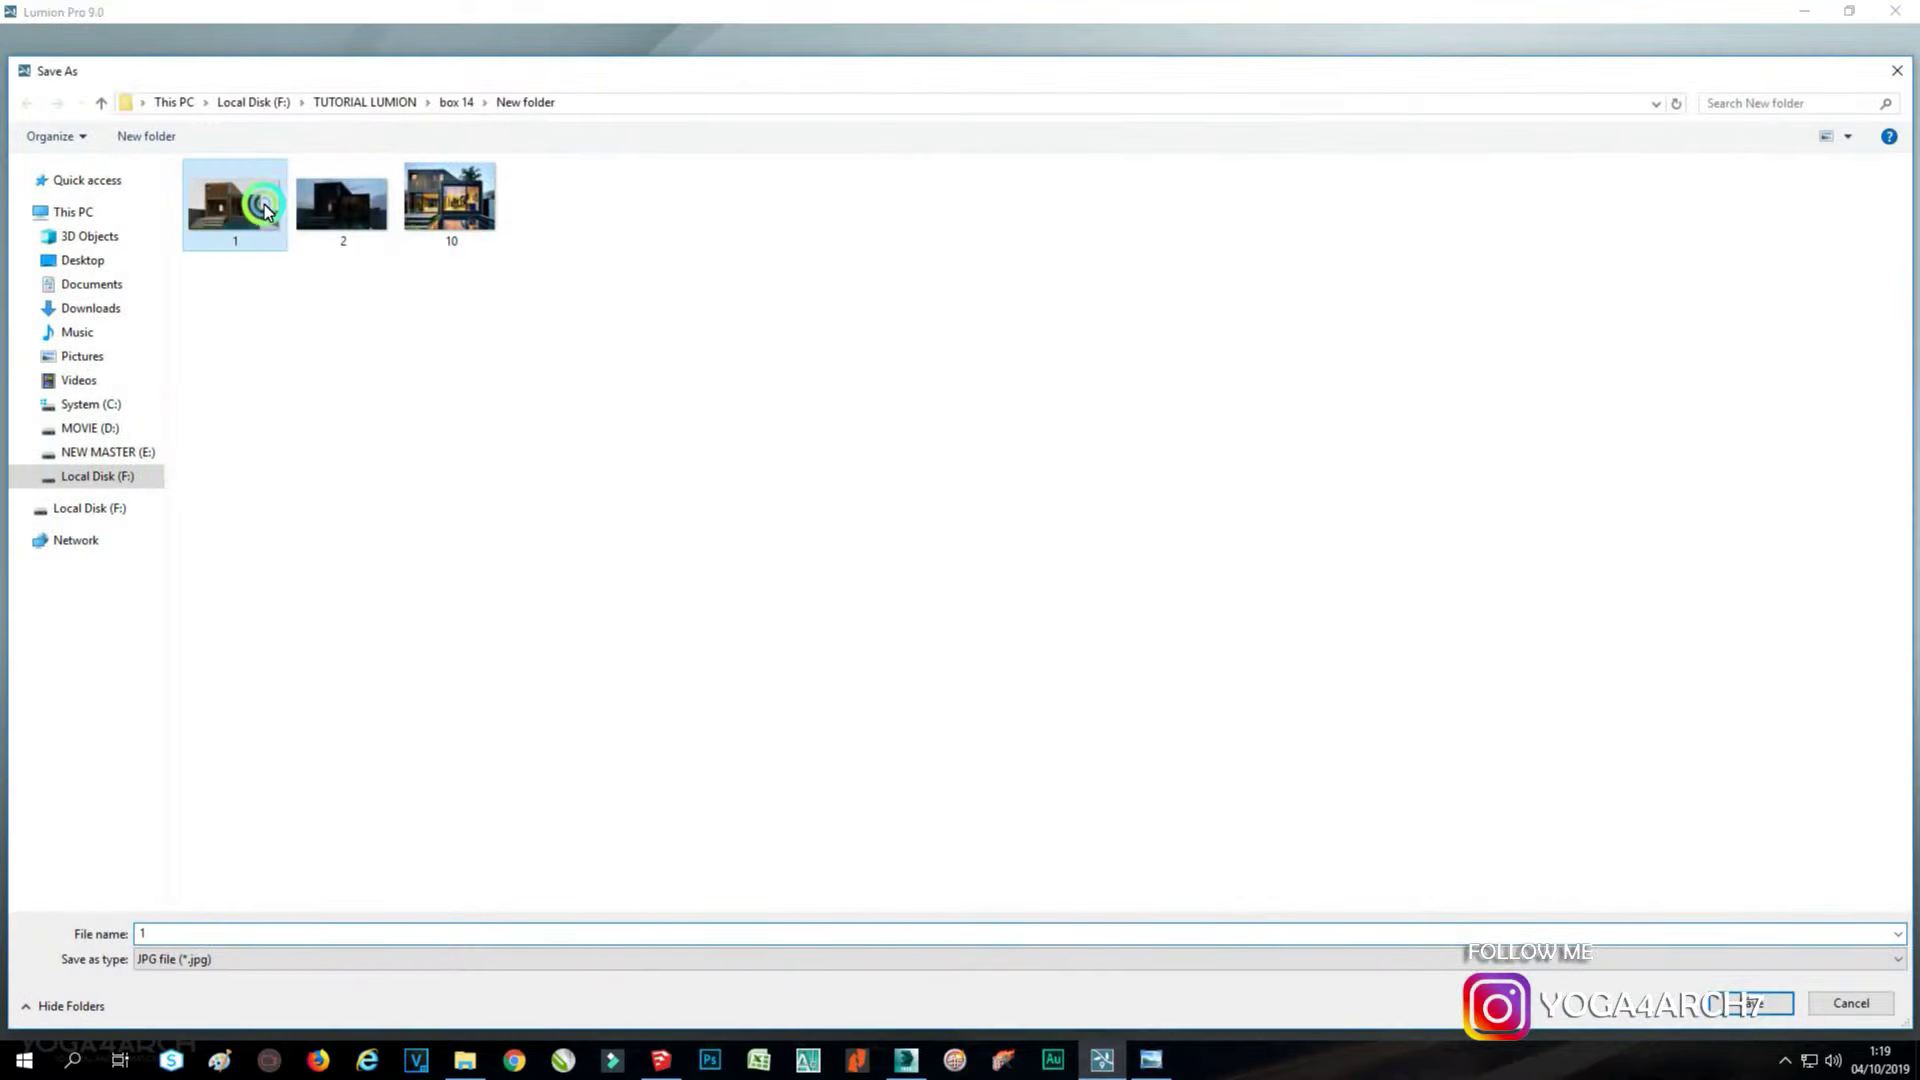
left_click(987, 594)
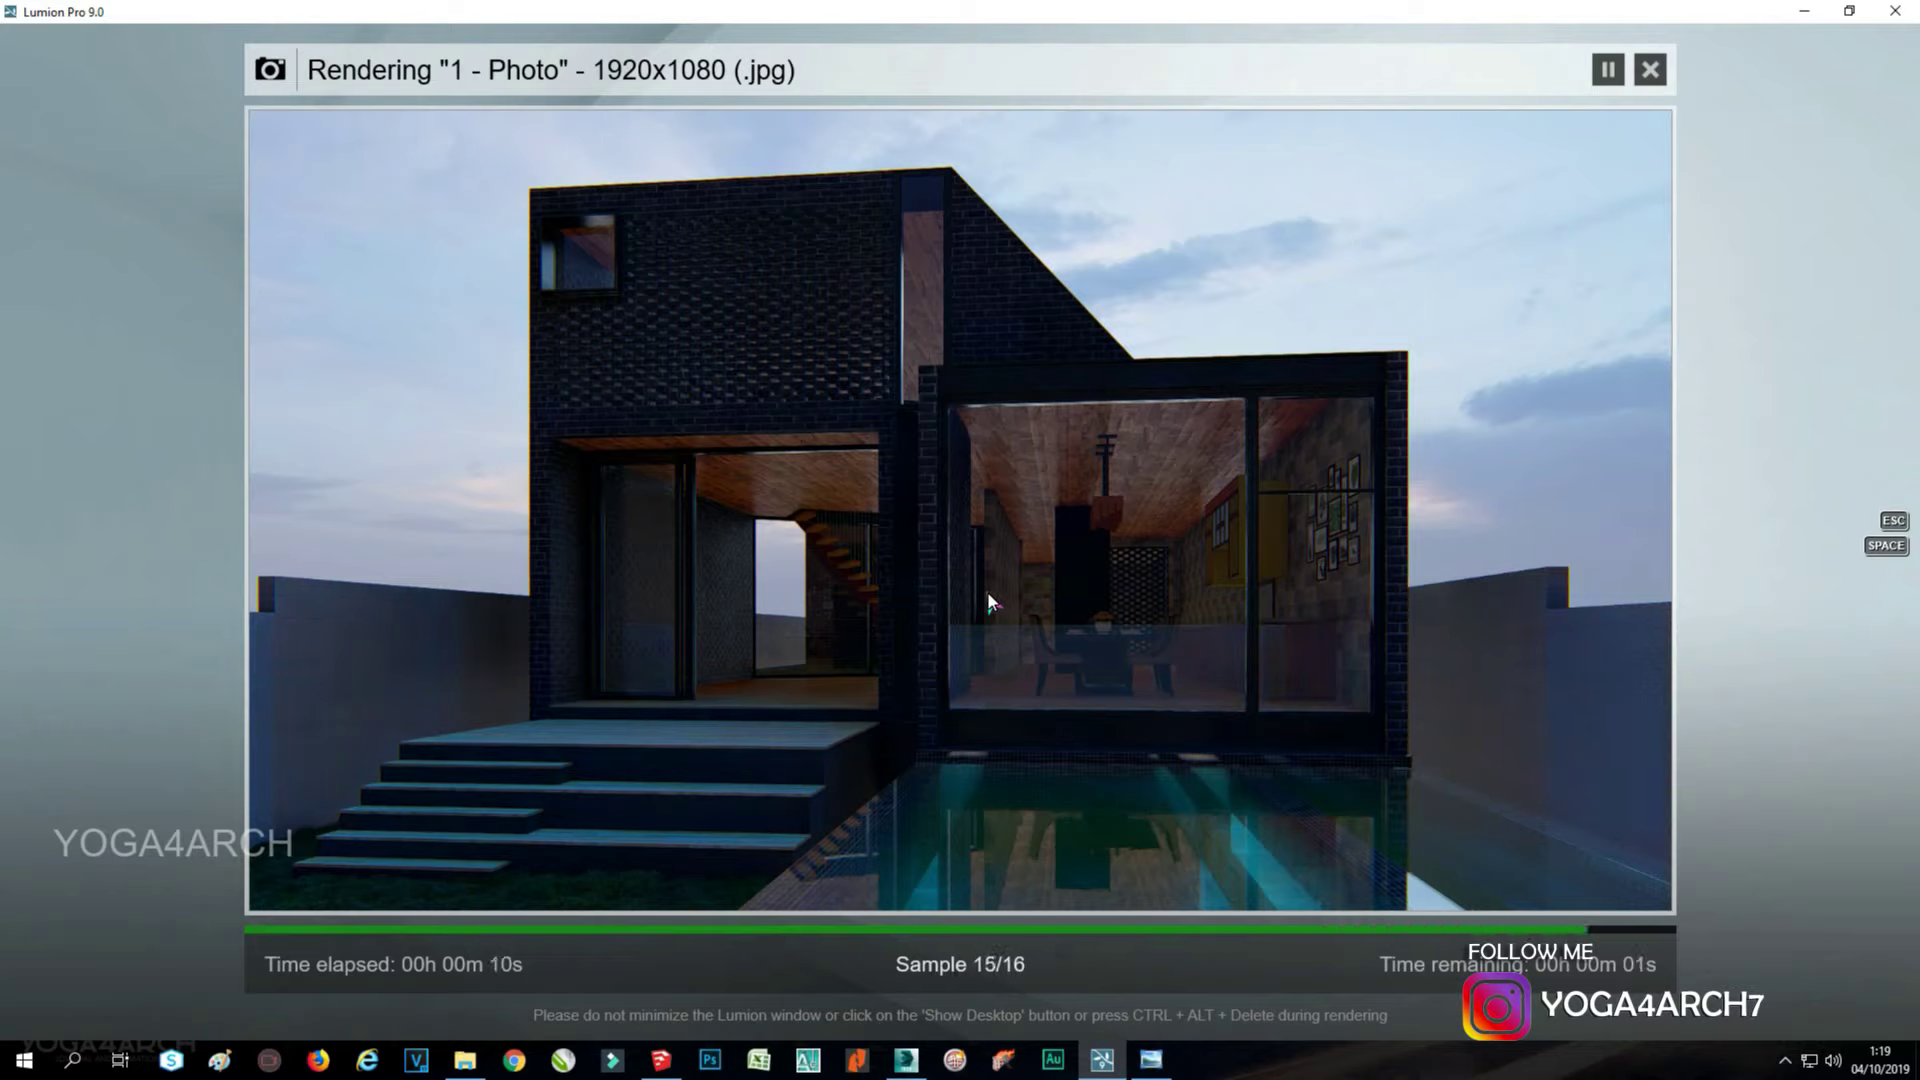
left_click(318, 558)
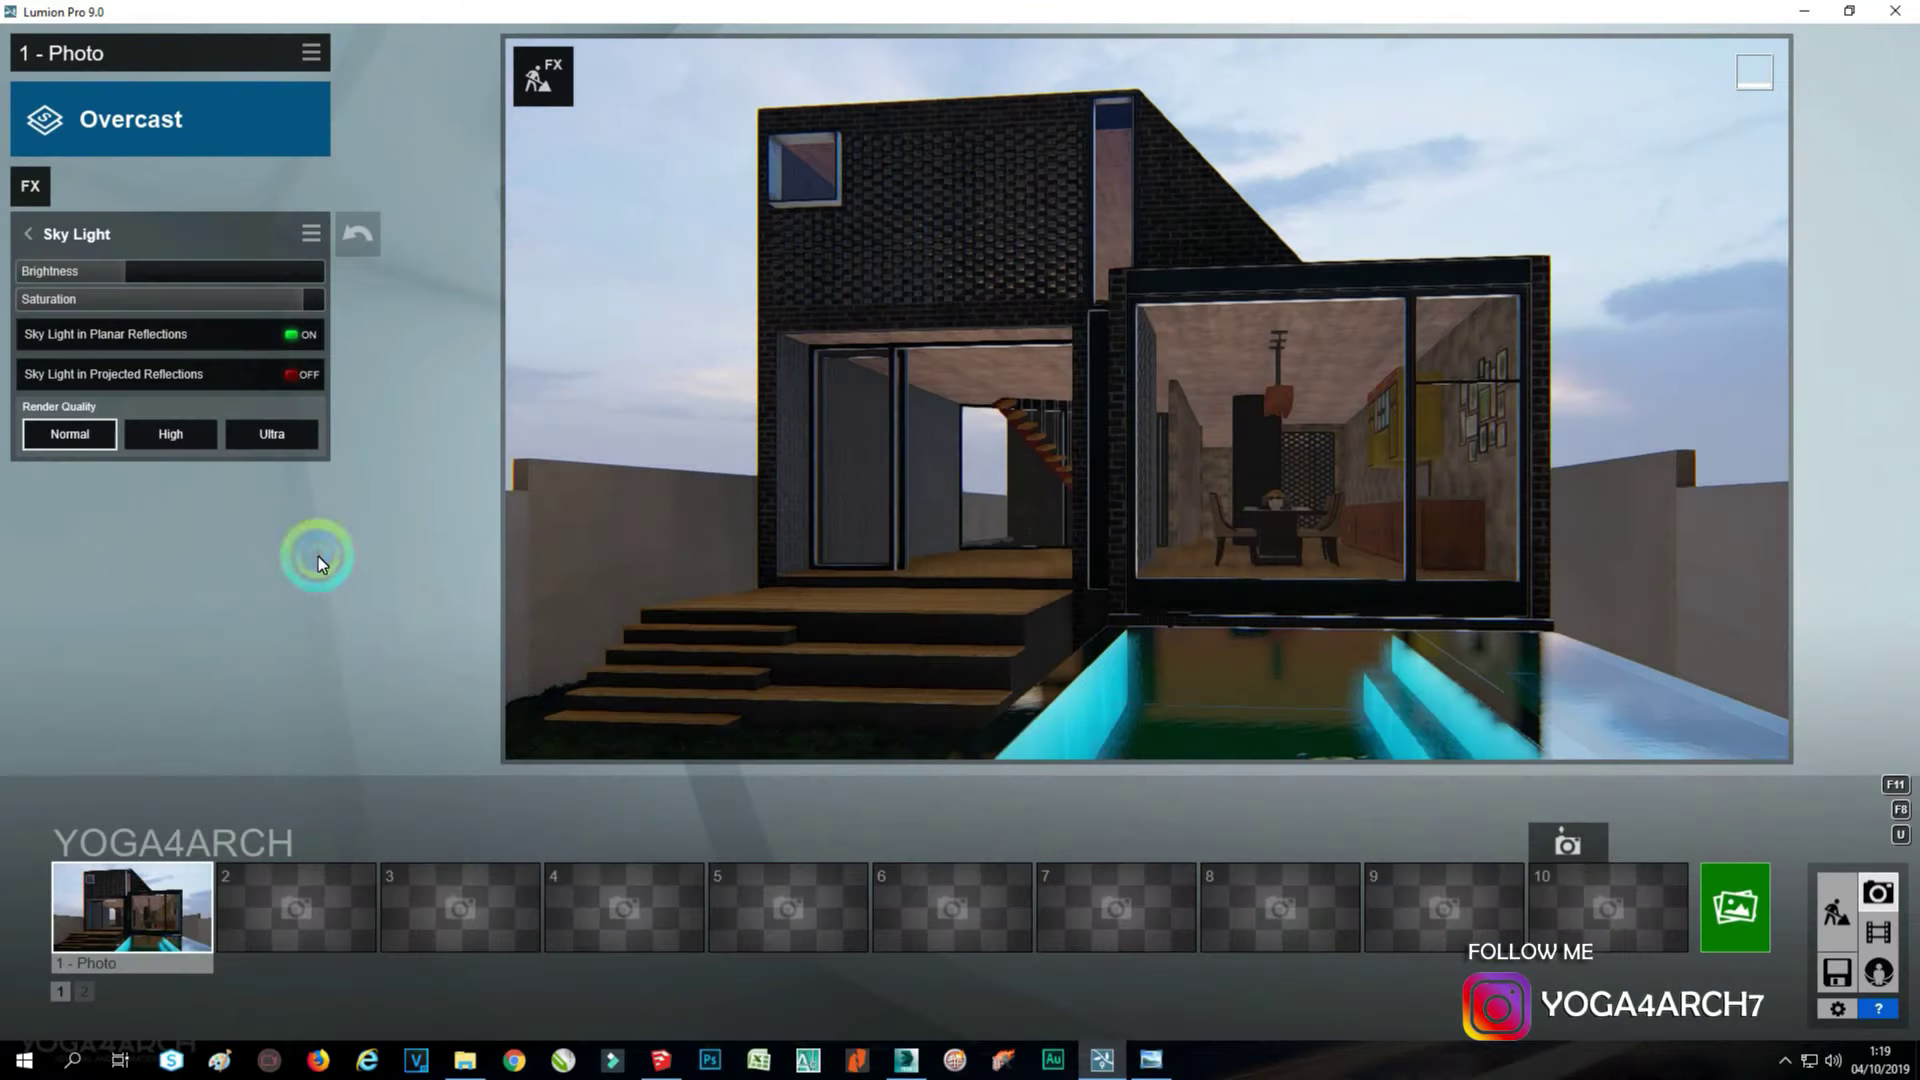
Add a Hyperlight effect at about 25 and return to Build mode.
left_click(30, 186)
left_click(792, 483)
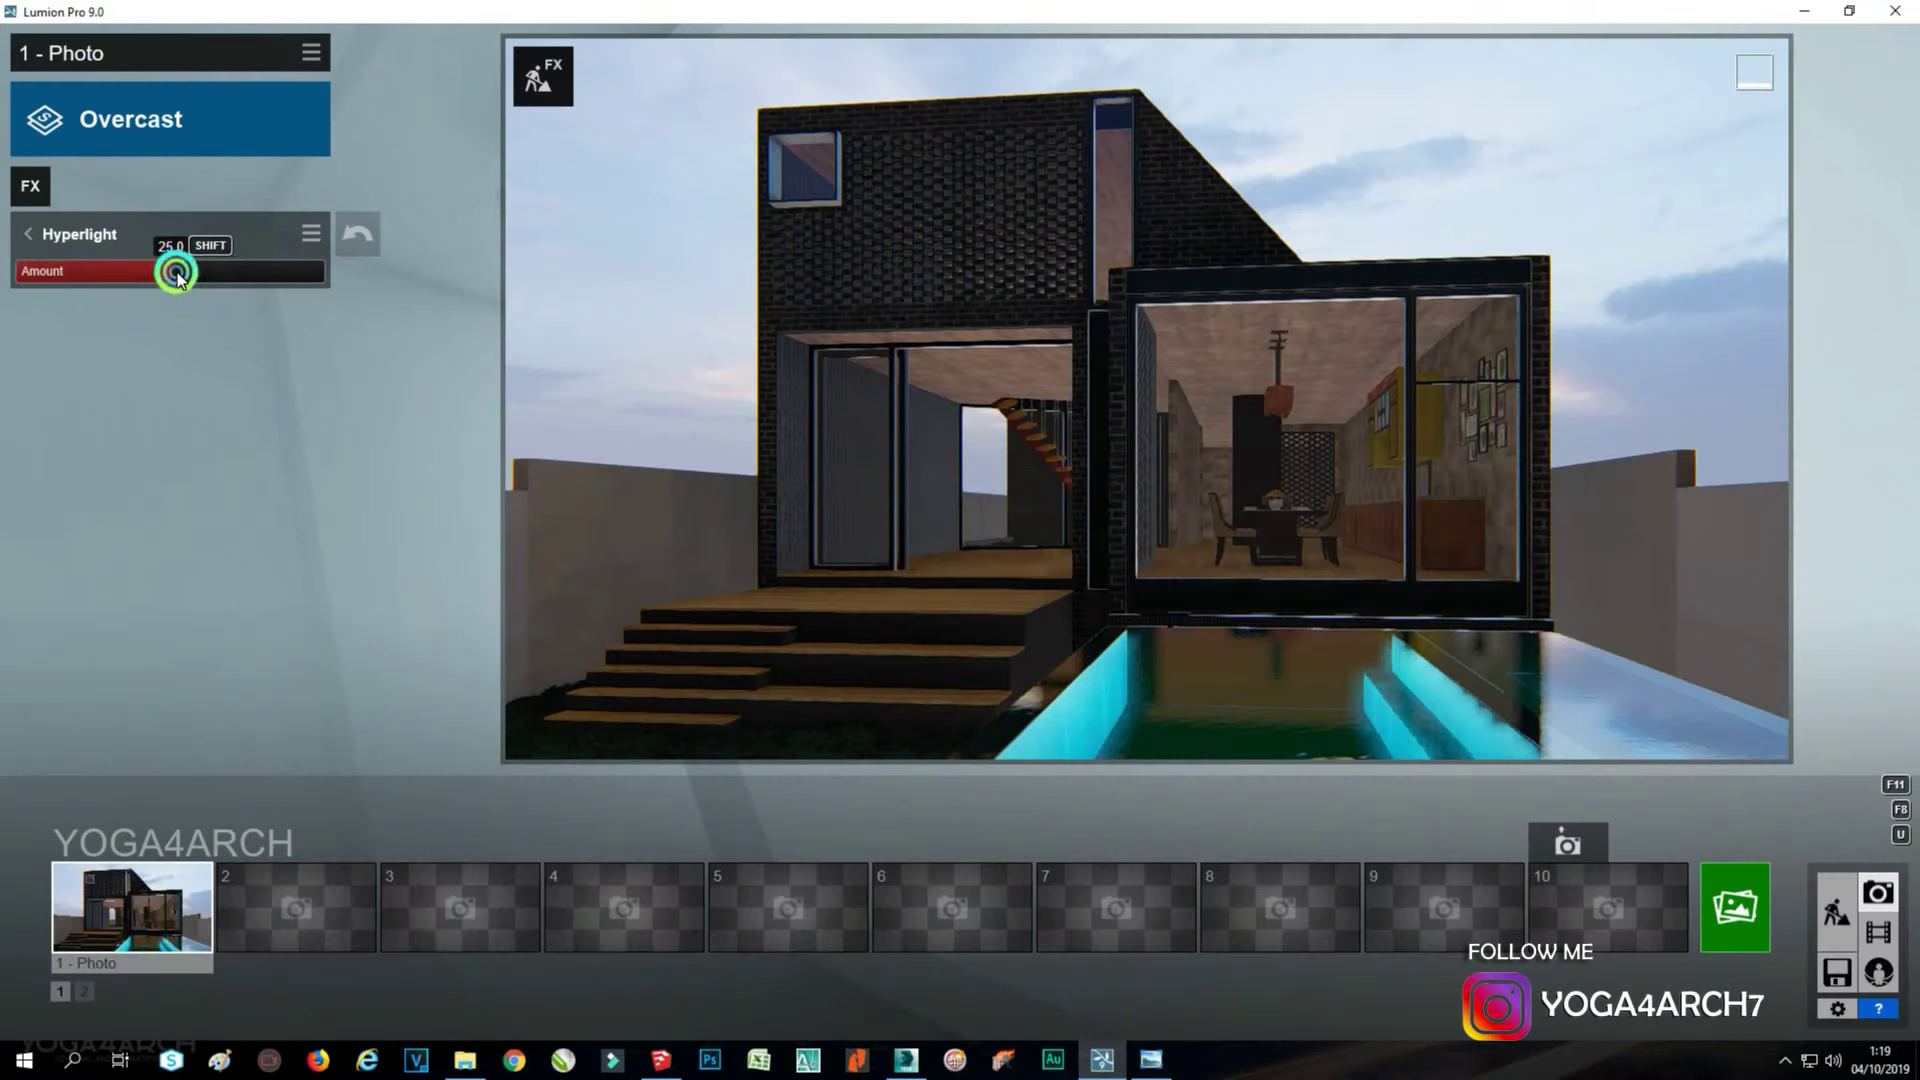
left_click_drag(176, 273, 244, 278)
left_click(1753, 880)
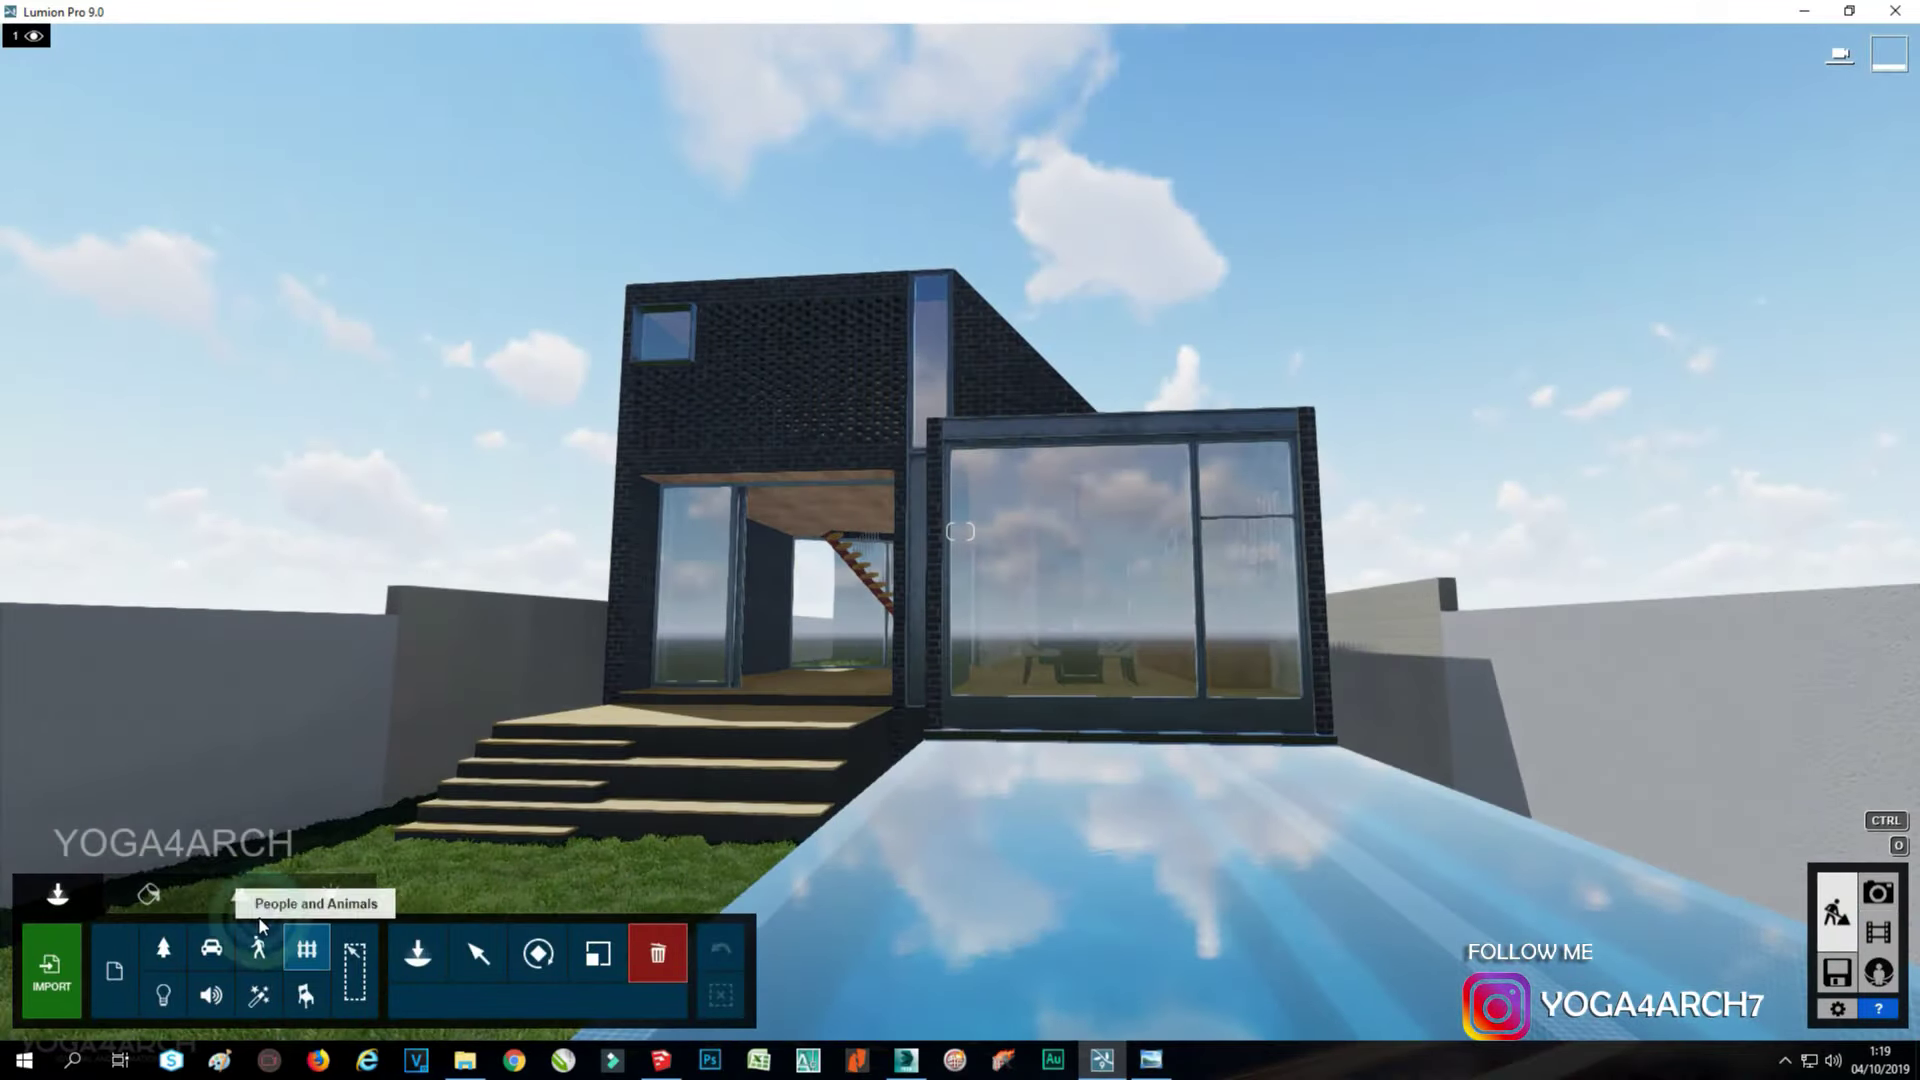
Apply the Concrete 006 outdoor material to the boundary wall, checking the reference photo.
left_click(148, 893)
left_click(441, 716)
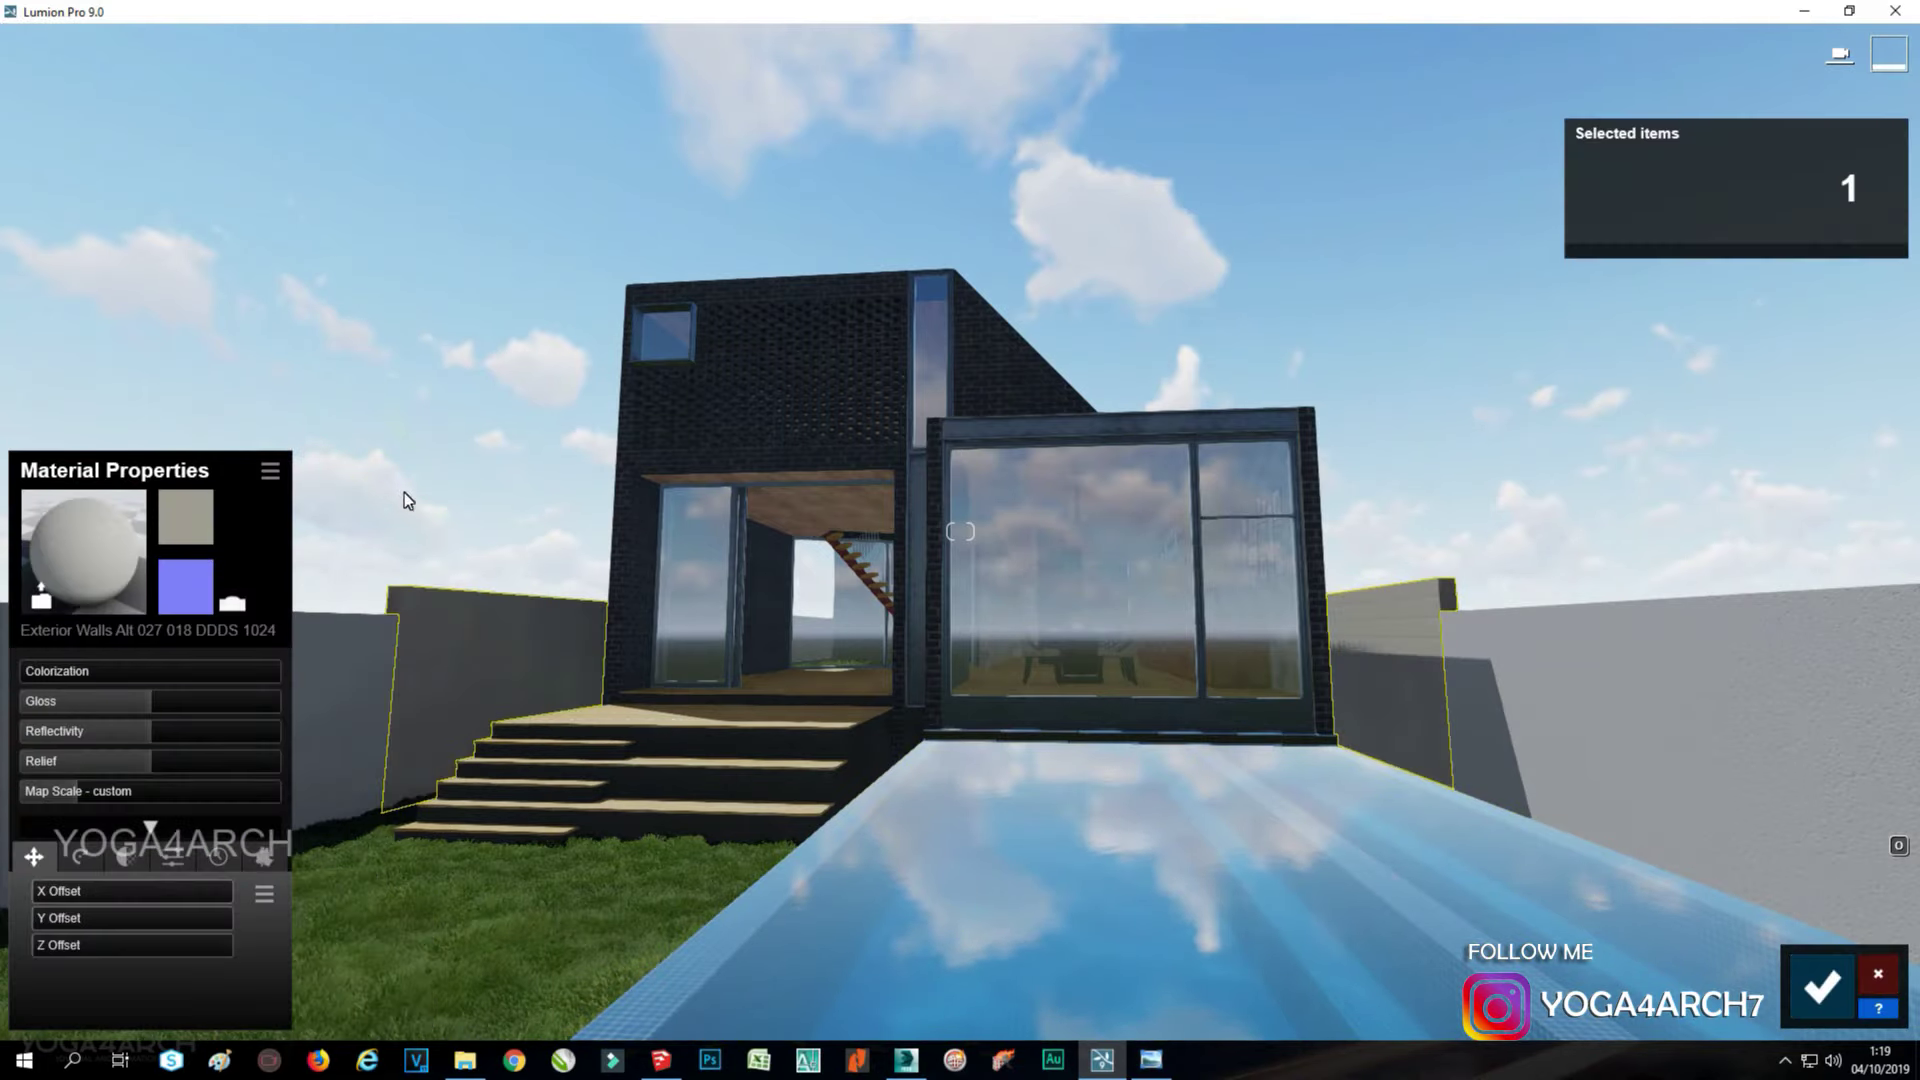
left_click(130, 590)
left_click(155, 415)
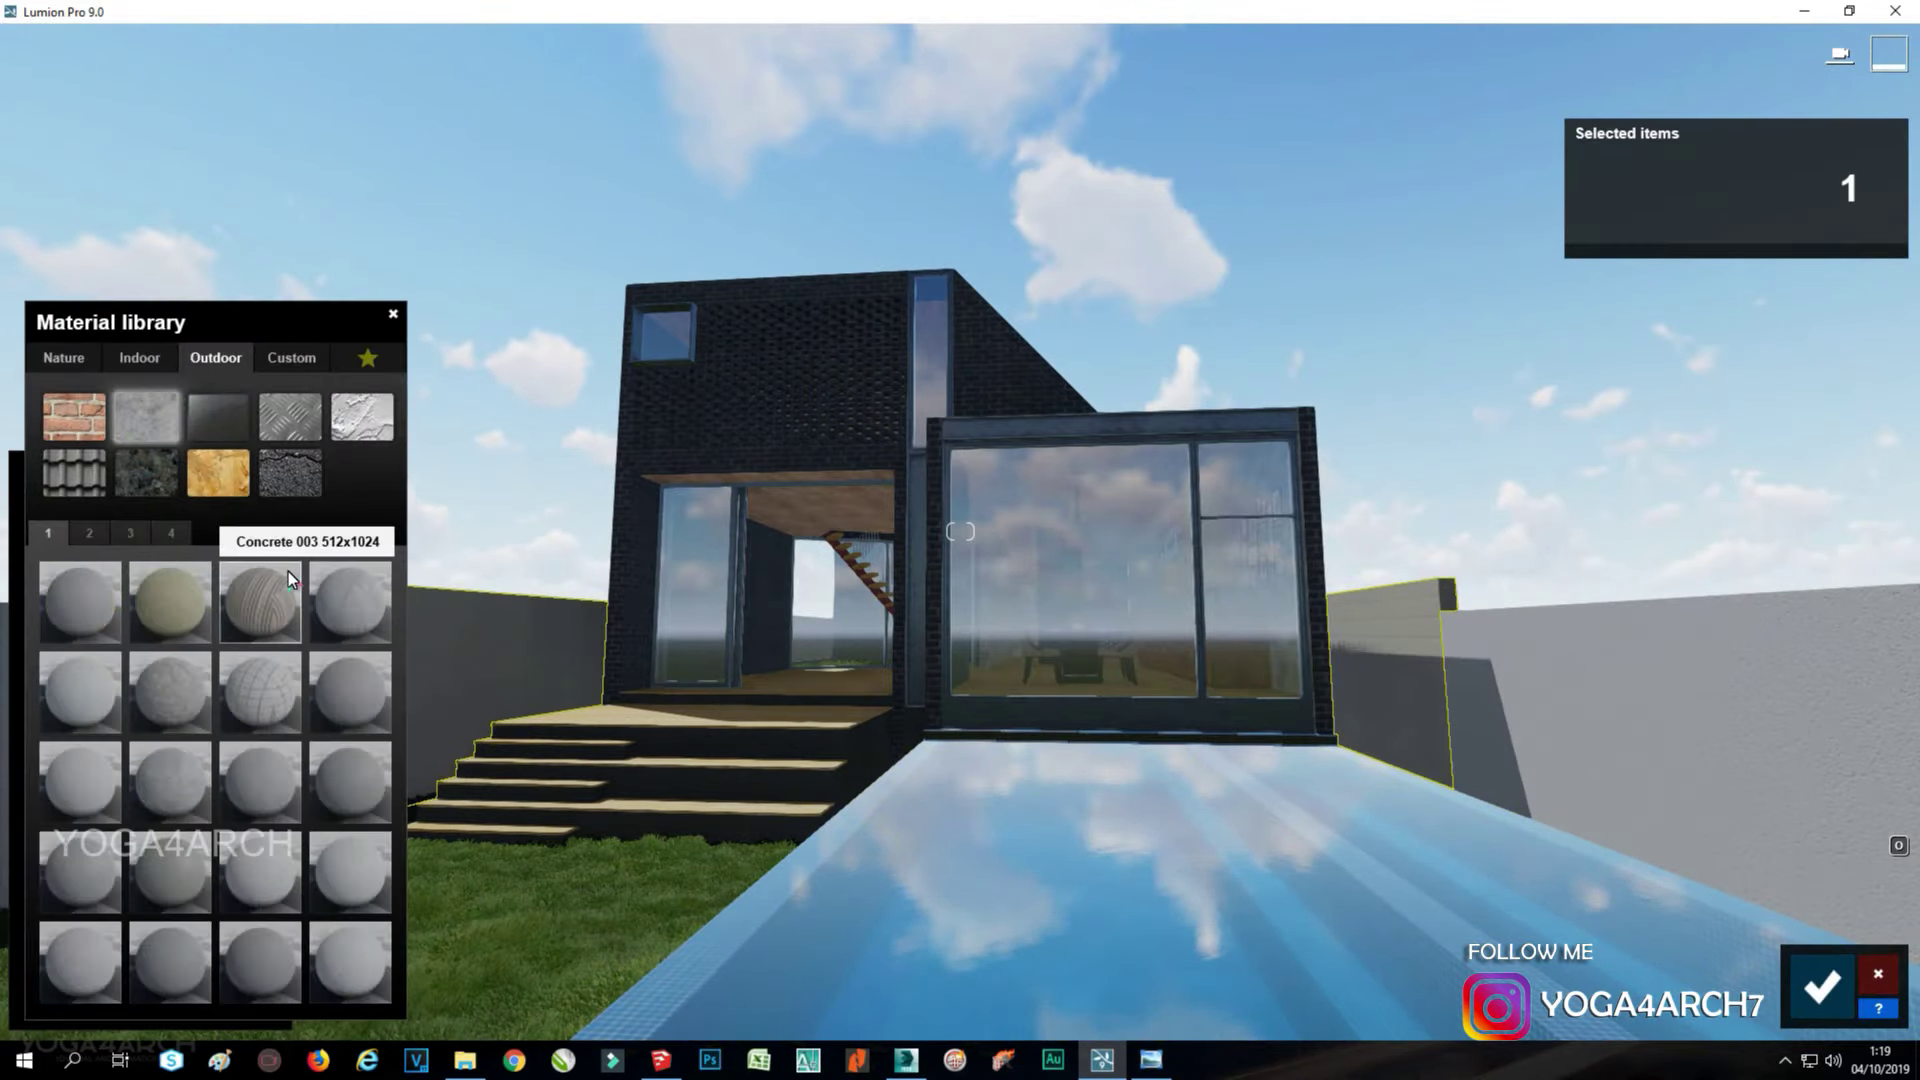
left_click(68, 688)
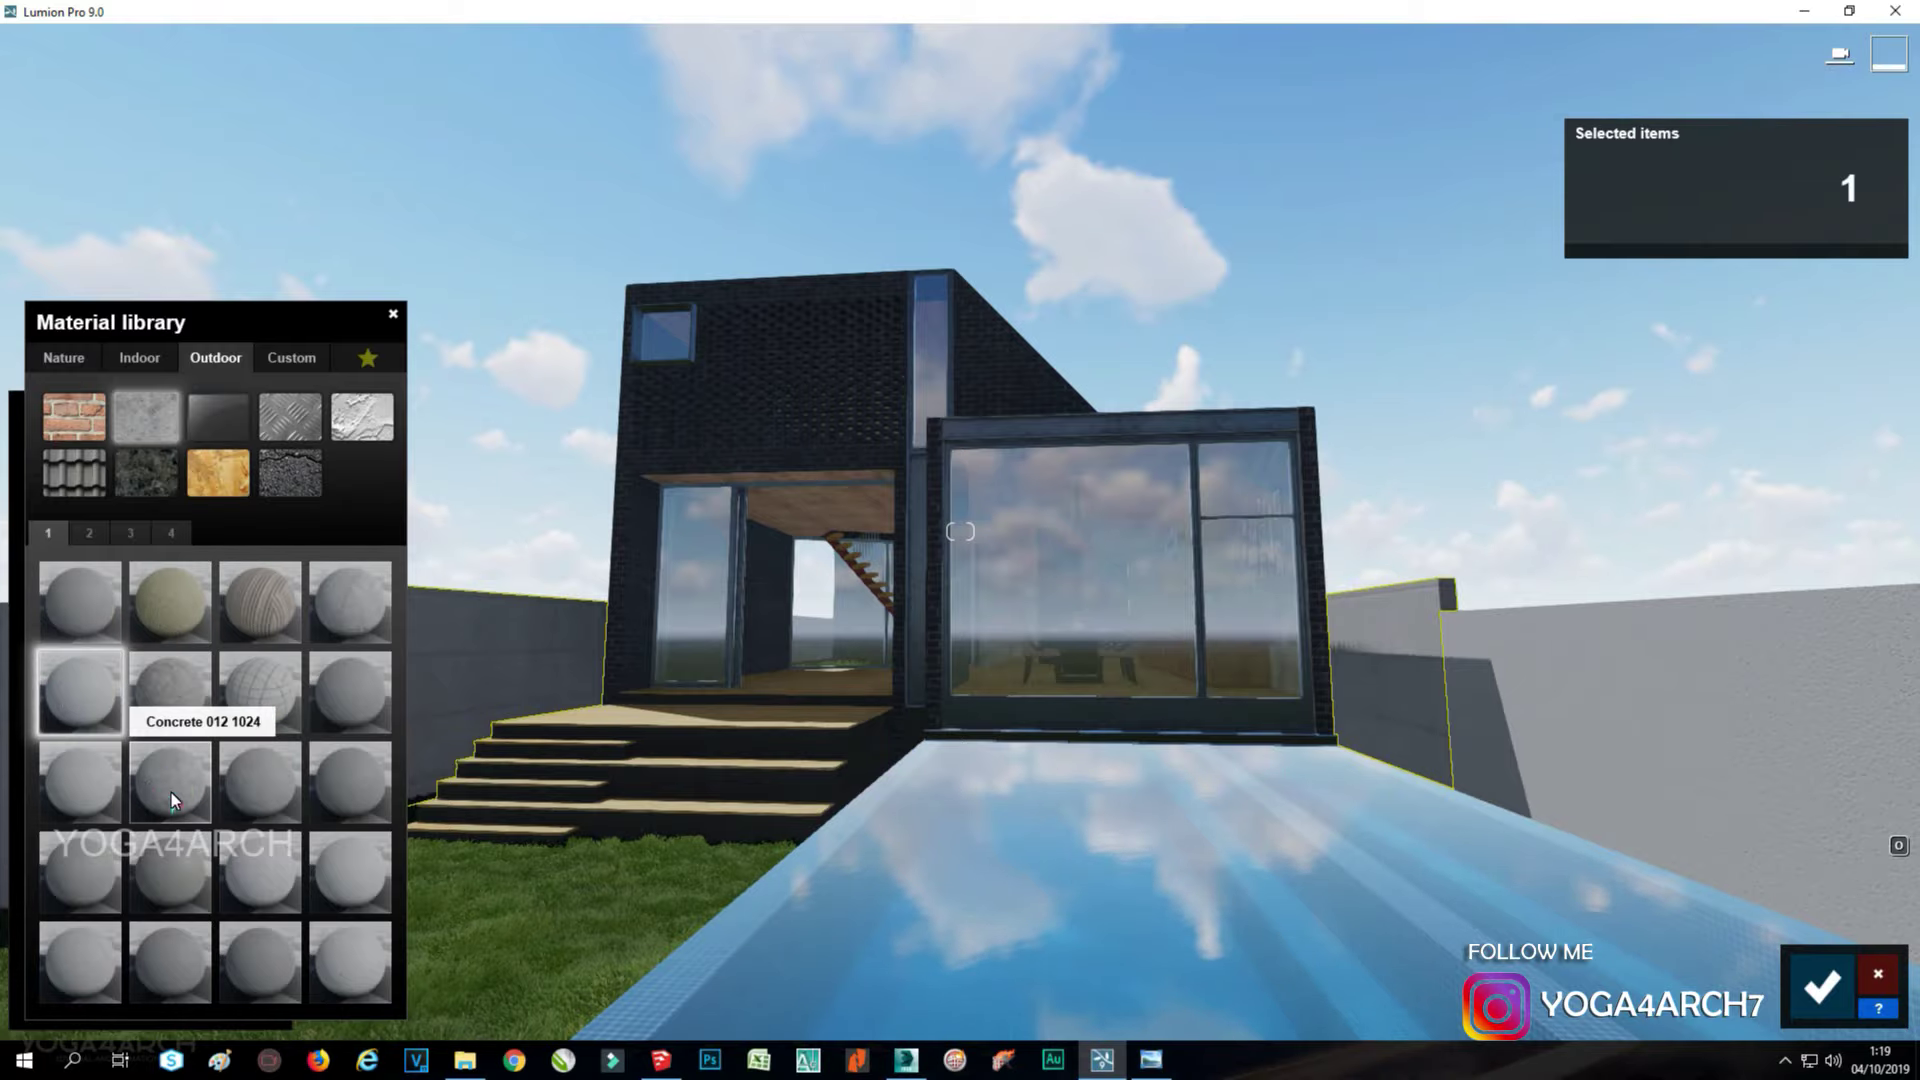
left_click(1150, 1060)
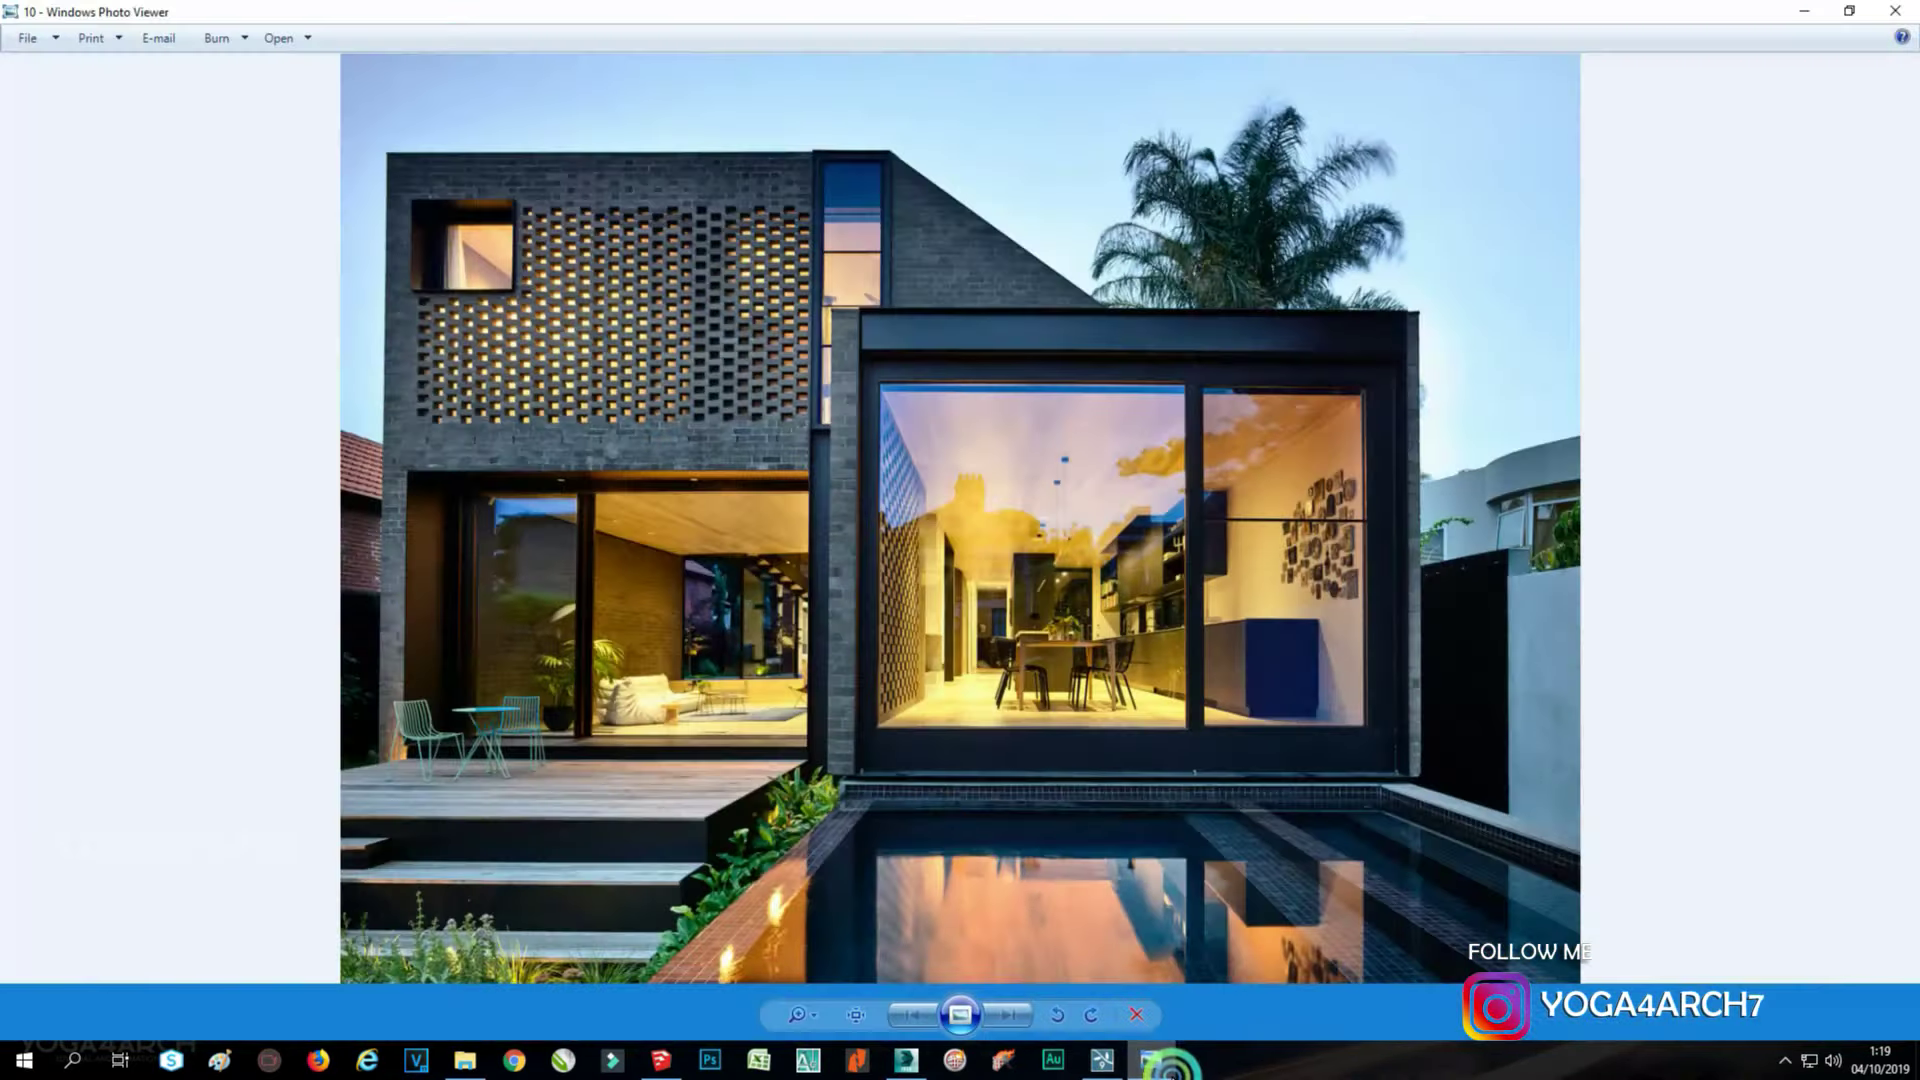
left_click(1149, 1060)
left_click(178, 695)
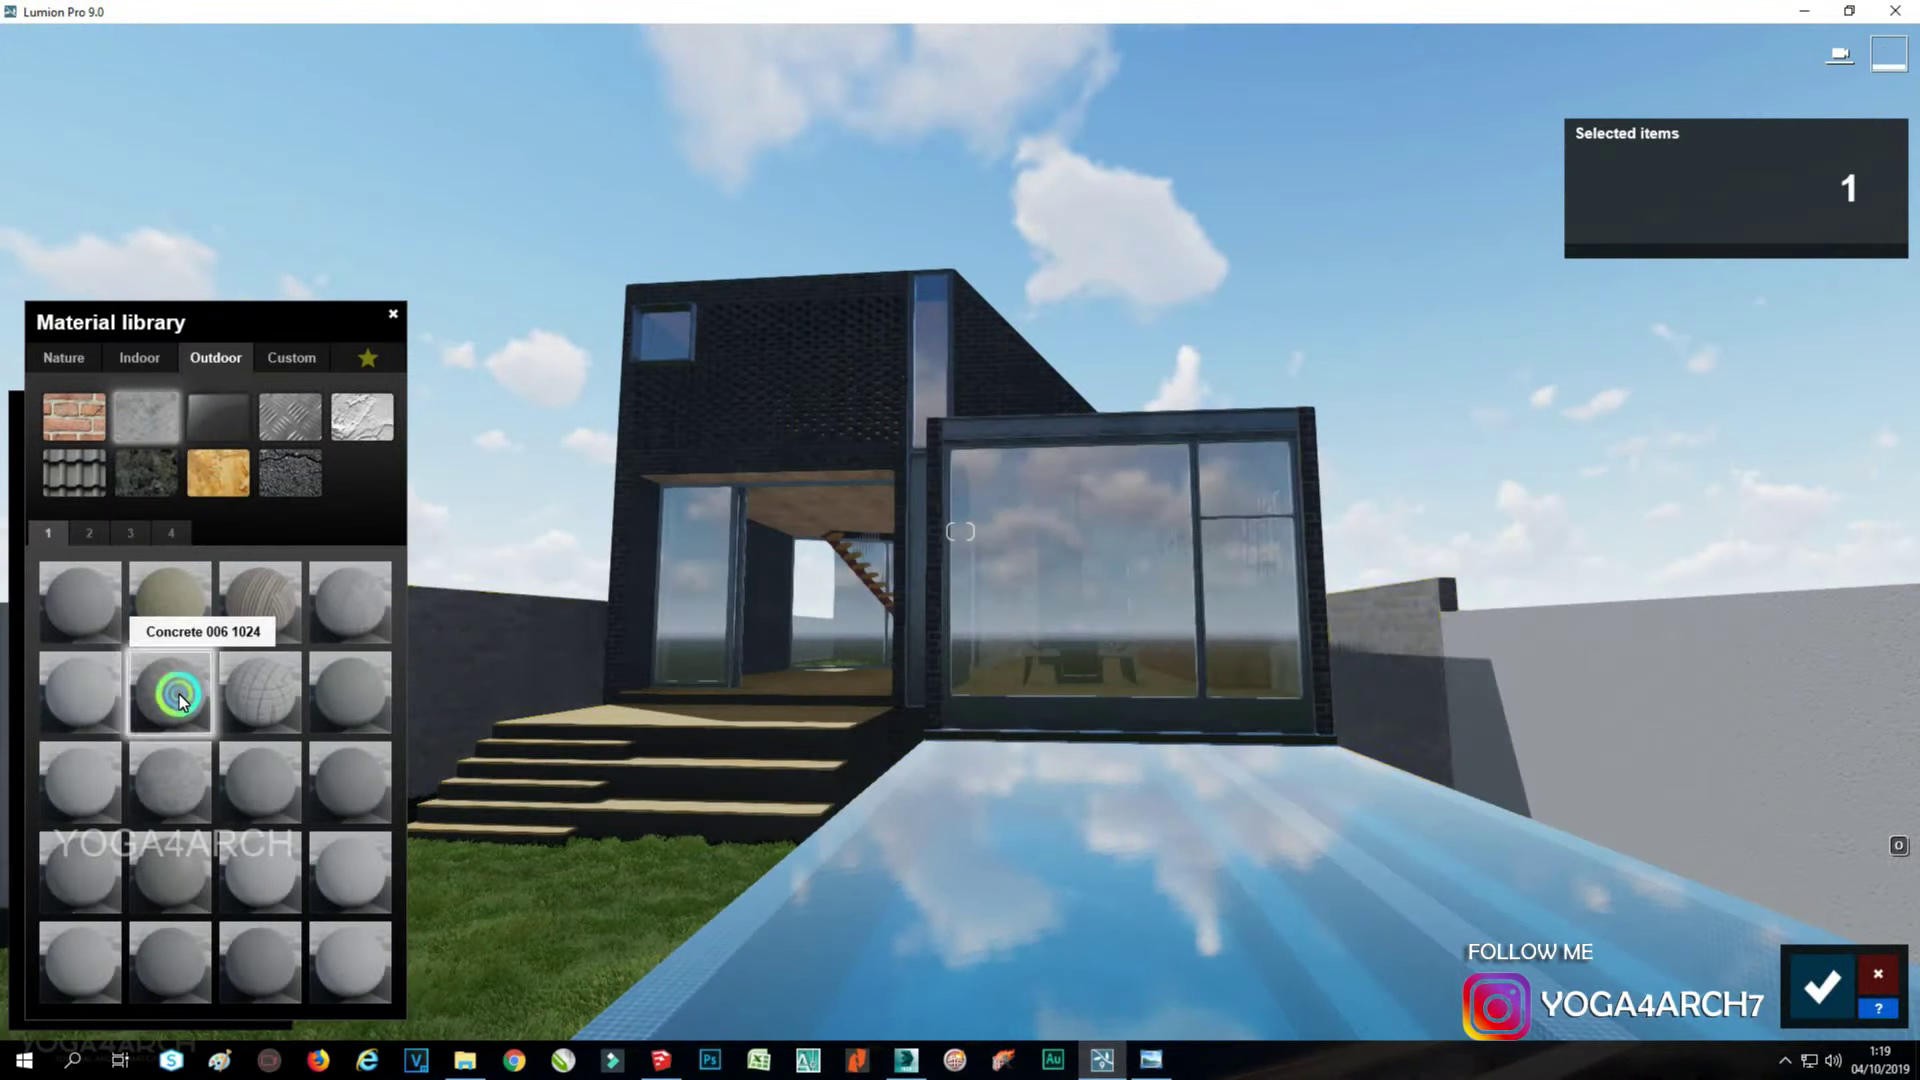
Darken the wall tint, raise colorization to 0.9, lower relief, and accept.
left_click(180, 672)
left_click(448, 765)
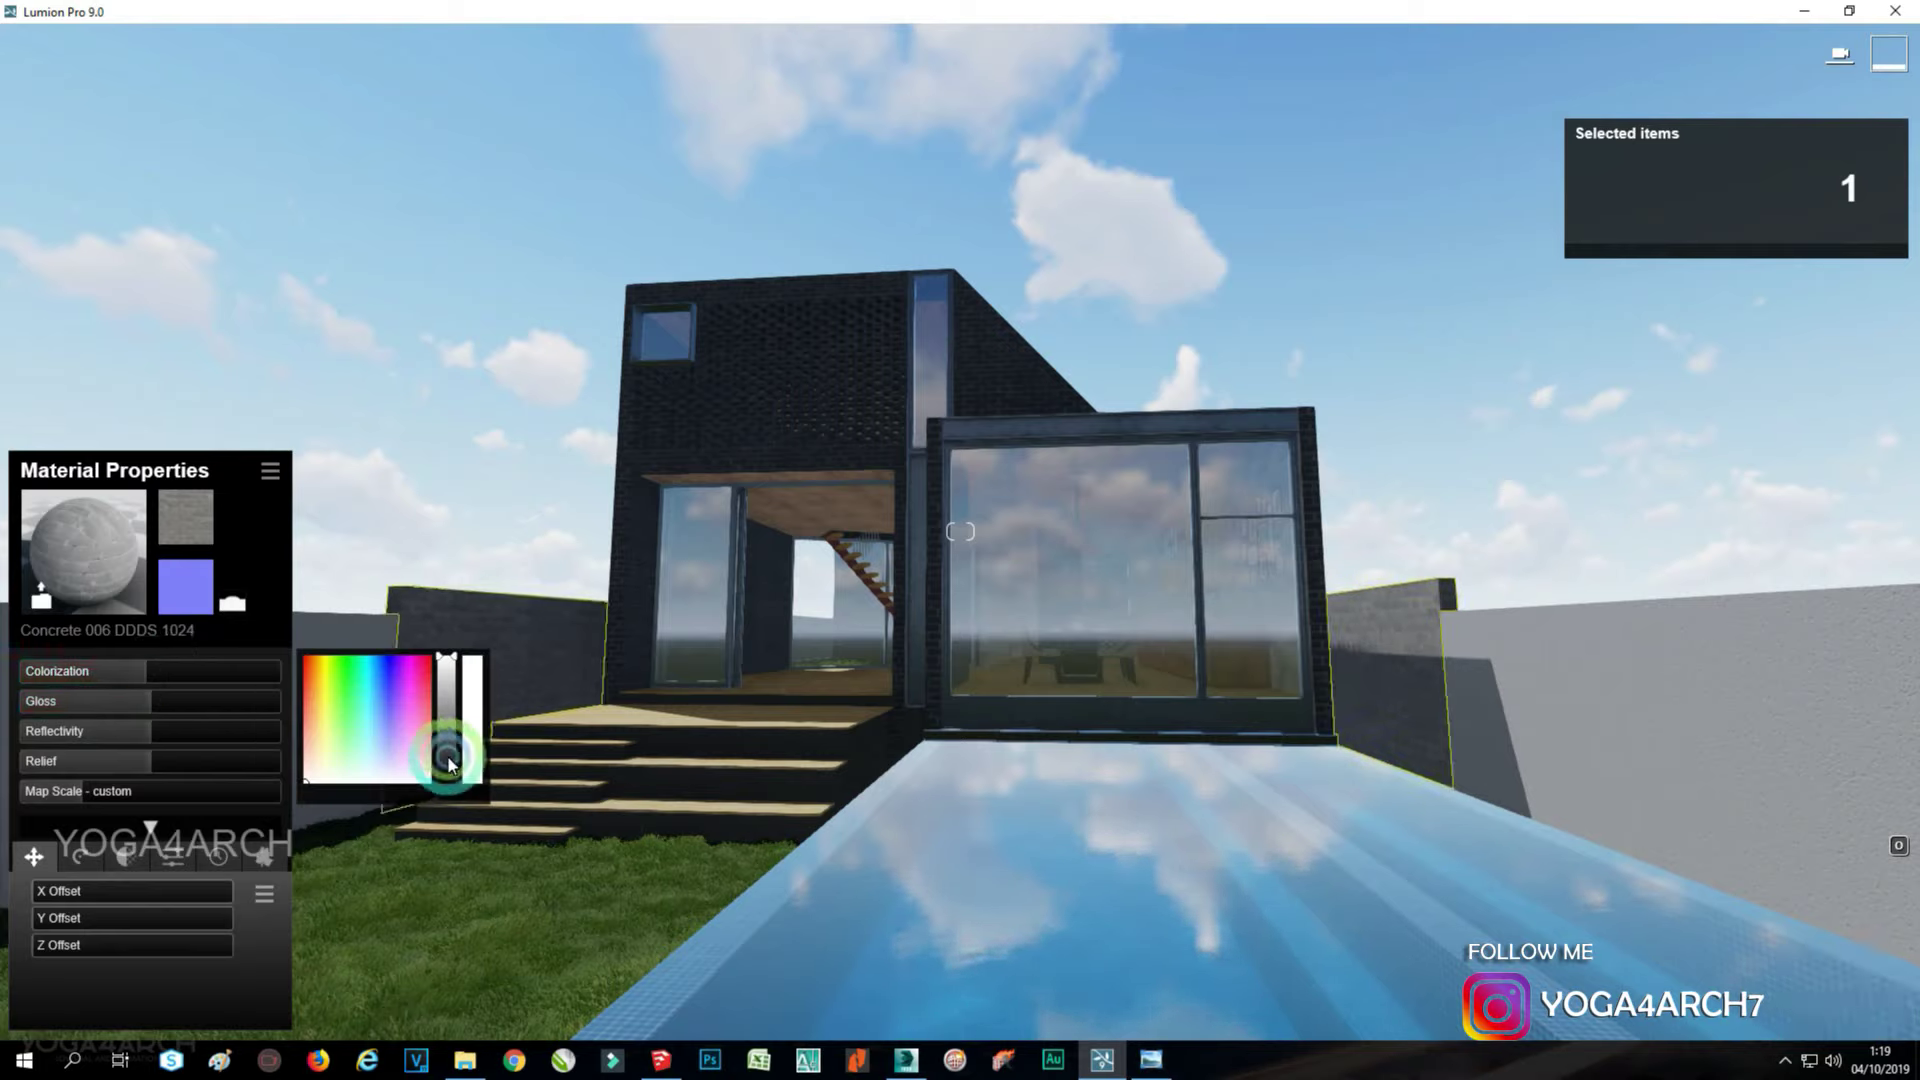
left_click_drag(448, 765, 446, 741)
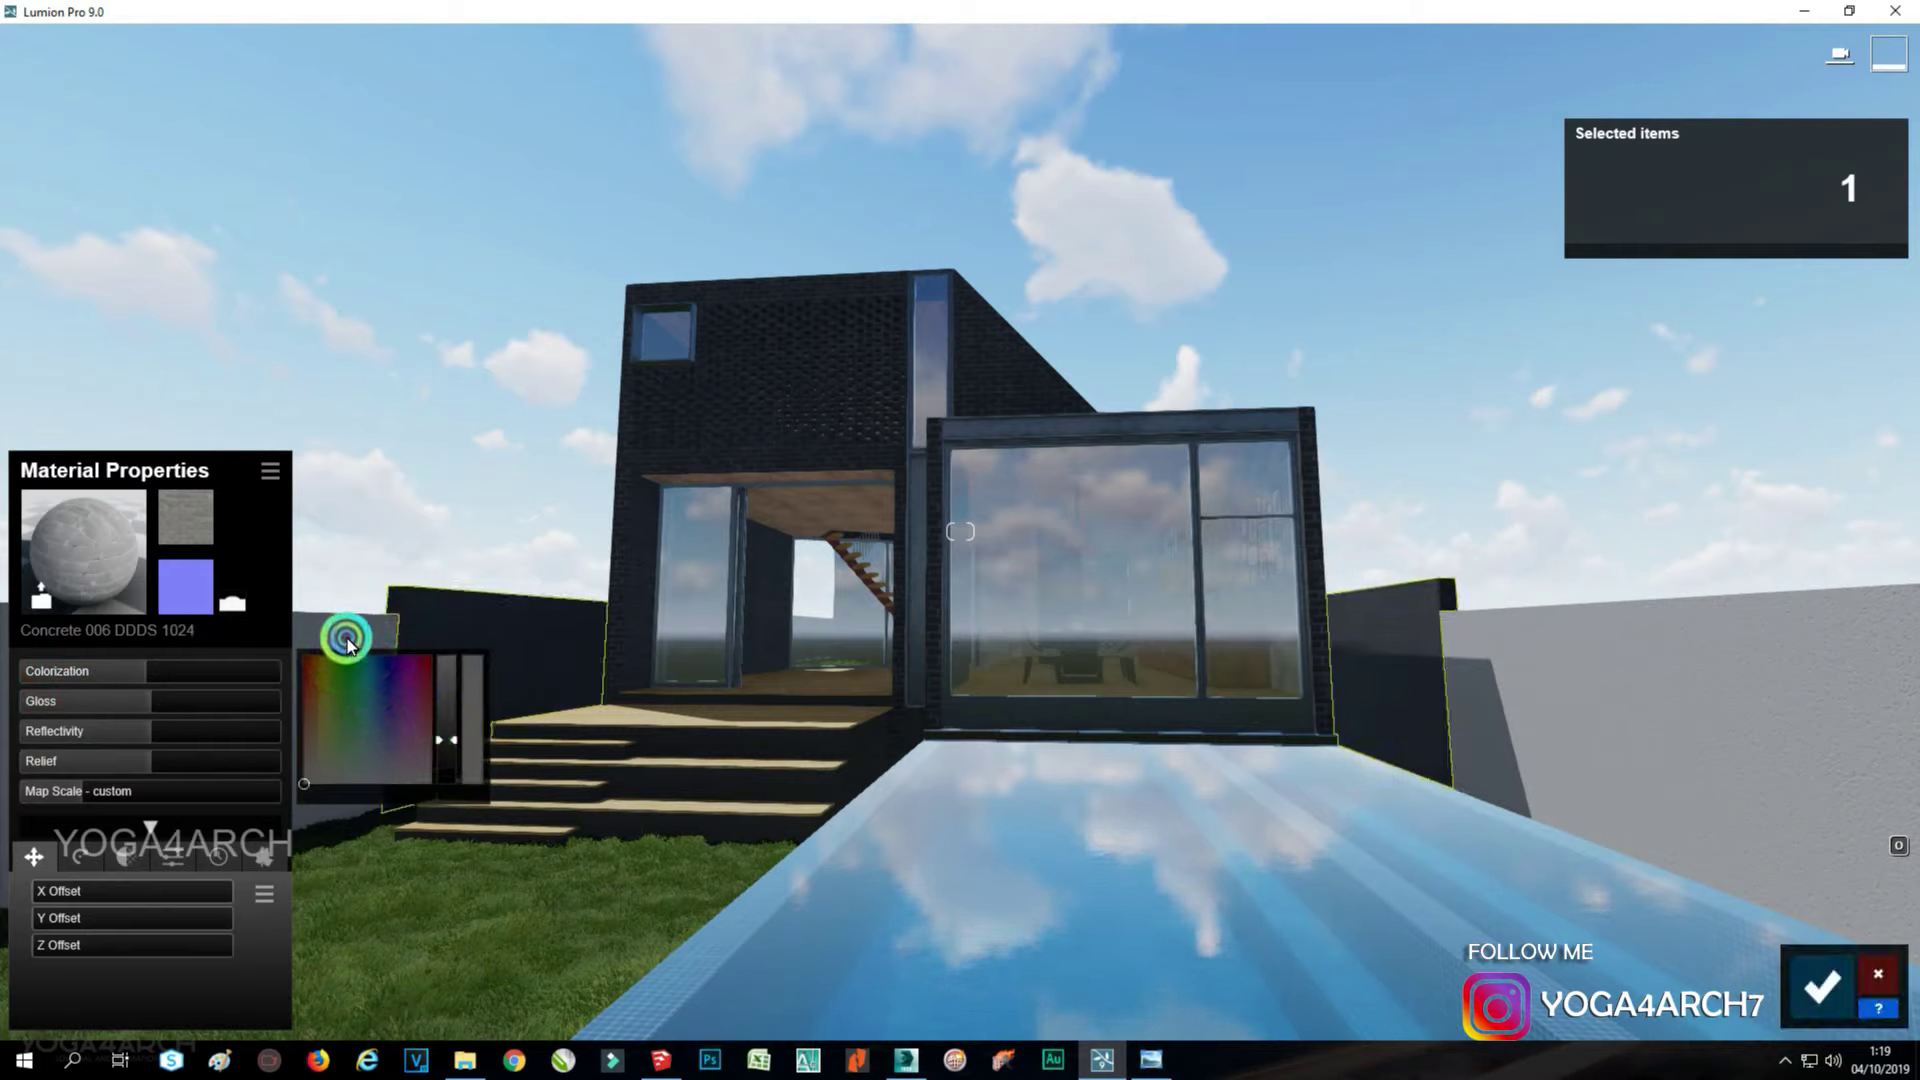
left_click(1748, 729)
left_click_drag(171, 668, 263, 683)
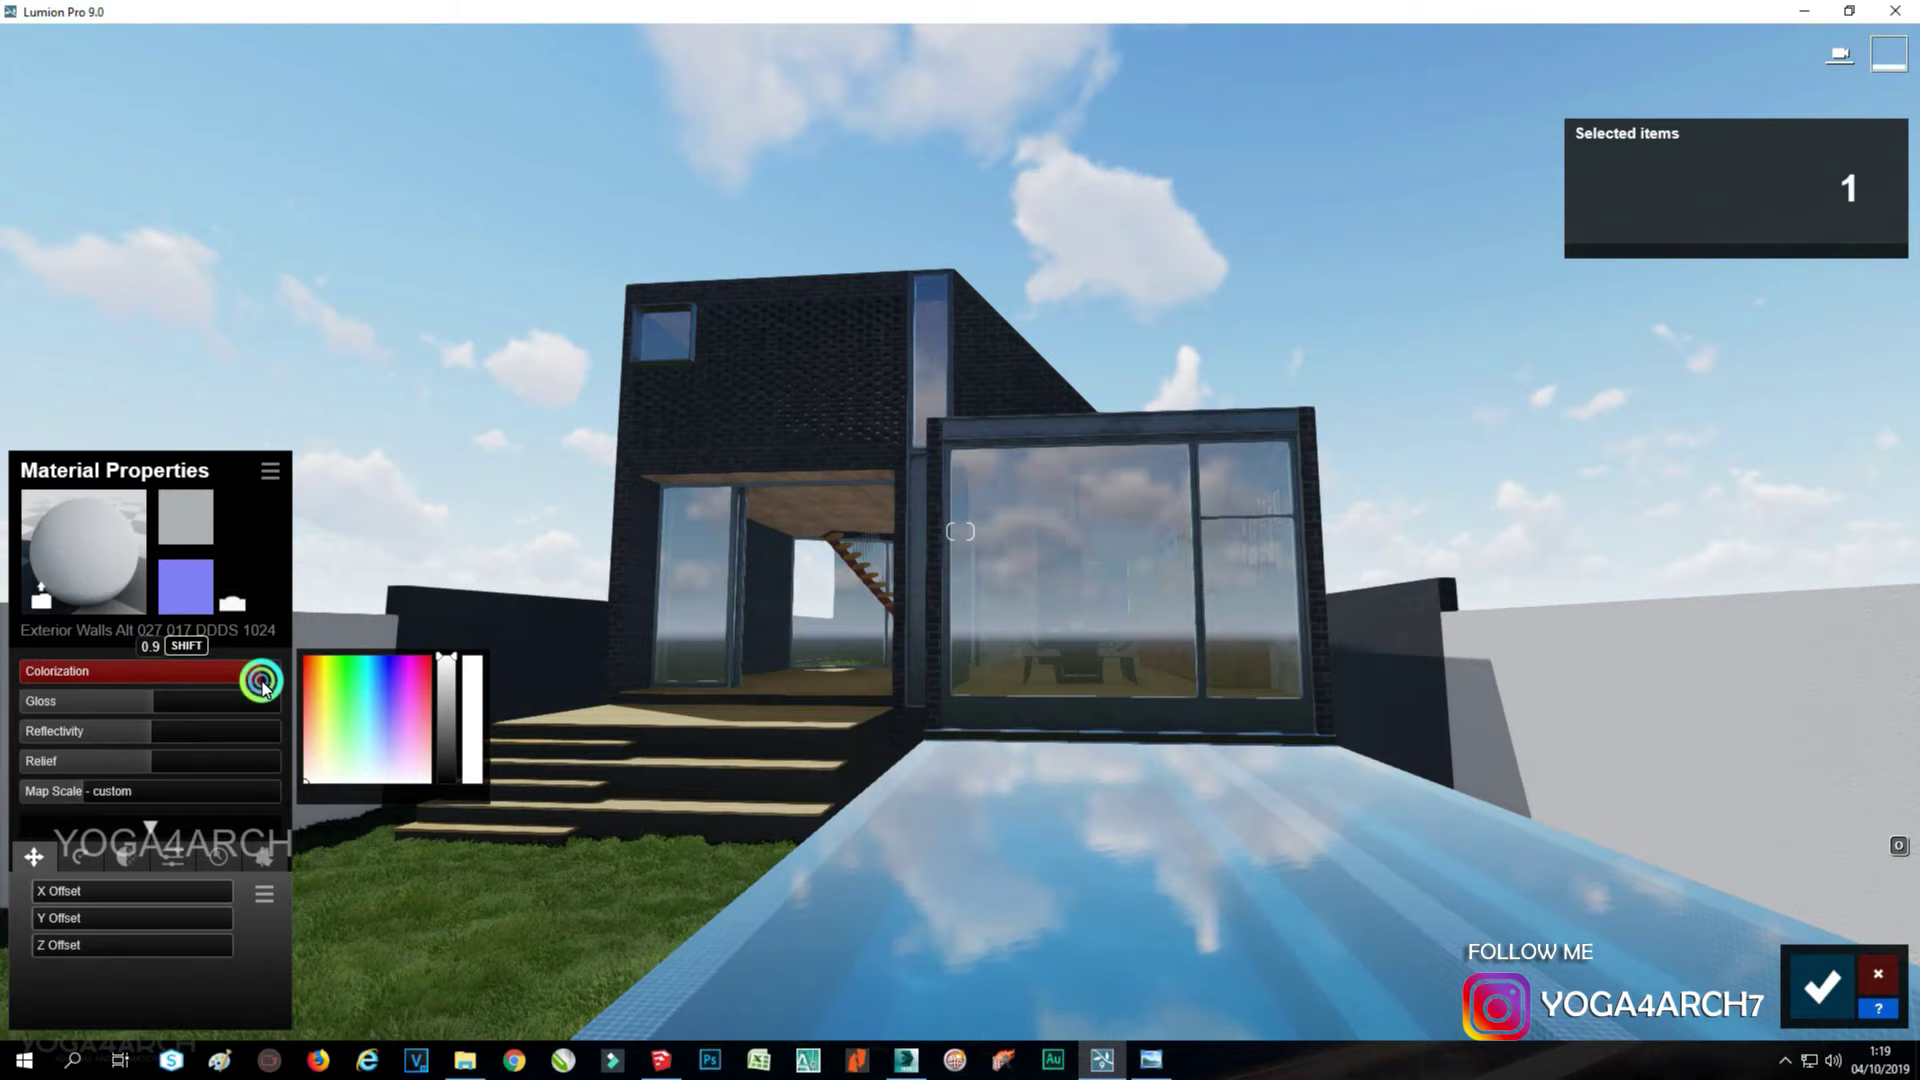
left_click_drag(150, 761, 50, 761)
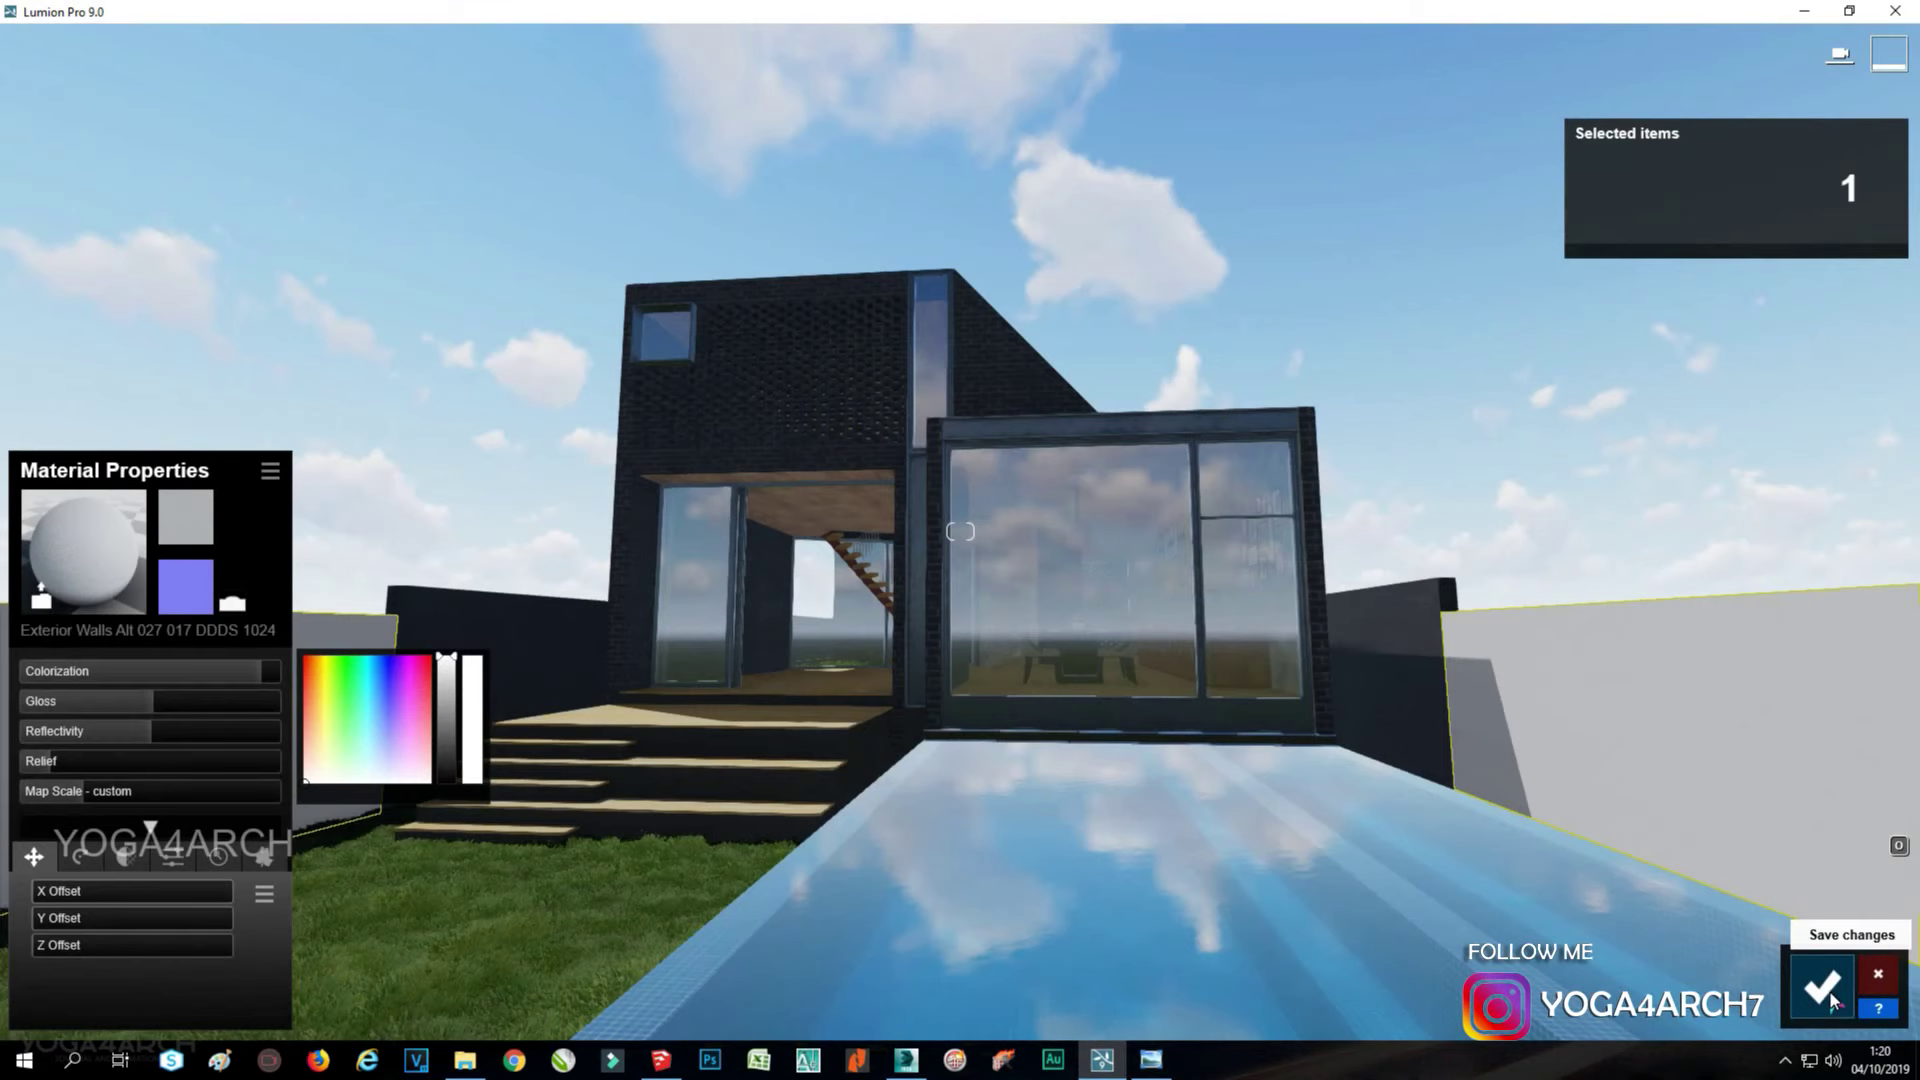
left_click(1822, 990)
Darken the Brick_Antique wall material's colour, confirm it, and return to Photo 1's view.
left_click(1152, 1059)
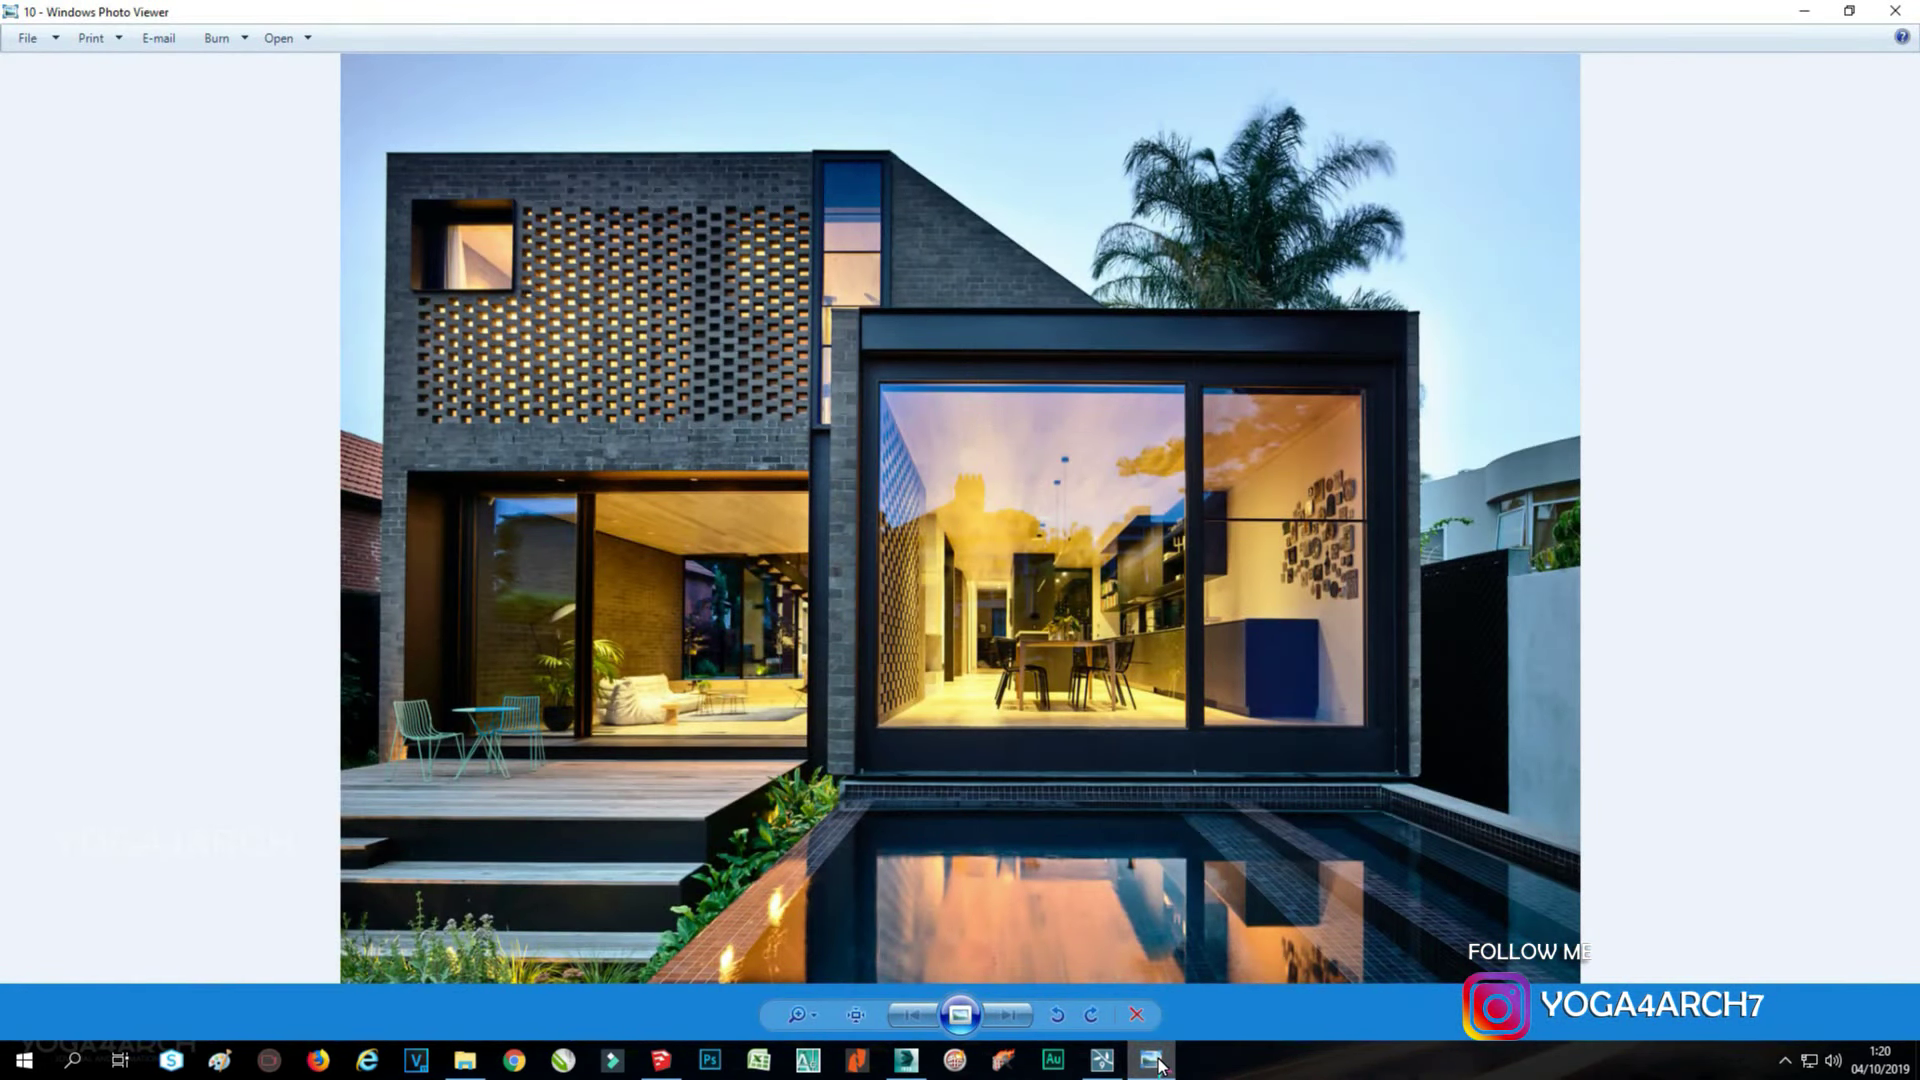
left_click(1152, 1059)
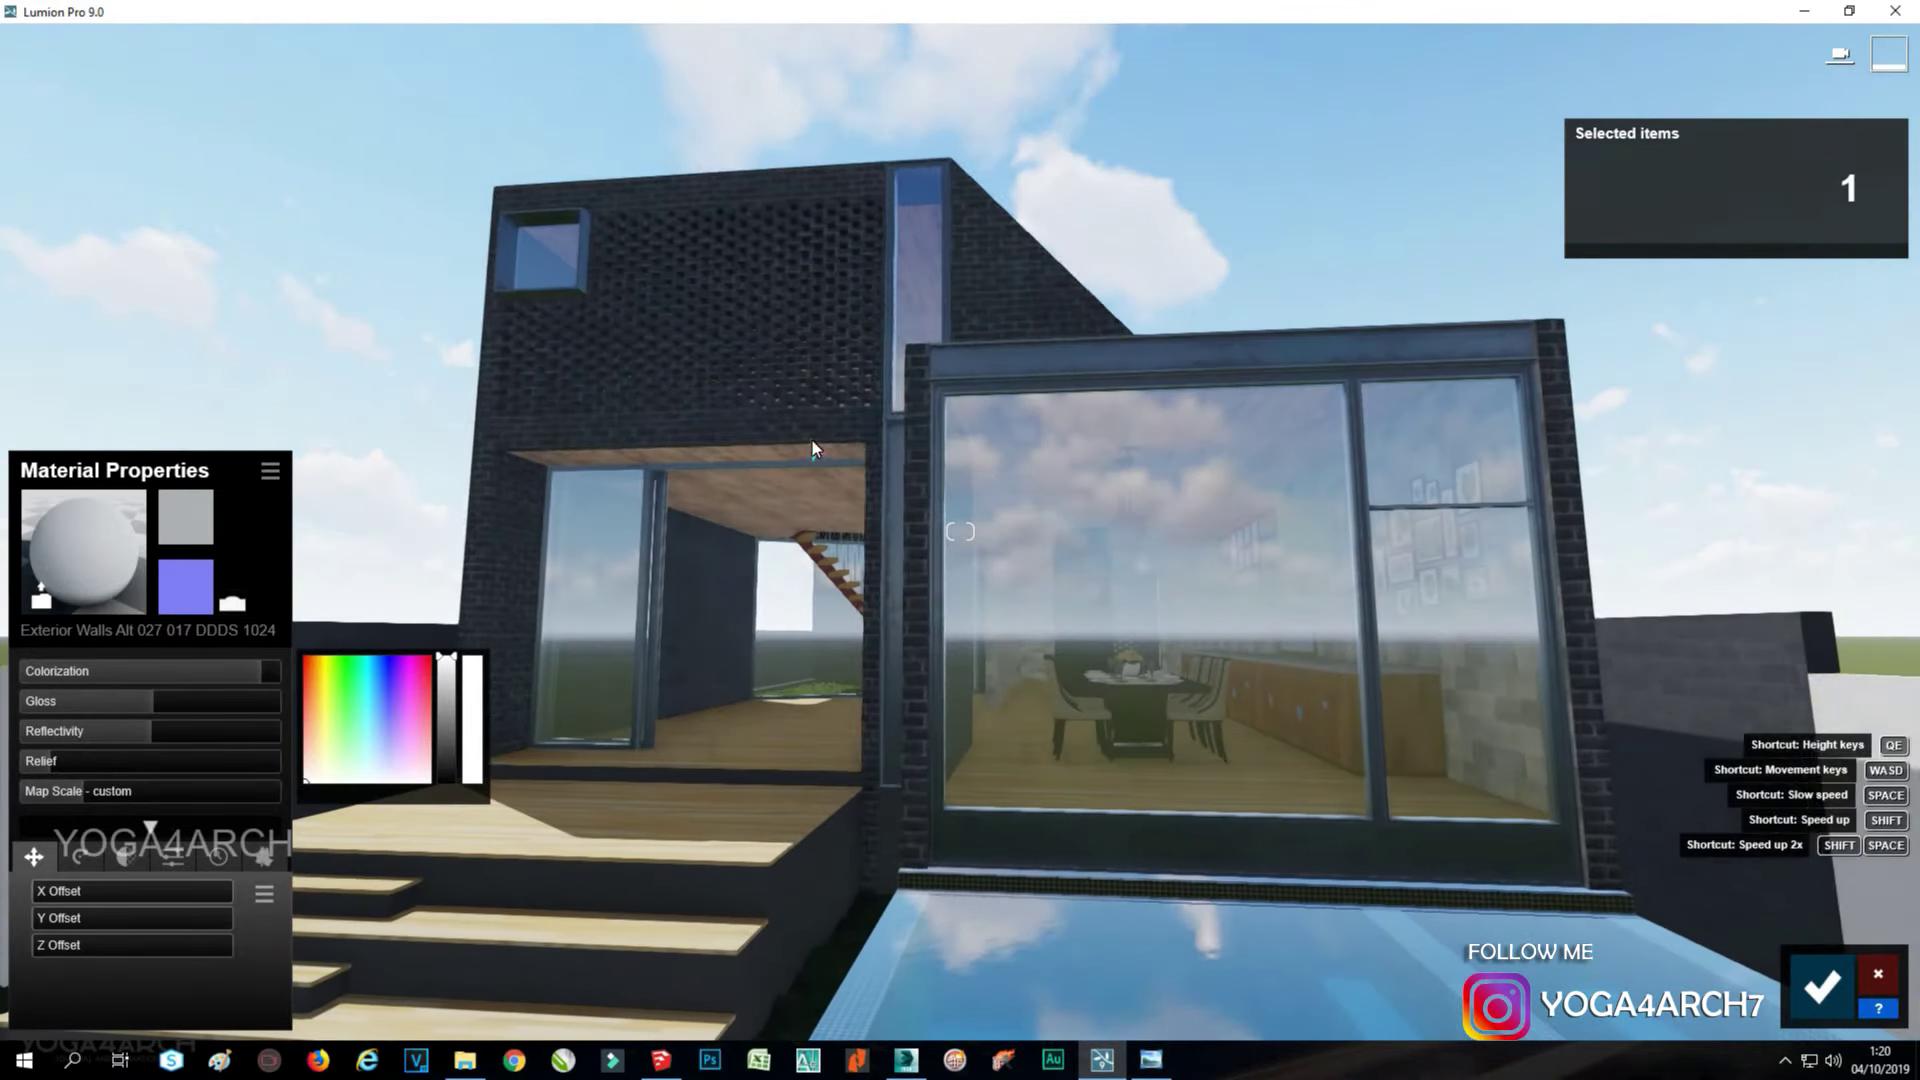
left_click(643, 527)
left_click(448, 678)
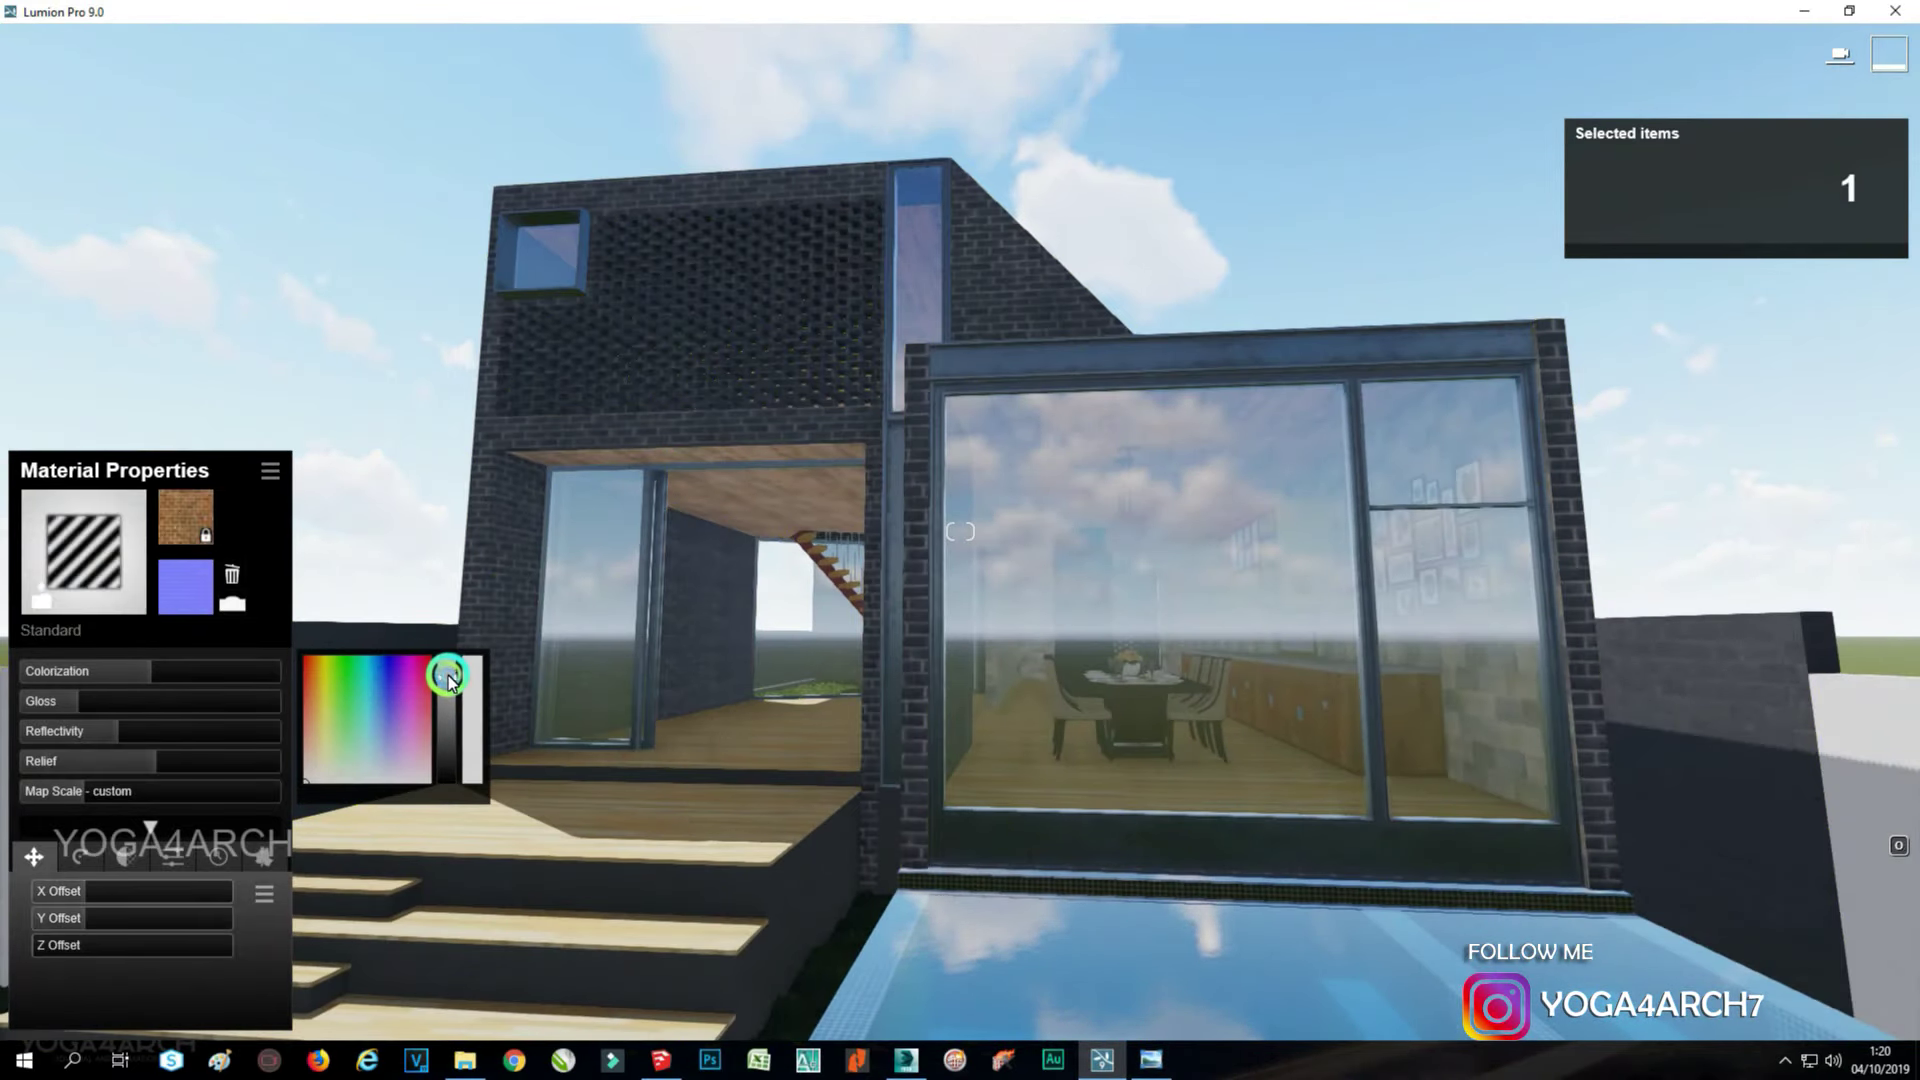
left_click_drag(450, 684, 450, 701)
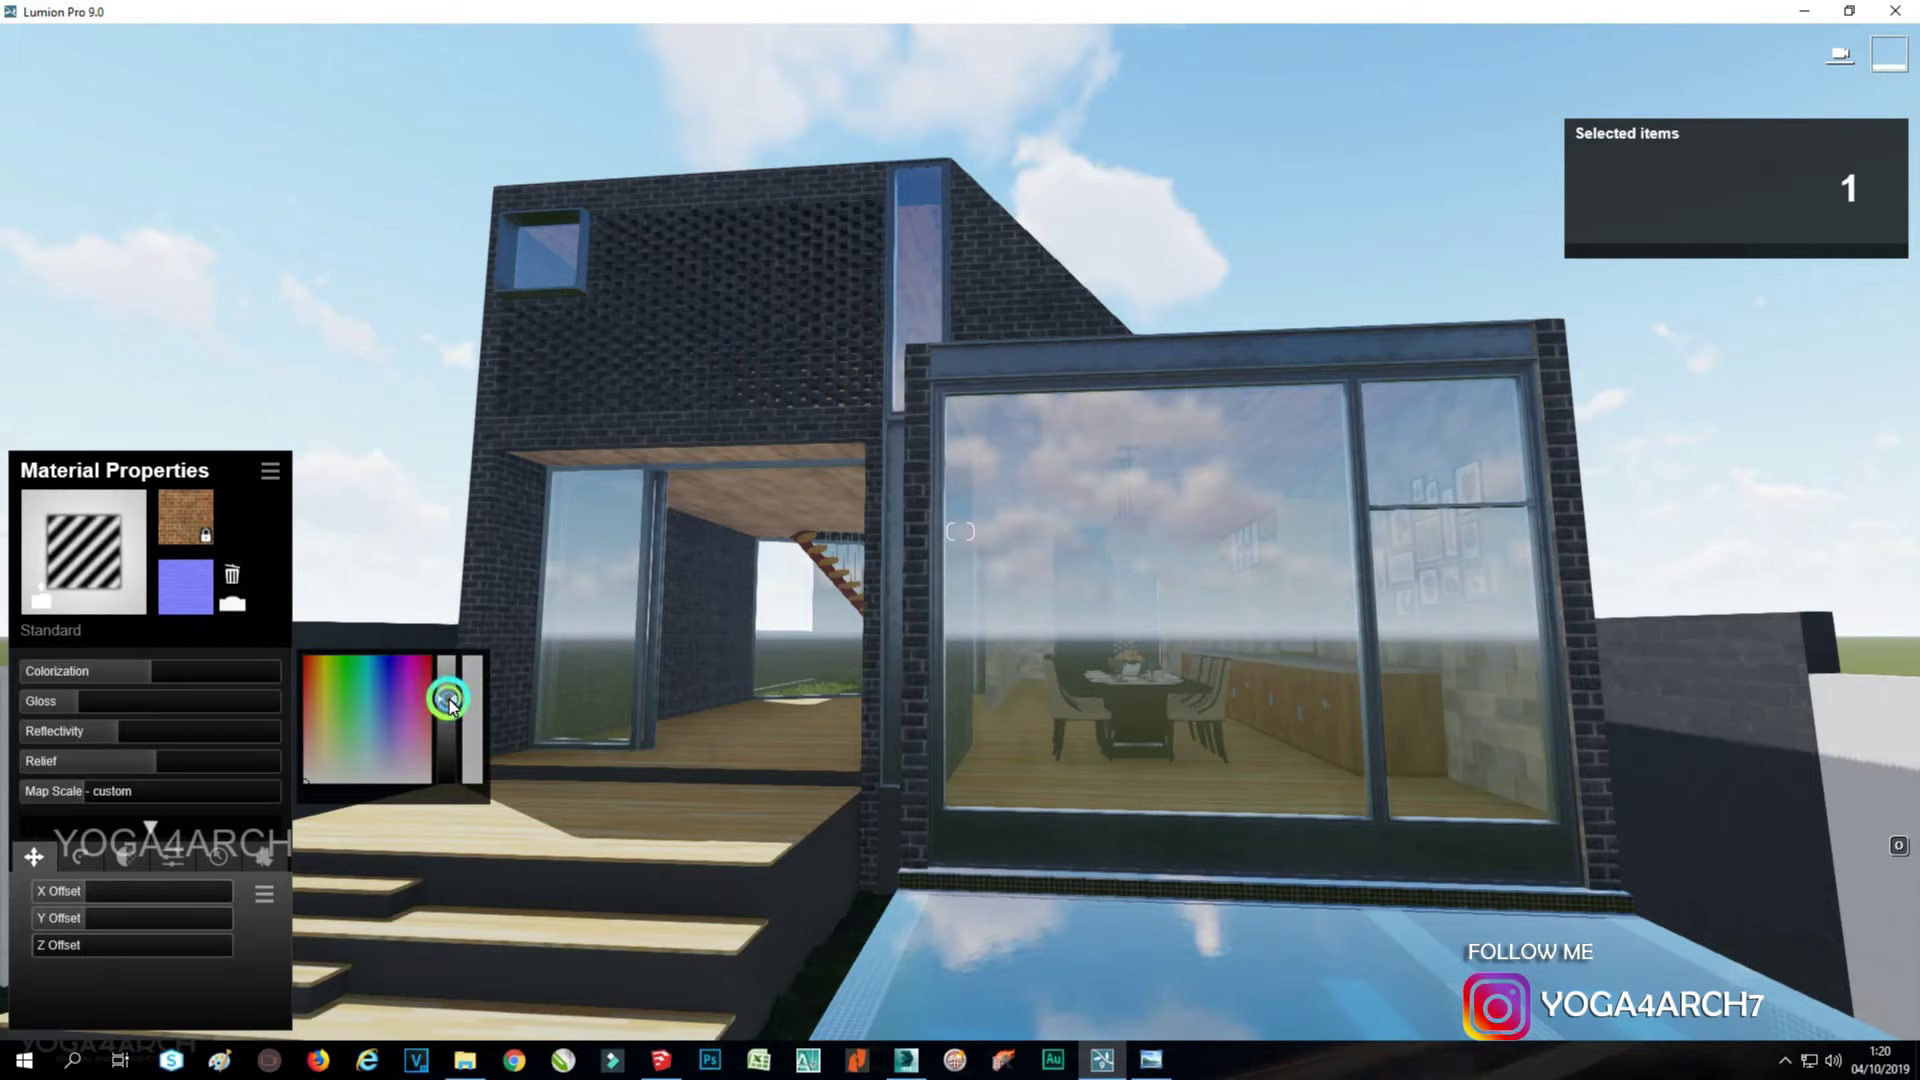
left_click(270, 470)
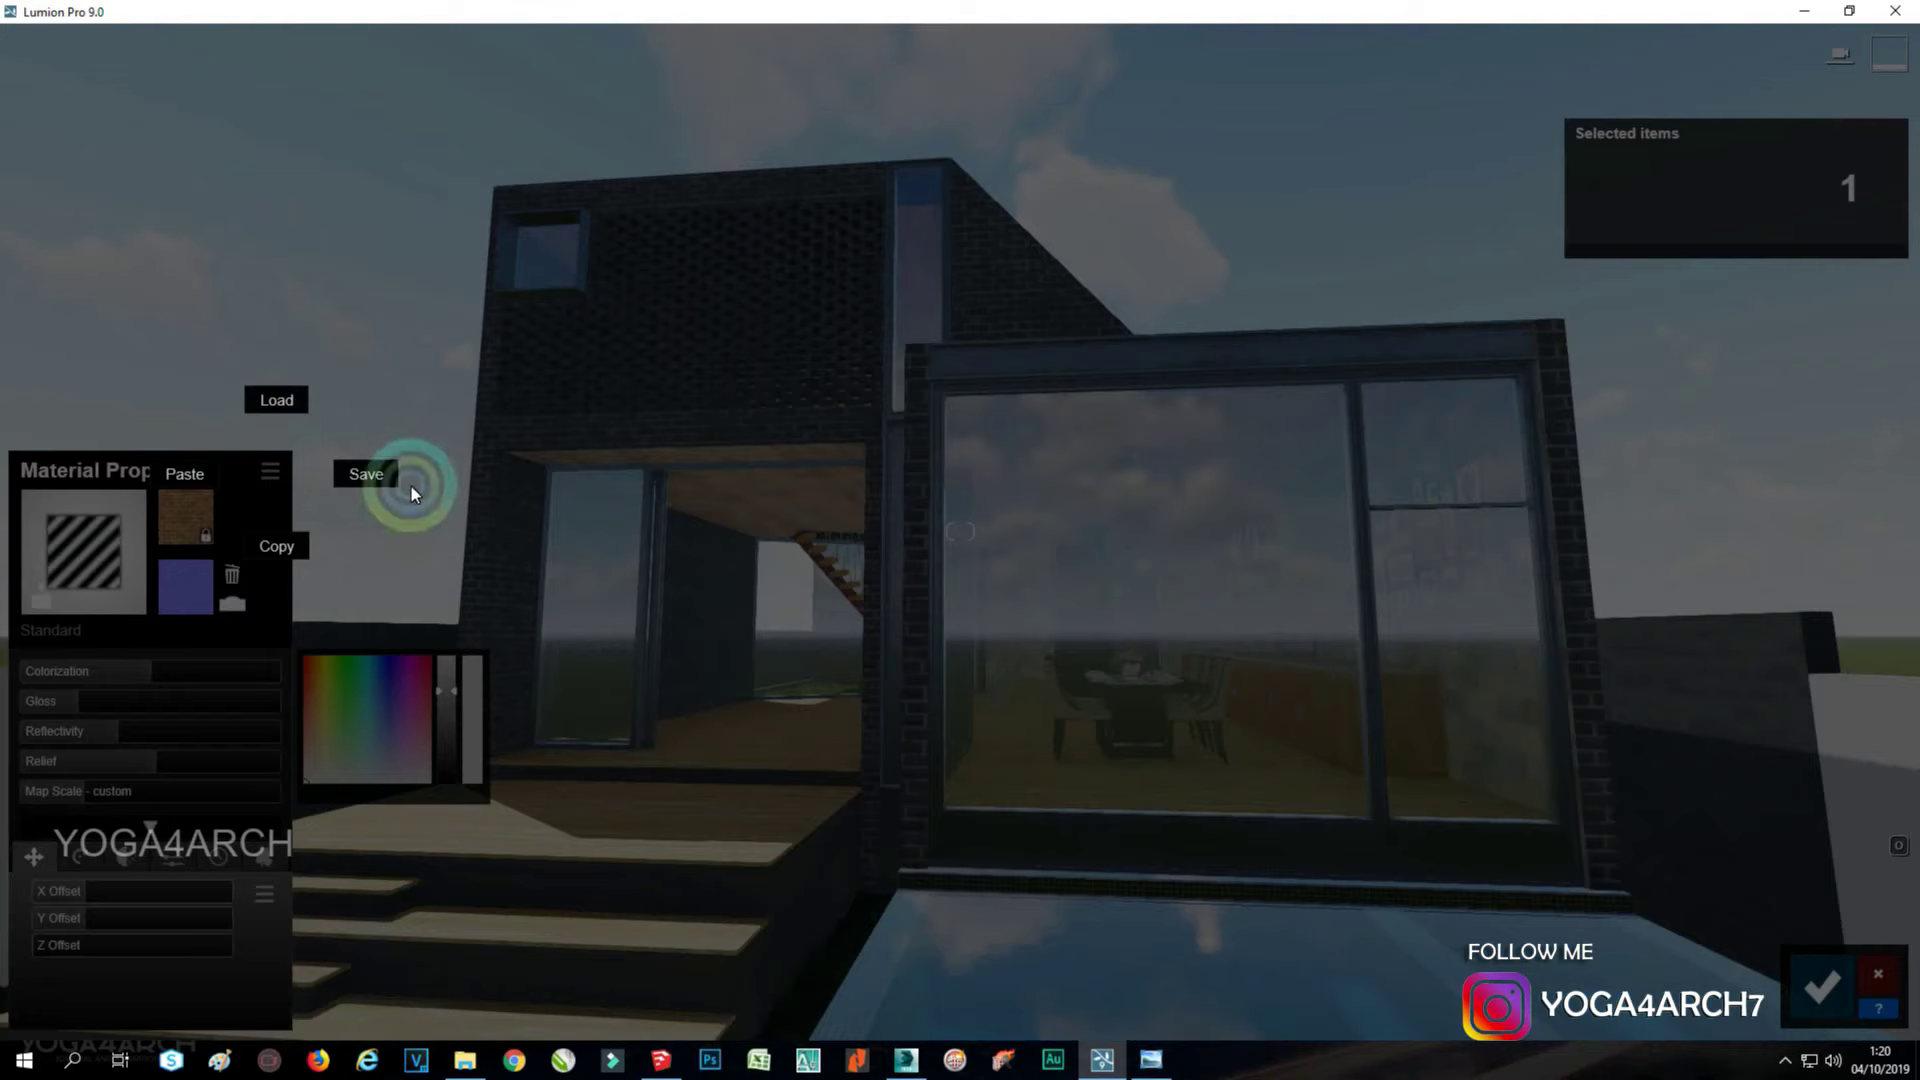
left_click(737, 386)
left_click(268, 465)
left_click(180, 474)
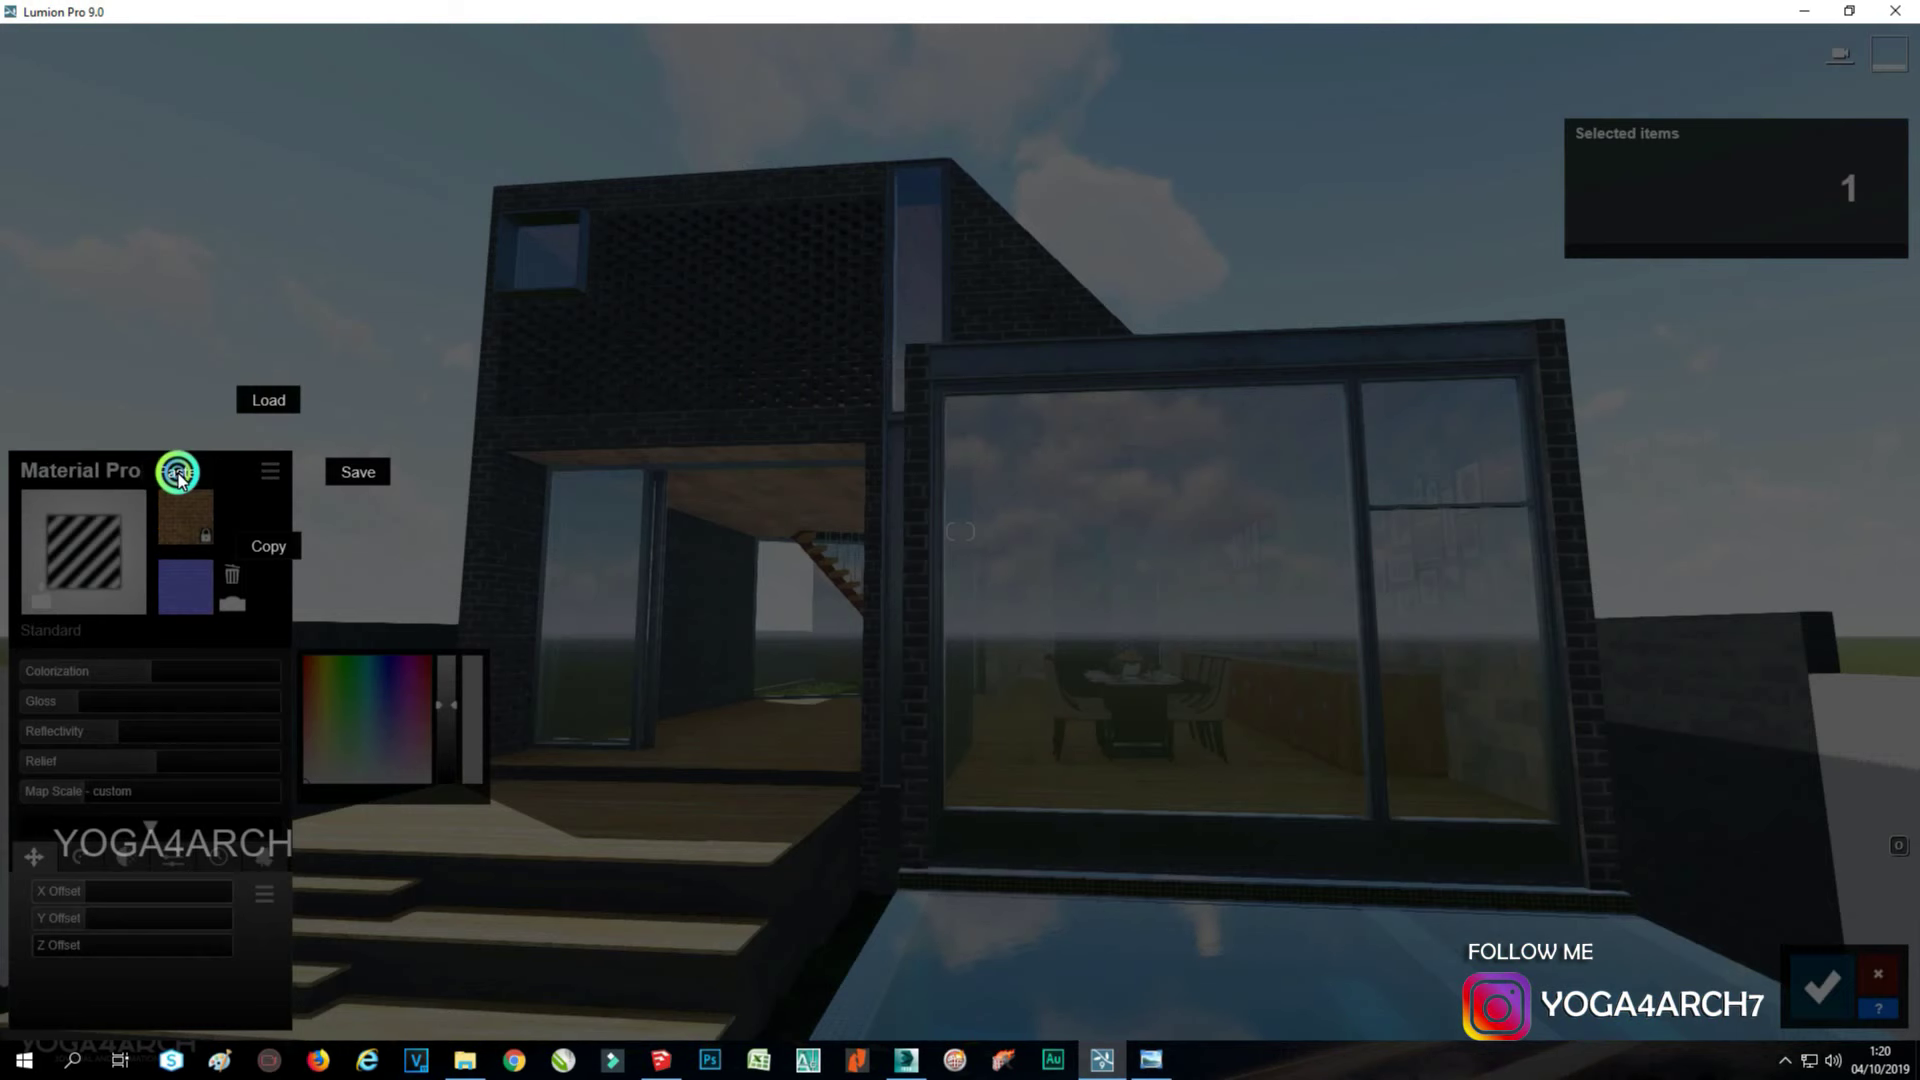
left_click(1821, 987)
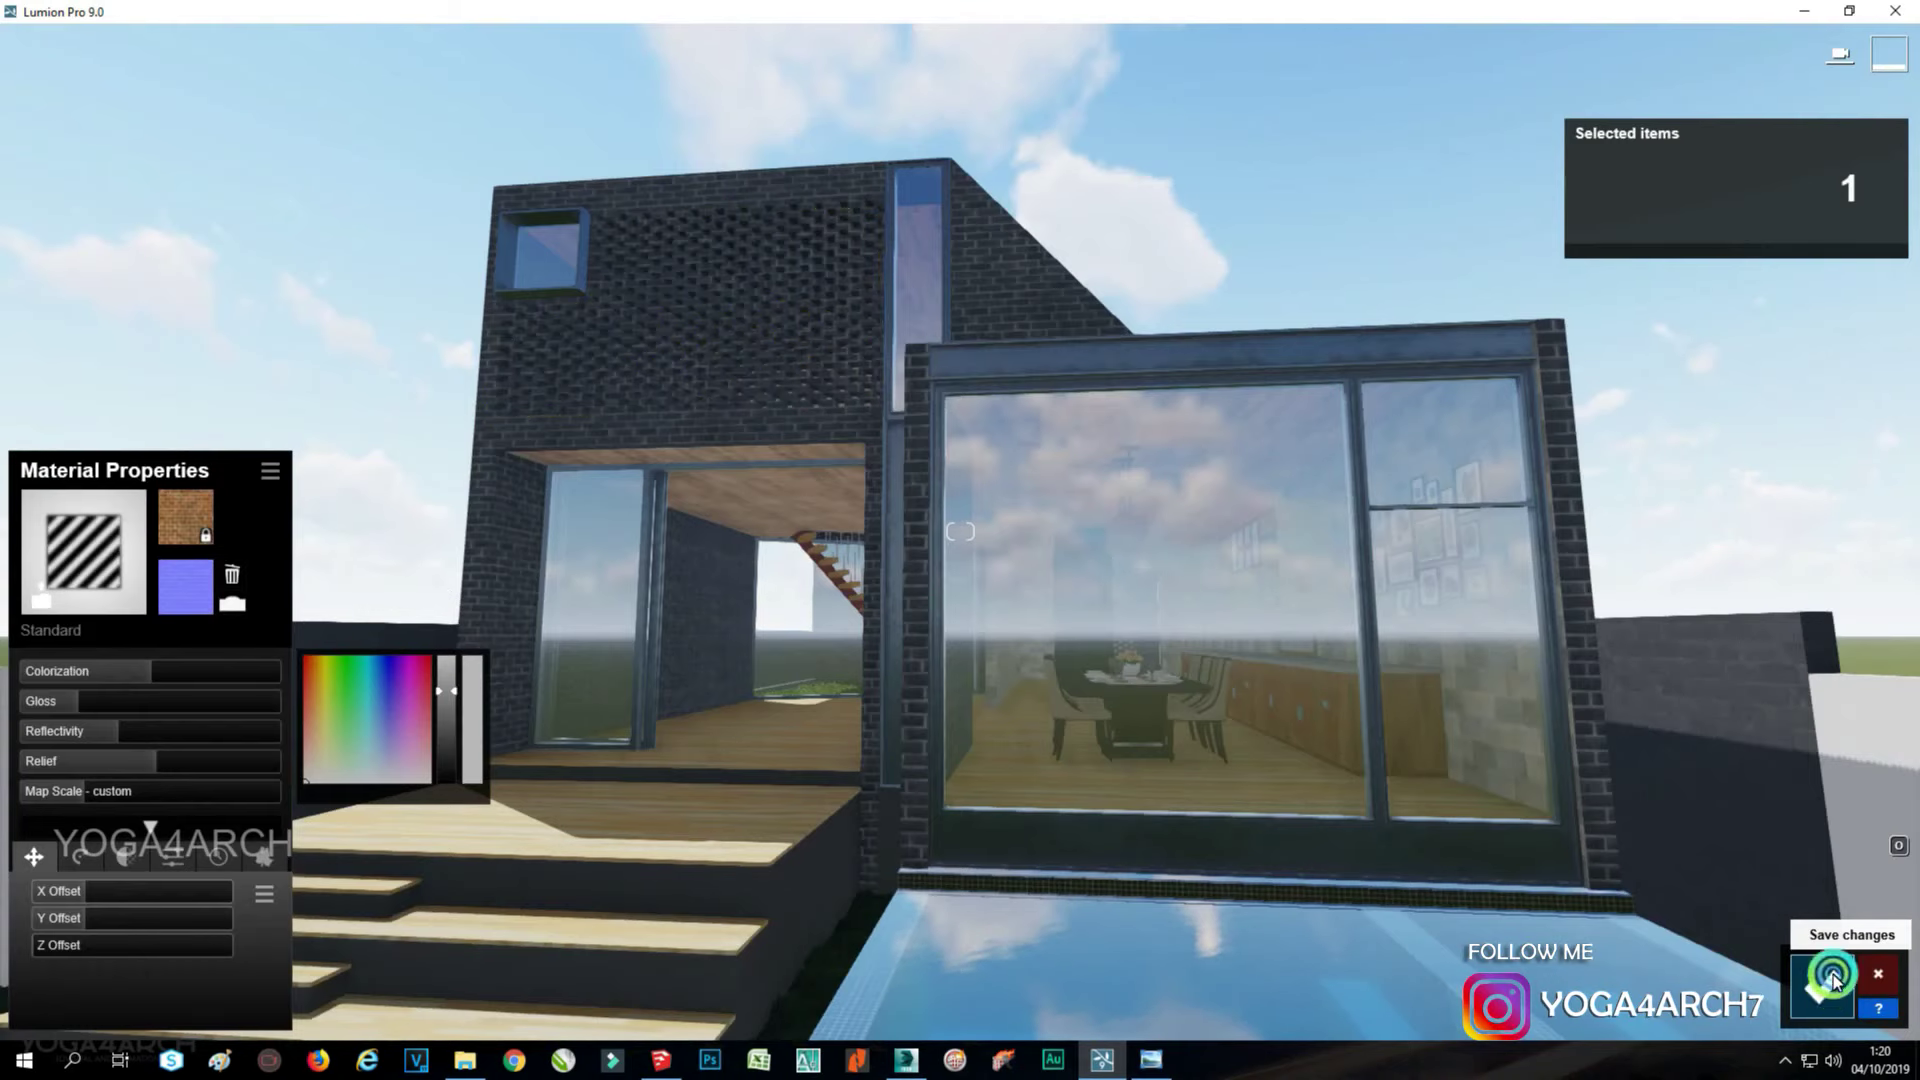
left_click(1877, 891)
left_click(132, 904)
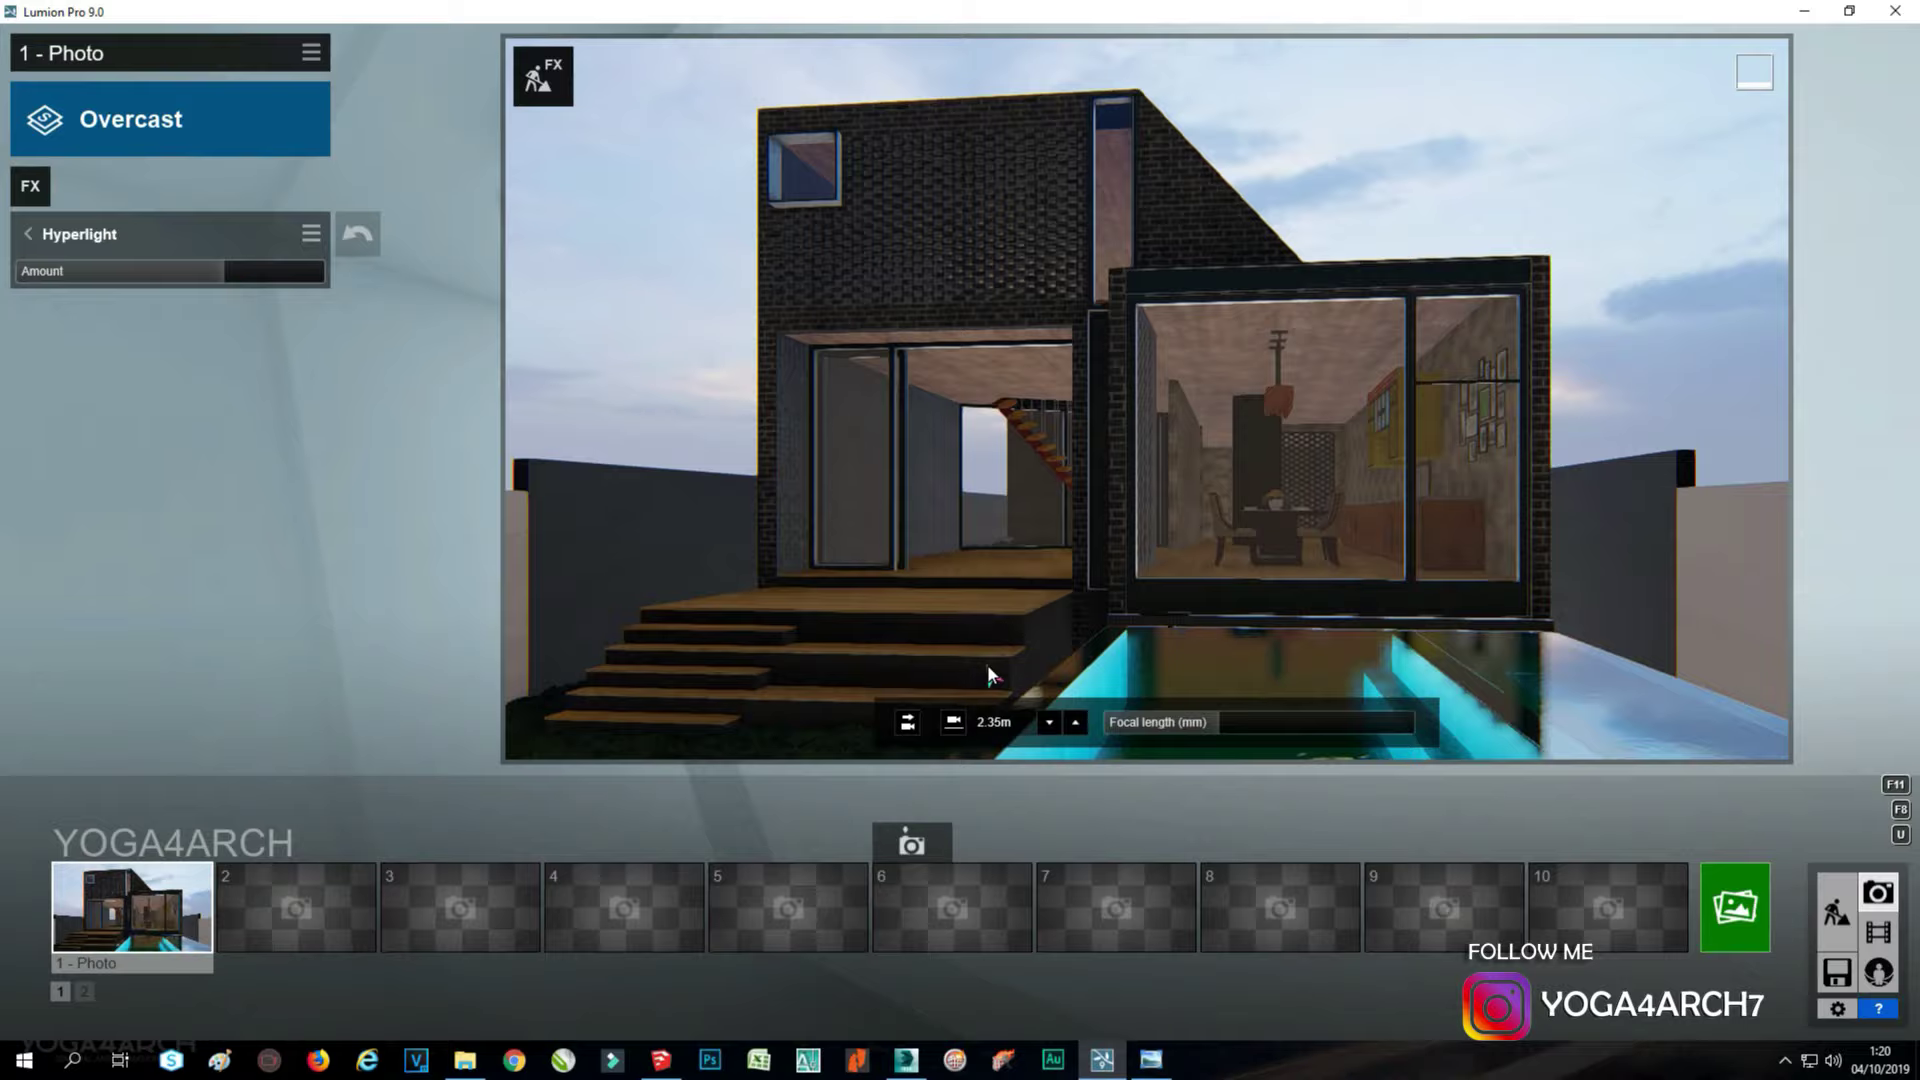
Render Photo 1 at 3840x2160, replacing the existing JPG.
left_click(1737, 908)
left_click(953, 797)
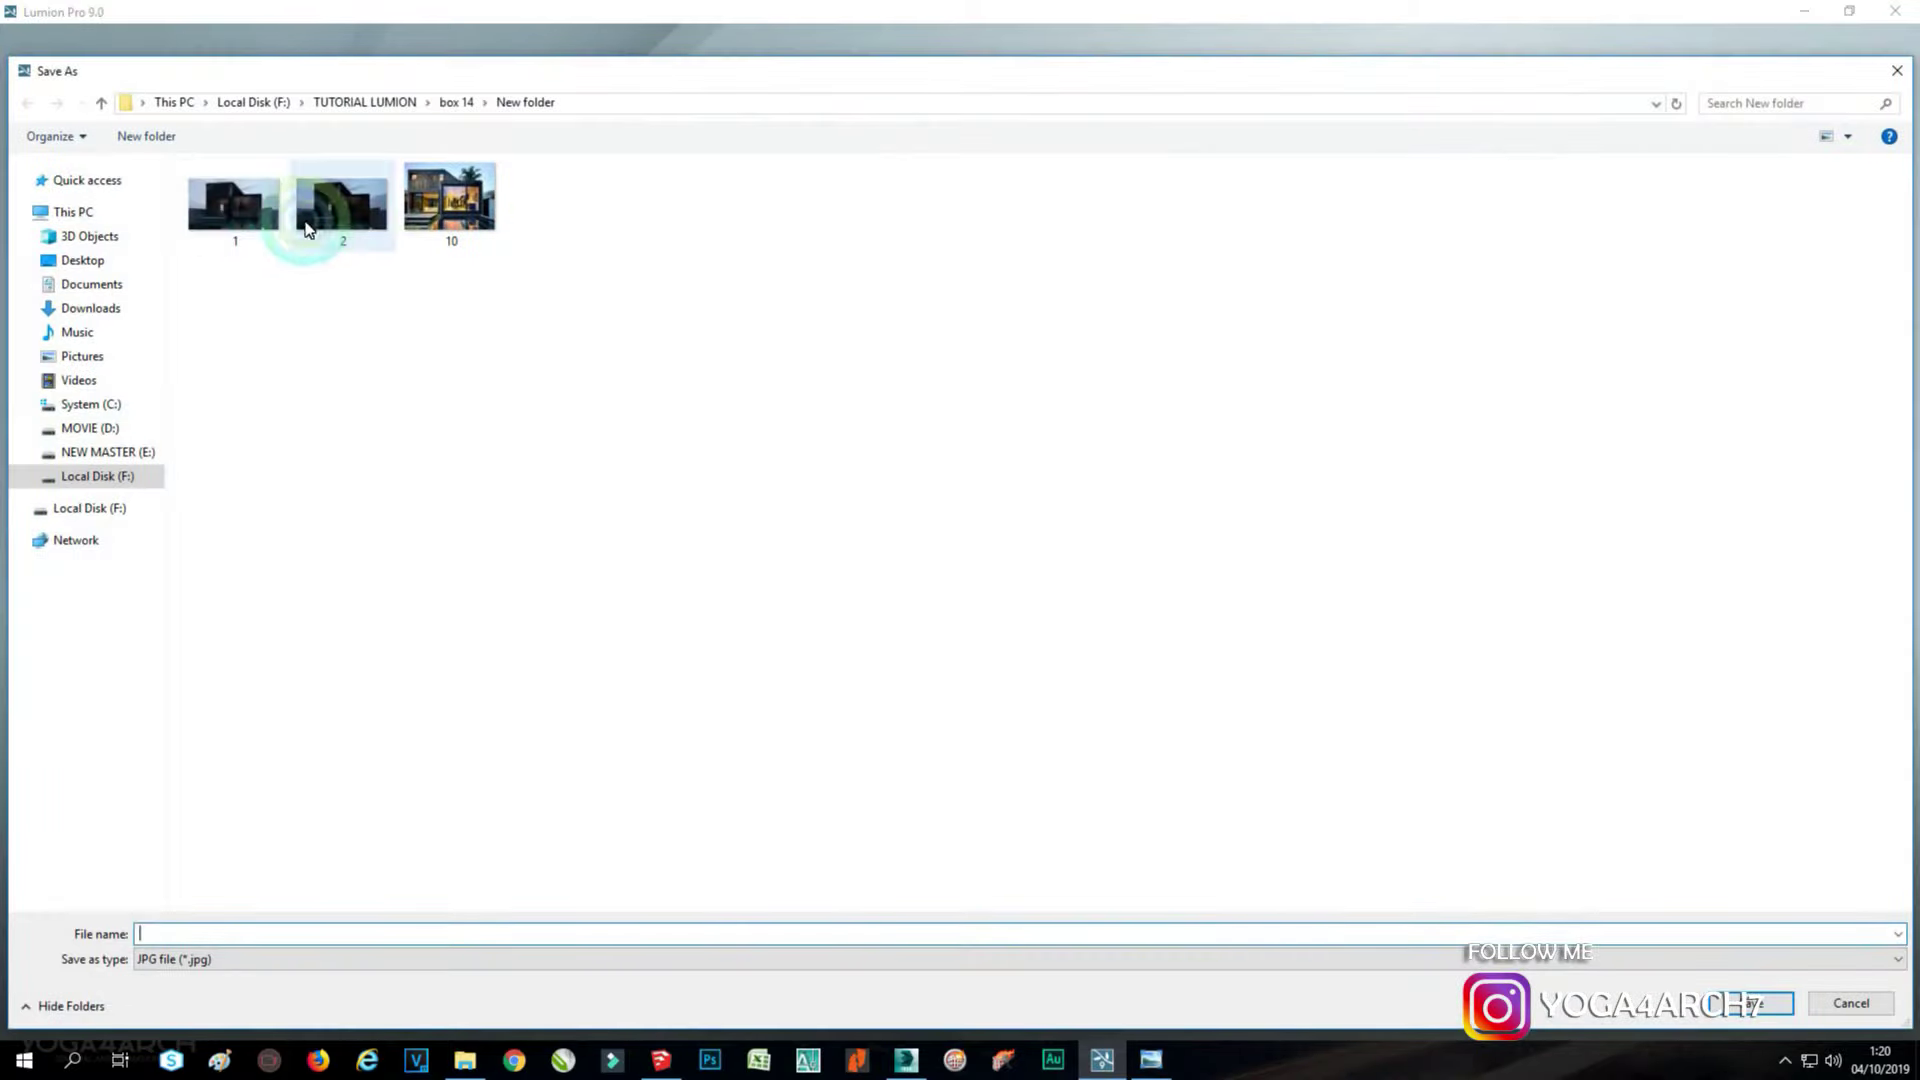
double_click(309, 214)
left_click(977, 600)
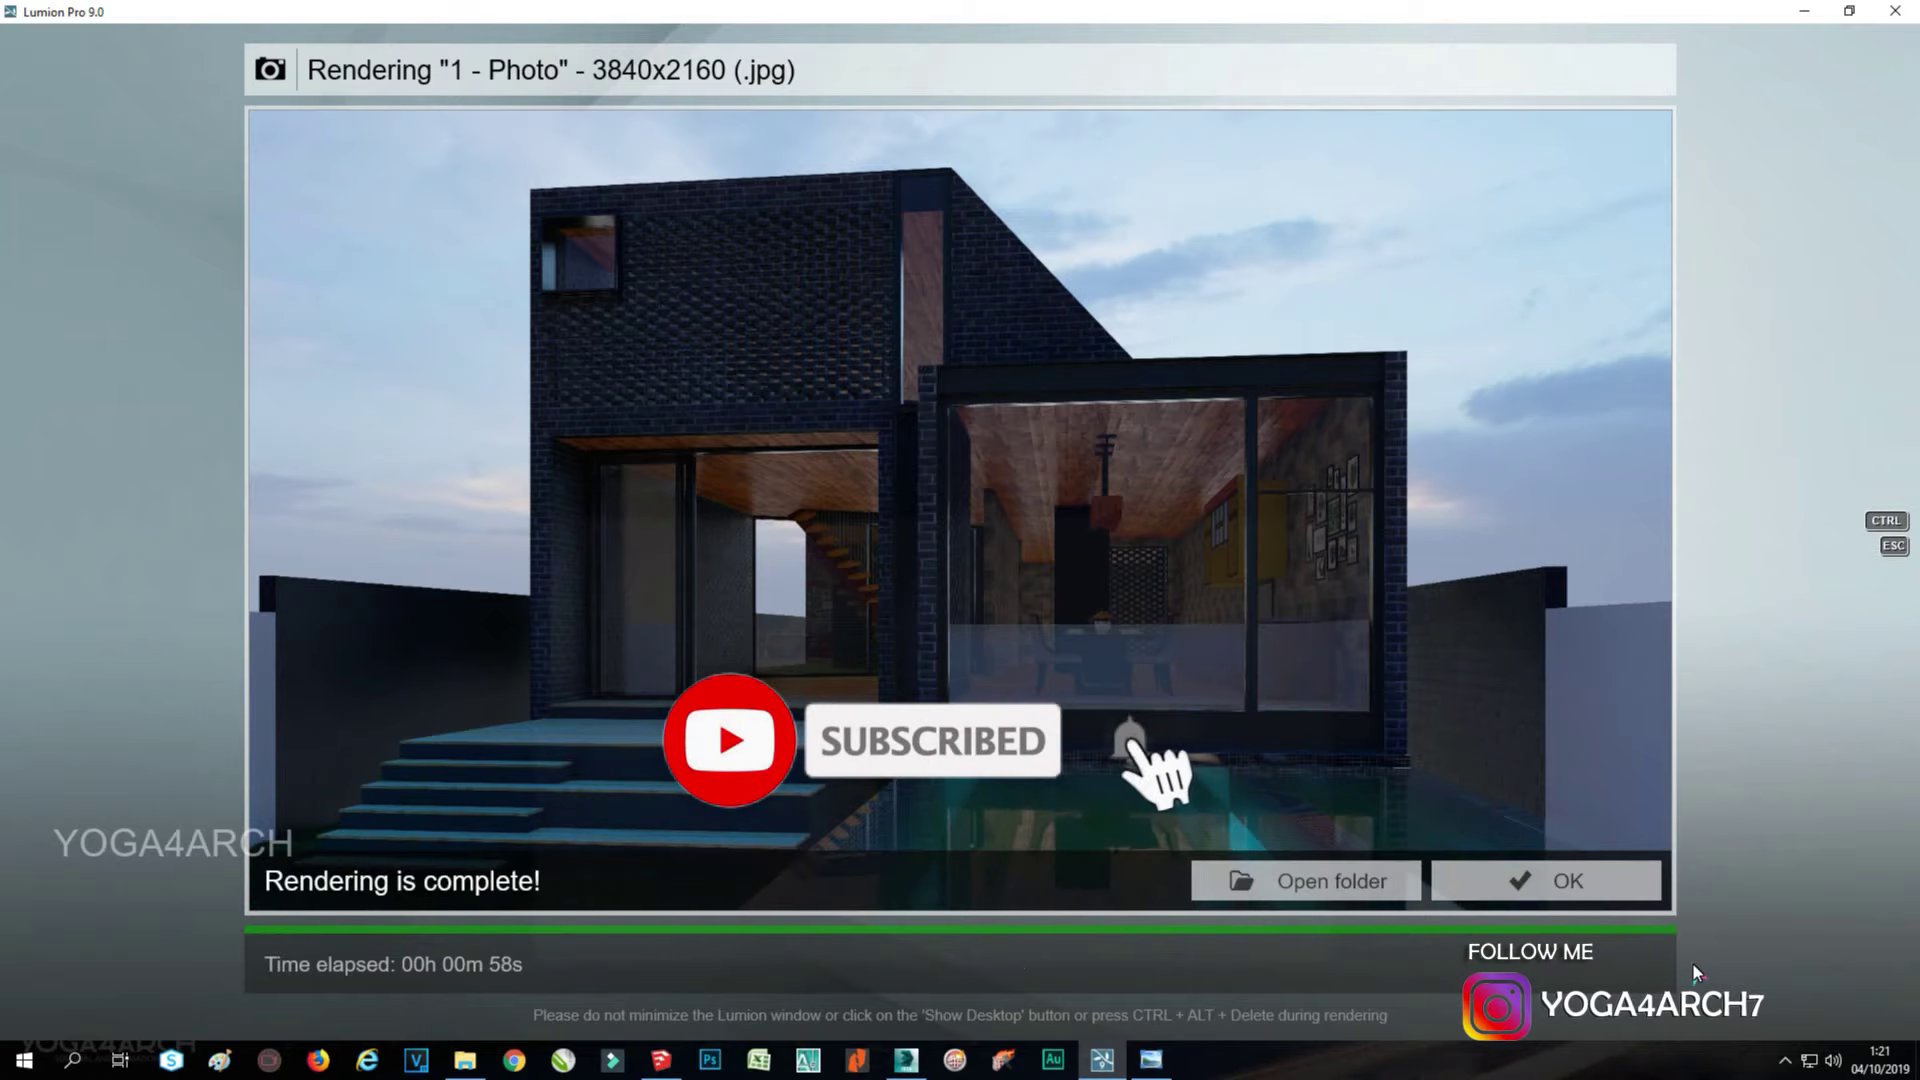
Compare the finished render with the reference house photo.
left_click(1588, 888)
left_click(1152, 1068)
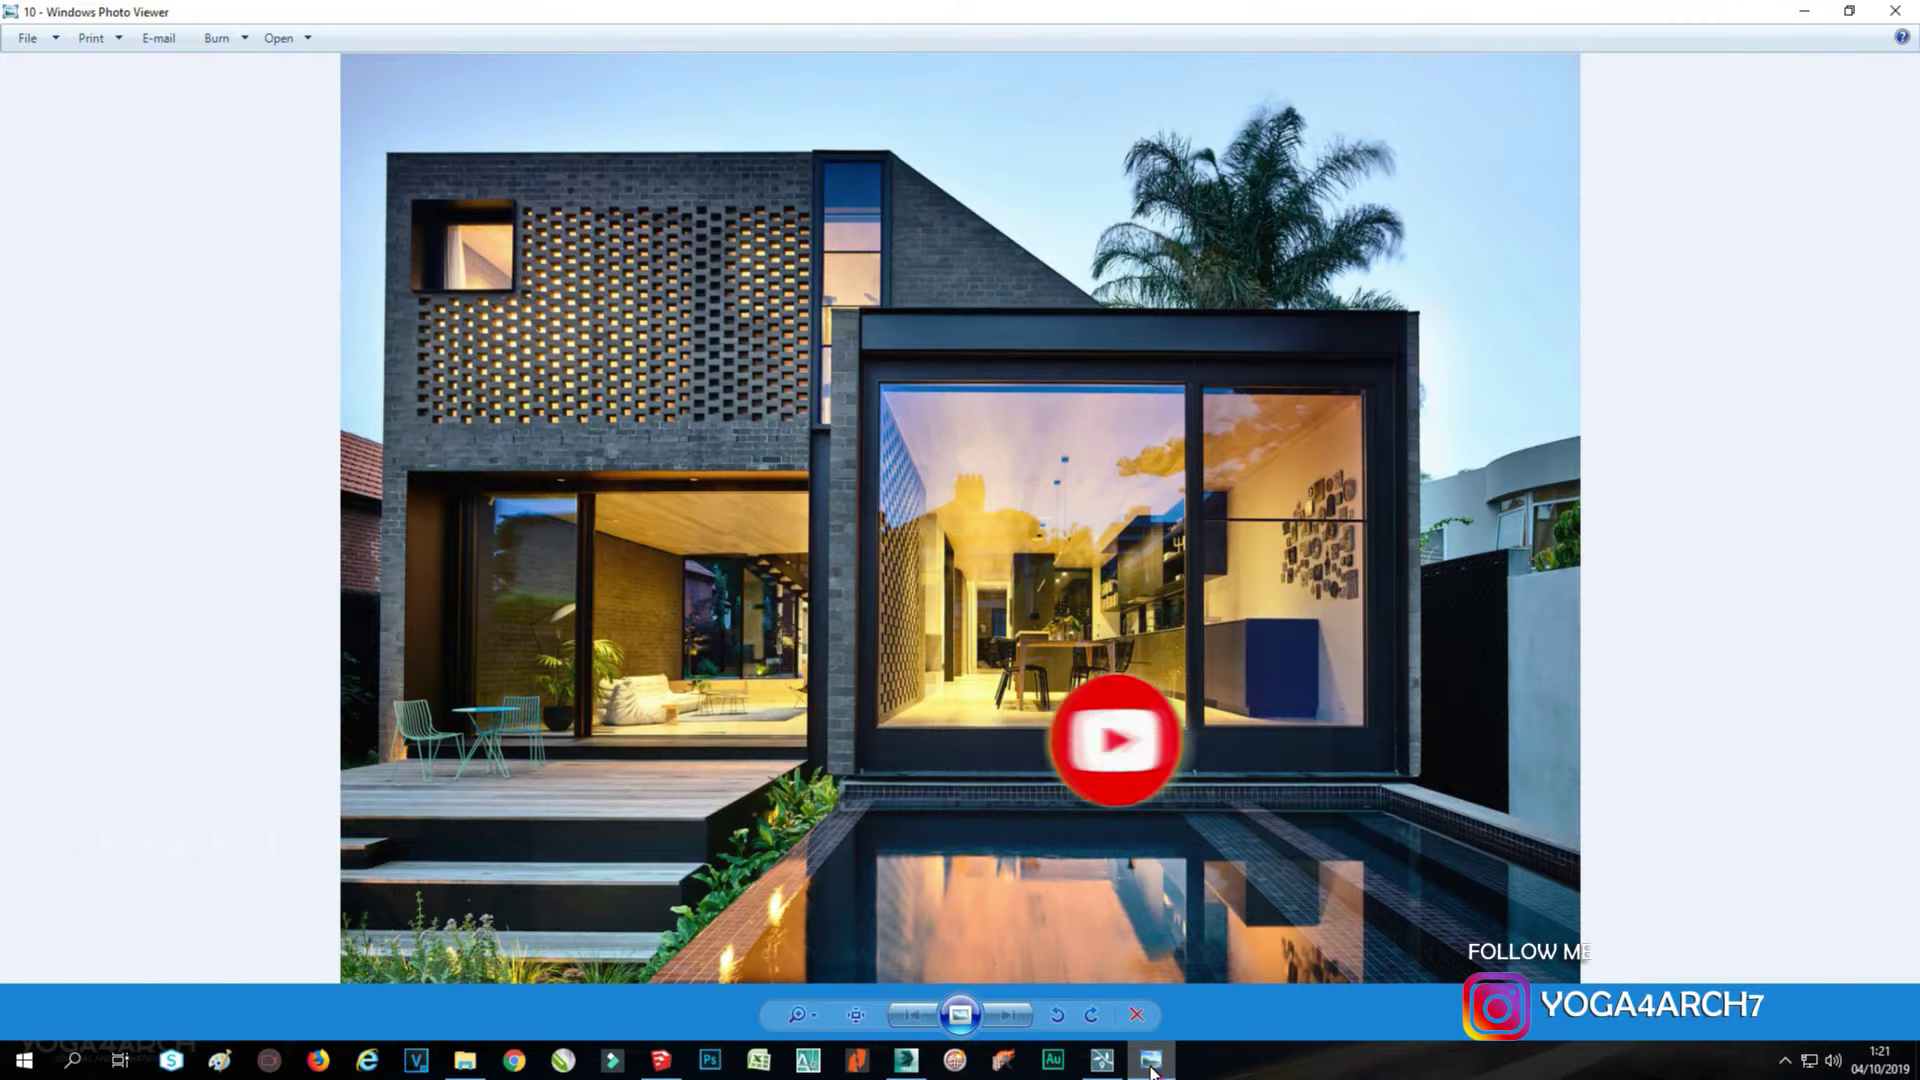
left_click(1152, 1068)
Place an area light from Lights and Utilities on the brick room's ceiling by the stairs.
left_click(1835, 912)
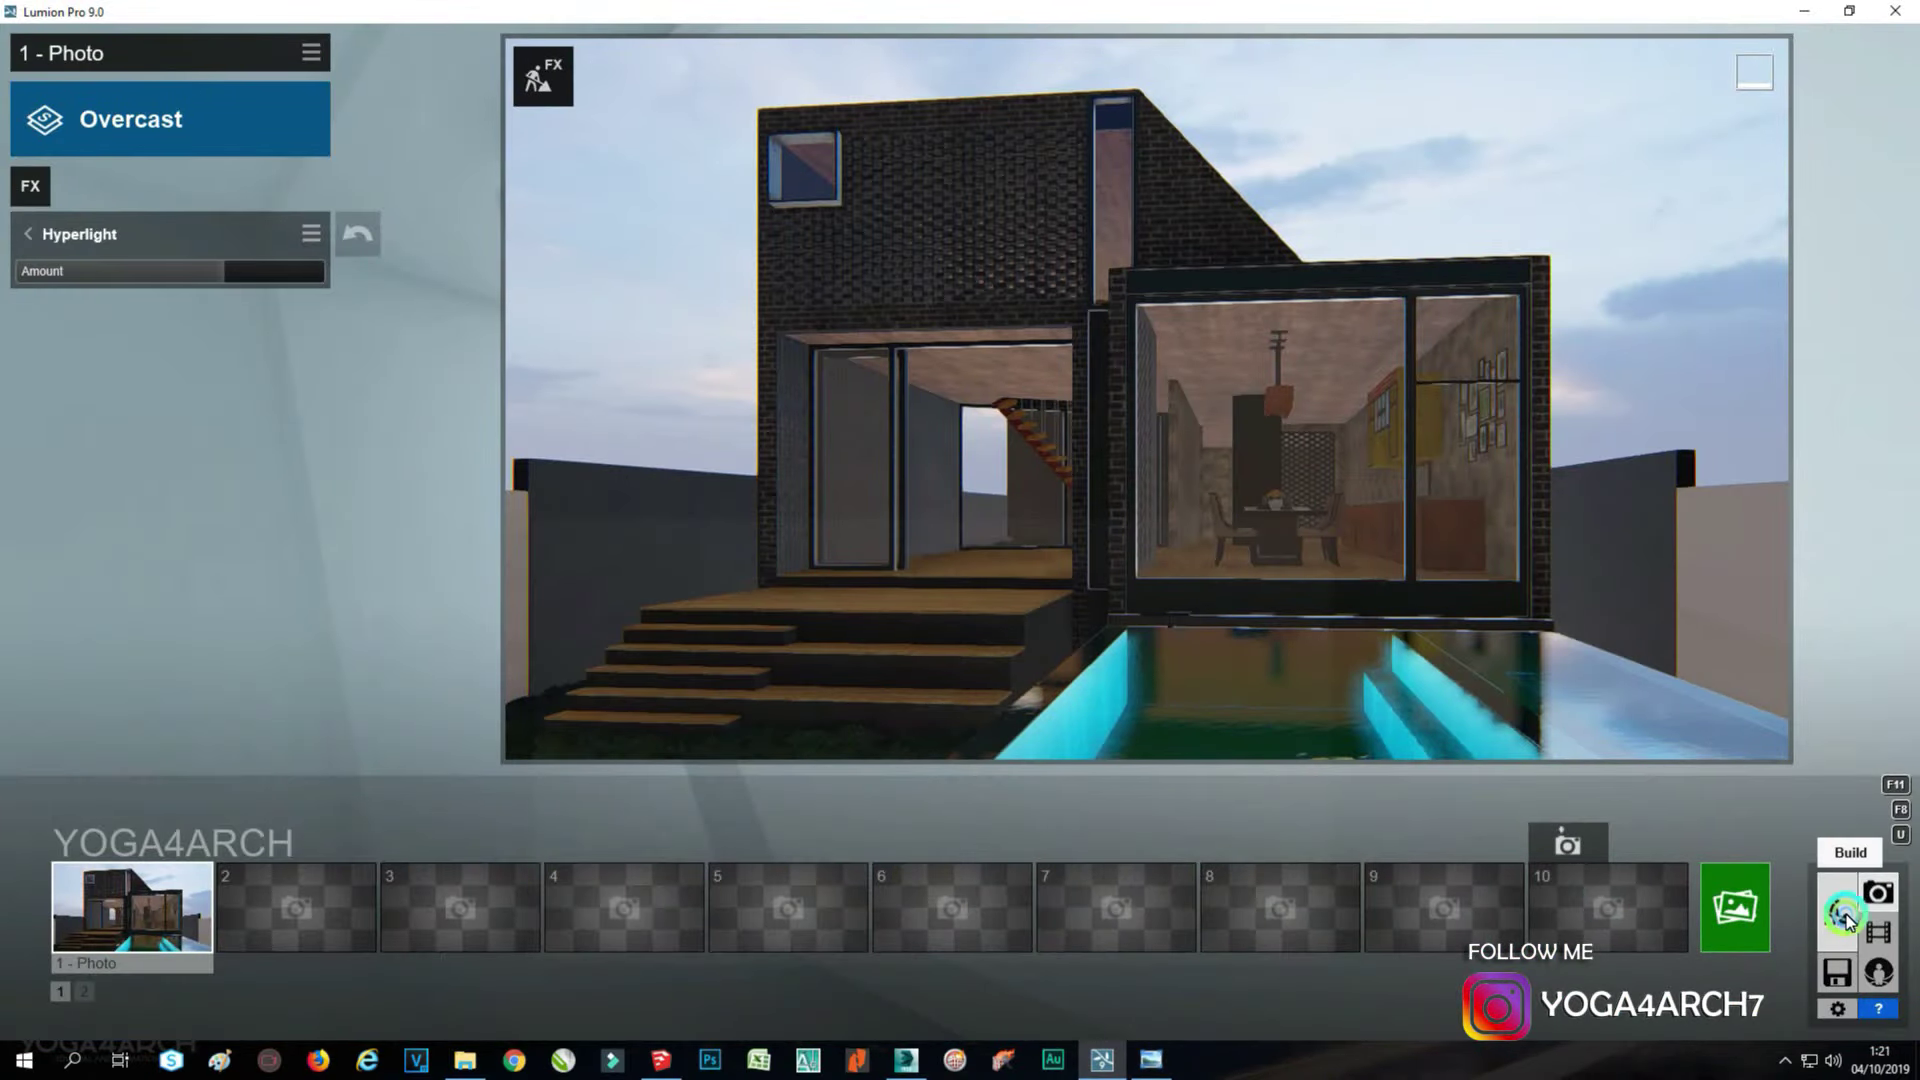
scroll(1139, 717, "up", 3)
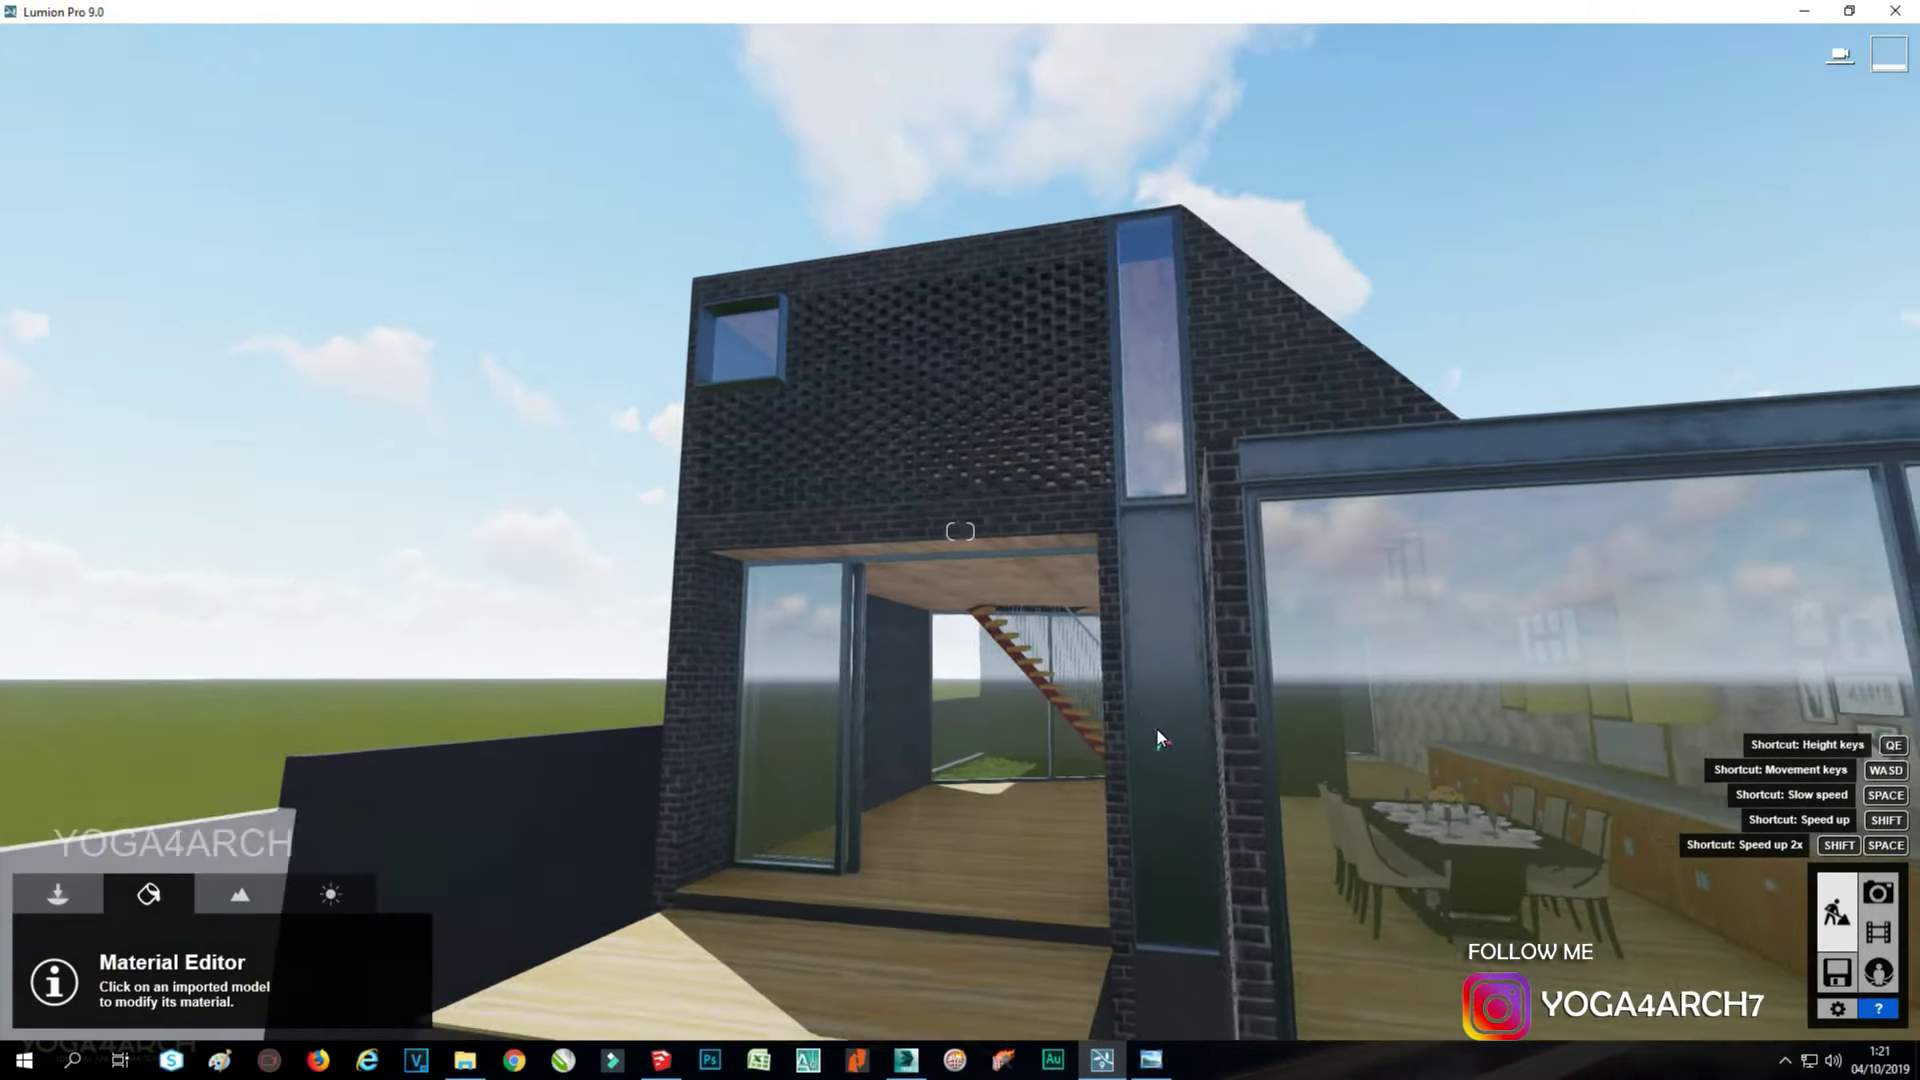
scroll(1155, 728, "up", 3)
scroll(1154, 721, "up", 3)
scroll(1168, 718, "up", 3)
scroll(1168, 718, "up", 3)
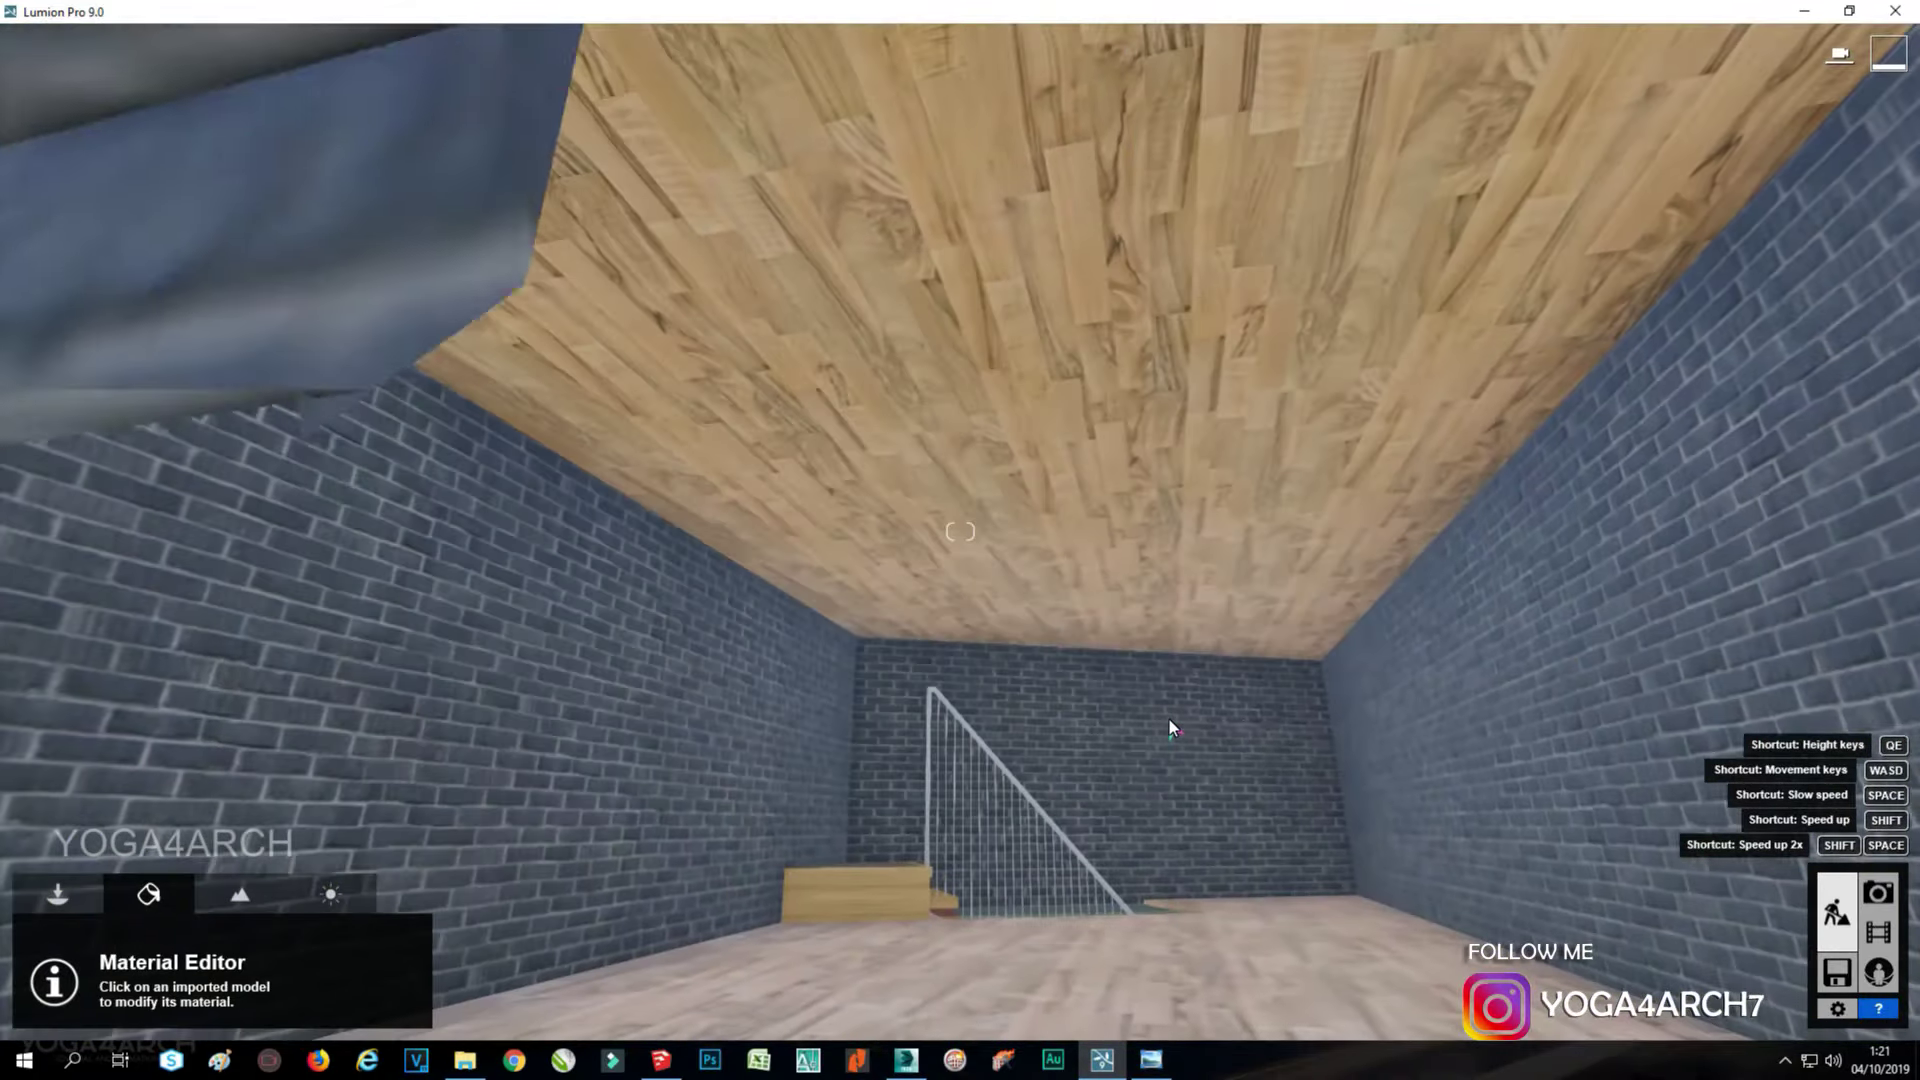
left_click(57, 893)
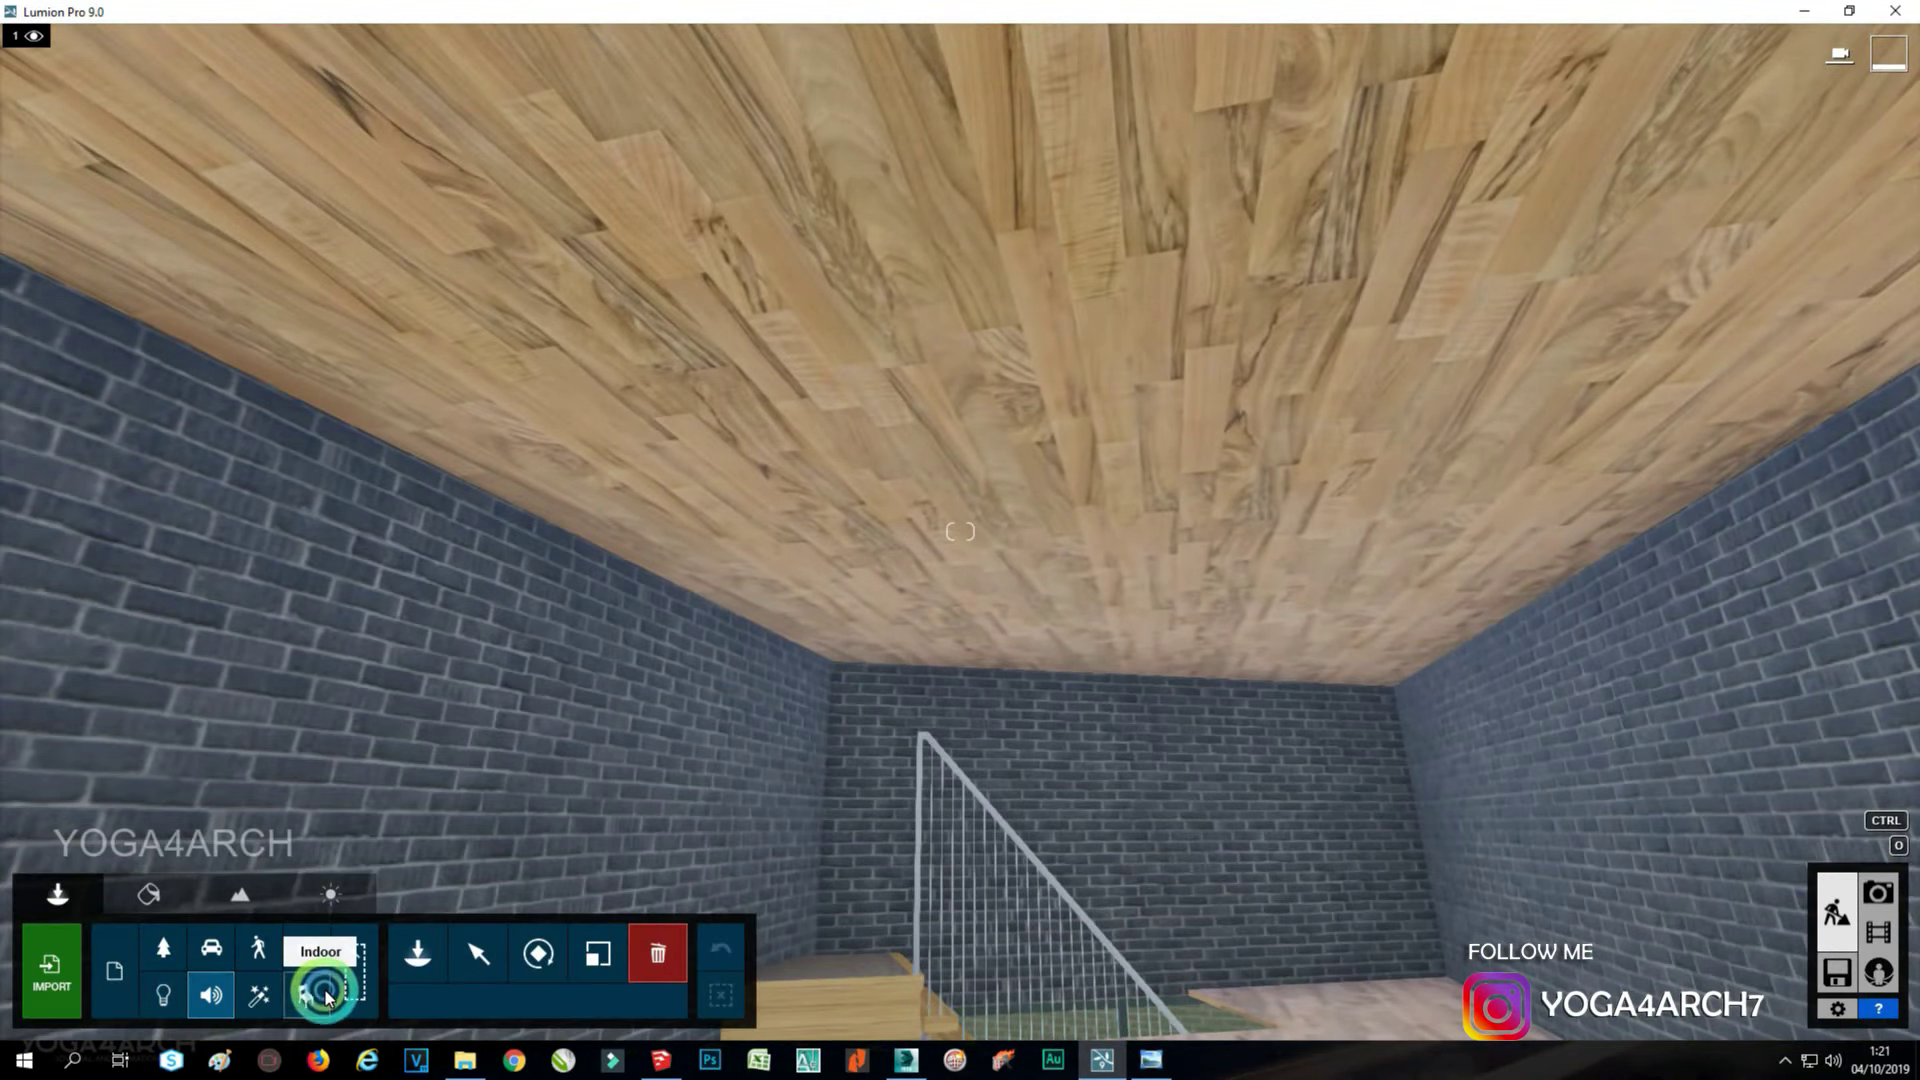
left_click(163, 994)
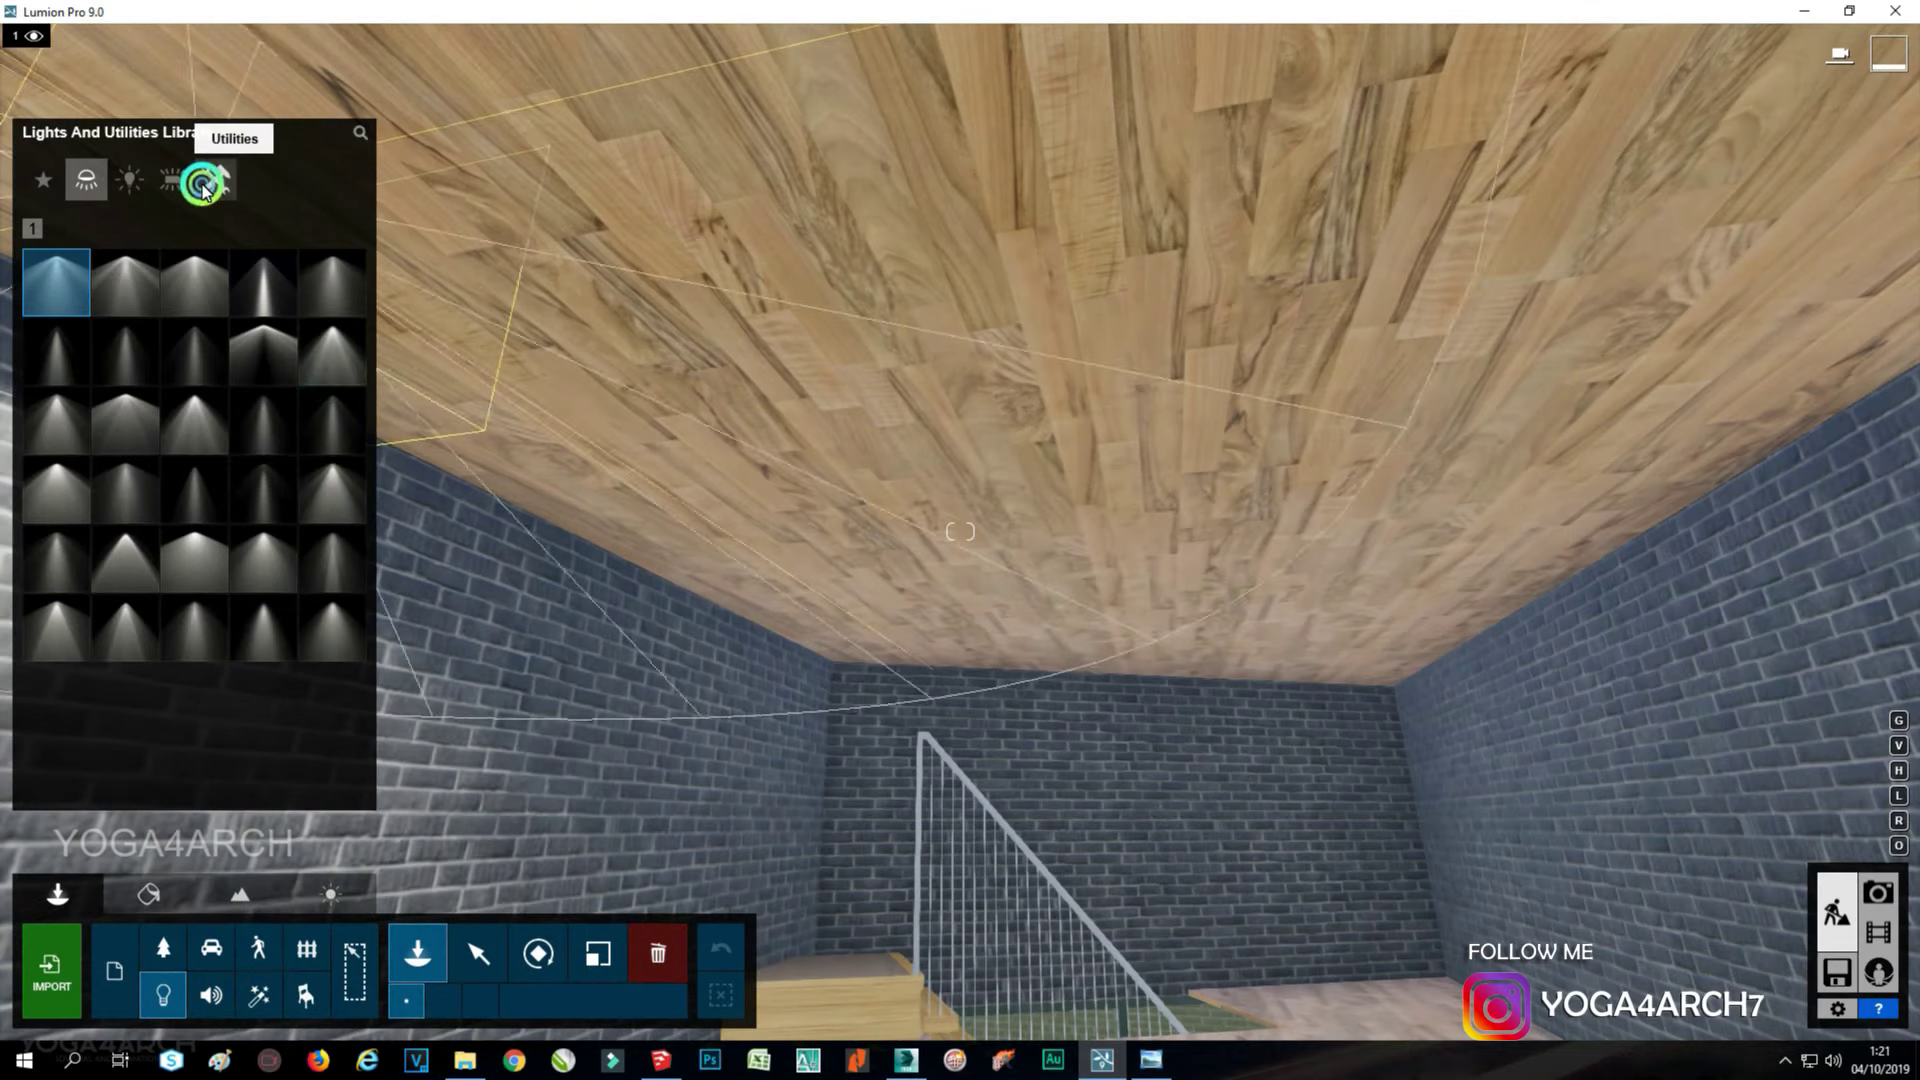
left_click(215, 180)
left_click(74, 305)
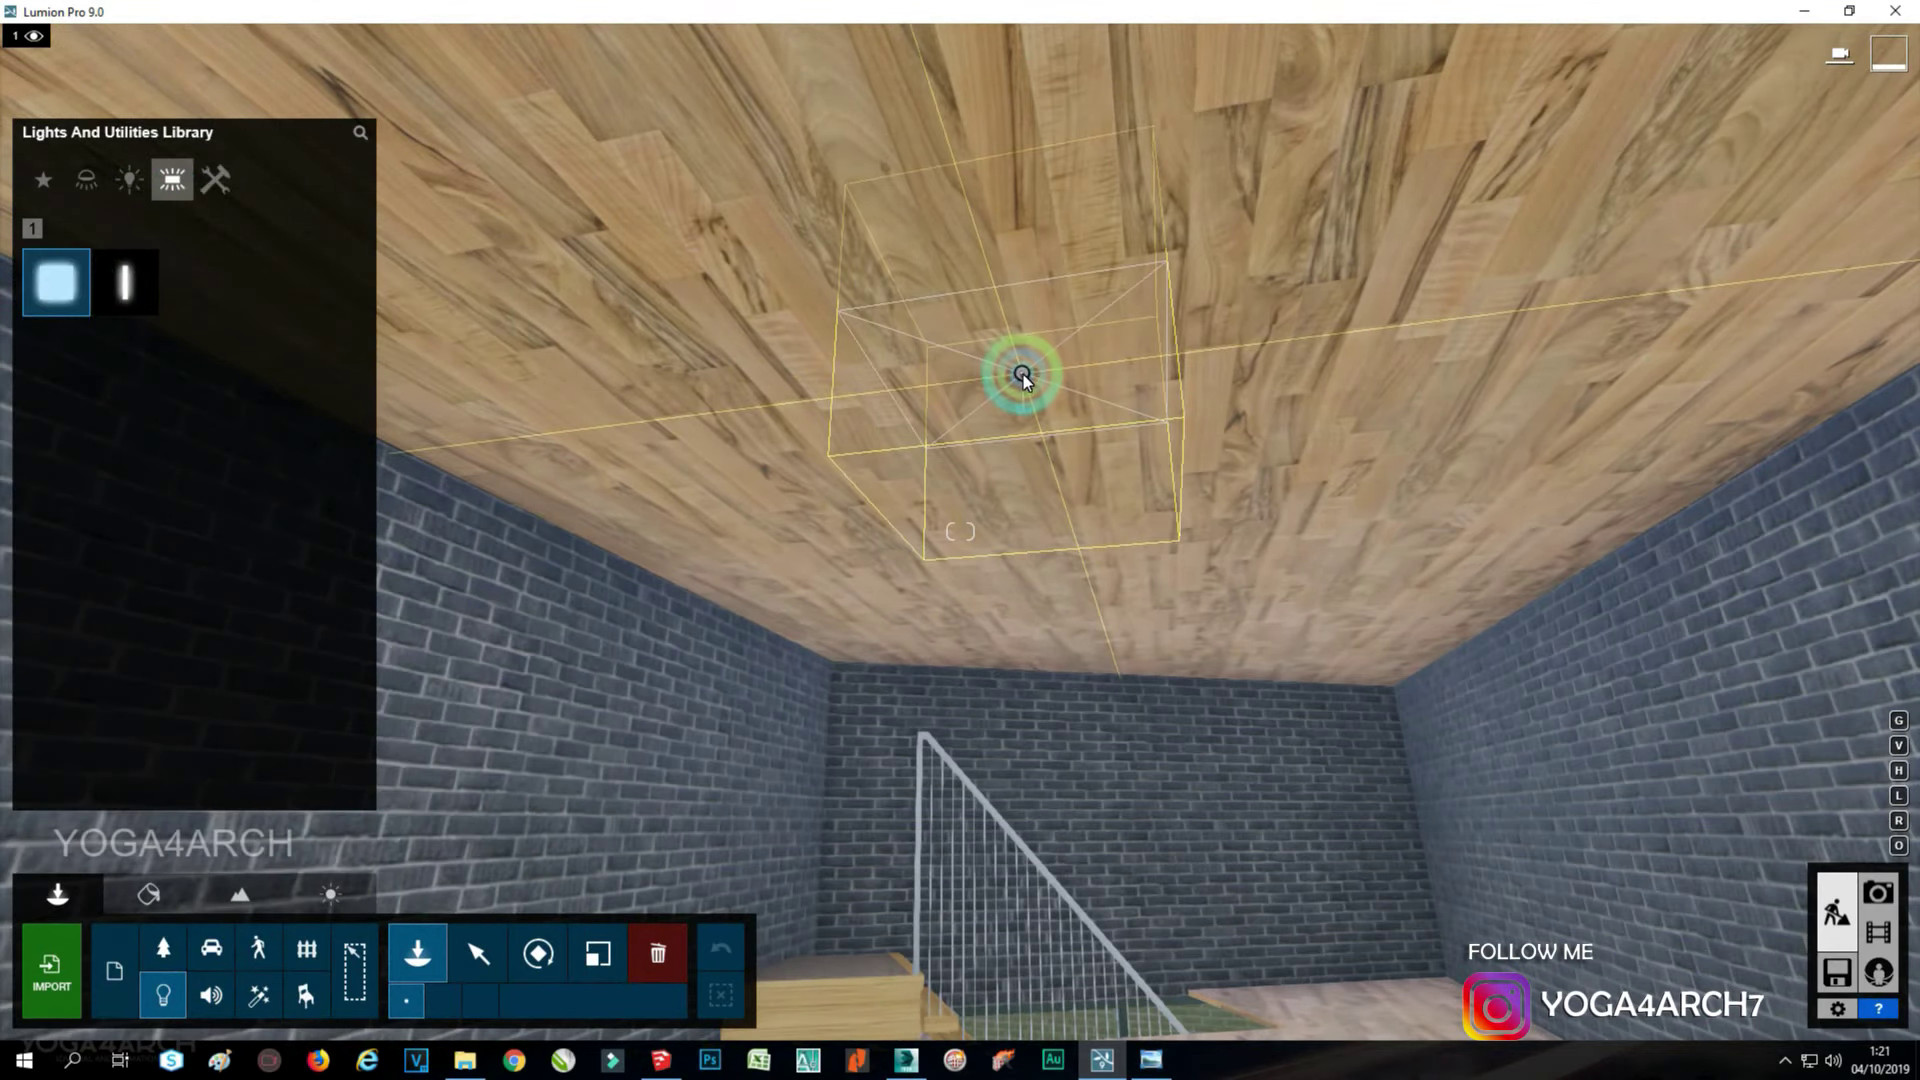
left_click(963, 328)
Size the area light to about 6.6 m wide, tint it warm orange, and preview Photo 1.
left_click(964, 330)
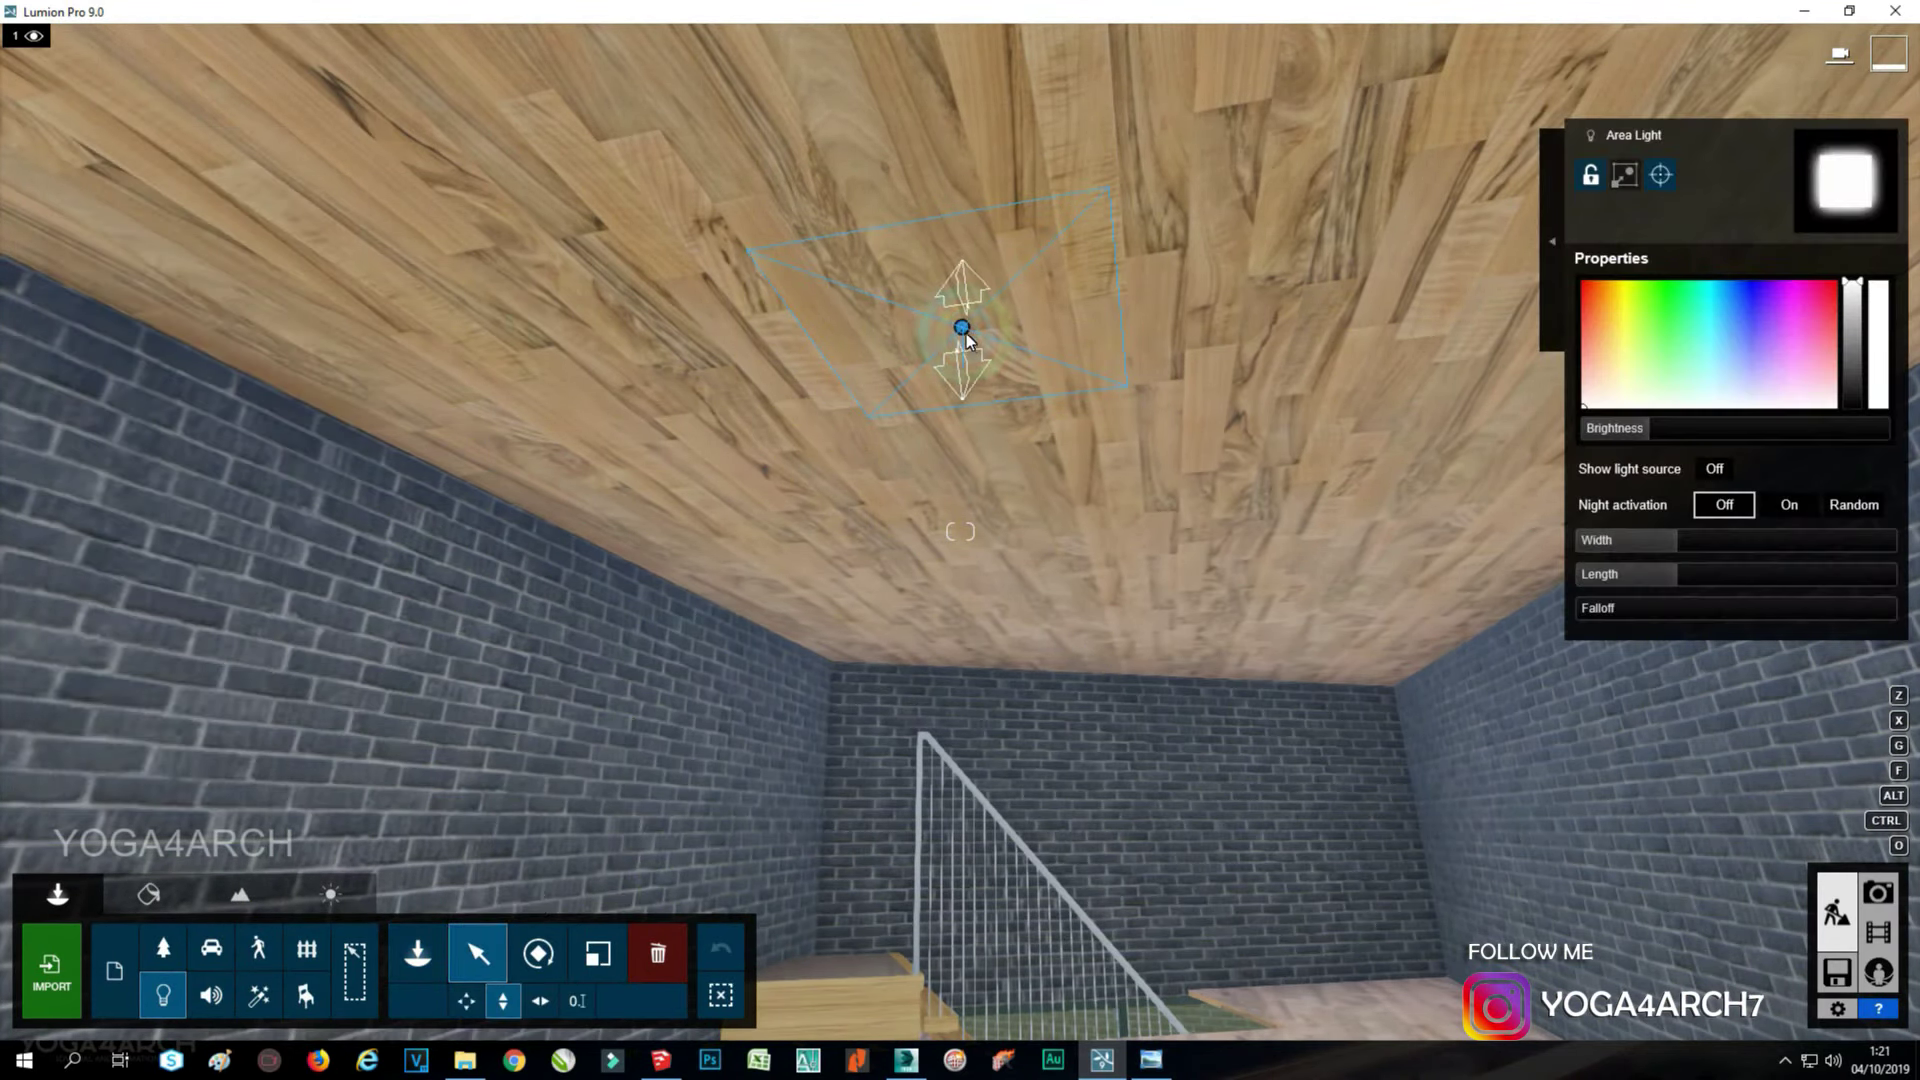
mouse_move(1646, 574)
left_mouse_down()
mouse_move(1843, 587)
mouse_move(1755, 588)
mouse_move(1860, 545)
mouse_move(1328, 523)
left_mouse_up()
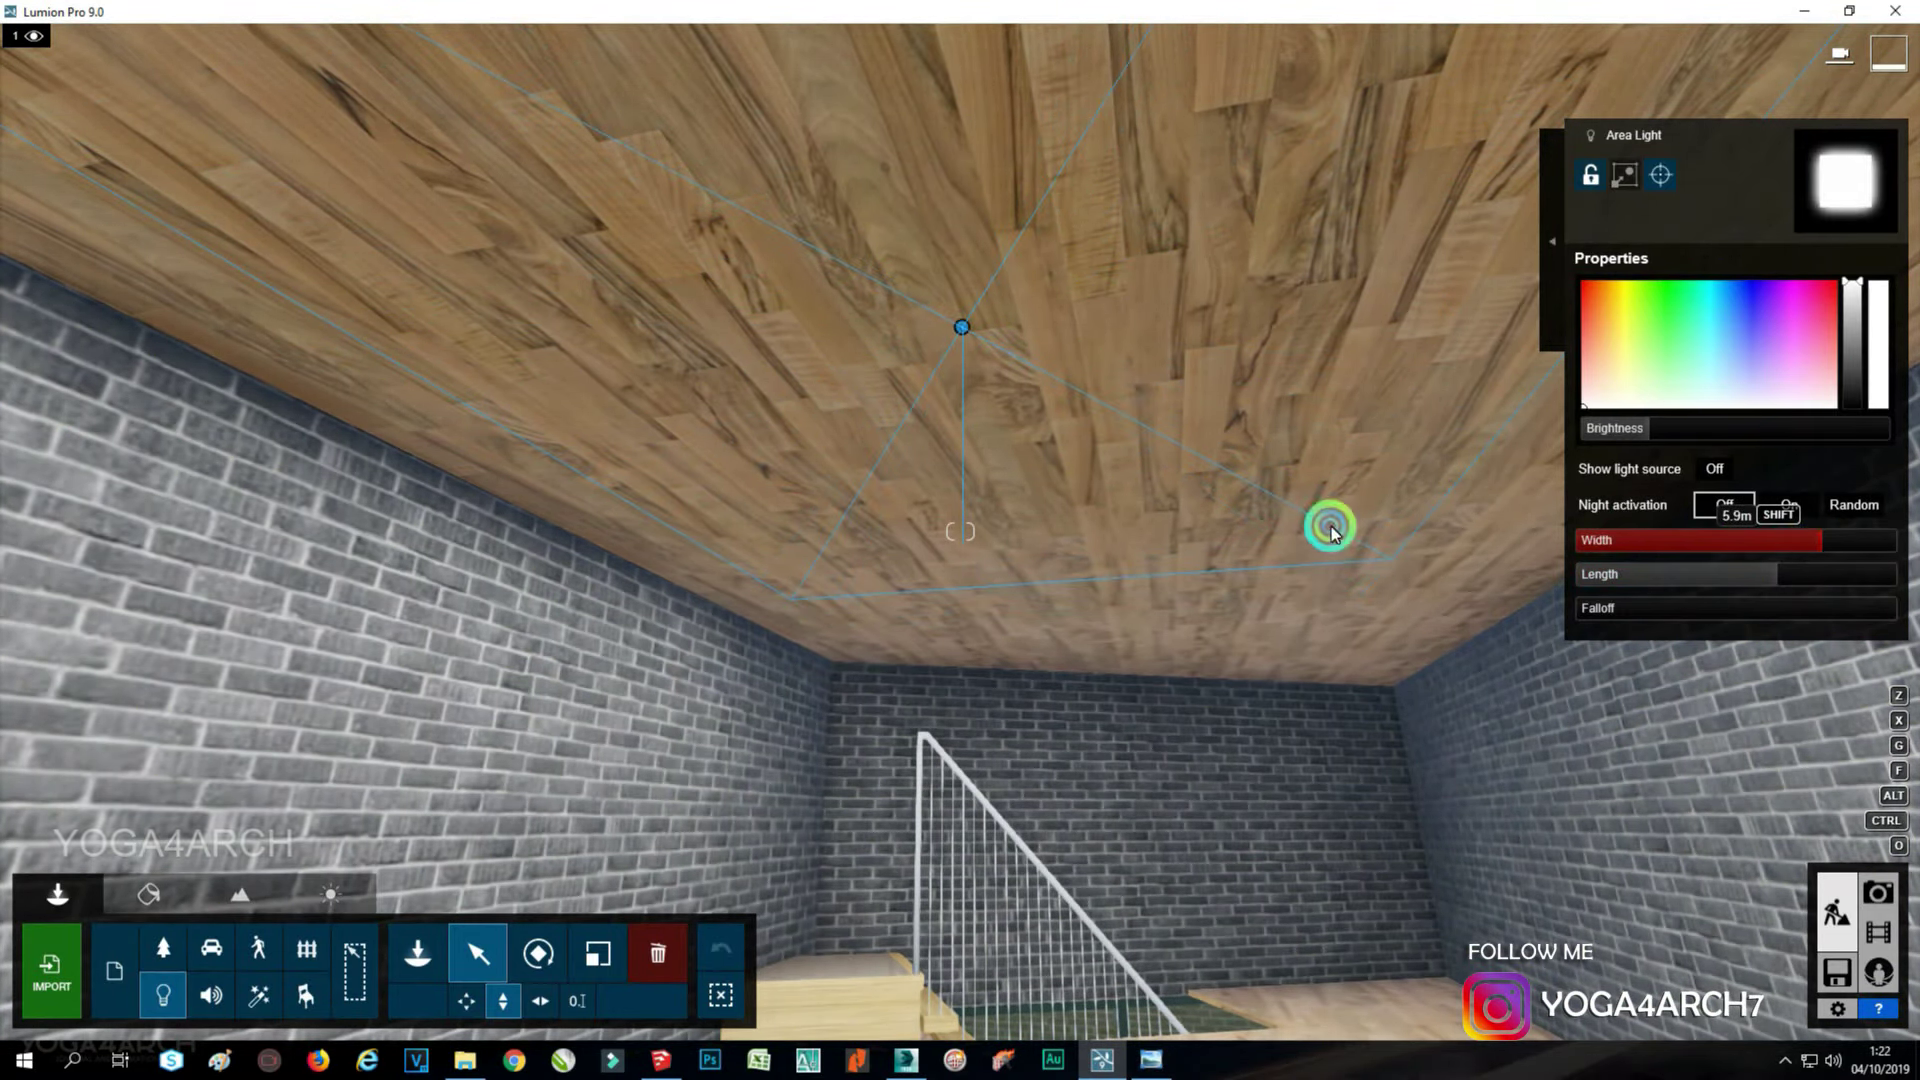
right_click_drag(1329, 522, 1024, 472)
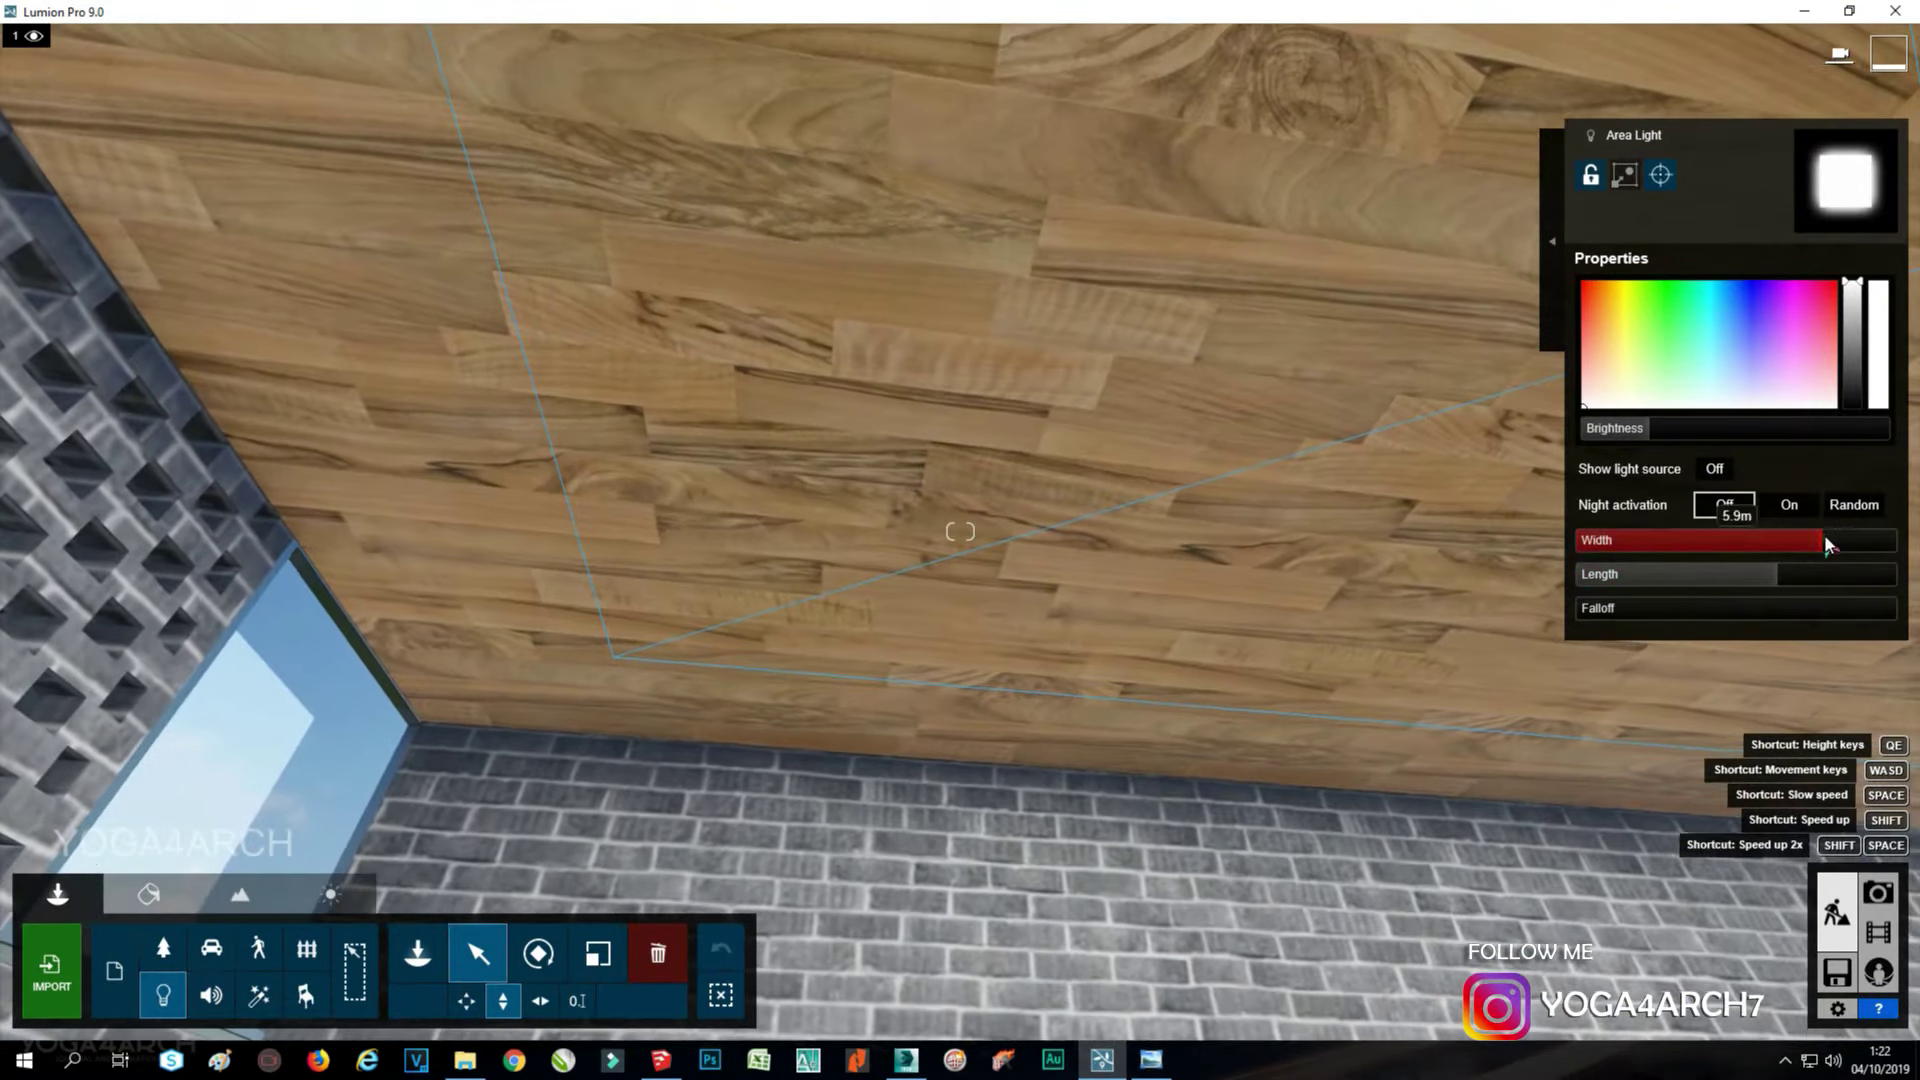
left_click_drag(1826, 543, 1834, 540)
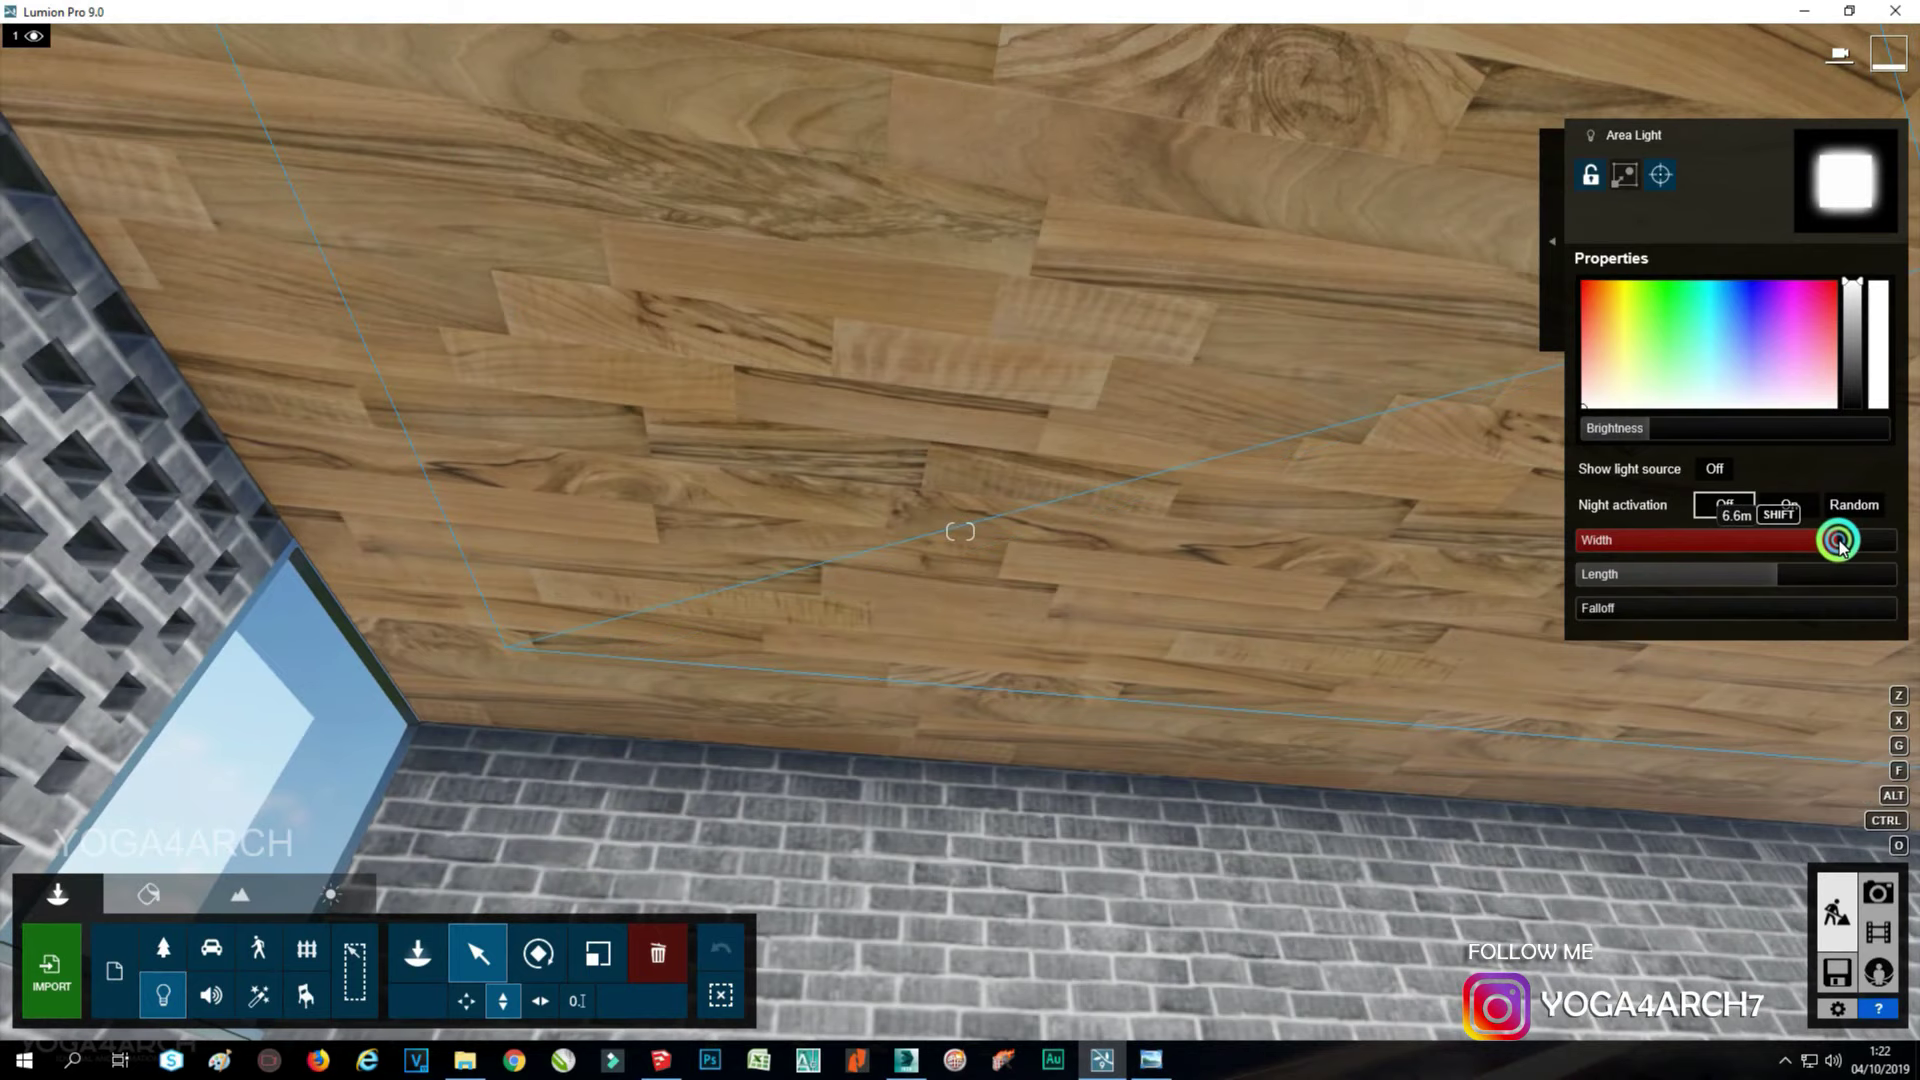
left_click(1602, 323)
left_click_drag(1603, 323, 1594, 300)
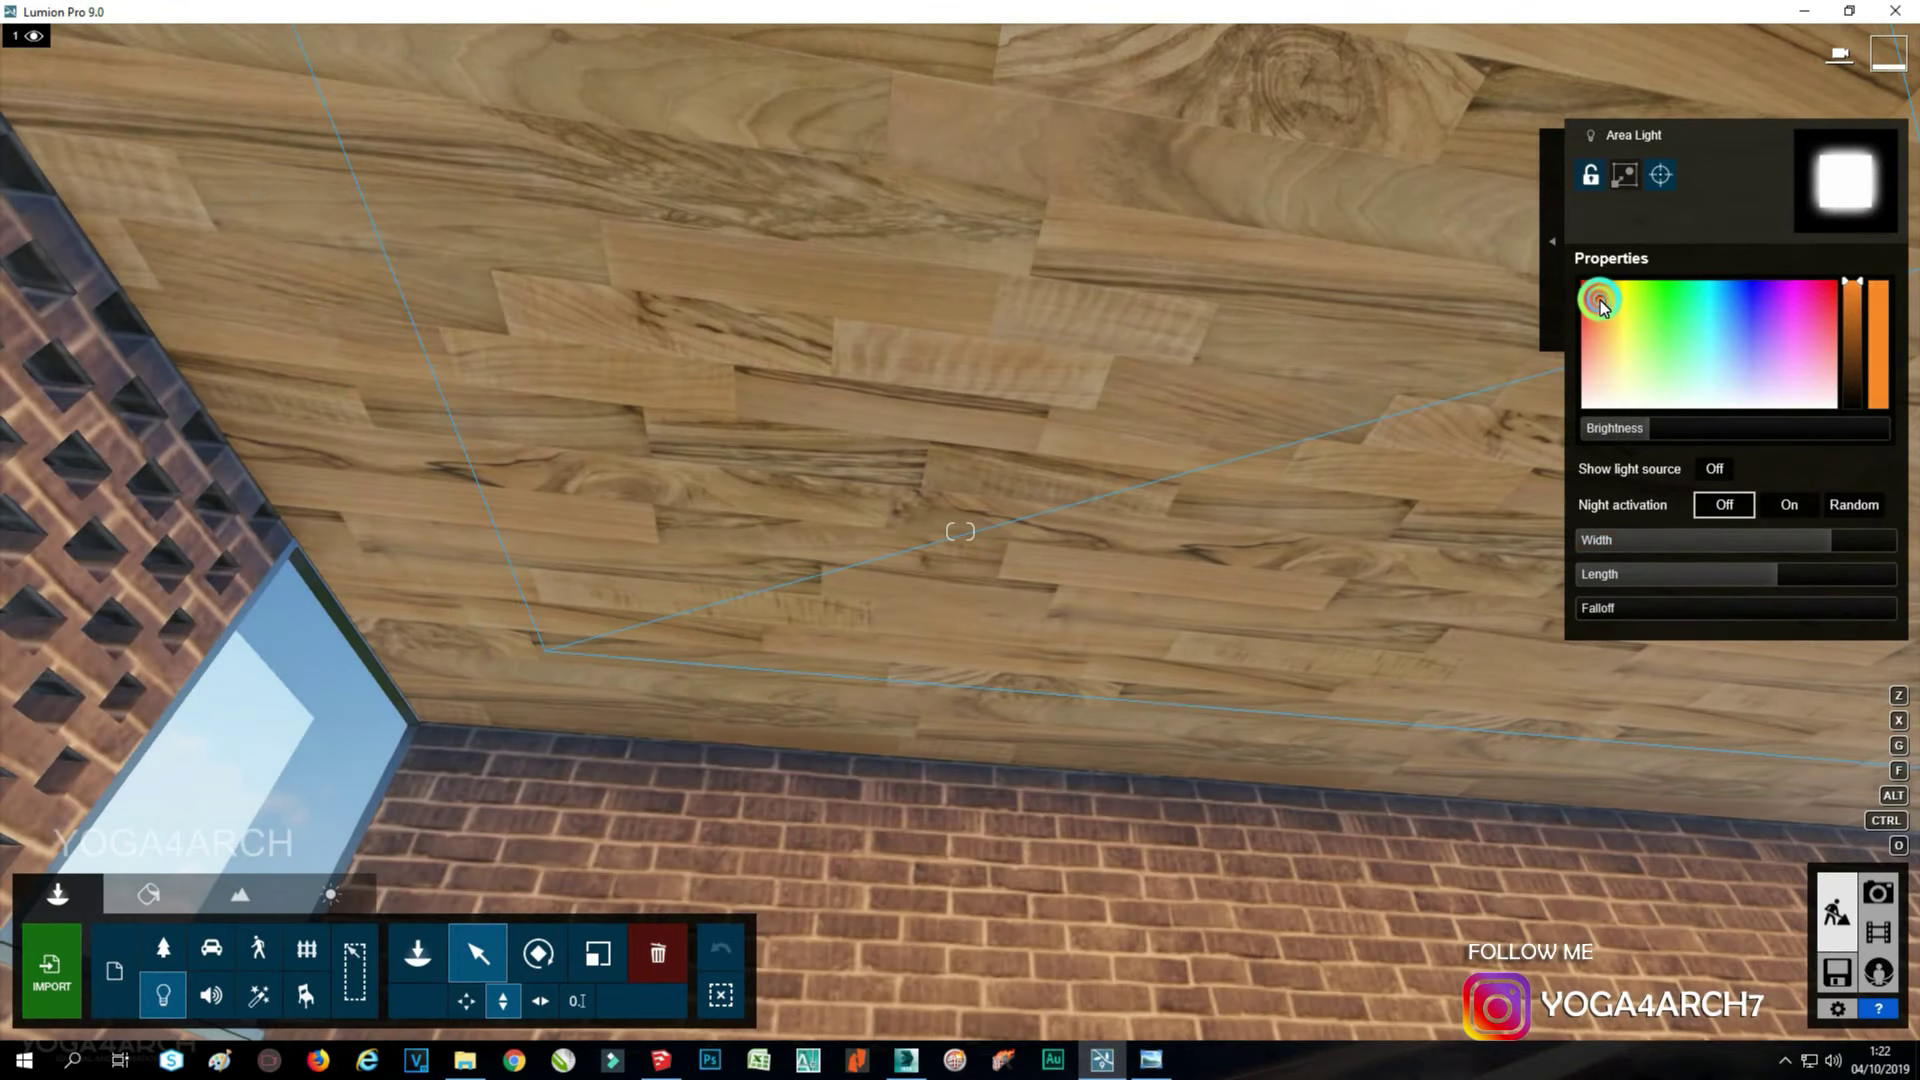
left_click(1604, 298)
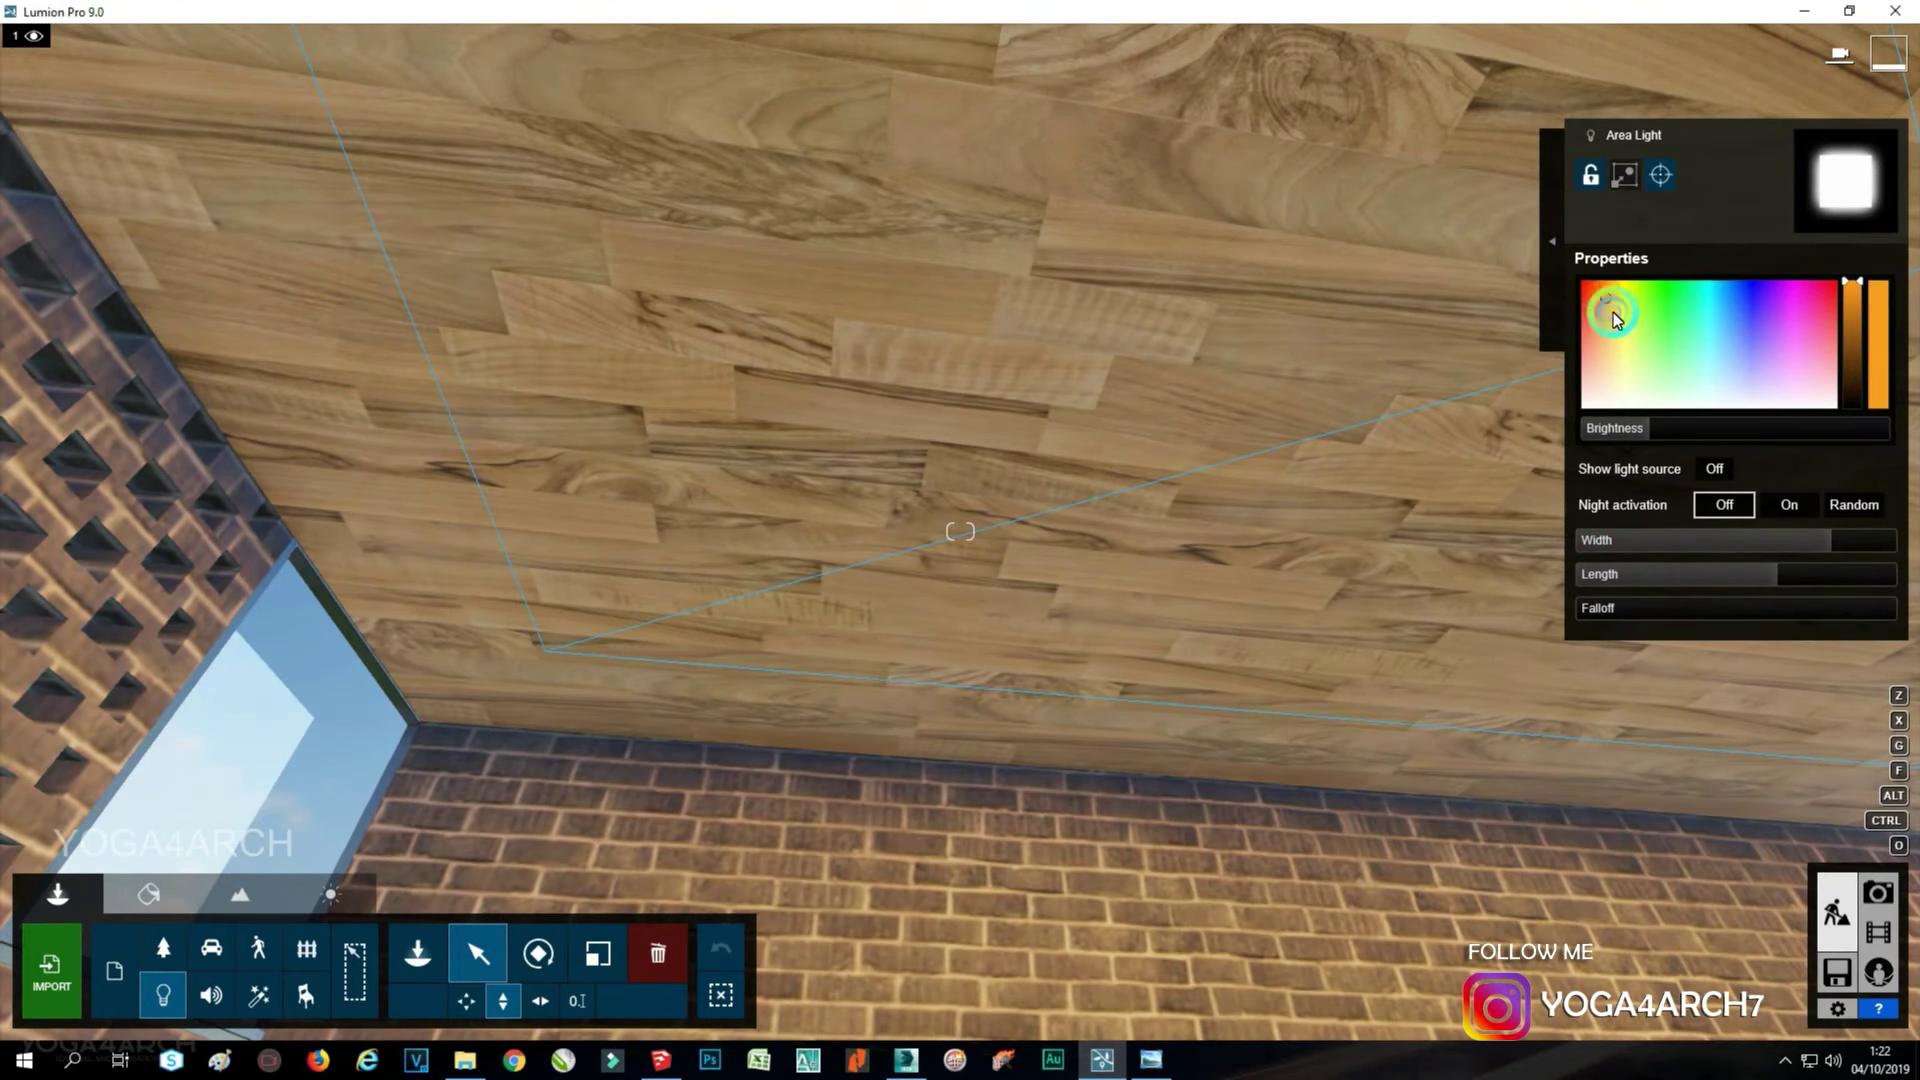
left_click(1873, 893)
Set the upper-wall area light to falloff 1.6, brightness 252 and a deeper orange colour.
left_click(175, 890)
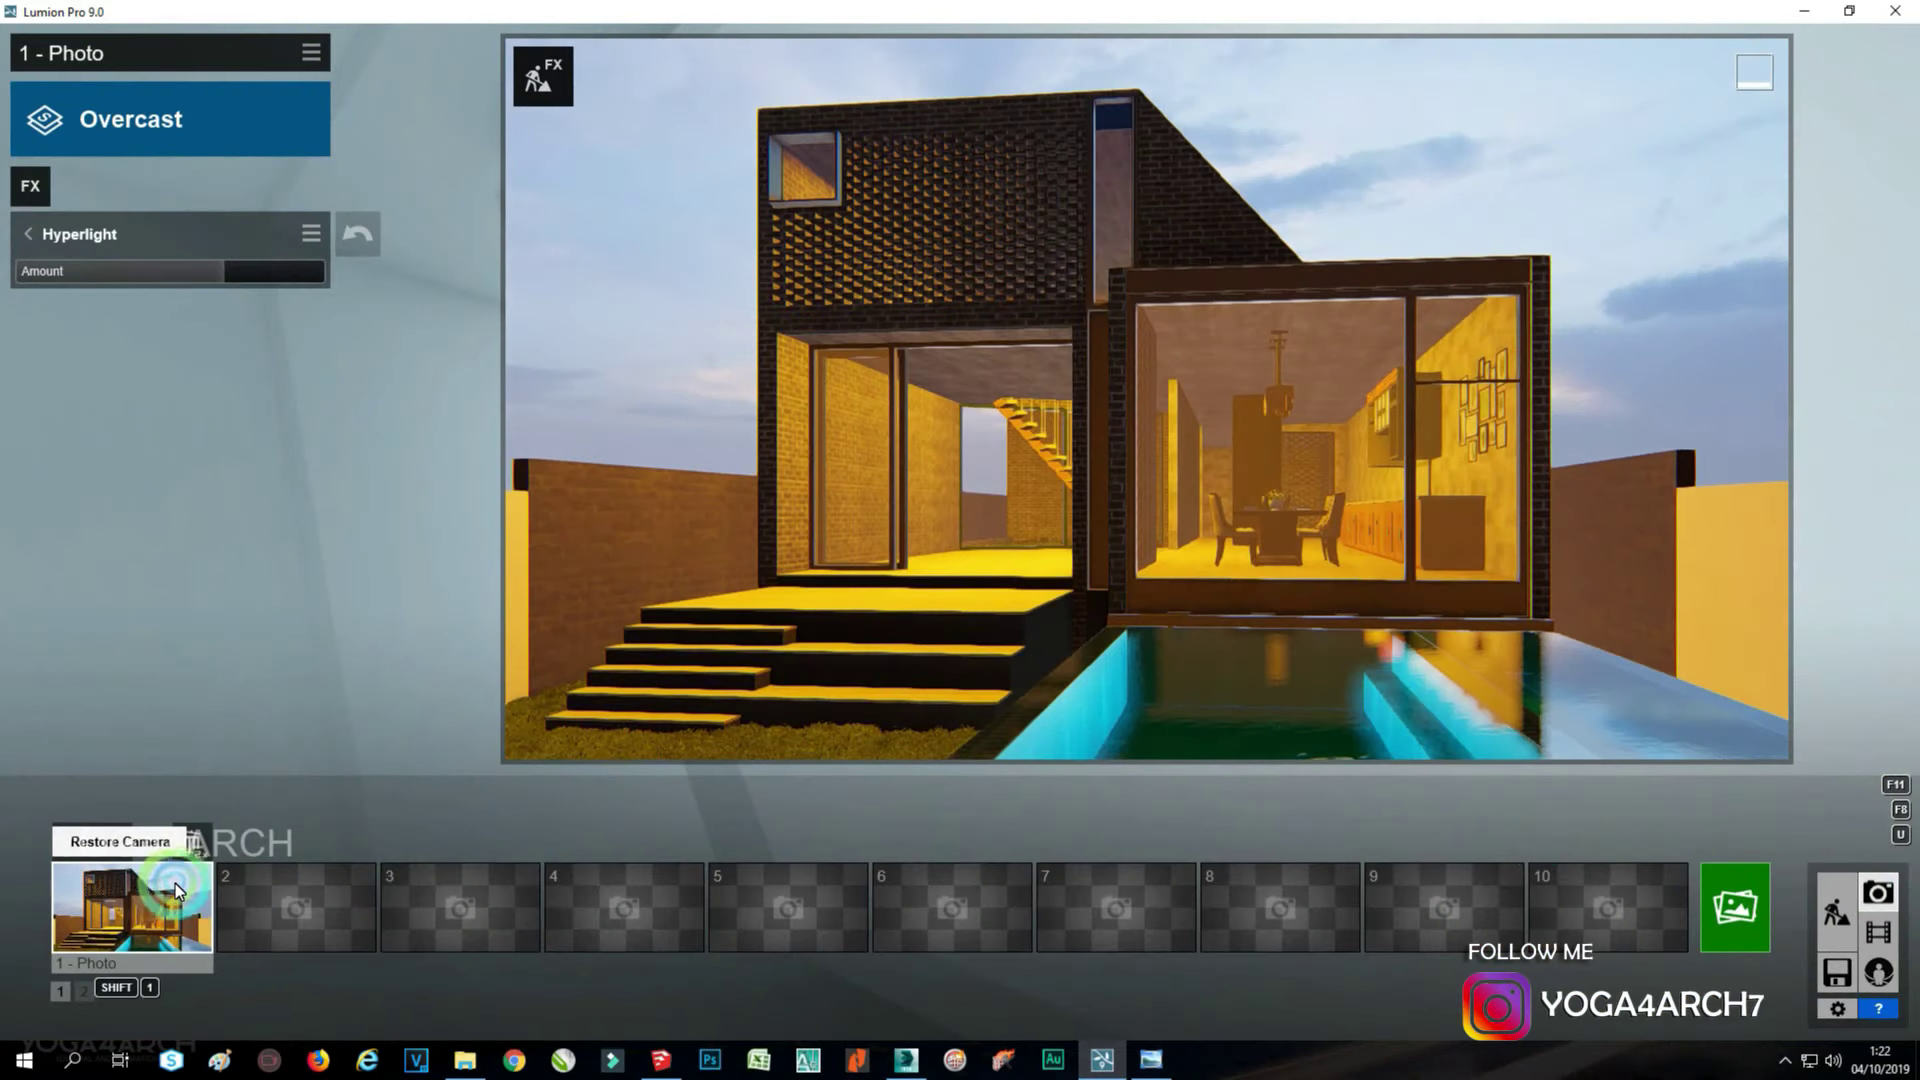
left_click(547, 88)
left_click(741, 262)
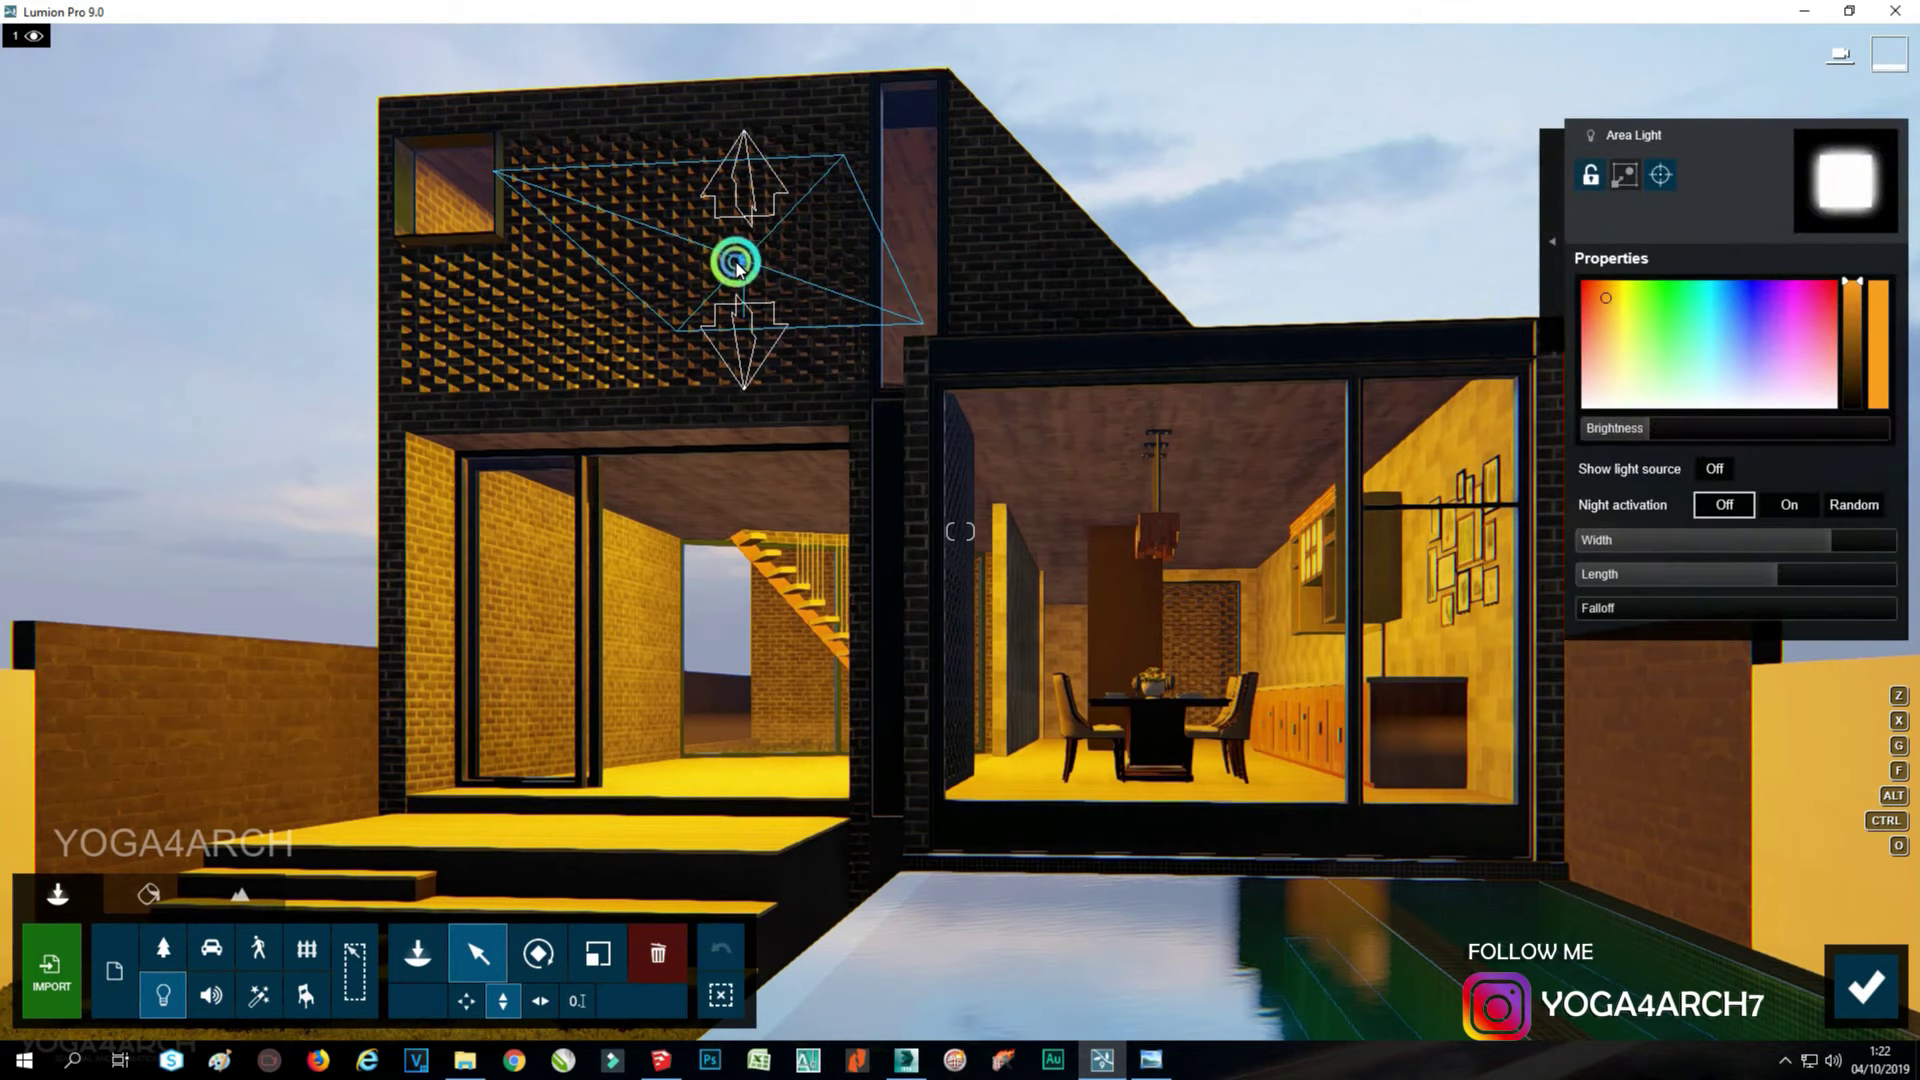
left_click(1708, 615)
left_click_drag(1710, 619, 1619, 610)
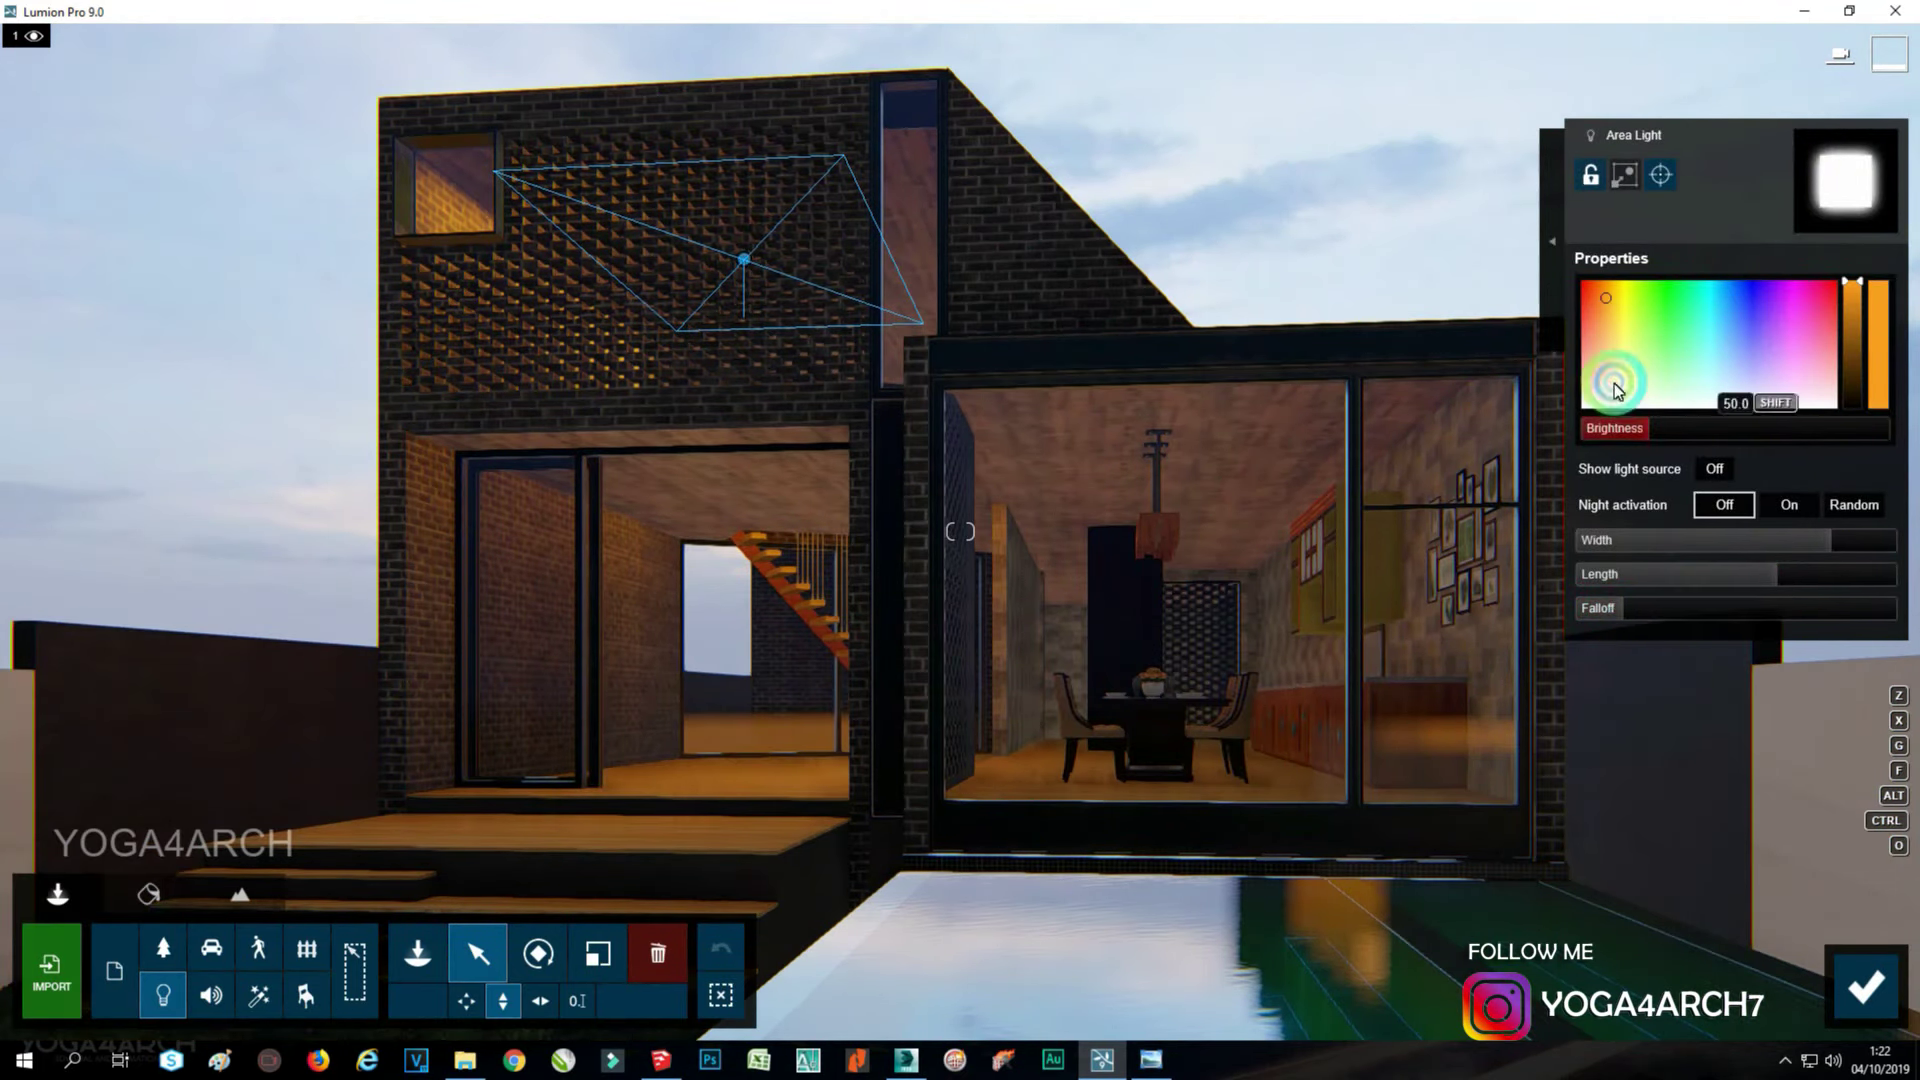
left_click(1659, 436)
left_click_drag(1660, 436, 1674, 435)
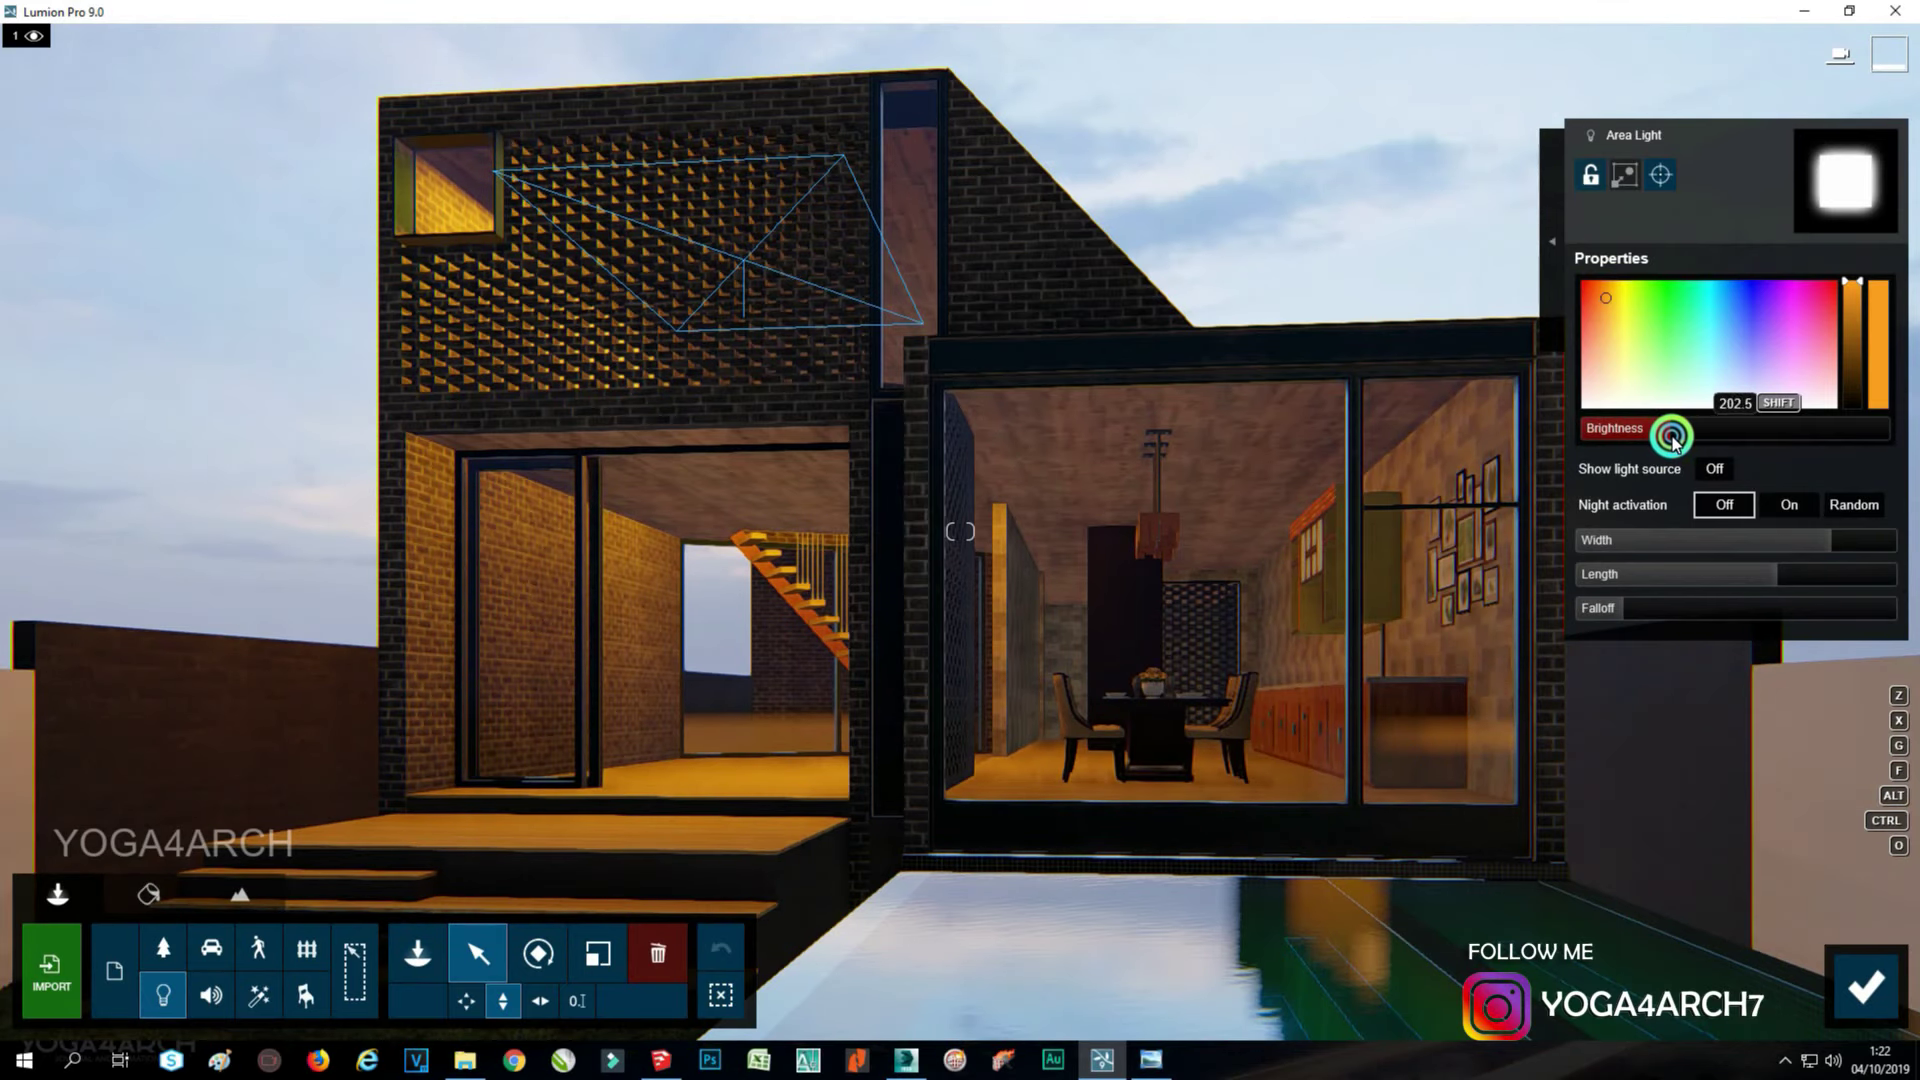
left_click(1592, 298)
left_click_drag(1594, 302, 1600, 300)
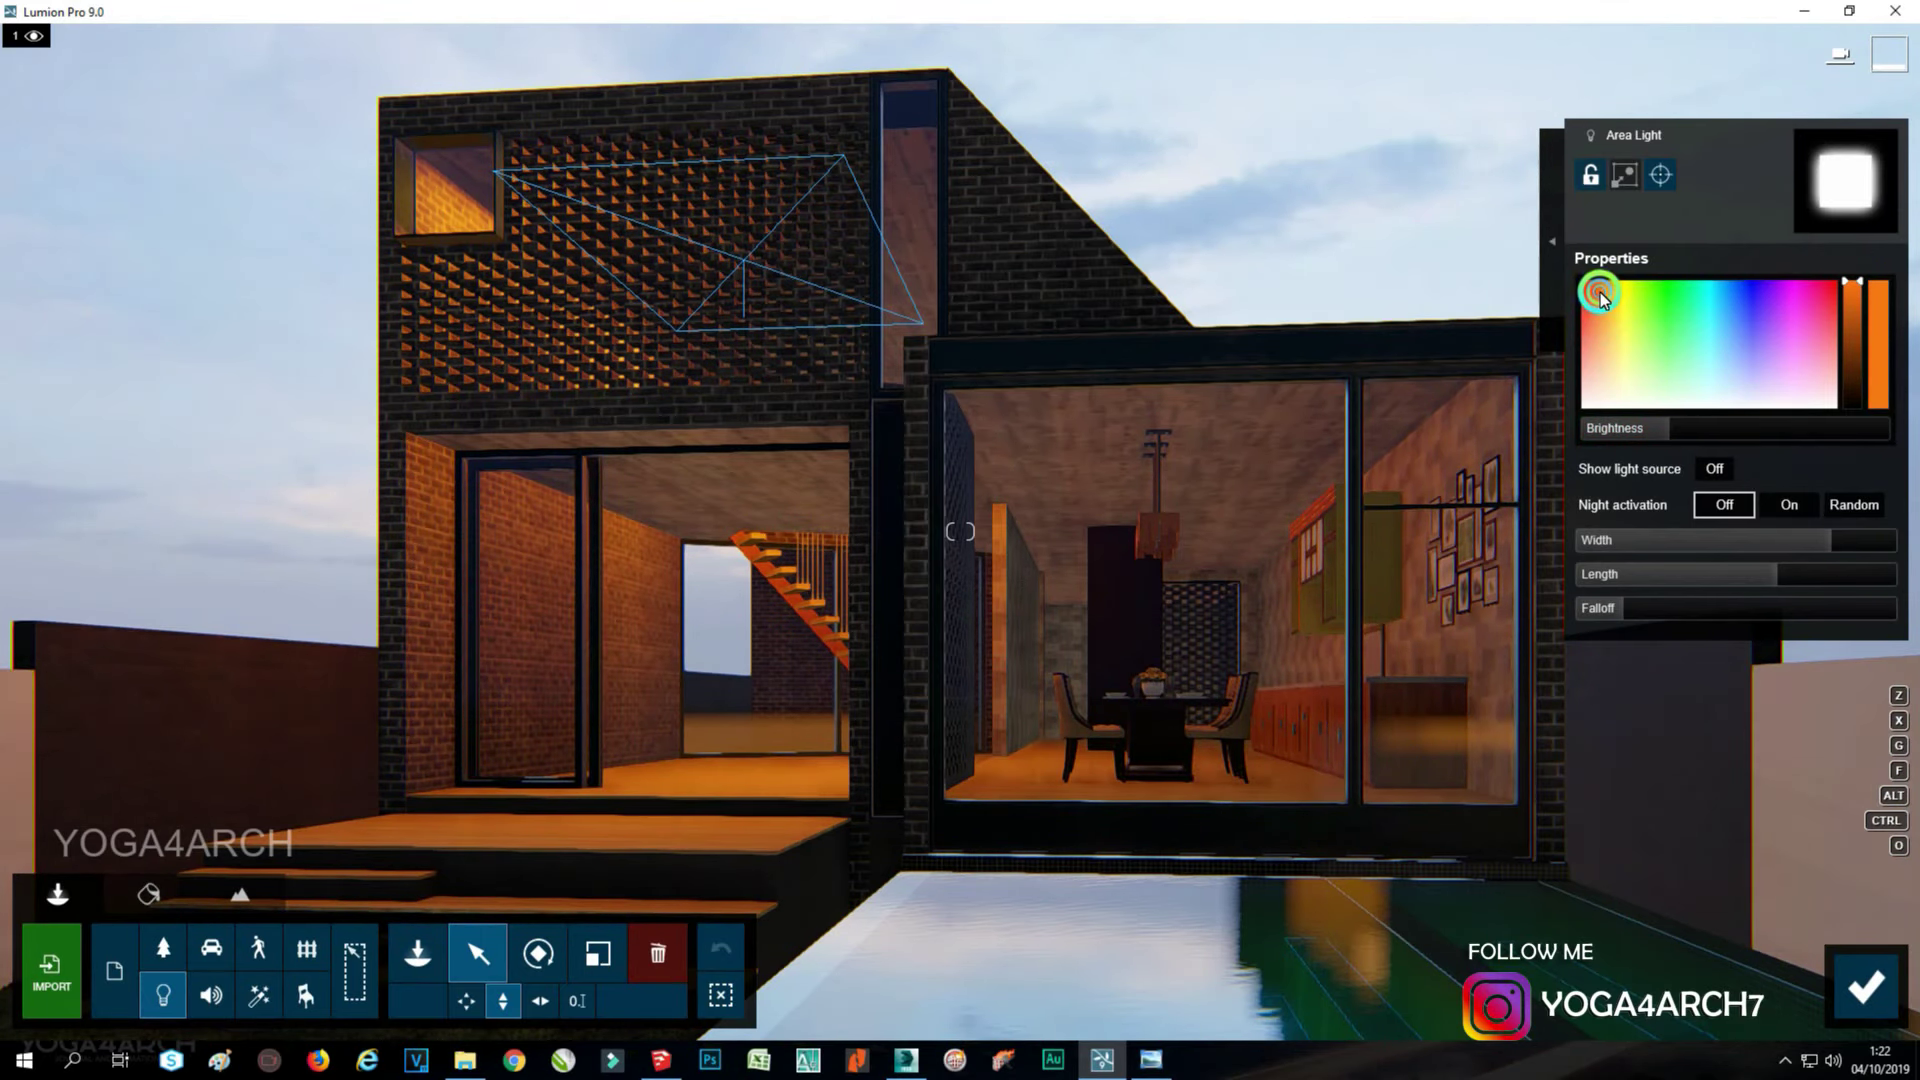
Retune the area light to falloff about 3.4, brightness about 608.9 and length 4.6 m.
left_click_drag(1619, 608, 1738, 612)
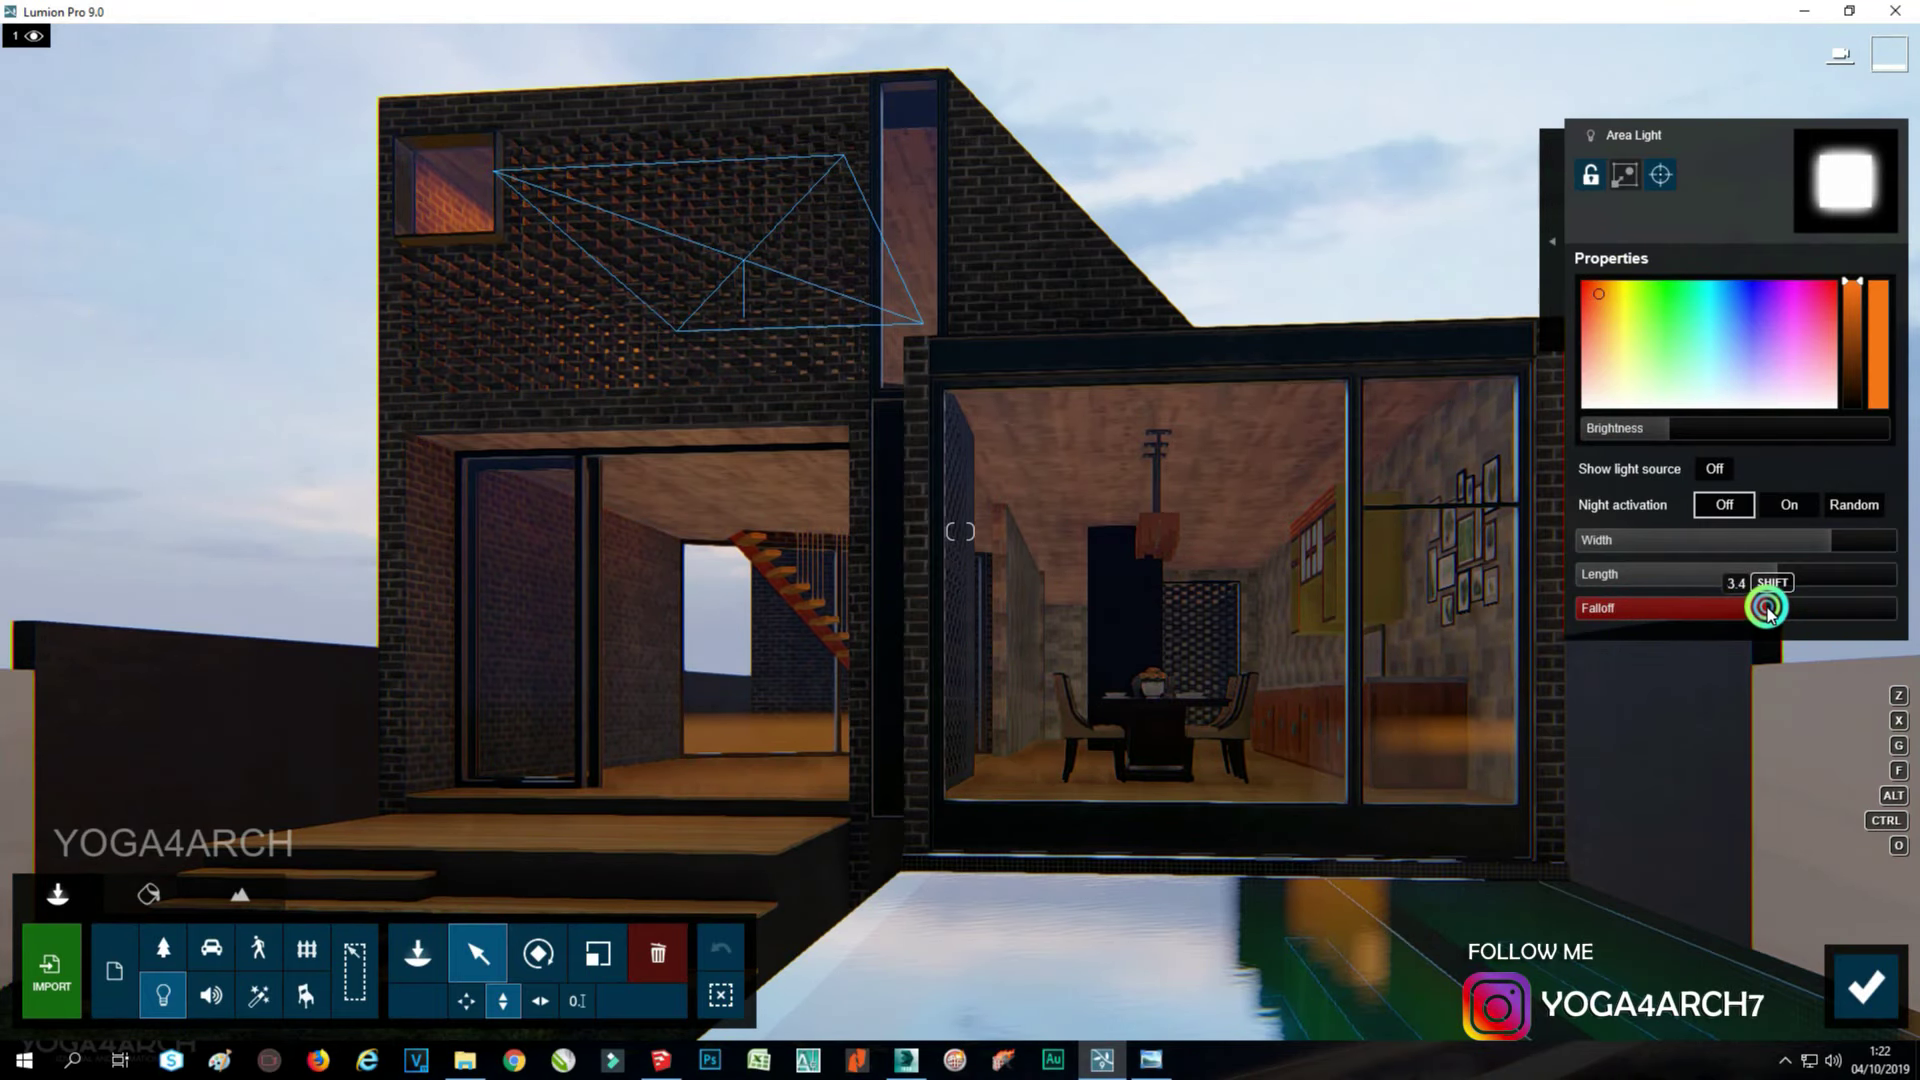
left_click_drag(1738, 612, 1761, 610)
left_click_drag(1648, 440, 1694, 432)
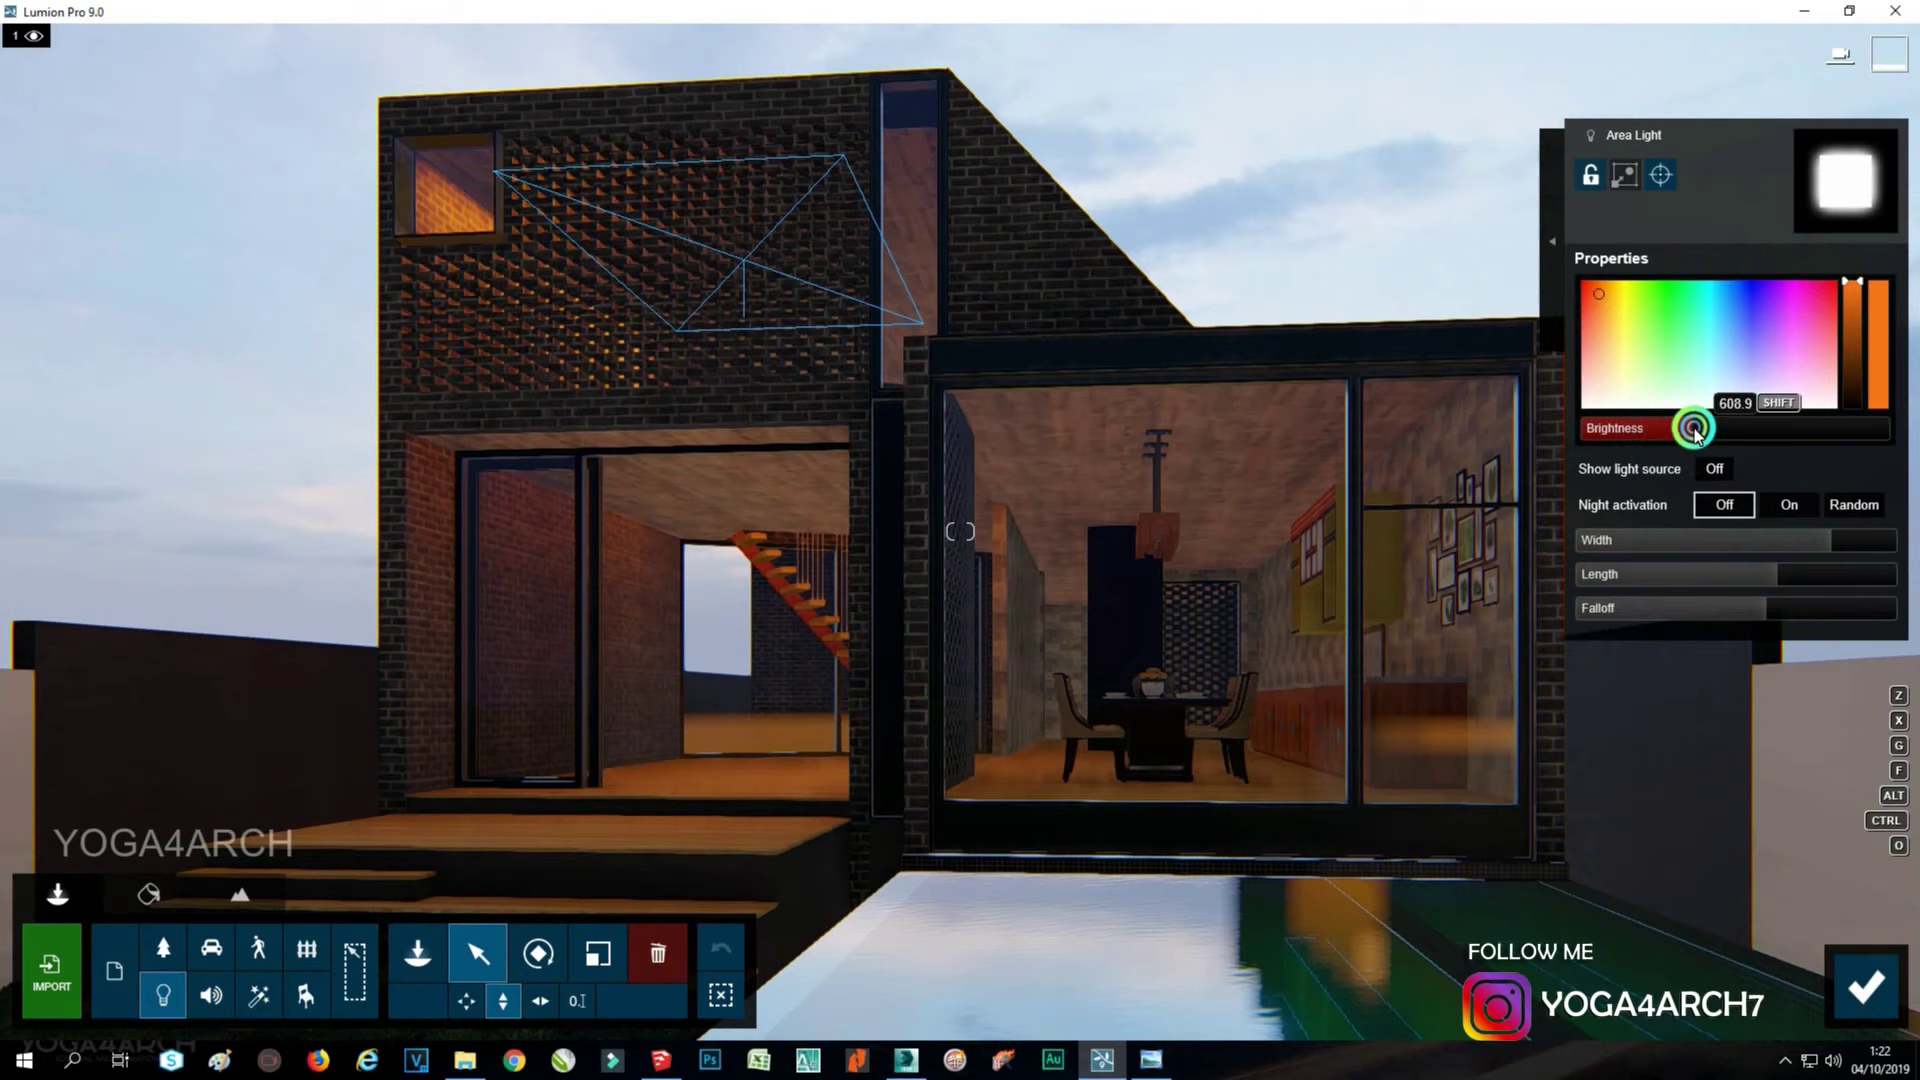
left_click_drag(1776, 574, 1793, 576)
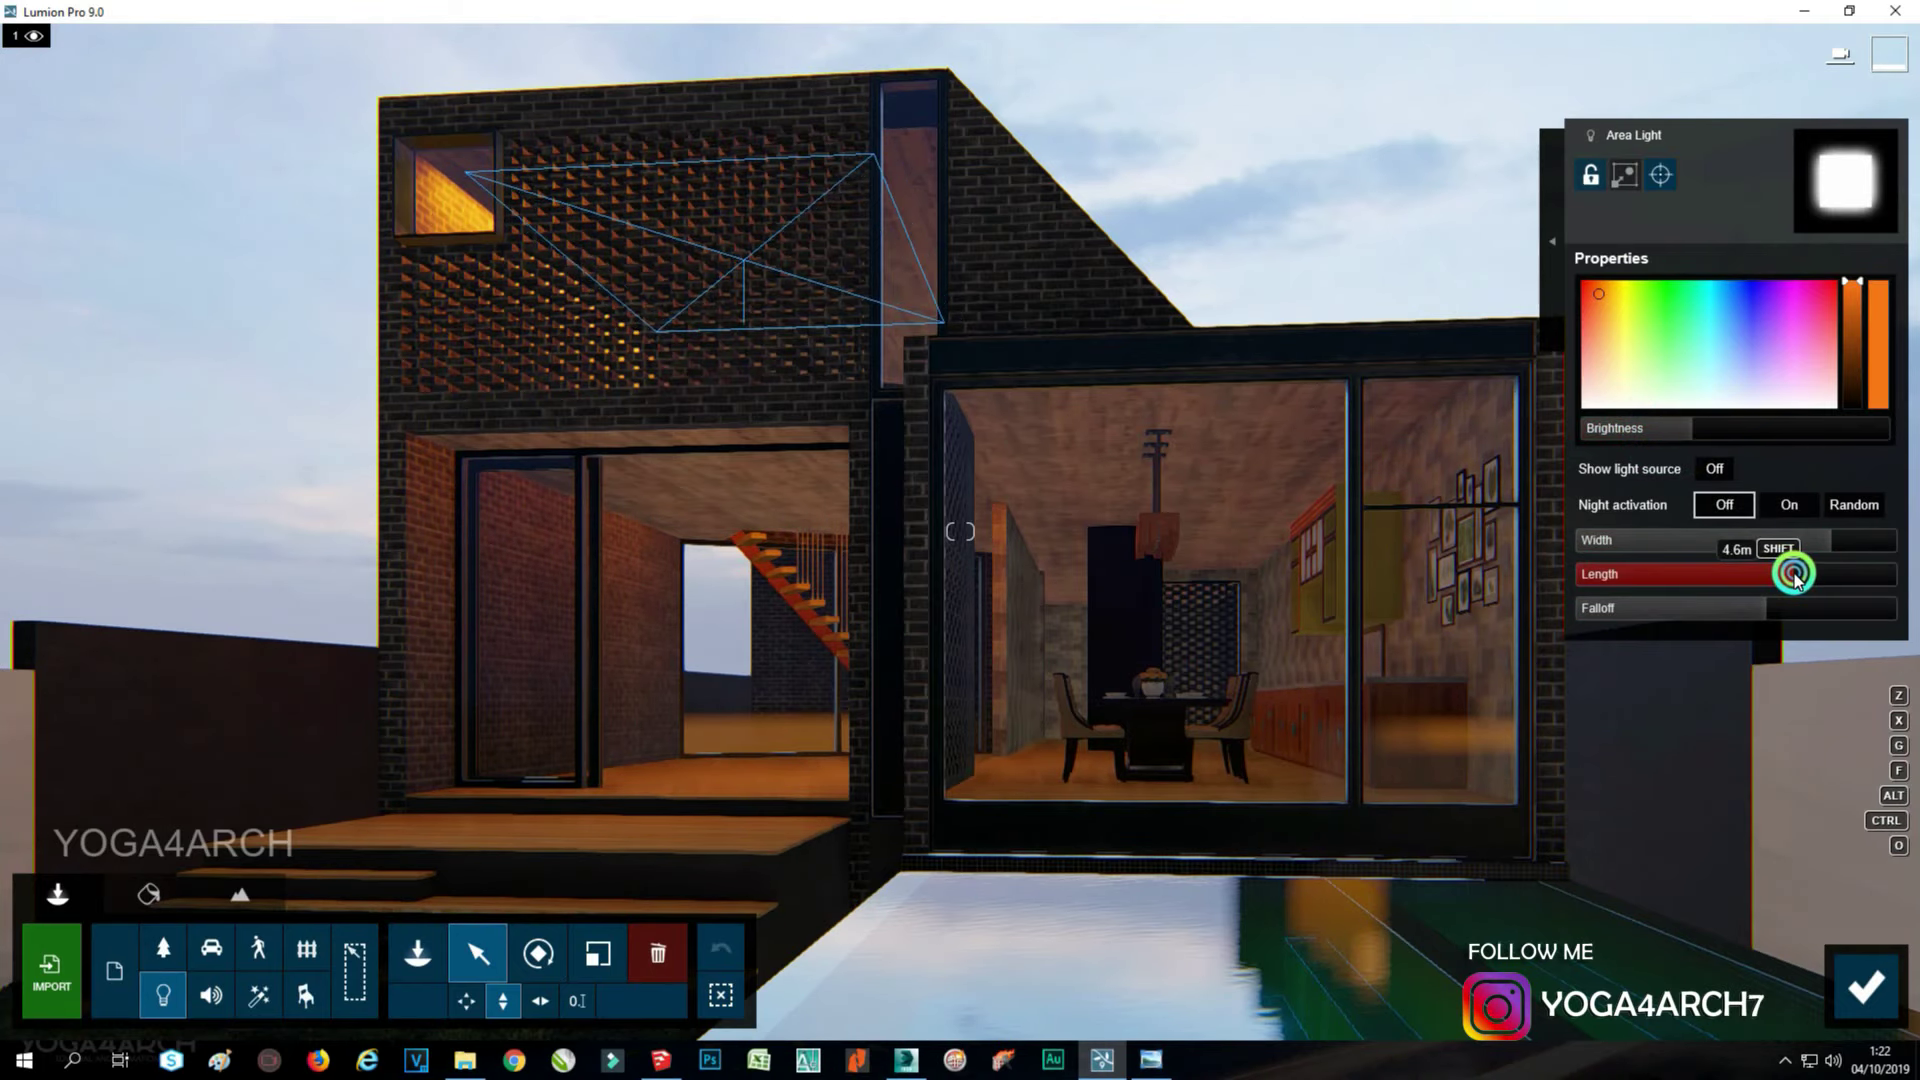
left_click_drag(1793, 574, 1792, 574)
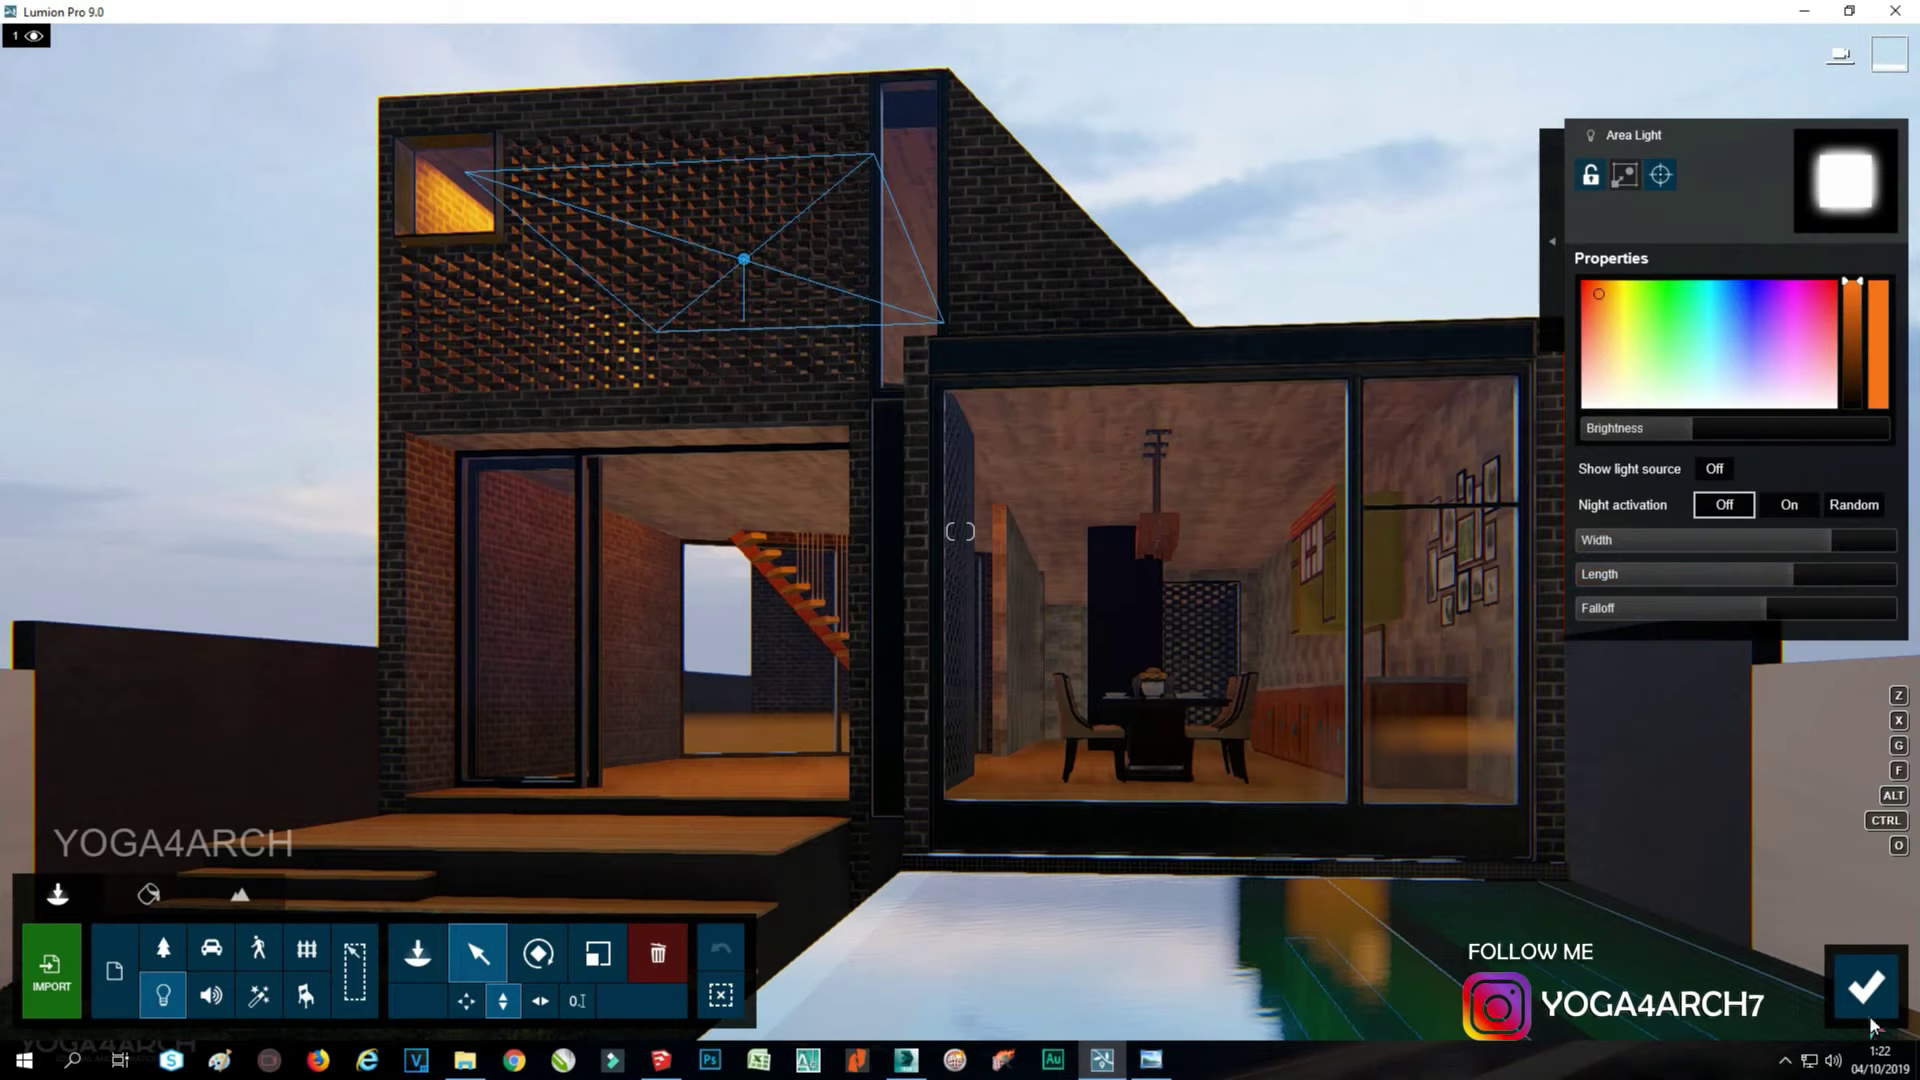
left_click(1878, 891)
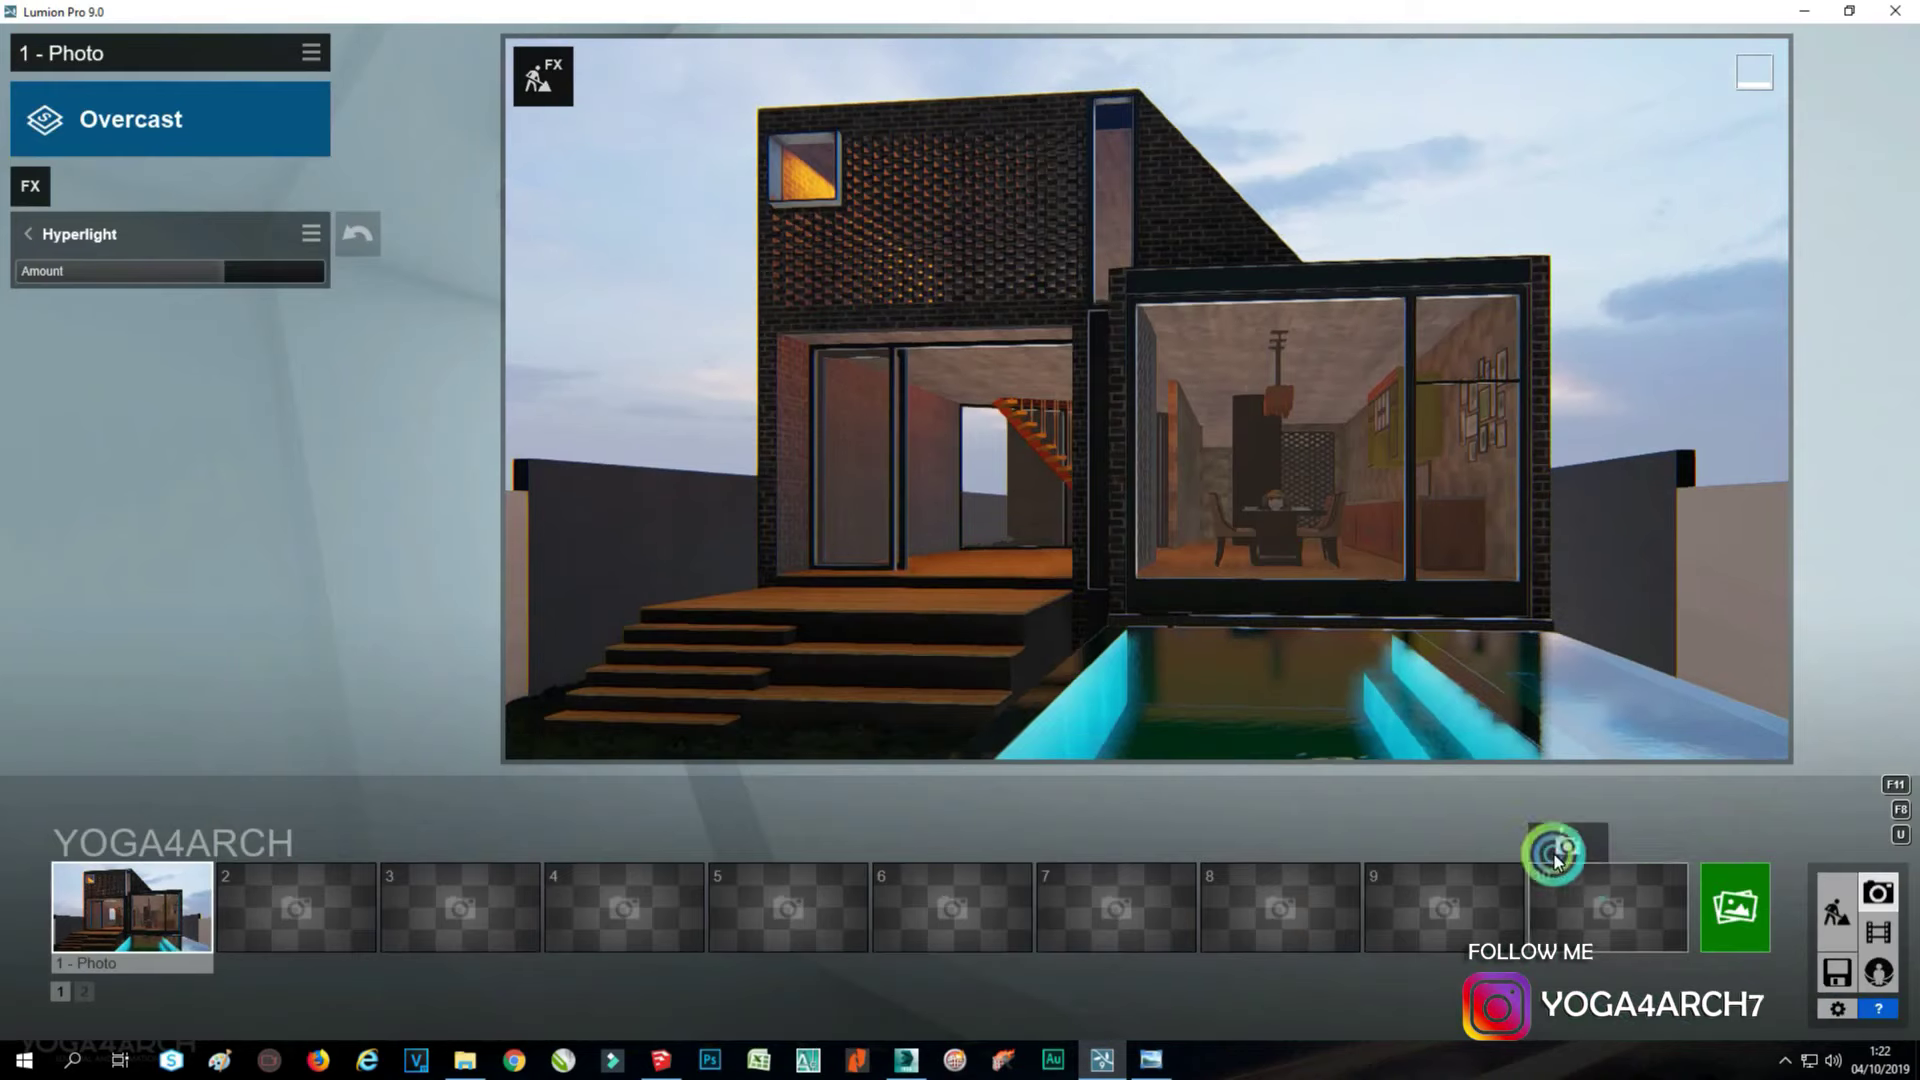
Move the upper-wall area light down onto the entrance ceiling.
left_click(1853, 917)
scroll(866, 540, "up", 5)
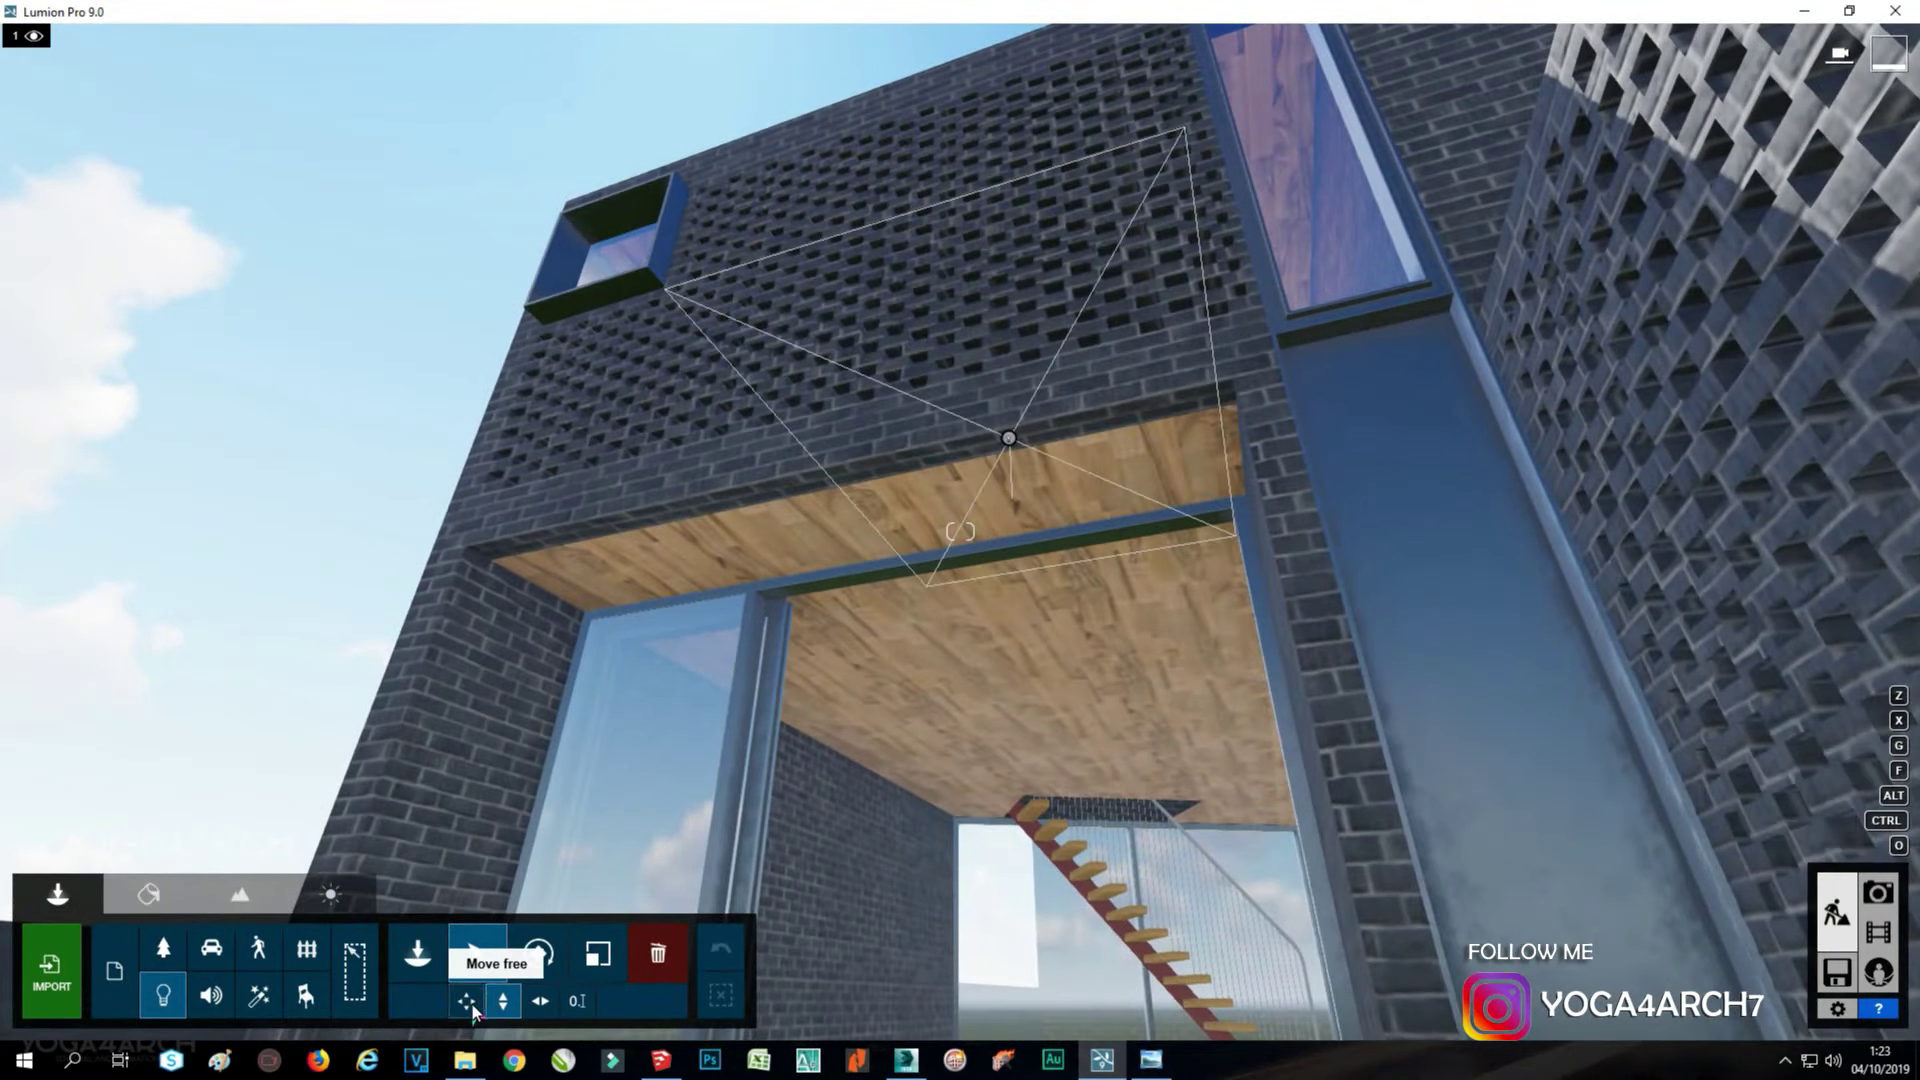
left_click(466, 1000)
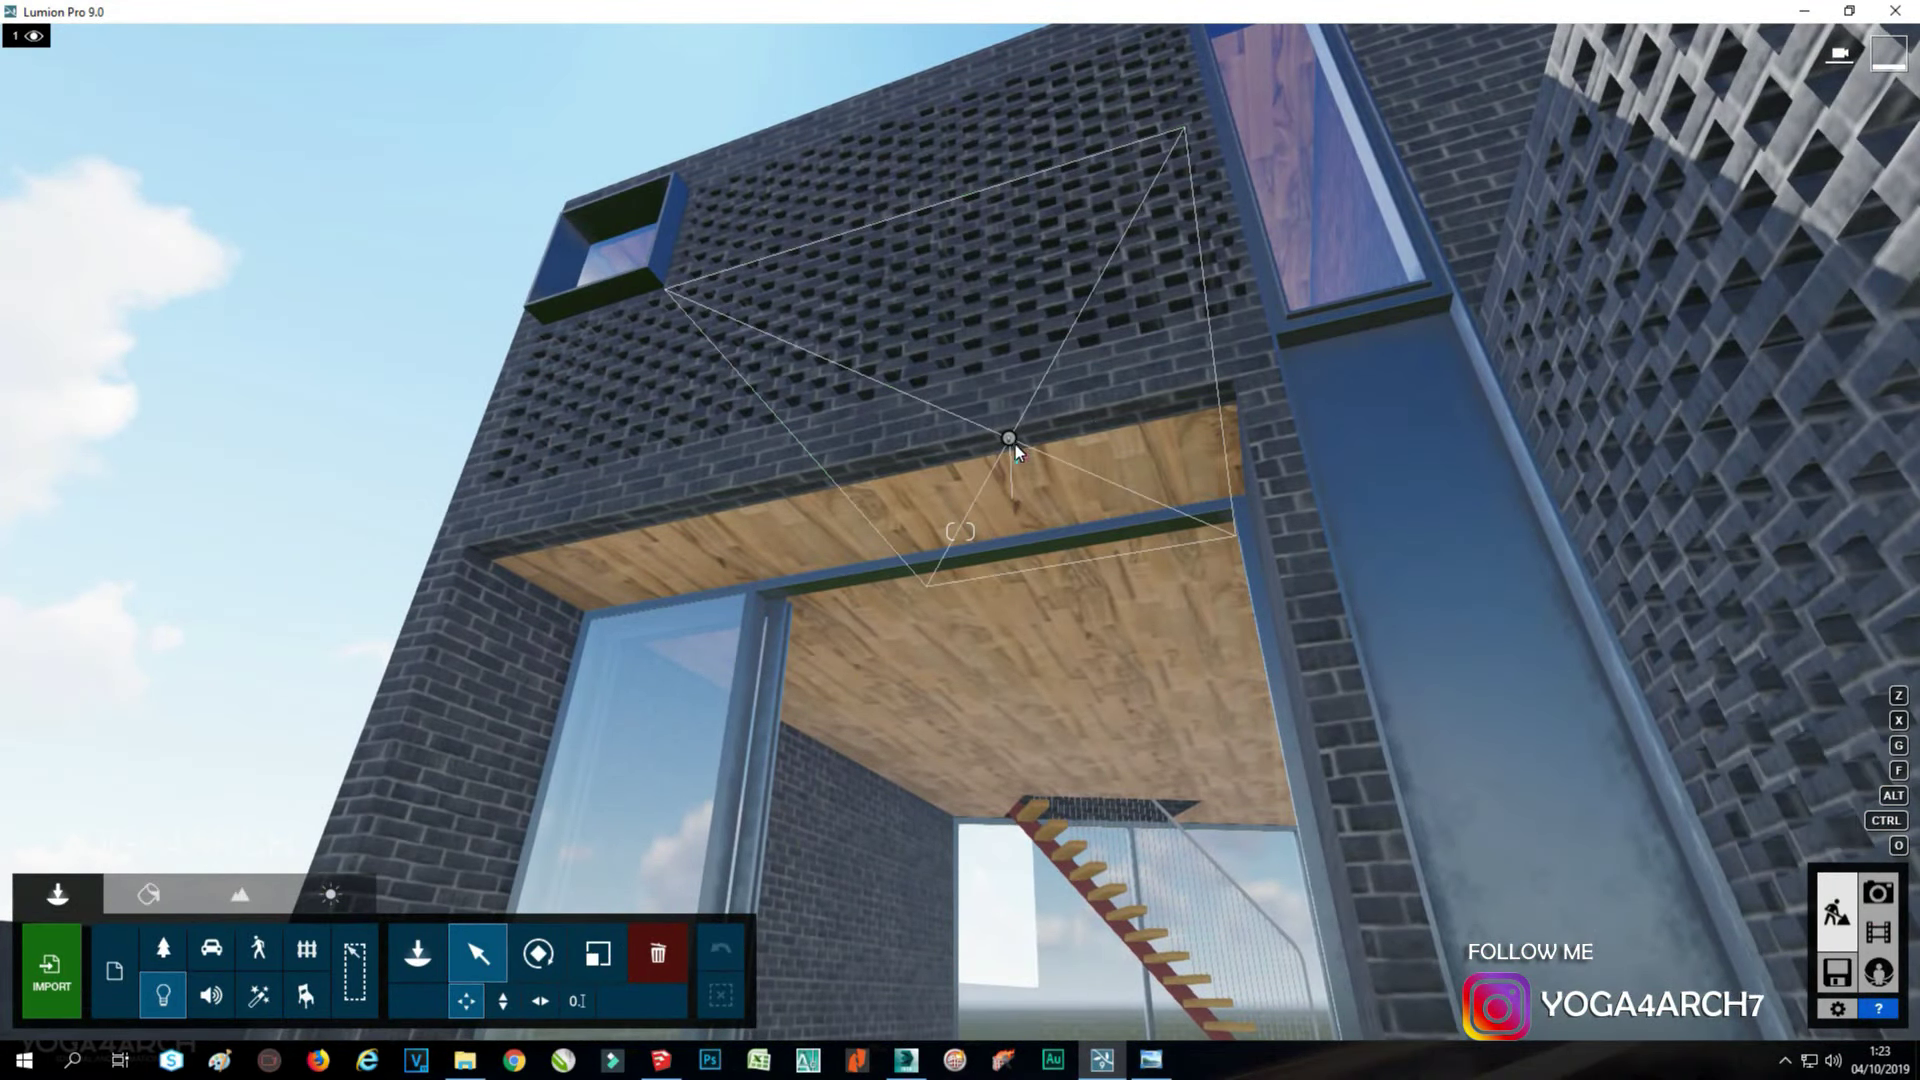
left_click_drag(1006, 444, 1066, 720)
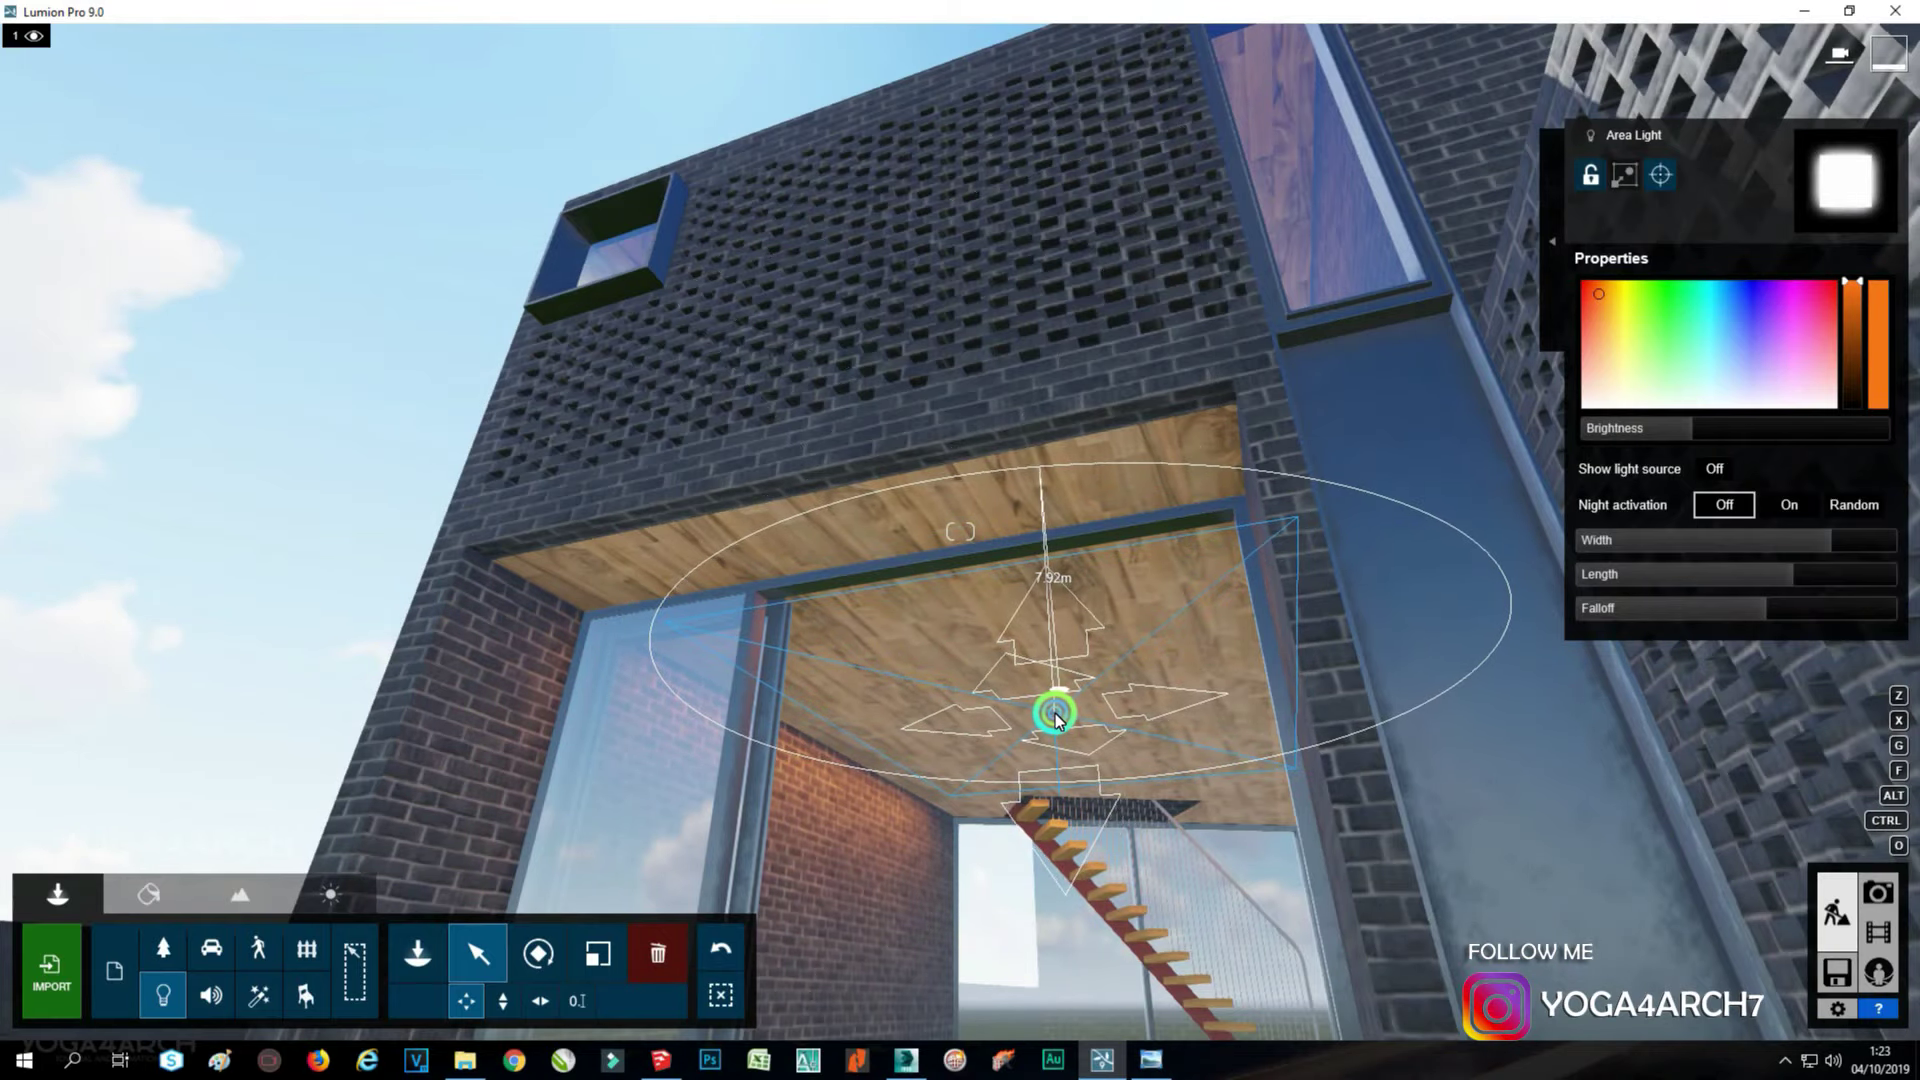
left_click_drag(1065, 720, 1058, 716)
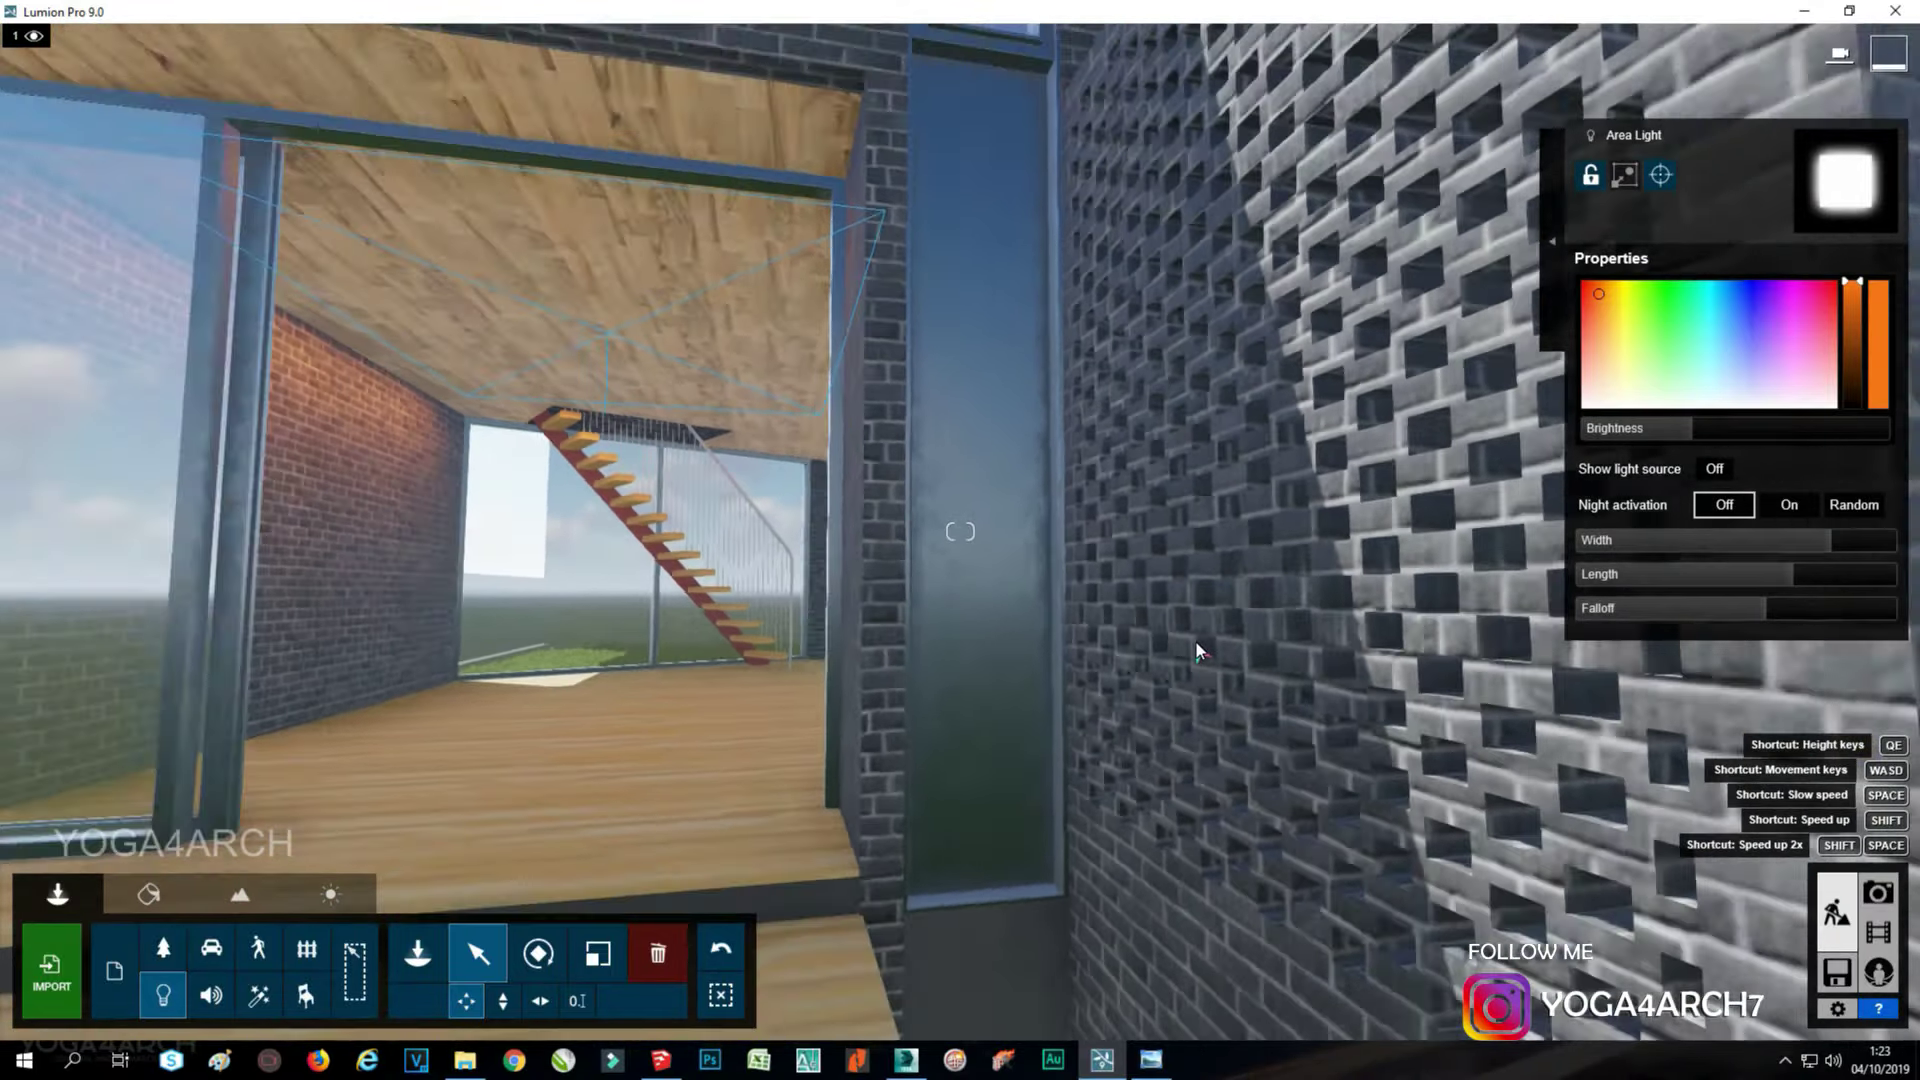
Fly the camera into the dining room and move an area light up to the pendant lamp.
key("s")
key("w")
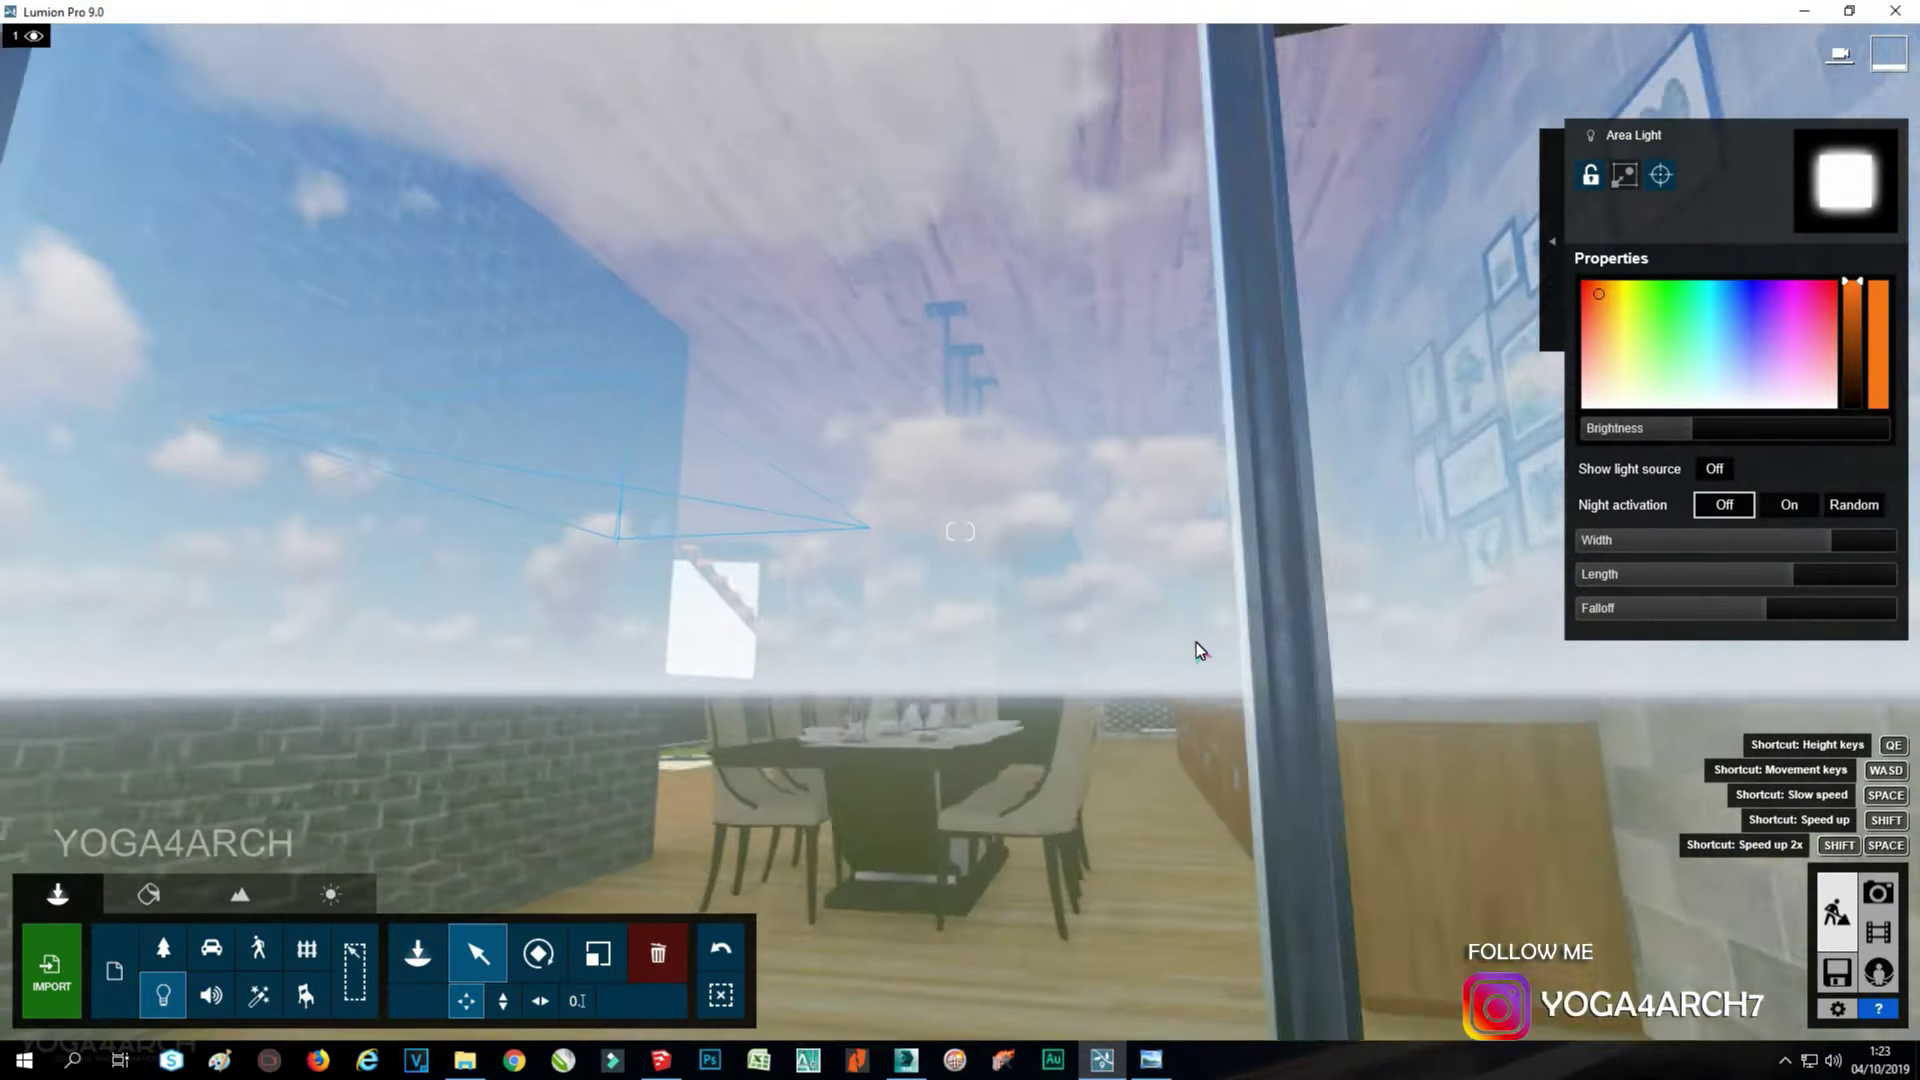
key("d")
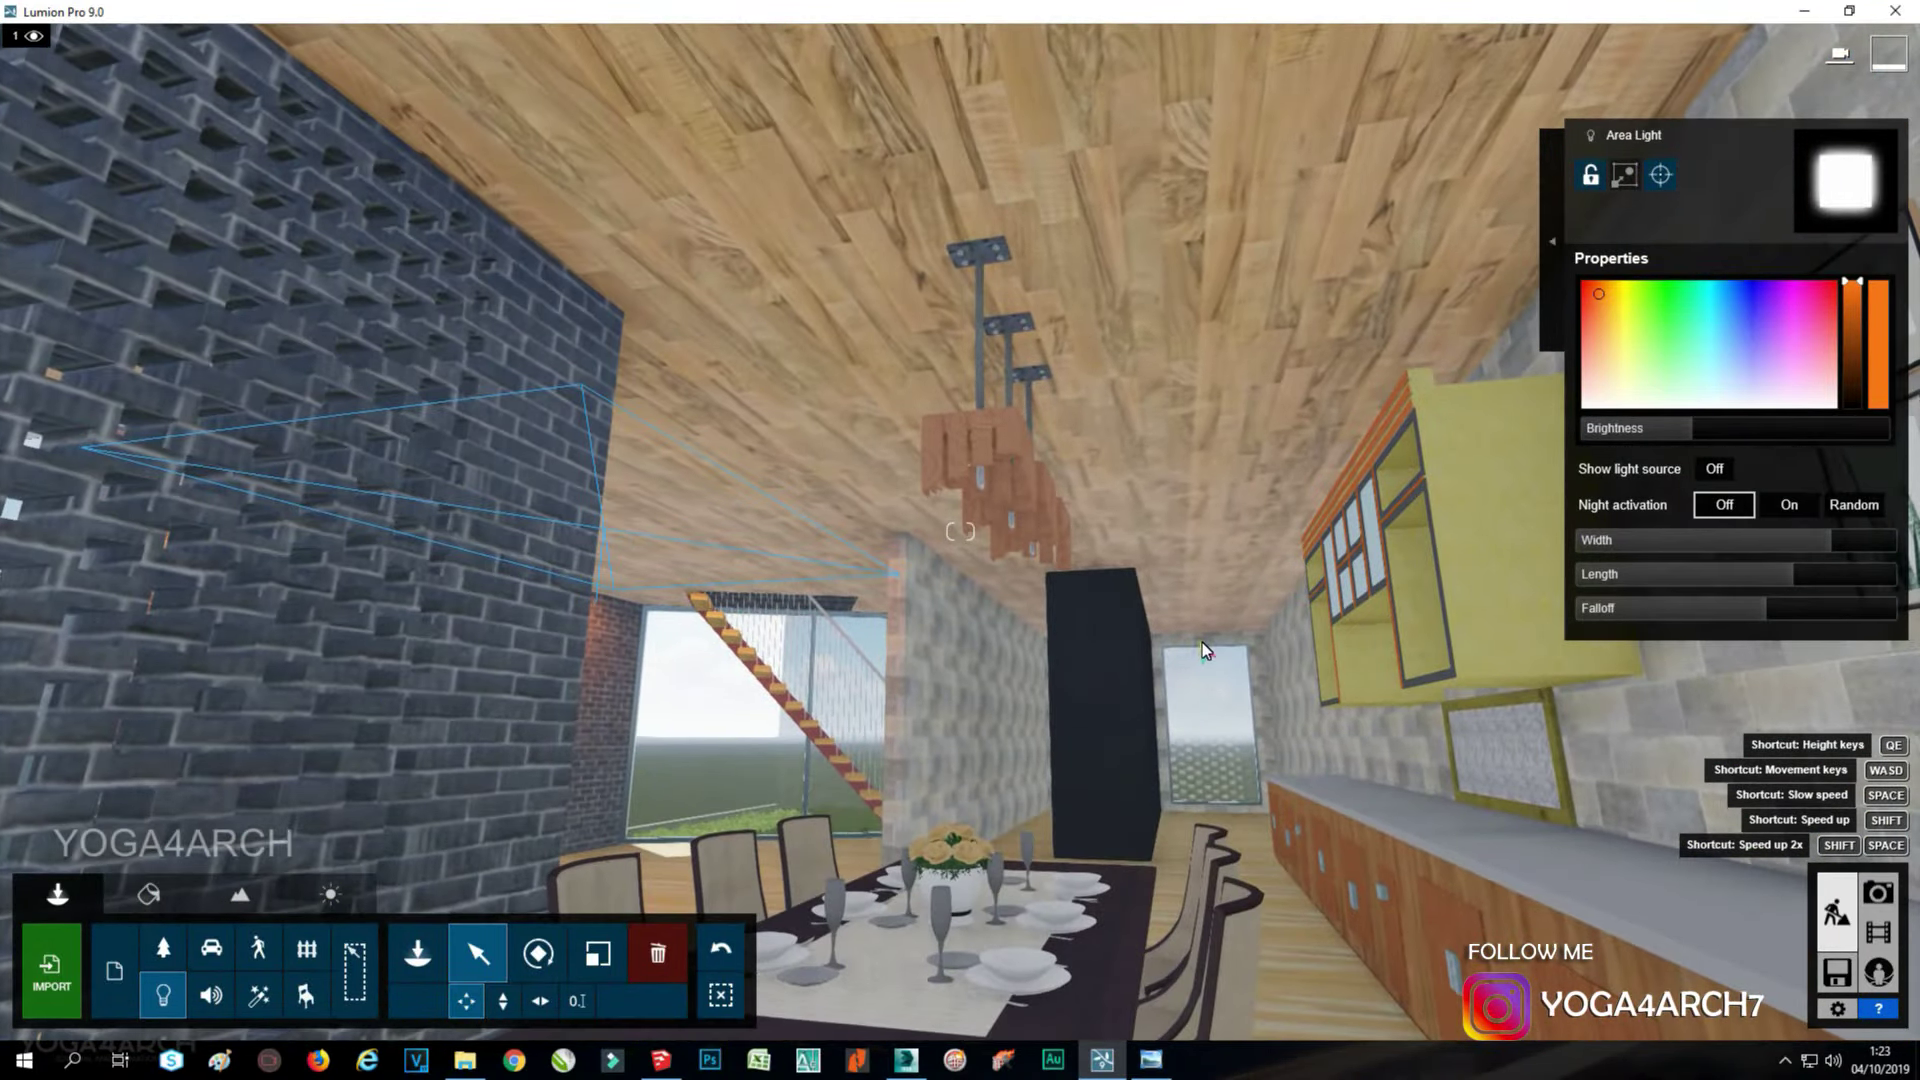
key("d")
key("a")
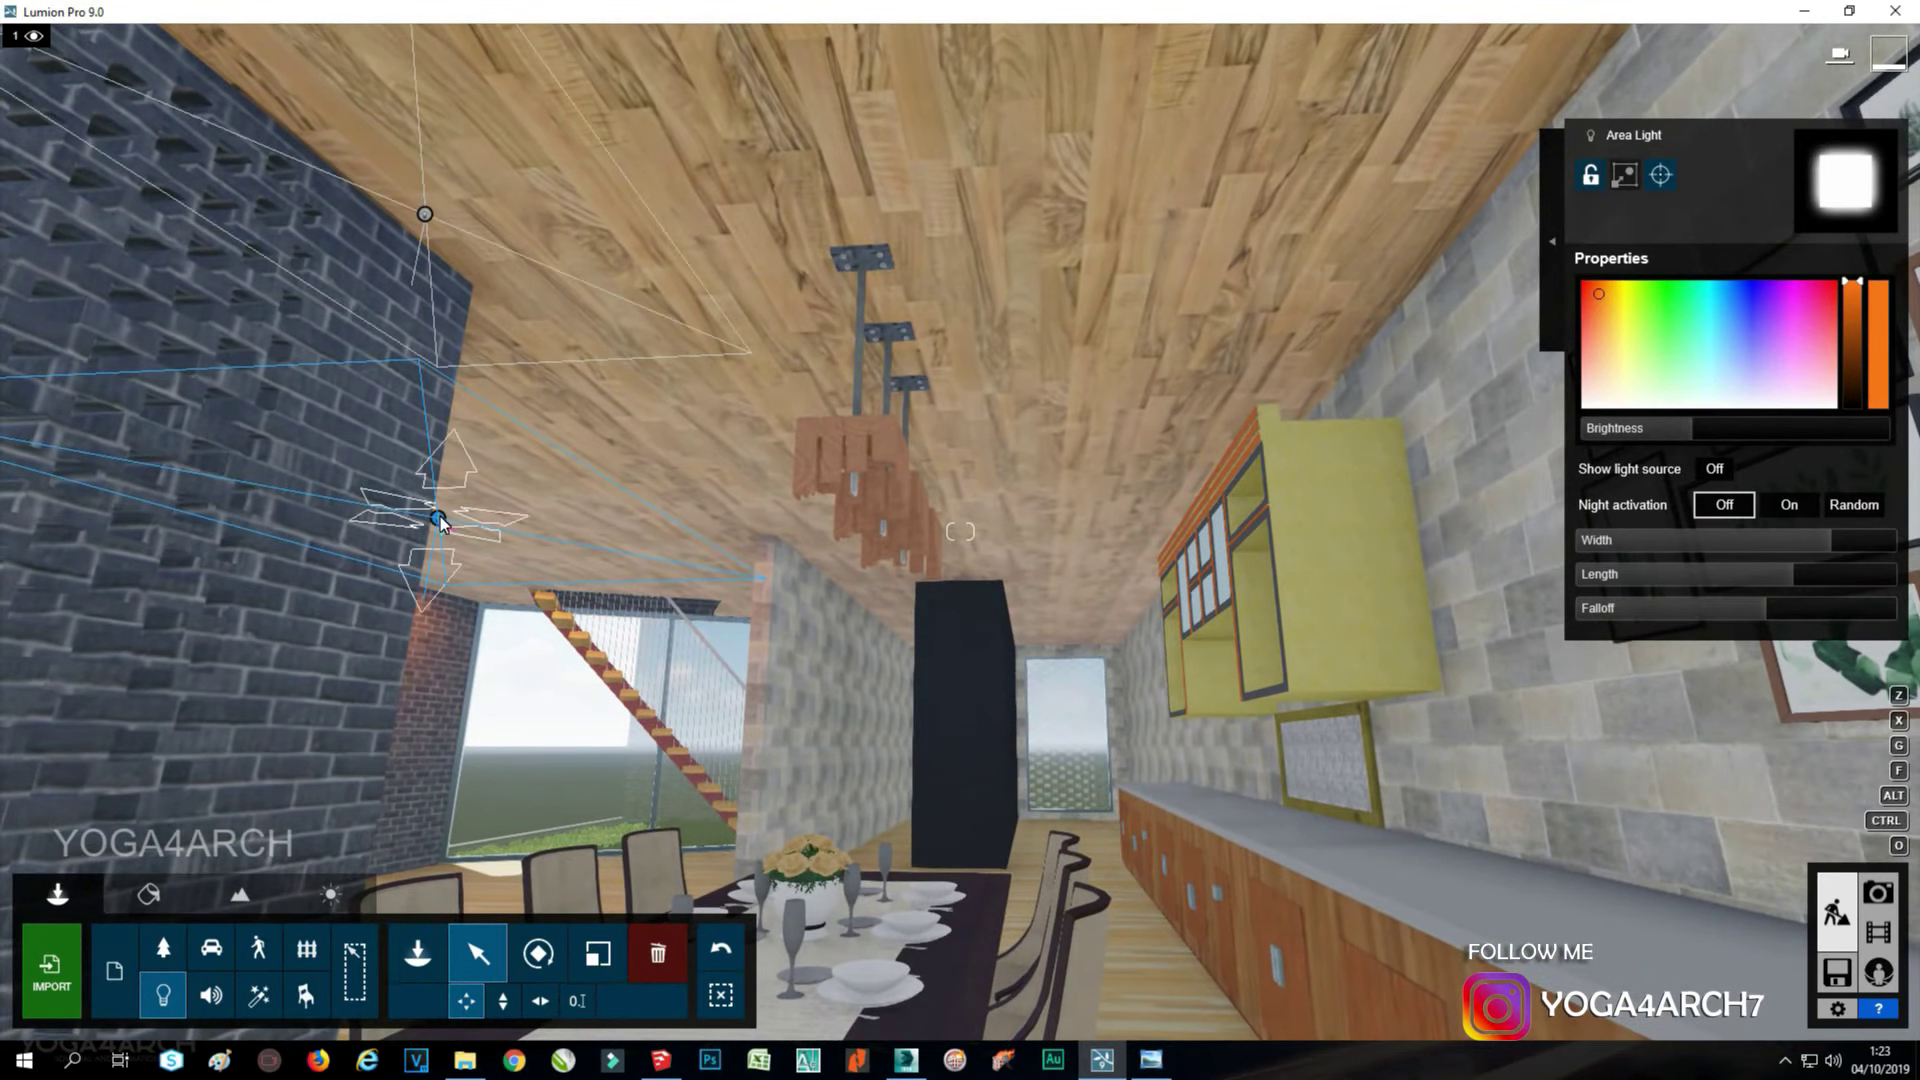
left_click_drag(440, 520, 910, 300)
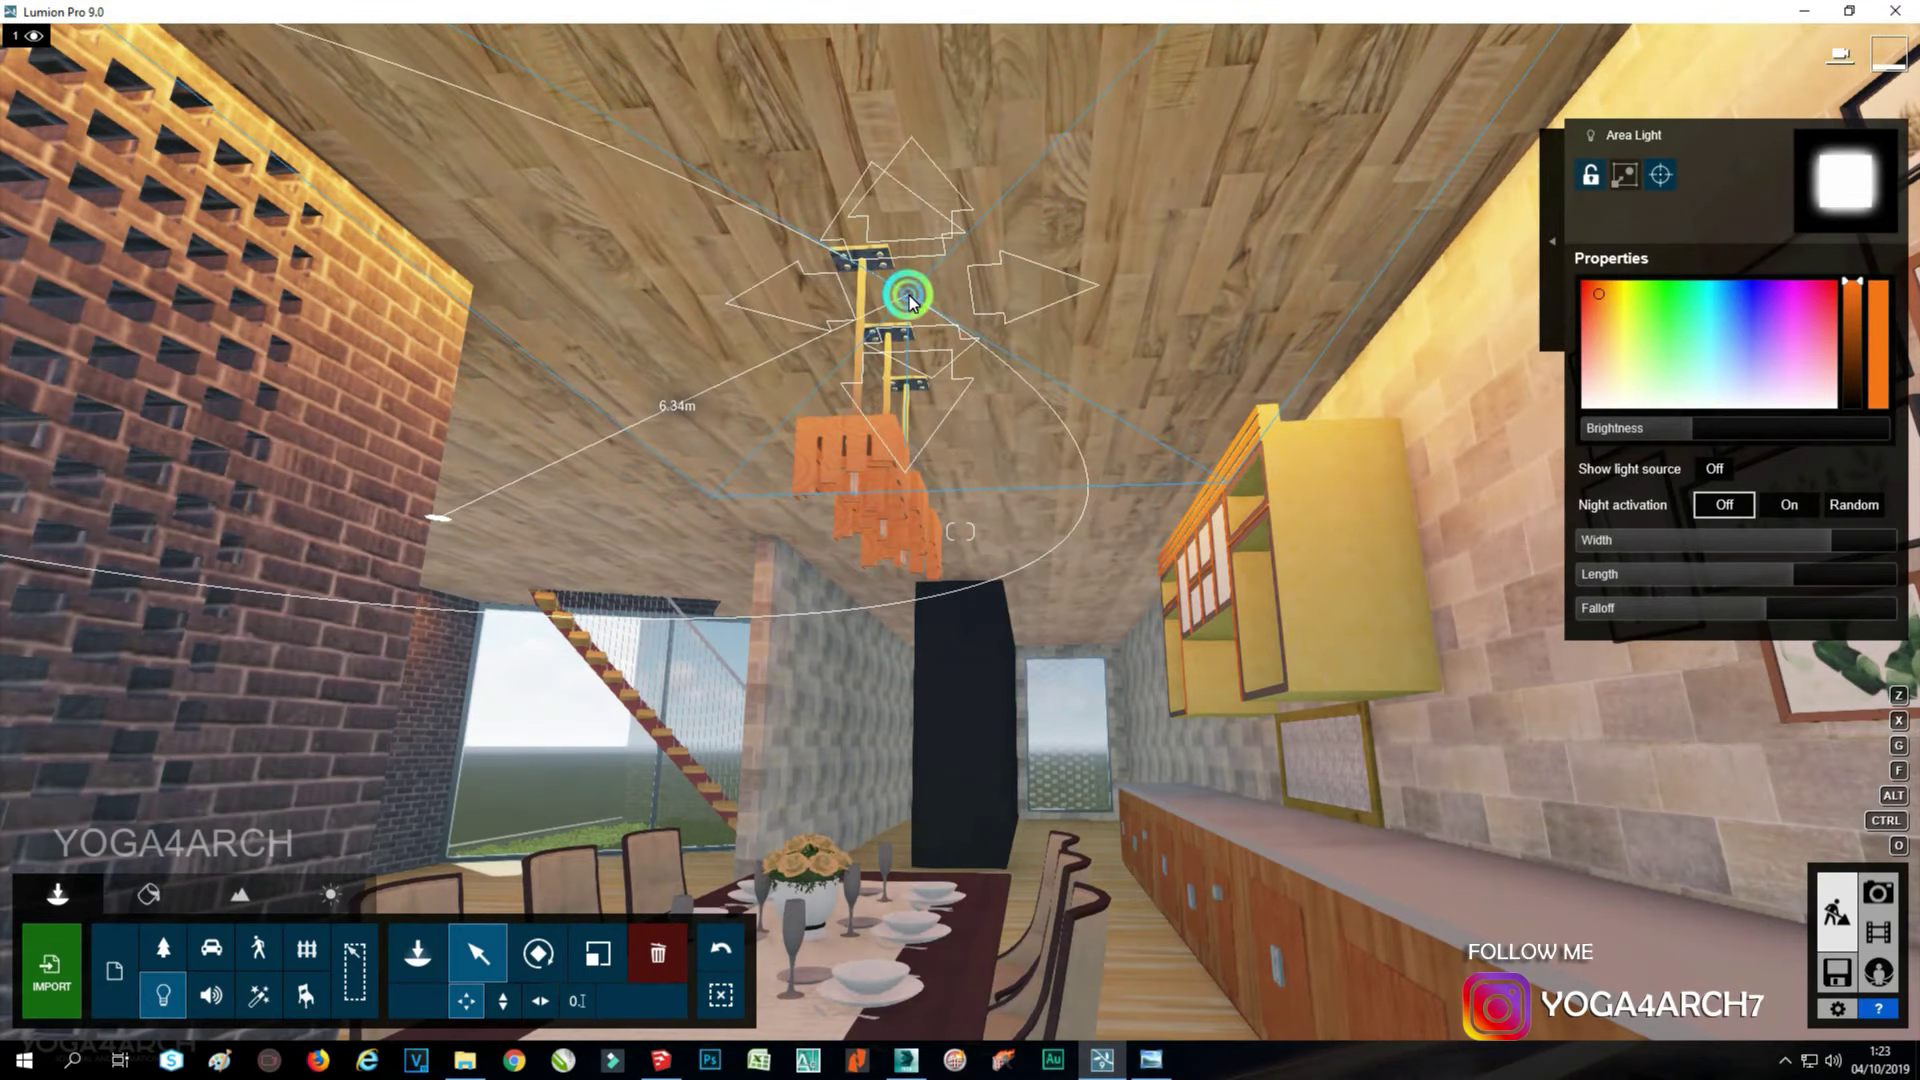
key("d")
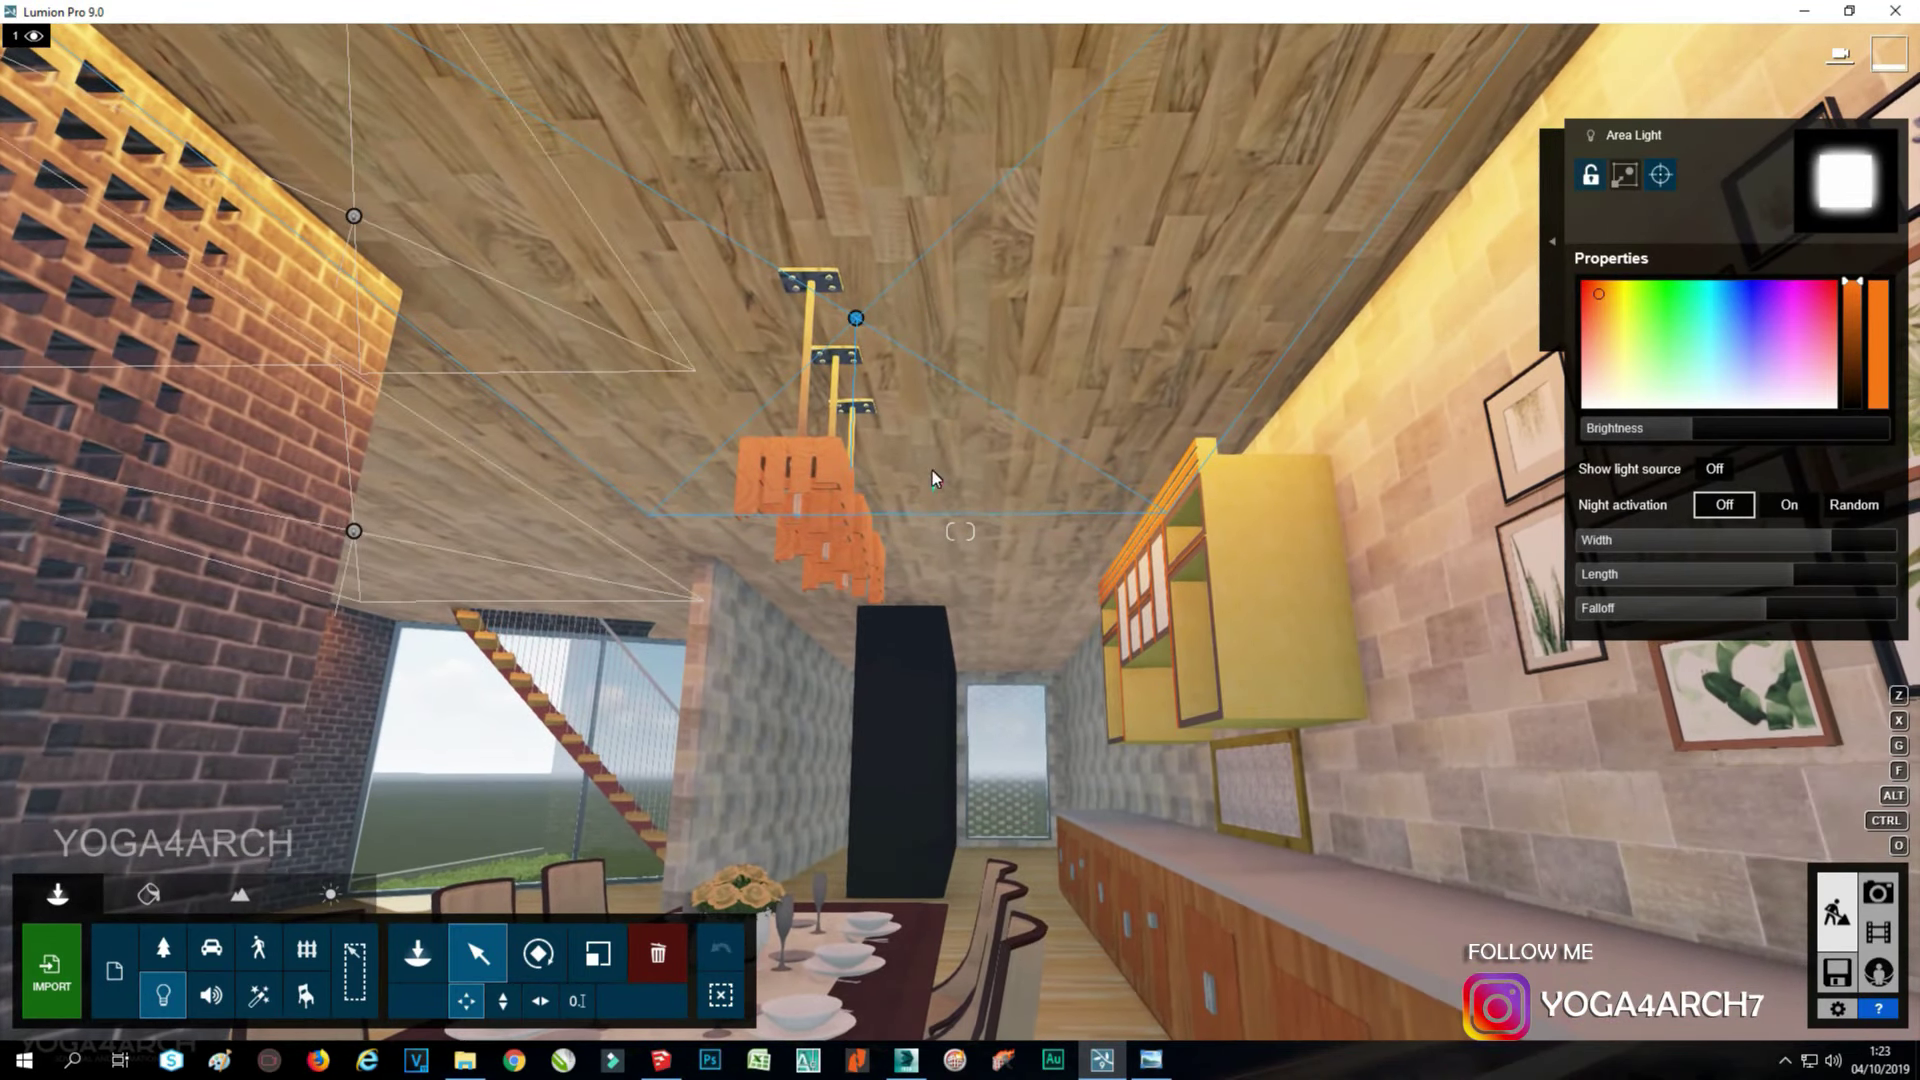
Shorten the dining-room area light to 3.5 m and check it in Photo 1's view.
left_click(1150, 1066)
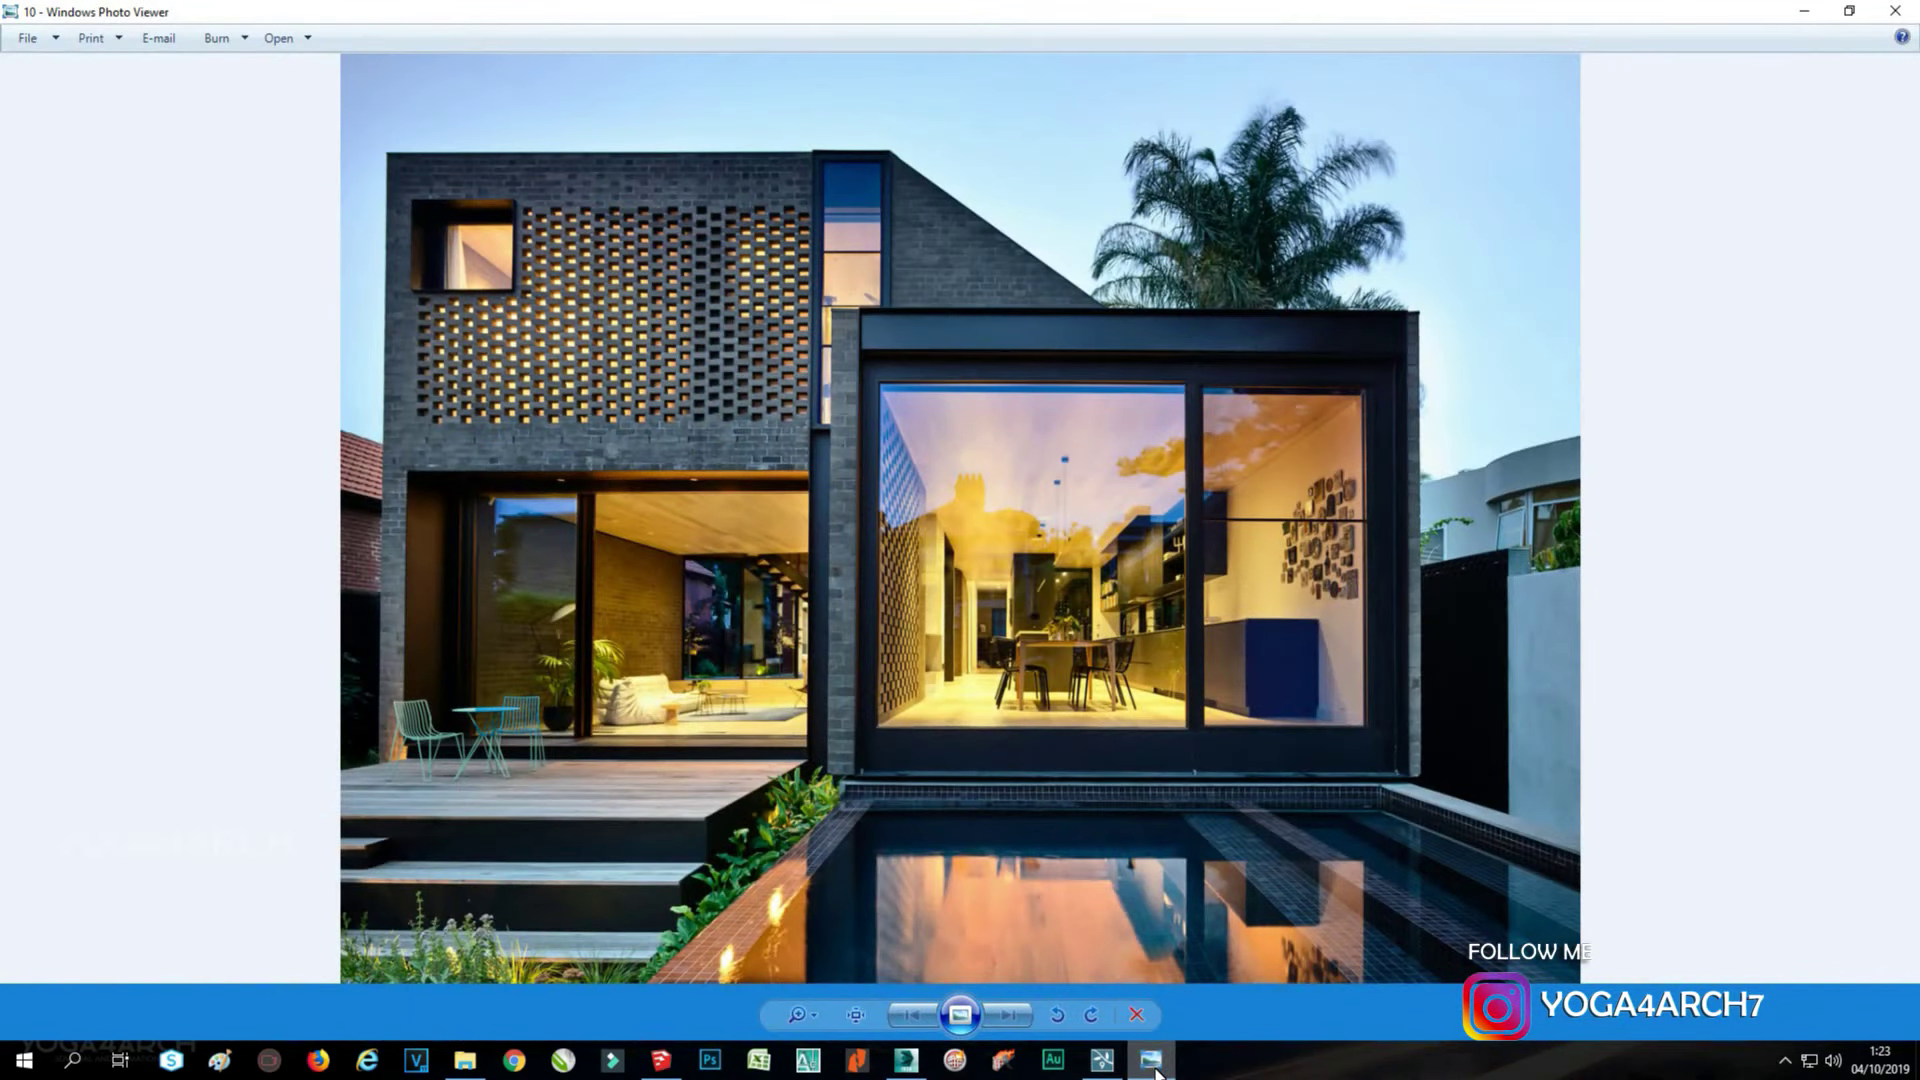
left_click(1151, 1064)
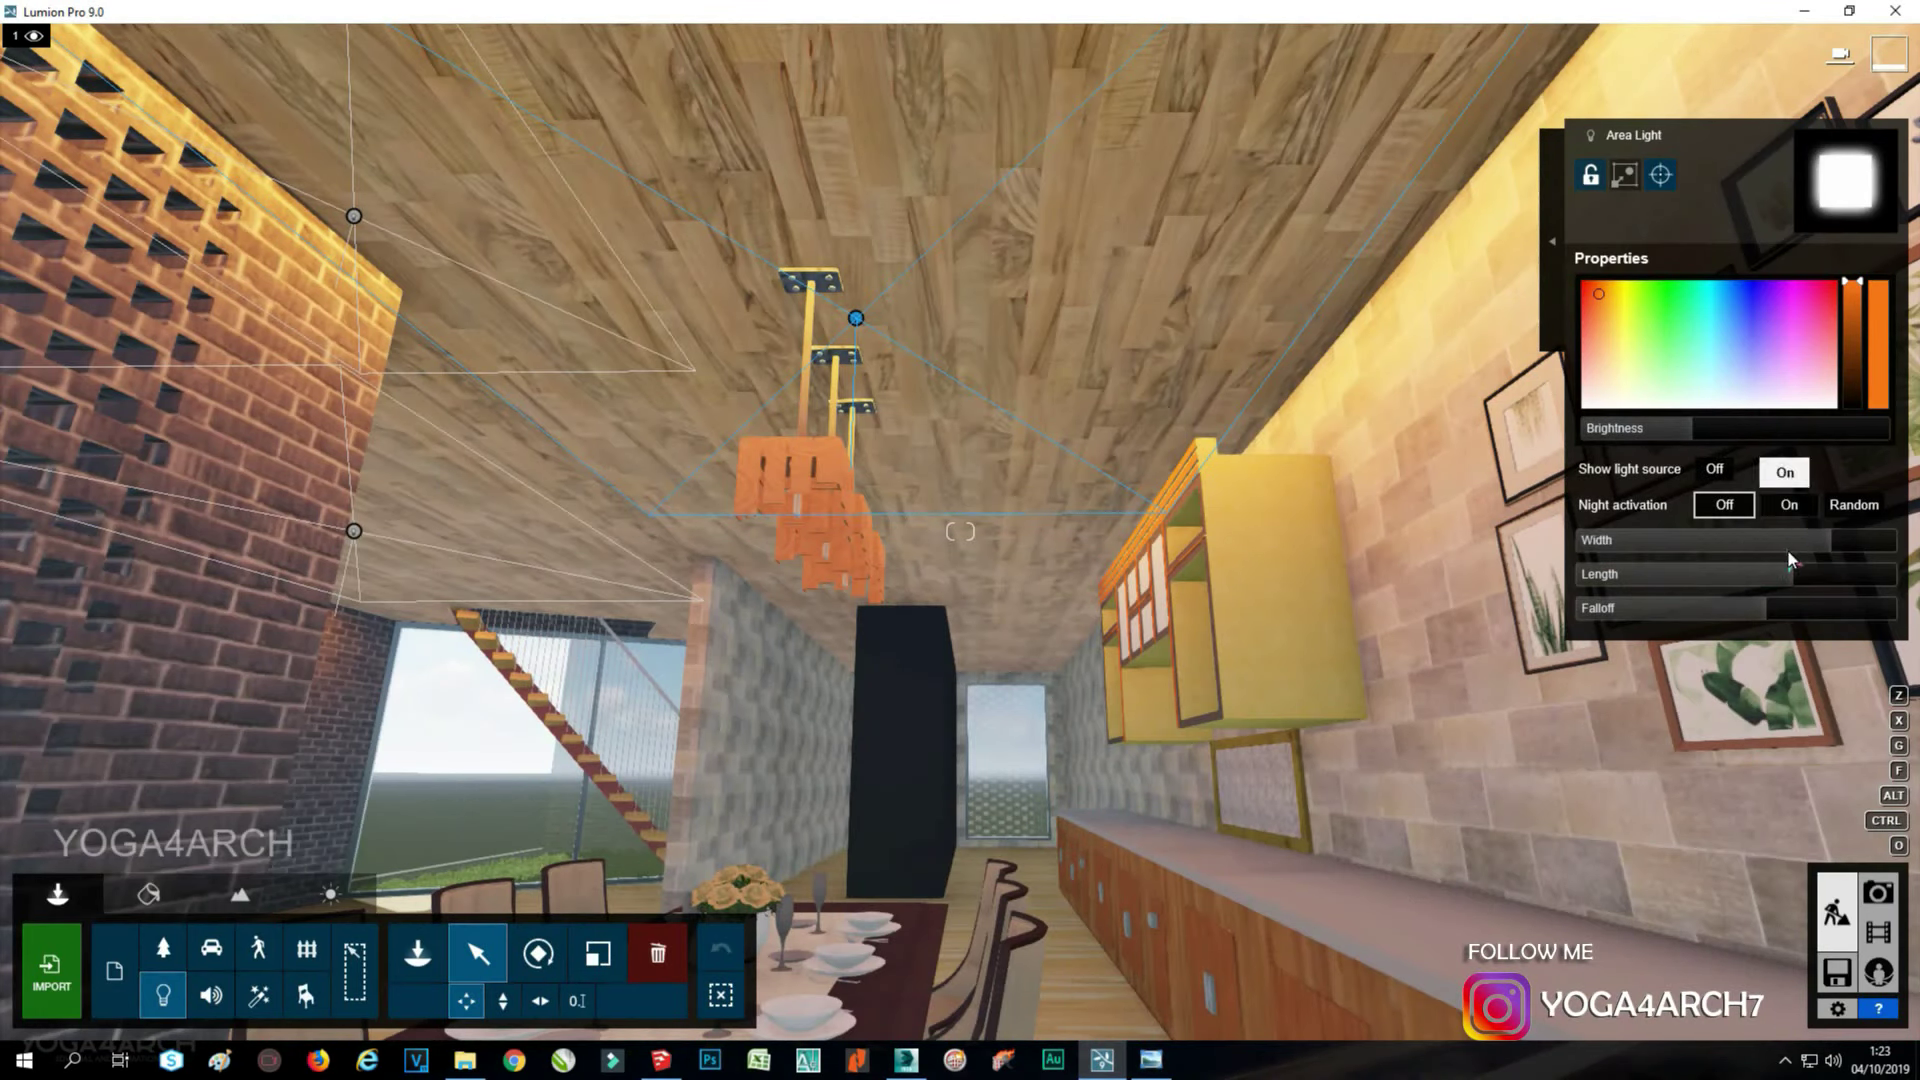
left_click_drag(1788, 572, 1767, 583)
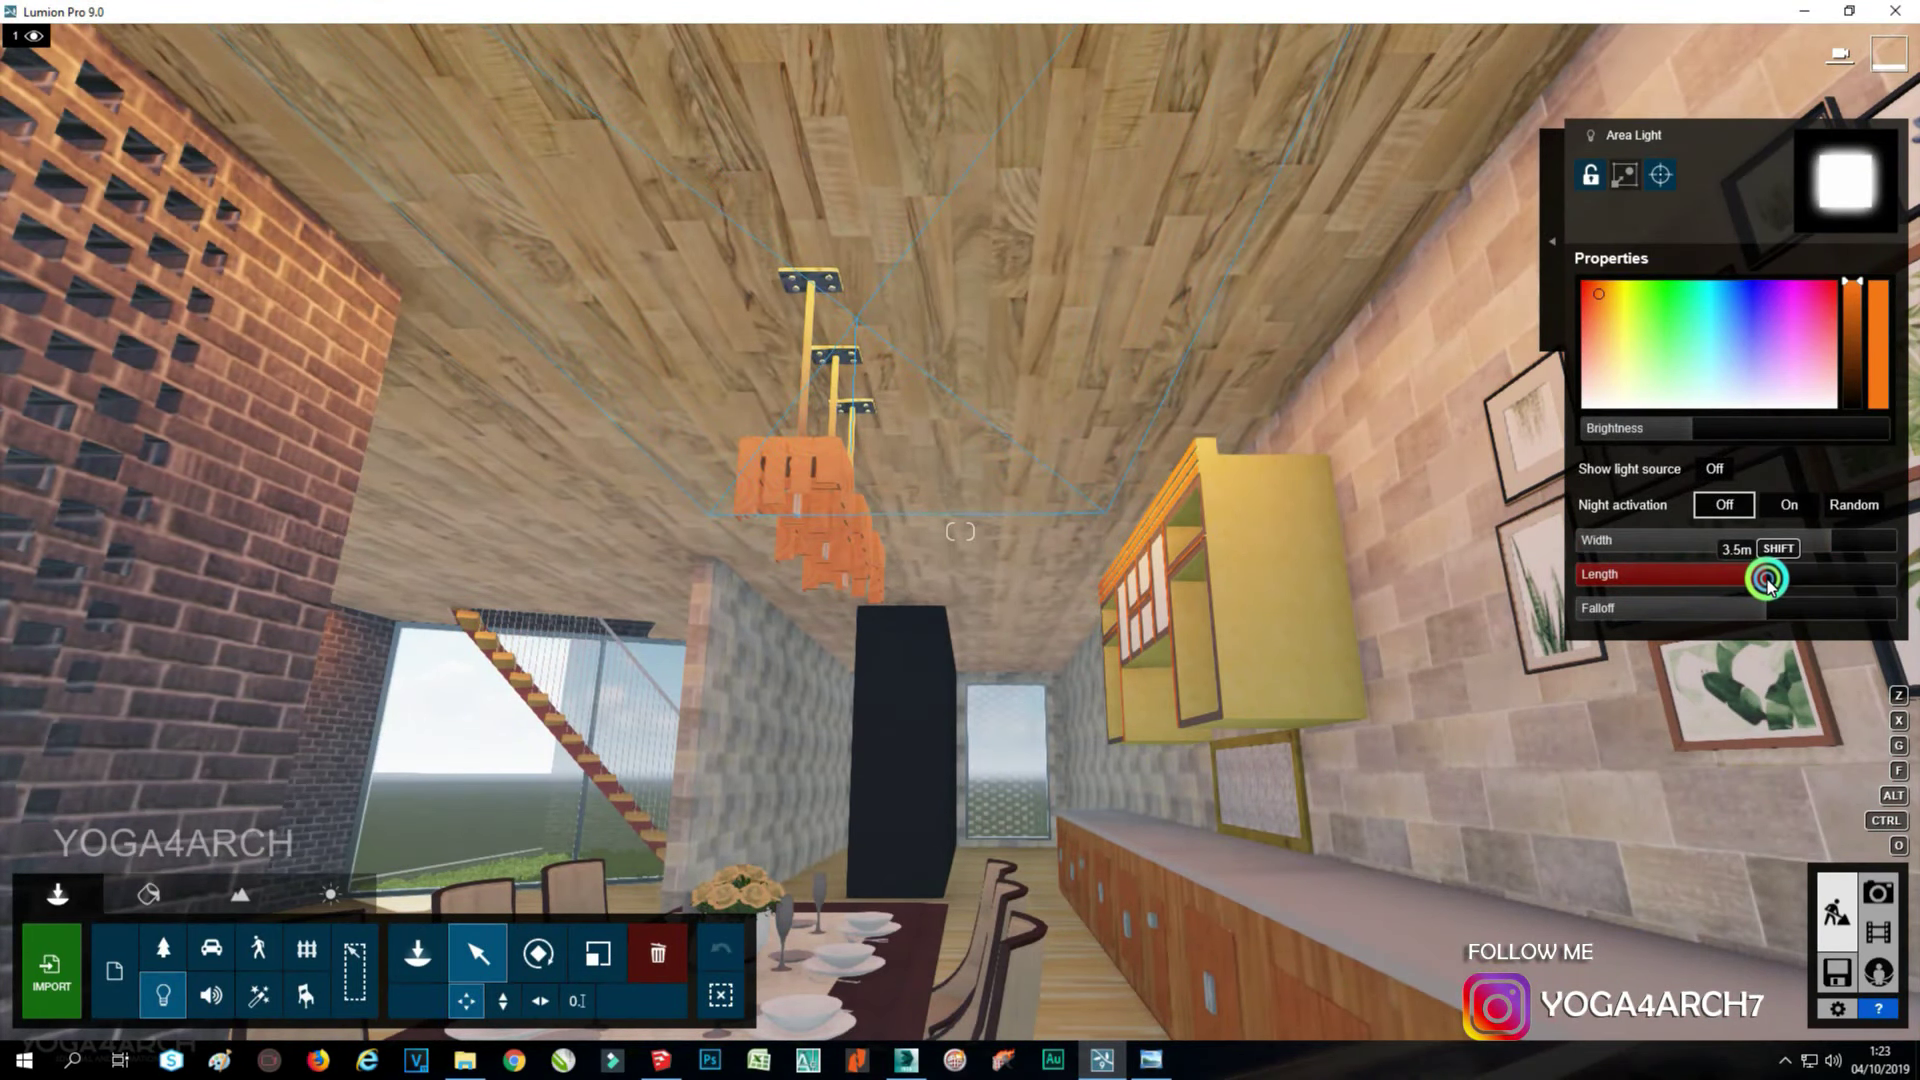
left_click(1878, 892)
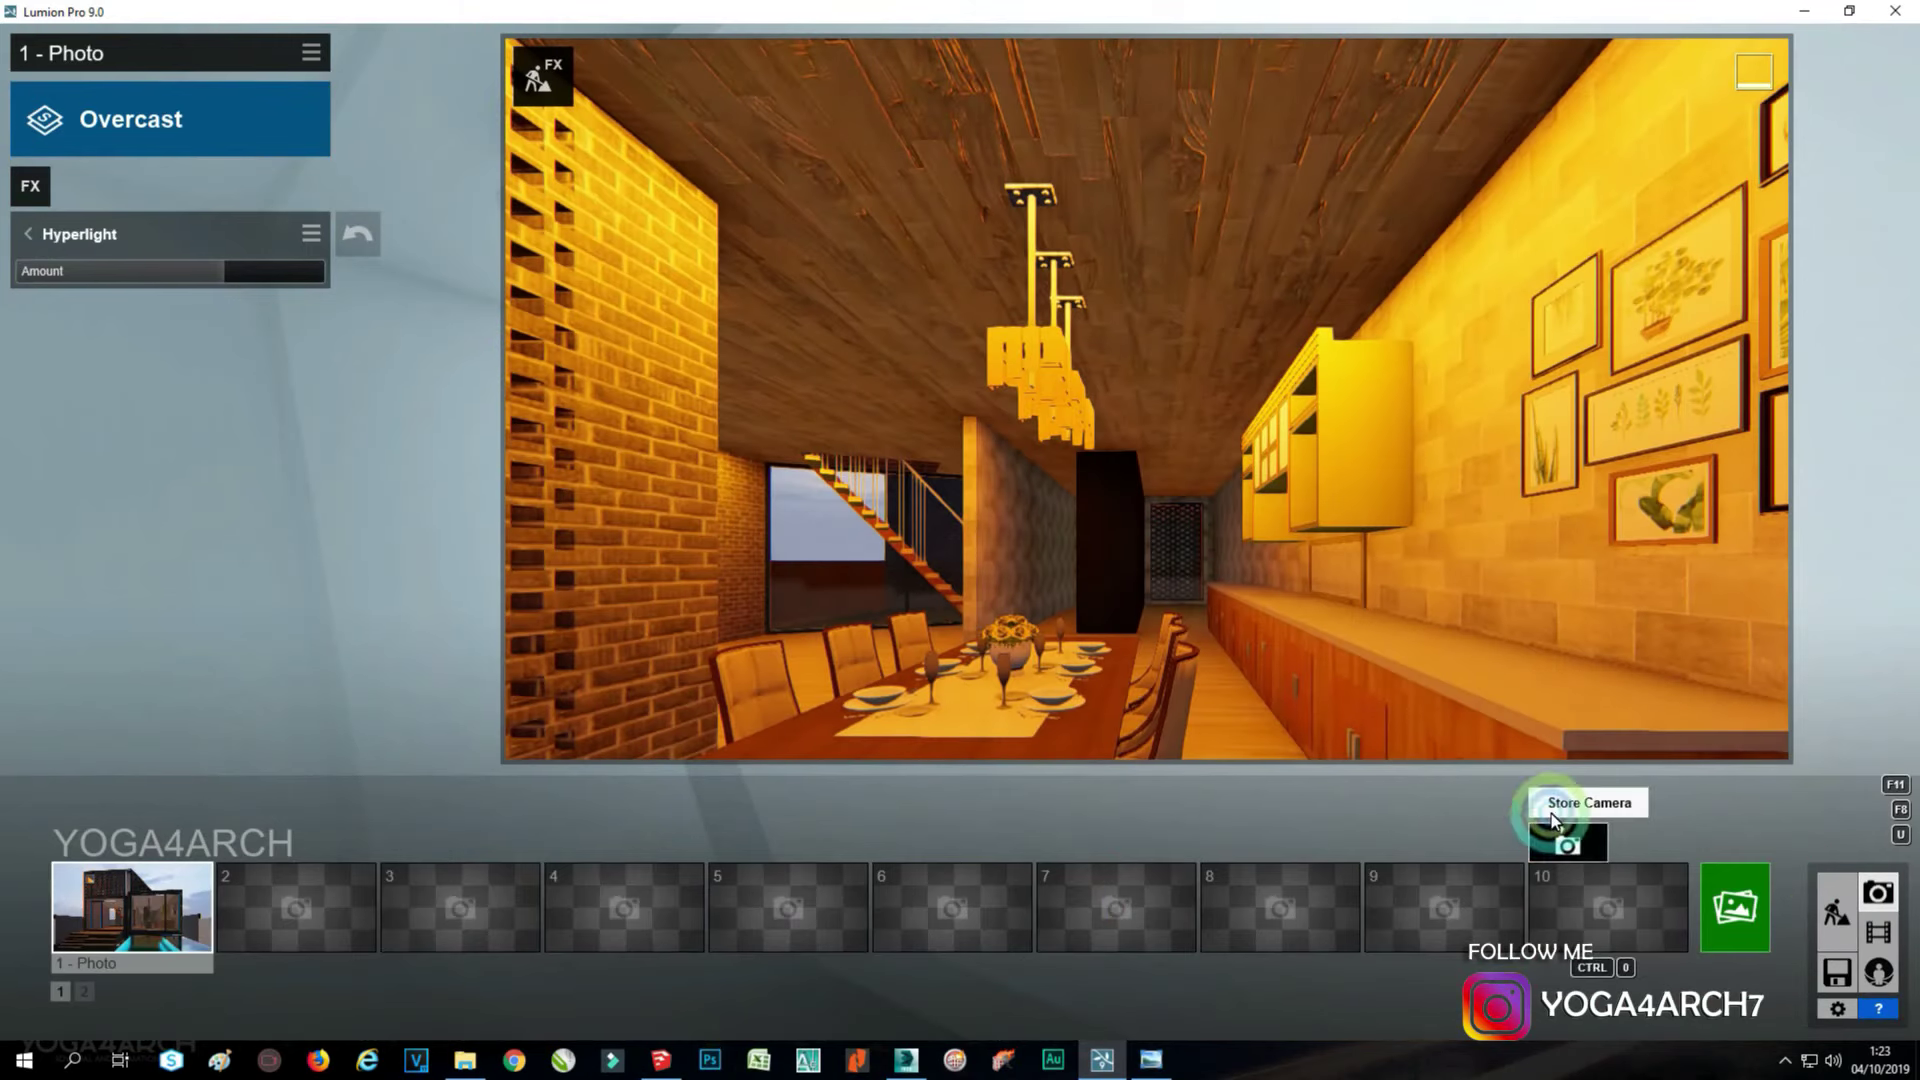
left_click(172, 895)
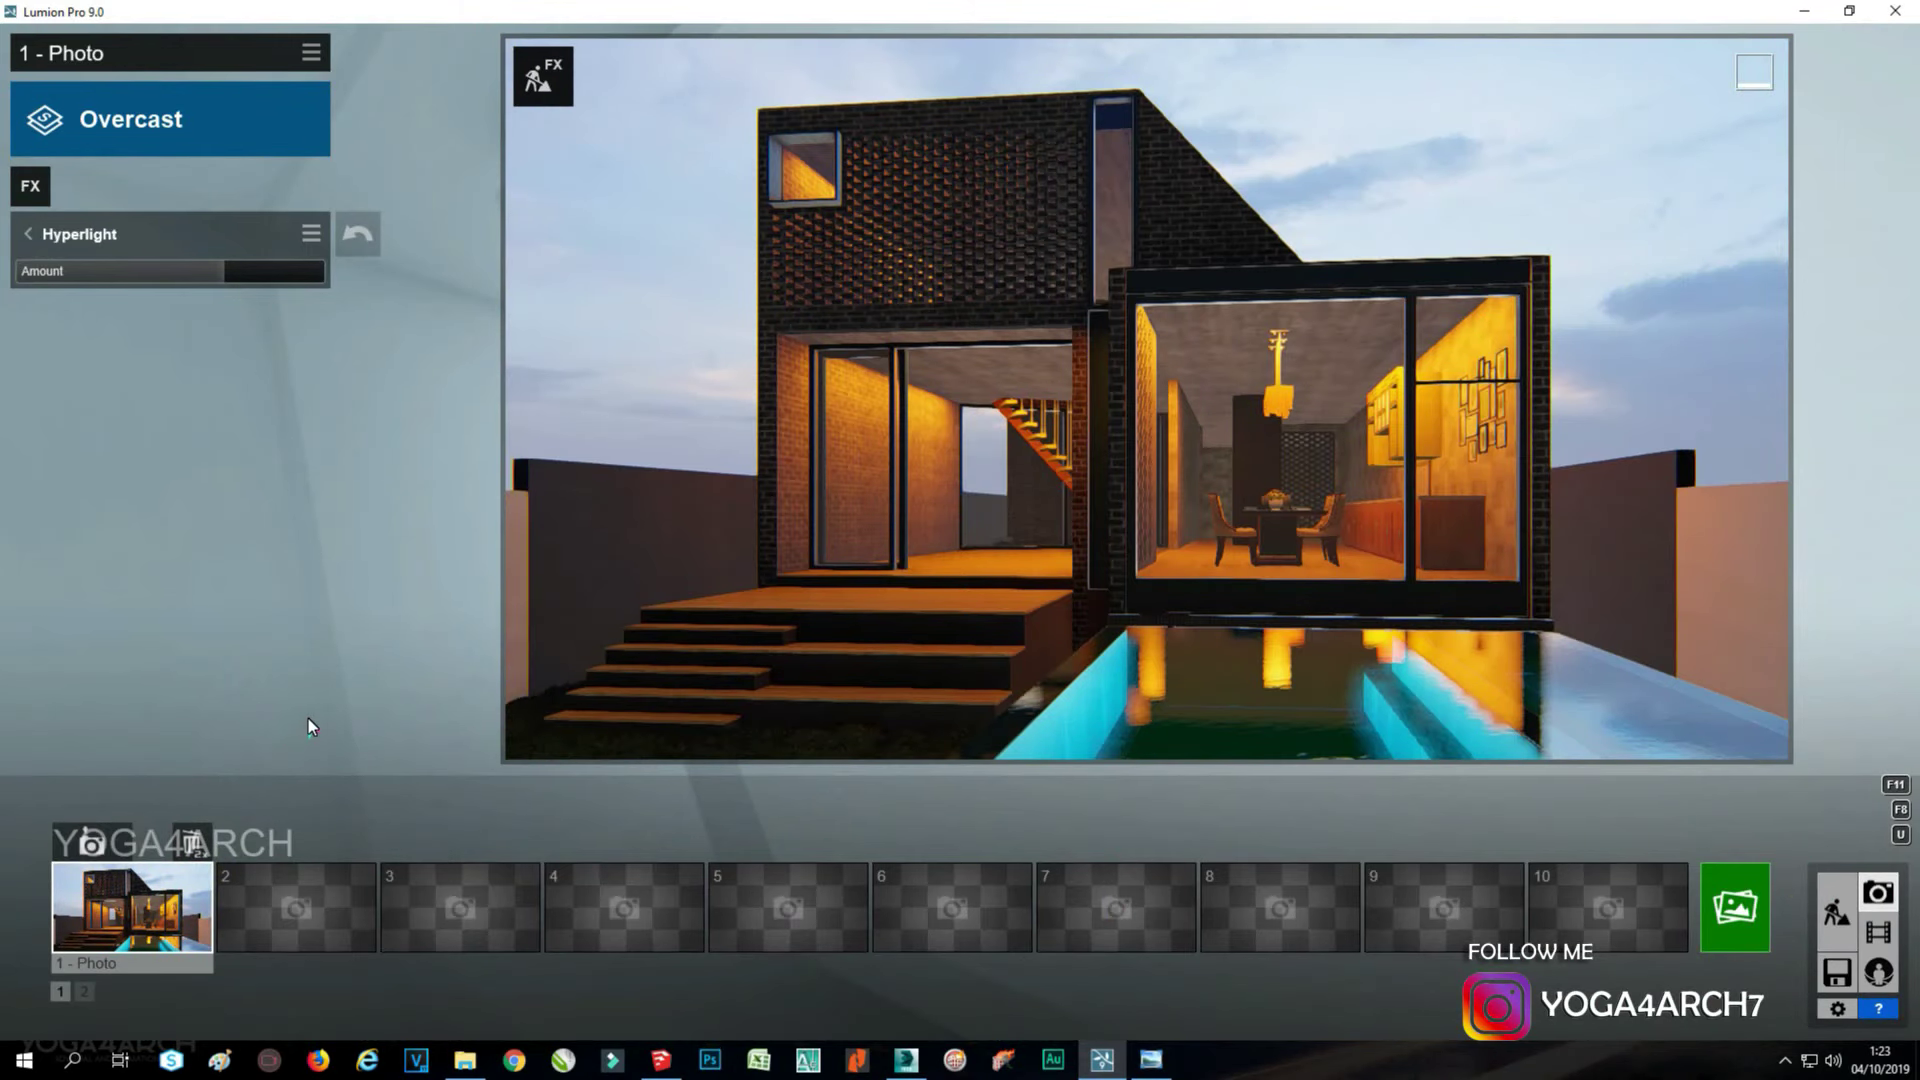
mouse_move(1541, 540)
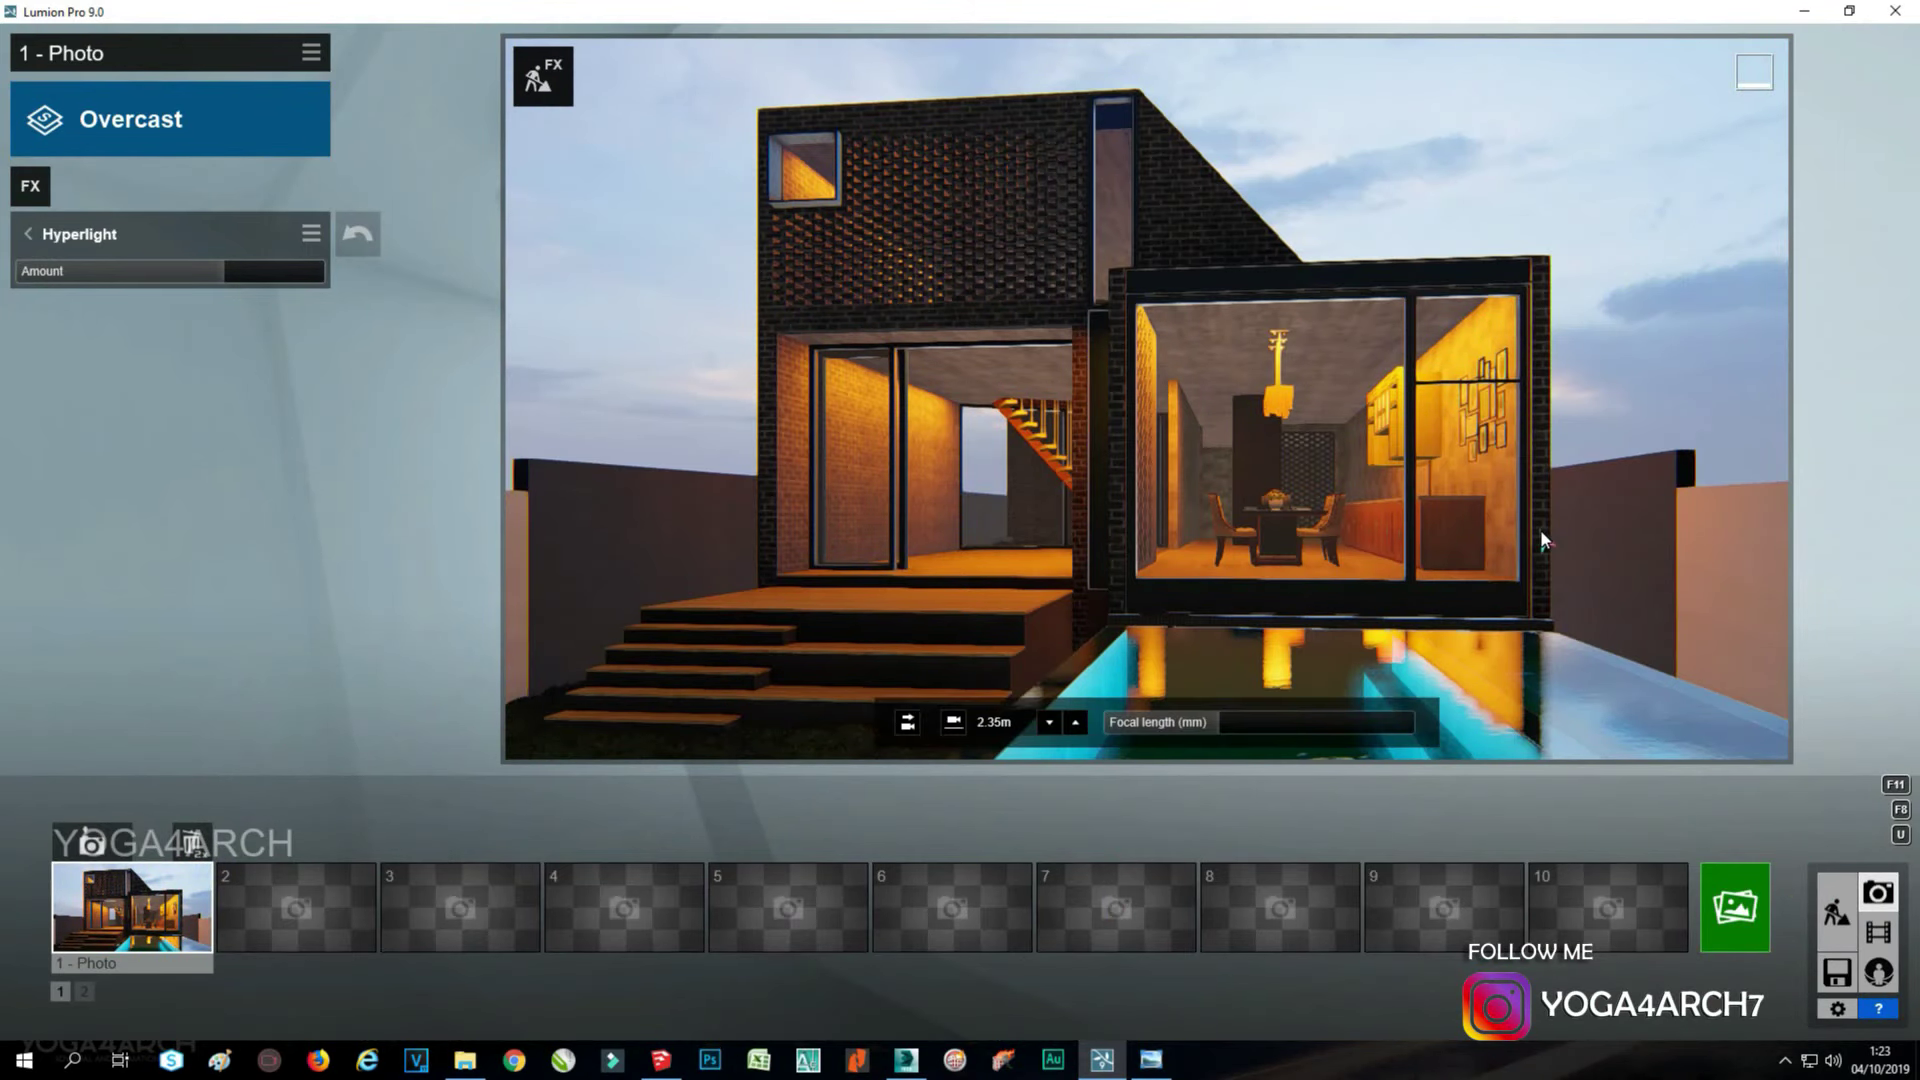
Add the Shadow effect, lower its brightness and adjust the omnishadow amount.
left_click(30, 186)
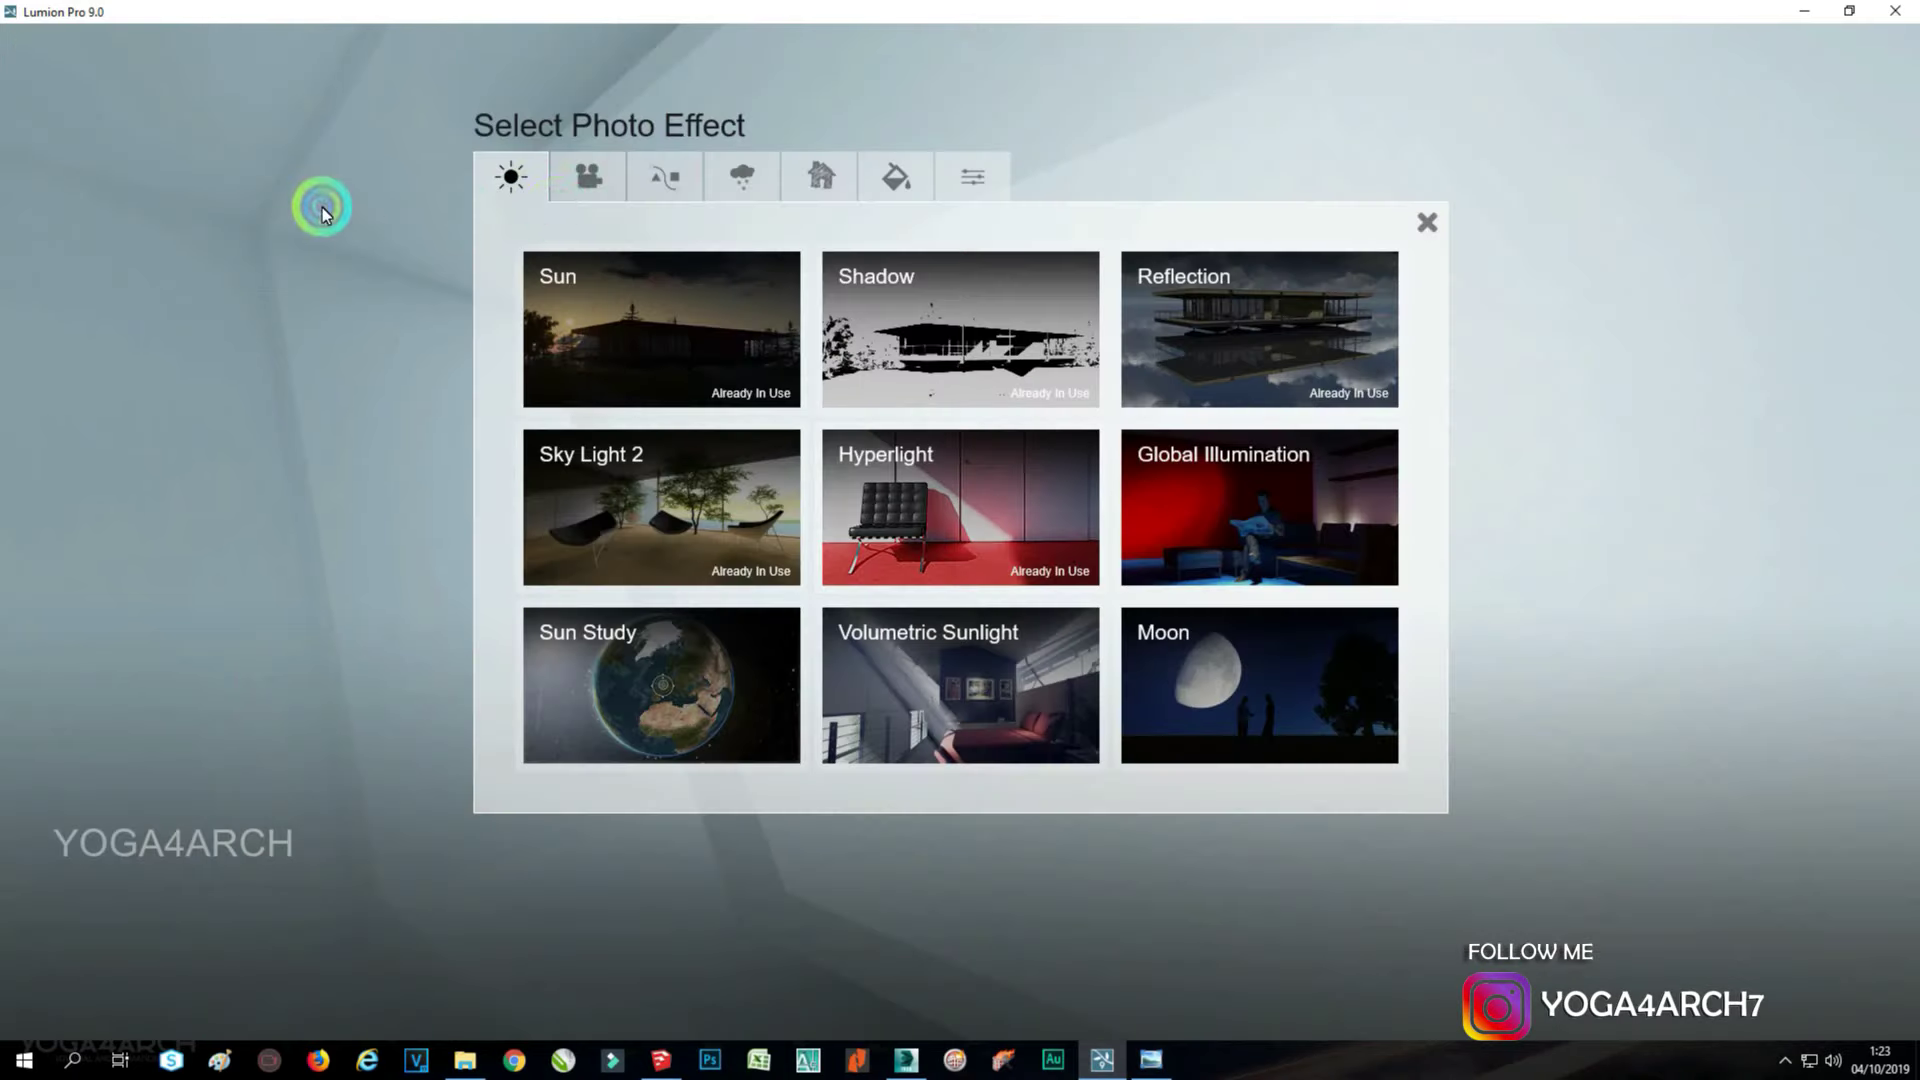
left_click(345, 392)
left_click(45, 331)
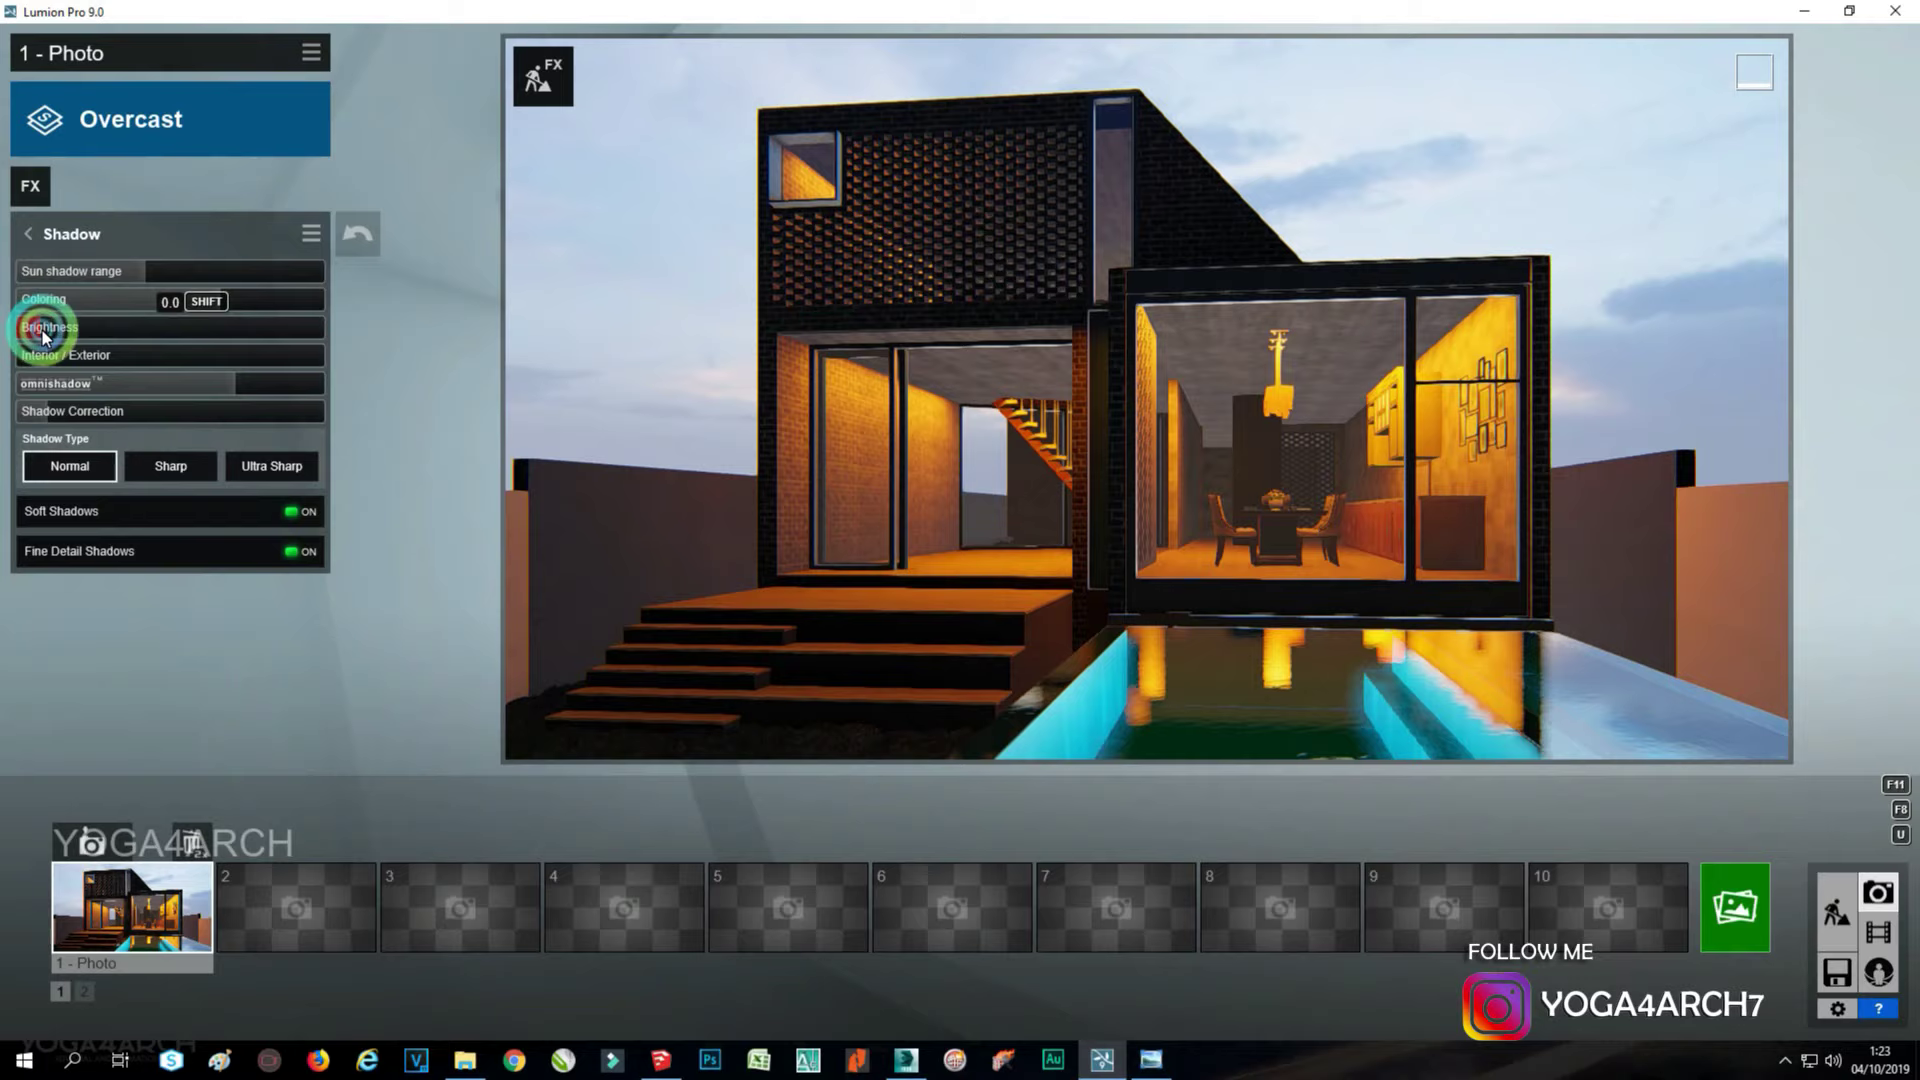
left_click_drag(222, 382, 228, 381)
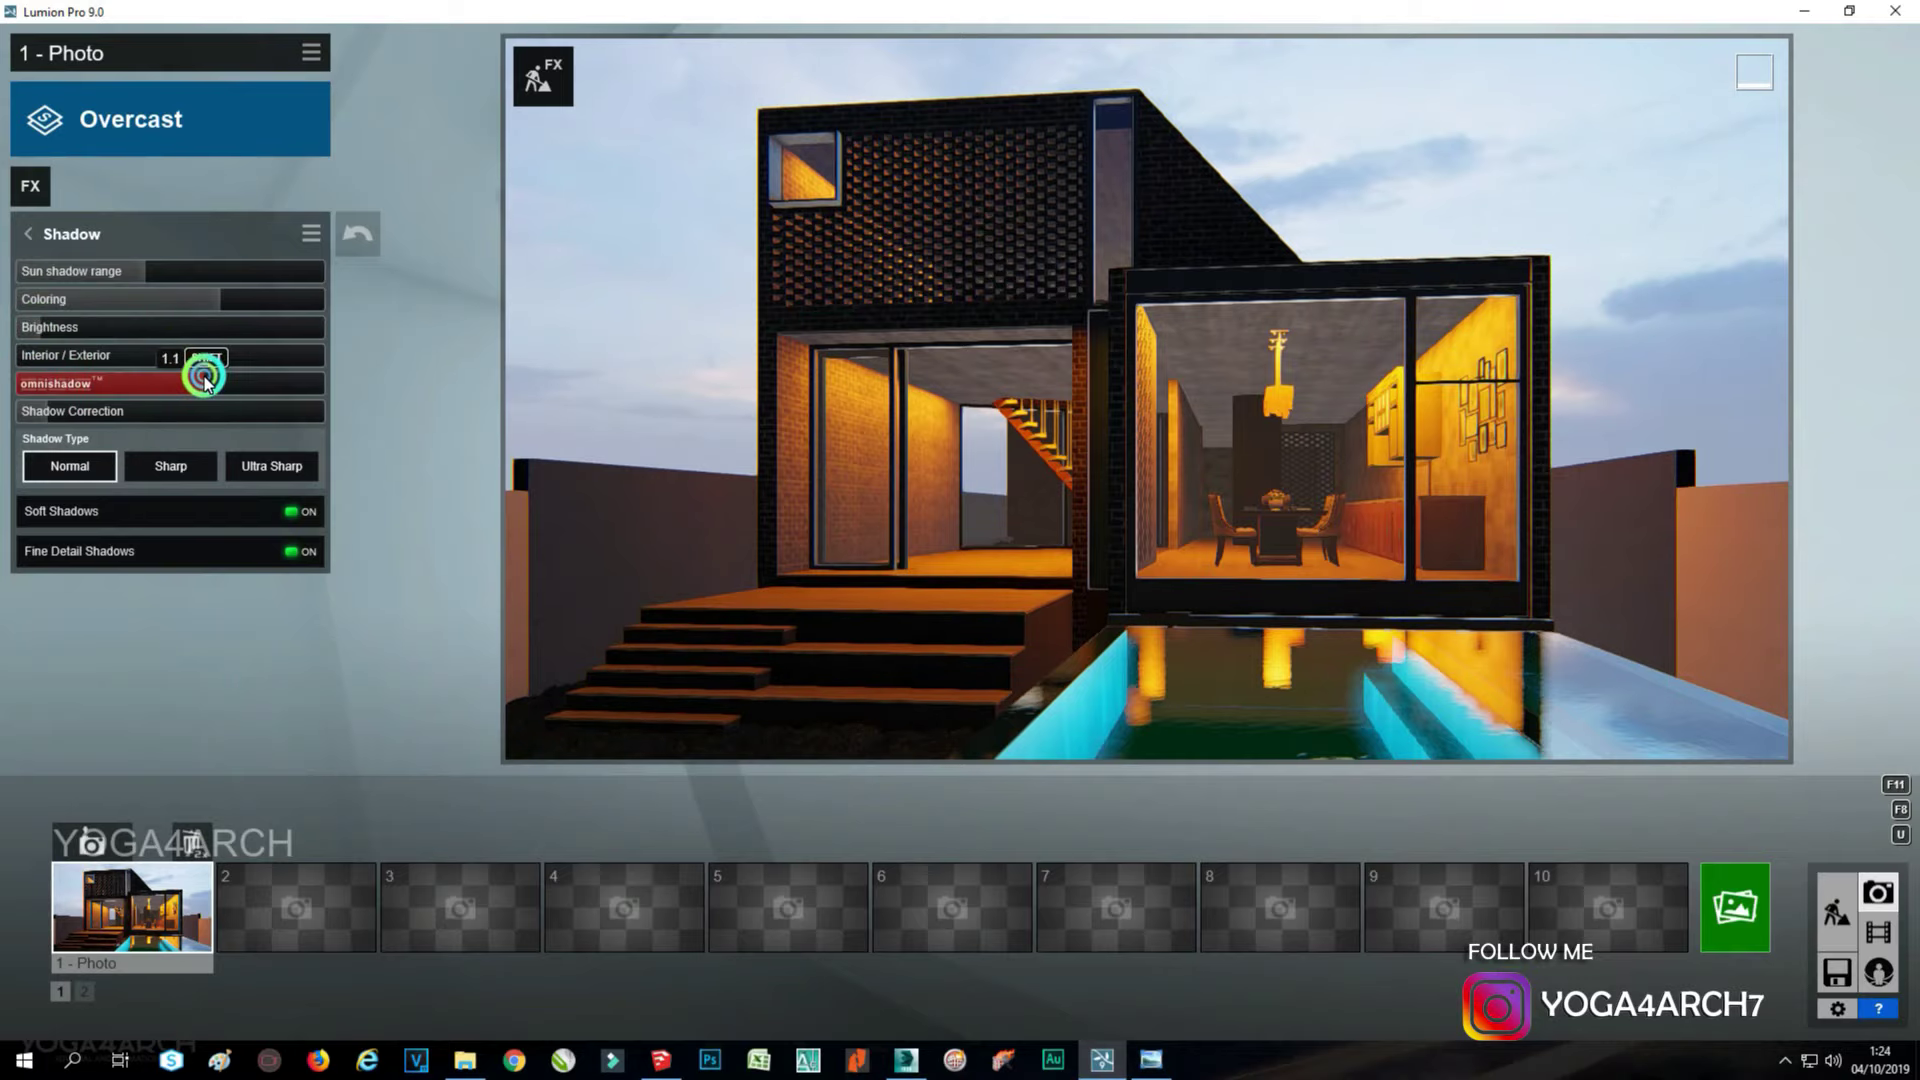
Set Sky Light brightness to 1.2 with maximum saturation and planar reflections off.
left_click(130, 220)
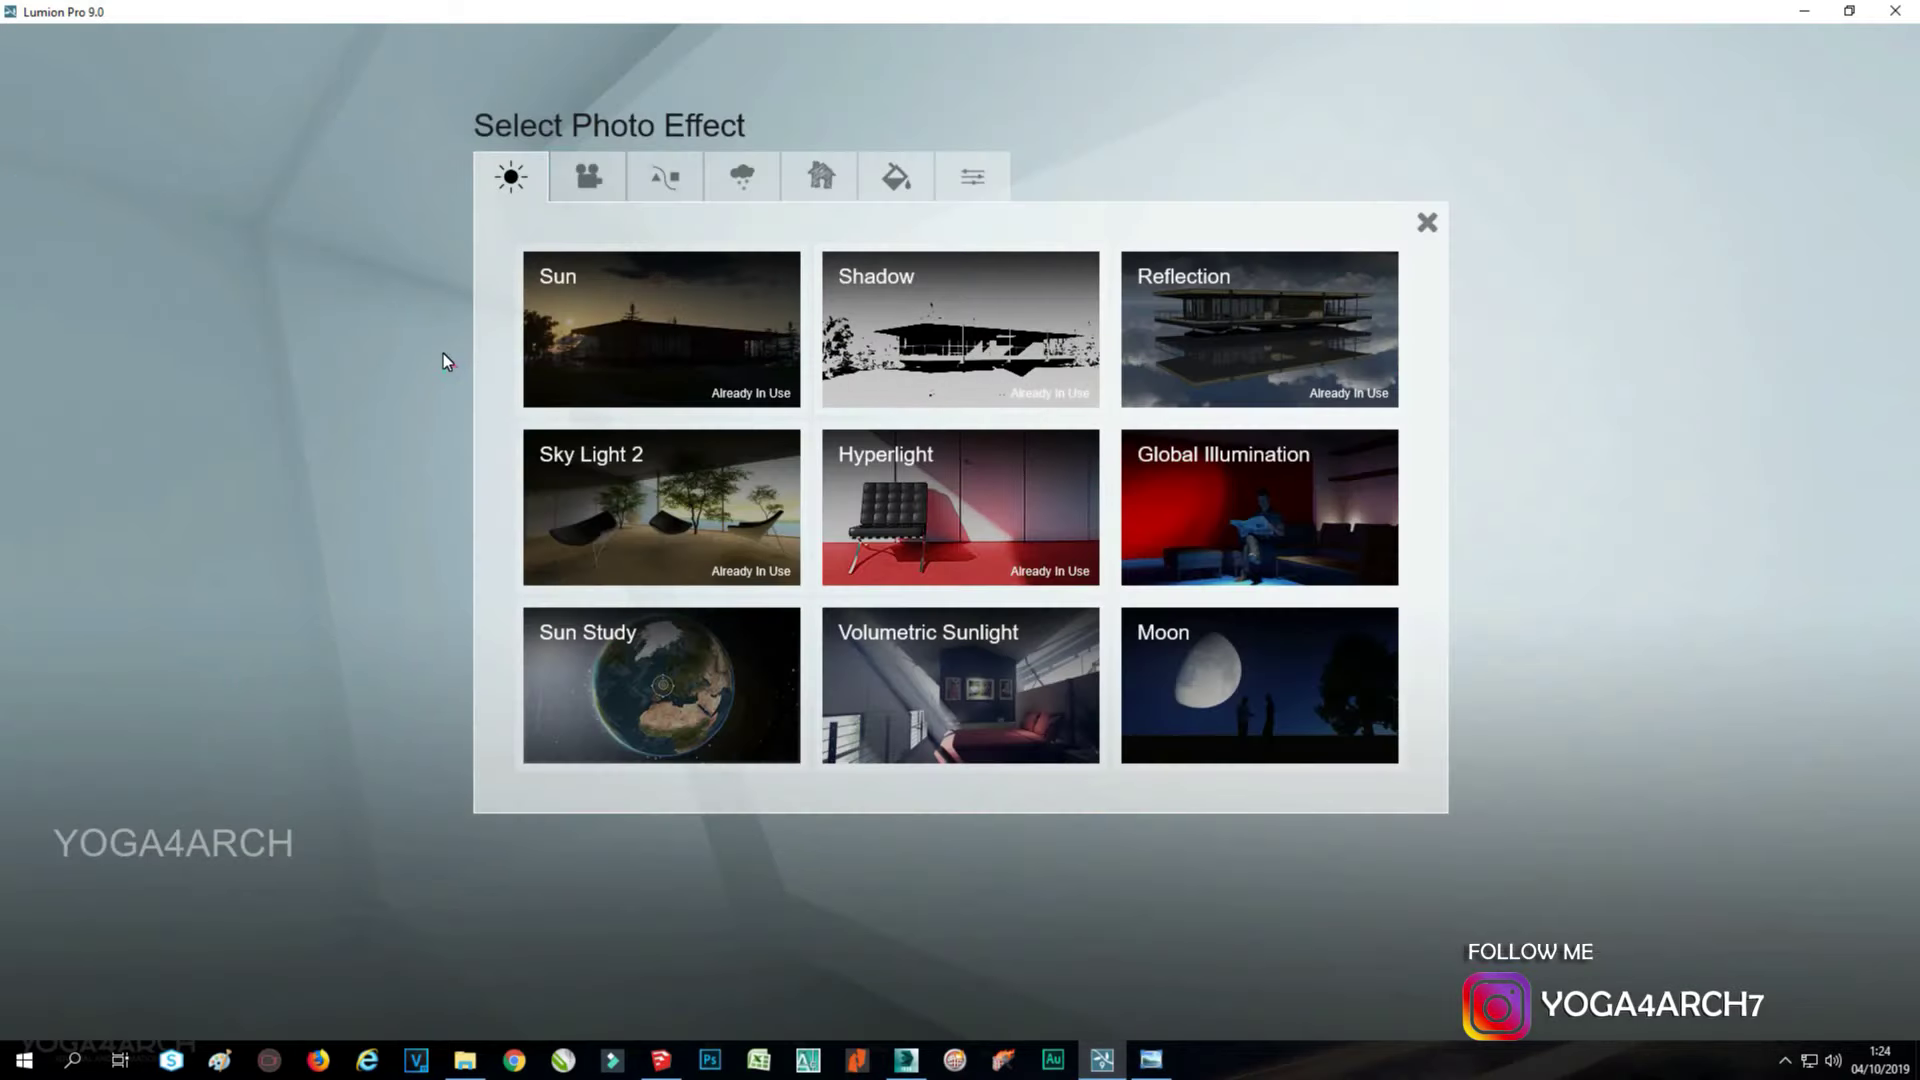
left_click(632, 480)
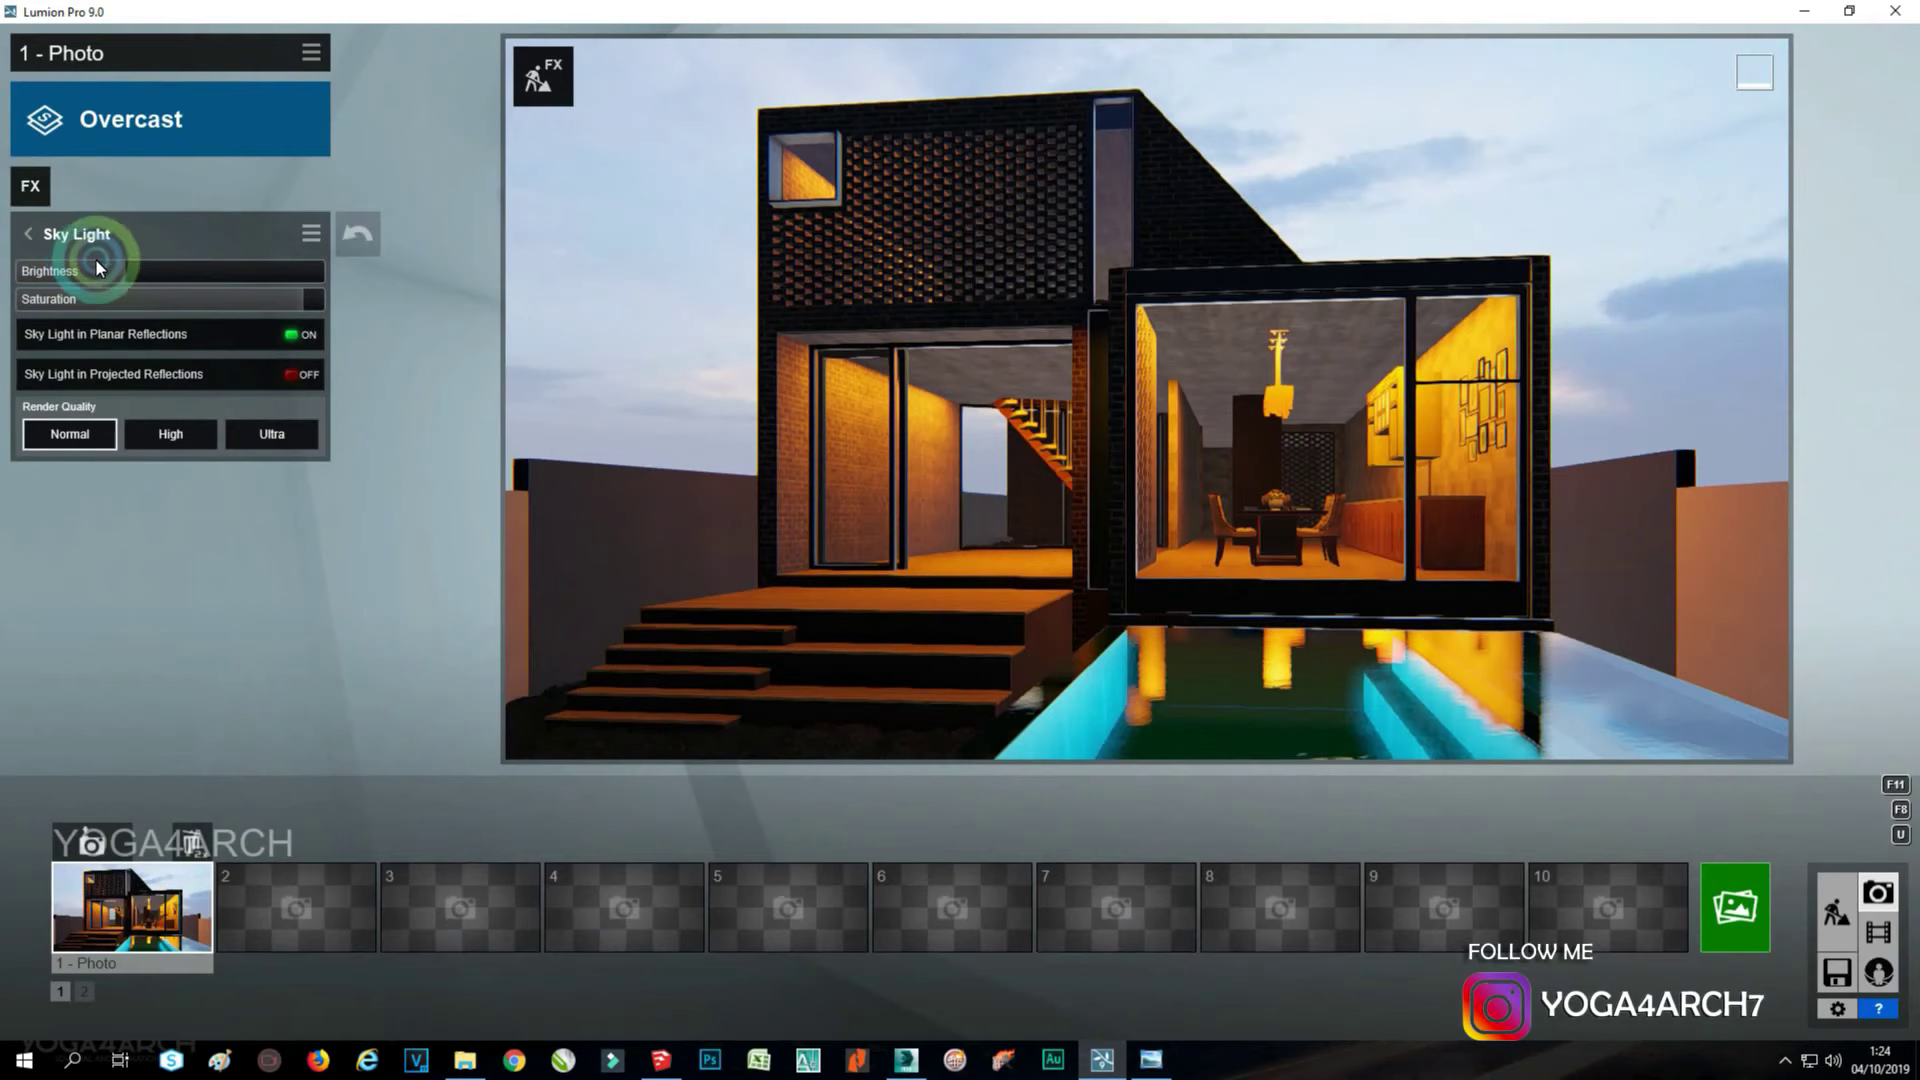
mouse_move(107, 268)
left_mouse_down()
mouse_move(298, 282)
mouse_move(221, 268)
left_mouse_up()
left_click(296, 298)
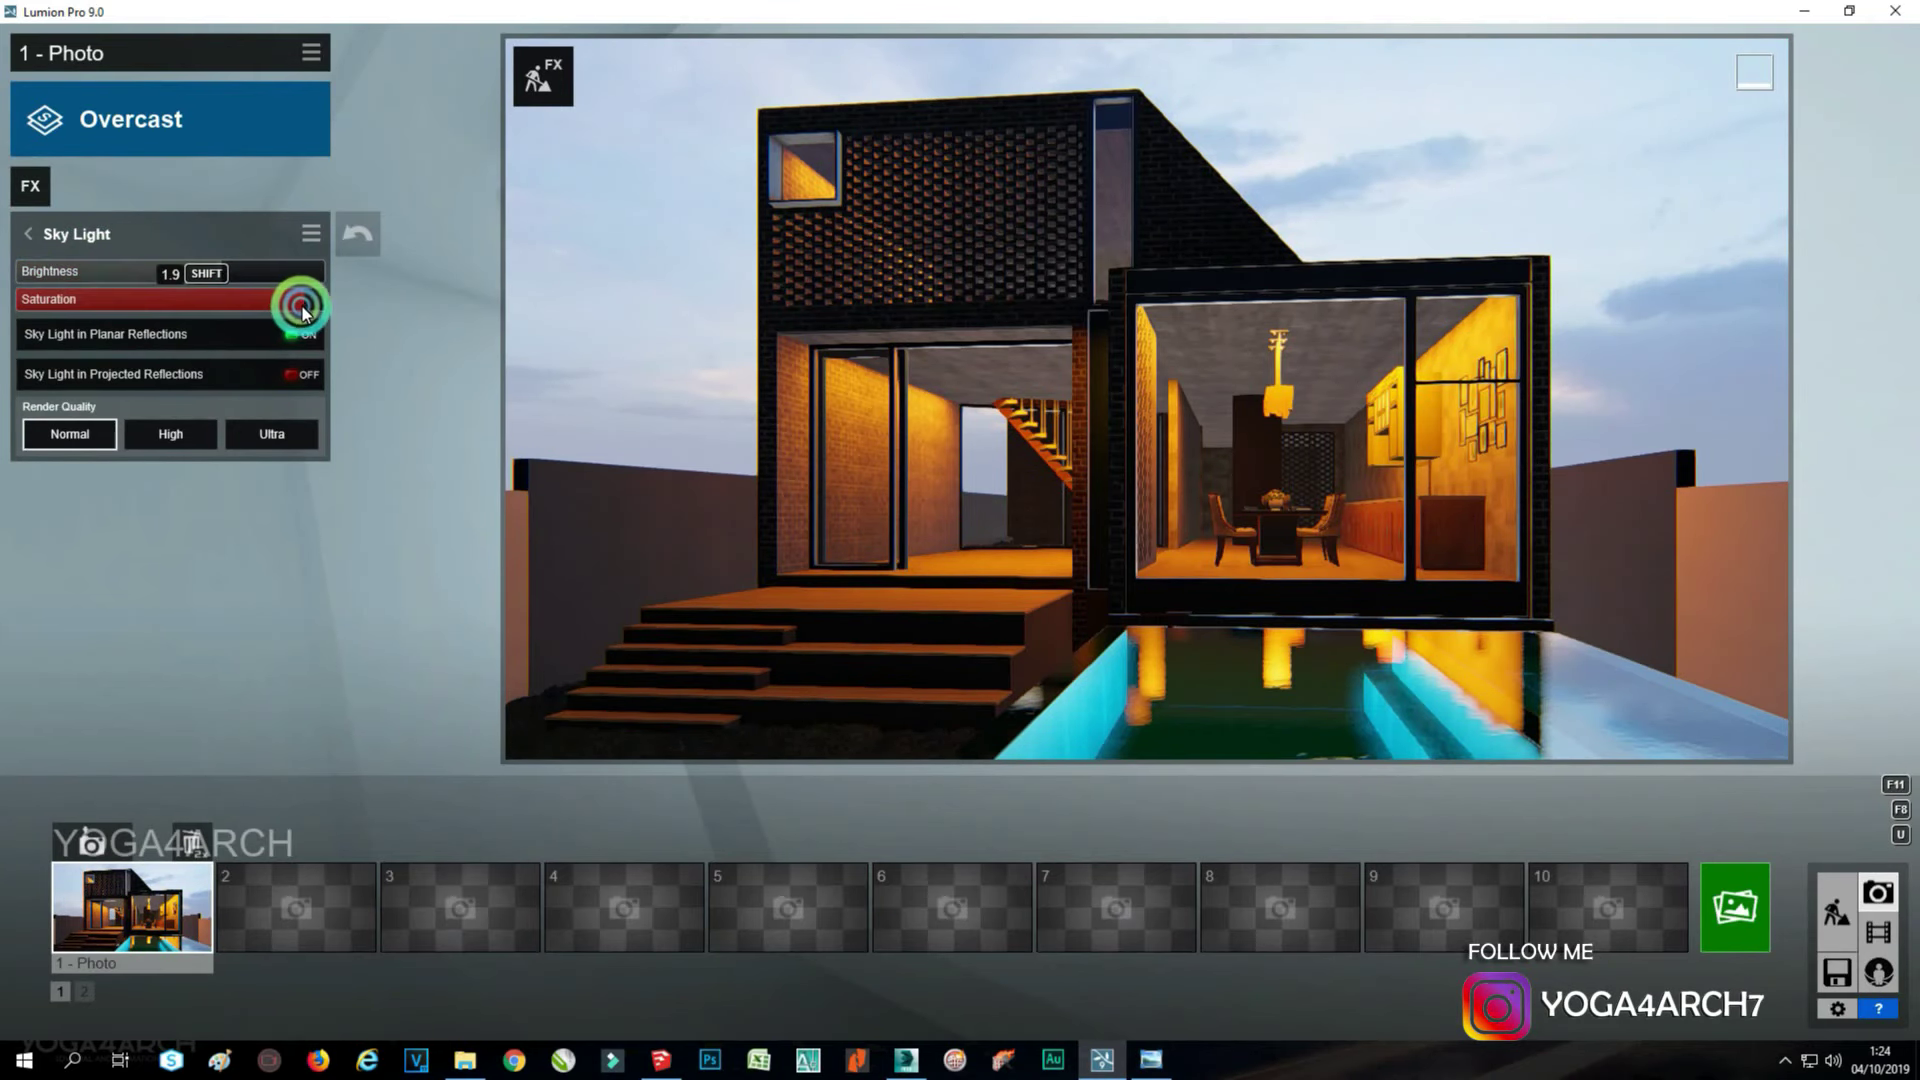
left_click(296, 337)
left_click(258, 278)
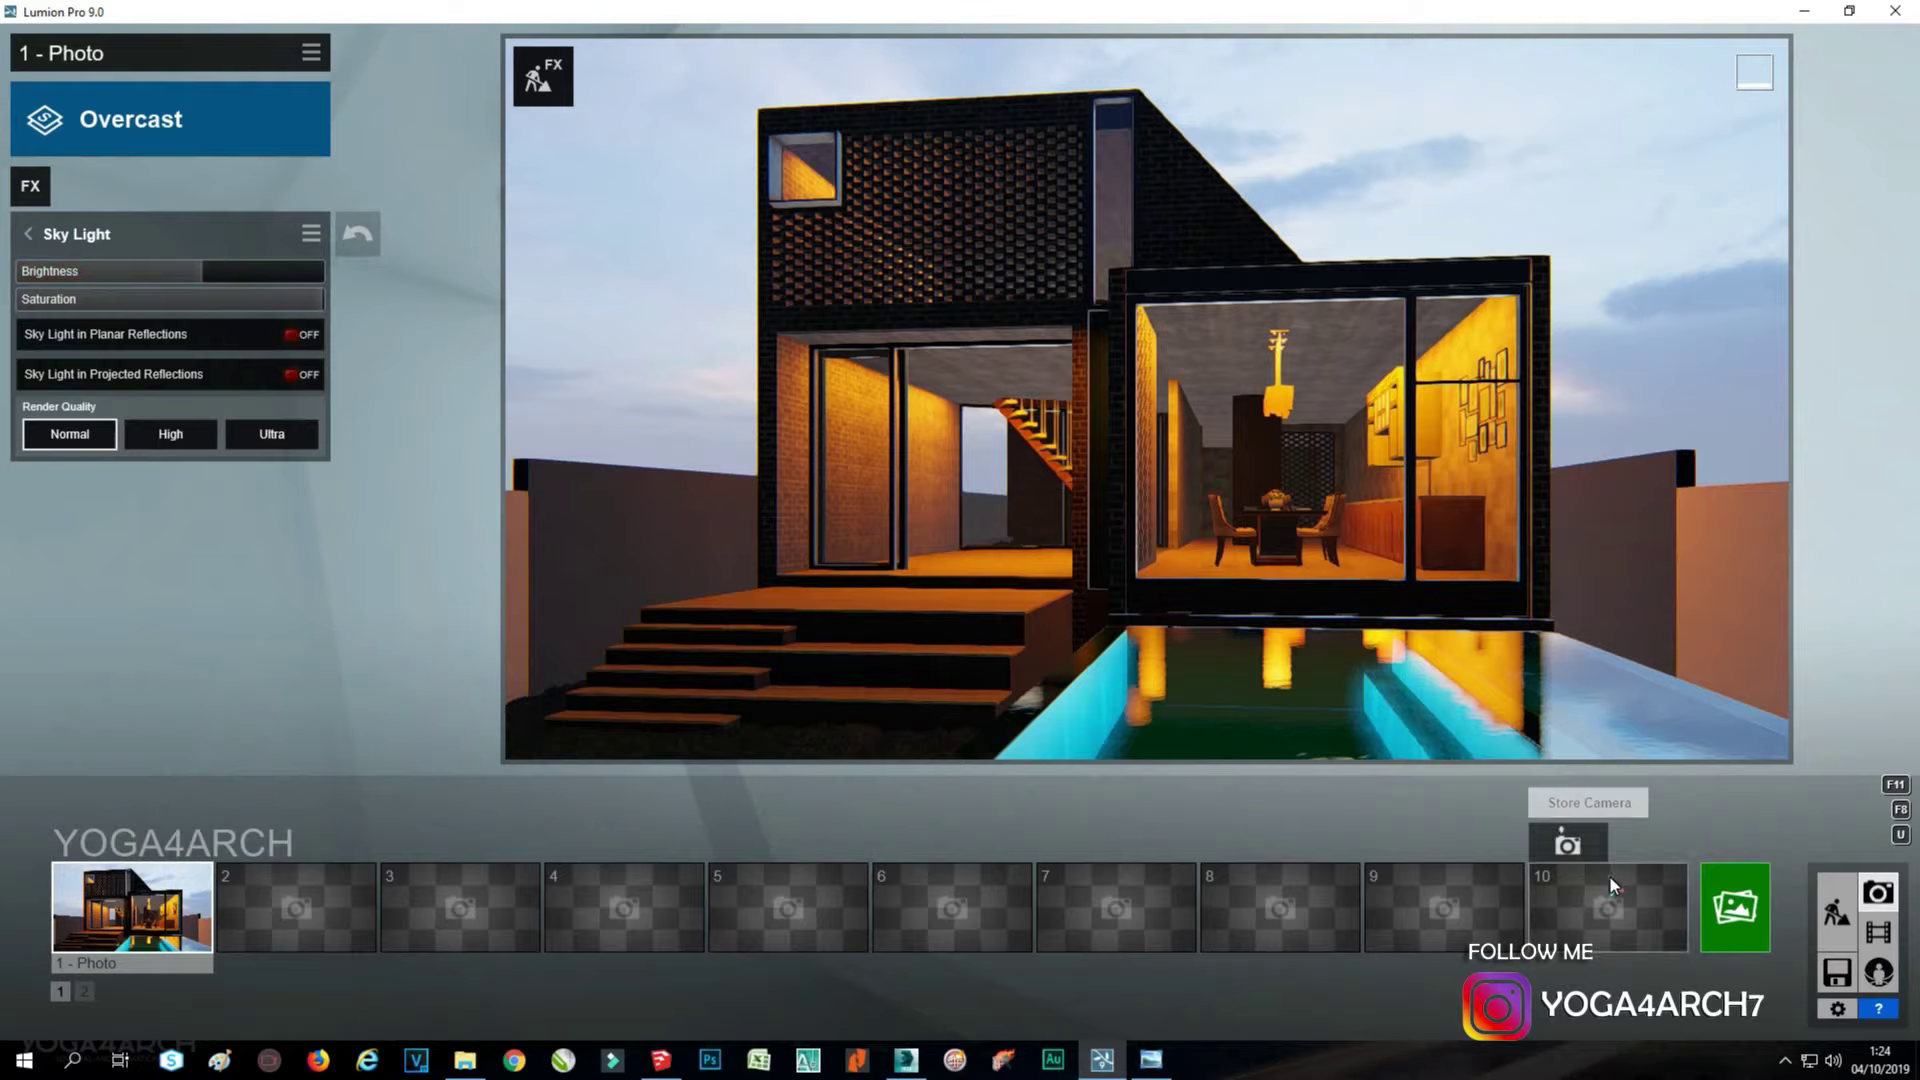
Render Photo 1 at 3840x2160 over file 1 and dismiss the completion message.
left_click(1734, 905)
left_click(957, 805)
double_click(235, 201)
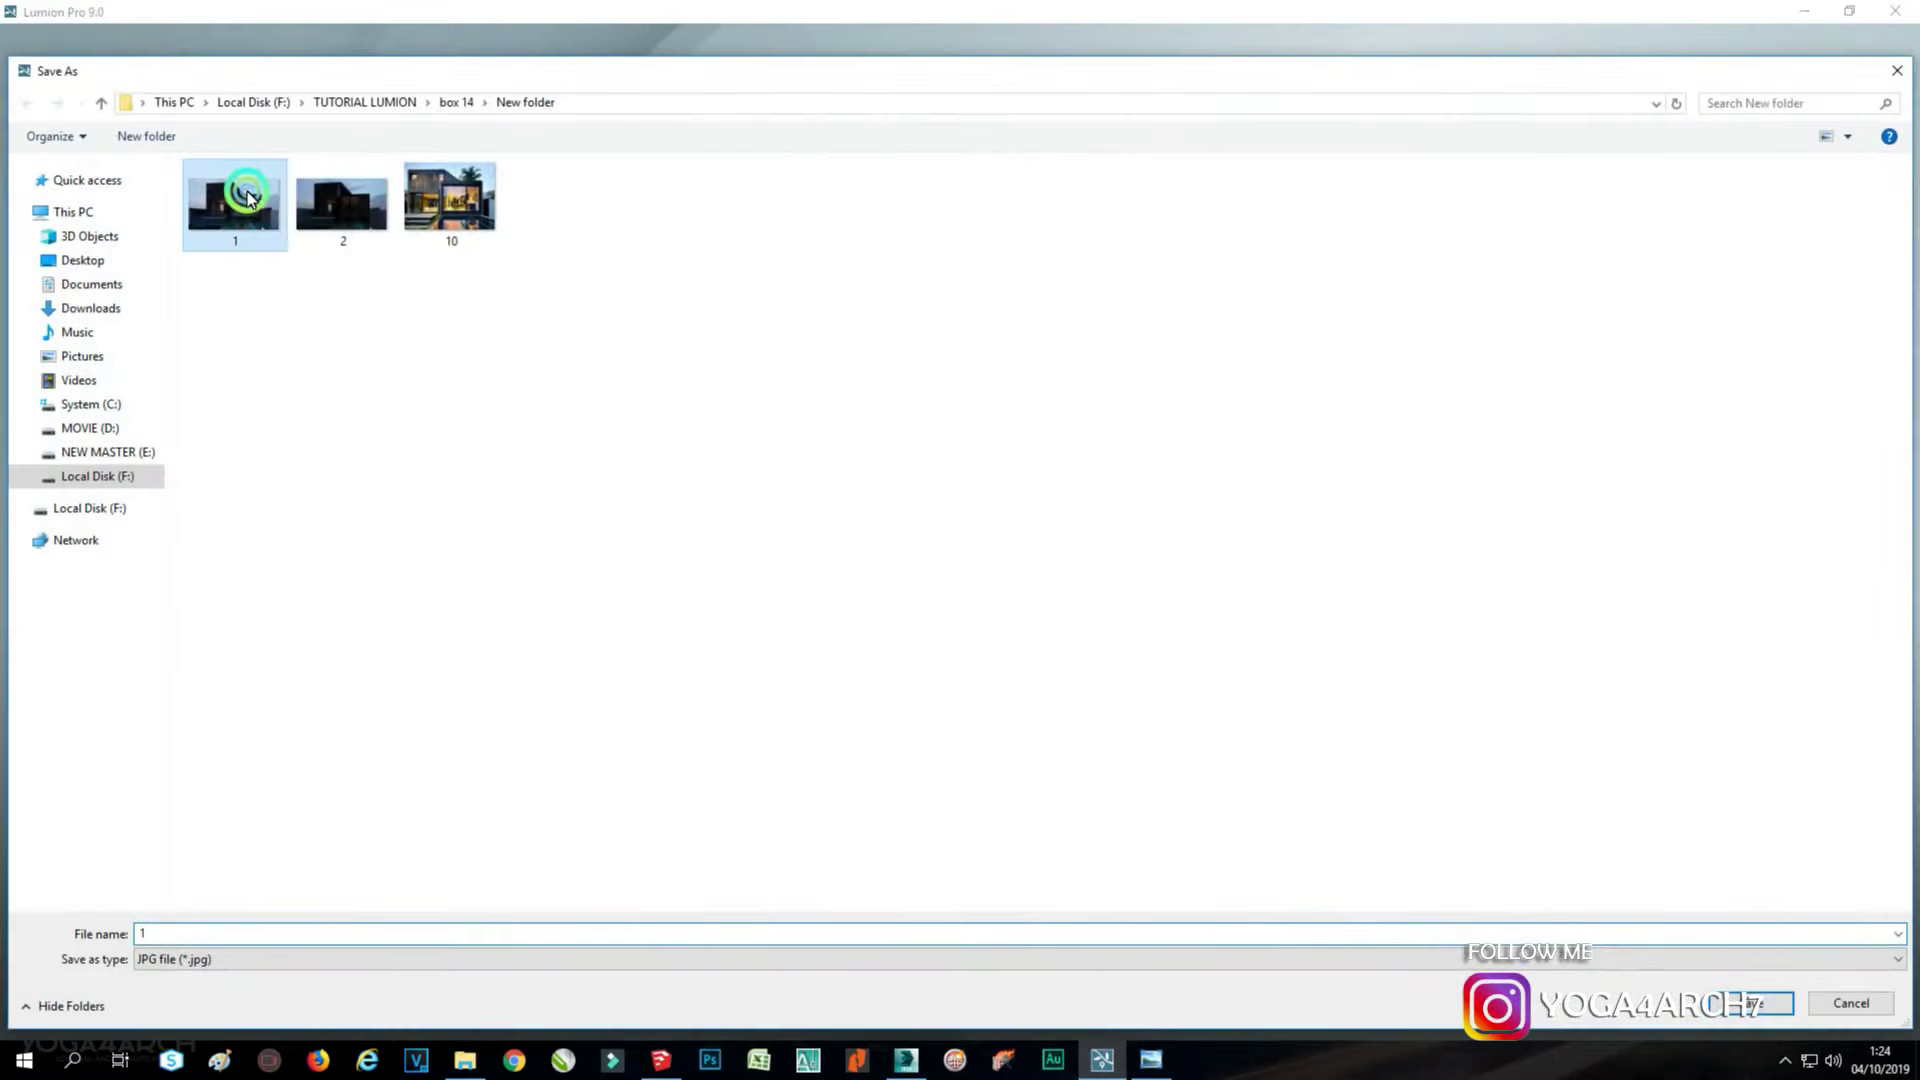
left_click(983, 605)
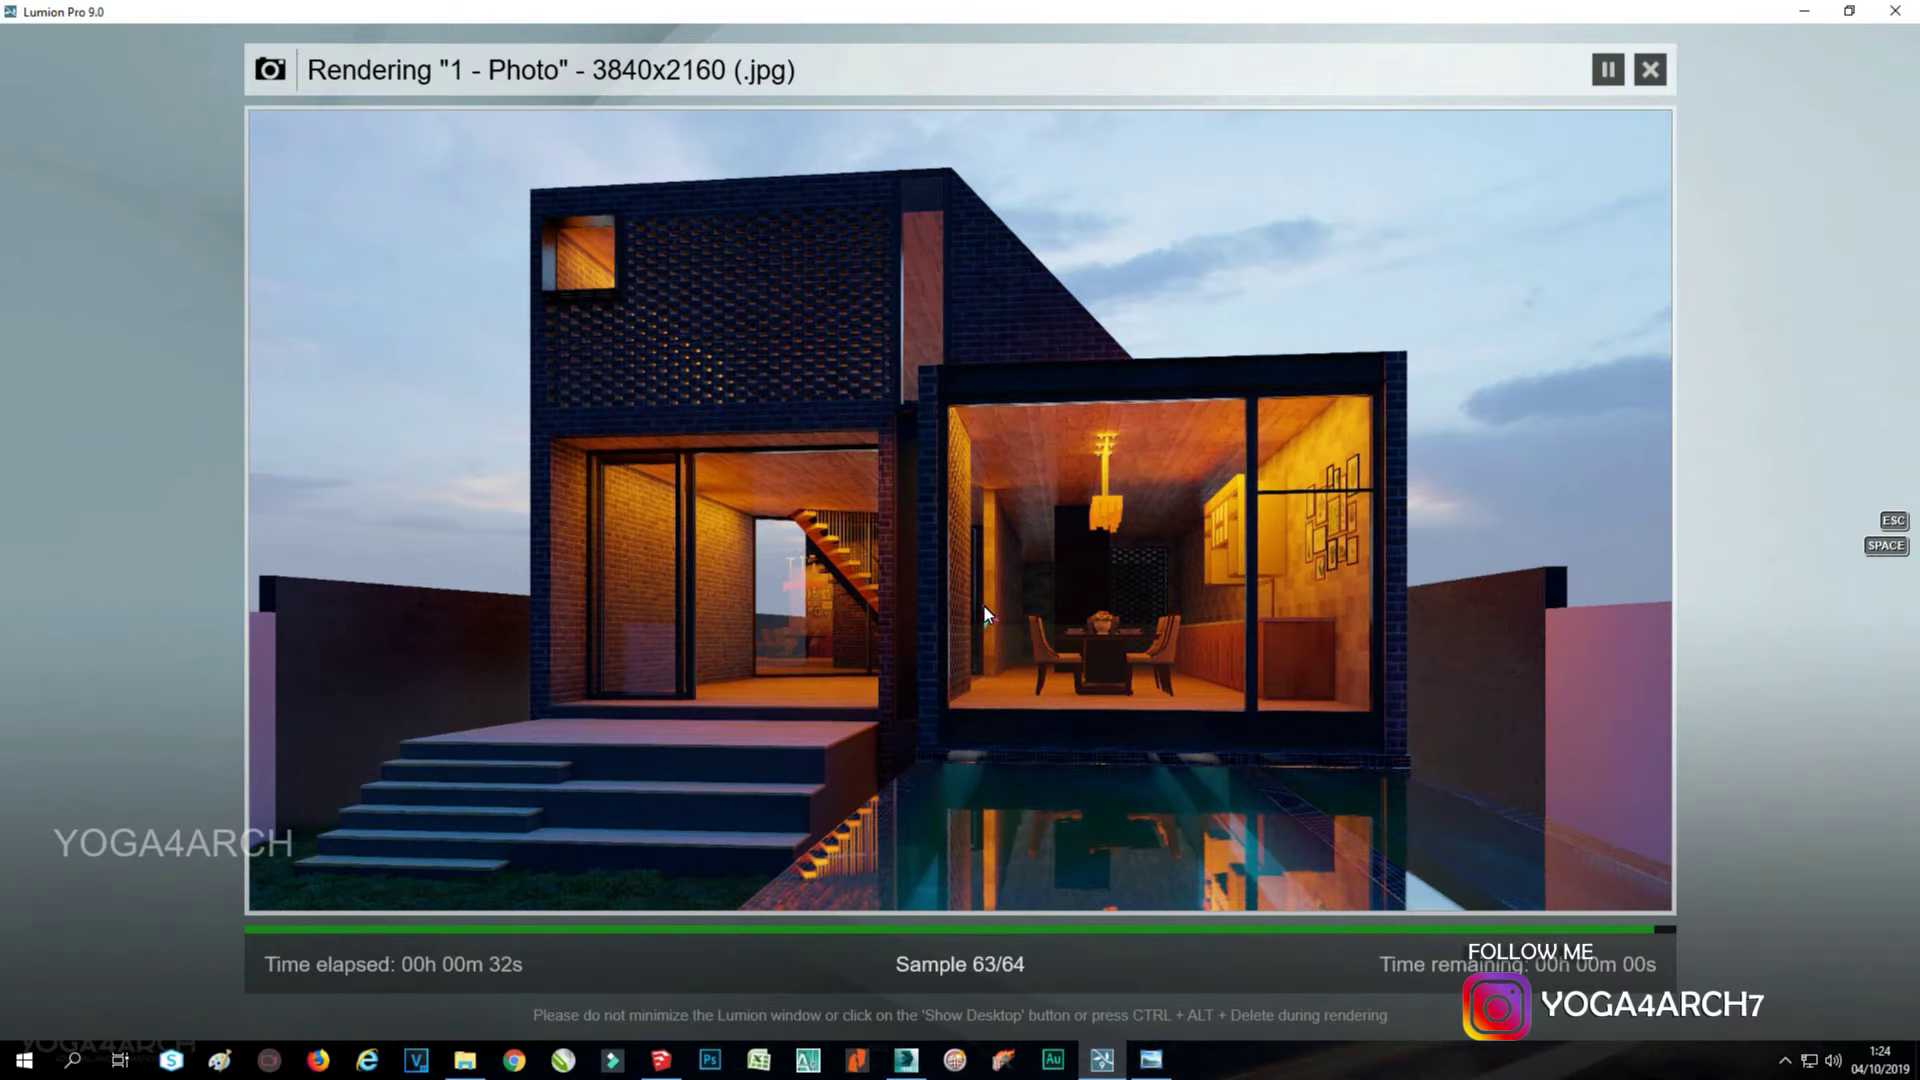
left_click(1155, 1063)
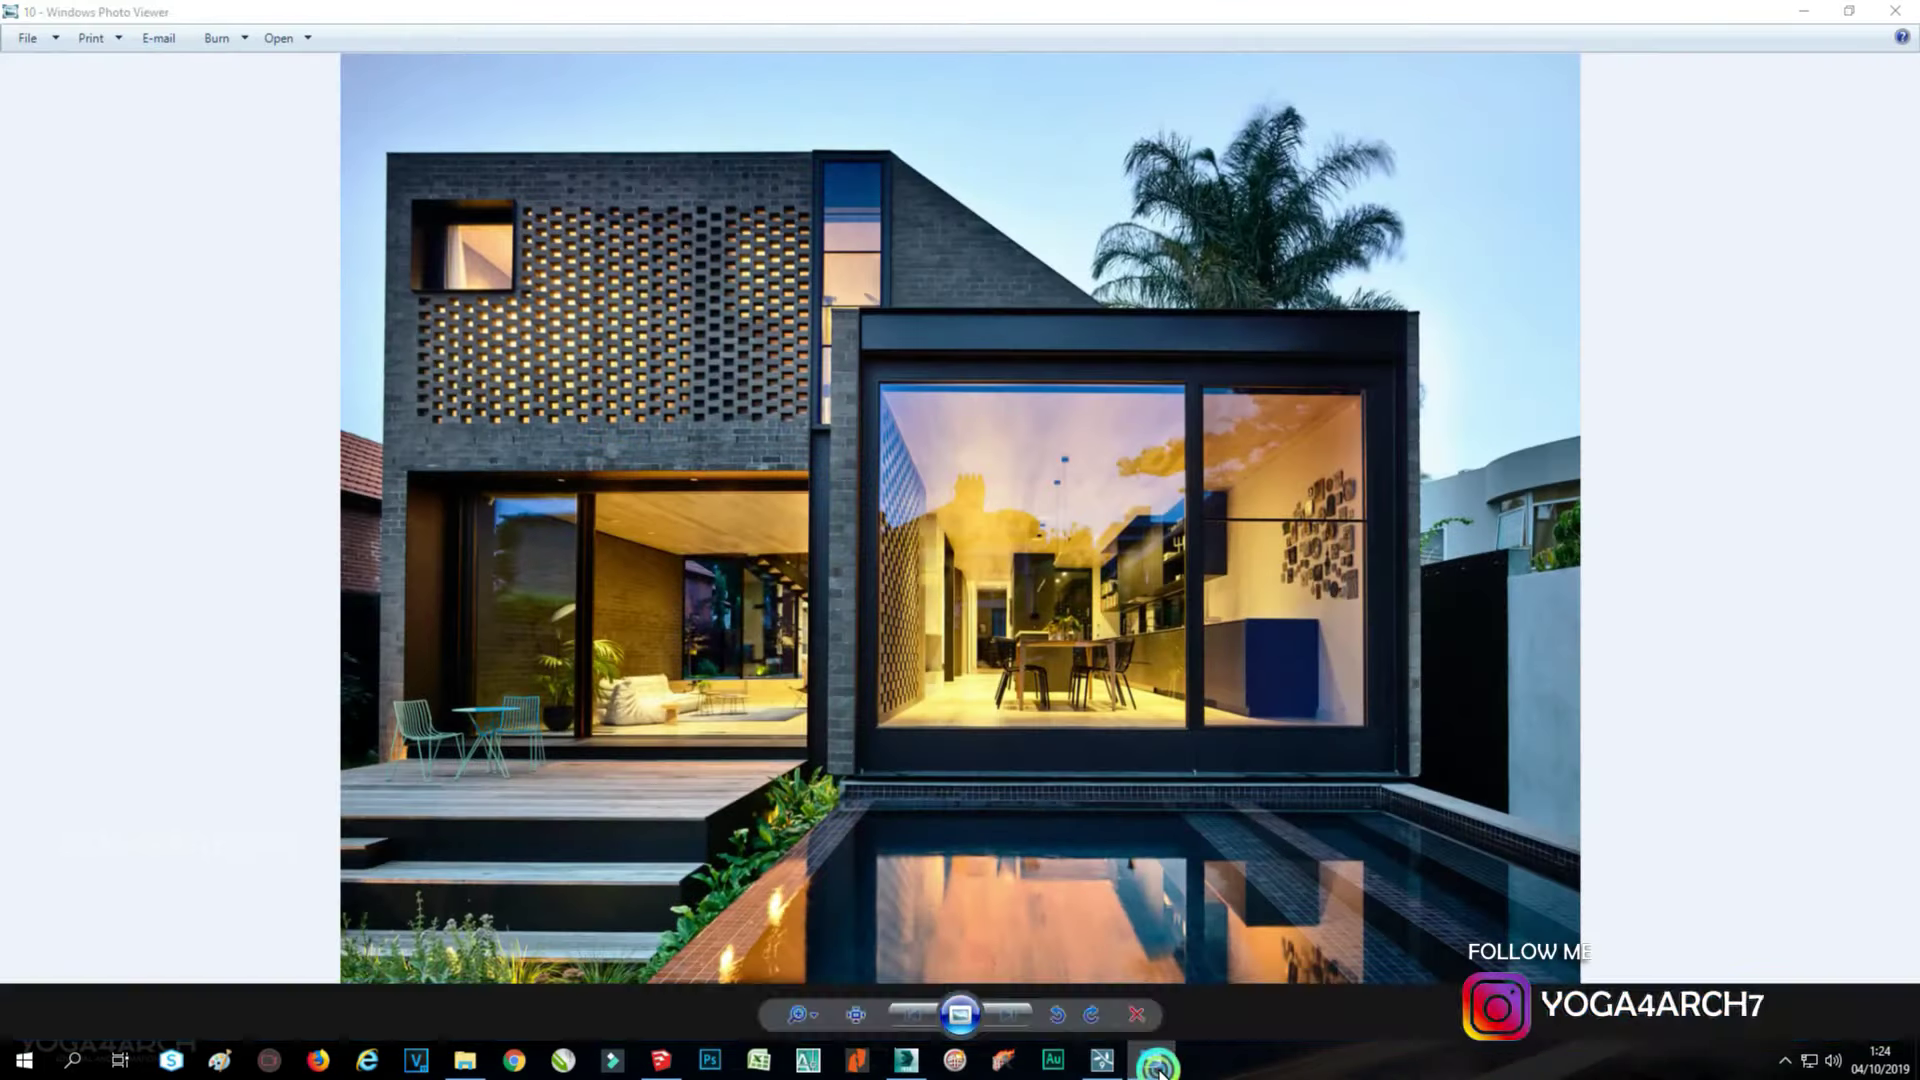
left_click(1155, 1064)
left_click(1600, 880)
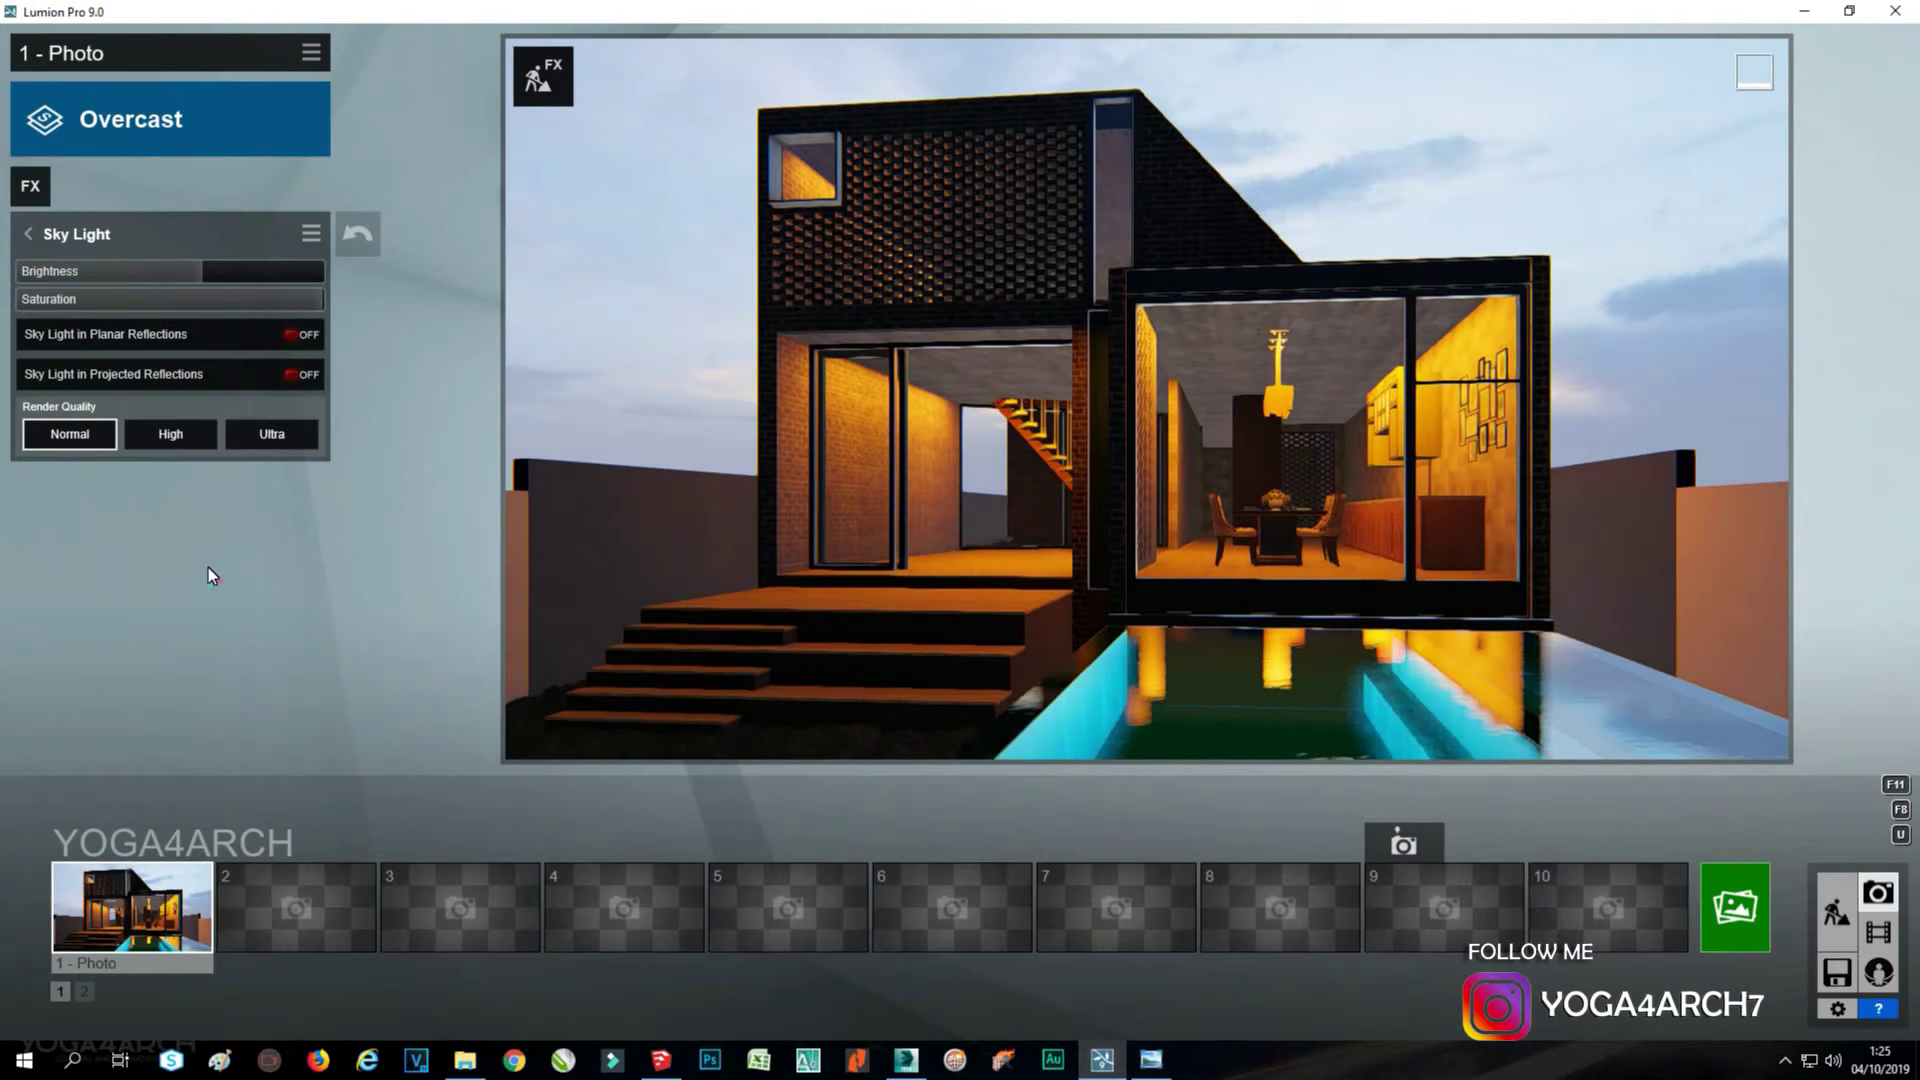
Add a flipped Evening Real Skies sky with heading about 54.9 and brightness about 1.0.
left_click(31, 186)
left_click(777, 182)
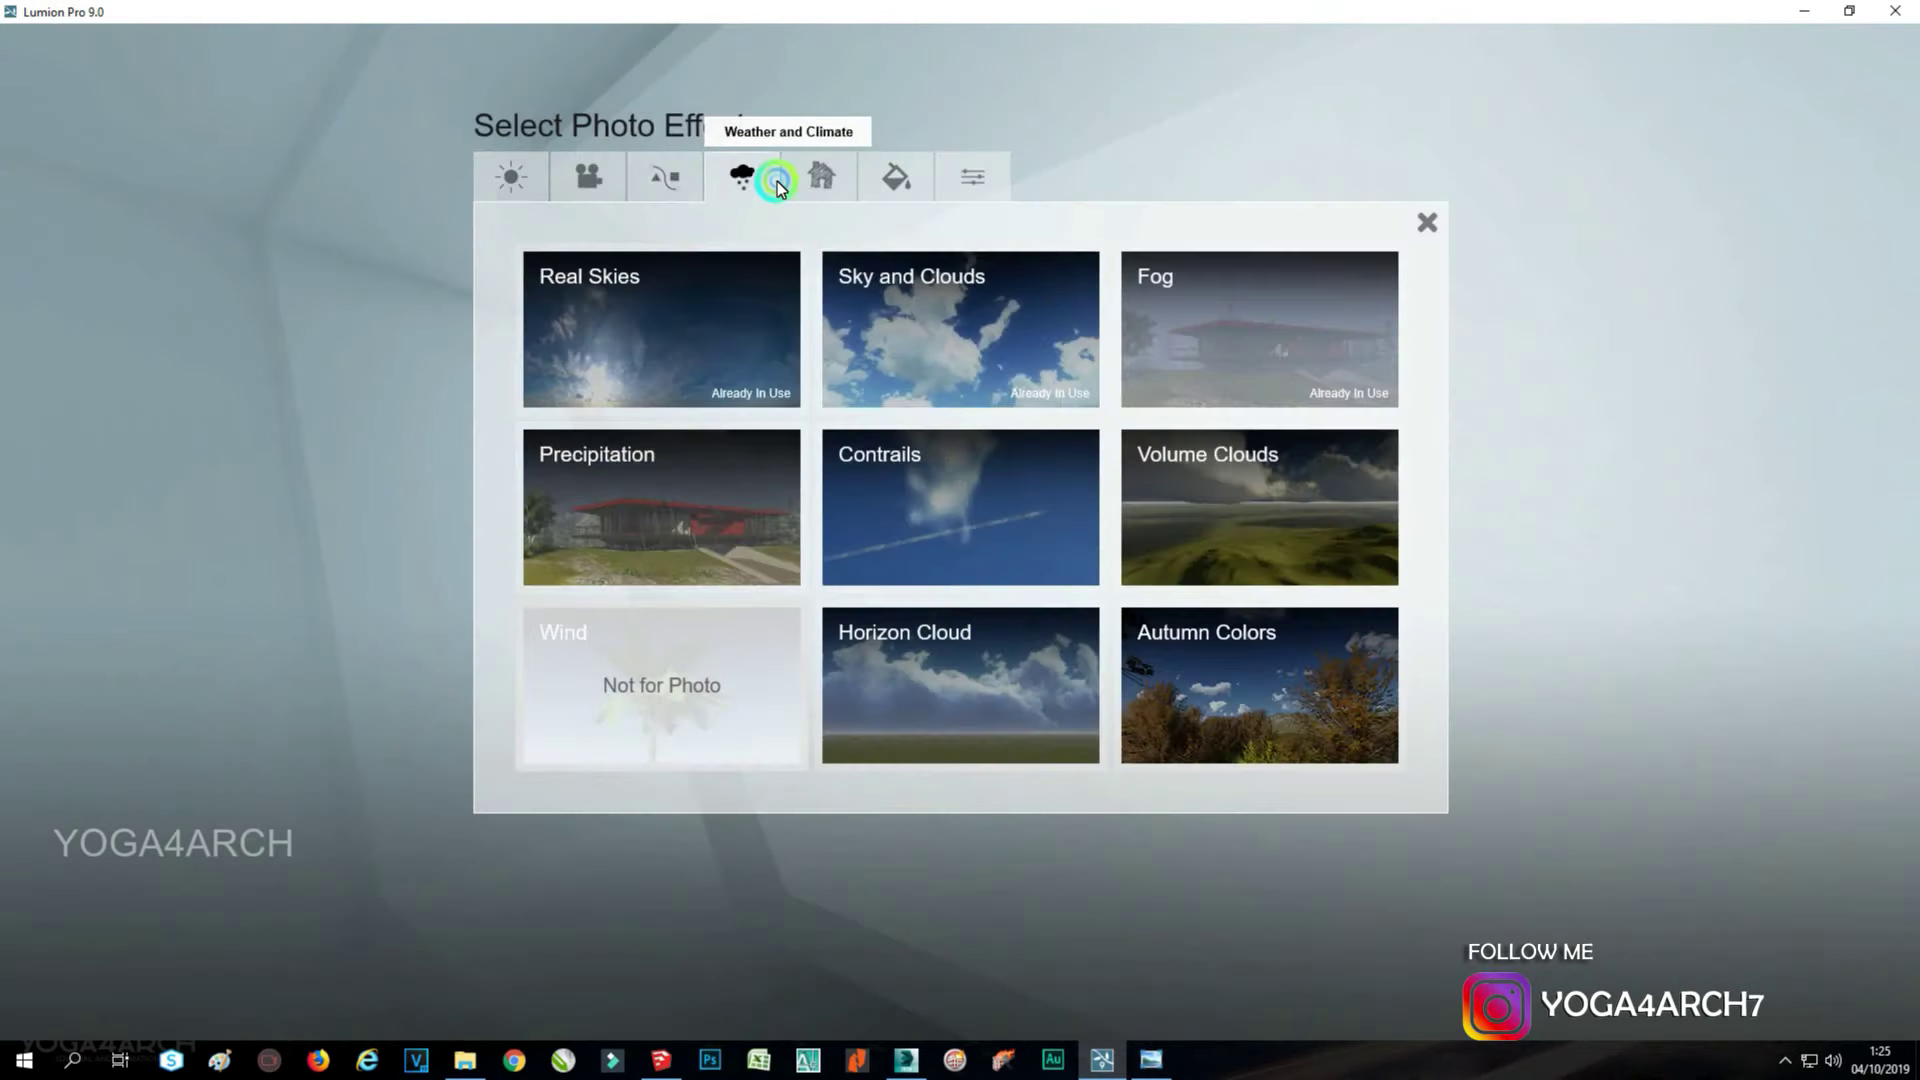
left_click(686, 336)
left_click(44, 295)
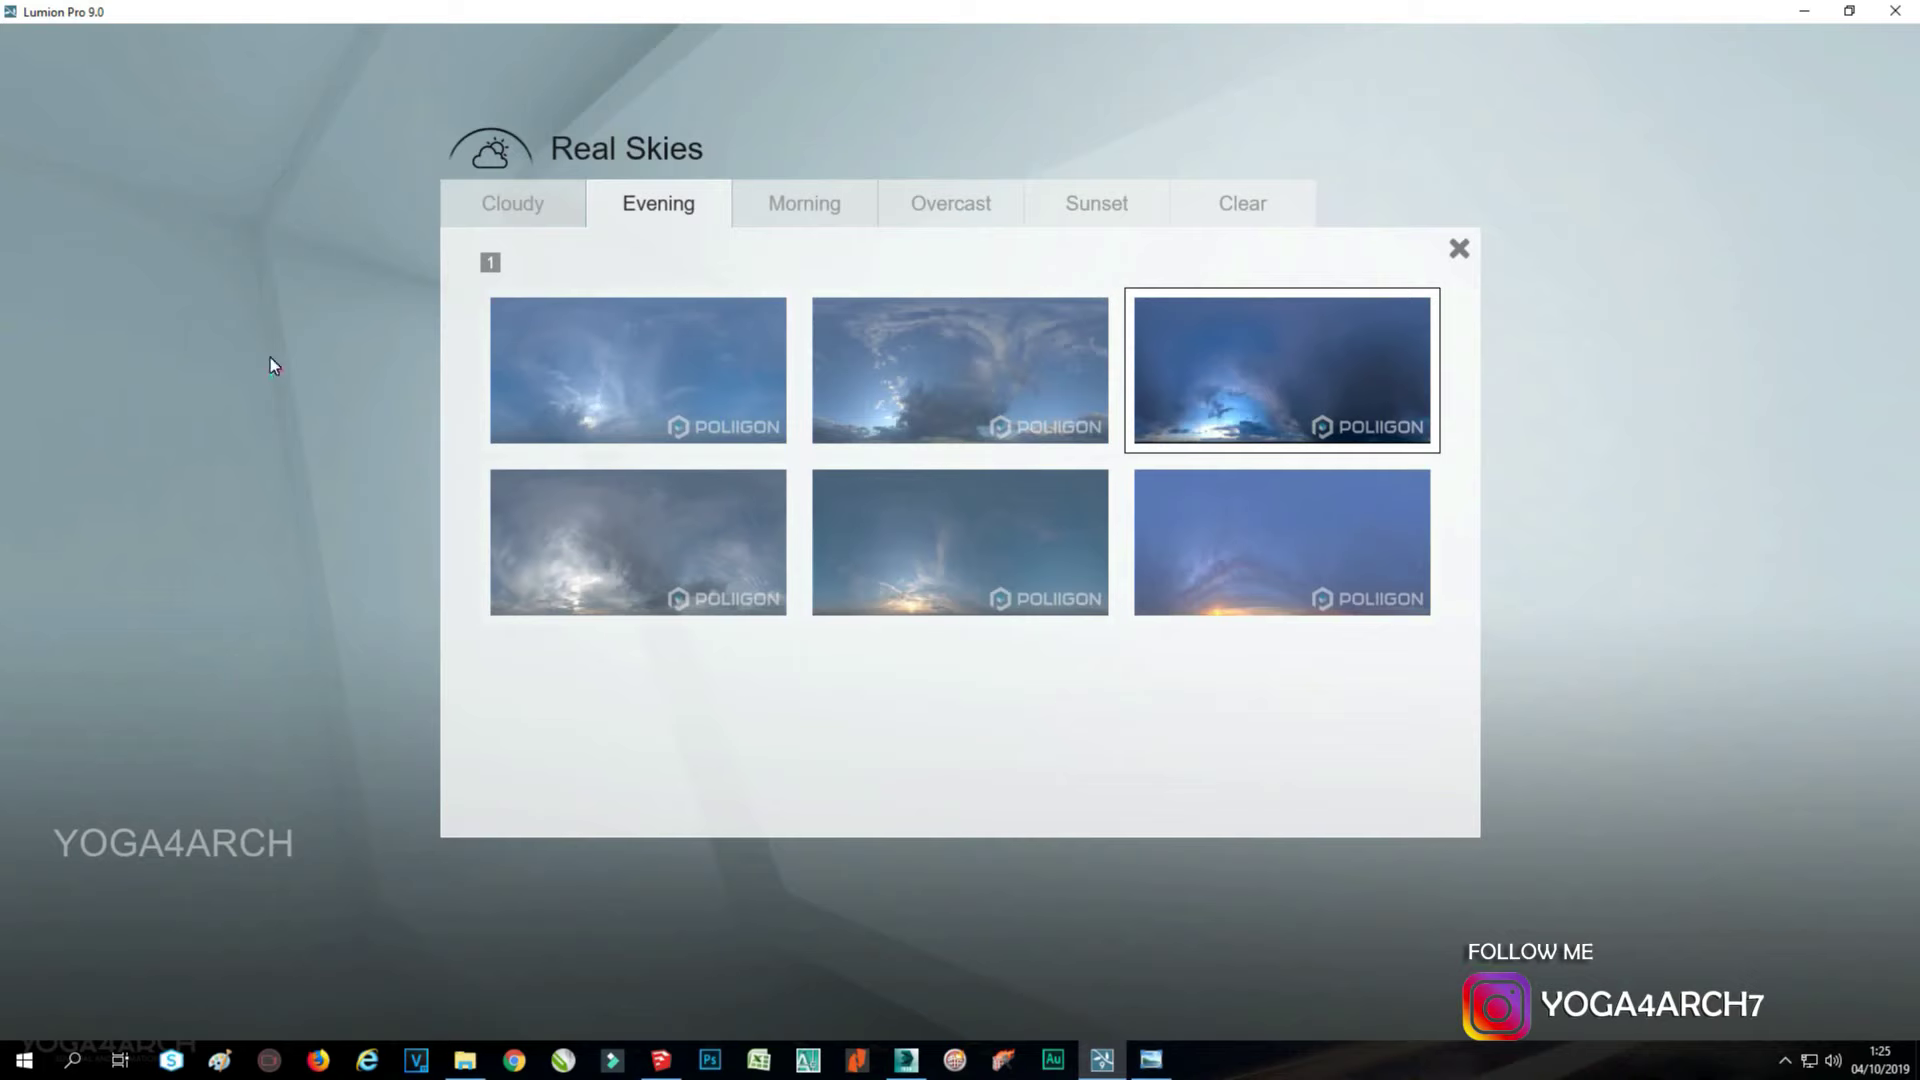
left_click(991, 566)
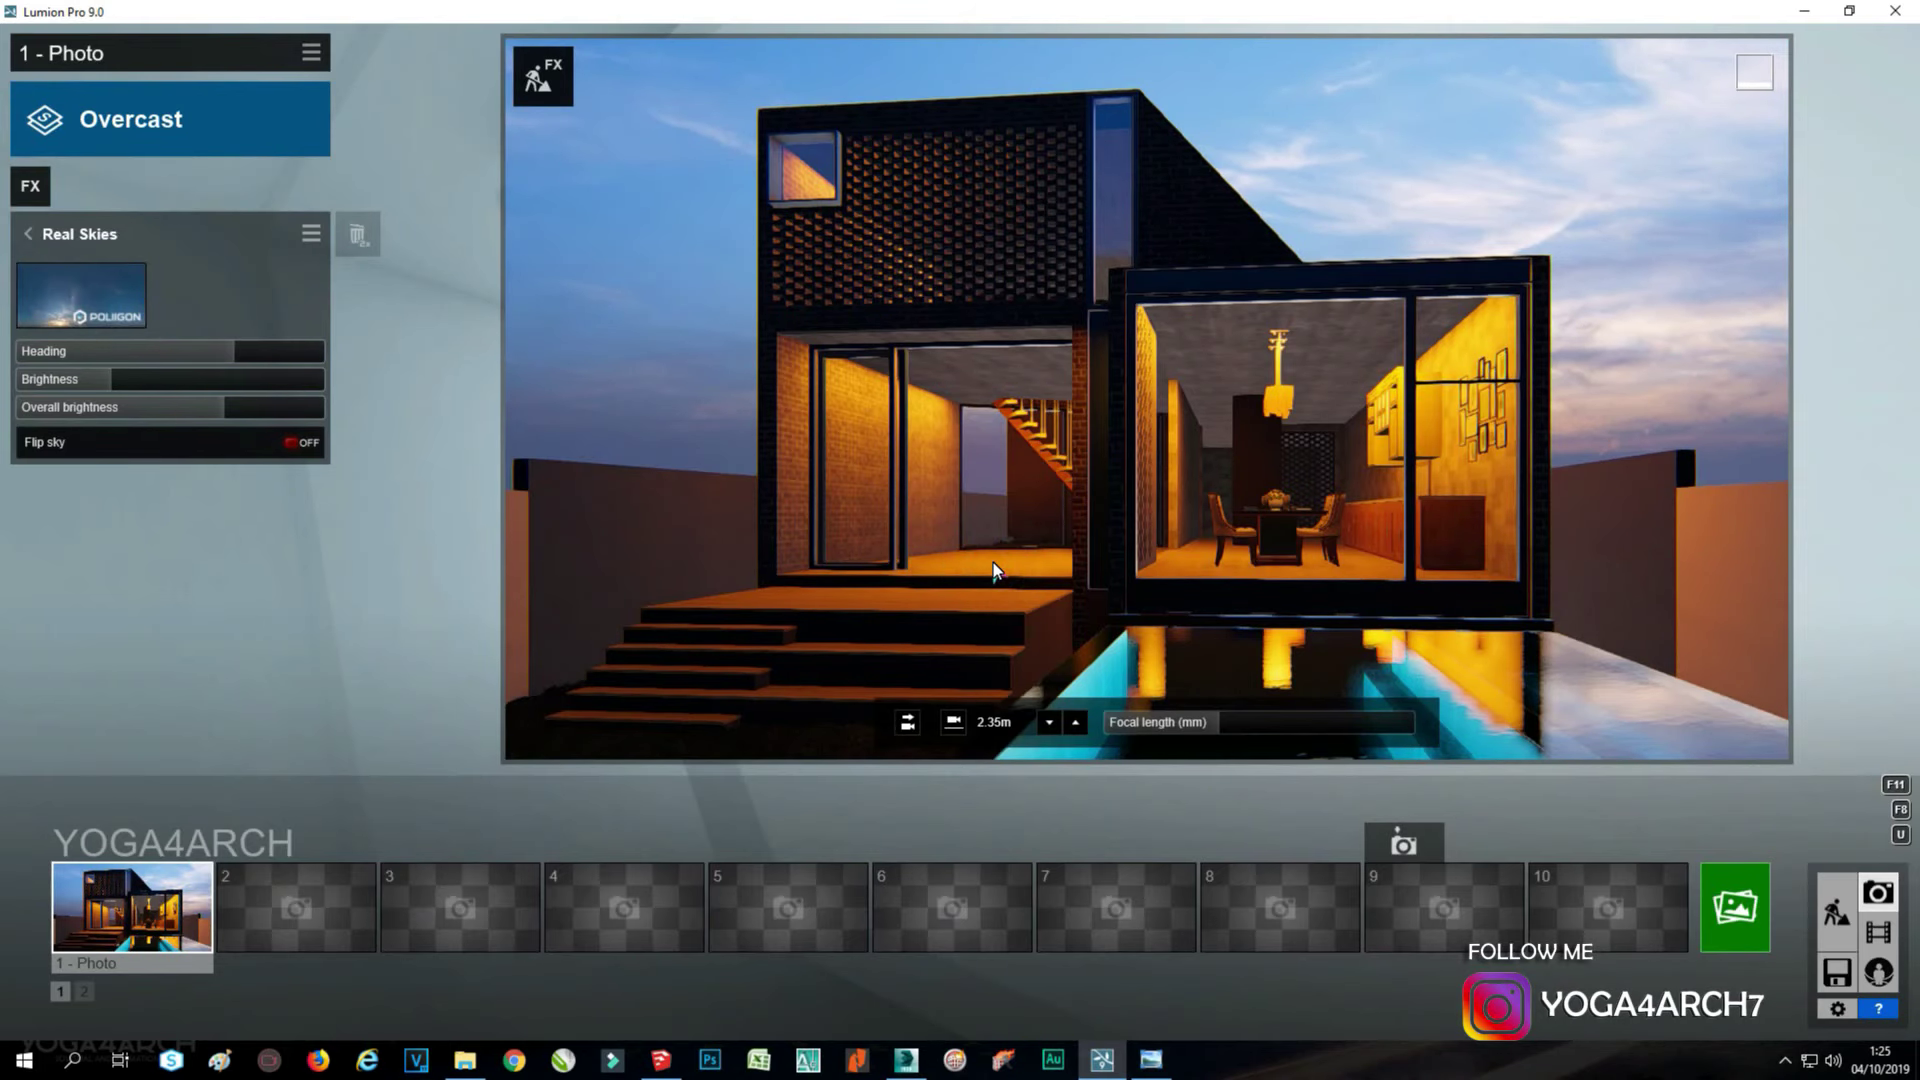
left_click(230, 442)
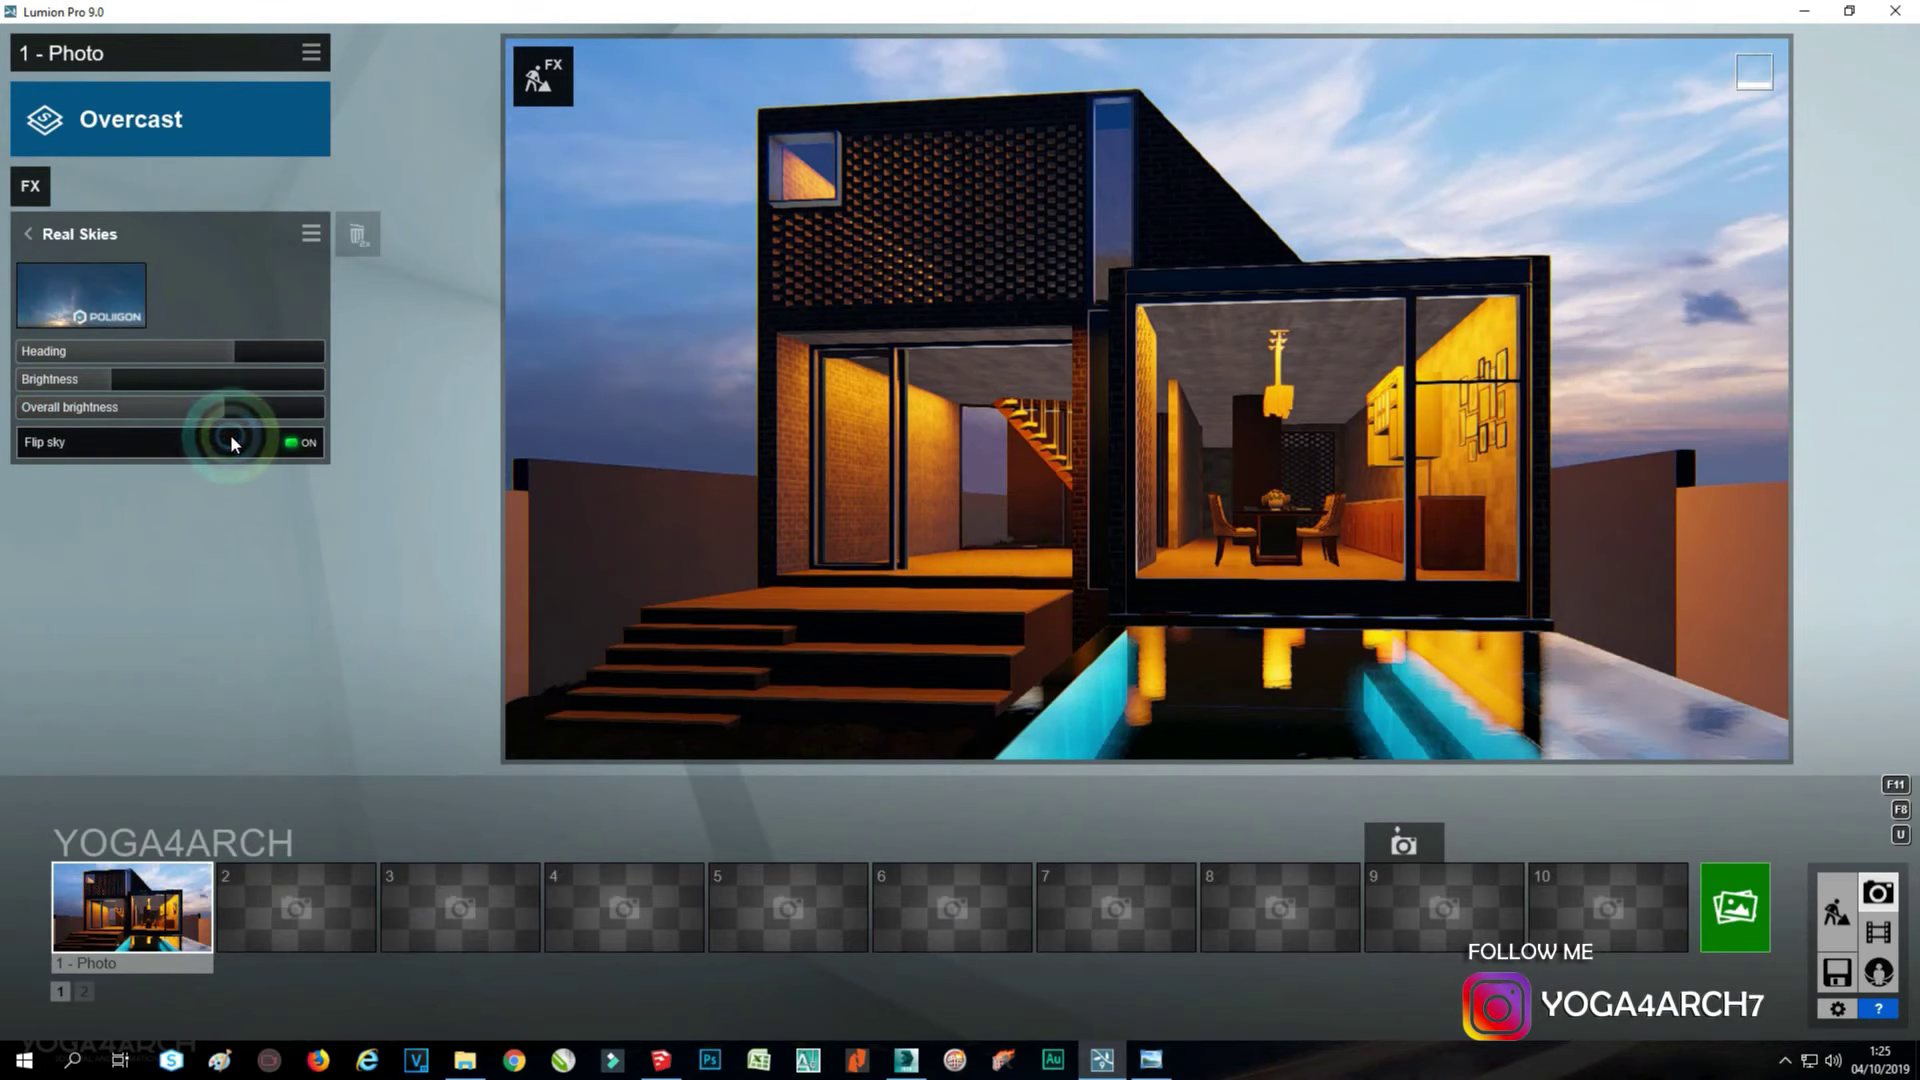
mouse_move(231, 360)
left_mouse_down()
mouse_move(248, 366)
mouse_move(162, 388)
left_mouse_up()
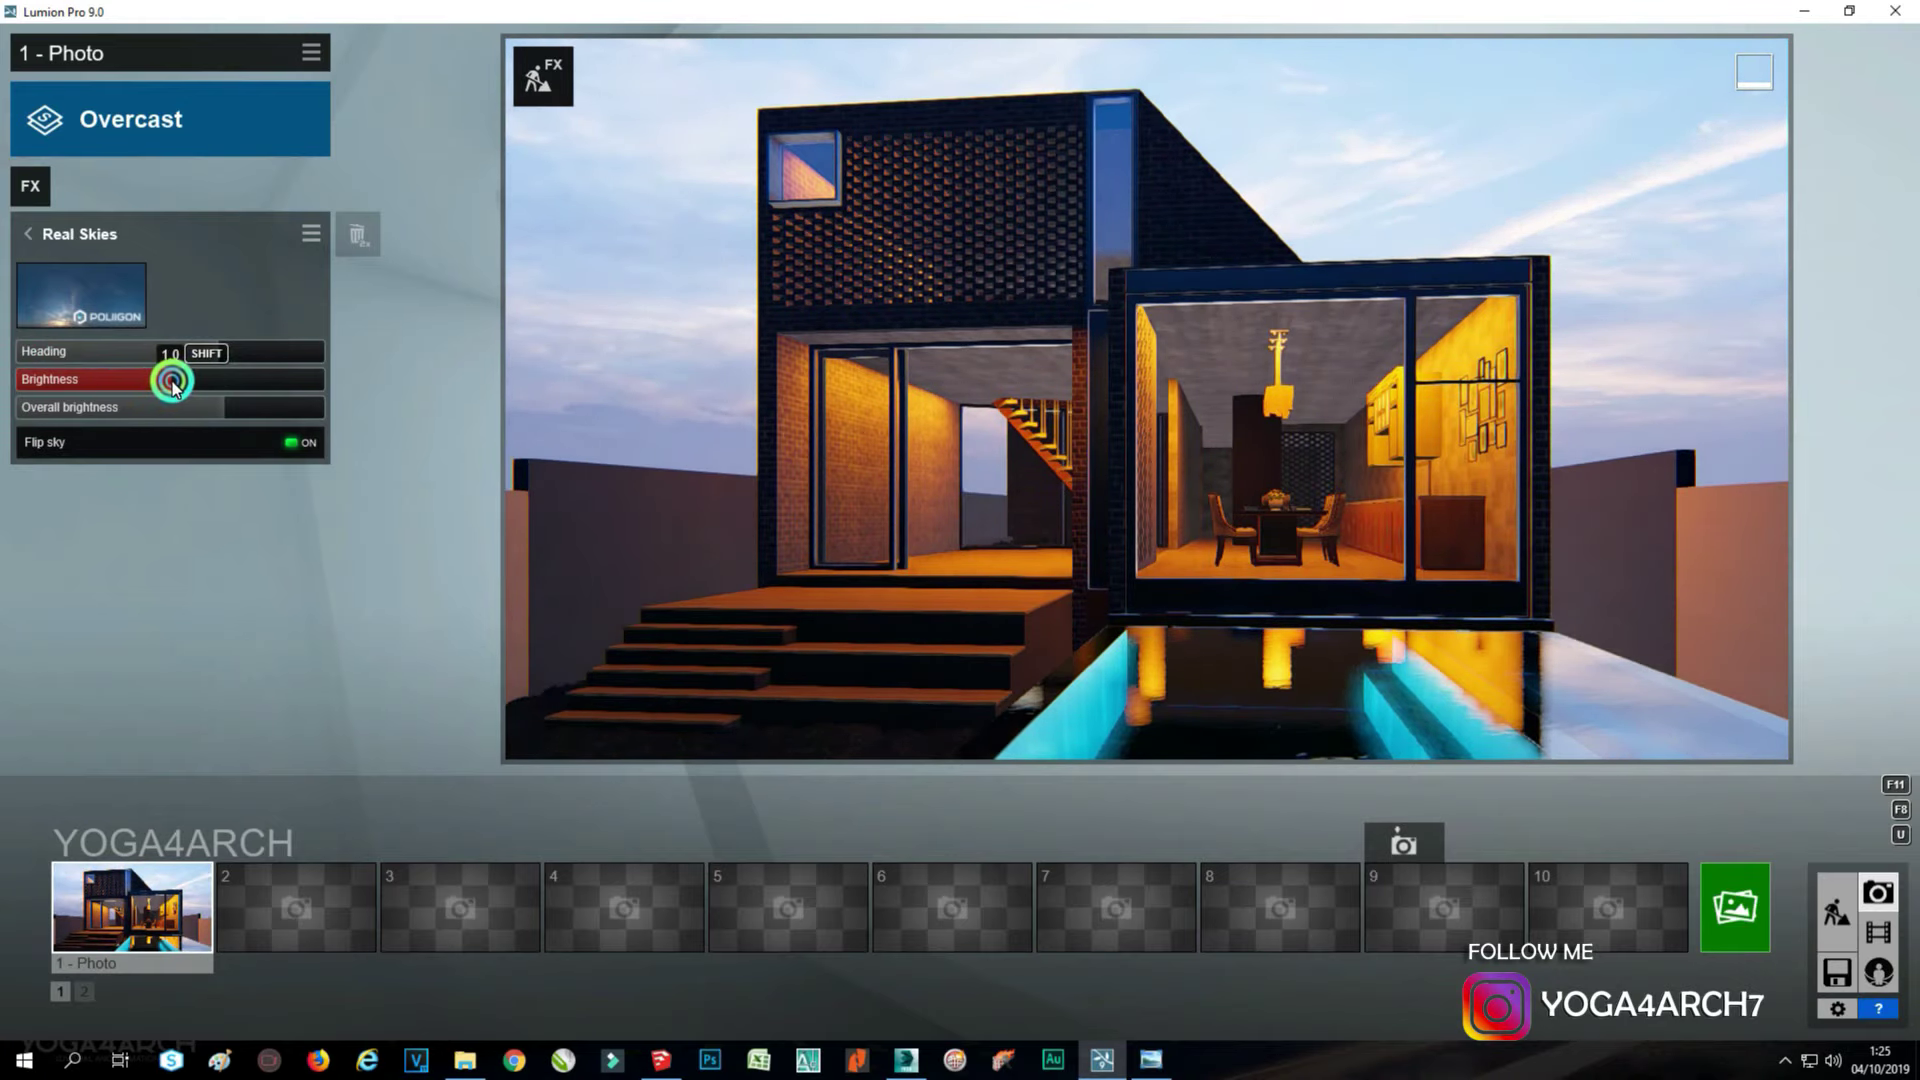
Set all three area lights to brightness about 37, falloff about 2.1 and a warm yellow-orange colour.
left_click(565, 78)
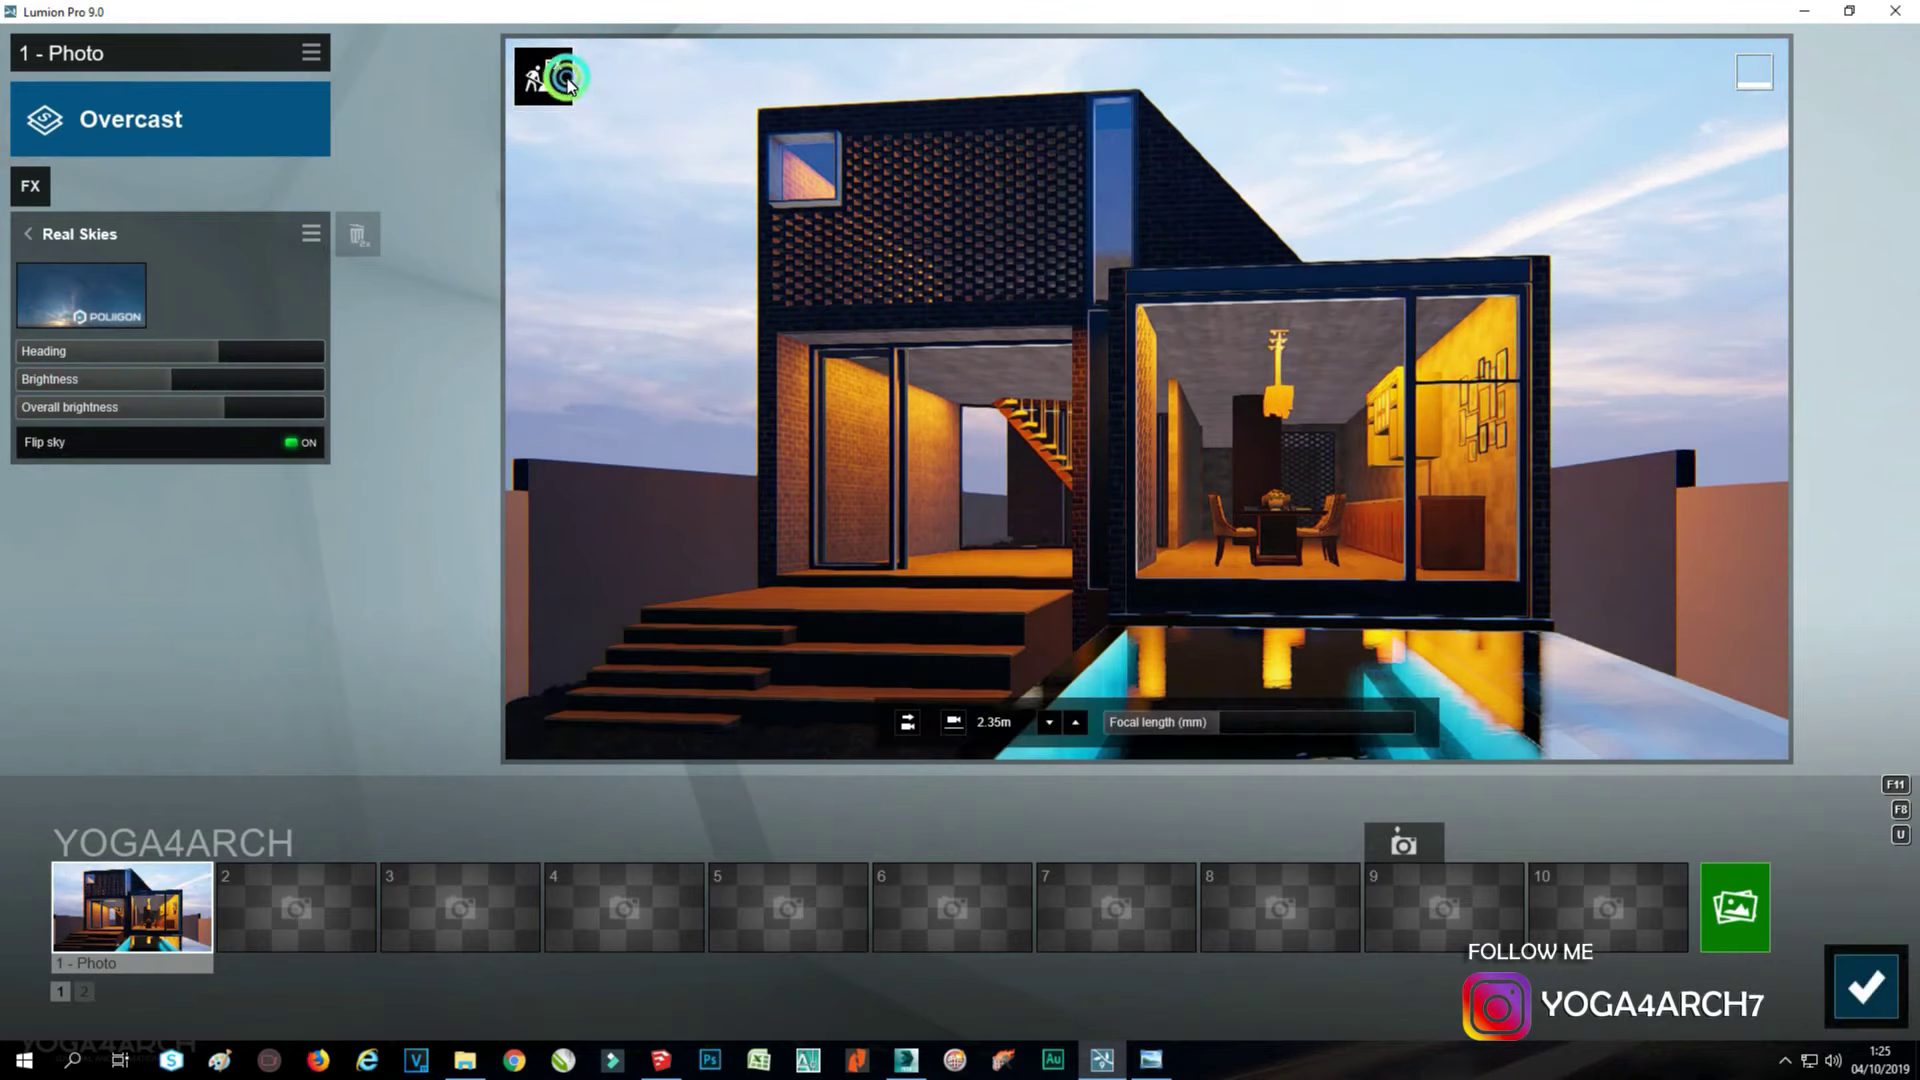
mouse_move(556, 183)
left_mouse_down("ctrl")
mouse_move(1020, 497)
mouse_move(1299, 613)
left_mouse_up("ctrl")
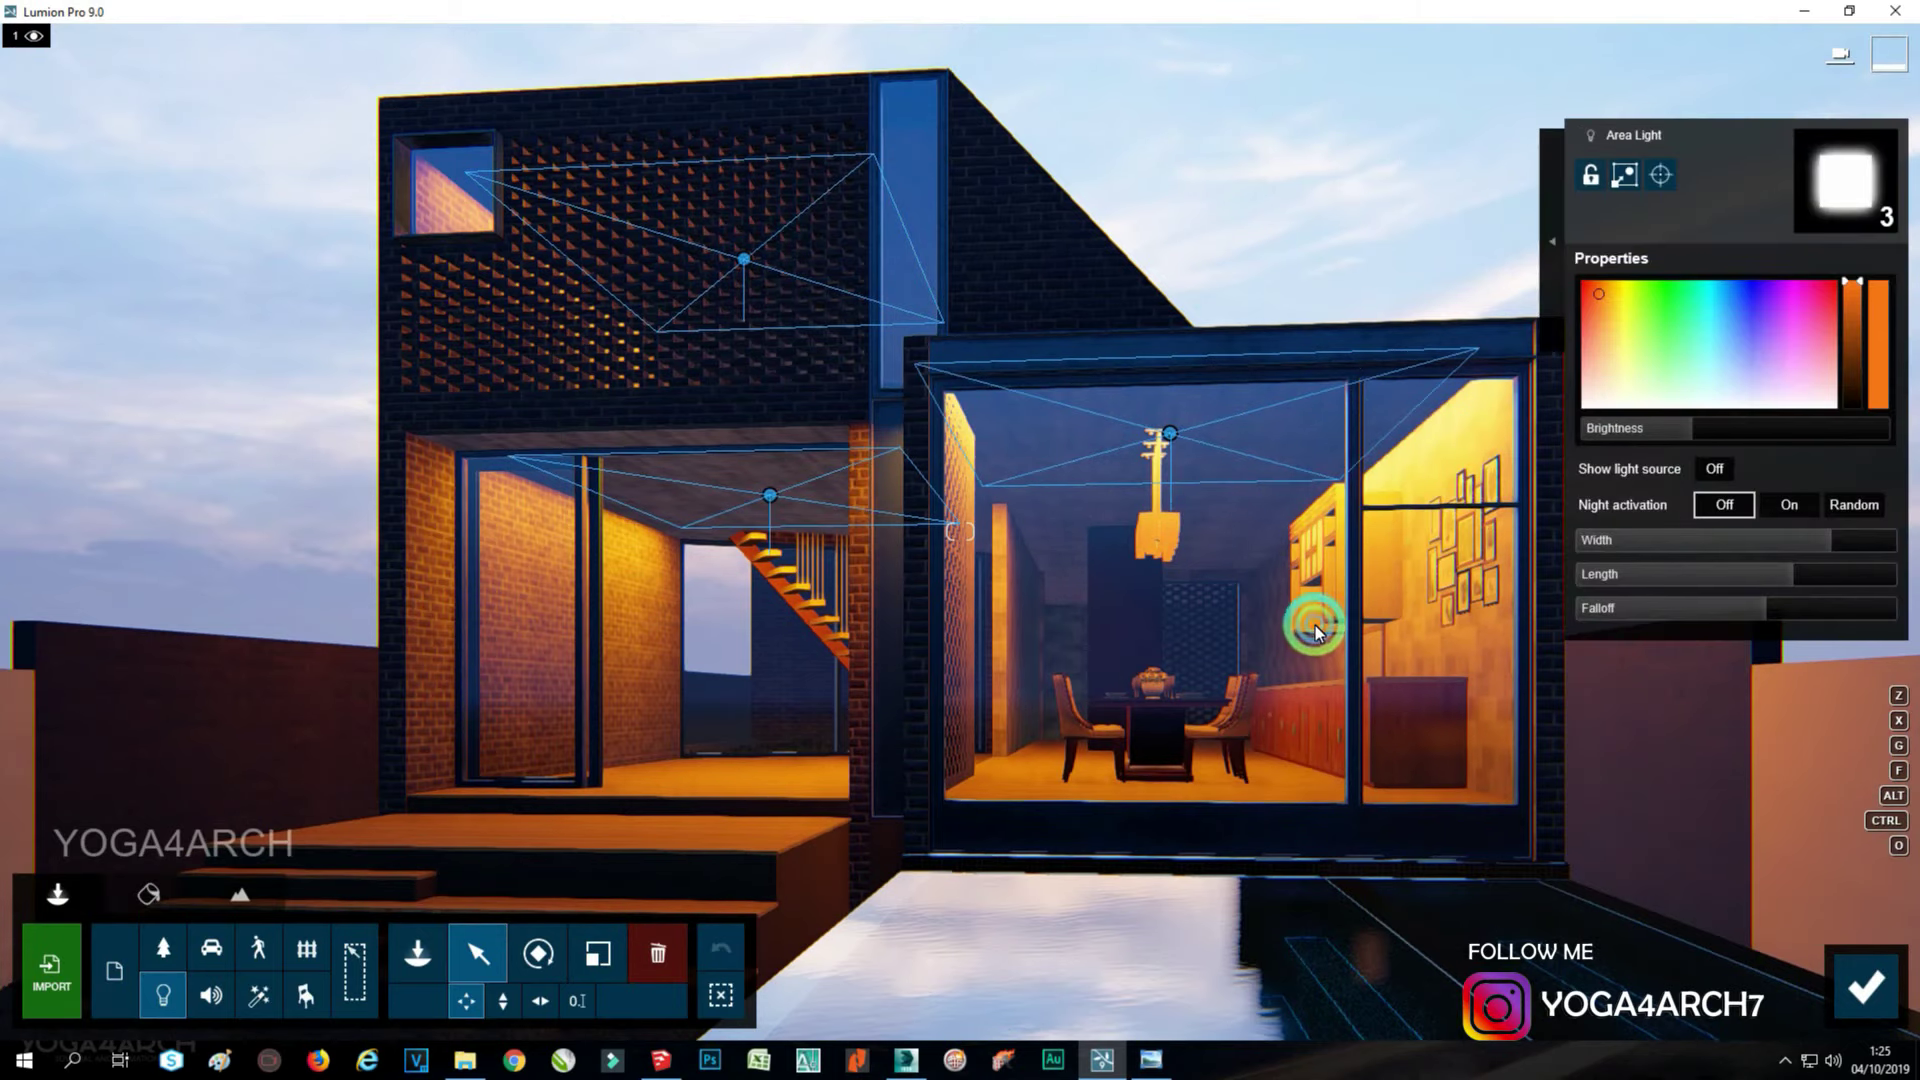
left_click_drag(1701, 428, 1673, 432)
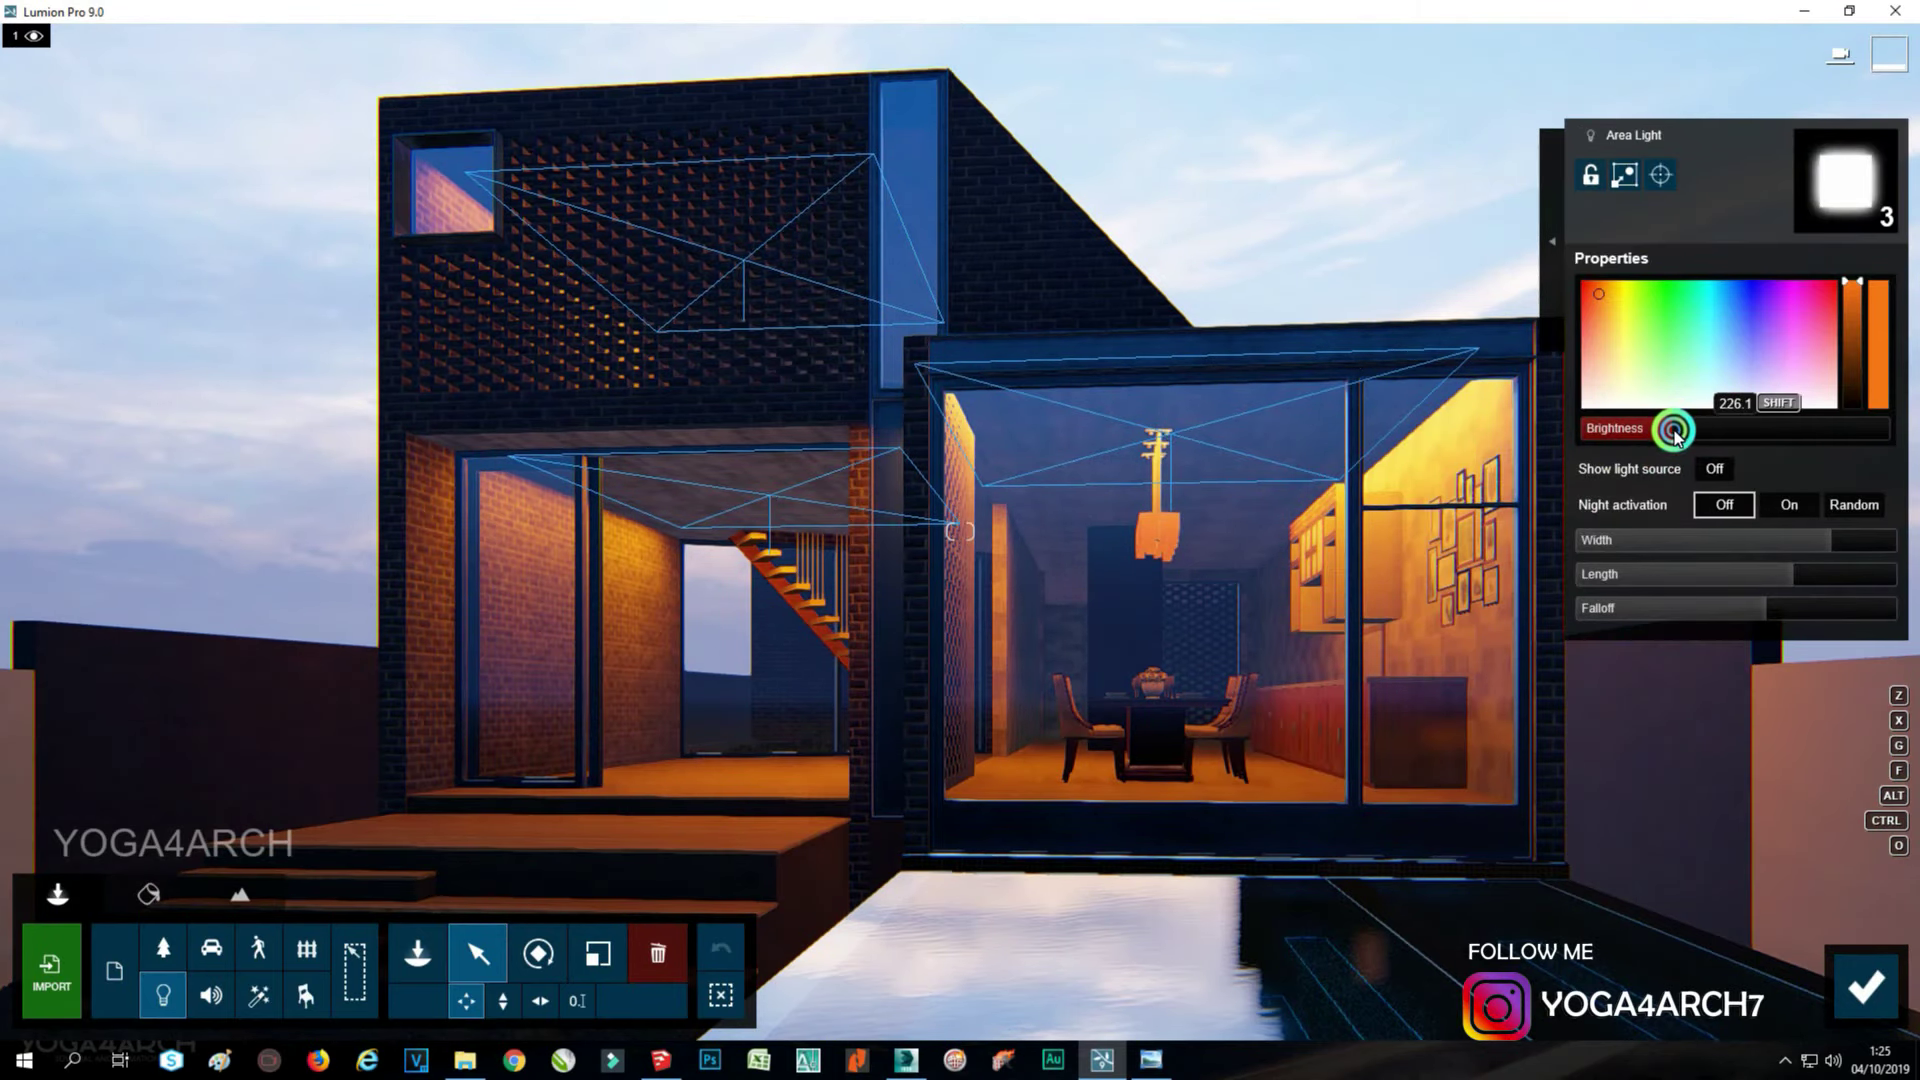
left_click_drag(1761, 609, 1638, 608)
left_click_drag(1636, 430, 1649, 430)
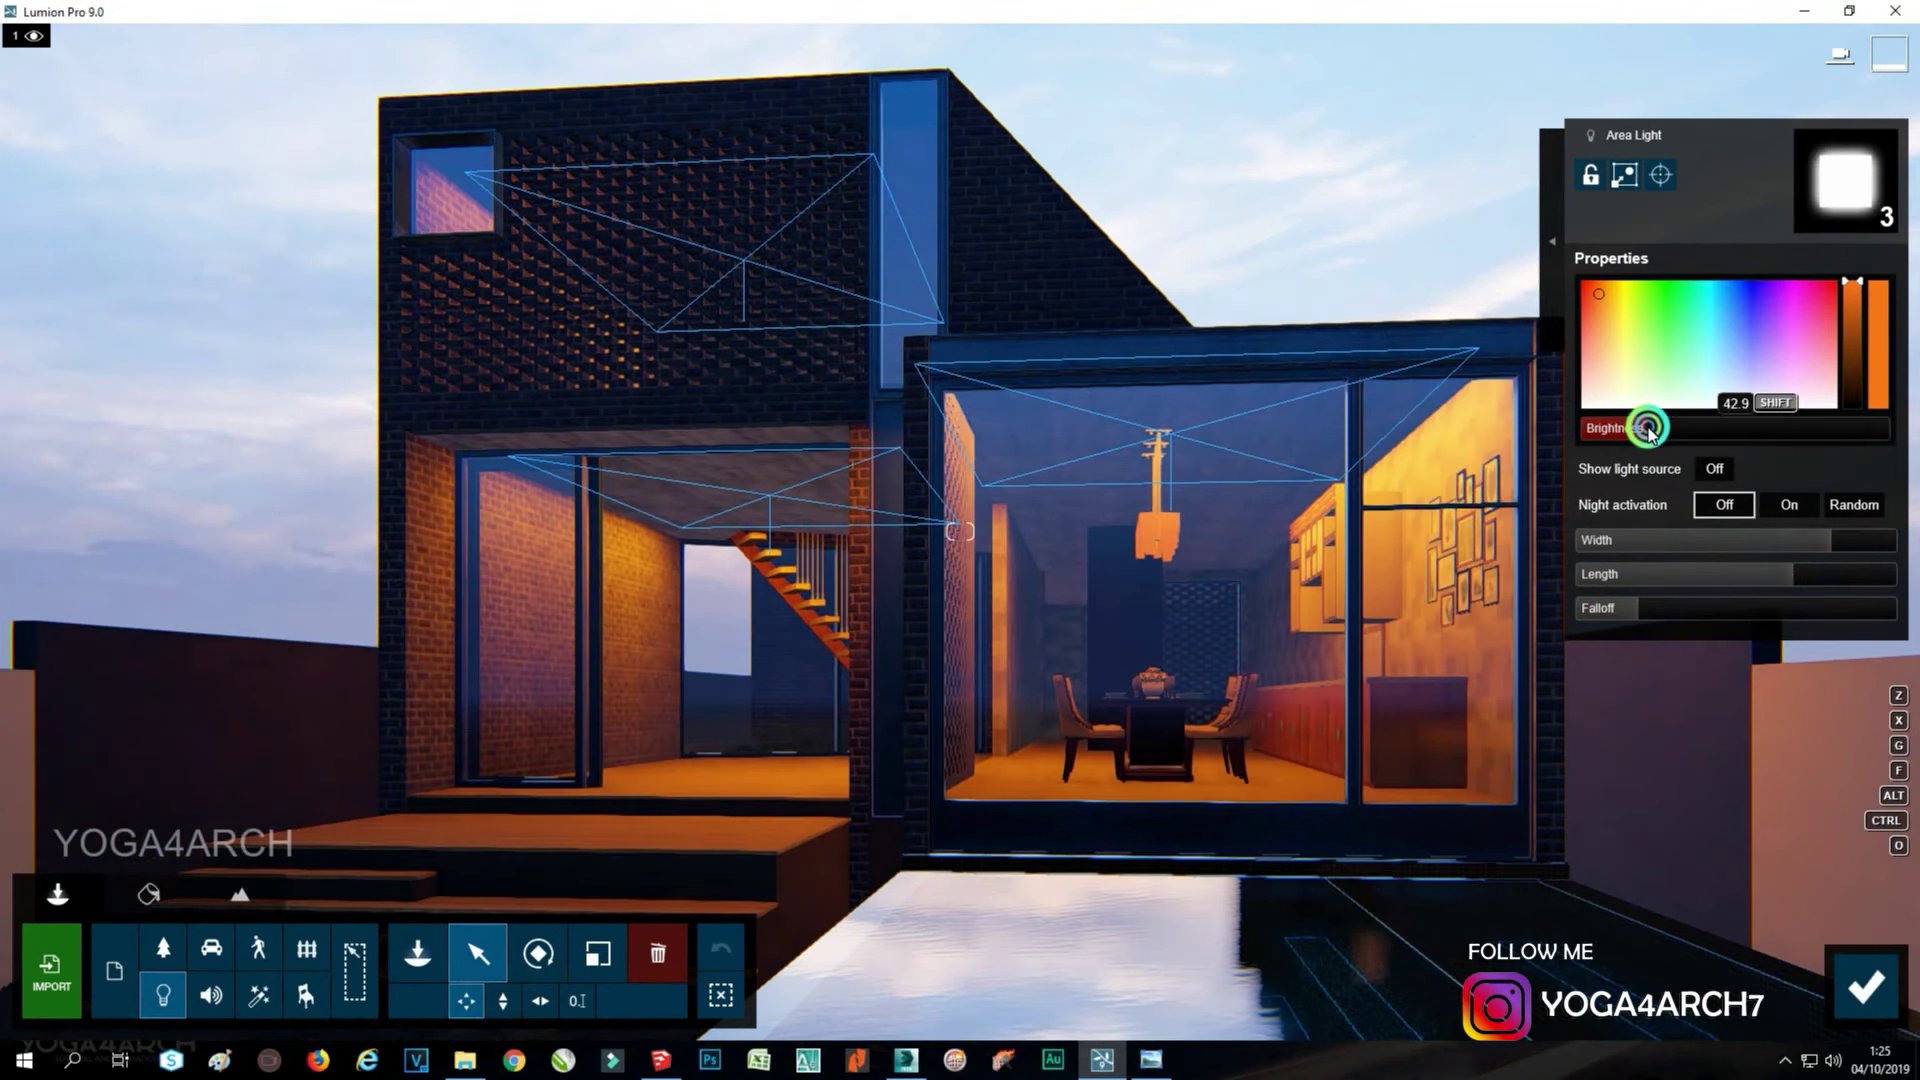
mouse_move(1654, 605)
left_mouse_down()
mouse_move(1757, 604)
mouse_move(1665, 622)
left_mouse_up()
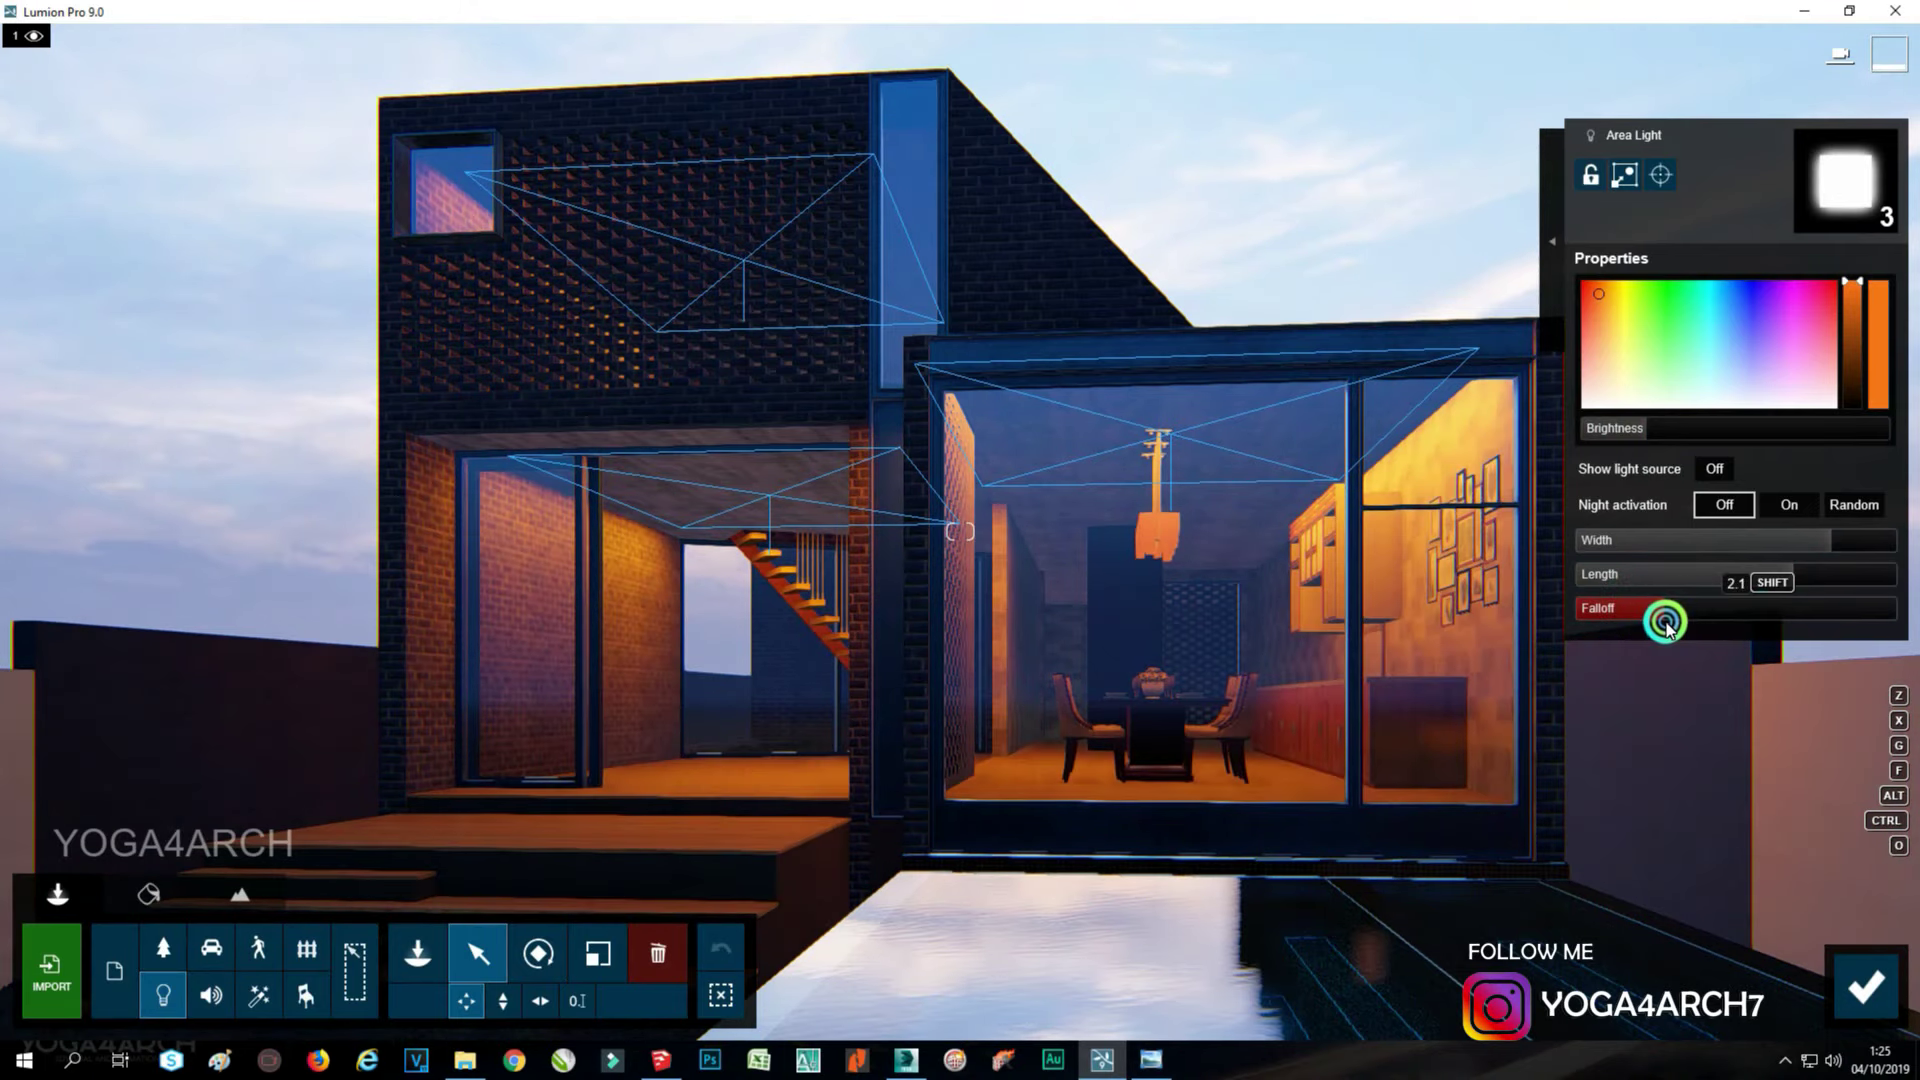
left_click(1607, 315)
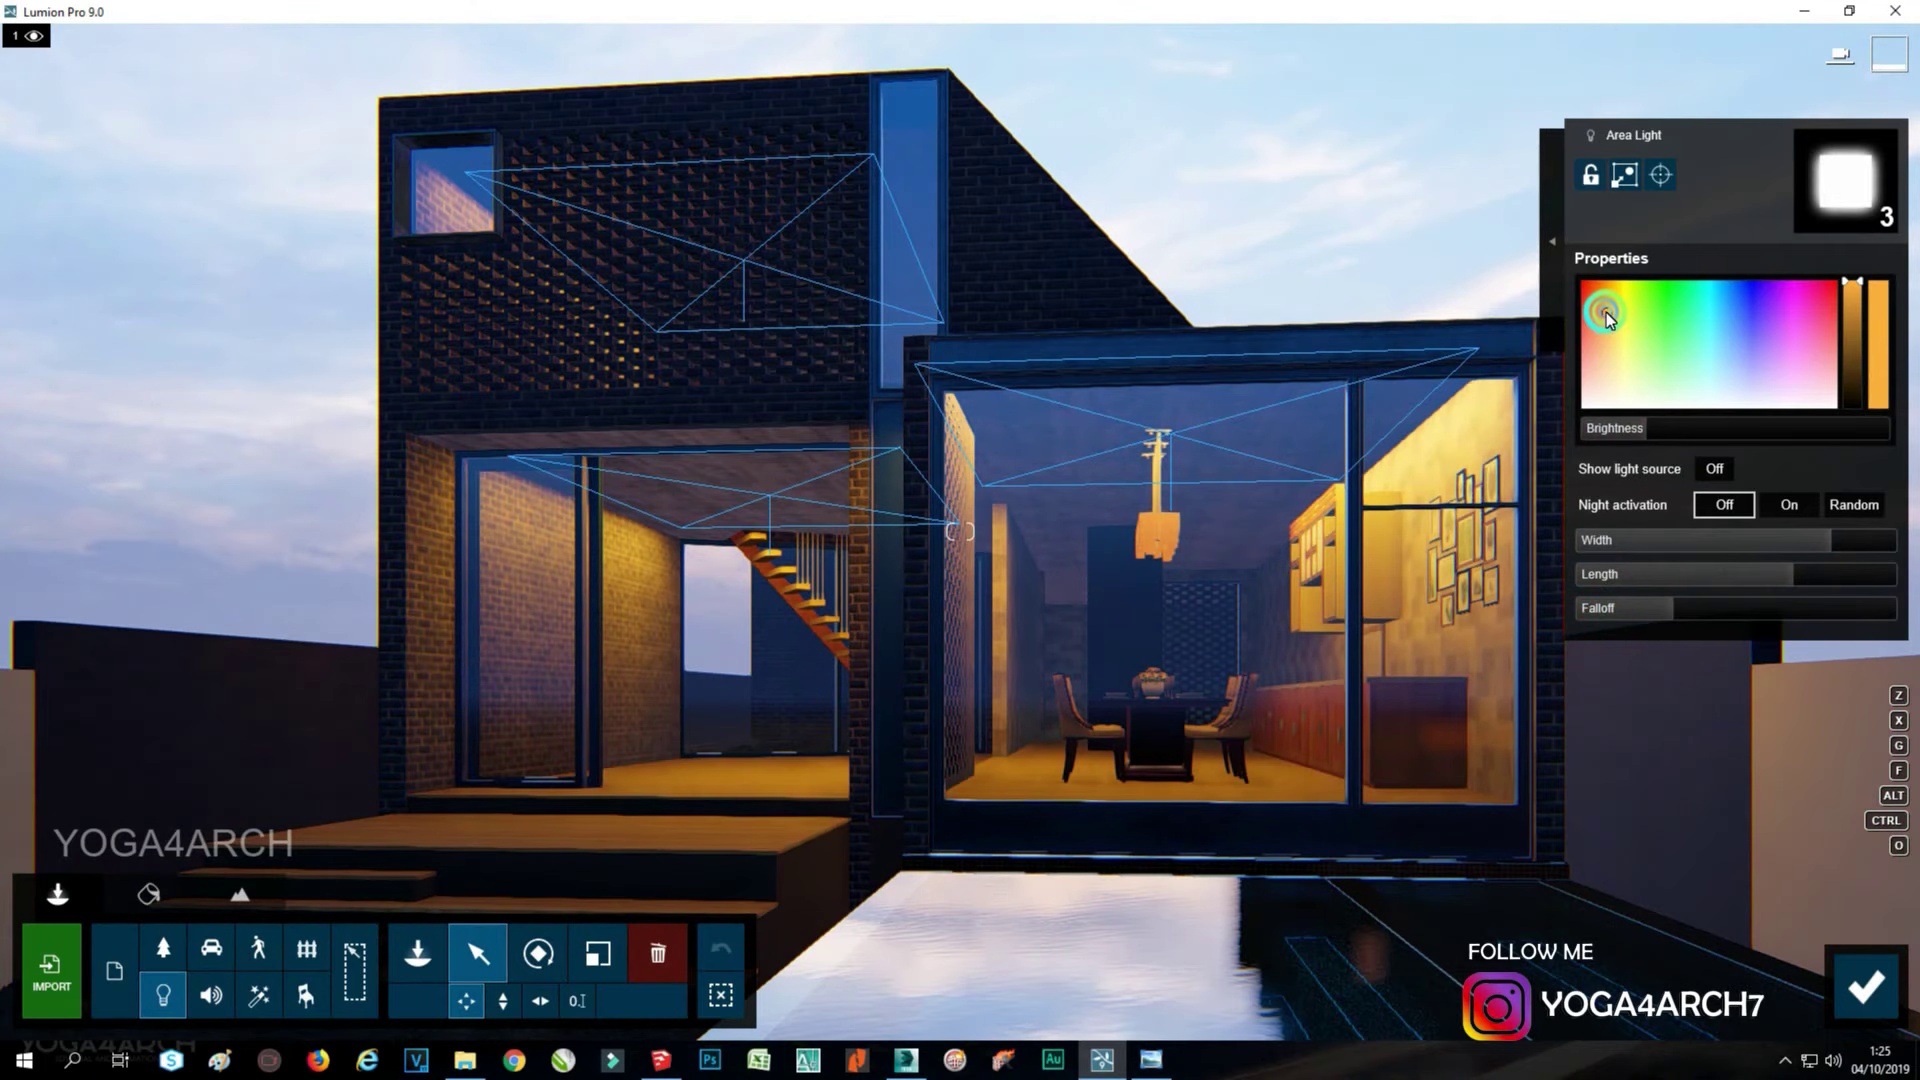
left_click_drag(1606, 318, 1604, 315)
left_click(1603, 315)
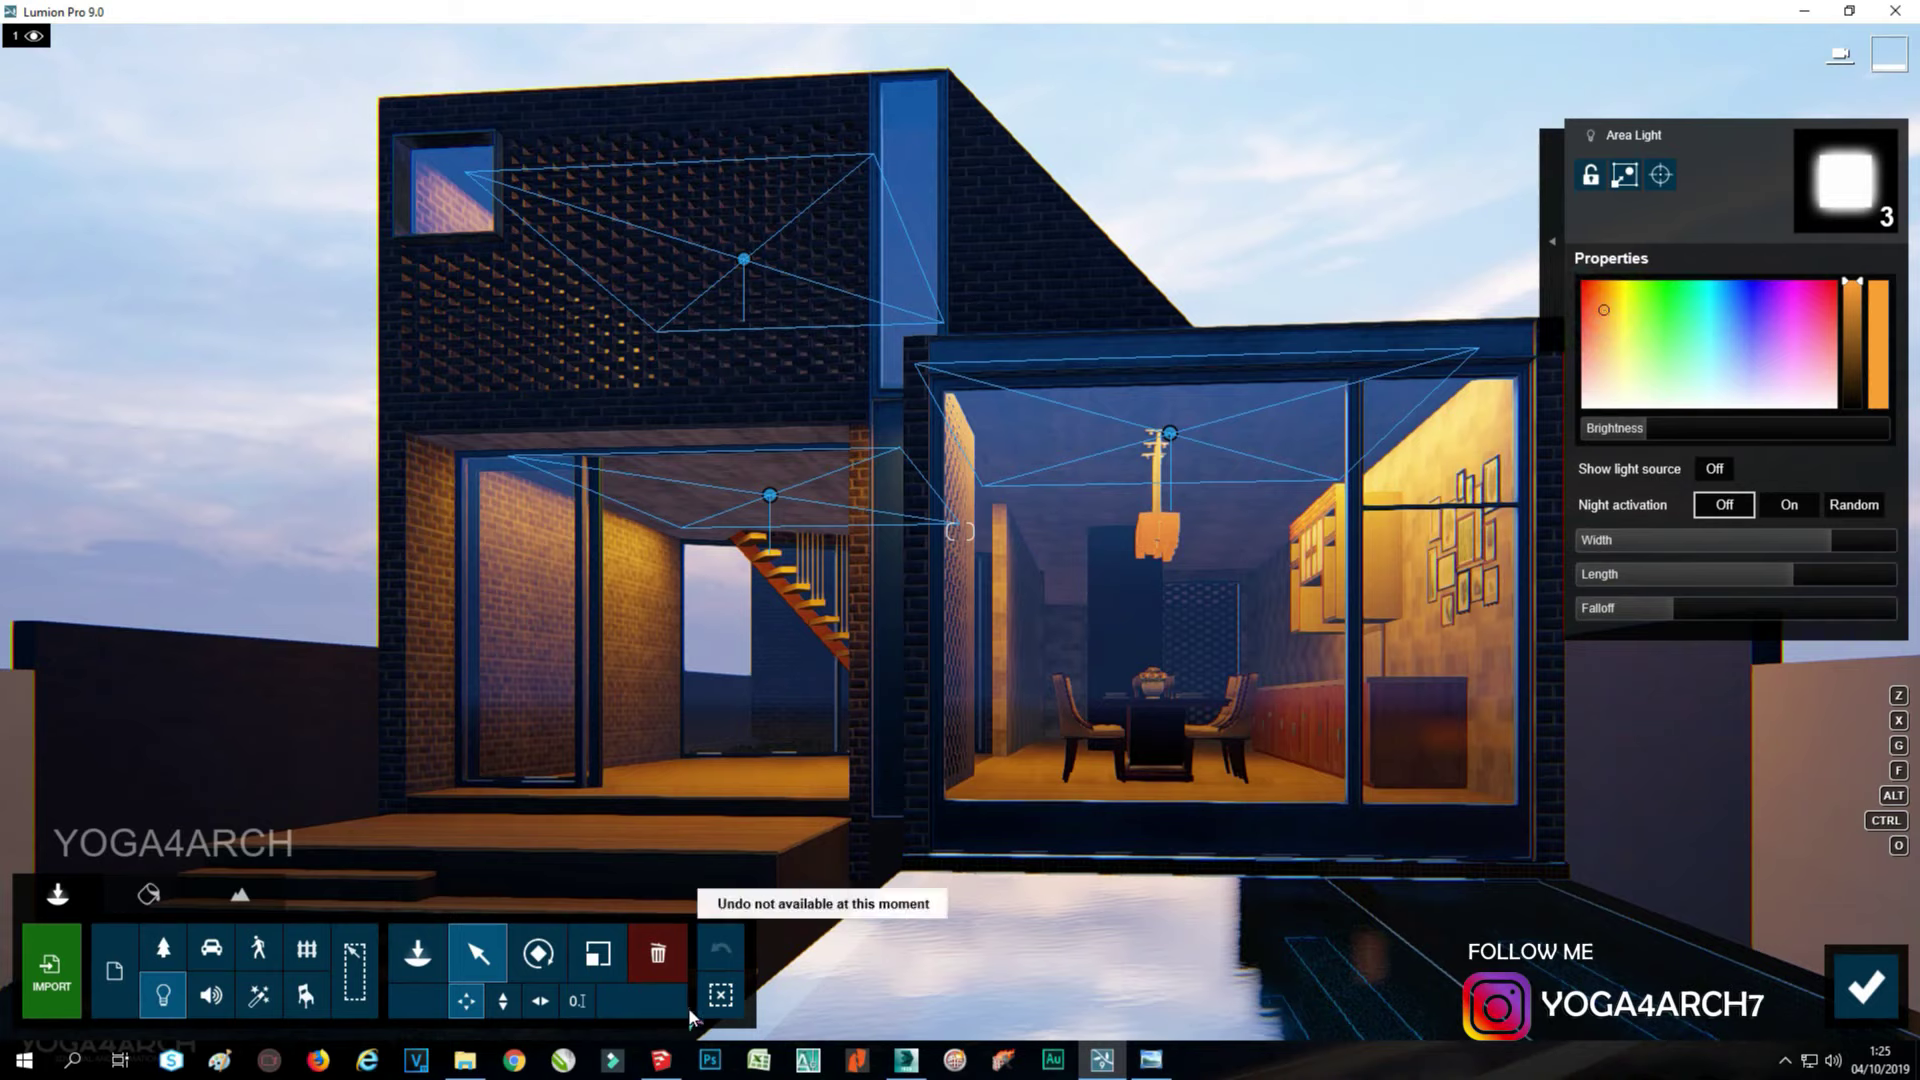
Adjust the dining-room light's length and size the upper light to about 7.8 m by 4.8 m.
left_click(721, 995)
left_click(1169, 434)
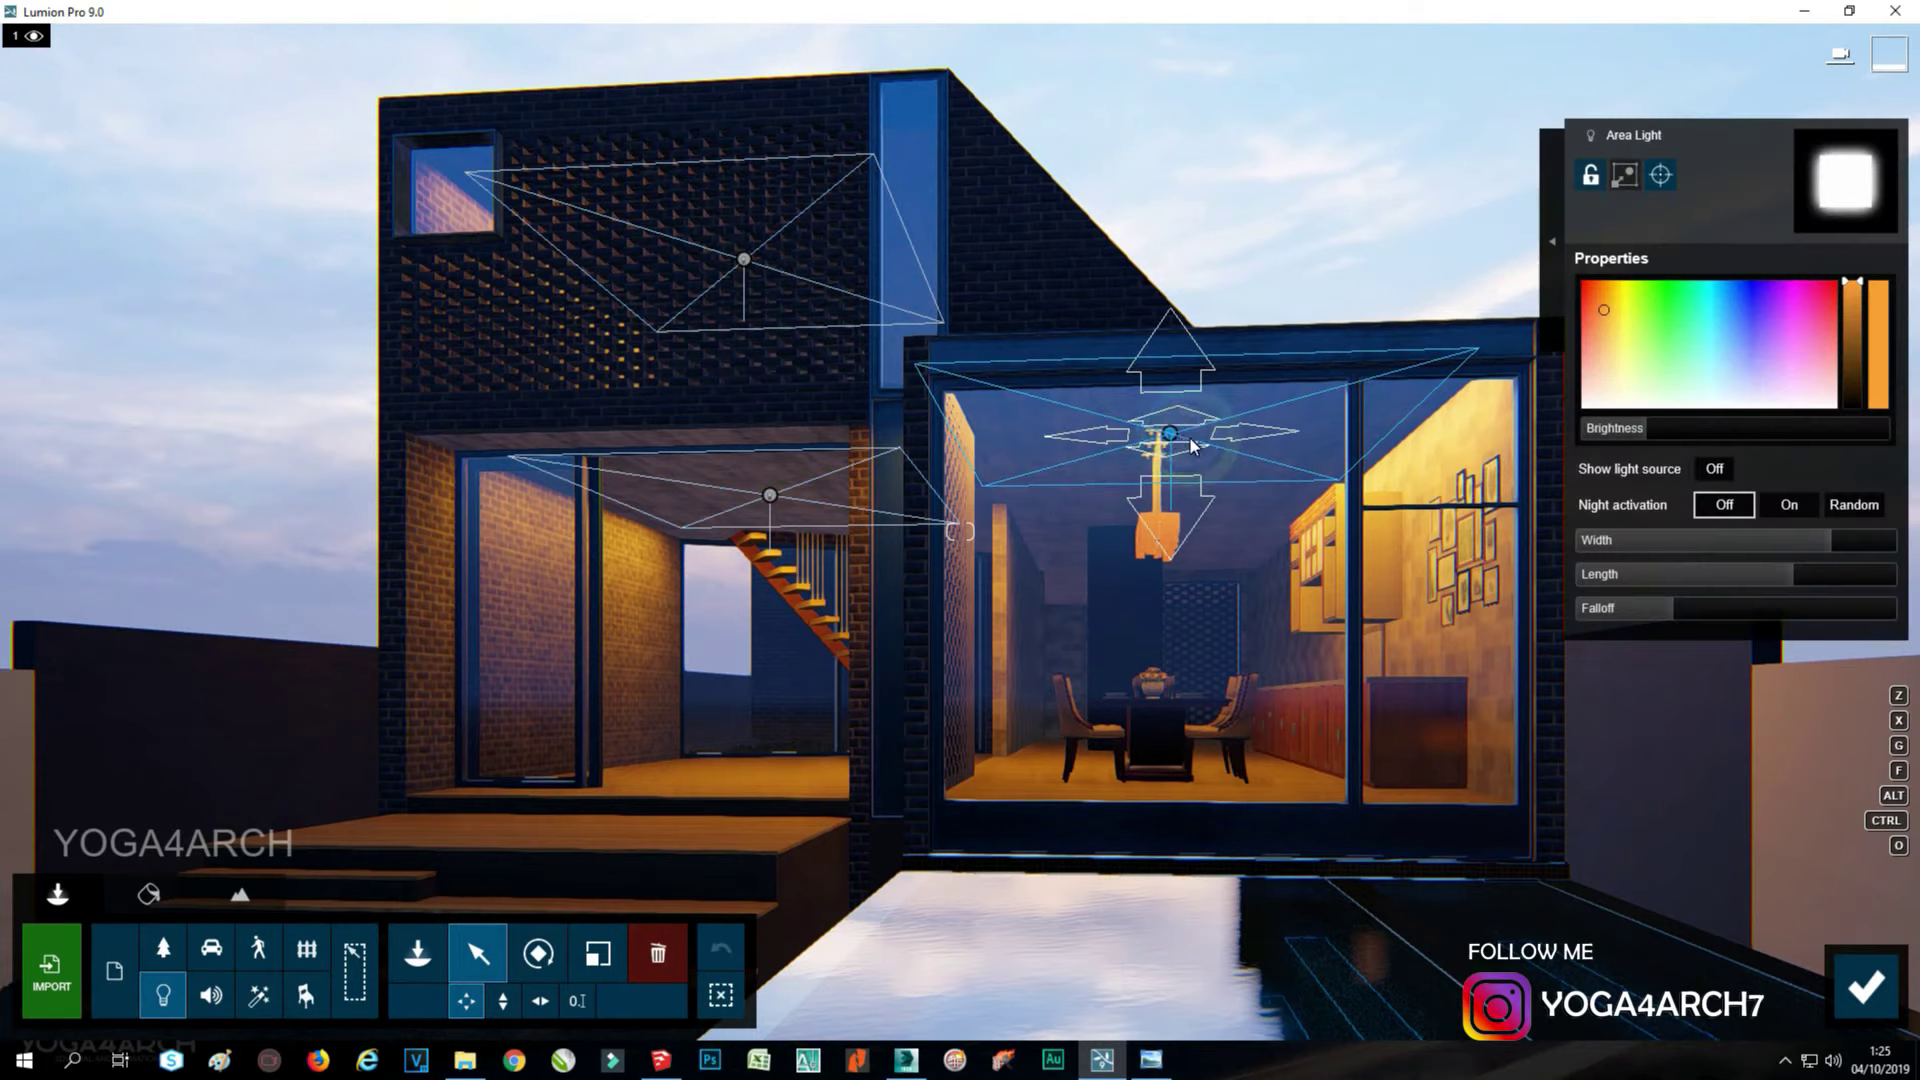
left_click_drag(1791, 575, 1779, 580)
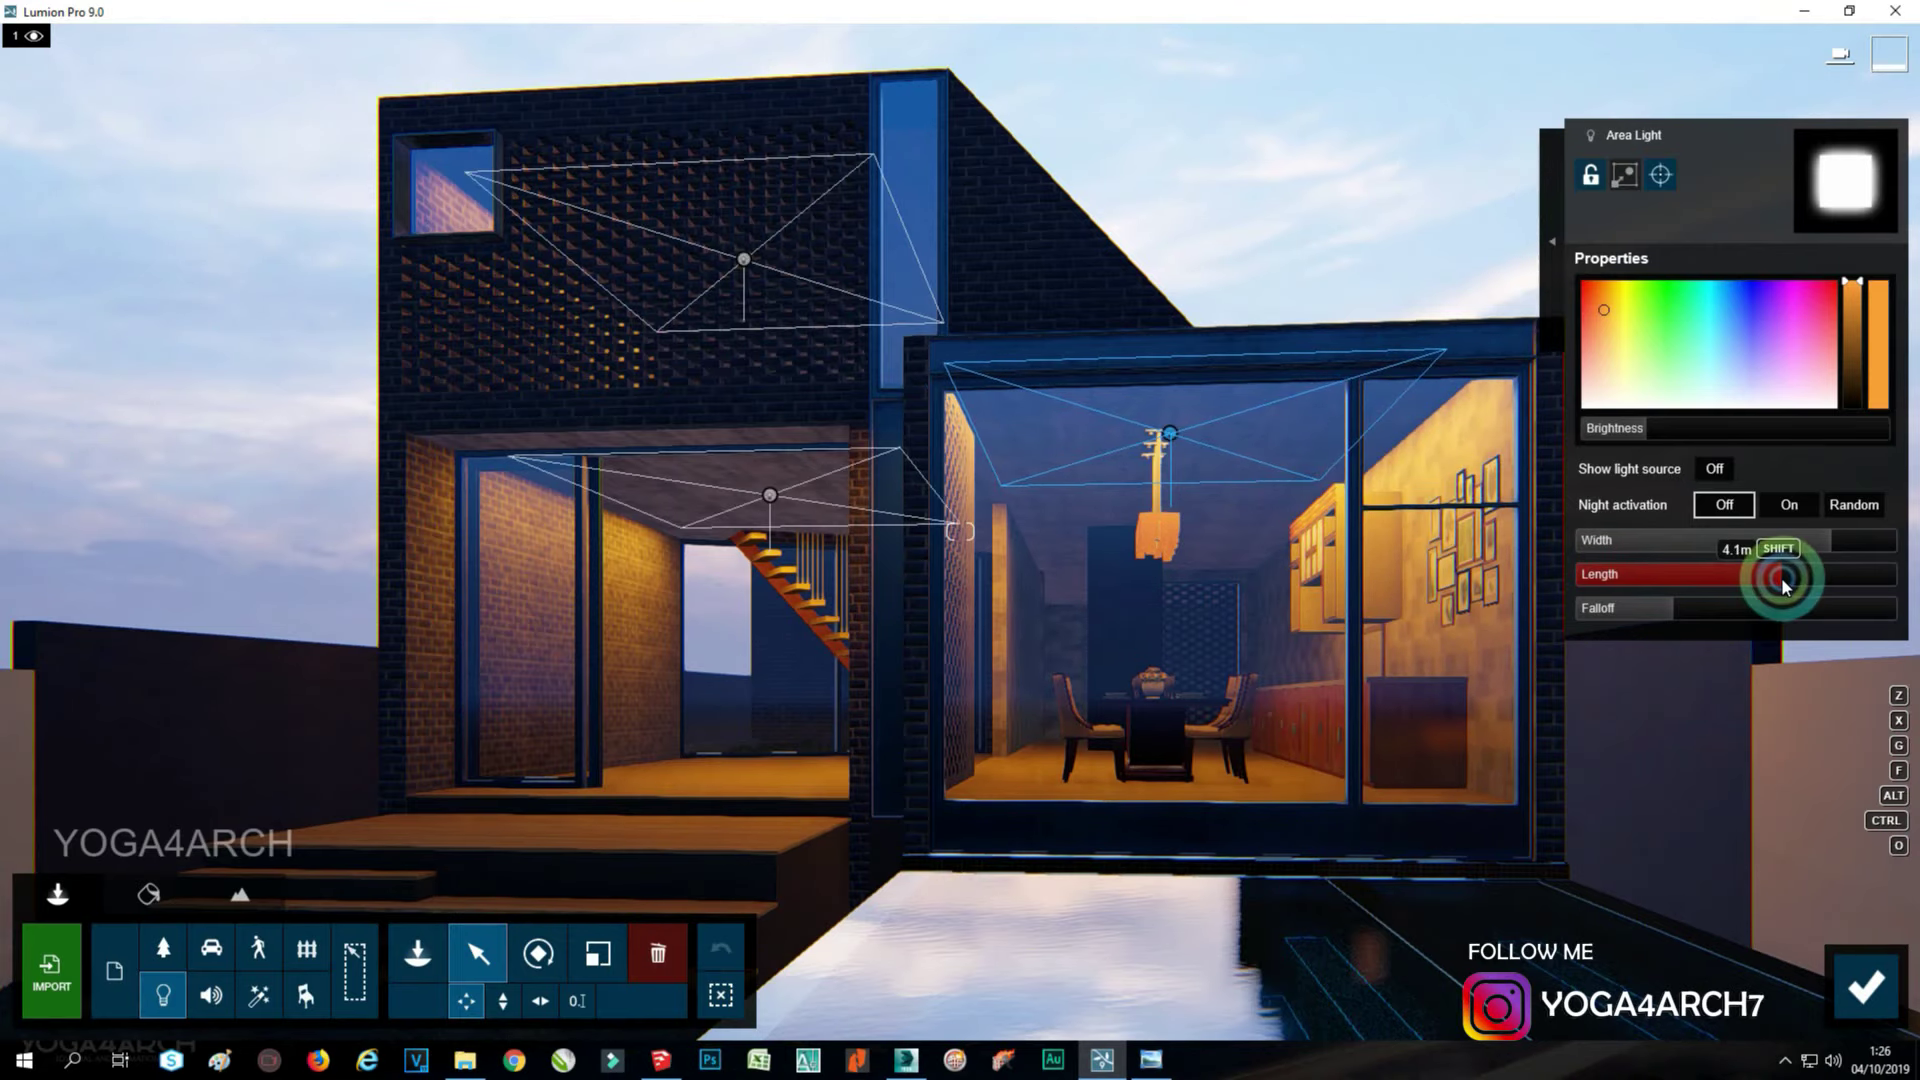
left_click(748, 262)
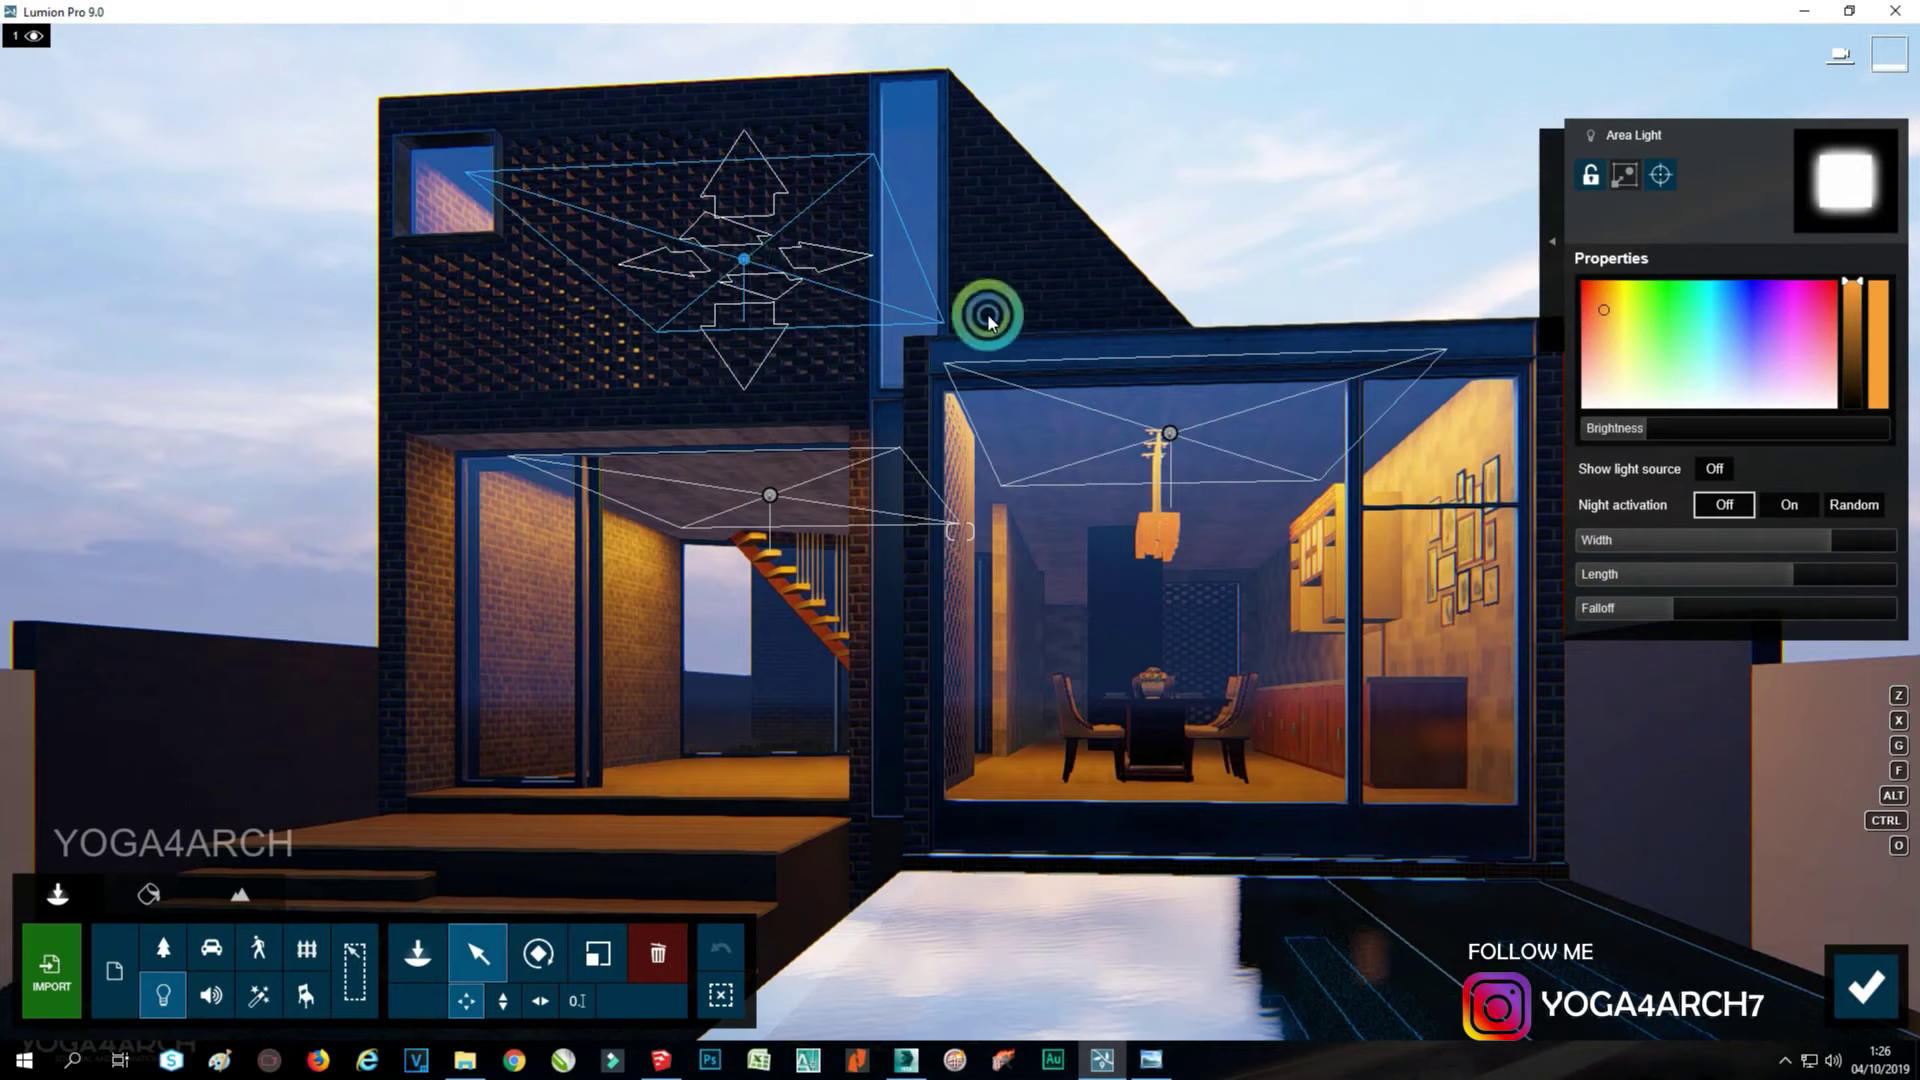
mouse_move(1779, 540)
left_mouse_down("shift")
mouse_move(1863, 546)
mouse_move(1800, 572)
left_mouse_up("shift")
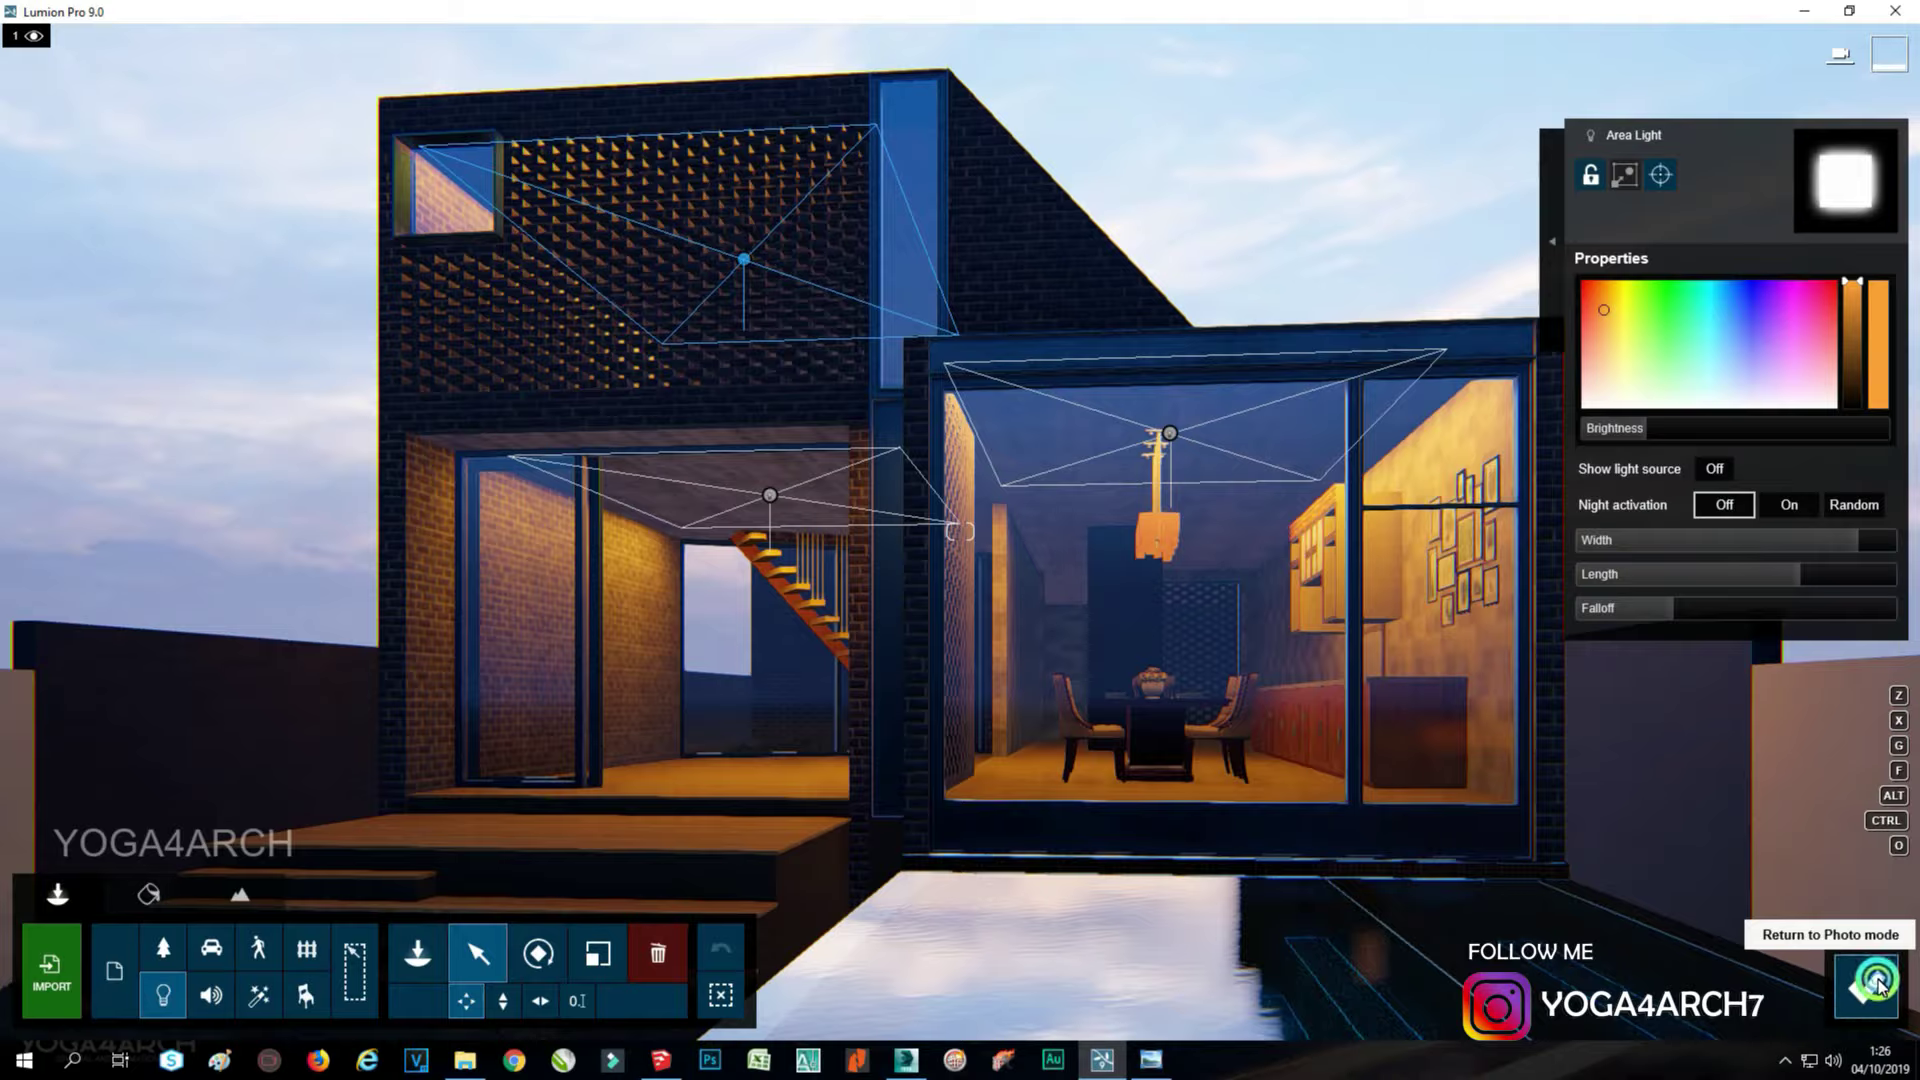
left_click(1870, 925)
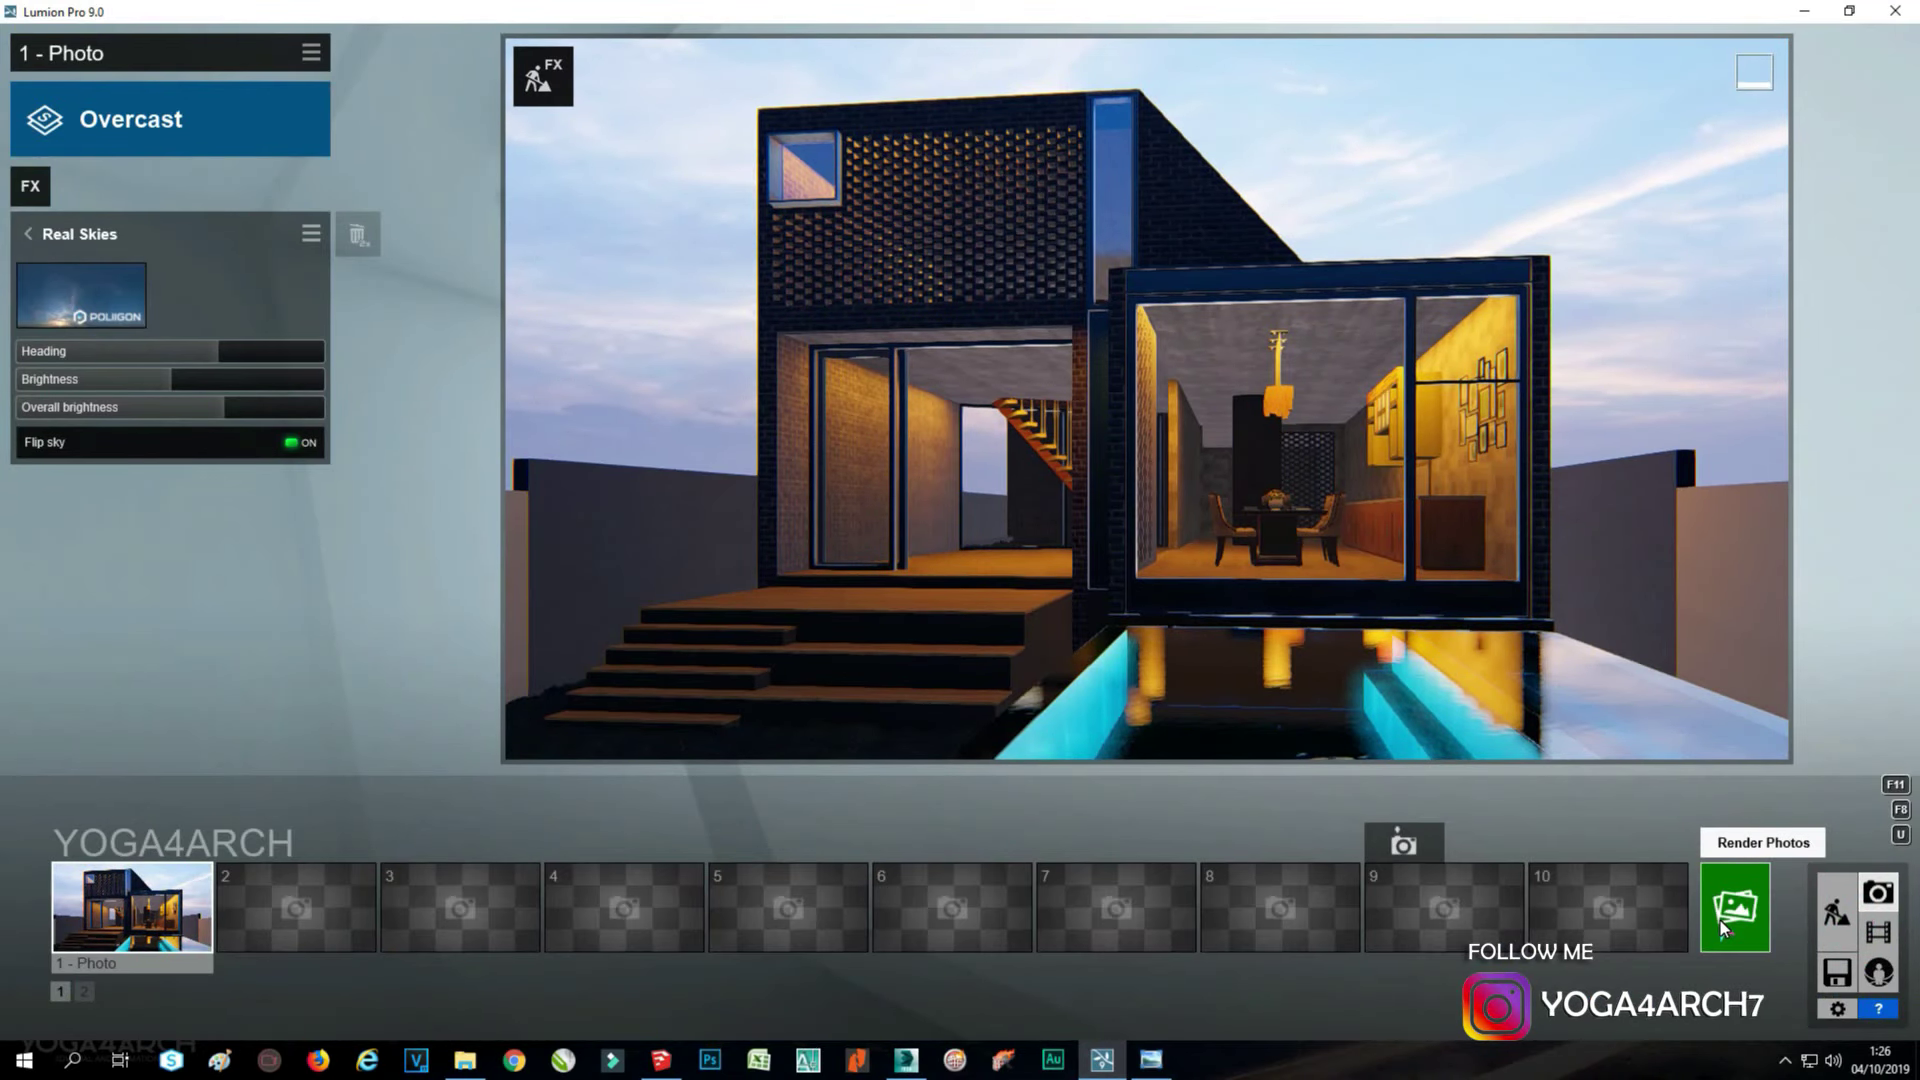
Tint the Nice Pool water a greyer blue in the Material Editor and save it.
left_click(1163, 1063)
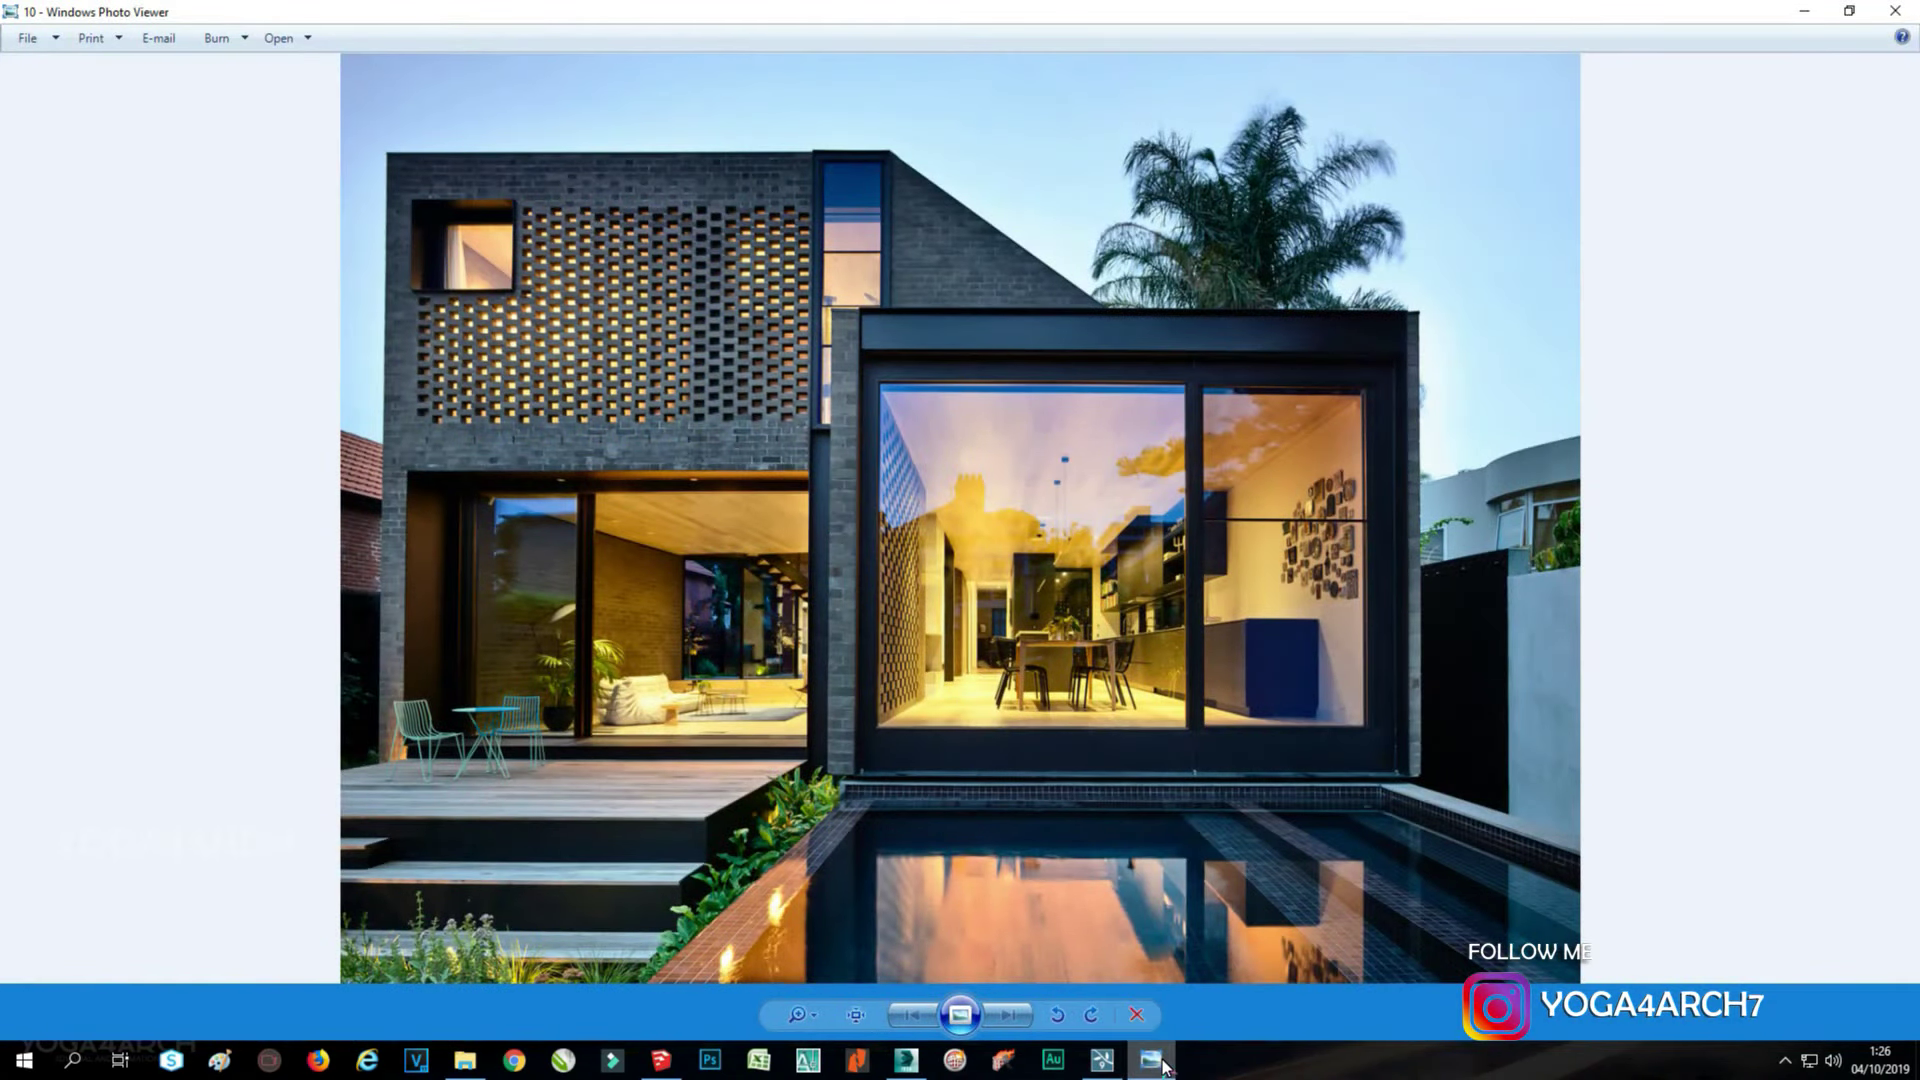
left_click(1163, 1064)
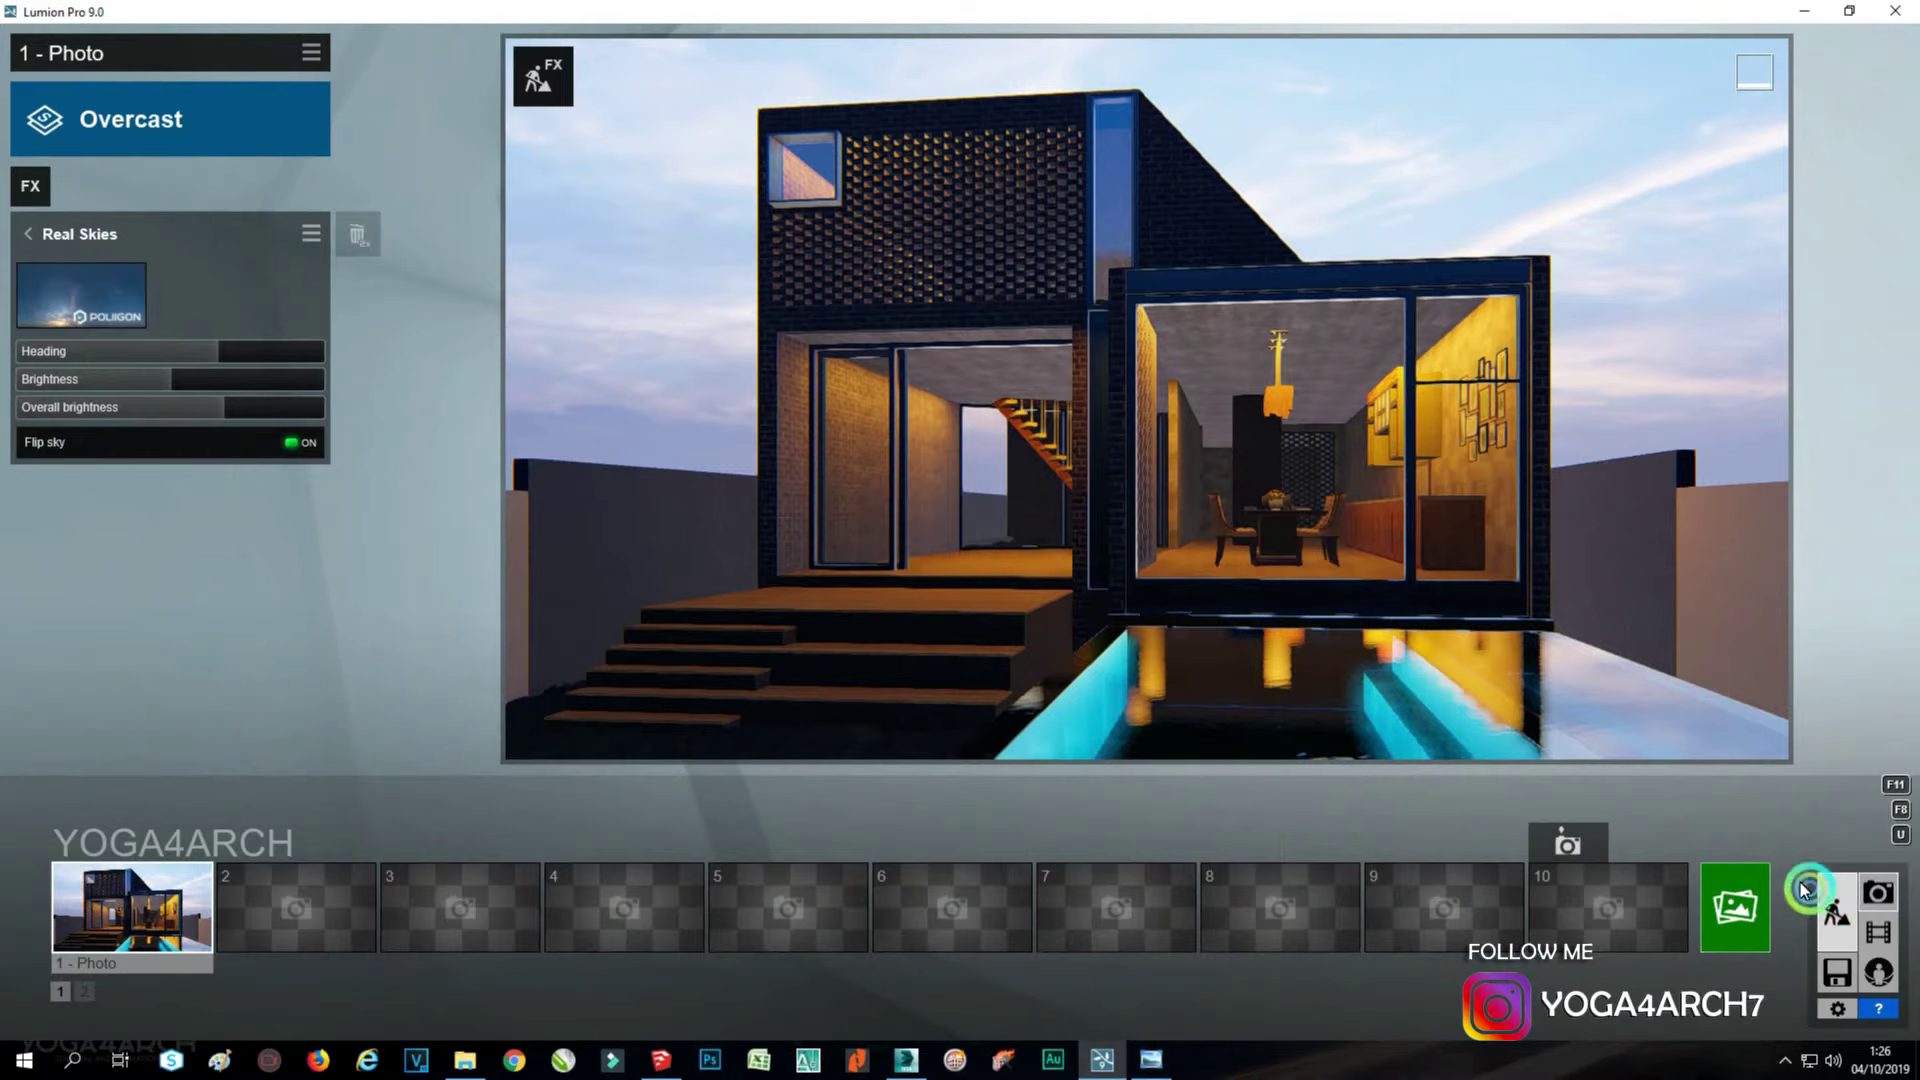
left_click(1836, 910)
left_click(148, 893)
left_click(1243, 888)
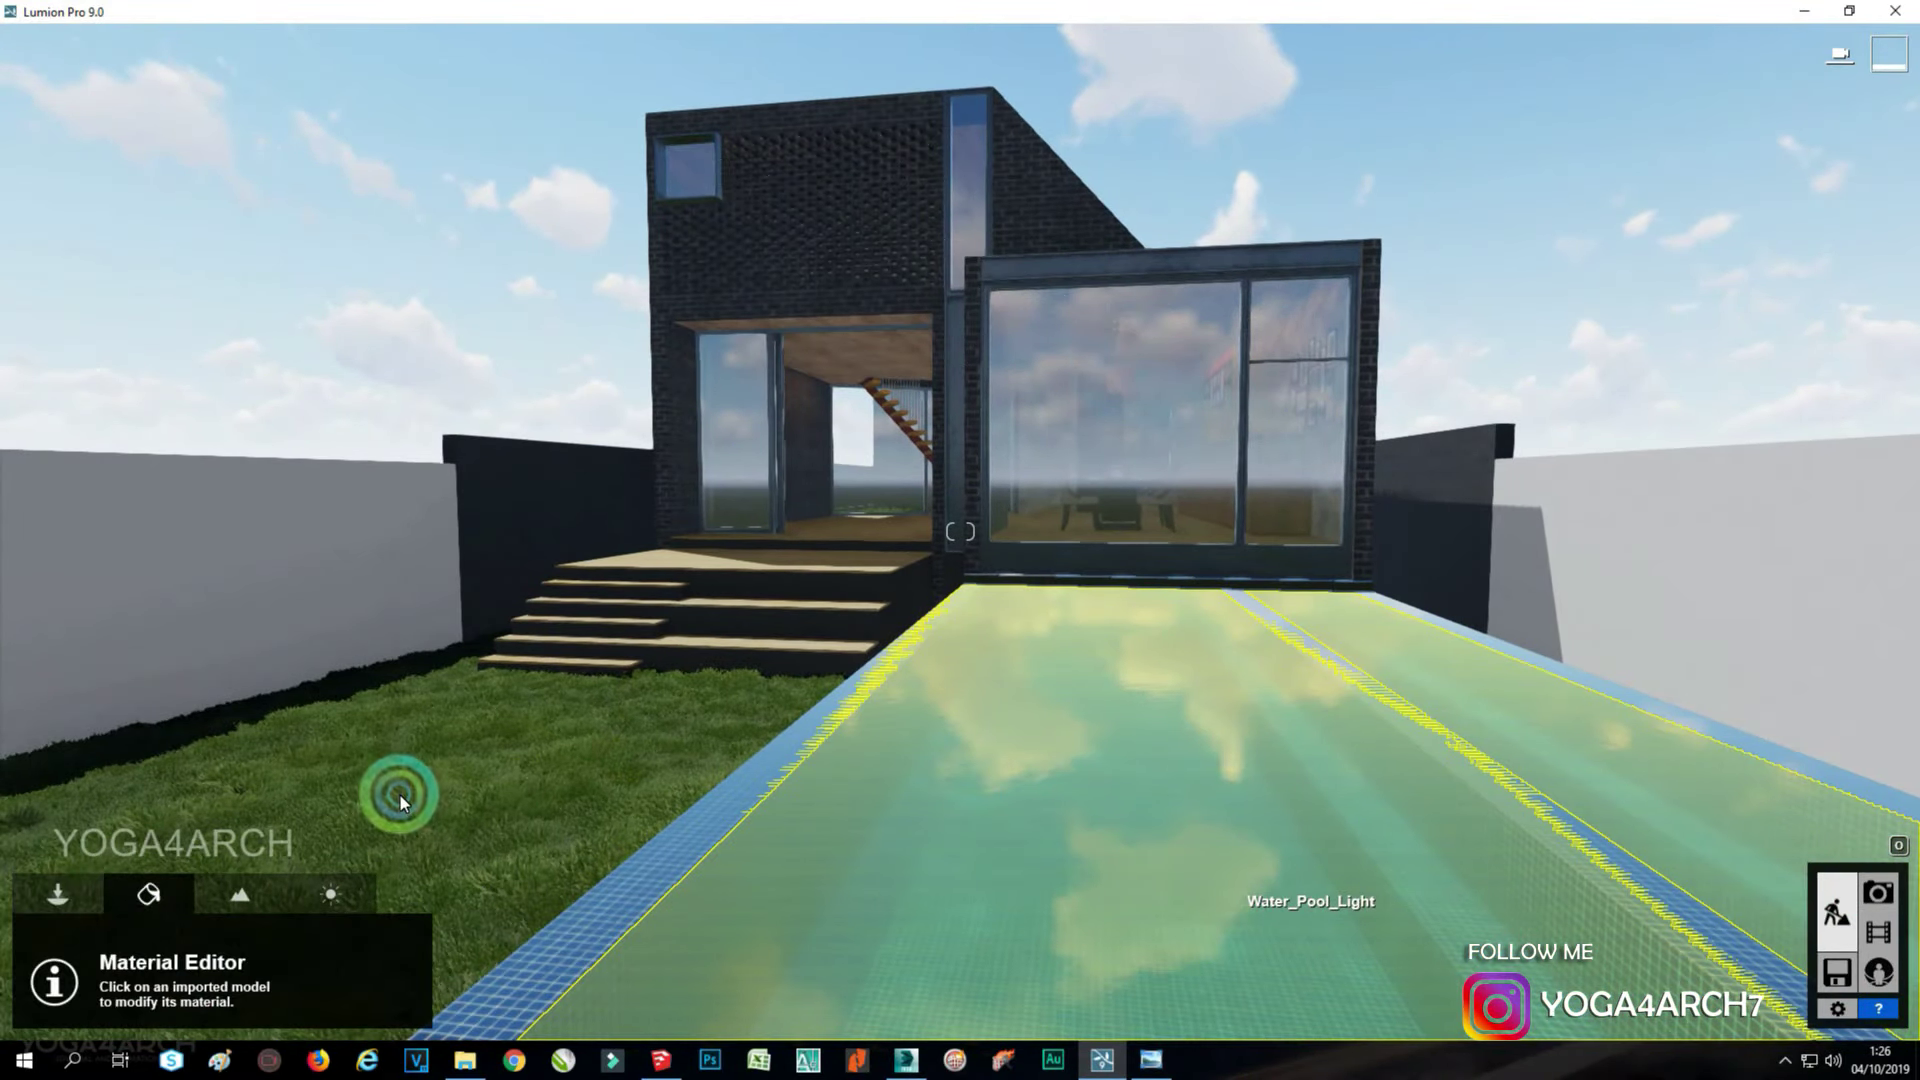
left_click(103, 760)
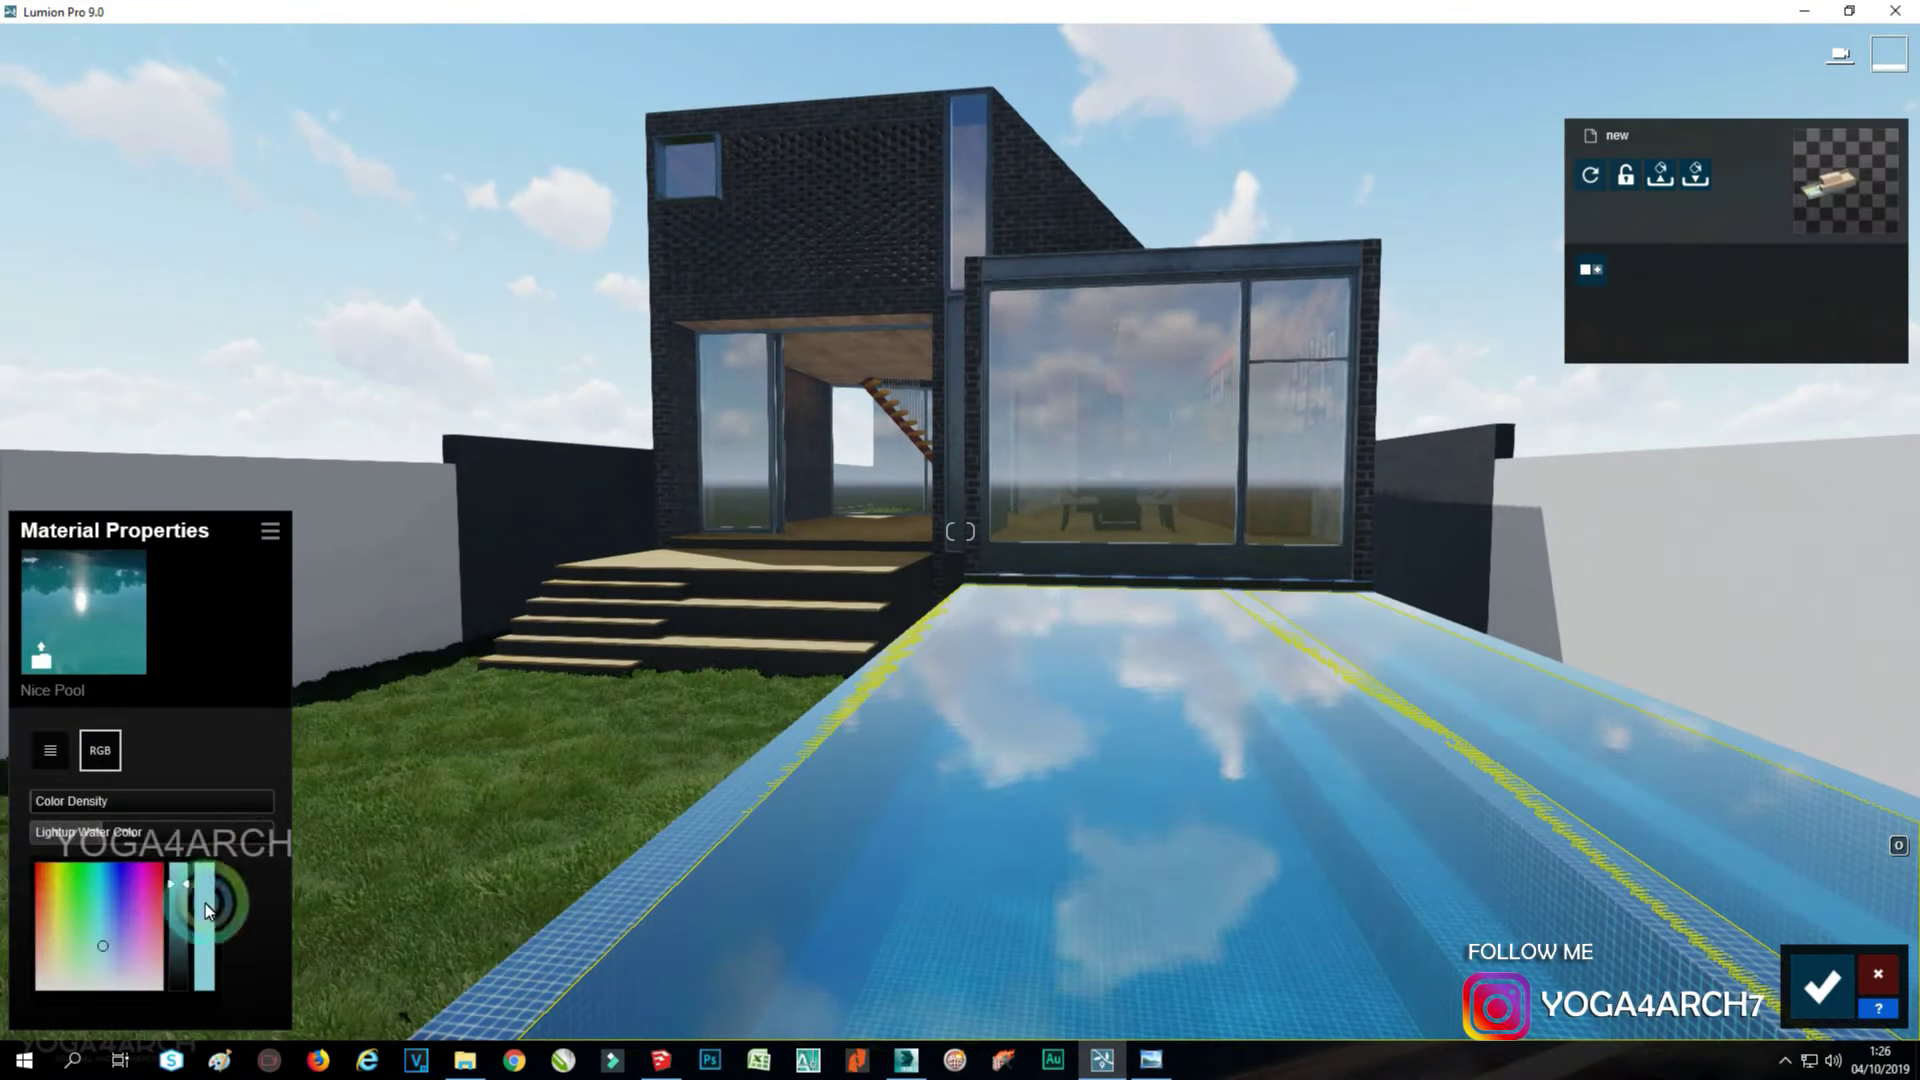
left_click_drag(206, 903, 190, 880)
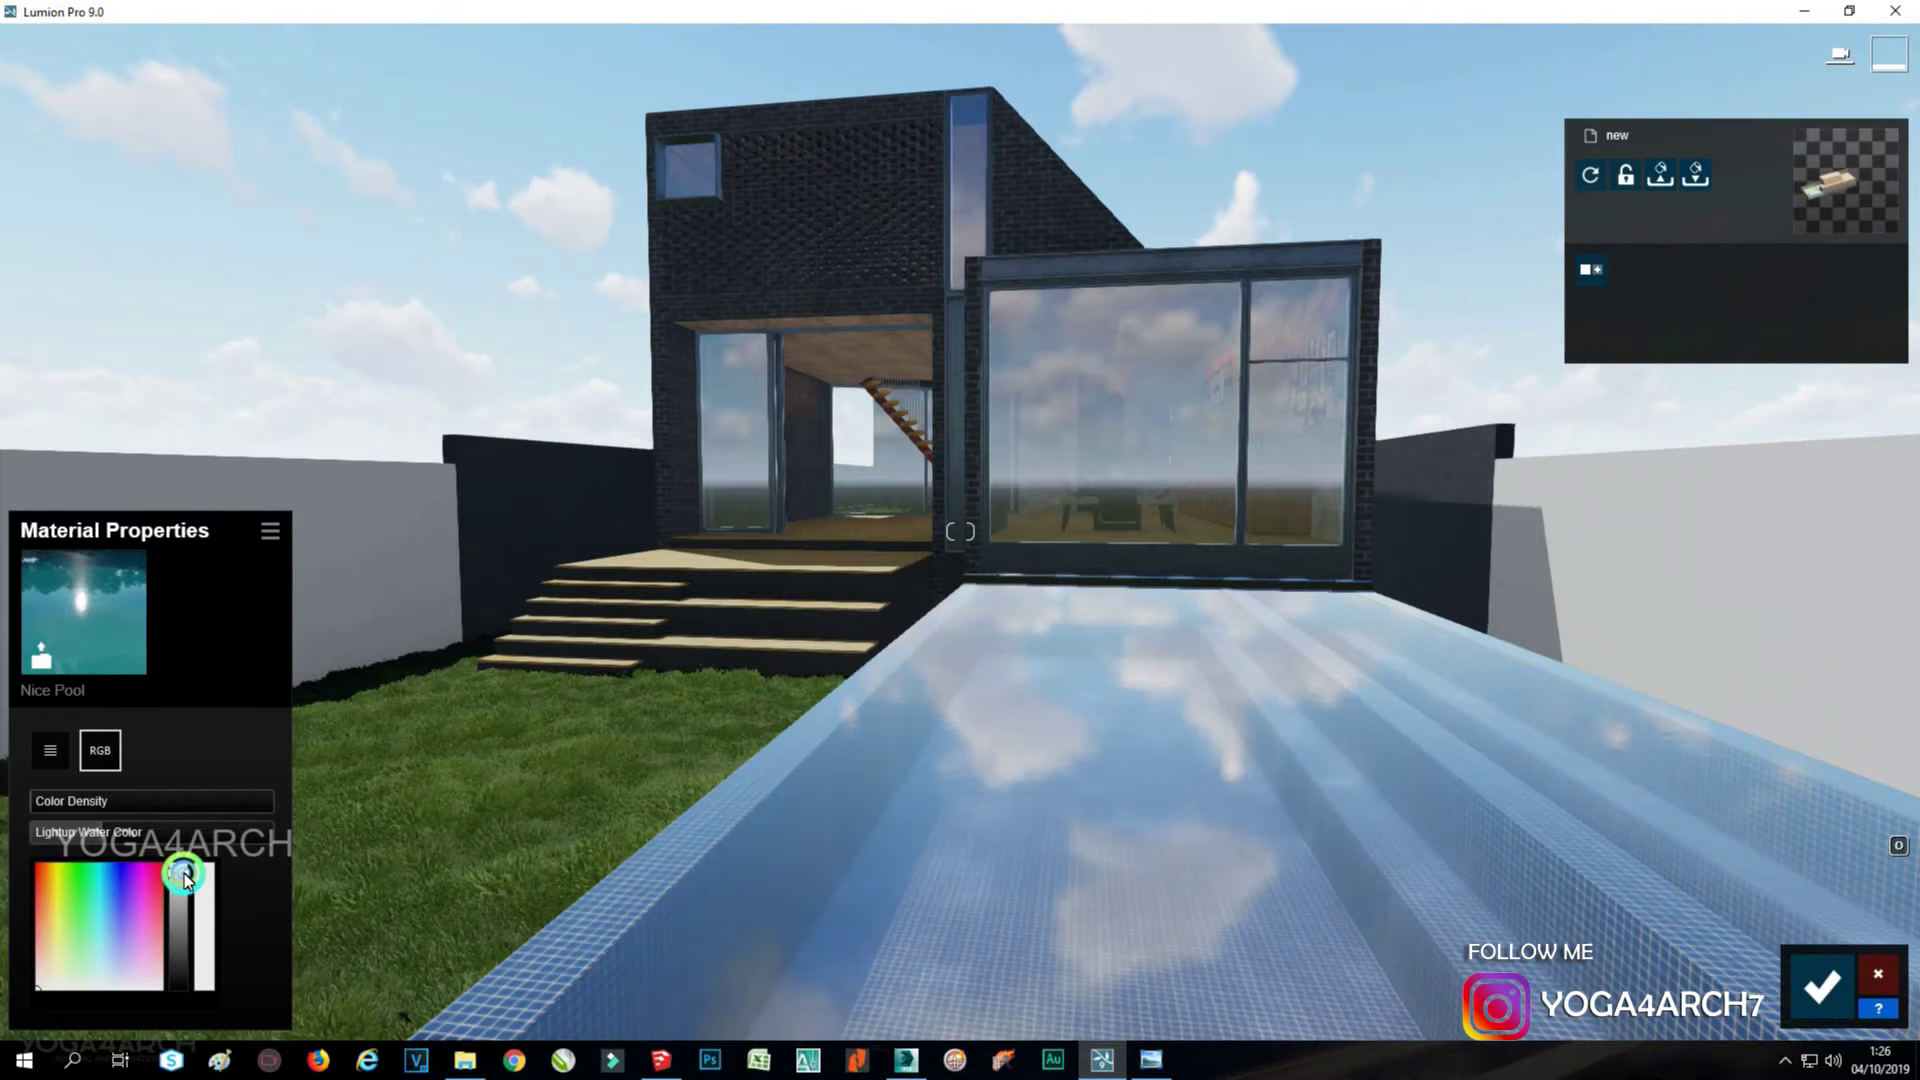
left_click(1821, 987)
Render Photo 1 at 3840x2160 print size, overwriting the existing file.
left_click(1879, 895)
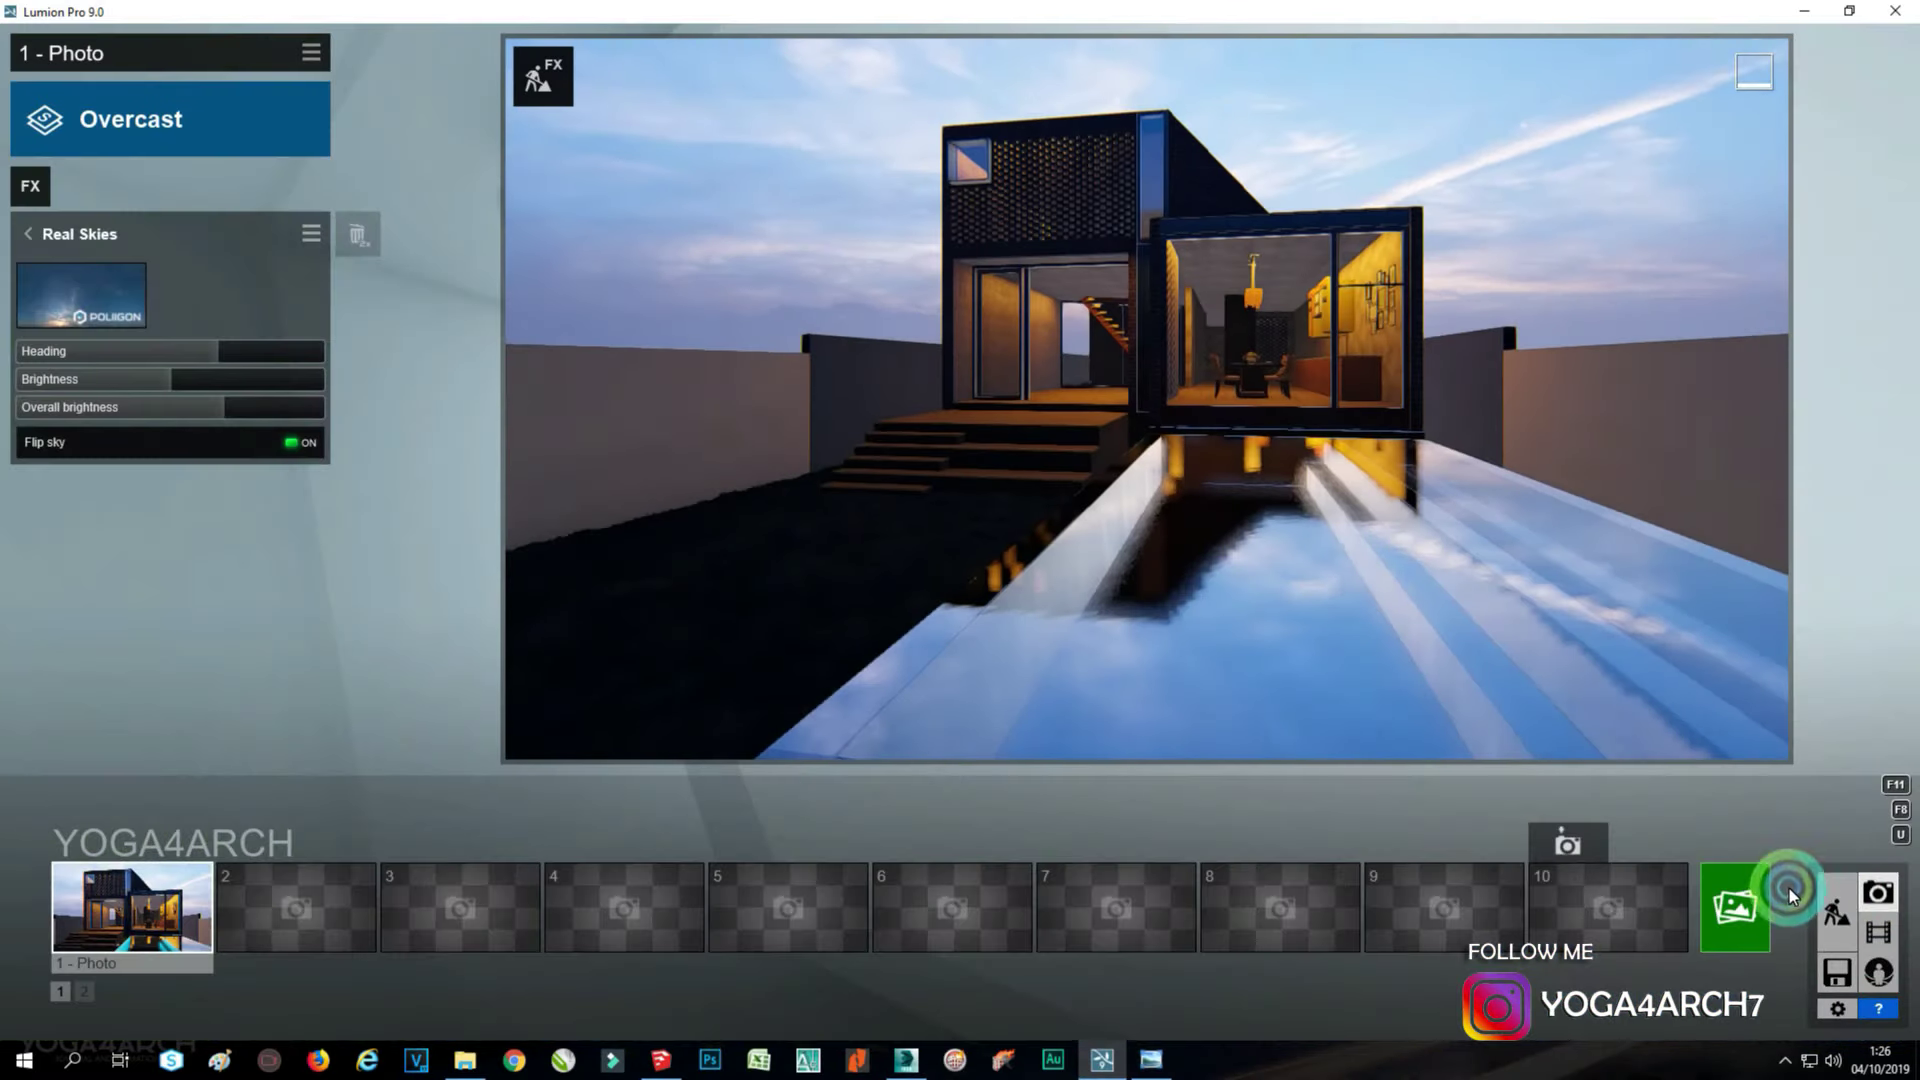
left_click(140, 905)
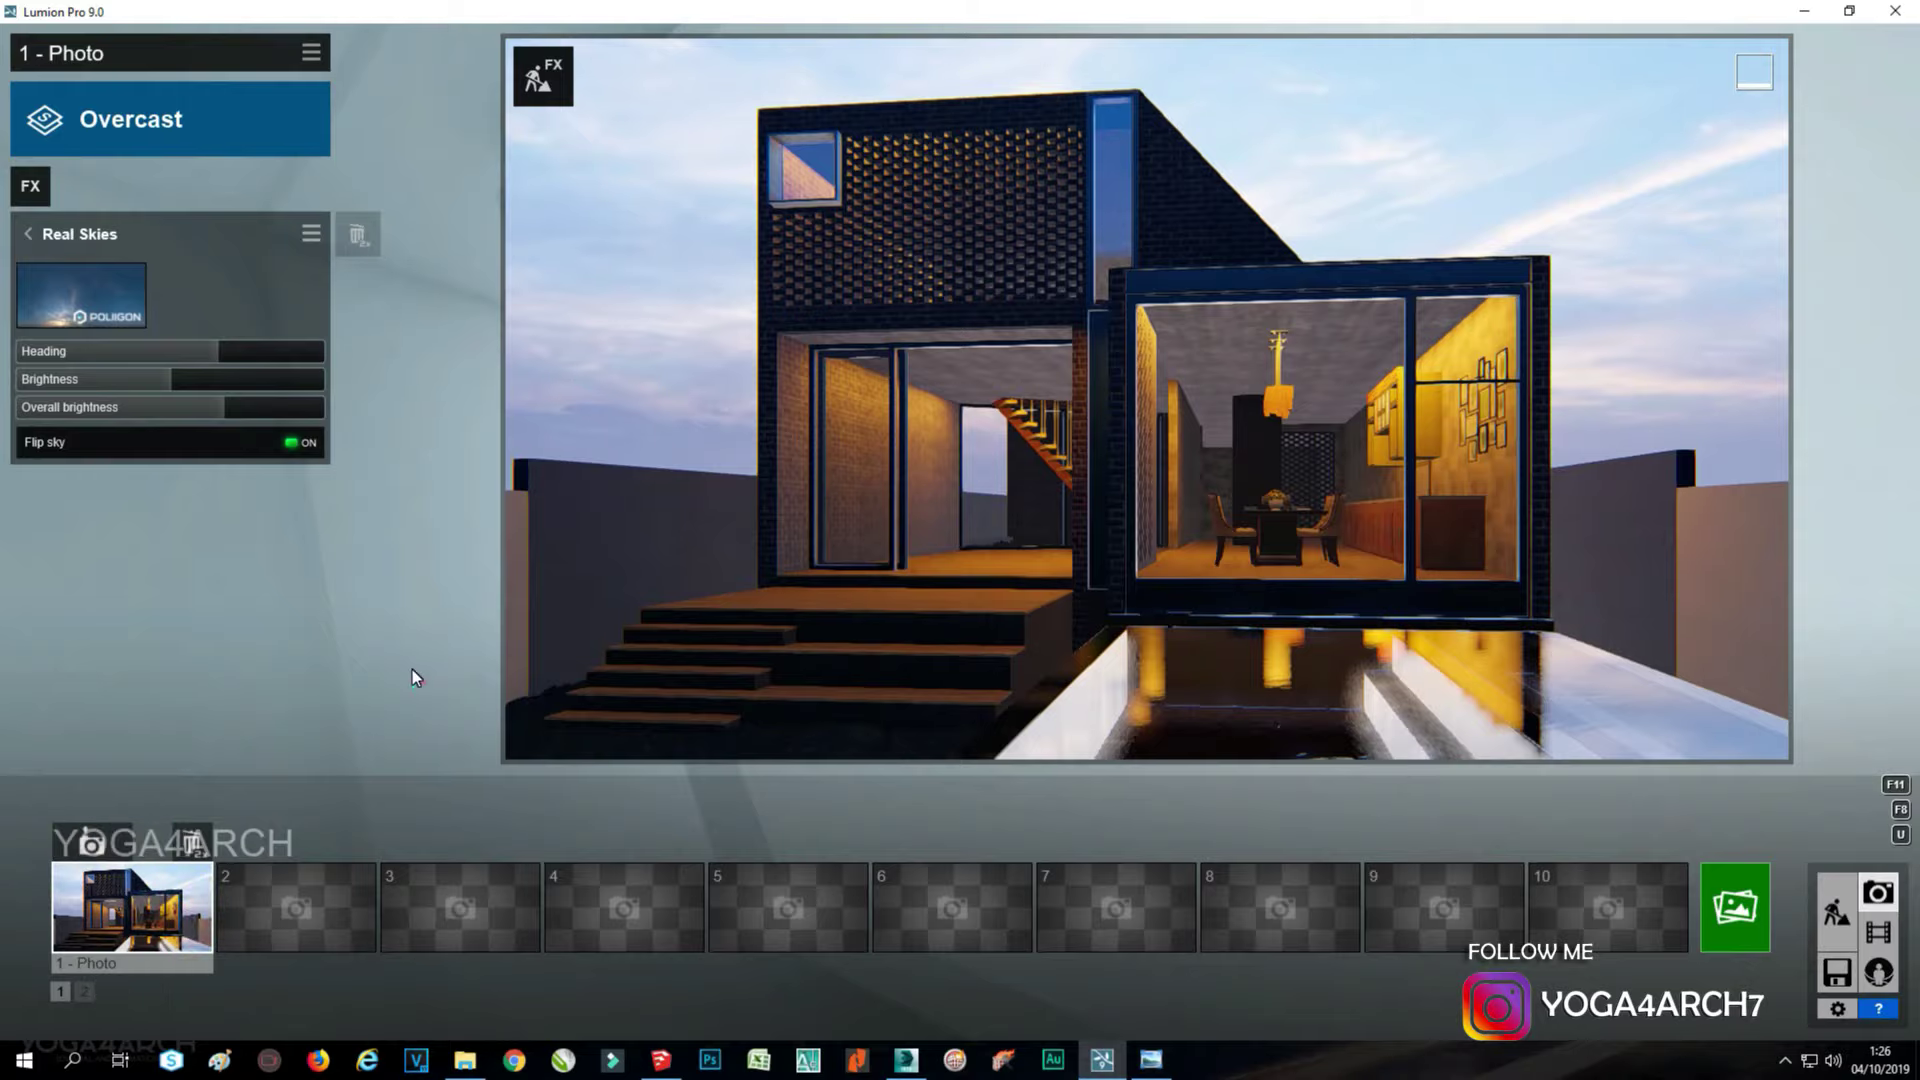
left_click(1730, 920)
left_click(960, 793)
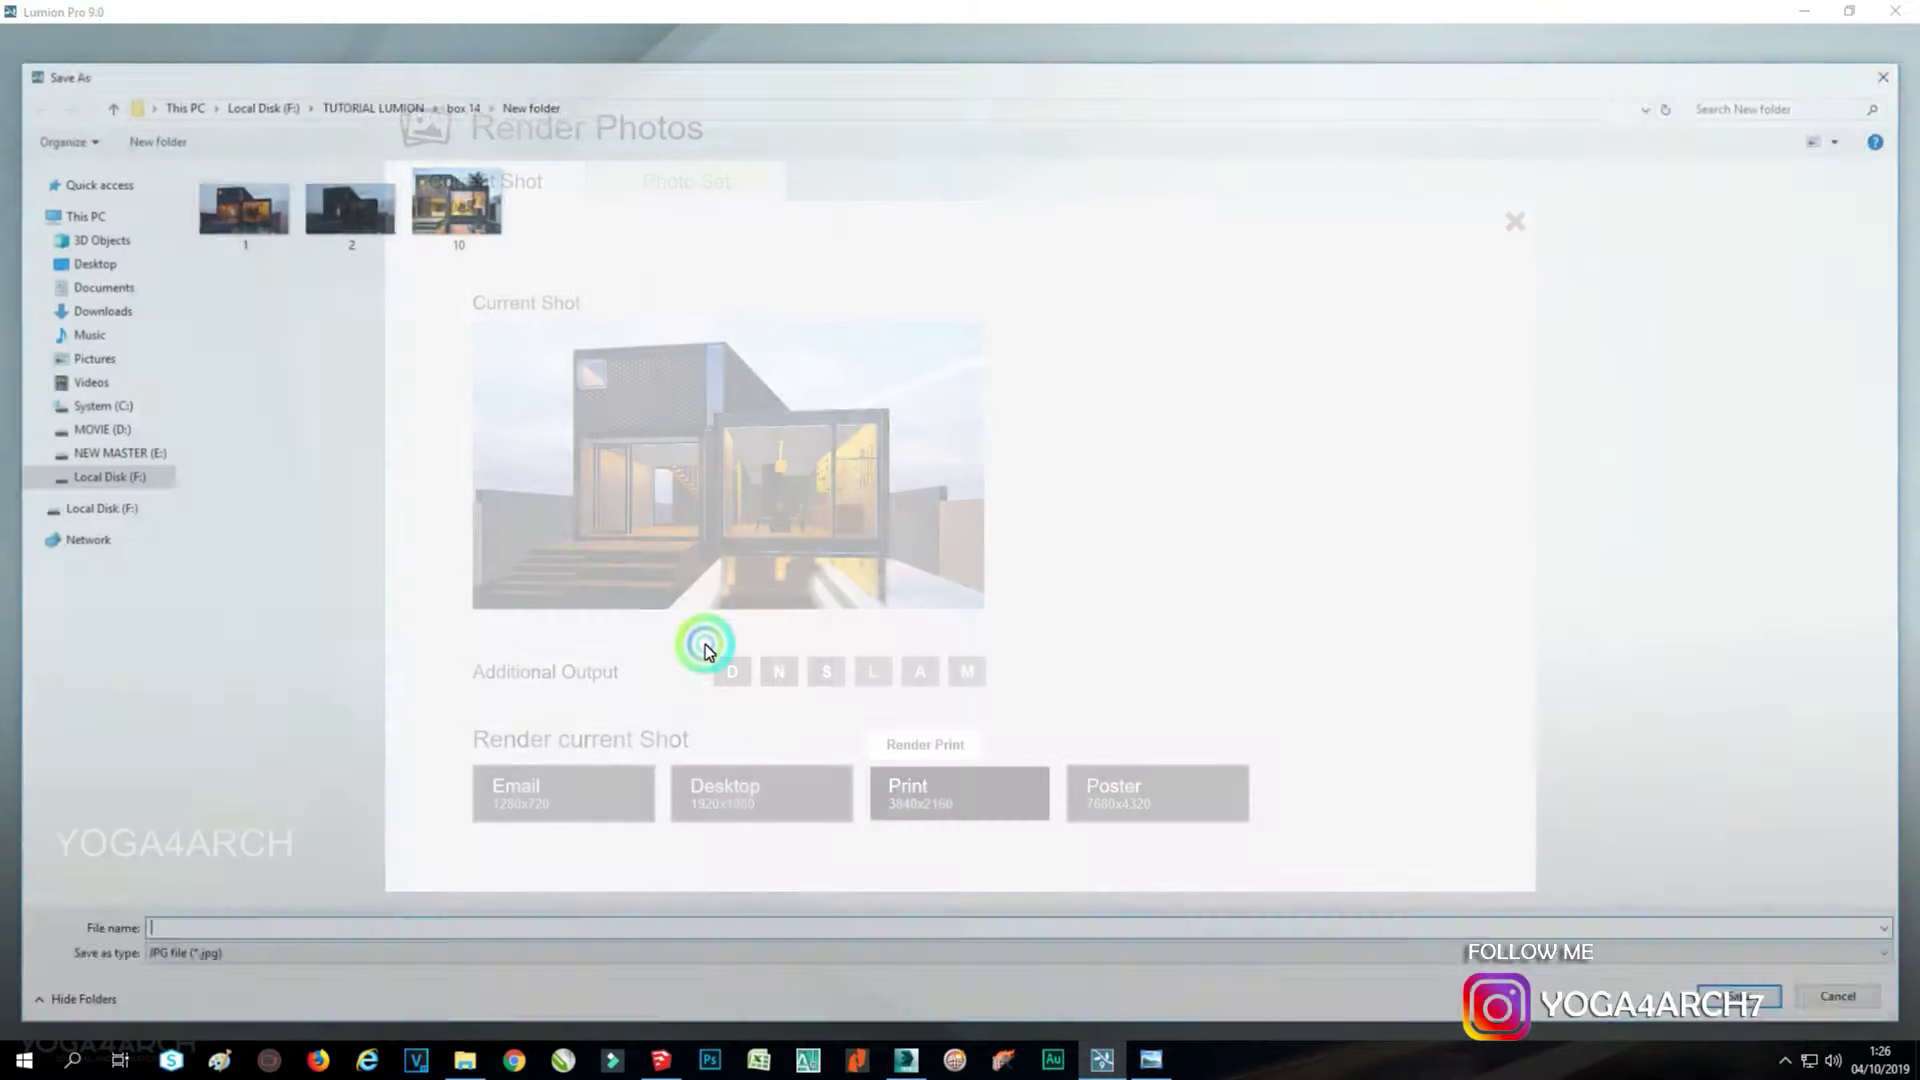
double_click(236, 200)
left_click(991, 603)
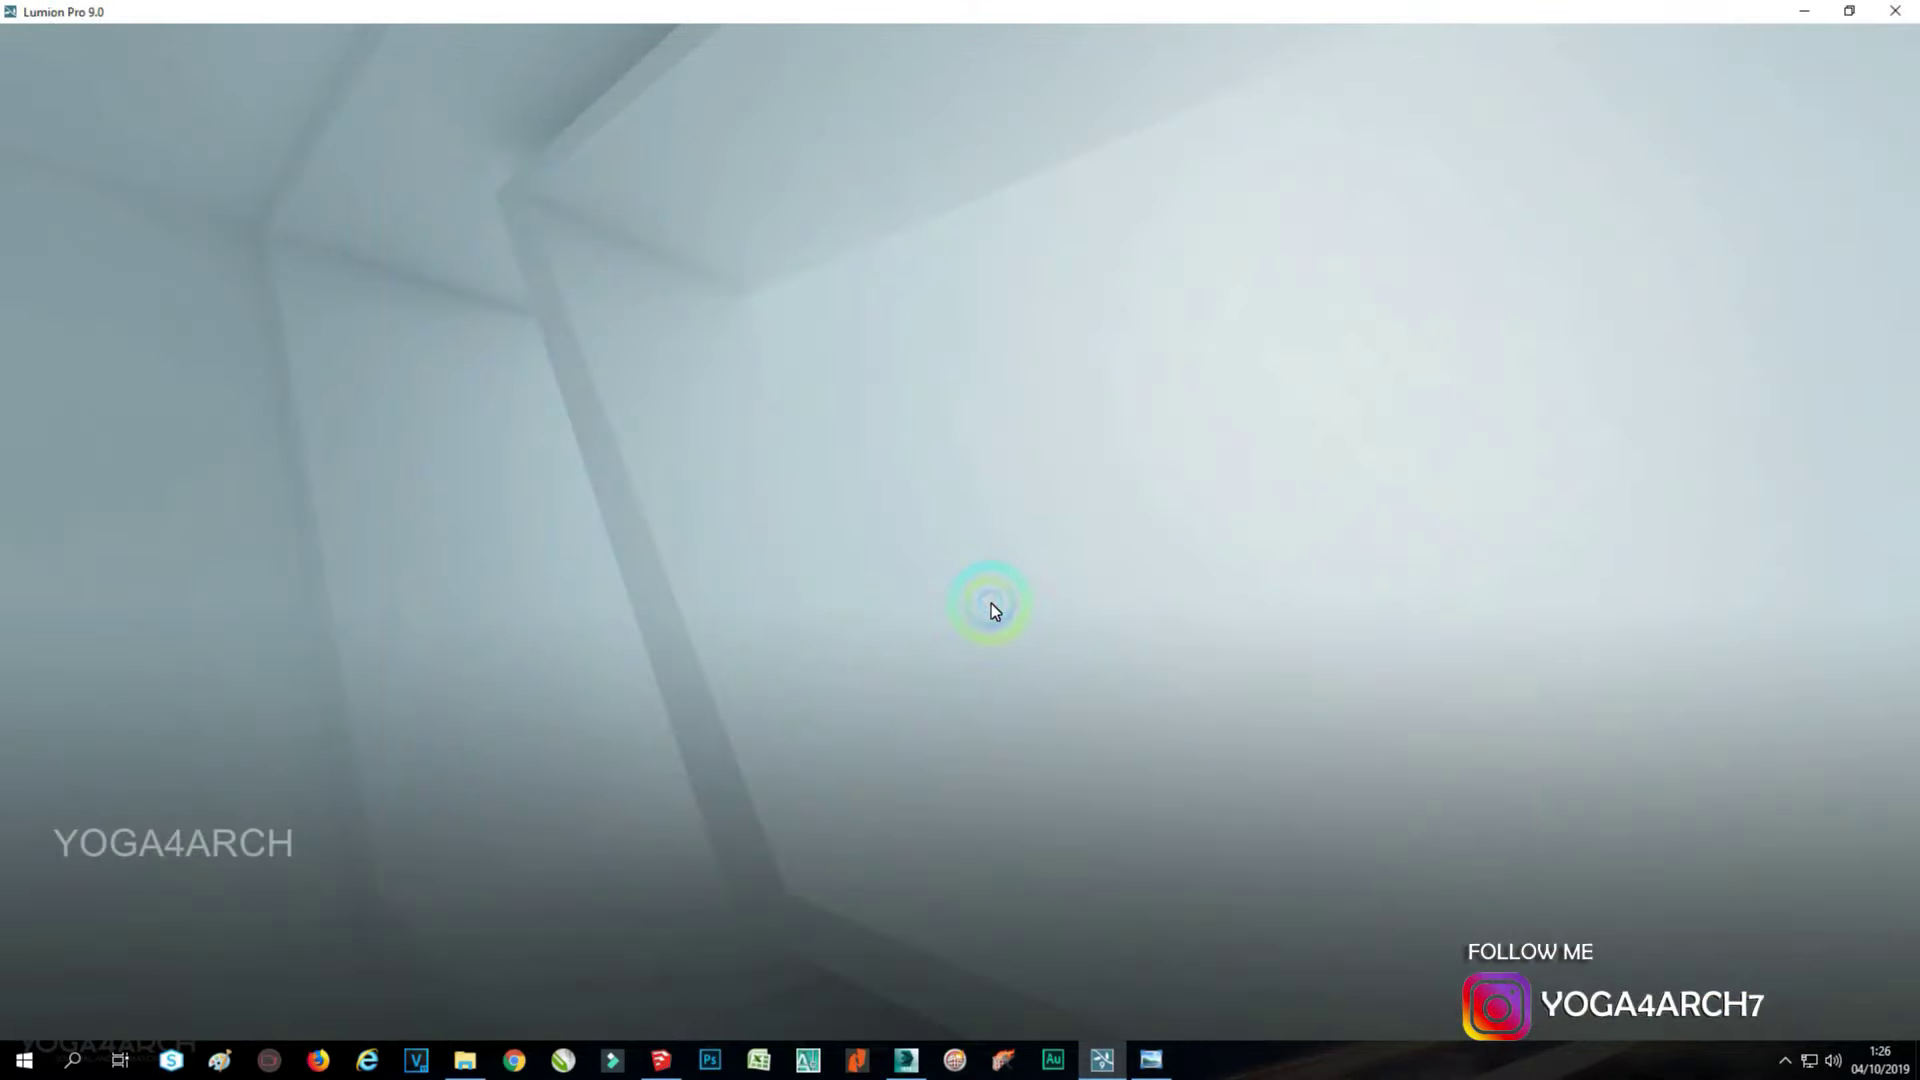
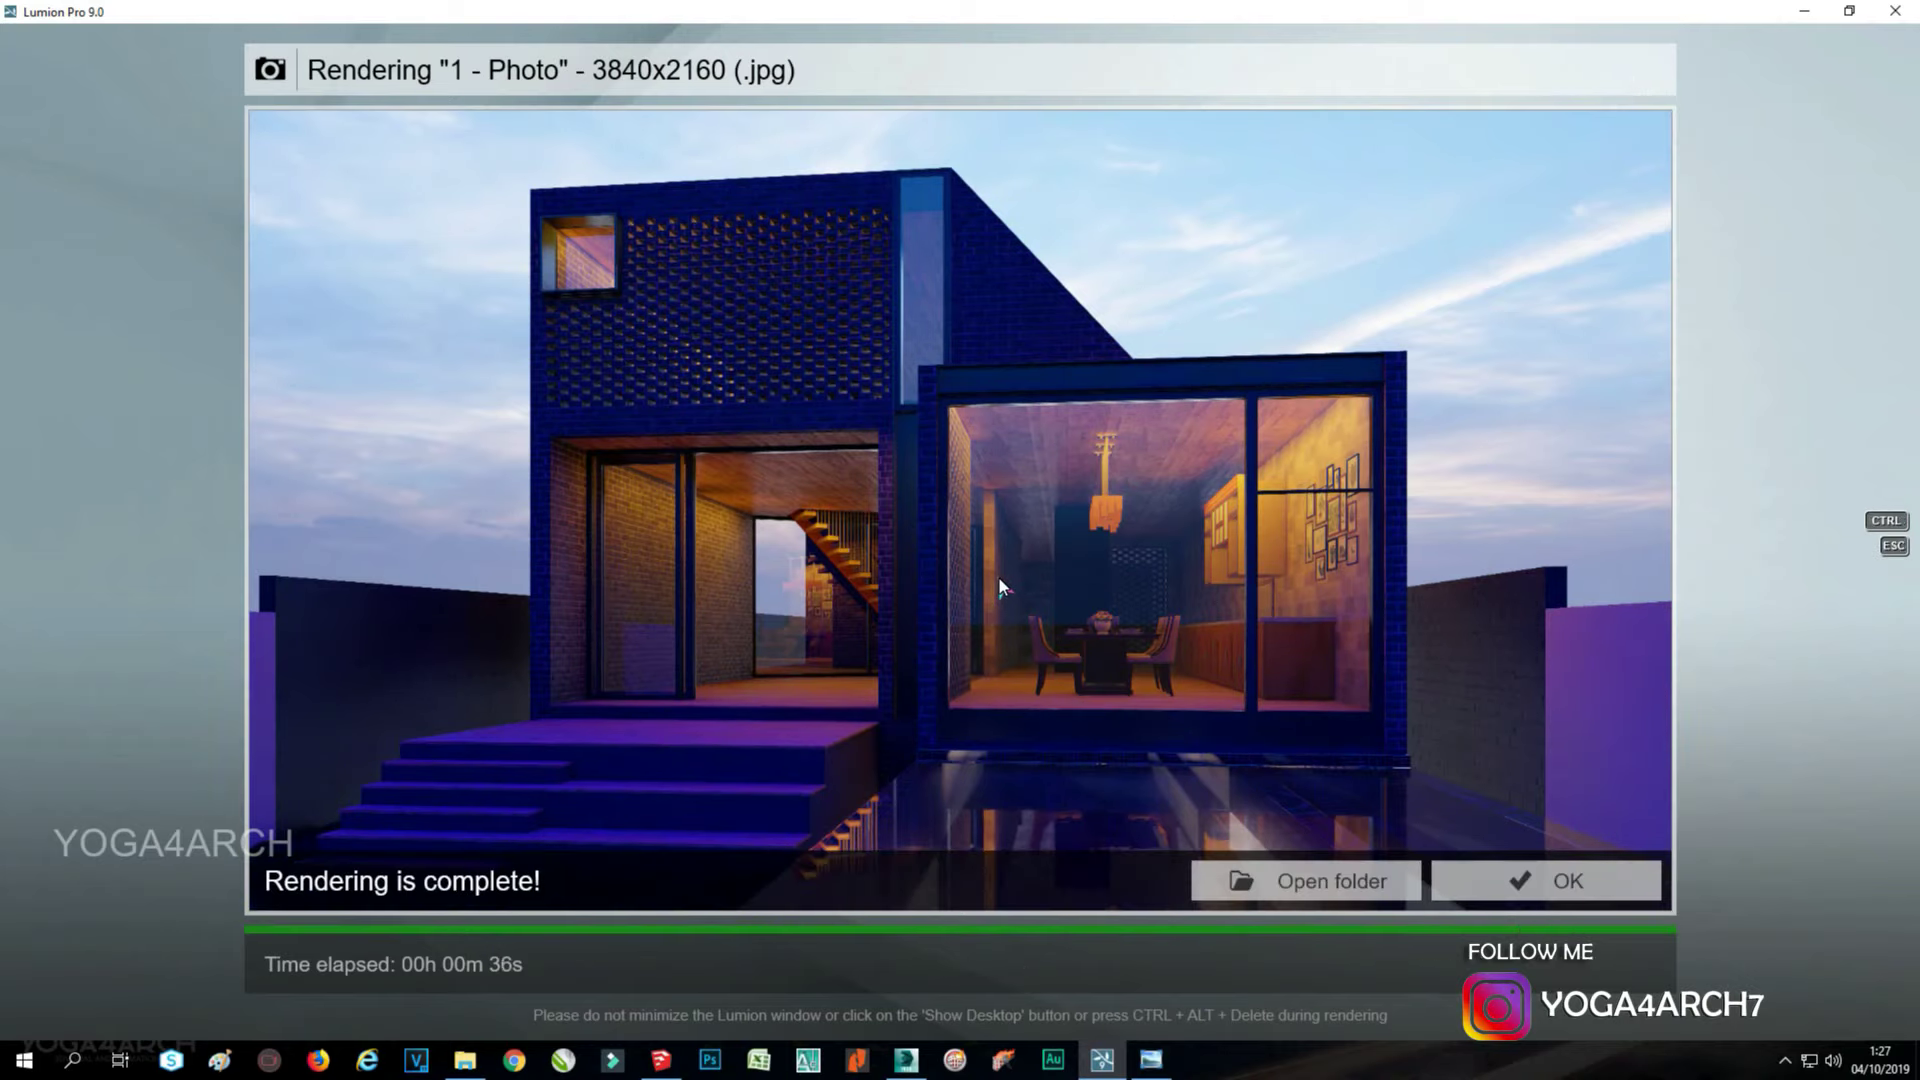
Add a Sky Light effect to the photo with its saturation lowered.
left_click(1546, 891)
left_click(38, 190)
left_click(511, 177)
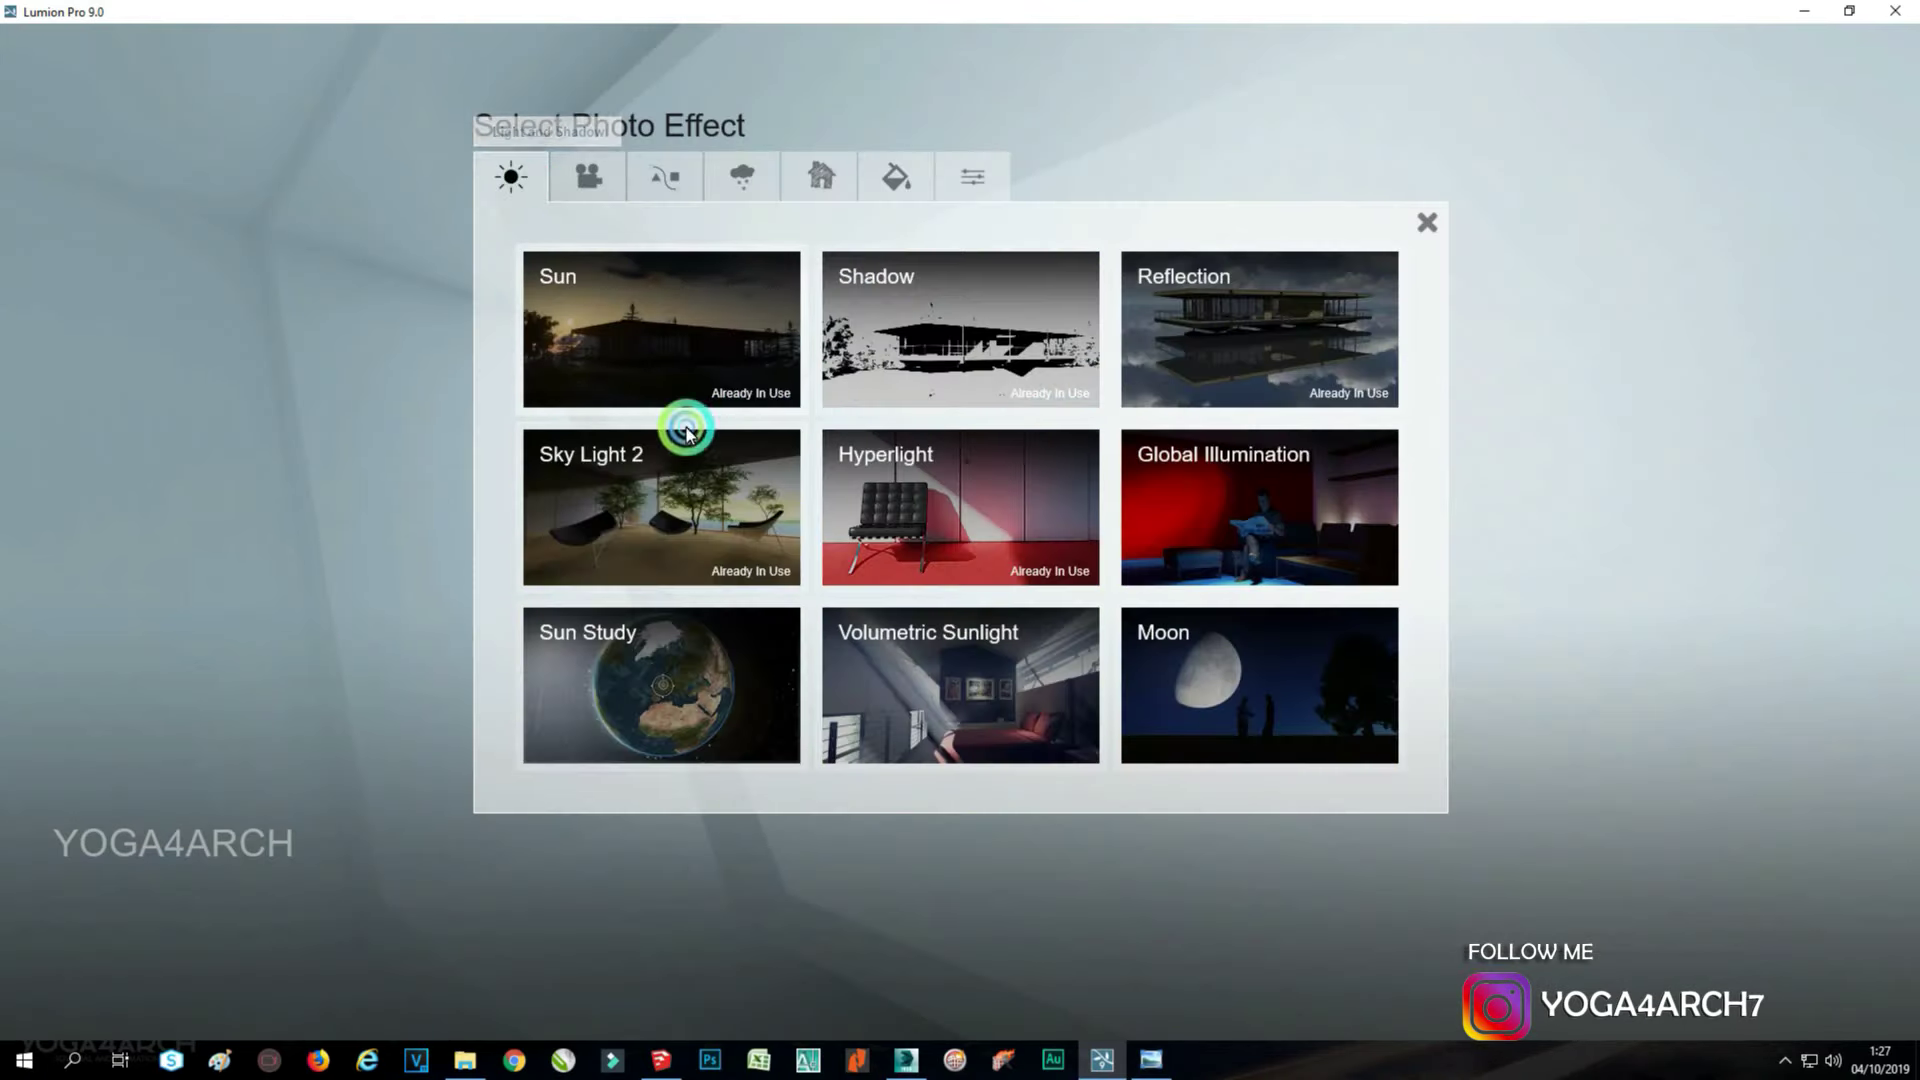
left_click(686, 440)
left_click(180, 299)
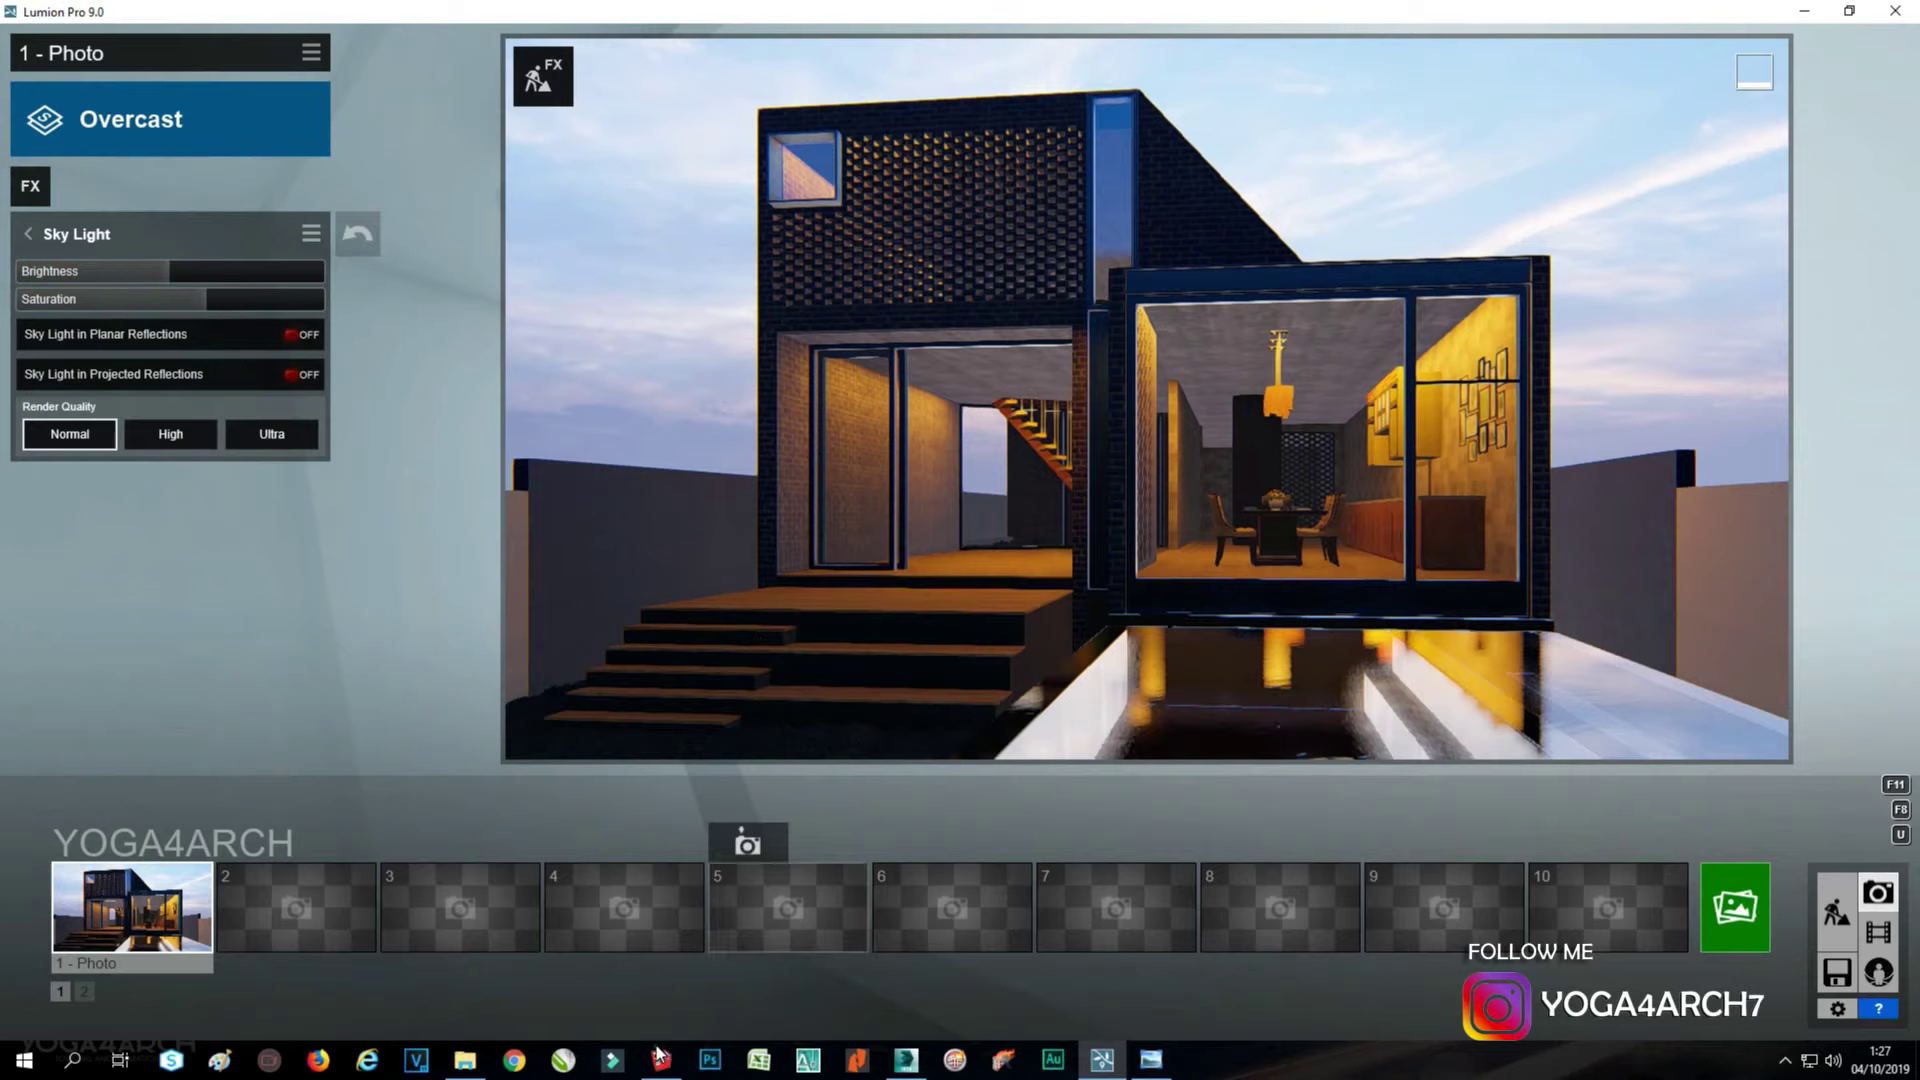
Compare the scene against the reference house photo, then hide it.
left_click(1150, 1062)
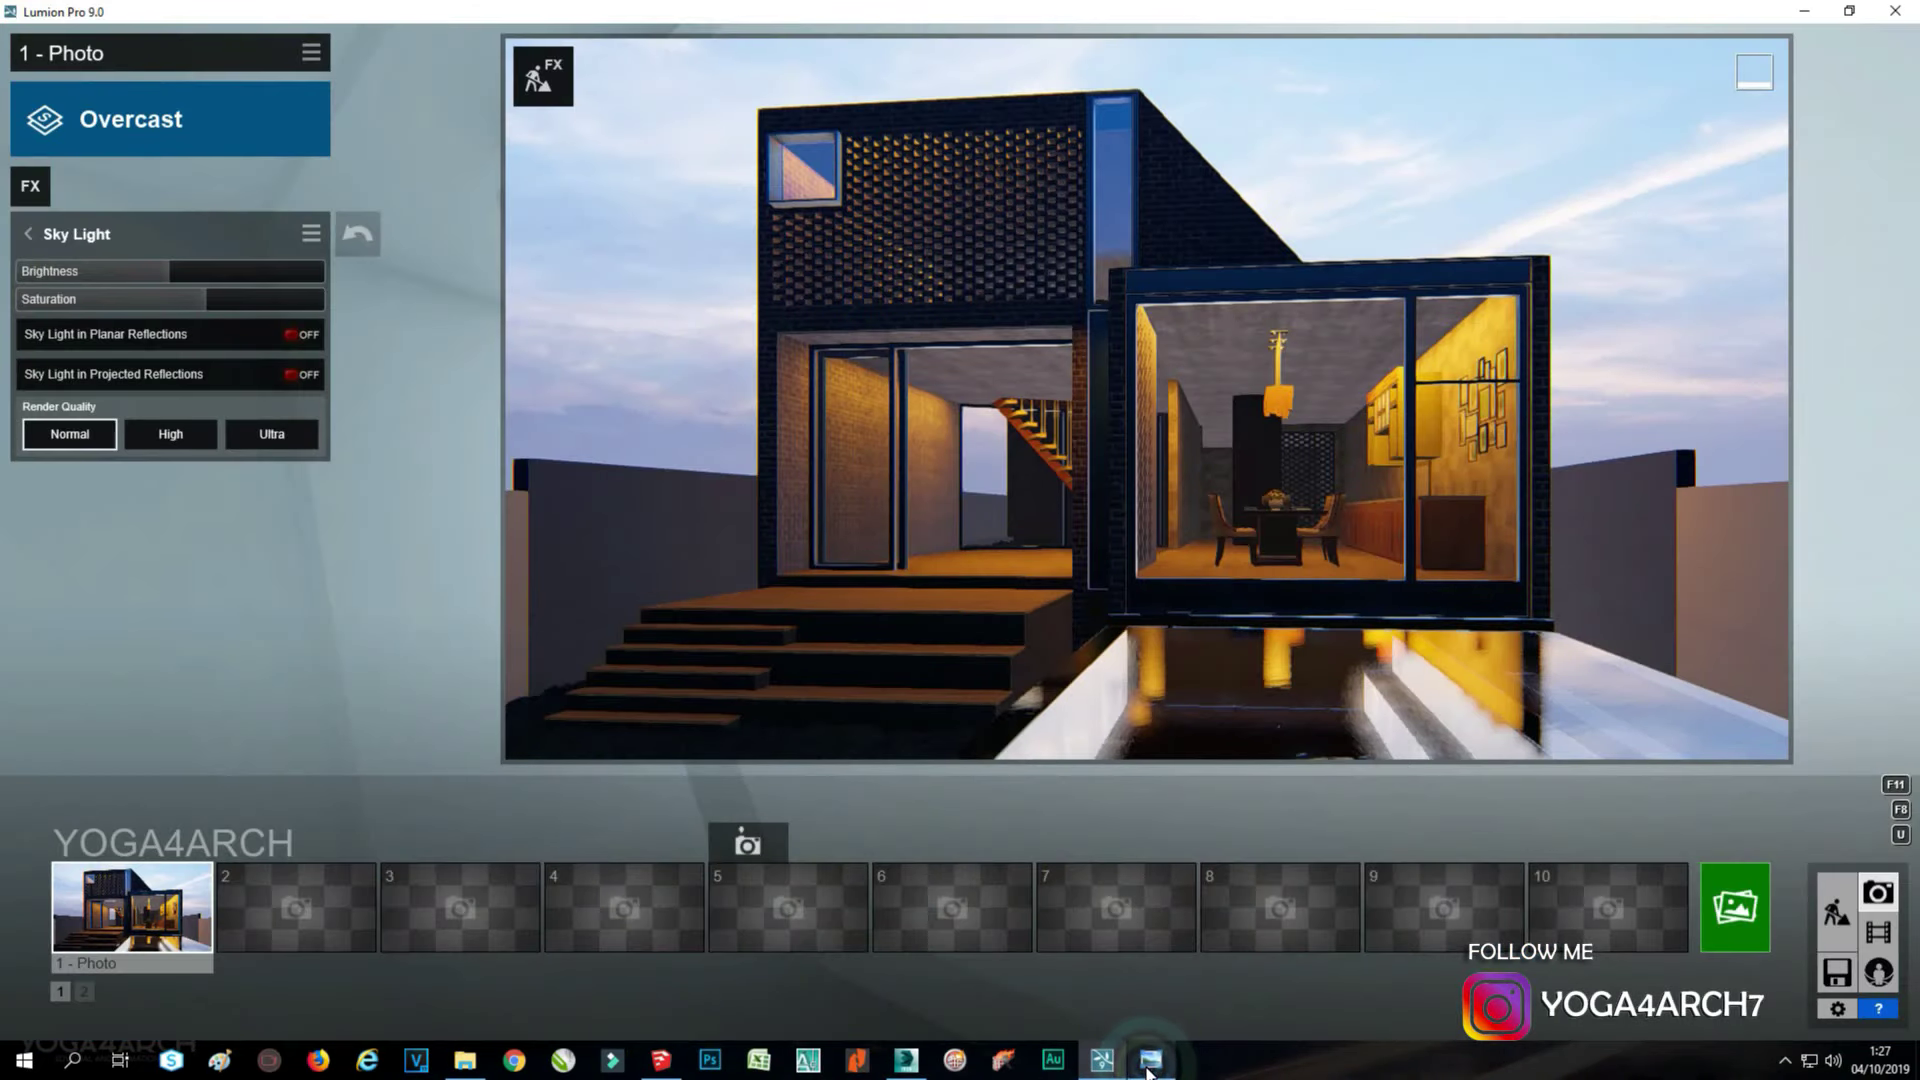
left_click(1147, 1066)
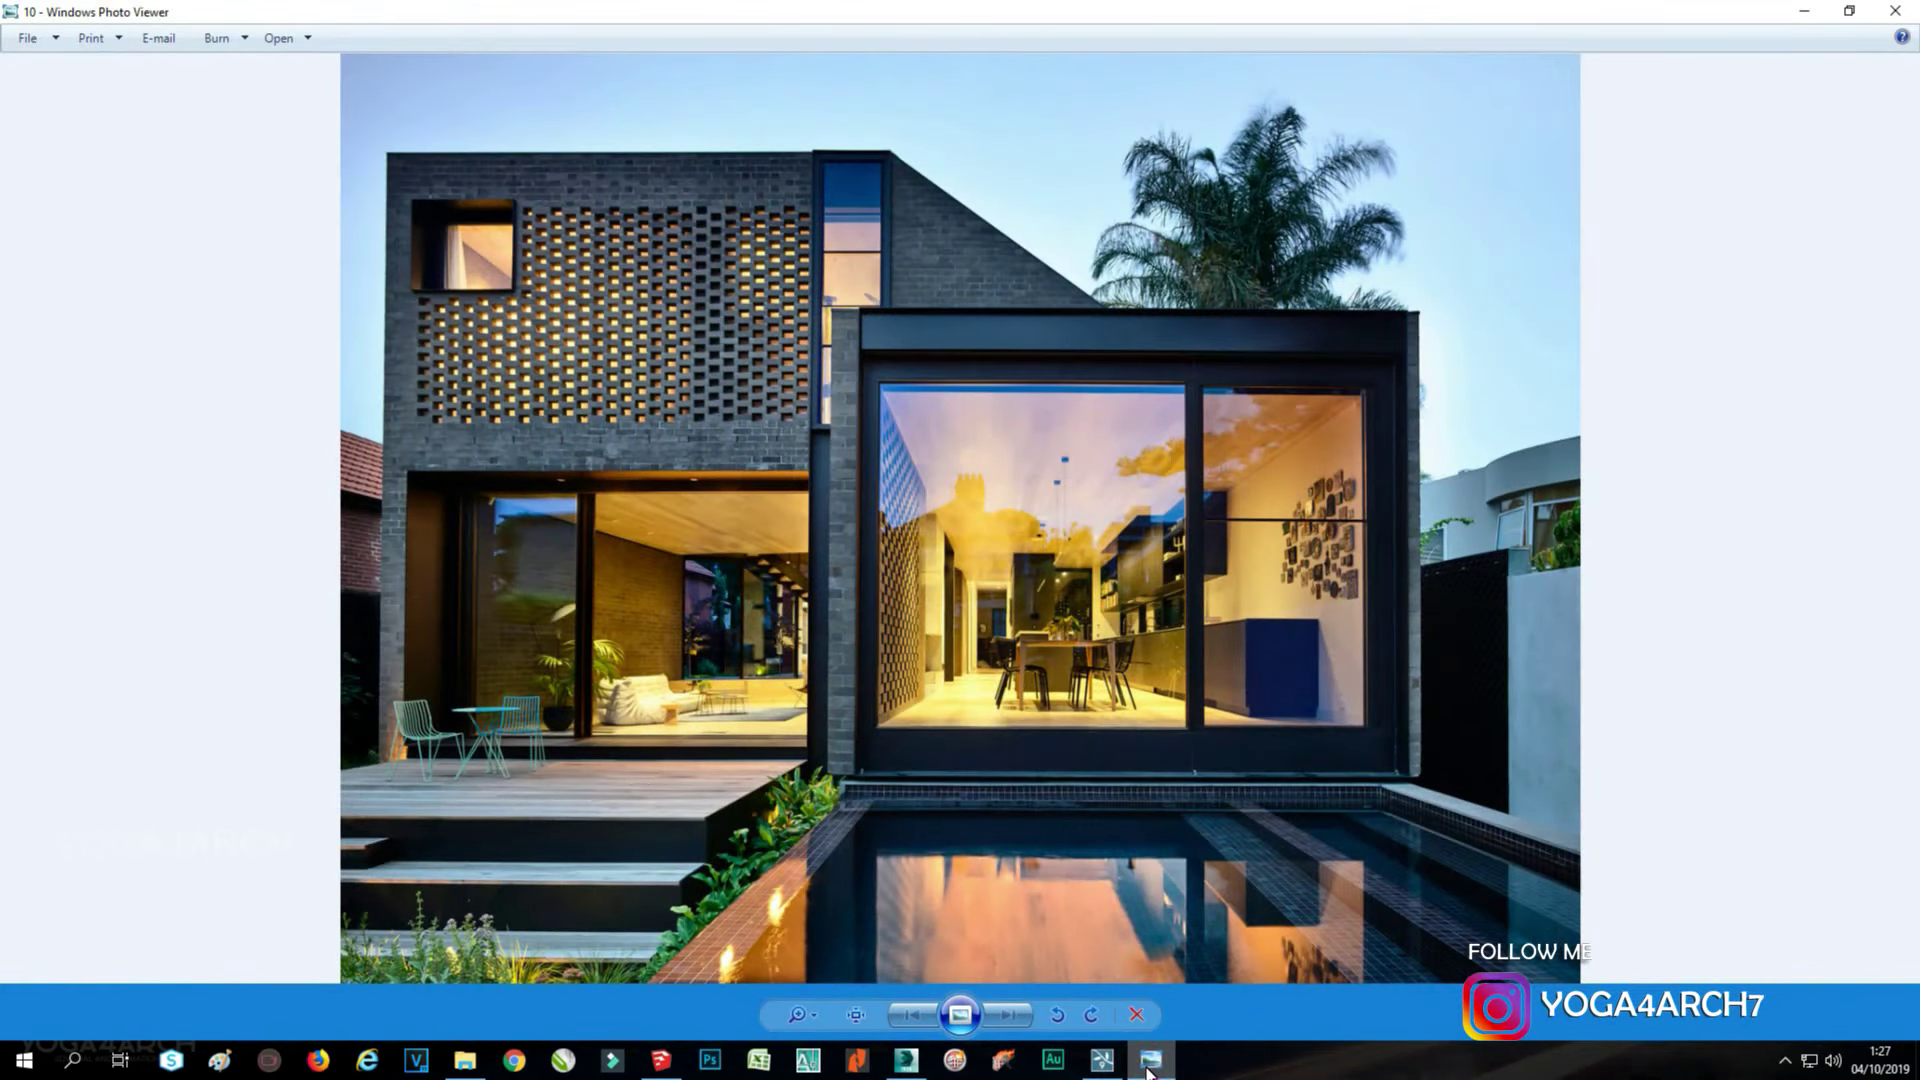
left_click(1148, 1066)
Set the glass material's colour to white and save the material.
left_click(1835, 909)
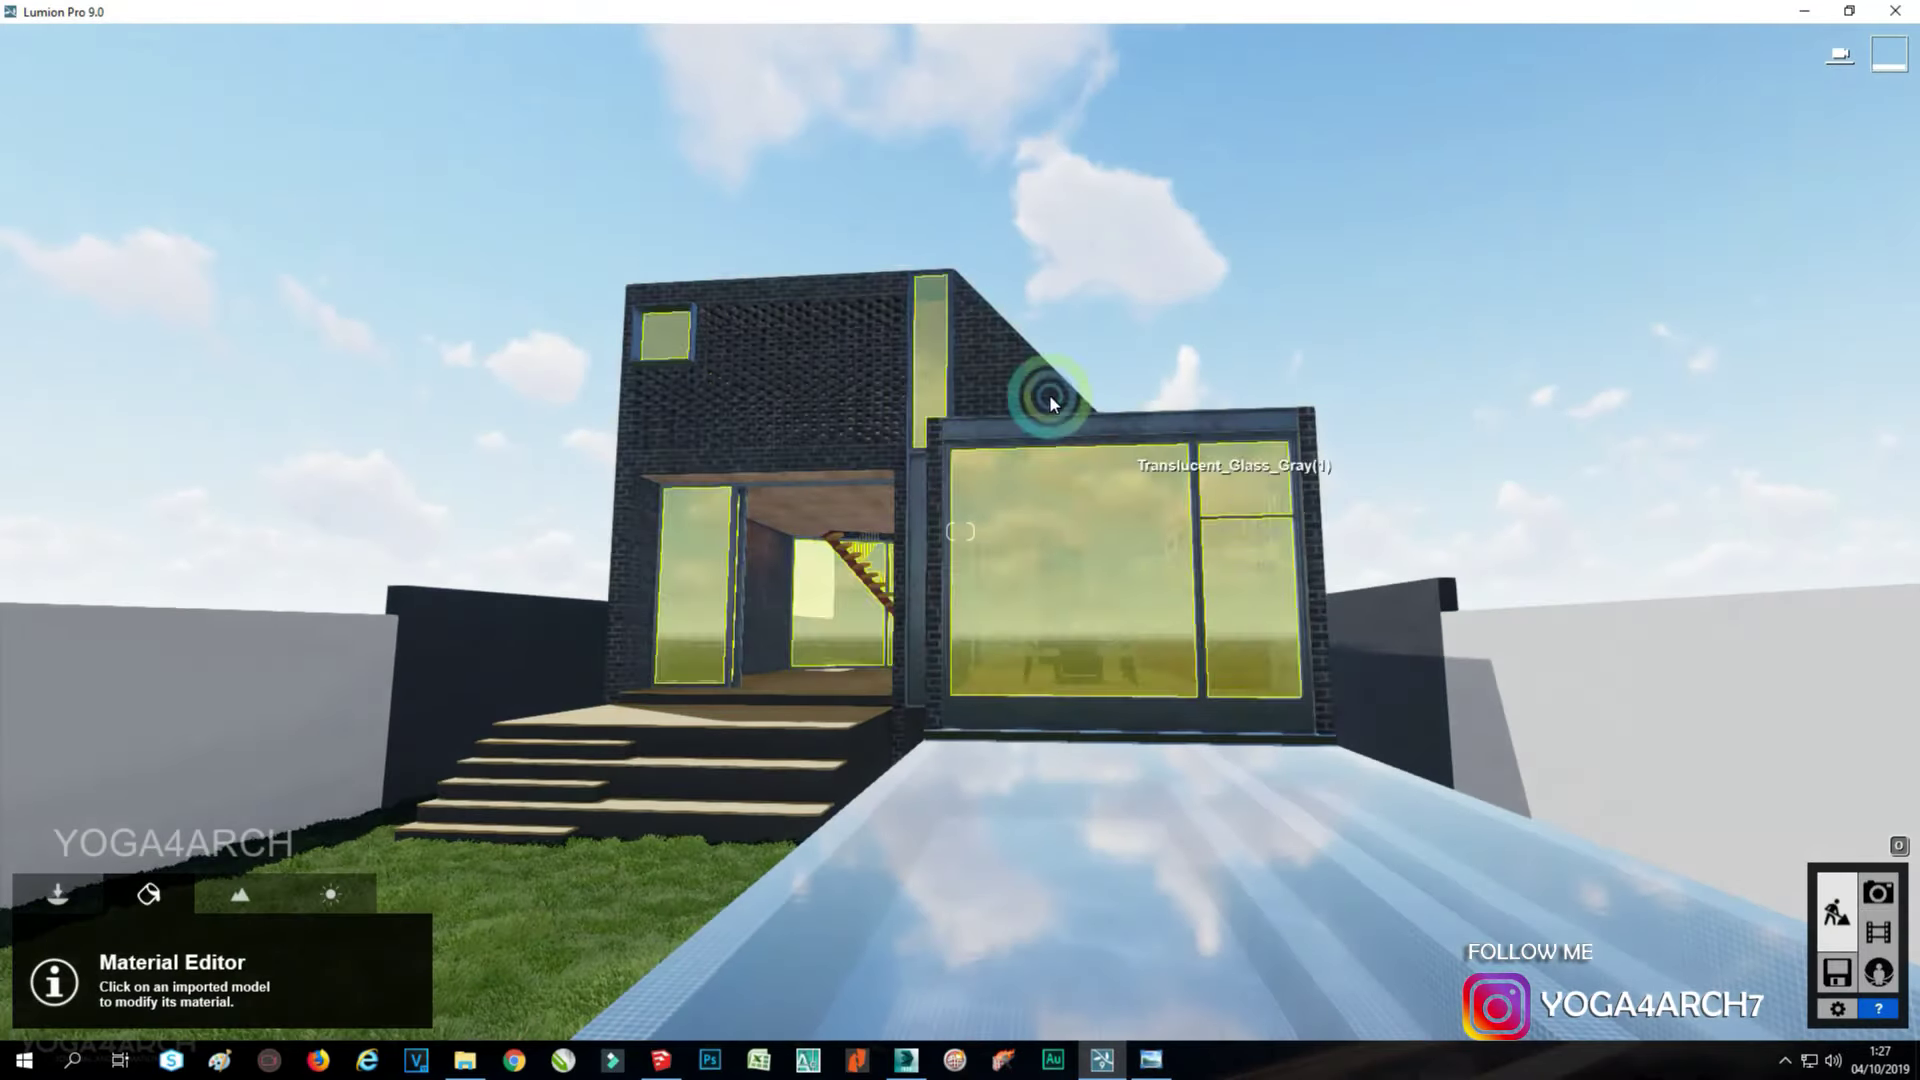
left_click(1050, 400)
left_click(447, 662)
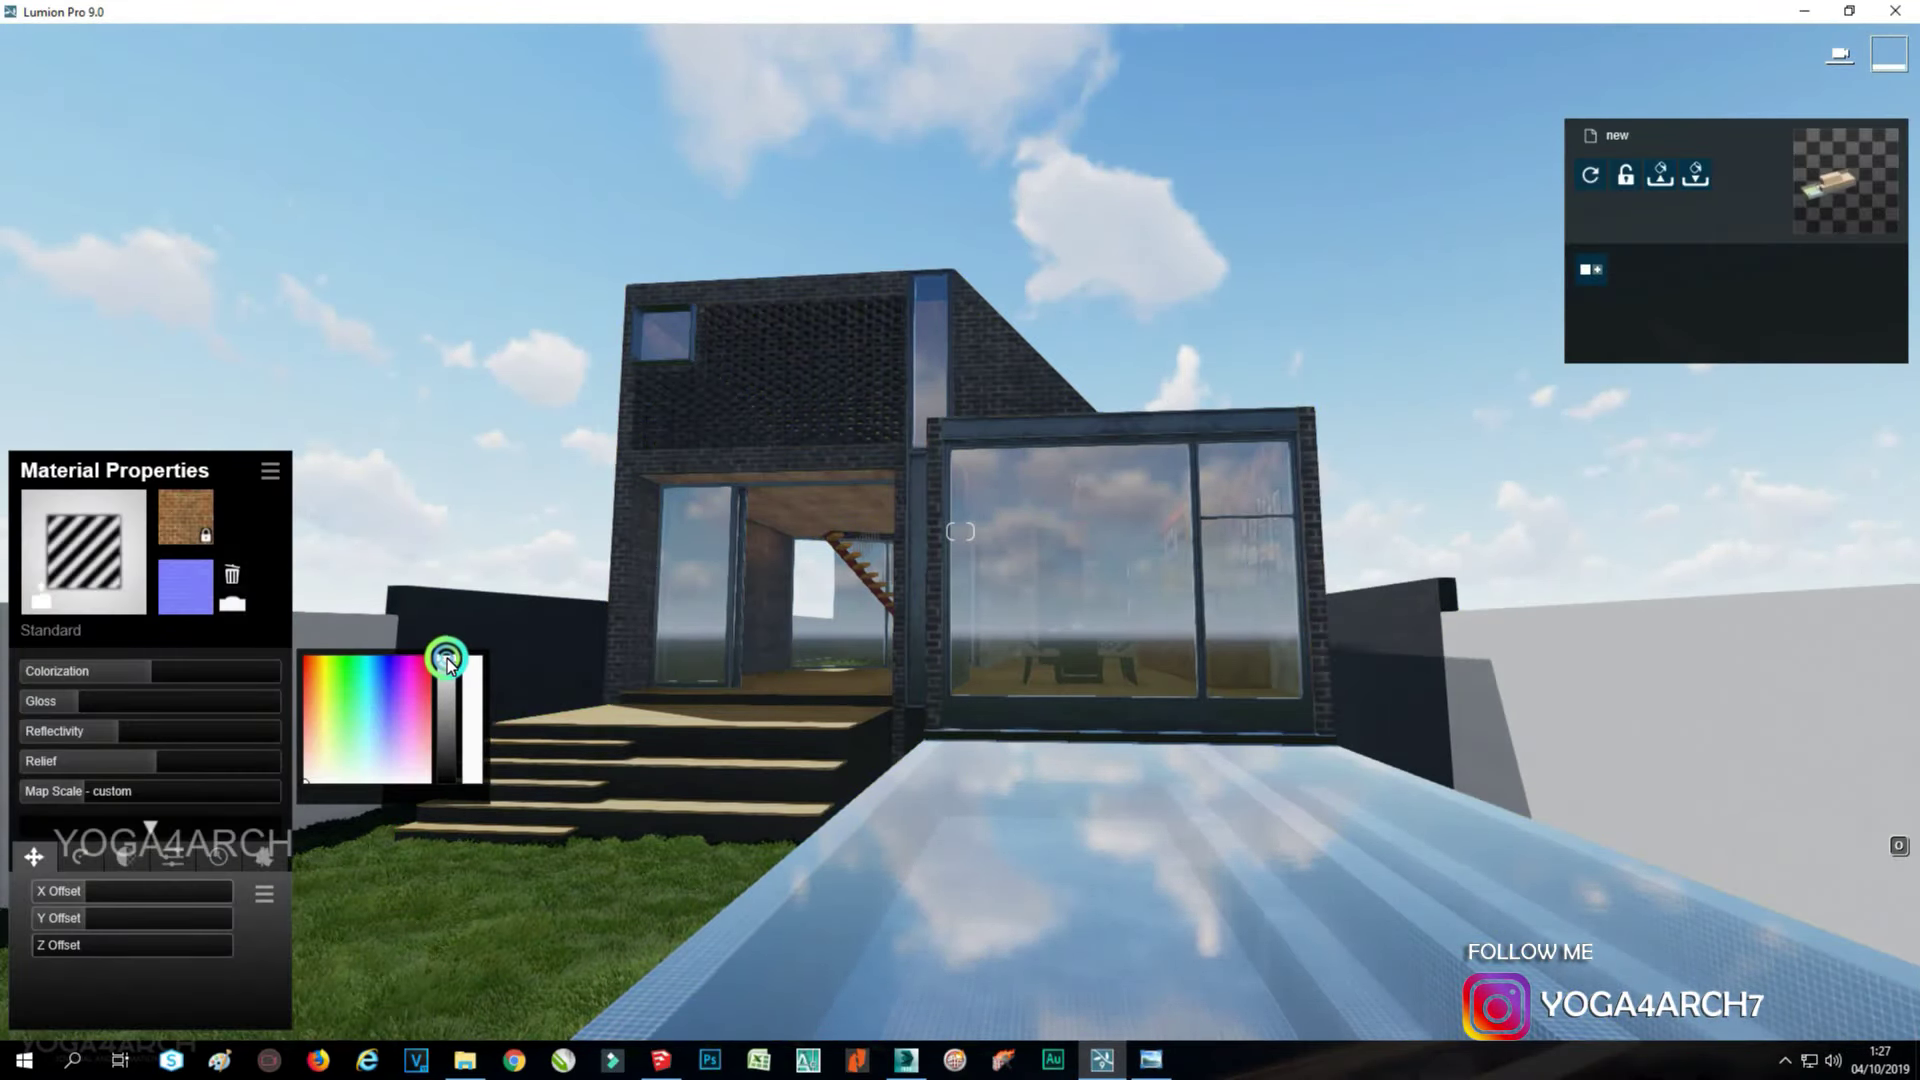
mouse_move(447, 662)
left_mouse_down()
mouse_move(447, 690)
mouse_move(450, 605)
left_mouse_up()
left_click(1840, 990)
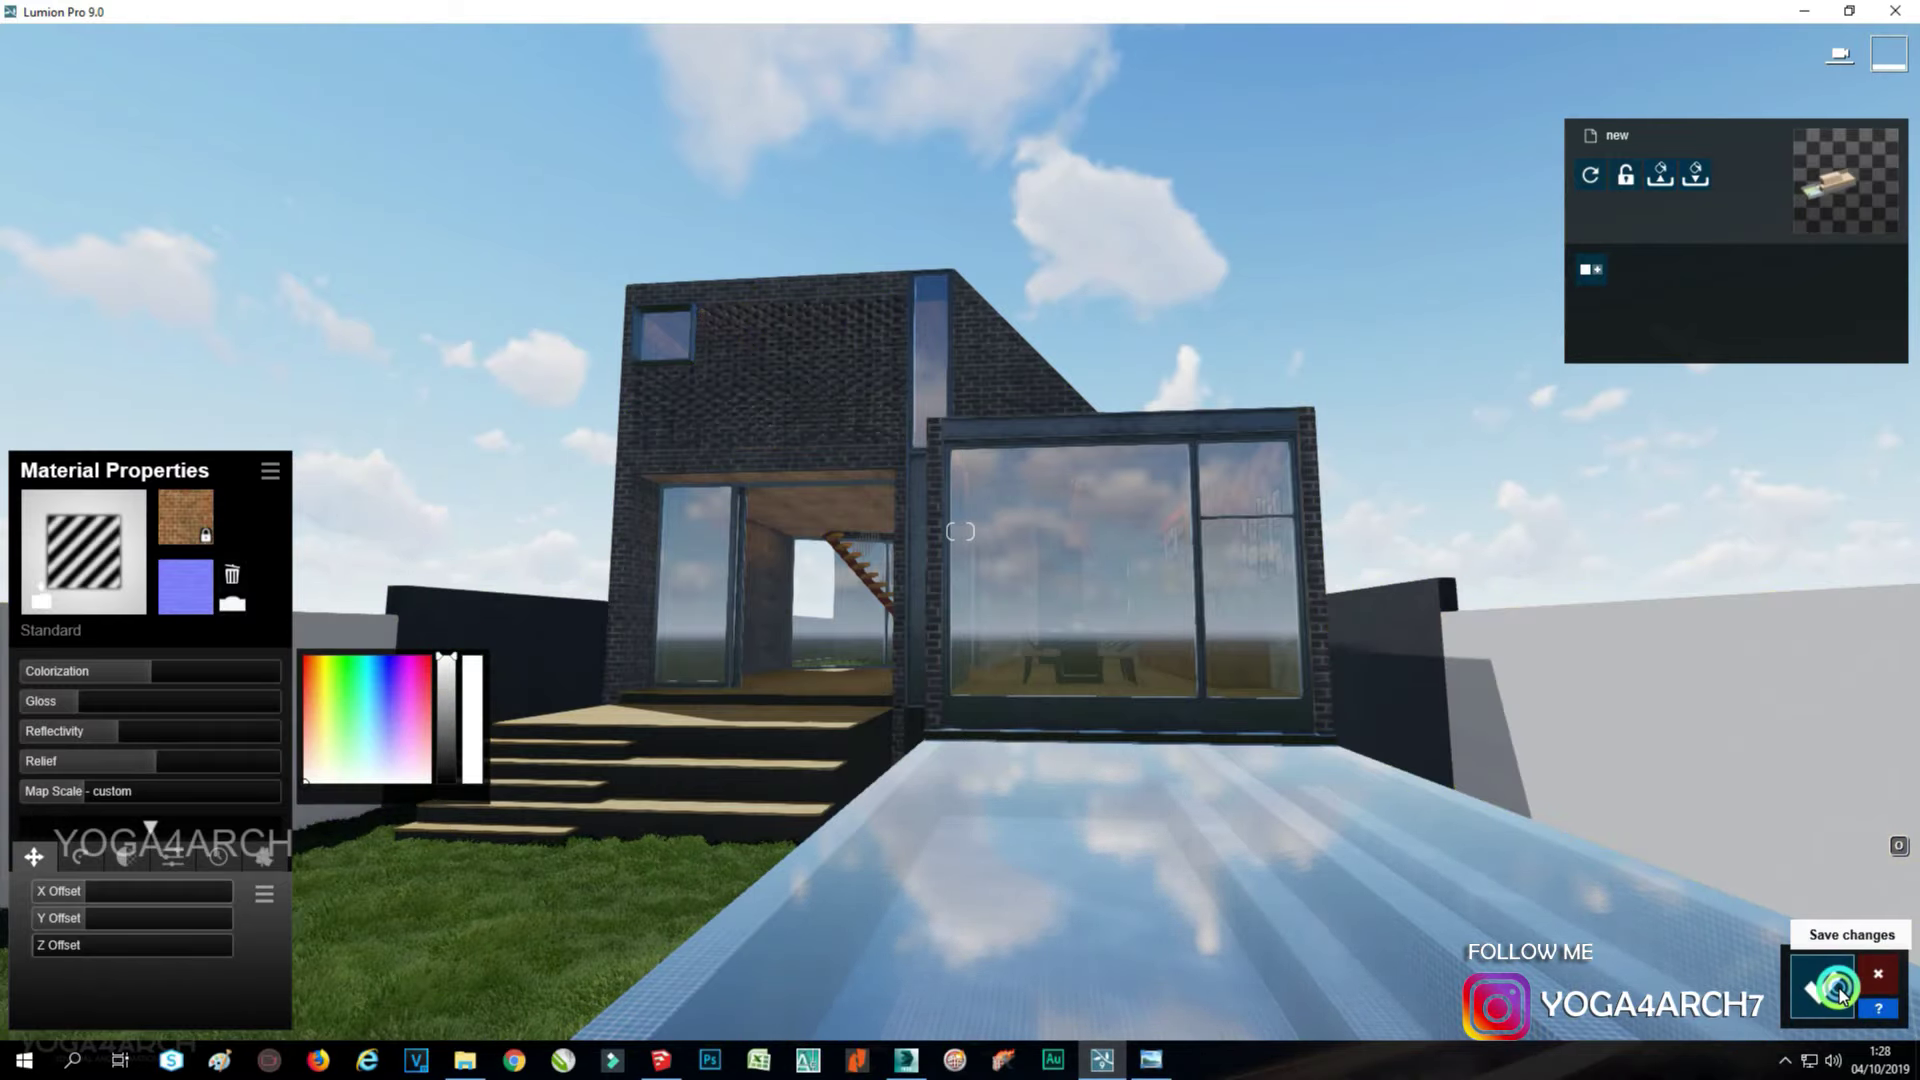
Restore Photo 1, set 23mm focal length, move closer and store the camera.
left_click(1868, 900)
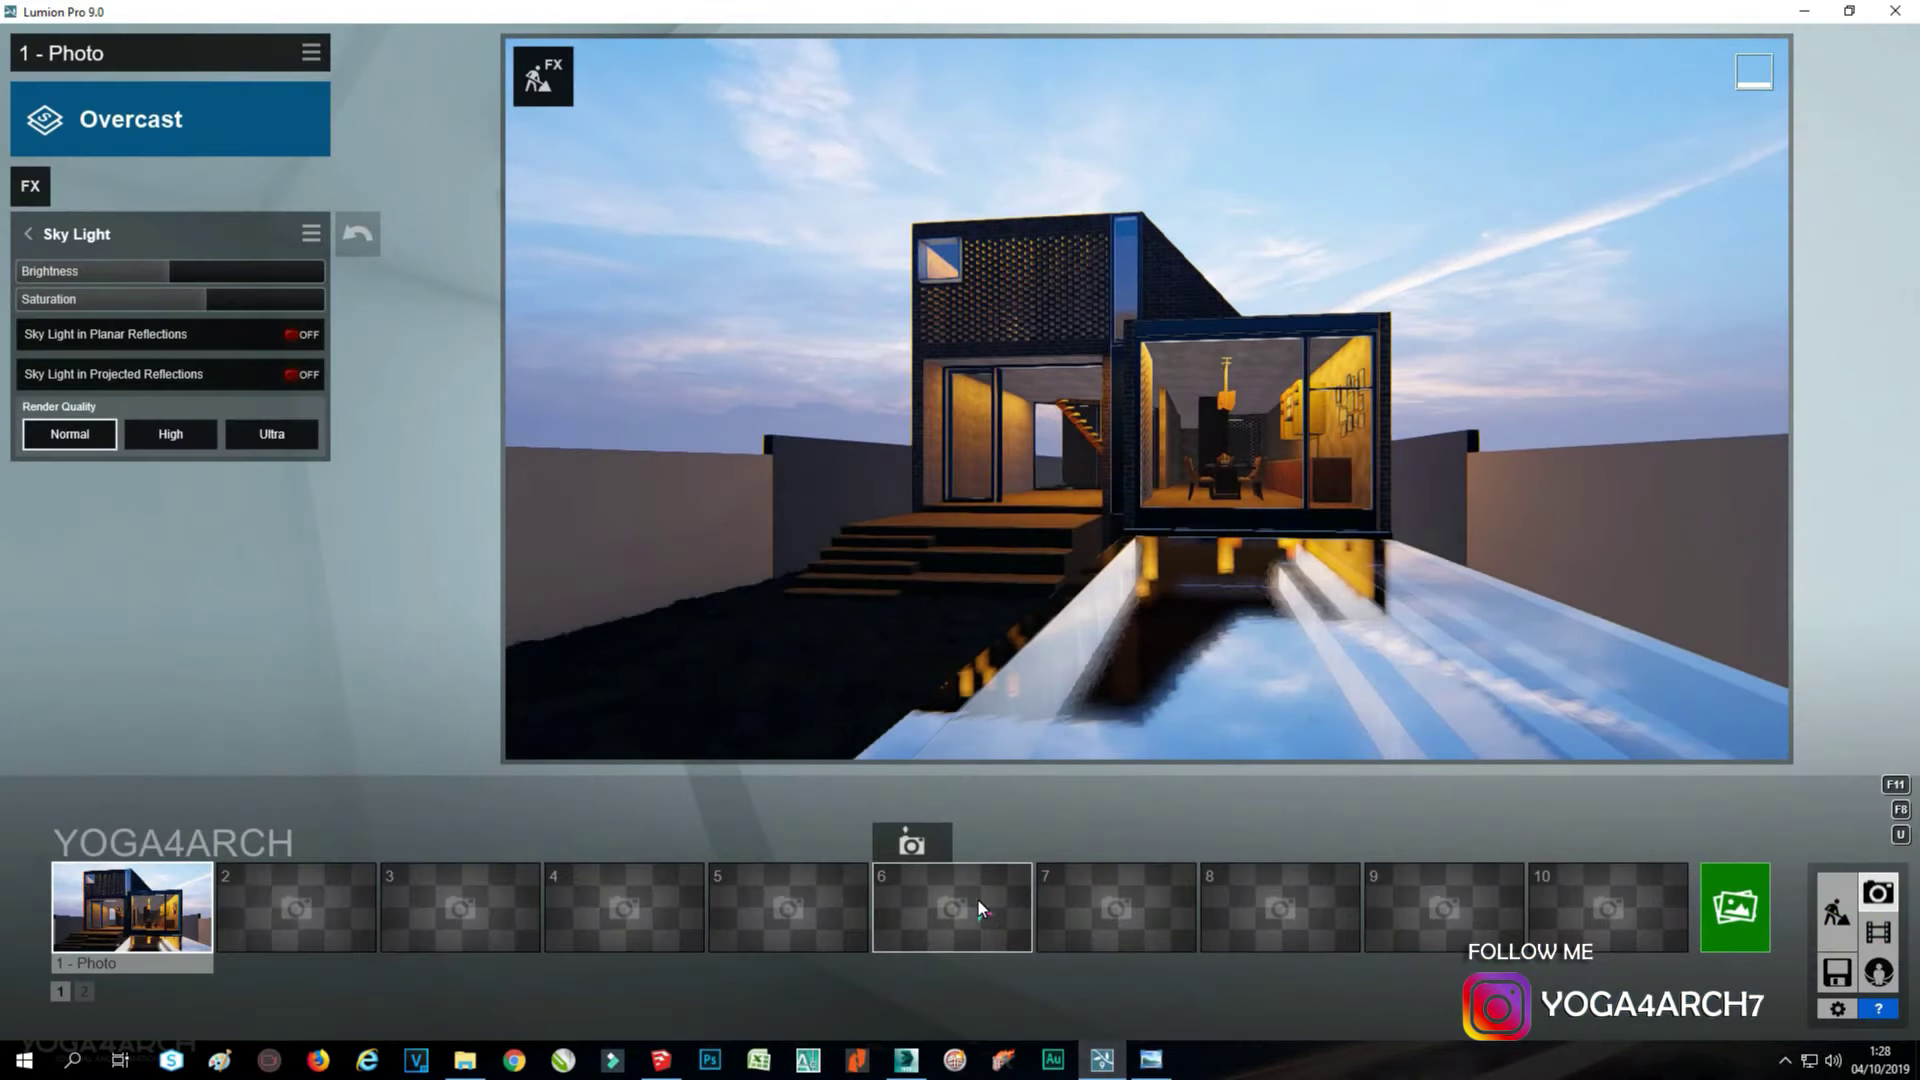
left_click(150, 908)
mouse_move(1177, 728)
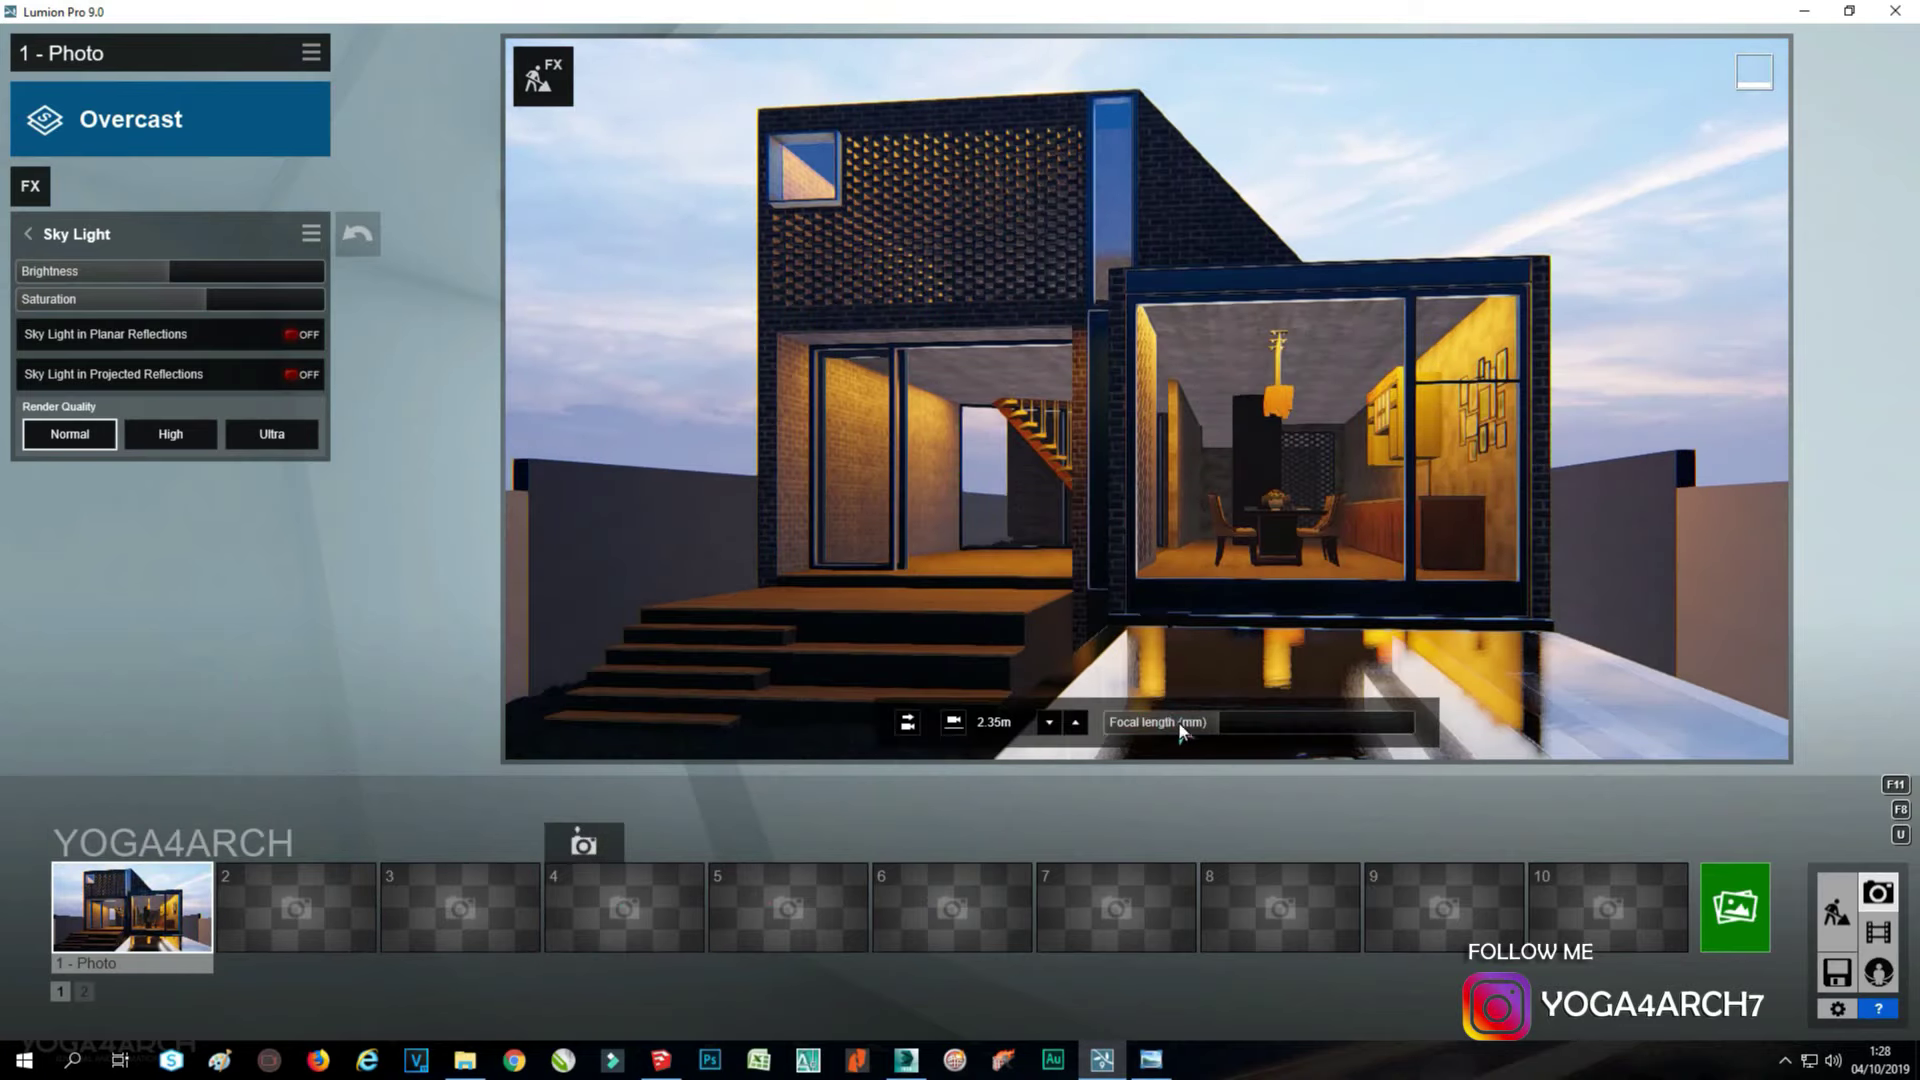
left_click_drag(1207, 730, 1217, 726)
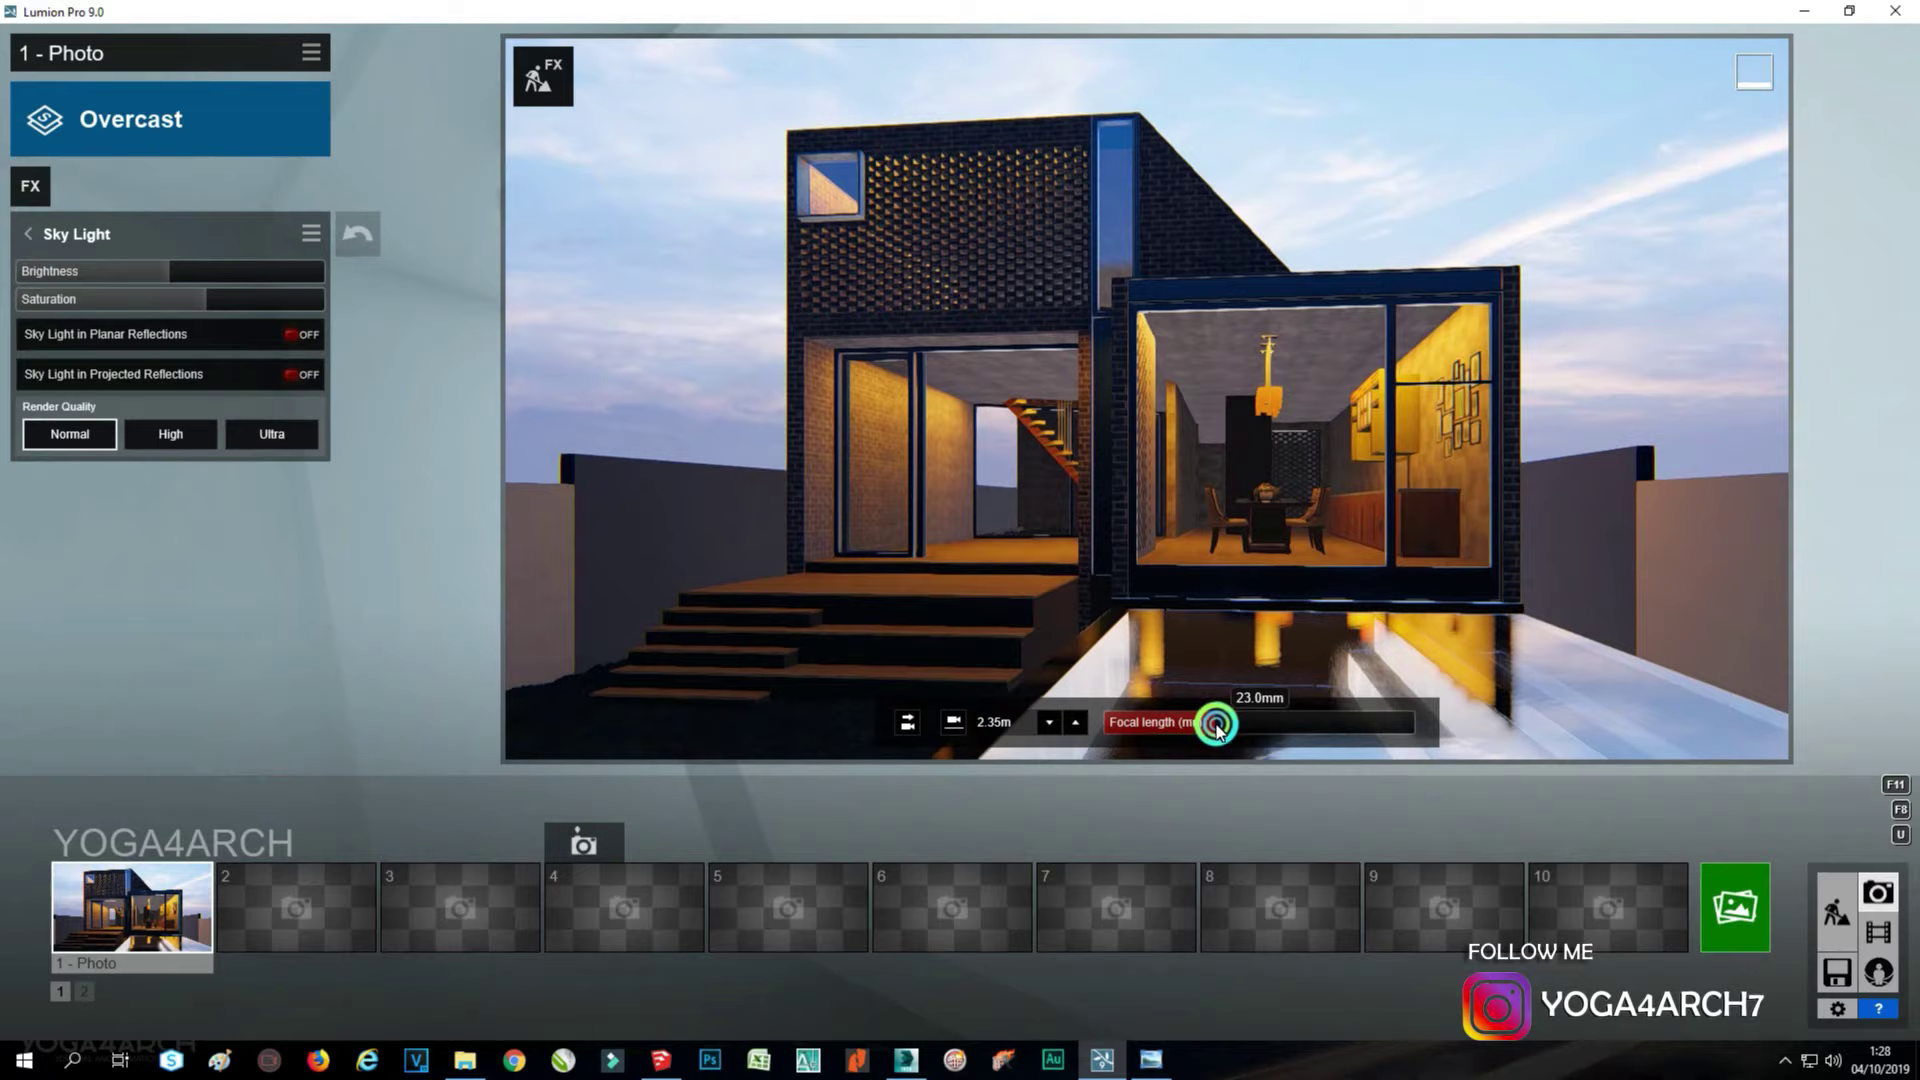
left_click(94, 843)
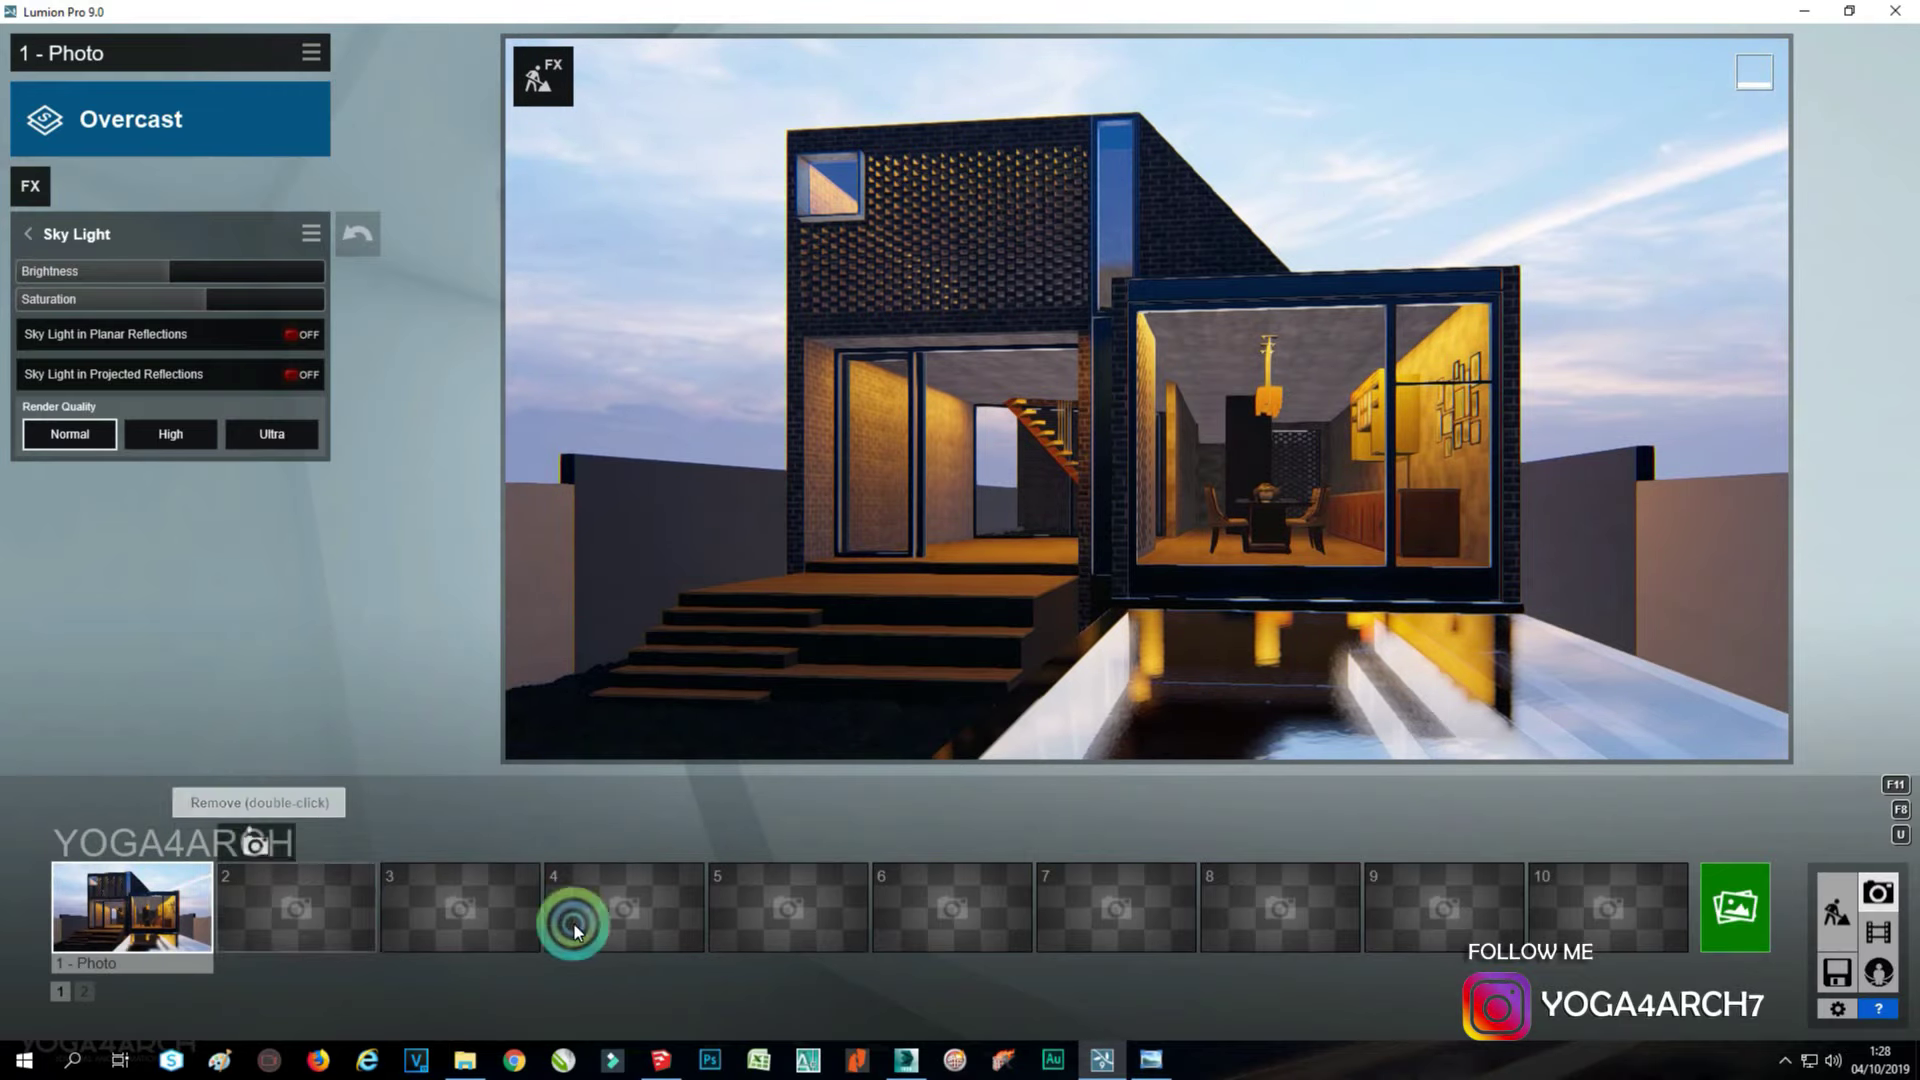
left_click(1155, 1061)
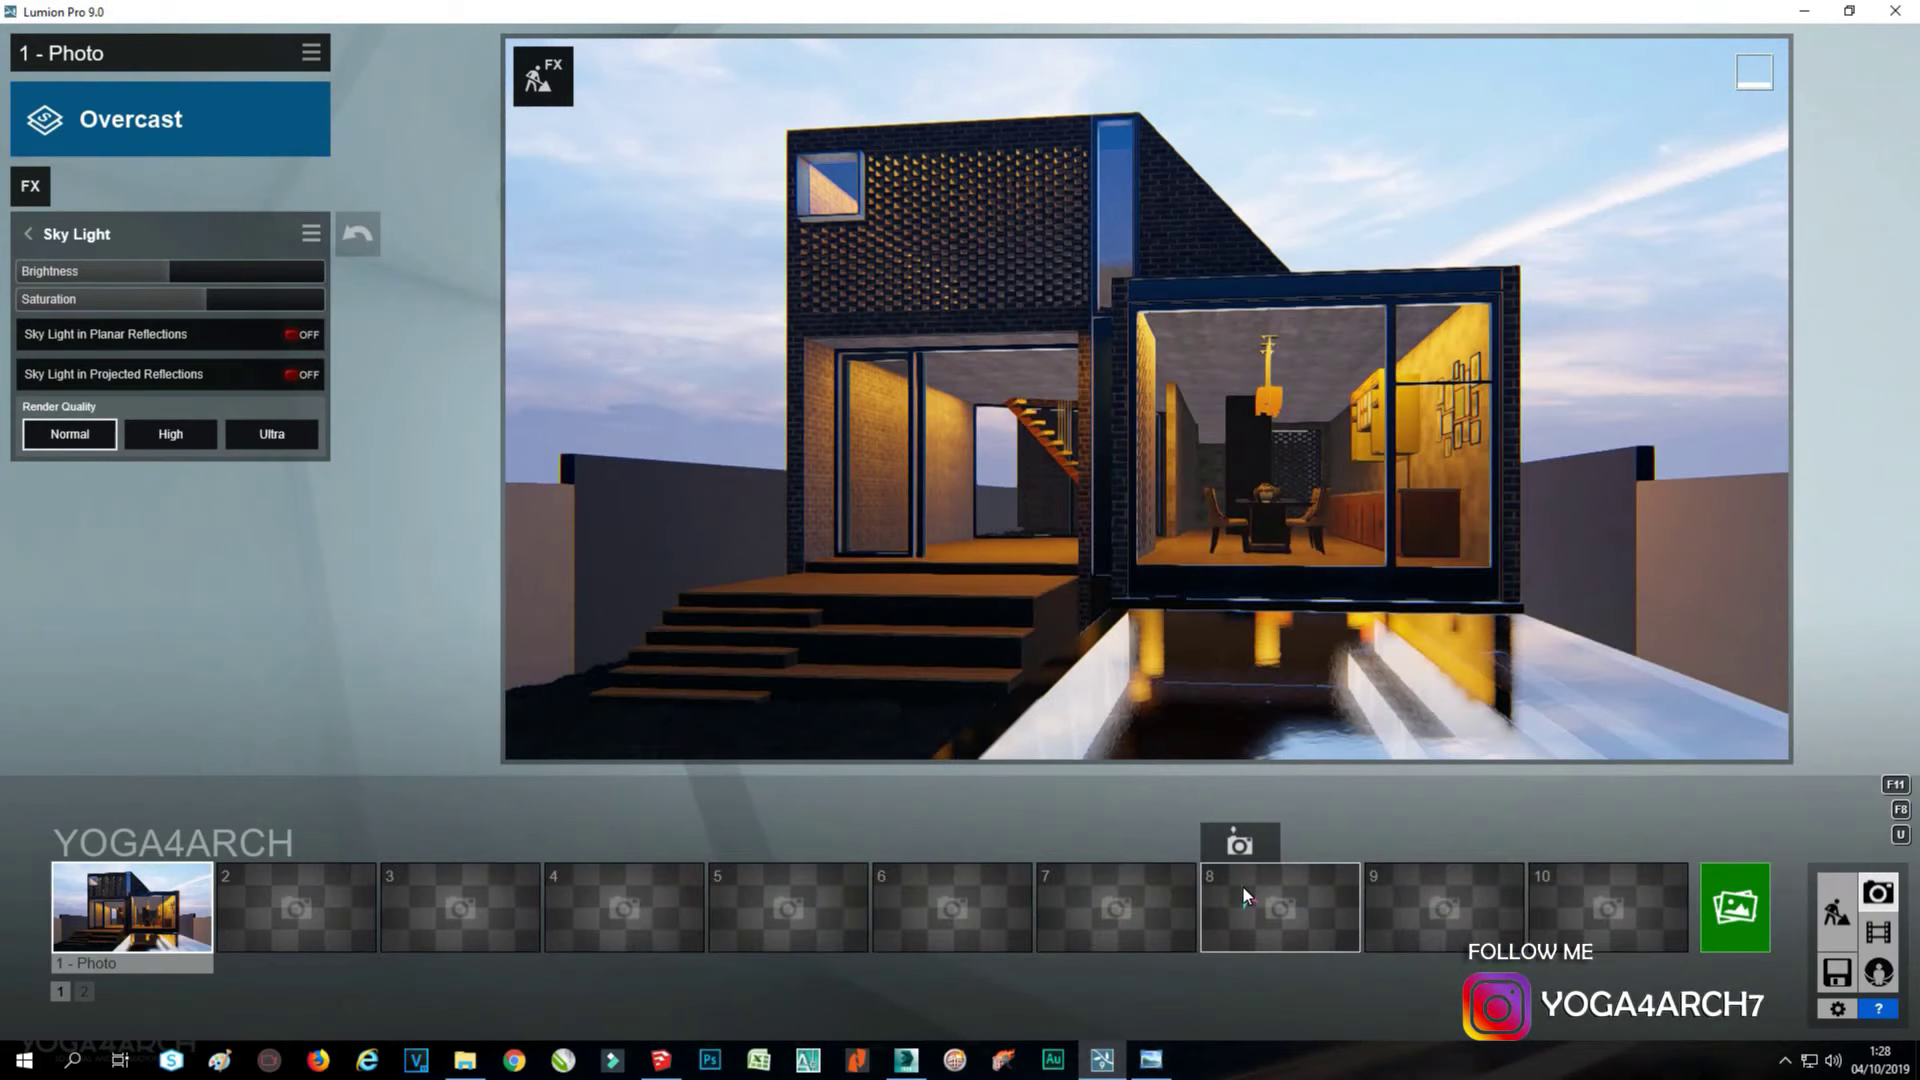
key("w")
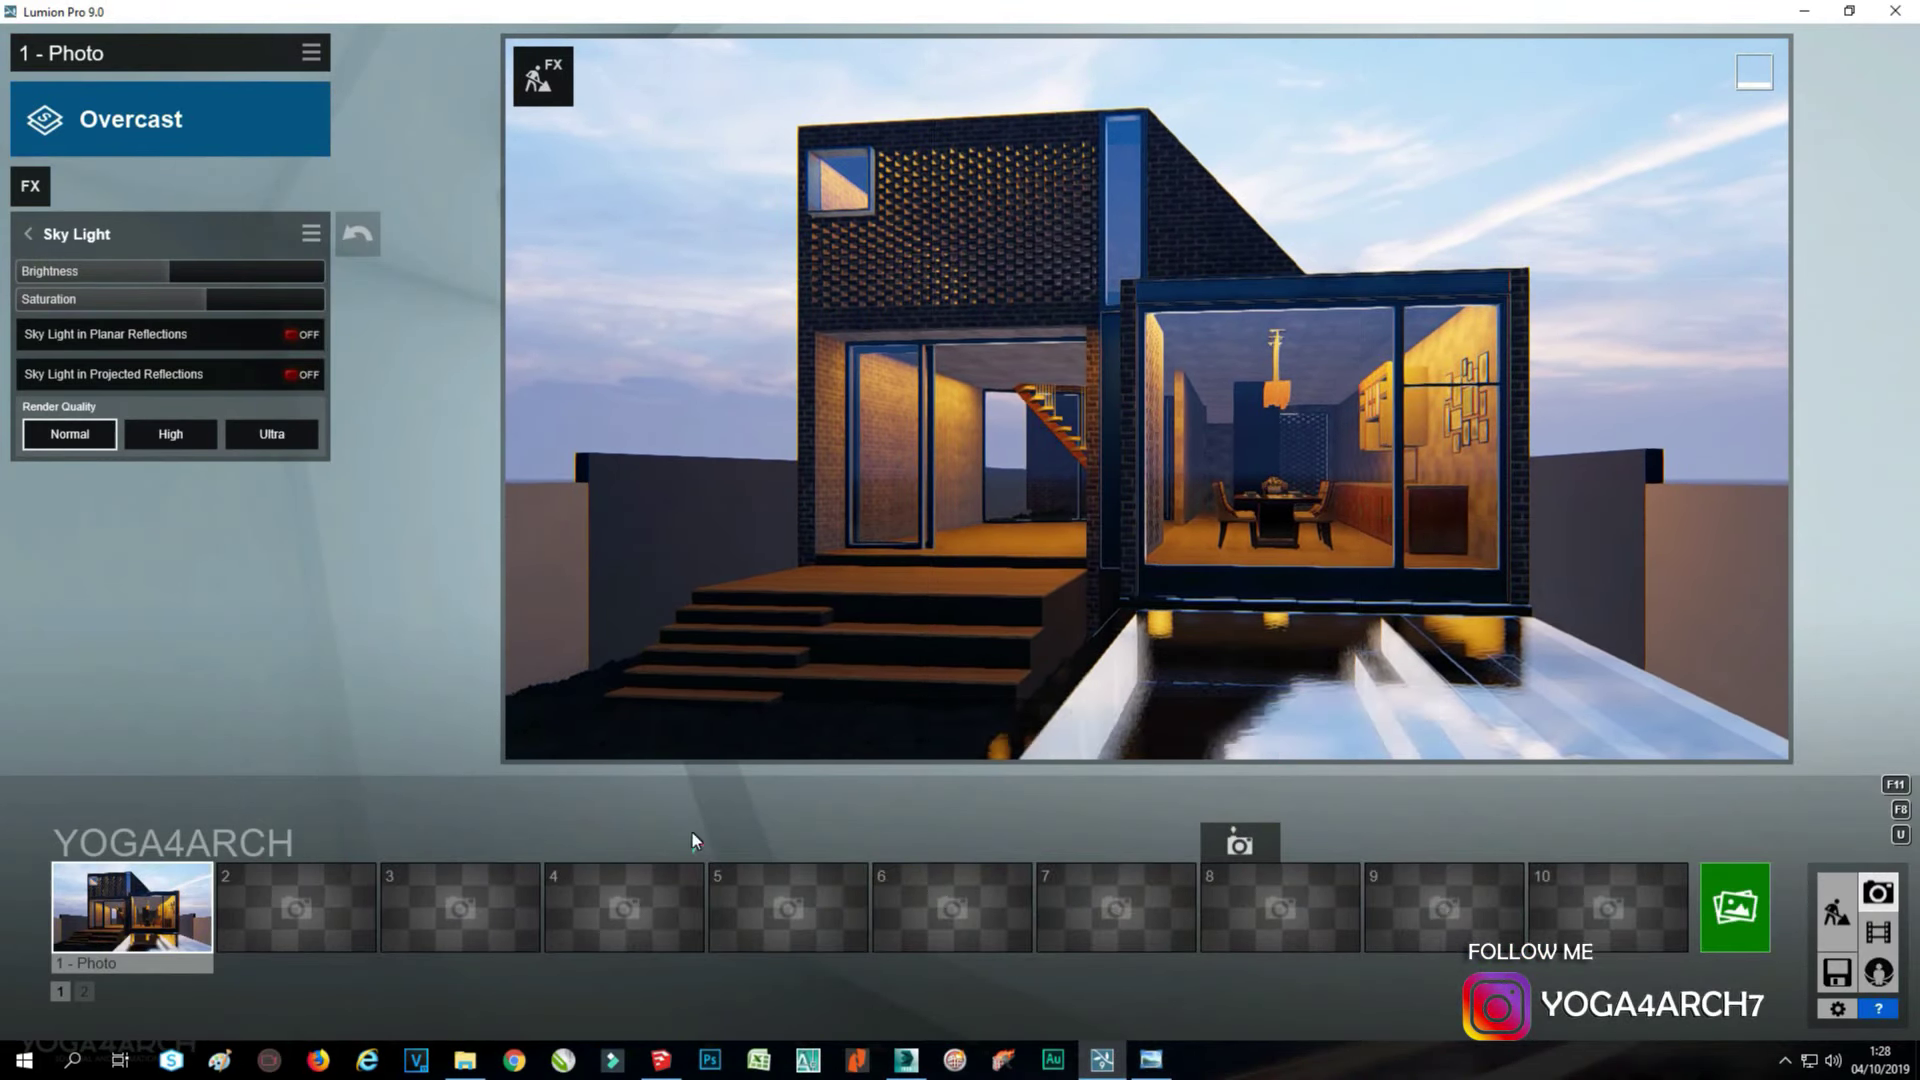
left_click(400, 877)
Render Photo 1 at 3840x2160, overwriting the earlier file, then compare with the reference.
left_click(1750, 885)
left_click(1065, 800)
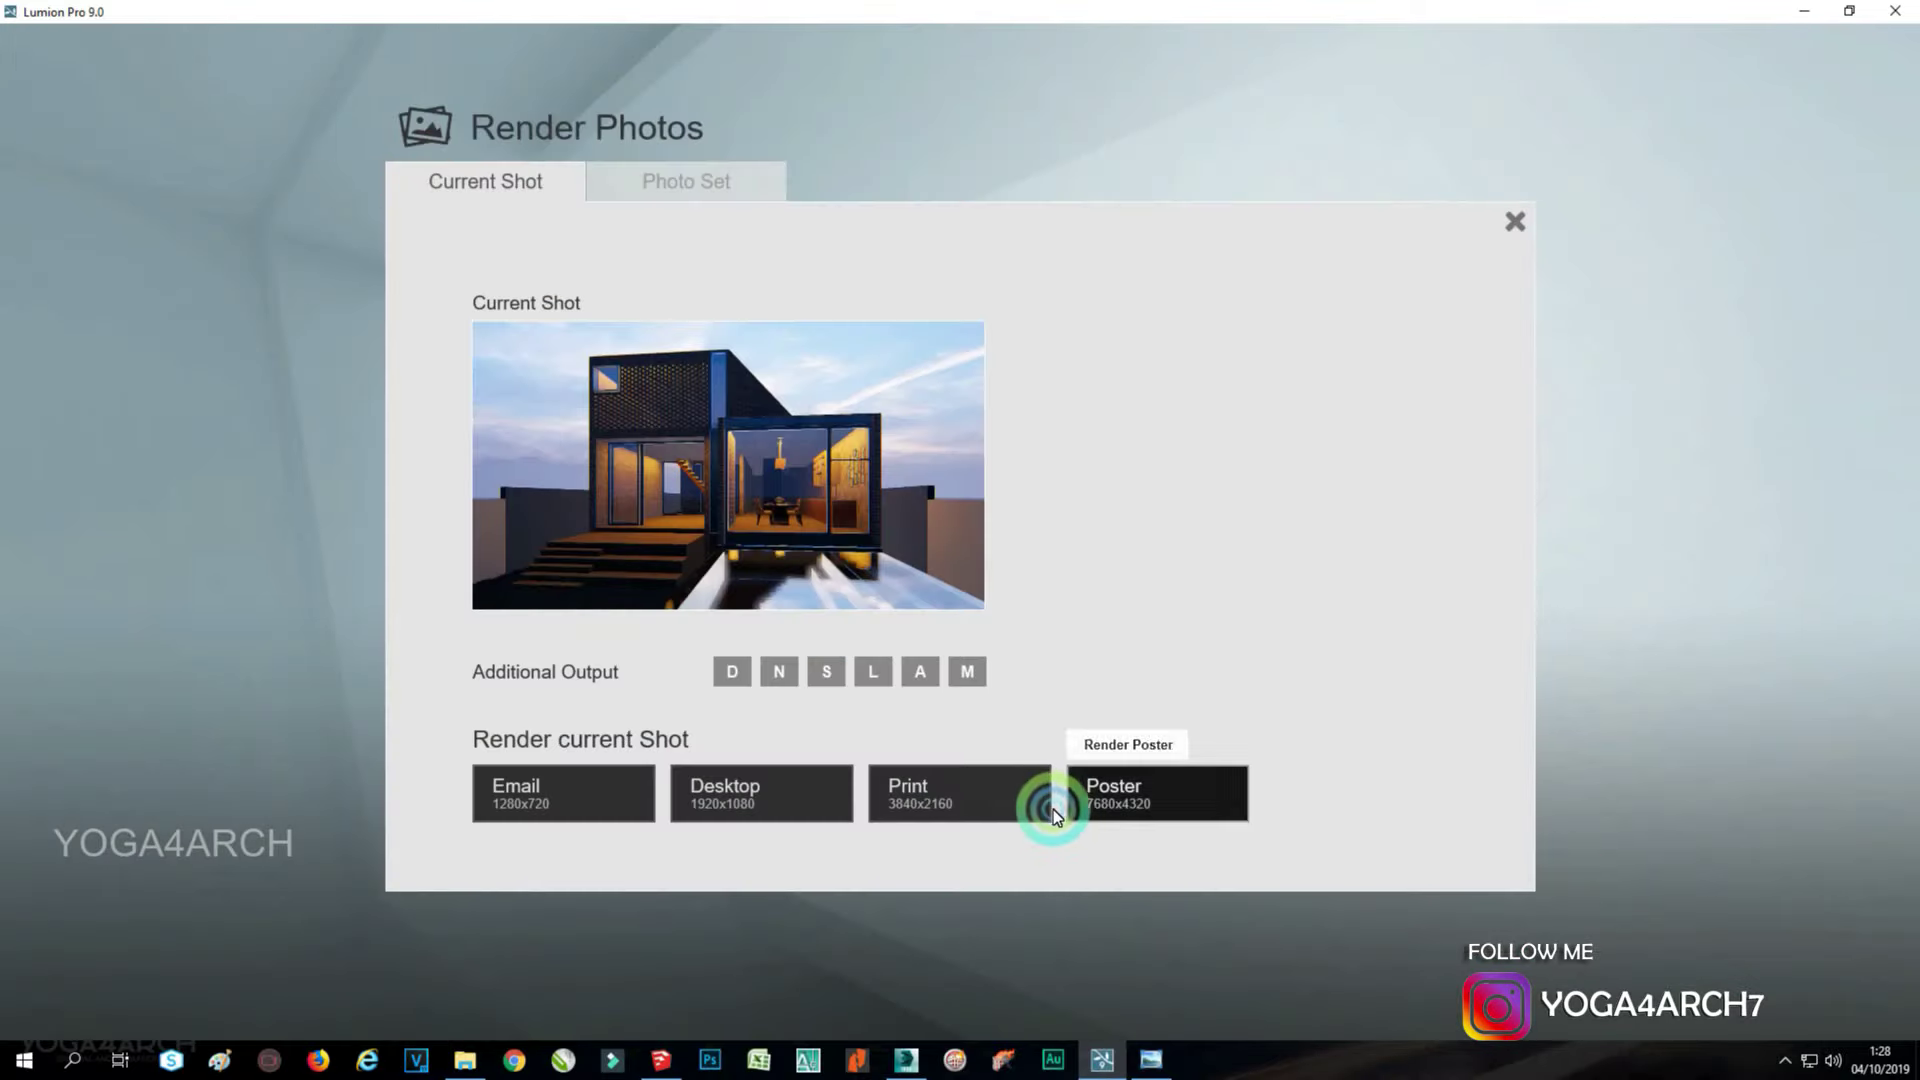
left_click(333, 220)
left_click(986, 602)
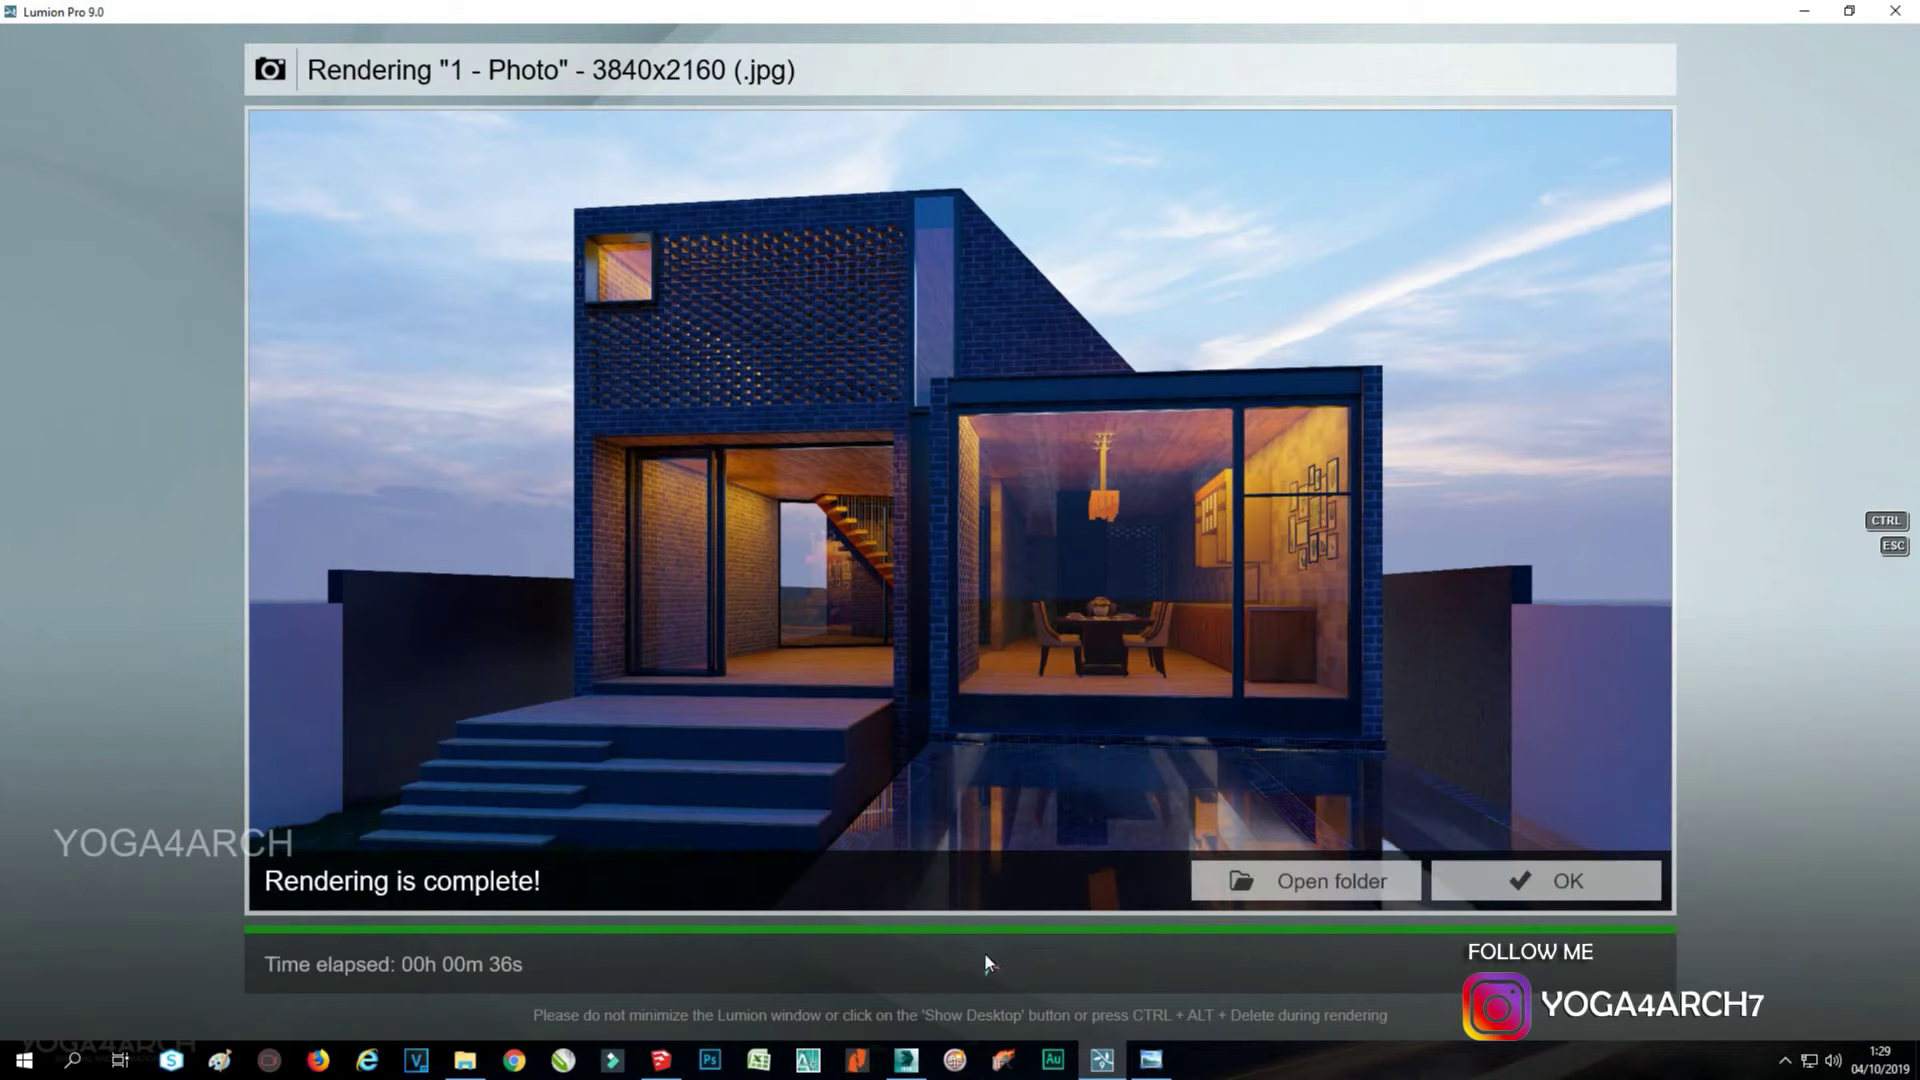
left_click(1505, 890)
left_click(1147, 1066)
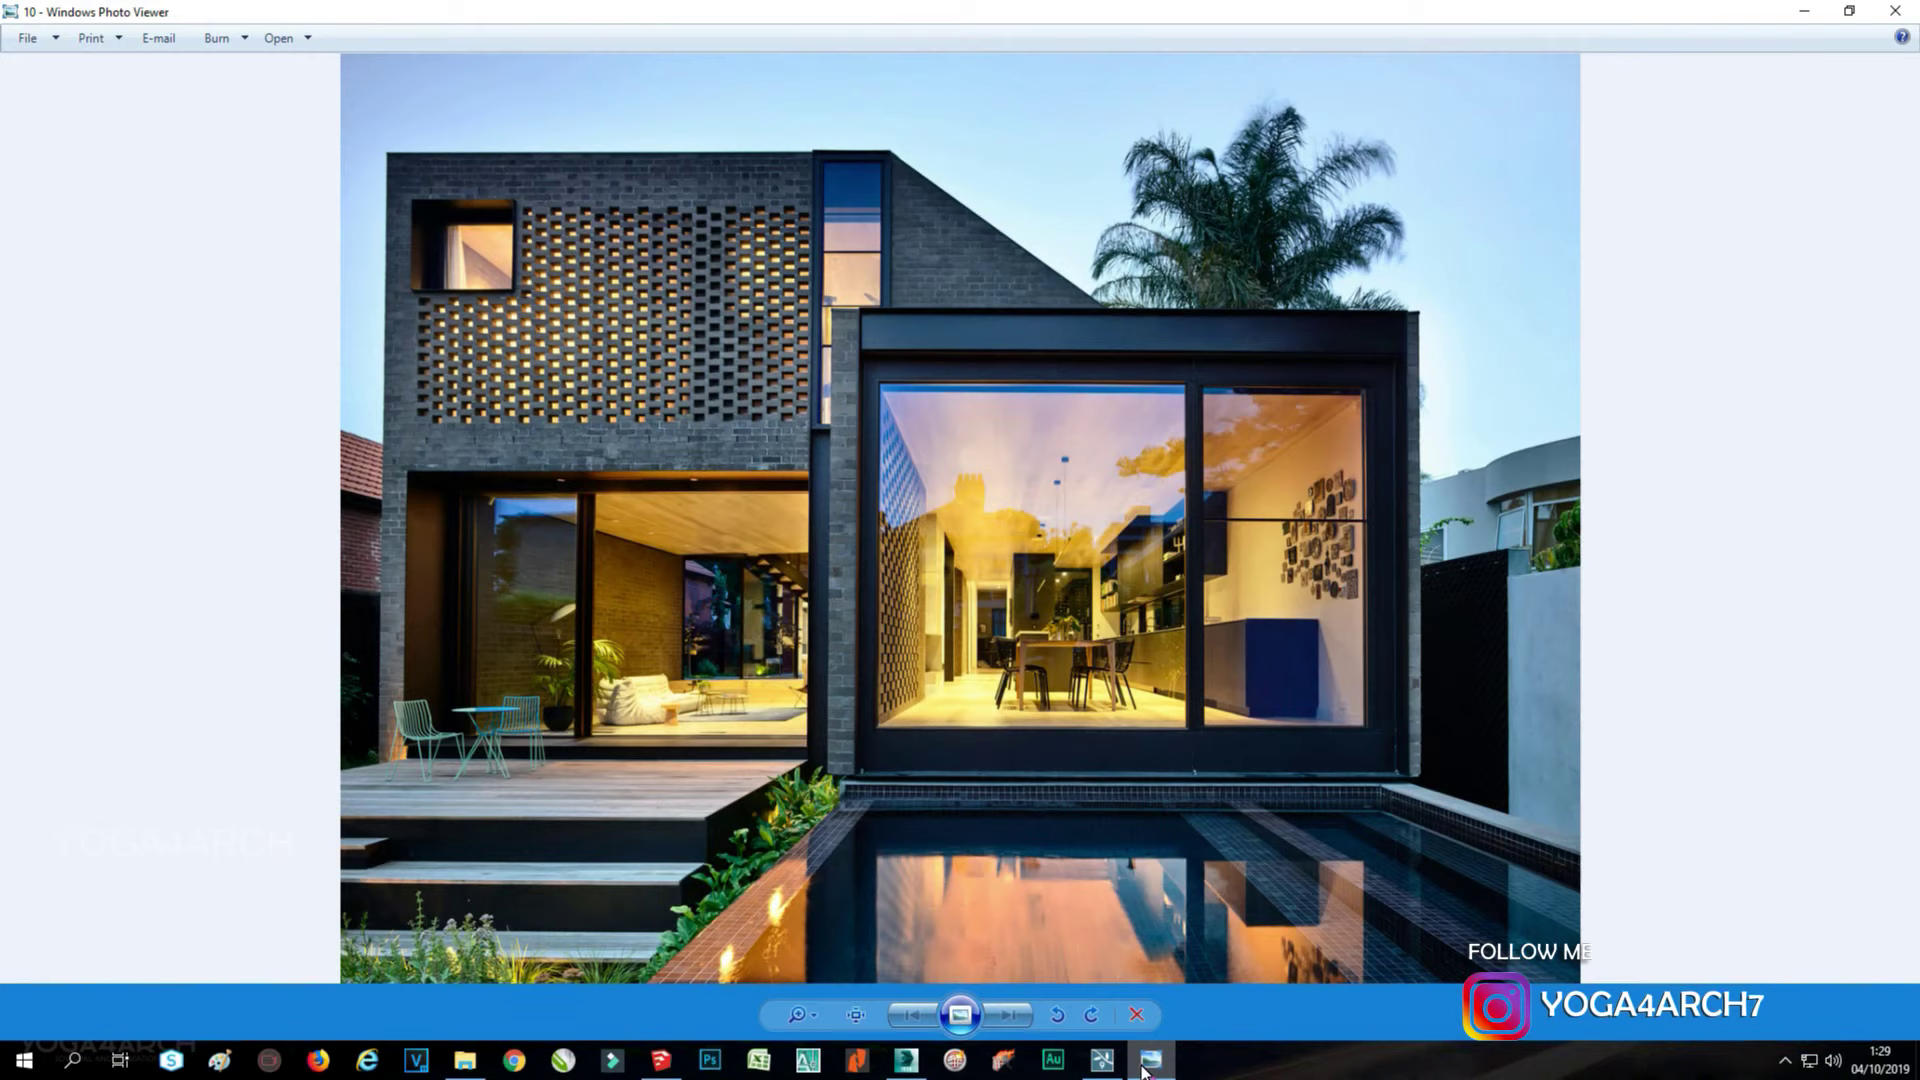
left_click(1147, 1066)
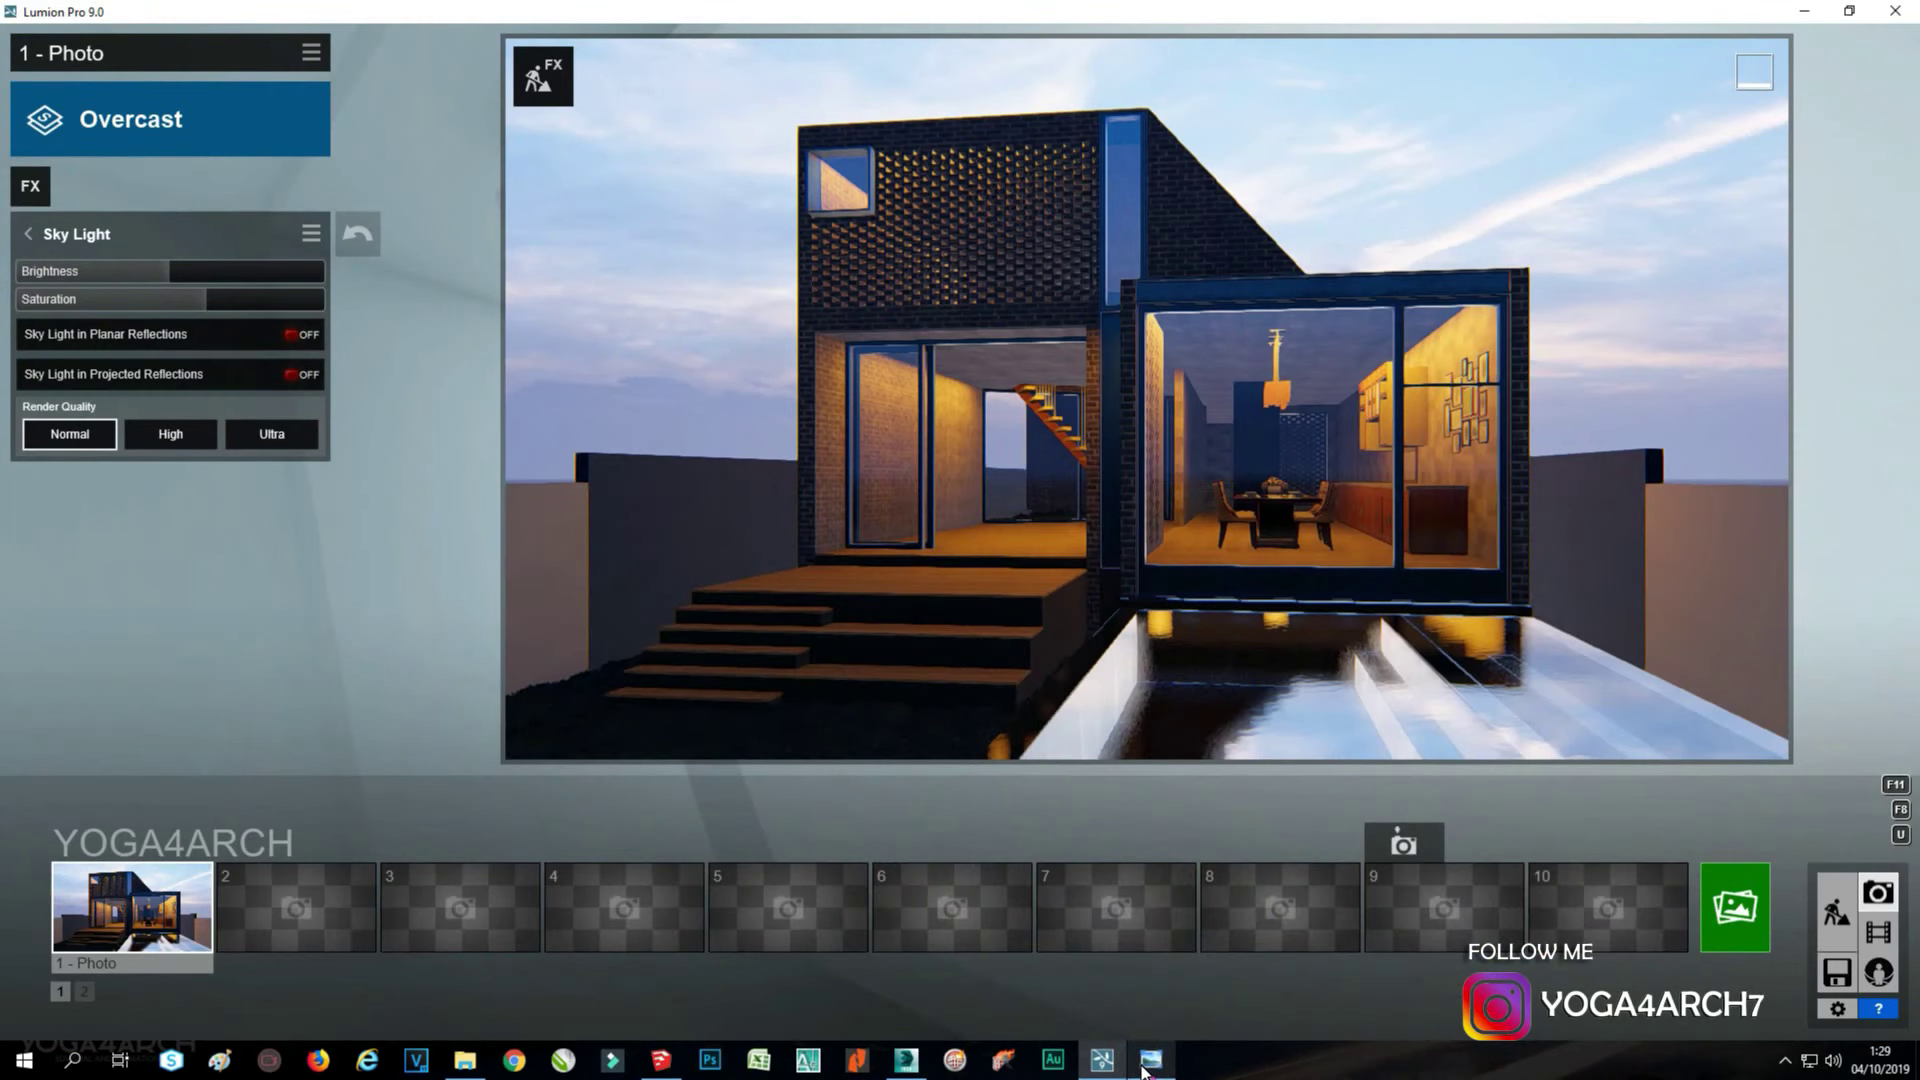
Tint the two left area lights orange and raise their brightness to about 36.8.
left_click(542, 77)
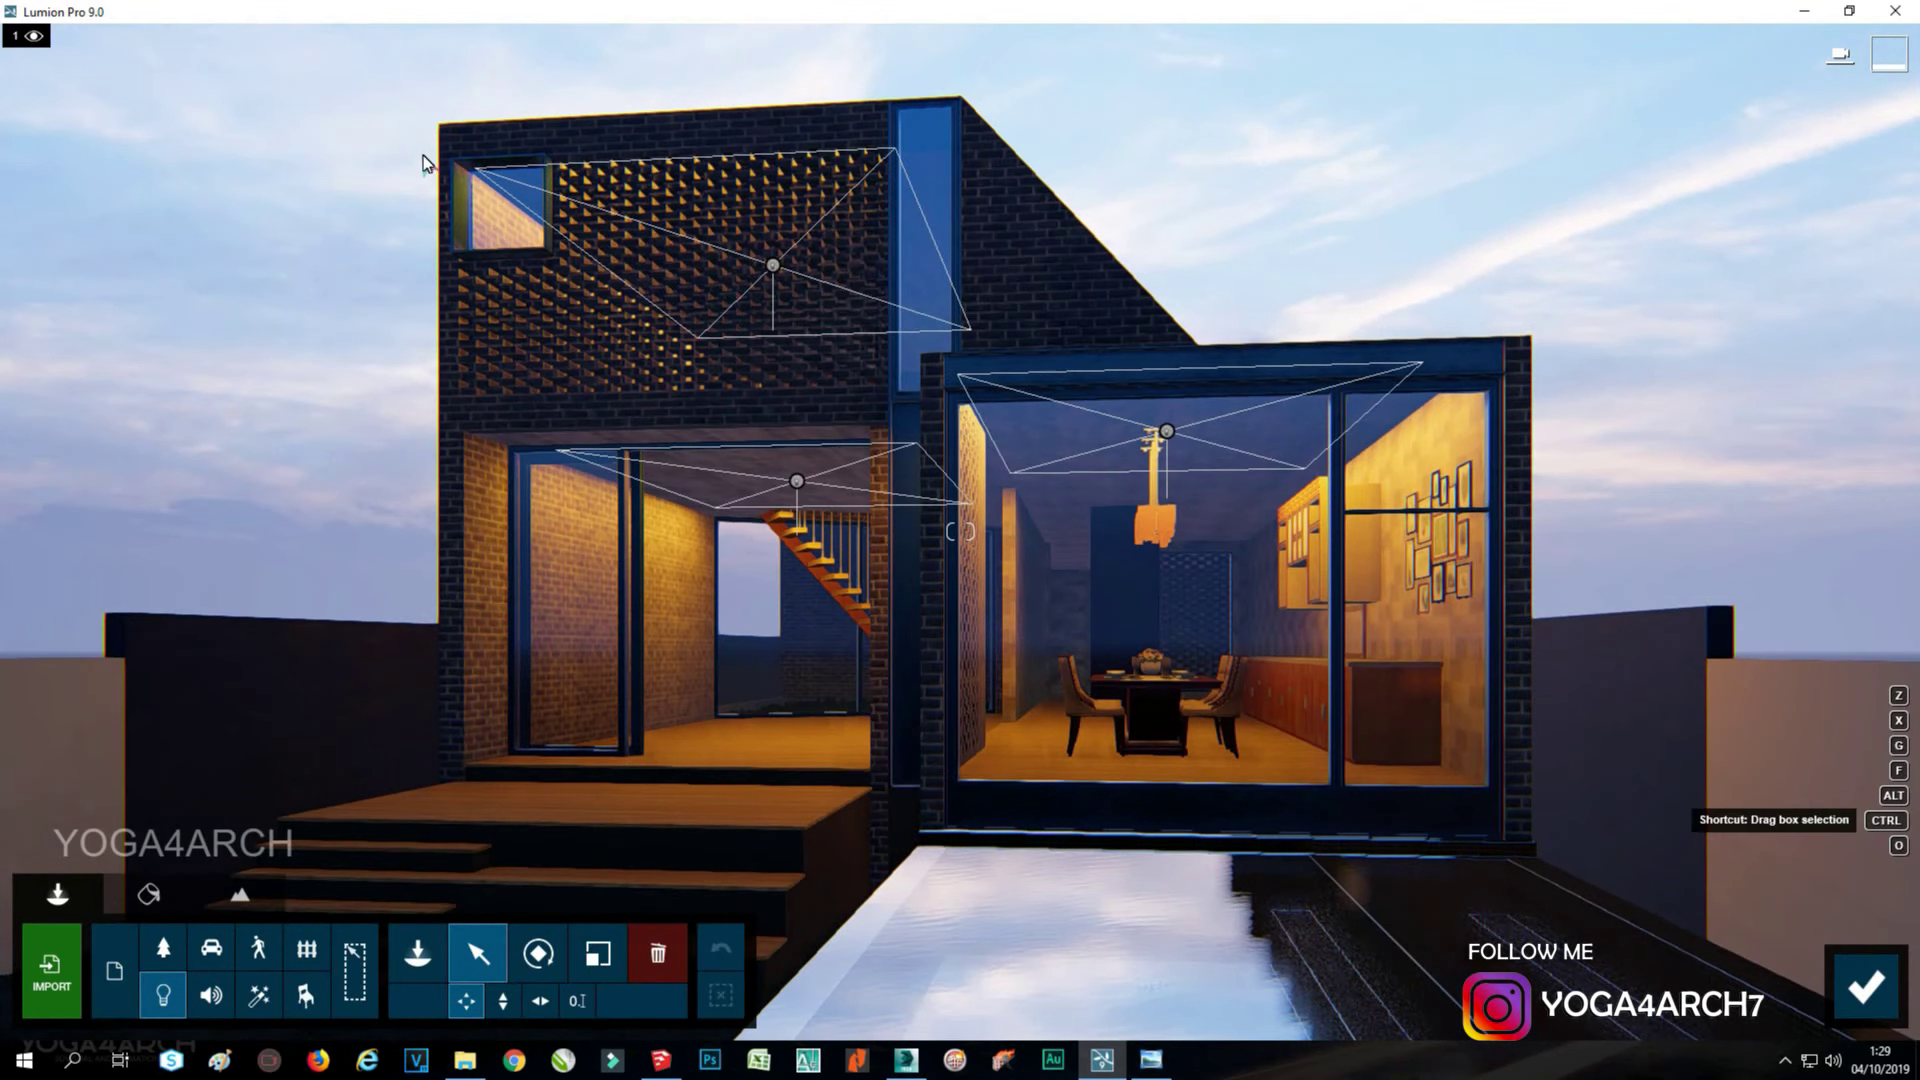
left_click_drag(428, 159, 1160, 549, "ctrl")
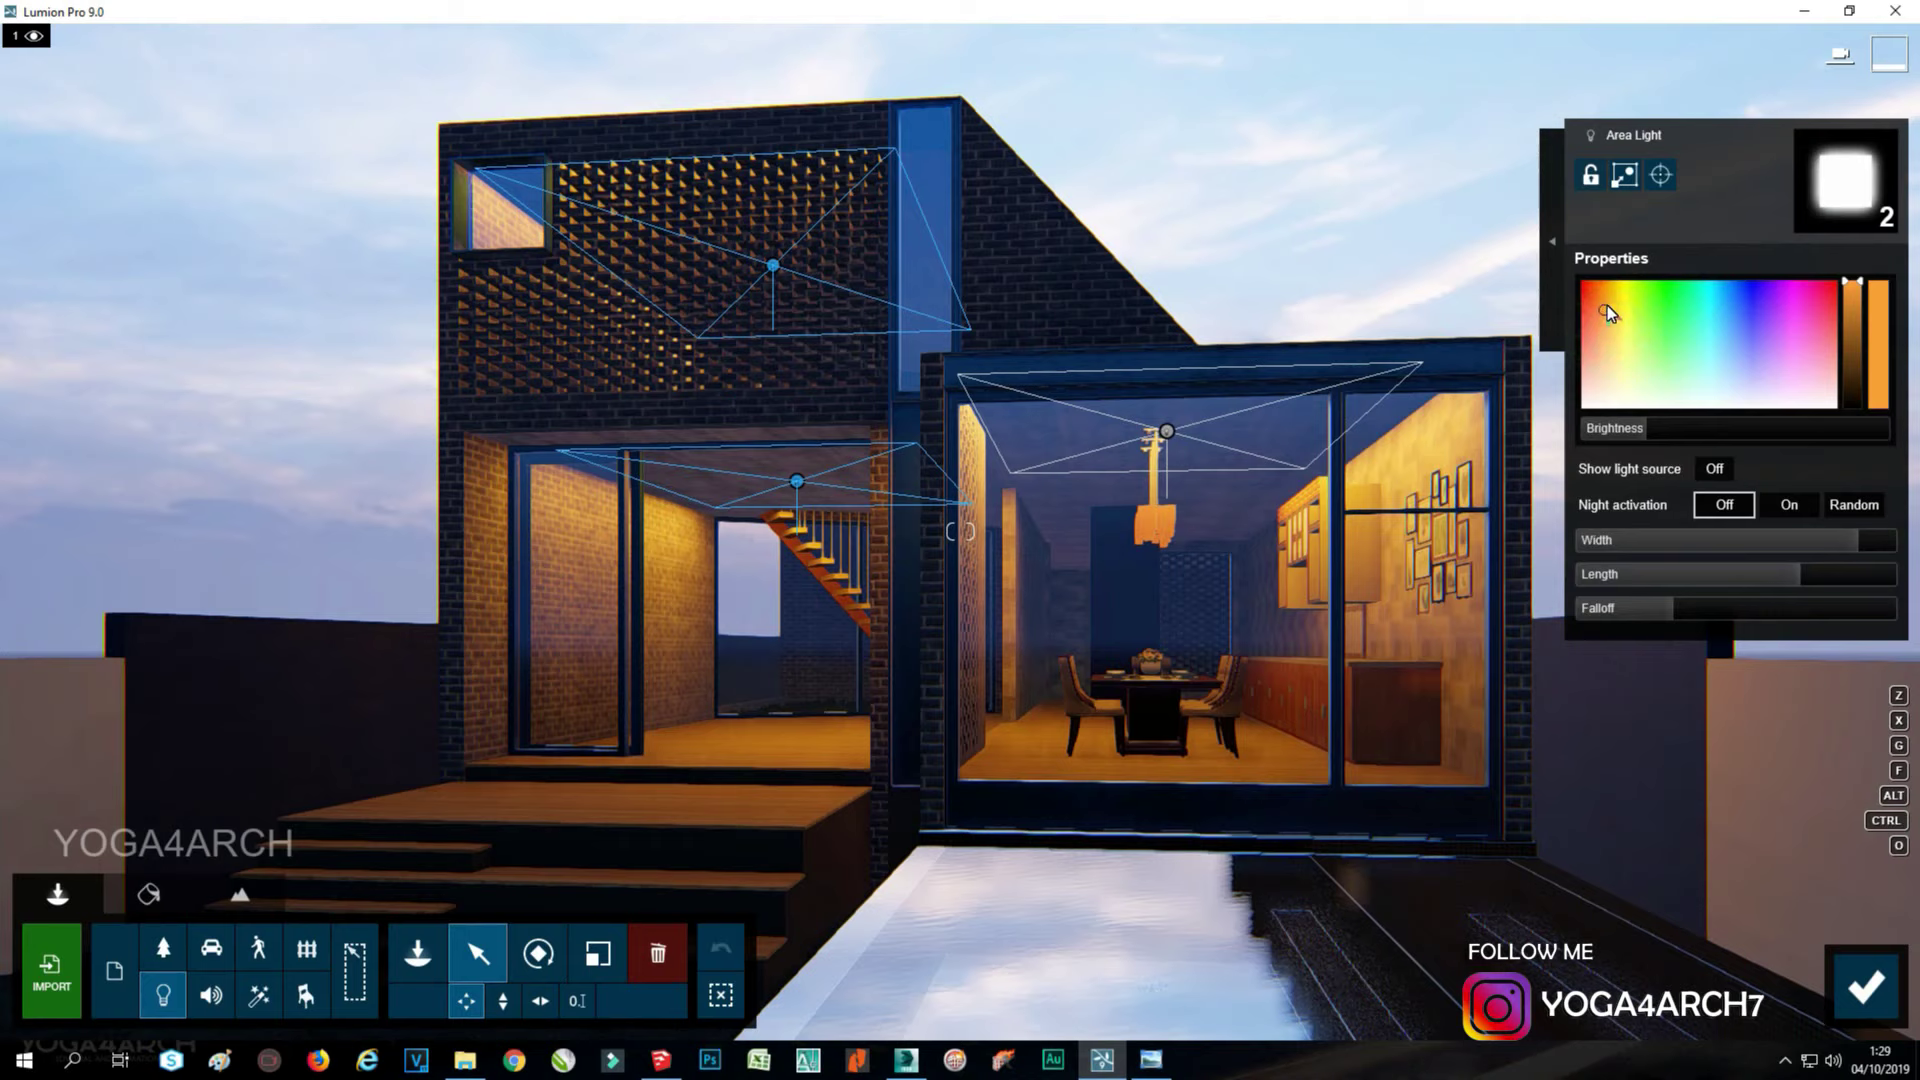
left_click(1606, 294)
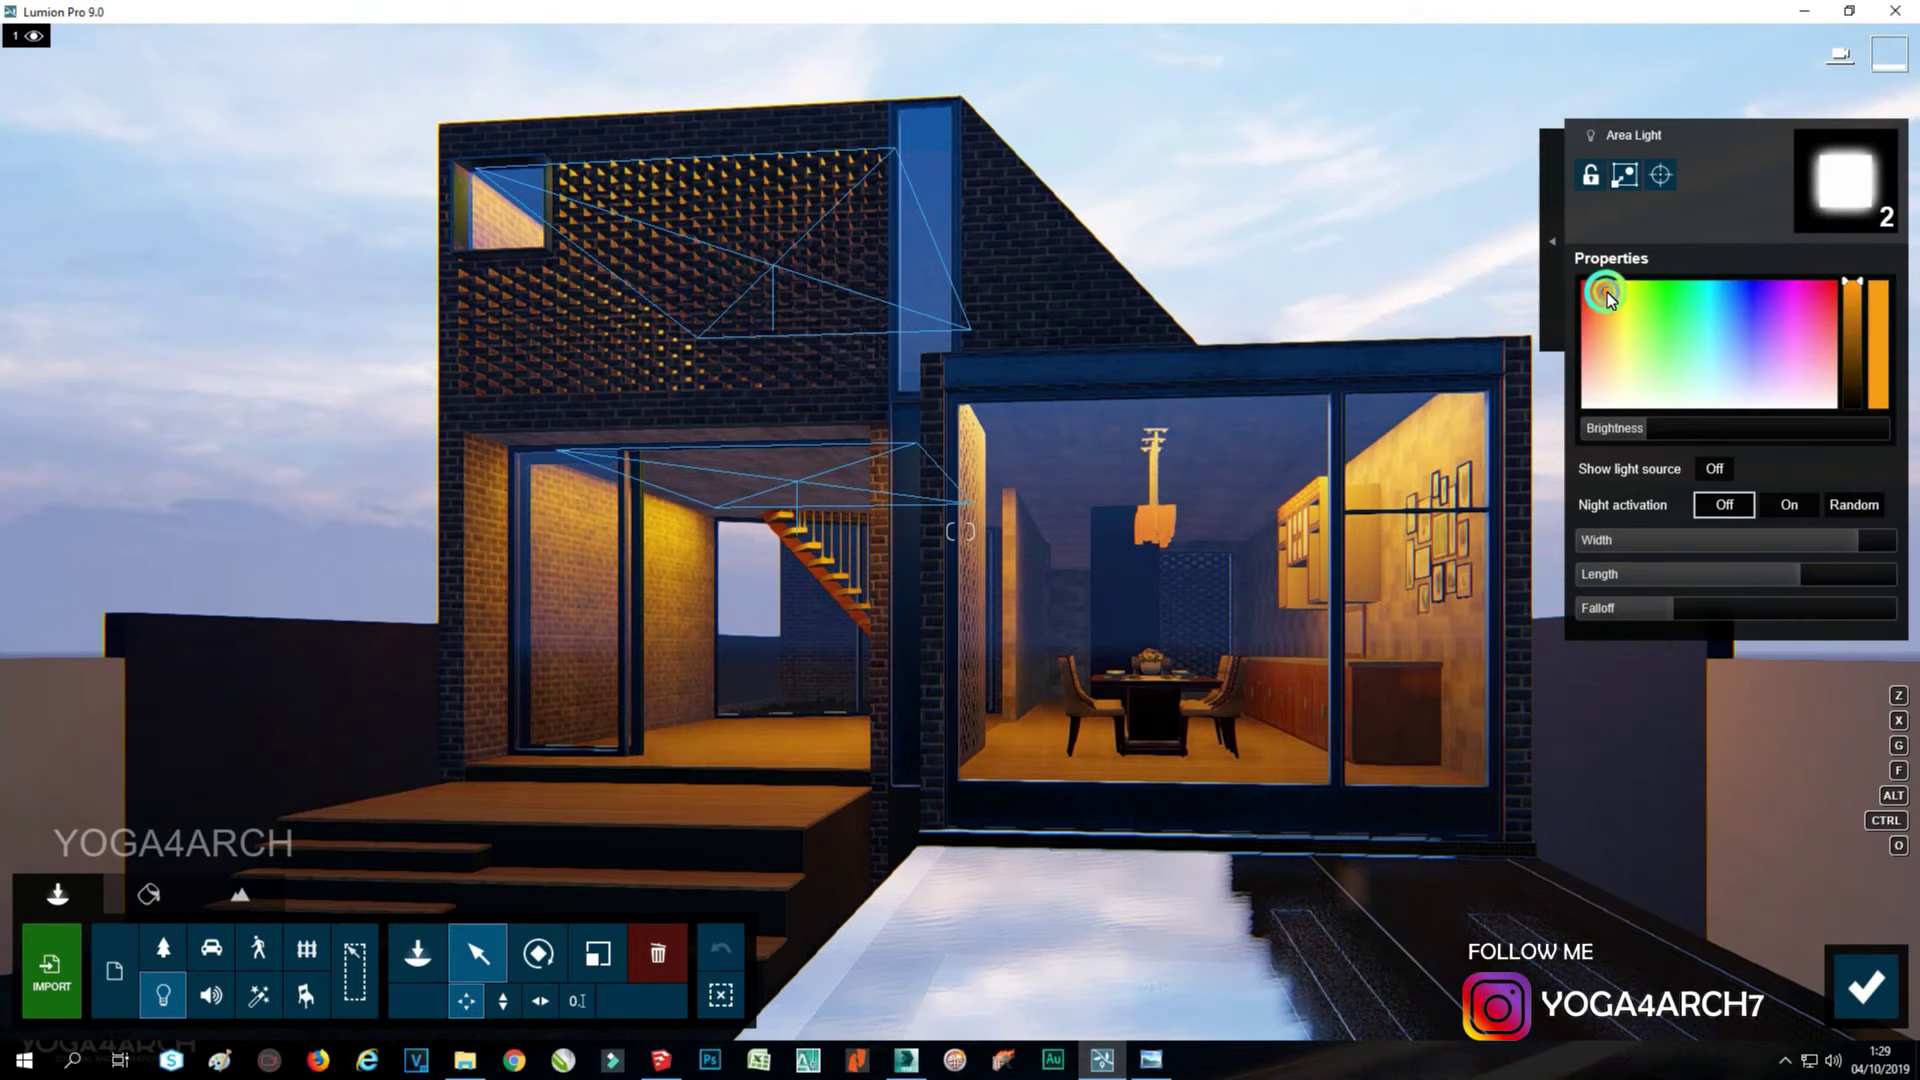
left_click_drag(1606, 294, 1612, 296)
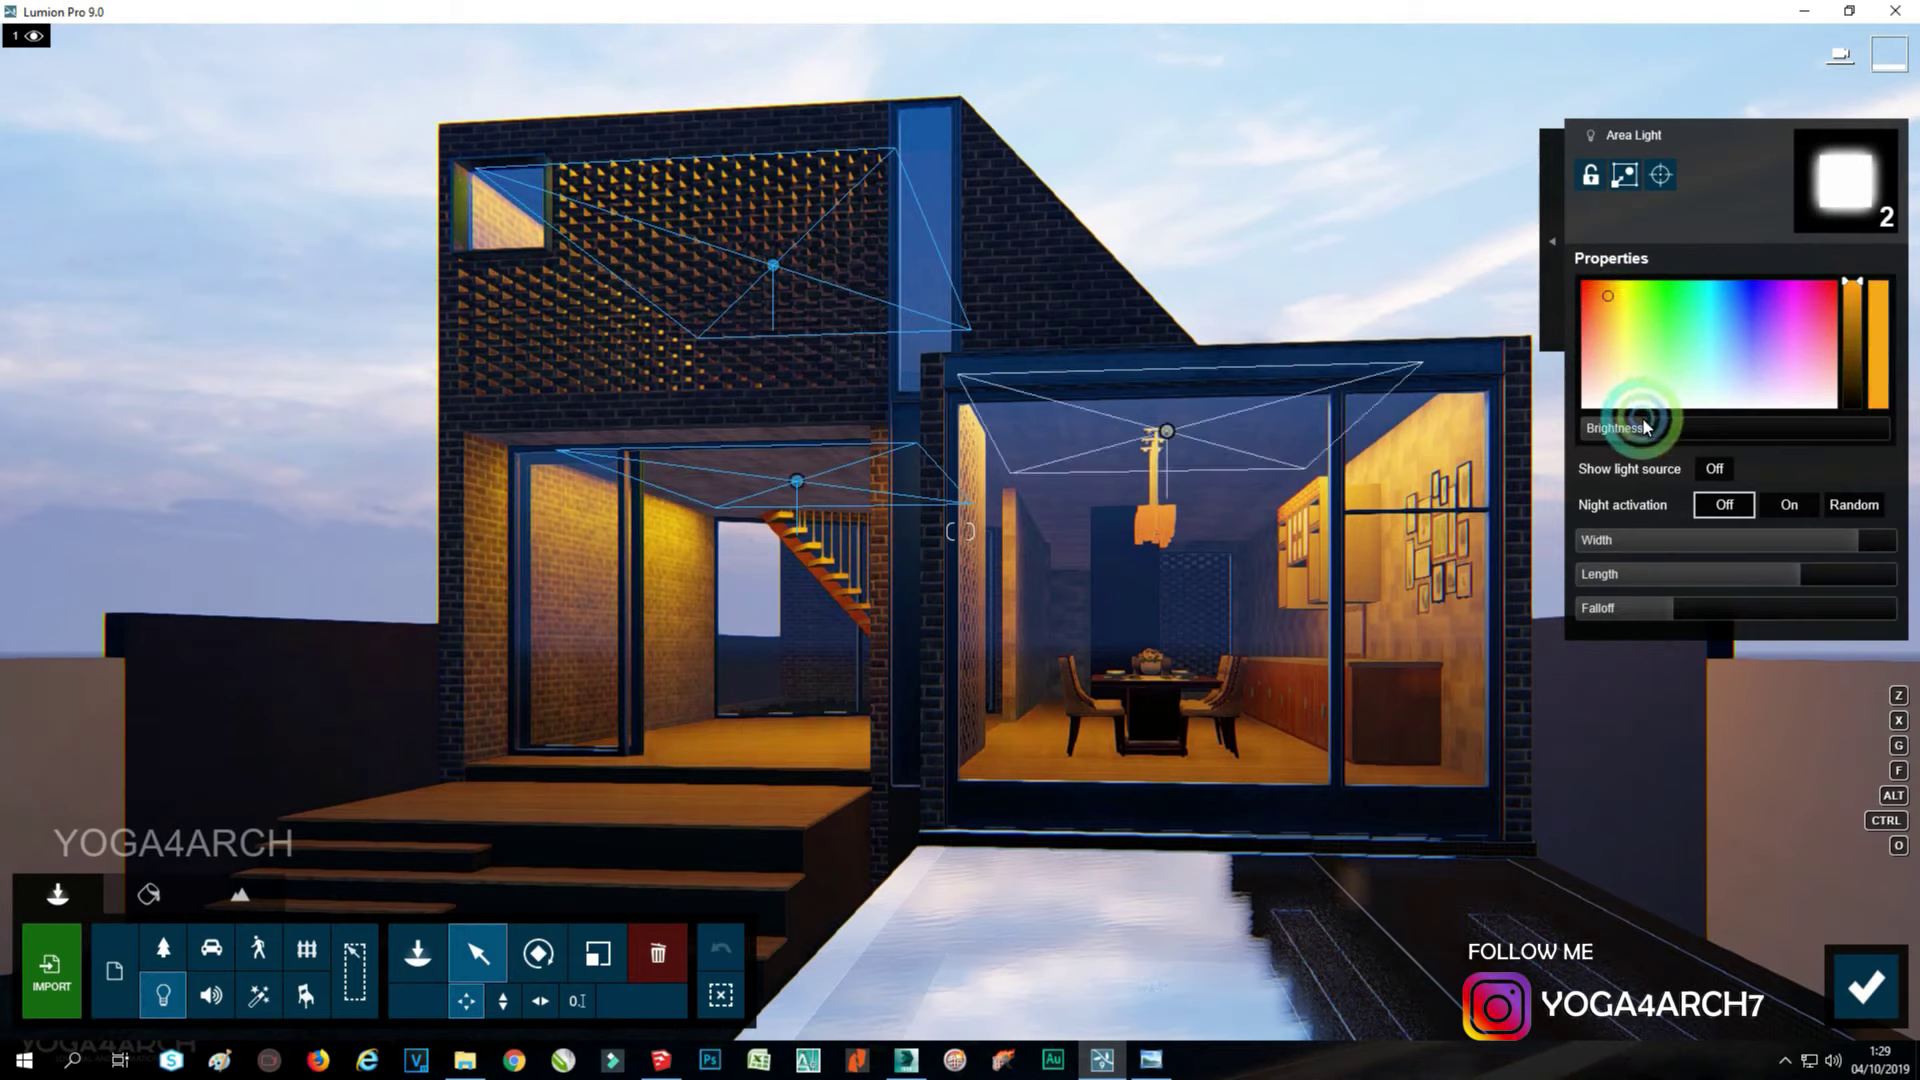
left_click_drag(1633, 427, 1647, 426)
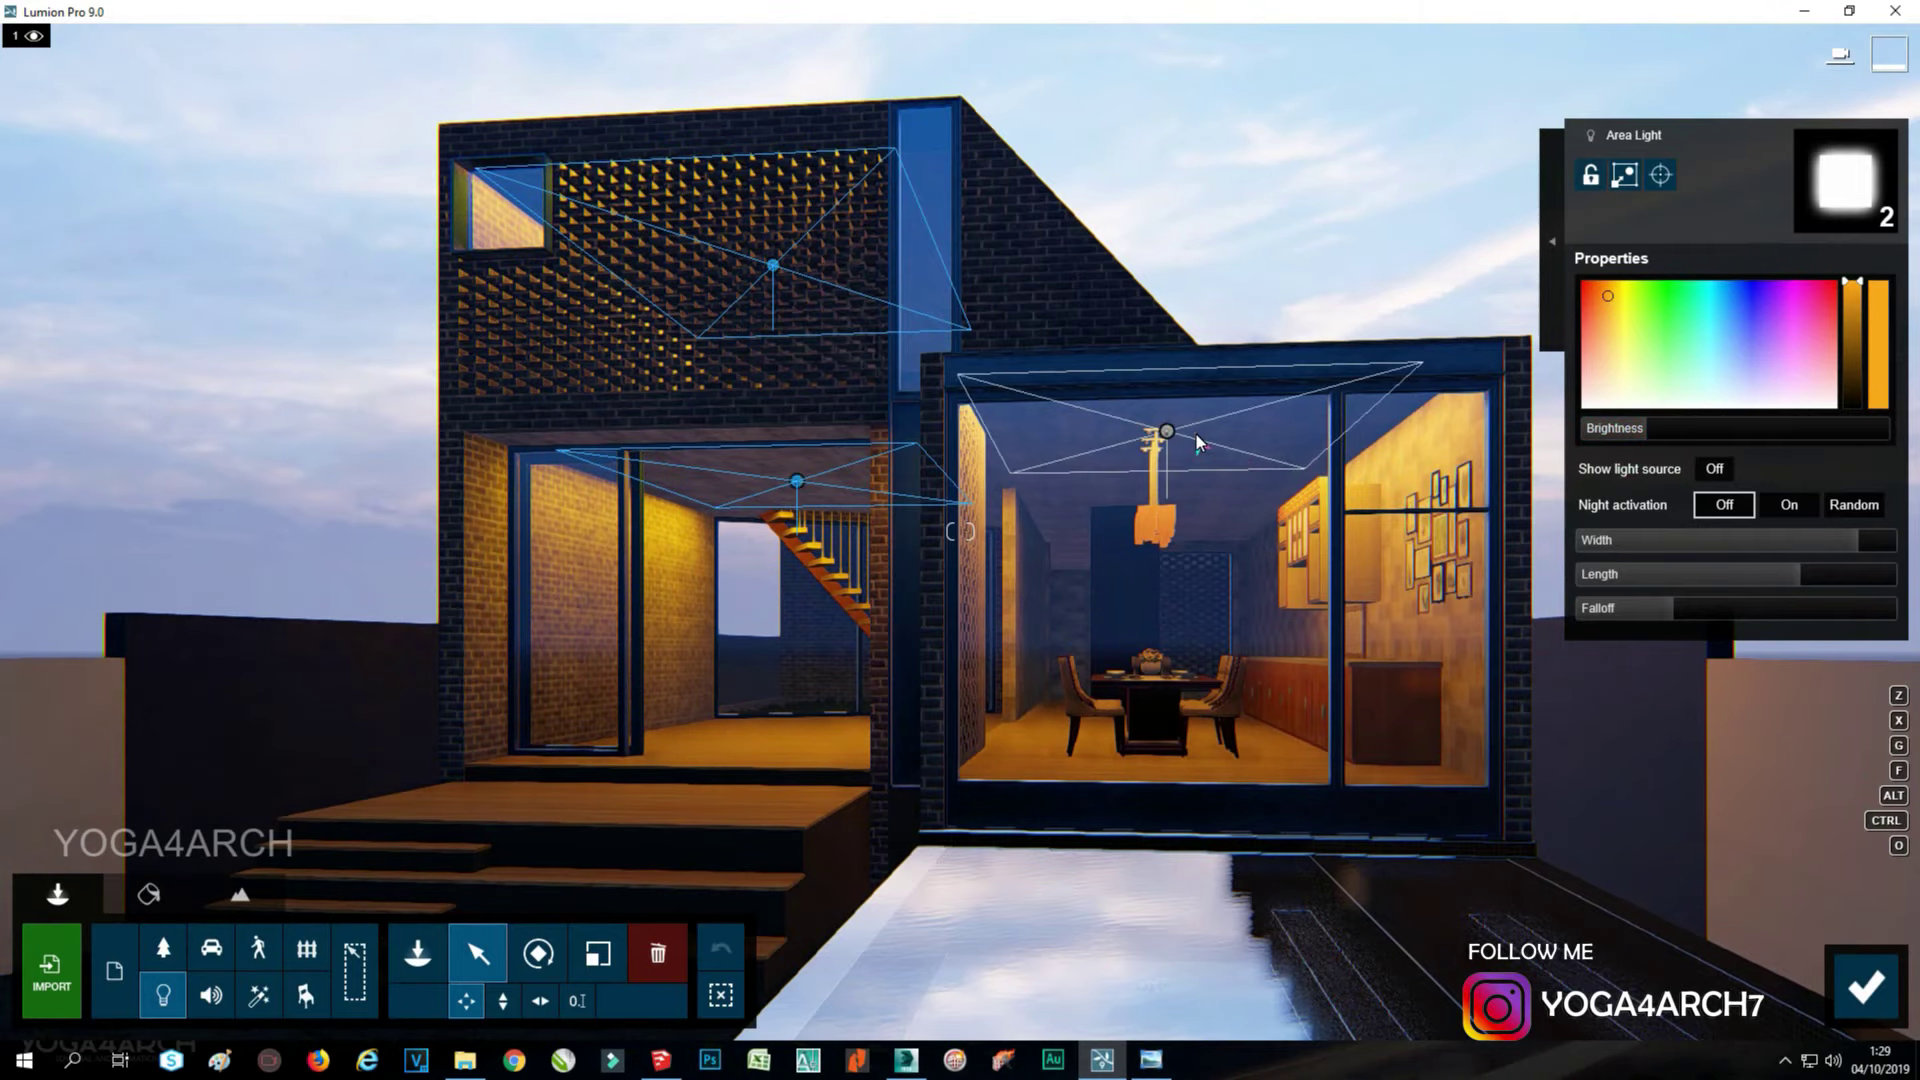
Delete the dining-room area light.
left_click(1169, 432)
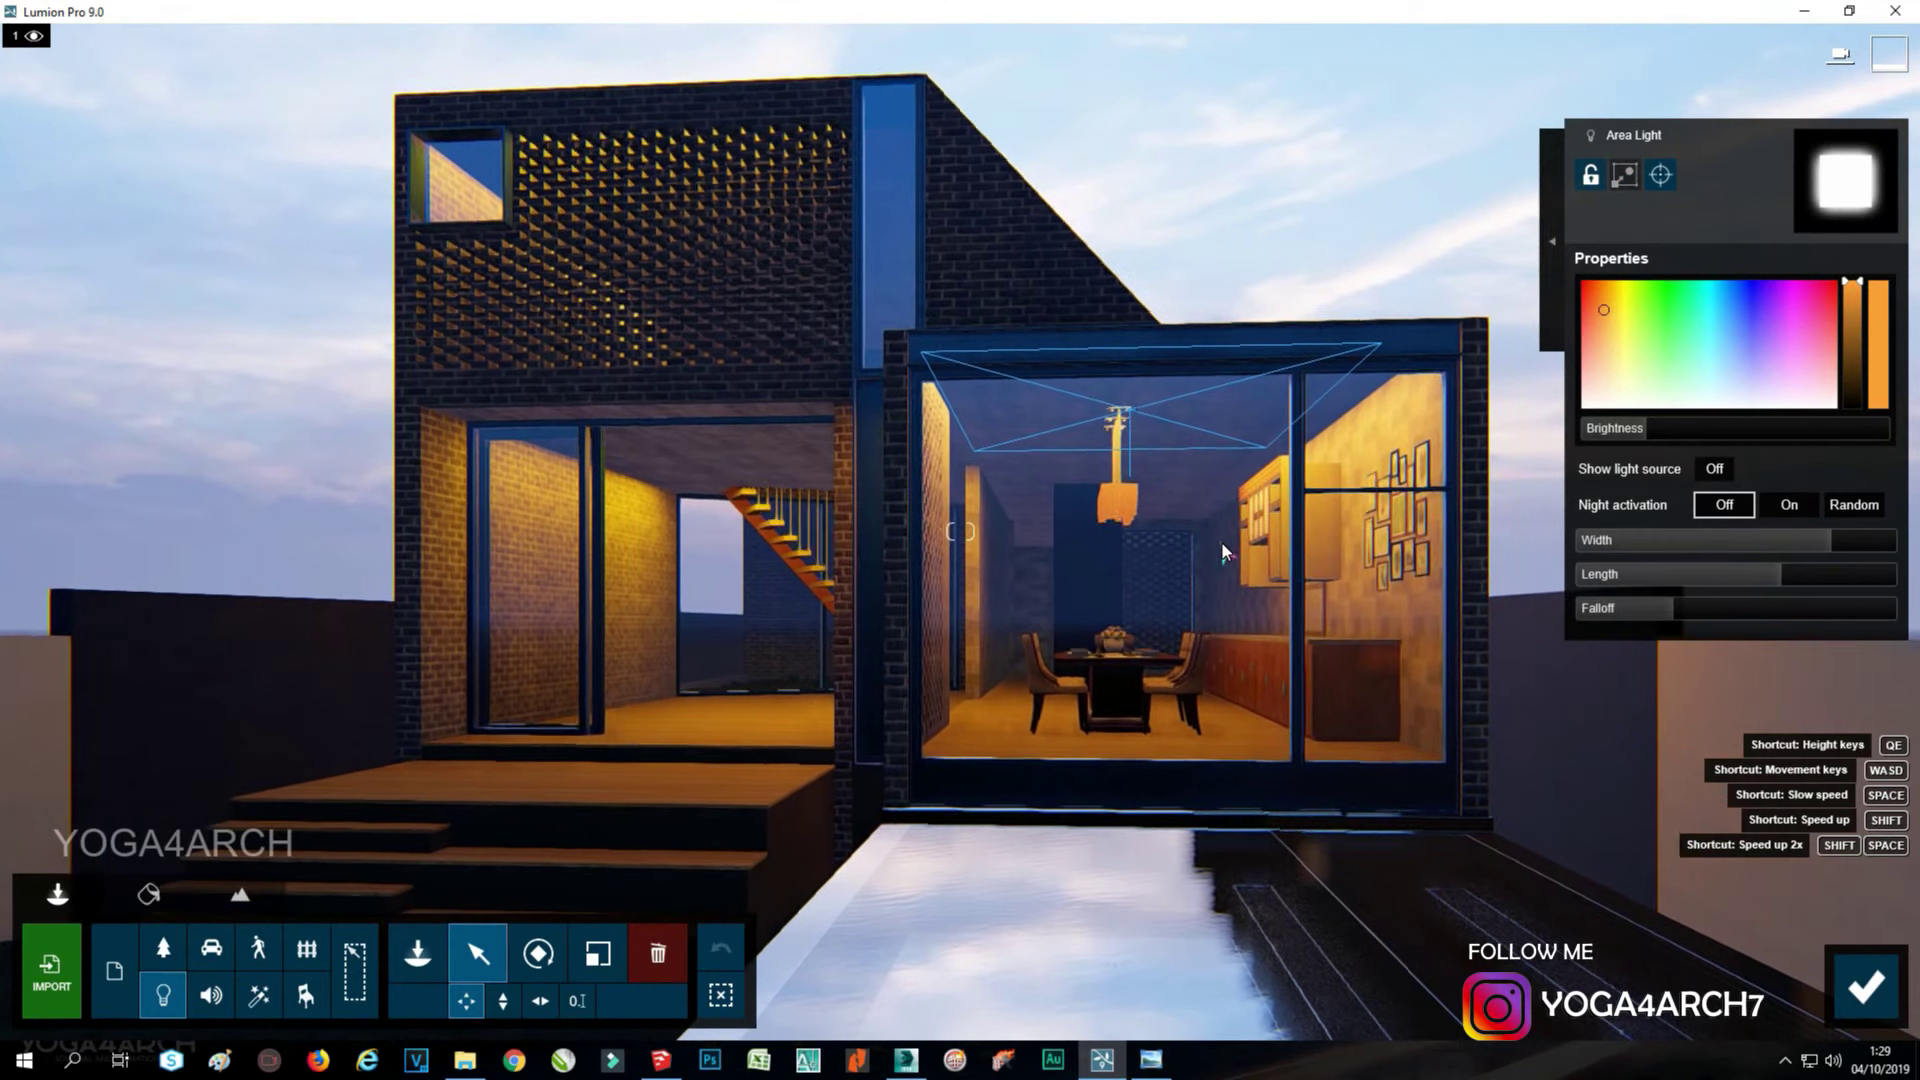
left_click(656, 953)
left_click(1122, 432)
left_click(1644, 465)
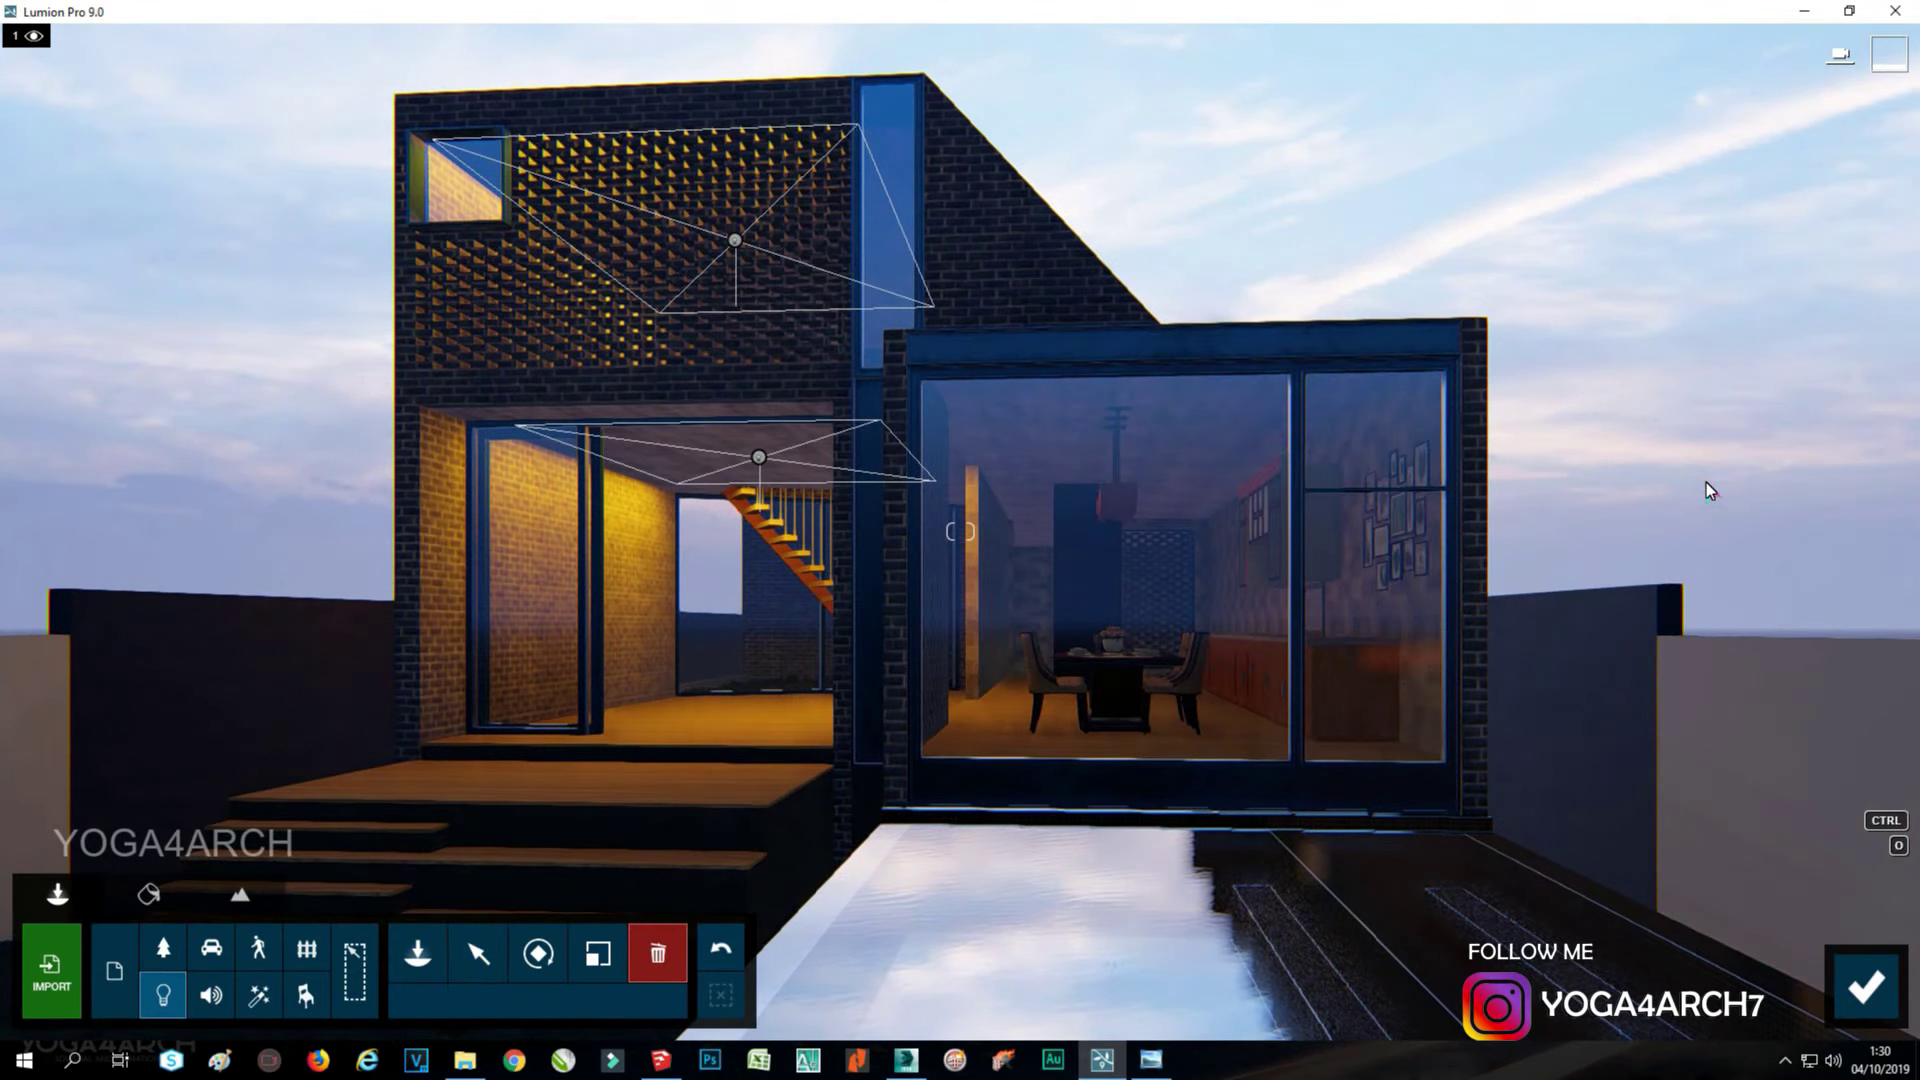
Move the ceiling area light about 0.7m and lengthen it to 5.3m, then restore Photo 1.
key("w")
key("w")
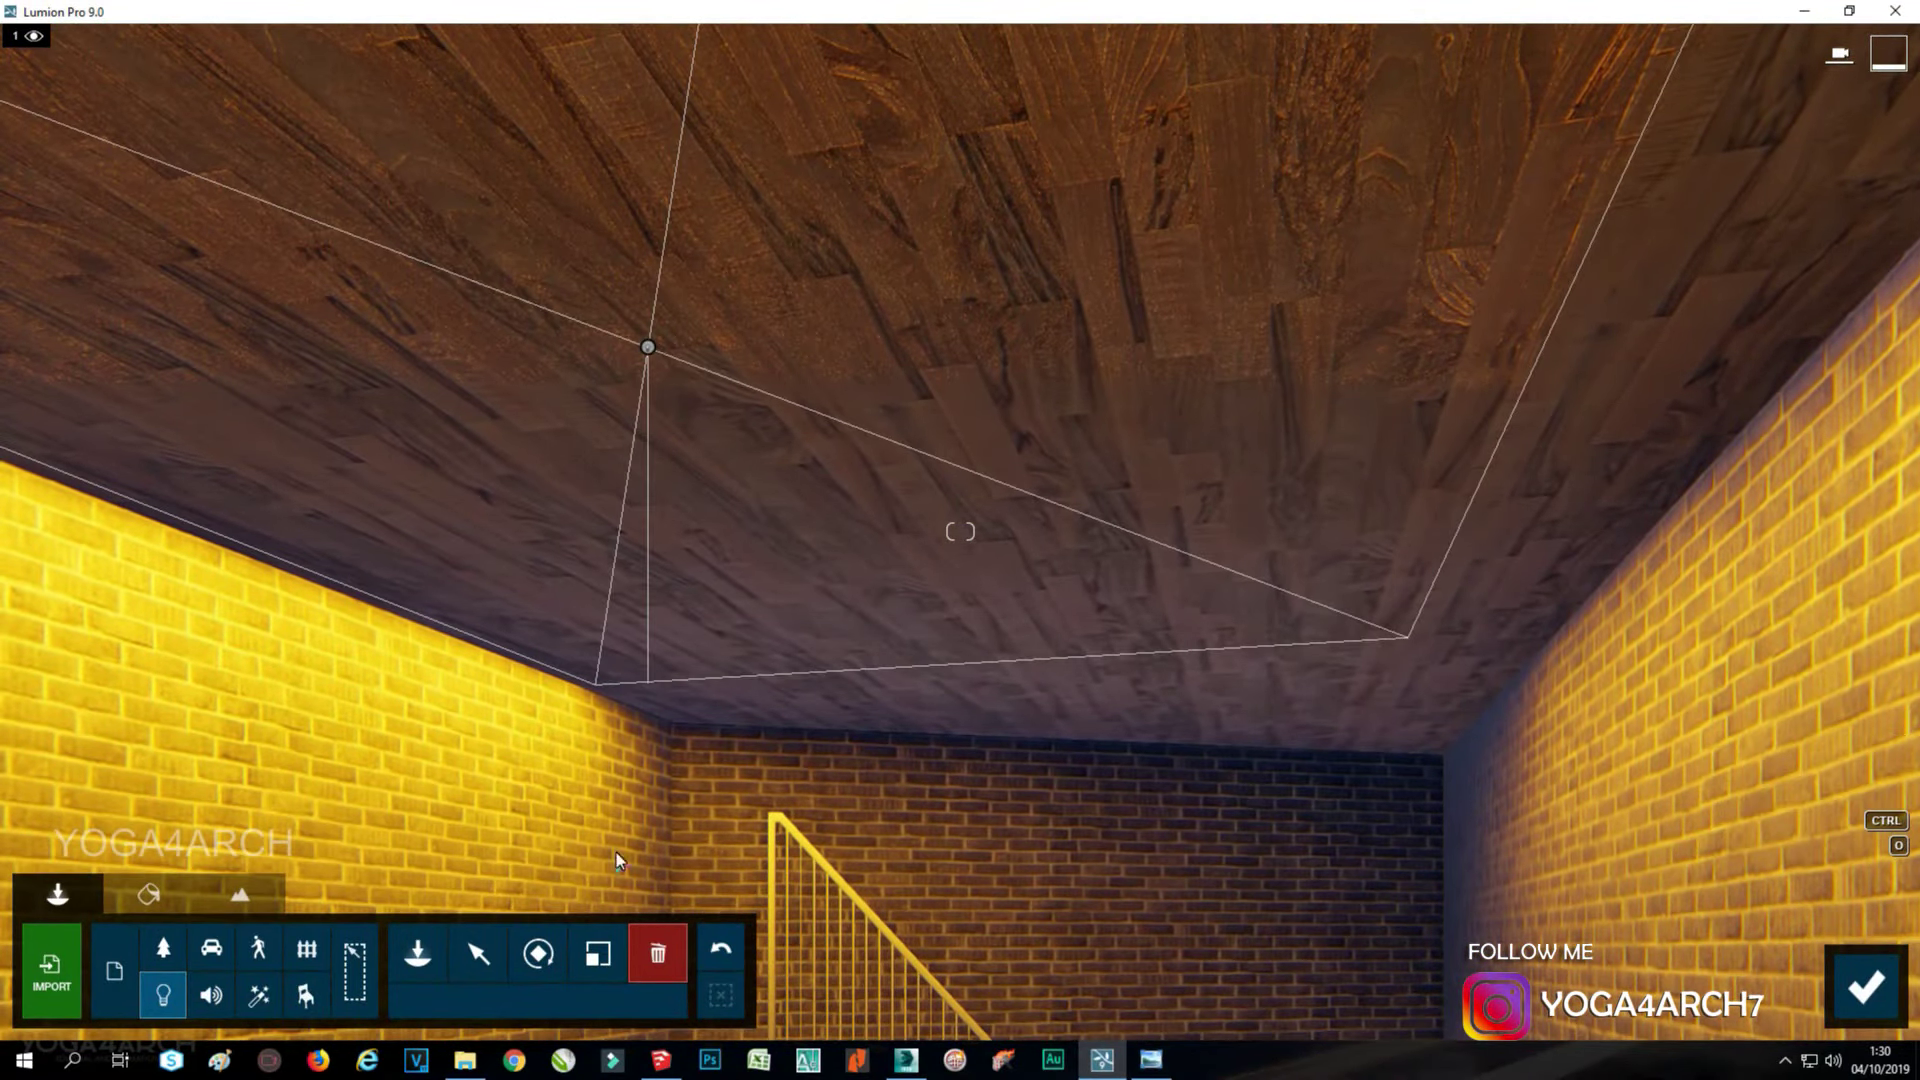
left_click(478, 953)
left_click(668, 350)
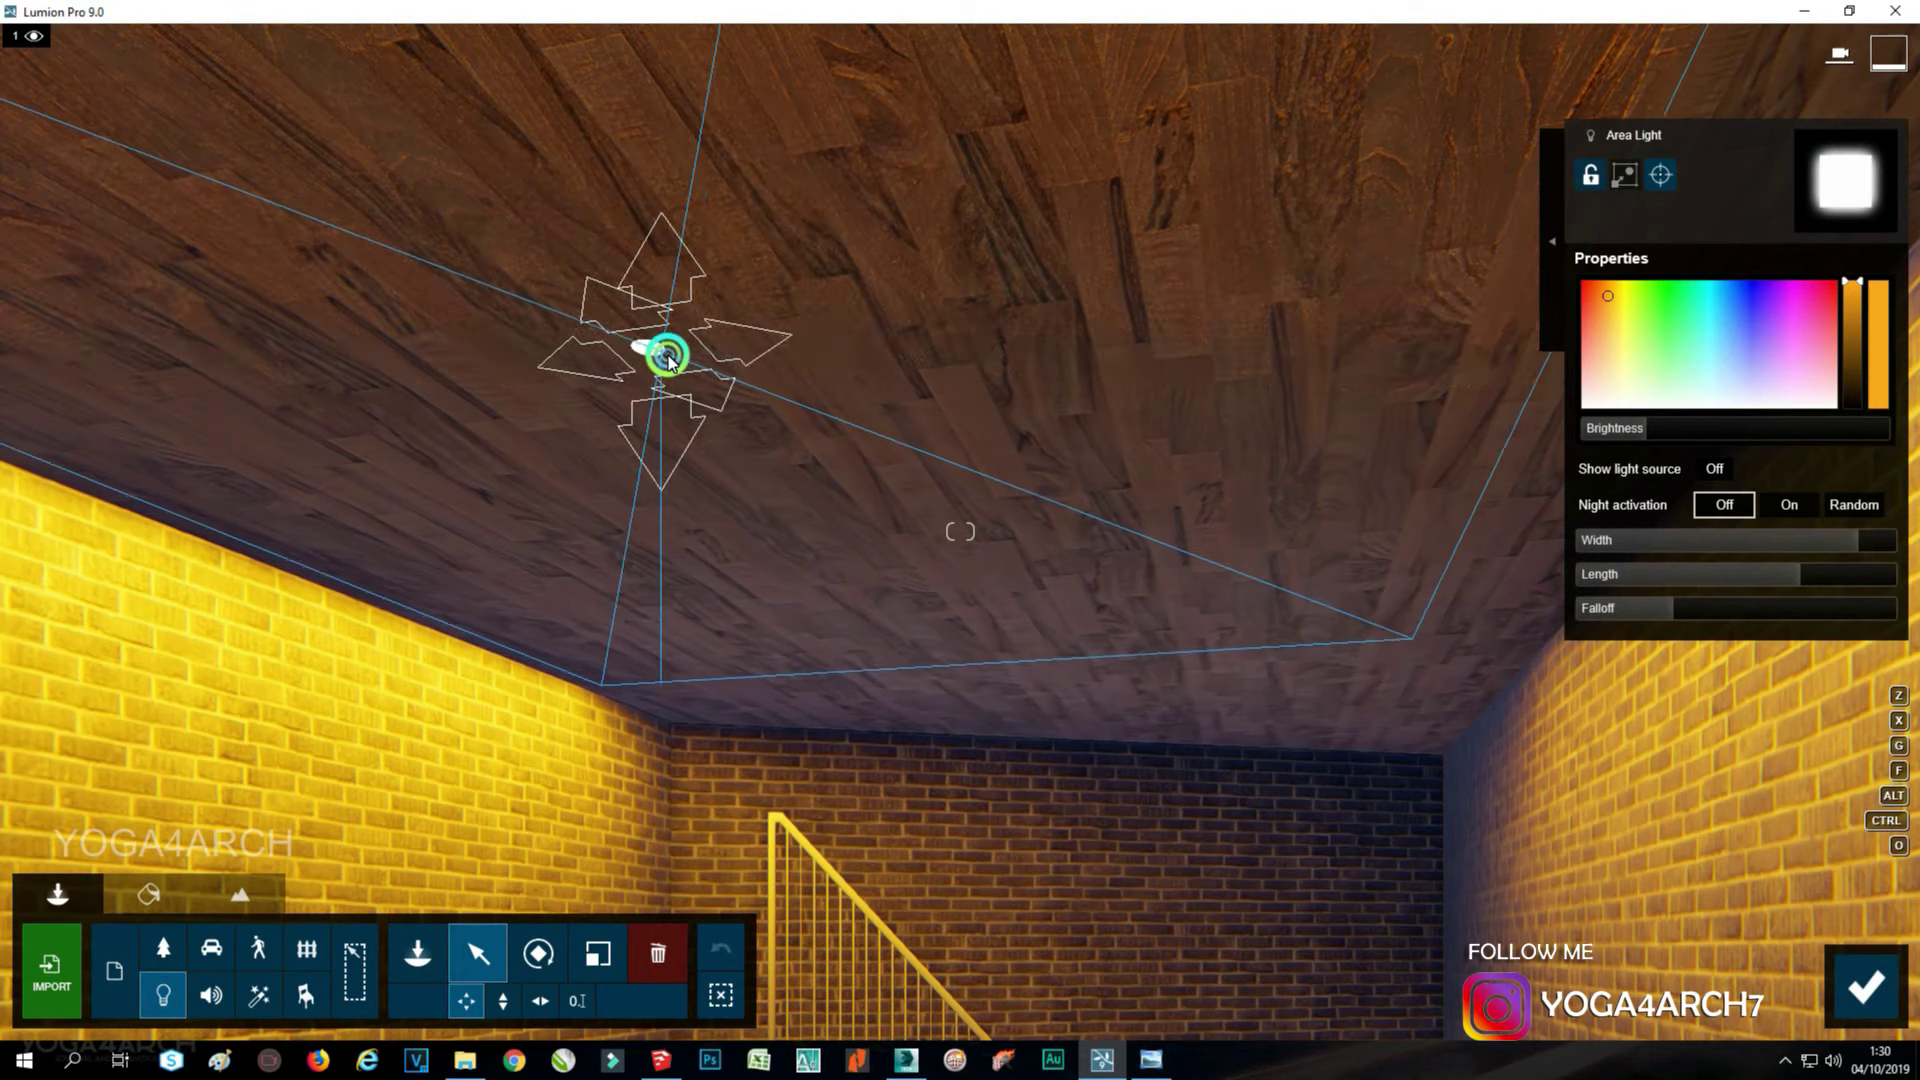
left_click_drag(668, 355, 828, 445)
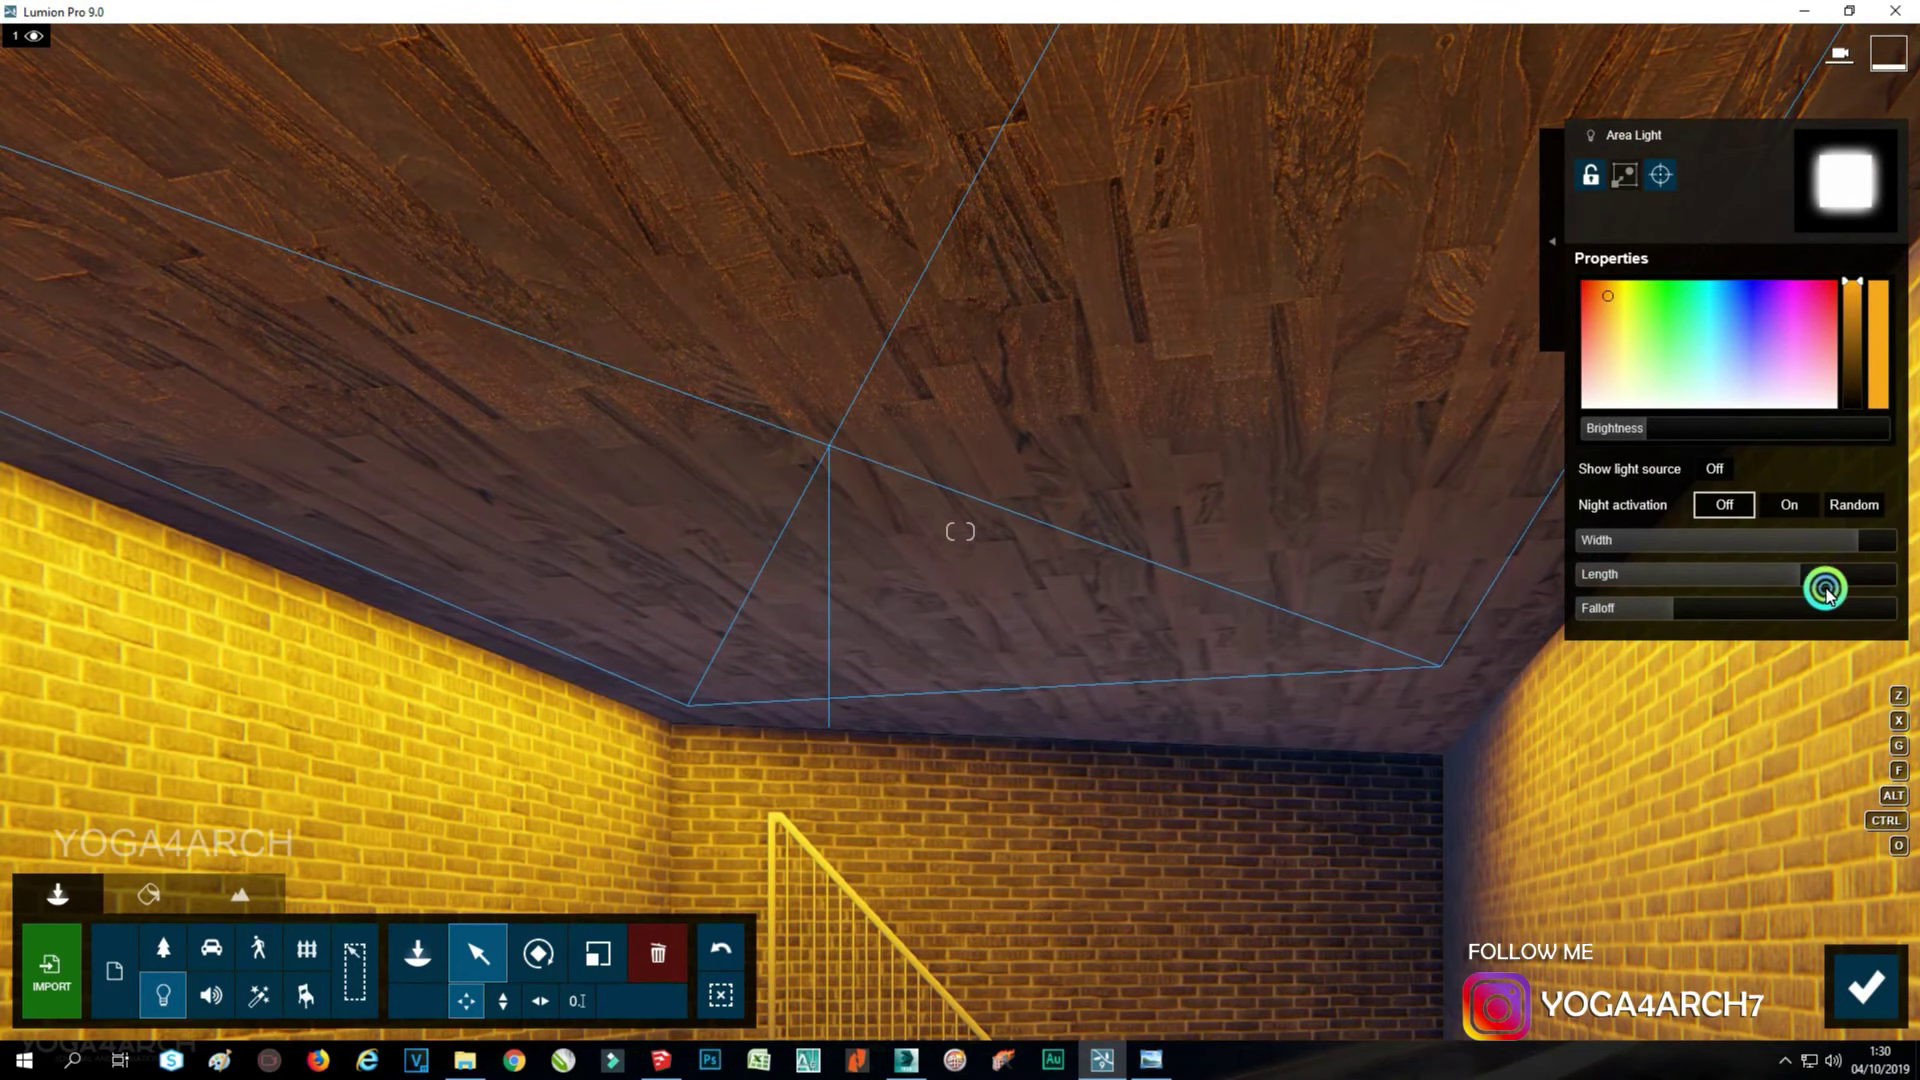
left_click_drag(1826, 590, 1812, 578)
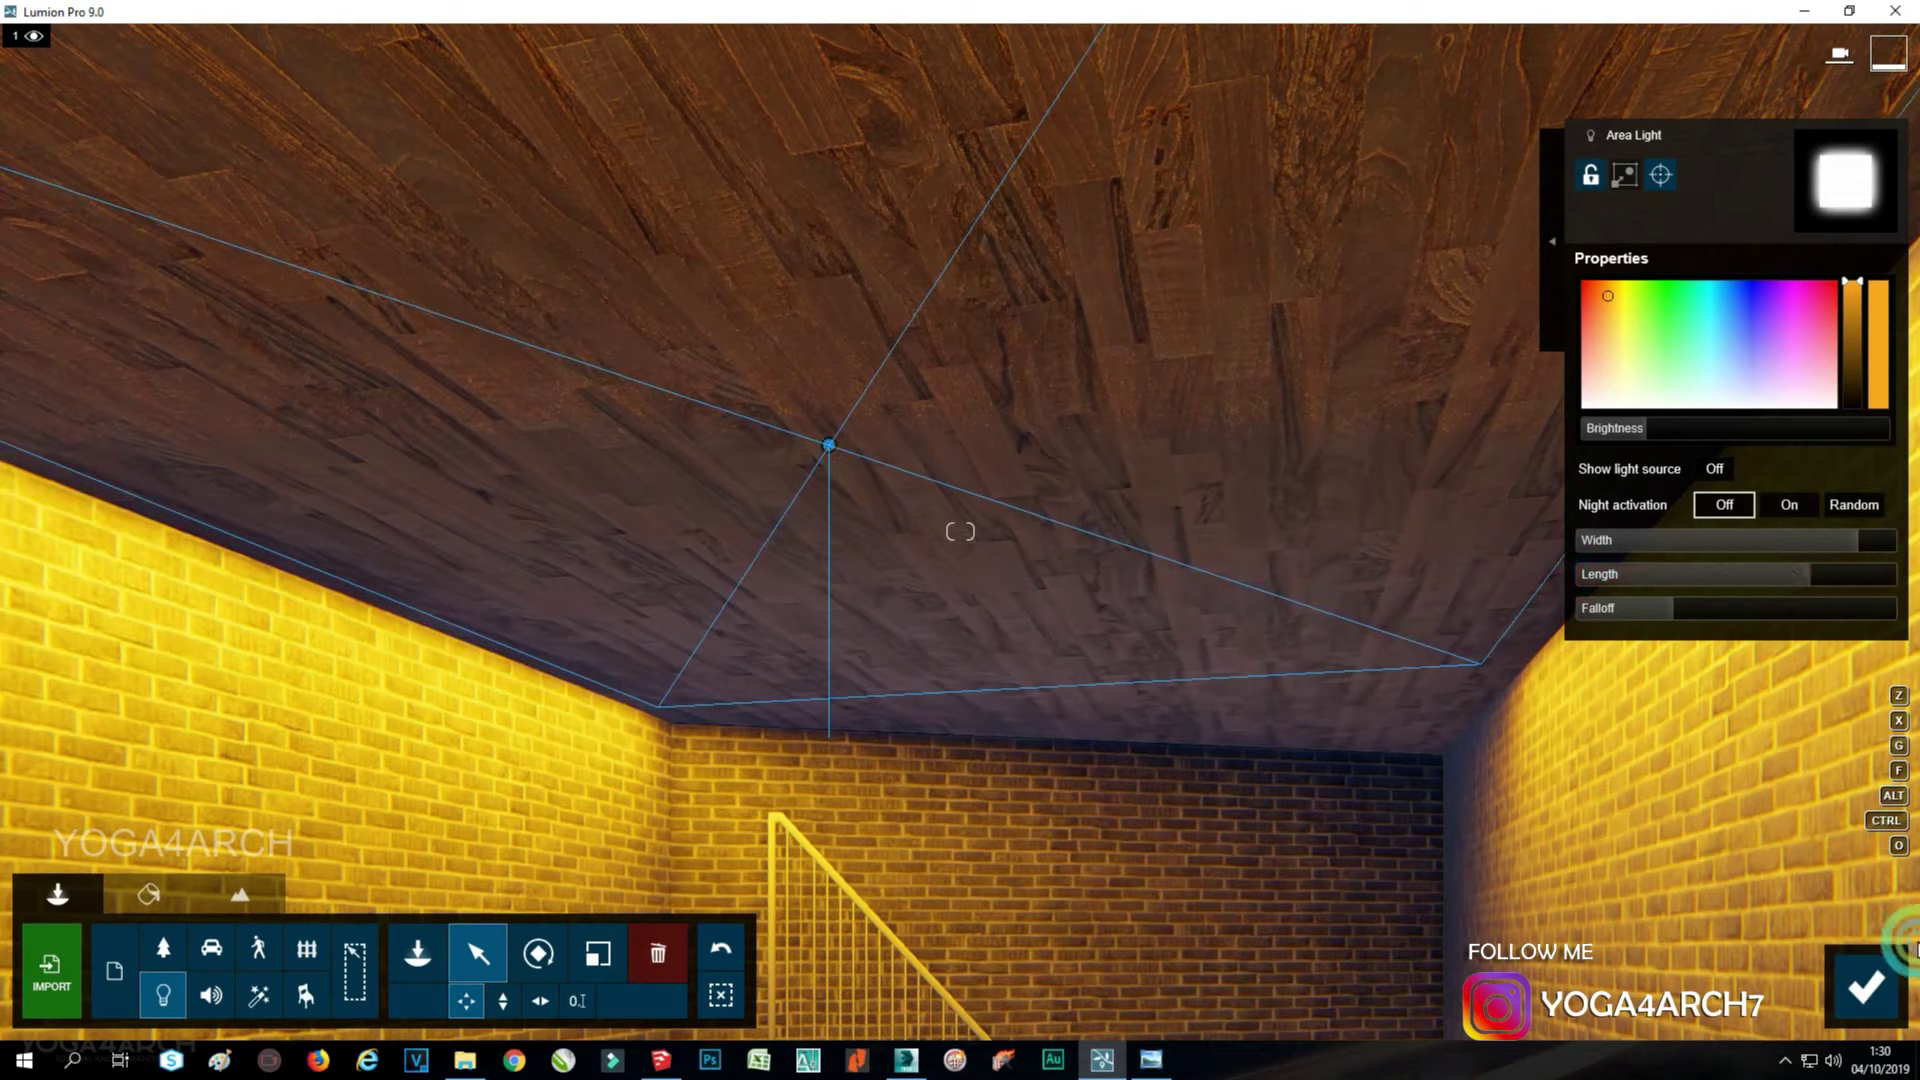
left_click(1865, 987)
left_click(1877, 892)
left_click(162, 915)
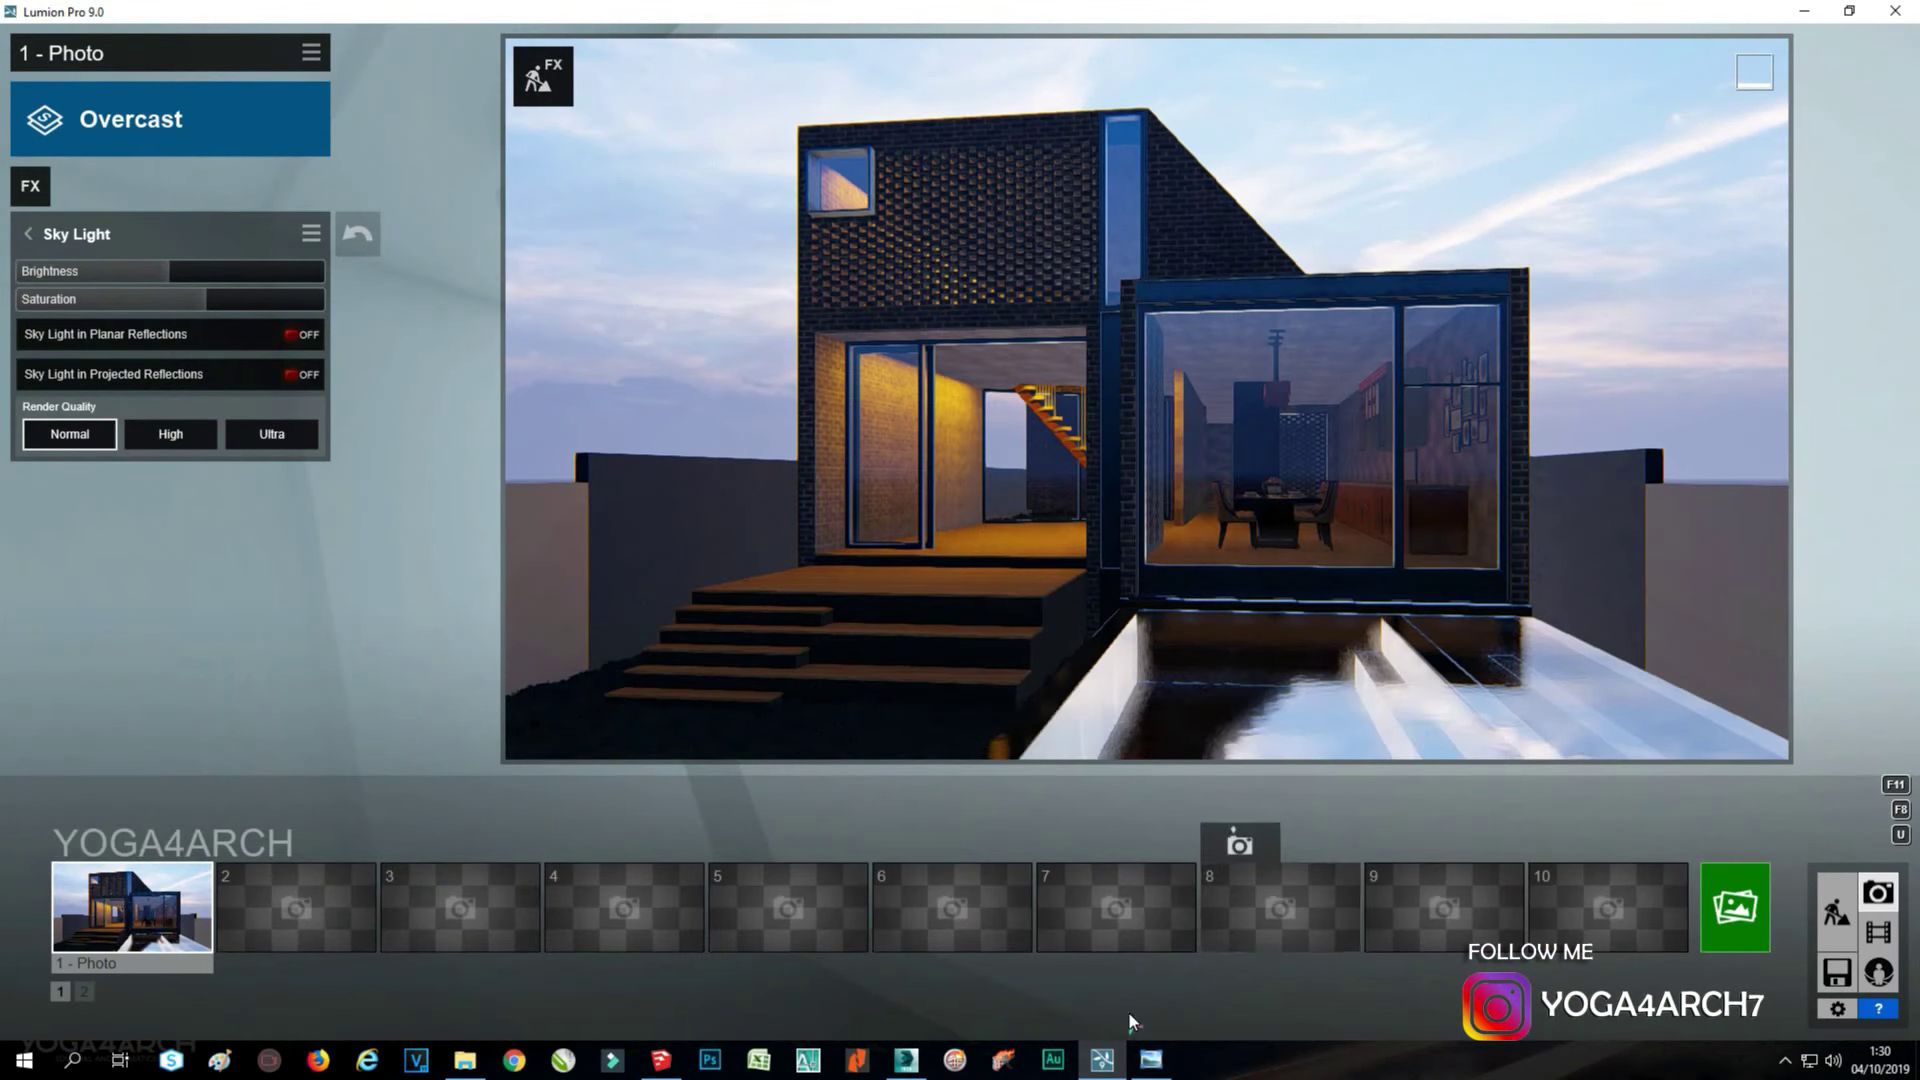
left_click(1148, 1068)
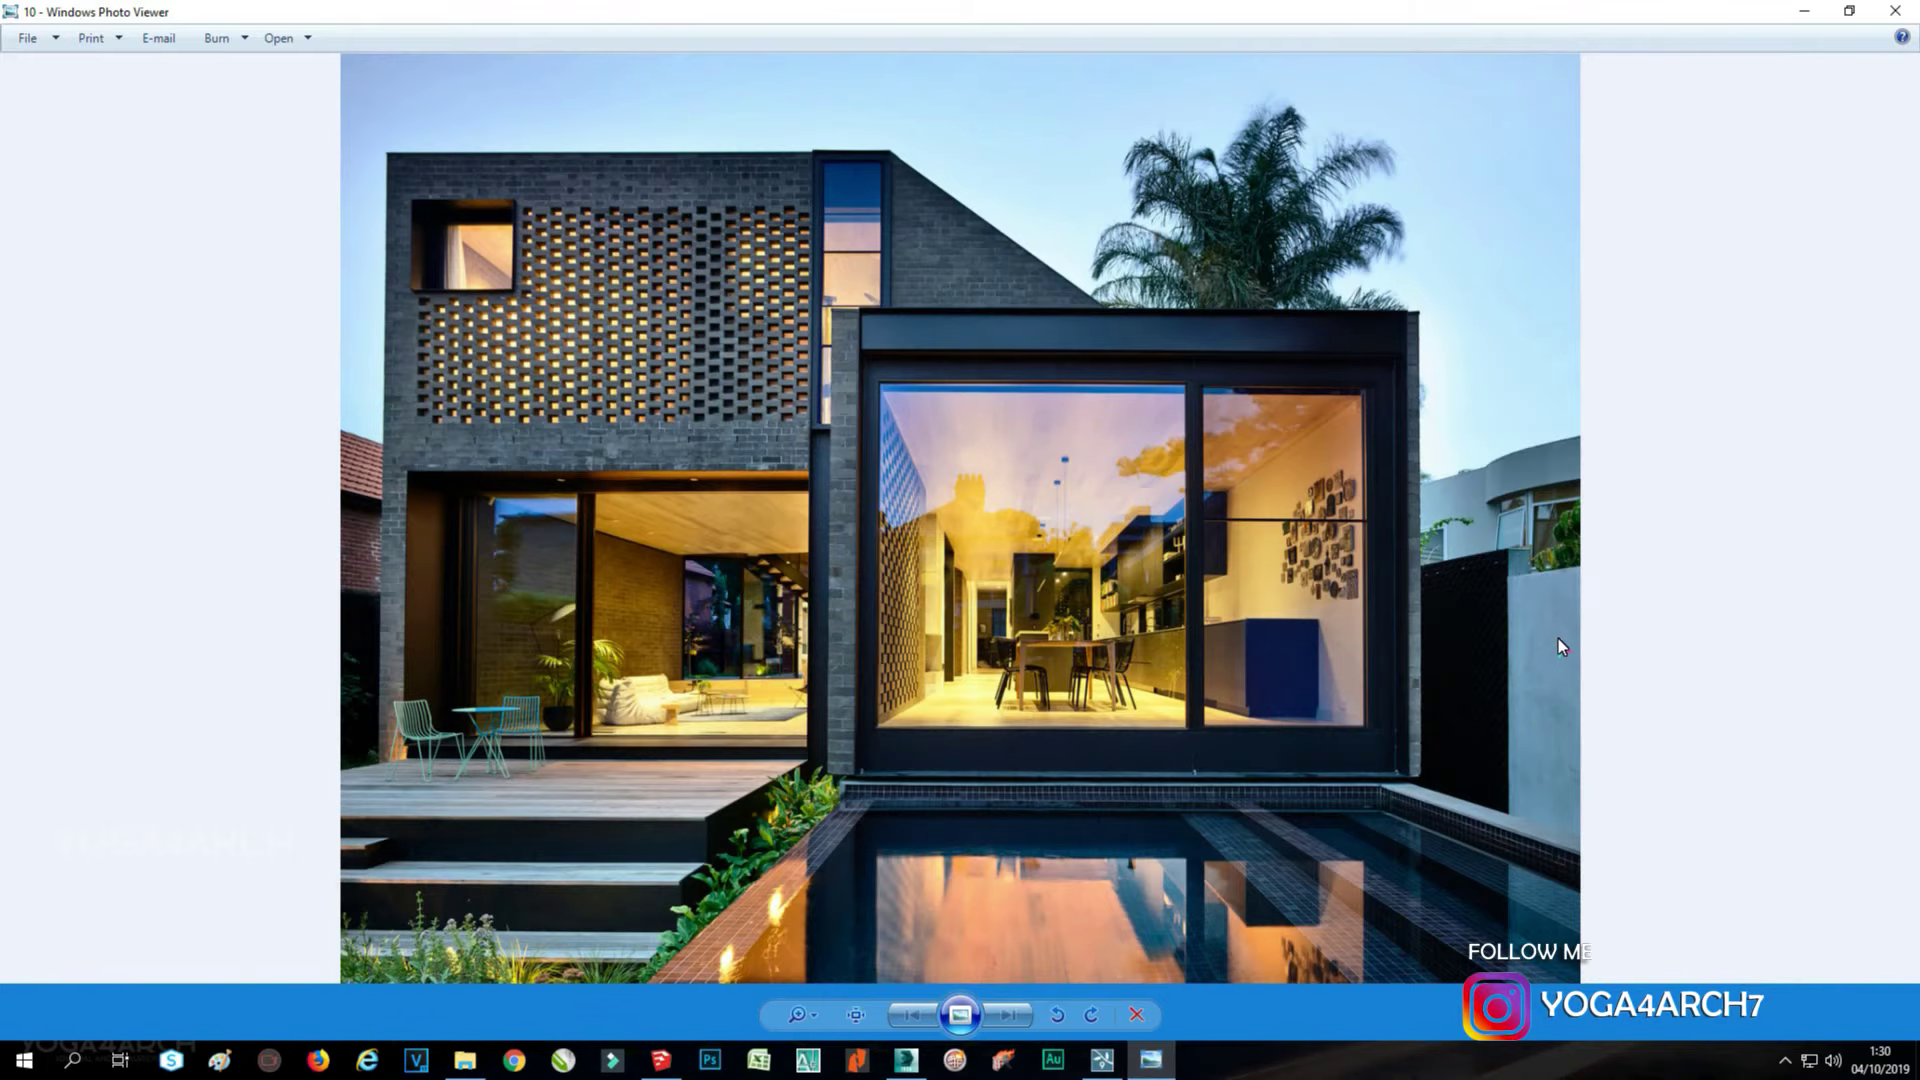
left_click(1803, 10)
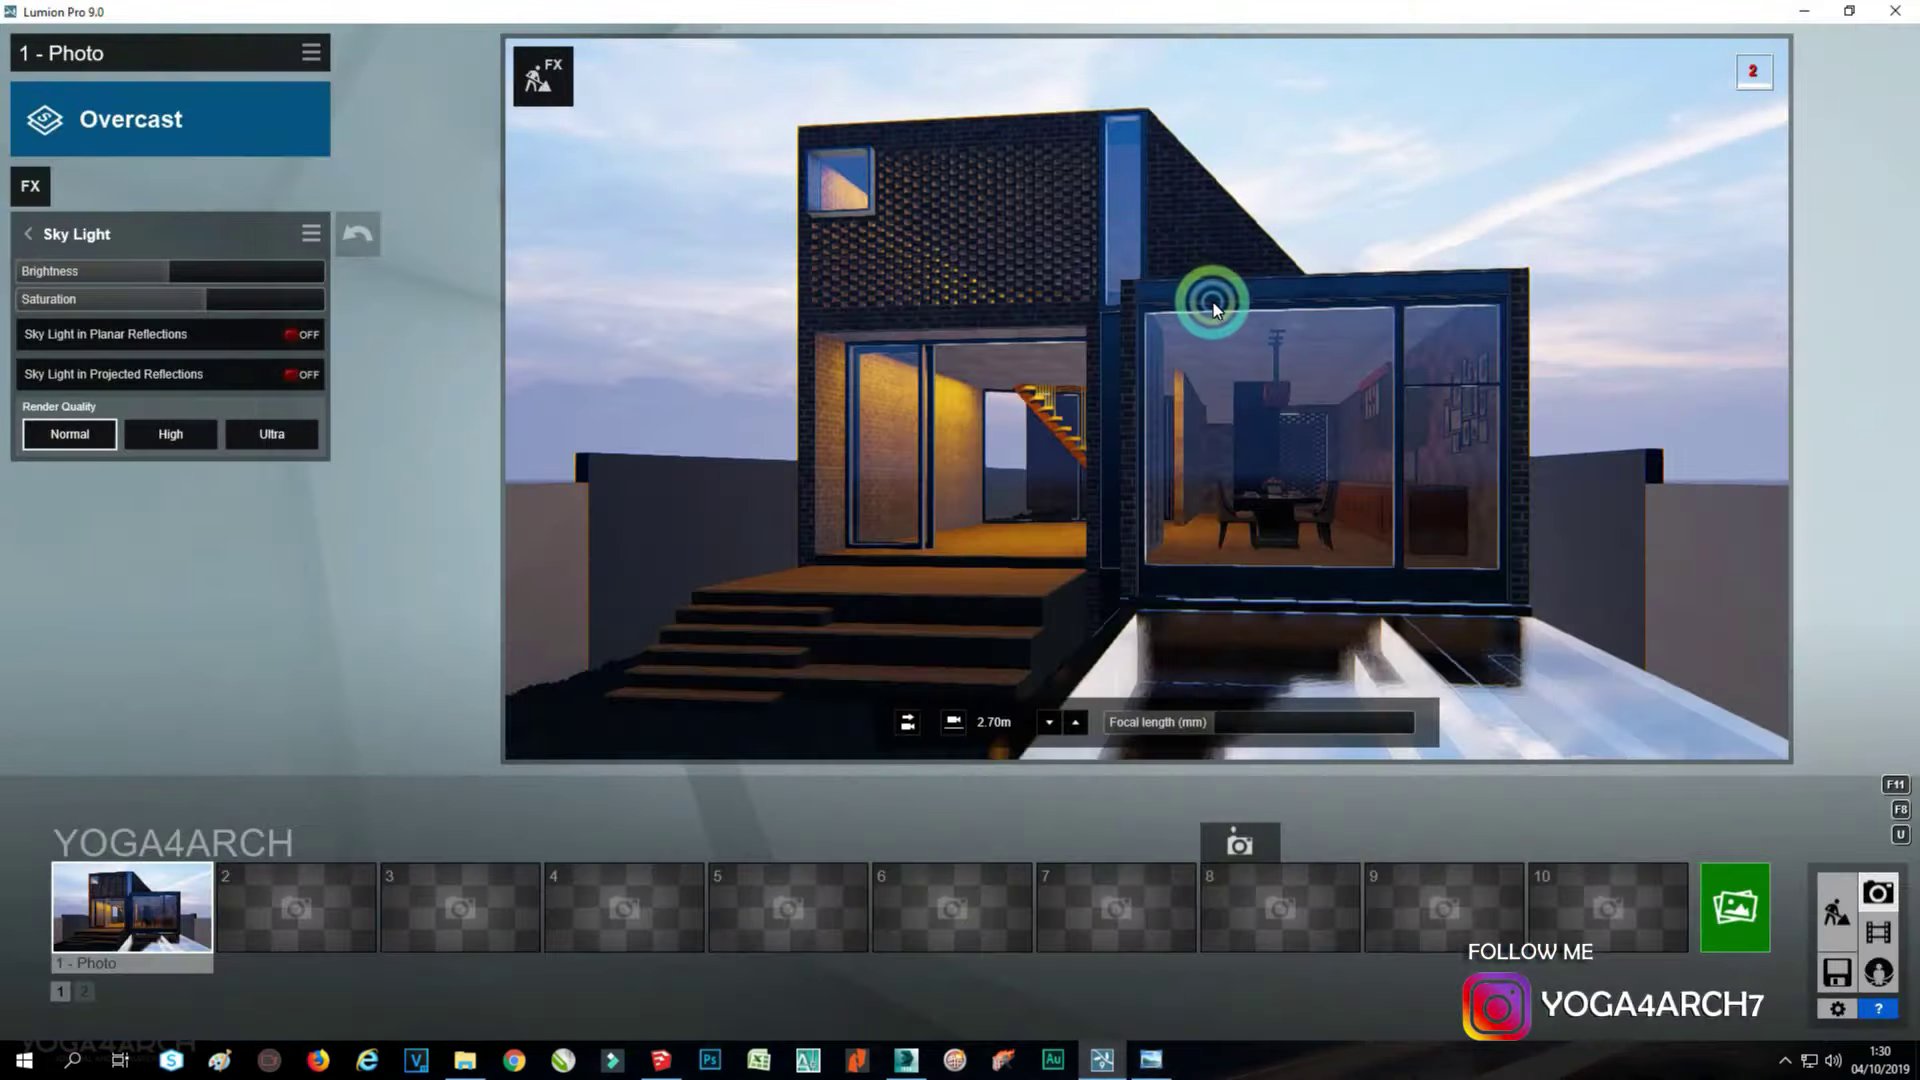
left_click(1835, 912)
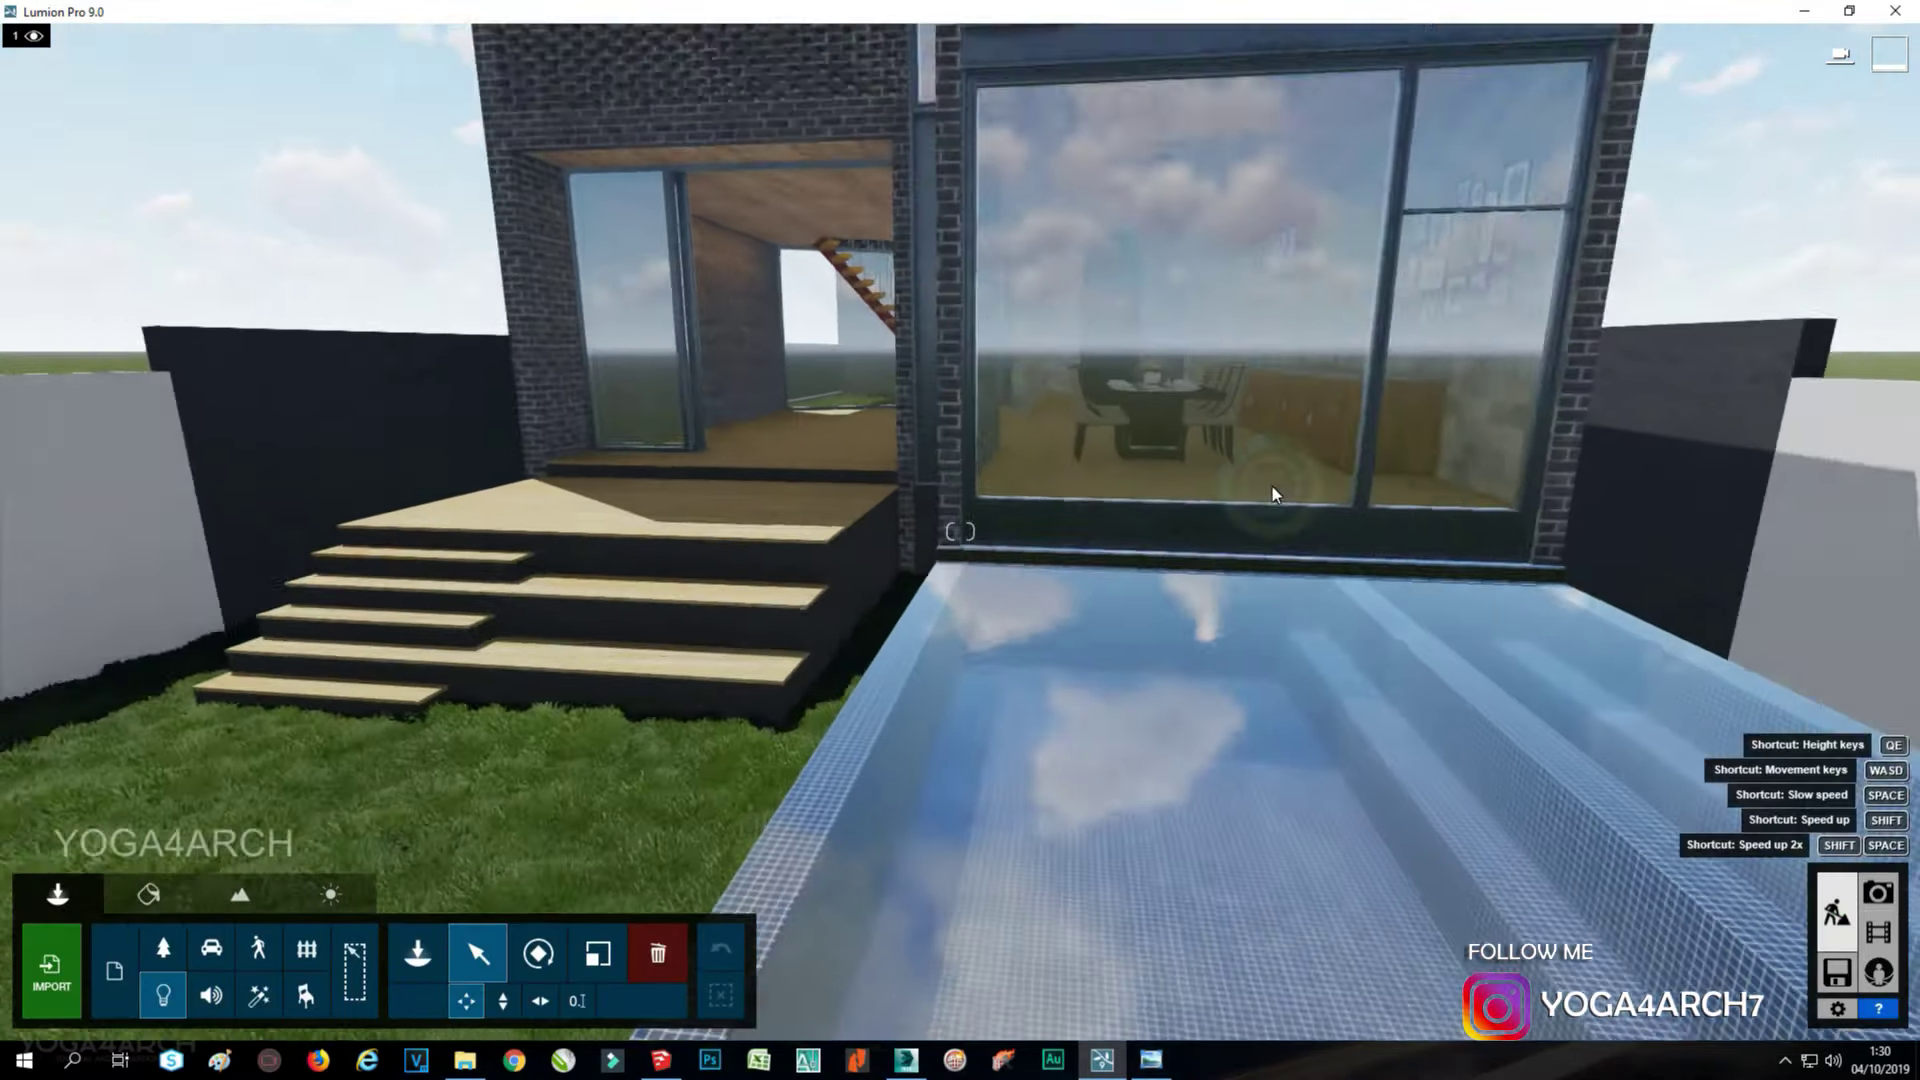
Place Nature Library trees, including an AmericanSycamore-L2 HQ, in the garden, then restore Photo 1.
scroll(1288, 478, "up", 5)
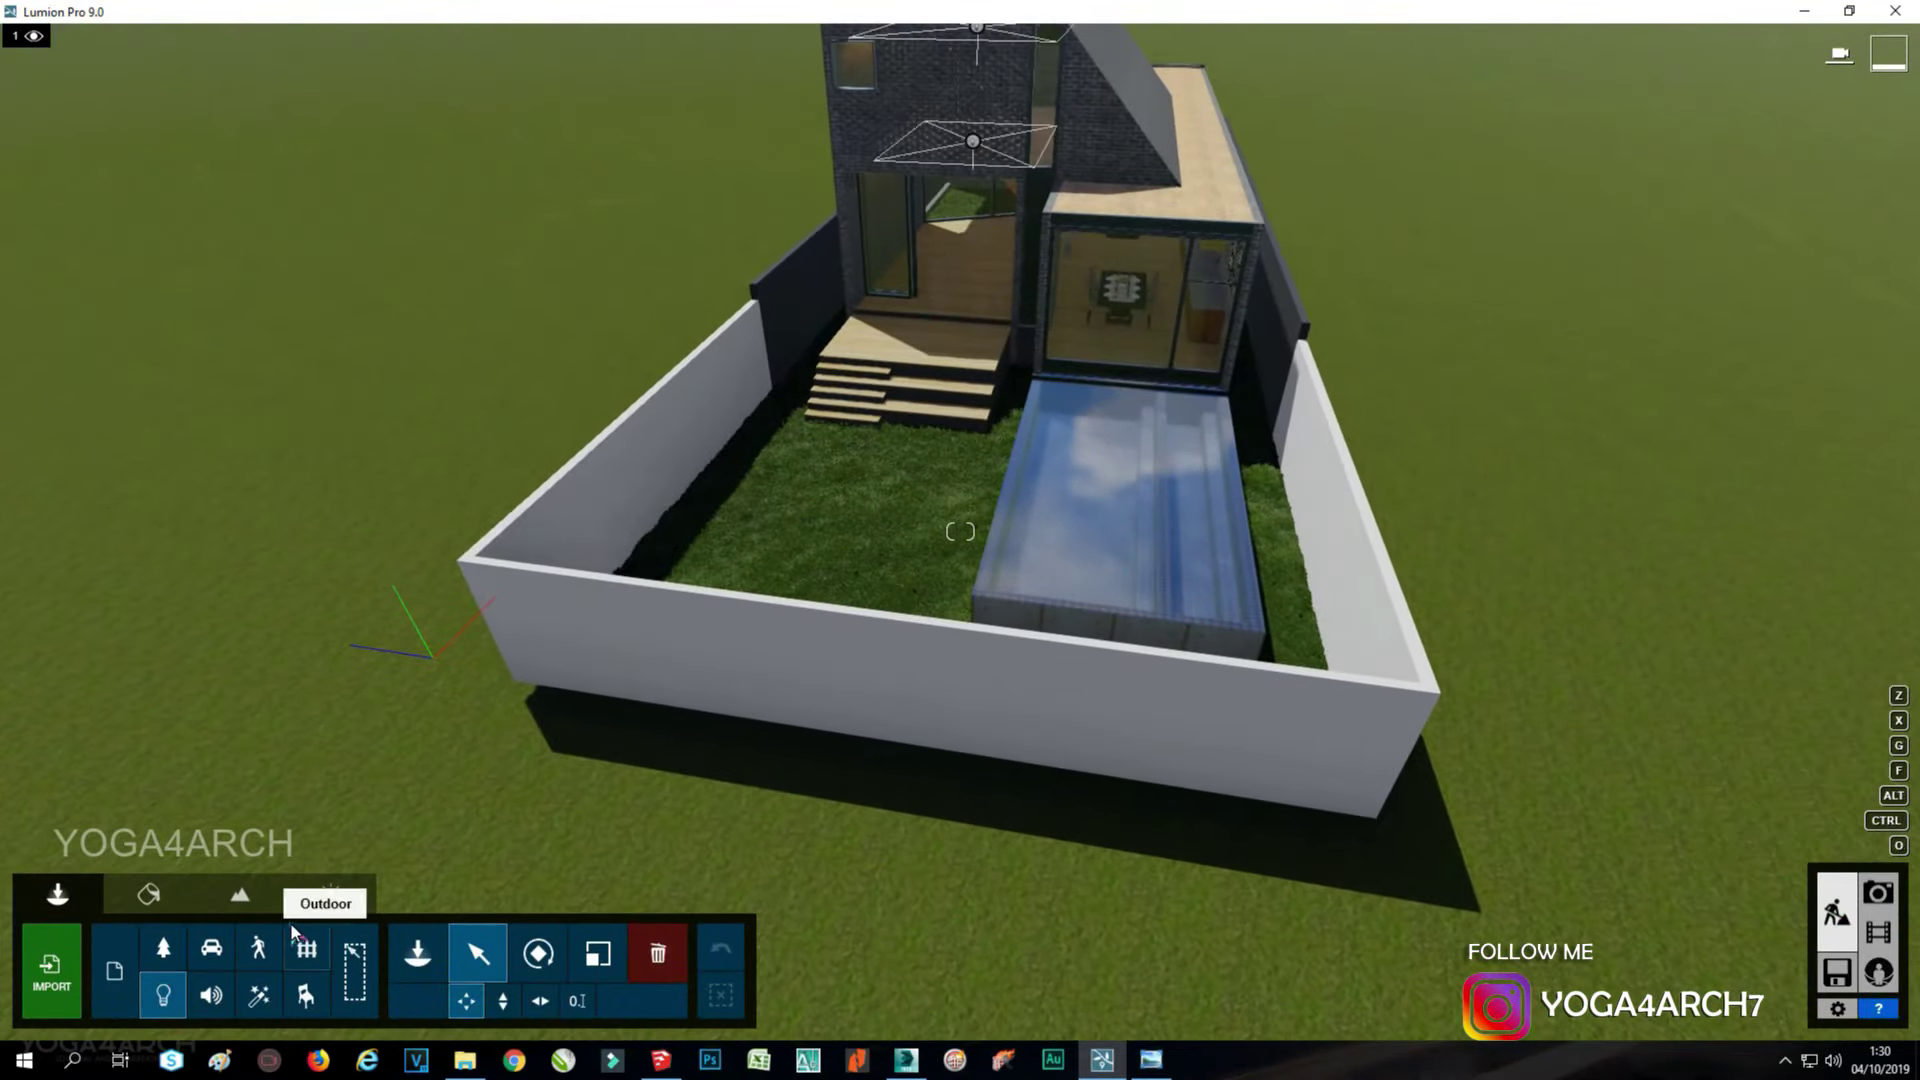
left_click(167, 955)
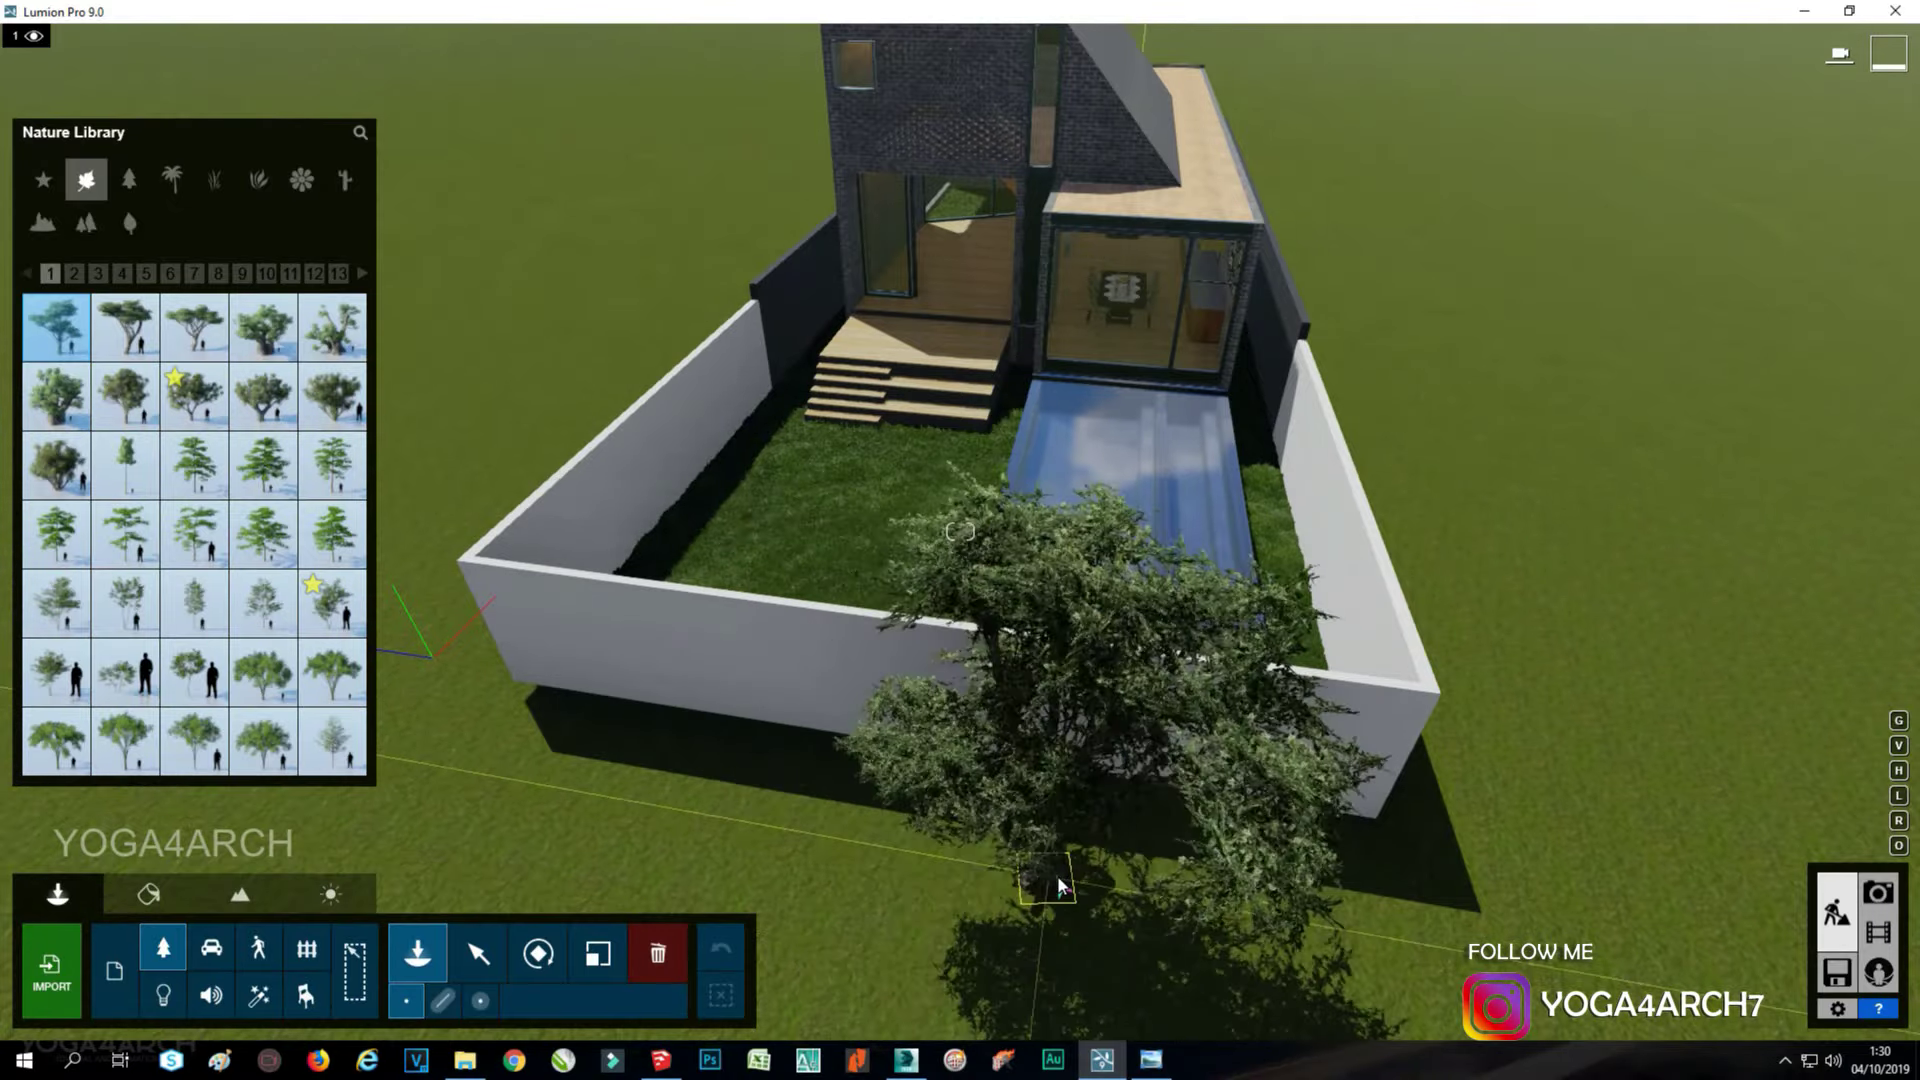
left_click(263, 533)
right_click_drag(419, 736, 627, 743)
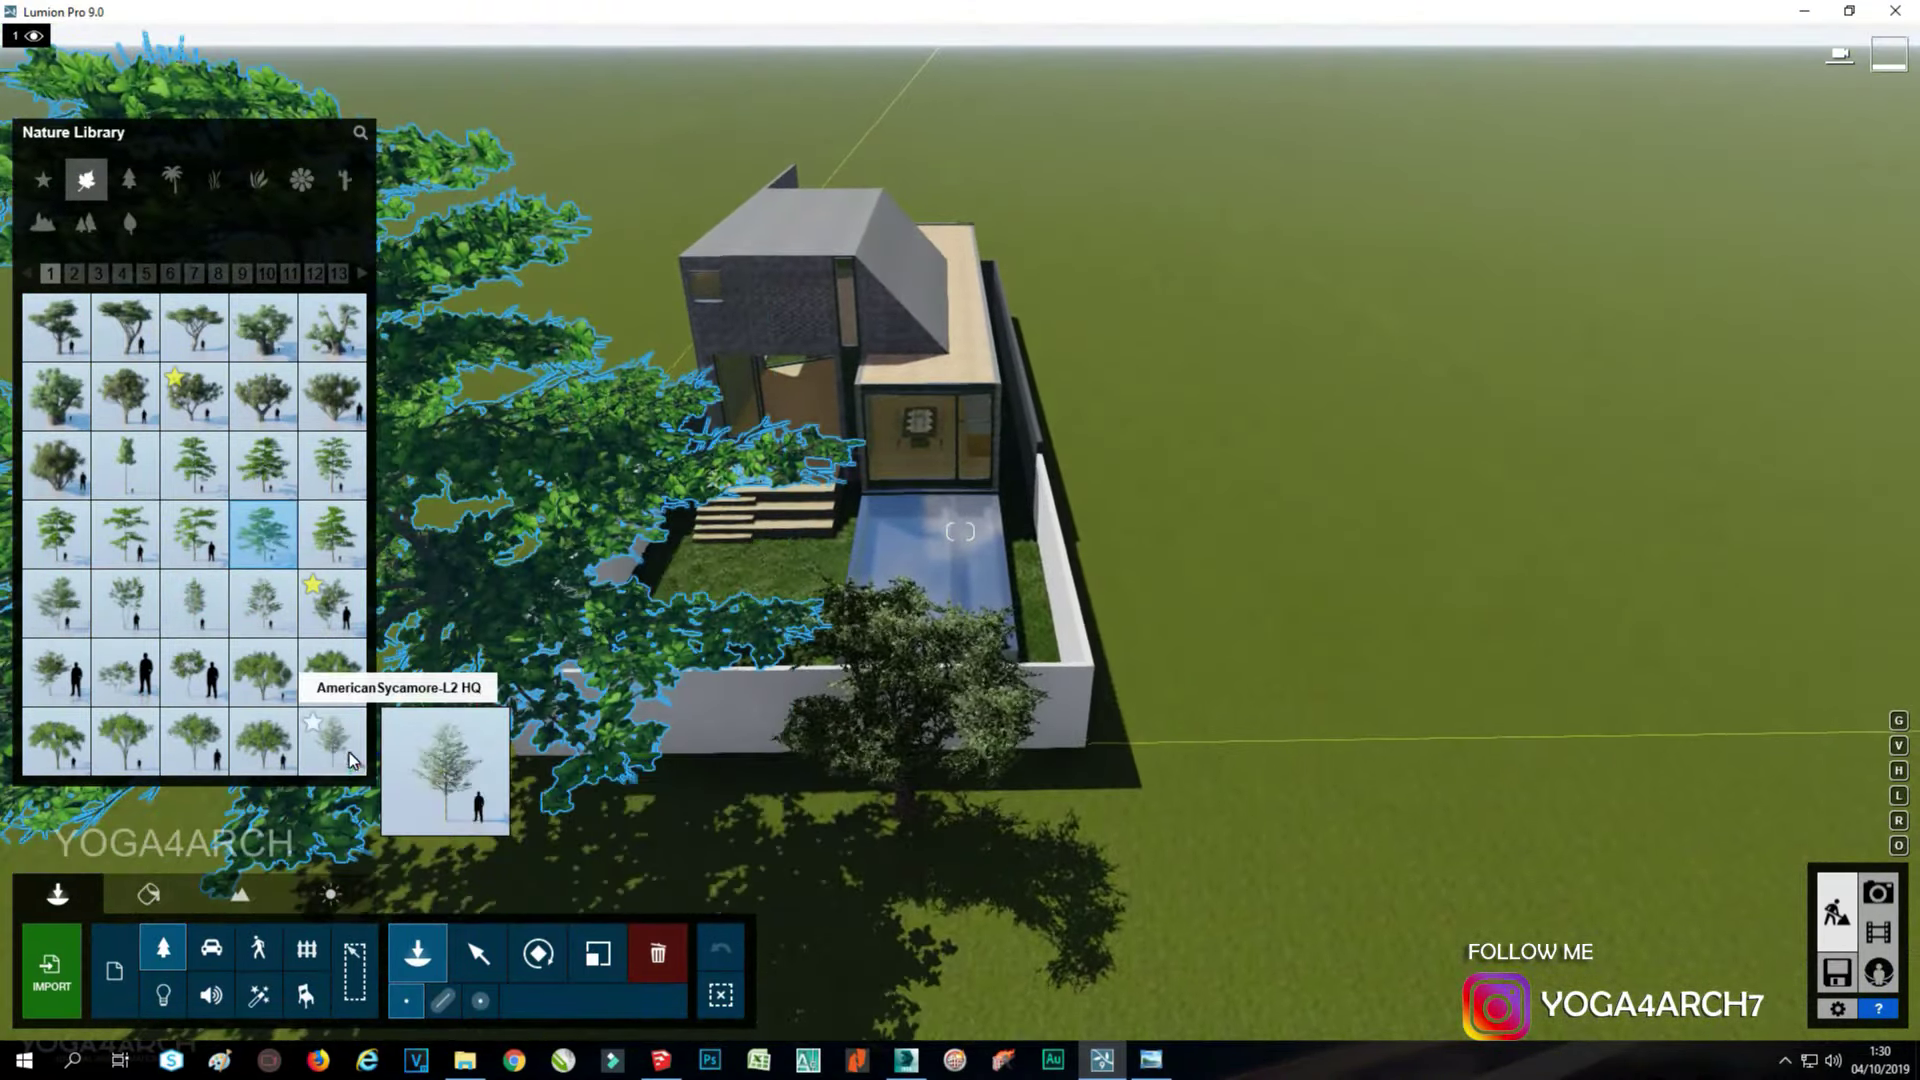
left_click(332, 740)
right_click_drag(1020, 709, 979, 672)
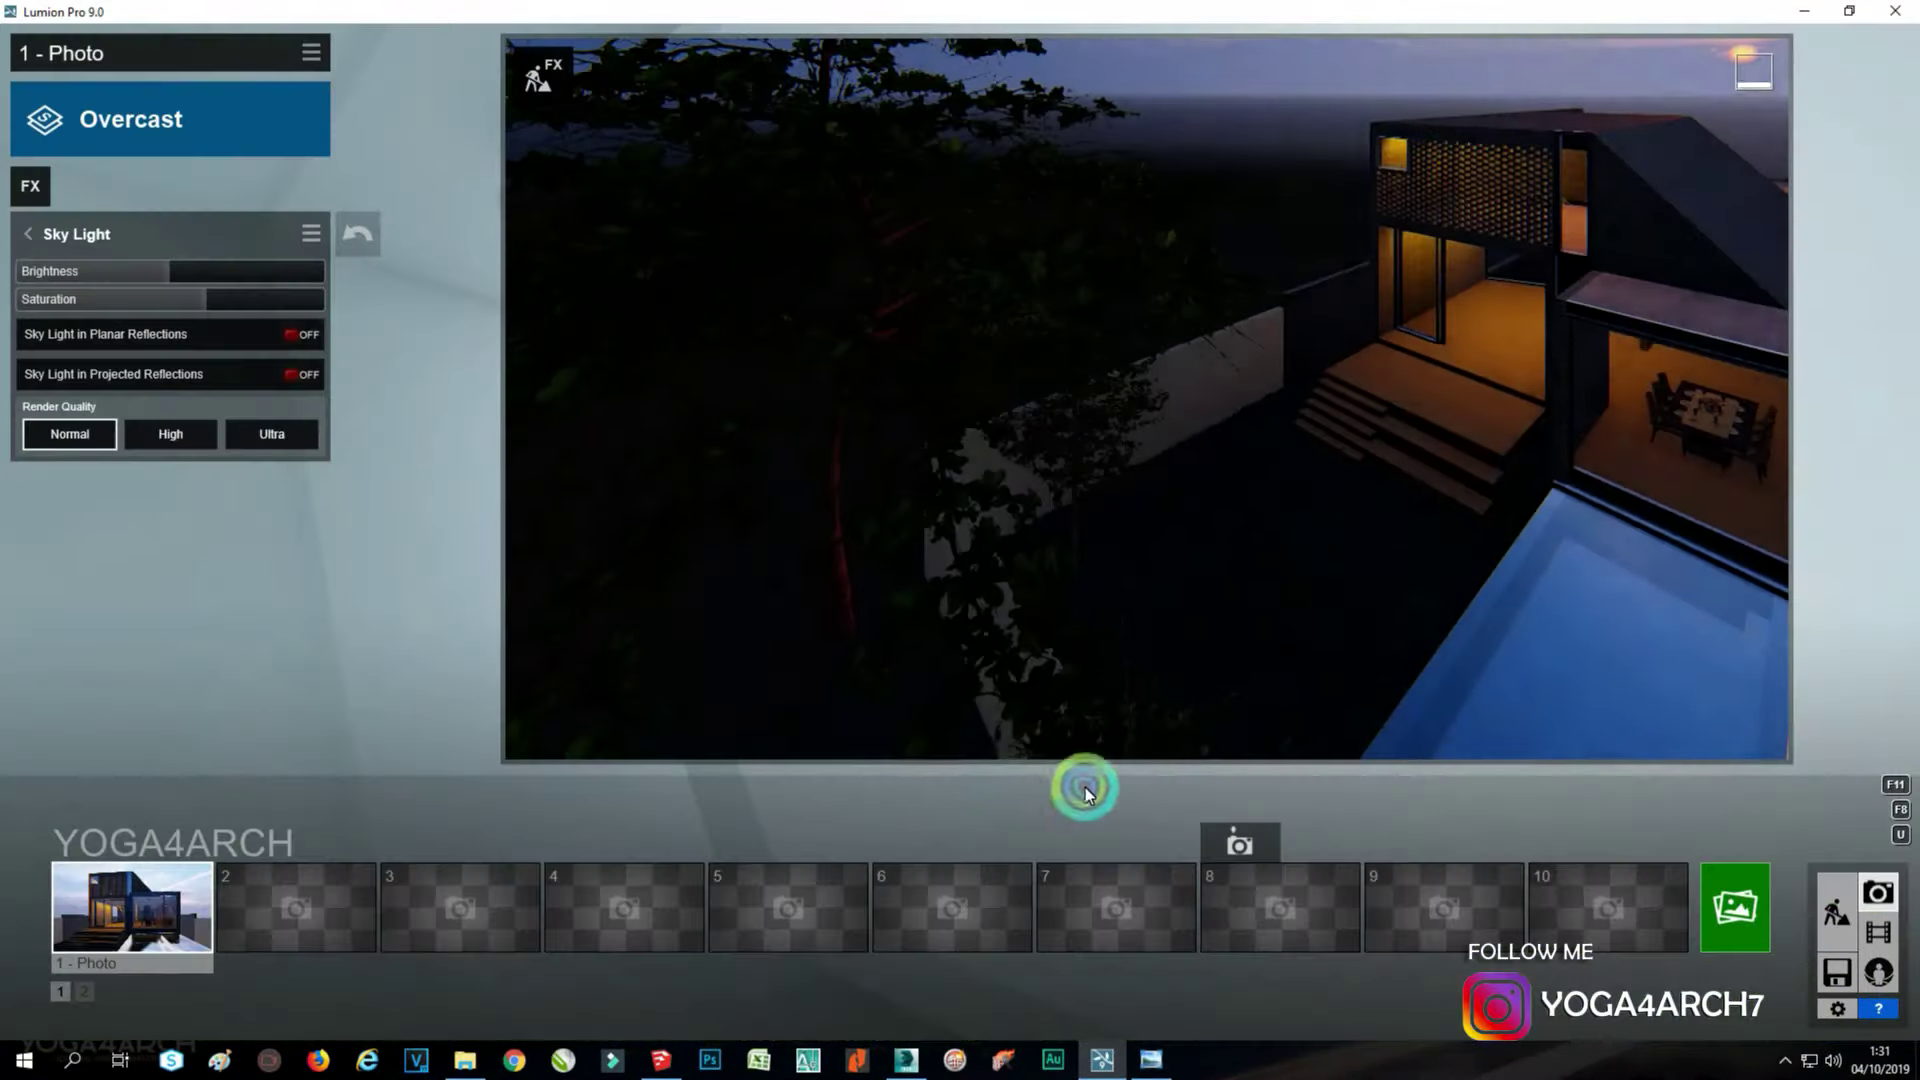
left_click(91, 843)
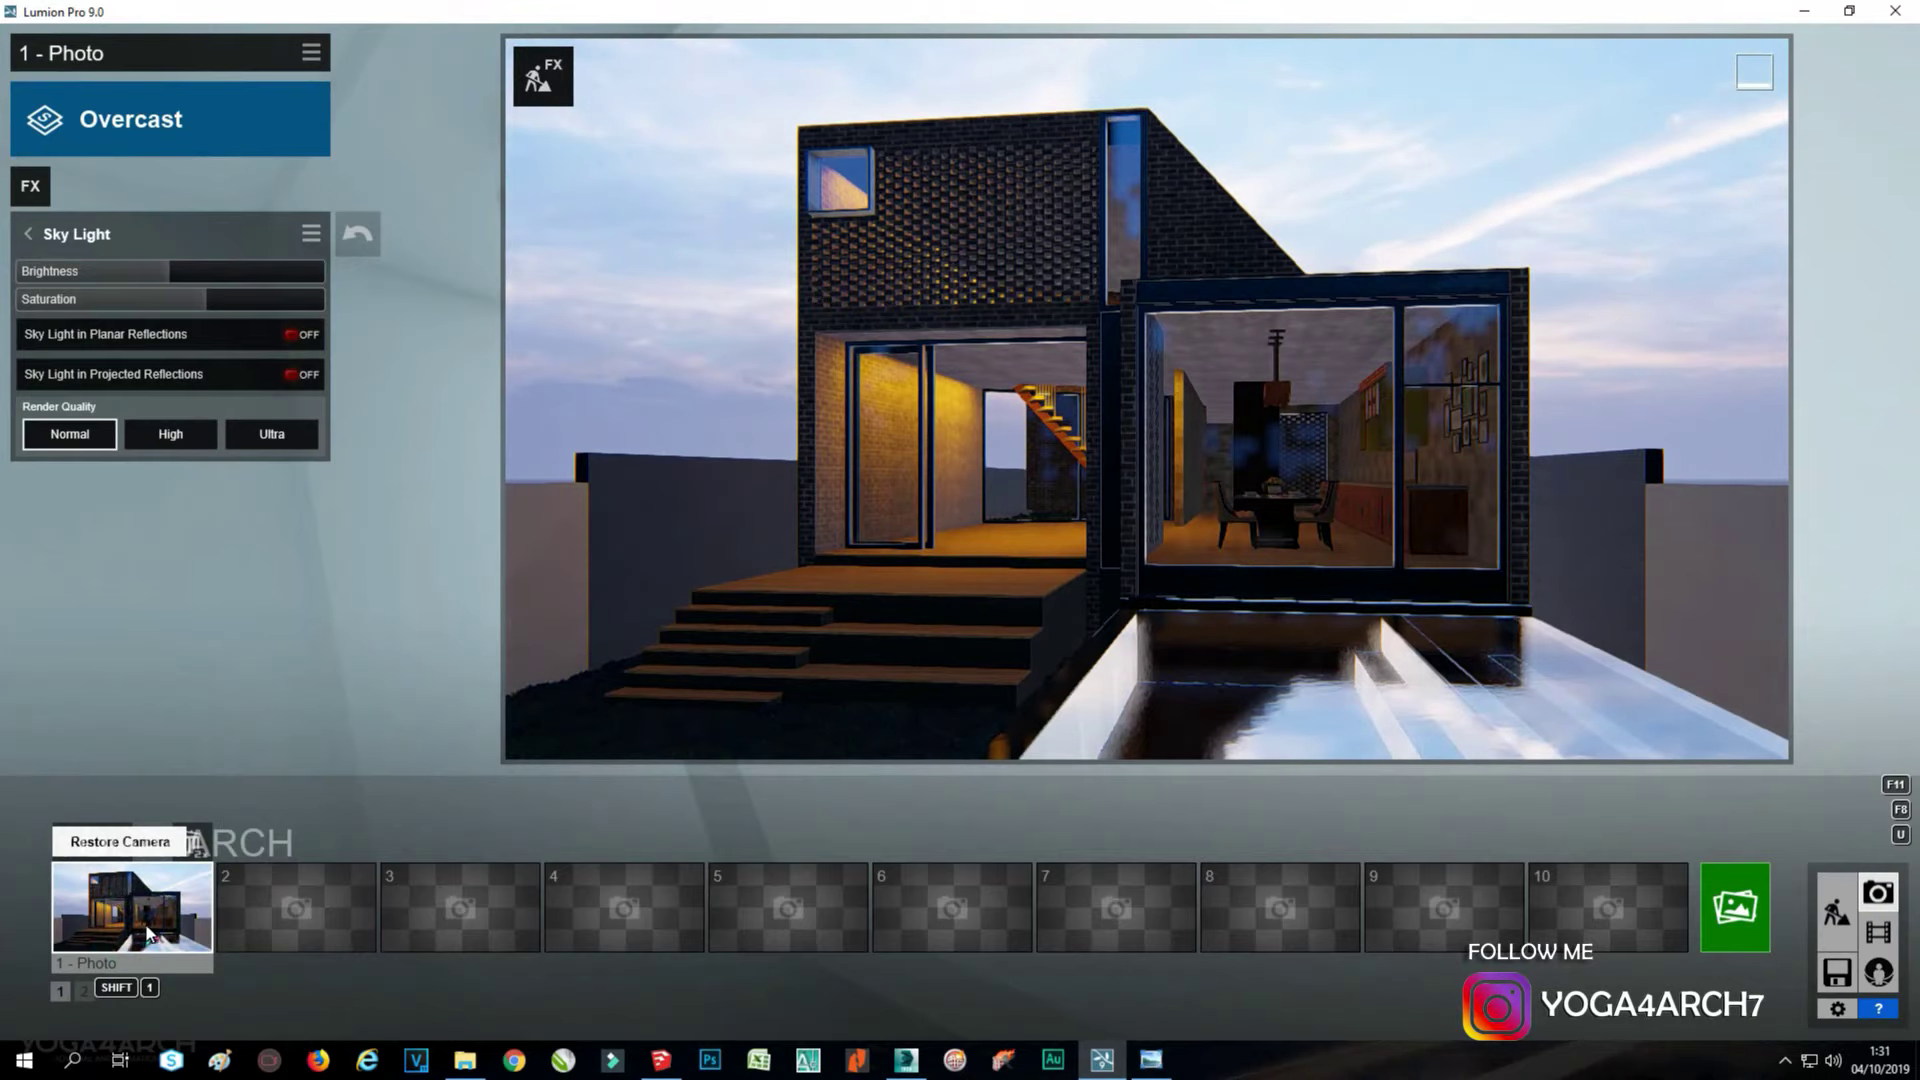
Step Photo 1's Reflection preview quality from High through Normal down to Low.
left_click(30, 186)
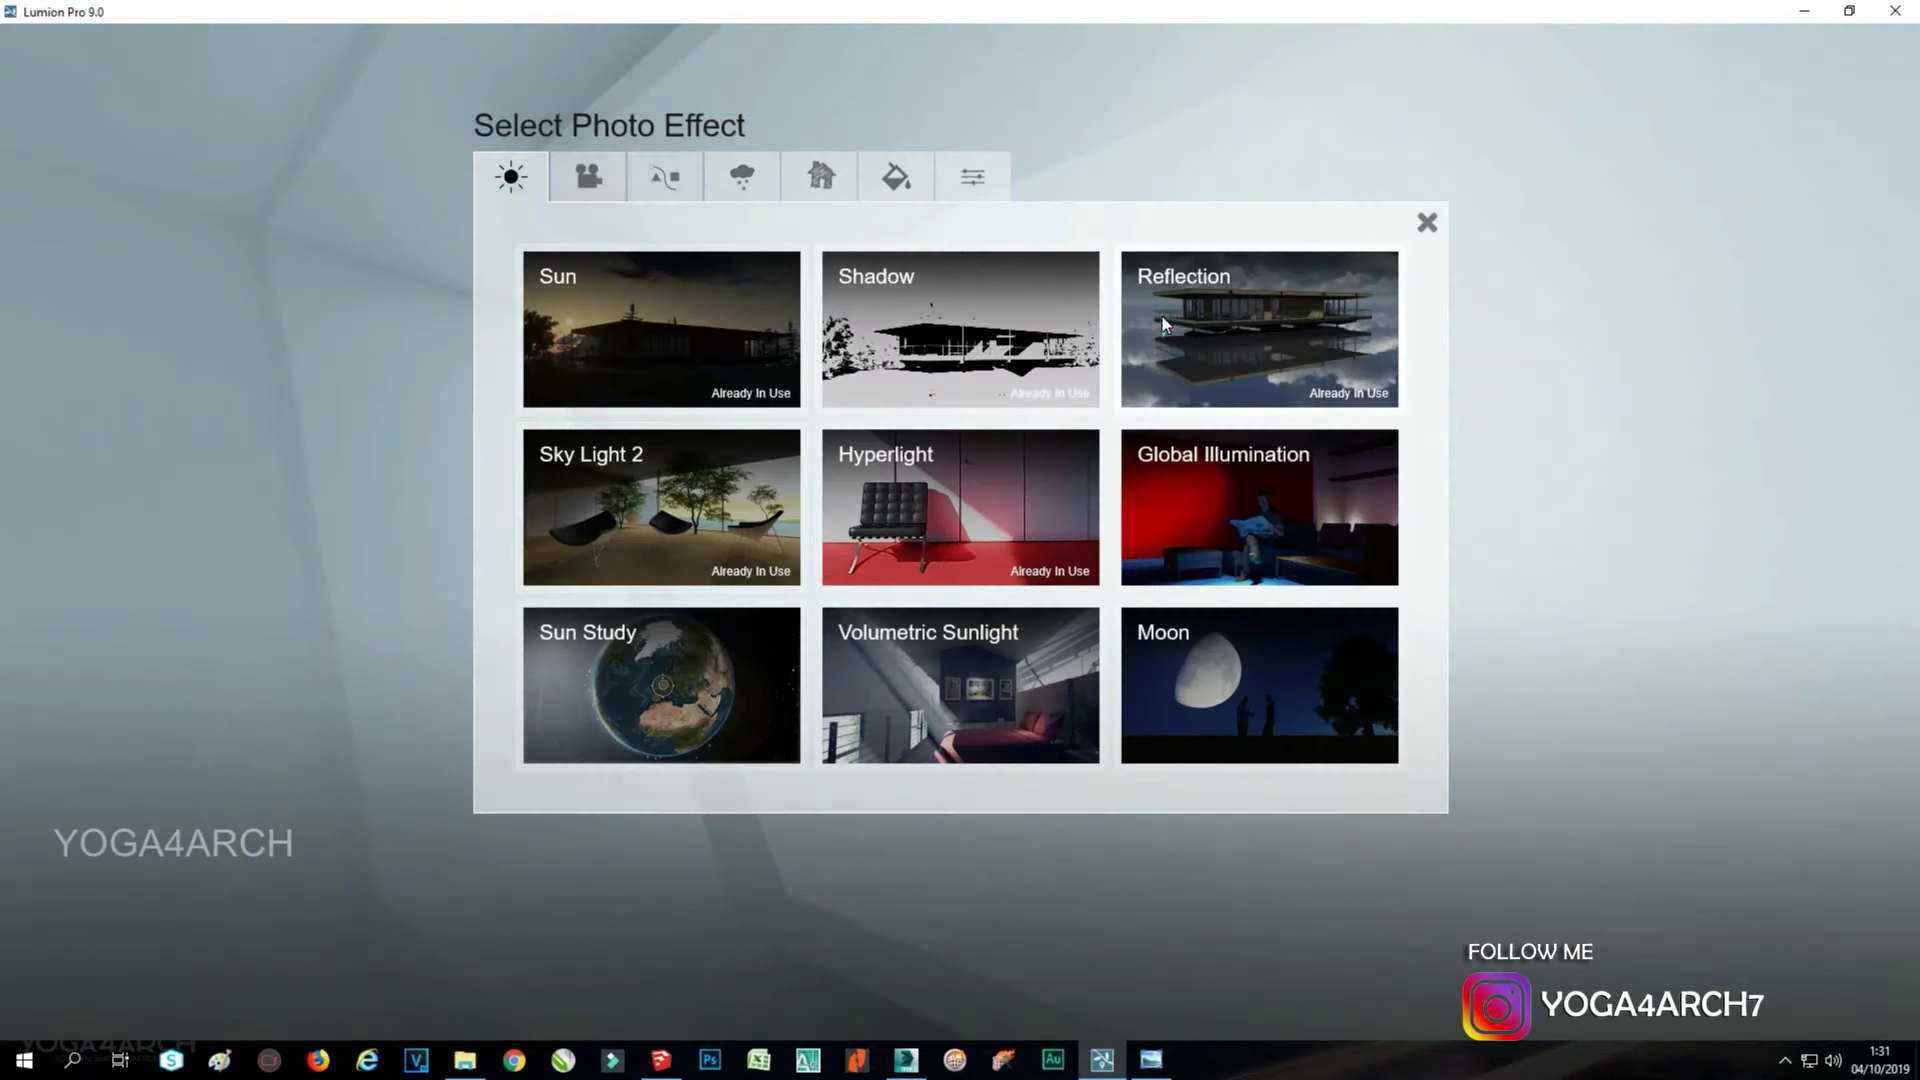
left_click(1262, 329)
left_click(288, 422)
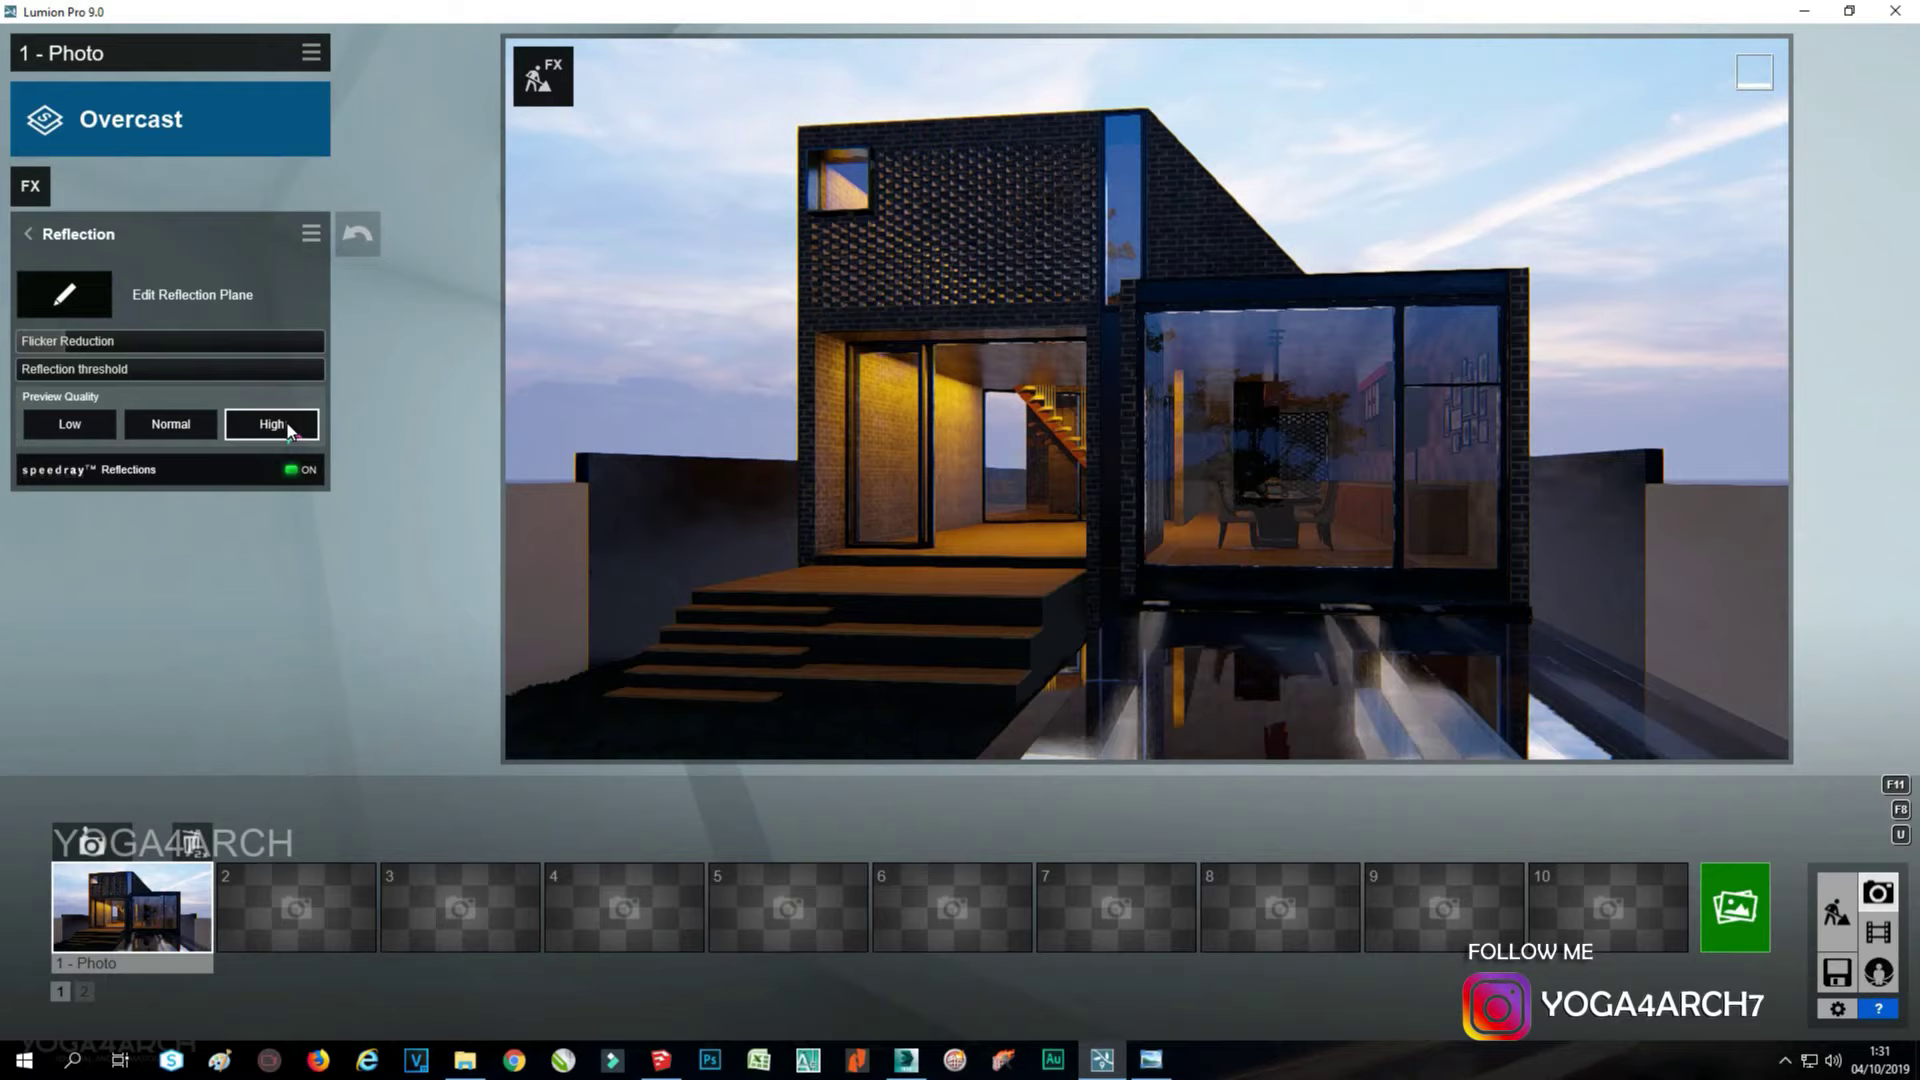
left_click(288, 432)
left_click(135, 424)
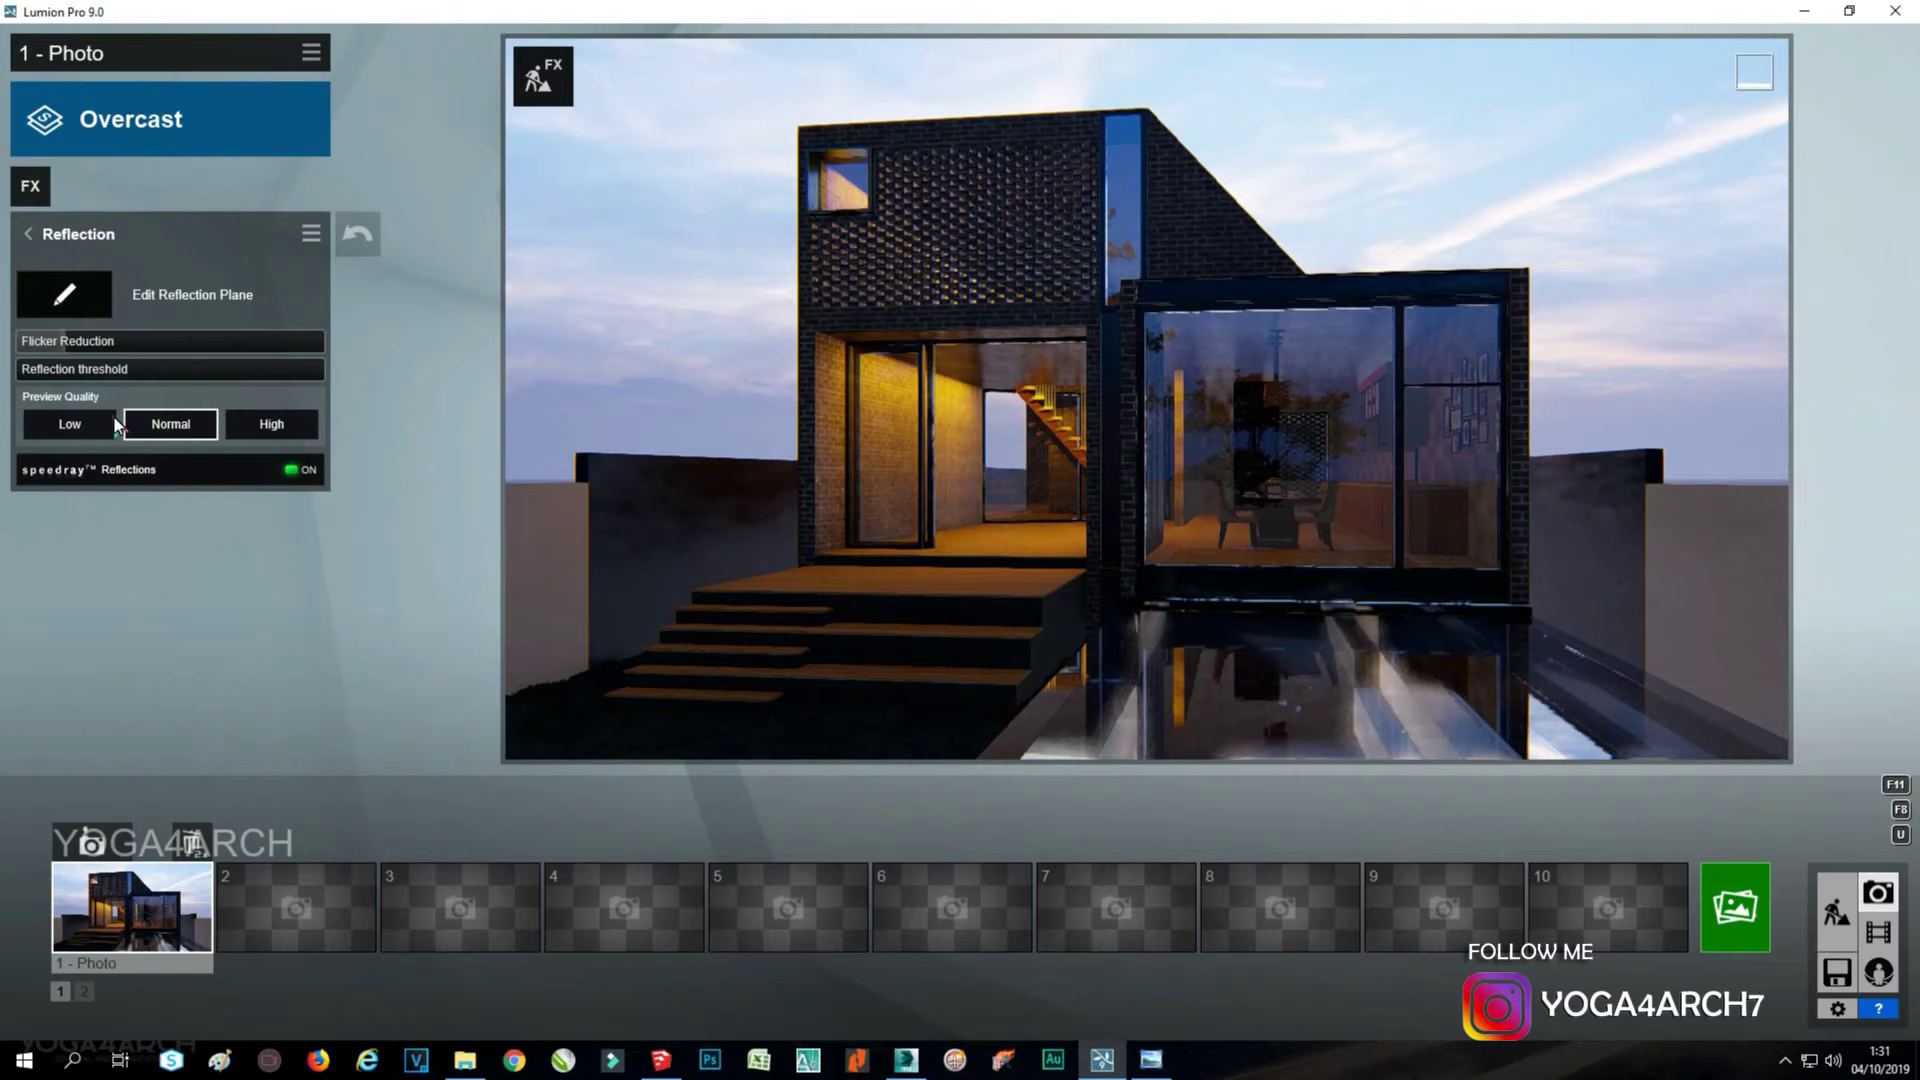
left_click(97, 421)
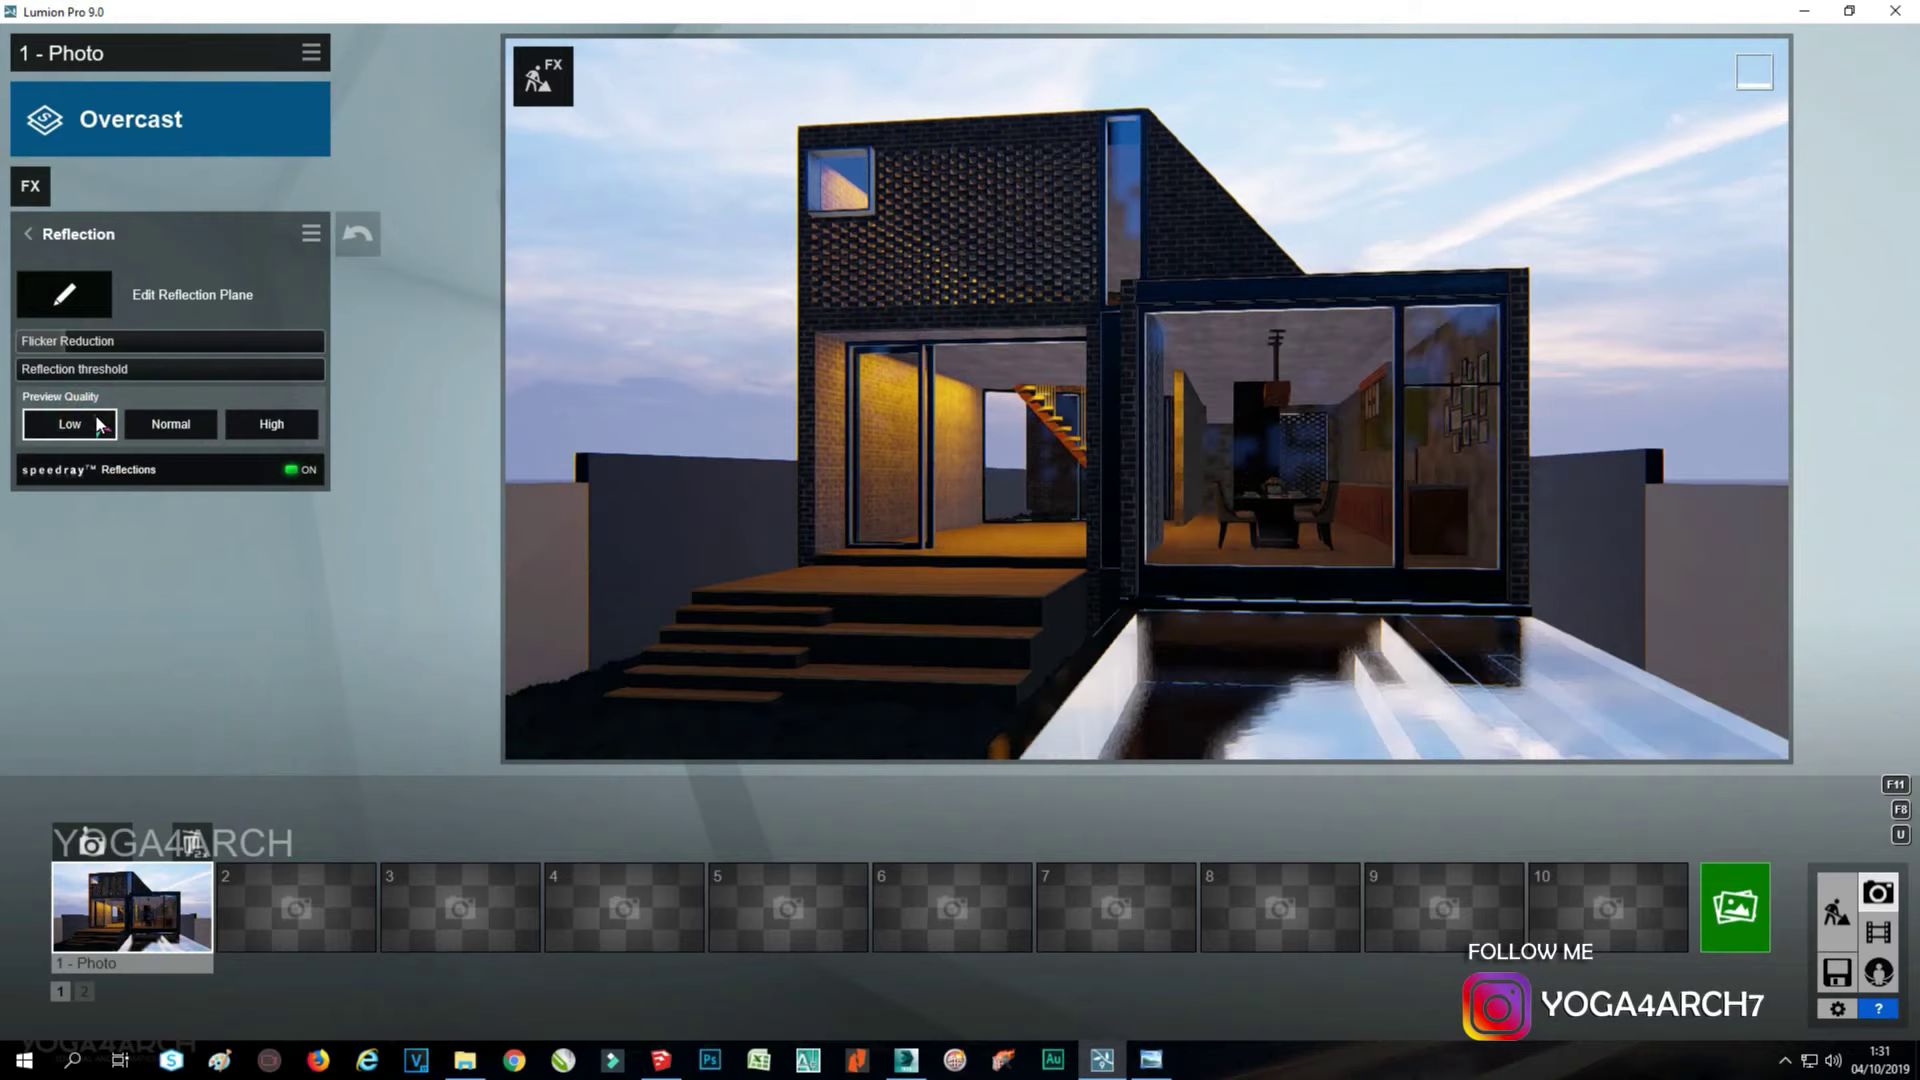
Add a Real Skies sky to Photo 1 with Flip sky turned on.
left_click(30, 185)
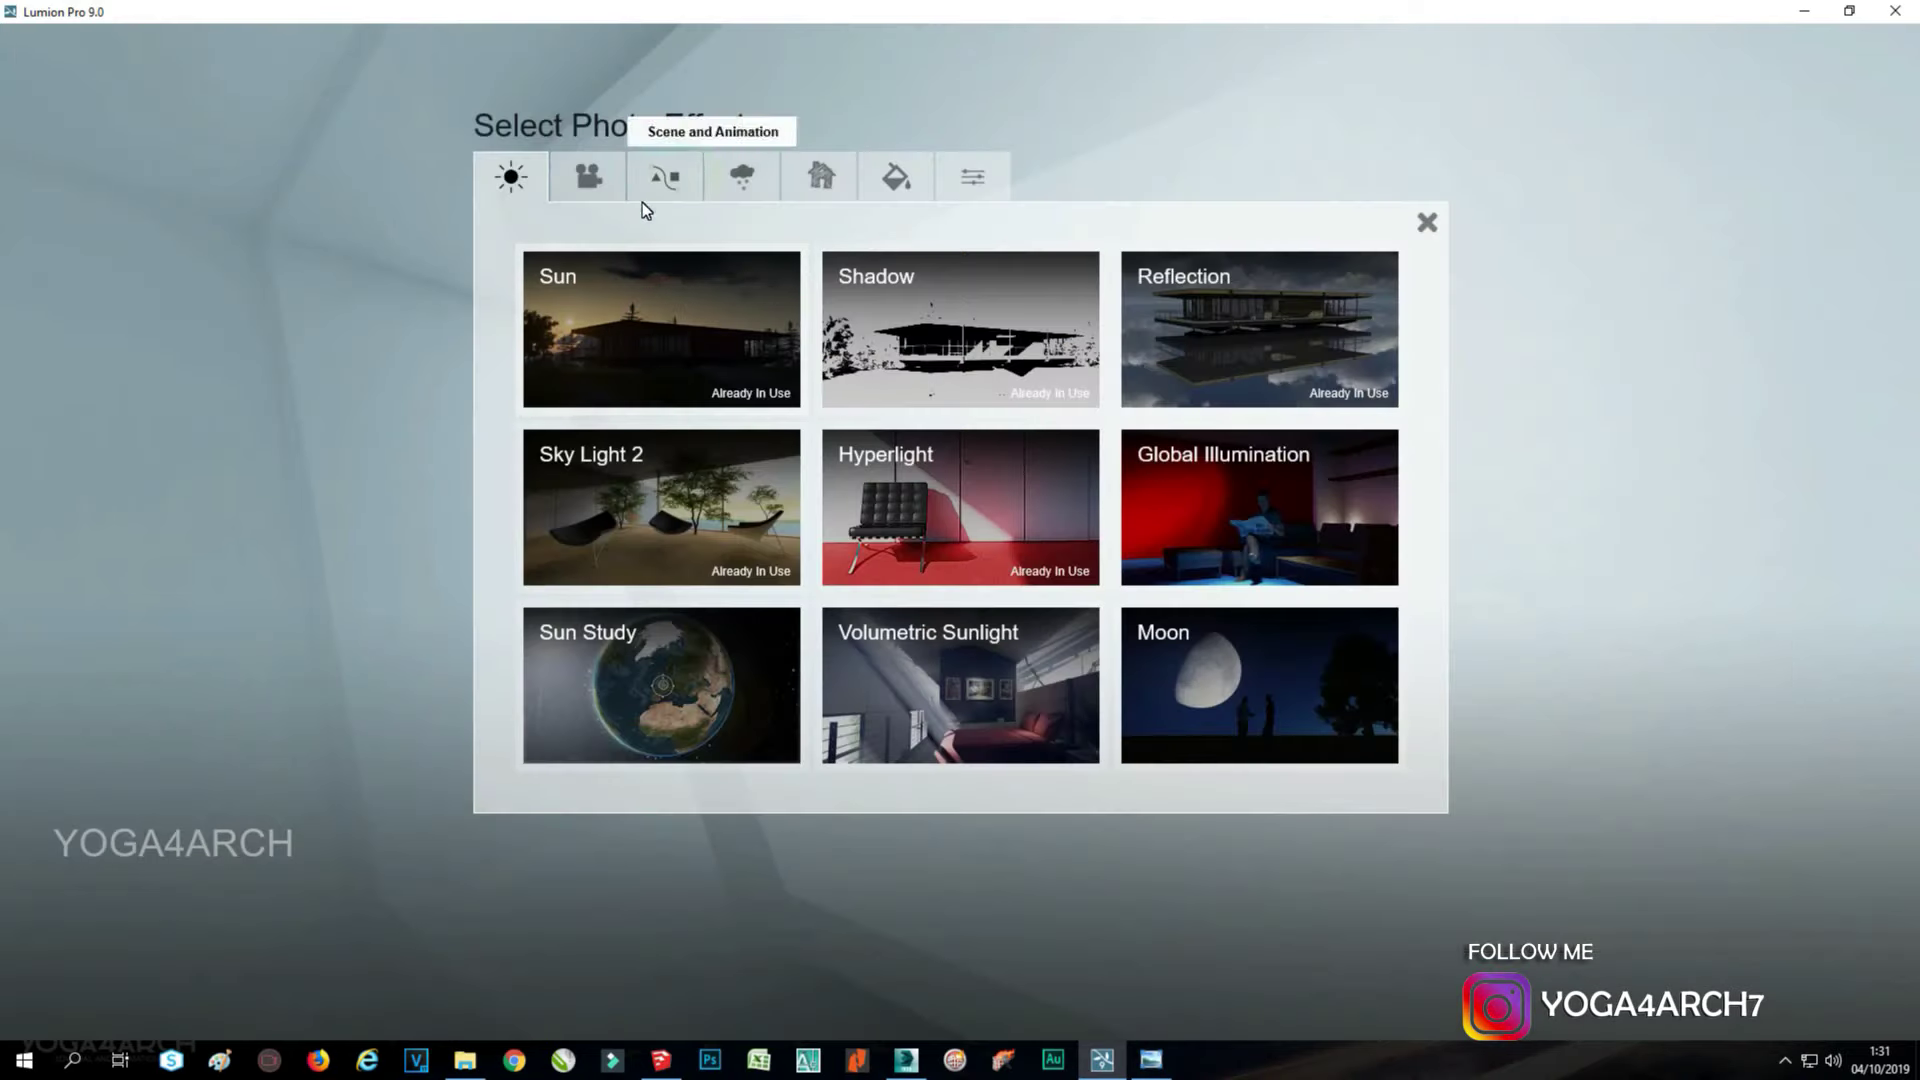
left_click(763, 180)
left_click(610, 350)
left_click(269, 450)
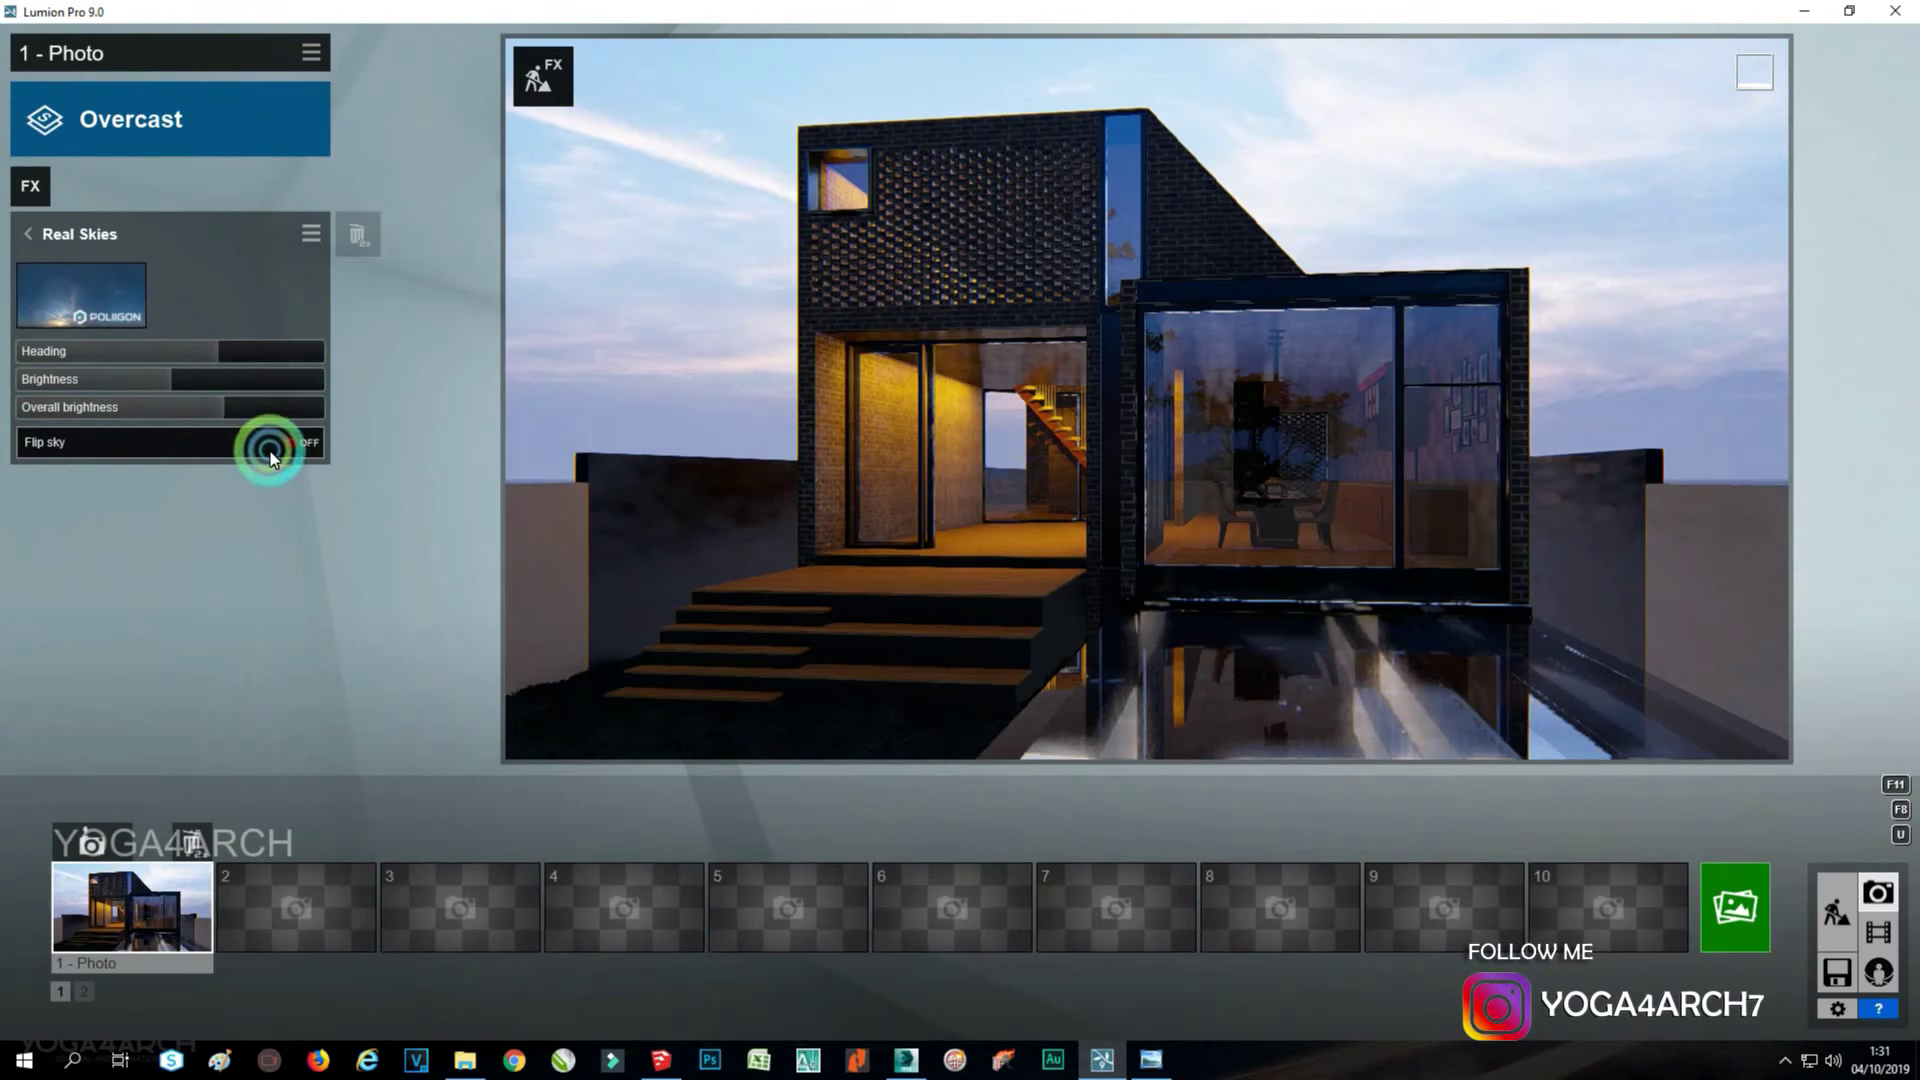
left_click(270, 450)
left_click(268, 441)
Rotate the sky's heading and adjust its brightness for warm dusk light.
mouse_move(172, 380)
left_mouse_down()
mouse_move(113, 379)
mouse_move(253, 385)
mouse_move(158, 374)
mouse_move(182, 377)
mouse_move(171, 407)
mouse_move(223, 405)
mouse_move(214, 343)
mouse_move(37, 342)
mouse_move(266, 356)
mouse_move(56, 333)
left_mouse_up()
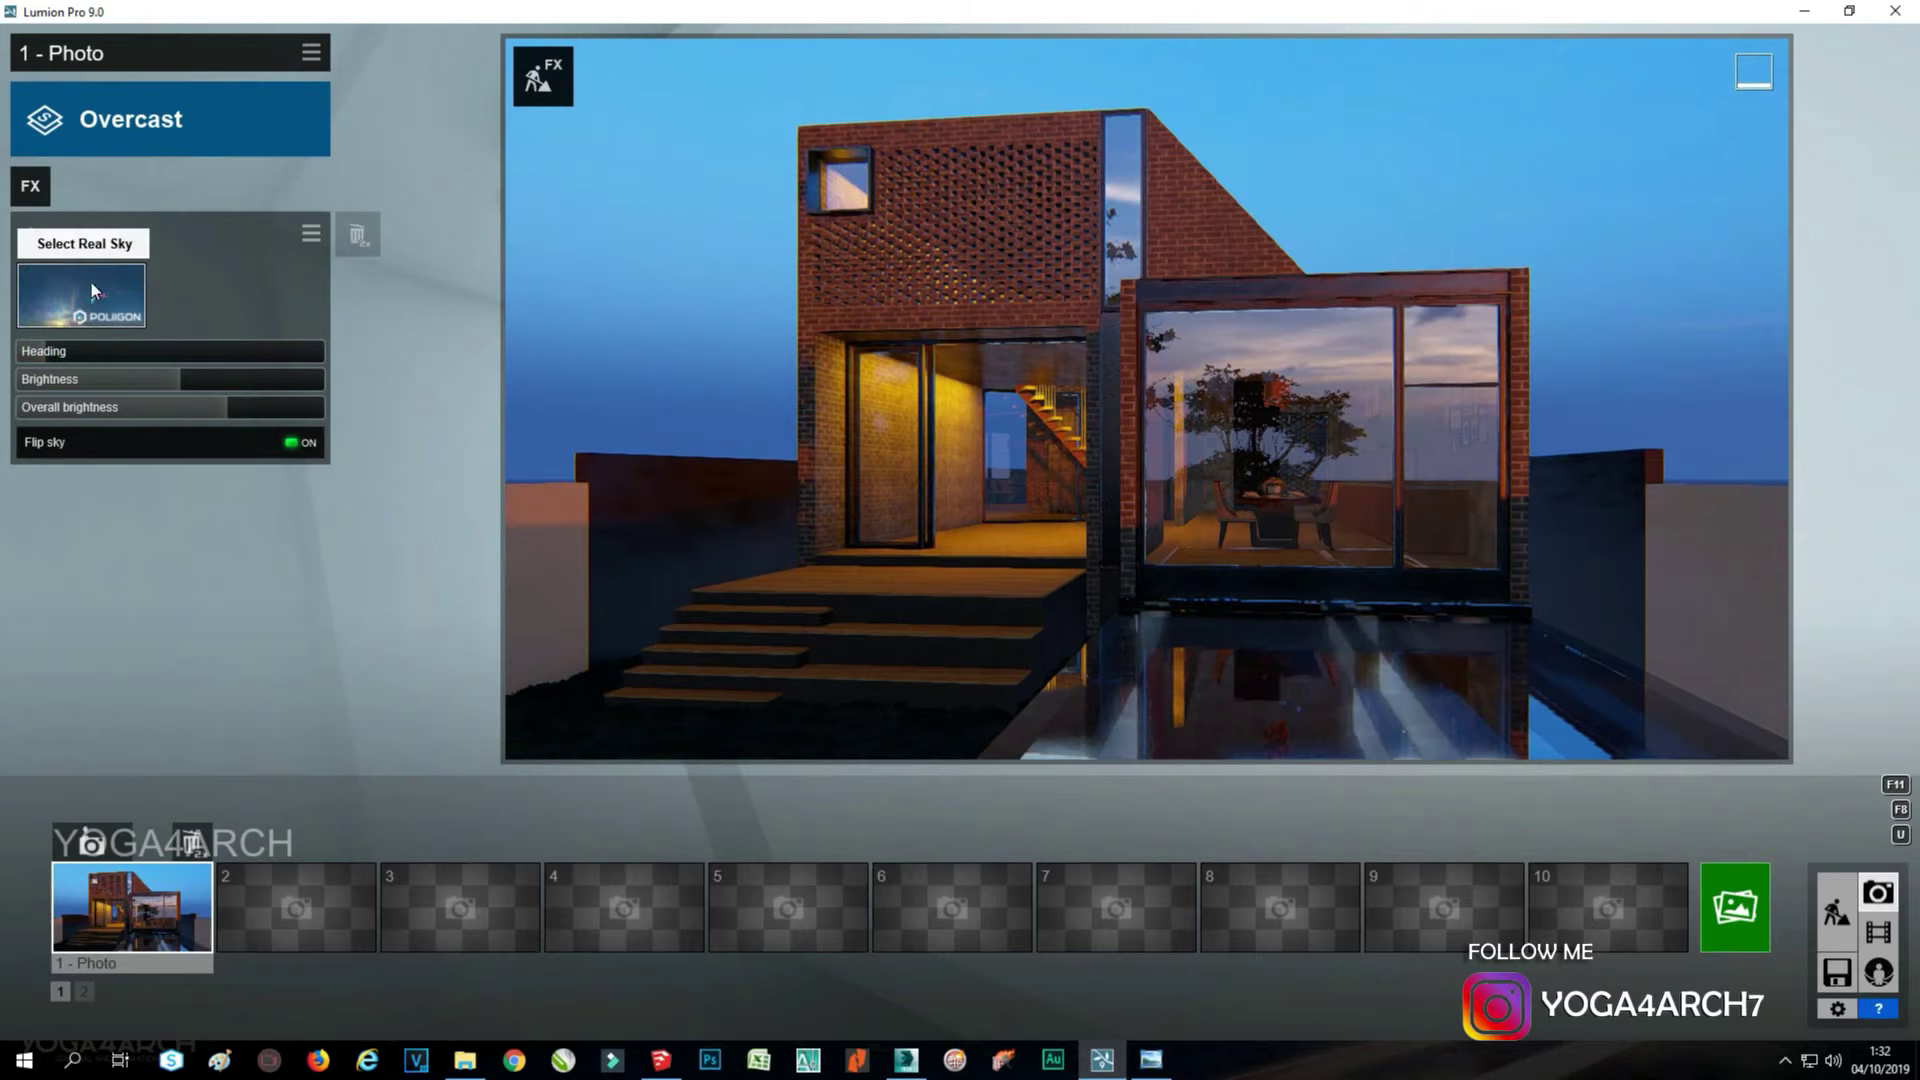
mouse_move(36, 350)
left_mouse_down()
mouse_move(115, 355)
mouse_move(41, 340)
left_mouse_up()
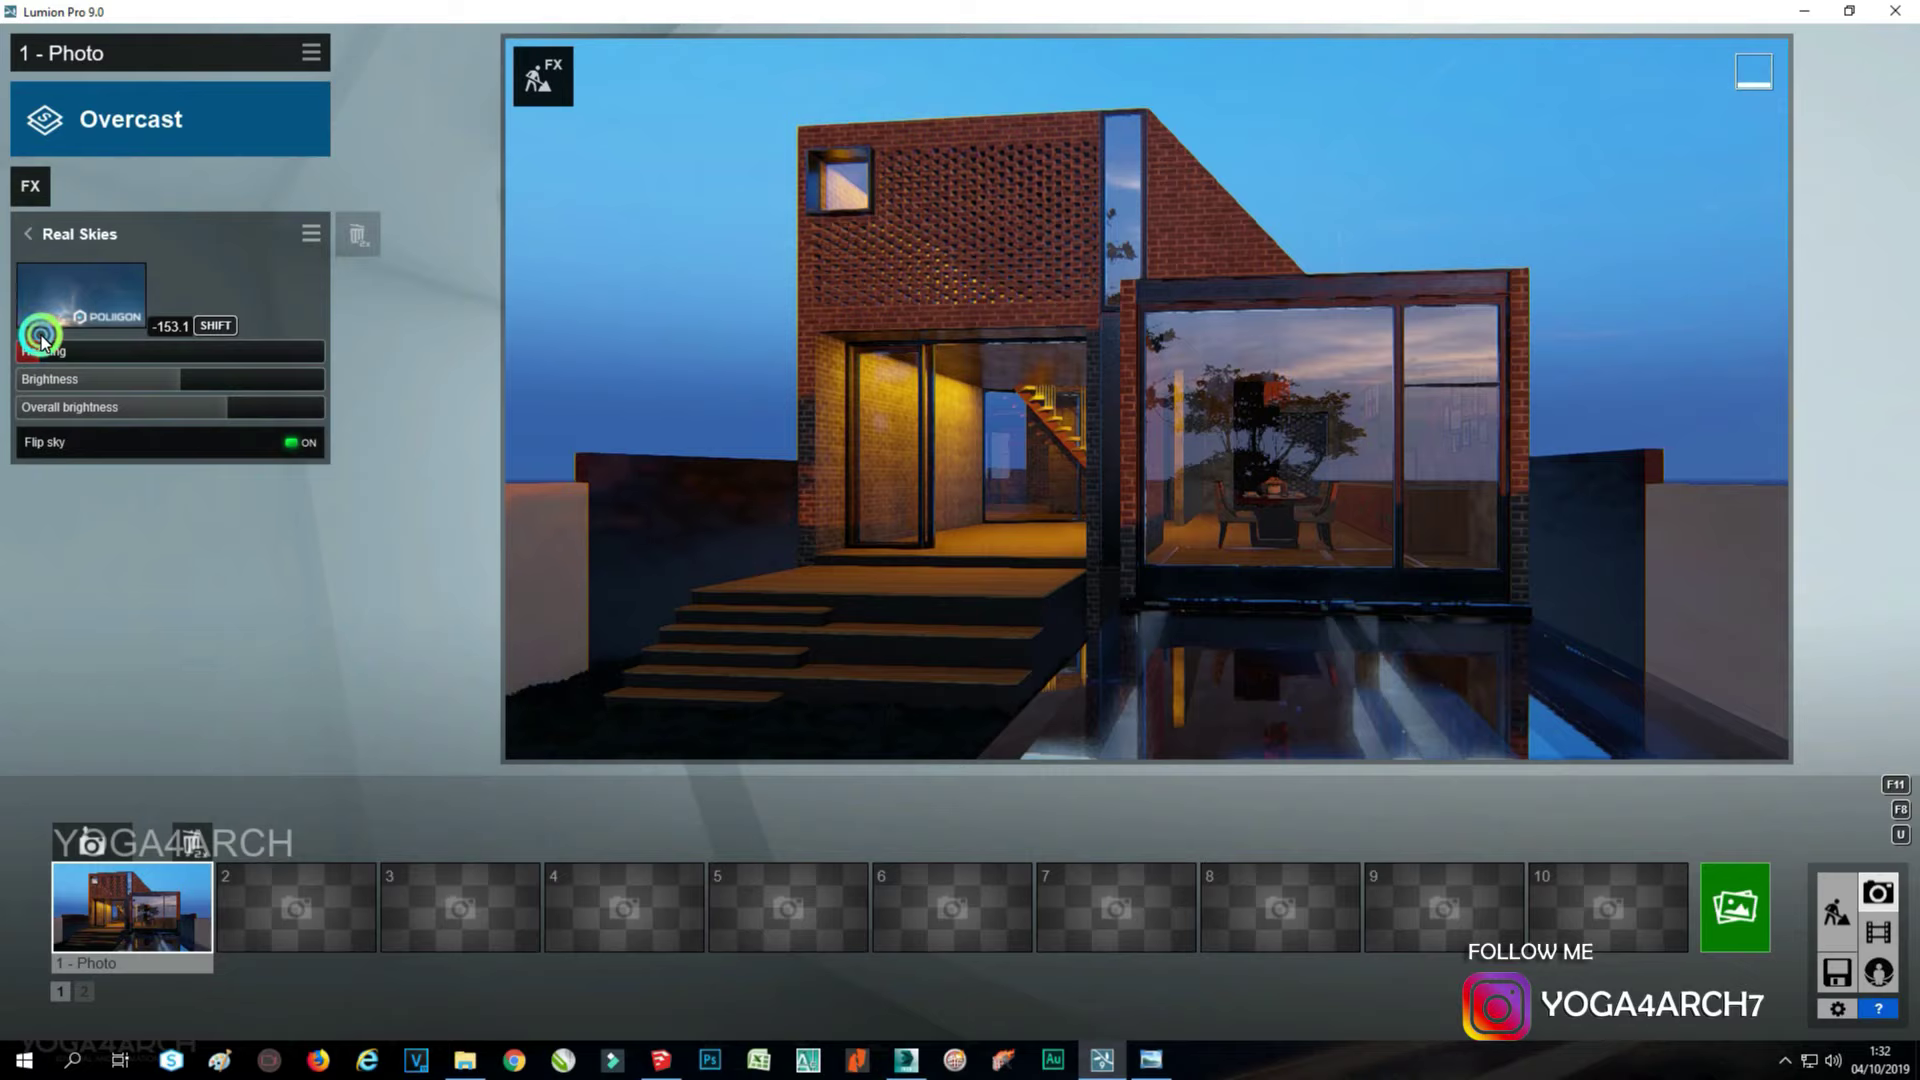
left_click_drag(40, 340, 14, 333)
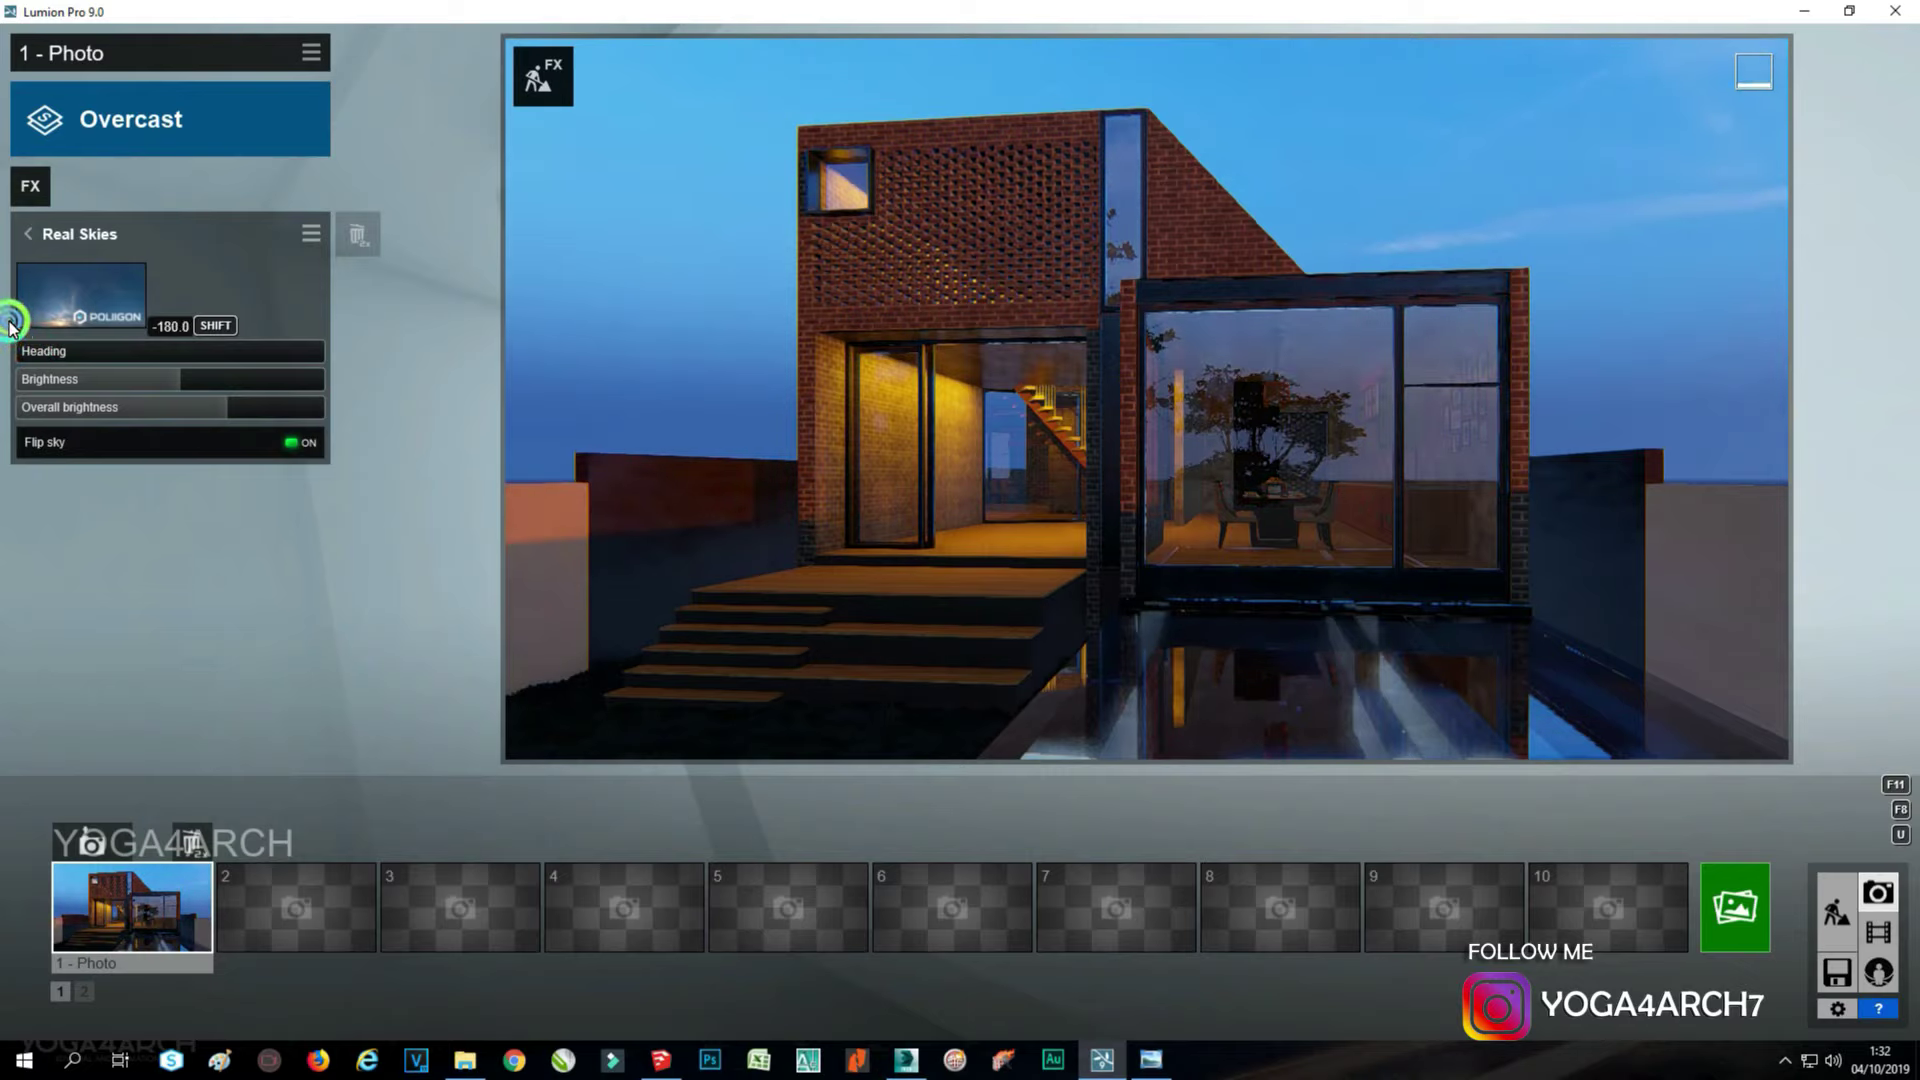
mouse_move(12, 325)
left_mouse_down()
mouse_move(283, 335)
mouse_move(182, 323)
left_mouse_up()
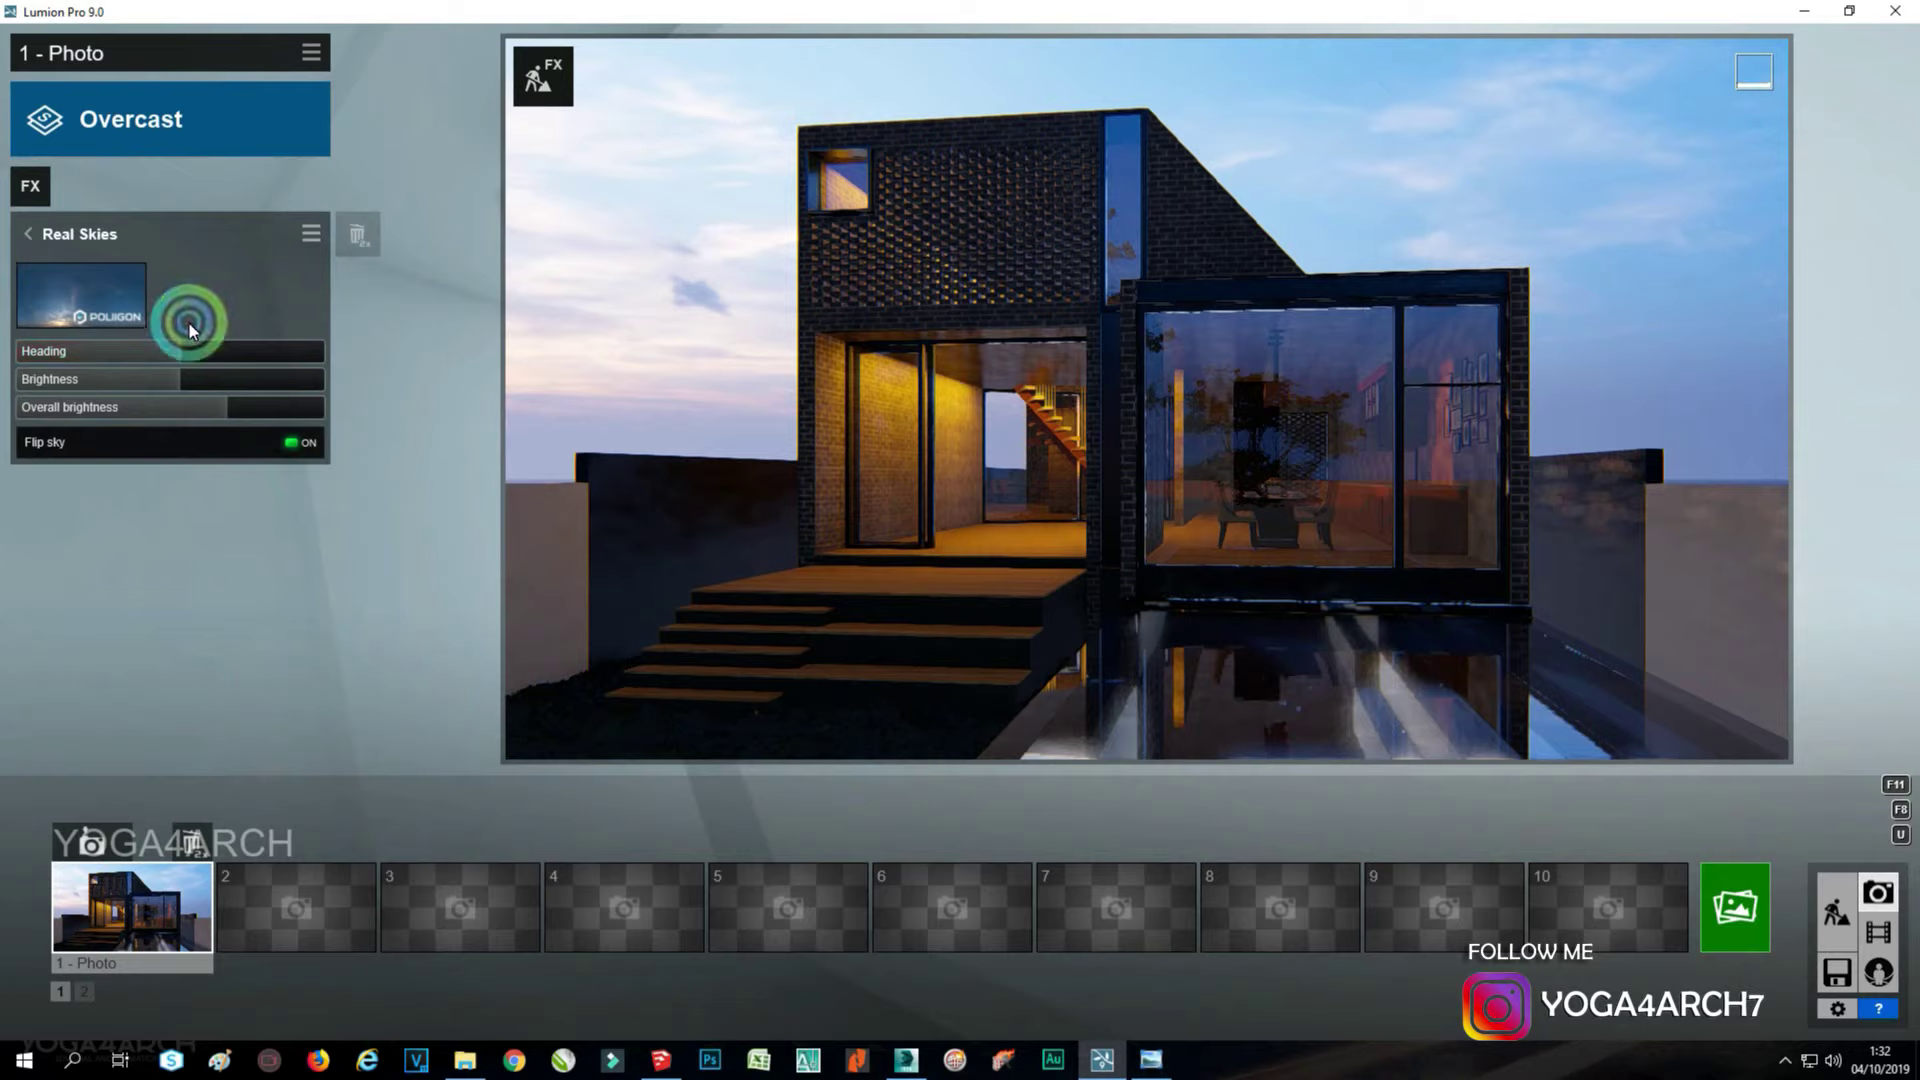
mouse_move(184, 378)
left_mouse_down()
mouse_move(257, 377)
mouse_move(193, 368)
left_mouse_up()
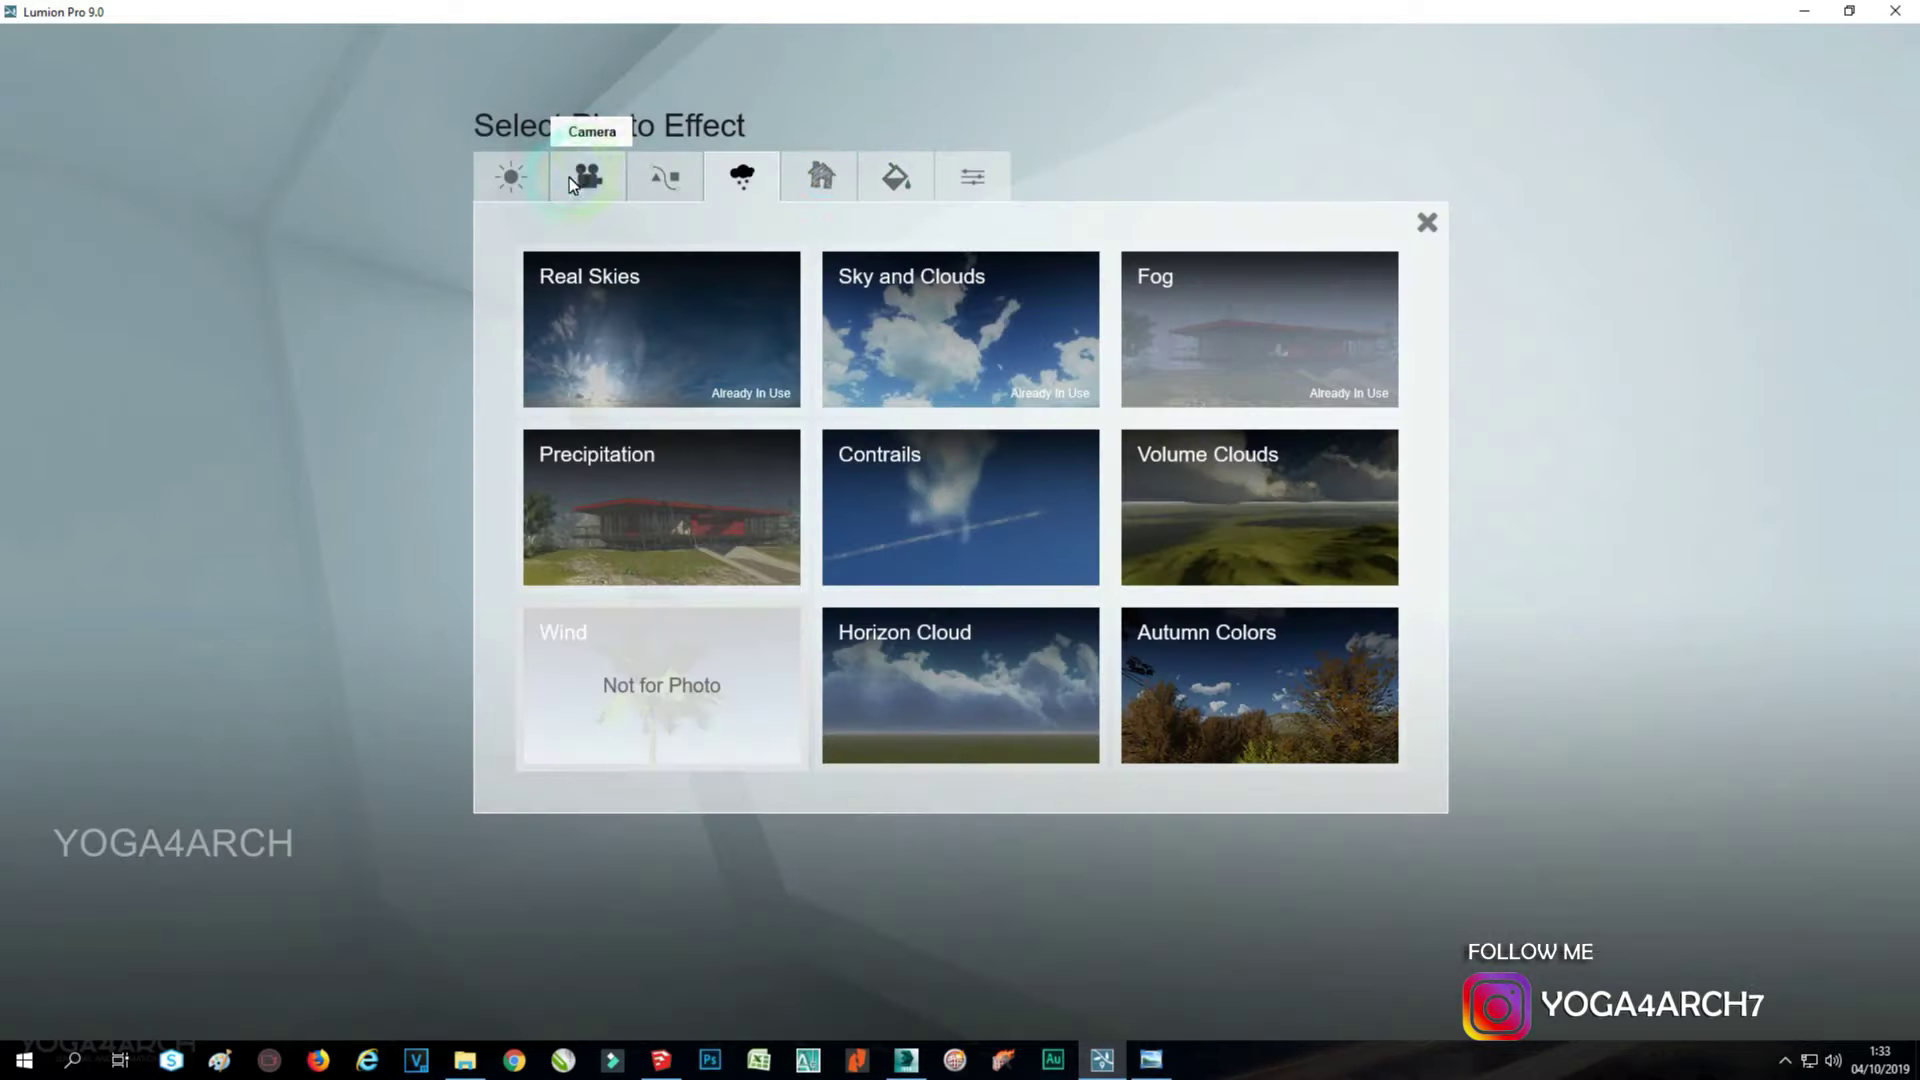
Render Photo 1 at 3840x2160 as a JPG named '1'.
left_click(510, 180)
left_click(1234, 283)
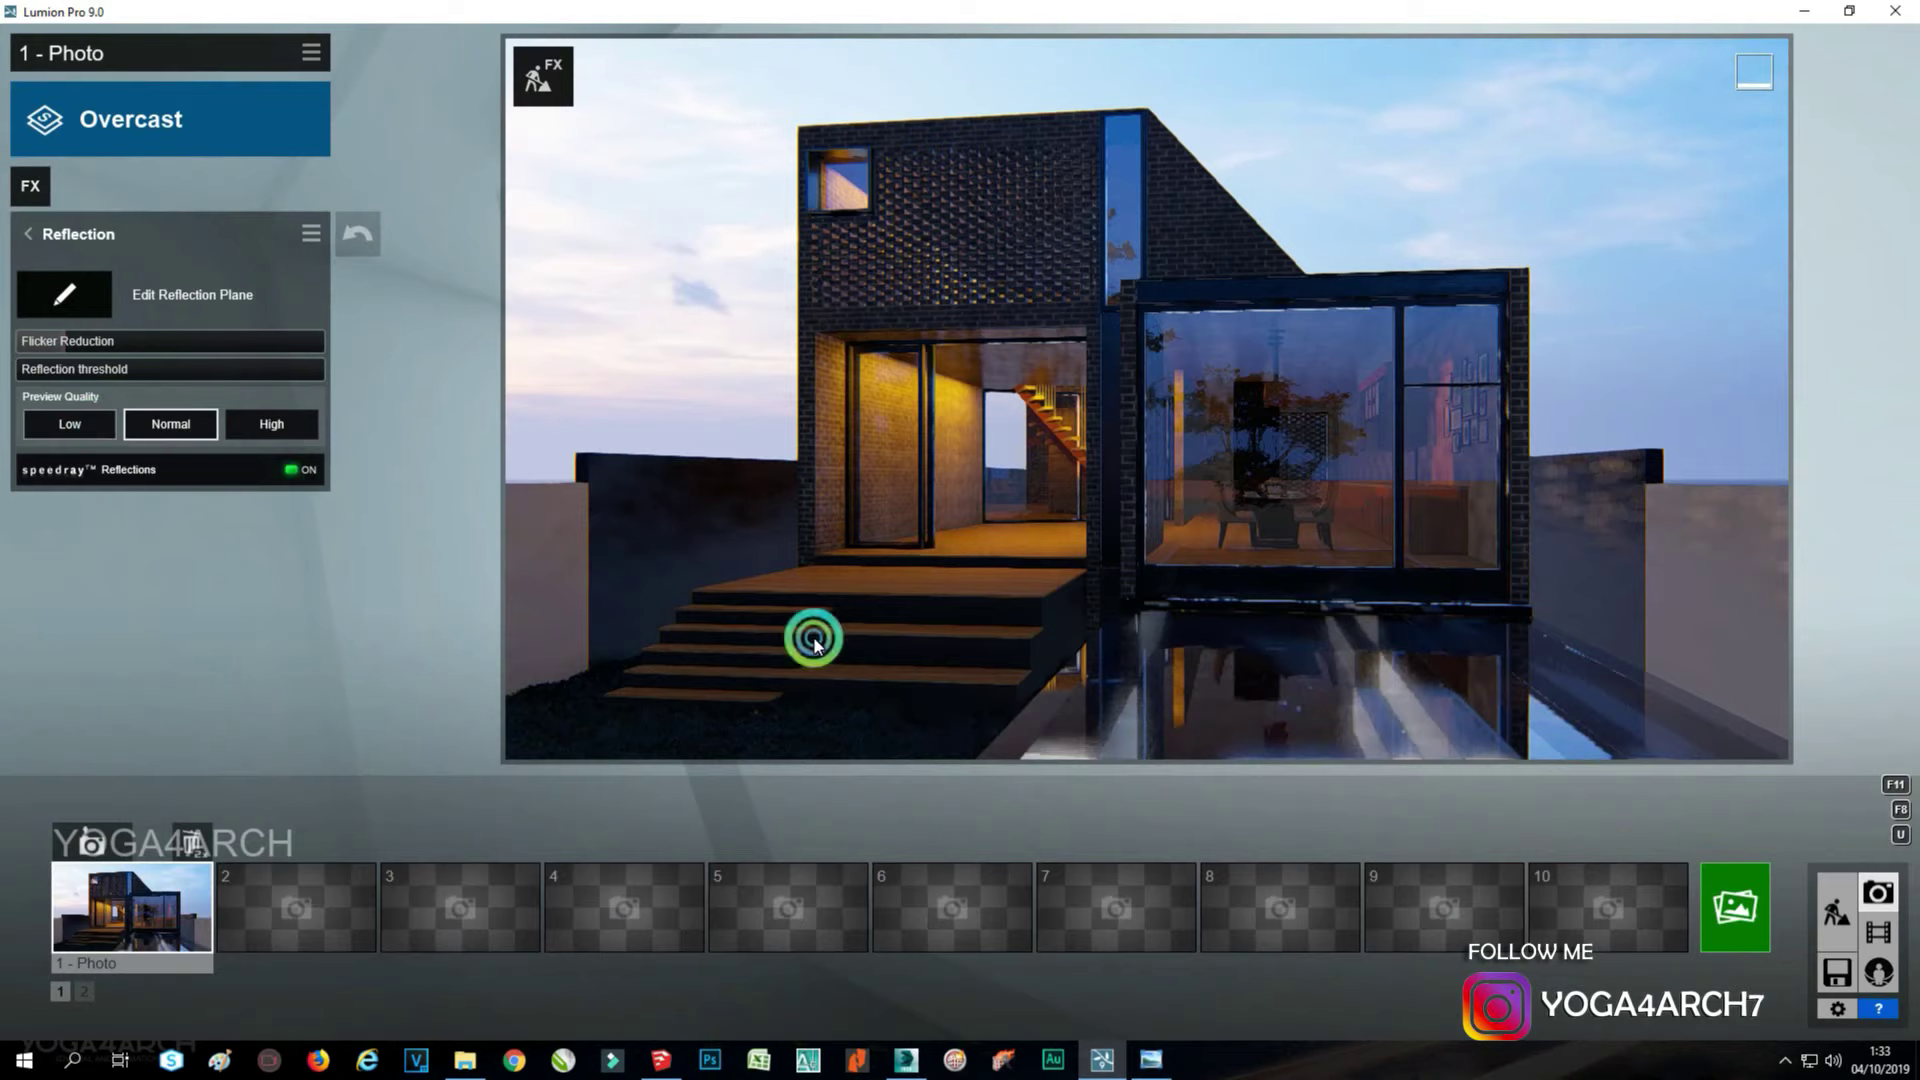
left_click(1726, 928)
left_click(960, 795)
left_click(616, 470)
type("1")
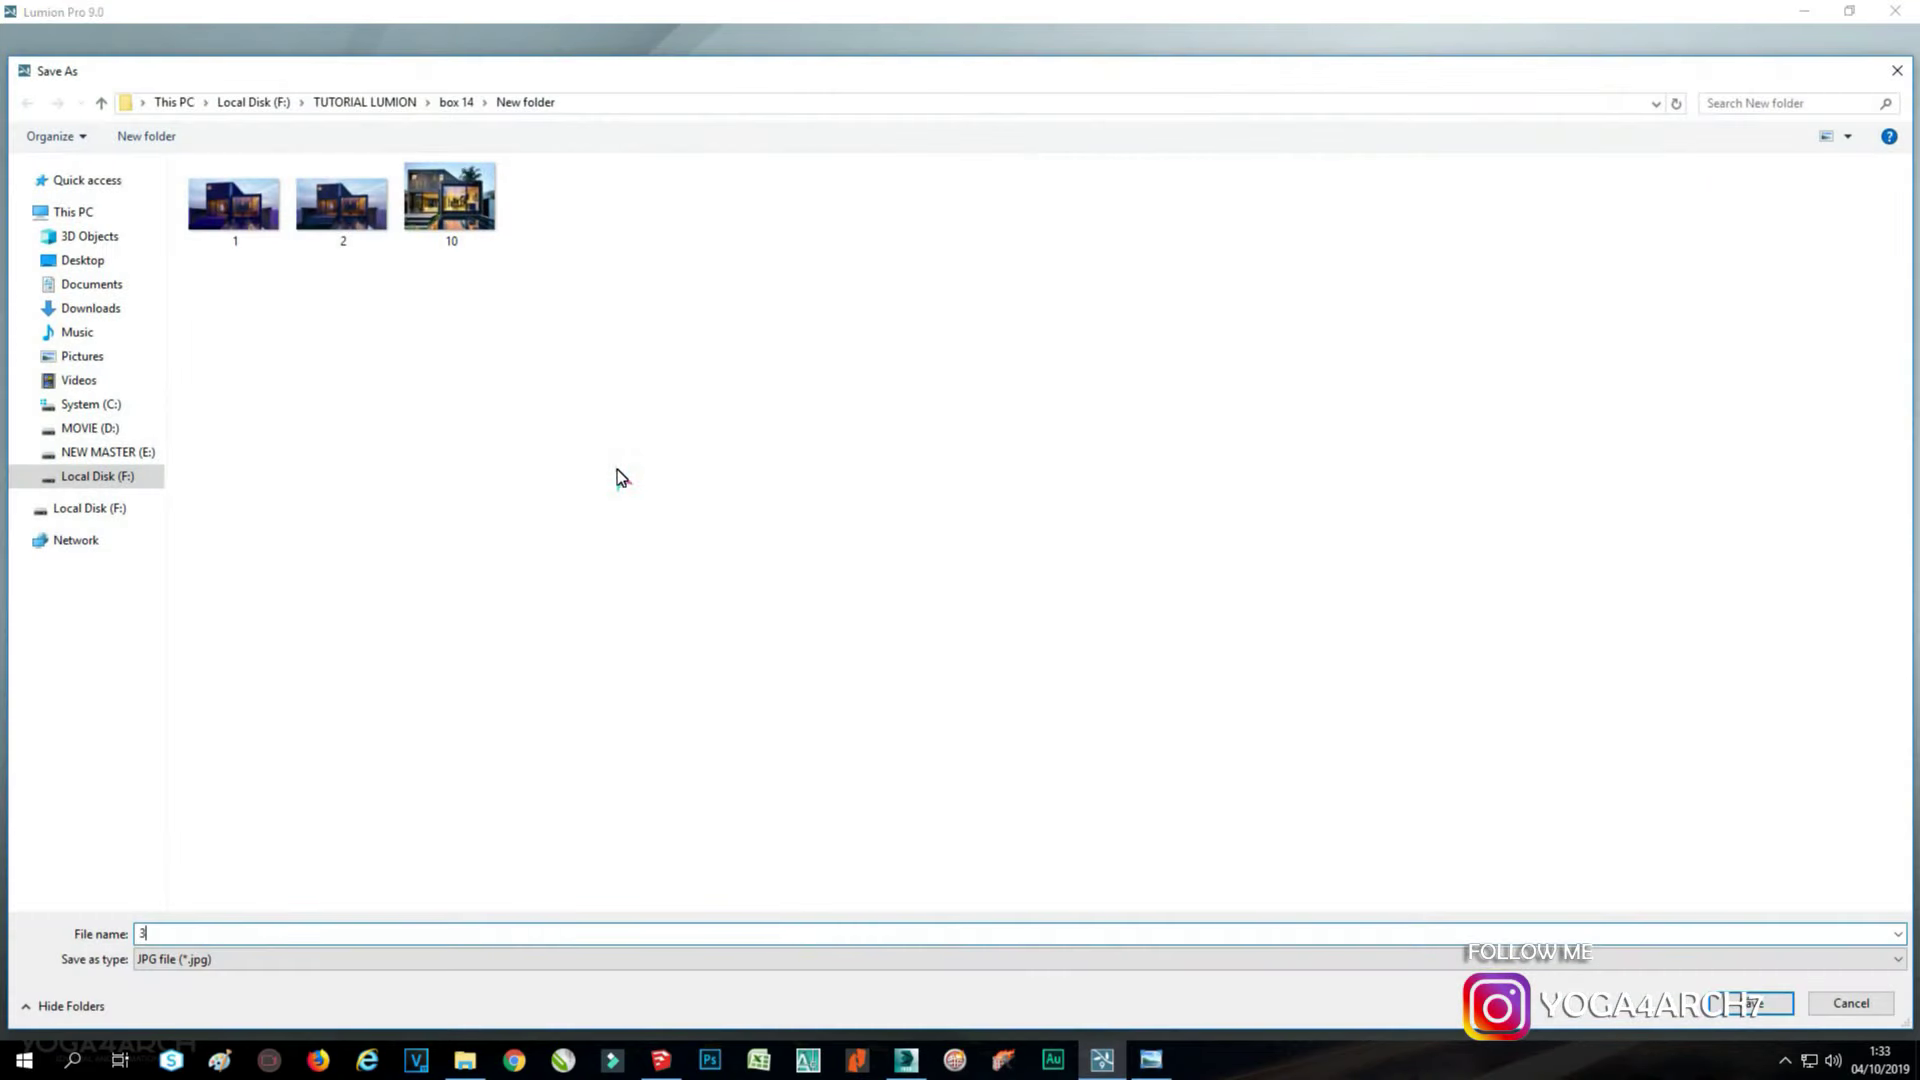
key("Return")
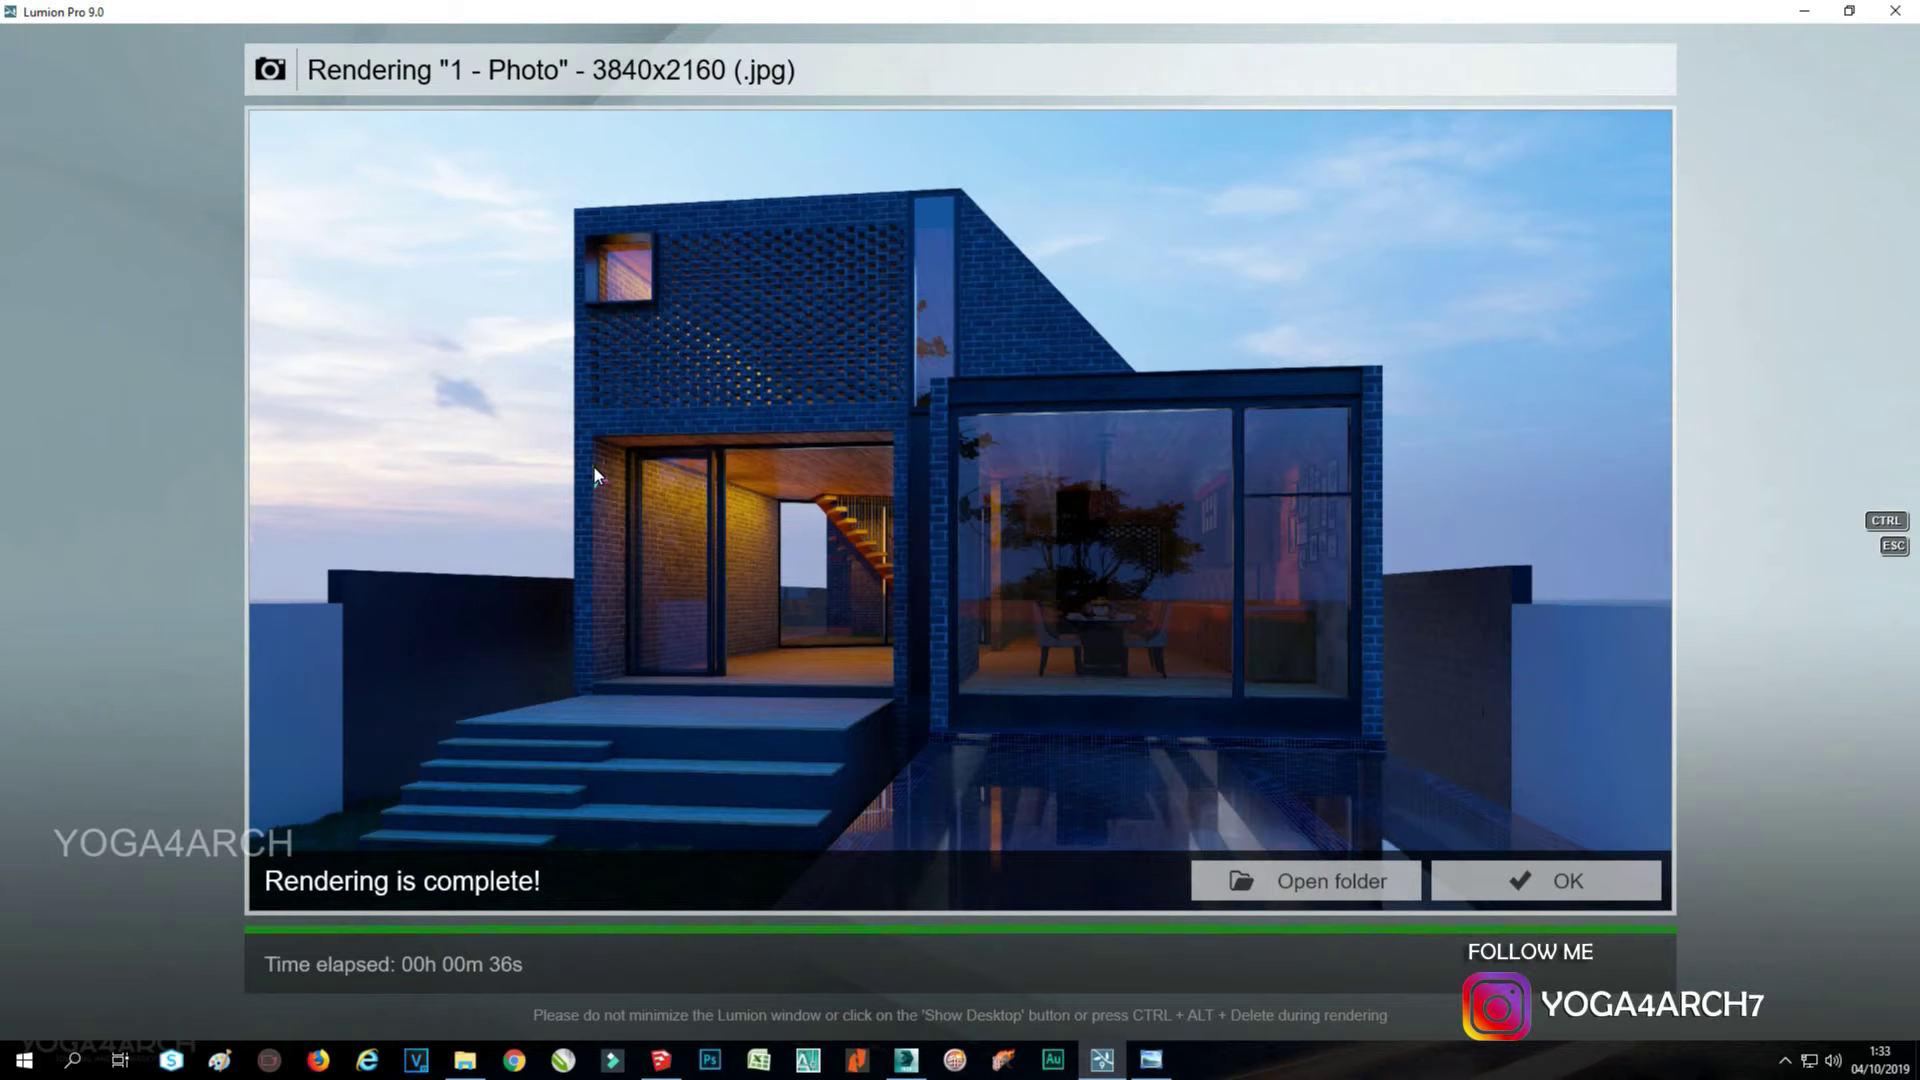
Place a Nature tree at the garden wall corner.
left_click(1596, 887)
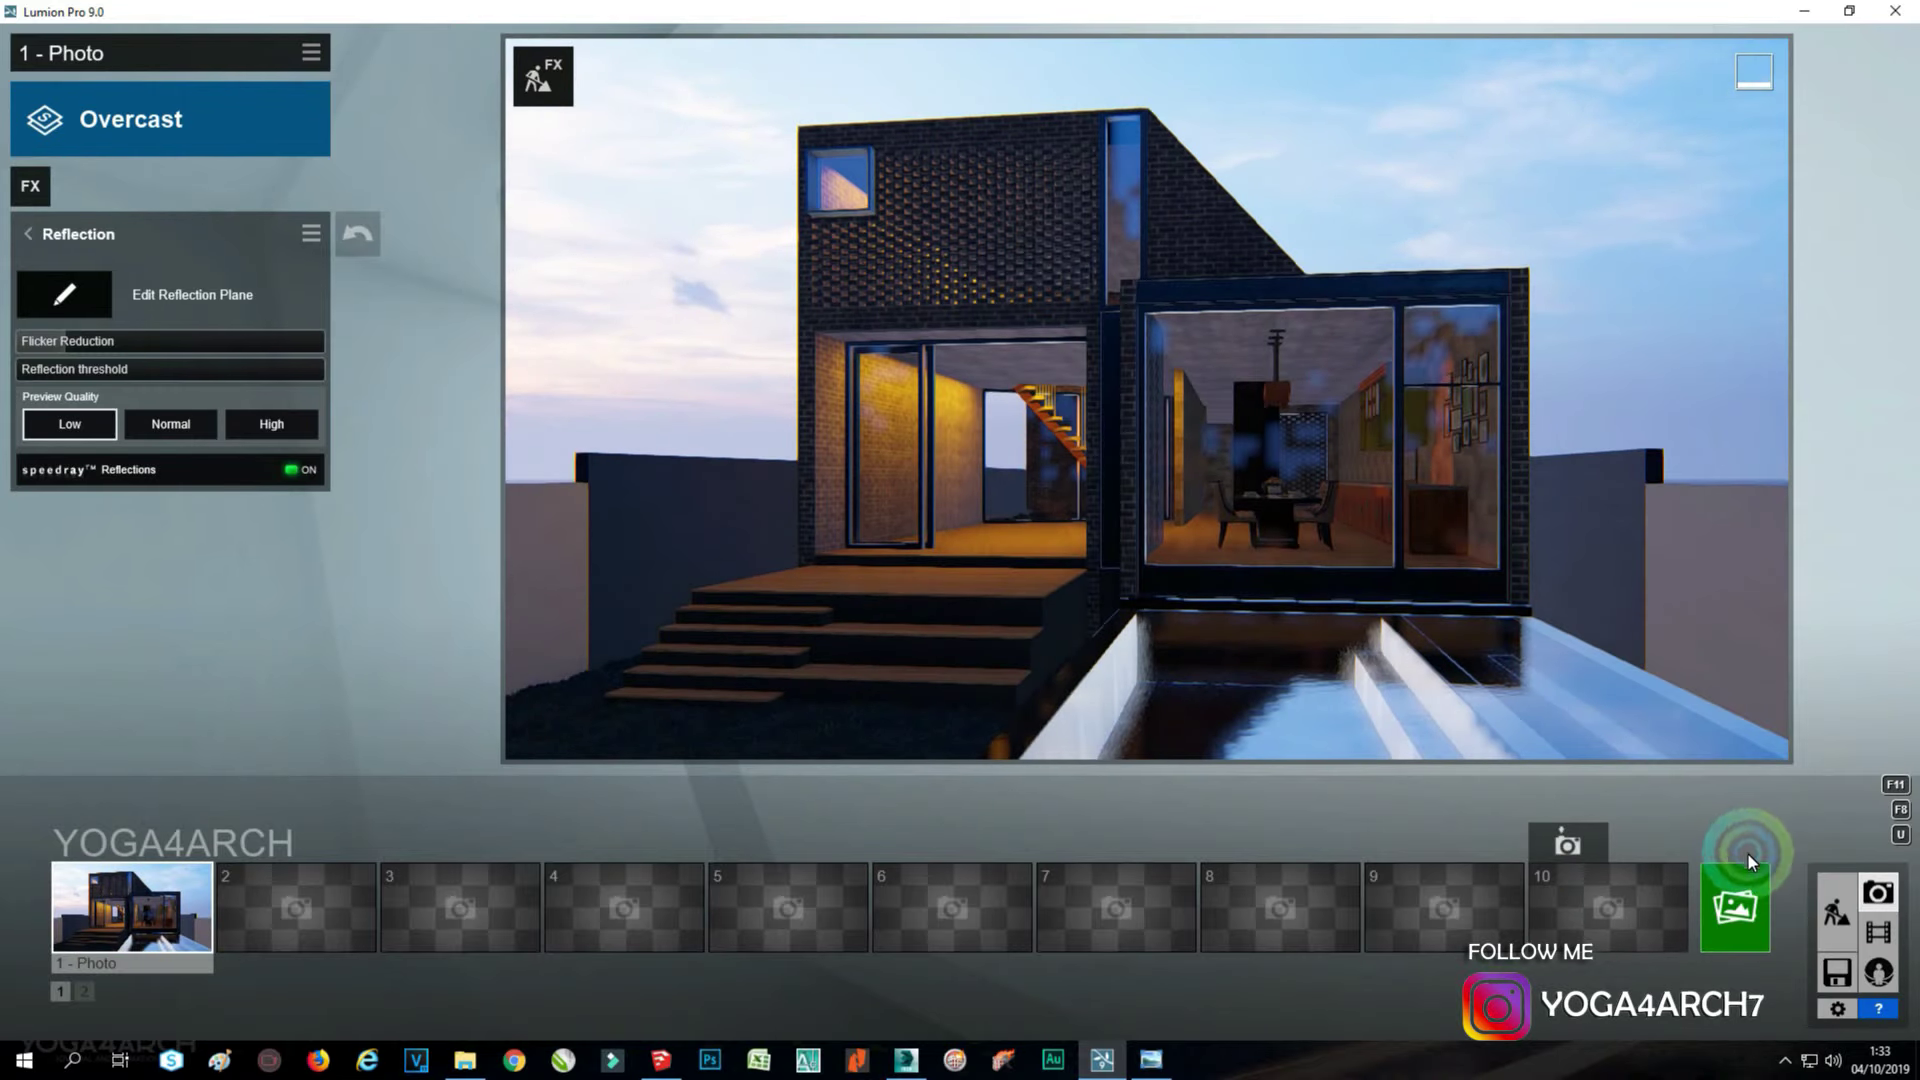
left_click(1848, 911)
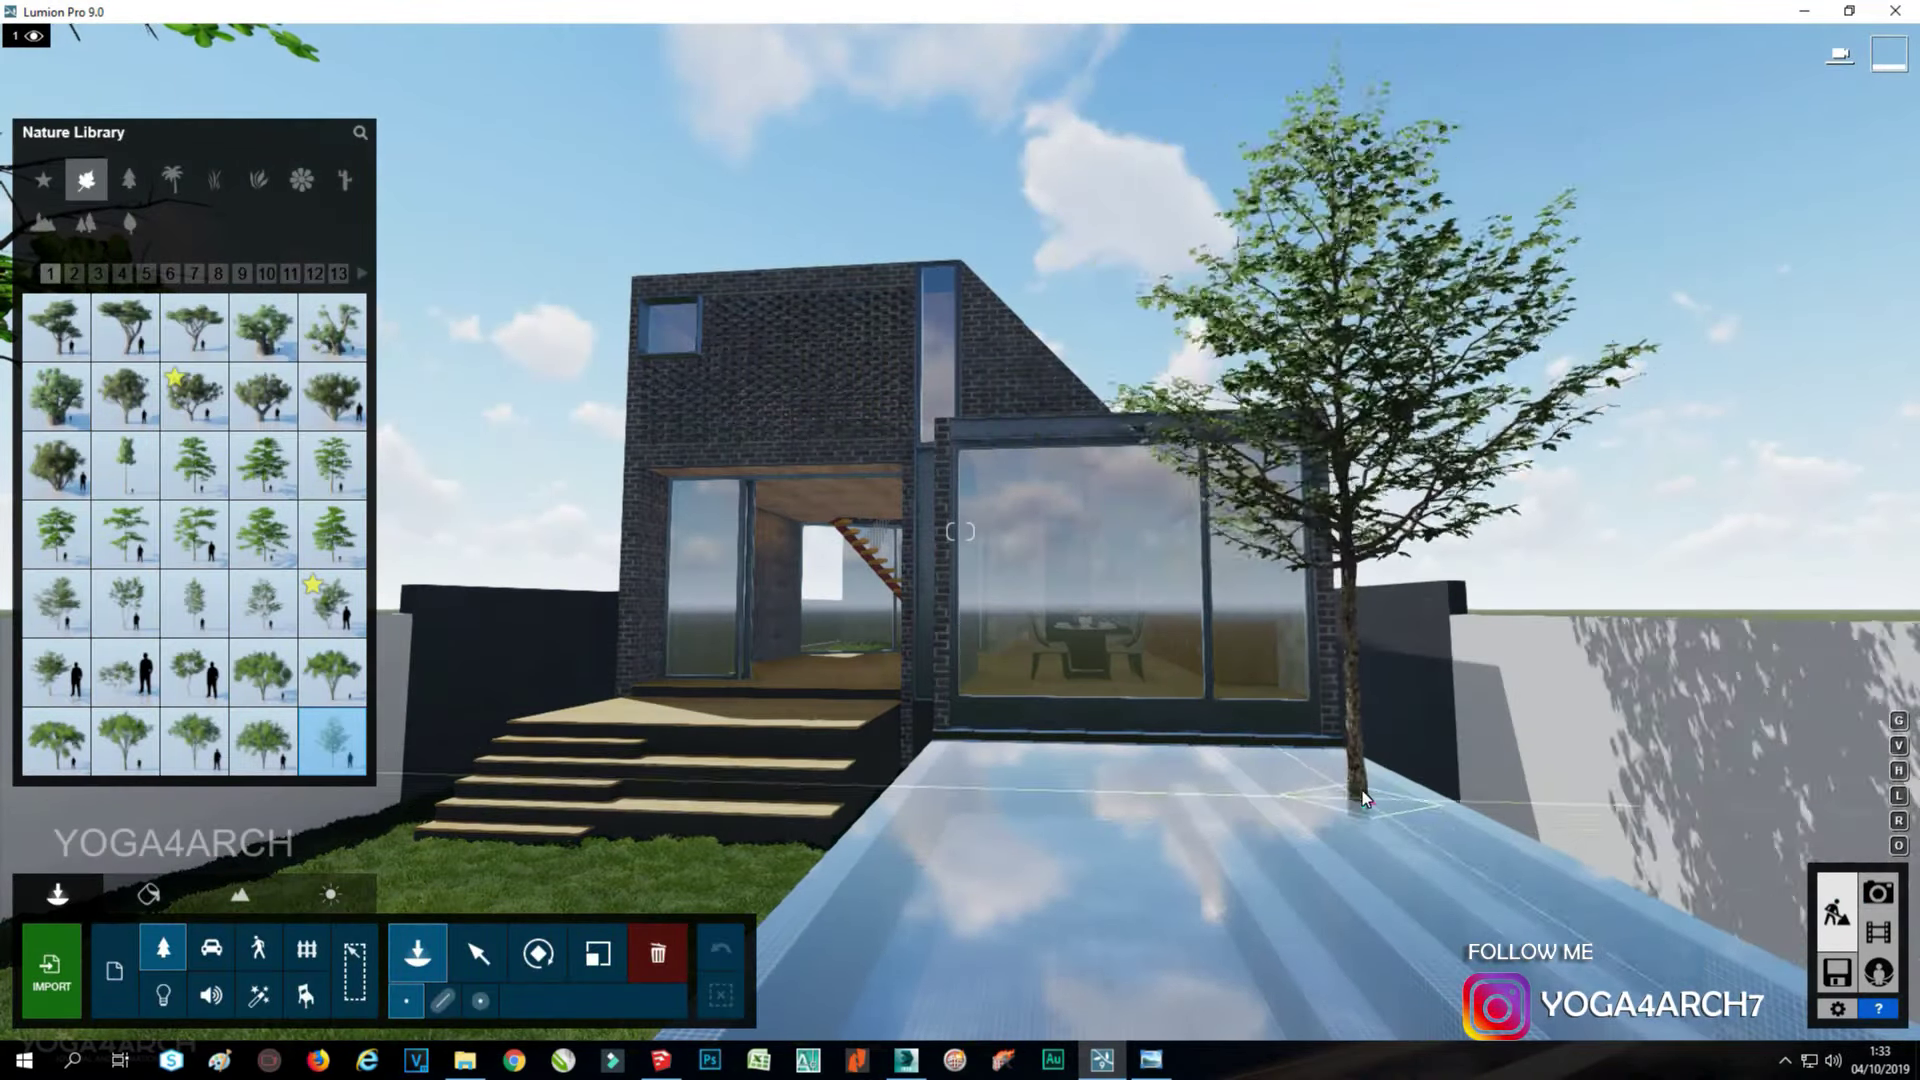
scroll(1348, 788, "down", 10)
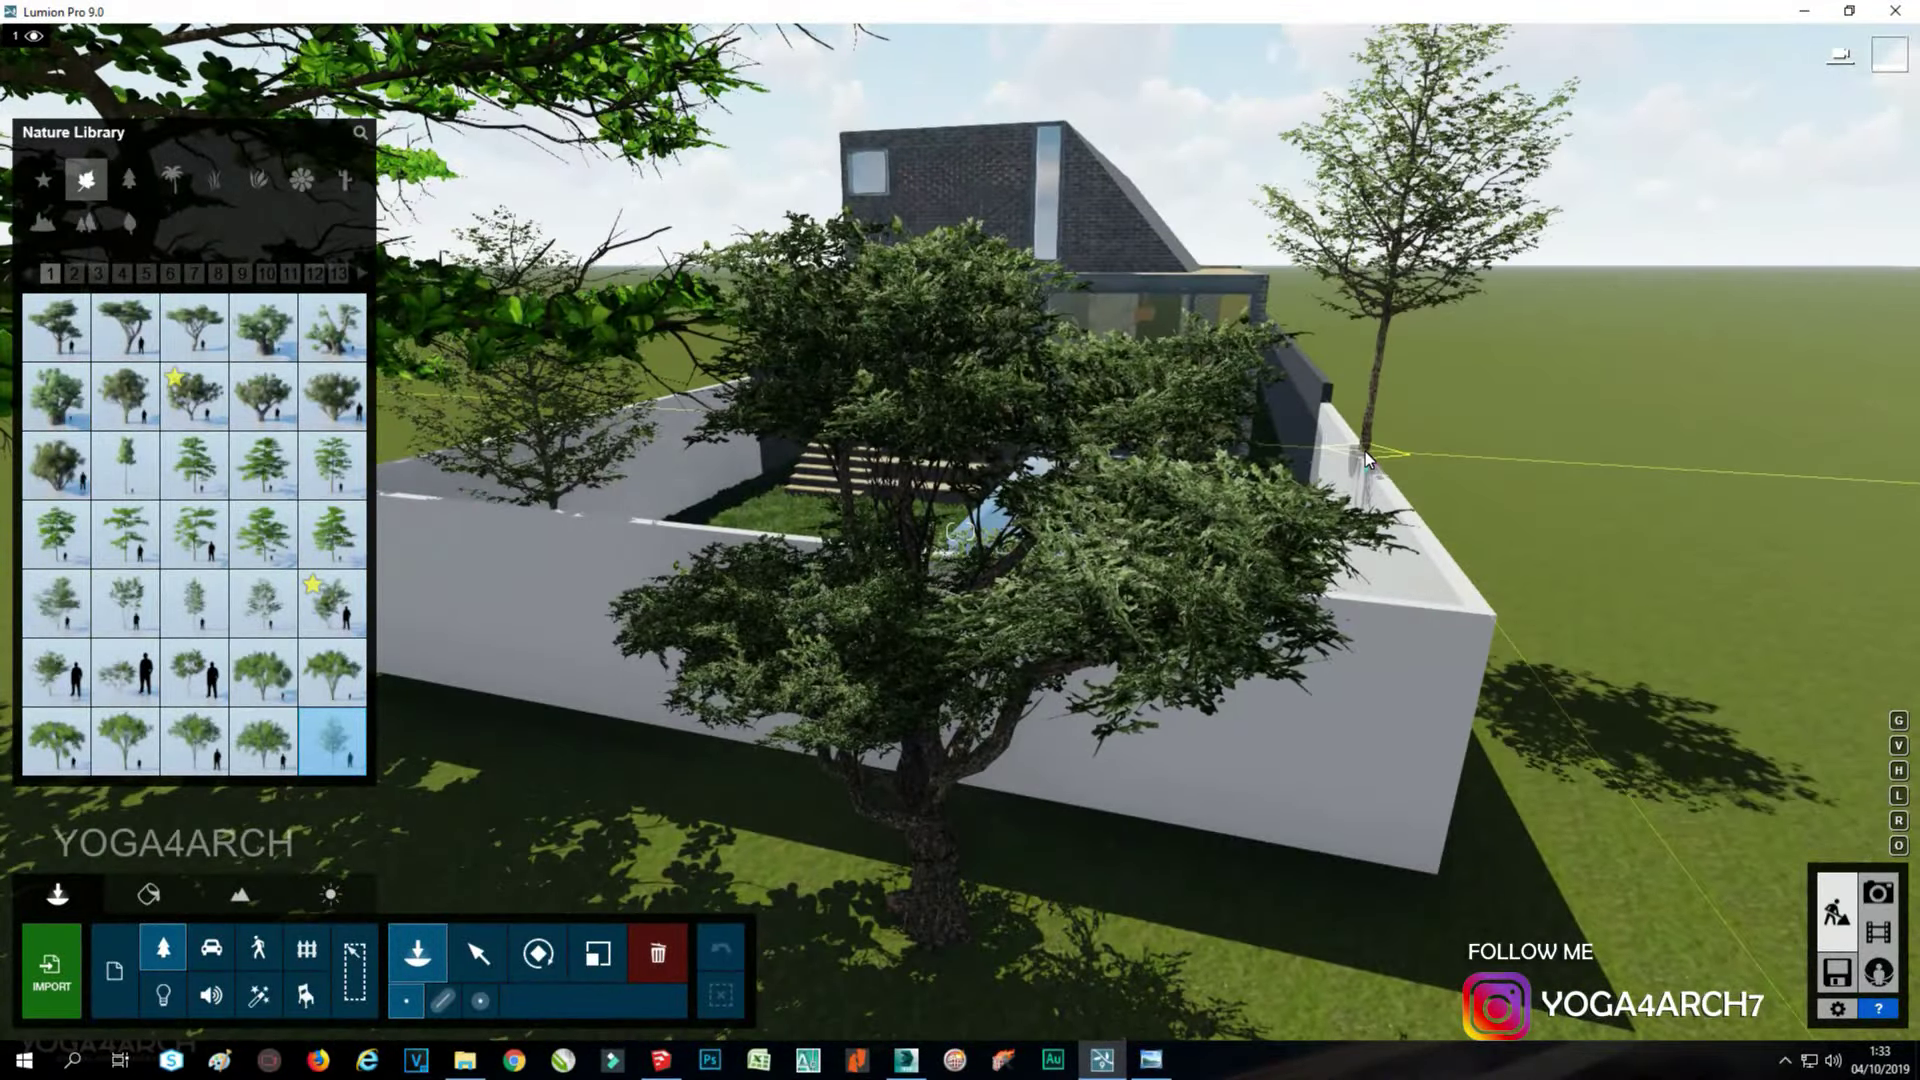
left_click(1365, 452)
scroll(1450, 428, "up", 10)
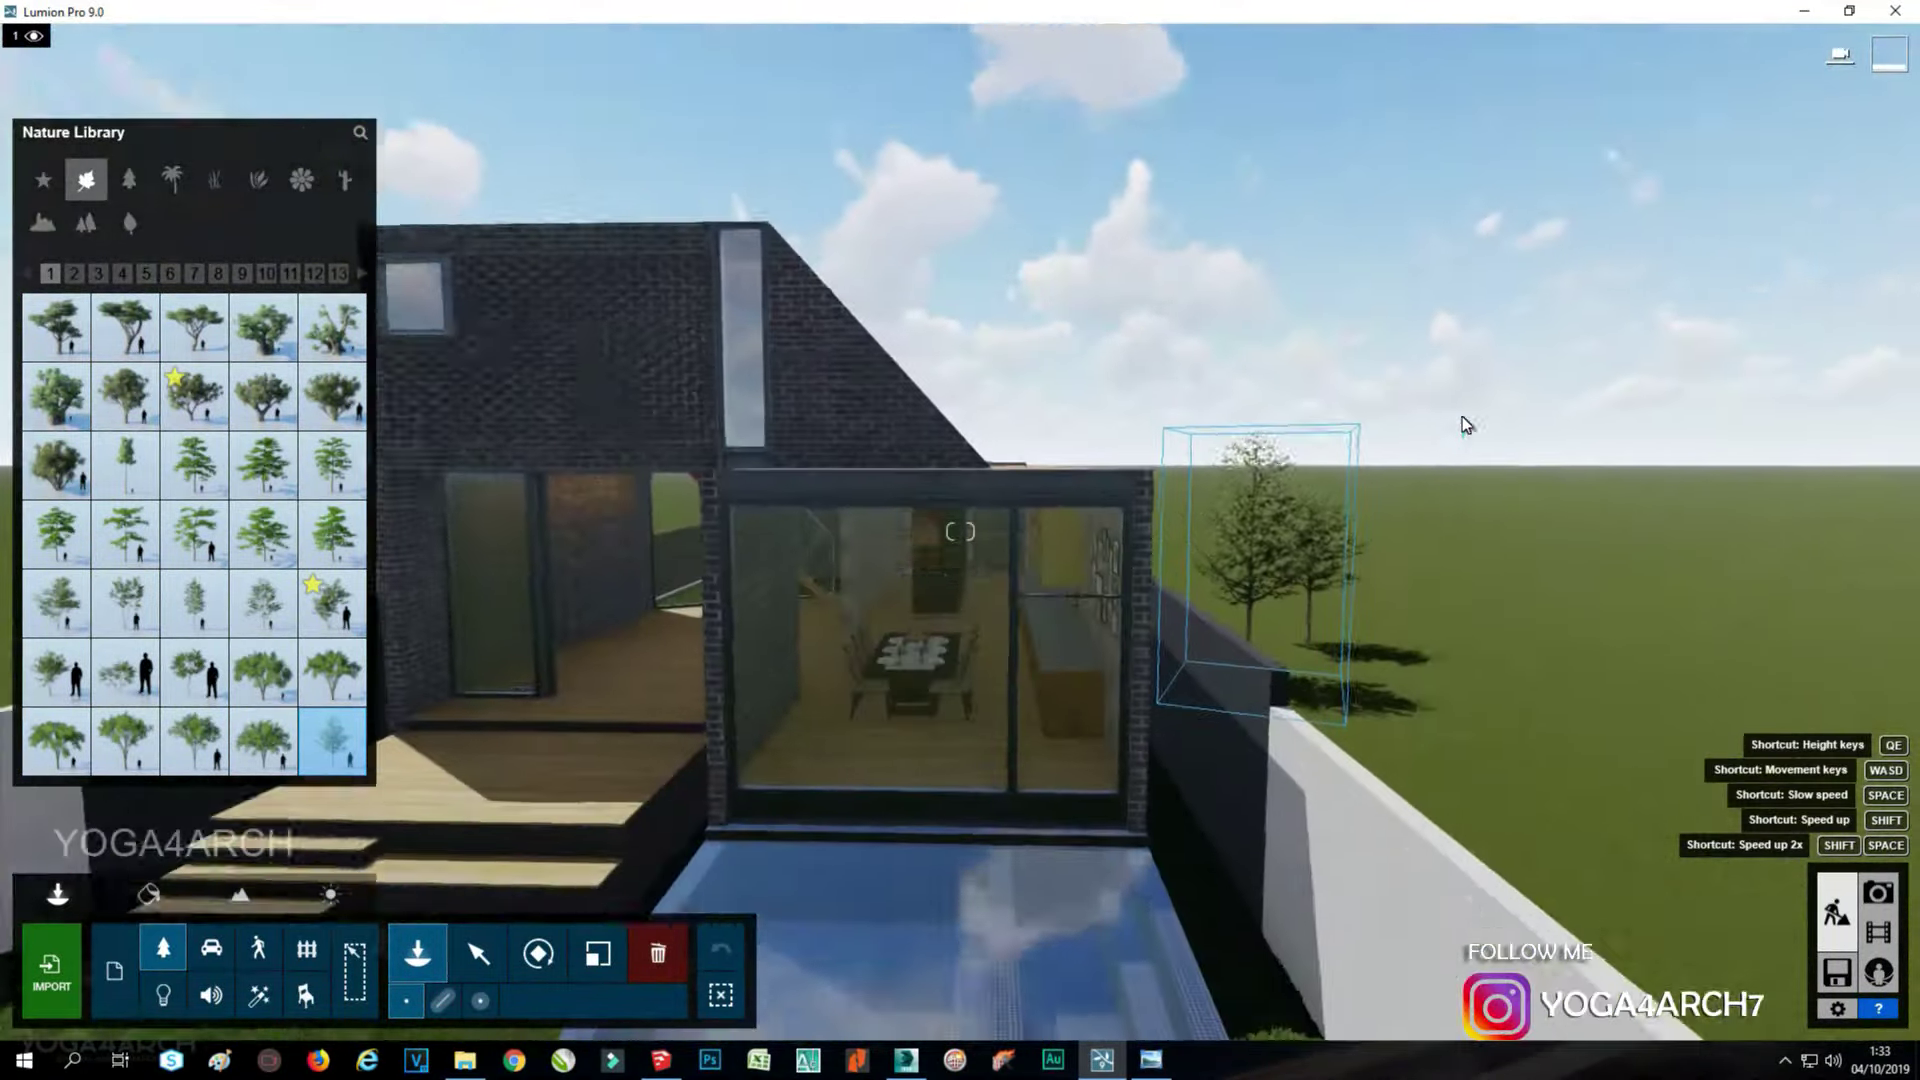
scroll(1462, 416, "down", 10)
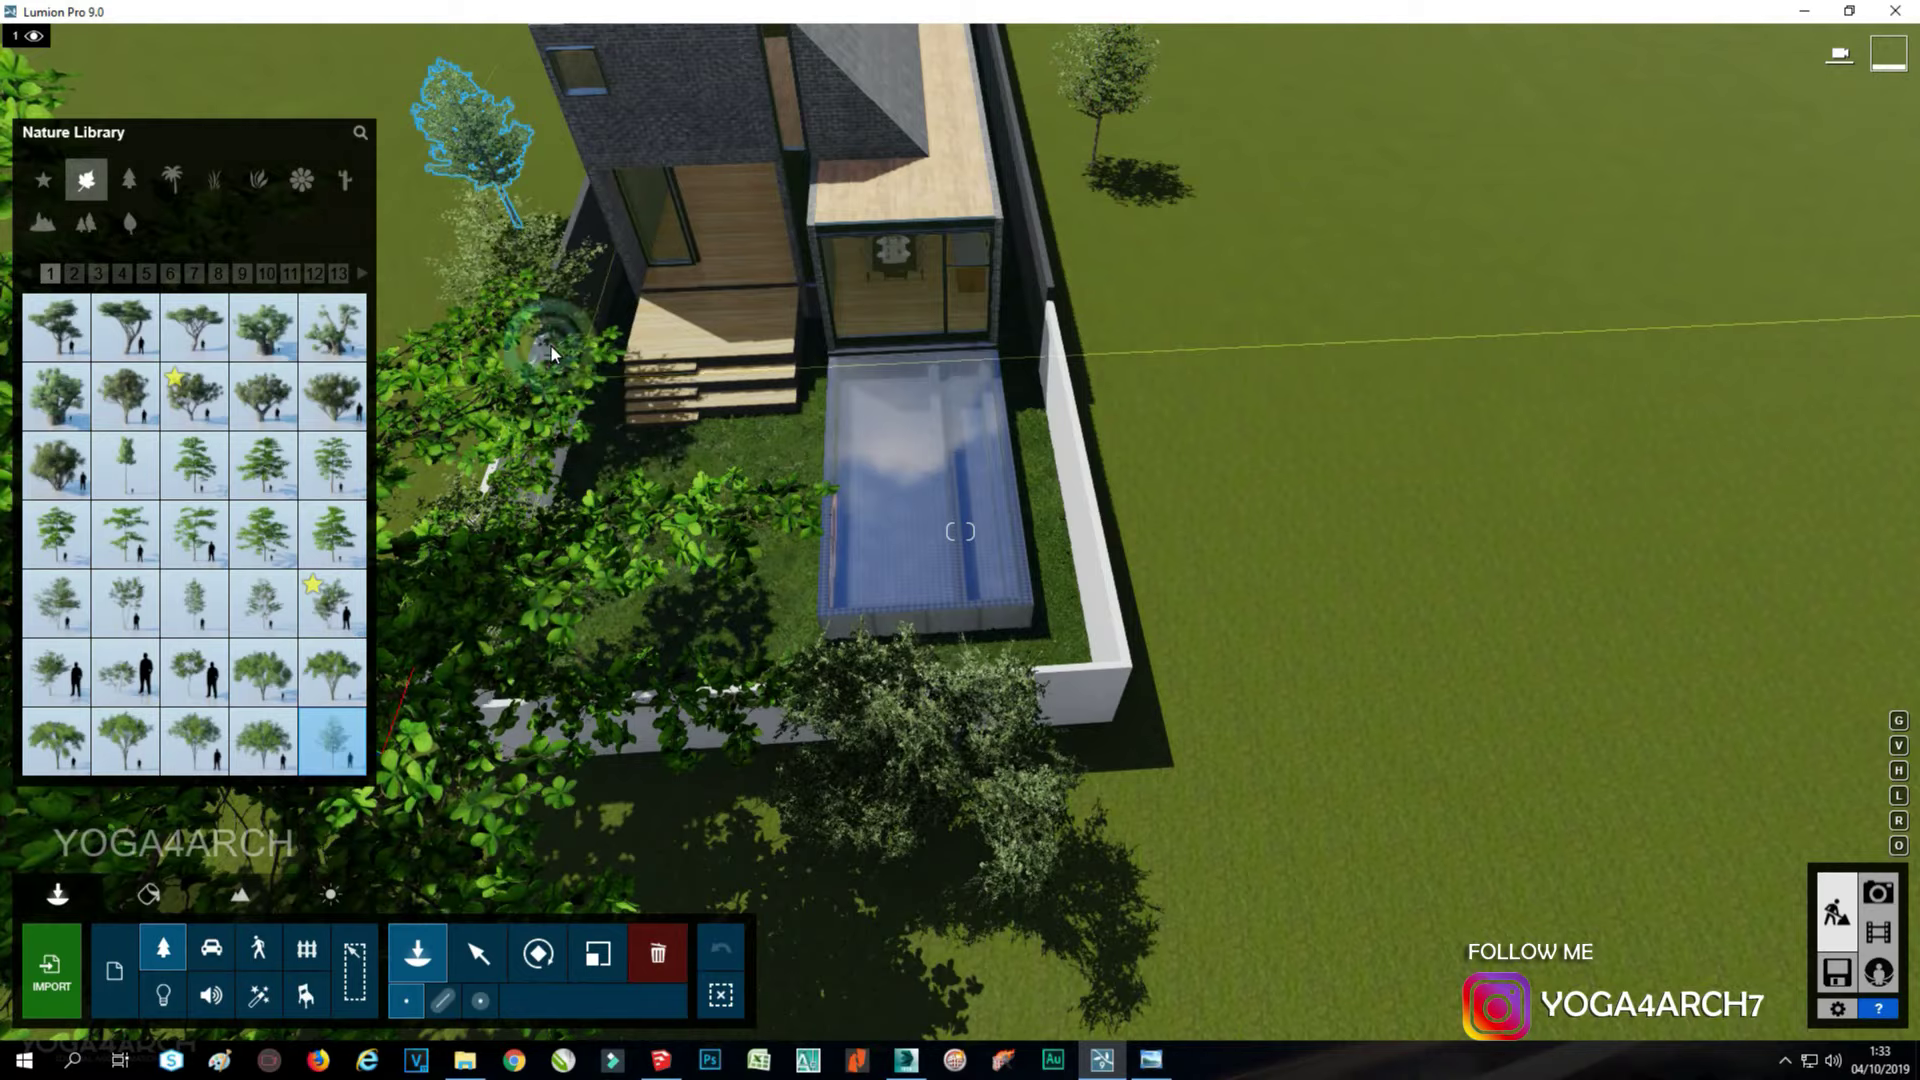
Place the imported 'girl tea' figure beside the kitchen counter.
left_click(114, 970)
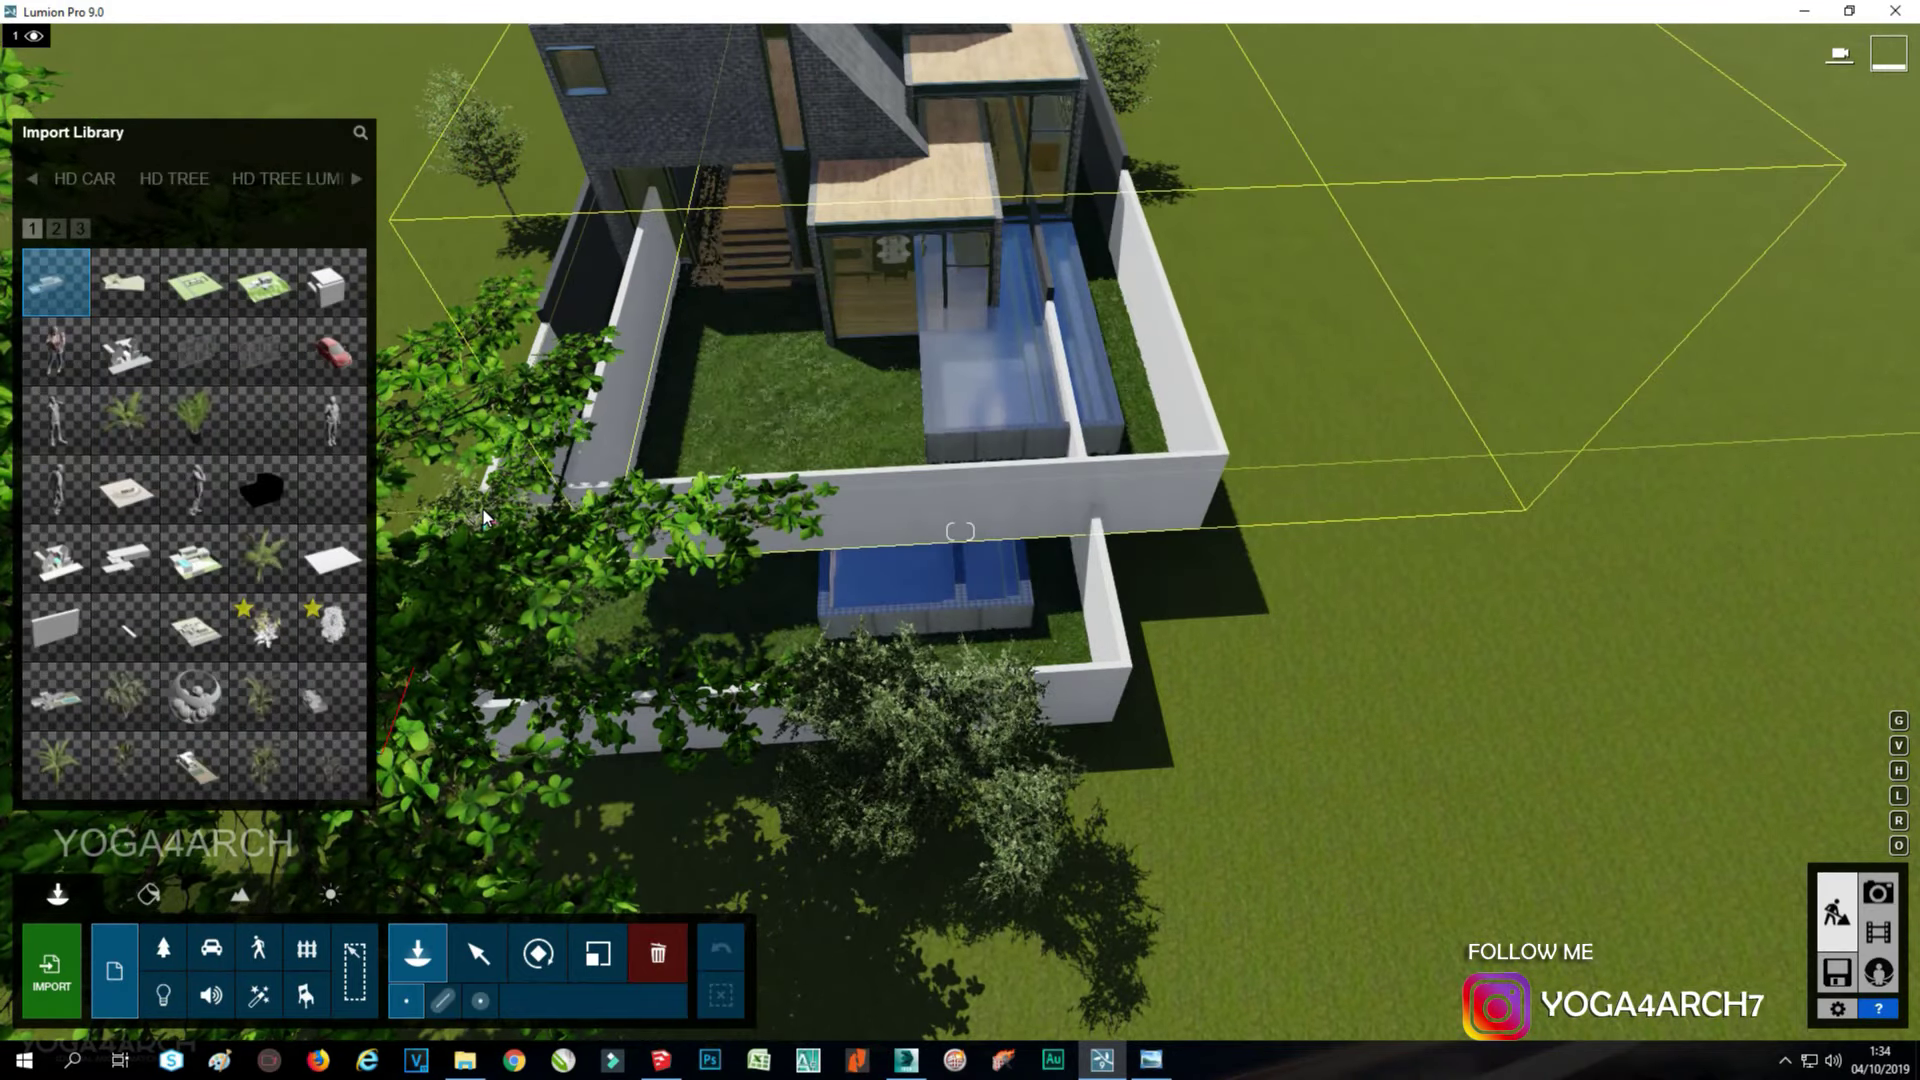
scroll(483, 508, "up", 5)
left_click(340, 420)
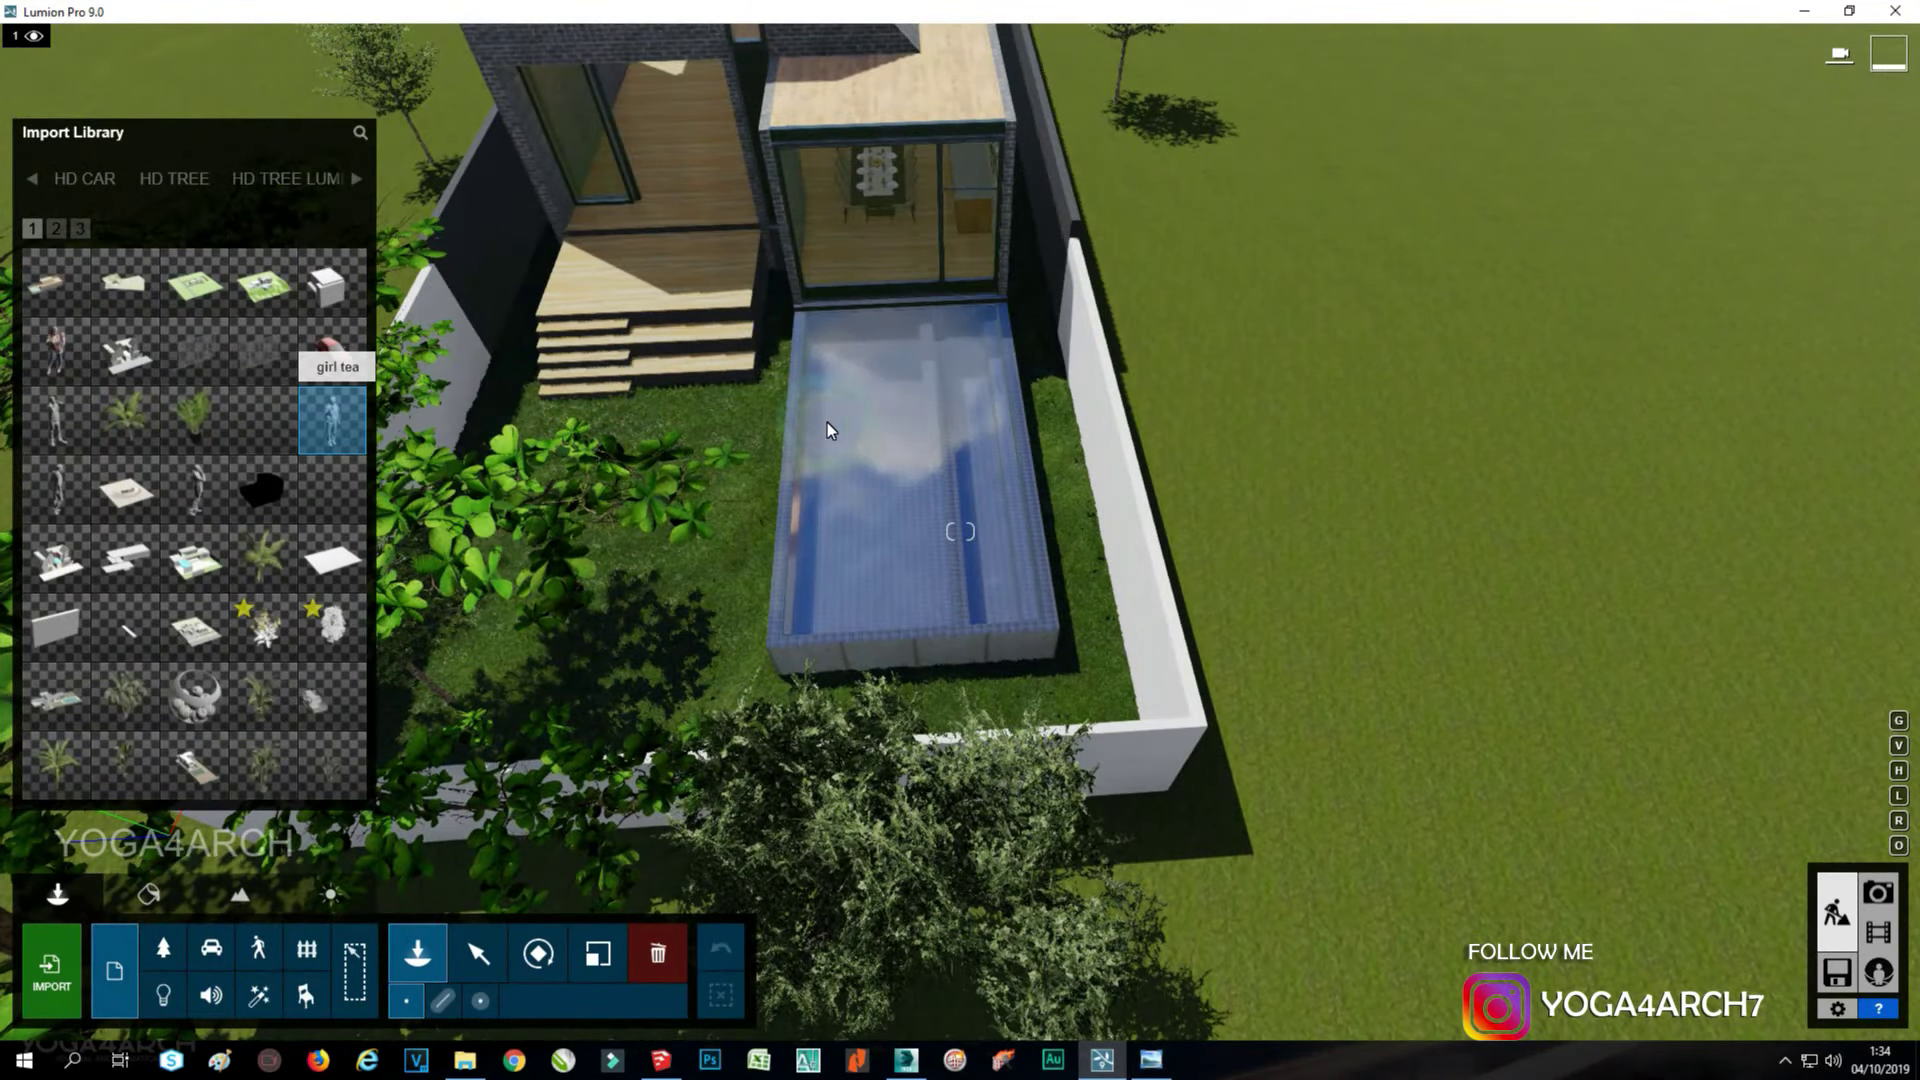
scroll(826, 490, "up", 10)
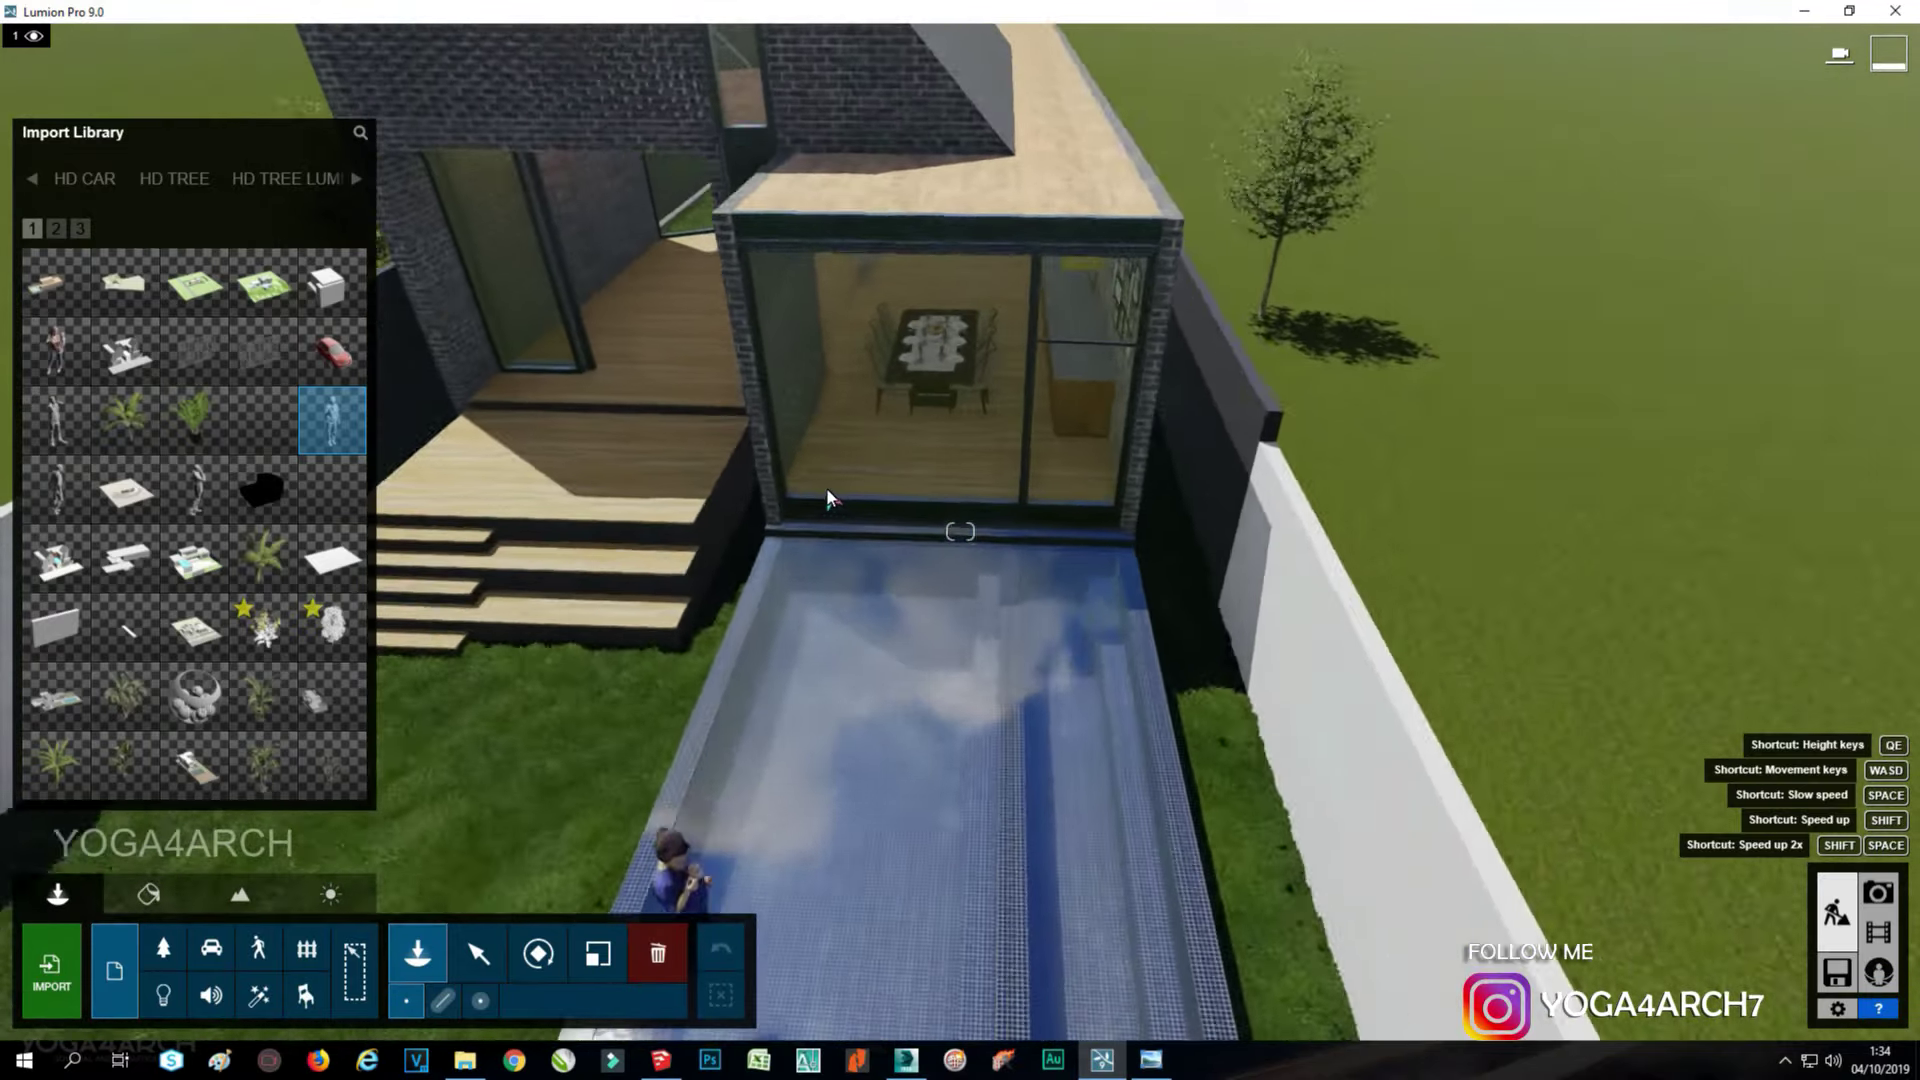
scroll(826, 490, "down", 5)
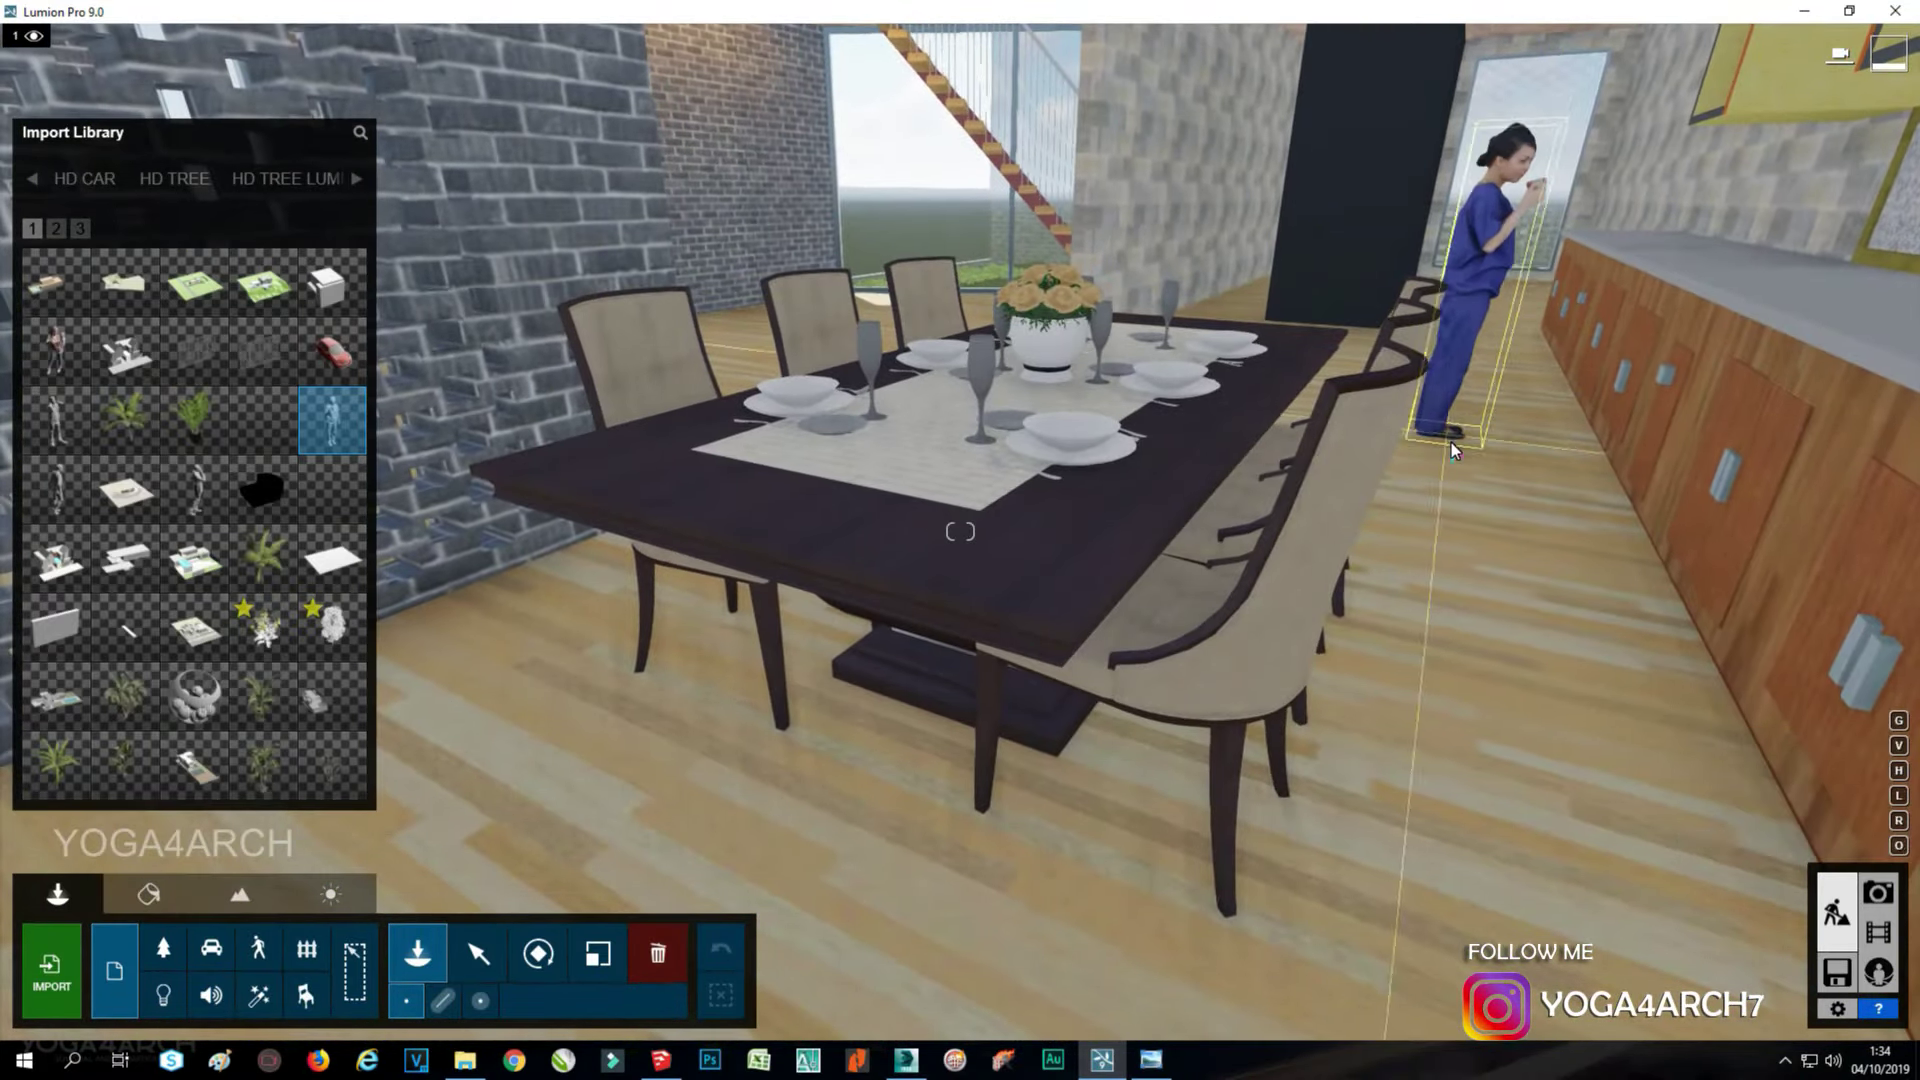
left_click(1461, 446)
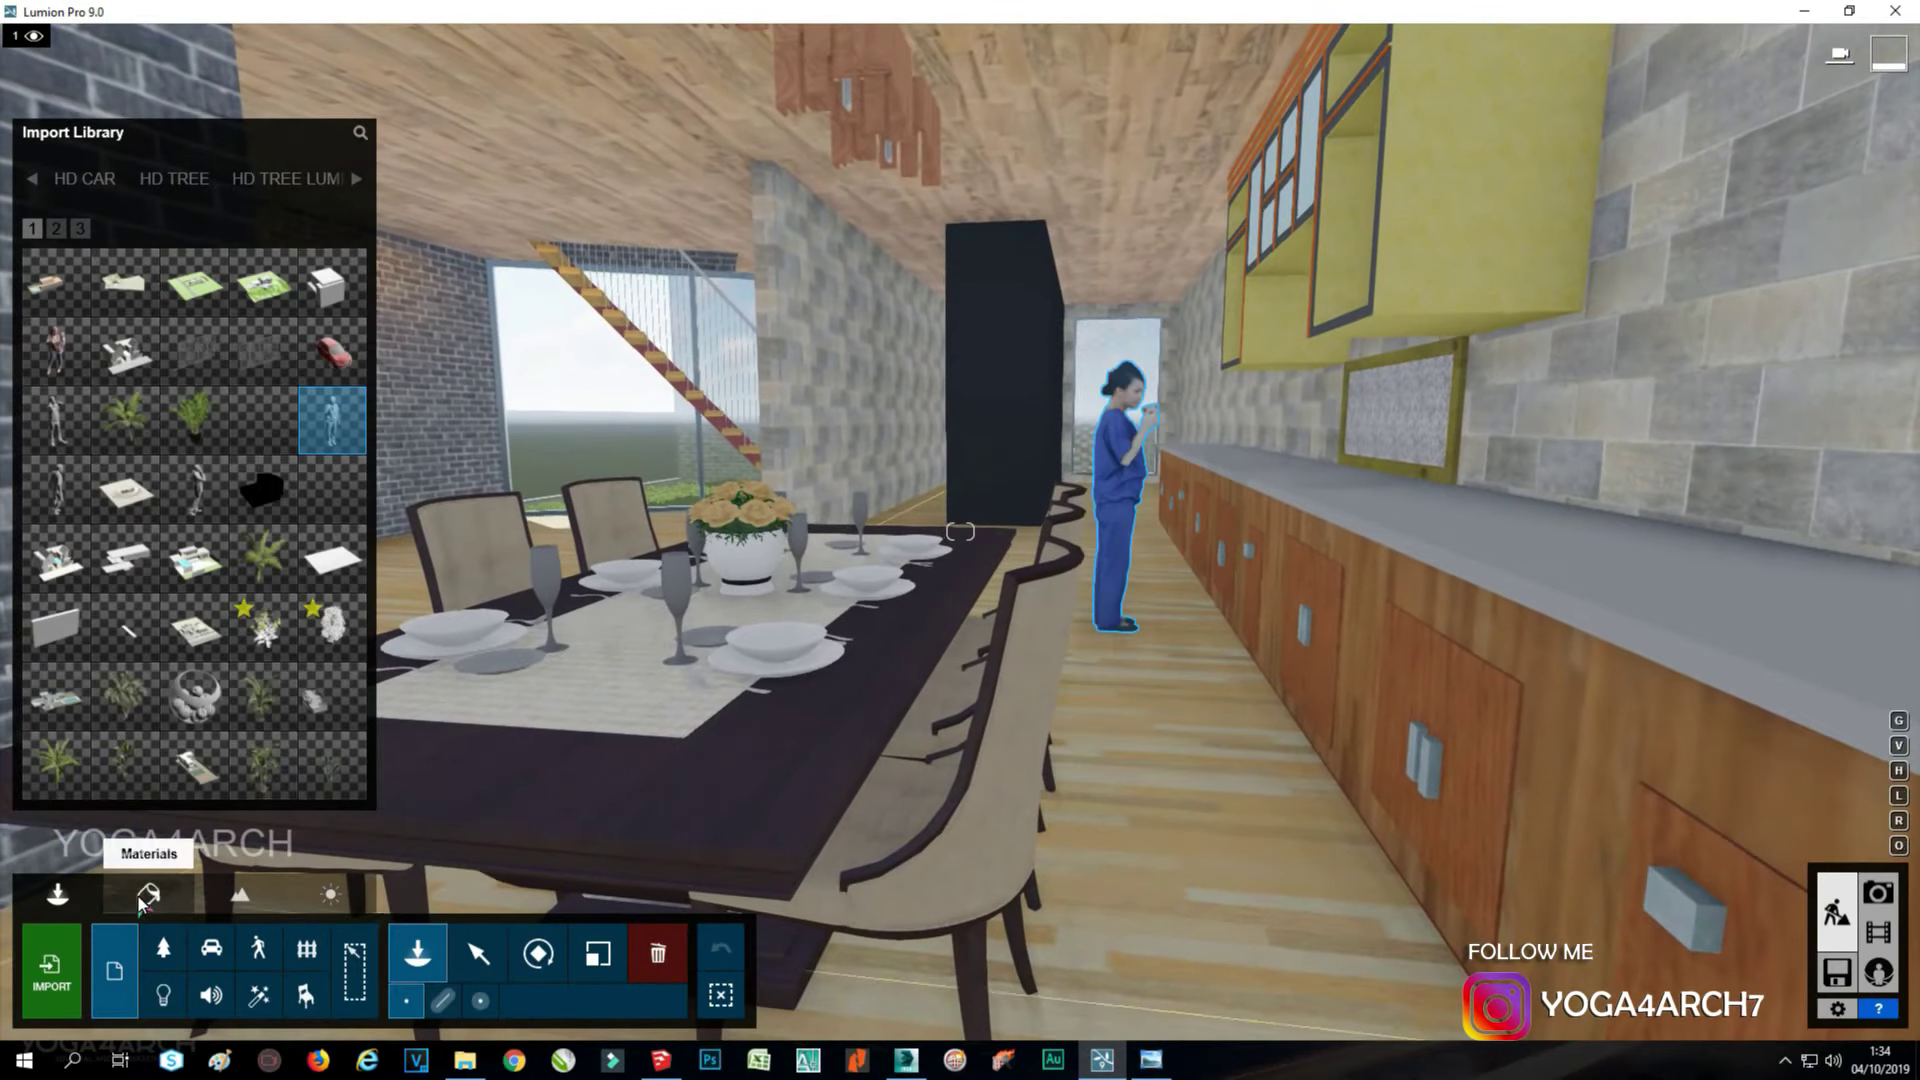
left_click(148, 893)
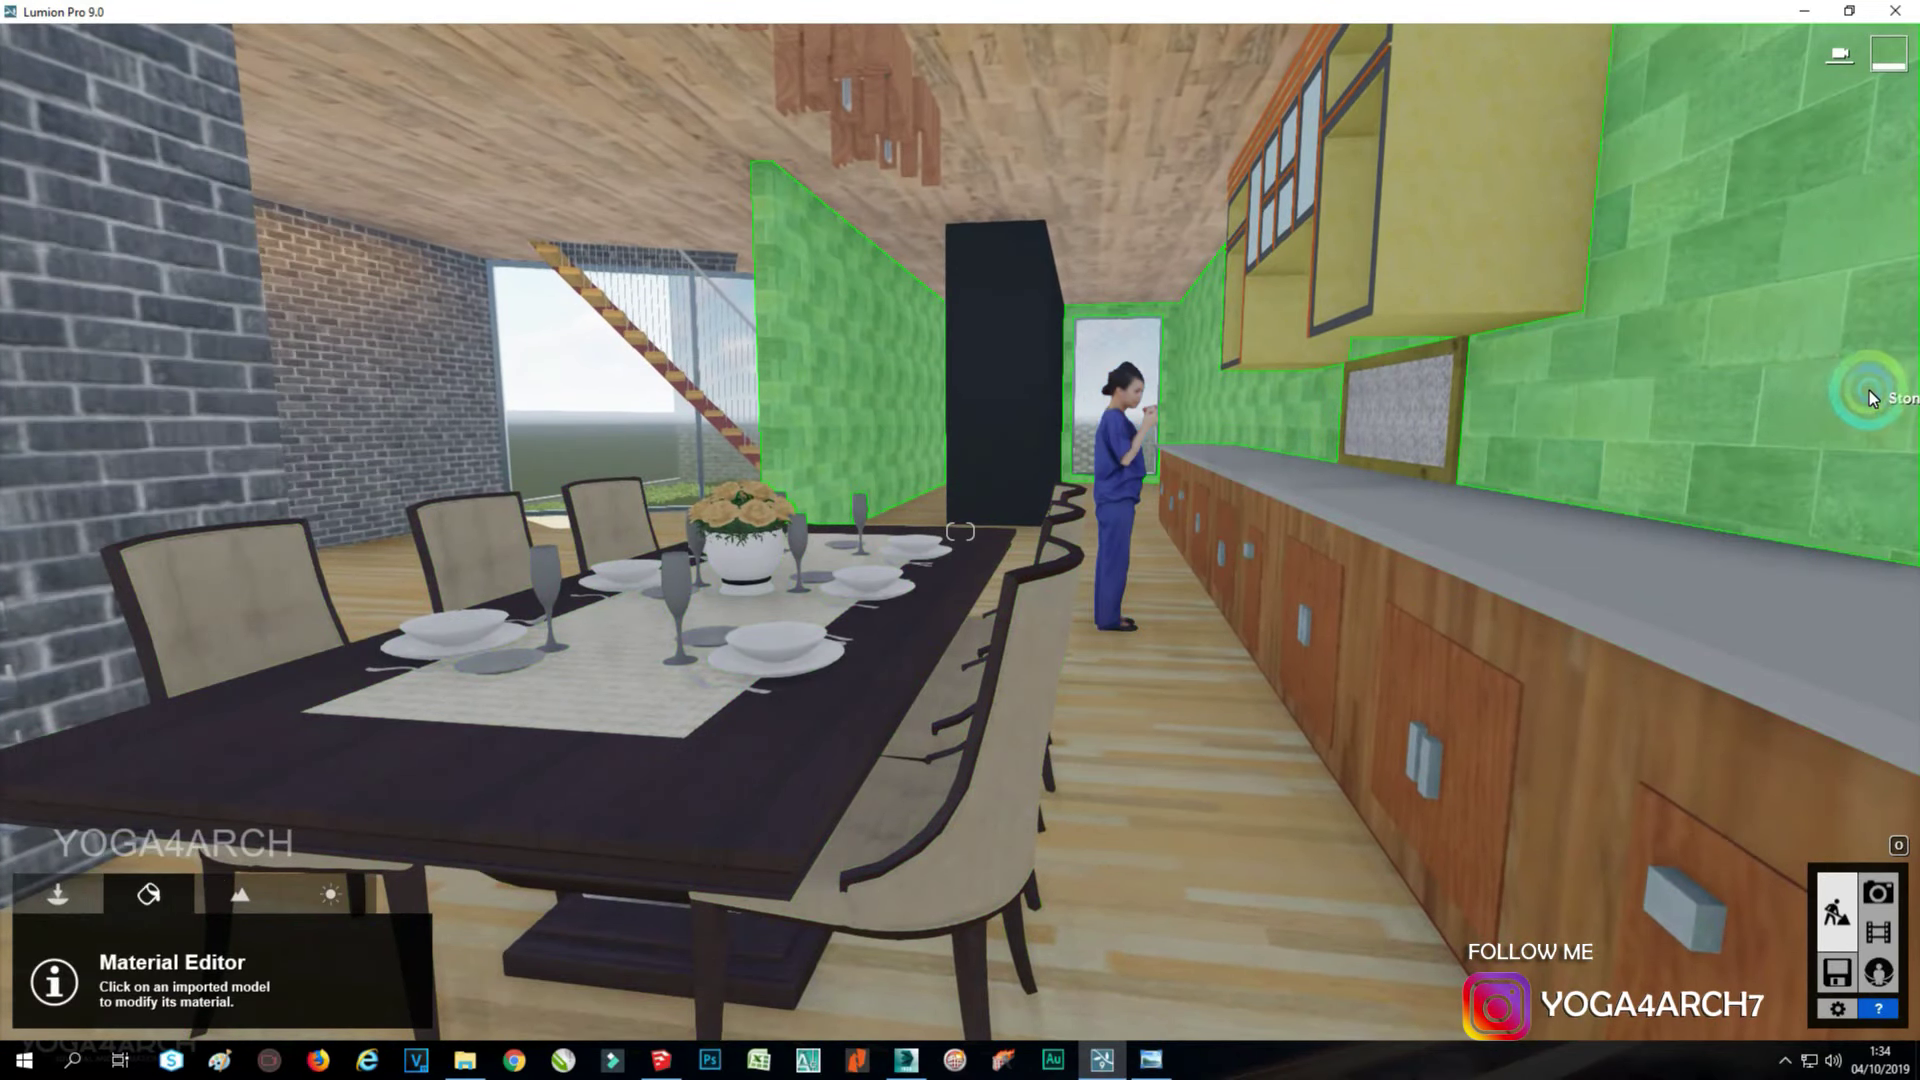
Give an interior surface the Standard material with weathering around 0.6.
left_click(820, 441)
left_click(180, 454)
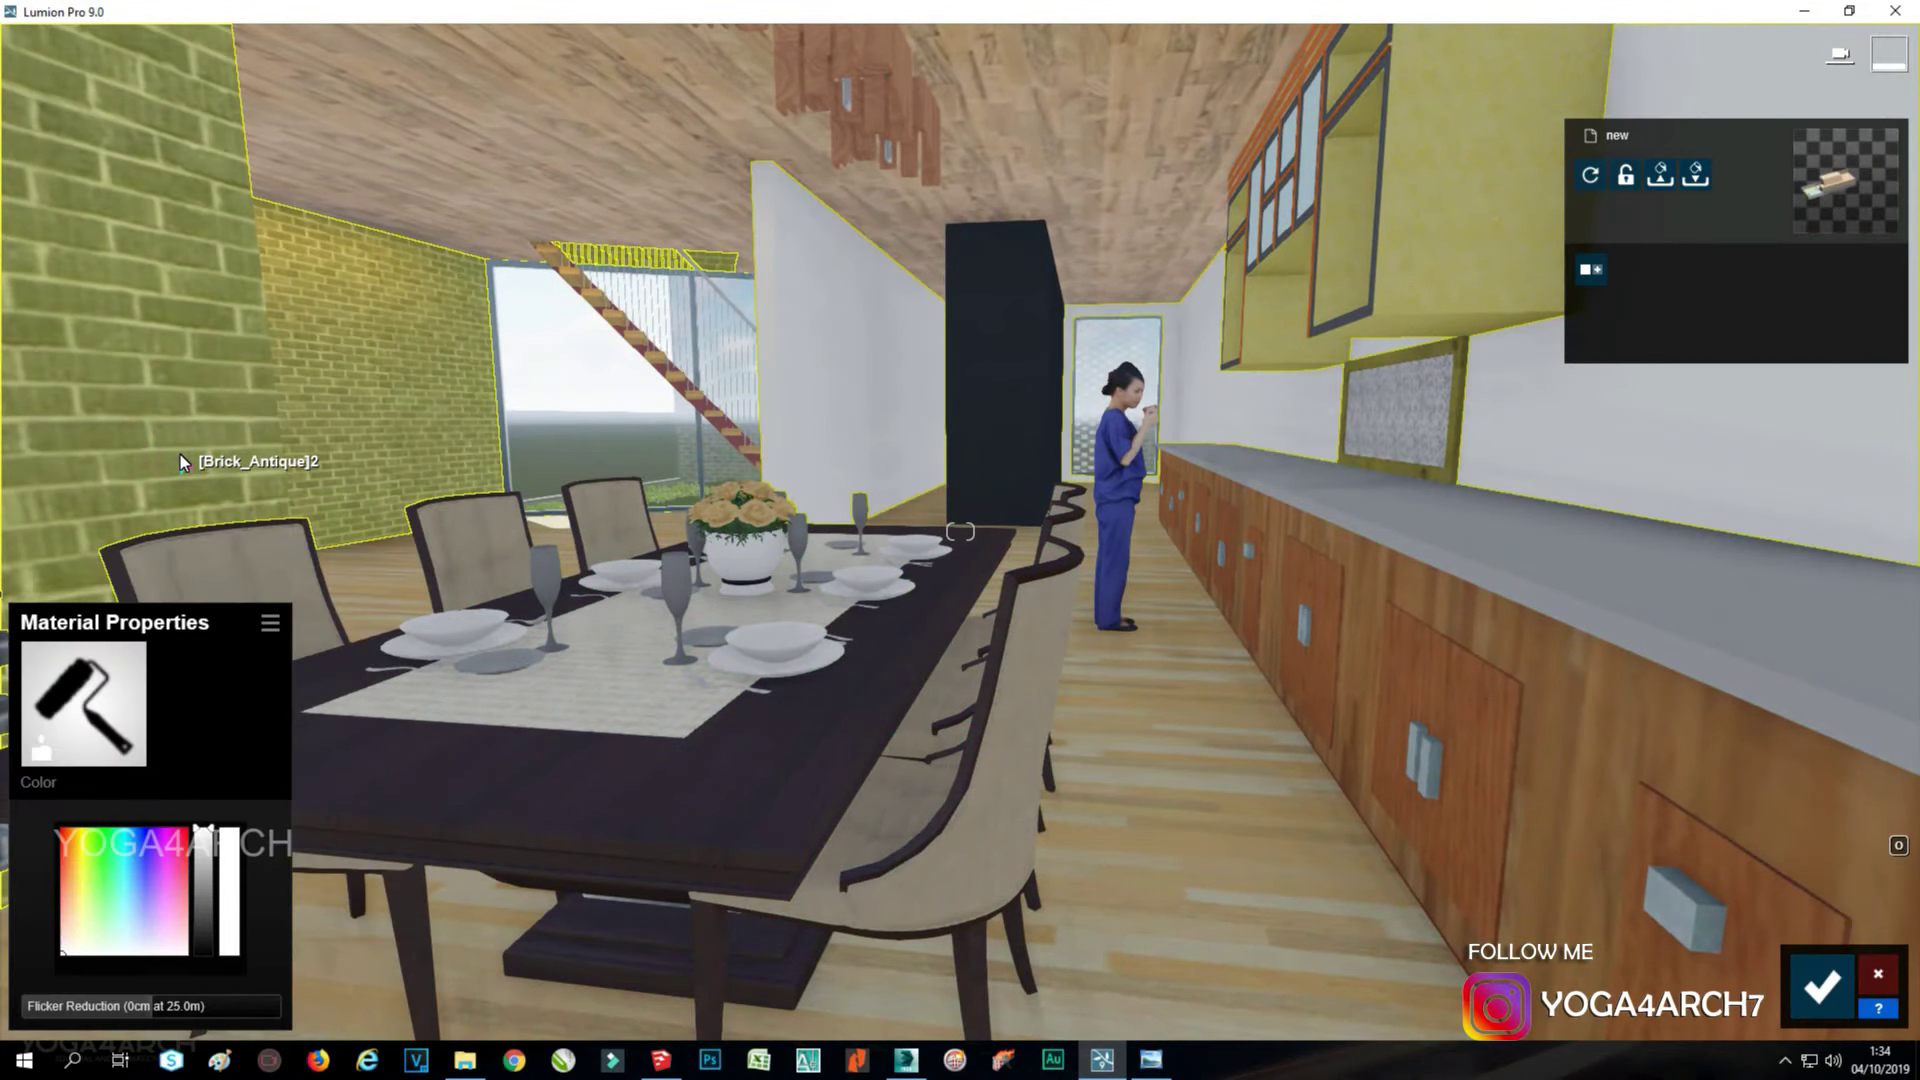
left_click(83, 702)
left_click(68, 655)
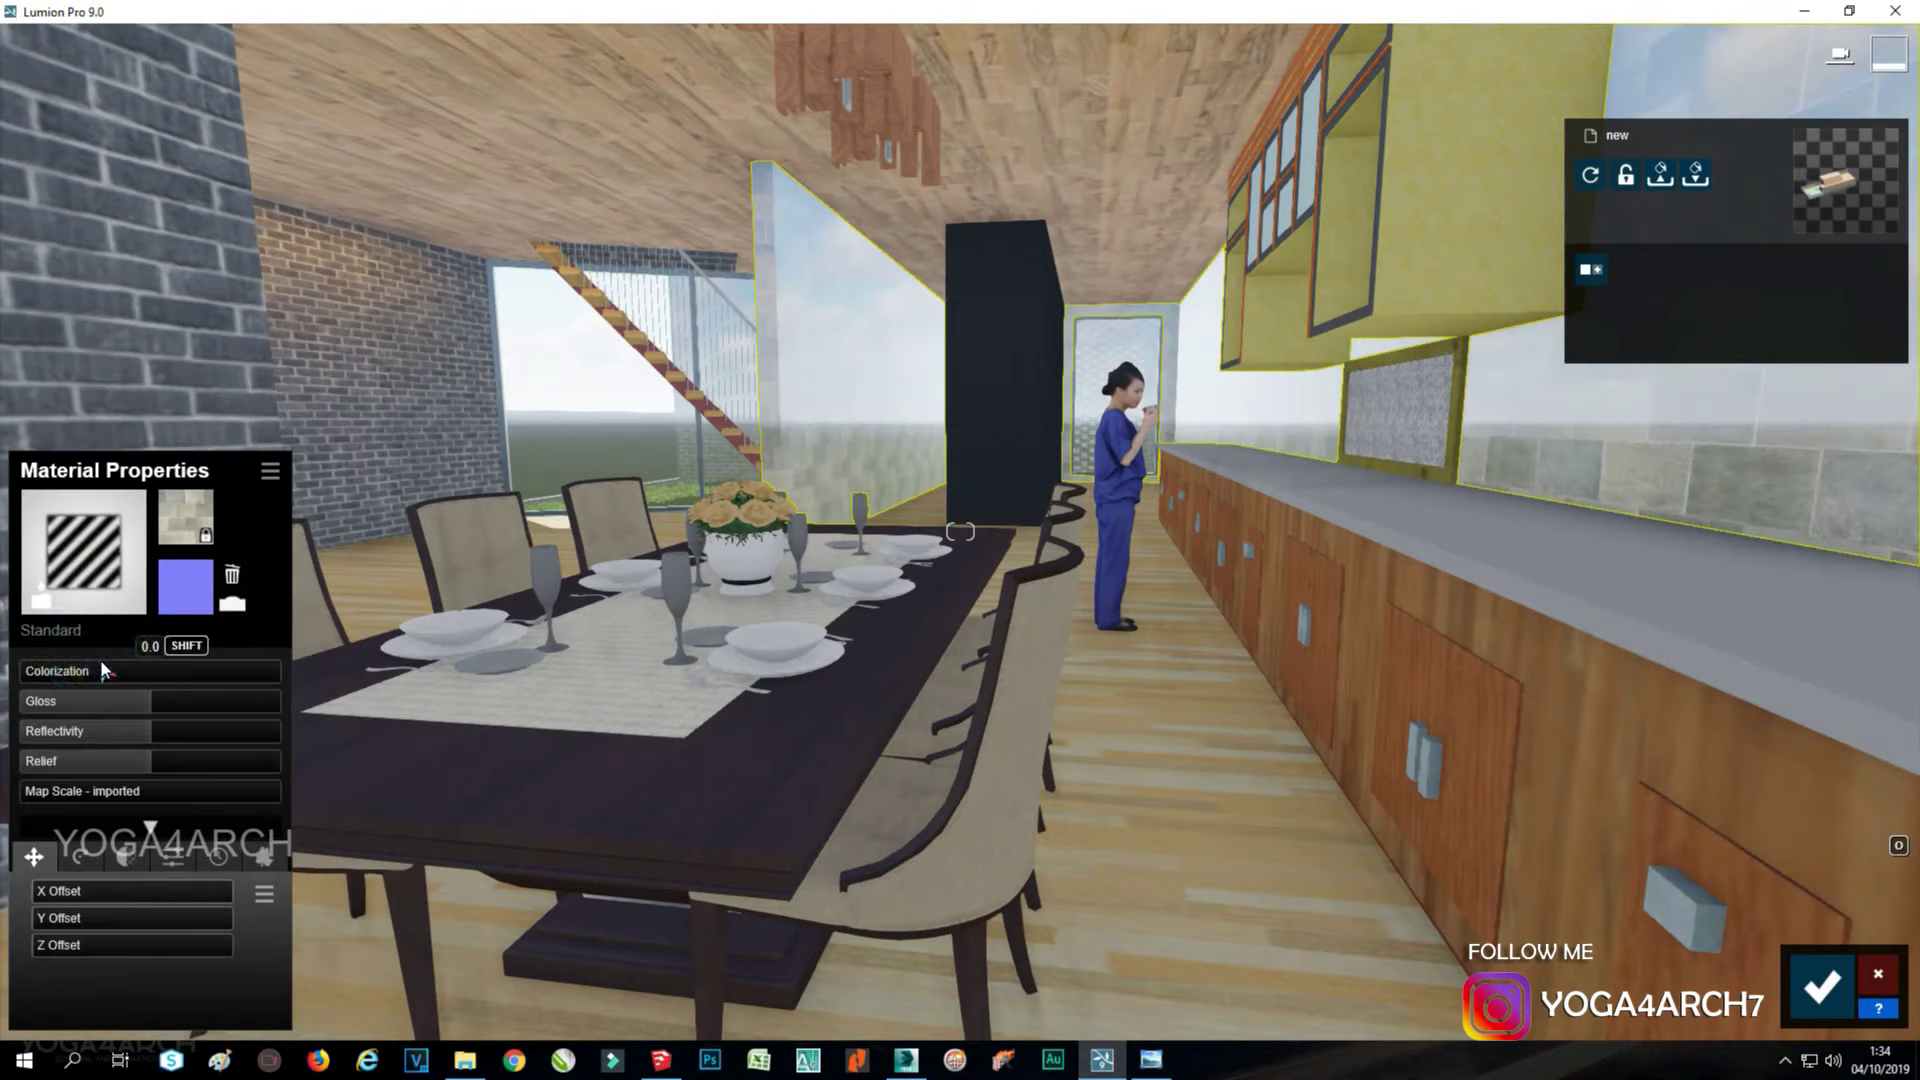
left_click(103, 678)
mouse_move(148, 700)
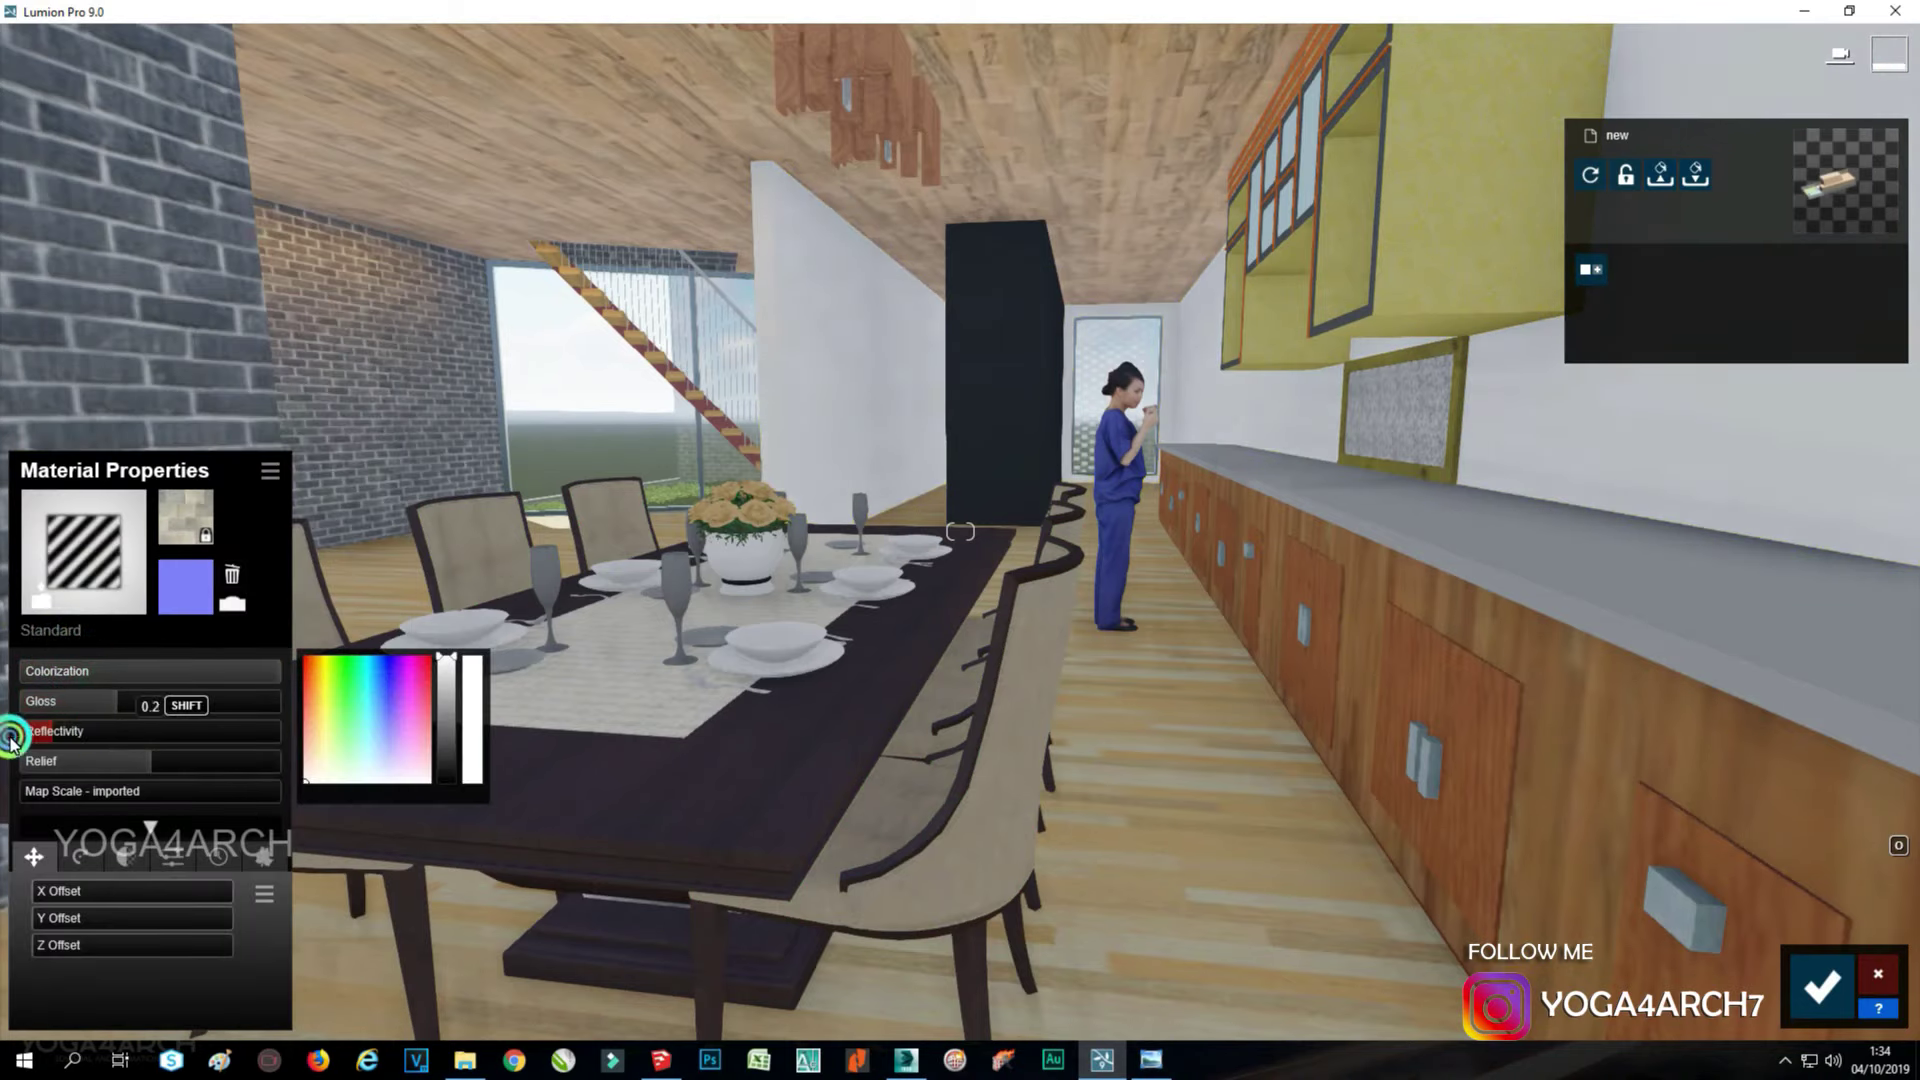
left_click(218, 856)
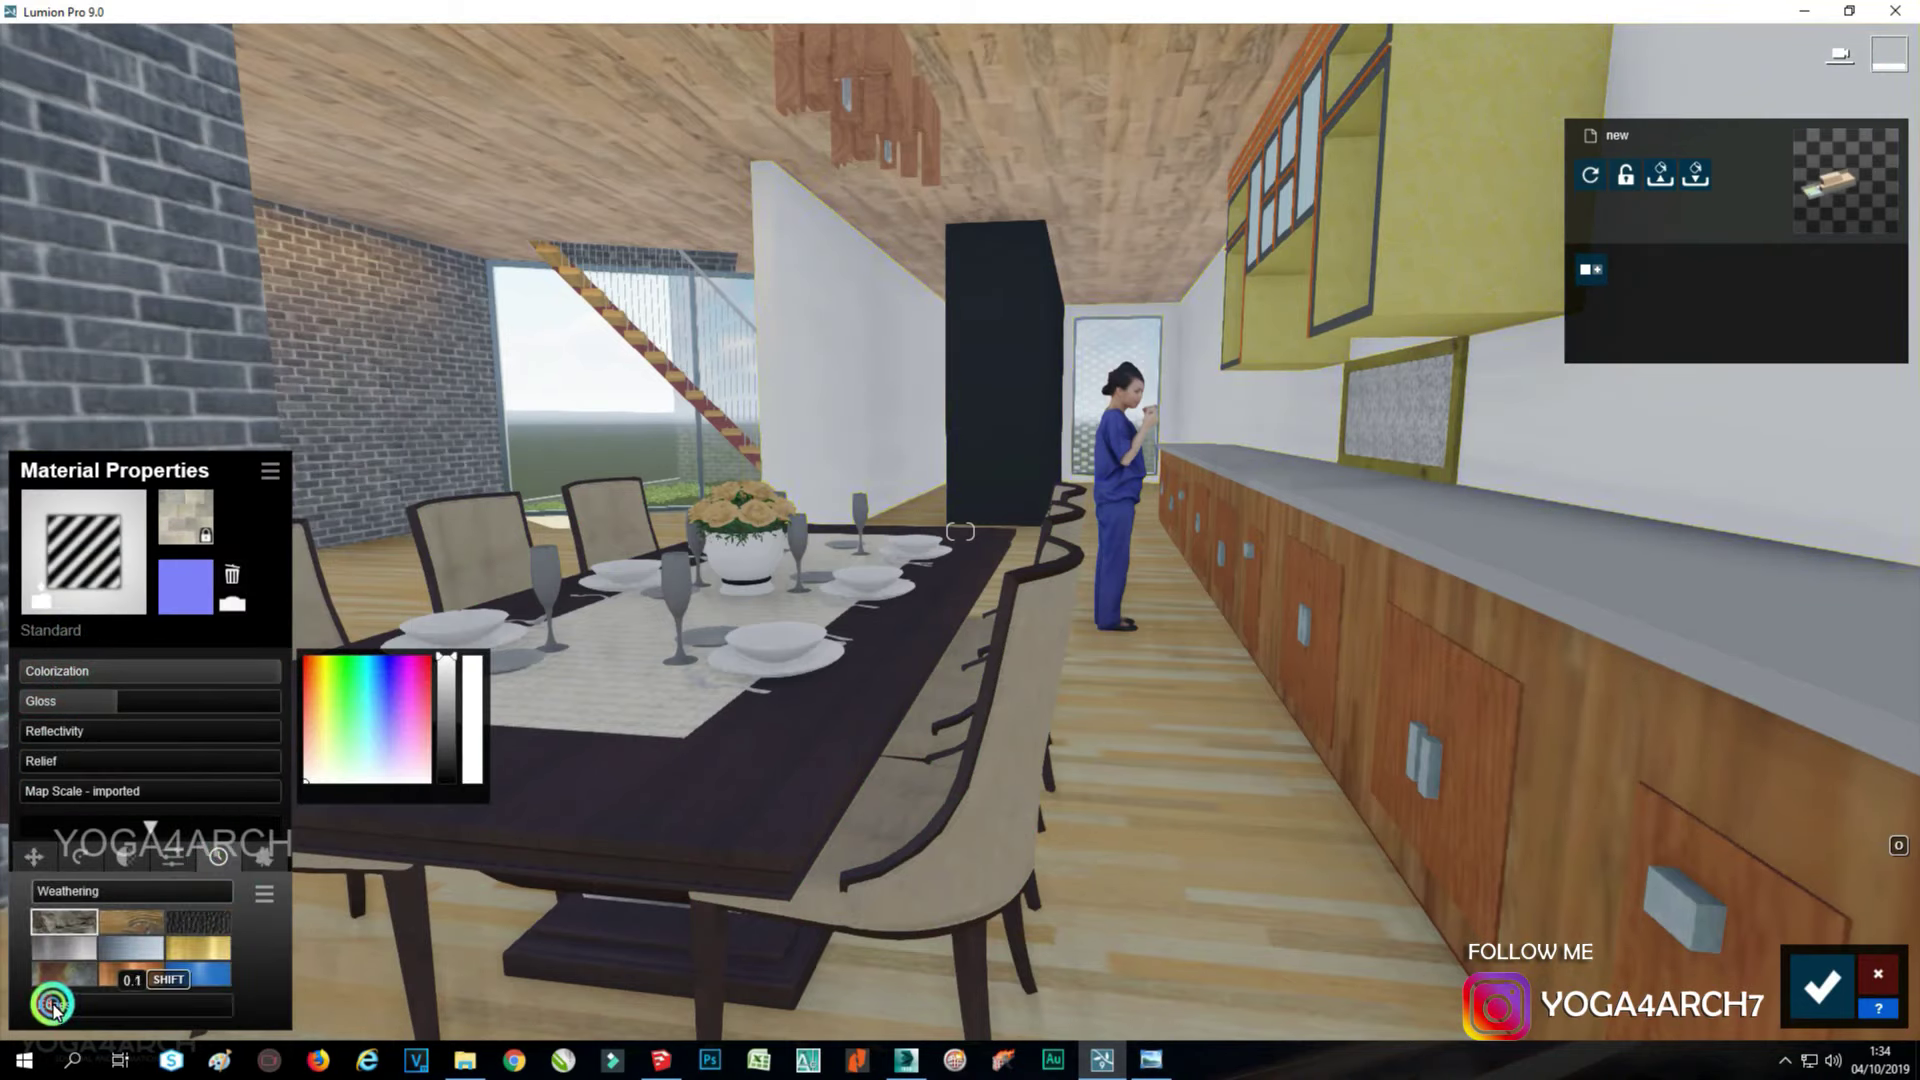
left_click_drag(92, 884, 157, 884)
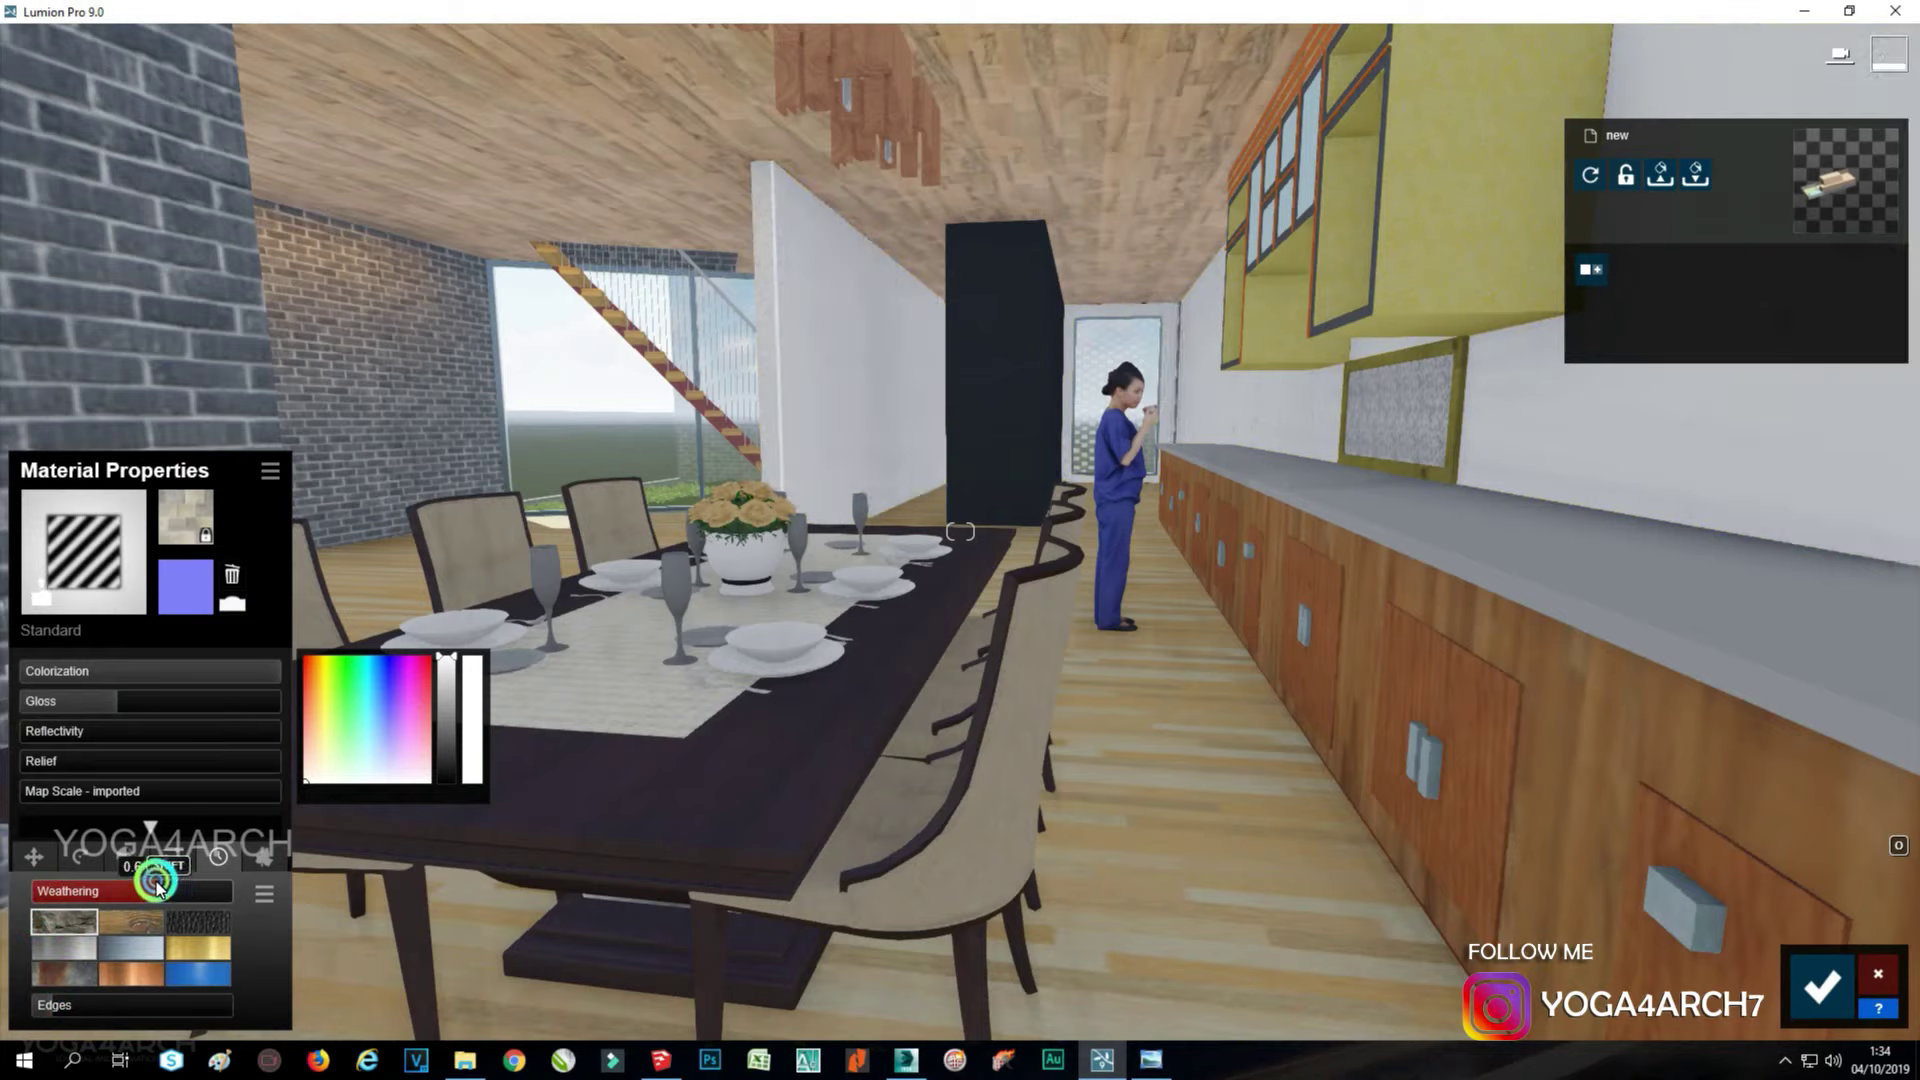
Make the column a dark grey Standard material with weathering about 0.7 and edge weathering.
left_click(862, 550)
left_click(80, 628)
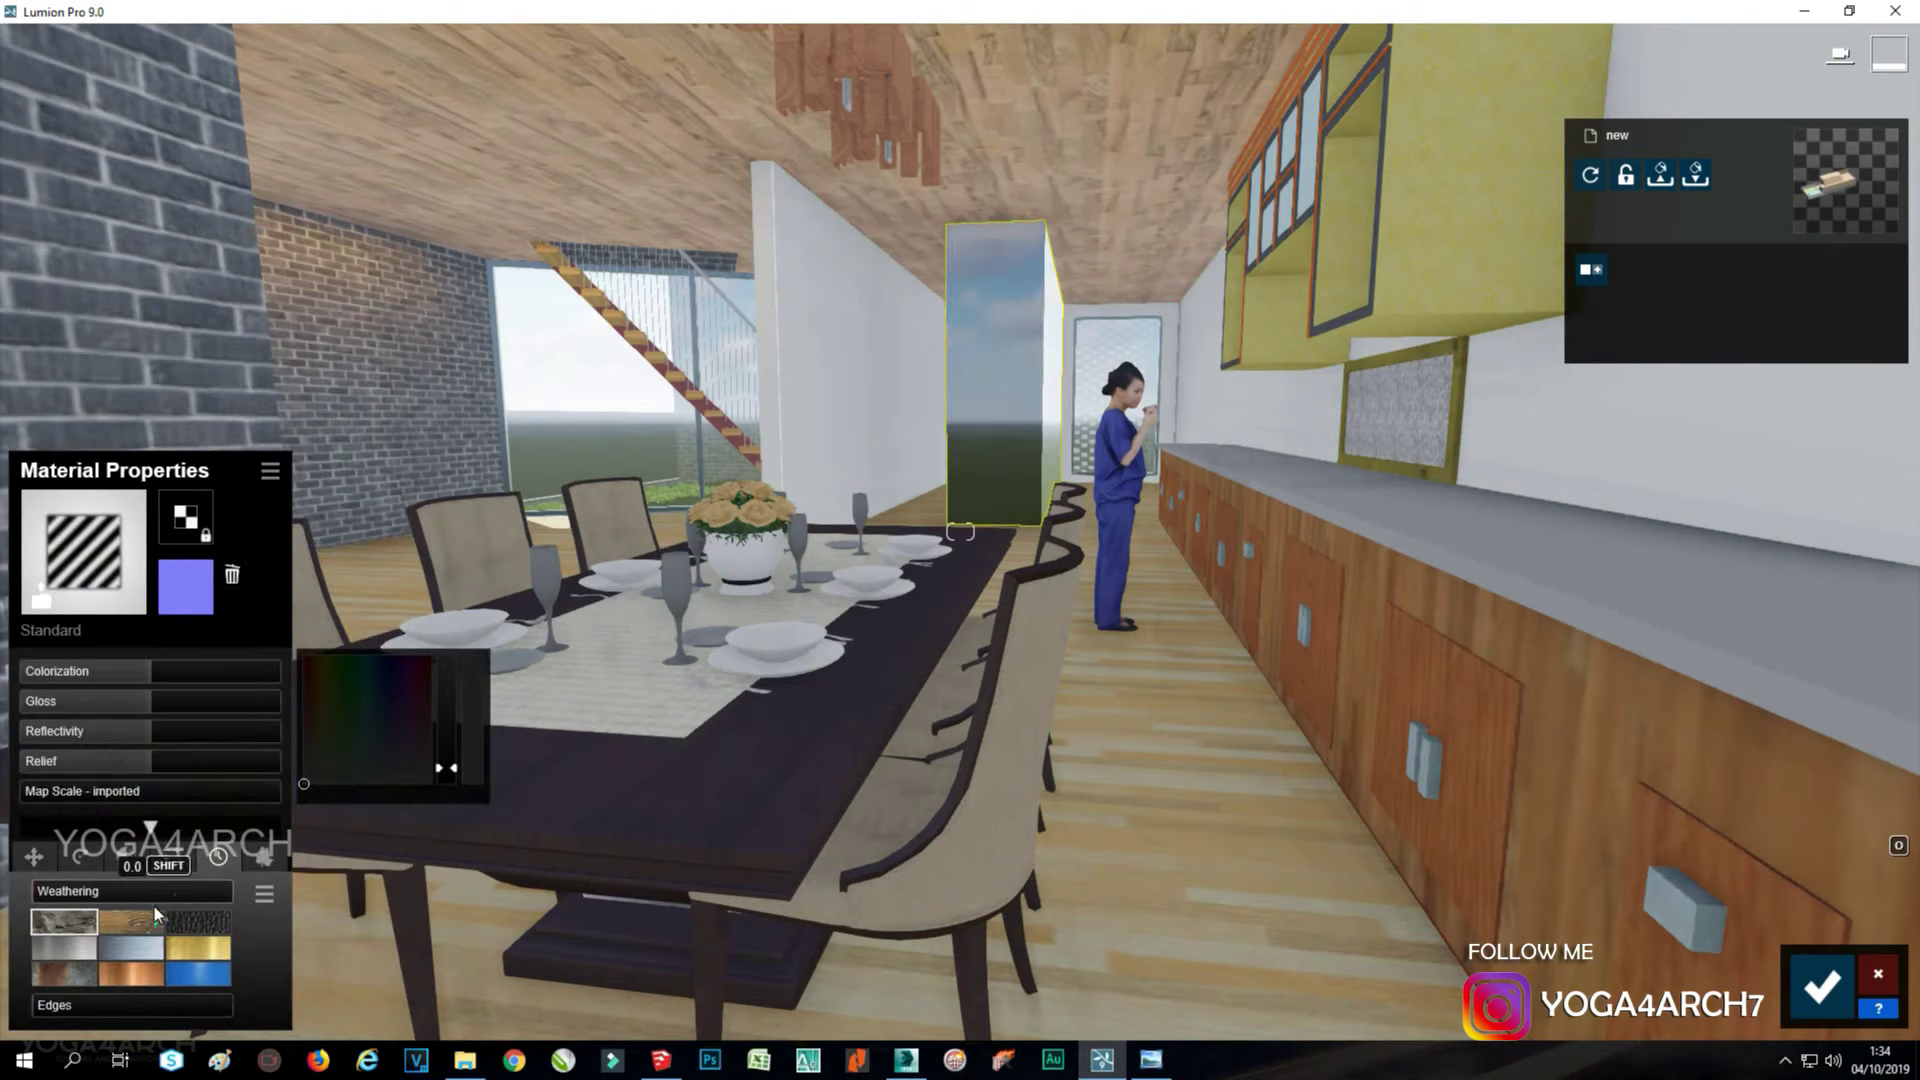
left_click_drag(110, 893, 168, 893)
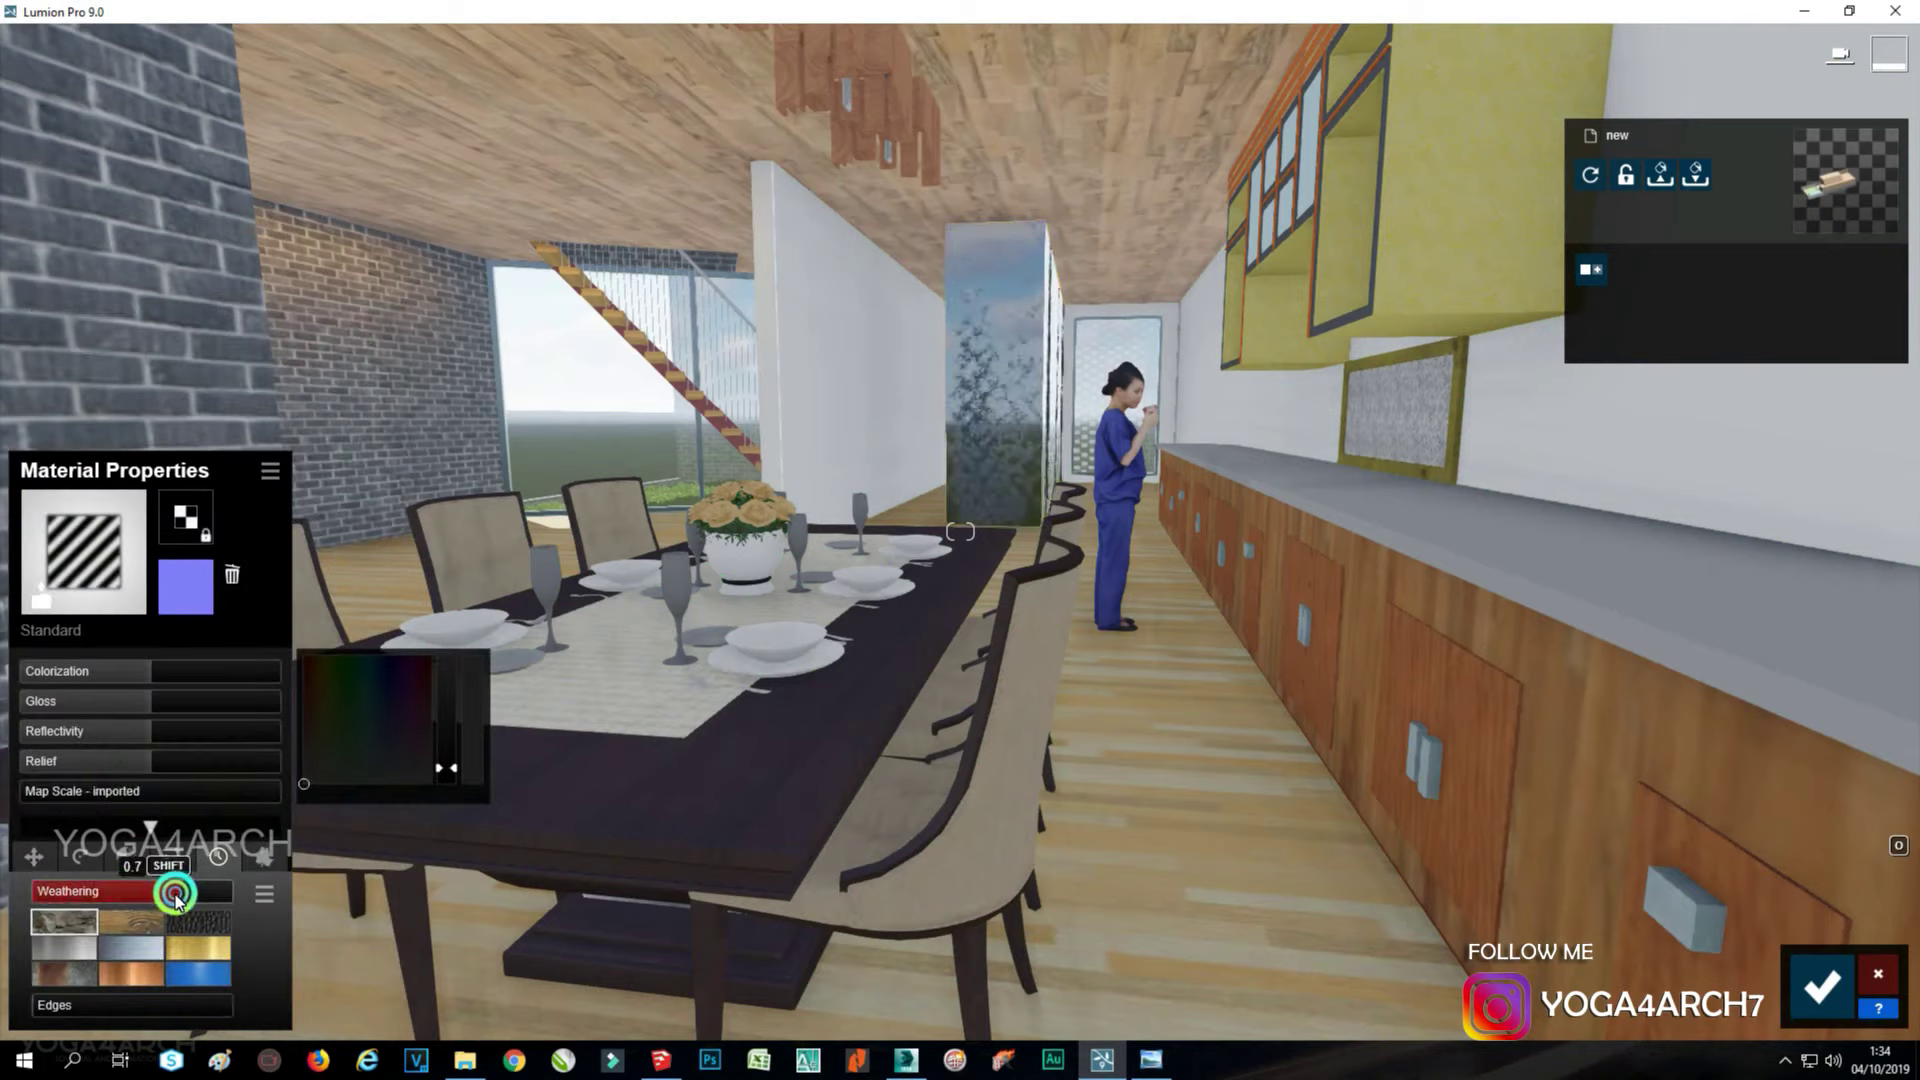
left_click_drag(125, 701, 104, 705)
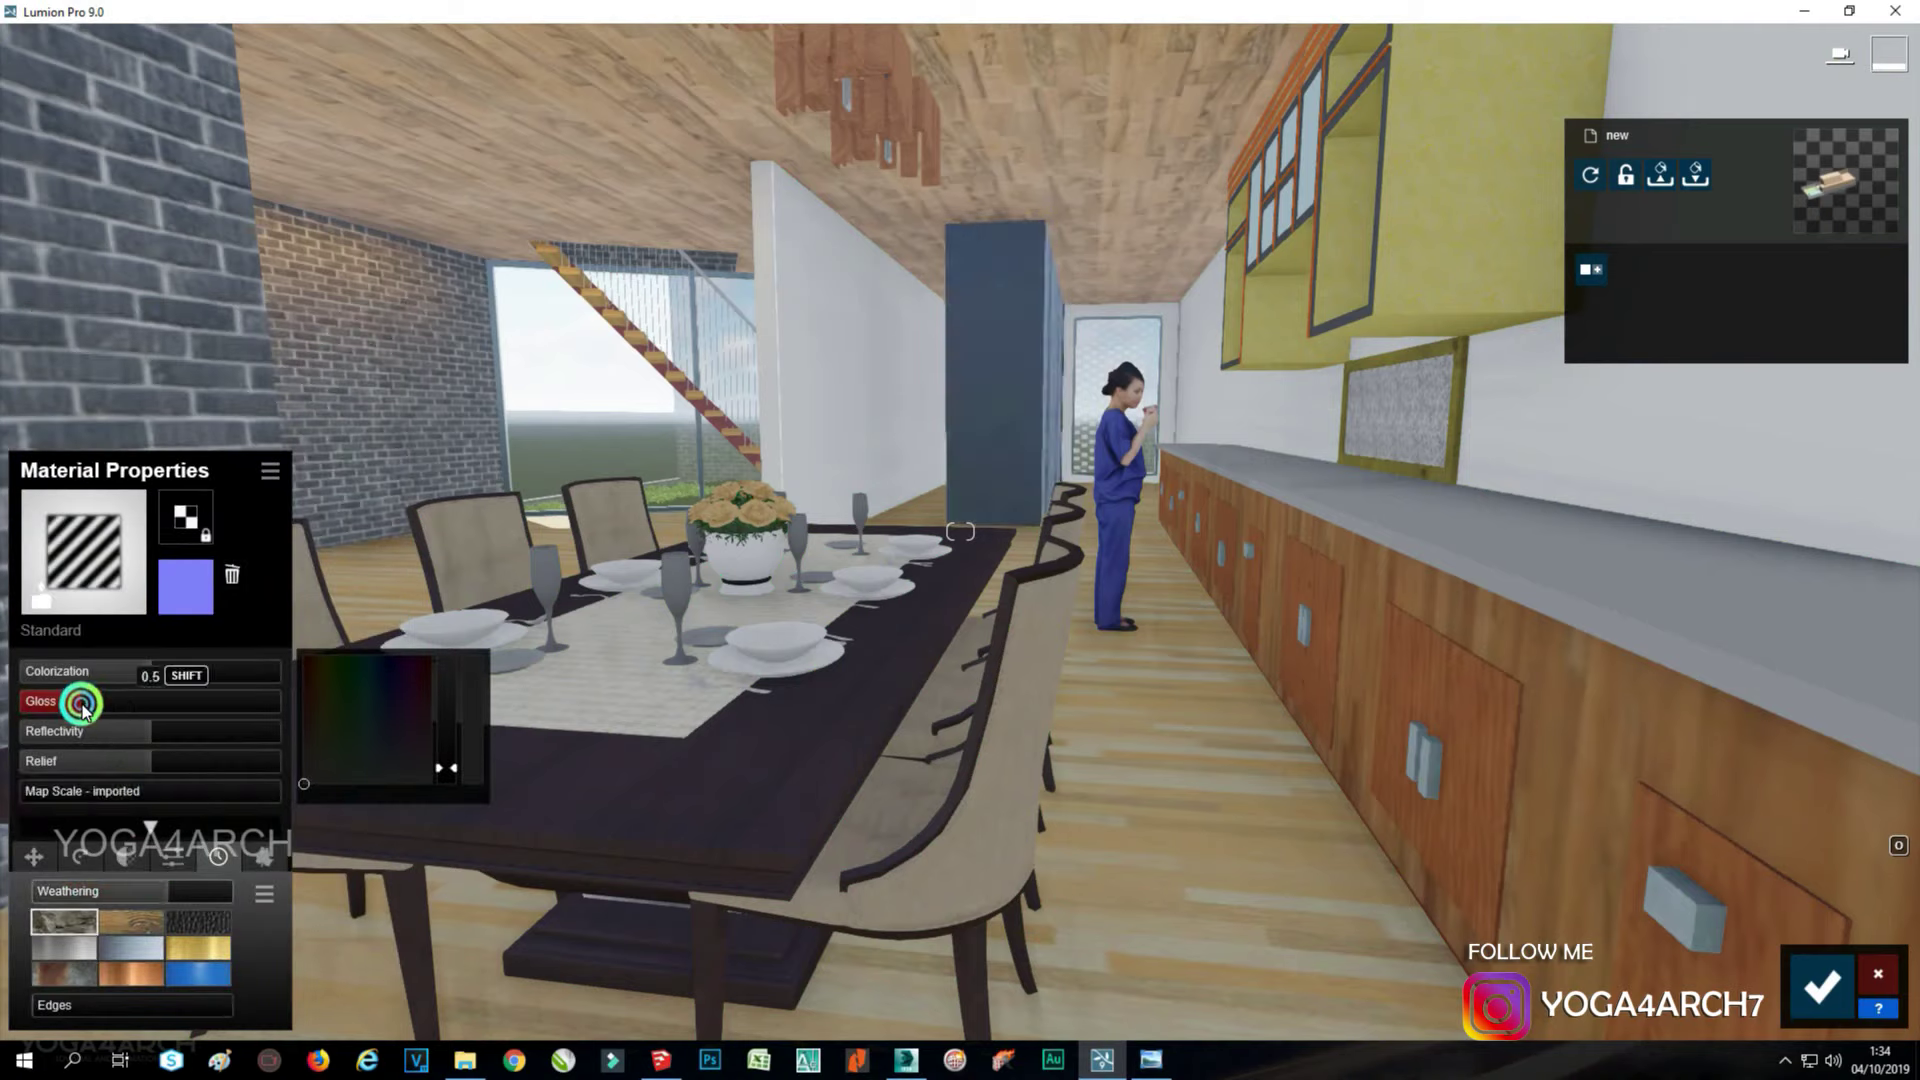
left_click(66, 1000)
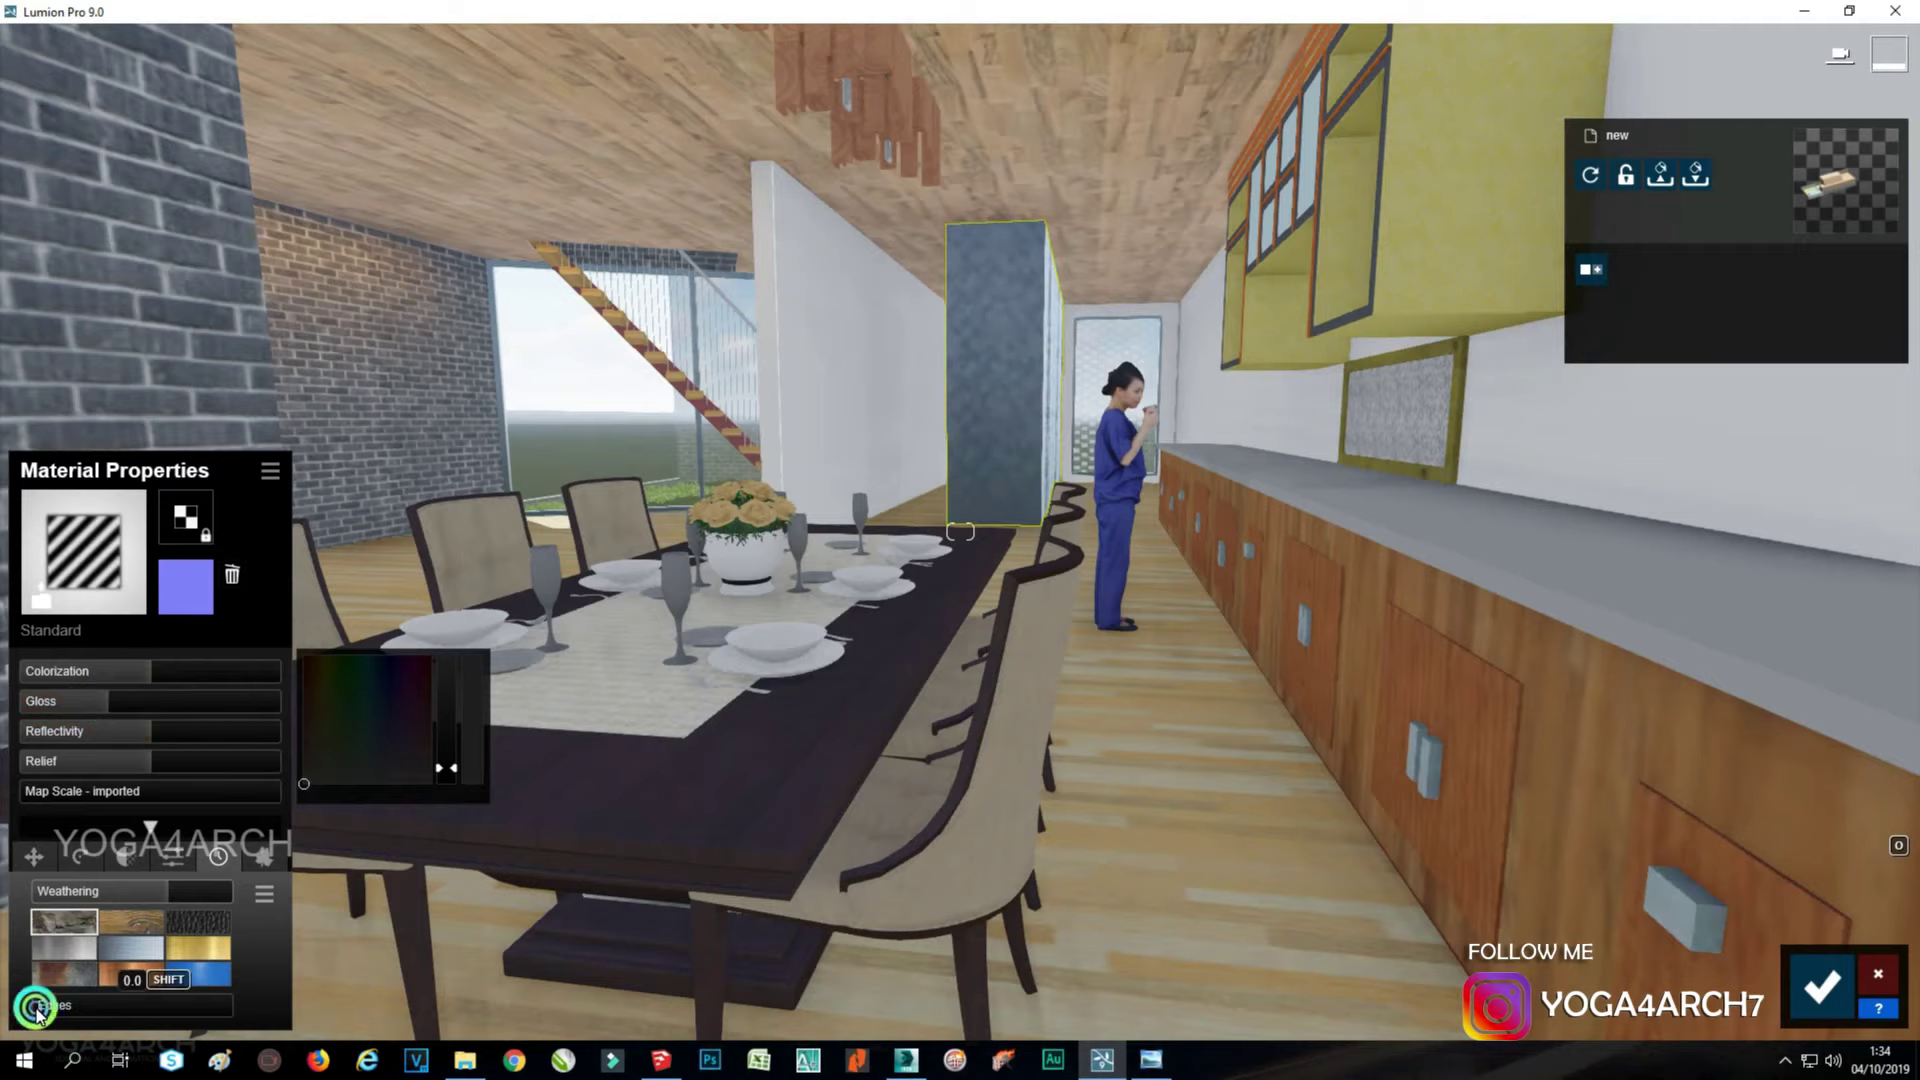
Make the base cabinets dark green Standard with lower gloss and near-zero relief.
mouse_move(680, 812)
right_mouse_down()
mouse_move(758, 855)
mouse_move(925, 754)
right_mouse_up()
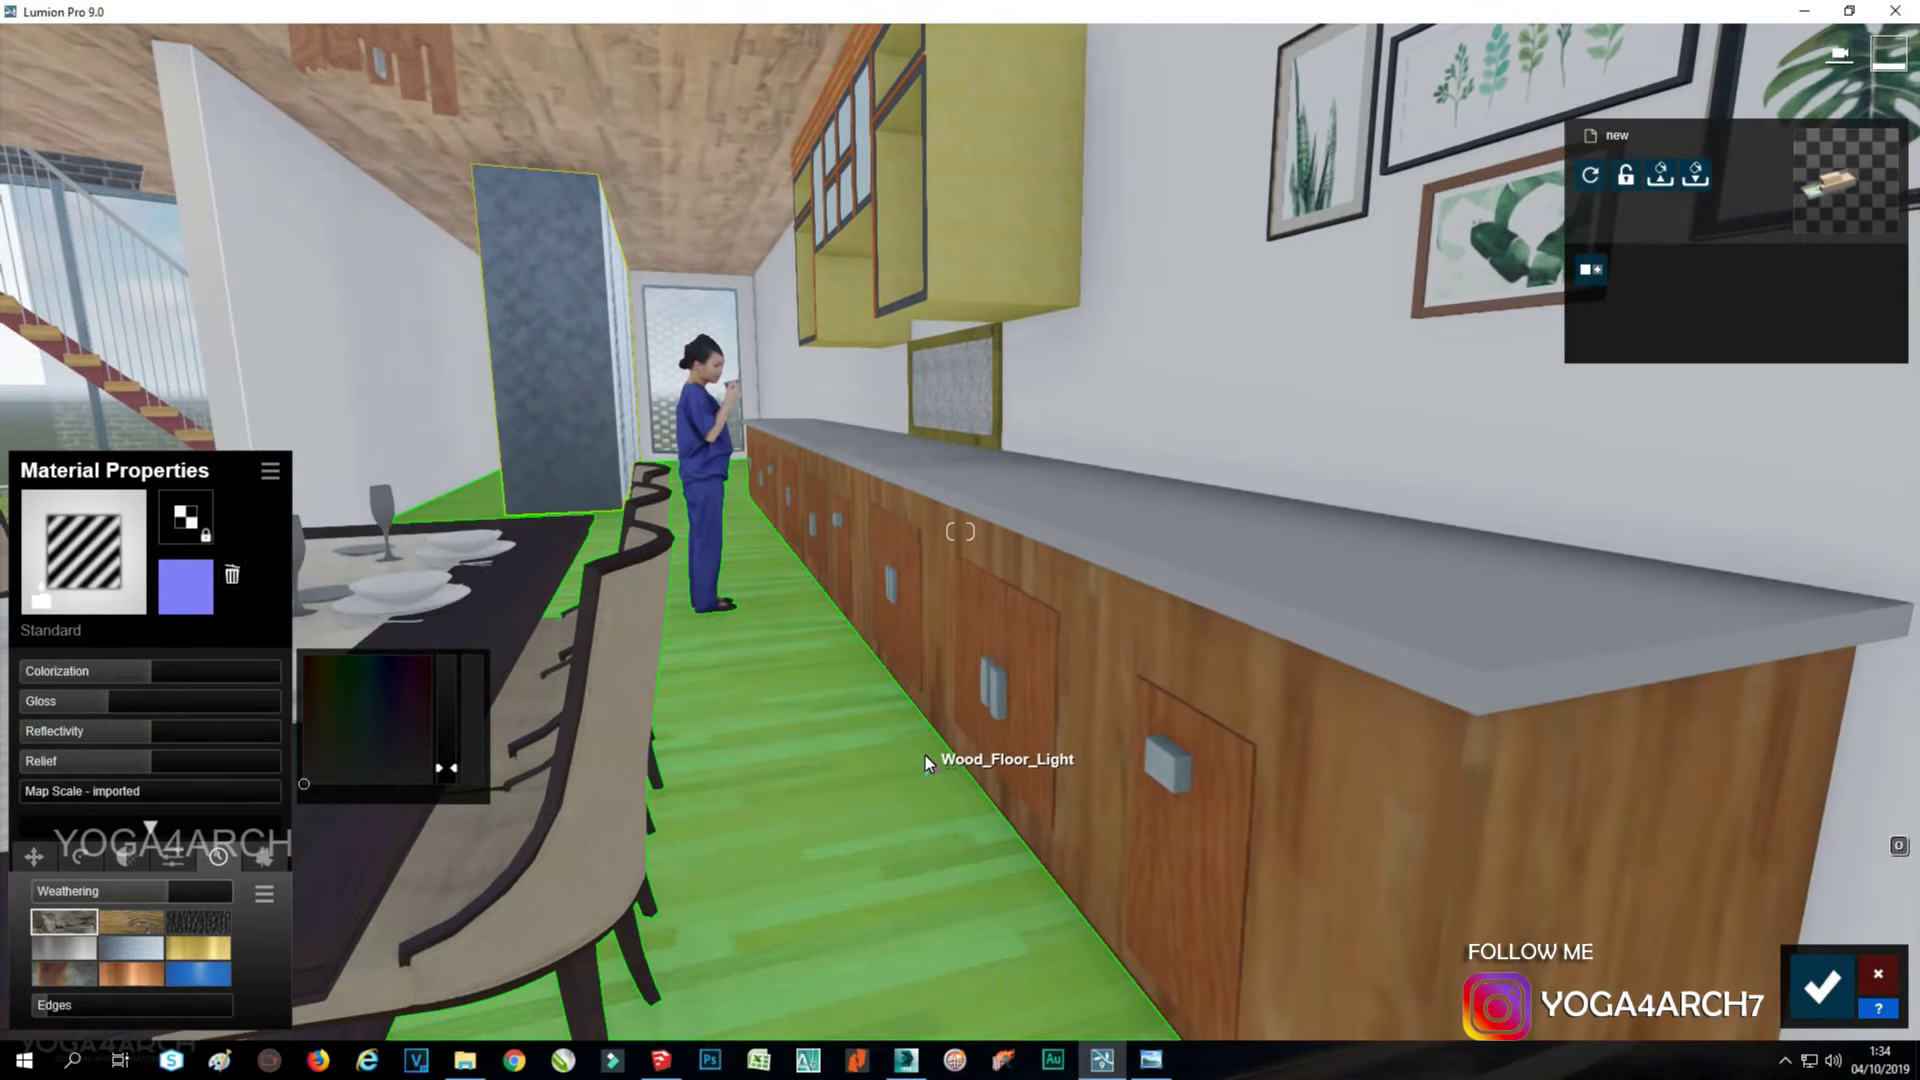
left_click(1049, 648)
left_click(72, 528)
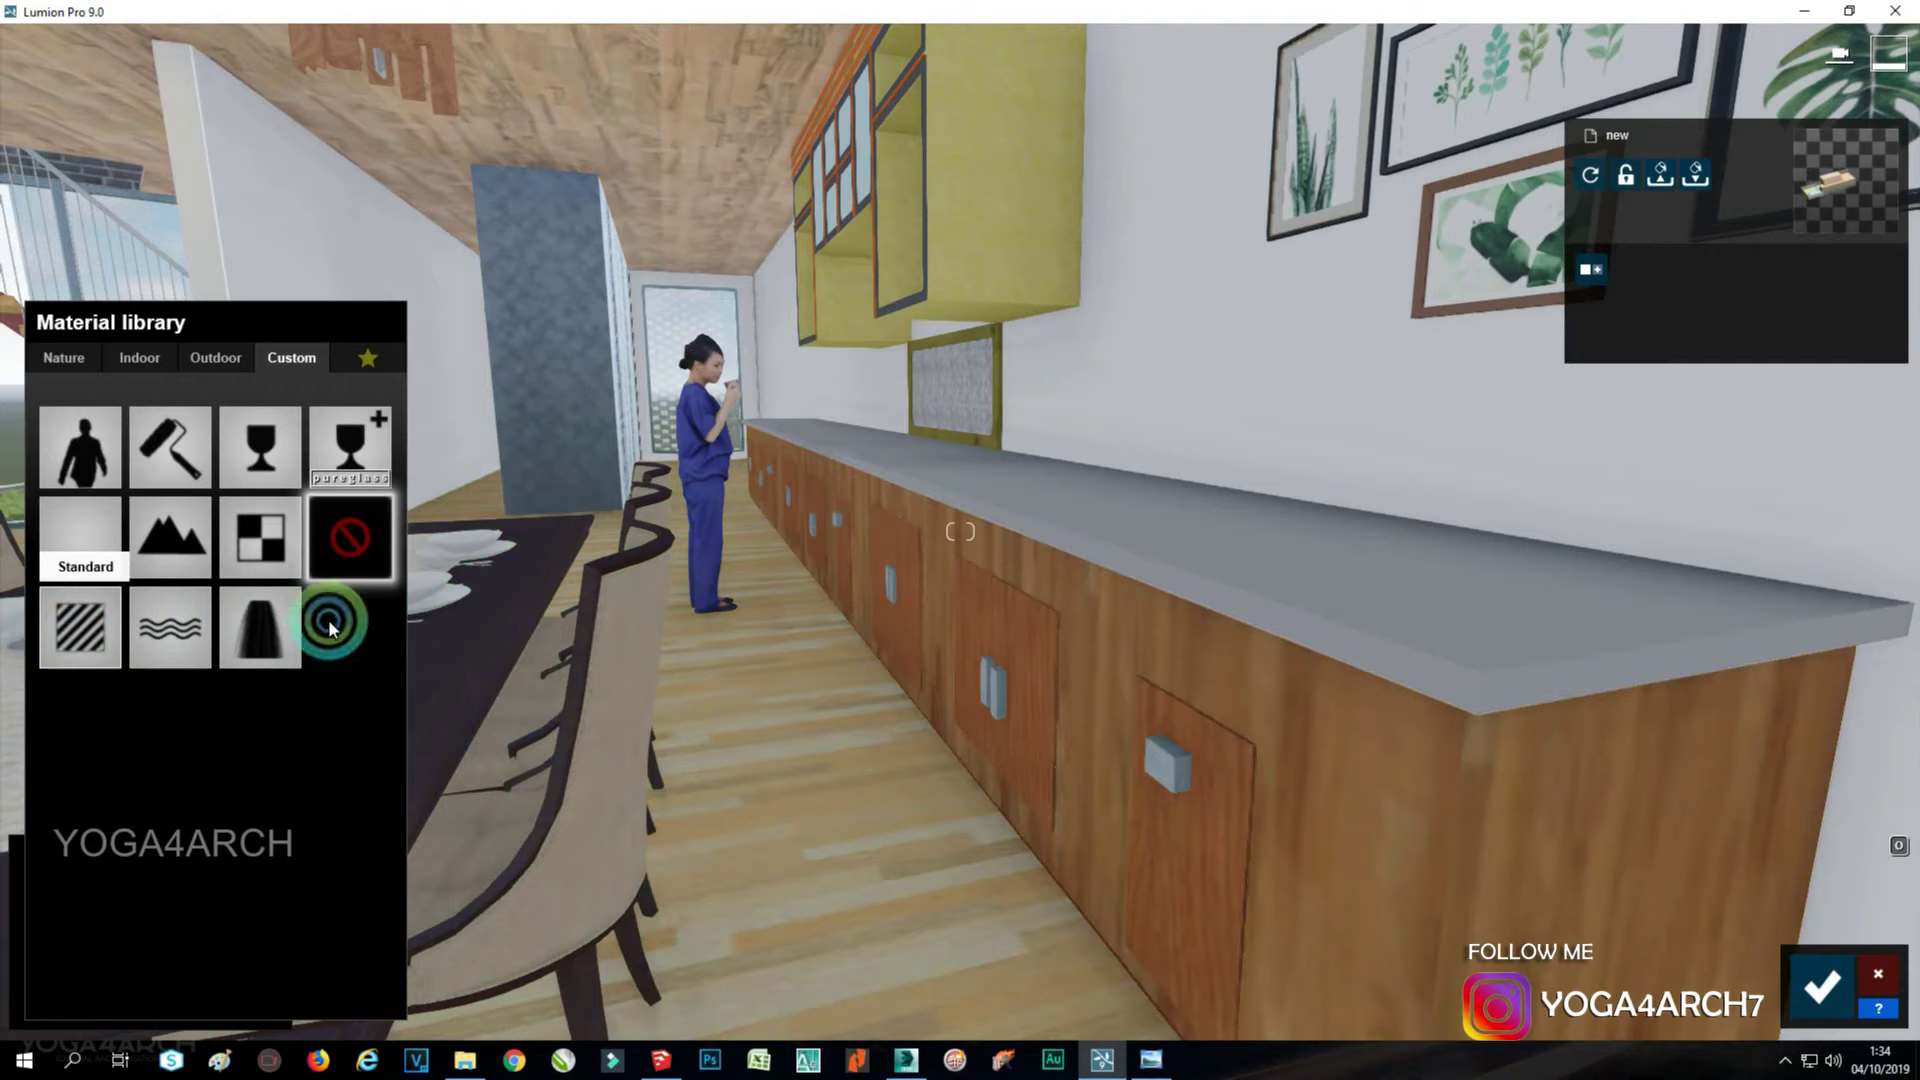
left_click(122, 677)
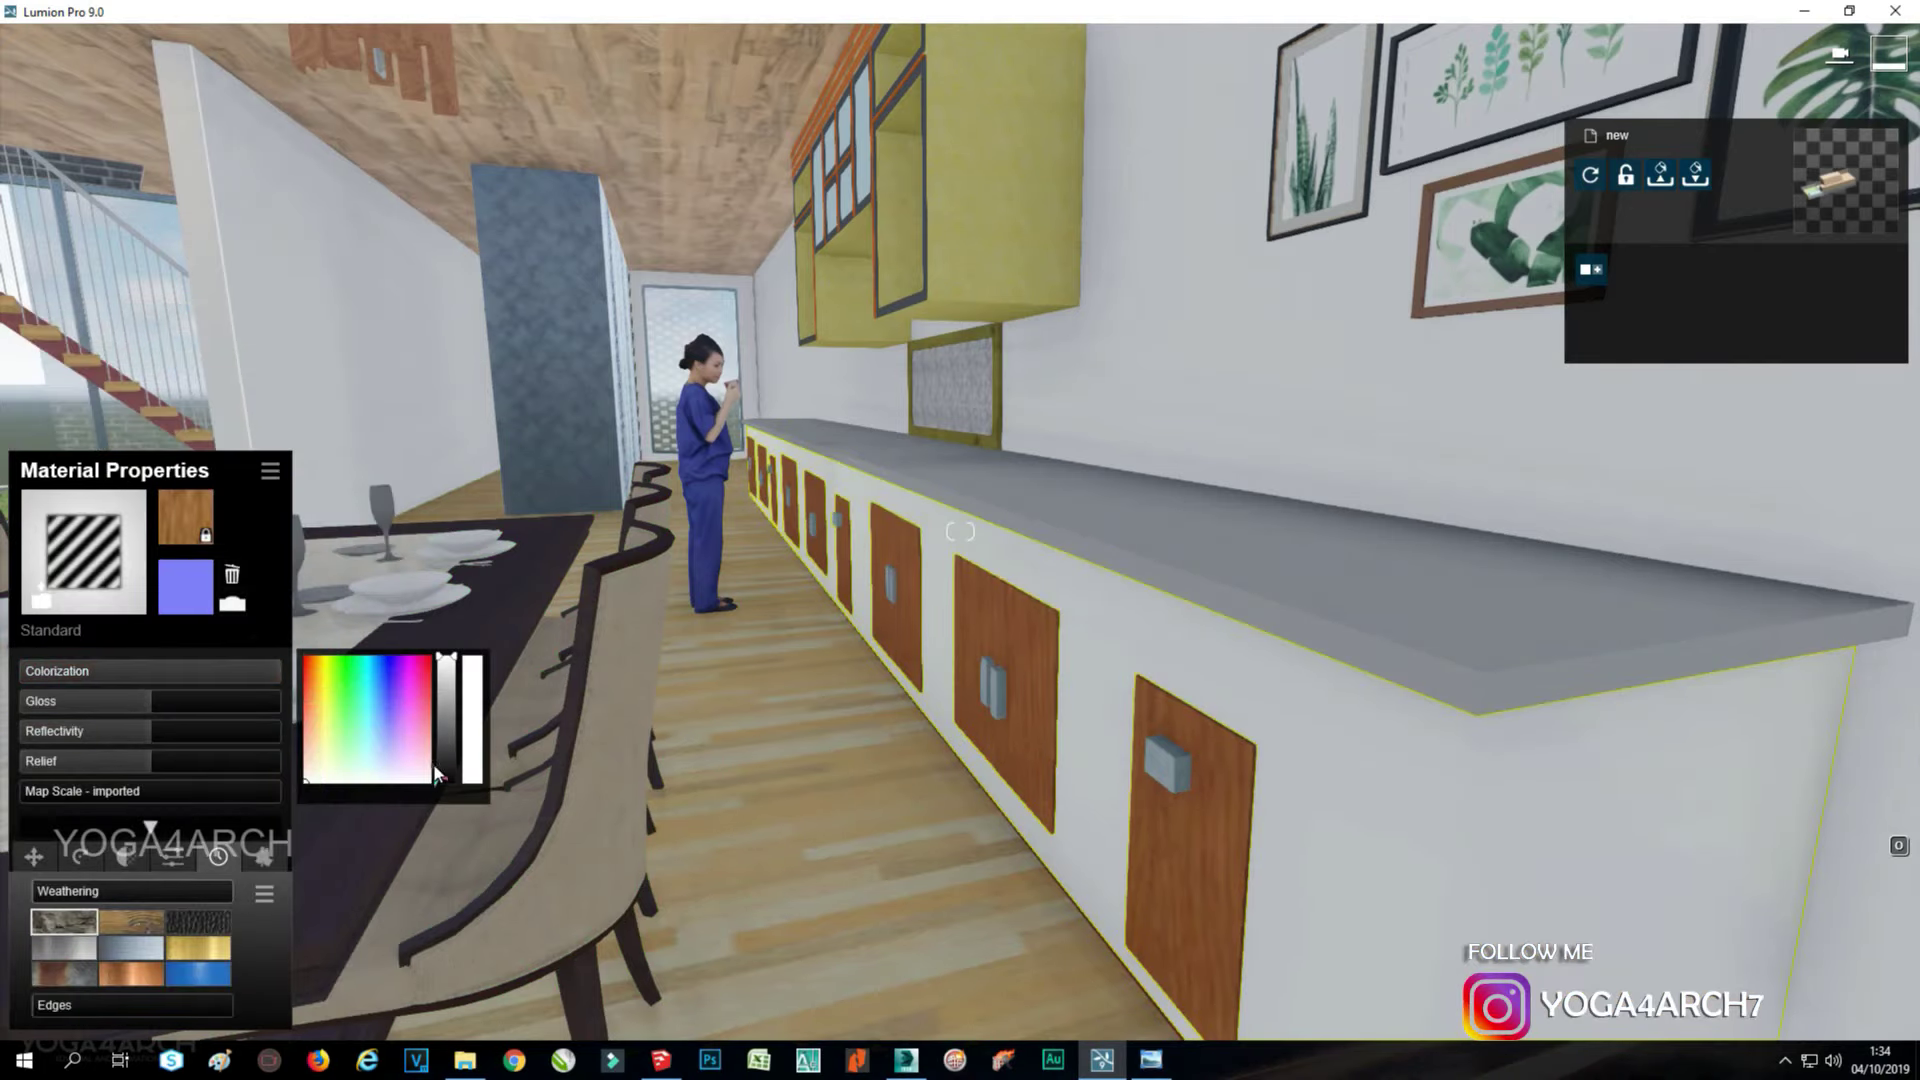
left_click_drag(441, 771, 460, 759)
mouse_move(150, 700)
left_mouse_down()
mouse_move(145, 725)
mouse_move(40, 765)
left_mouse_up()
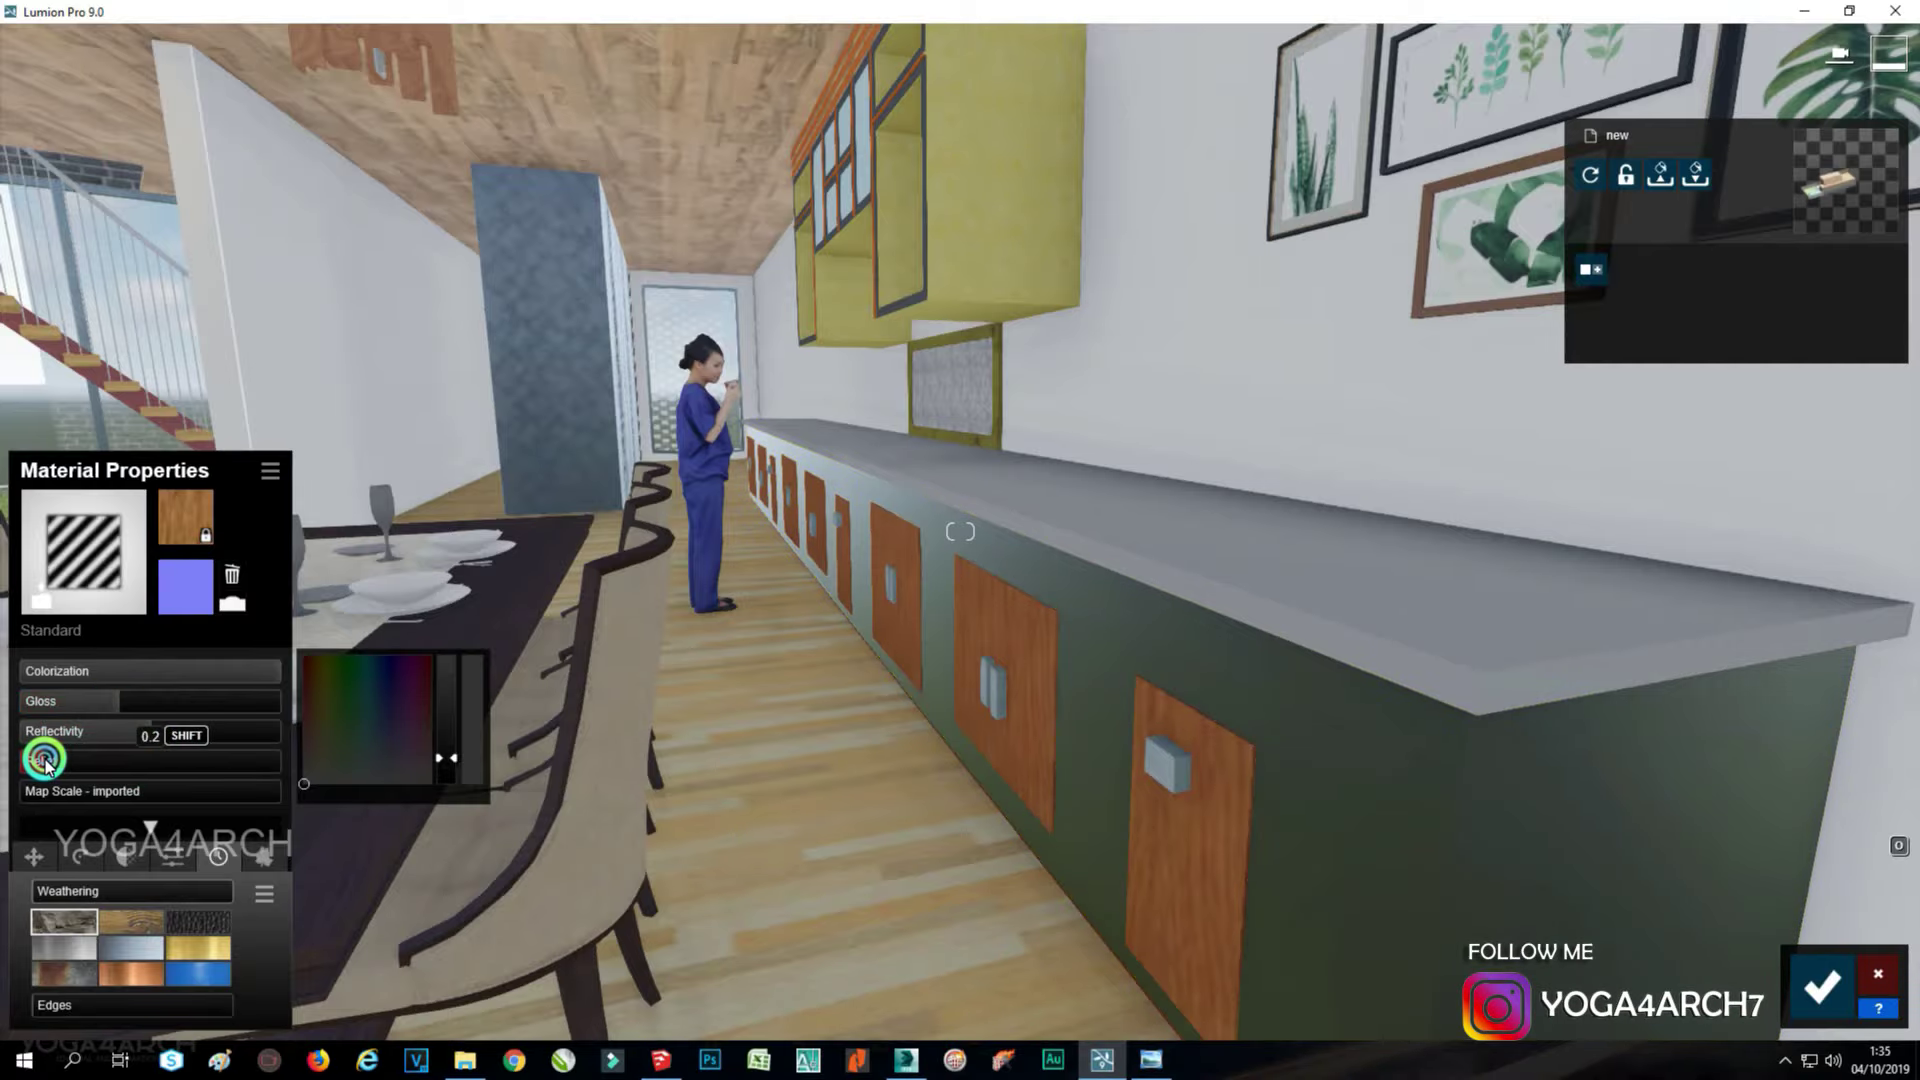
right_click_drag(496, 666, 498, 666)
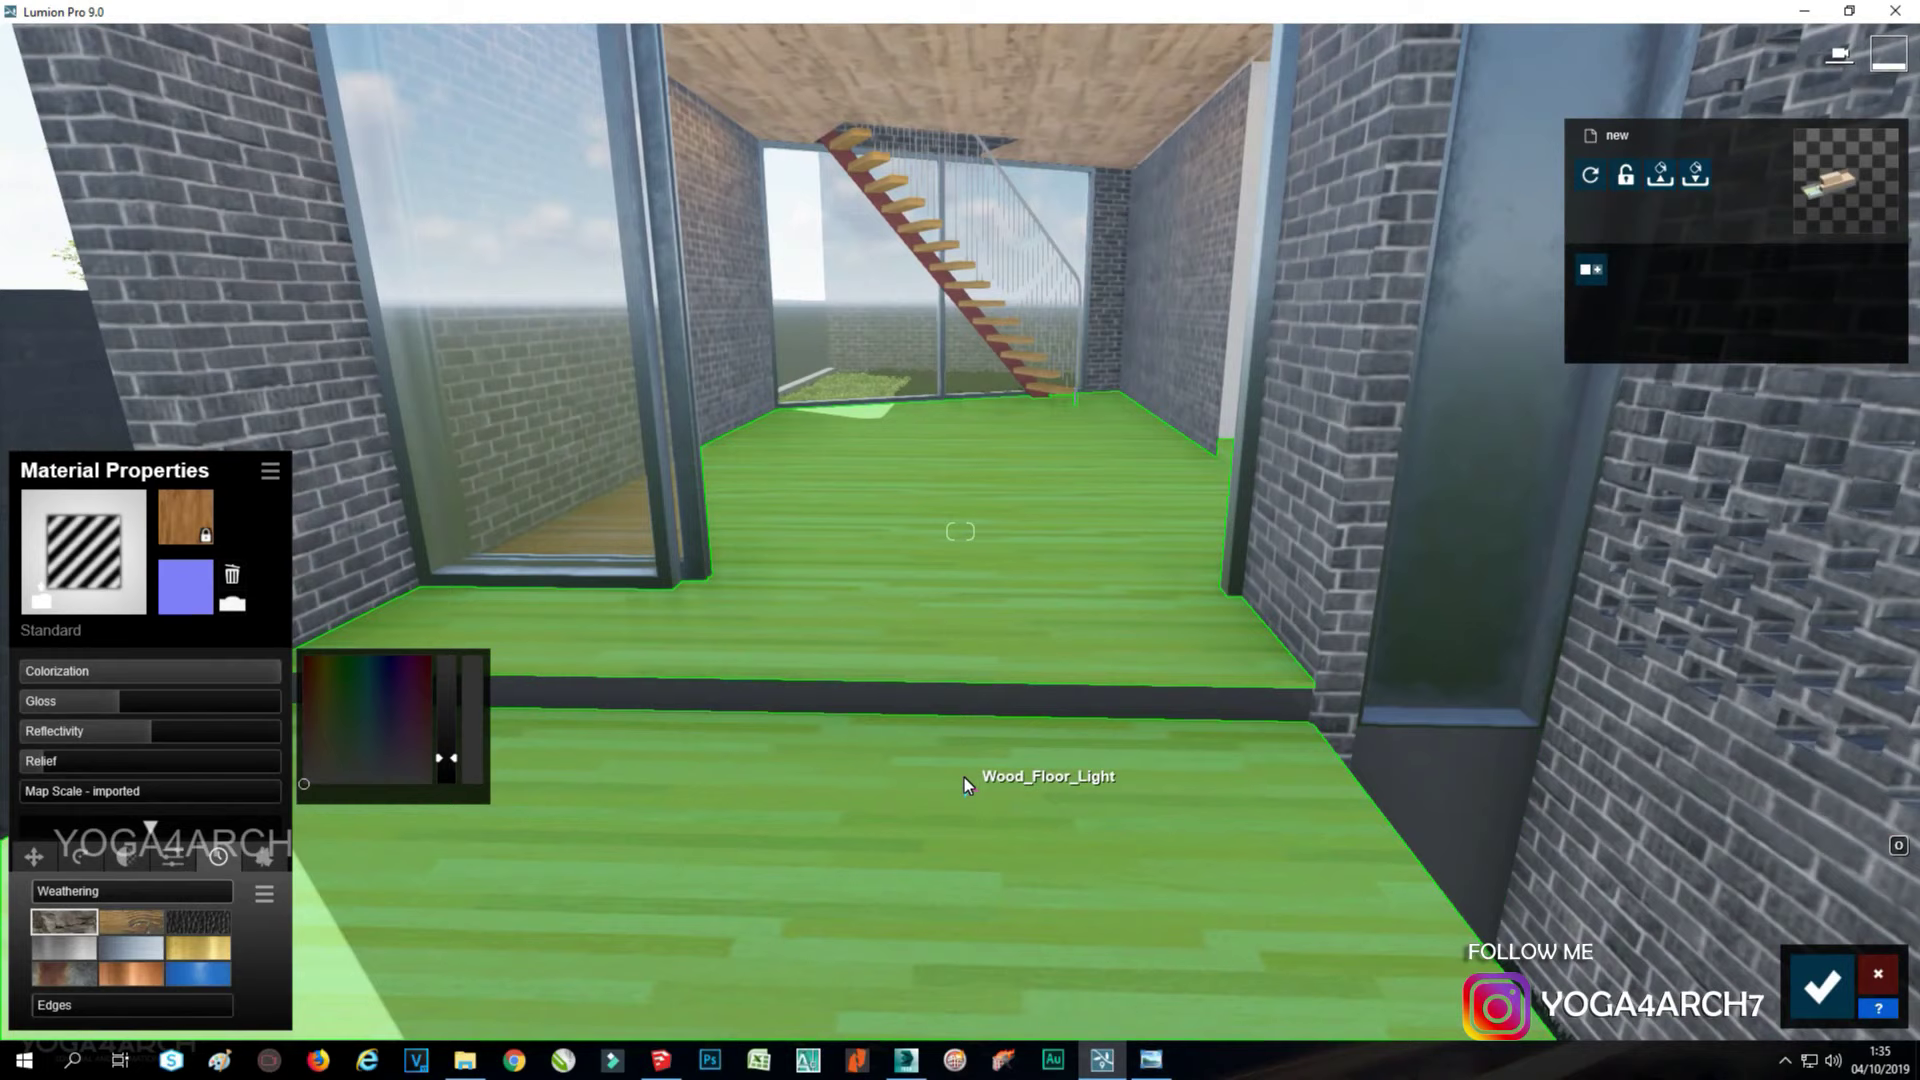
Apply an Indoor Wood flooring material to the floor.
left_click(963, 777)
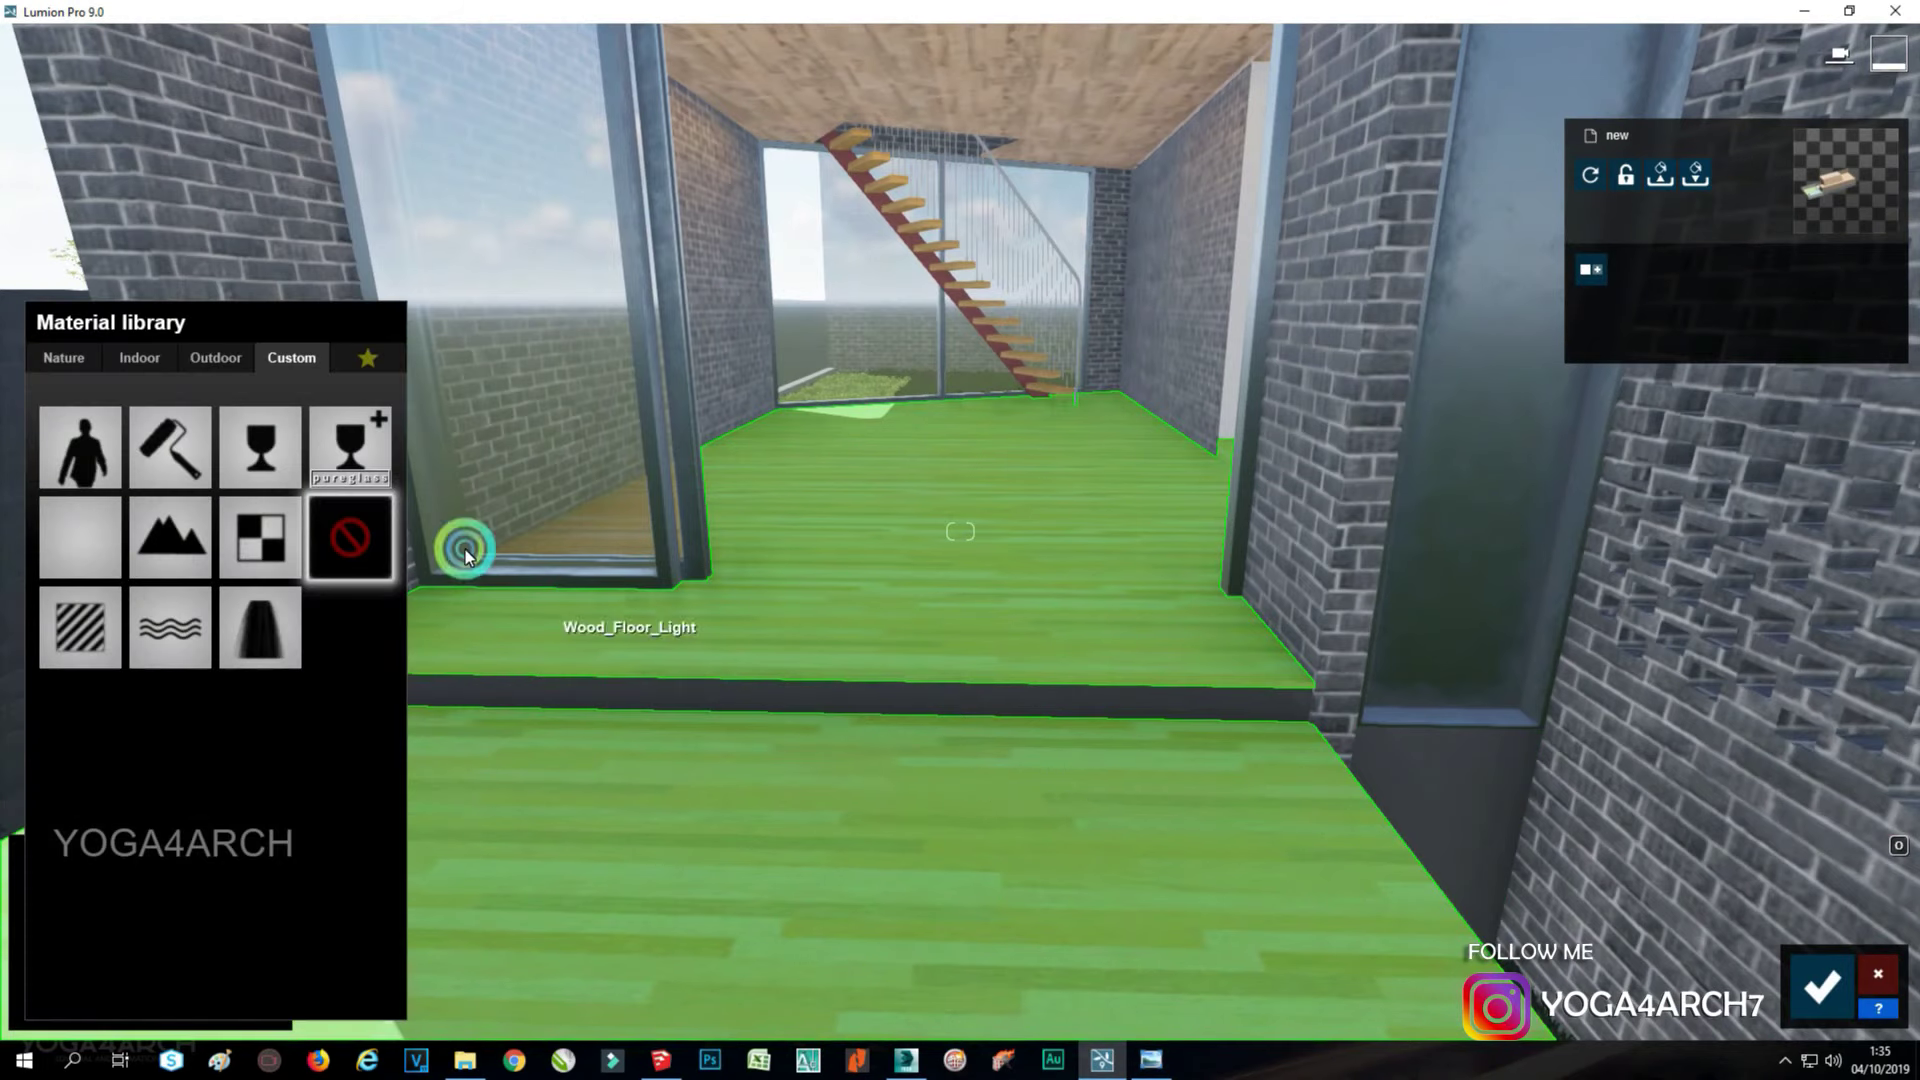
left_click(145, 360)
left_click(272, 470)
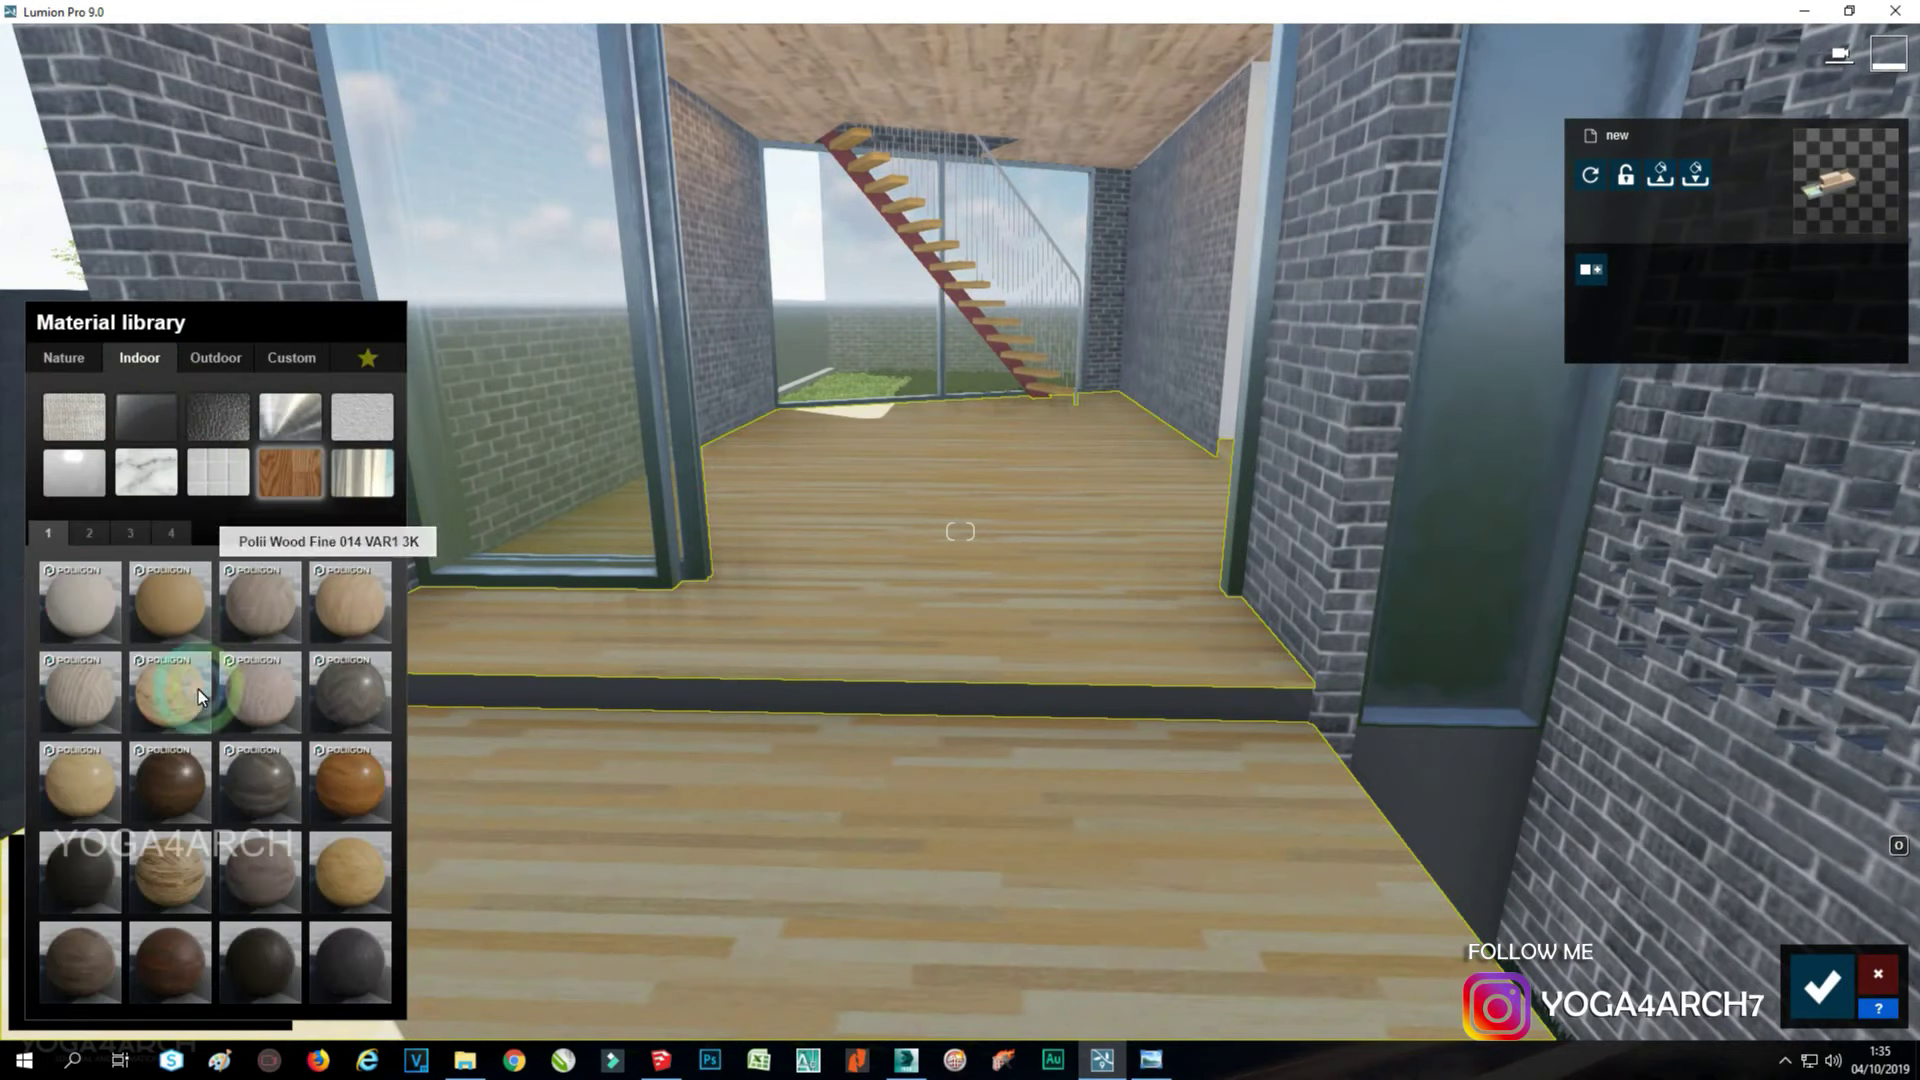
left_click(66, 776)
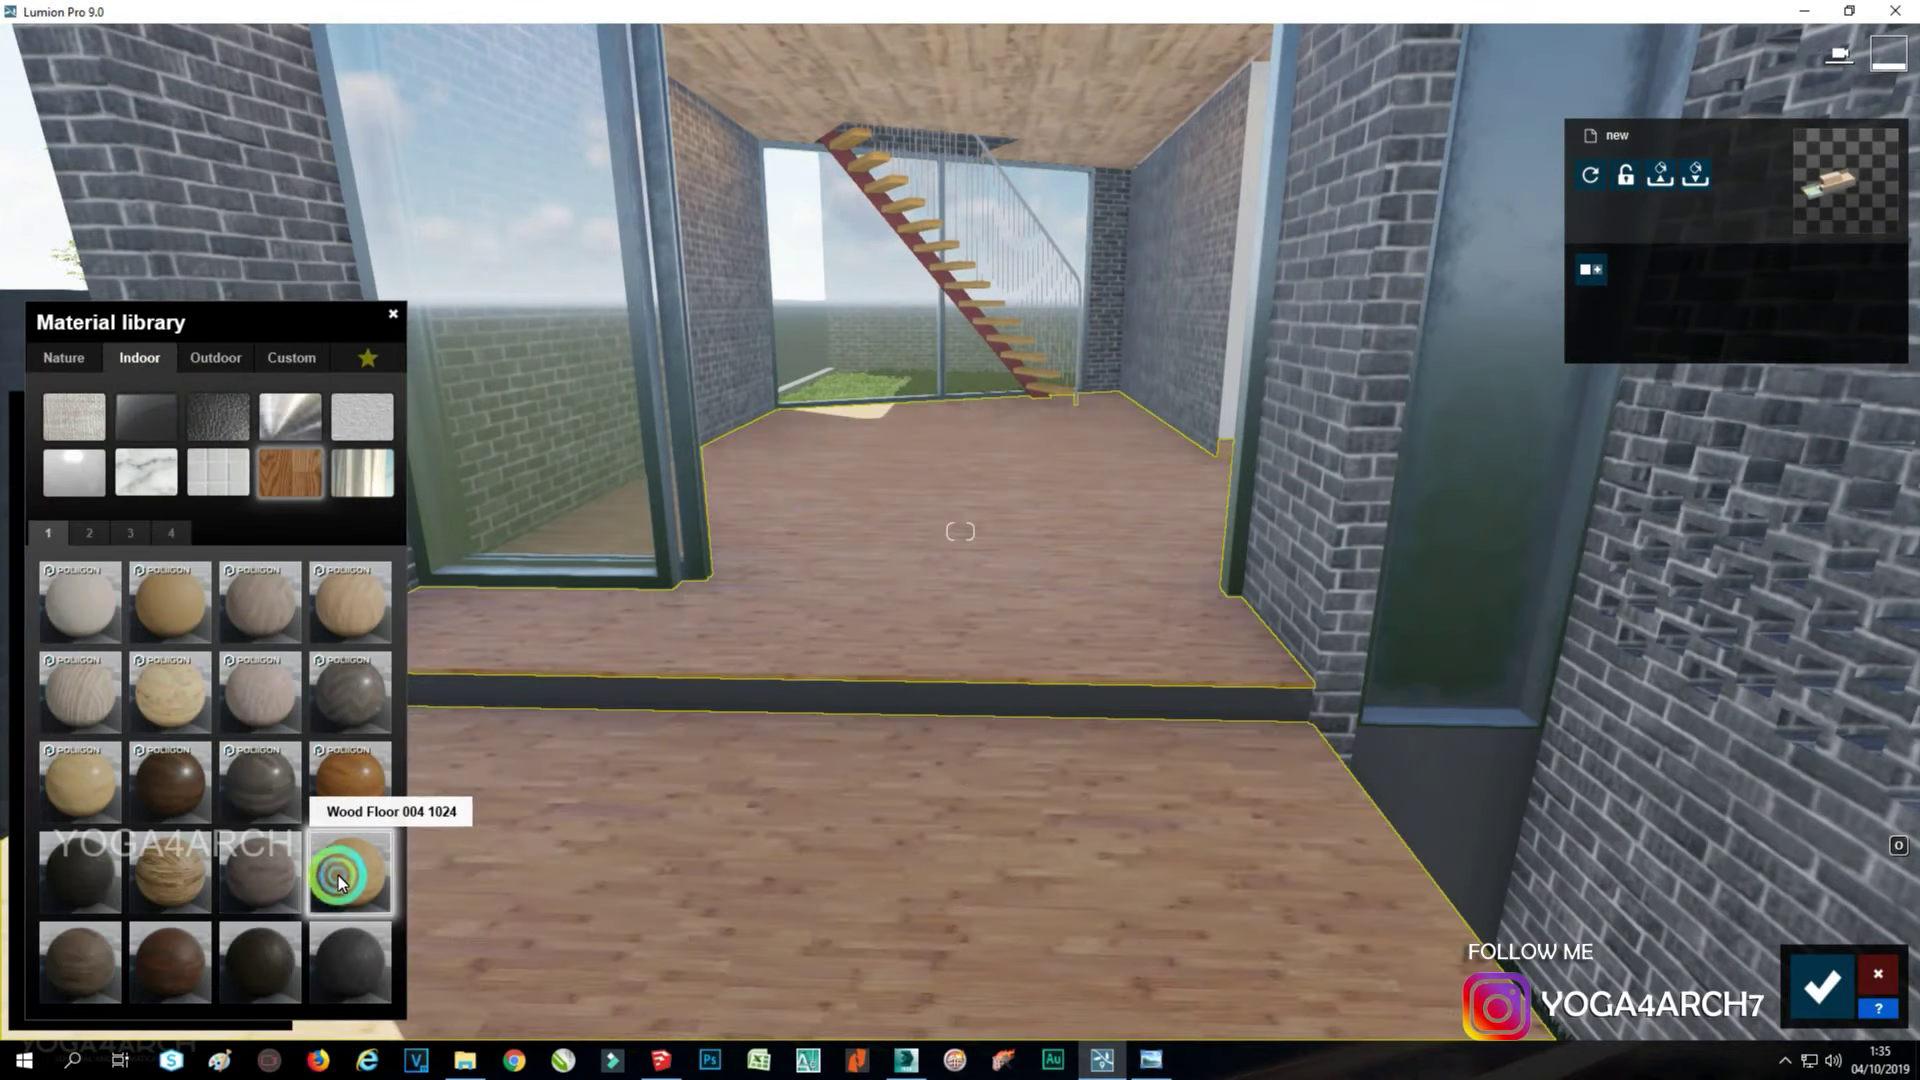
Give the ceiling a wood plank material from the indoor library.
key("s")
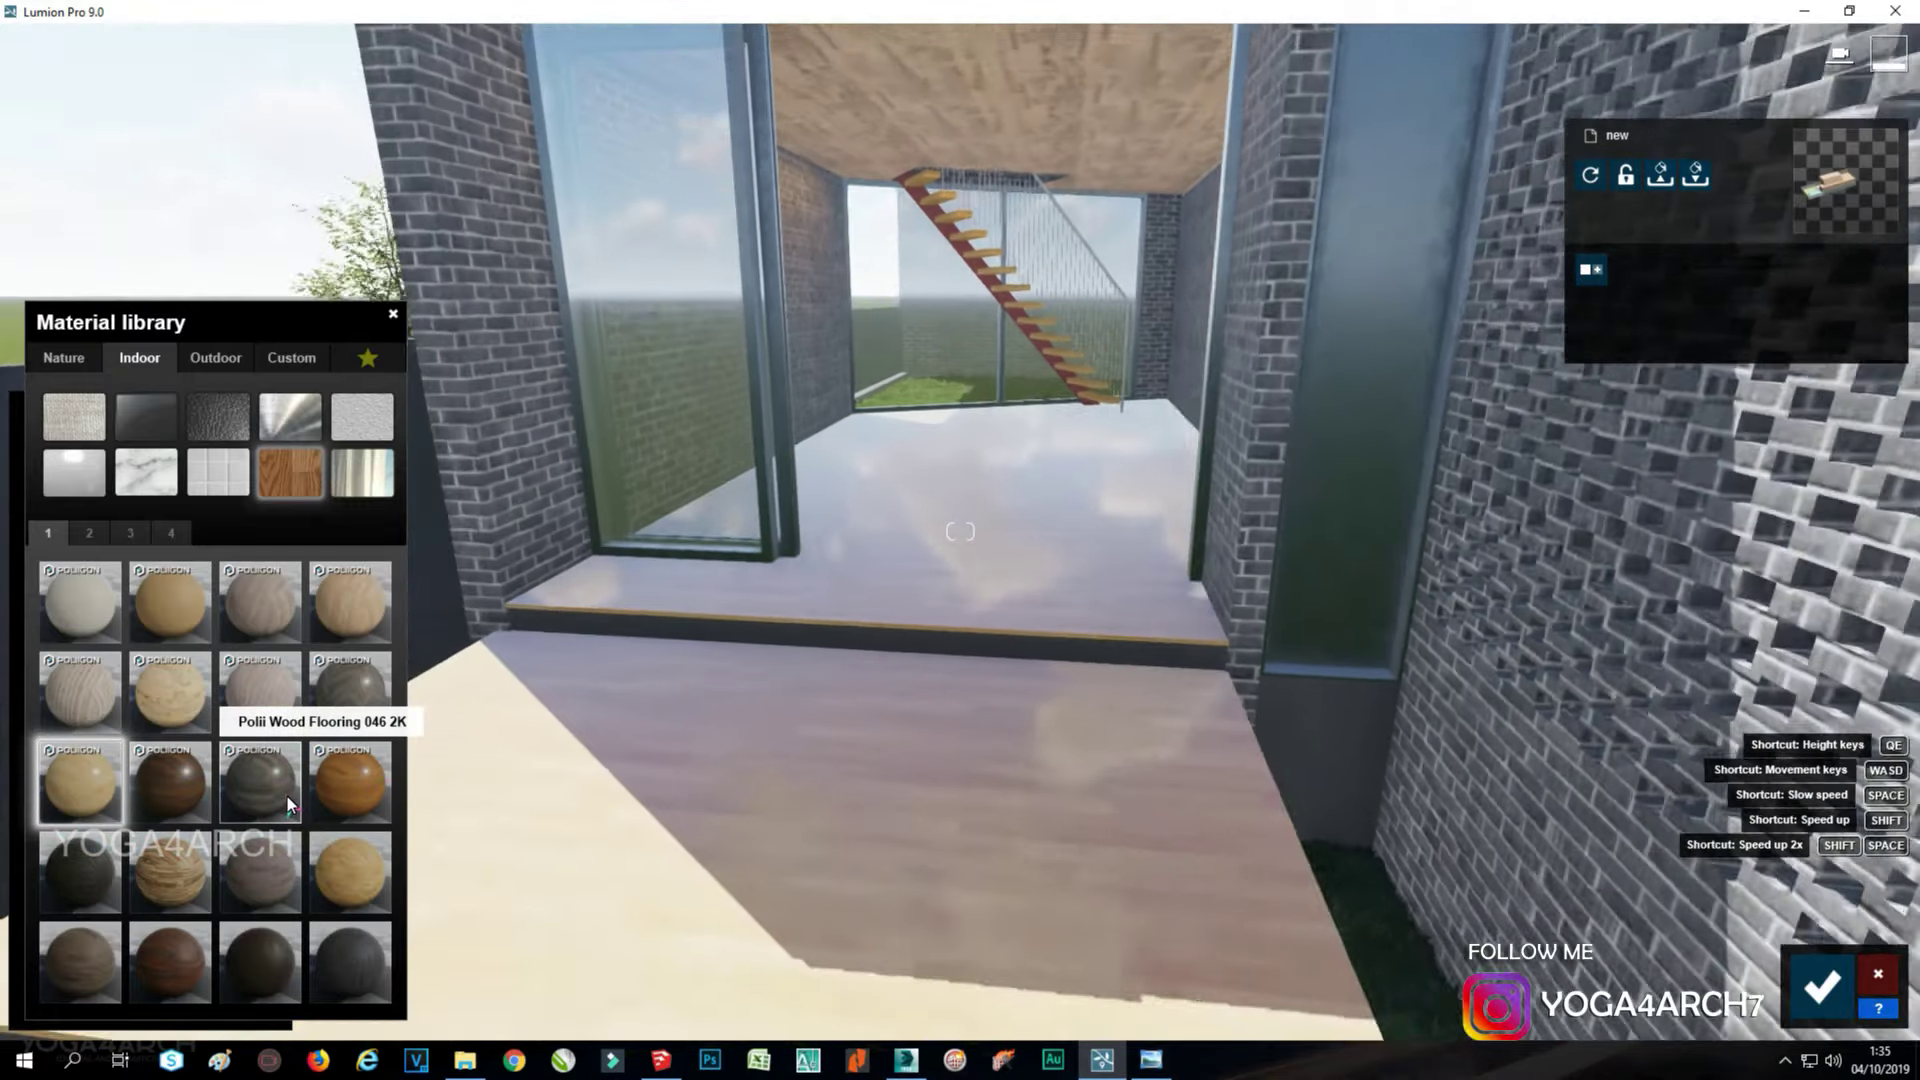
key("w")
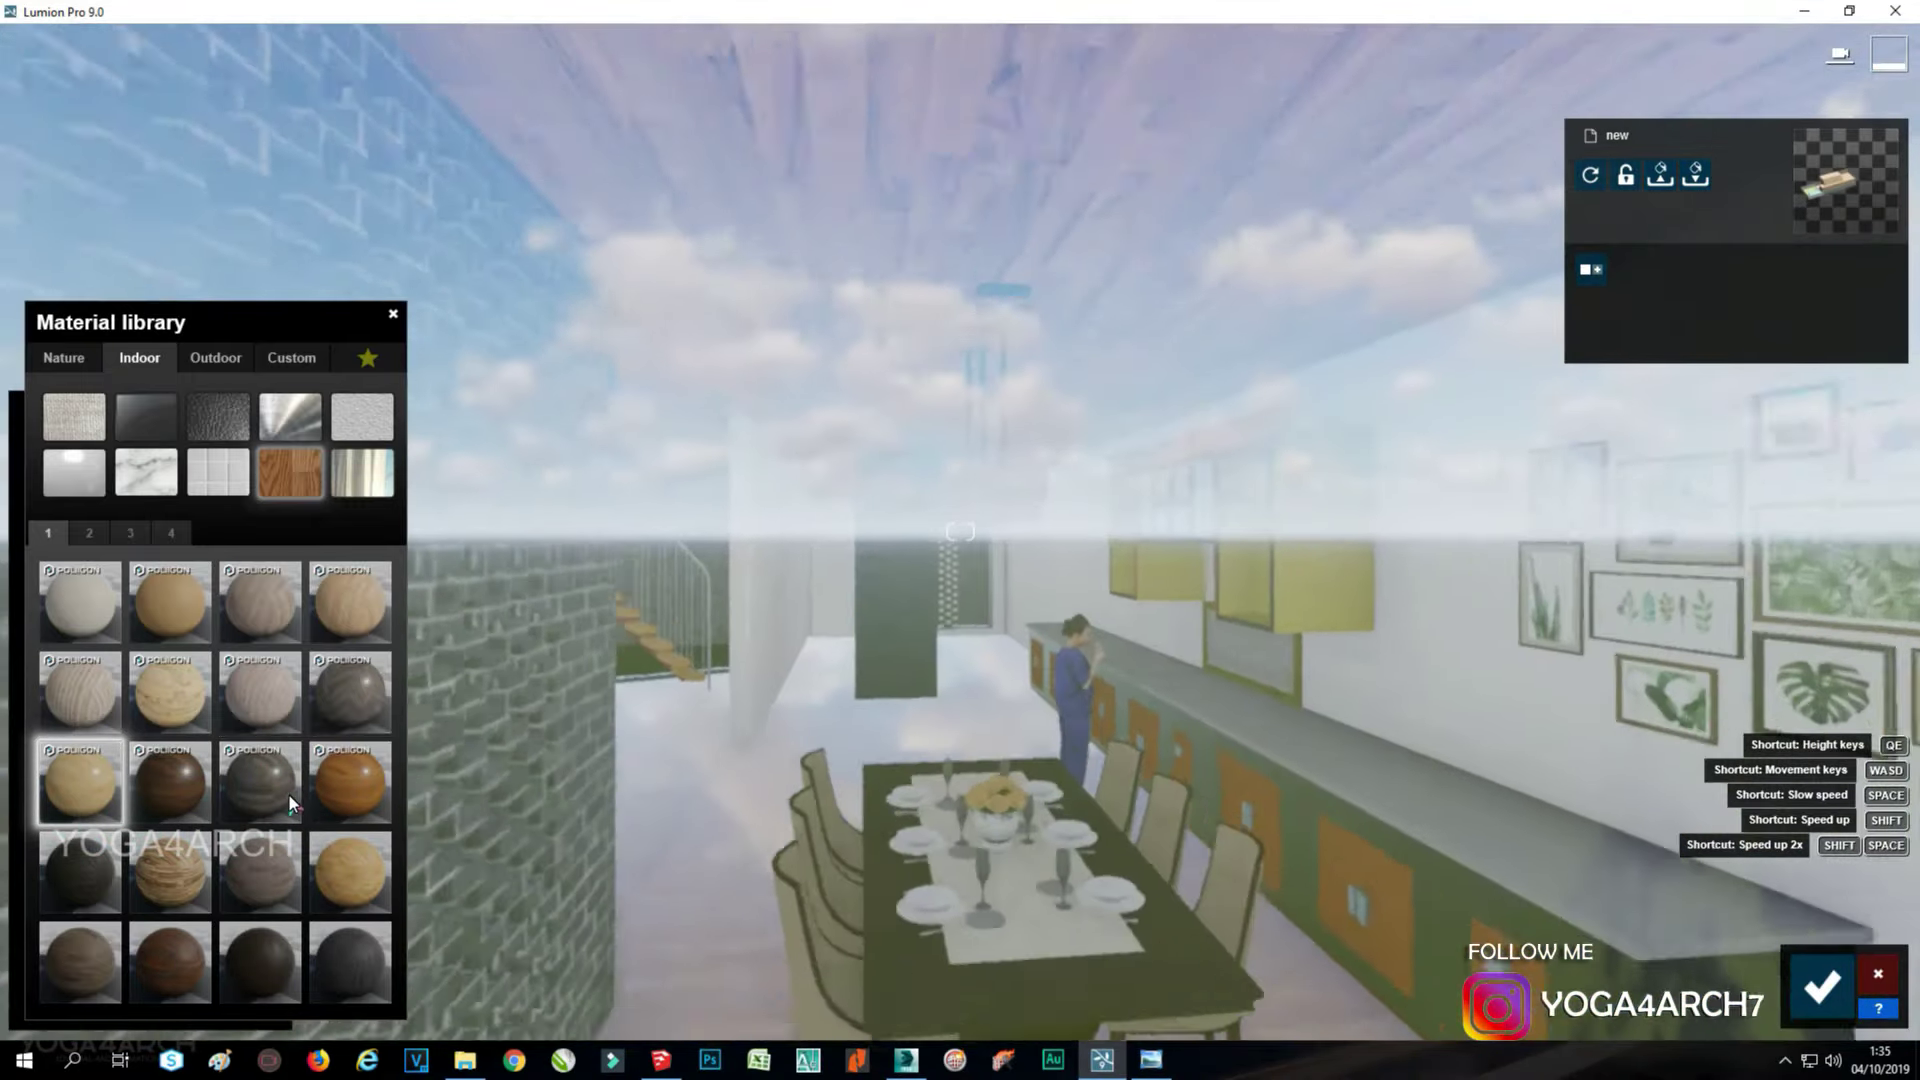
key("s")
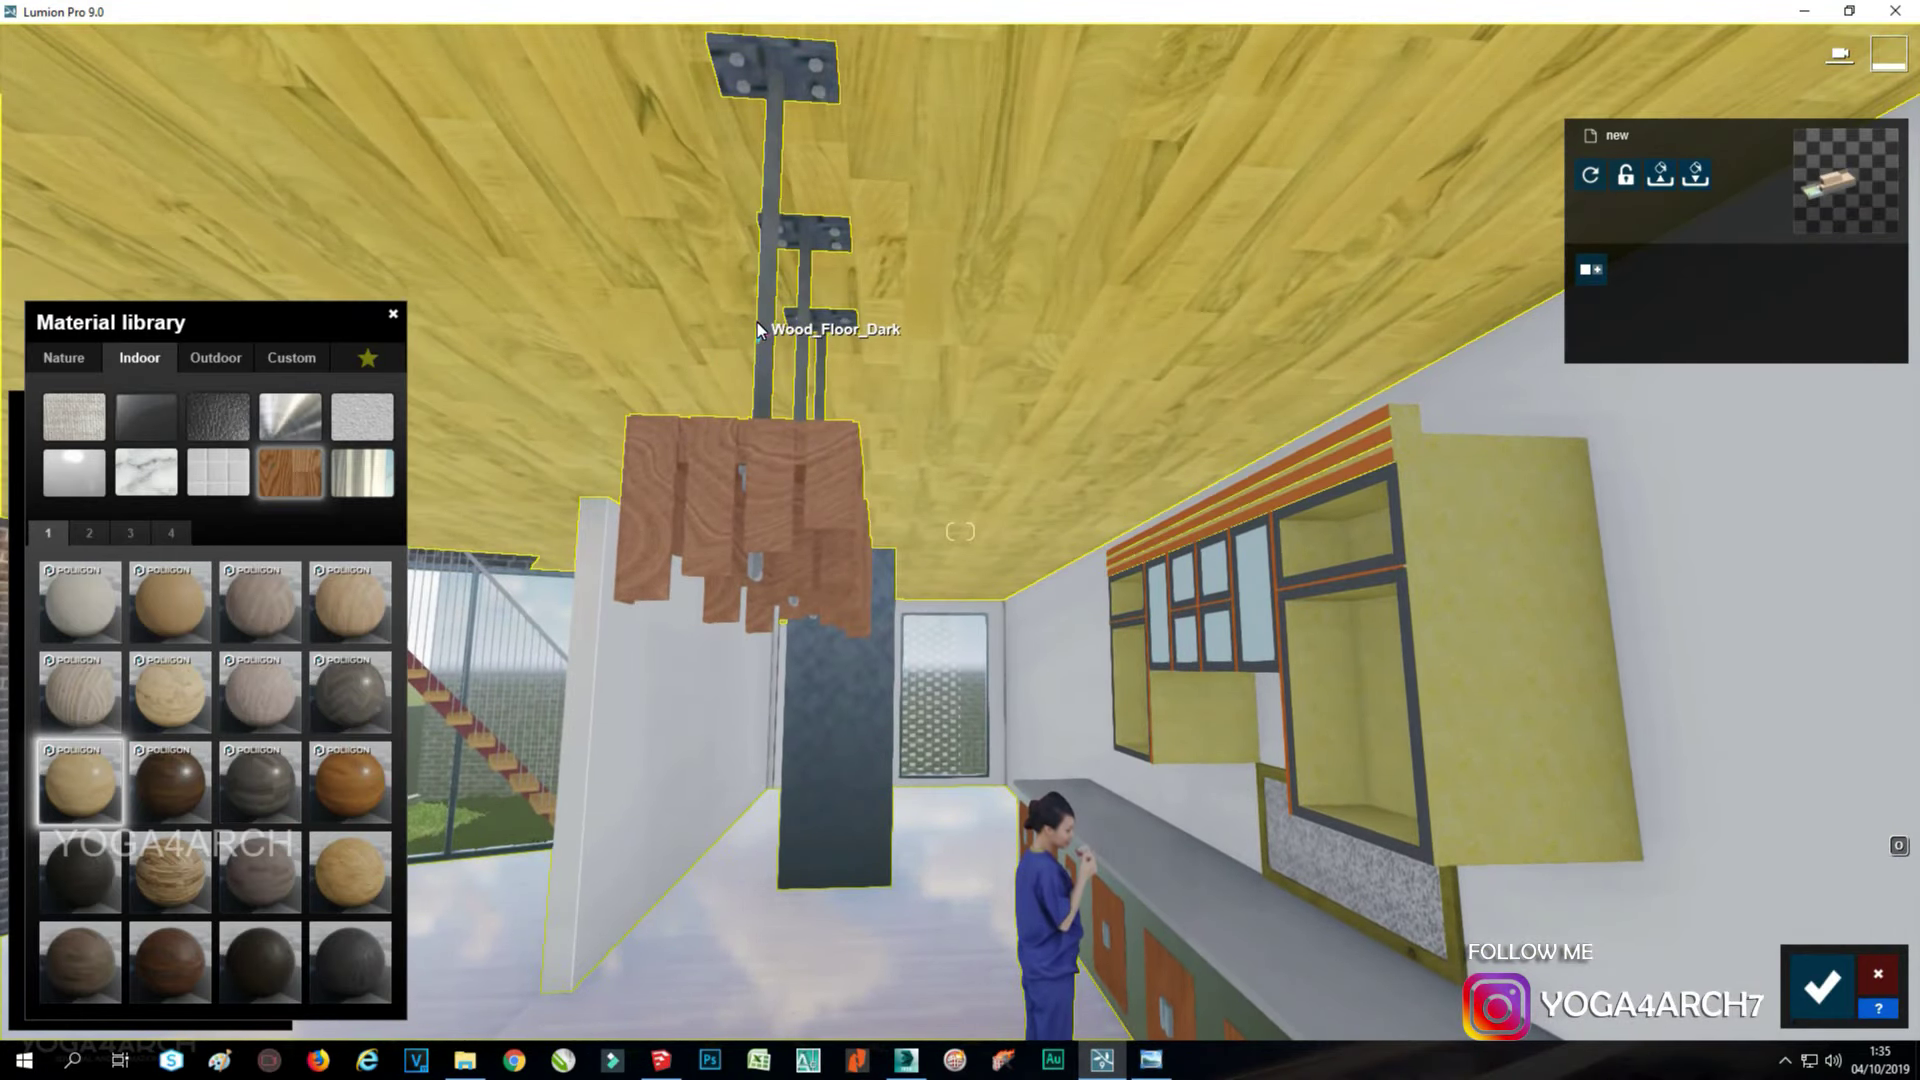
left_click(720, 334)
left_click(140, 357)
left_click(262, 494)
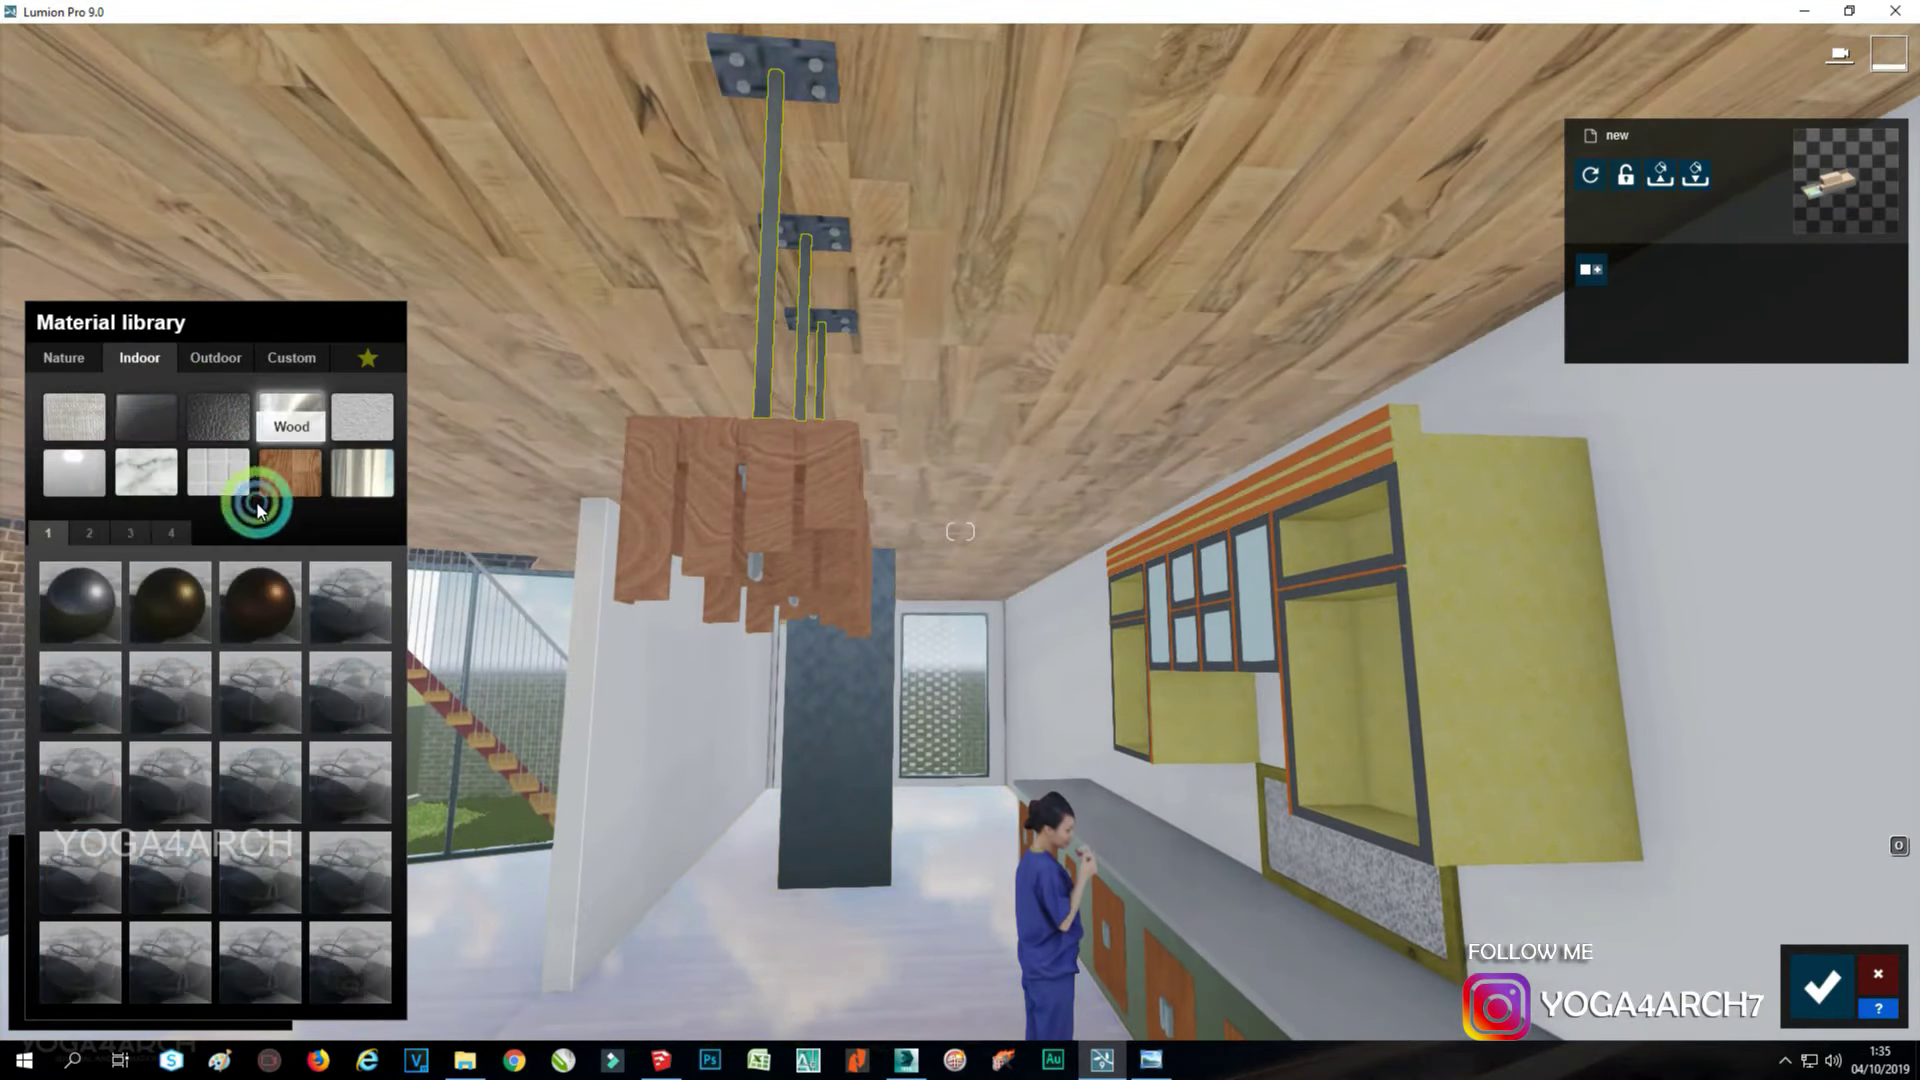
left_click(171, 533)
left_click(350, 614)
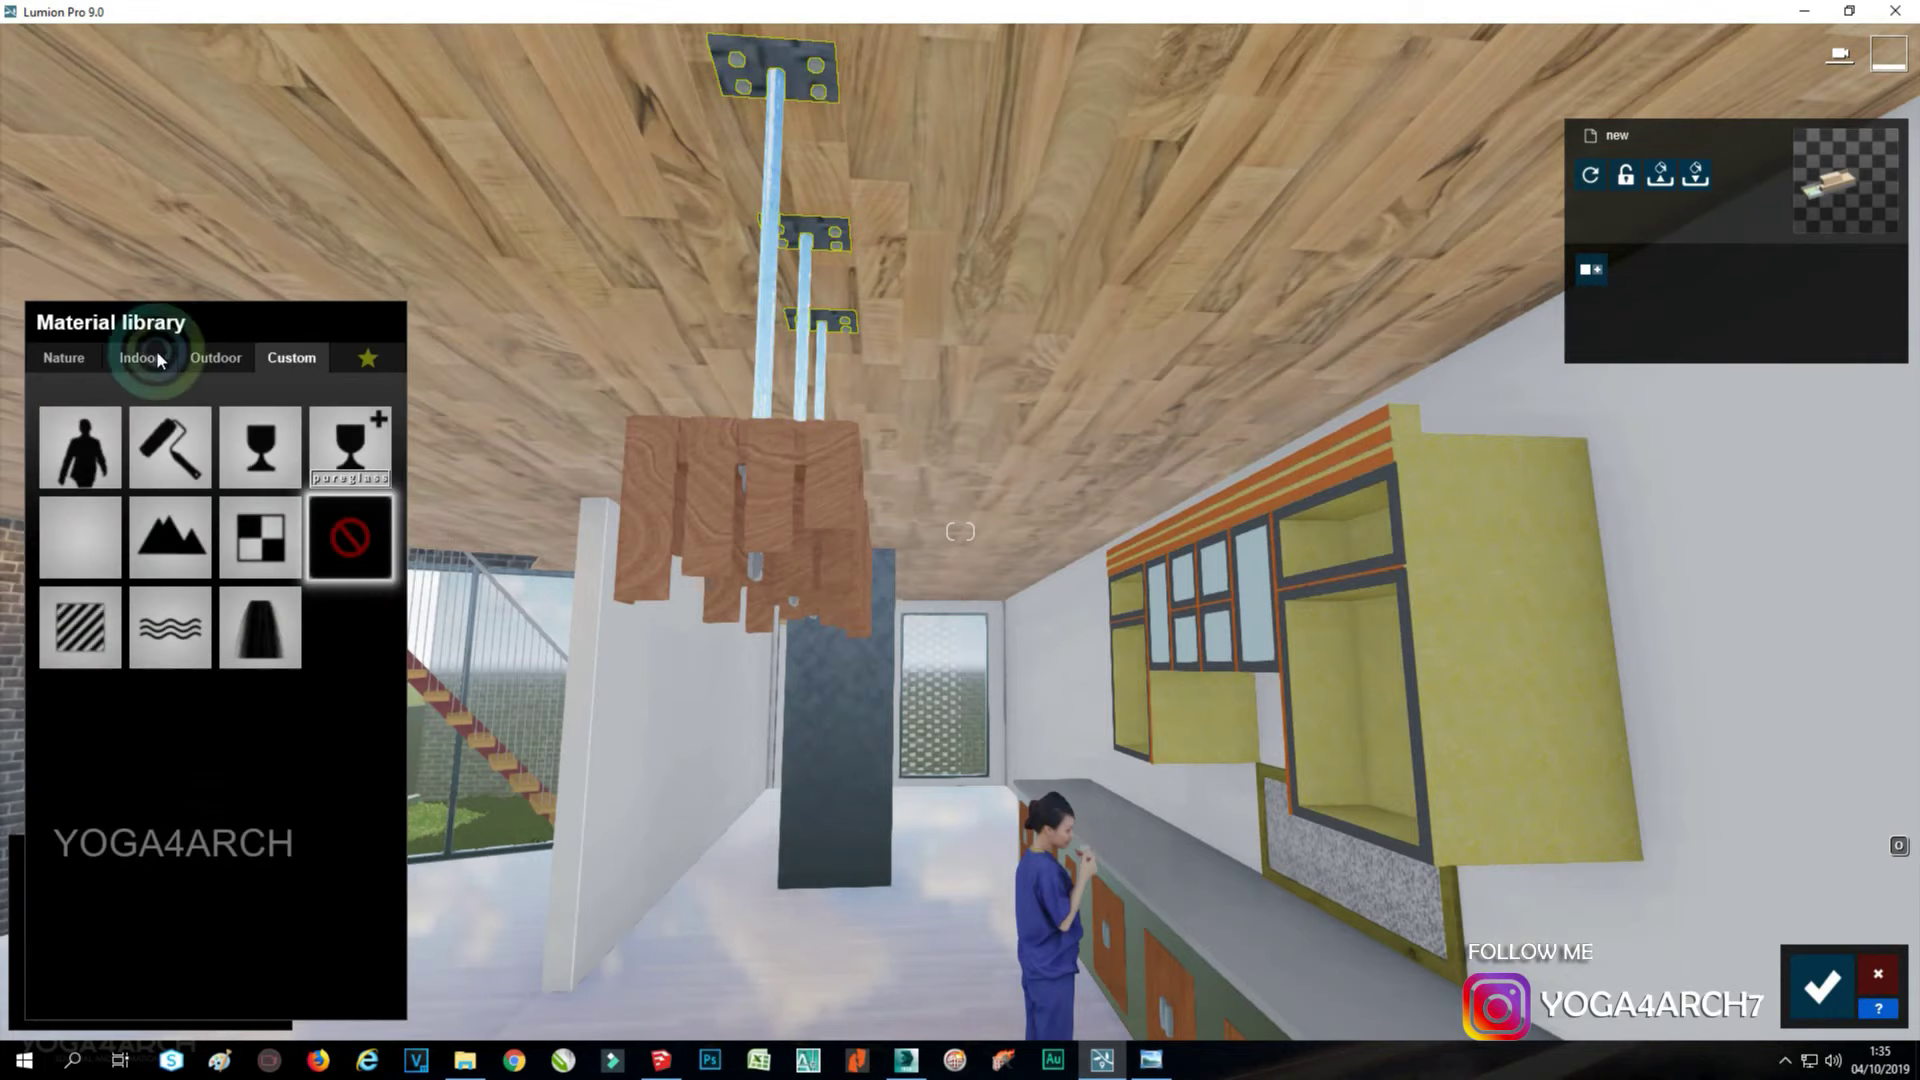
Apply a Metal library material to the hanging lamp's support rods.
left_click(140, 357)
left_click(231, 504)
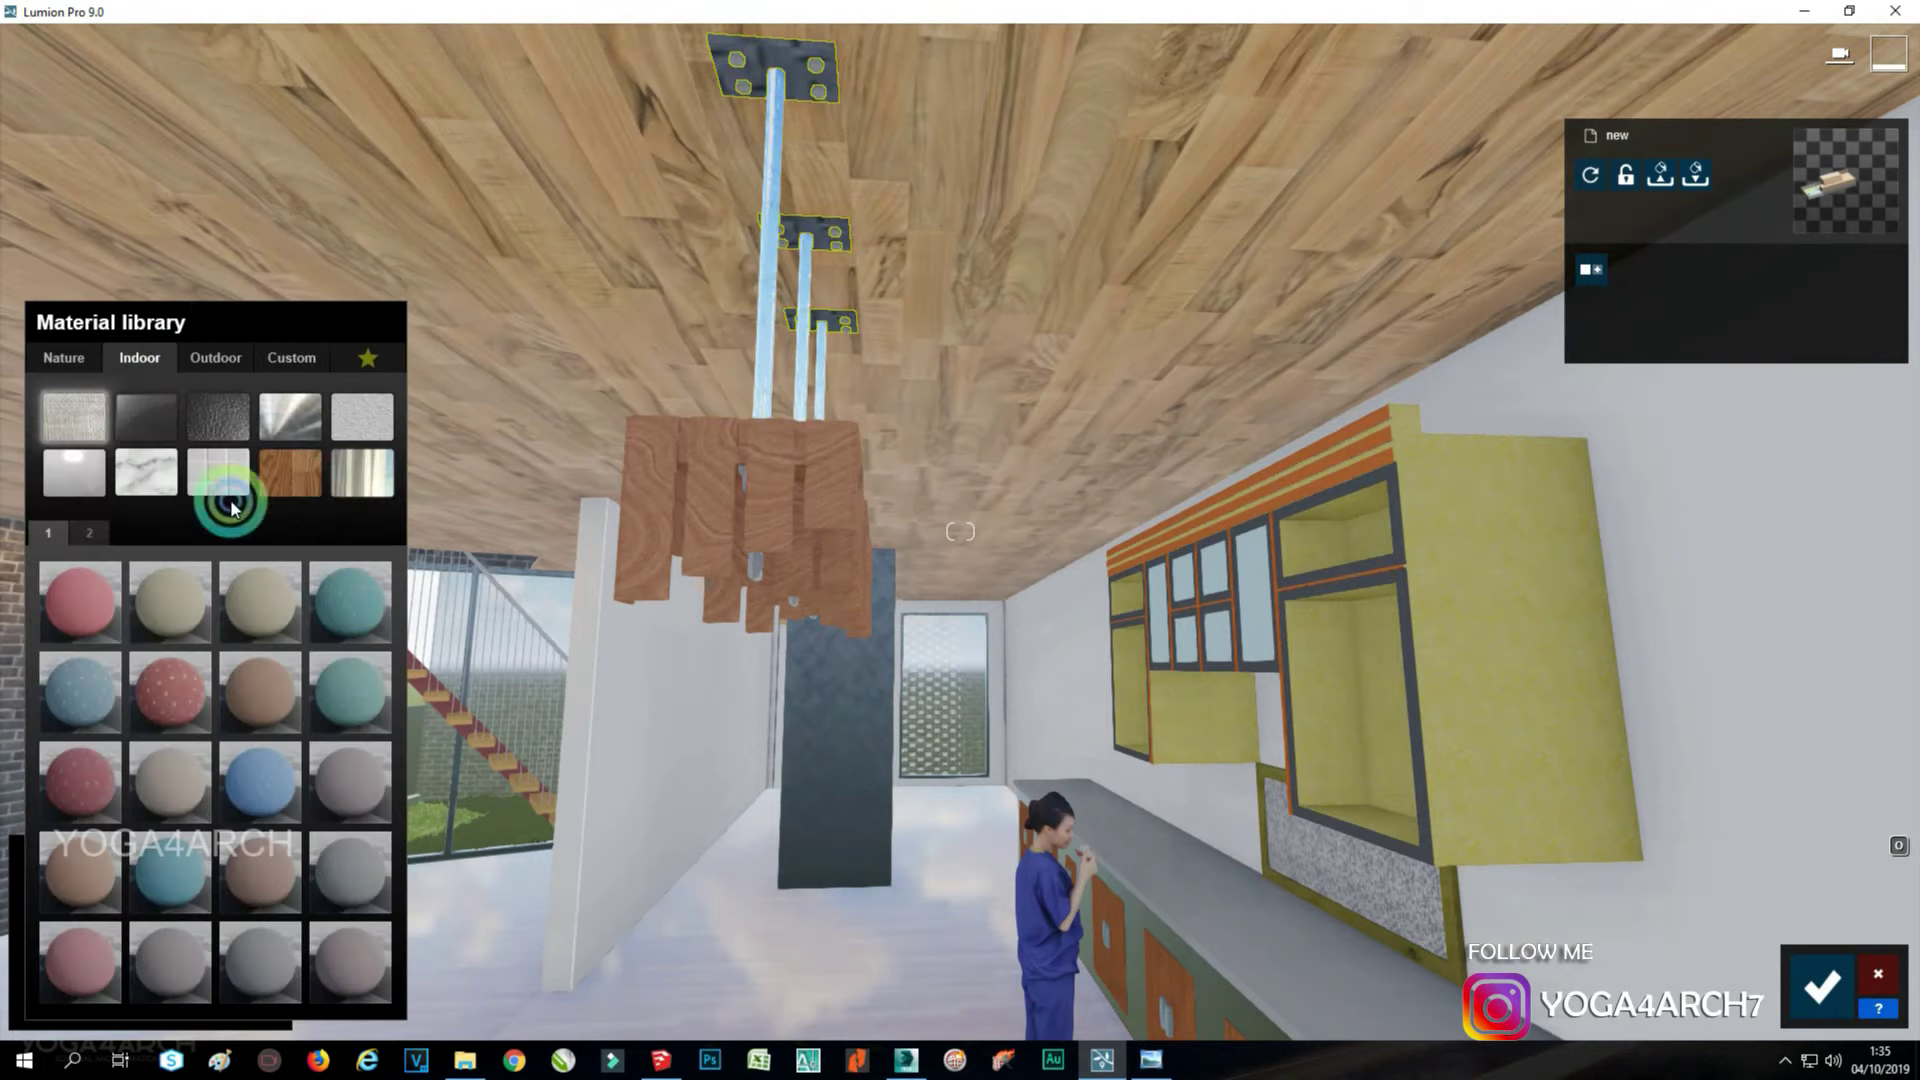
left_click(281, 427)
left_click(130, 533)
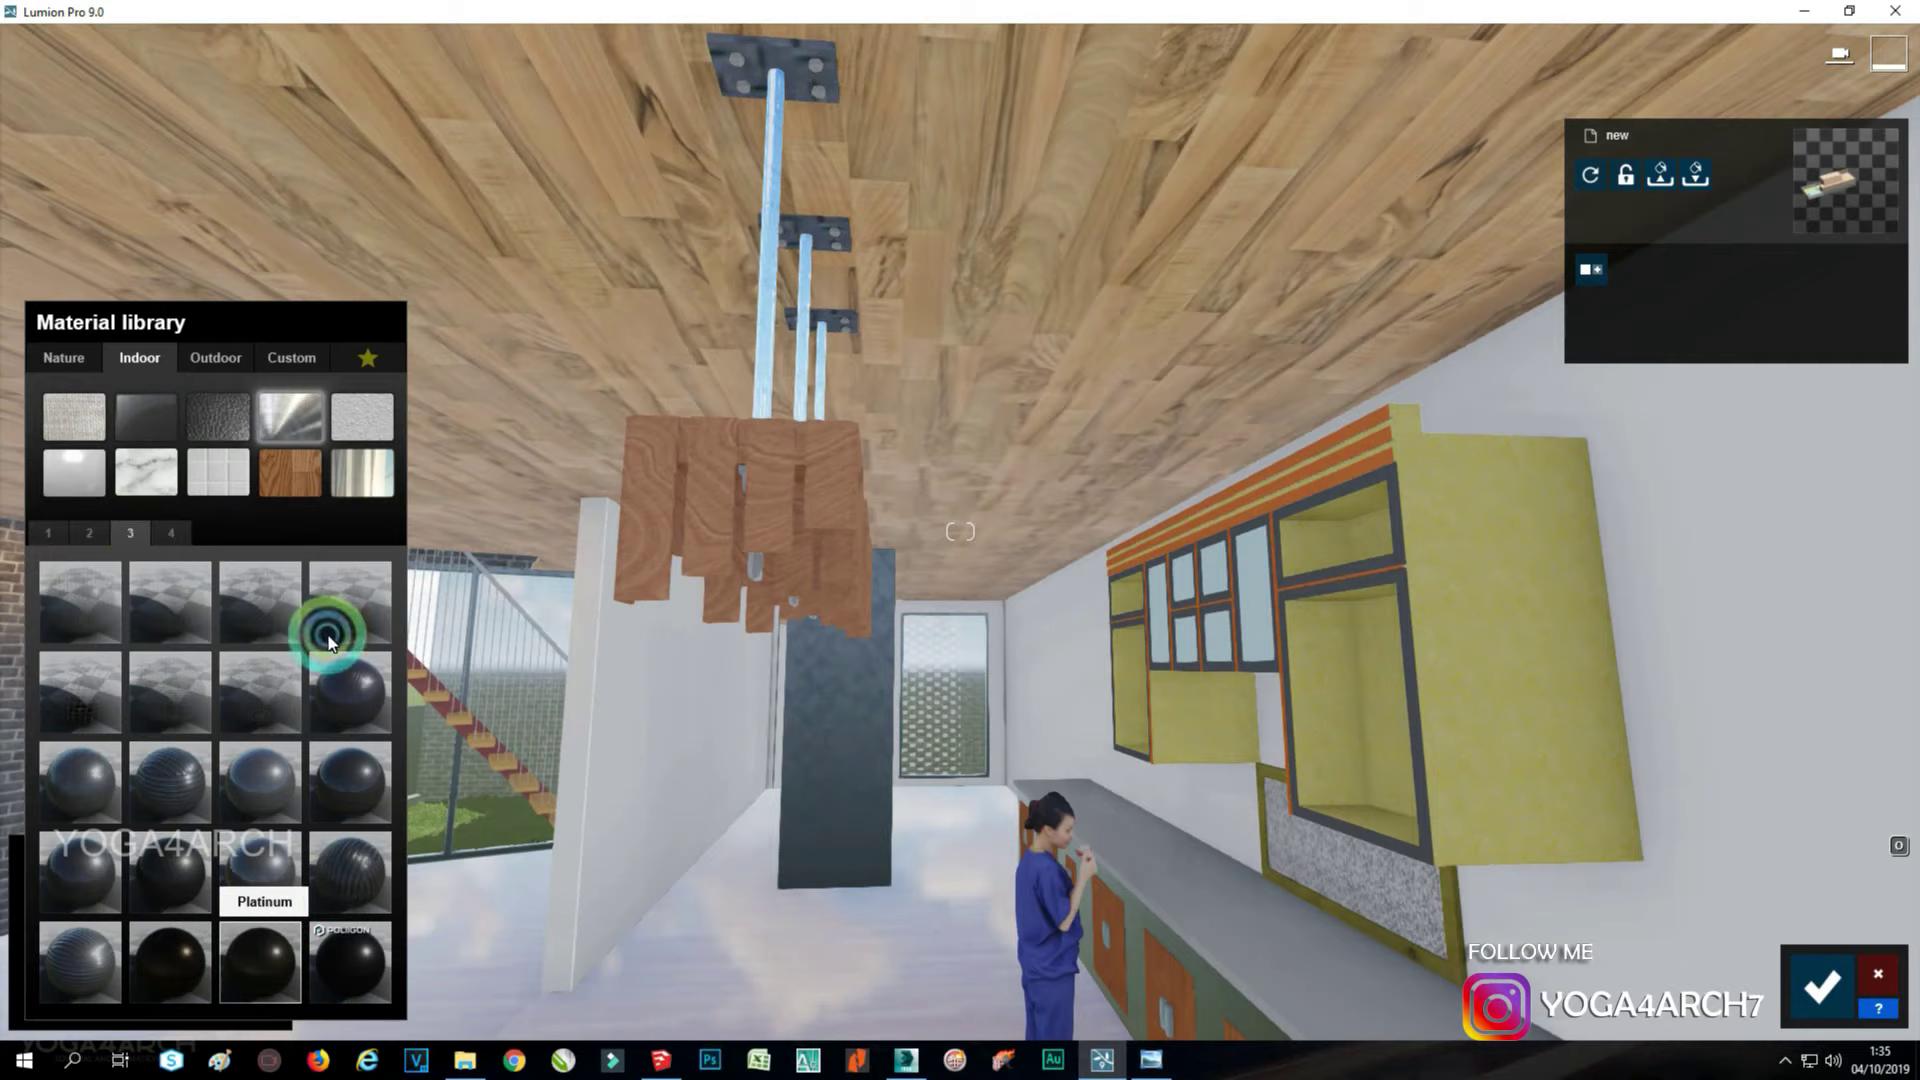
right_click_drag(705, 645, 706, 645)
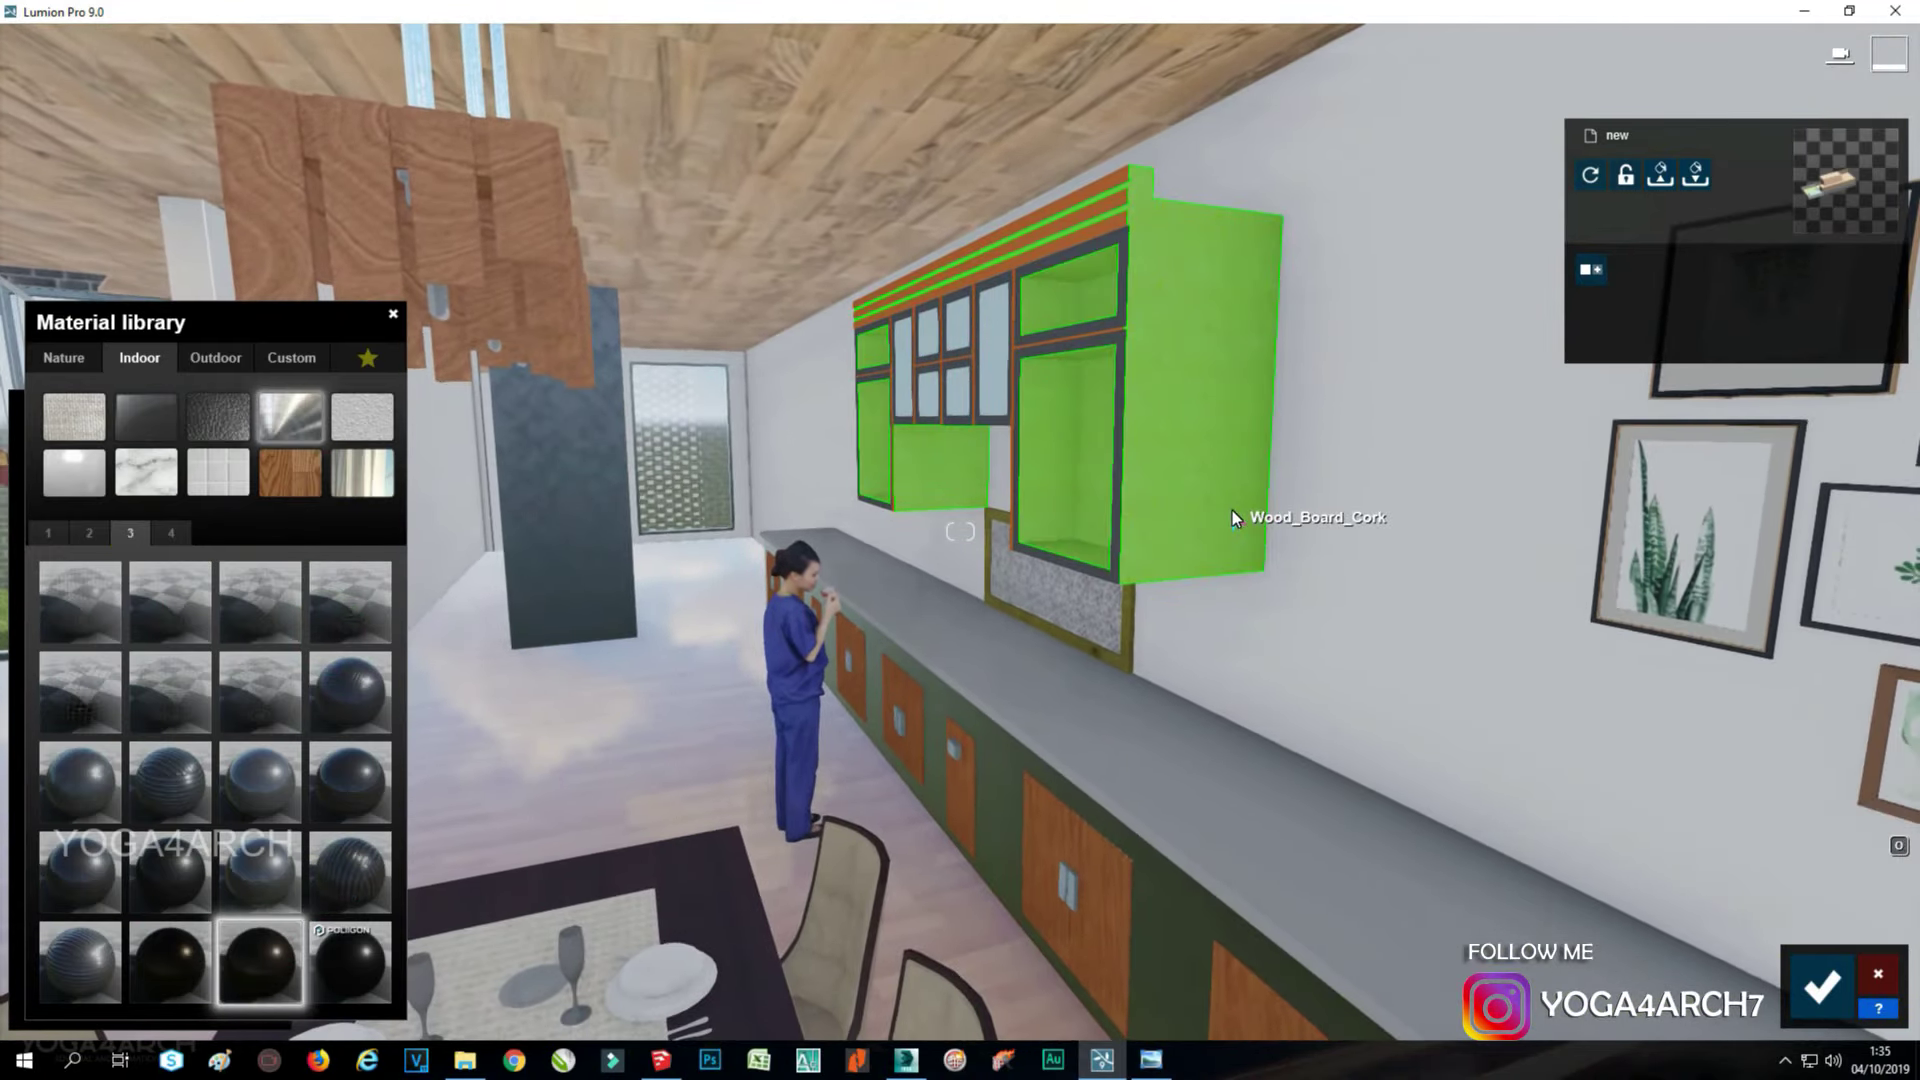
Give the wall cabinets the Standard material, pasting in their original copied texture.
left_click(1232, 517)
left_click(211, 514)
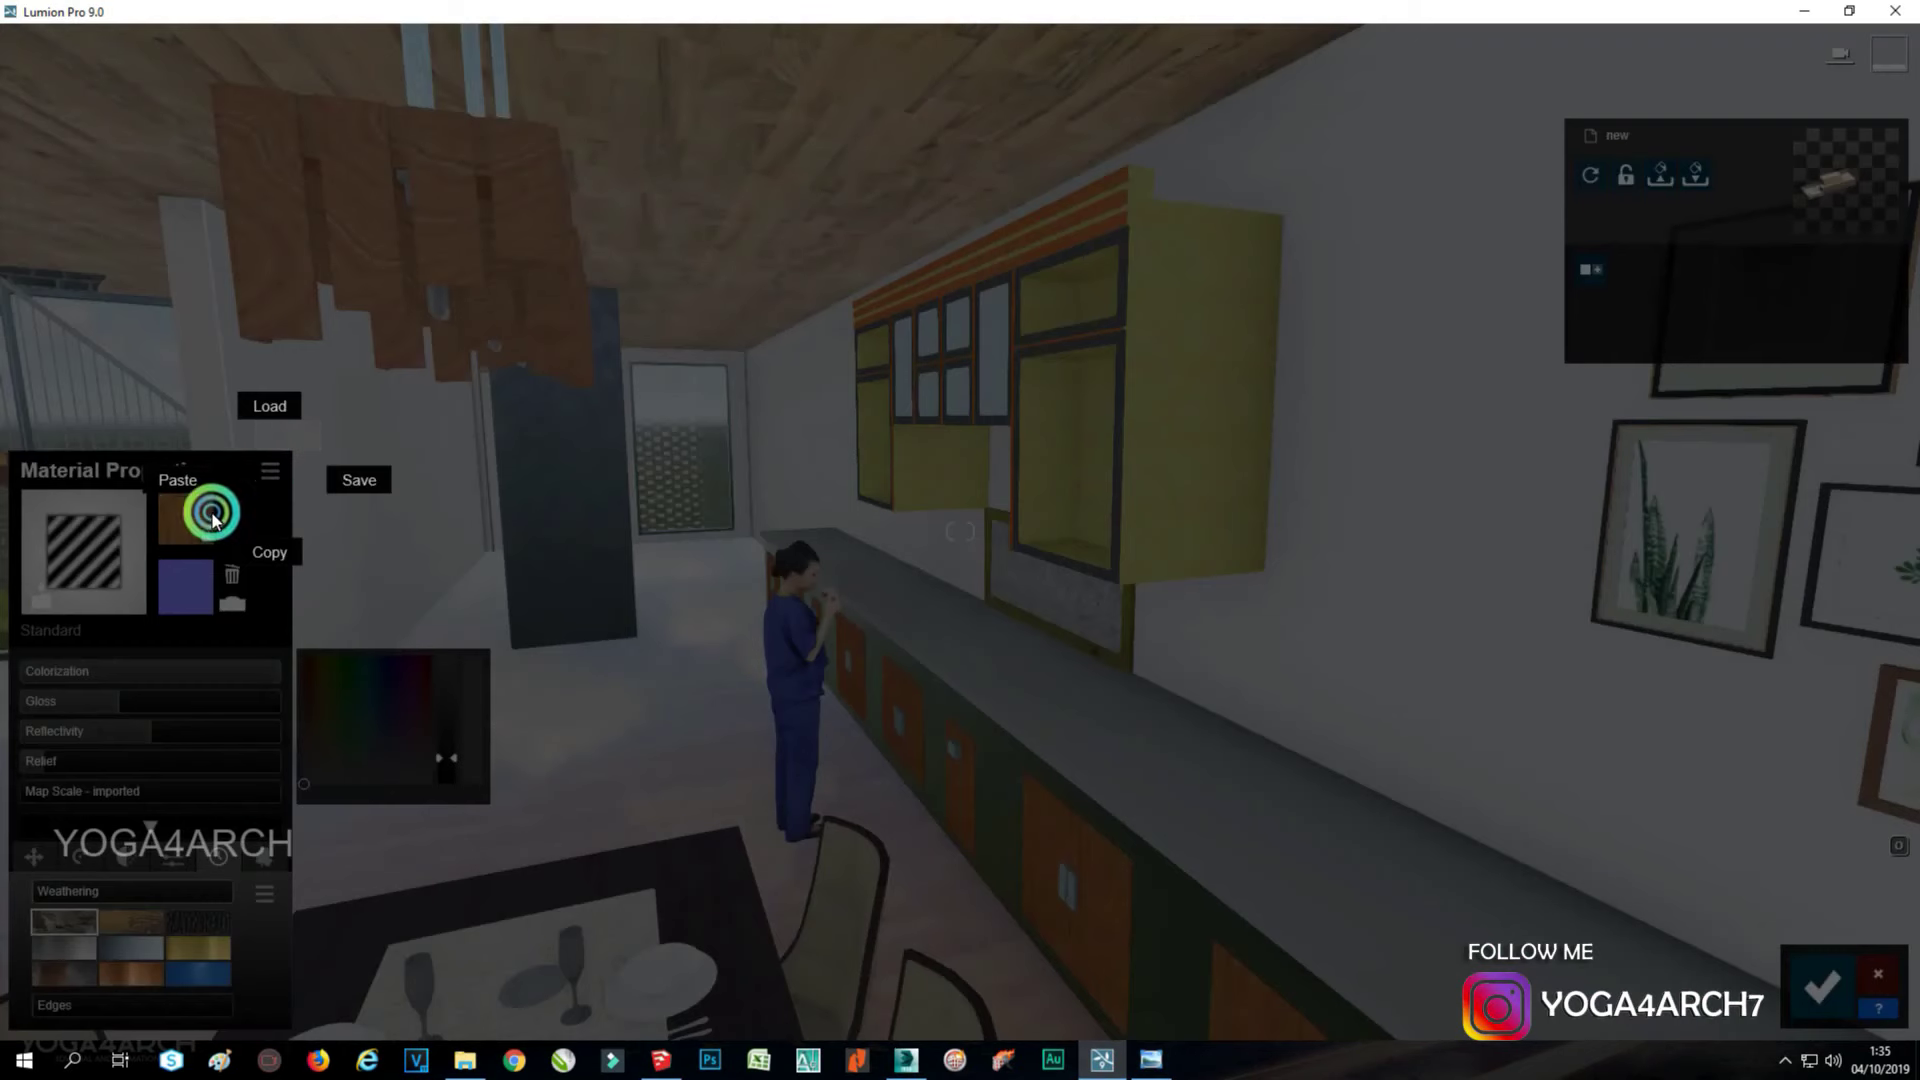
left_click(258, 561)
left_click(1255, 514)
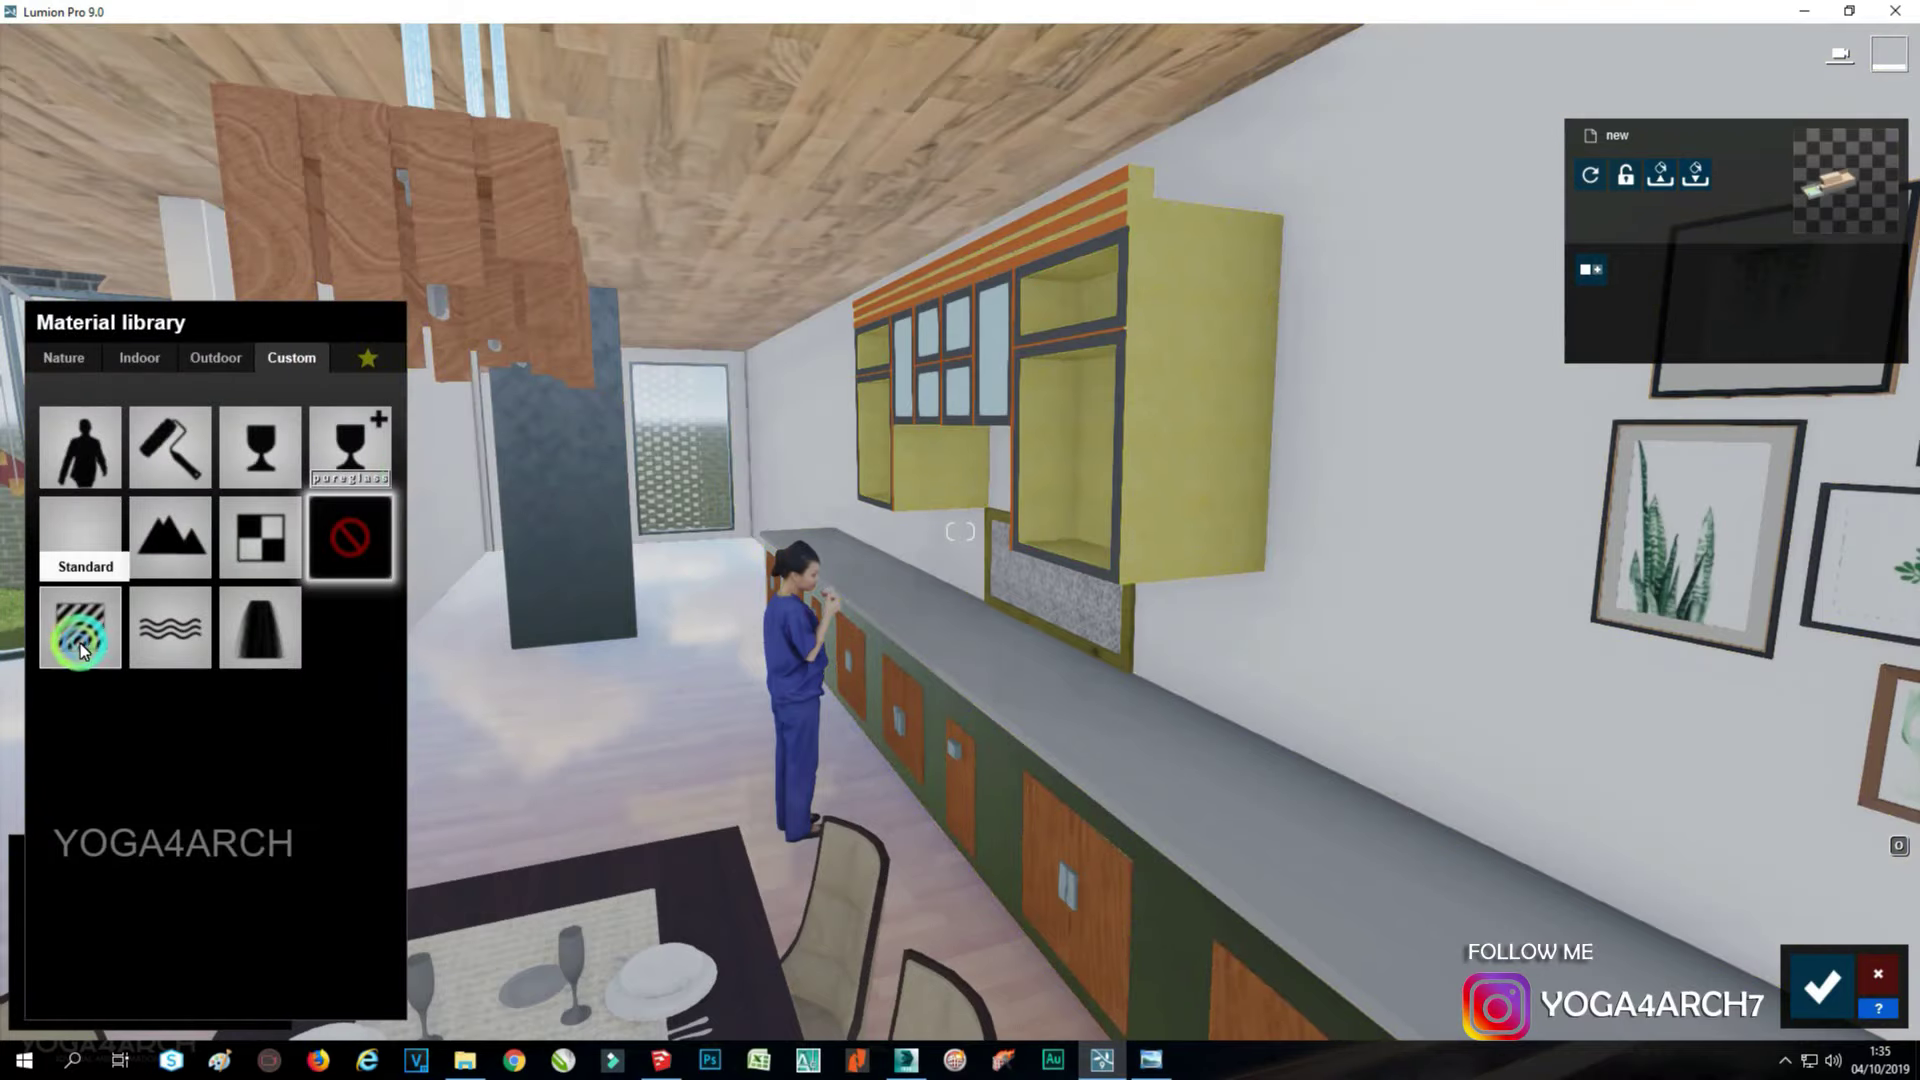
left_click(80, 530)
left_click(268, 480)
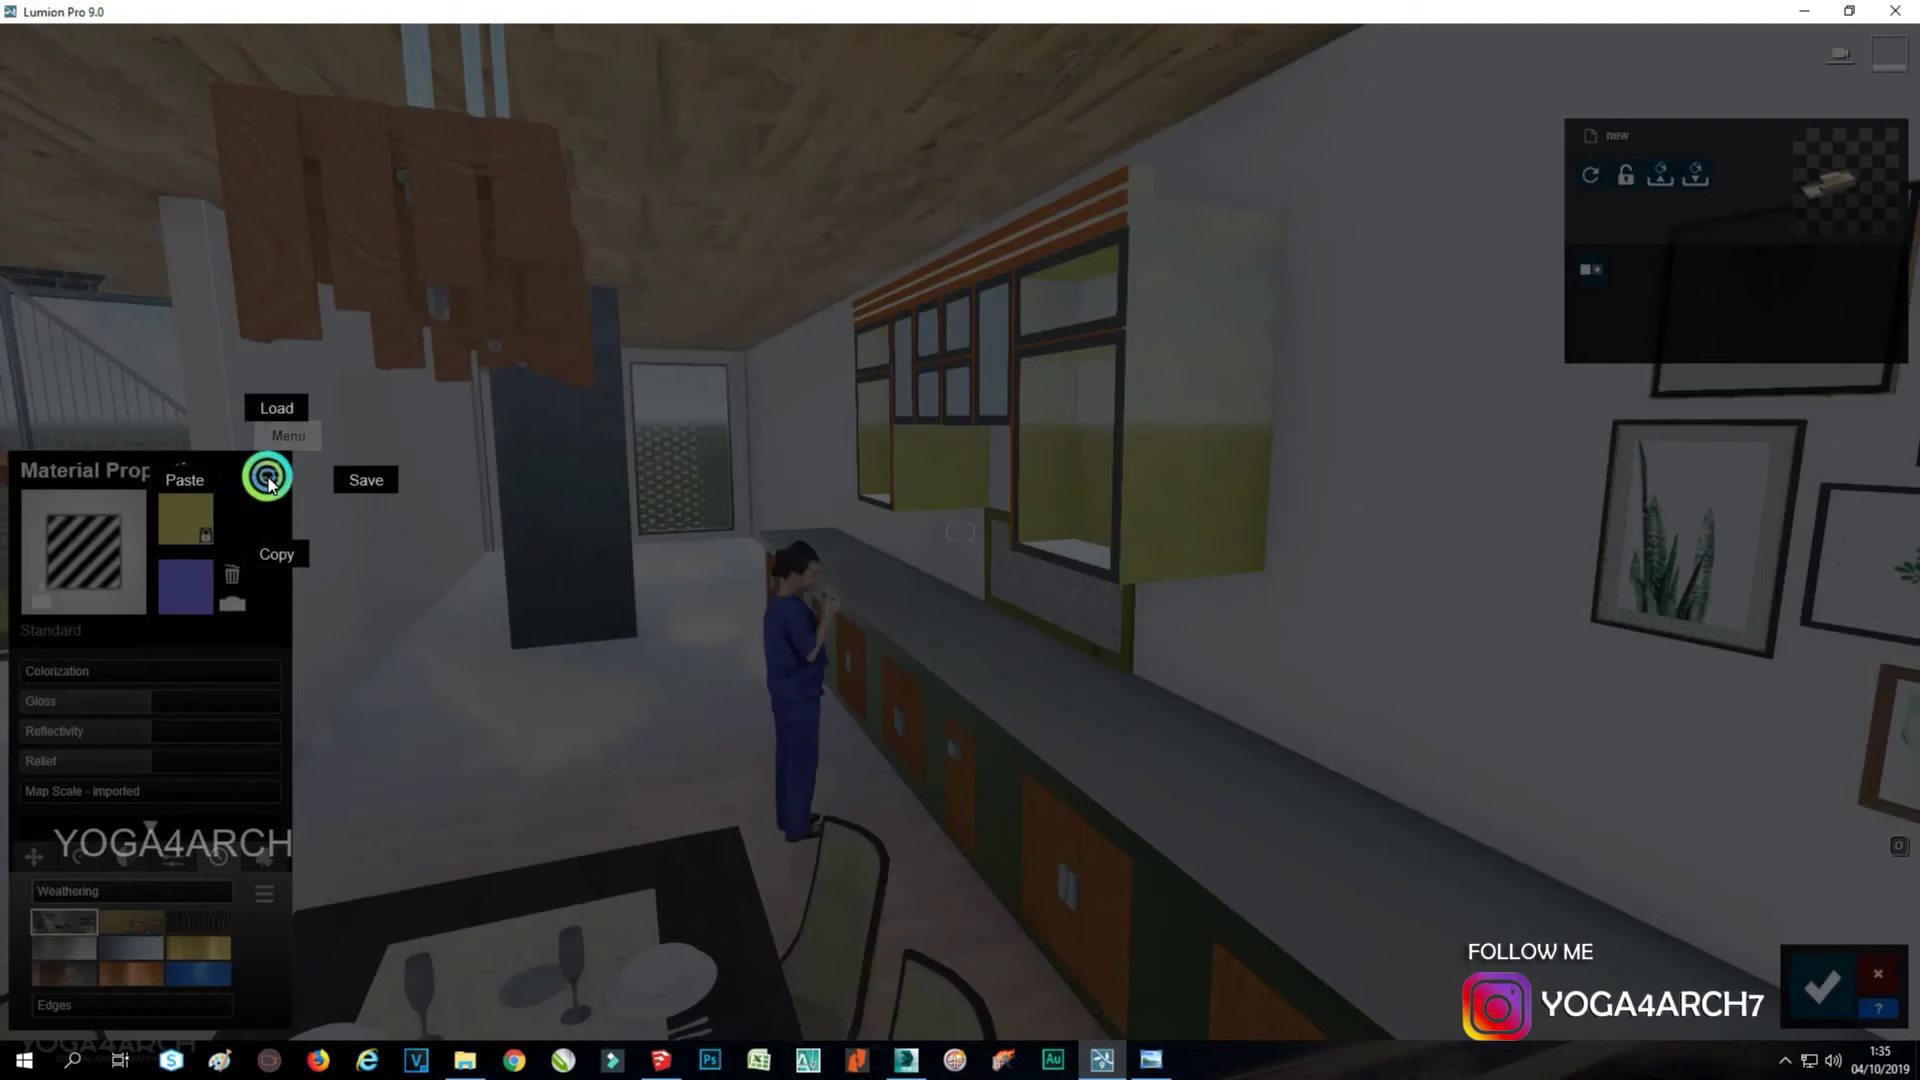
left_click(183, 485)
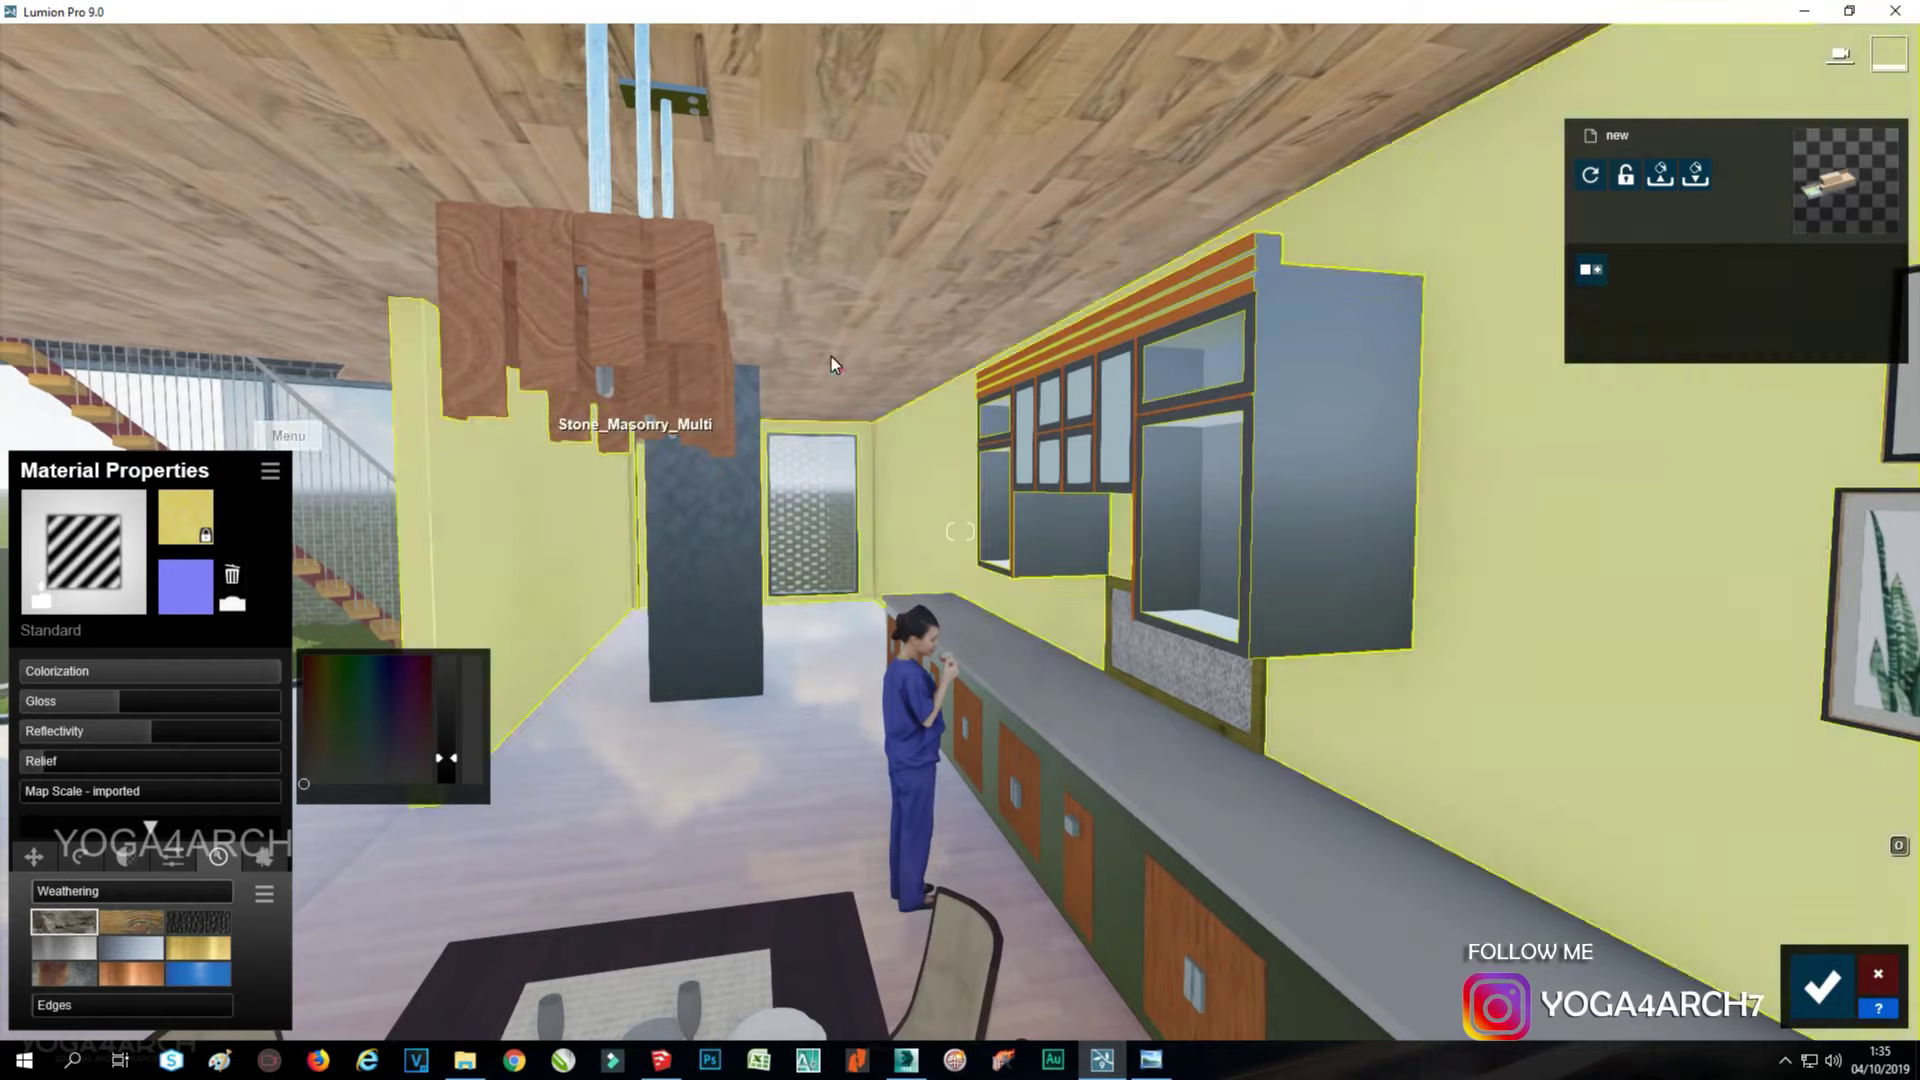
Give the cabinet trim the Standard material with the copied texture and accept the material changes.
left_click(831, 362)
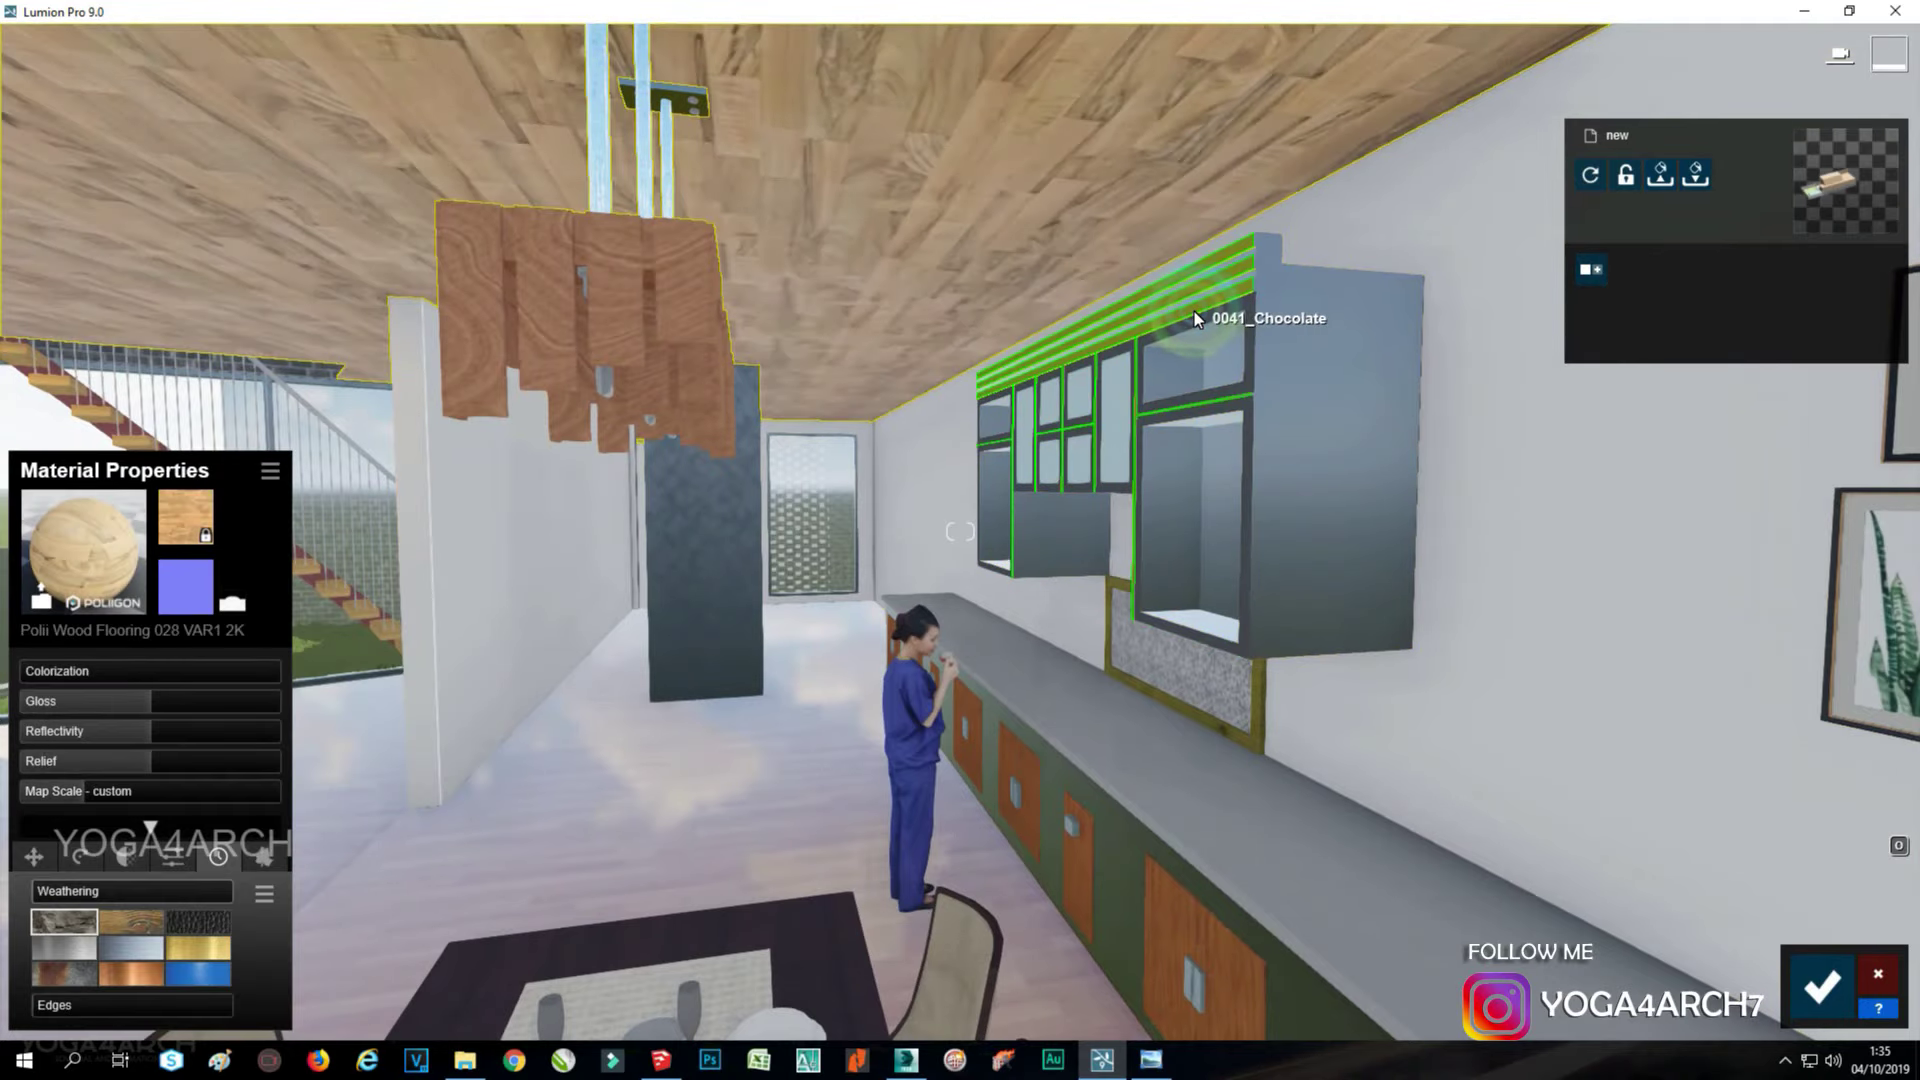
left_click(1195, 318)
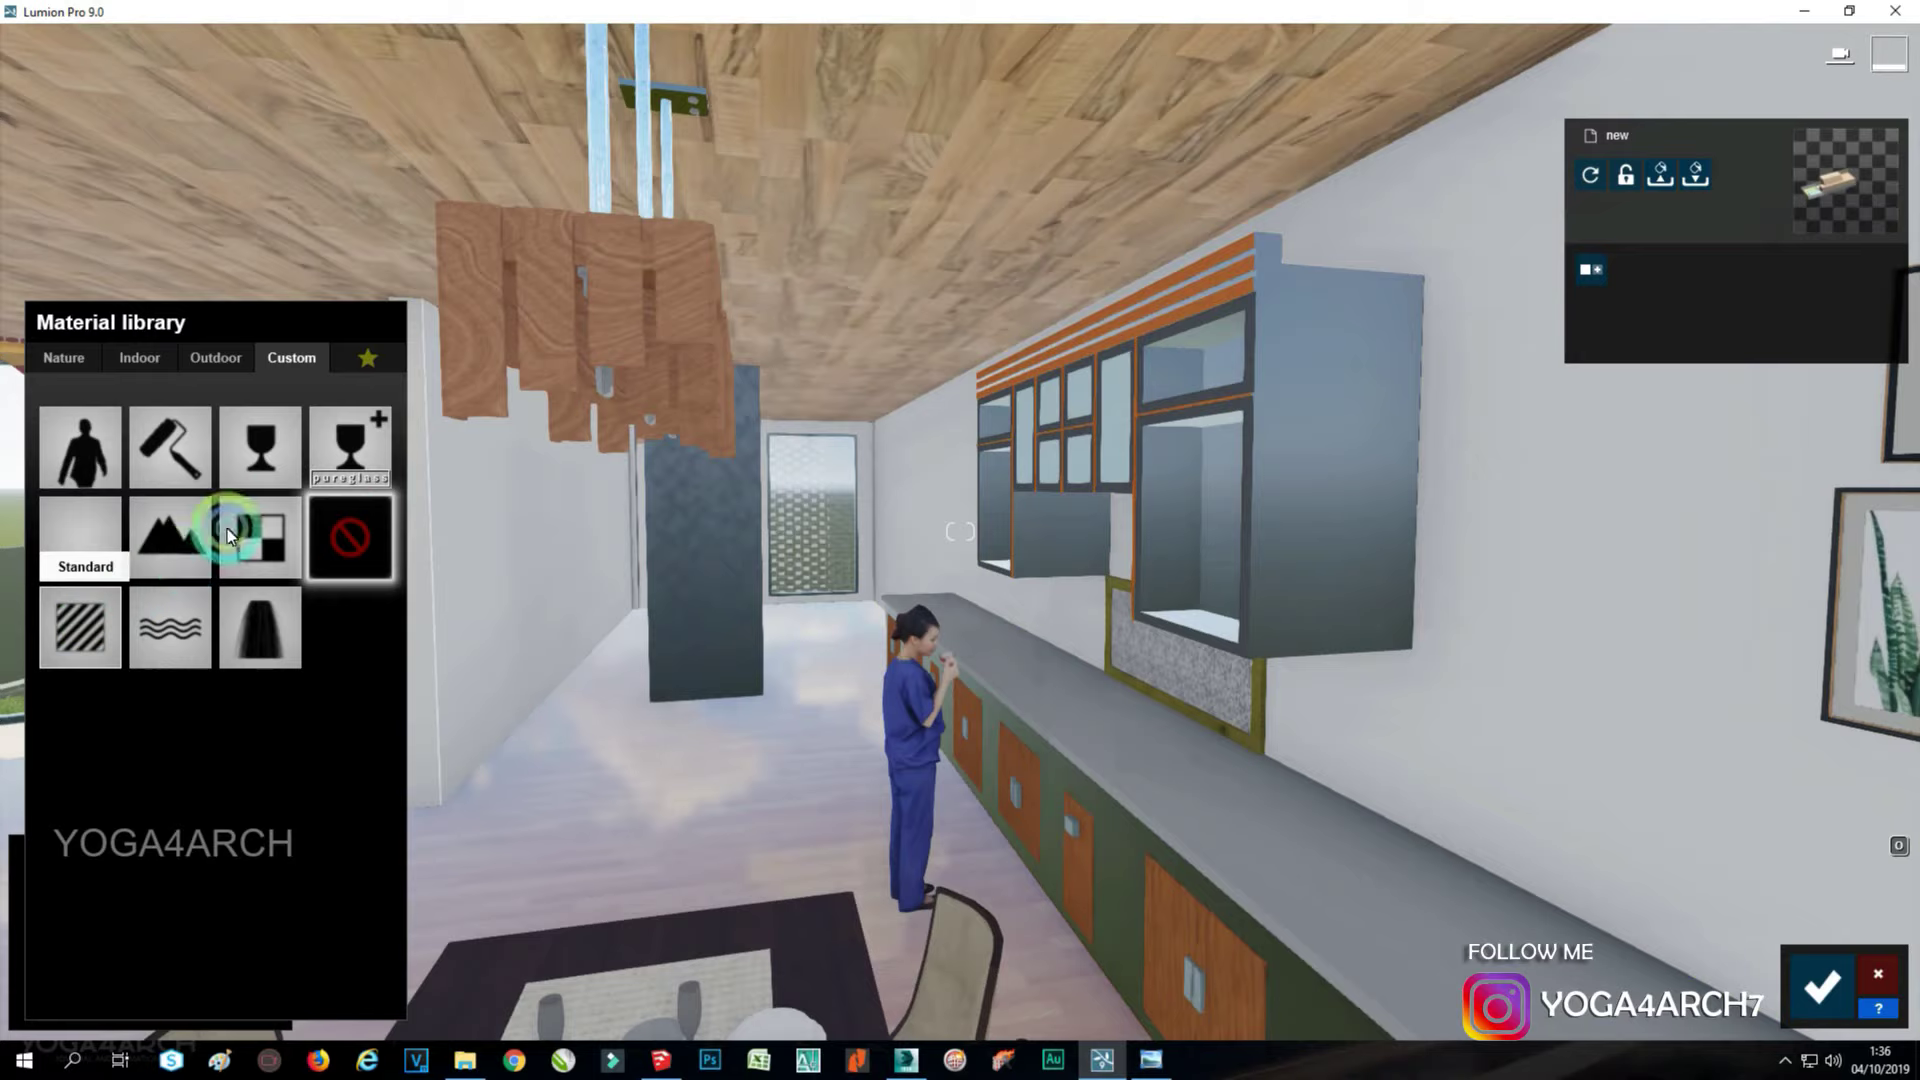
left_click(80, 625)
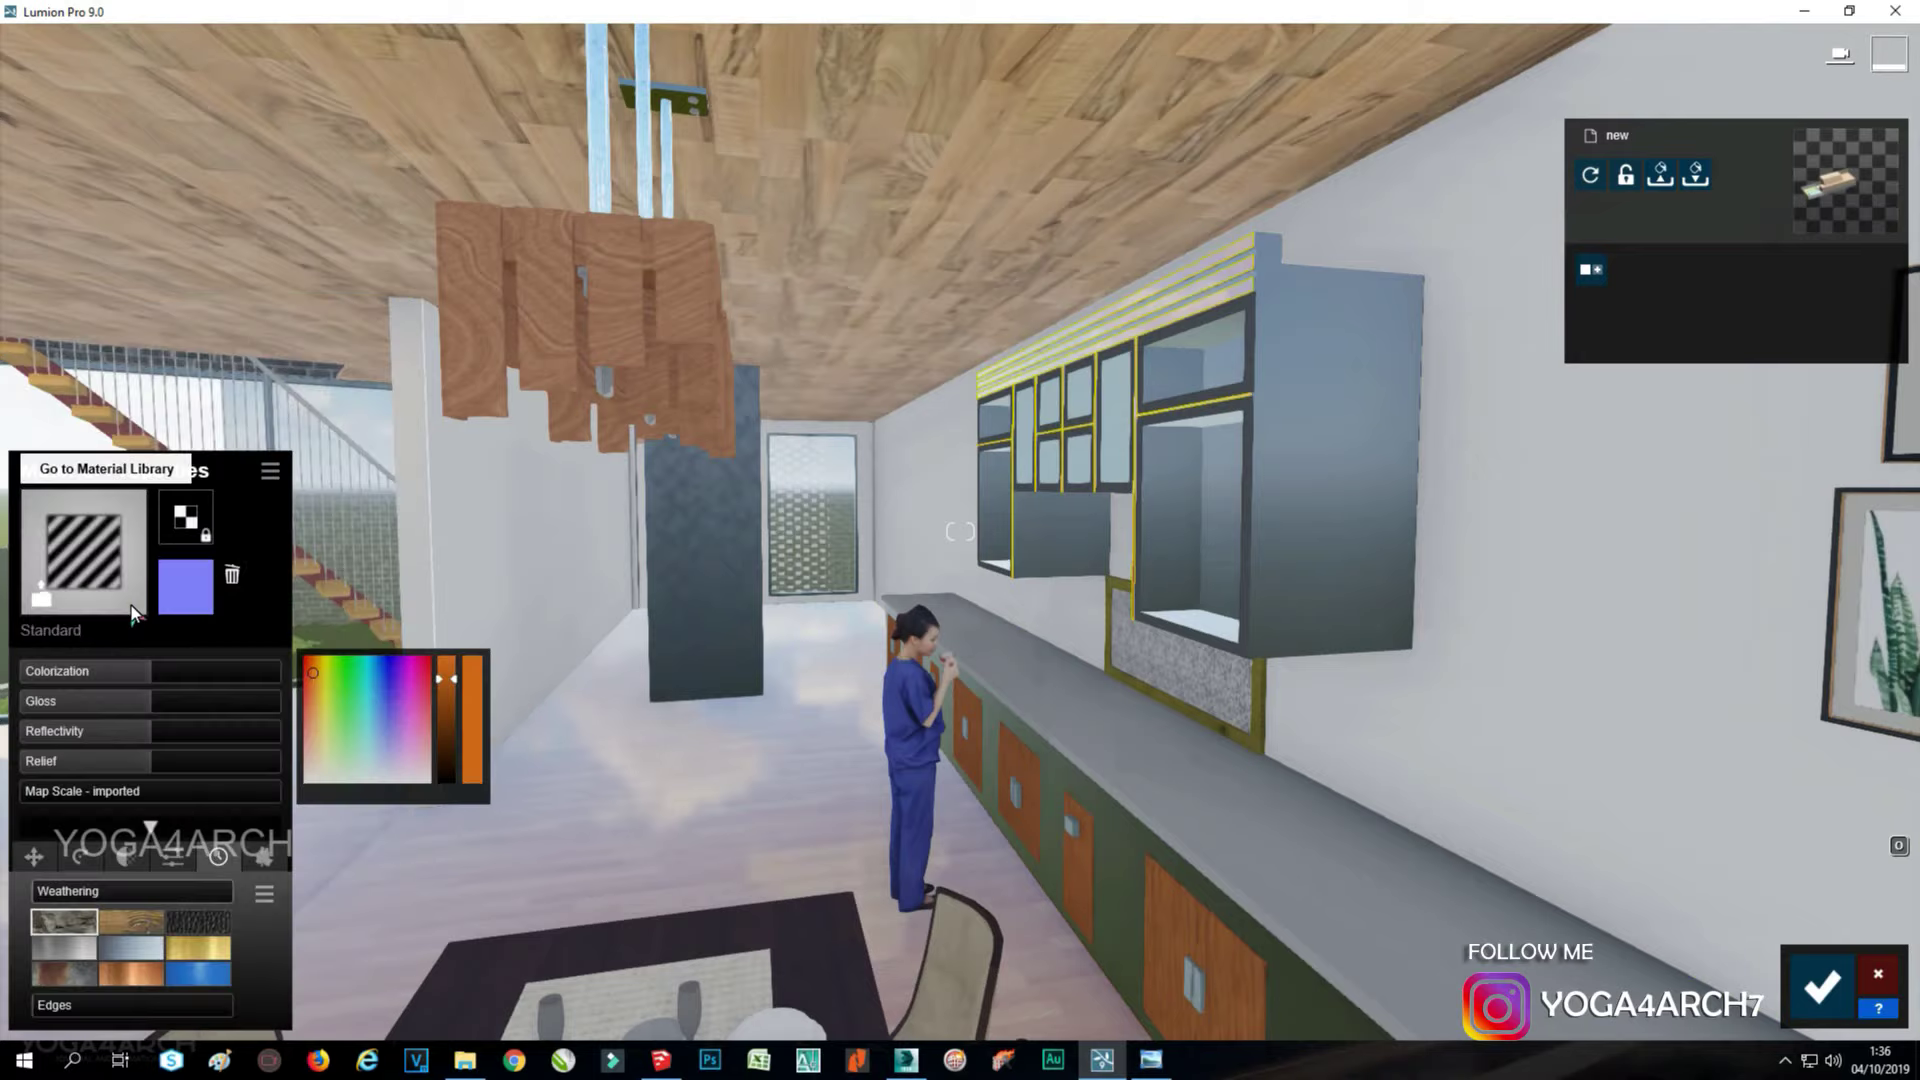
left_click(268, 473)
left_click(182, 478)
key("s")
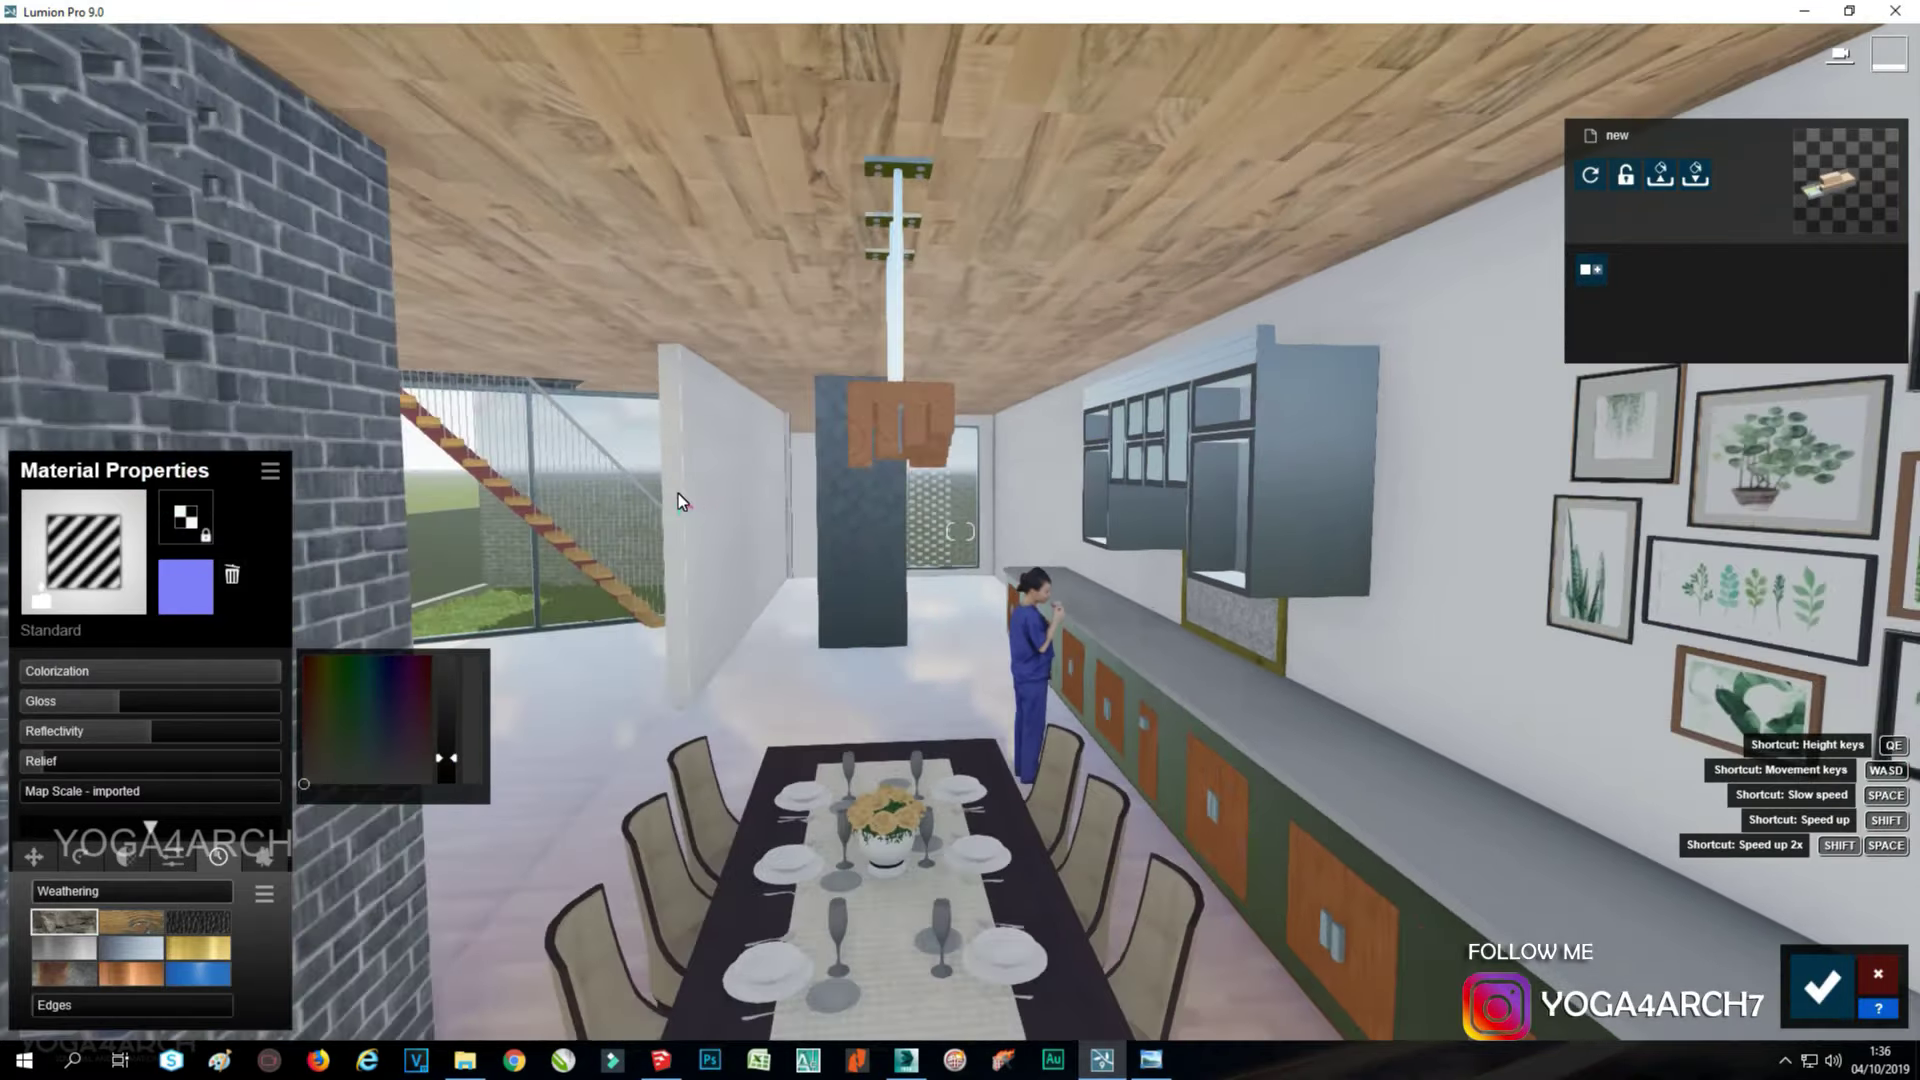
key("w")
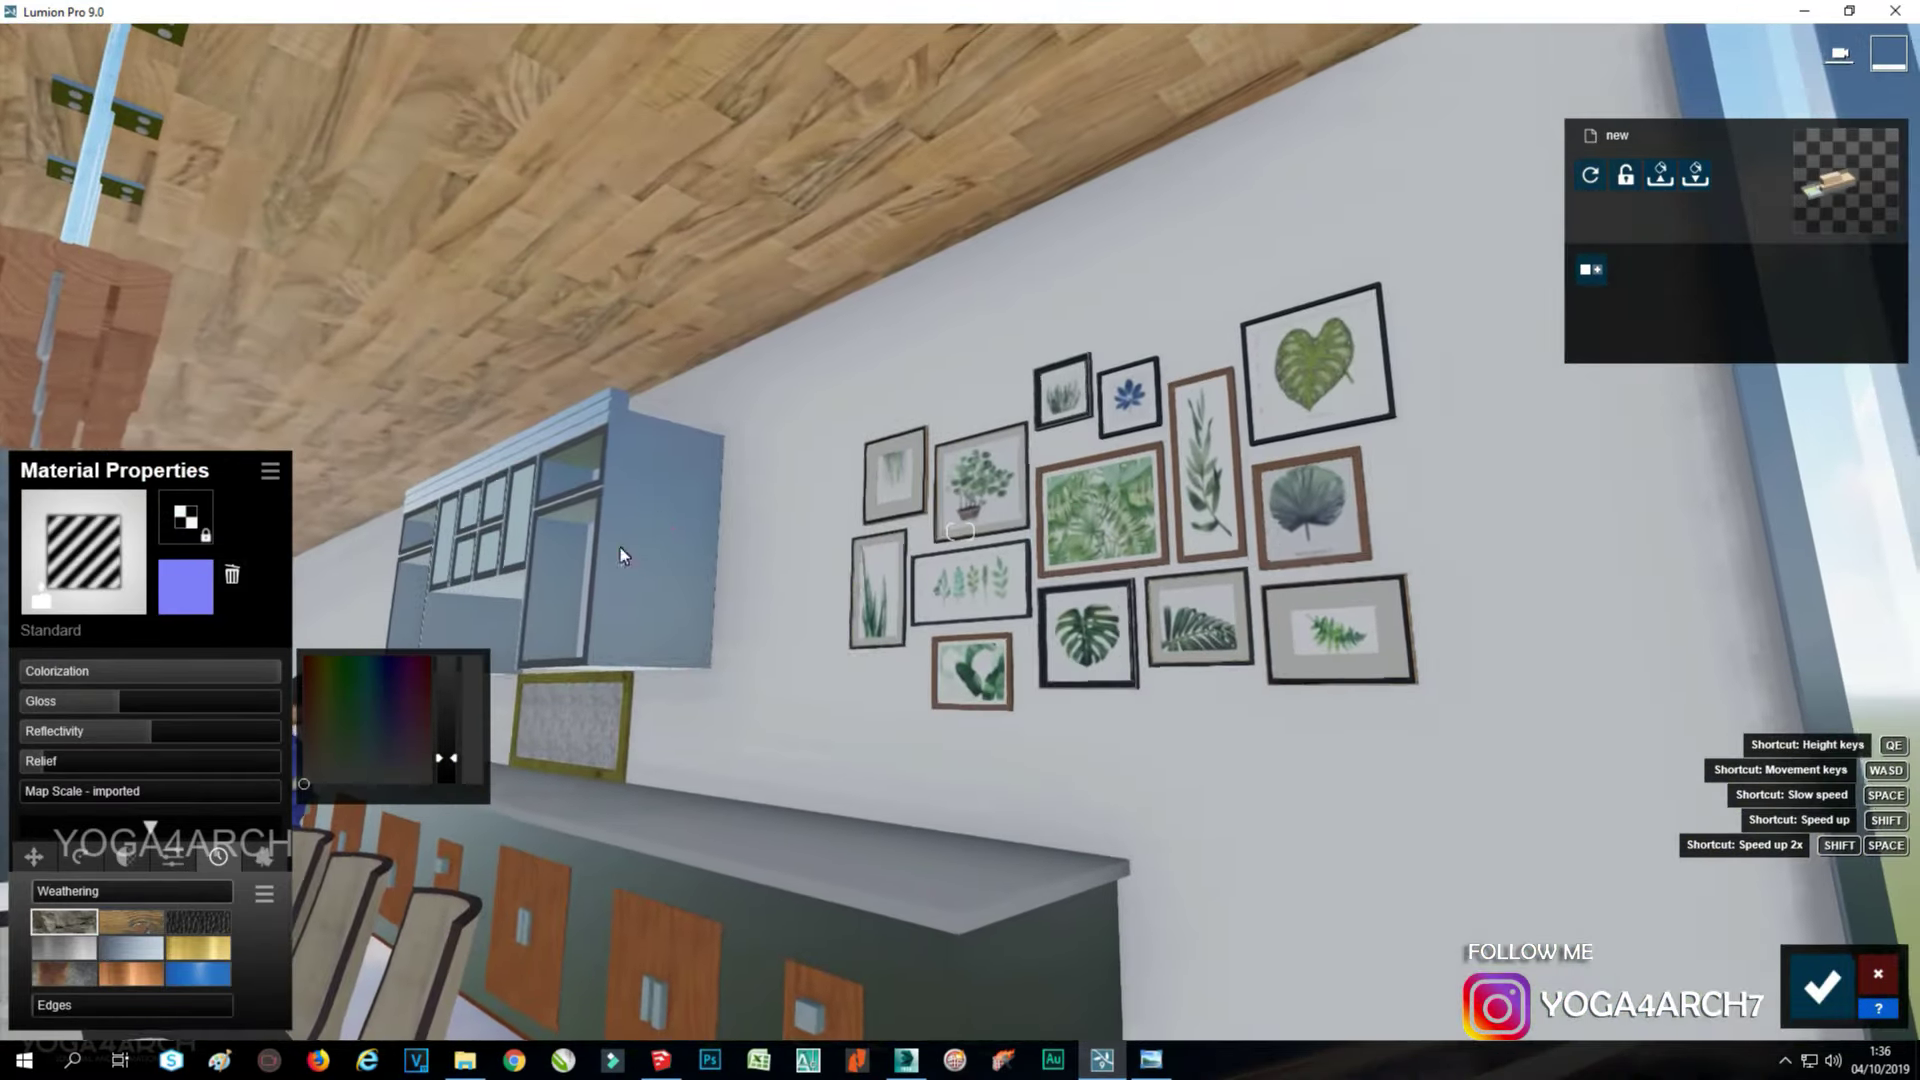
left_click(1822, 987)
Place narrow-beam spotlights on the ceiling above the pictures and by the brick wall.
left_click(57, 893)
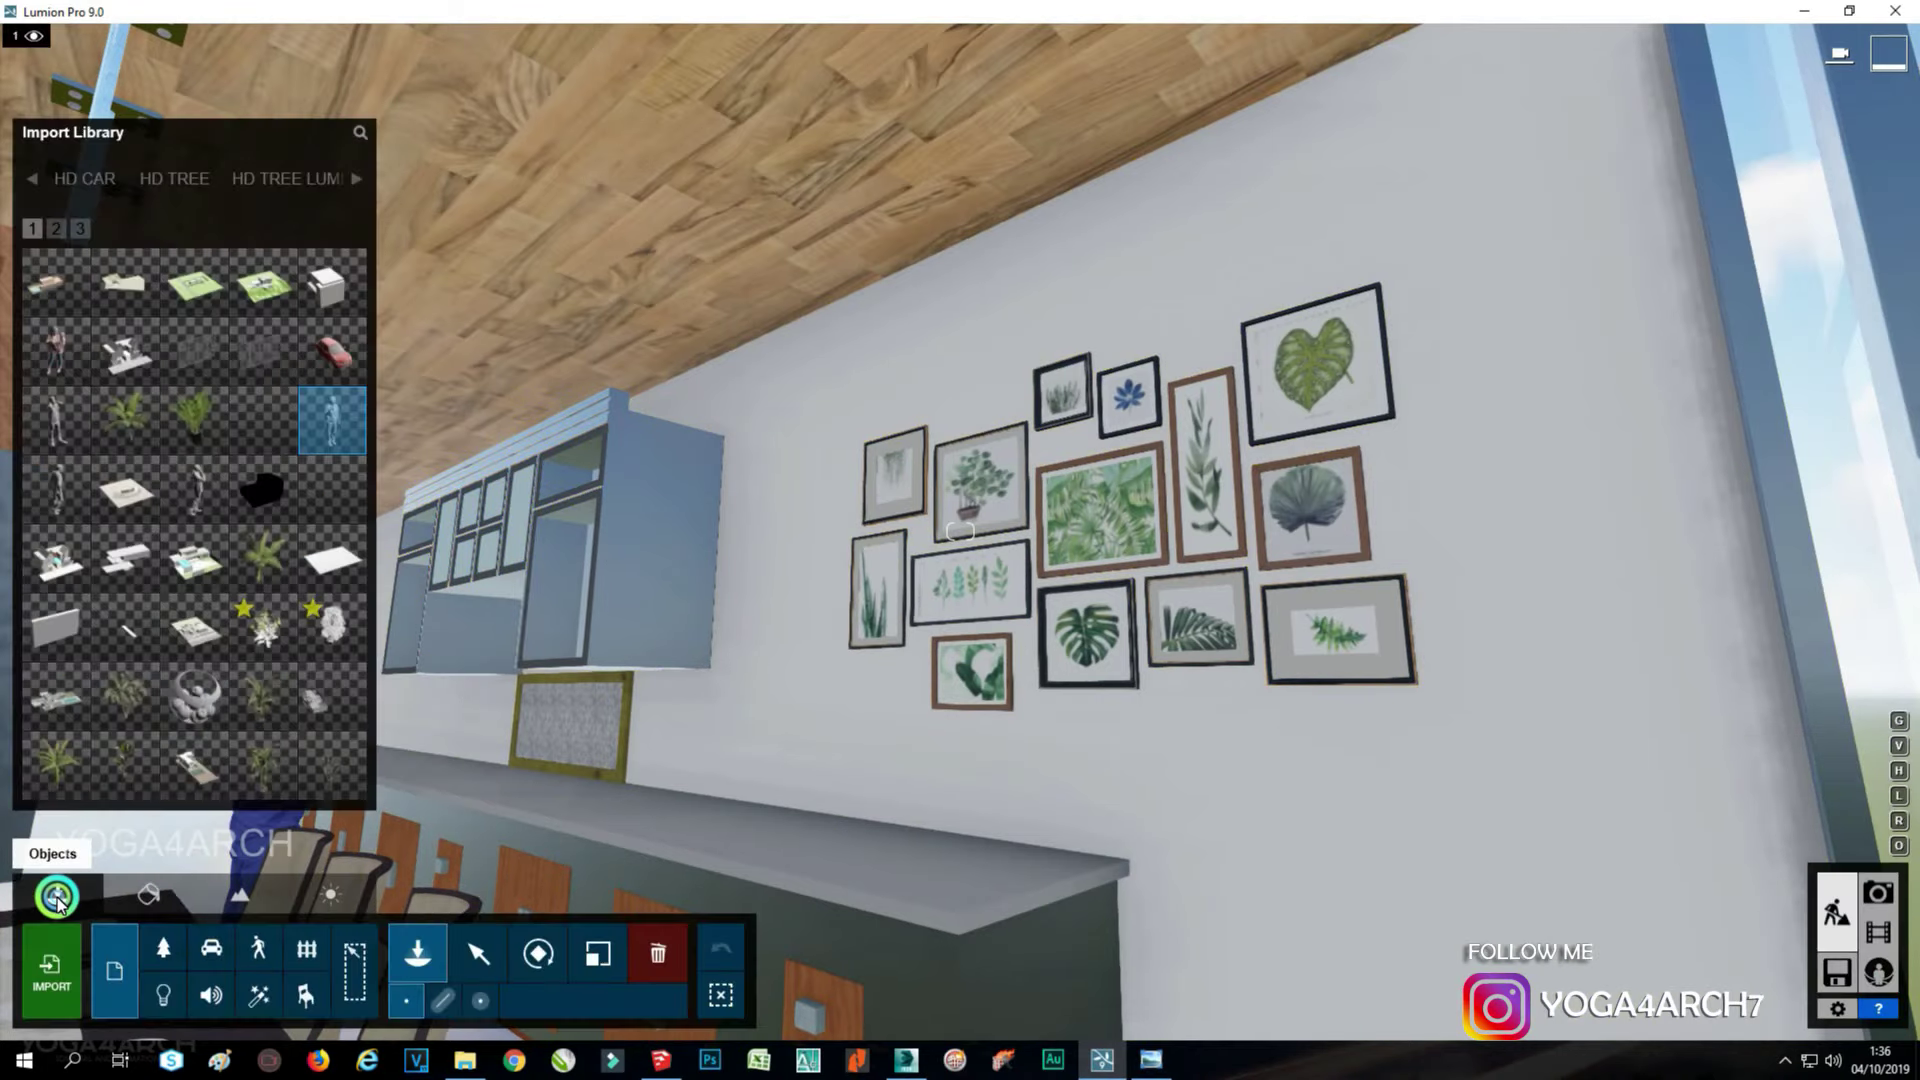
left_click(163, 995)
left_click(86, 179)
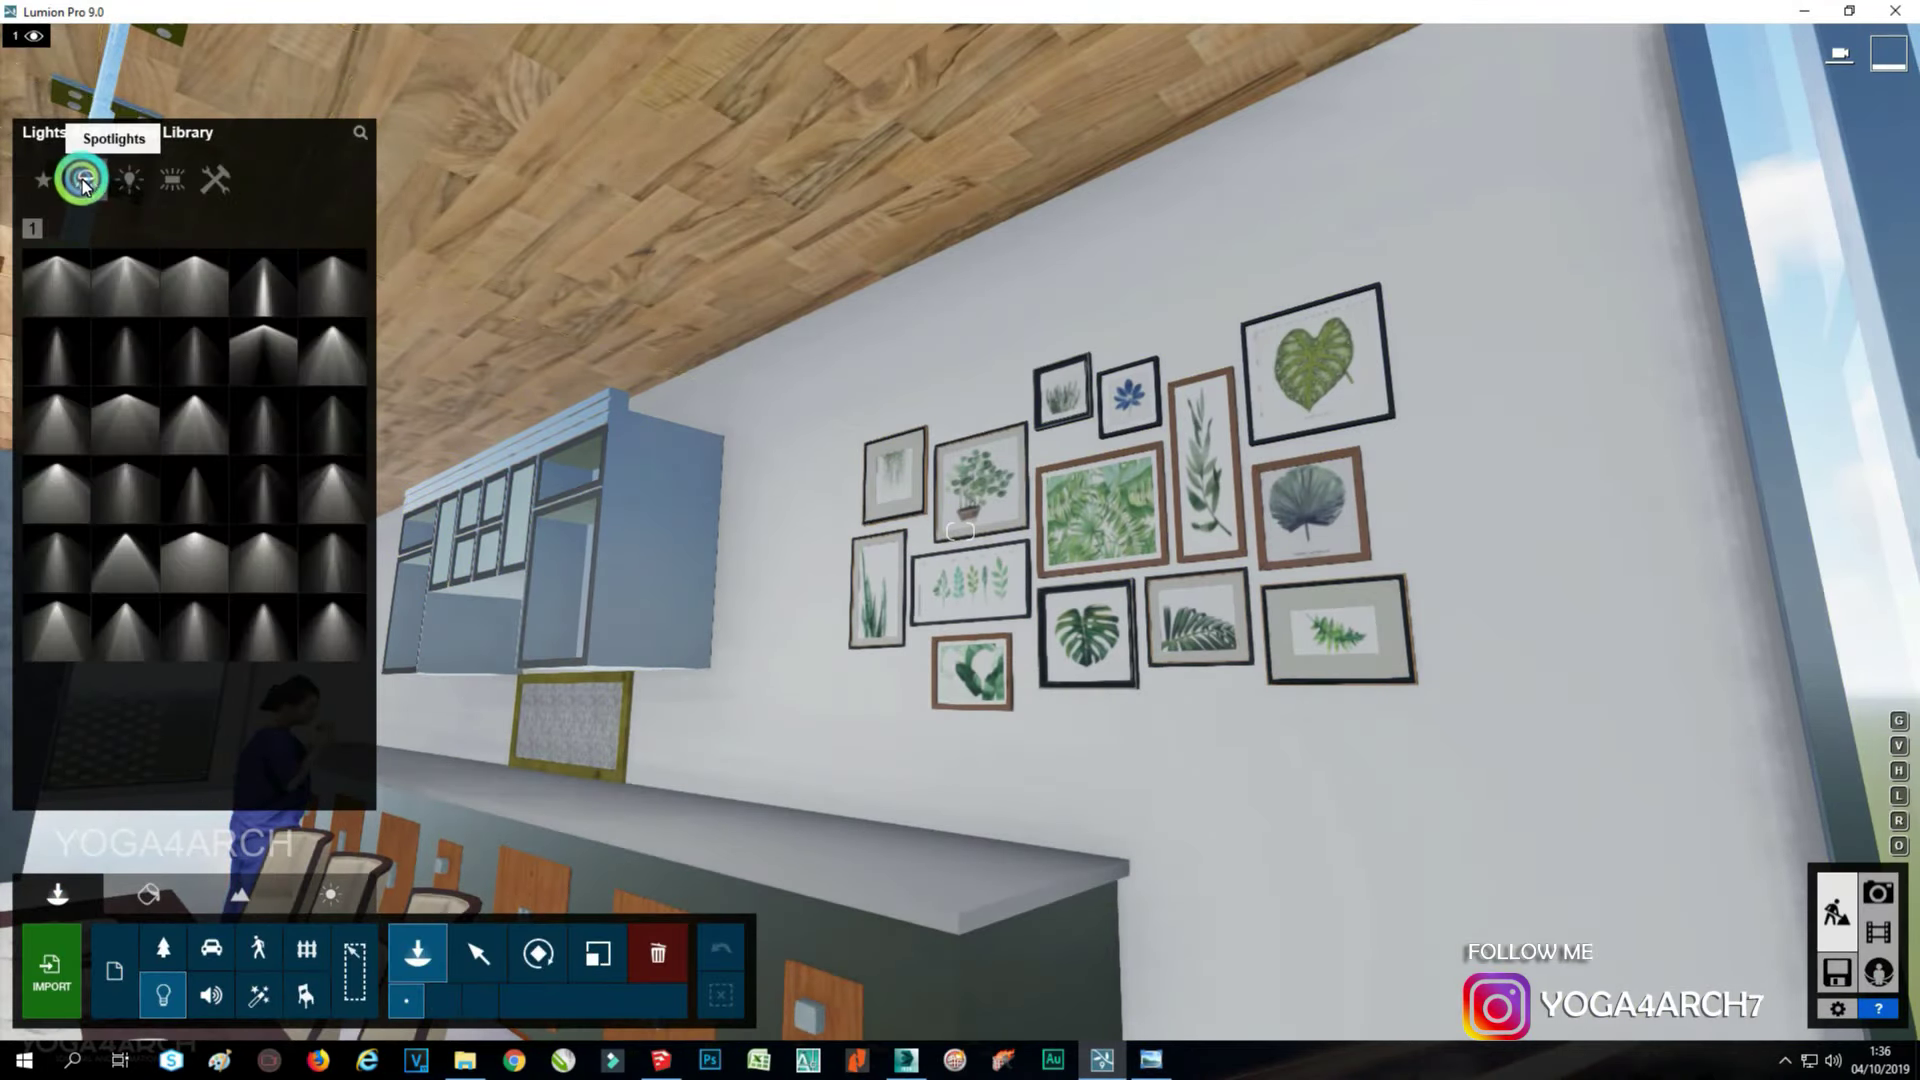
left_click(330, 415)
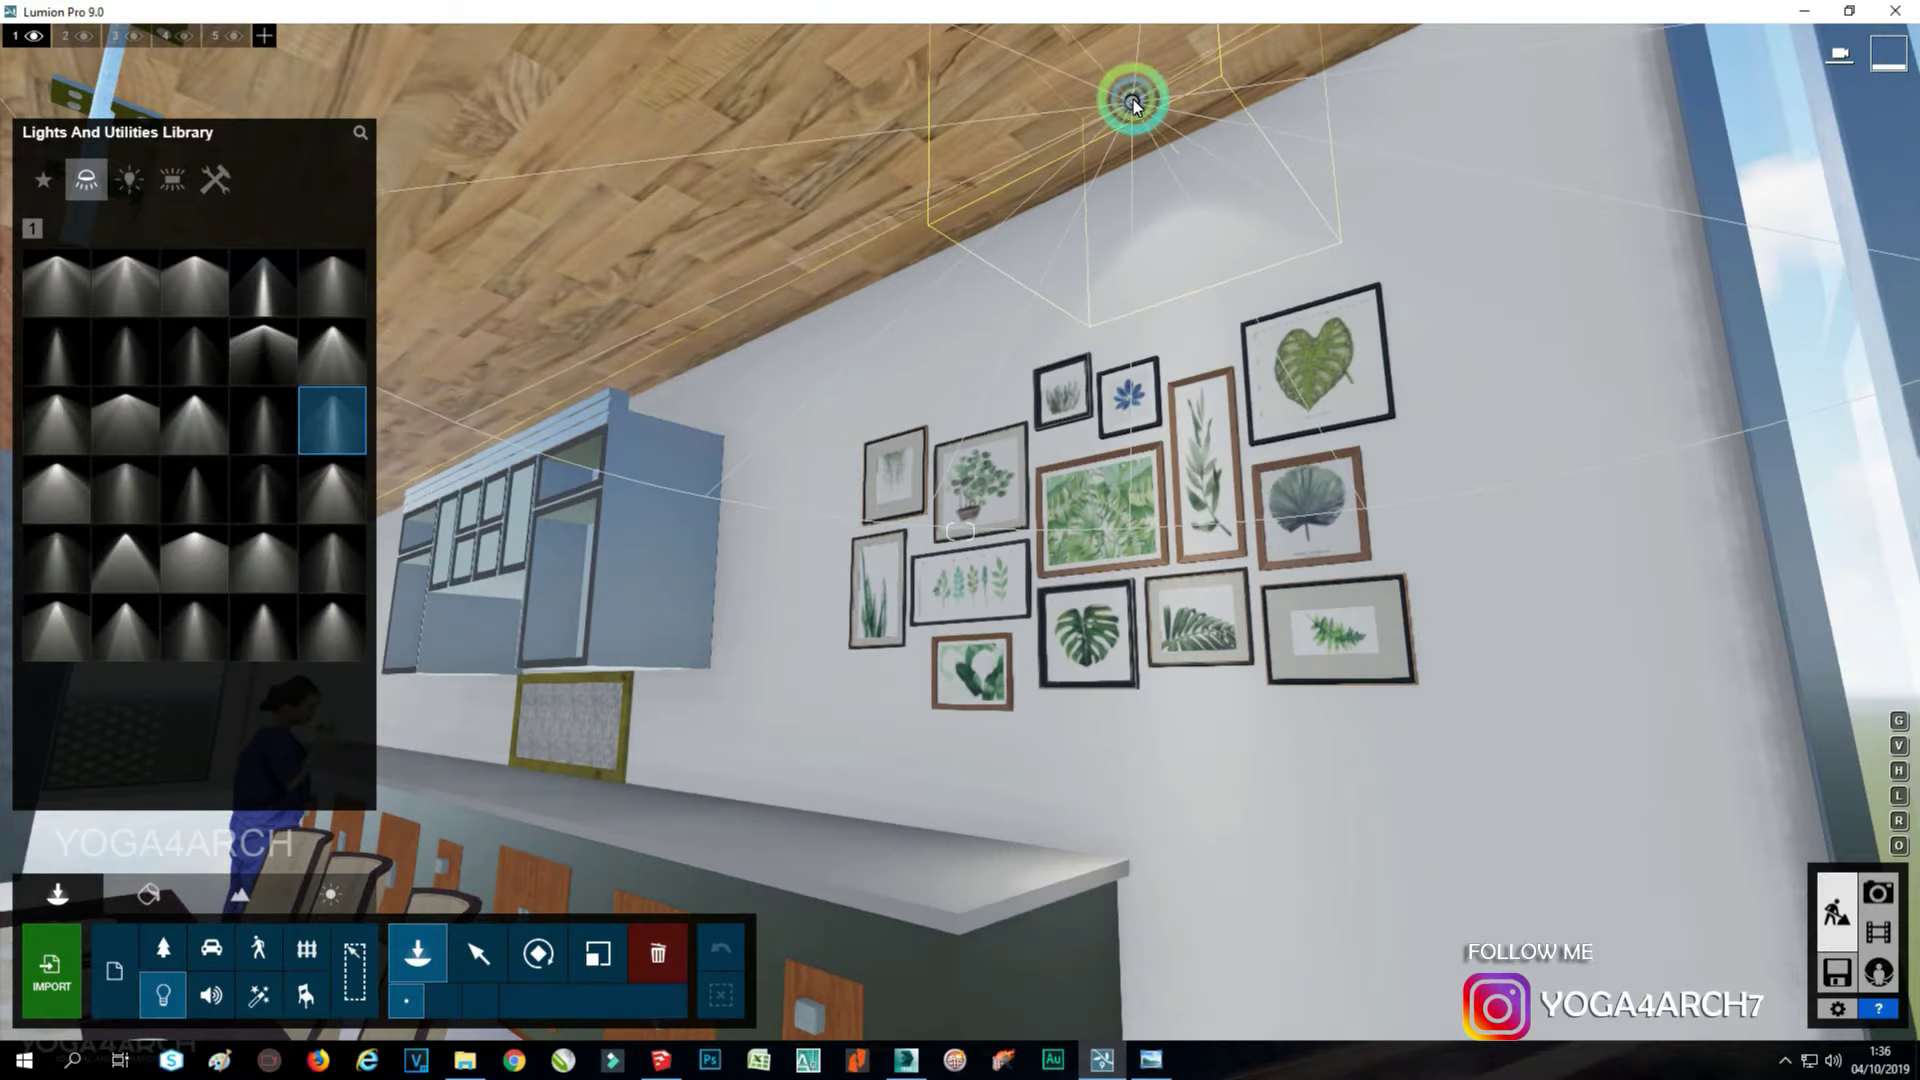
left_click(1058, 118)
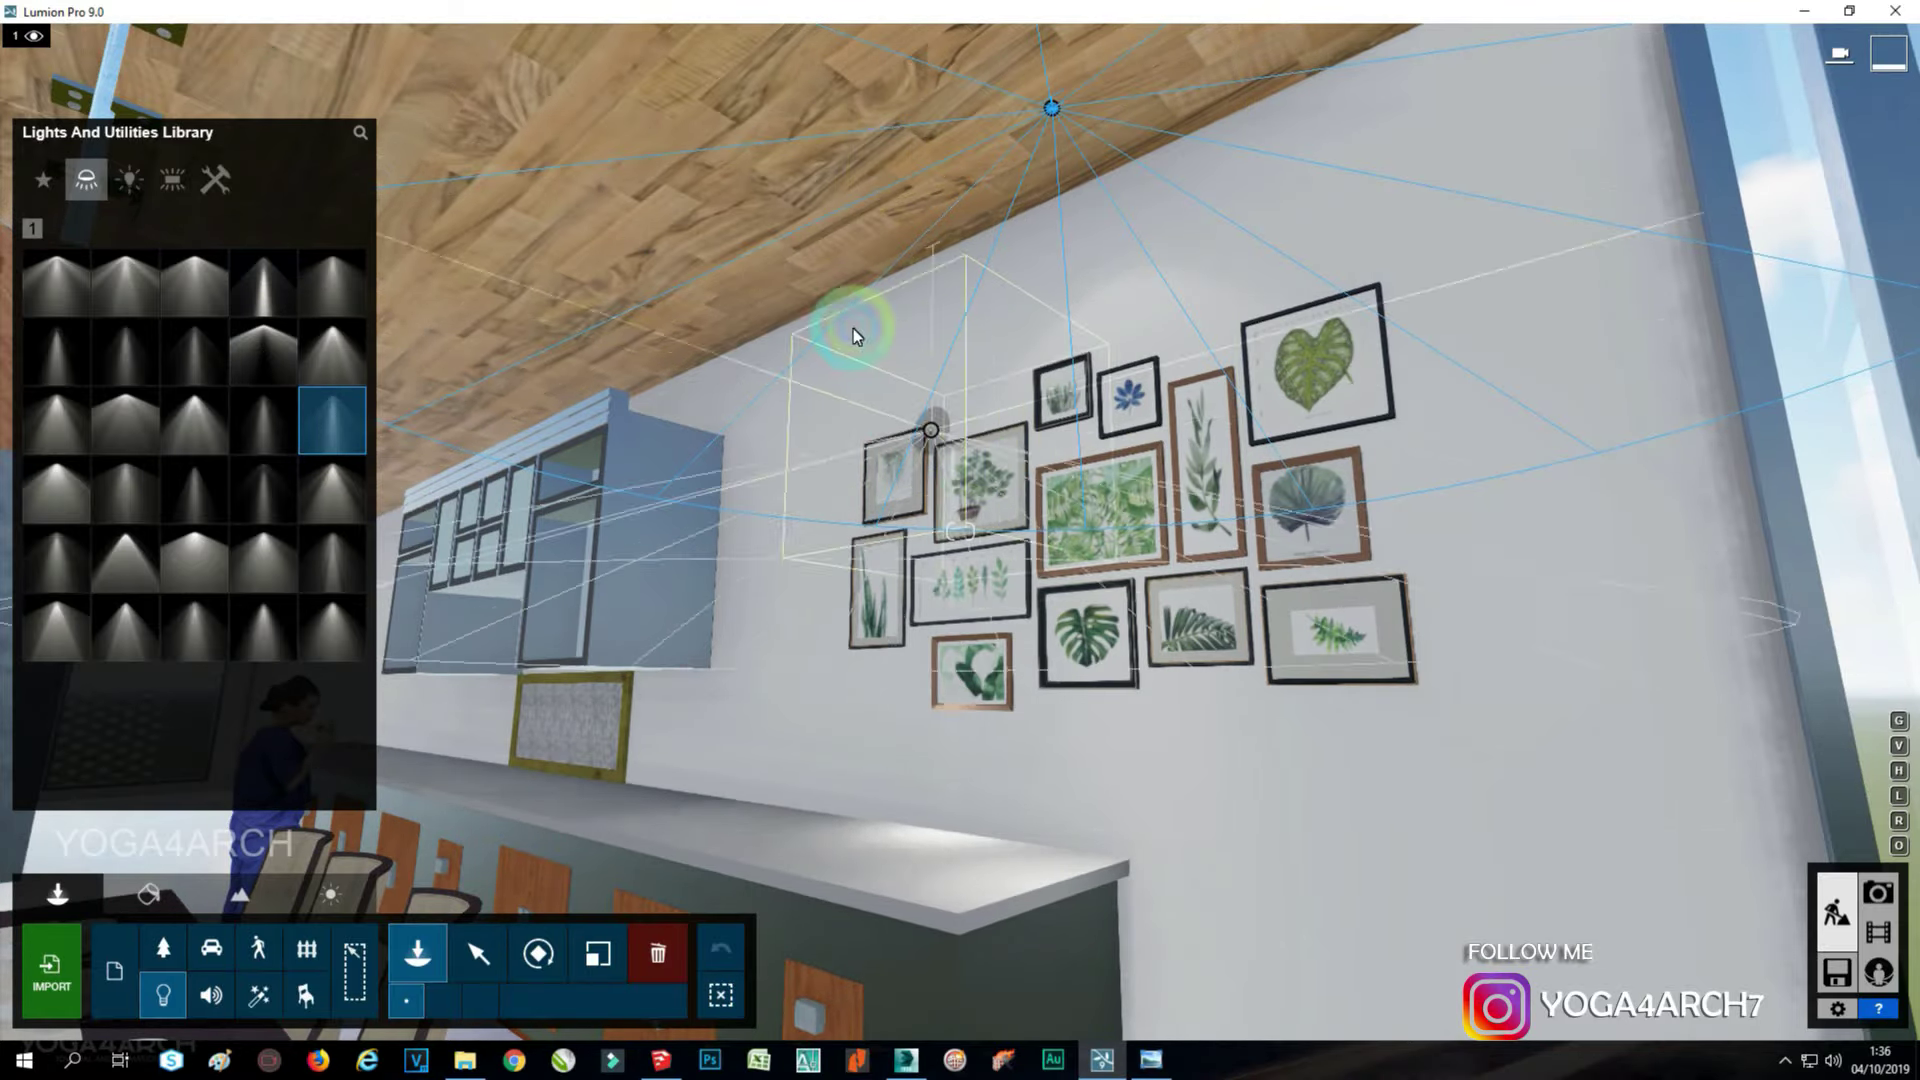
right_click_drag(638, 584, 668, 526)
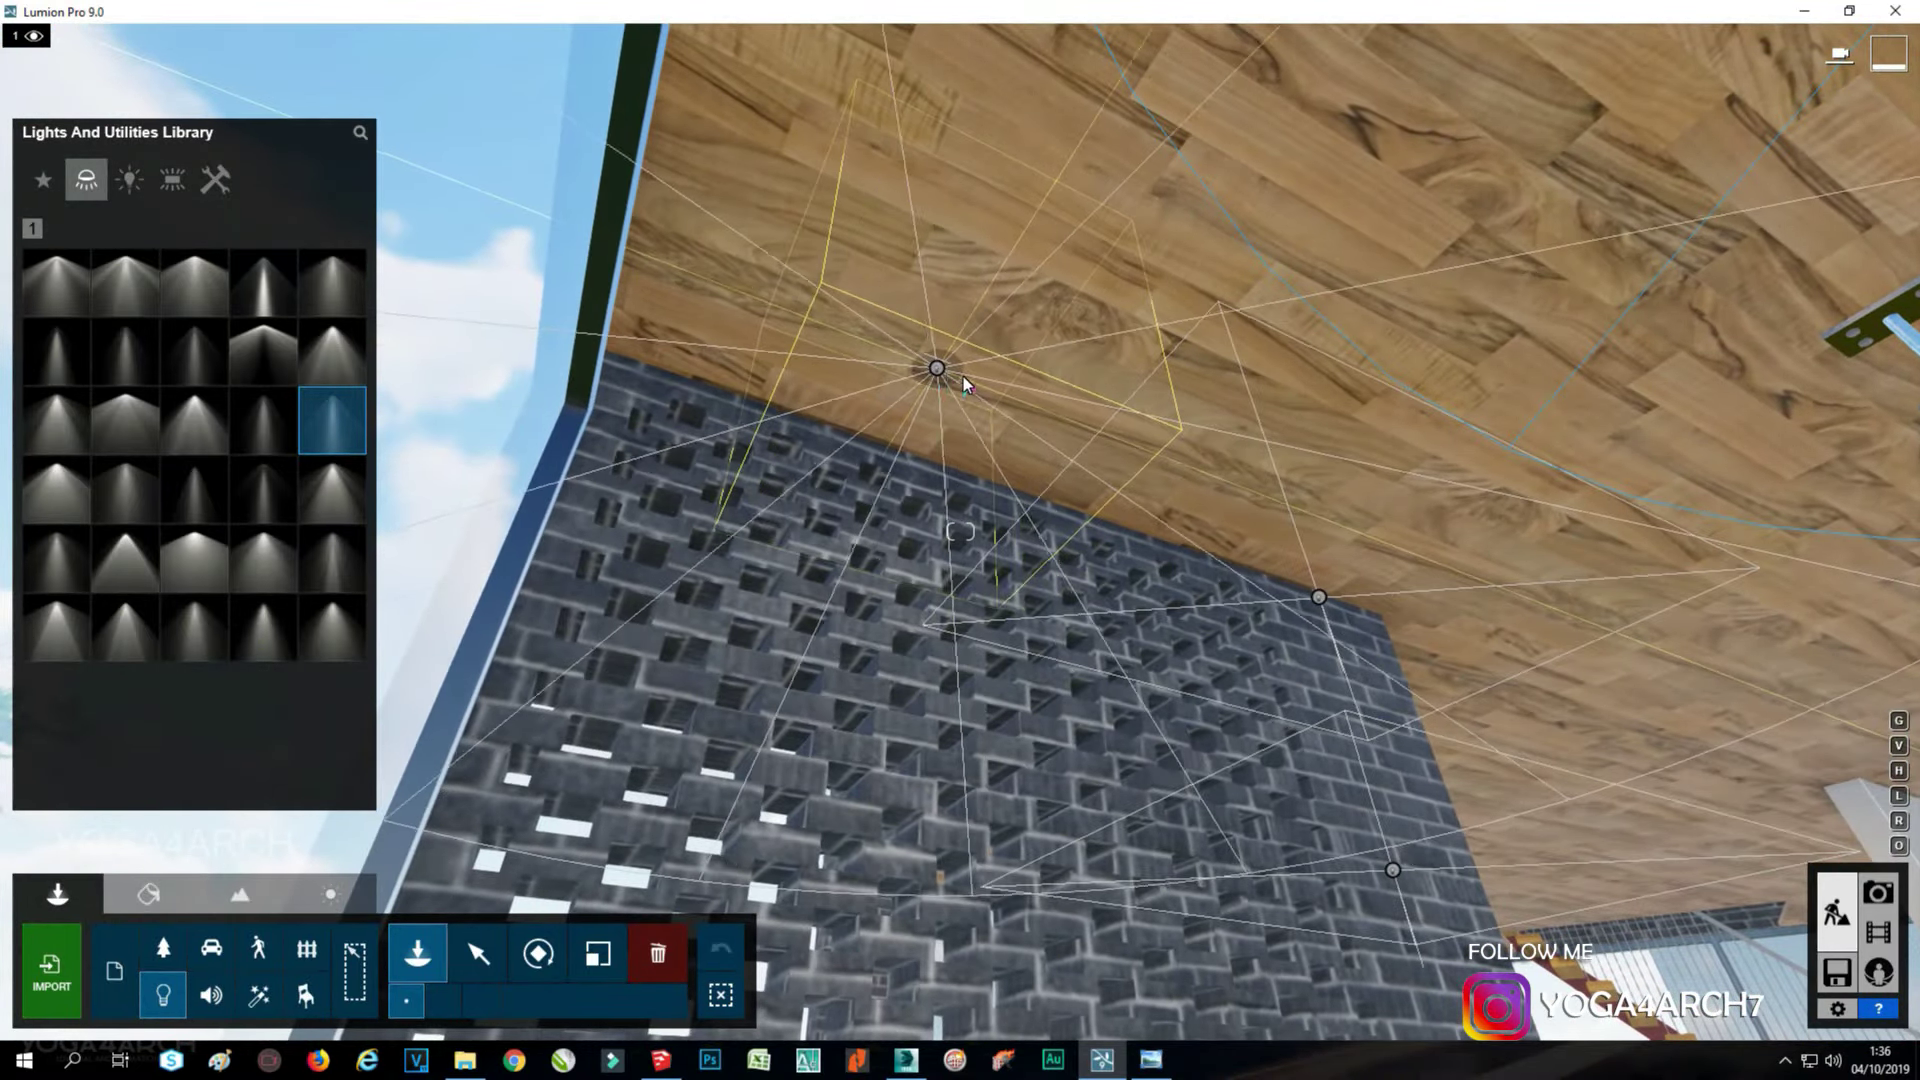
left_click(1050, 404)
Place a different spotlight type at the wooden pendant lamp above the dining table.
key("s")
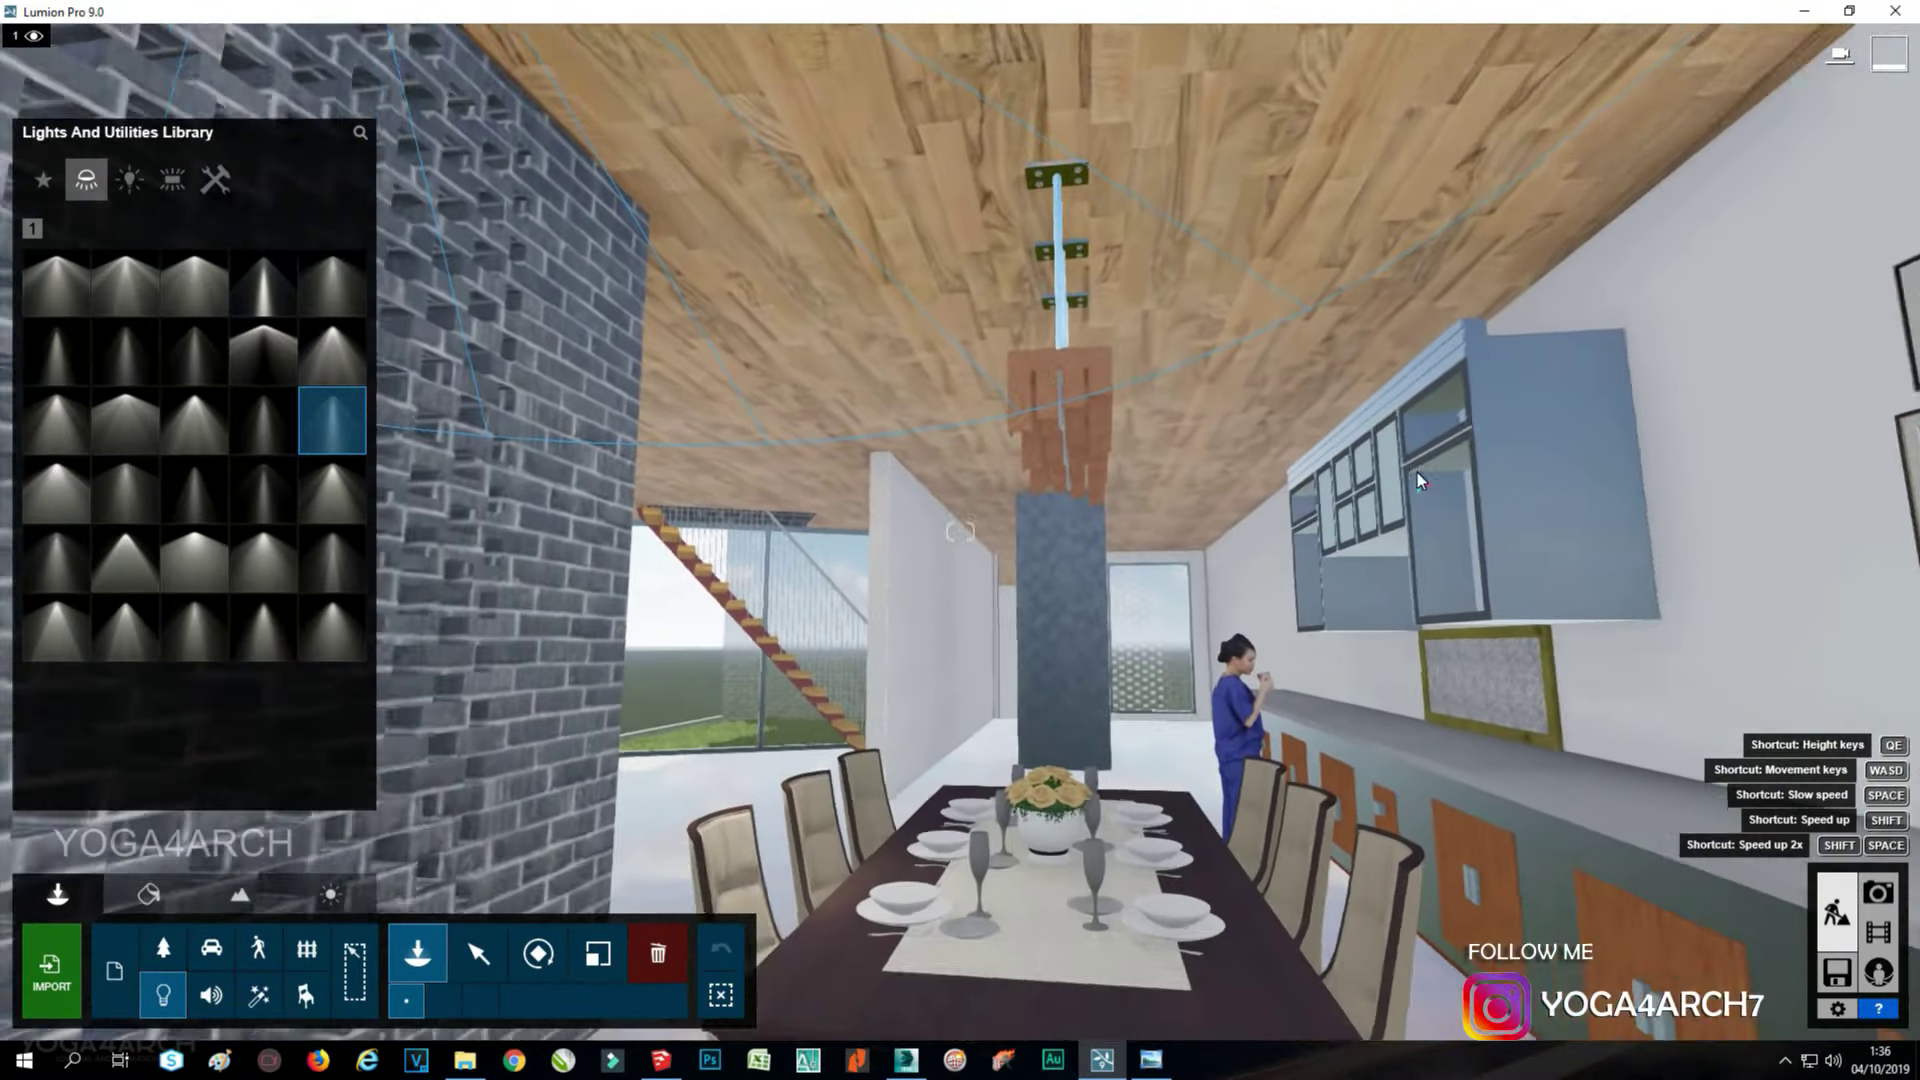
key("w")
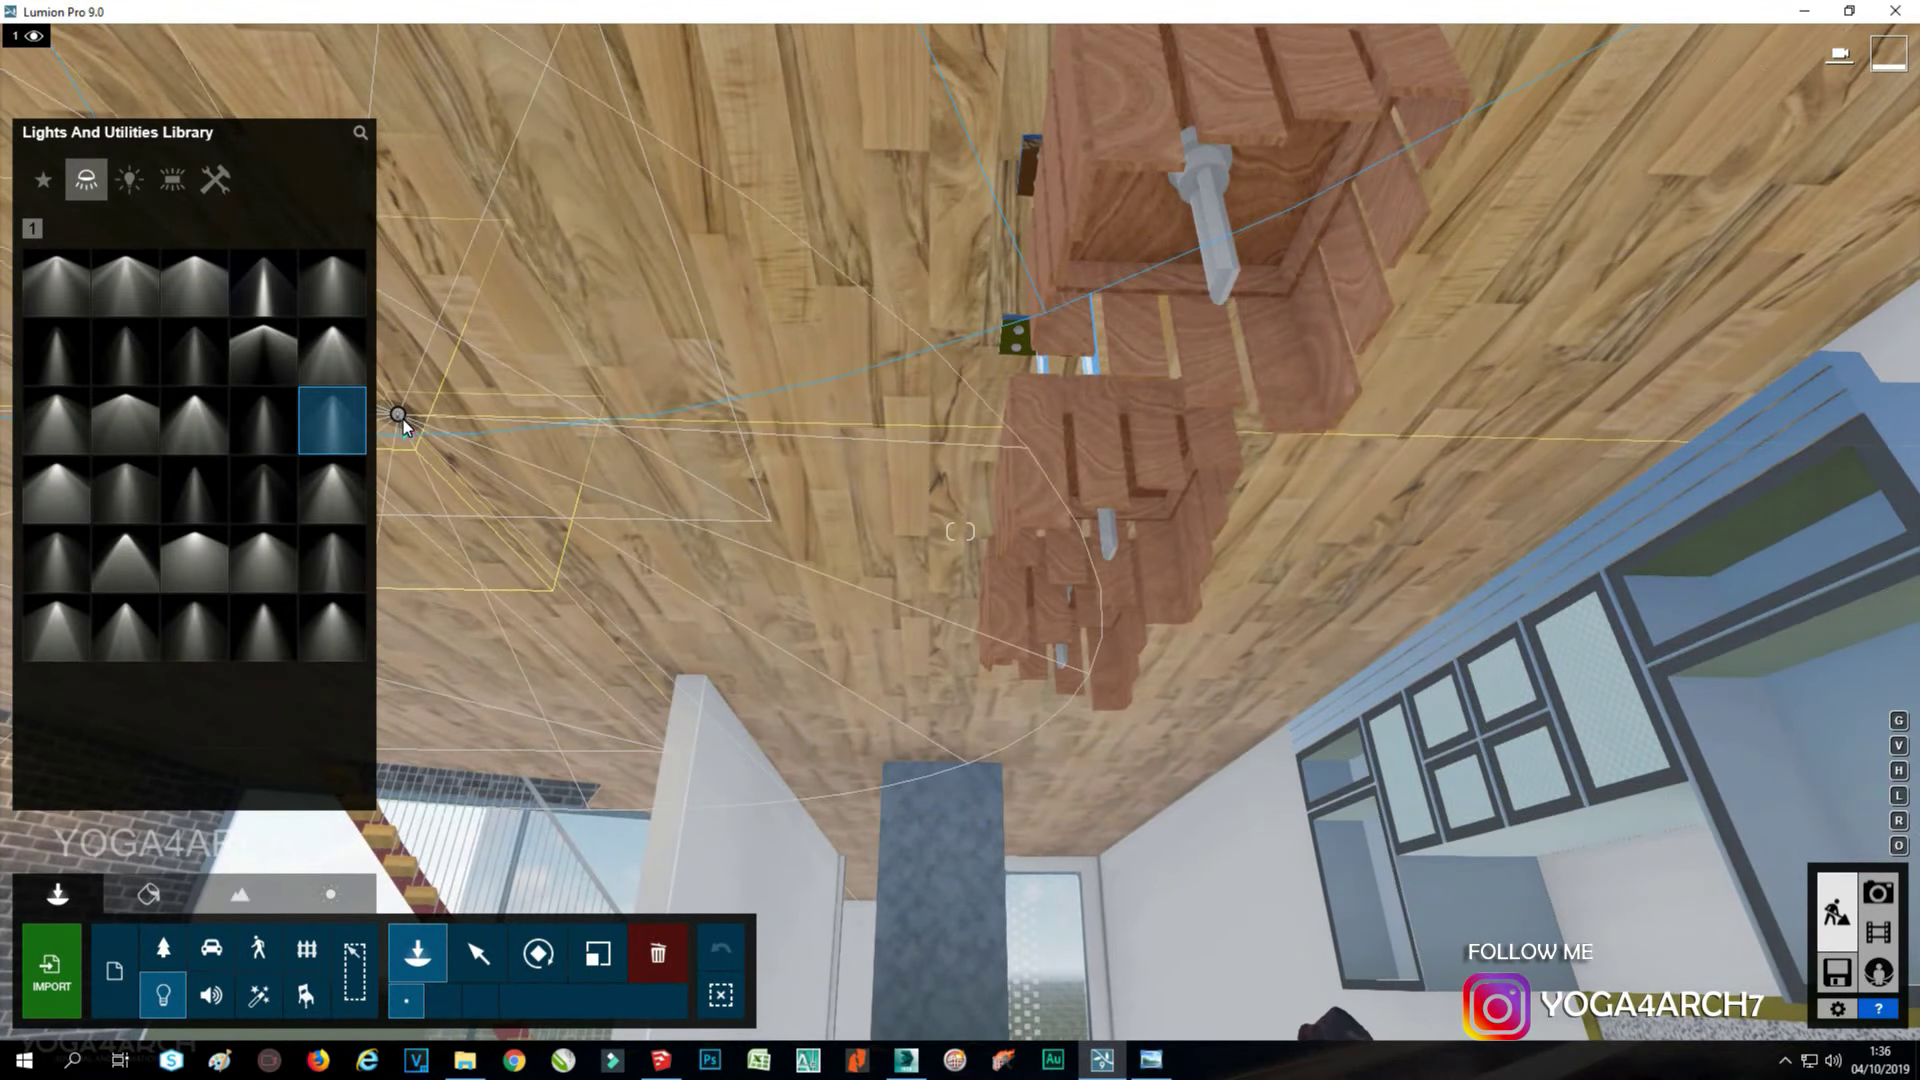
left_click(52, 562)
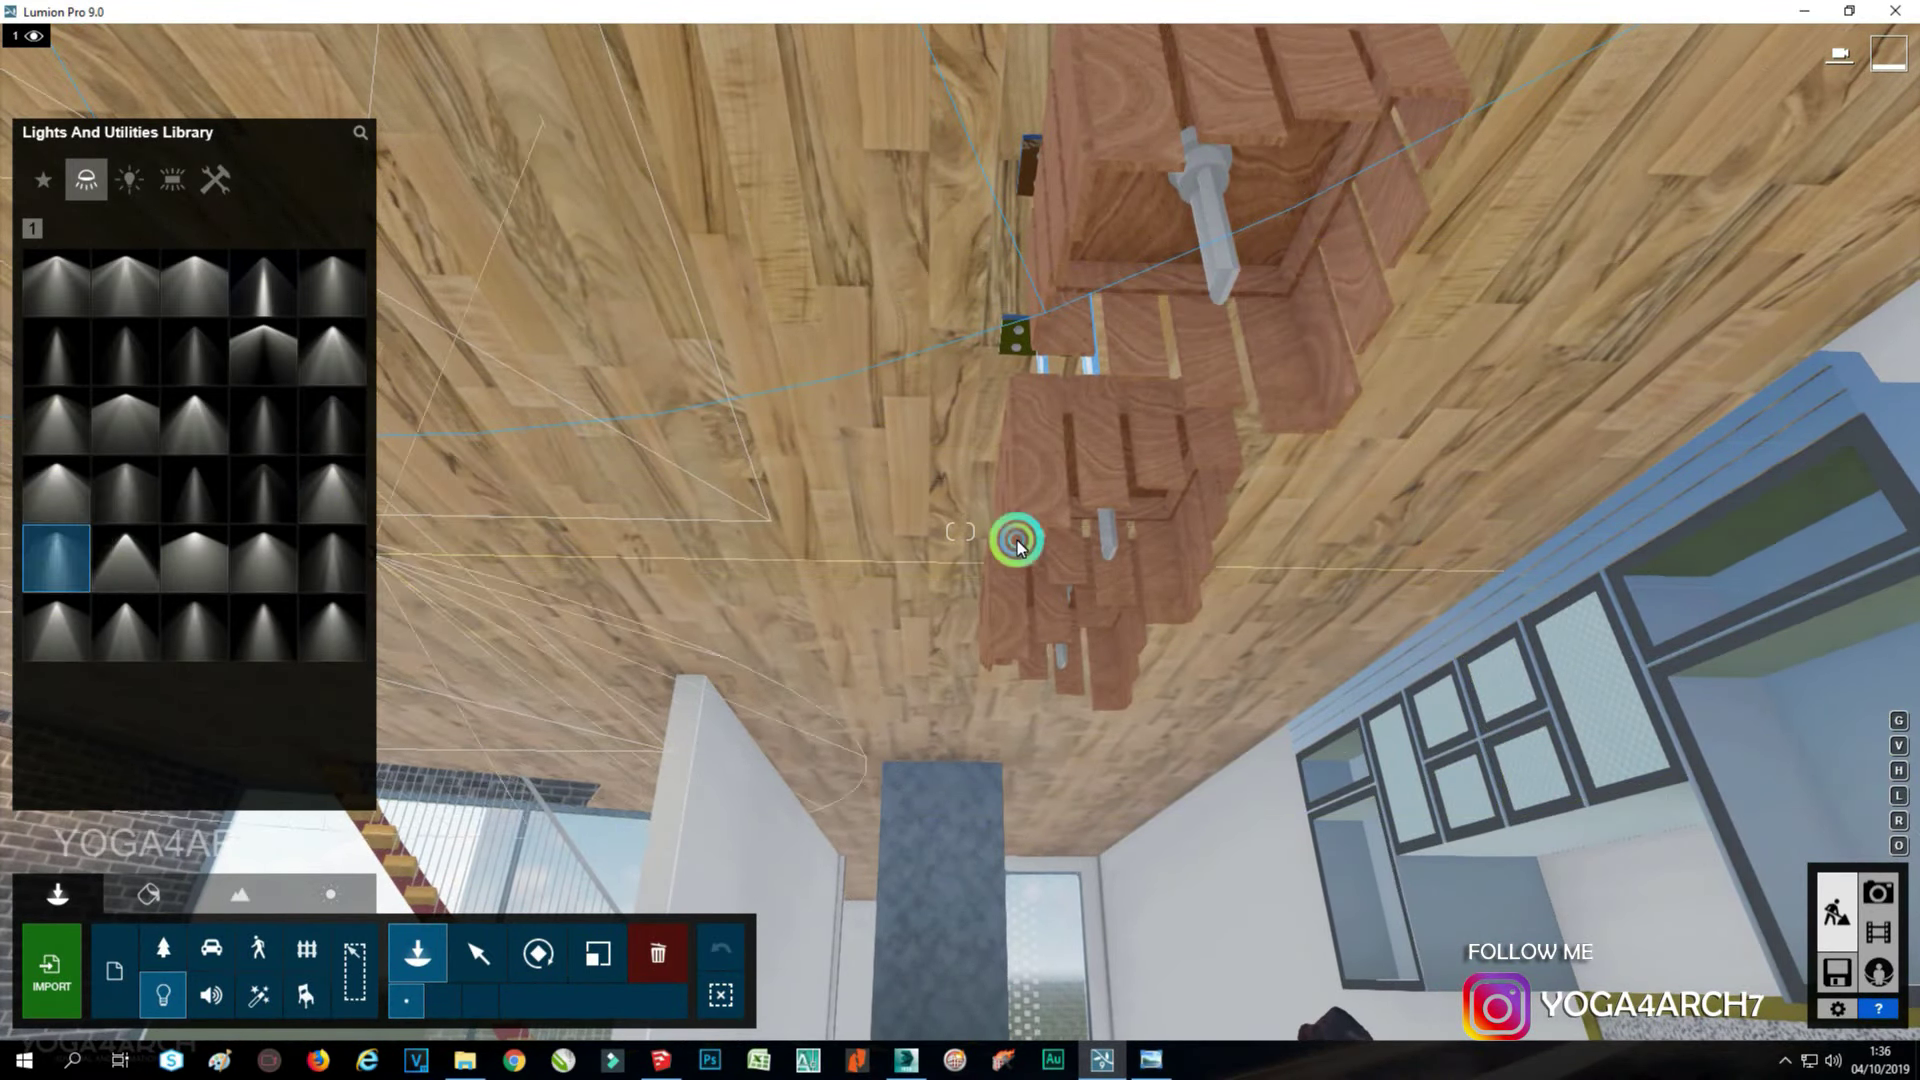
left_click(331, 627)
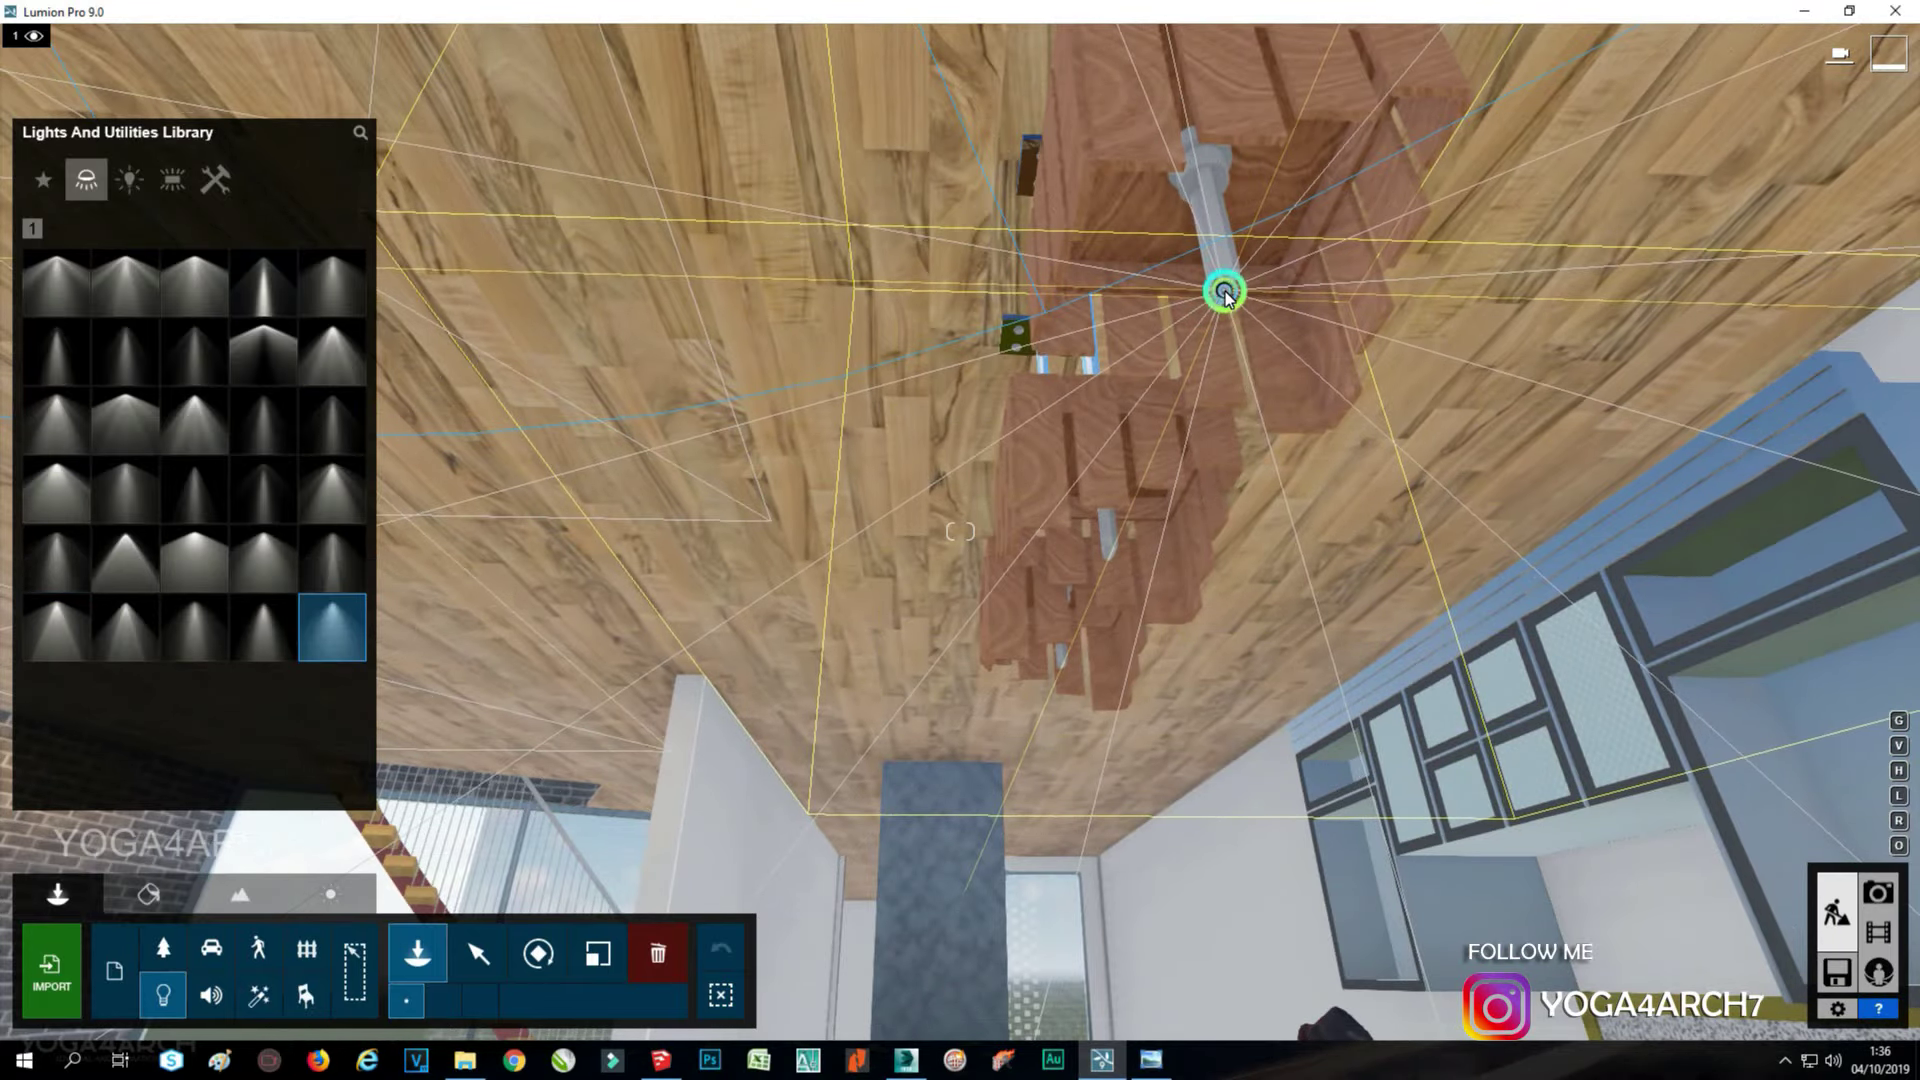
key("w")
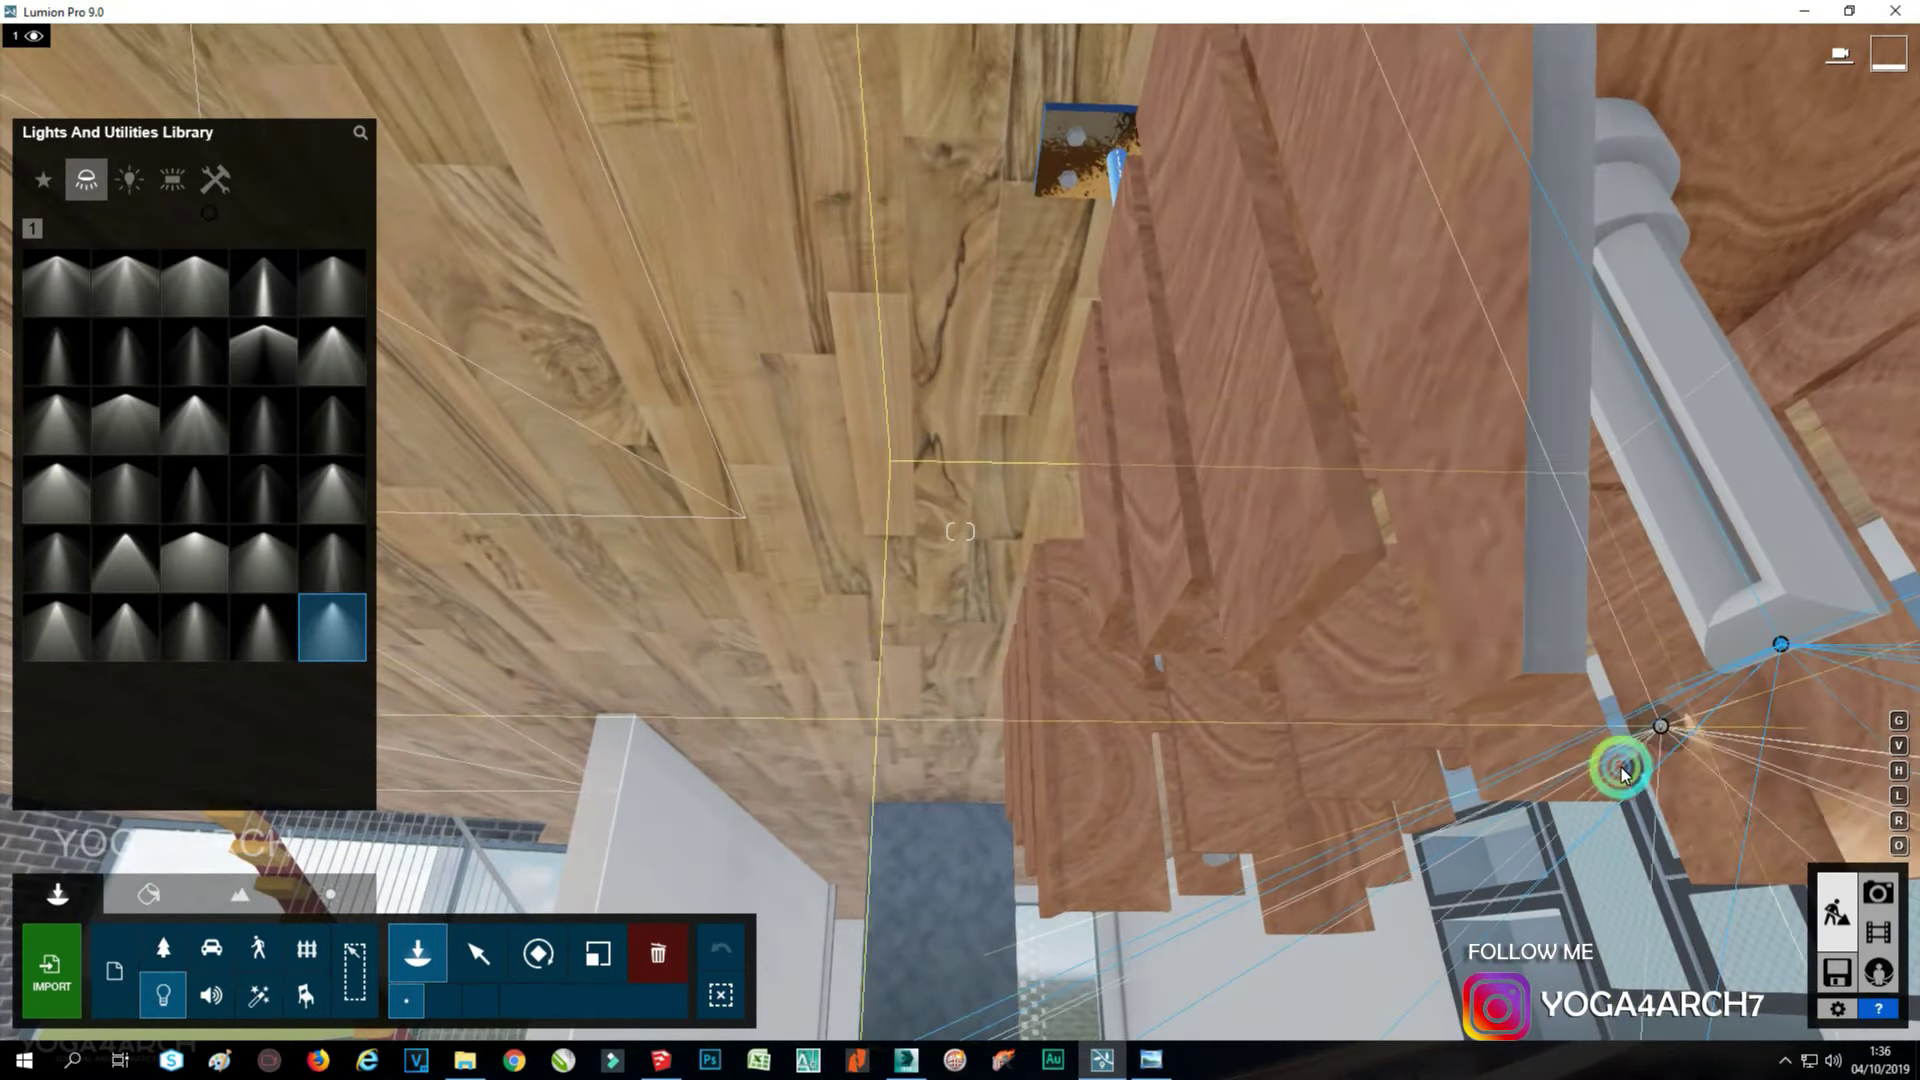
right_click_drag(1621, 766, 1617, 772)
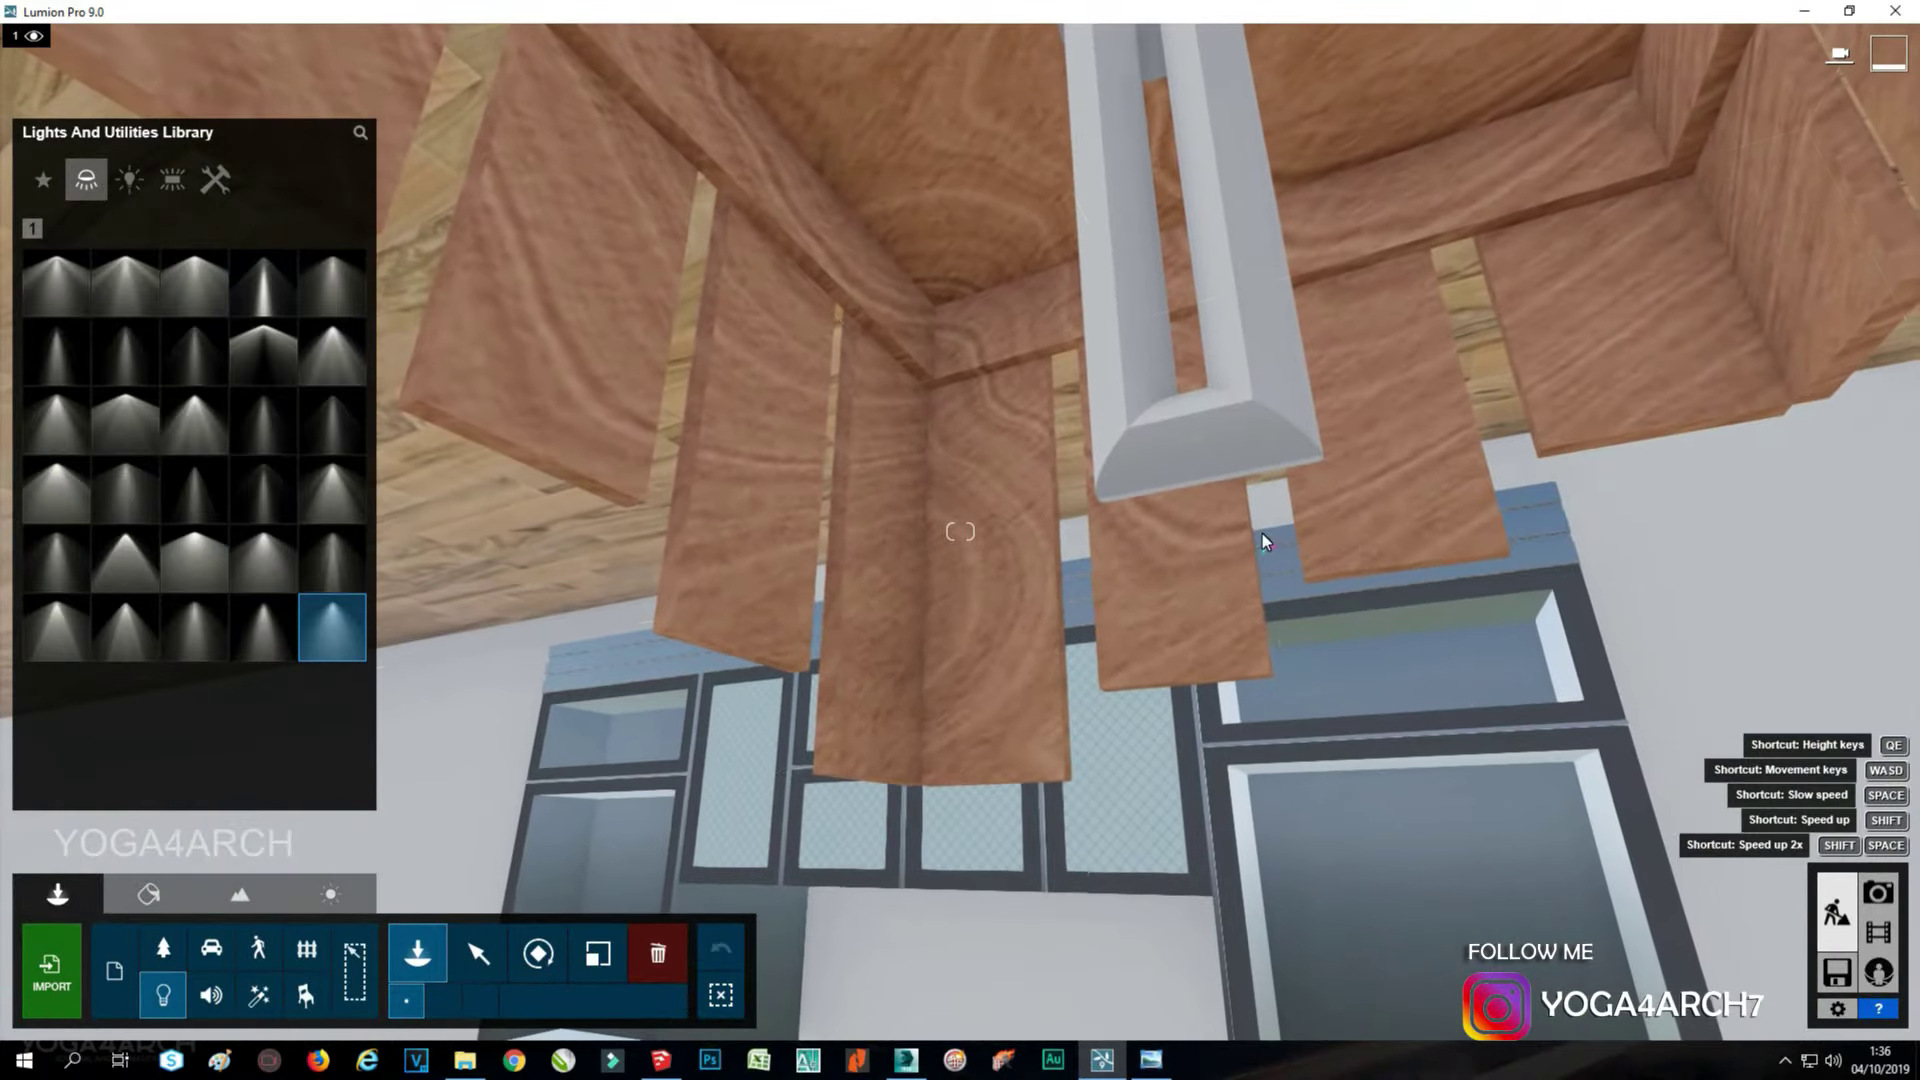
left_click(1216, 472)
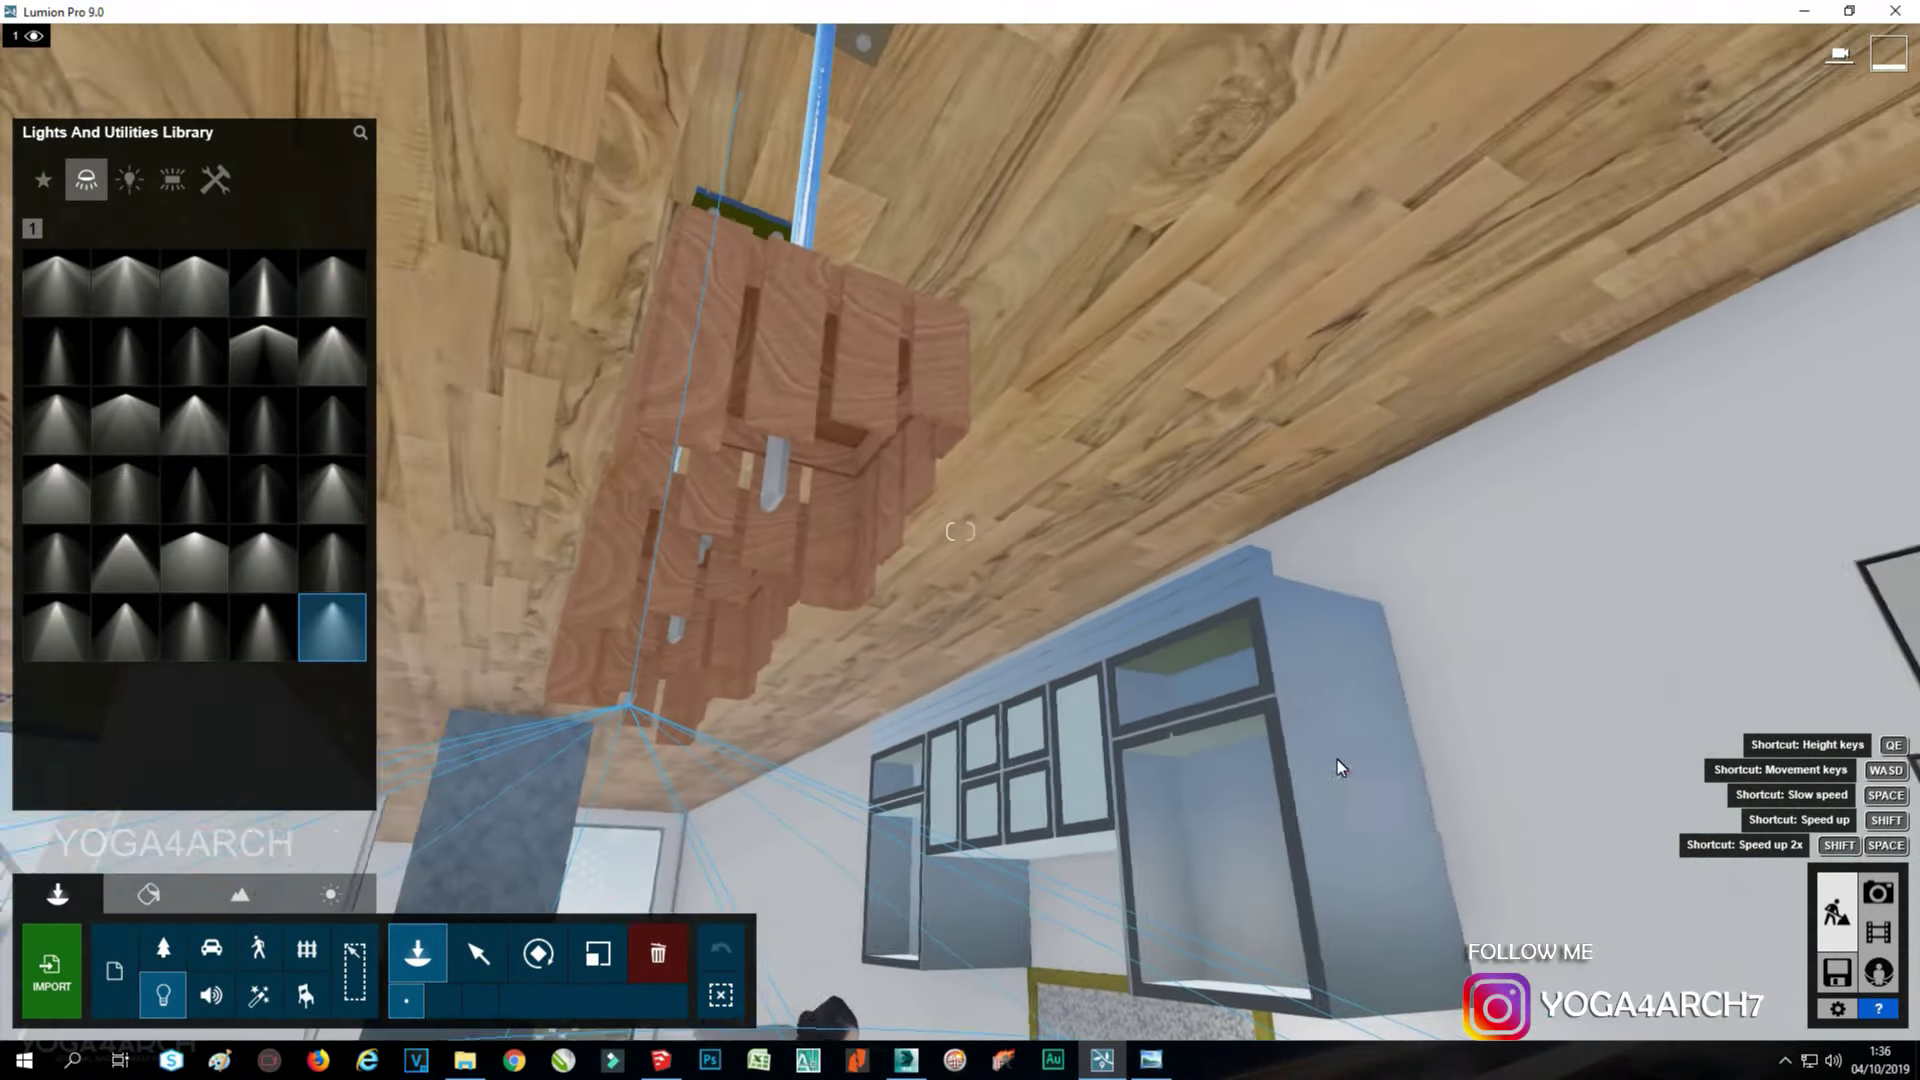
right_click_drag(1351, 752, 1384, 770)
left_click(147, 892)
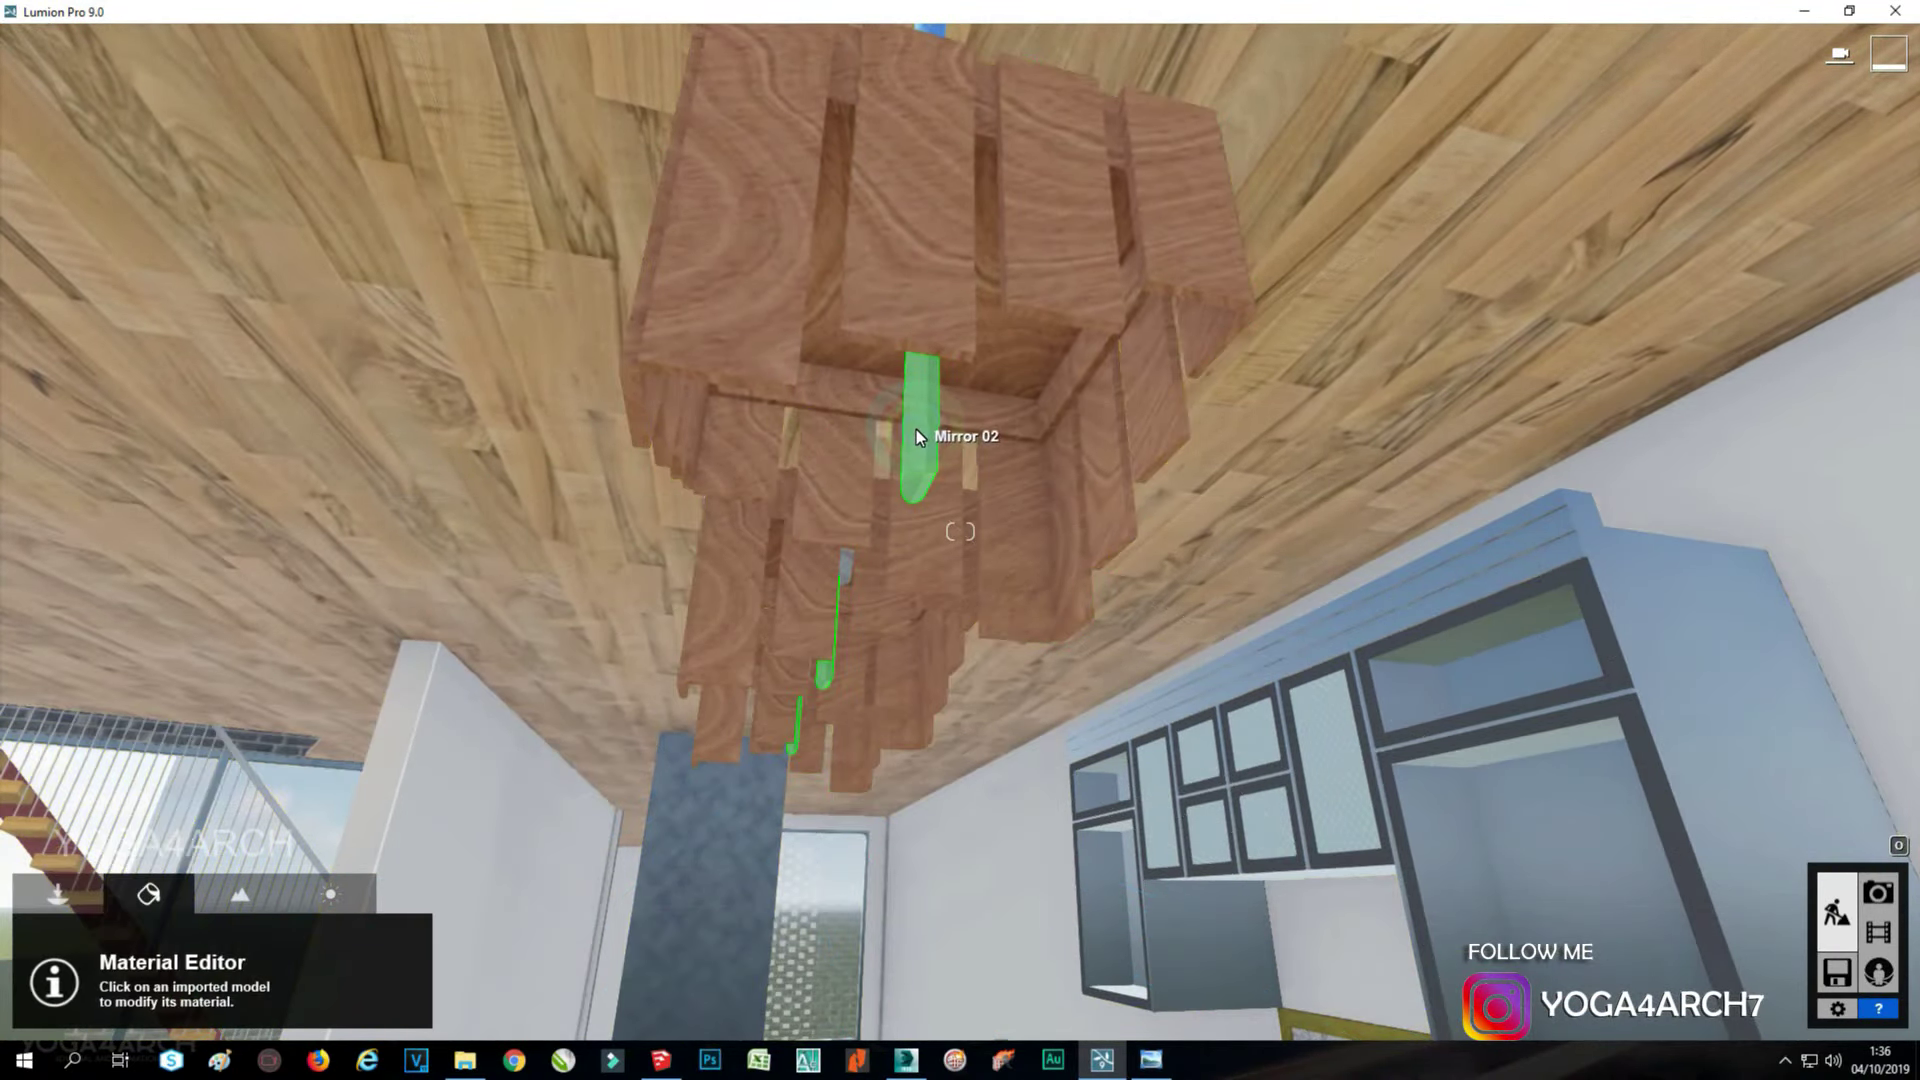
Make the Mirror 02 material emissive at 95.4 with orange colorization at 0.9.
left_click(176, 742)
left_click(814, 753)
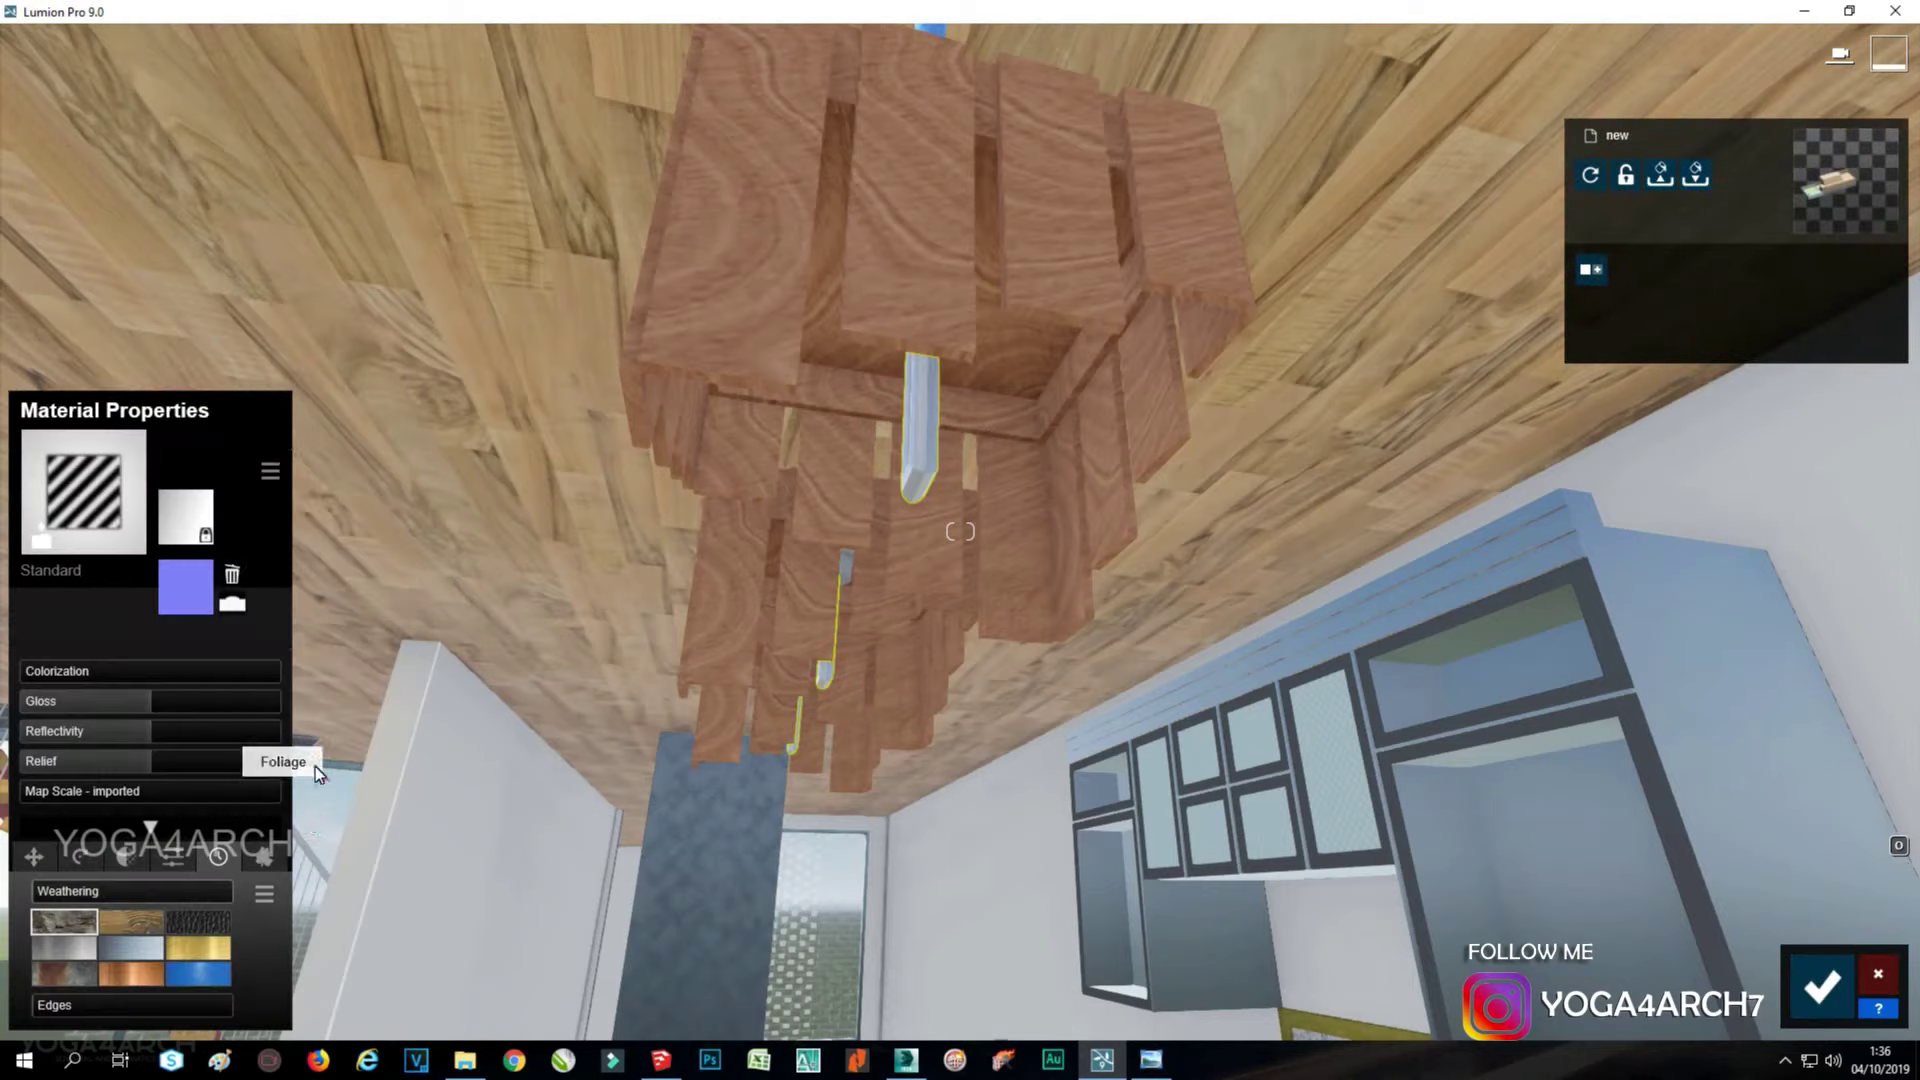
left_click_drag(120, 897, 160, 897)
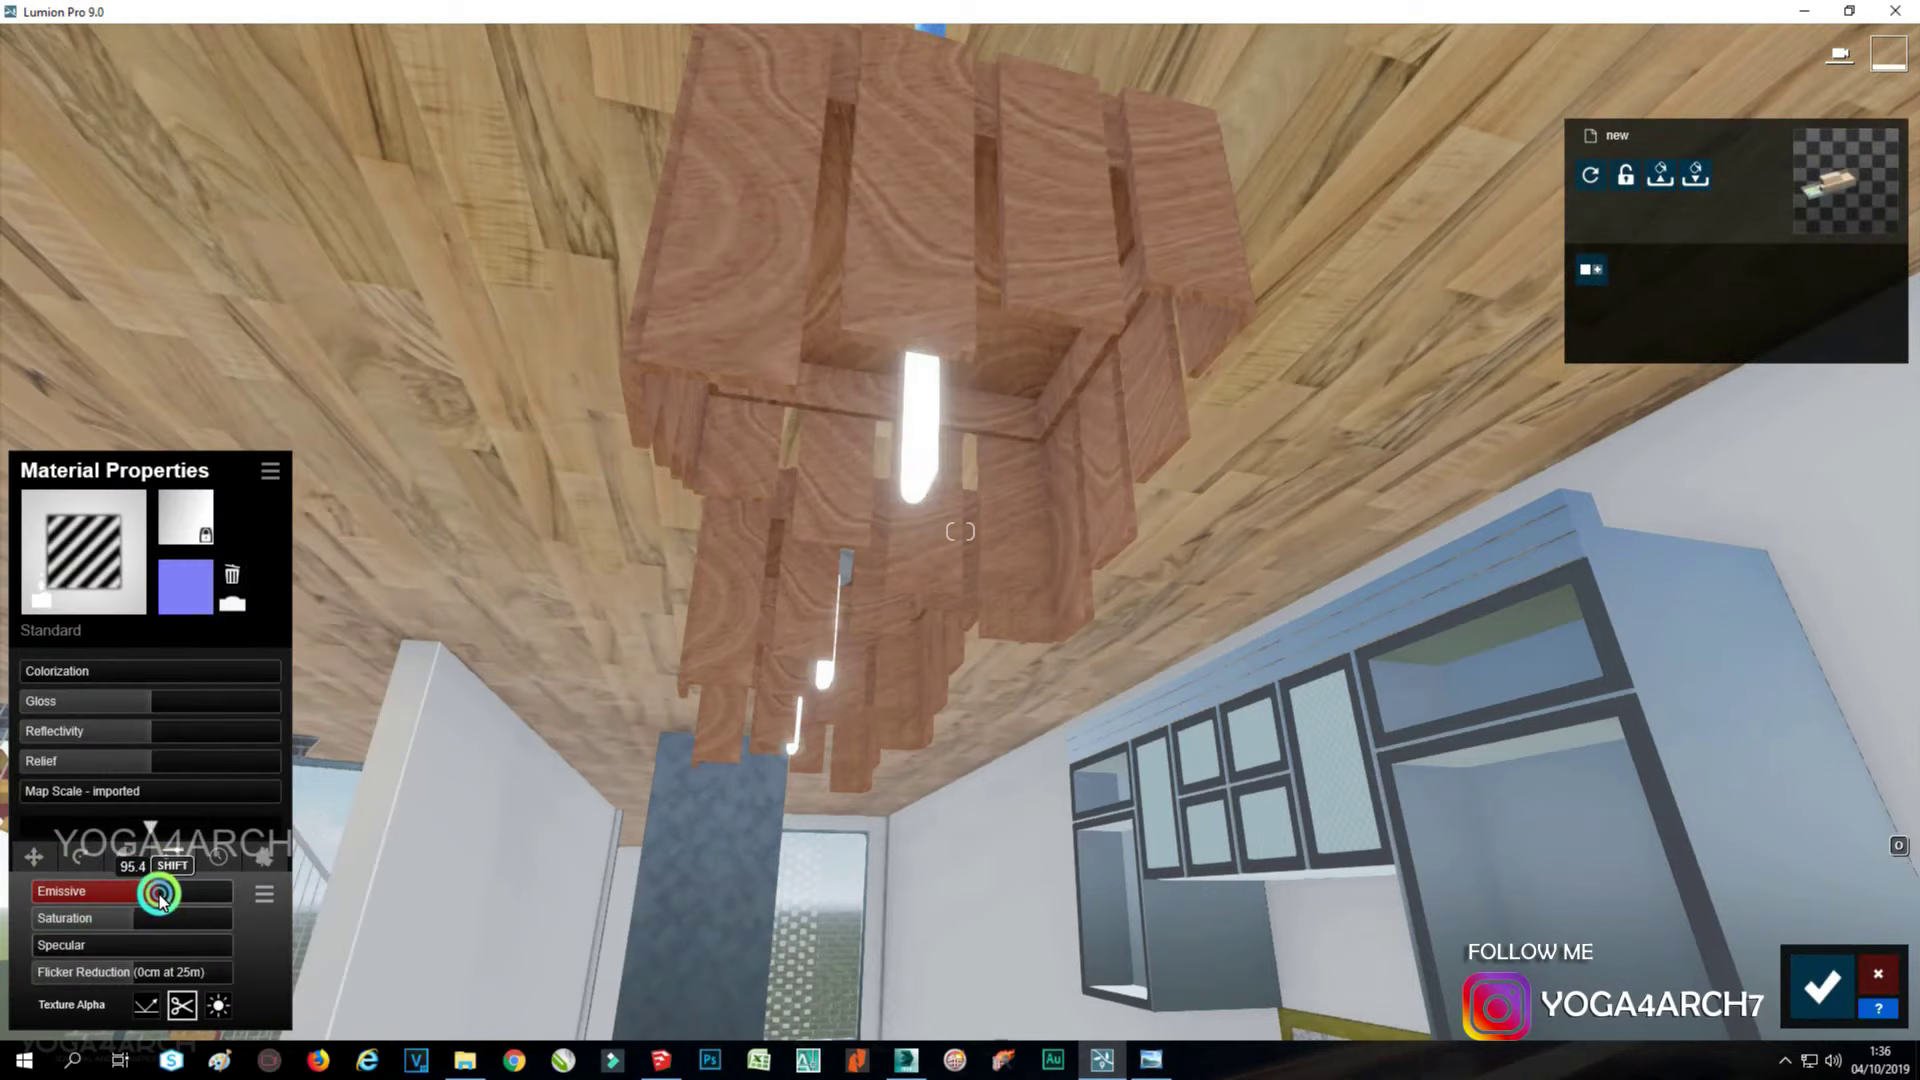
left_click(145, 686)
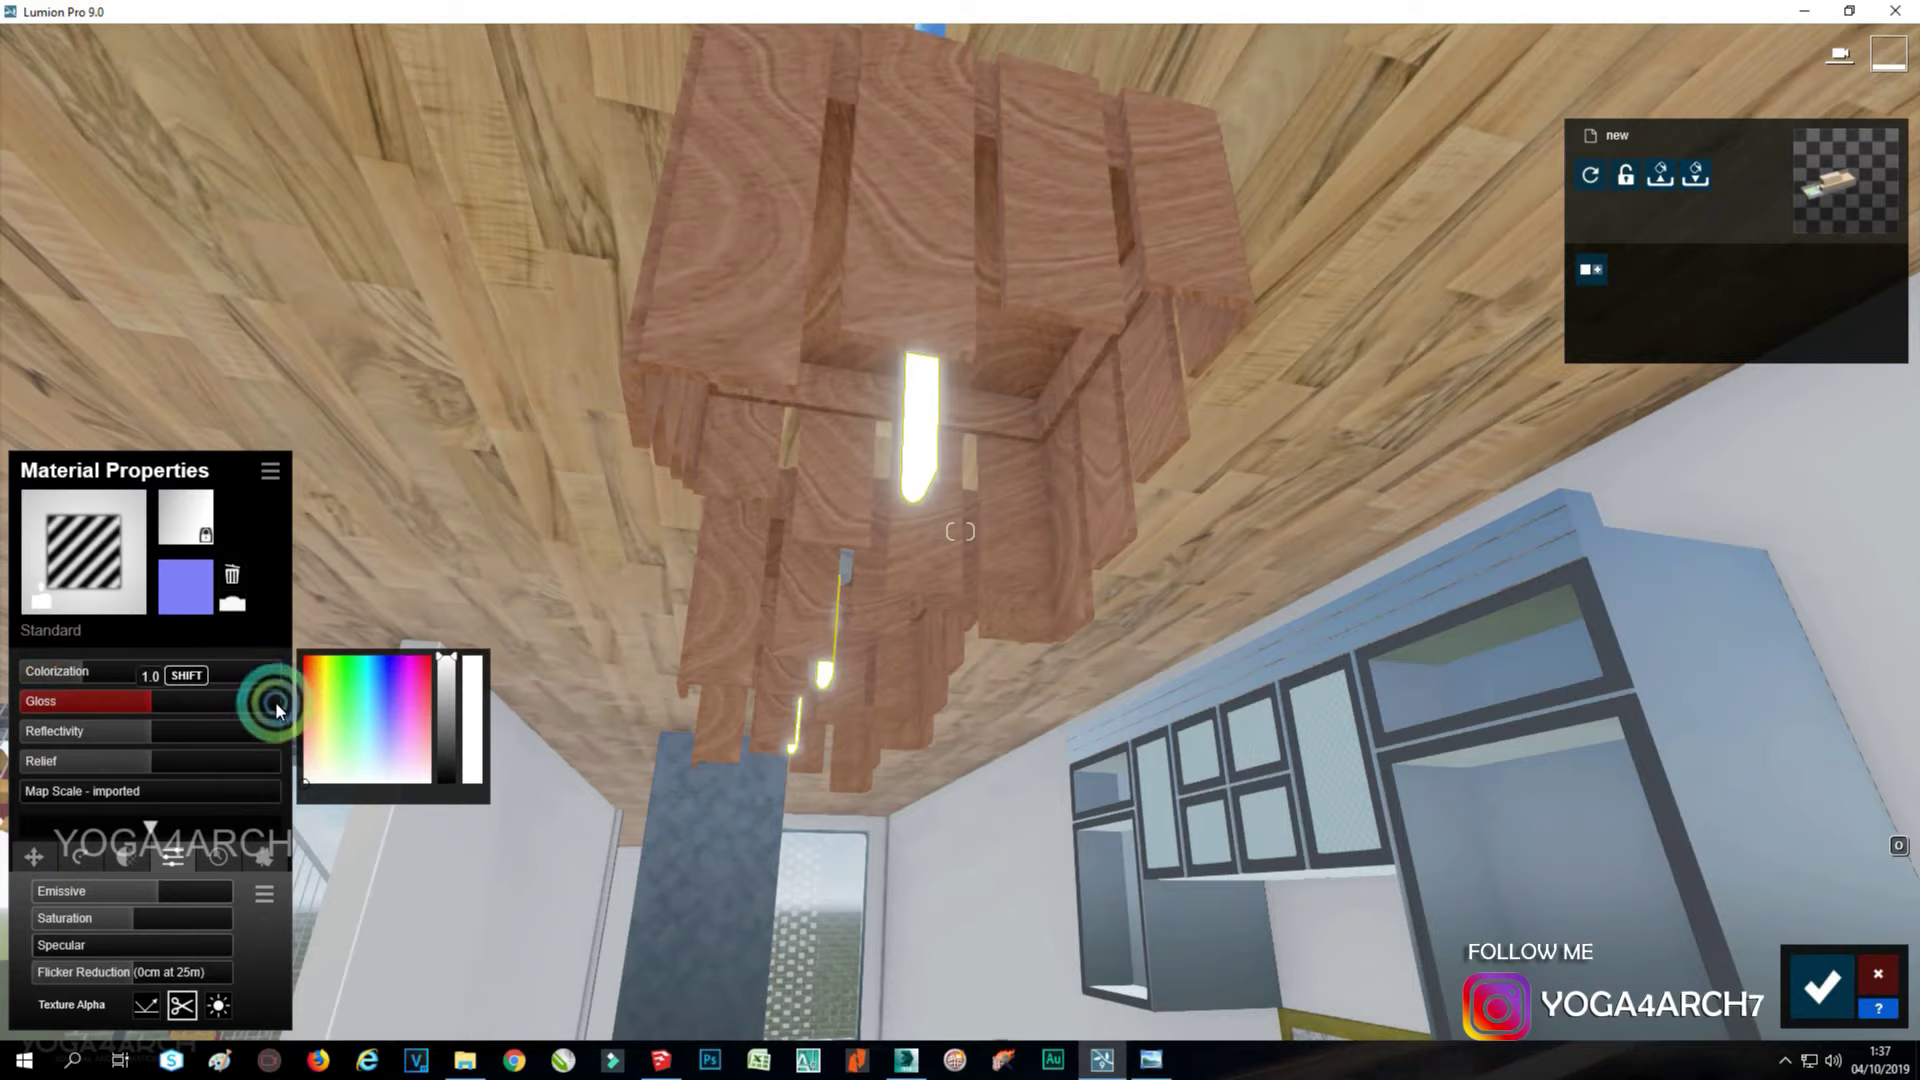
left_click(314, 686)
left_click_drag(94, 671, 270, 673)
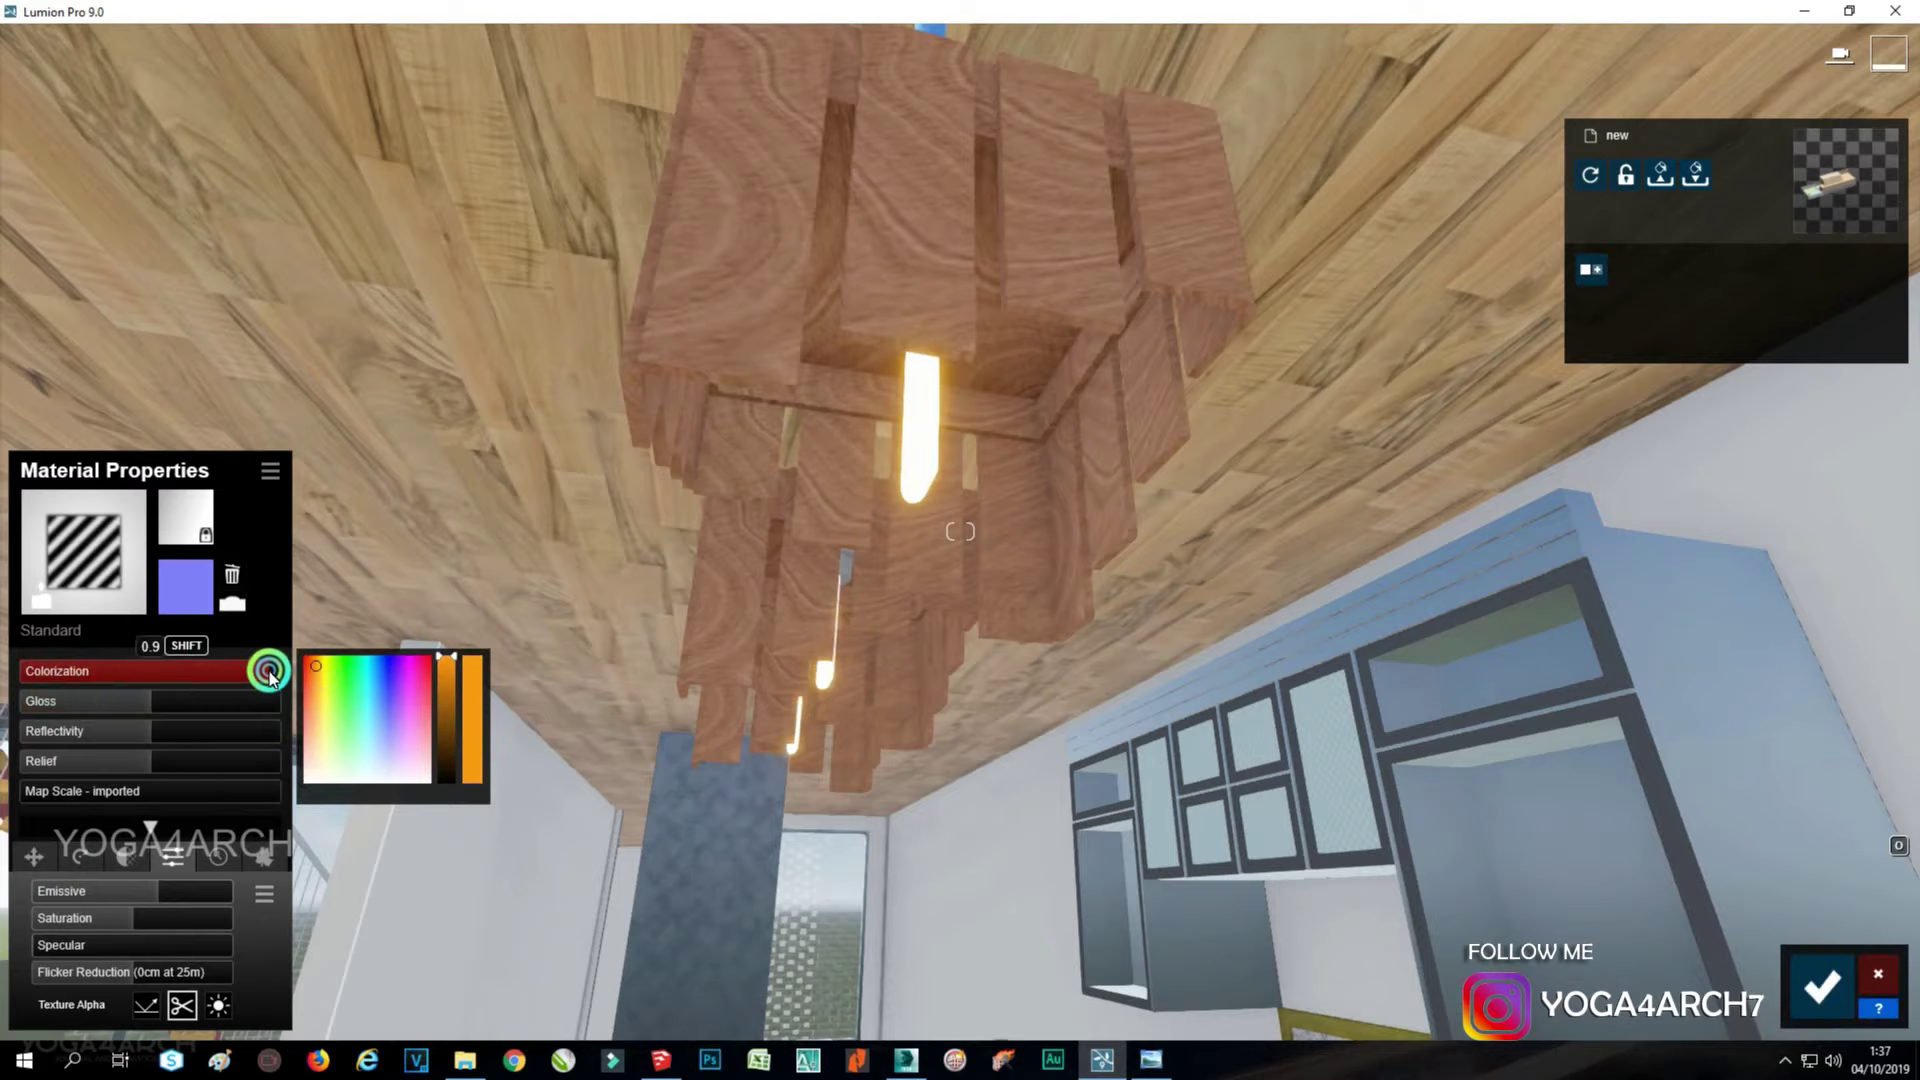
left_click(1820, 986)
Check the lit house from photo 1's saved exterior camera, then walk into the brick-walled stair room.
left_click(1878, 893)
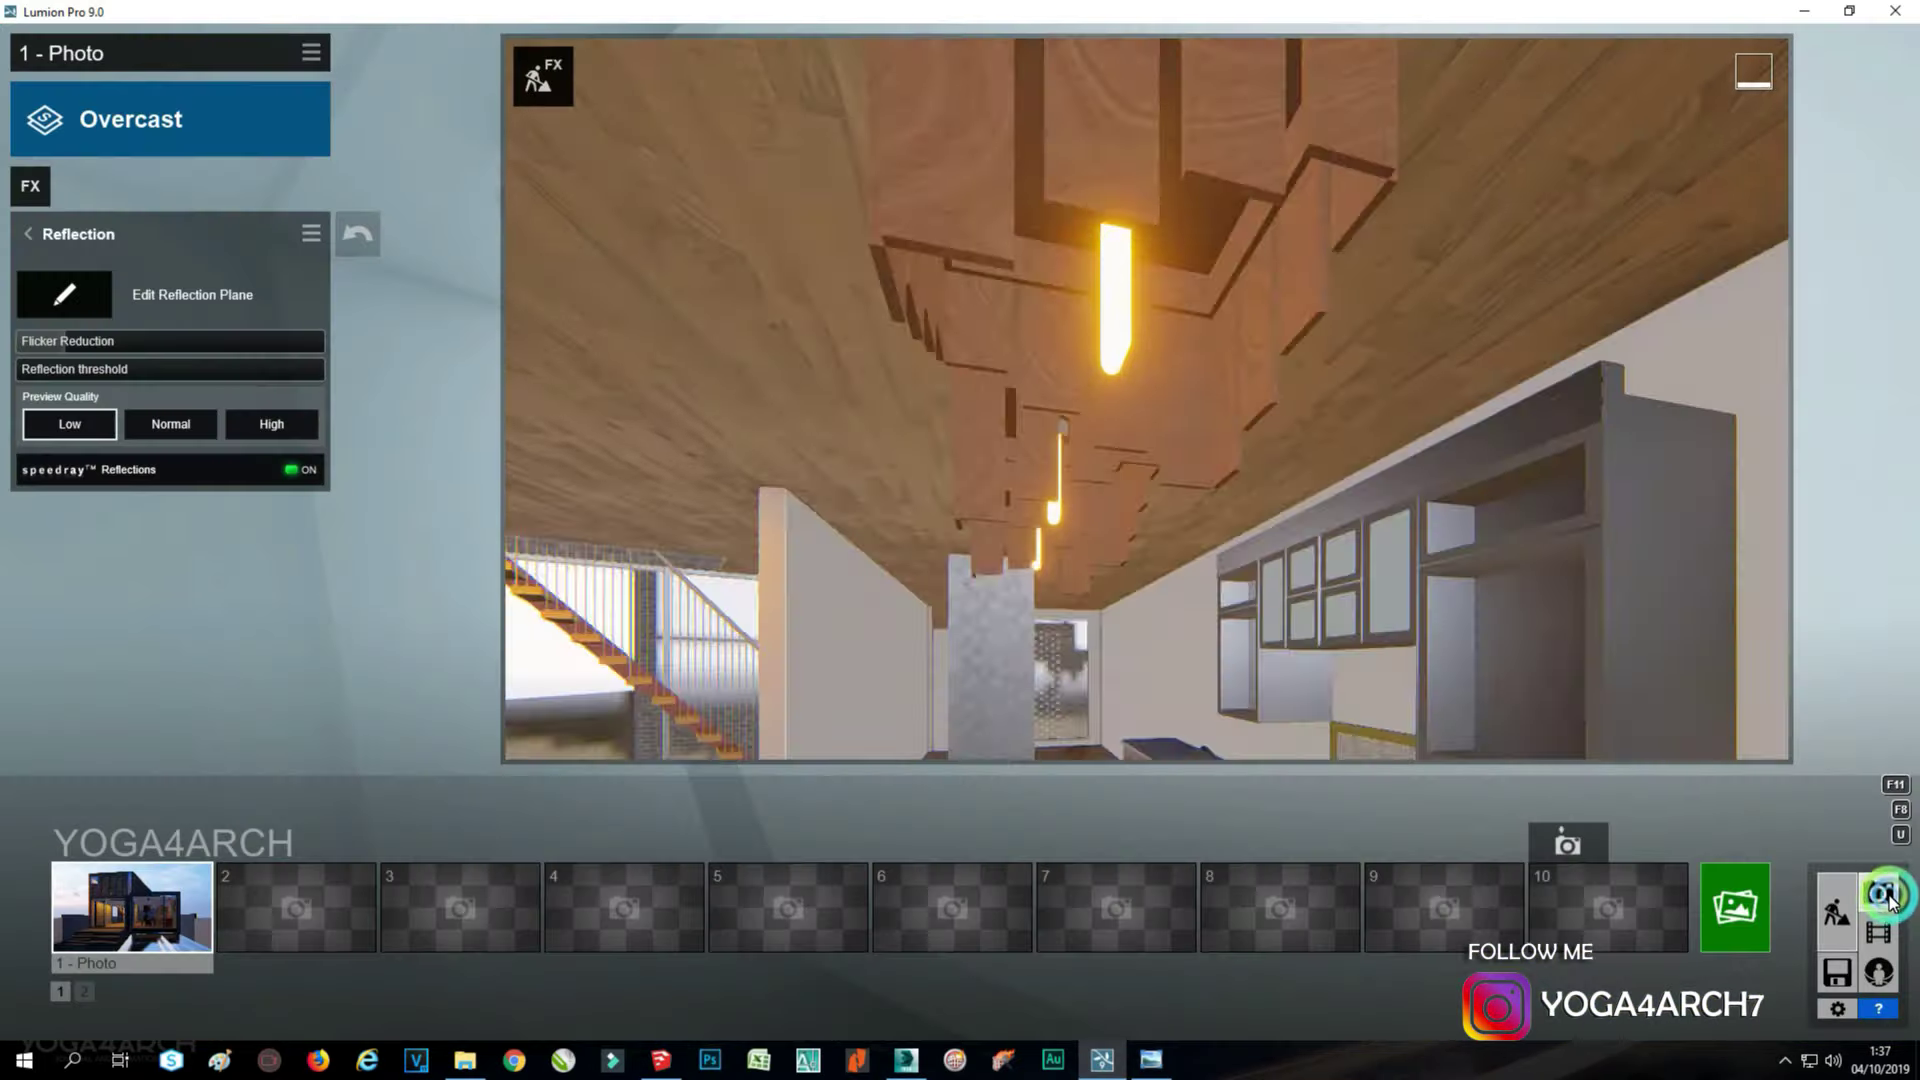
key("shift+1")
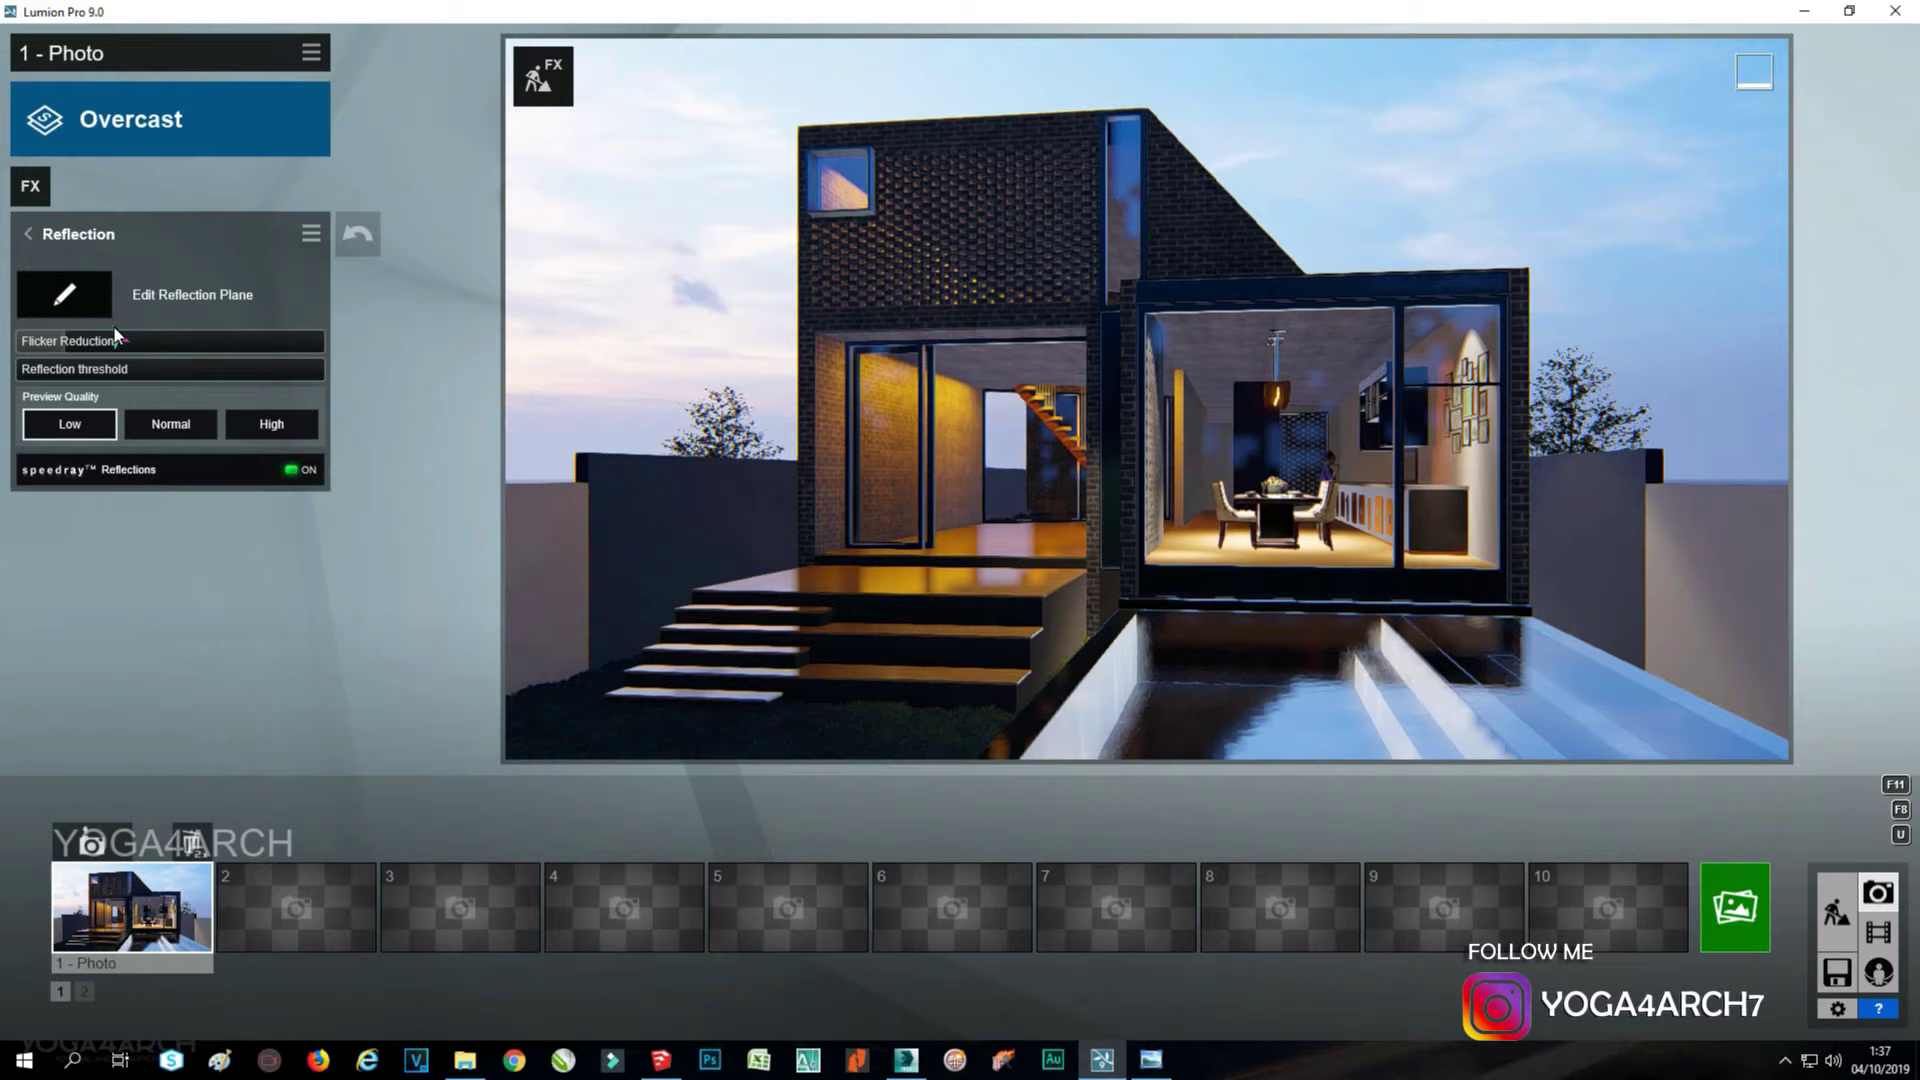
left_click(1839, 902)
key("w")
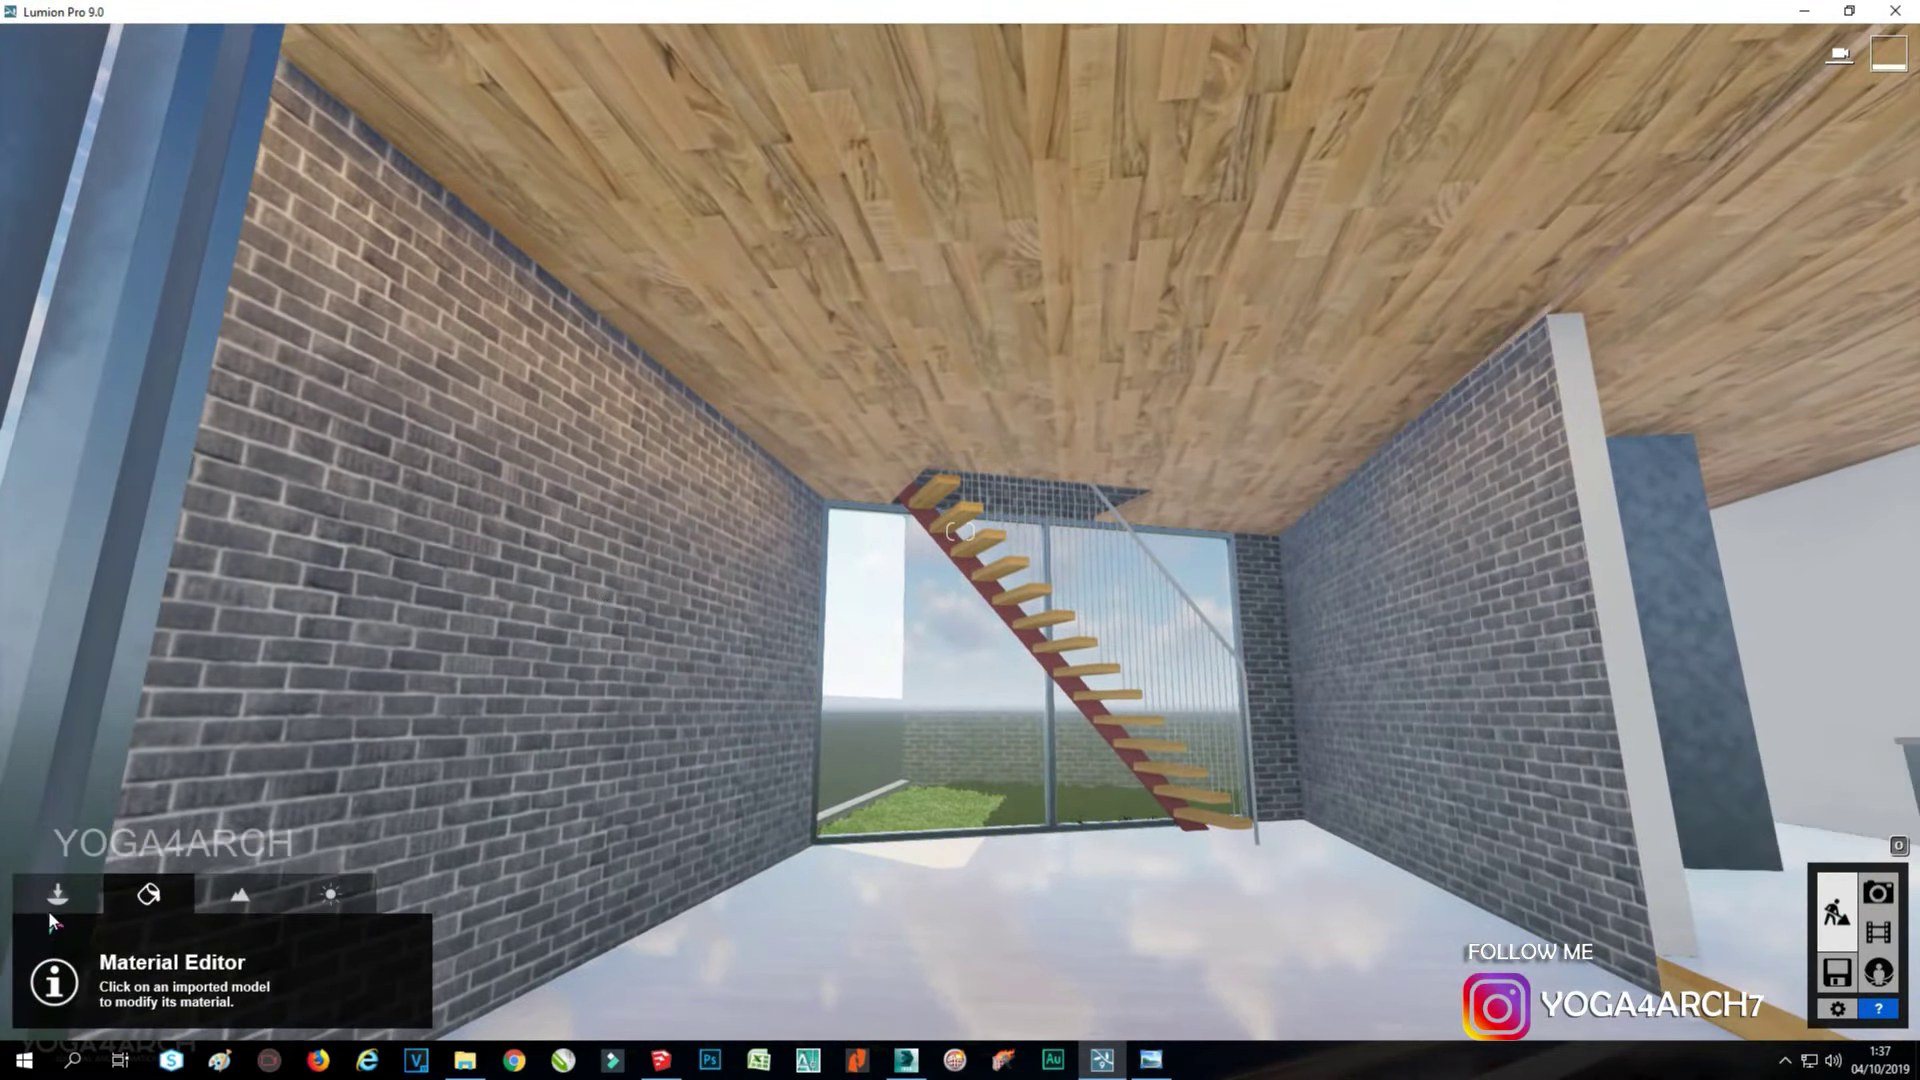
left_click(57, 893)
Place a plain white omni light on the stairwell ceiling and preview it in photo mode.
left_click(260, 997)
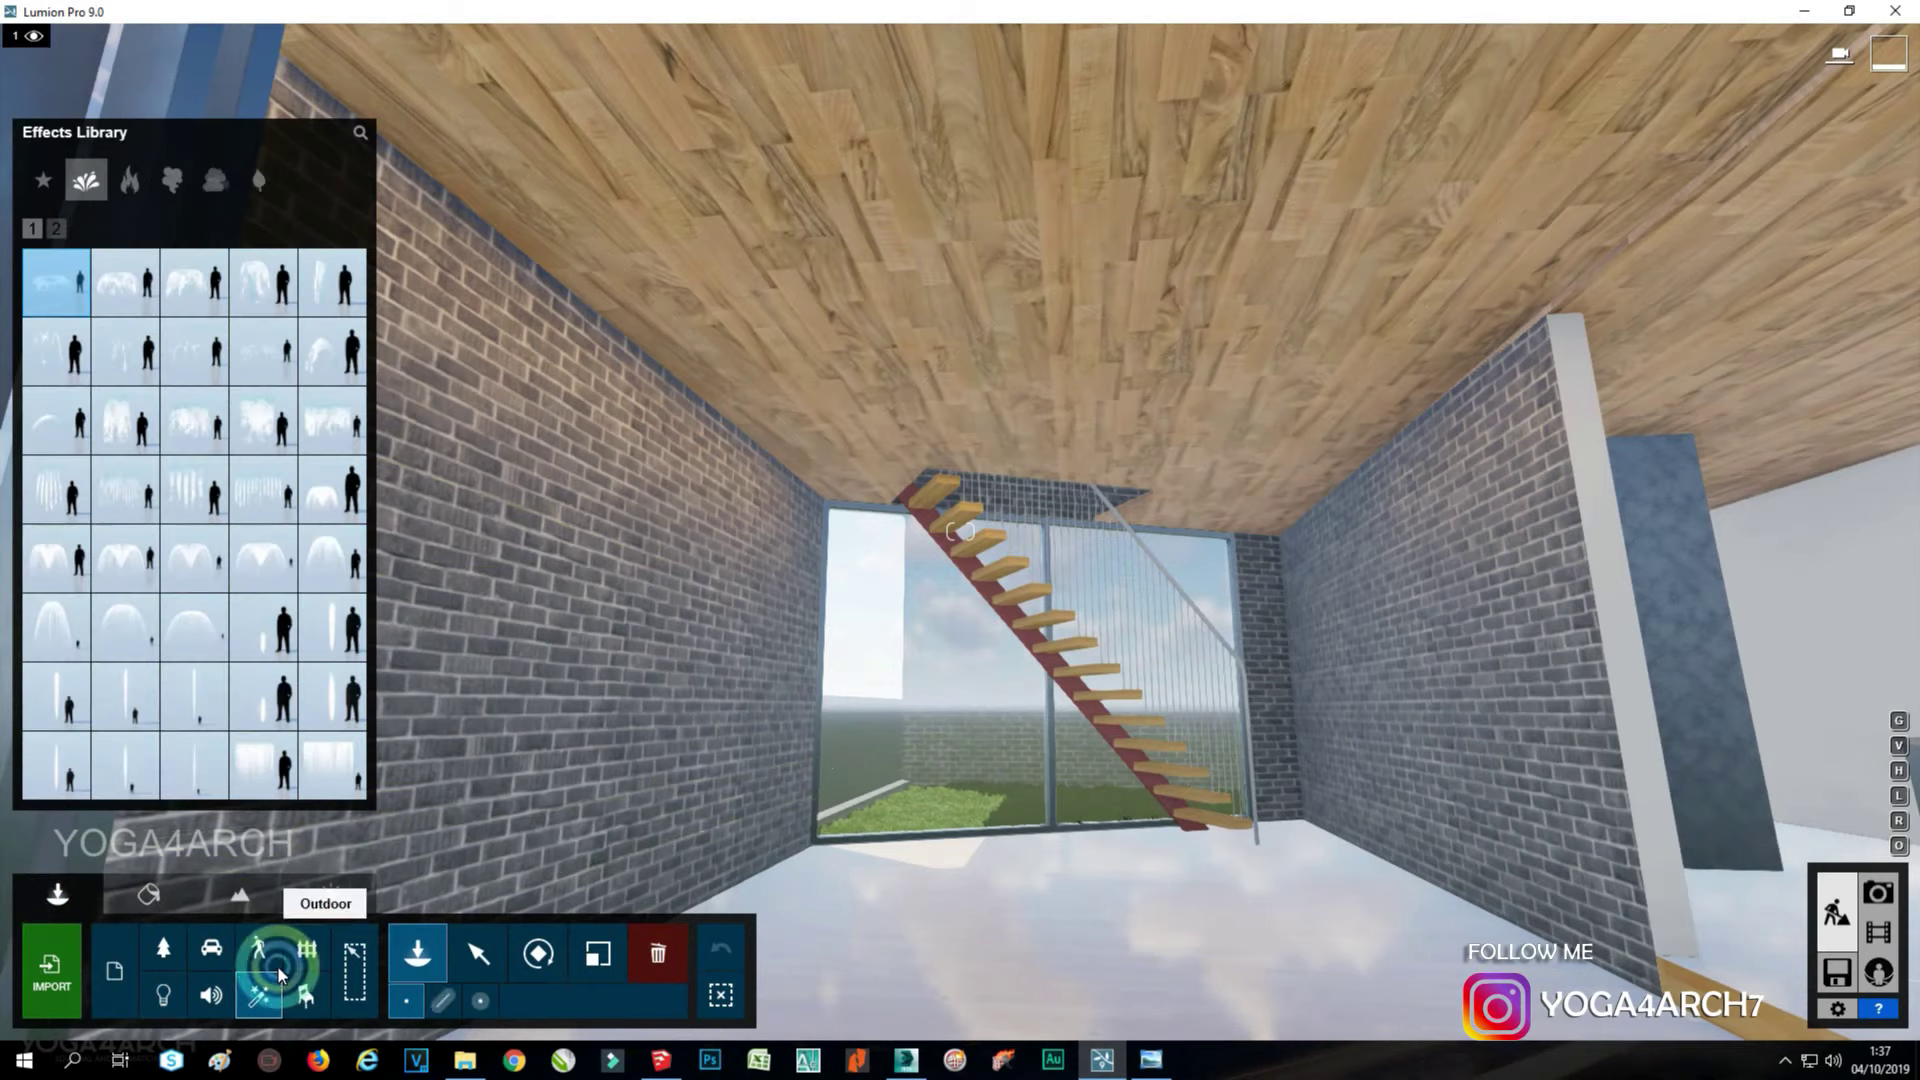
left_click(163, 995)
left_click(135, 184)
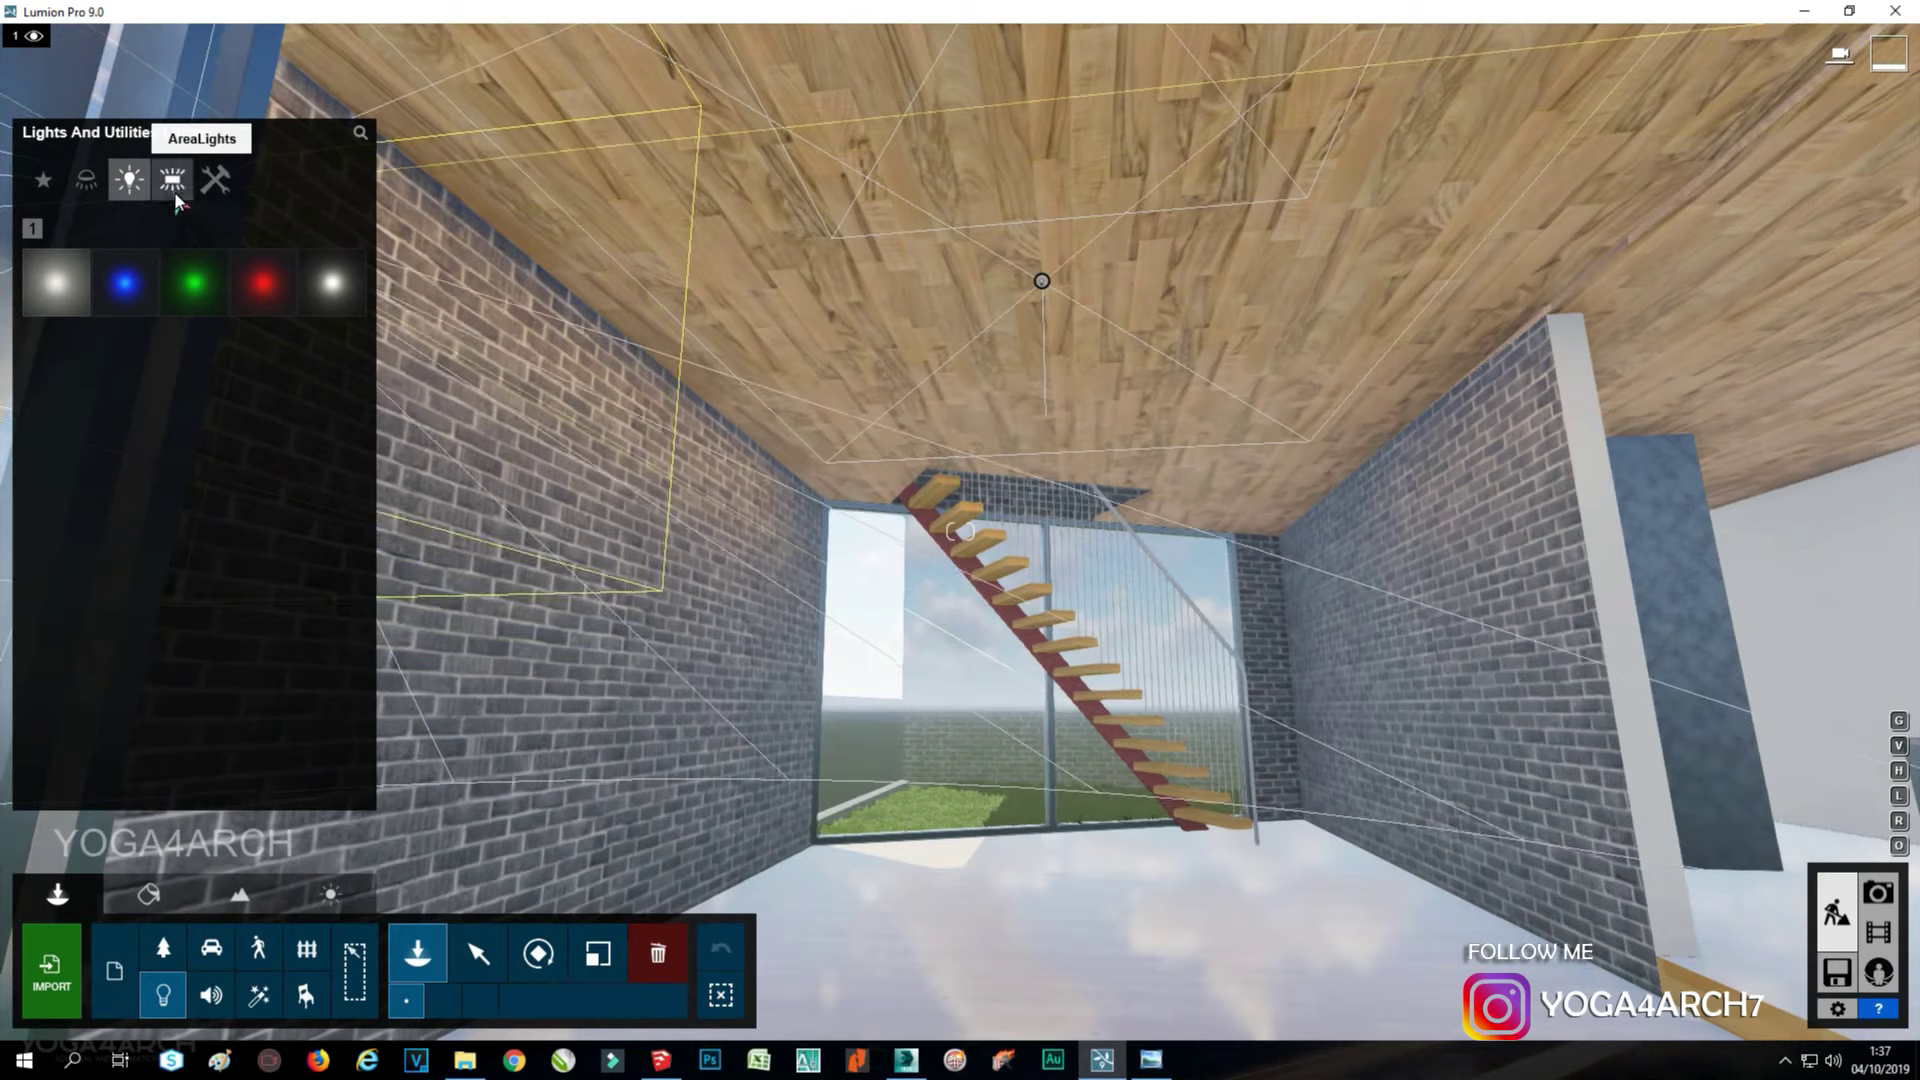
left_click(171, 182)
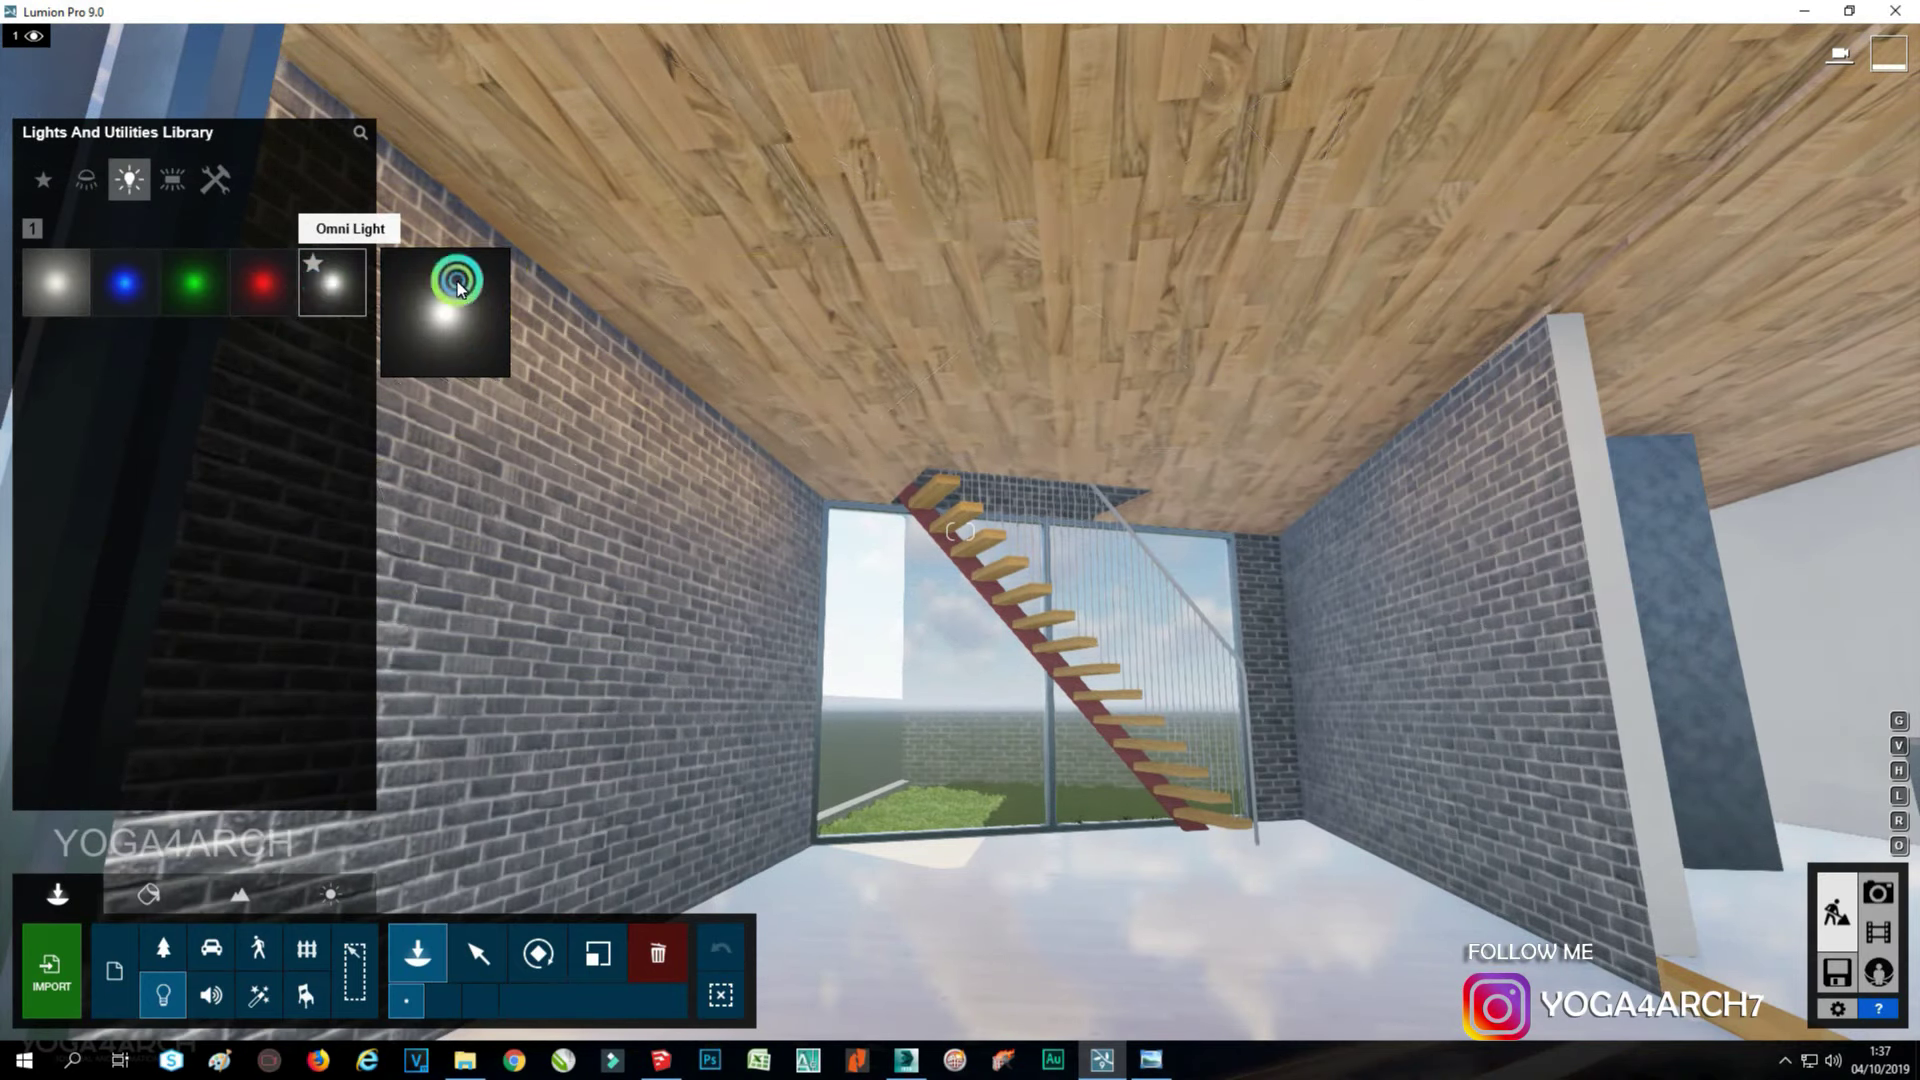
left_click(1089, 383)
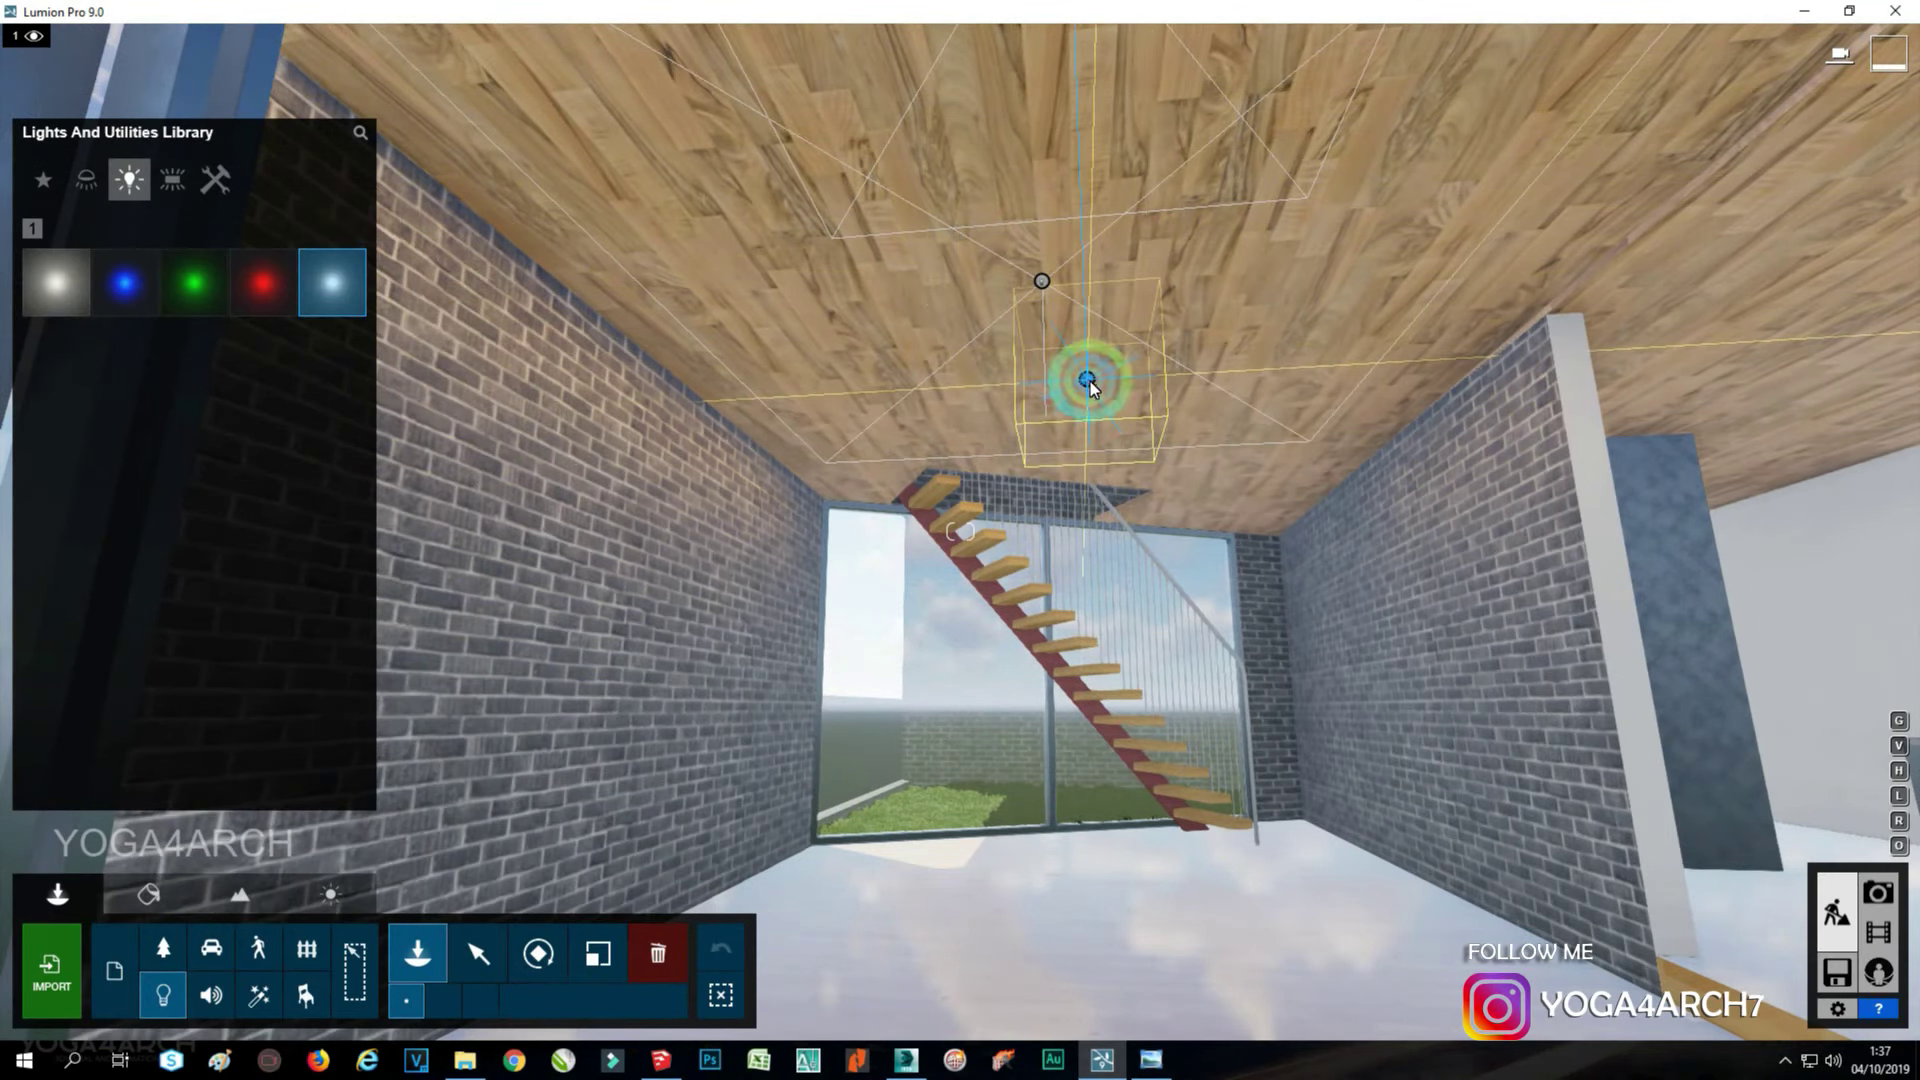
left_click(478, 953)
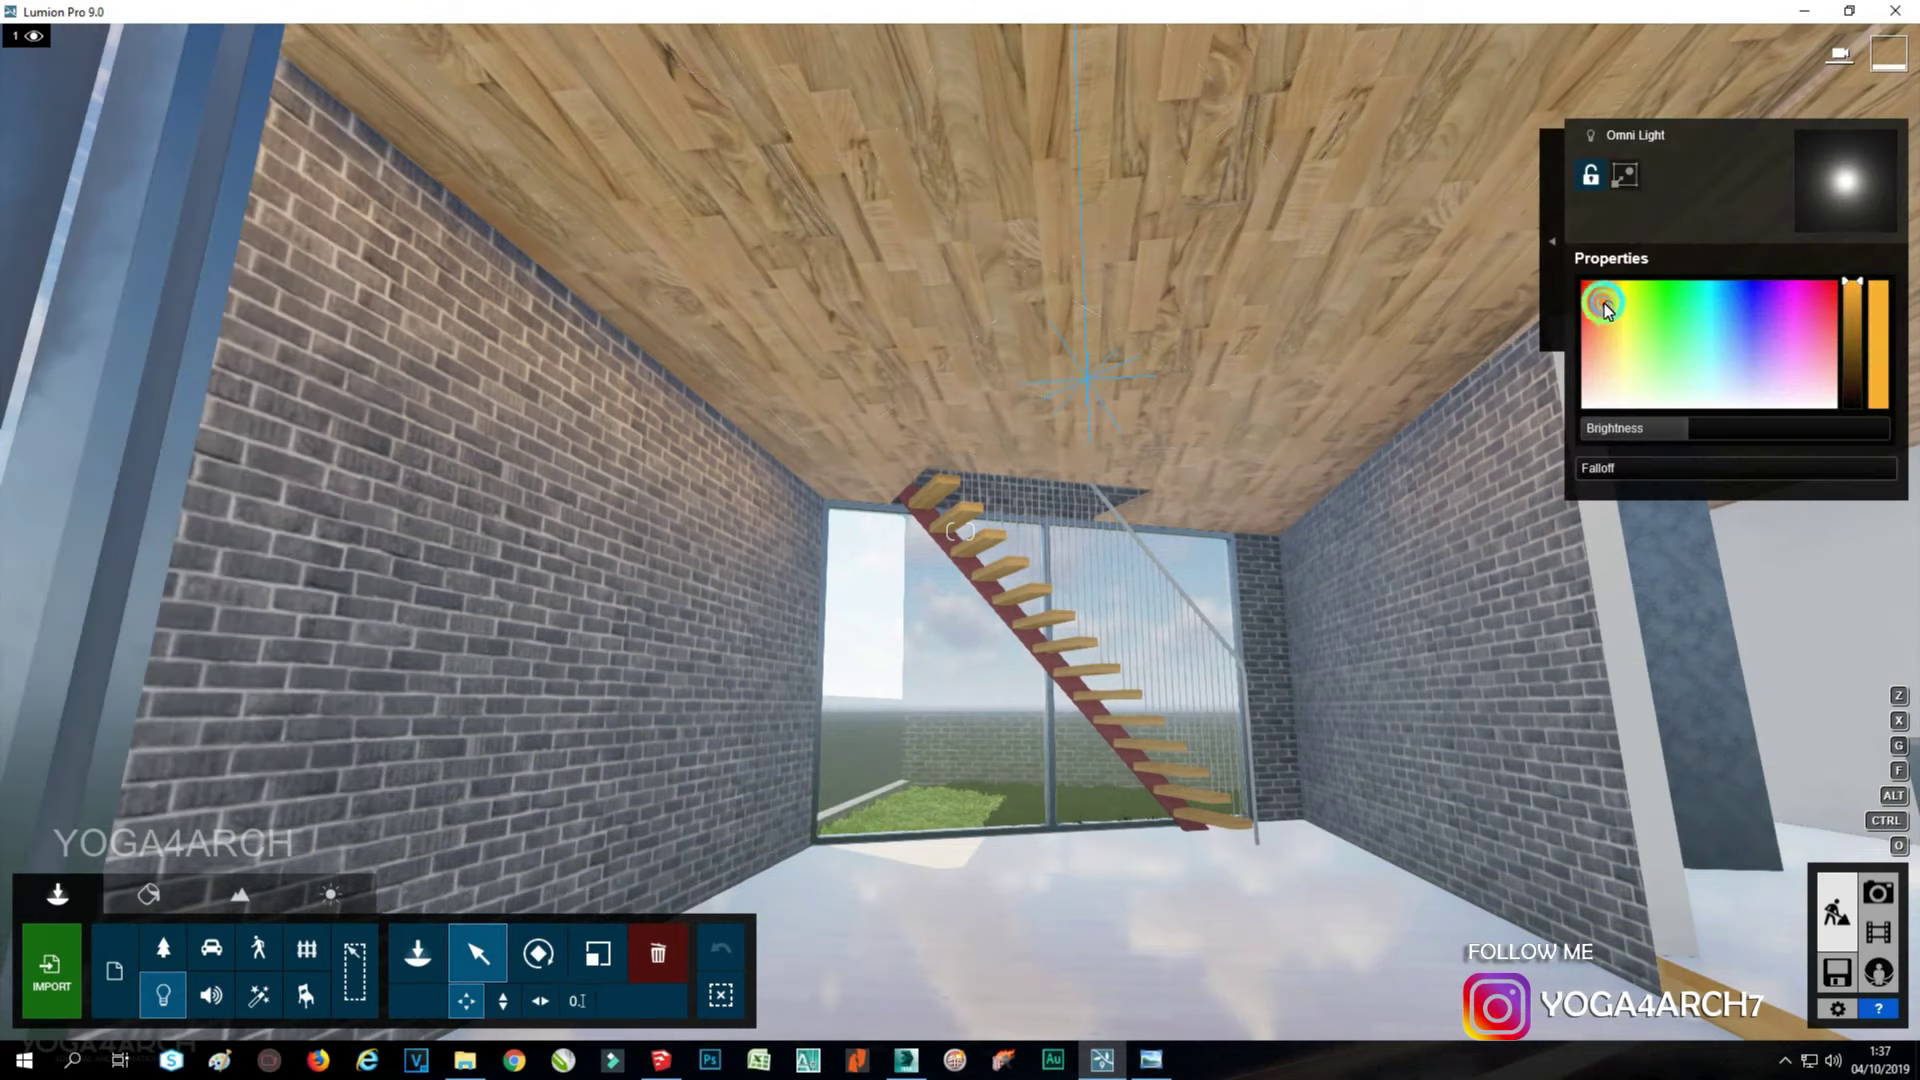
left_click(1878, 892)
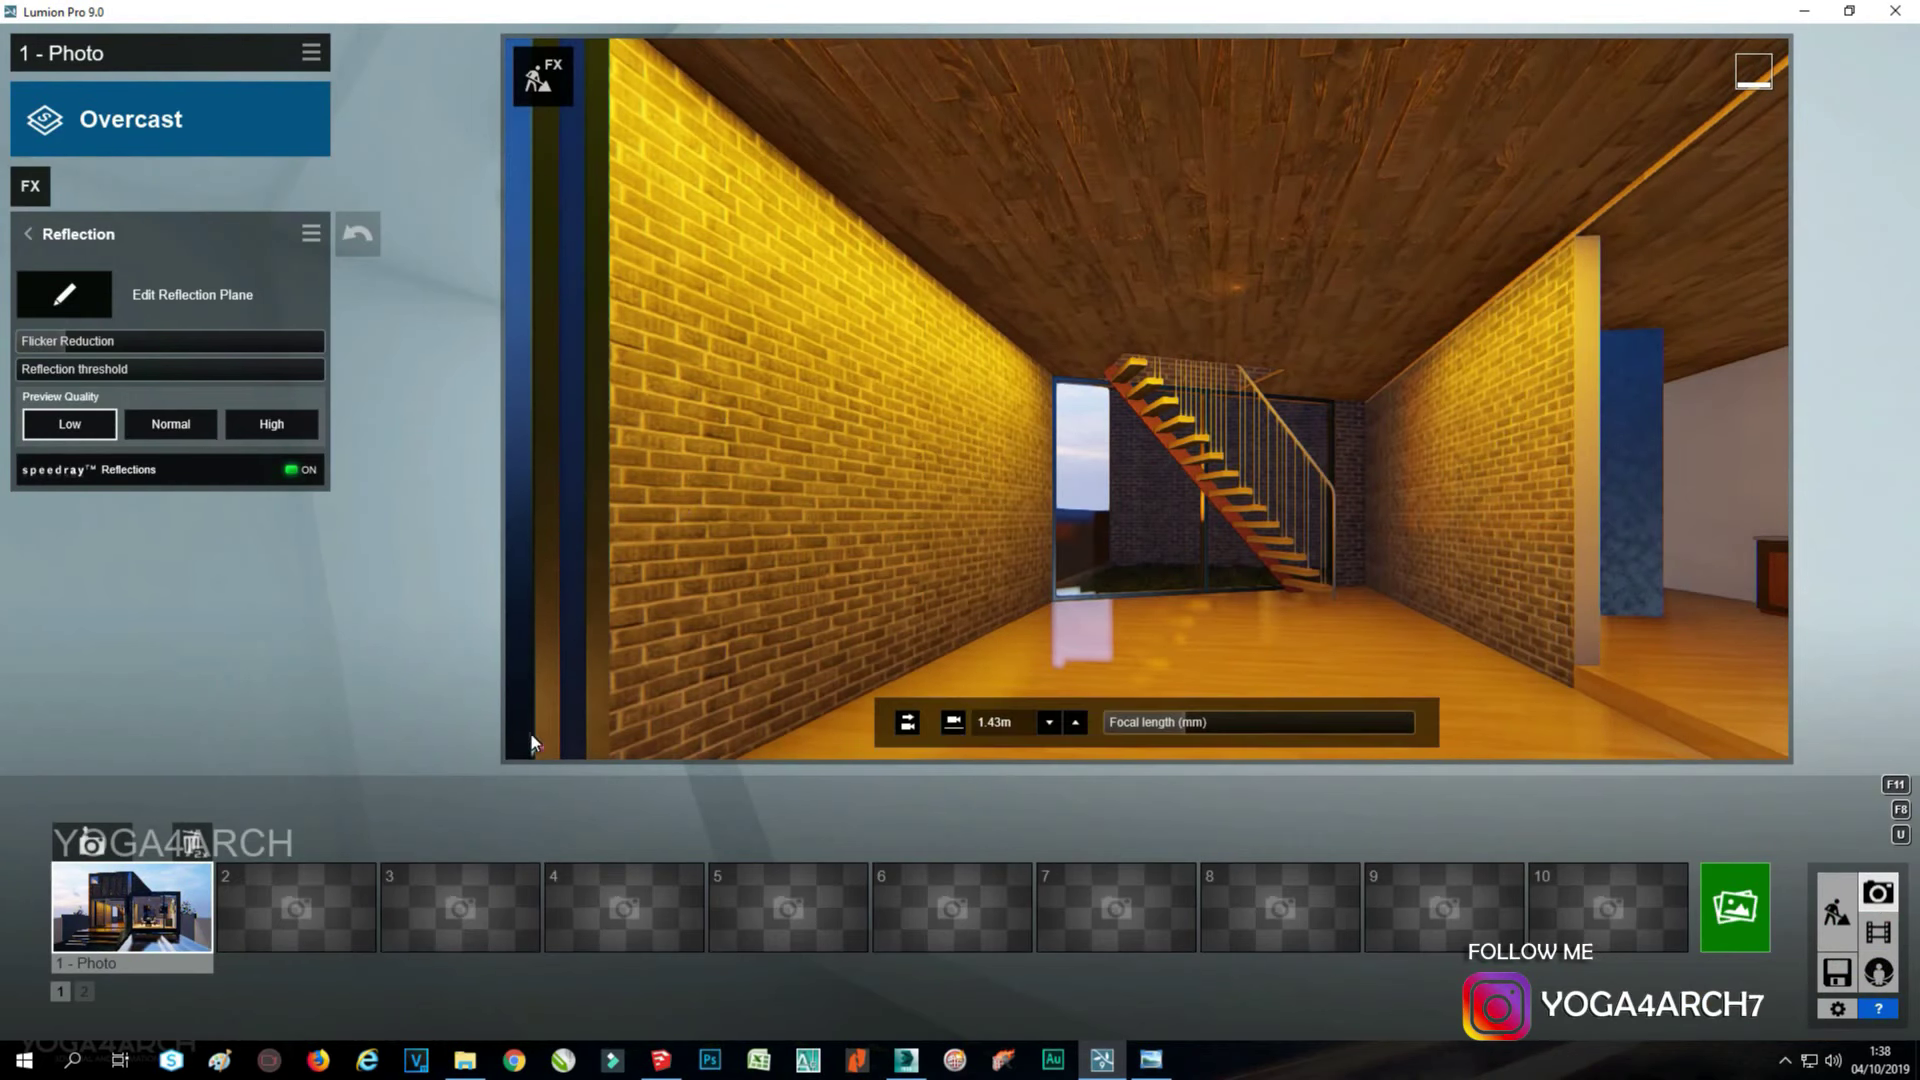
left_click(548, 78)
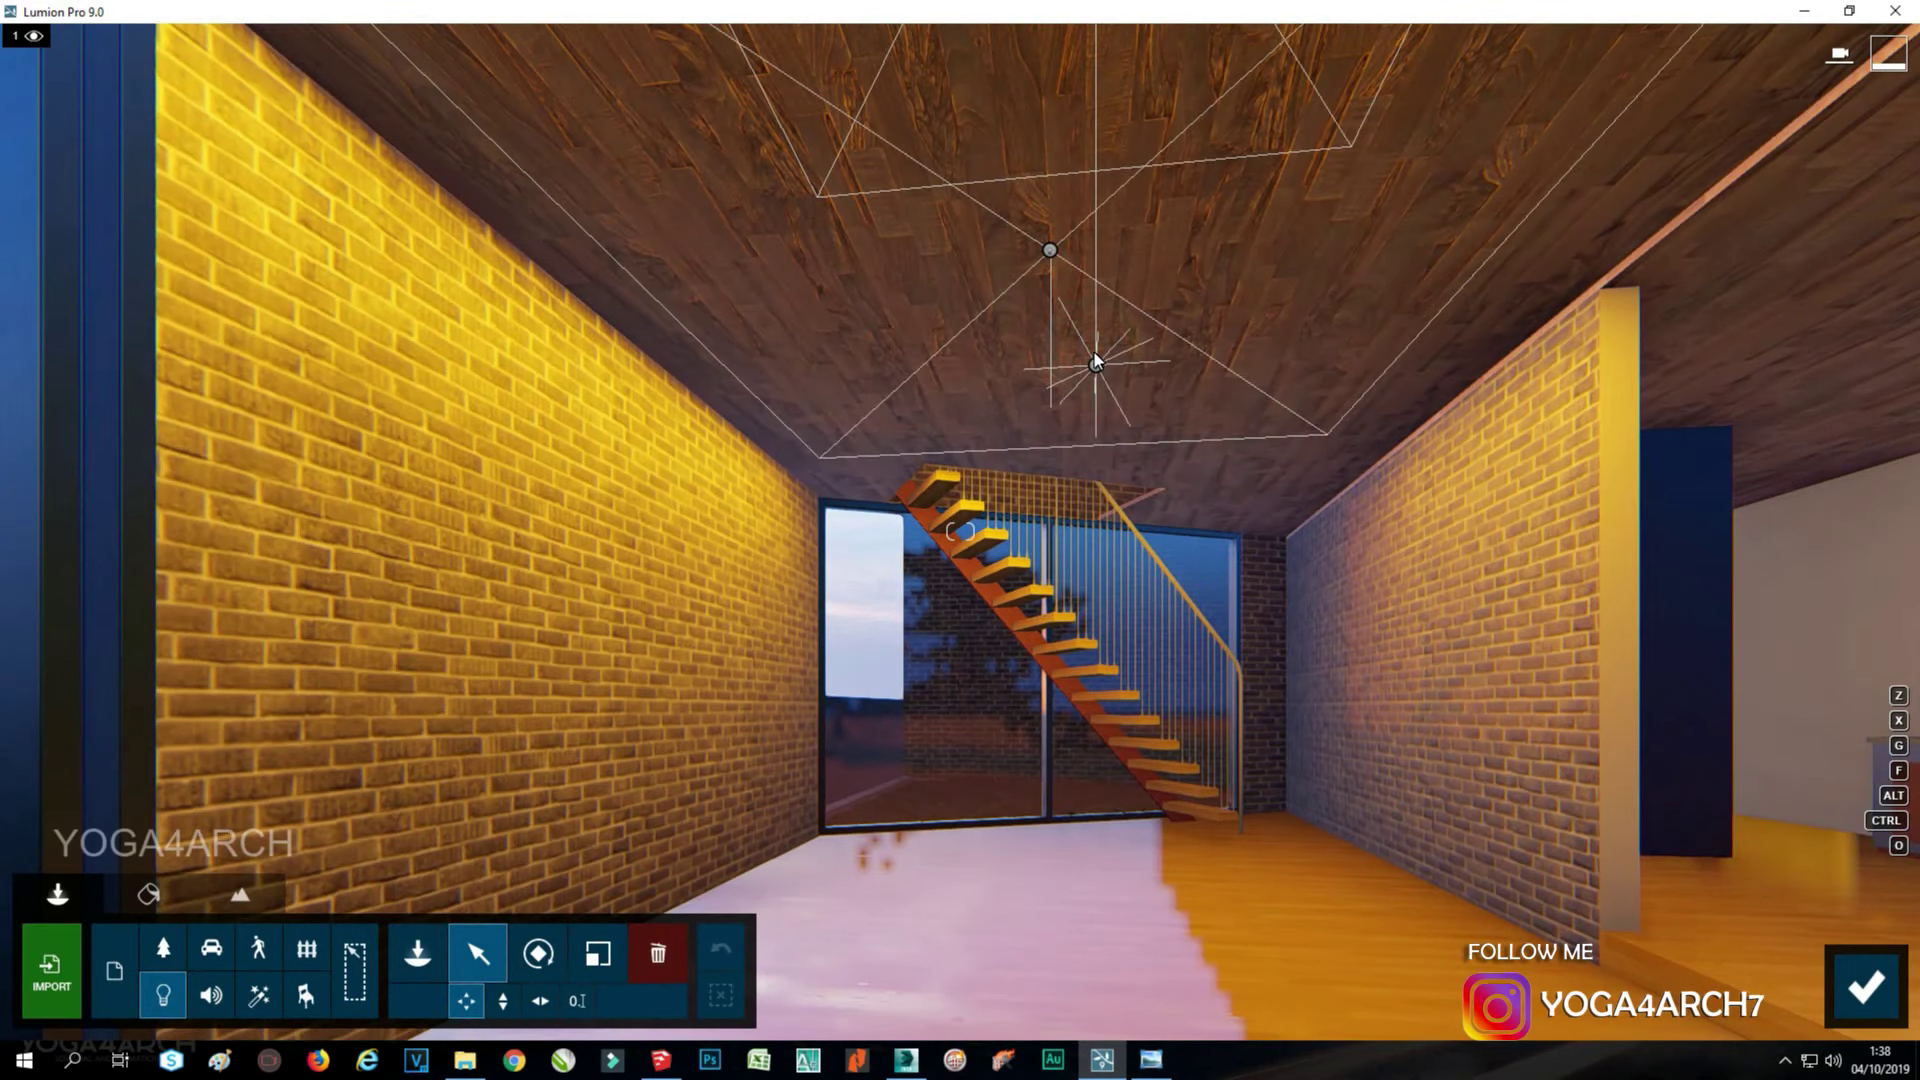
Raise the omni light's brightness to about 1.5, lower it from the ceiling and adjust its falloff.
left_click(1094, 364)
left_click(1664, 446)
mouse_move(1663, 446)
left_mouse_down()
mouse_move(1752, 428)
mouse_move(1712, 466)
left_mouse_up()
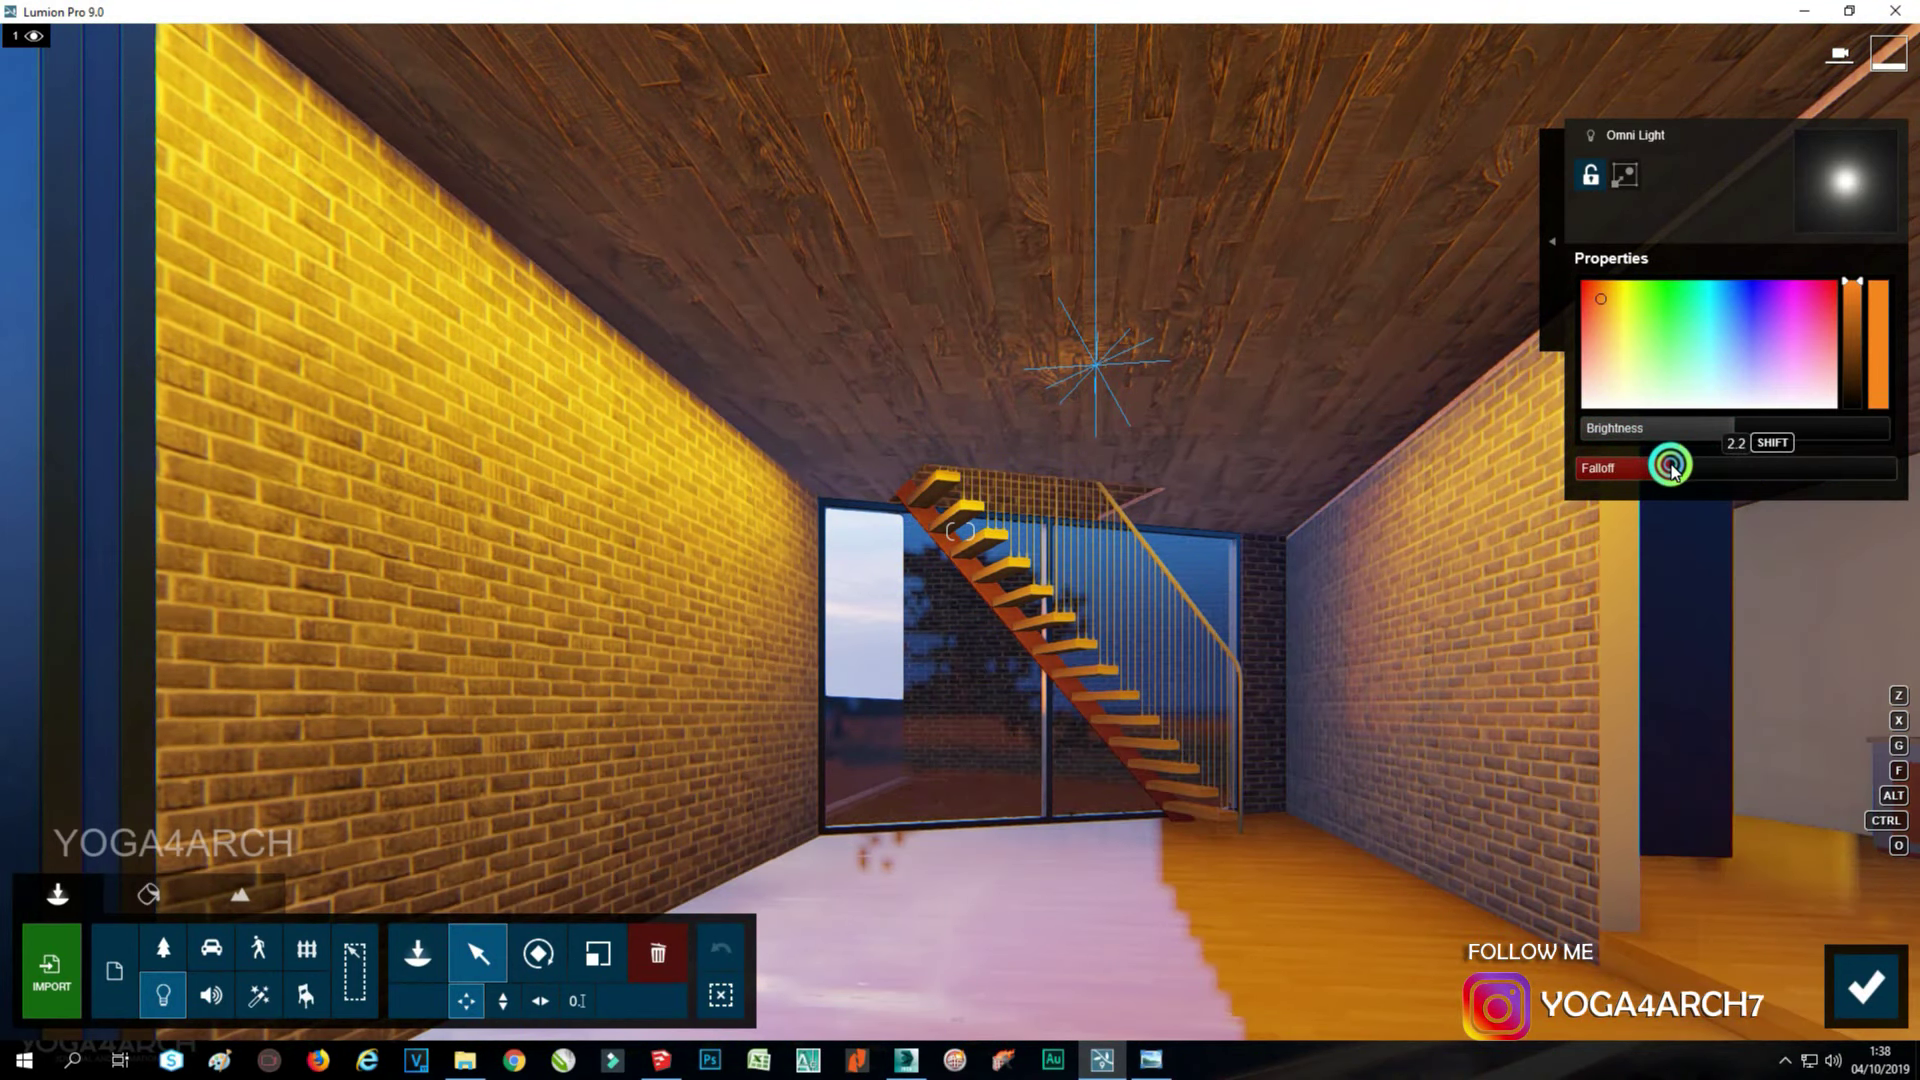
left_click(1866, 987)
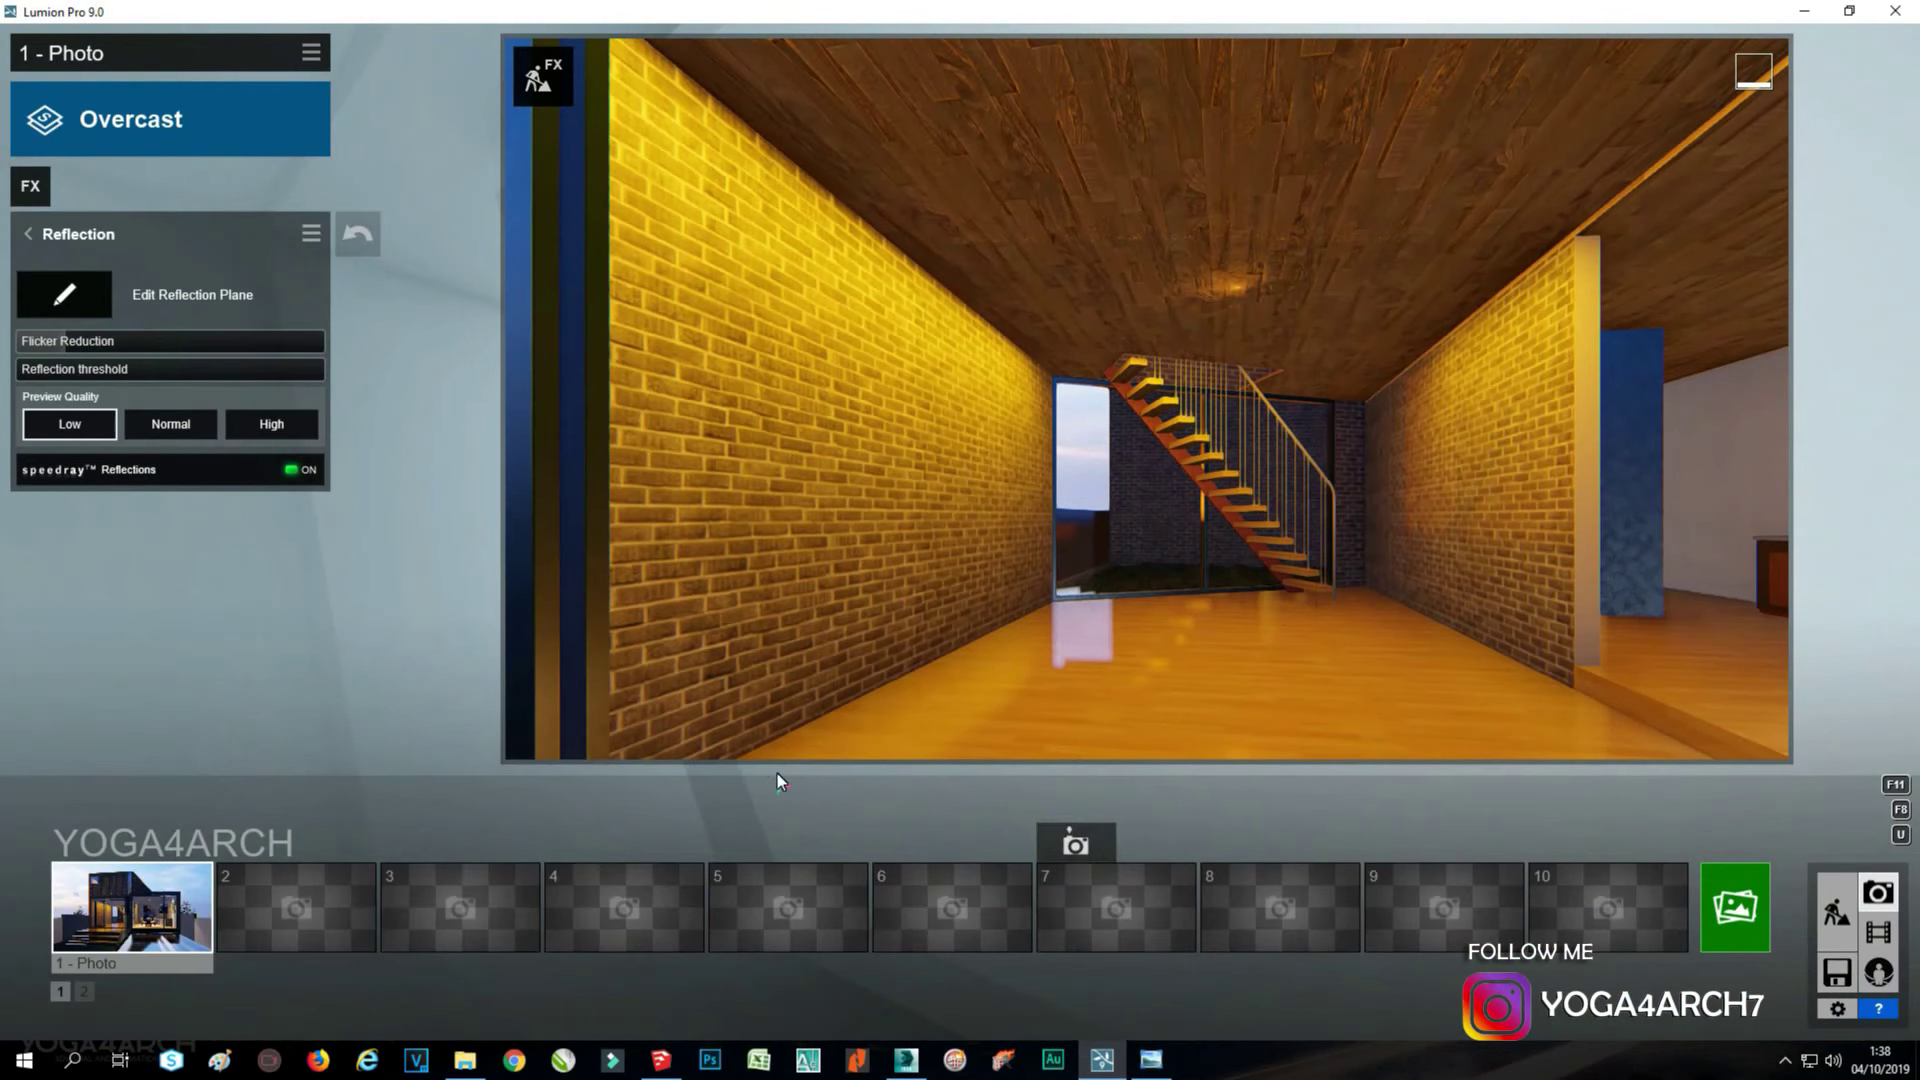
left_click(1836, 912)
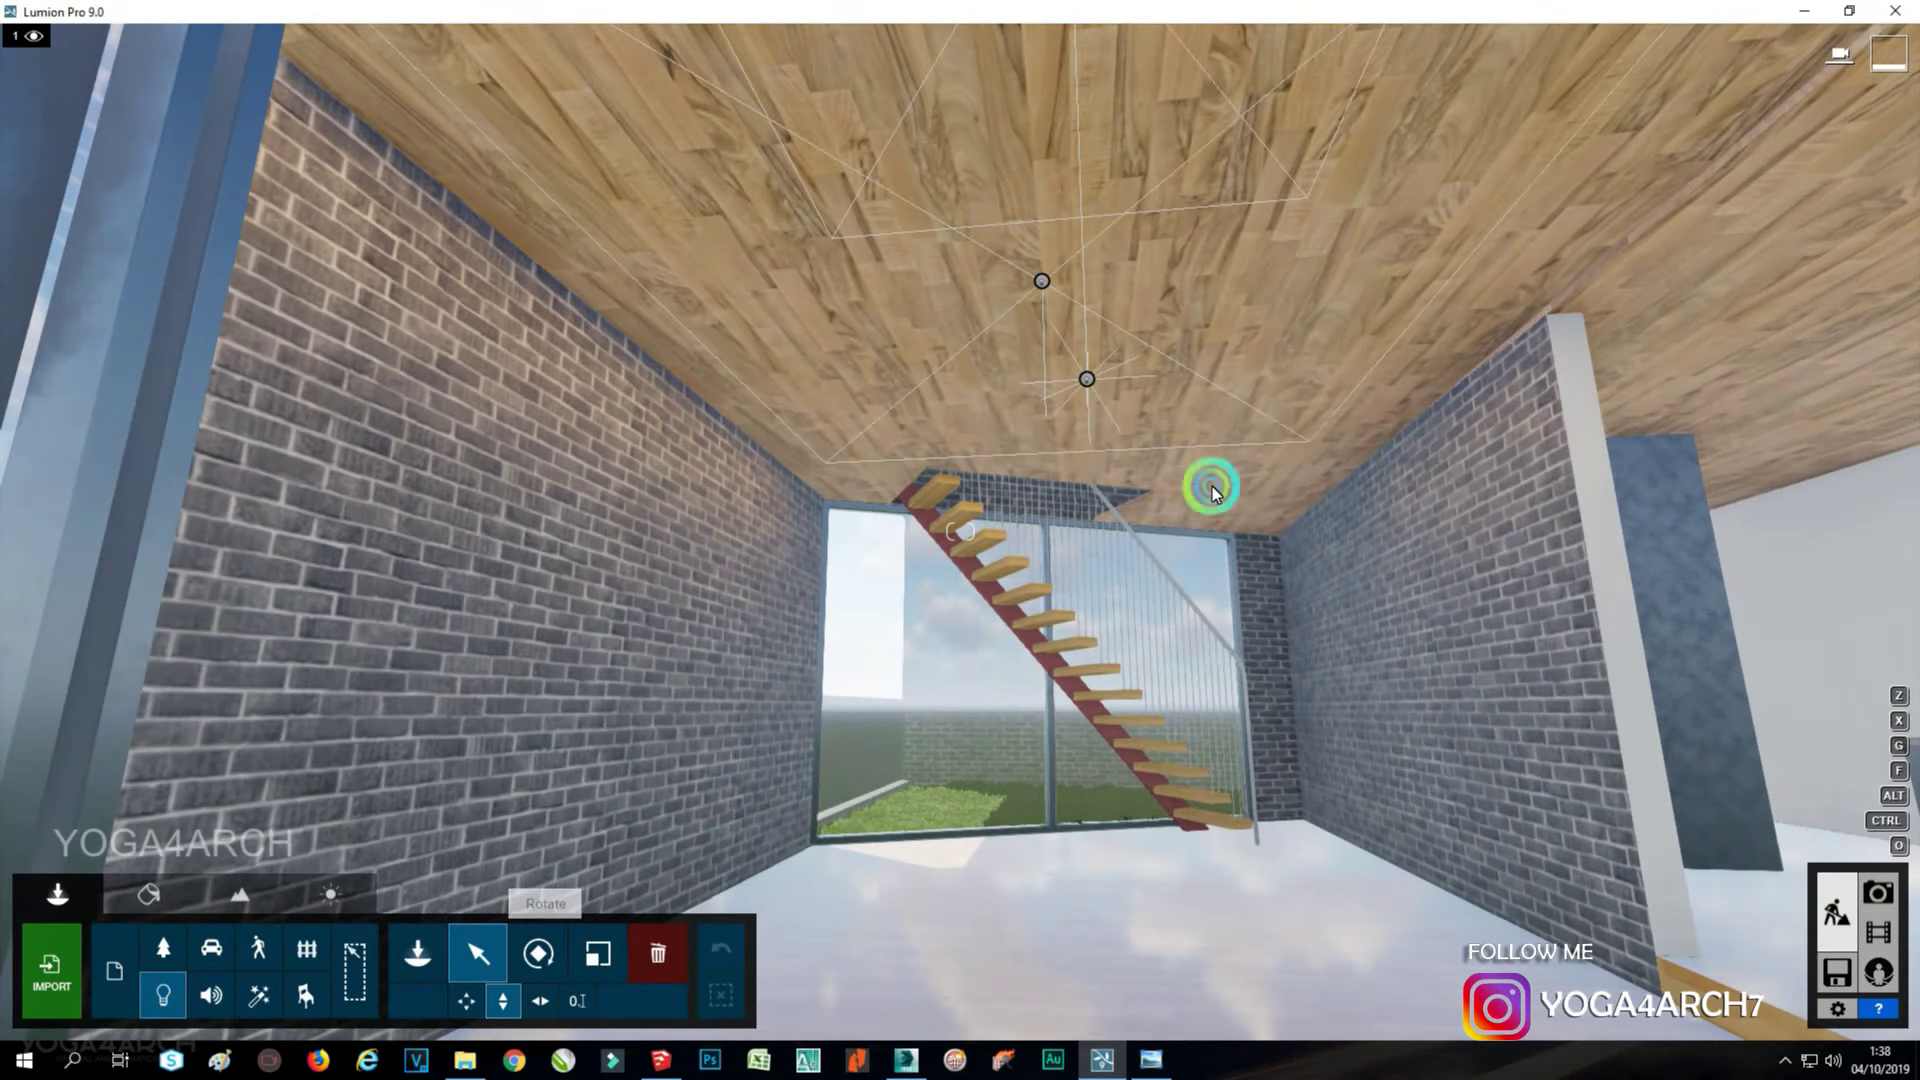
left_click_drag(1087, 379, 1092, 443)
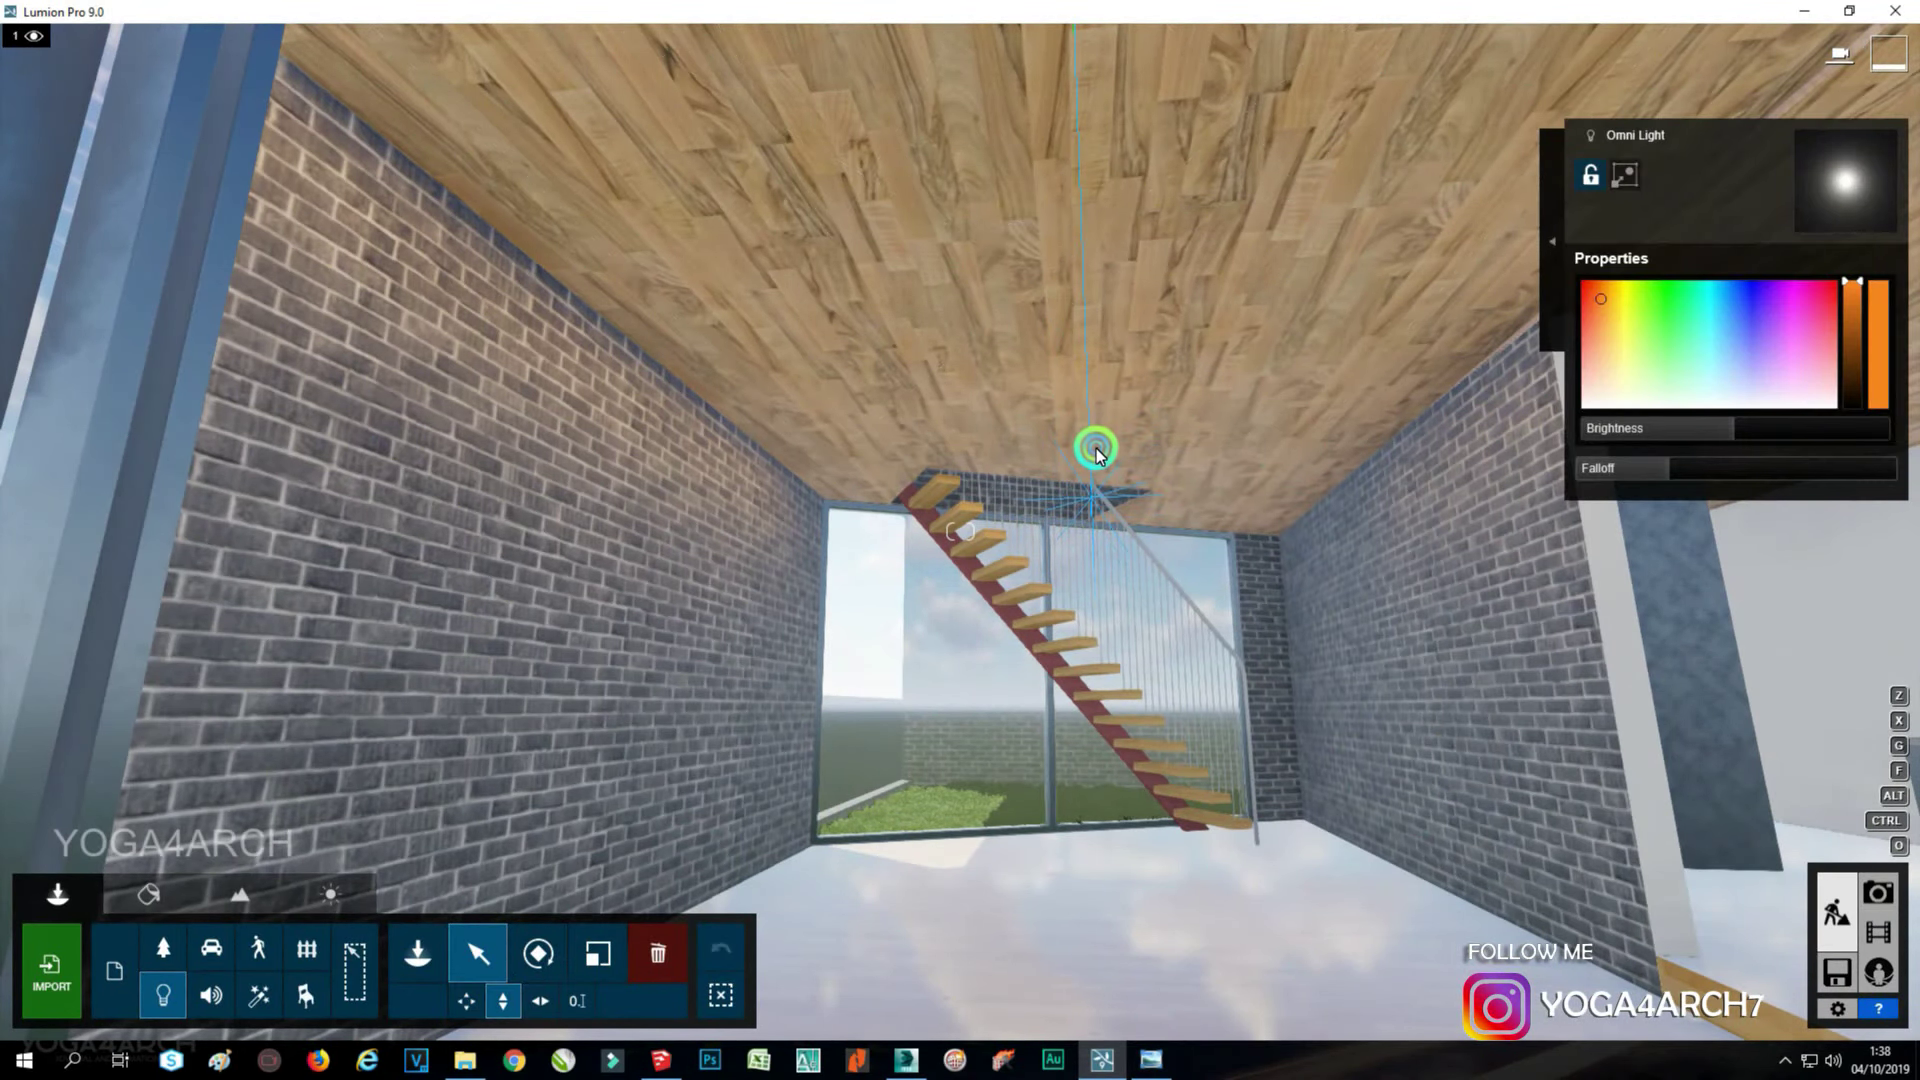
left_click(1620, 466)
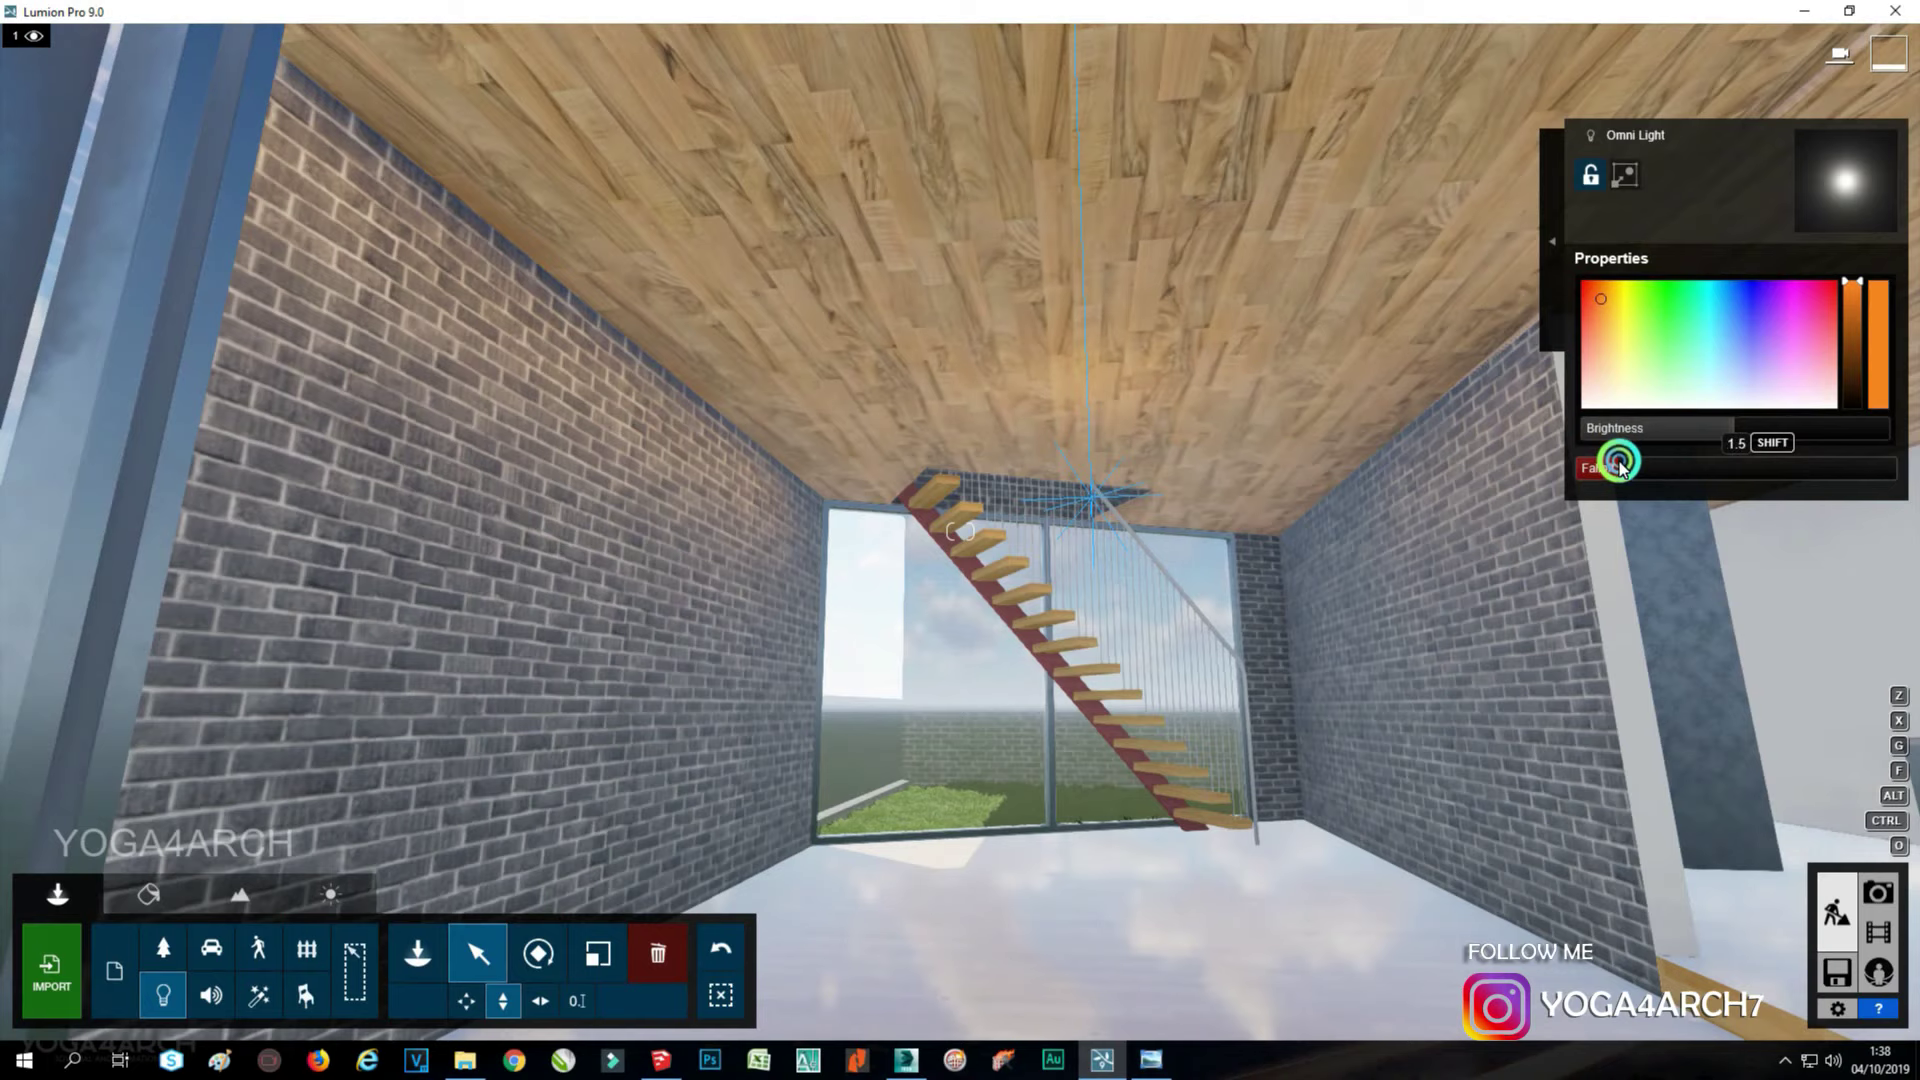
left_click(1877, 892)
Compare the exterior photo view with the reference house photo in Photo Viewer, then return to Build mode.
left_click(183, 906)
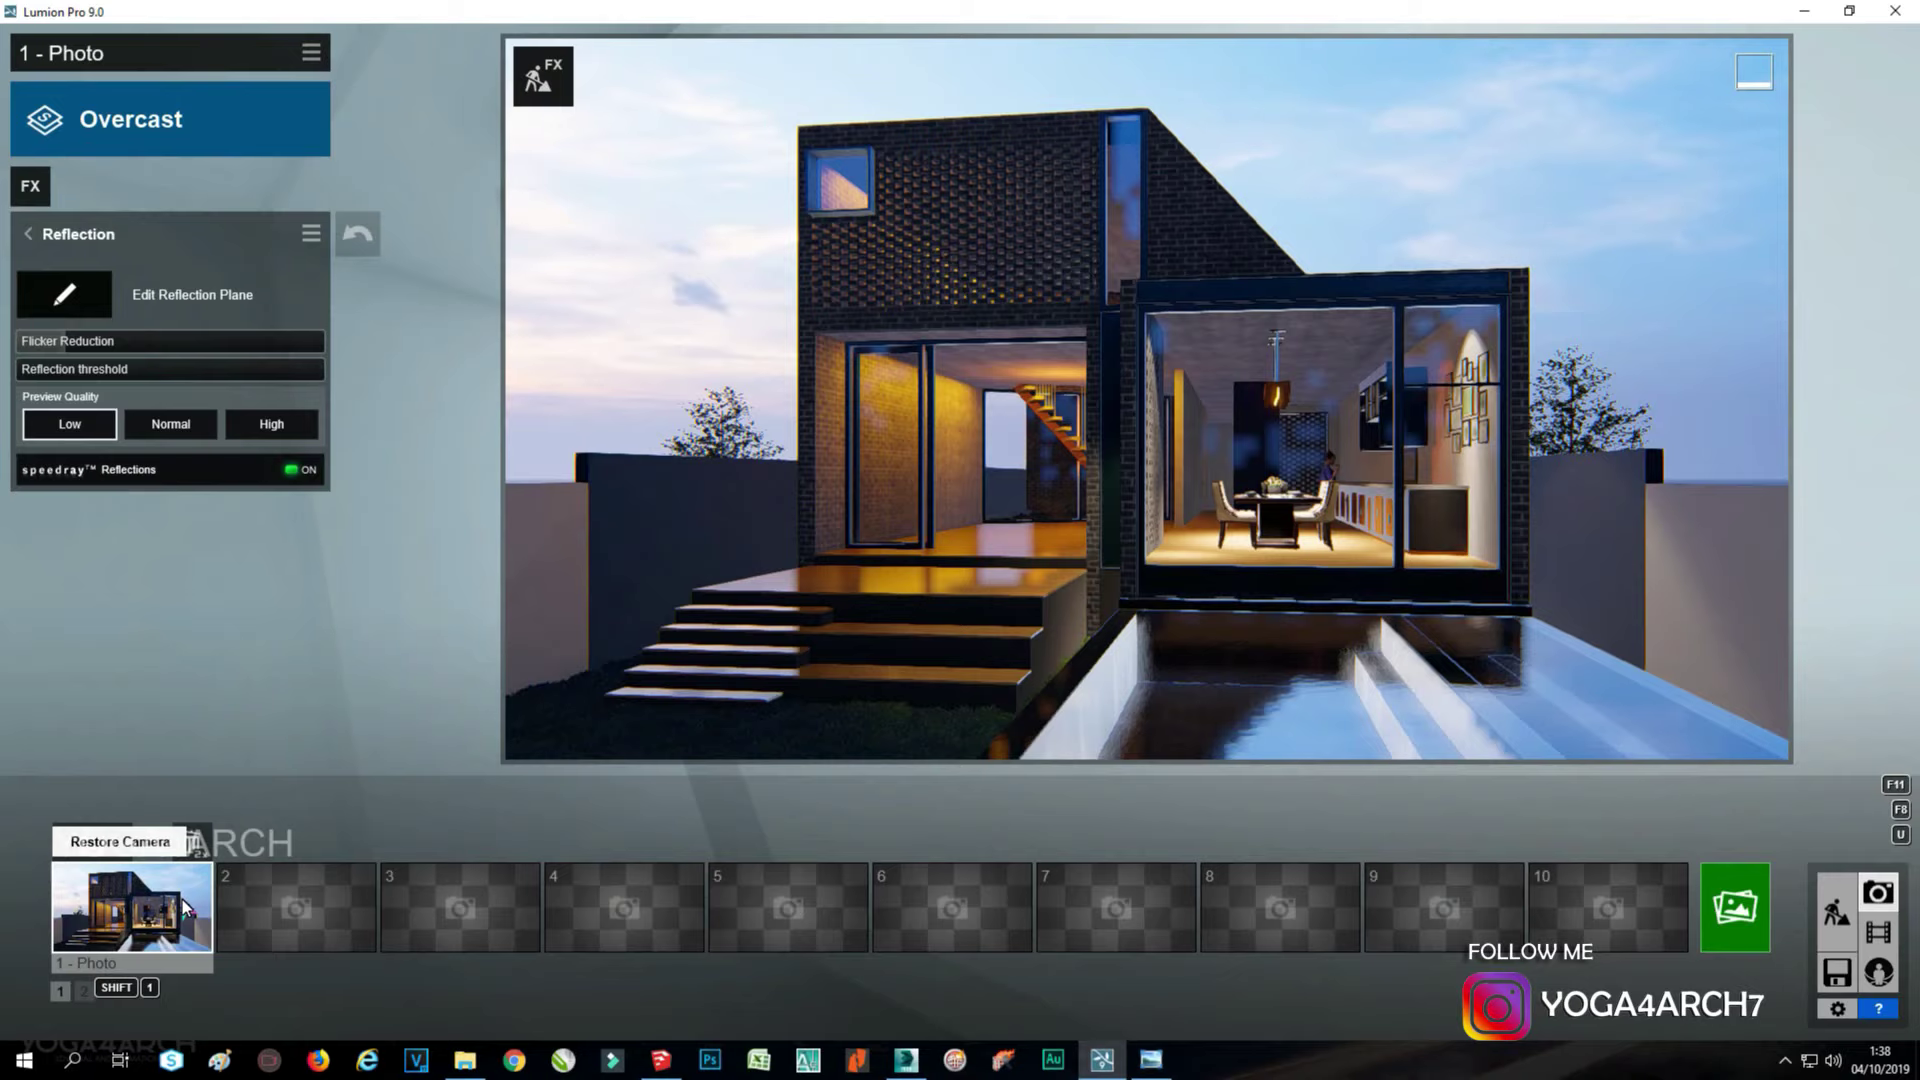
mouse_move(1083, 648)
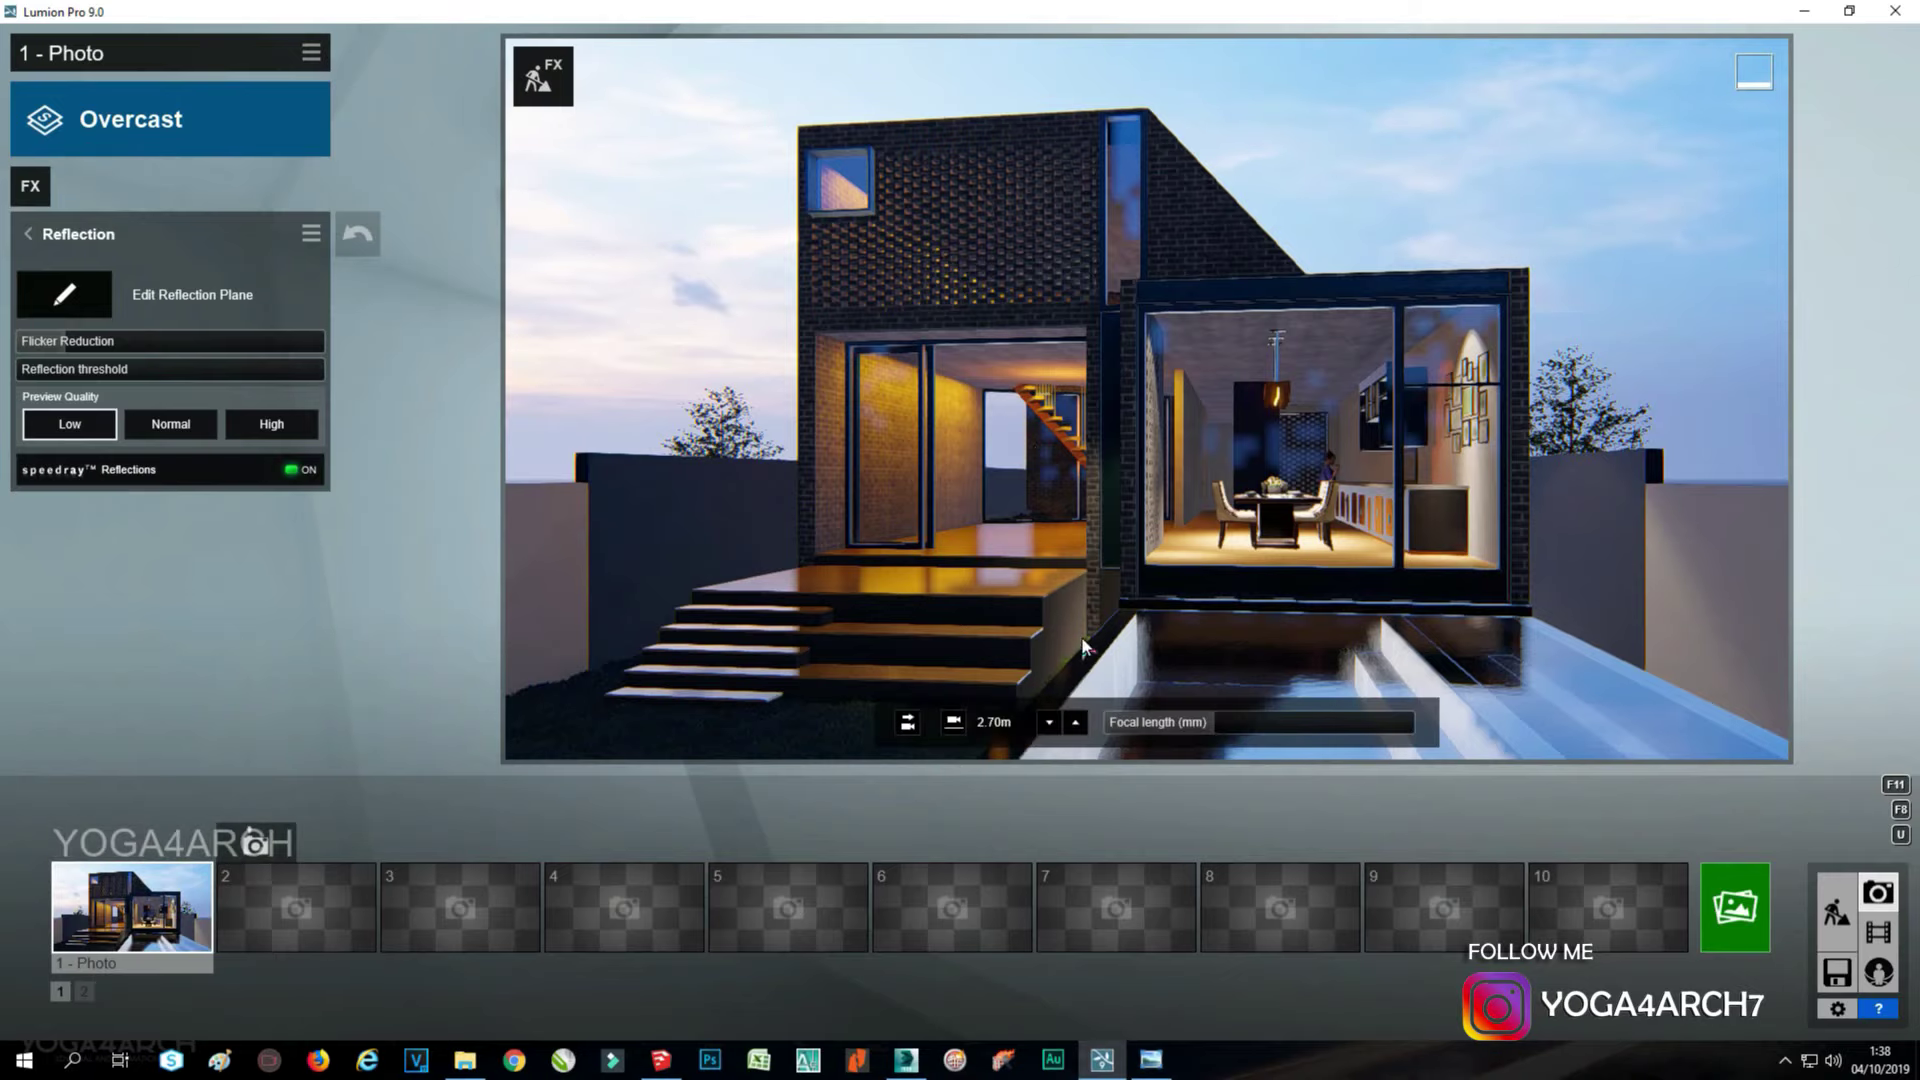
left_click(1150, 1062)
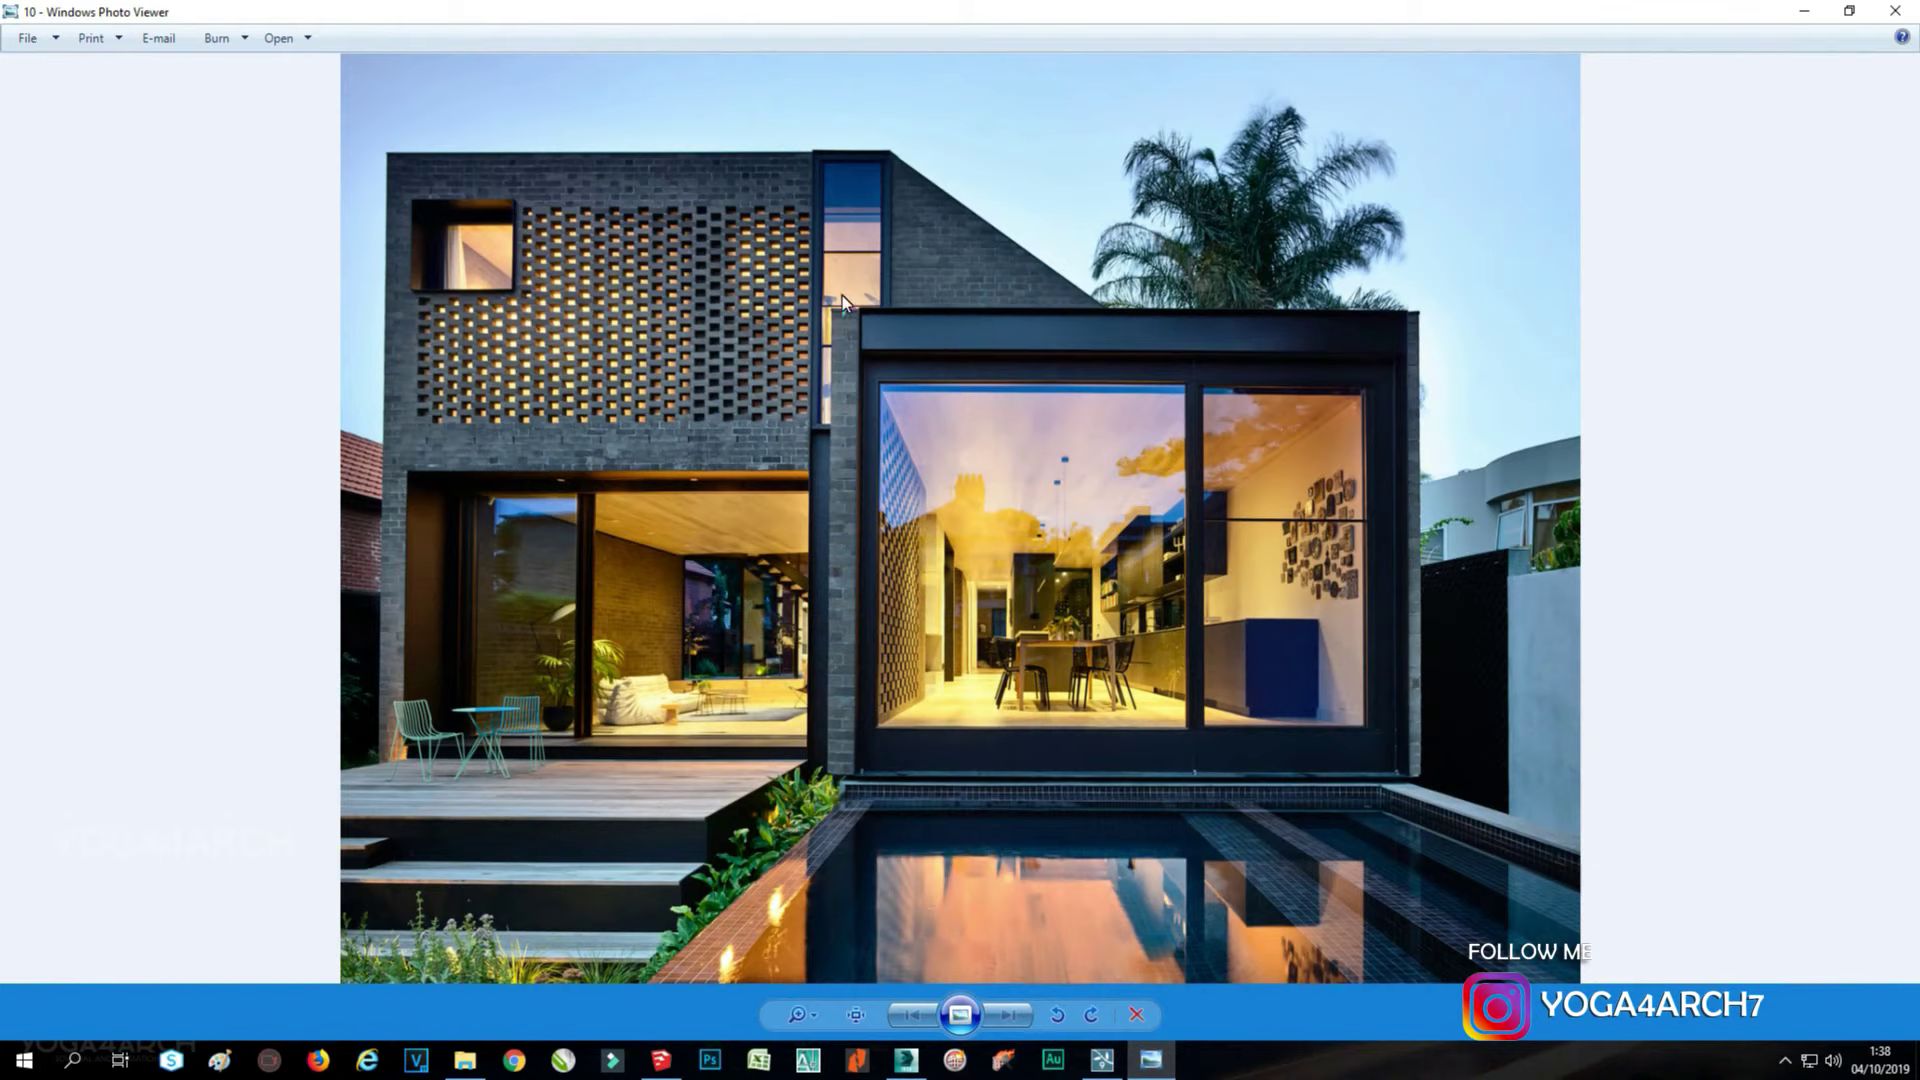
left_click(1152, 1062)
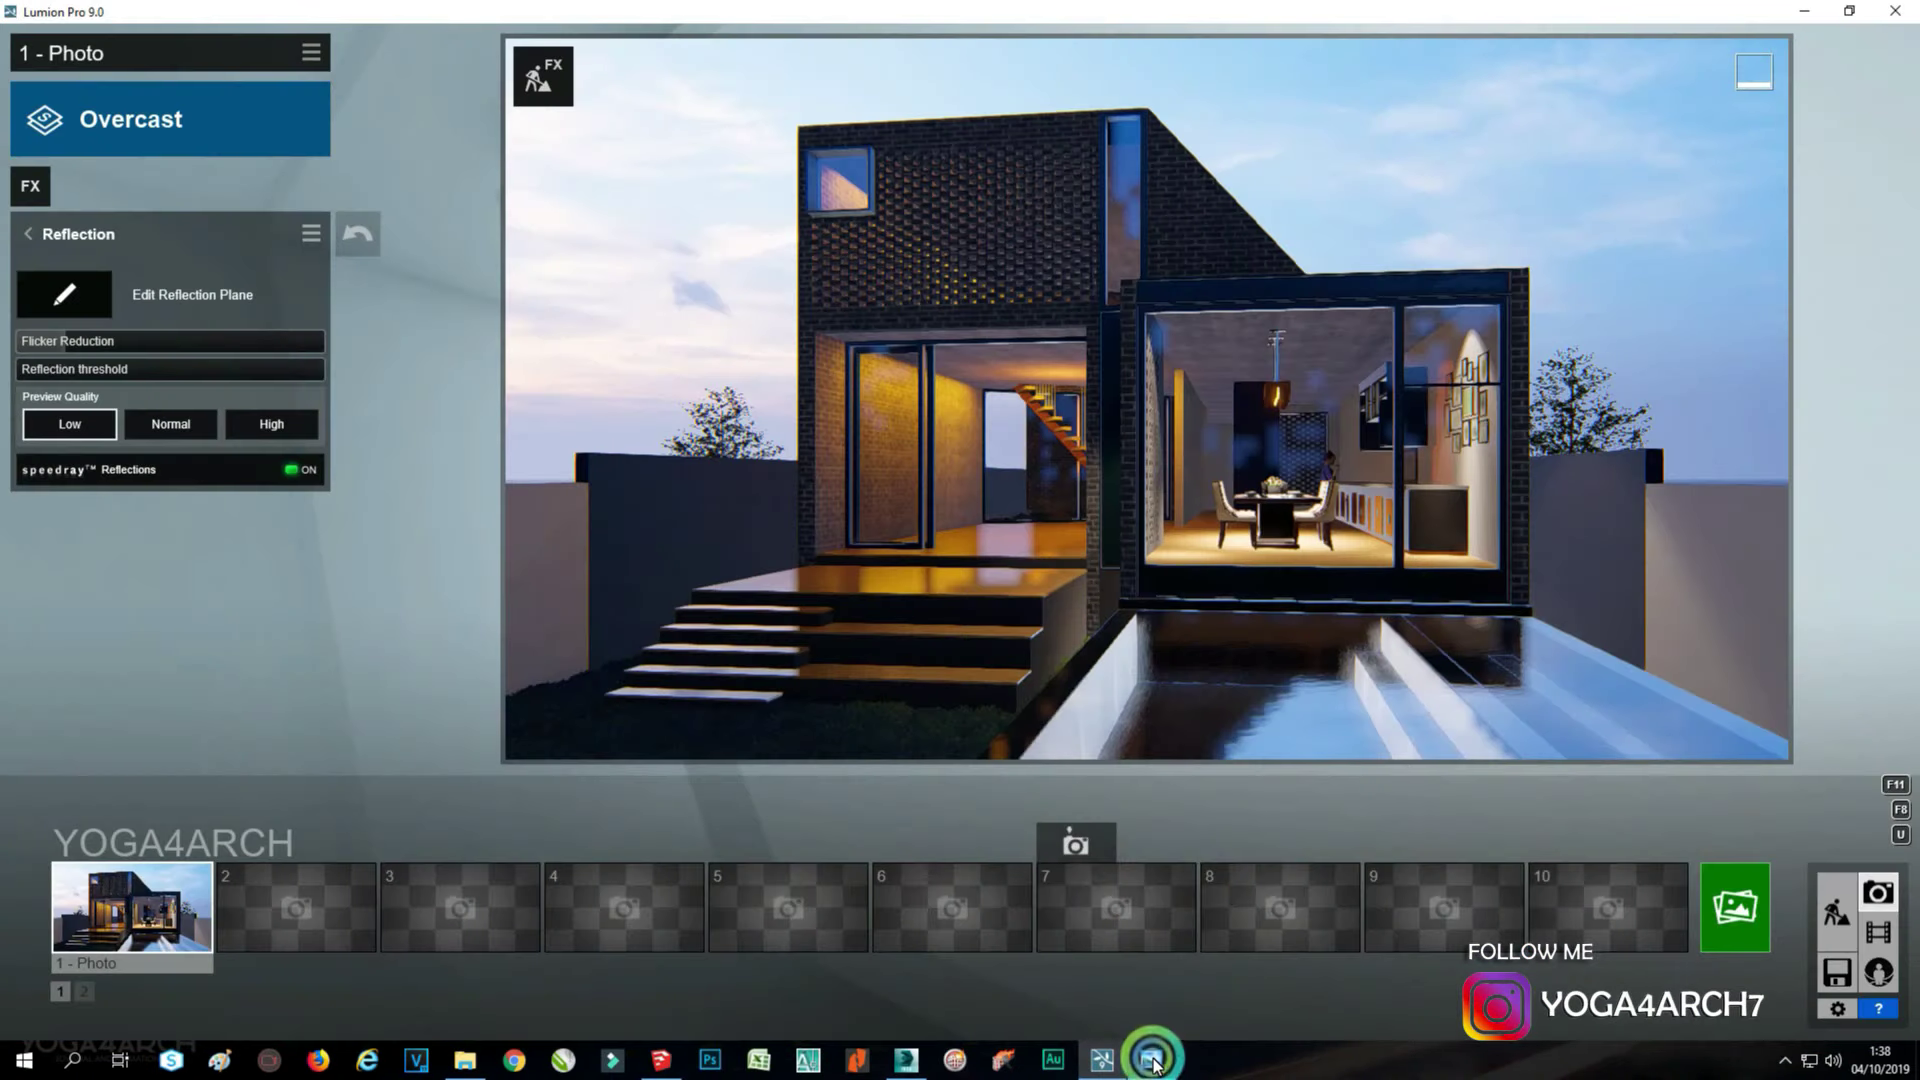
mouse_move(1080, 645)
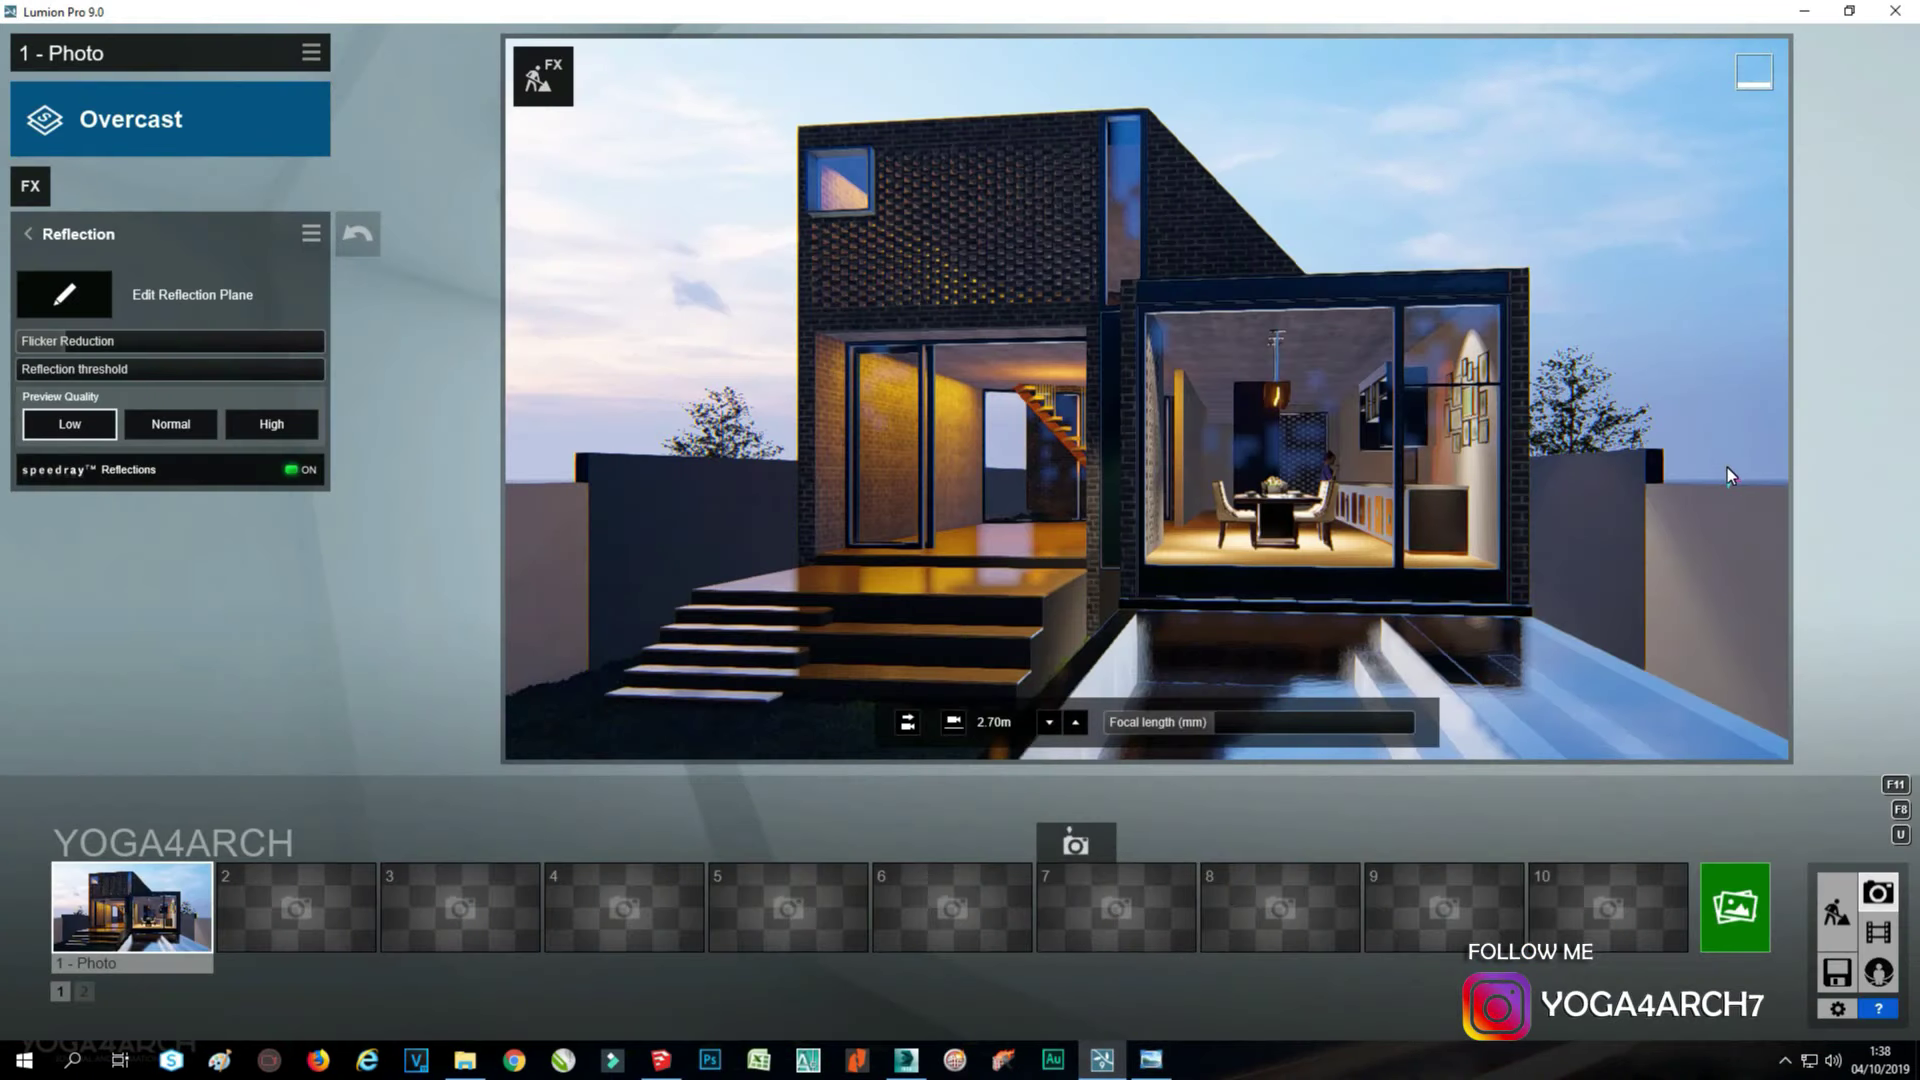
left_click(1836, 911)
Set the colour and falloff of the omni light near the staircase and move it horizontally.
key("w")
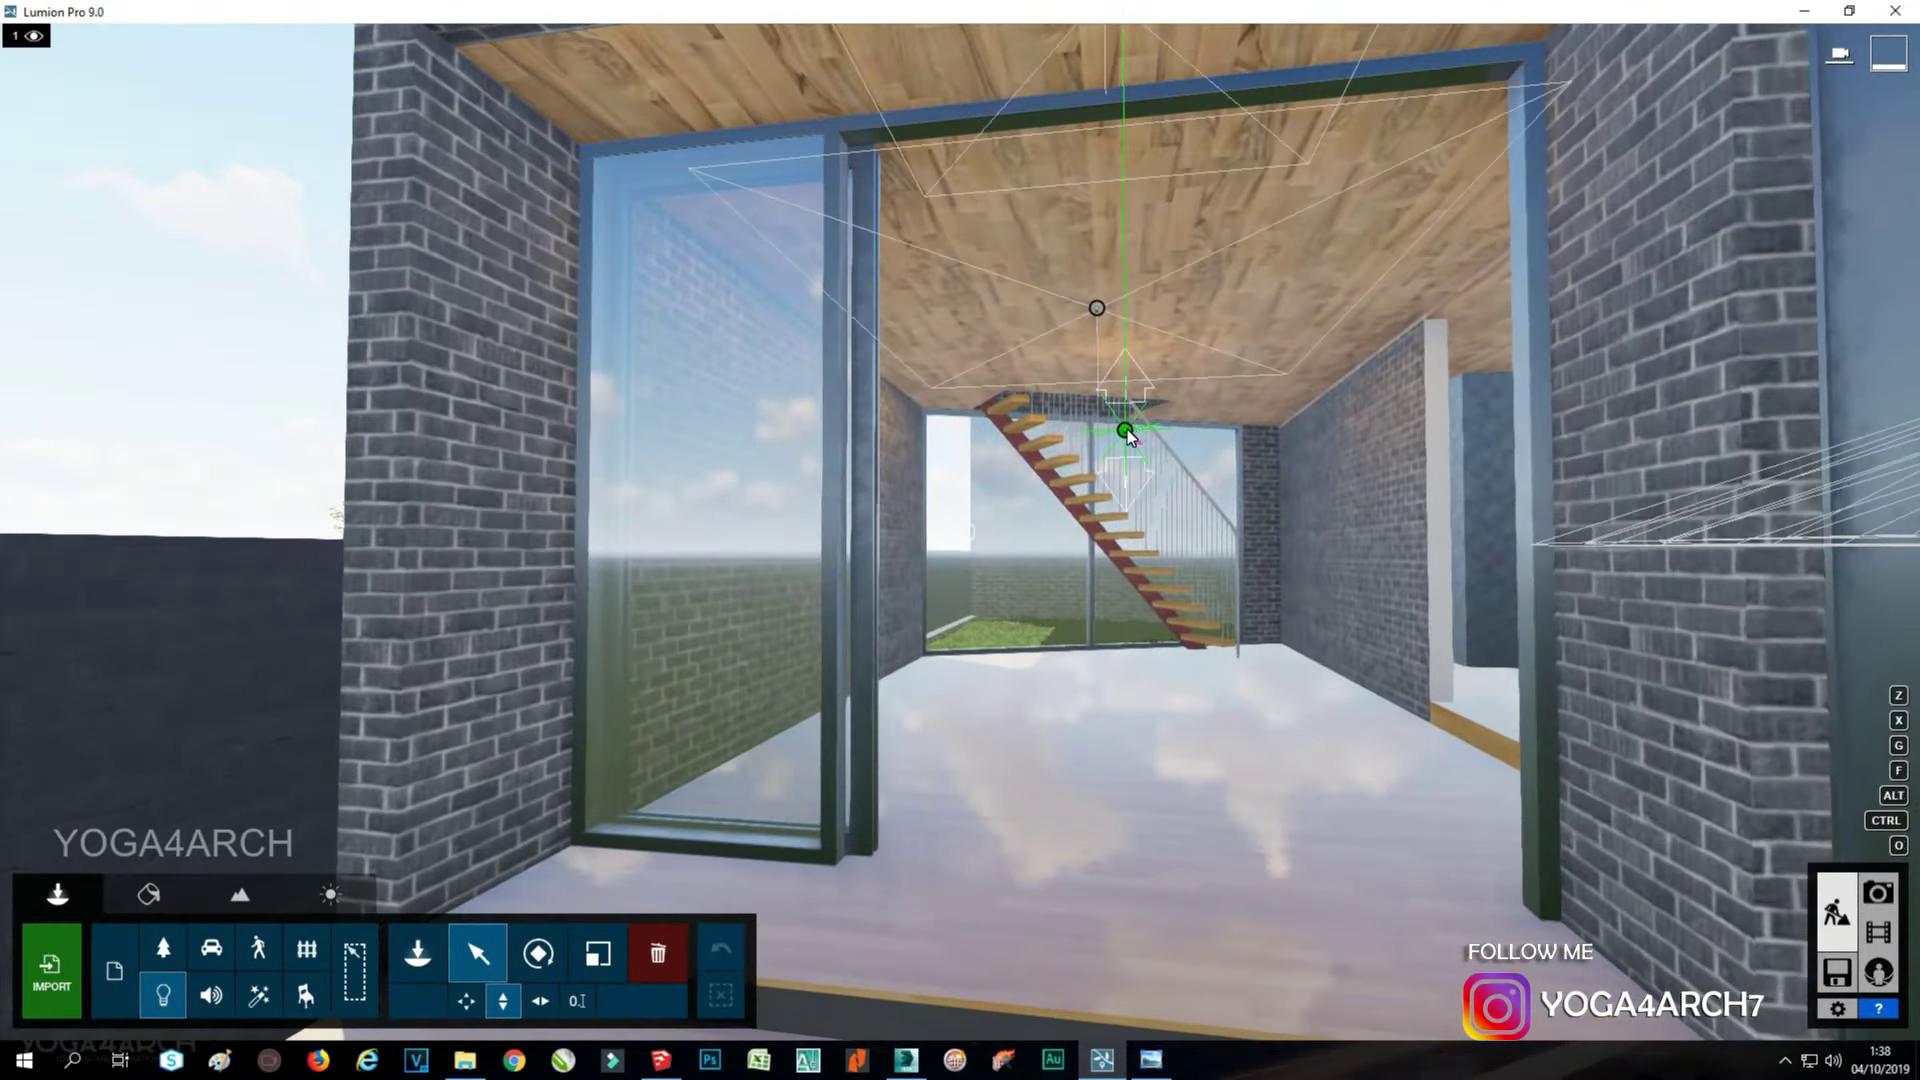
left_click(1125, 431)
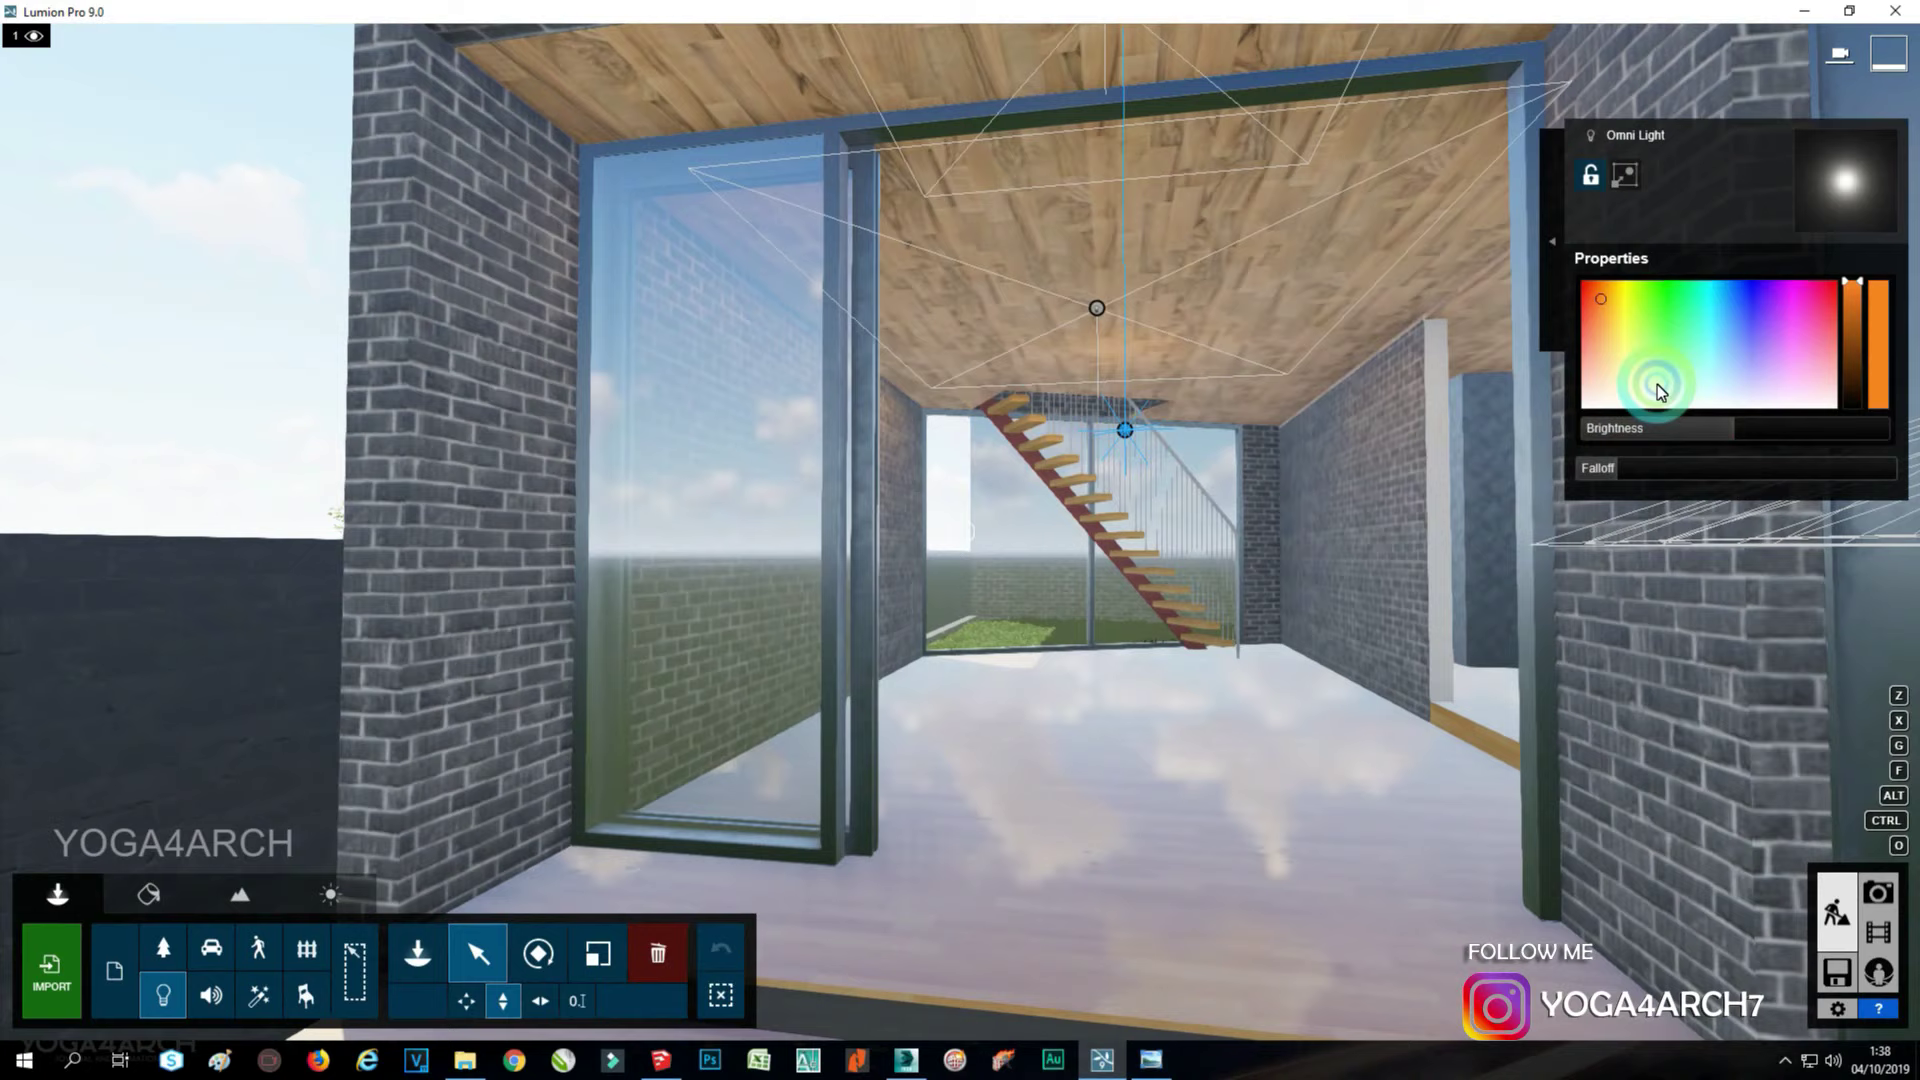
left_click(1605, 307)
left_click(1618, 471)
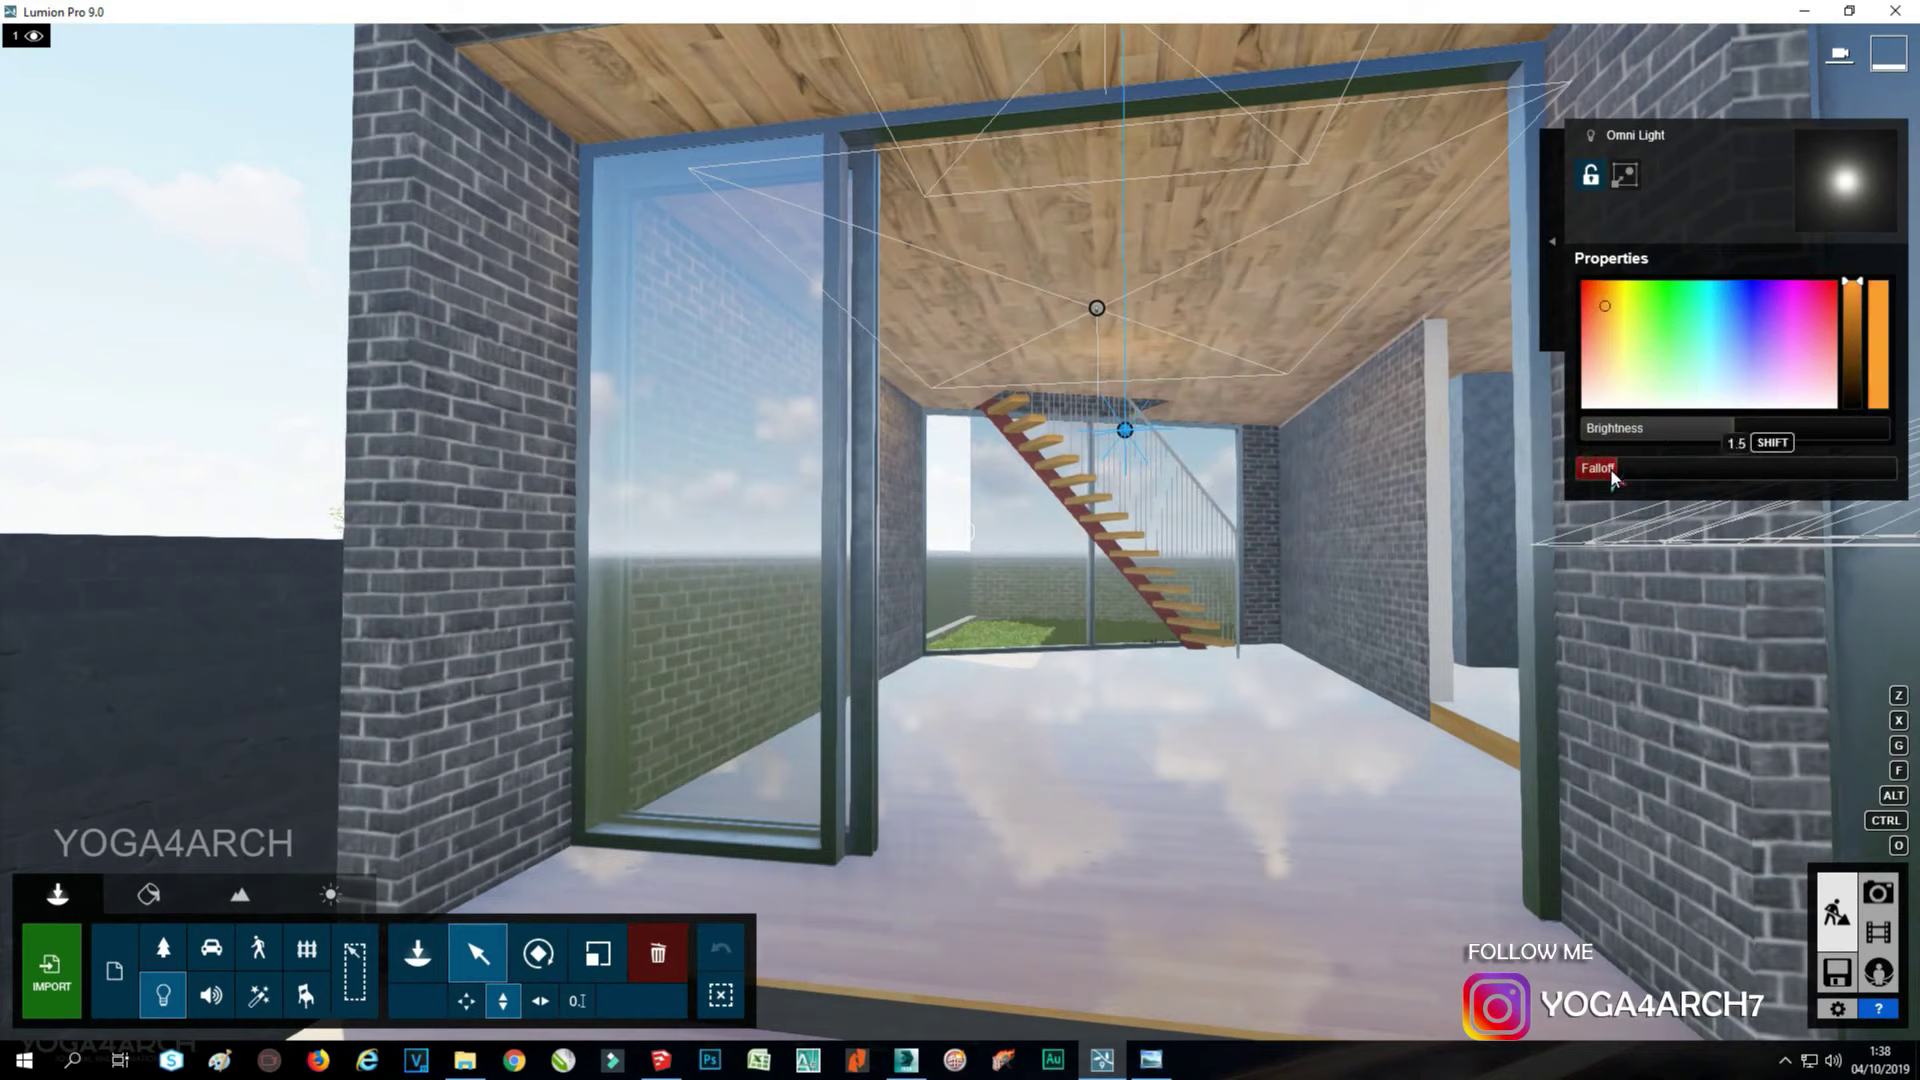
left_click(1619, 470)
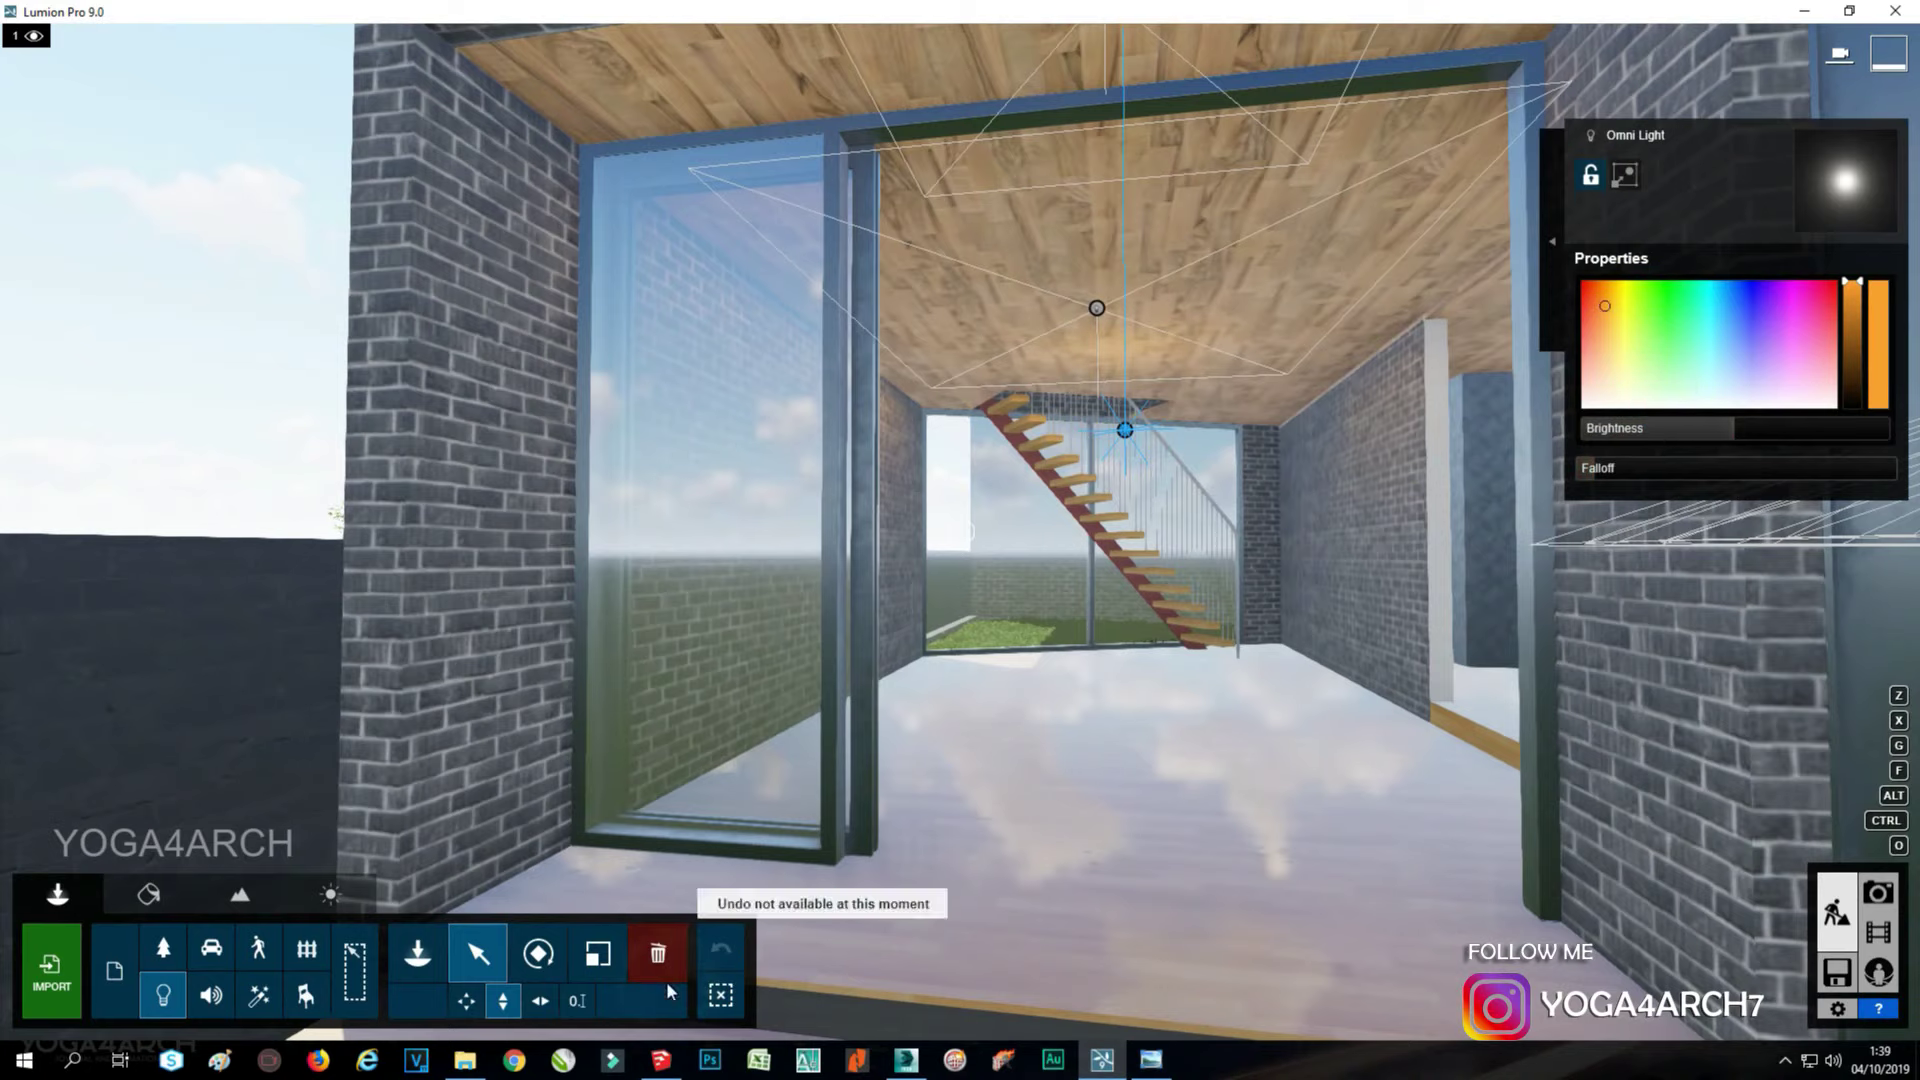
left_click(466, 1000)
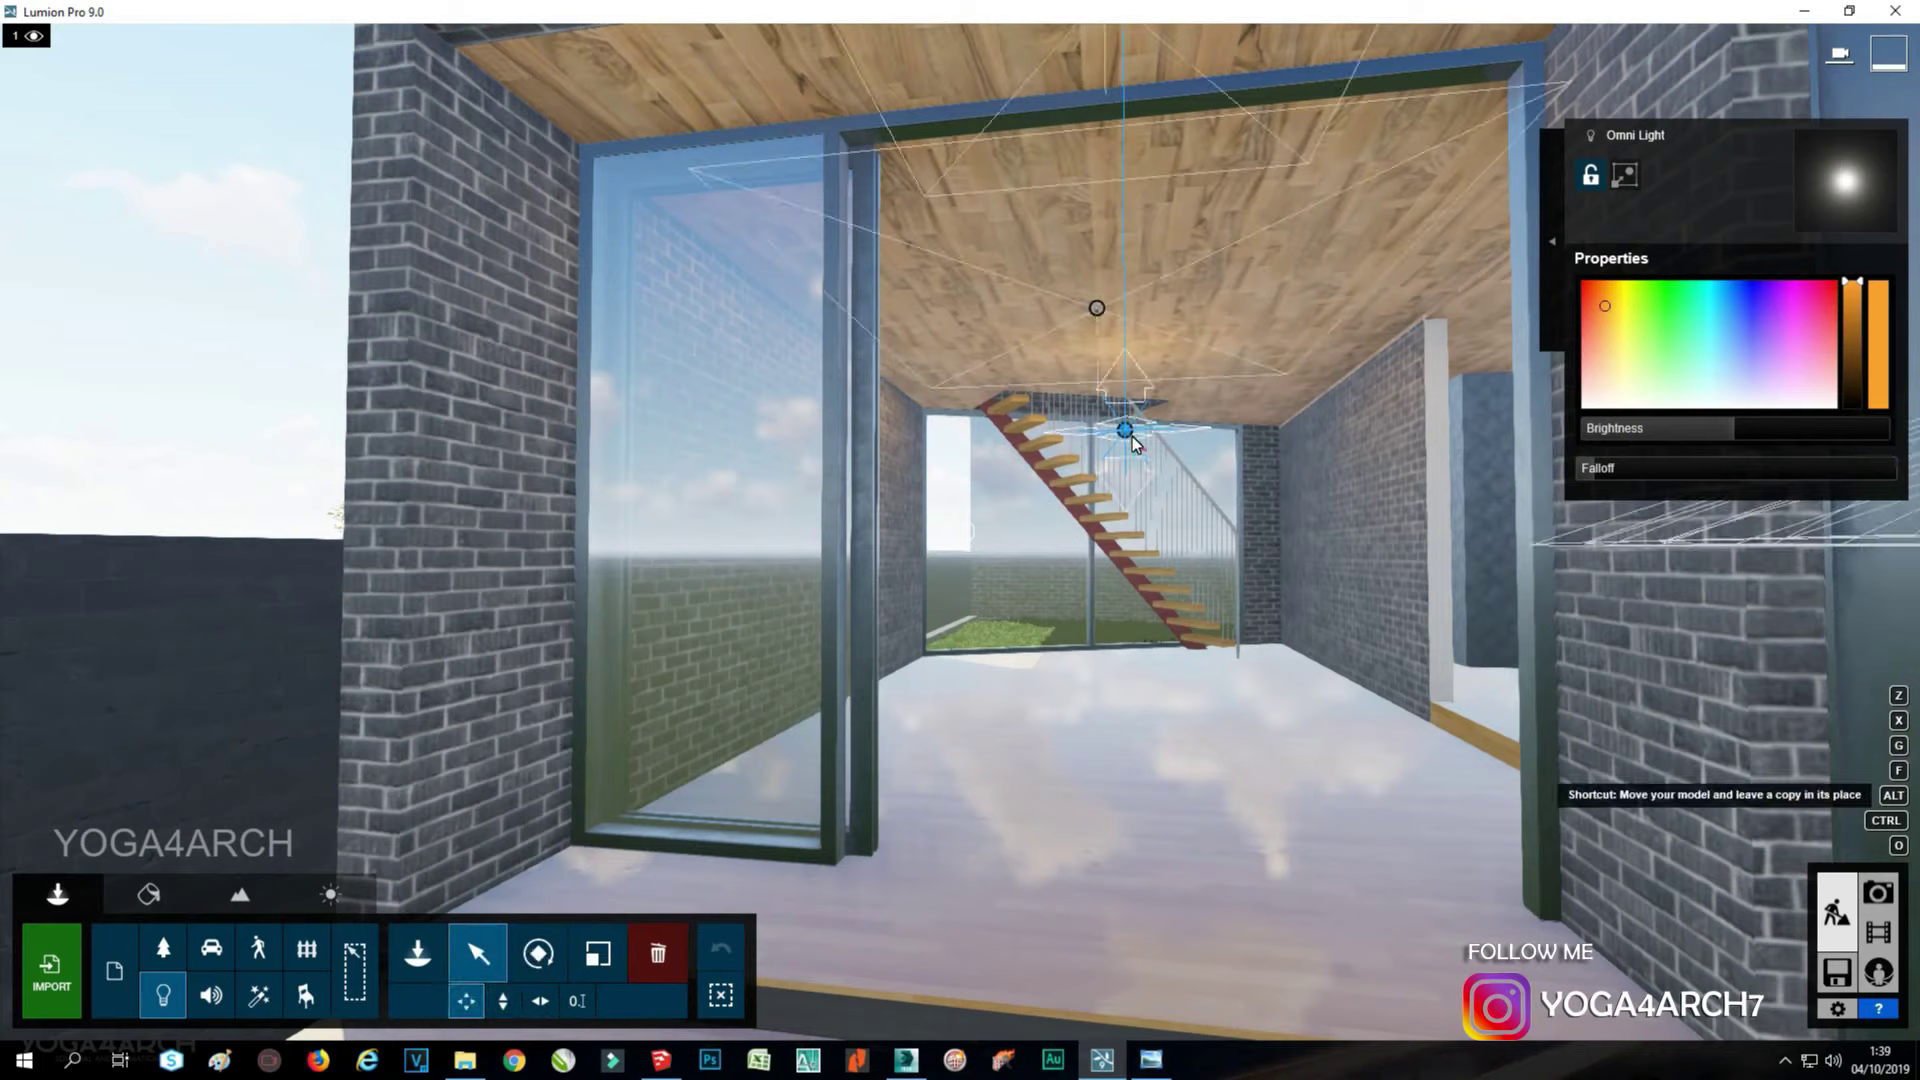
left_click_drag(1127, 437, 1145, 303)
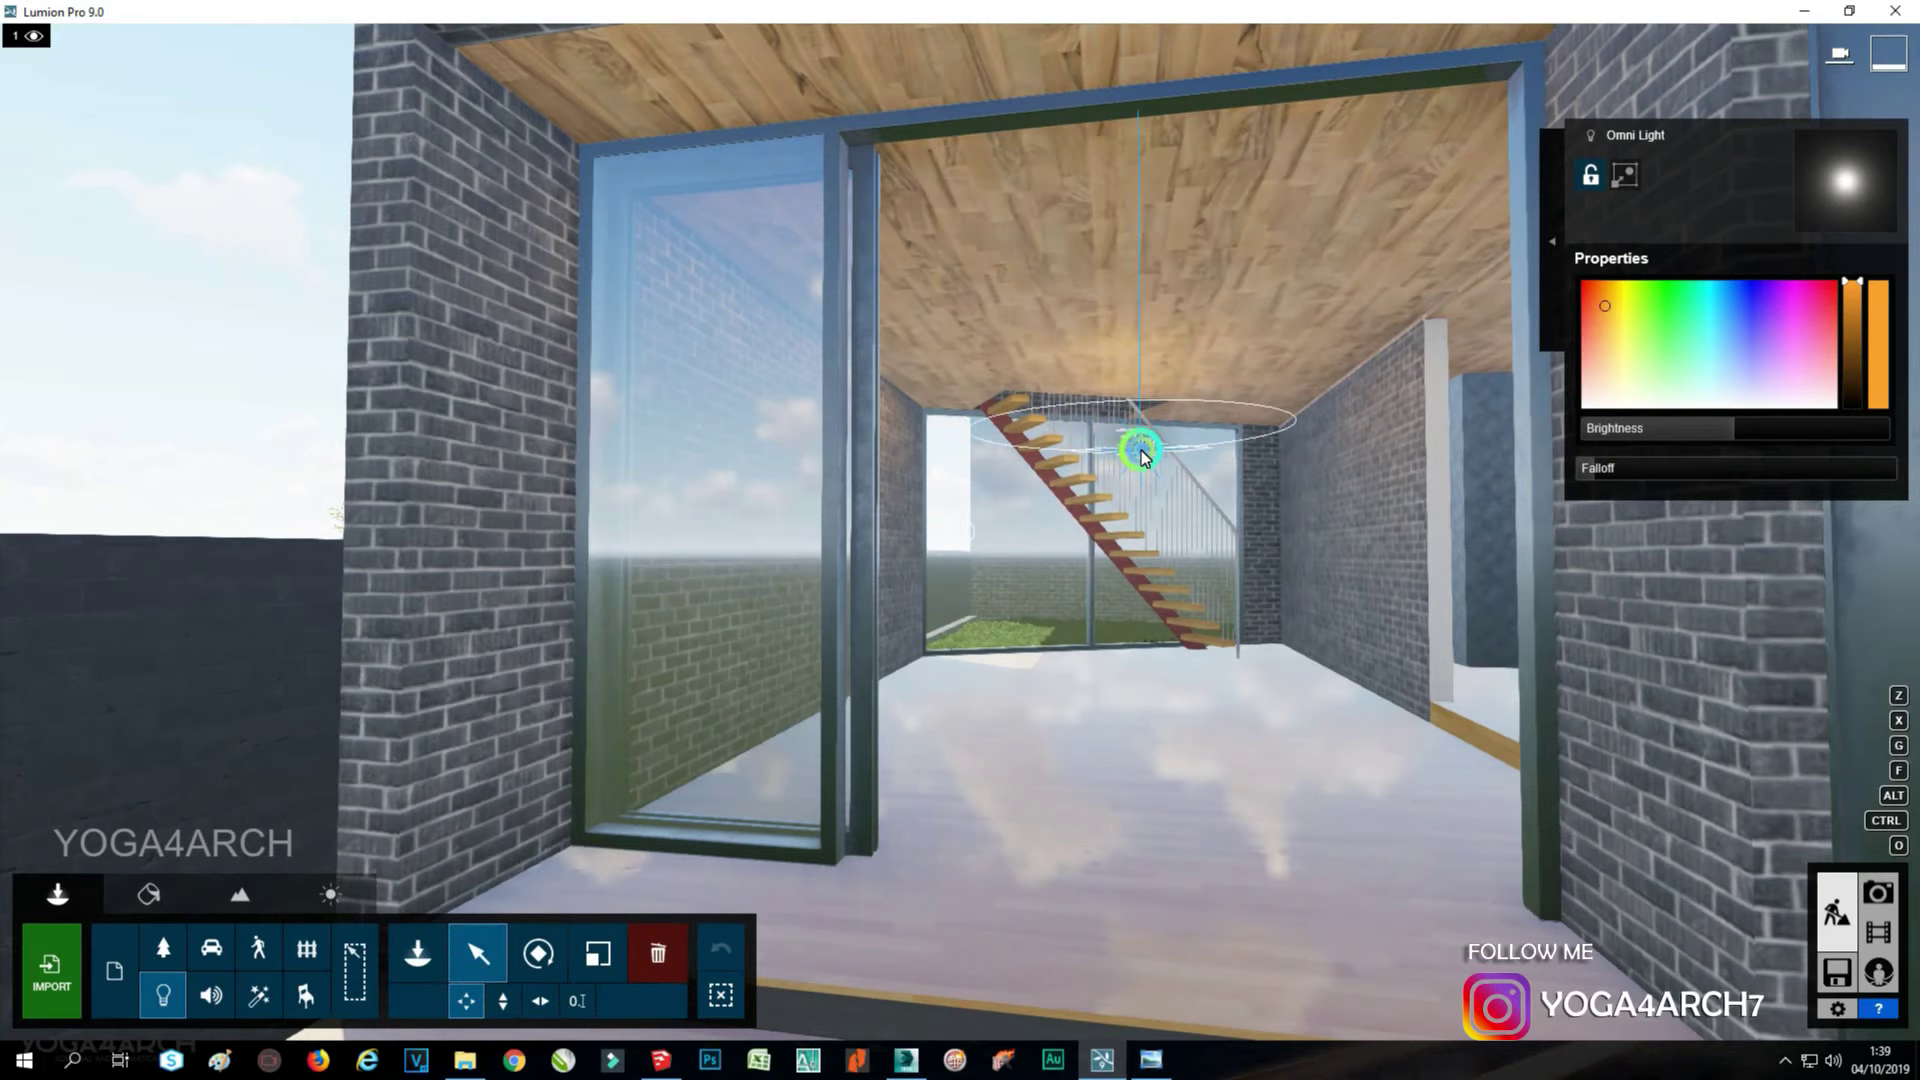
Move an omni light onto the dining-table pendant lamp and lower its height.
right_click_drag(1144, 303, 1011, 432)
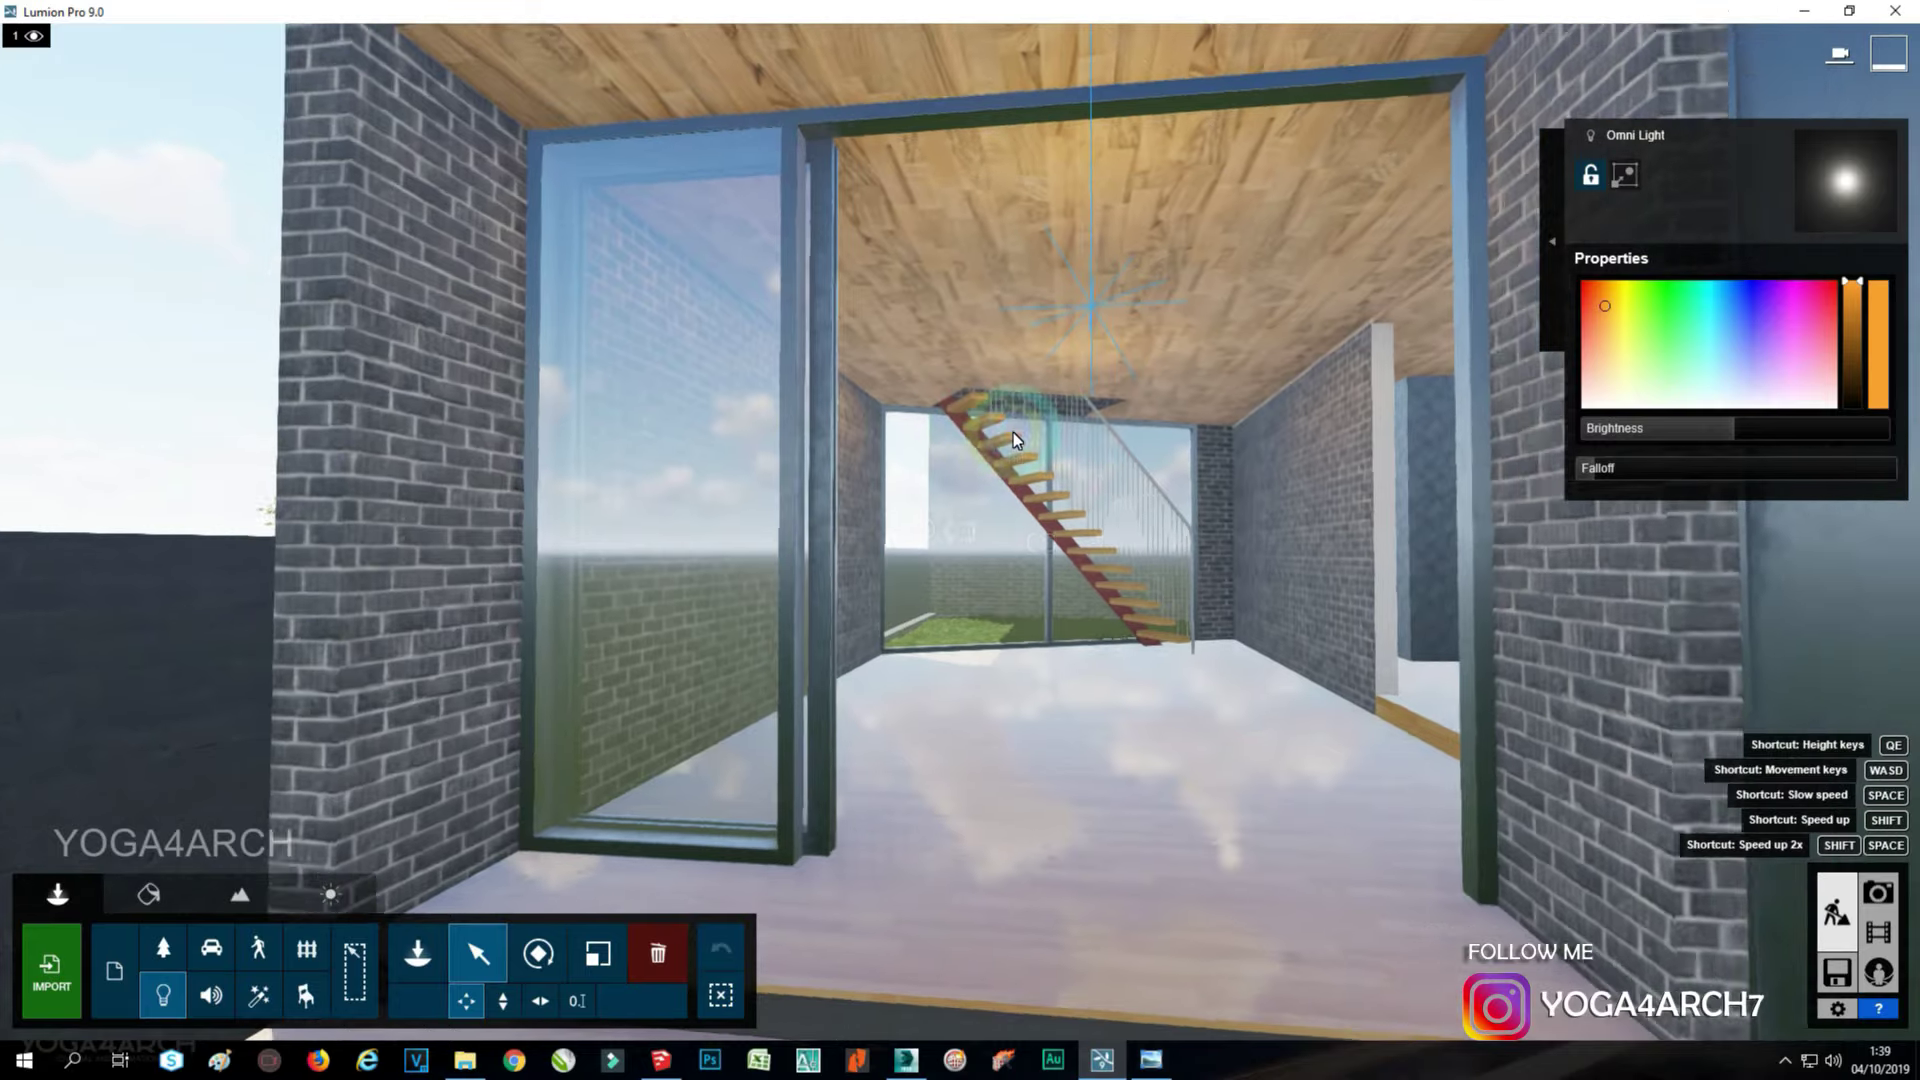
key("d")
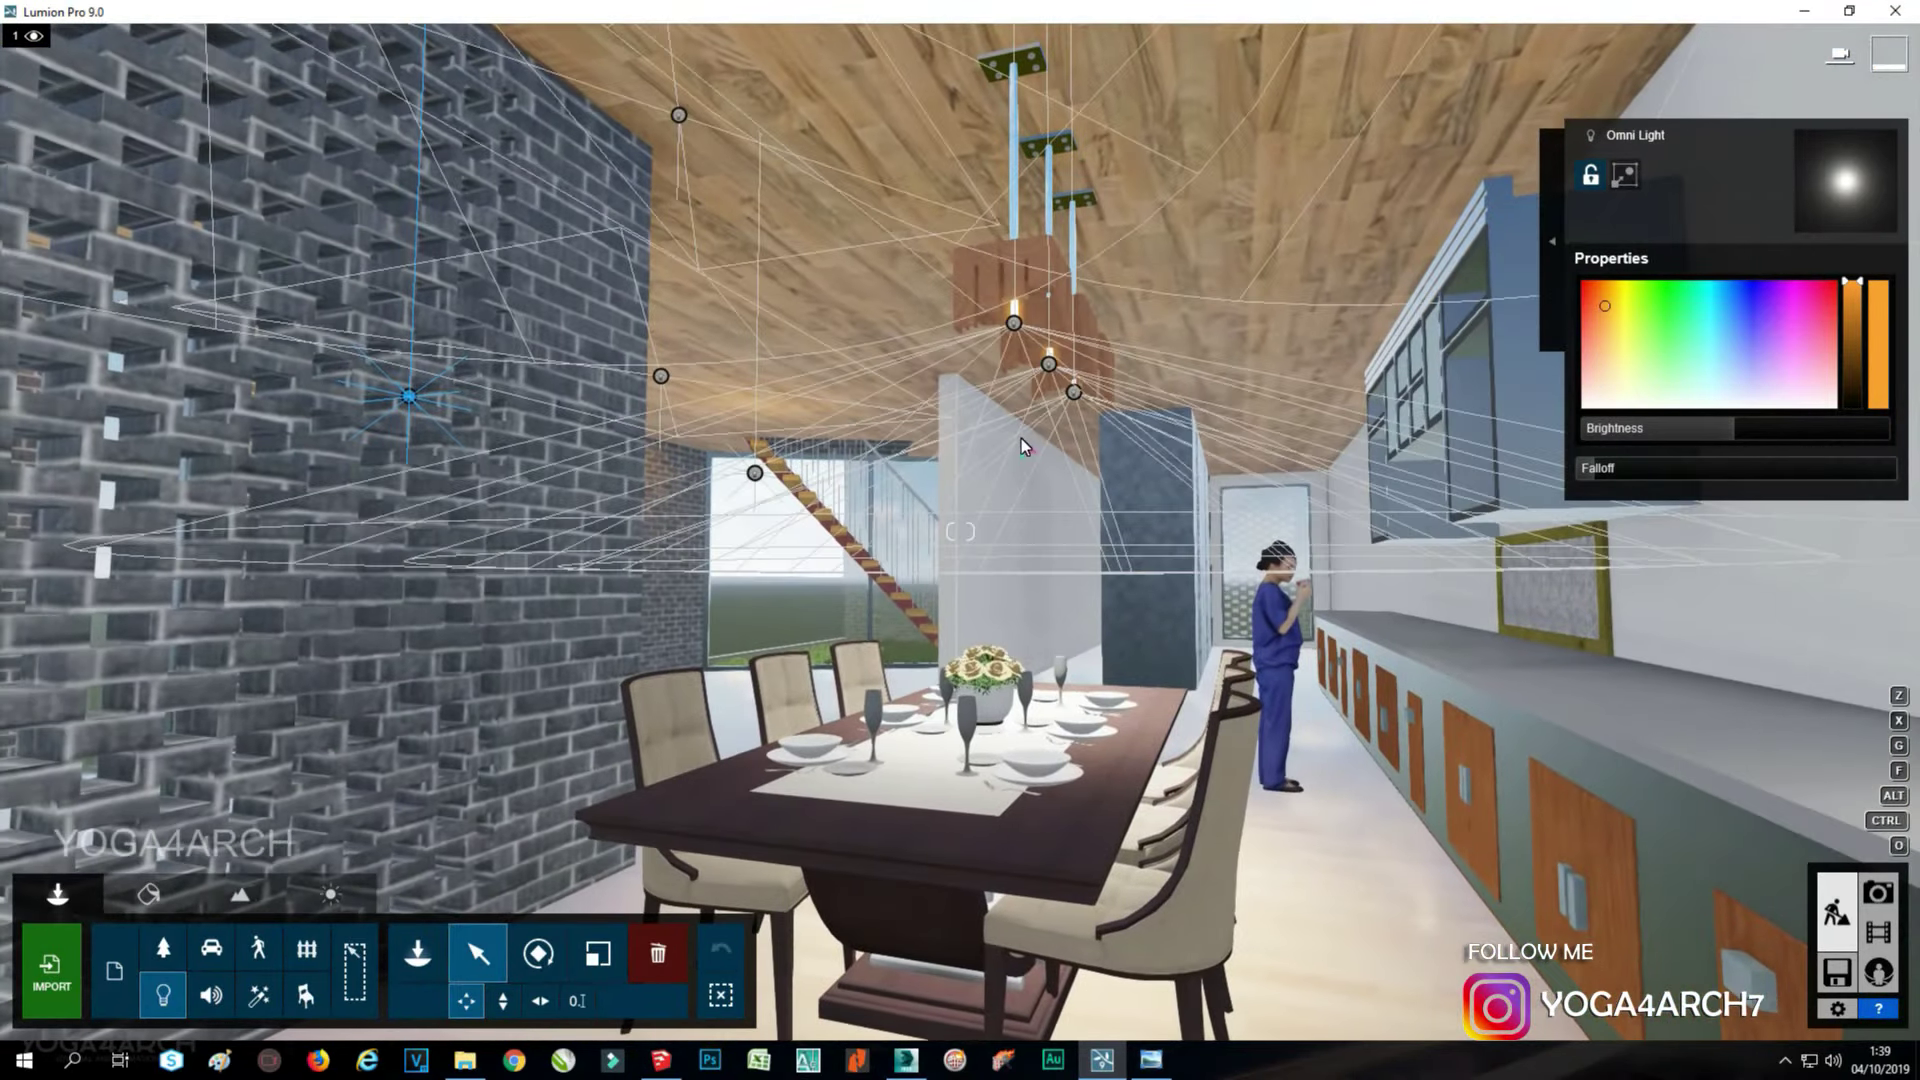
mouse_move(420, 410)
left_mouse_down()
mouse_move(1054, 369)
mouse_move(1264, 455)
mouse_move(1073, 463)
left_mouse_up()
key("w")
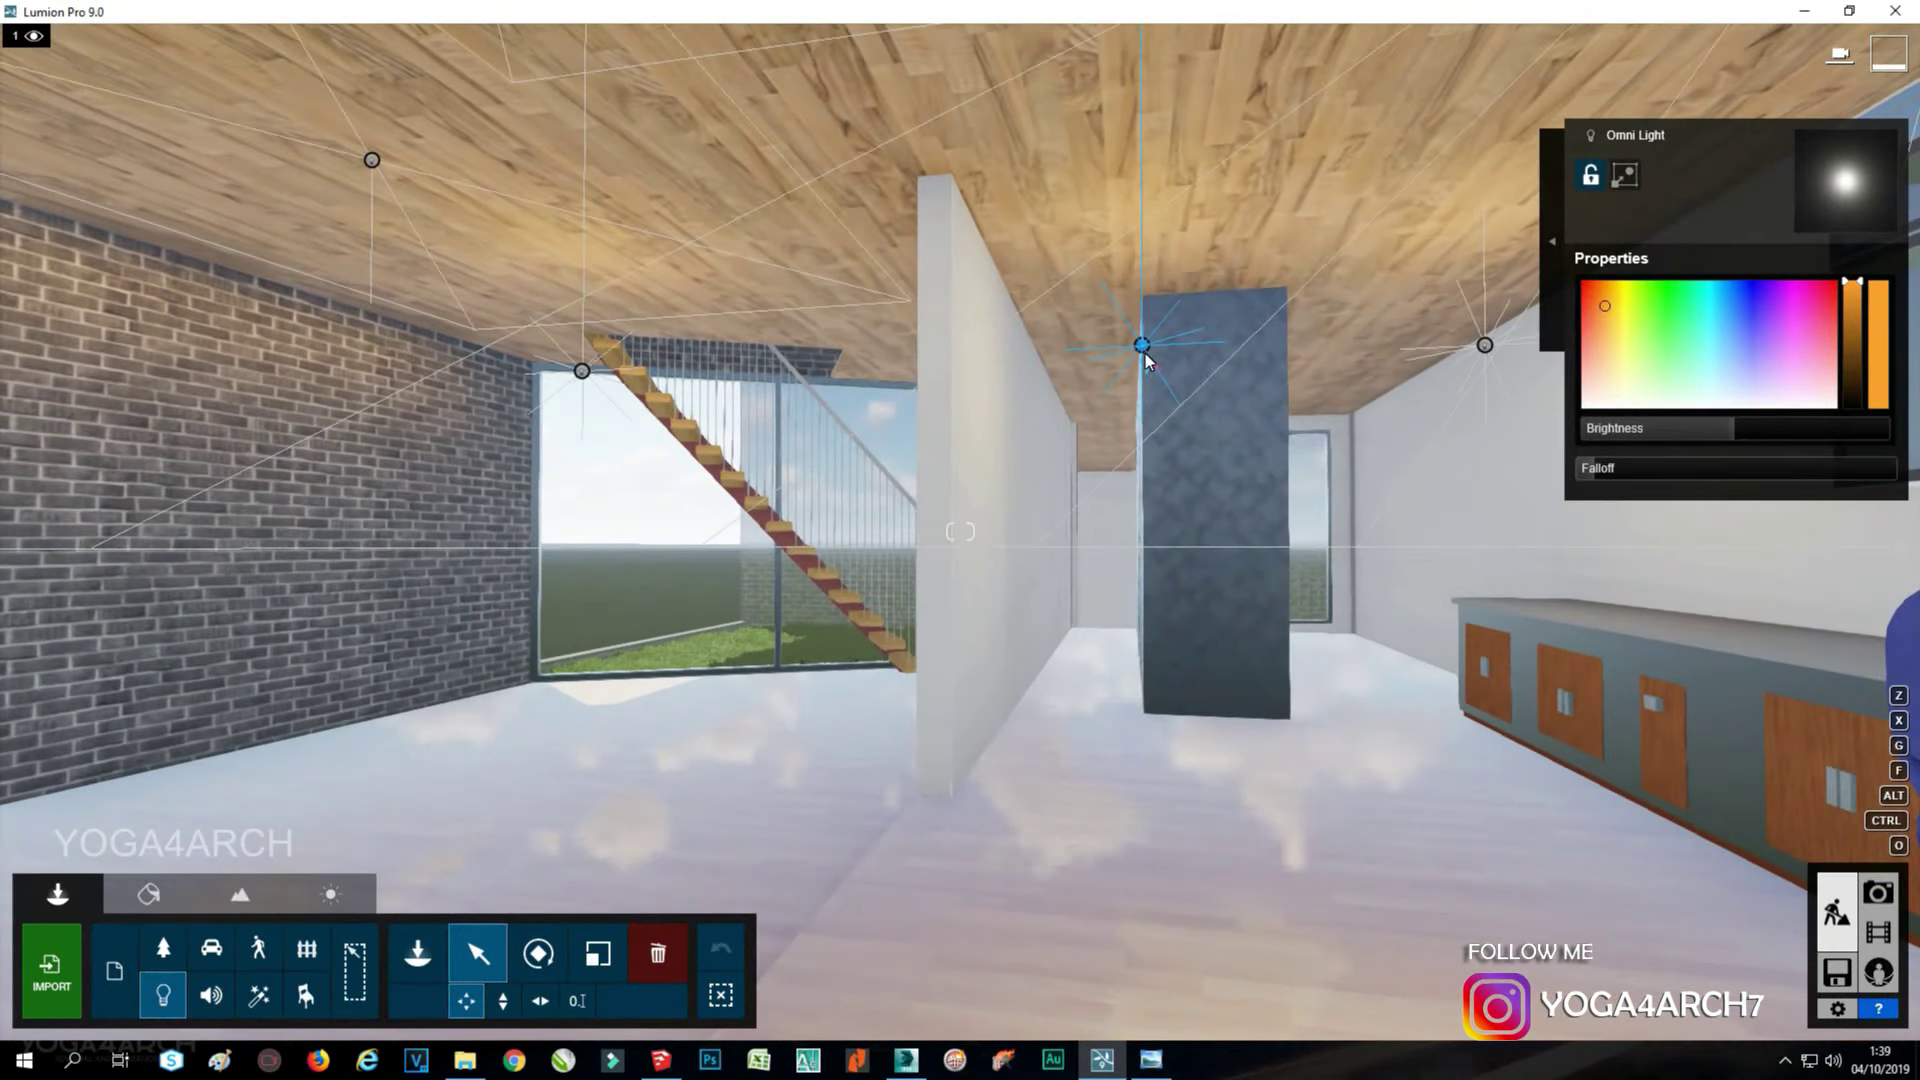
left_click_drag(1150, 356, 1106, 478)
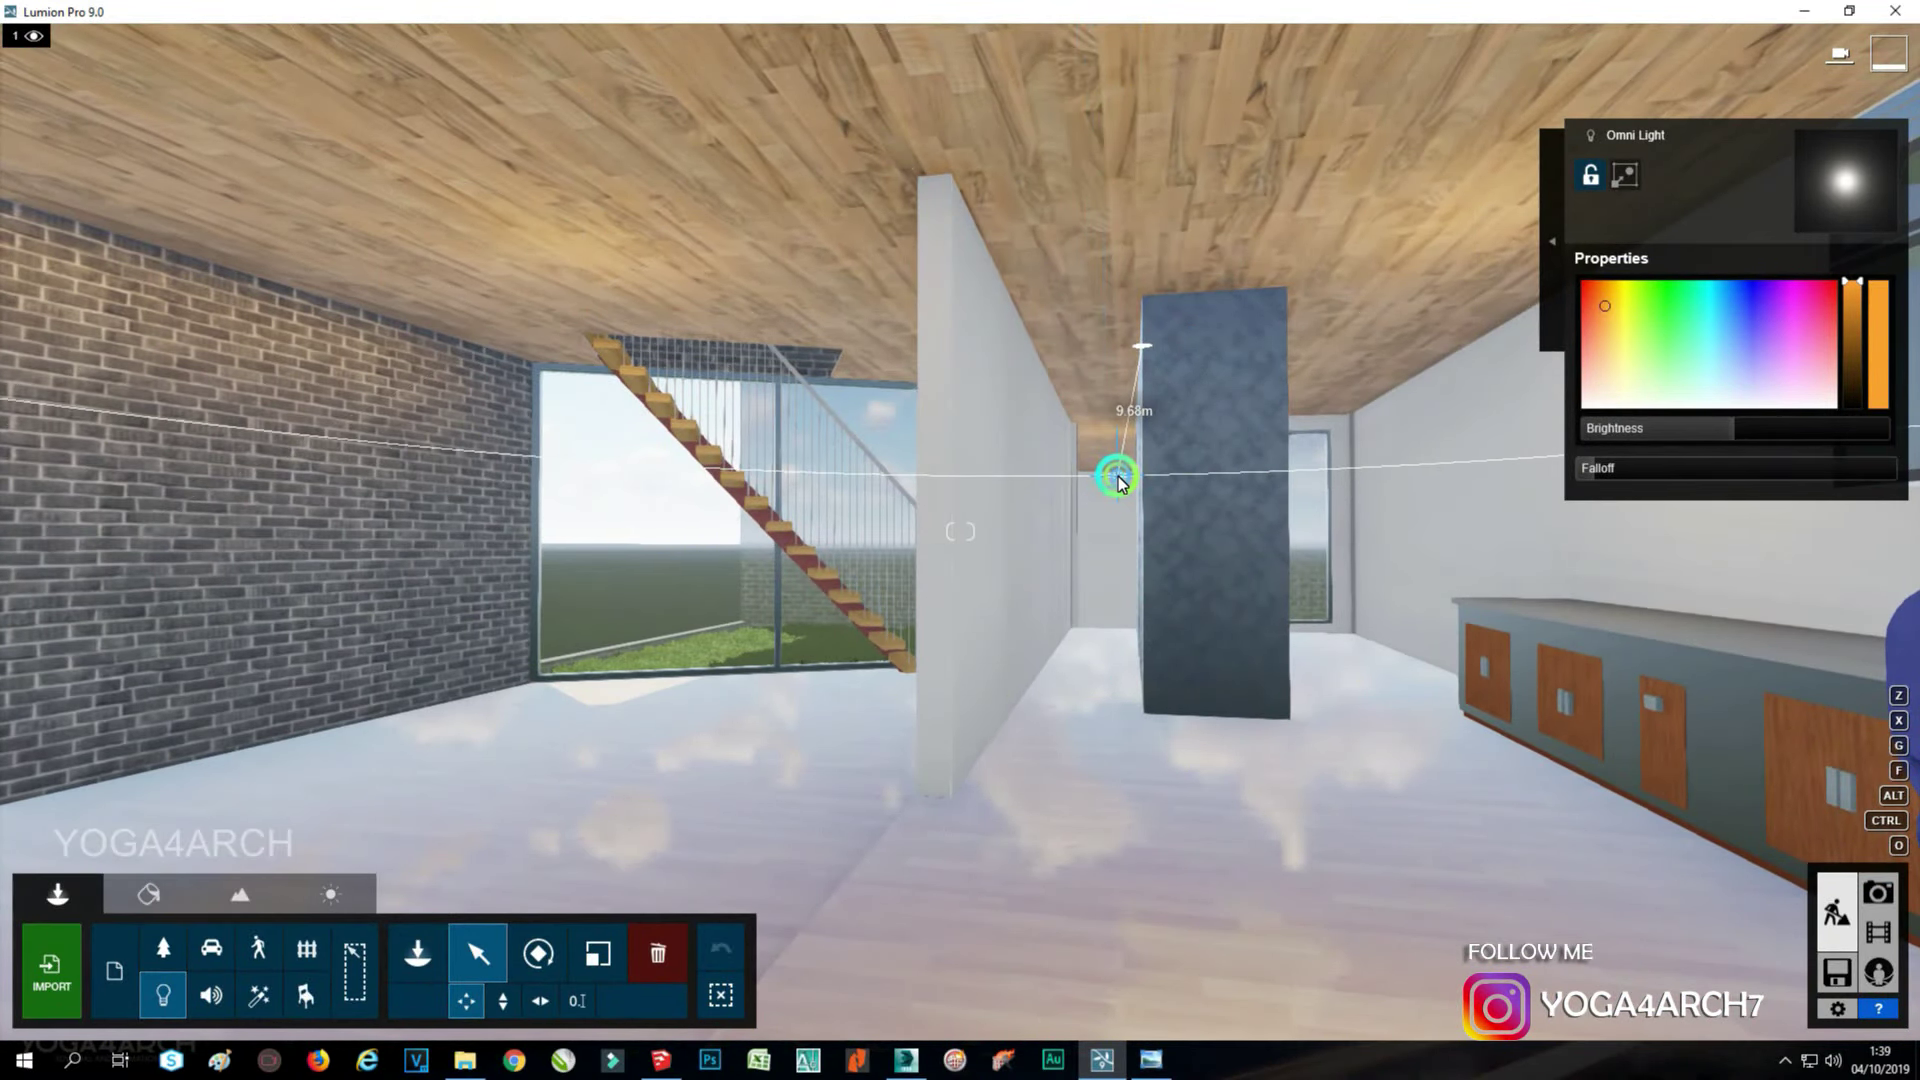
left_click_drag(1107, 478, 1117, 481)
key("shift+s")
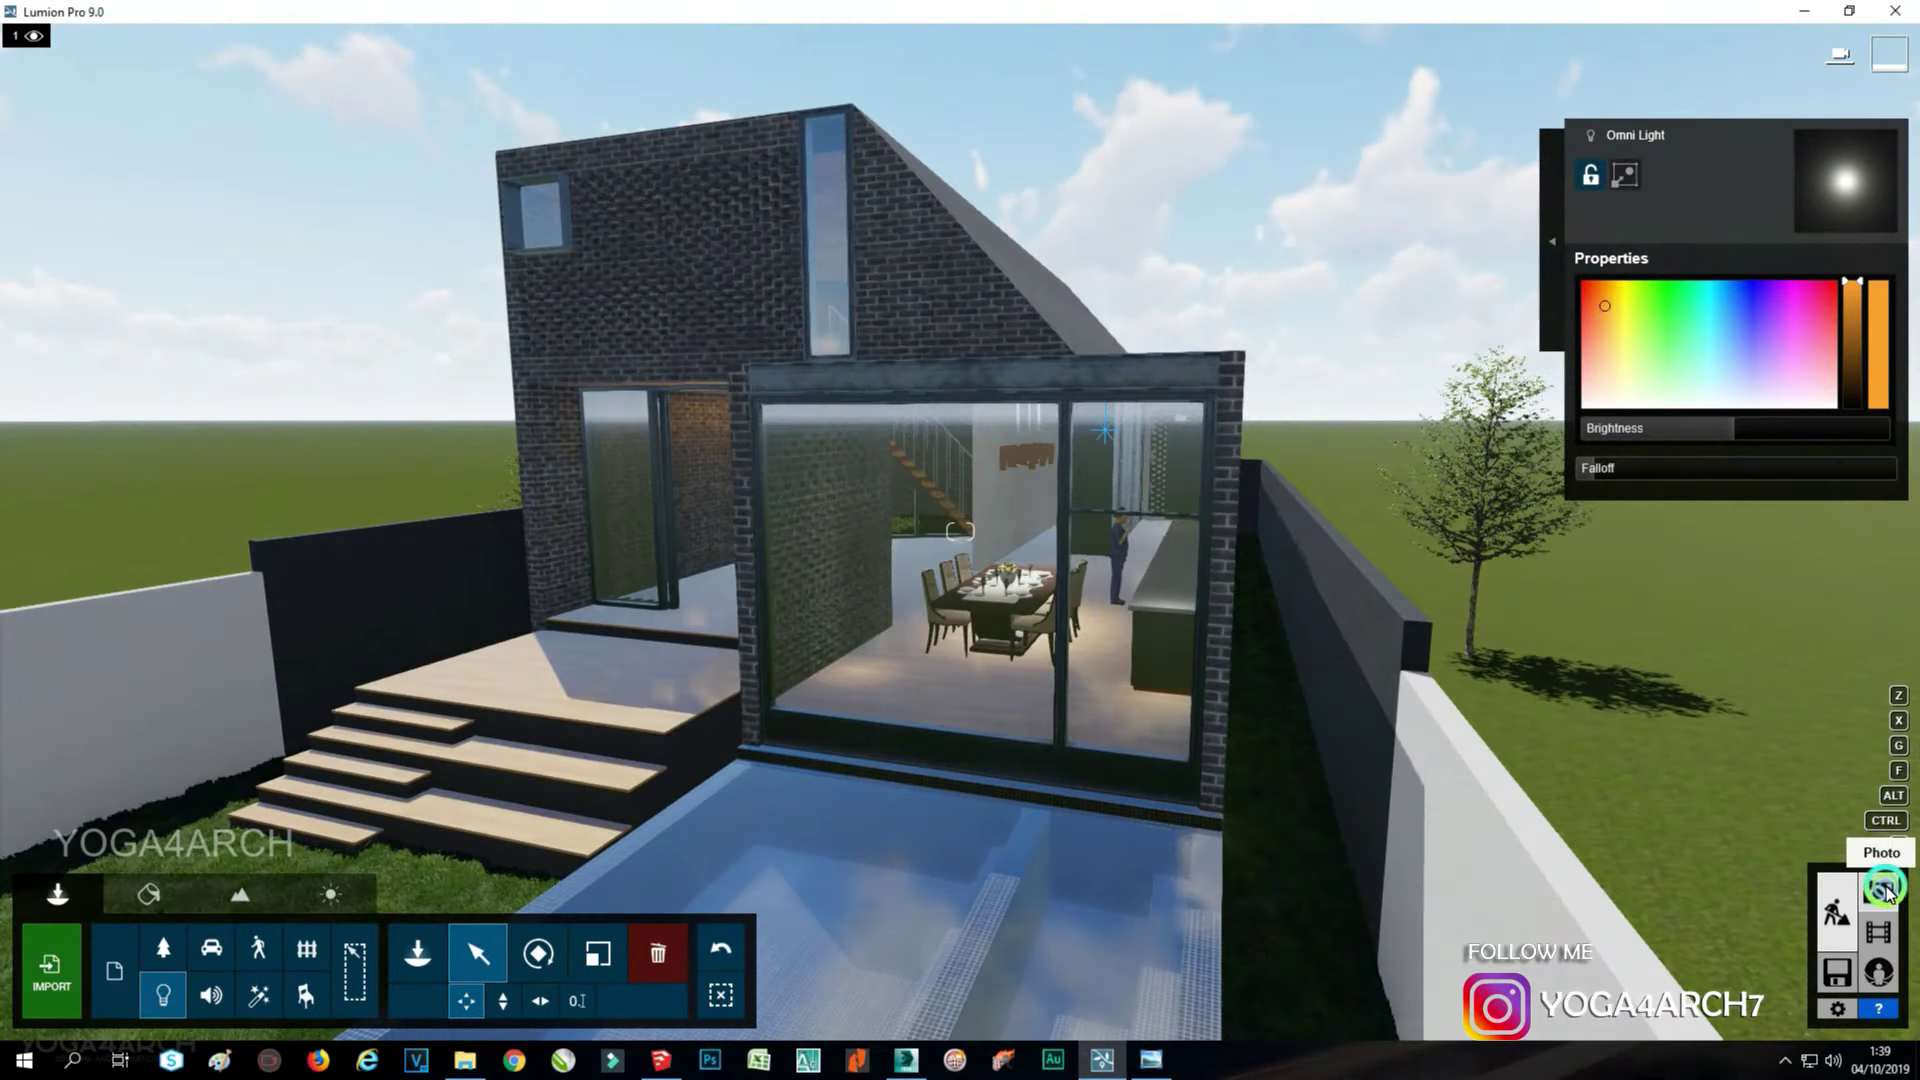
left_click(1884, 890)
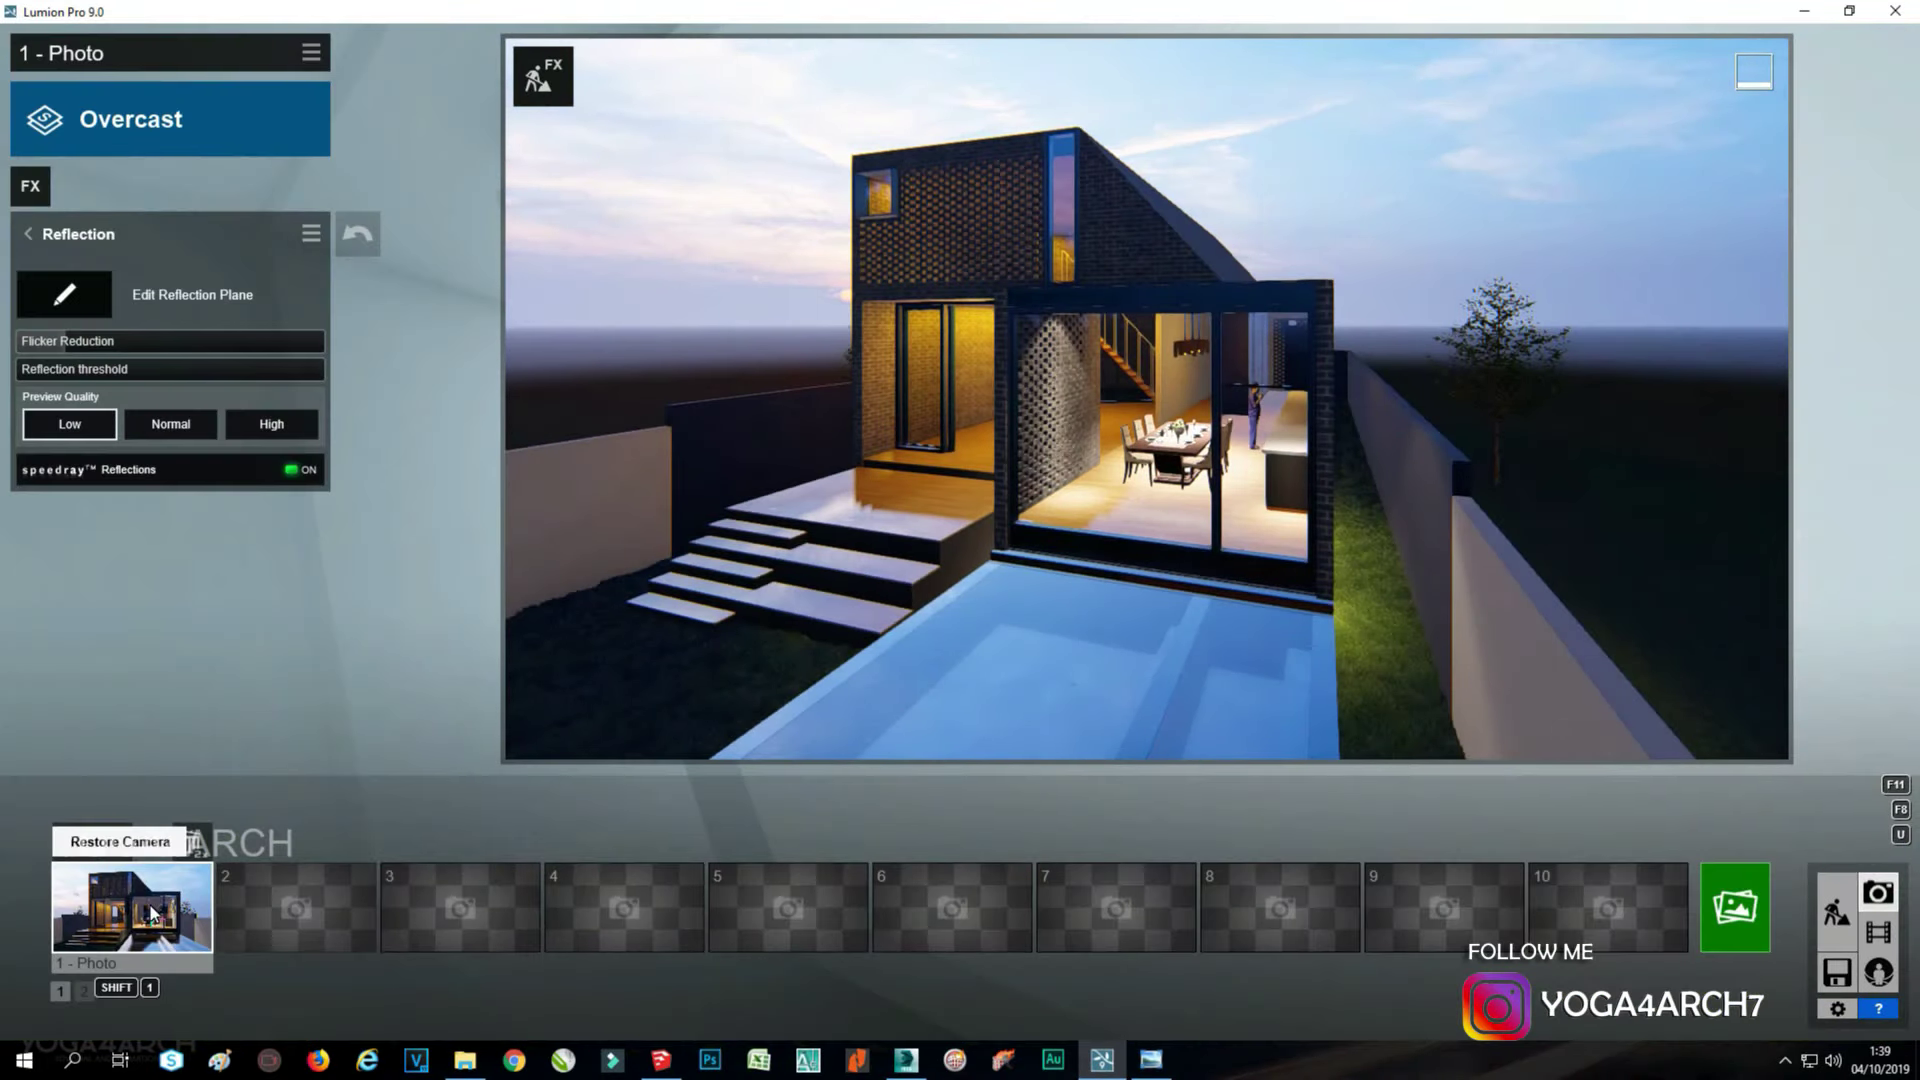
Check the reference photo, then move the exterior camera more frontal and lower to about 2.35m.
left_click(130, 905)
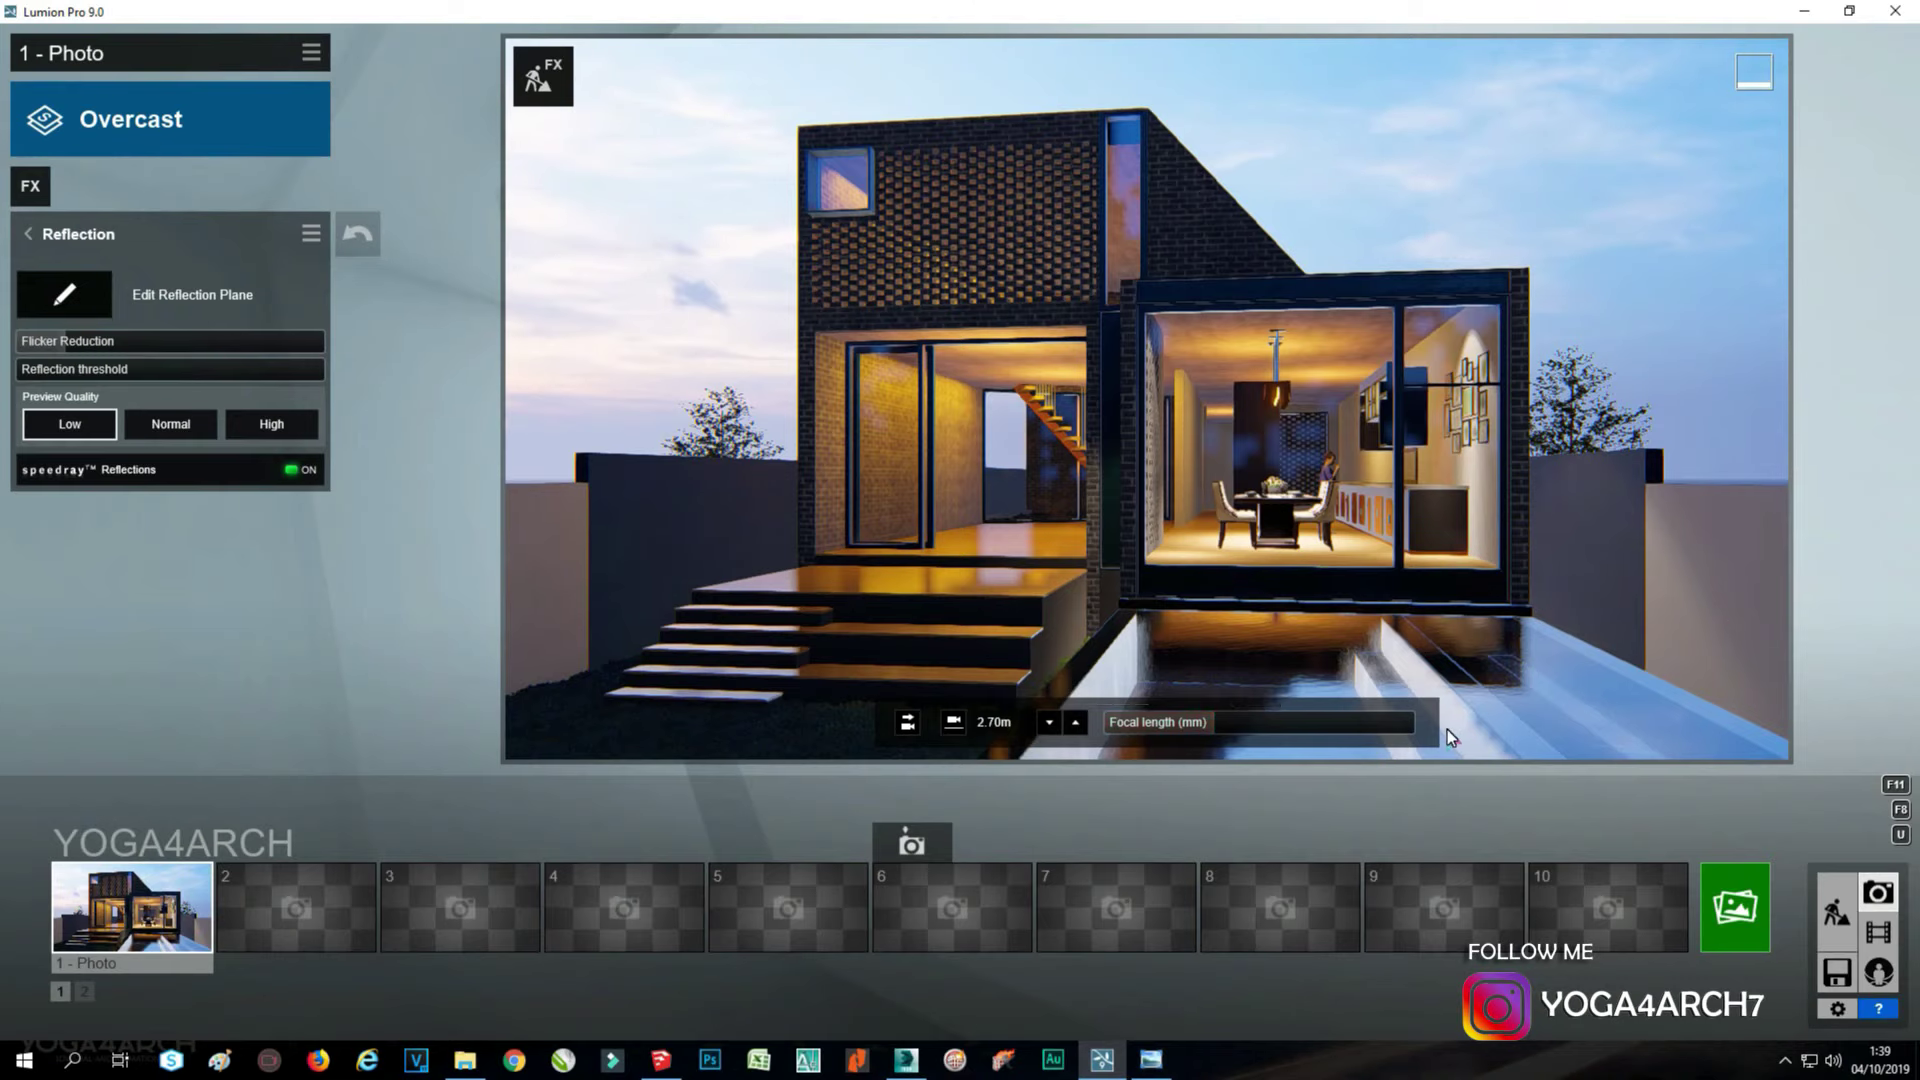
left_click(1155, 1062)
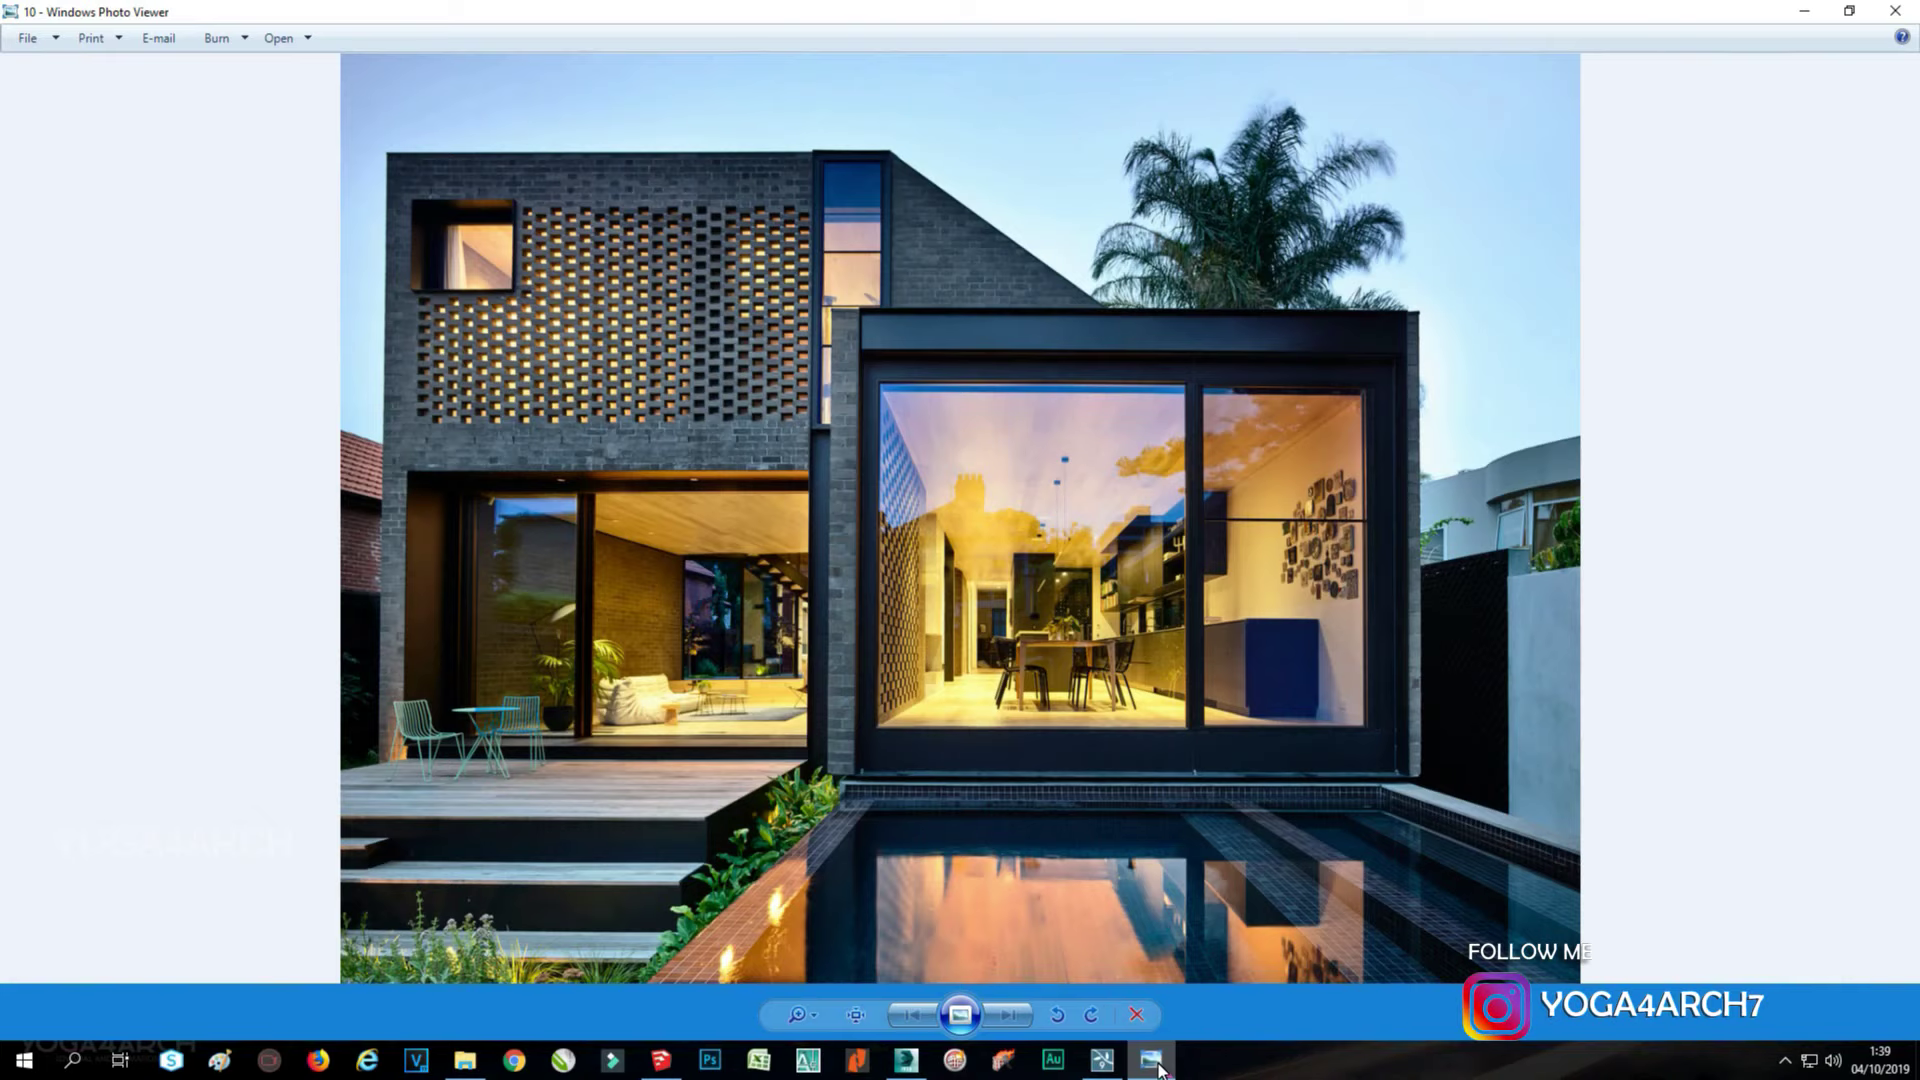
left_click(1156, 1064)
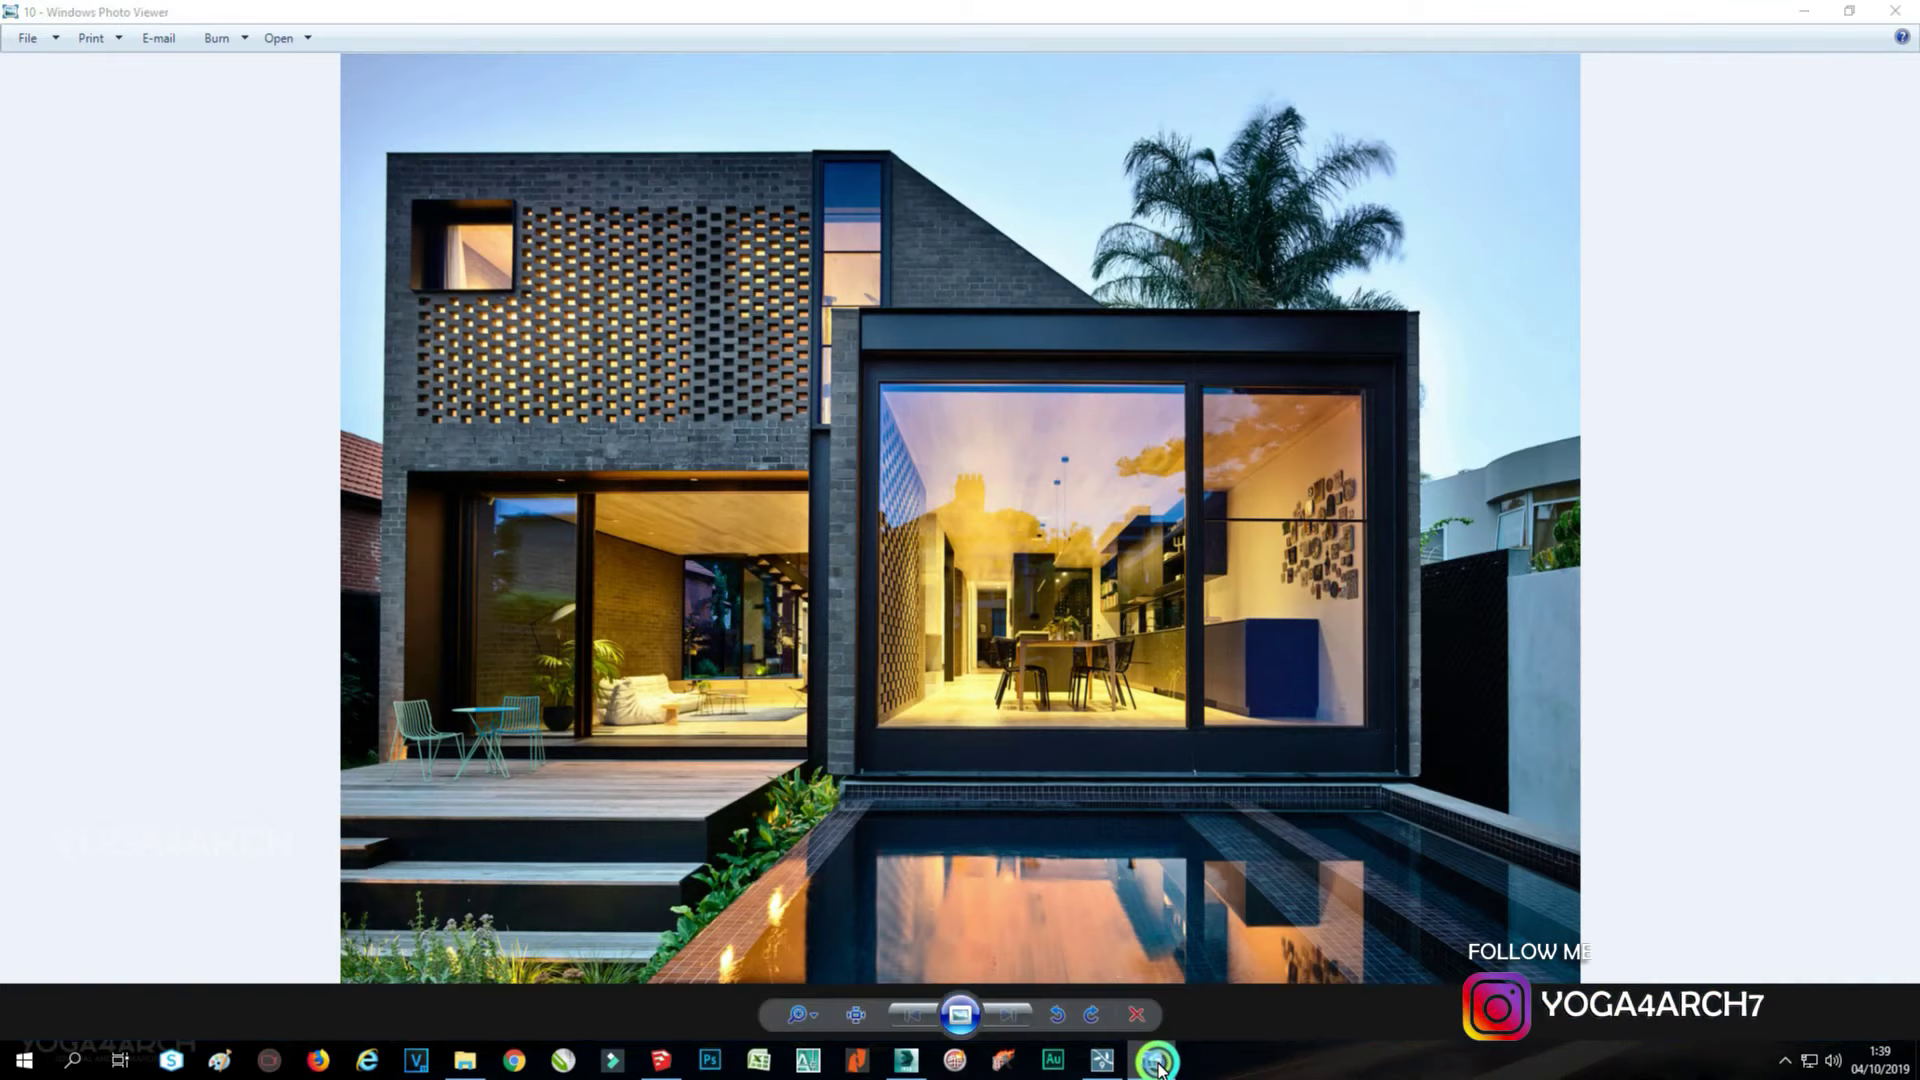
key("d")
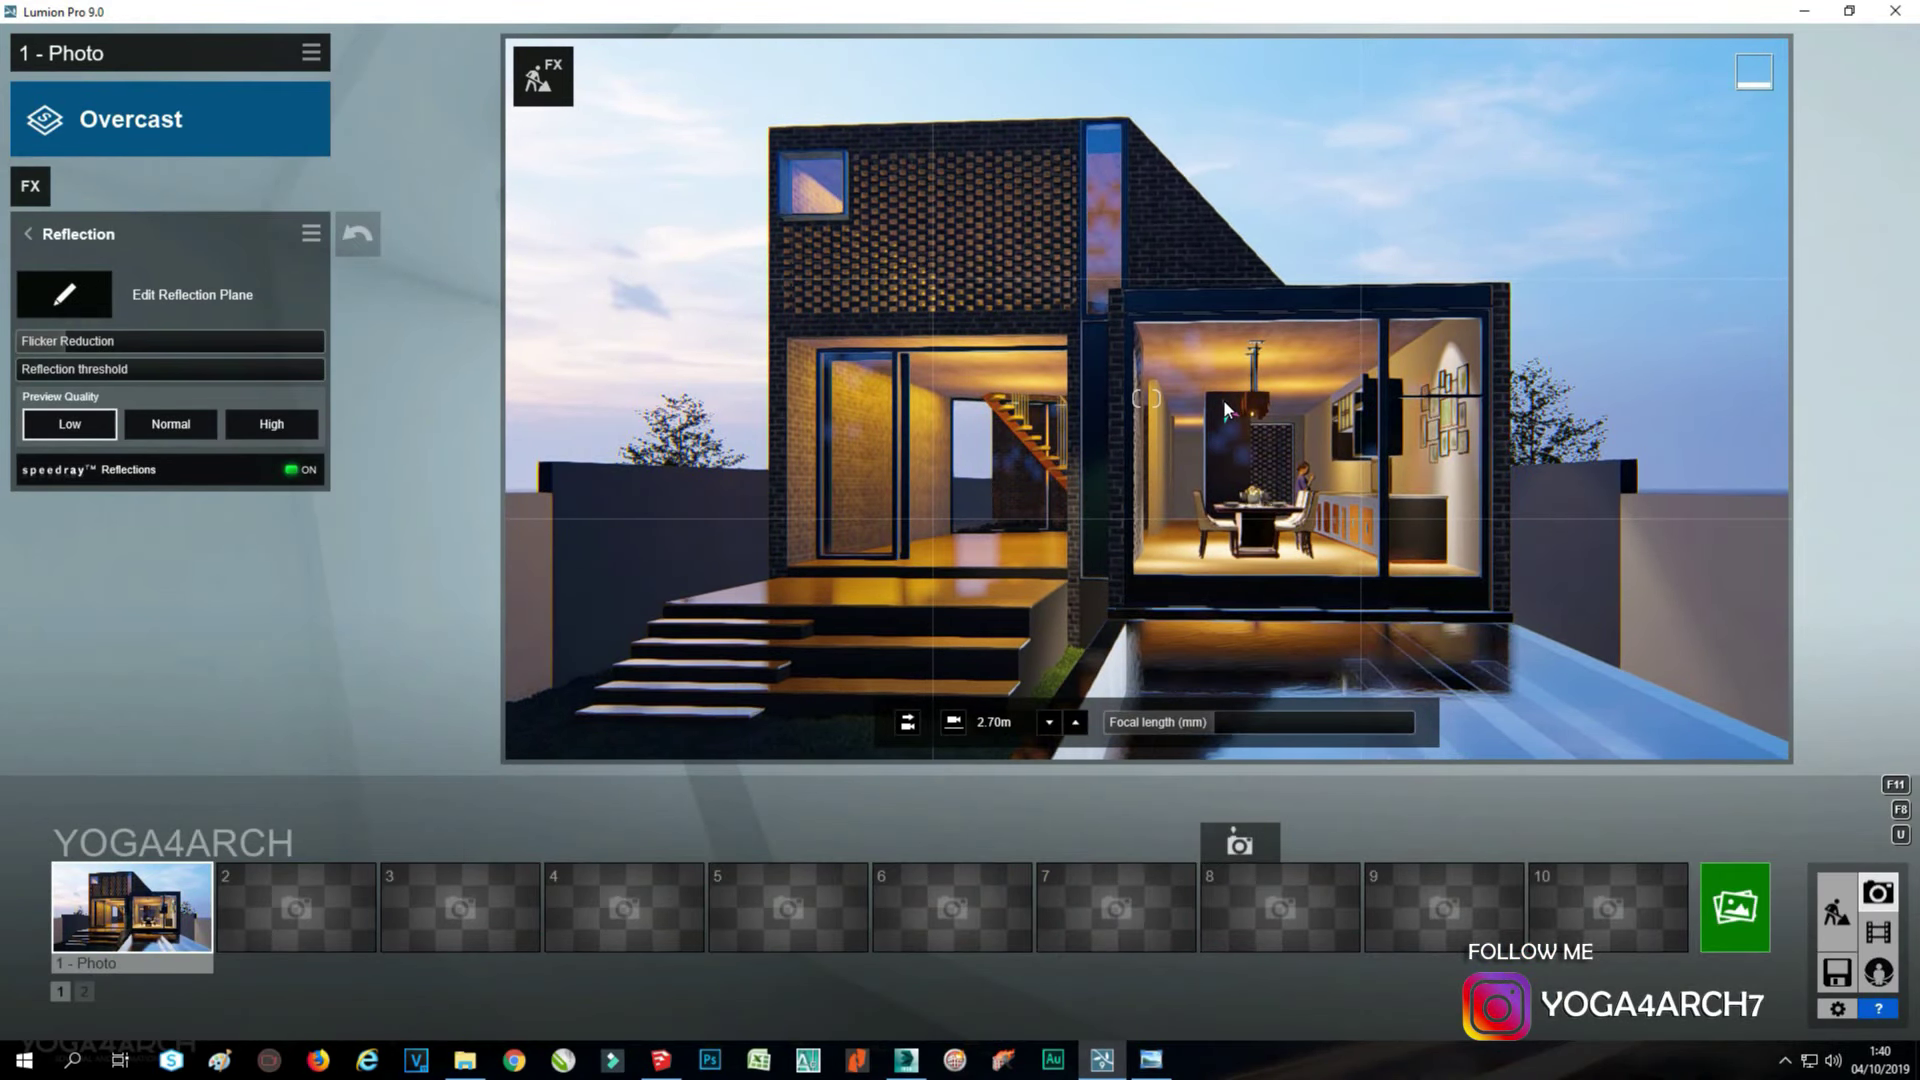
key("a")
key("d")
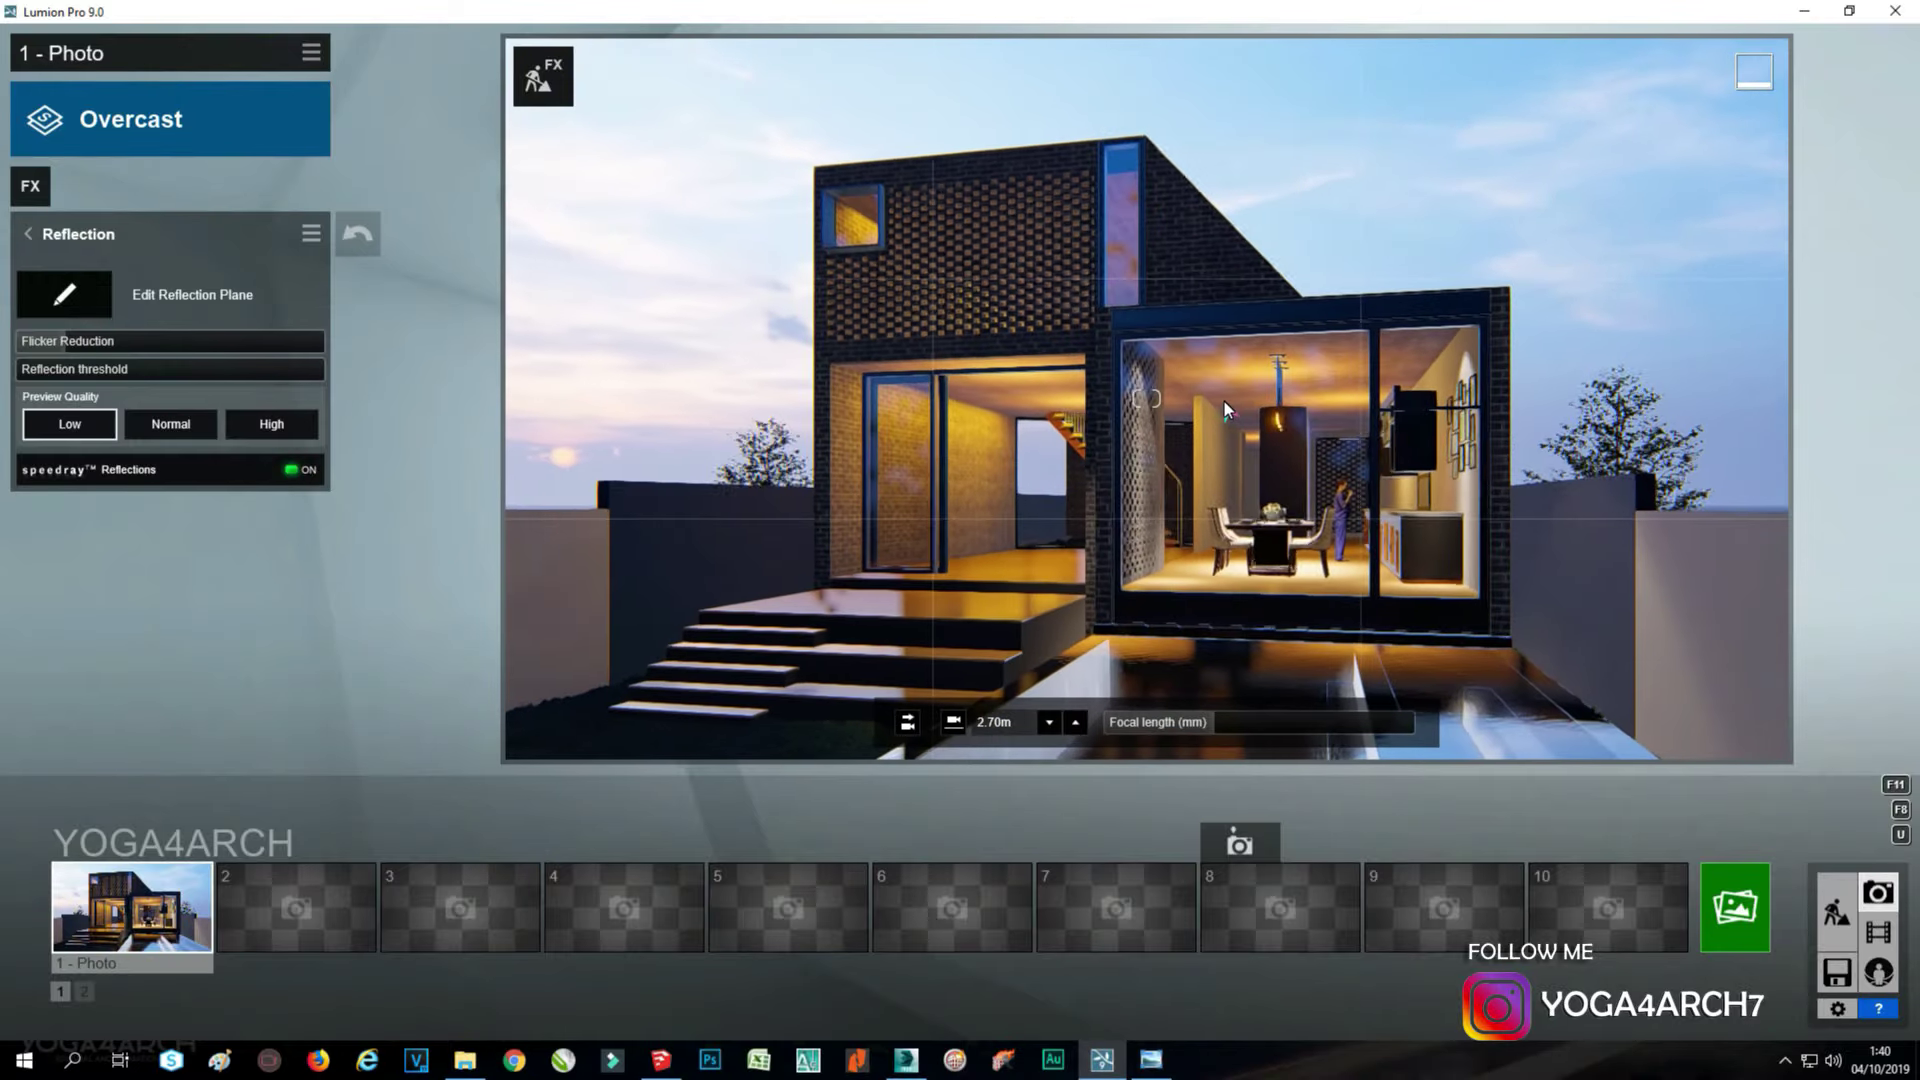
key("e")
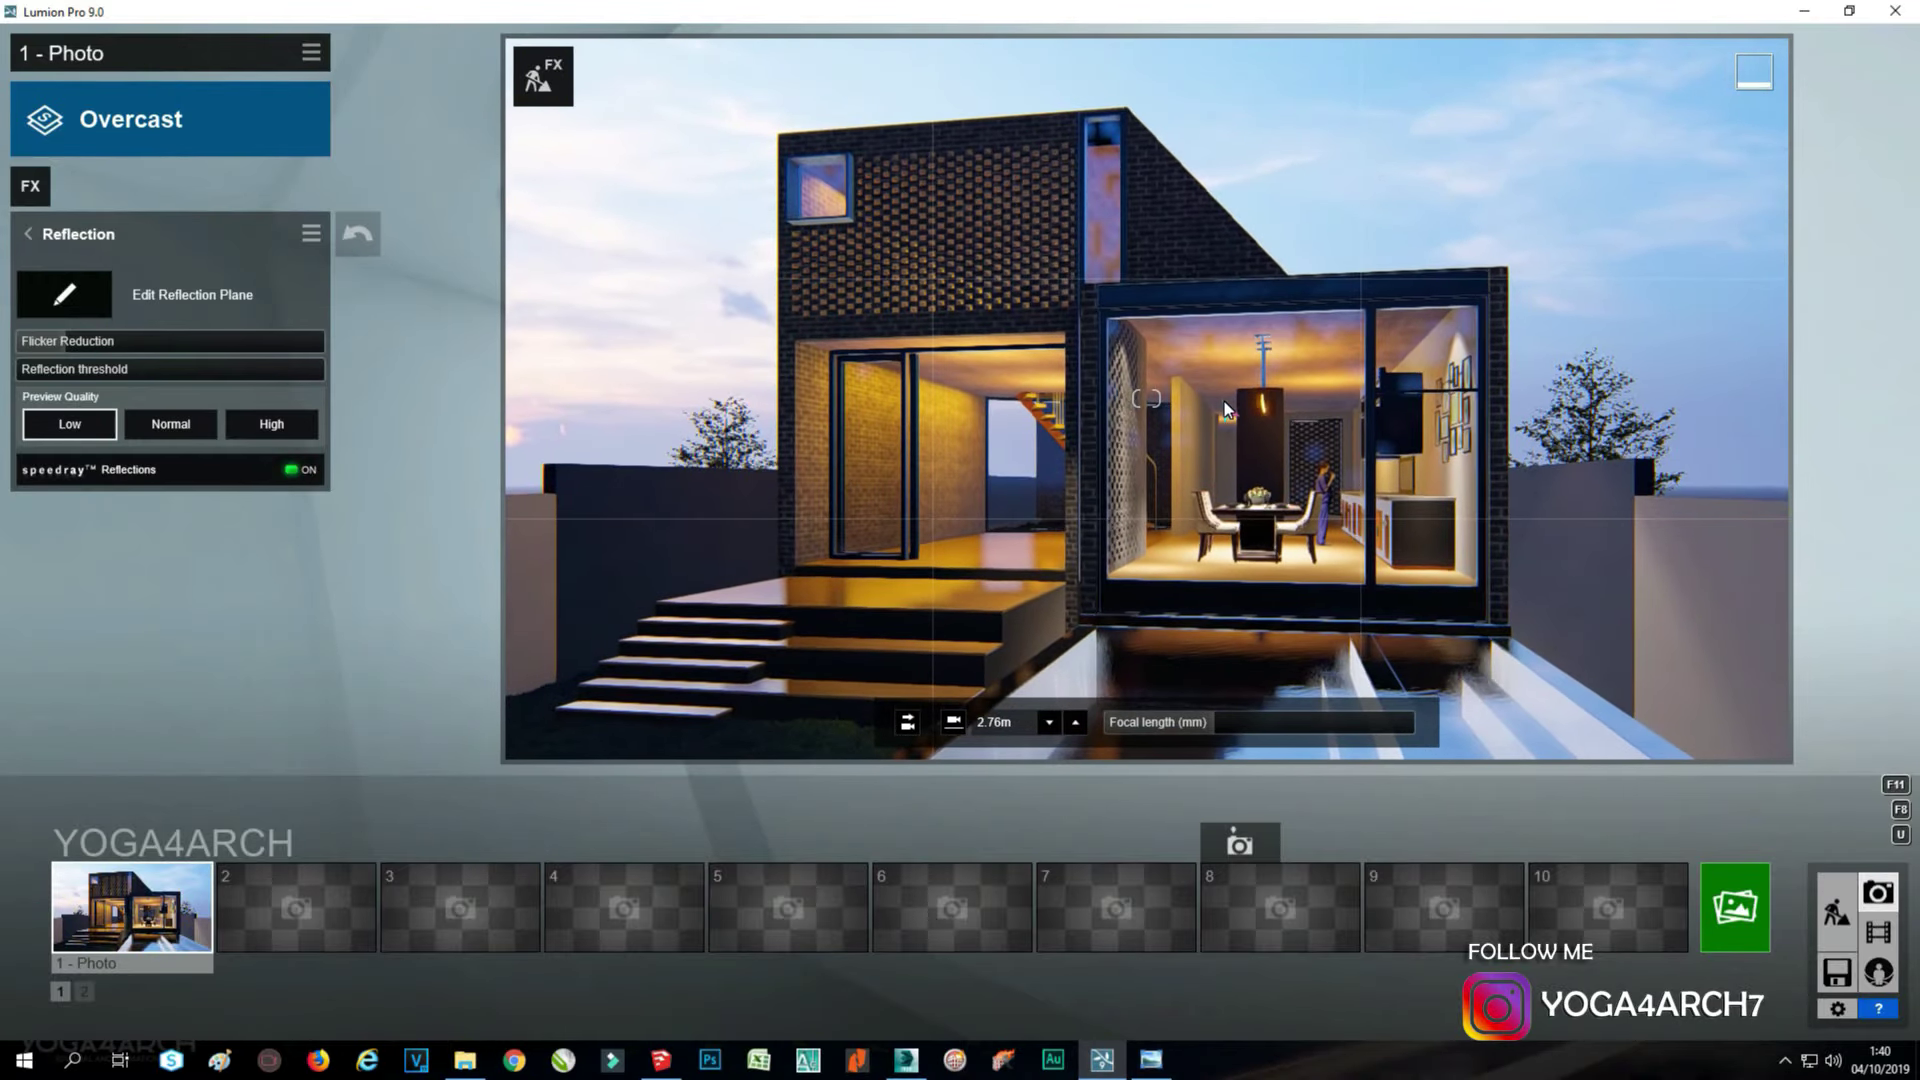
key("w")
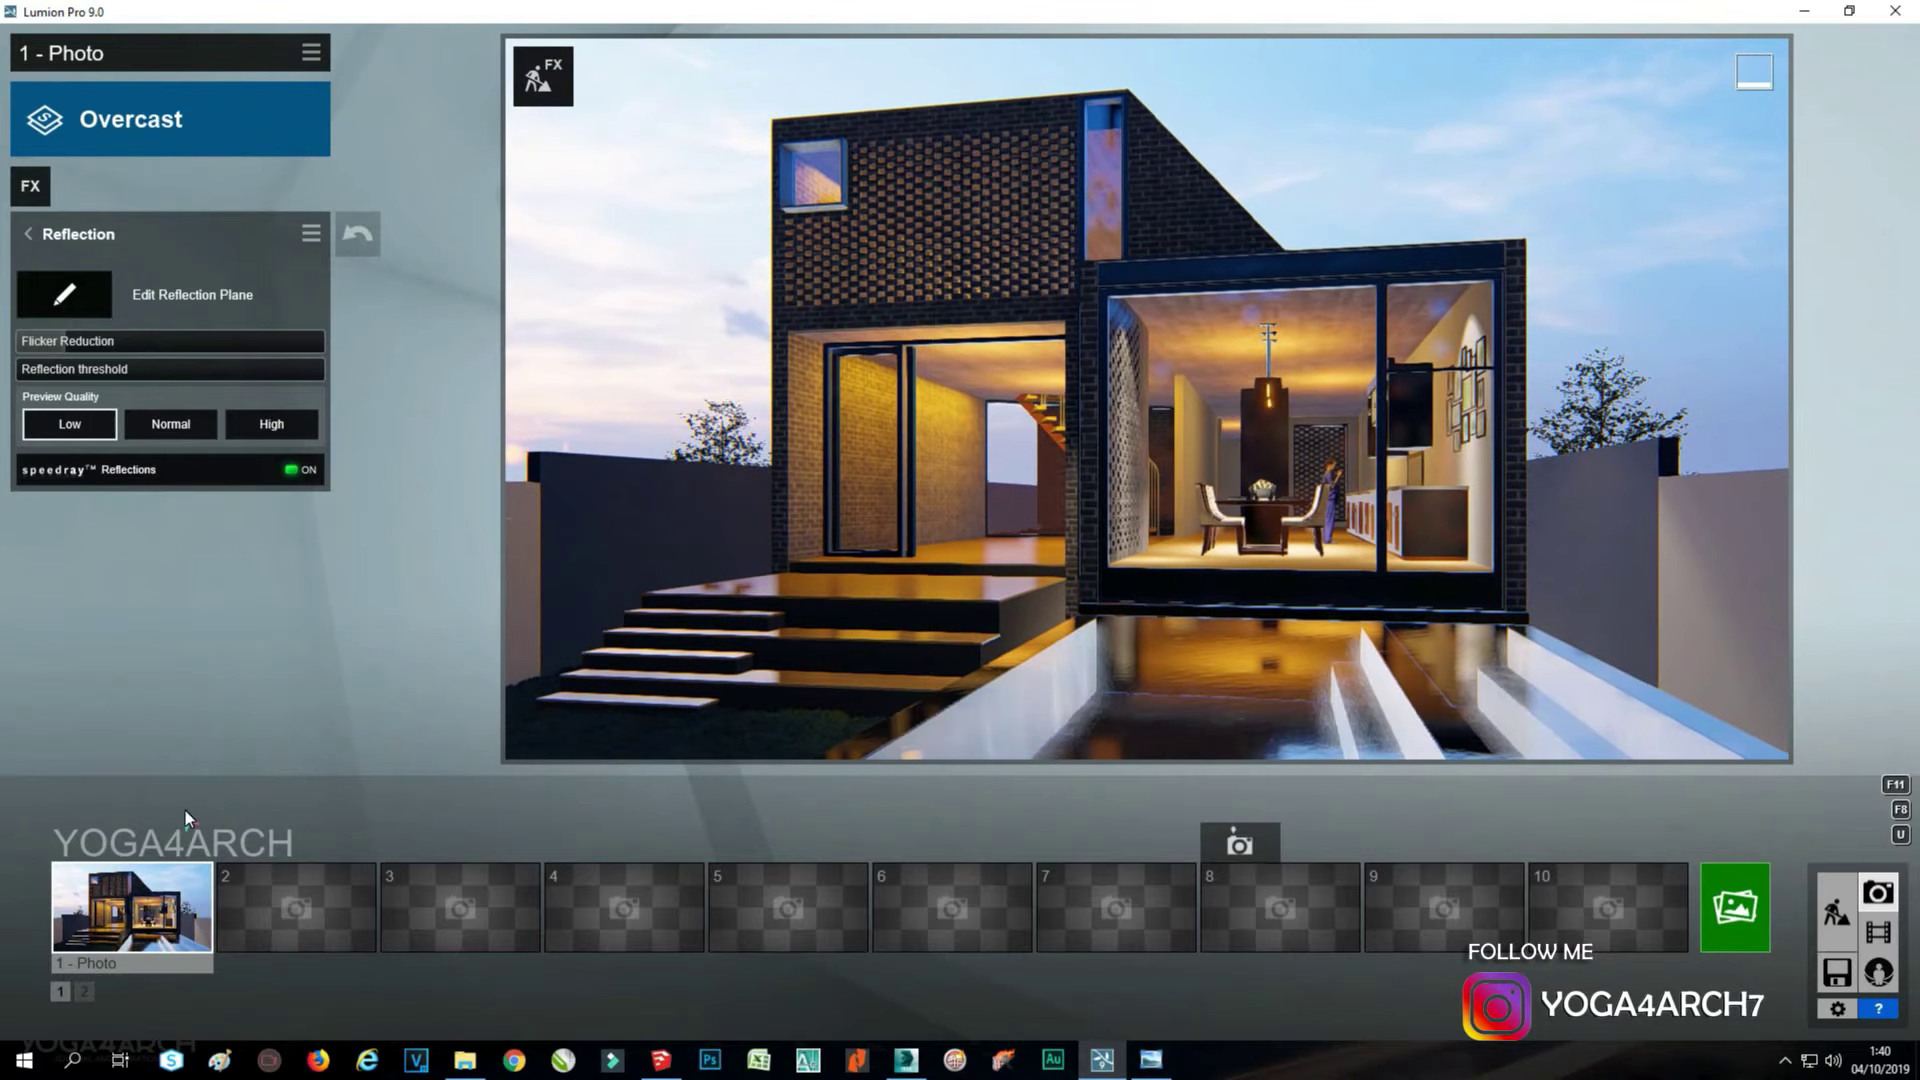
Store the view as photo 1's camera and add Global Illumination with sun amount 0.8.
left_click(91, 845)
left_click(648, 791)
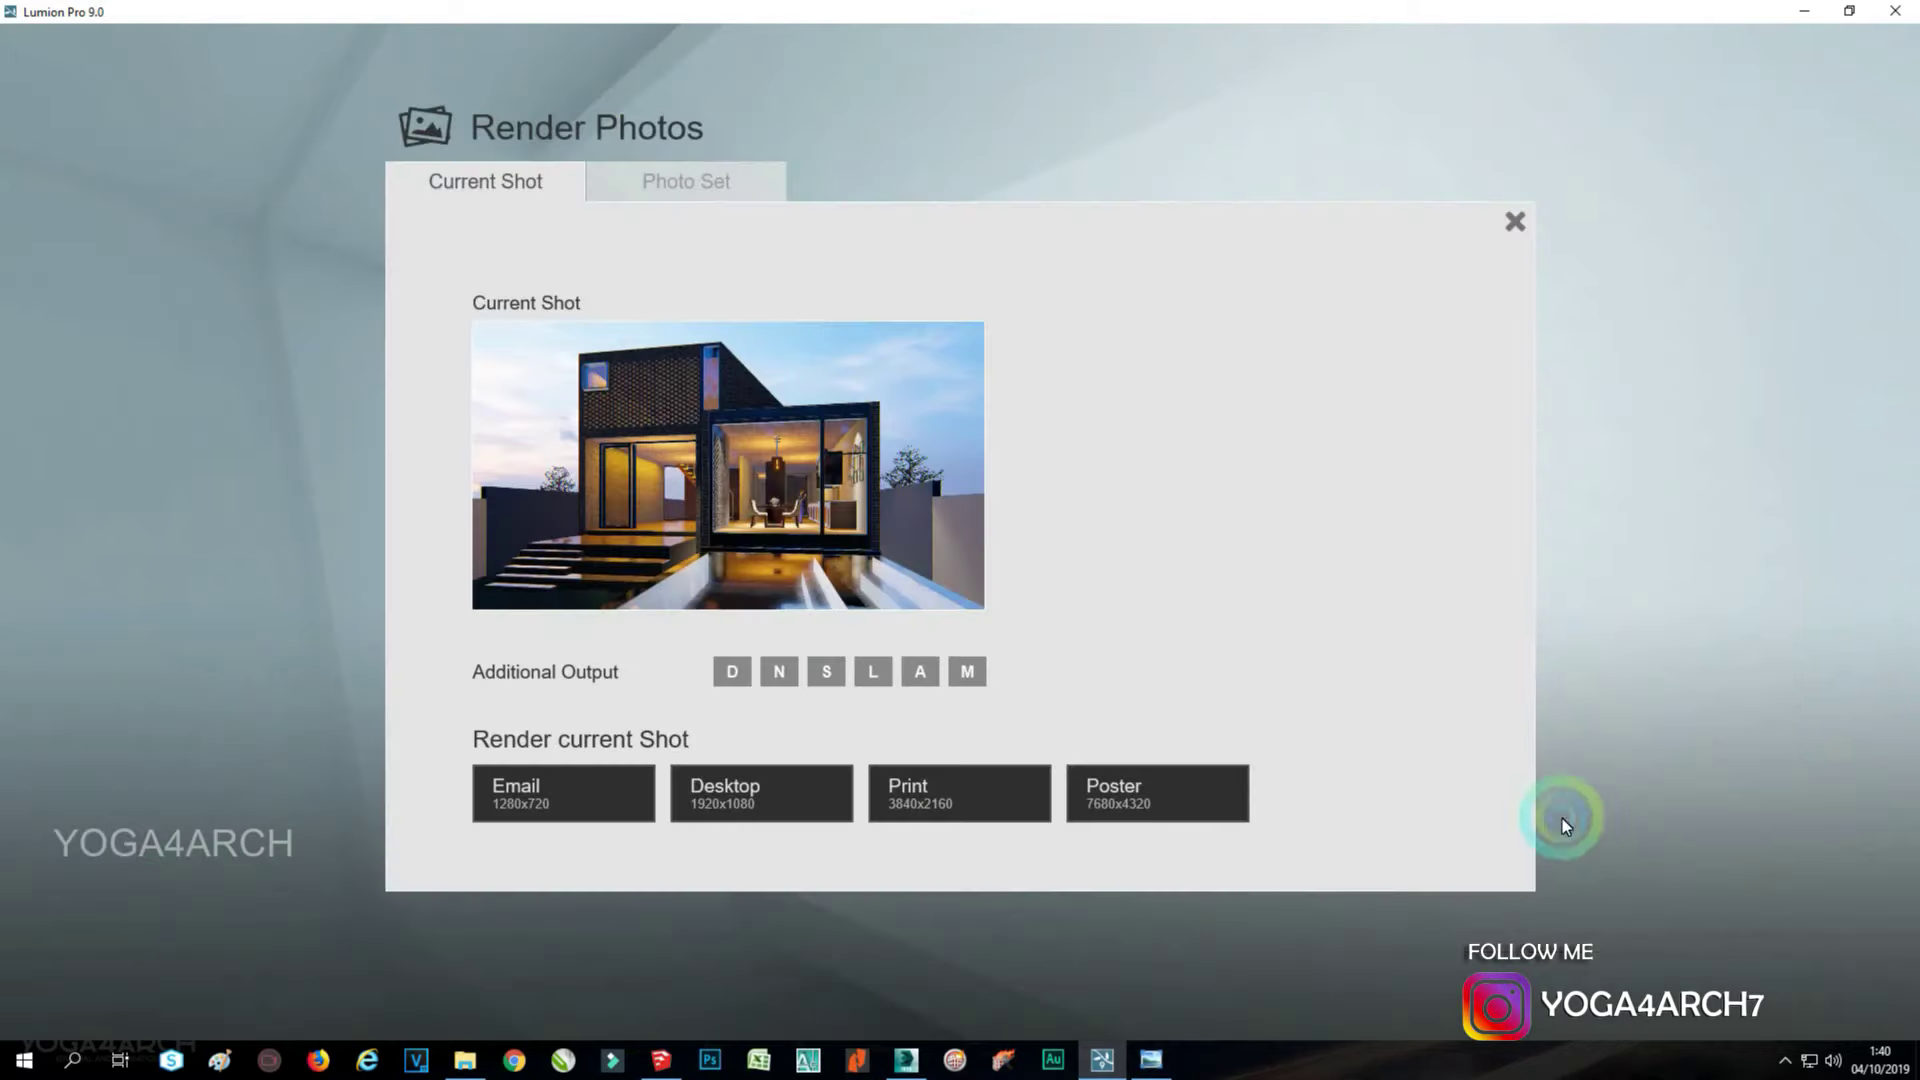
left_click(141, 532)
left_click(24, 190)
left_click(1294, 500)
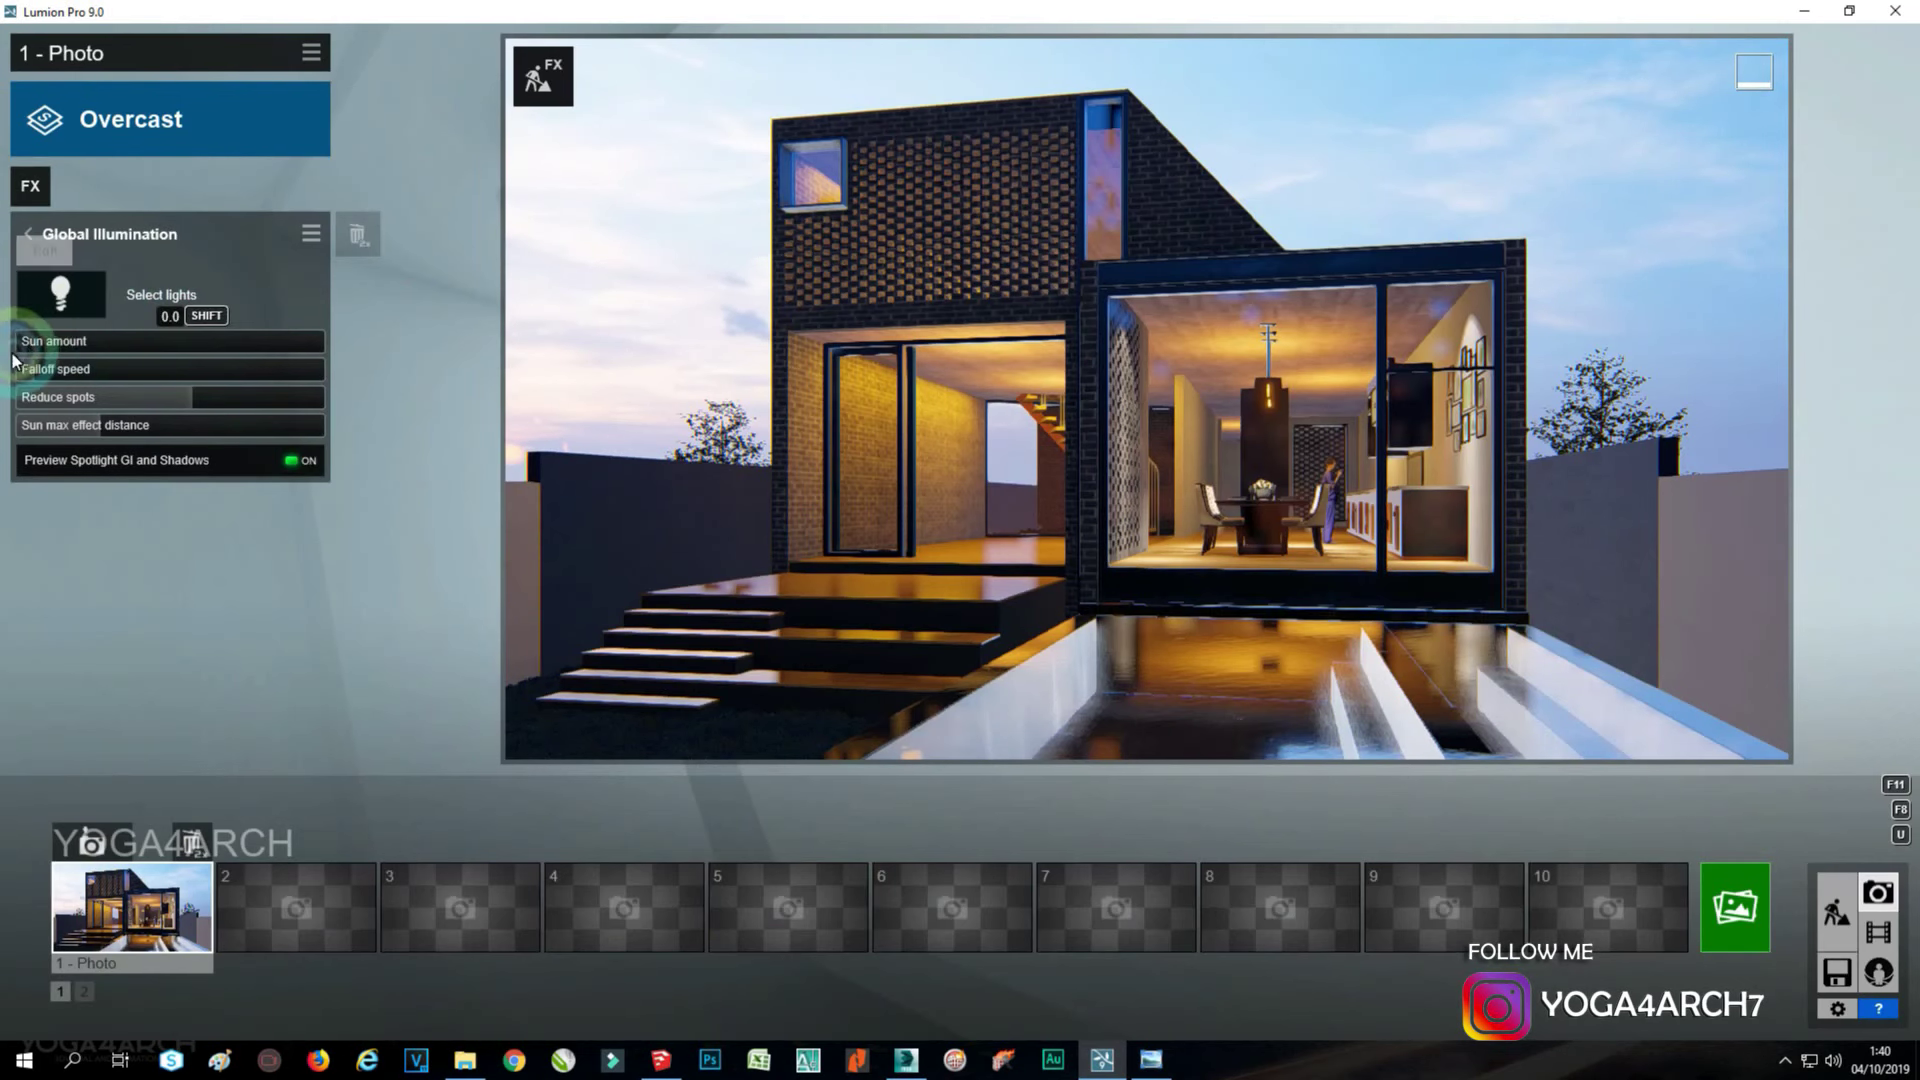
mouse_move(150, 352)
left_mouse_down()
mouse_move(386, 373)
mouse_move(3, 372)
left_mouse_up()
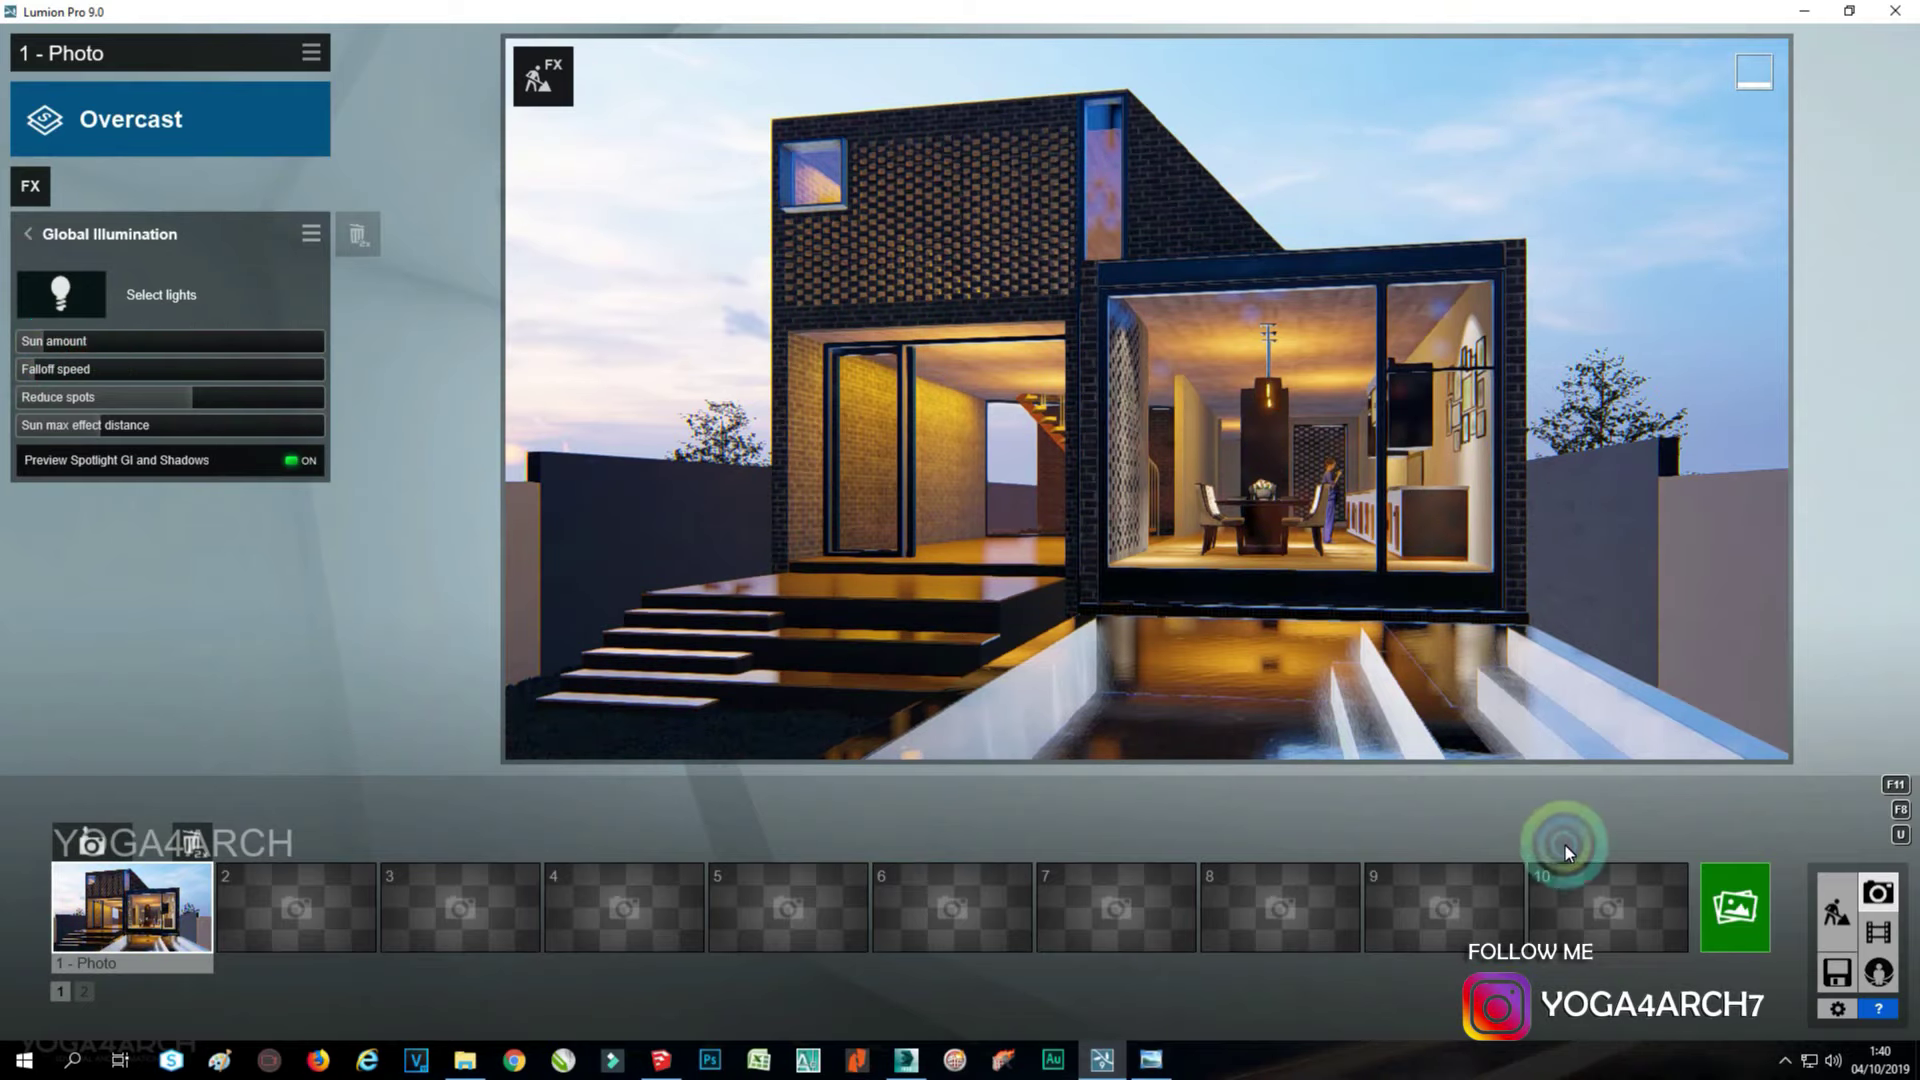
Render photo 1 at print size 3840x2160, overwriting the existing JPG file.
left_click(1735, 906)
left_click(985, 781)
double_click(428, 241)
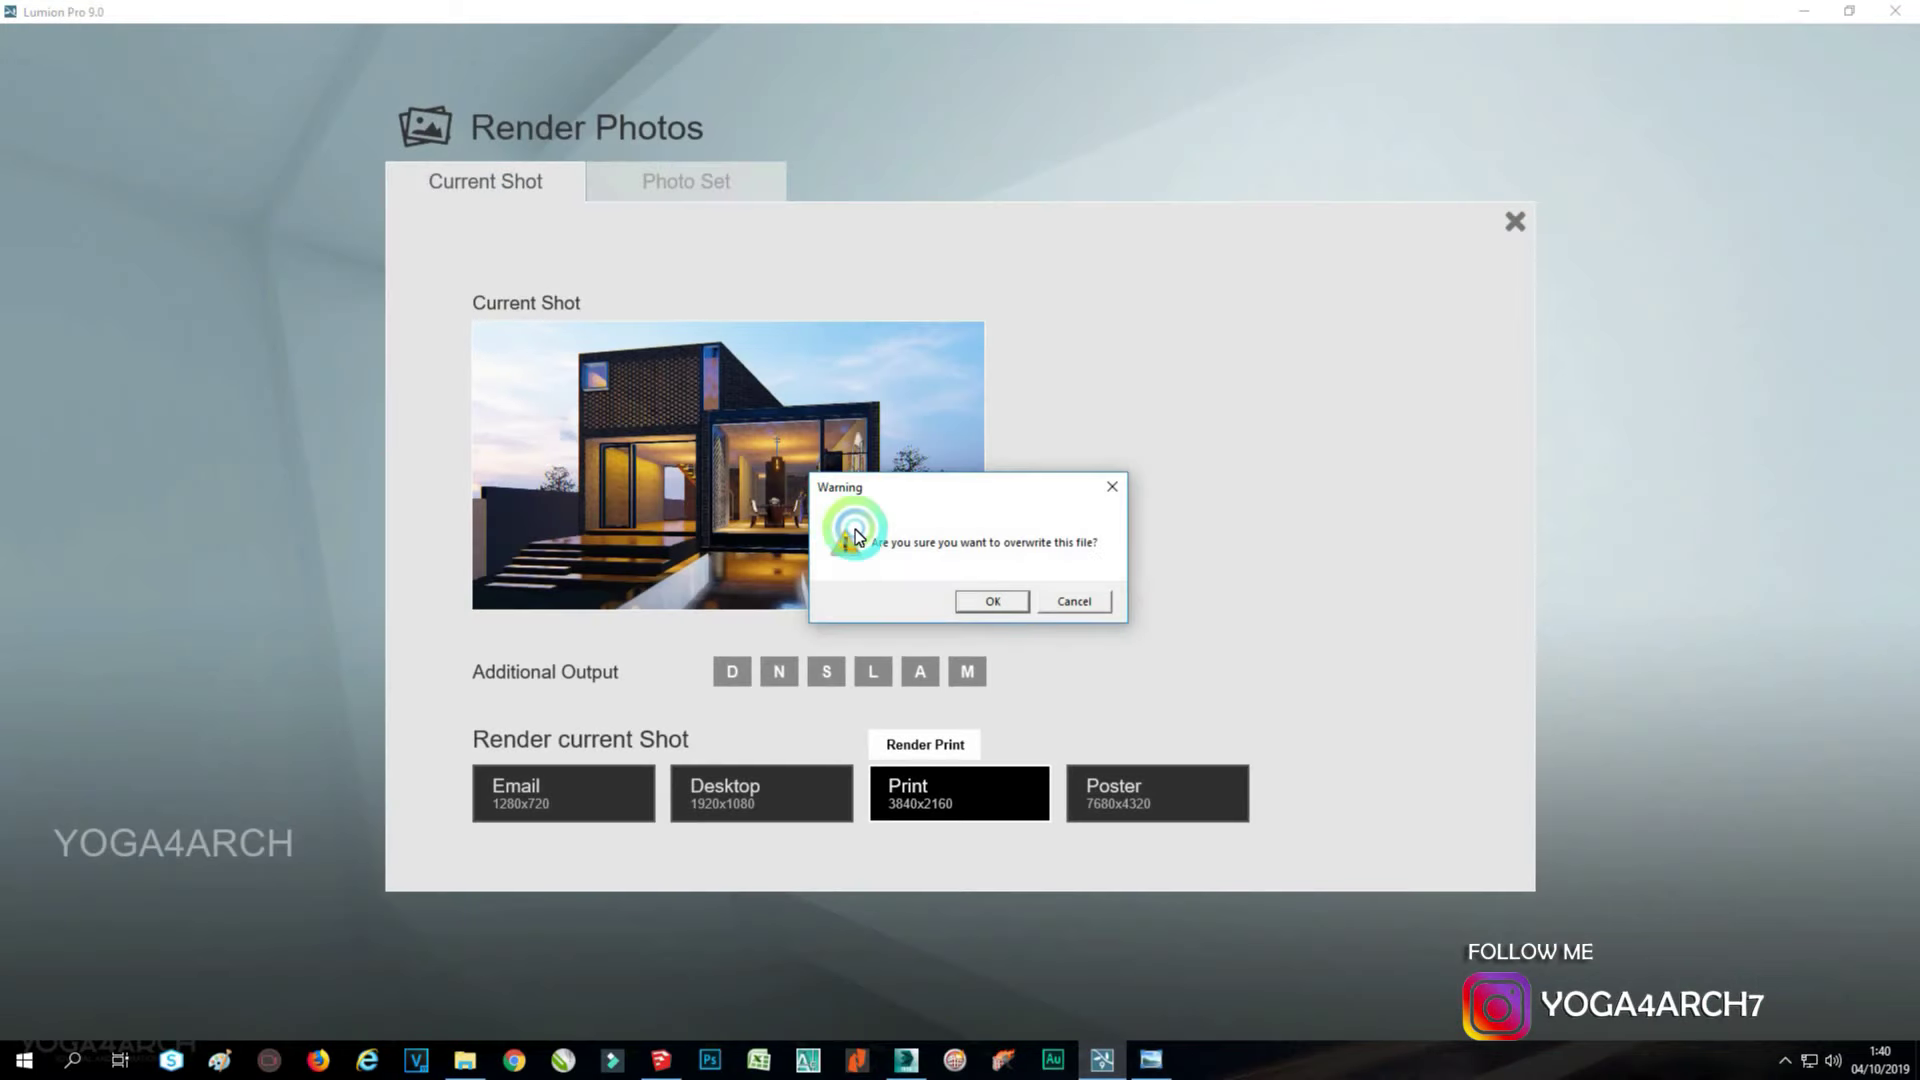
left_click(992, 600)
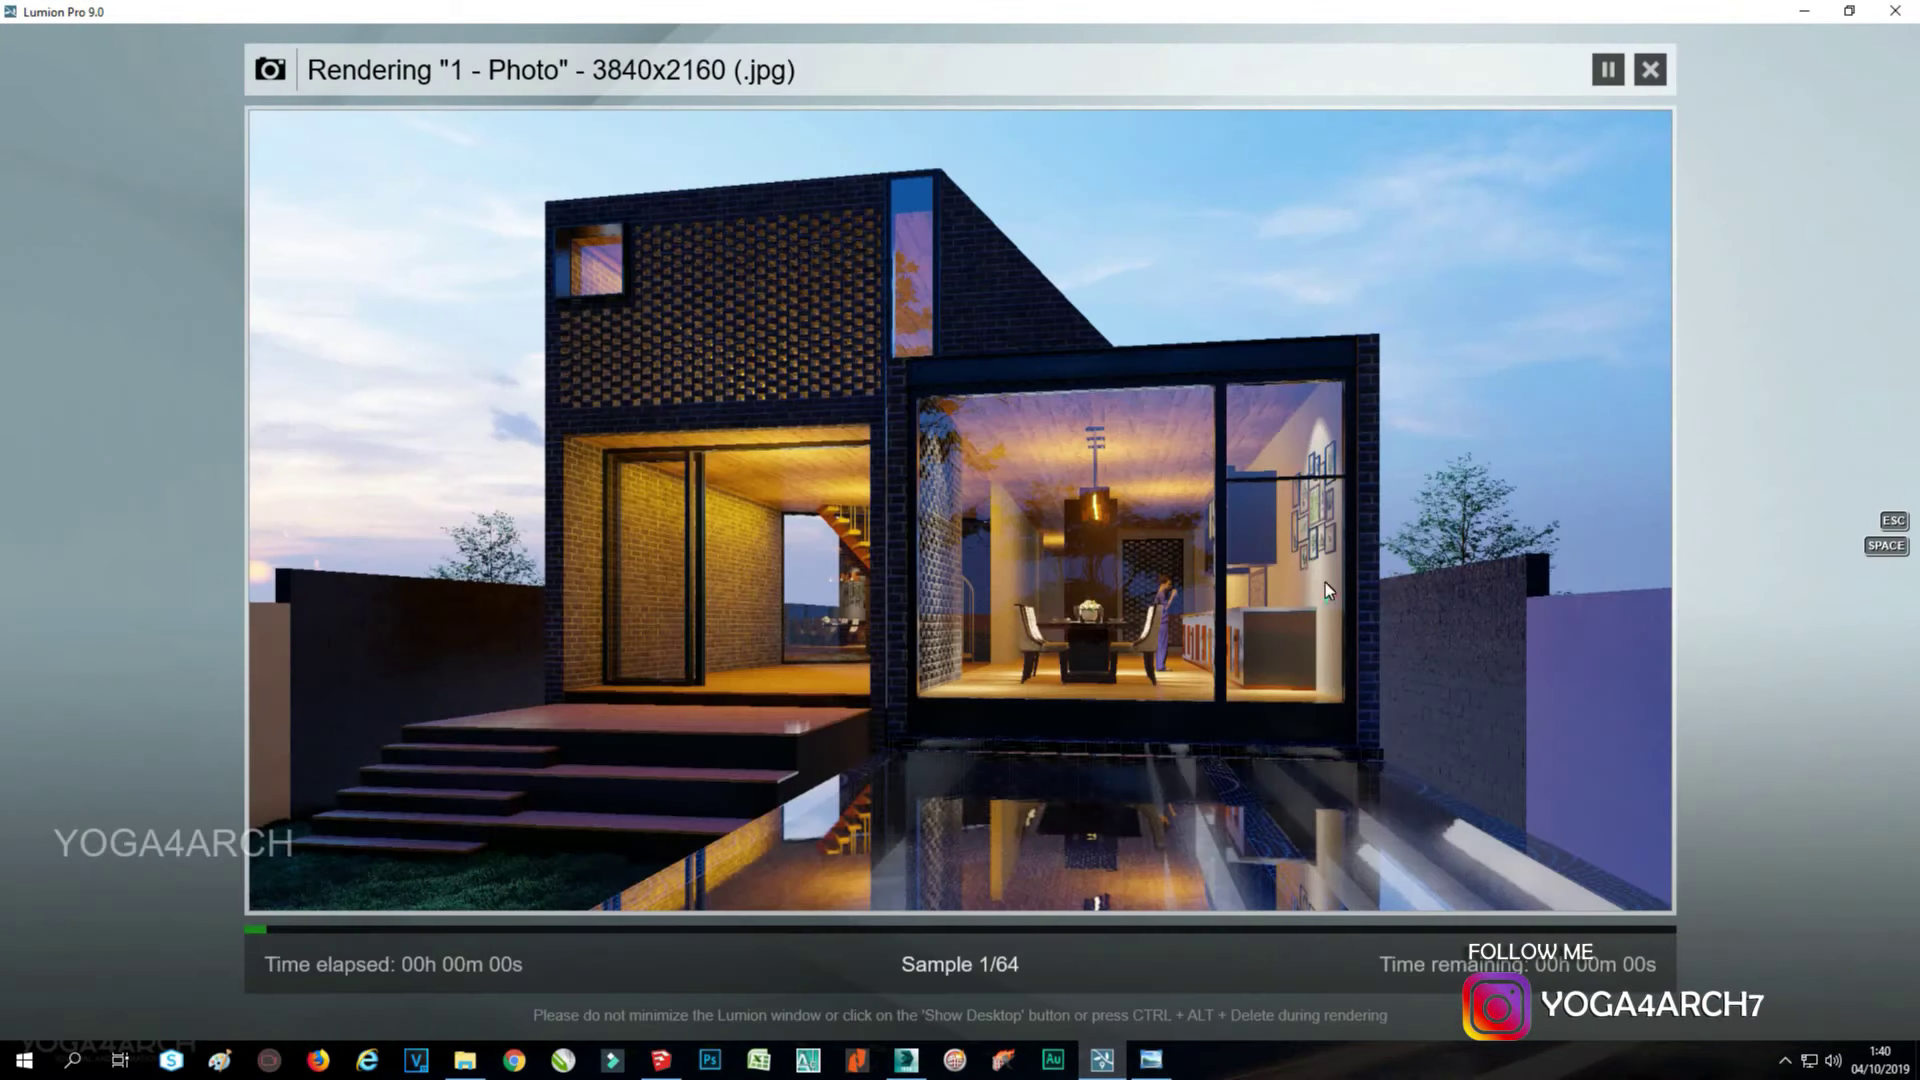